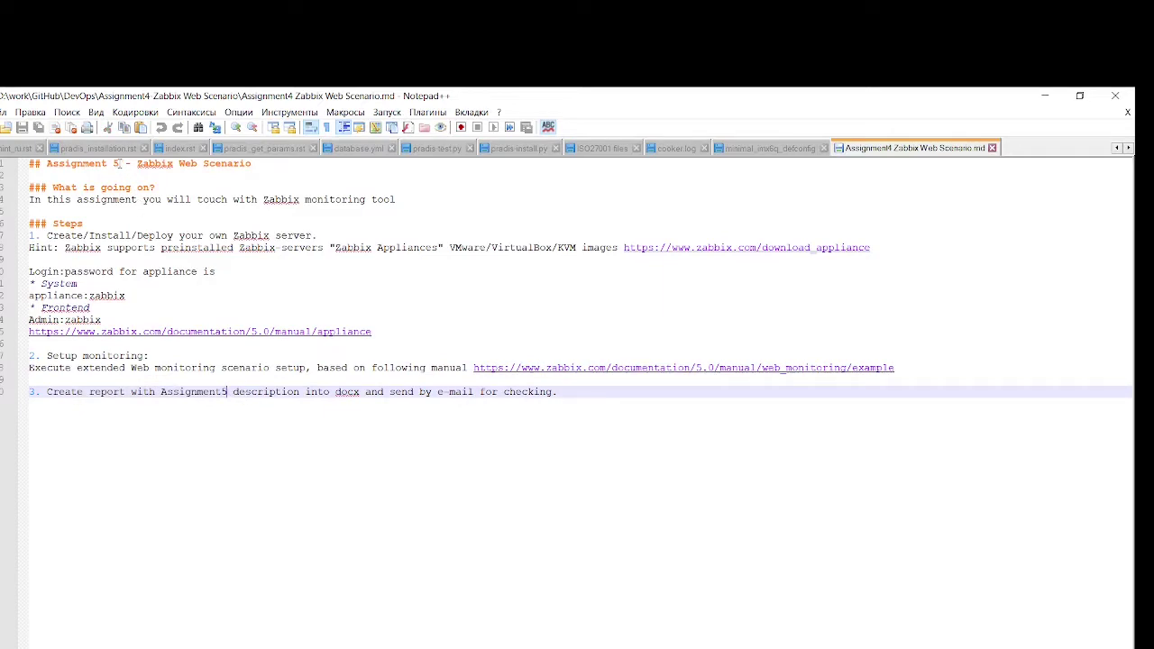
Change '## Assignment 5' and step 3's 'Assignment5' to 4, then save the file
left_click(119, 163)
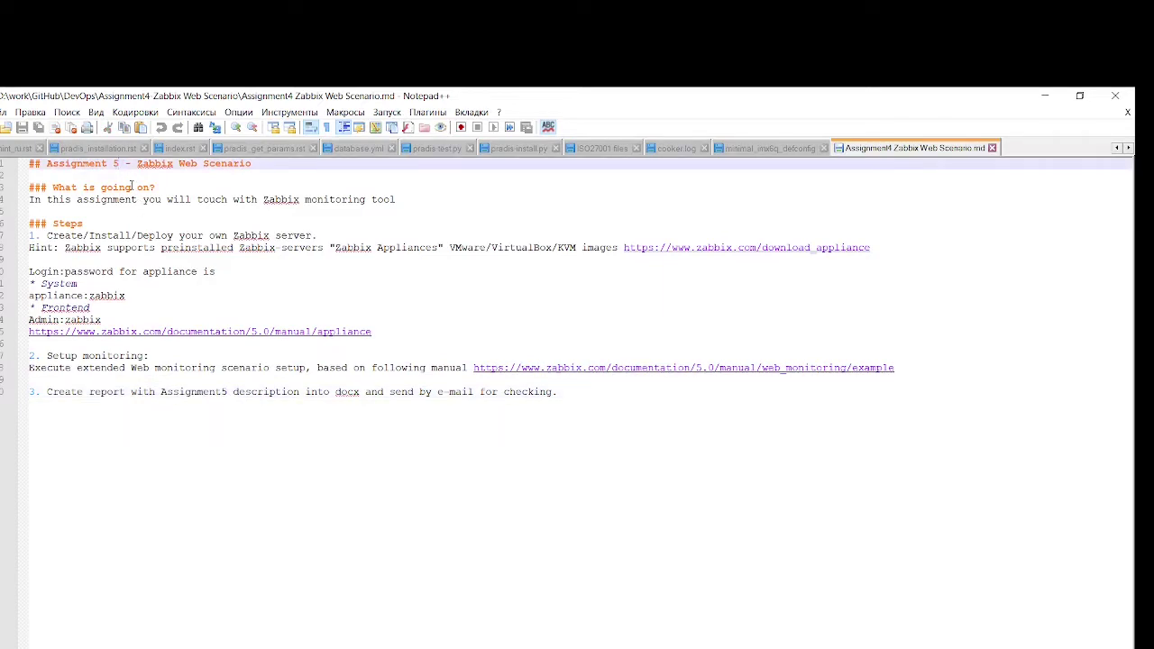
key("BackSpace")
type("4")
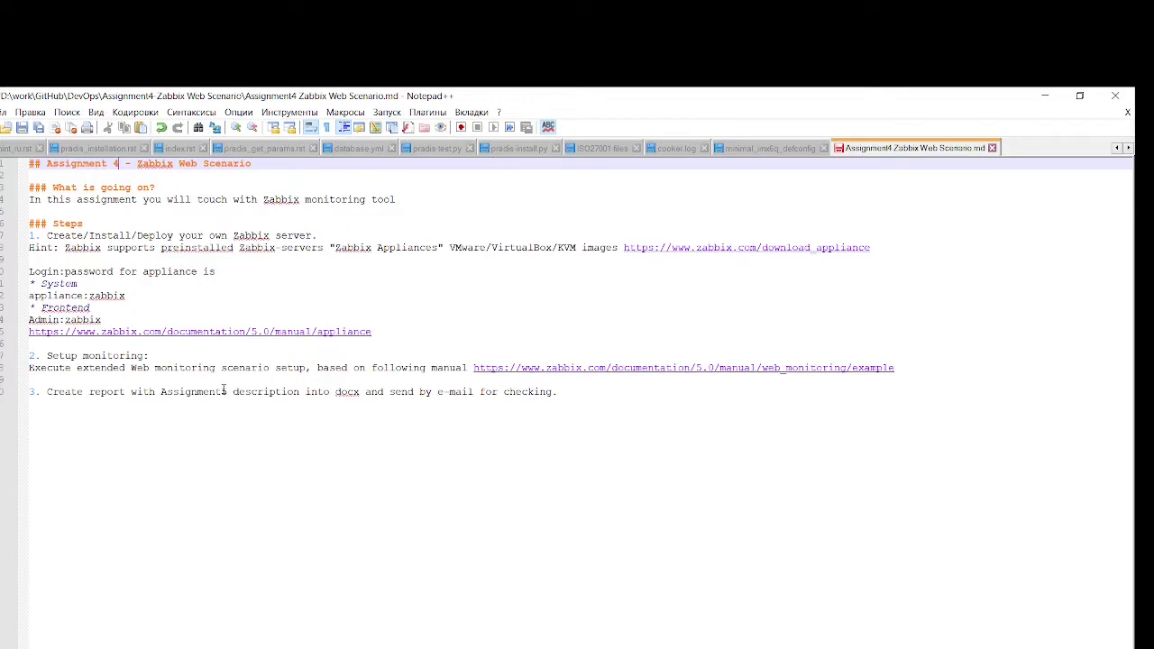
left_click(227, 391)
key("BackSpace")
type("4")
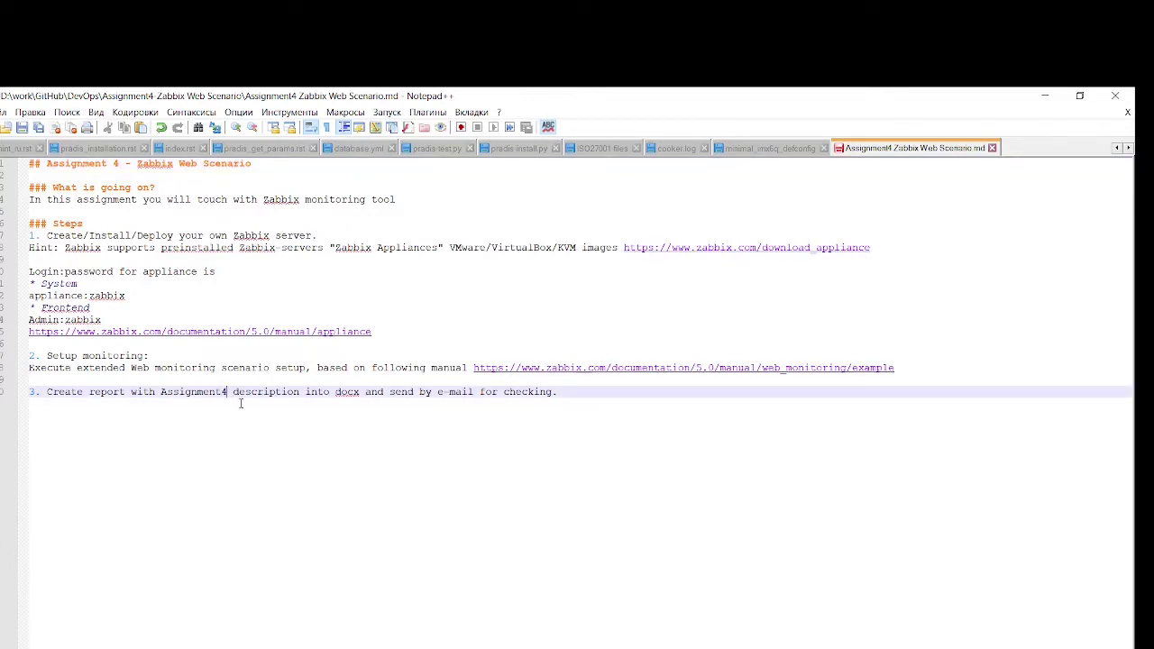
key("ctrl+s")
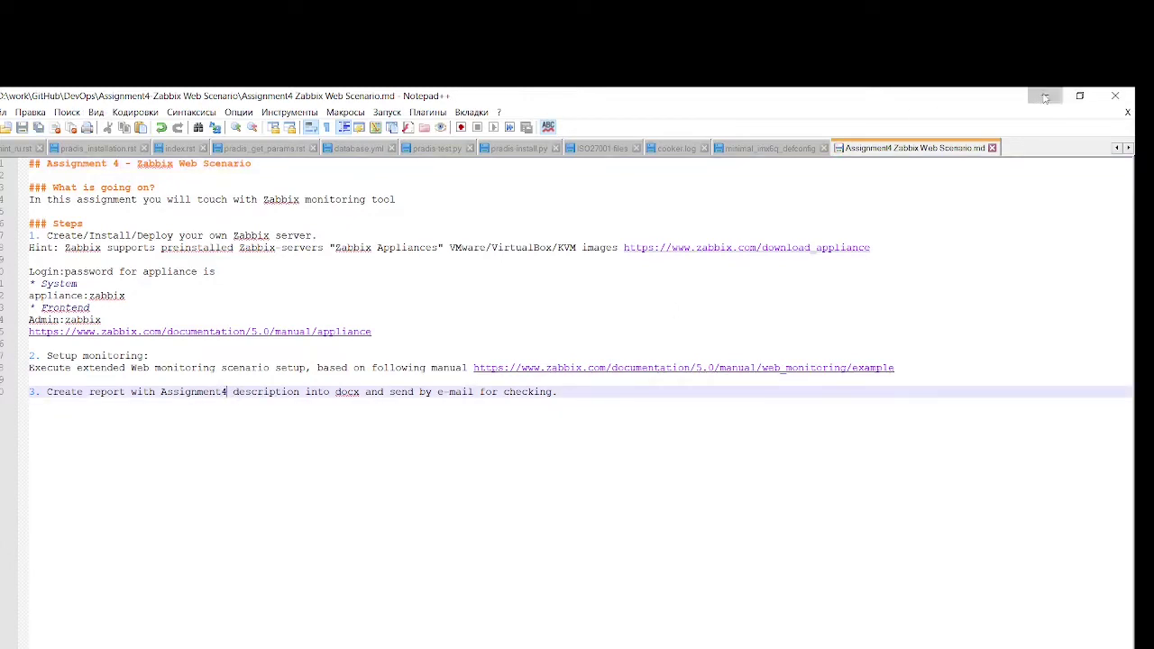
Bring Chrome forward and scroll the GitHub course README down to Lectures
left_click(1046, 96)
left_click(1109, 374)
scroll(477, 500, "down", 5)
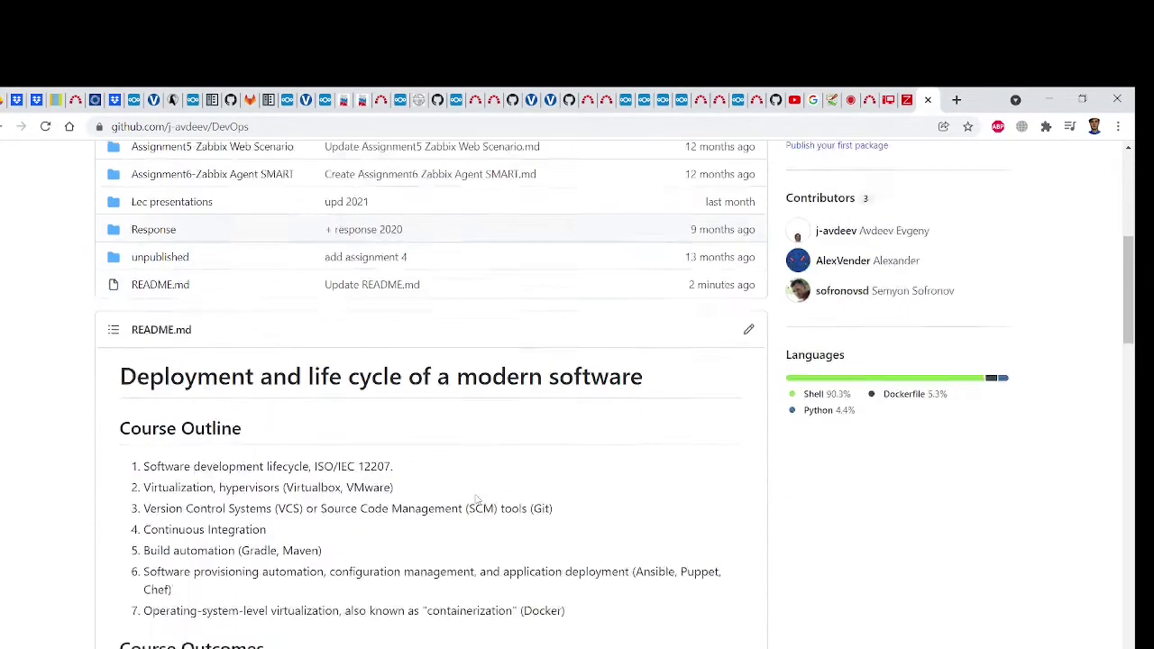
scroll(477, 500, "down", 4)
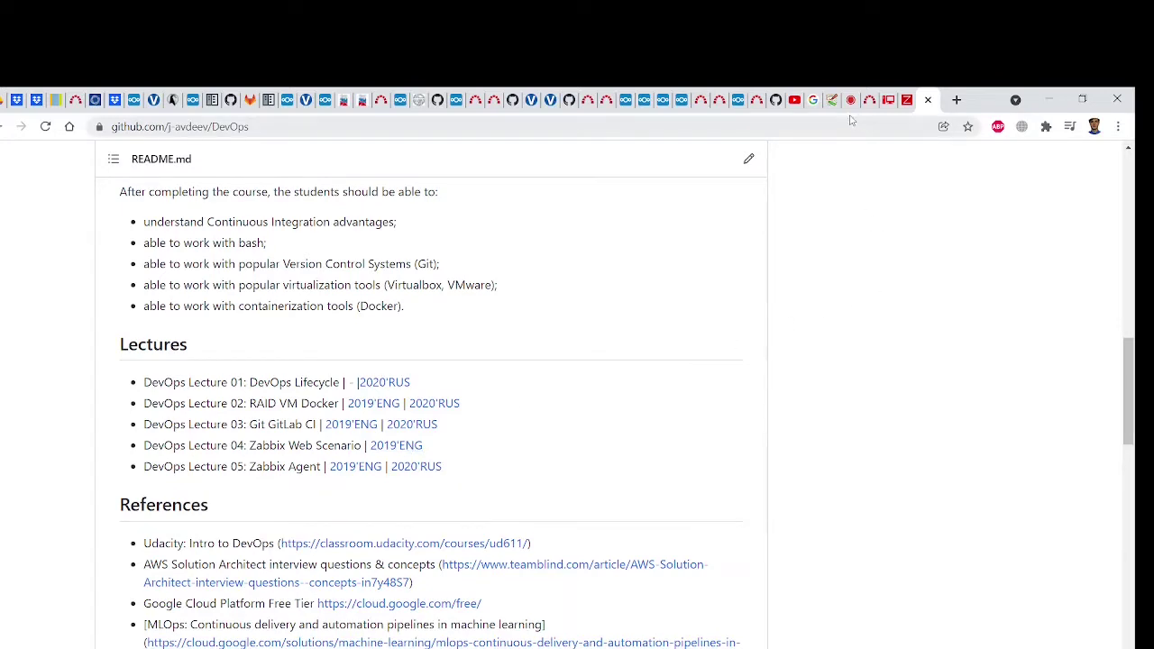
Close the YouTube video tab and switch to the Zabbix appliance download page
mouse_move(794, 108)
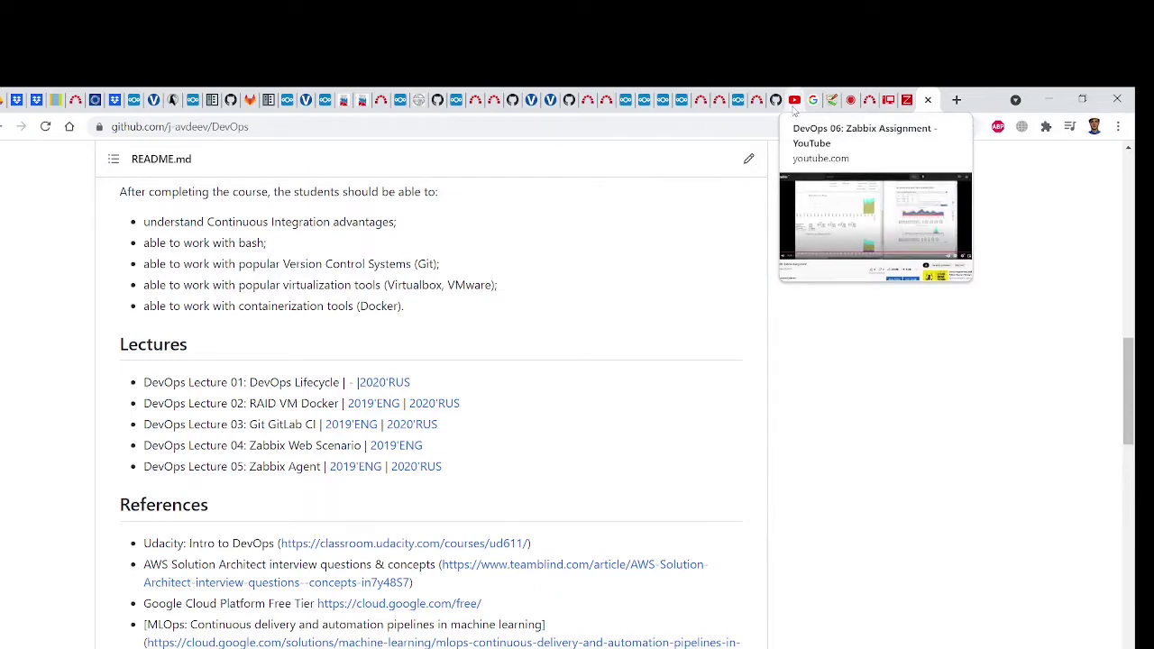
middle_click(794, 101)
mouse_move(891, 103)
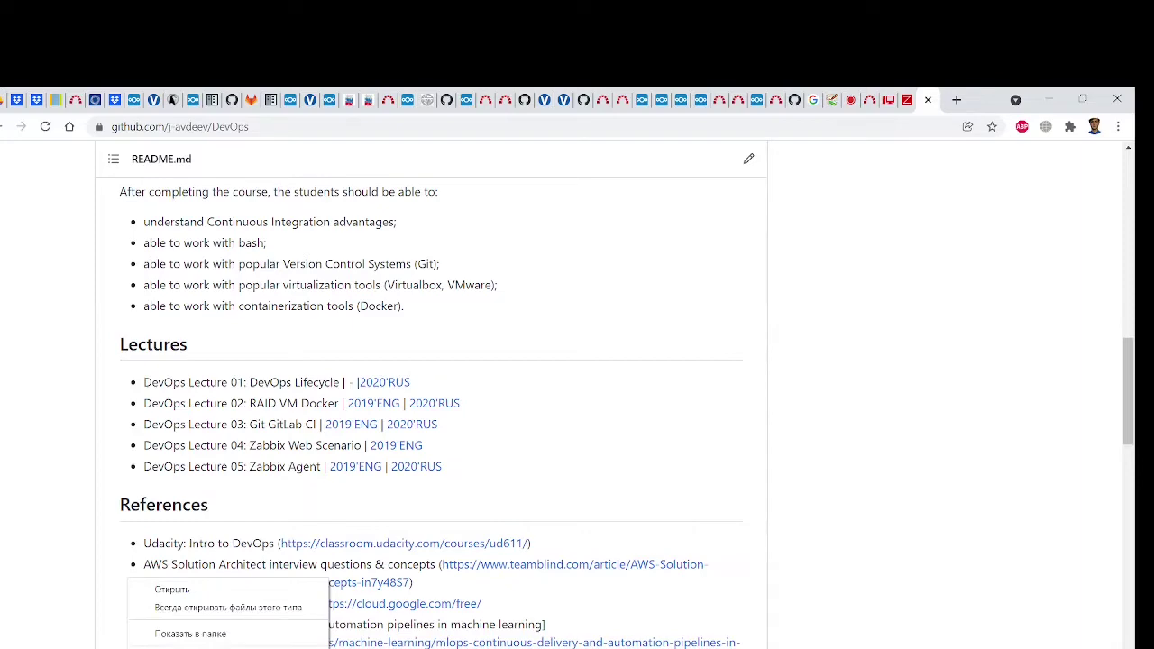
left_click(908, 109)
scroll(807, 402, "up", 4)
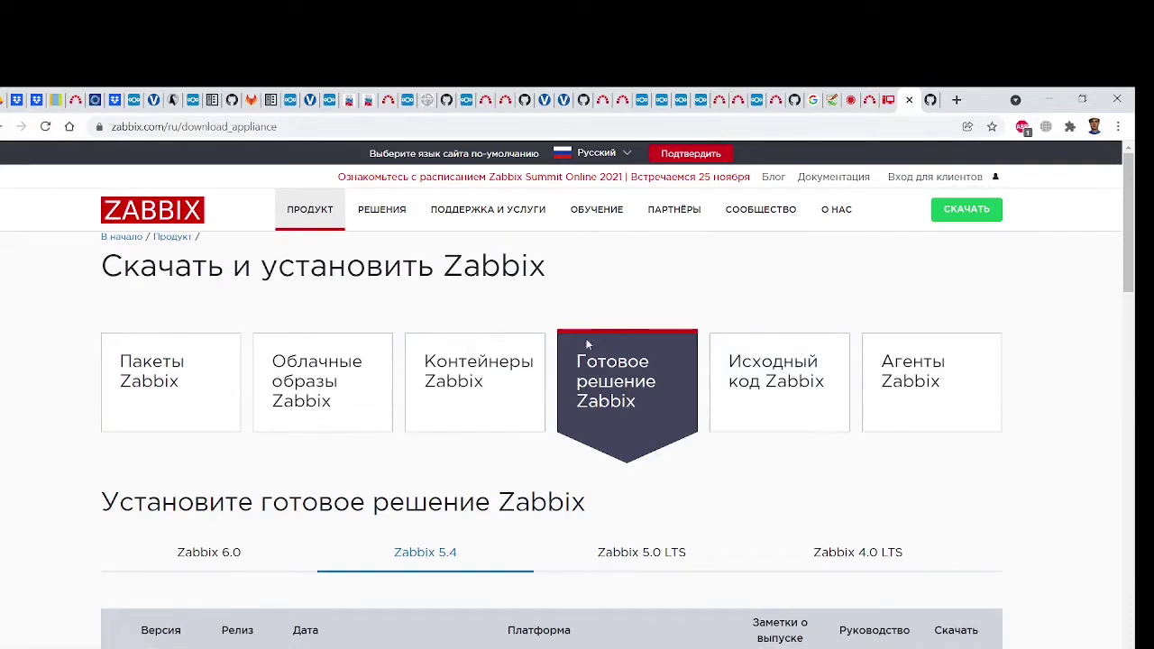
scroll(631, 410, "down", 2)
scroll(631, 412, "down", 1)
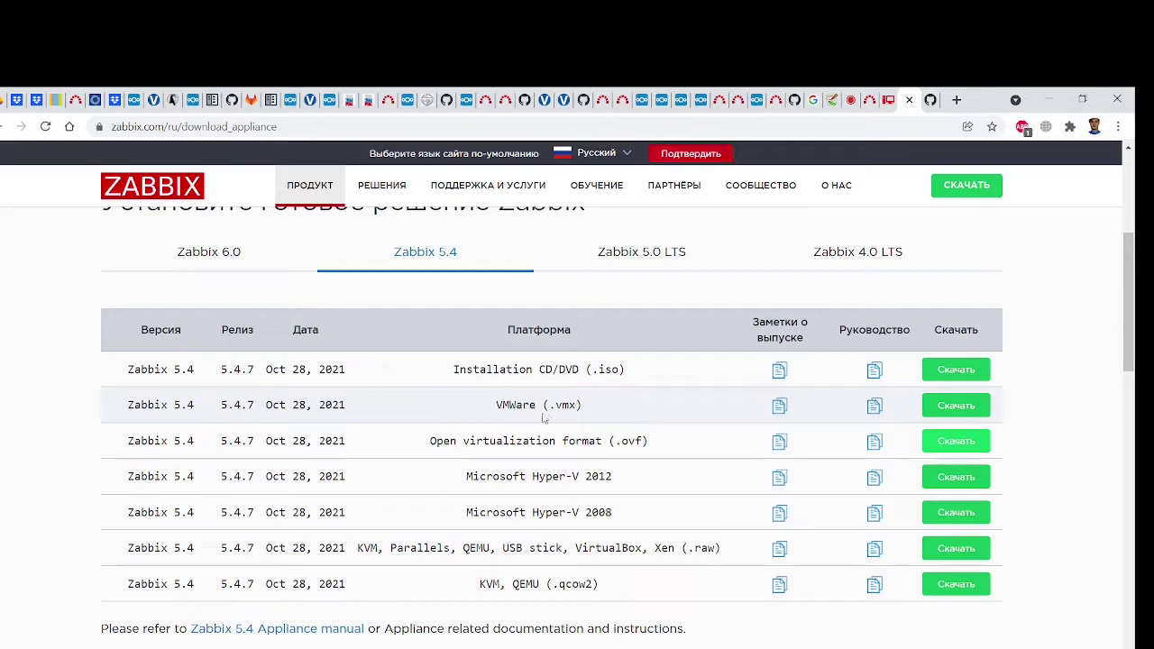
left_click_drag(498, 407, 582, 405)
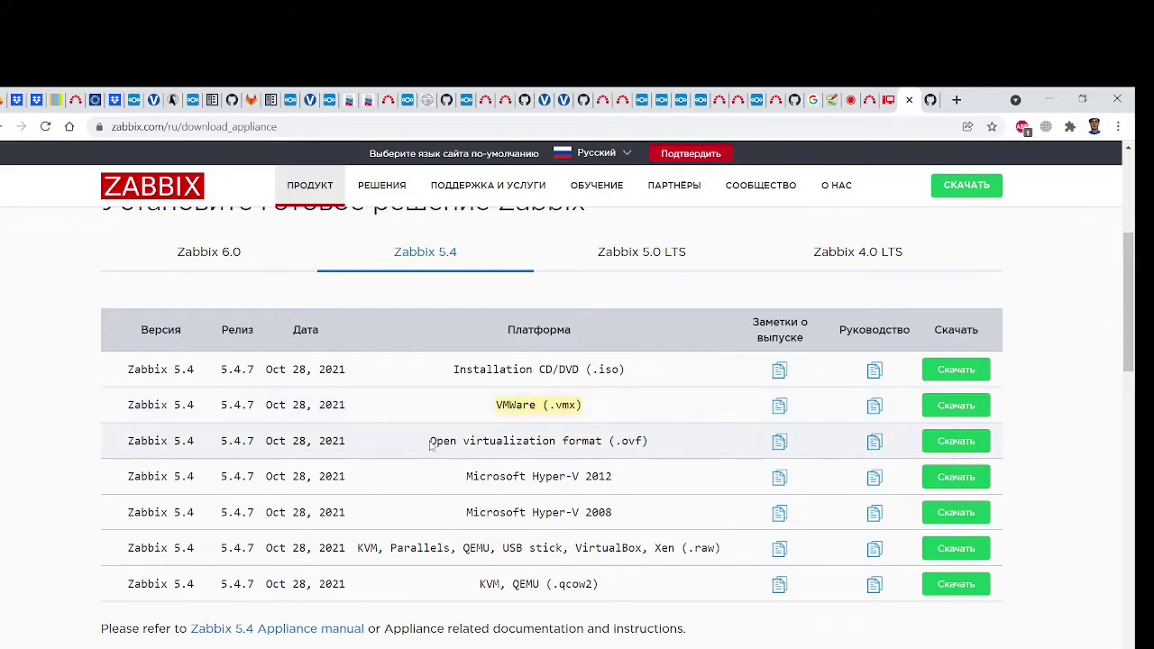
left_click_drag(430, 441, 649, 438)
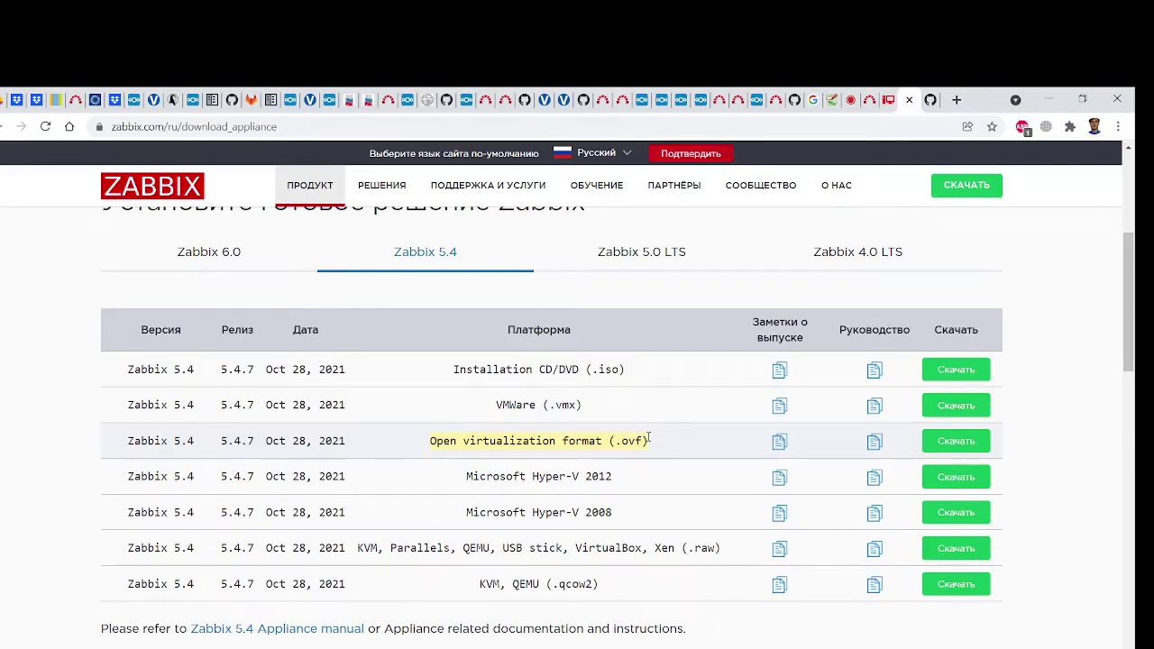
left_click_drag(466, 476, 624, 505)
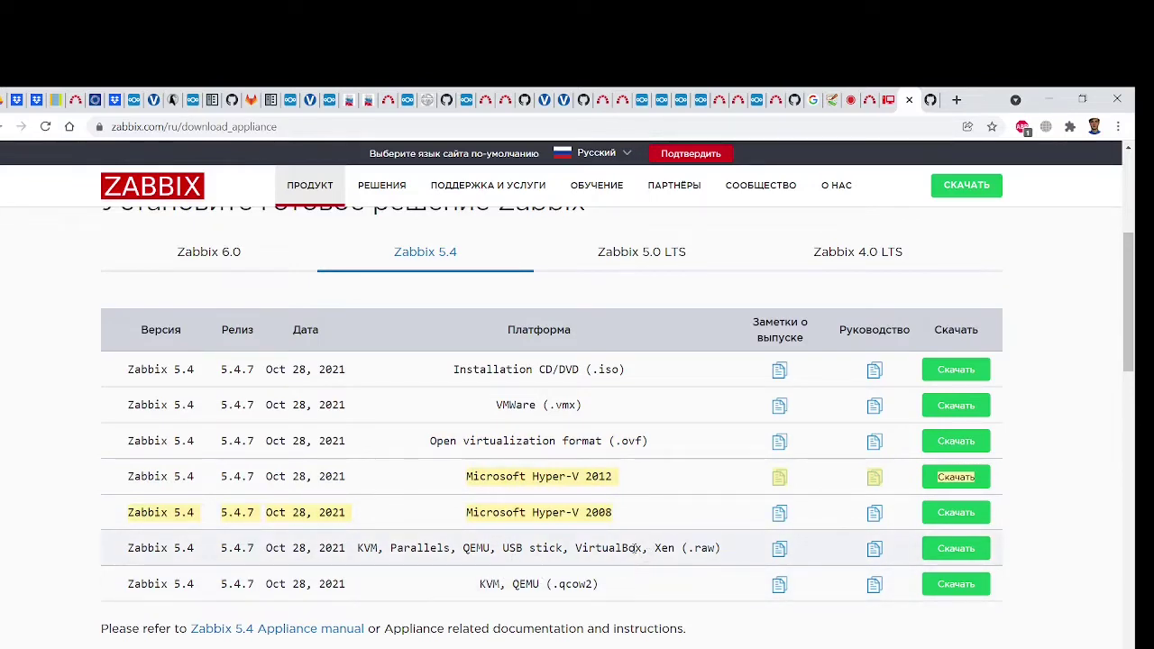
left_click_drag(674, 547, 576, 547)
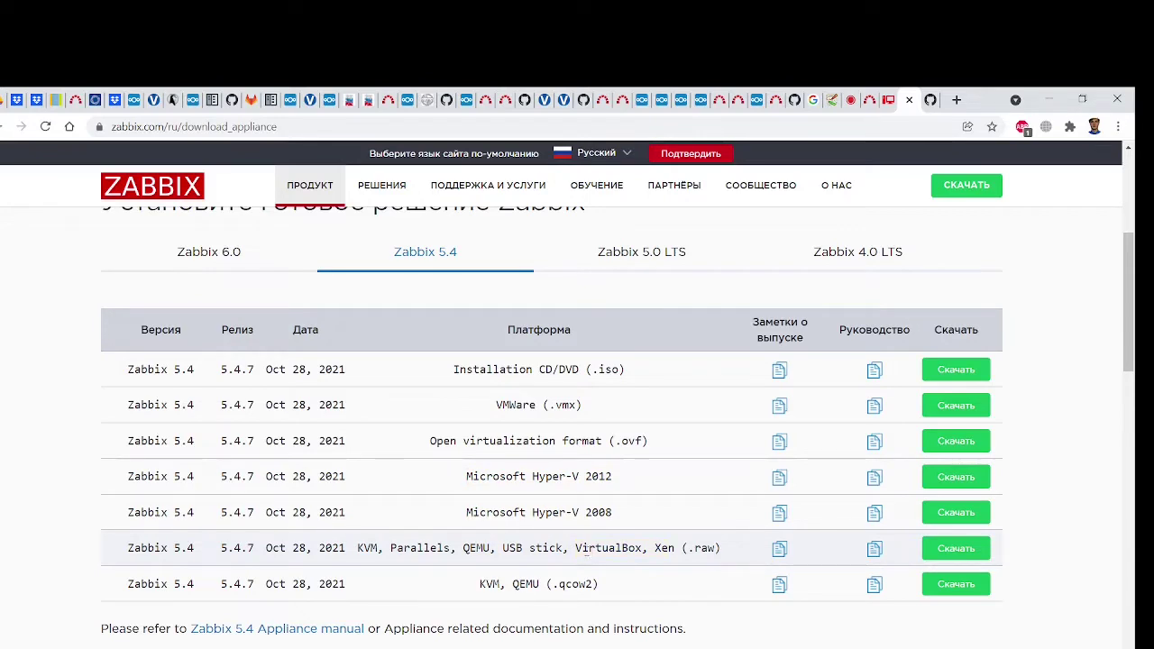
left_click_drag(492, 547, 634, 546)
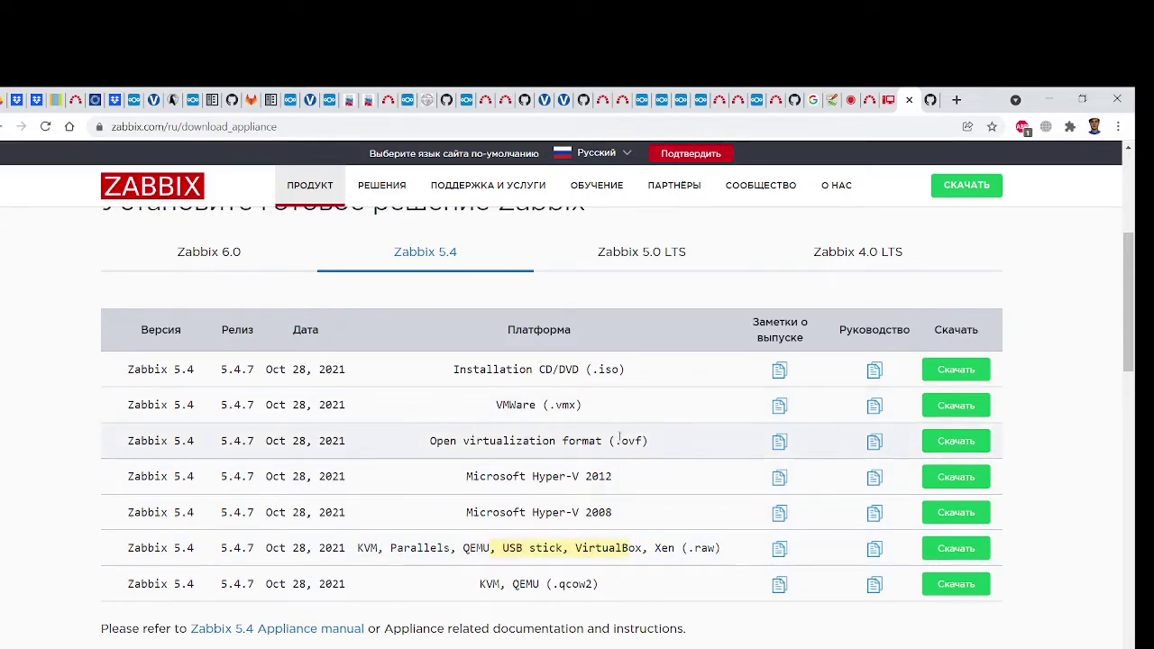
scroll(619, 437, "down", 3)
scroll(620, 437, "up", 4)
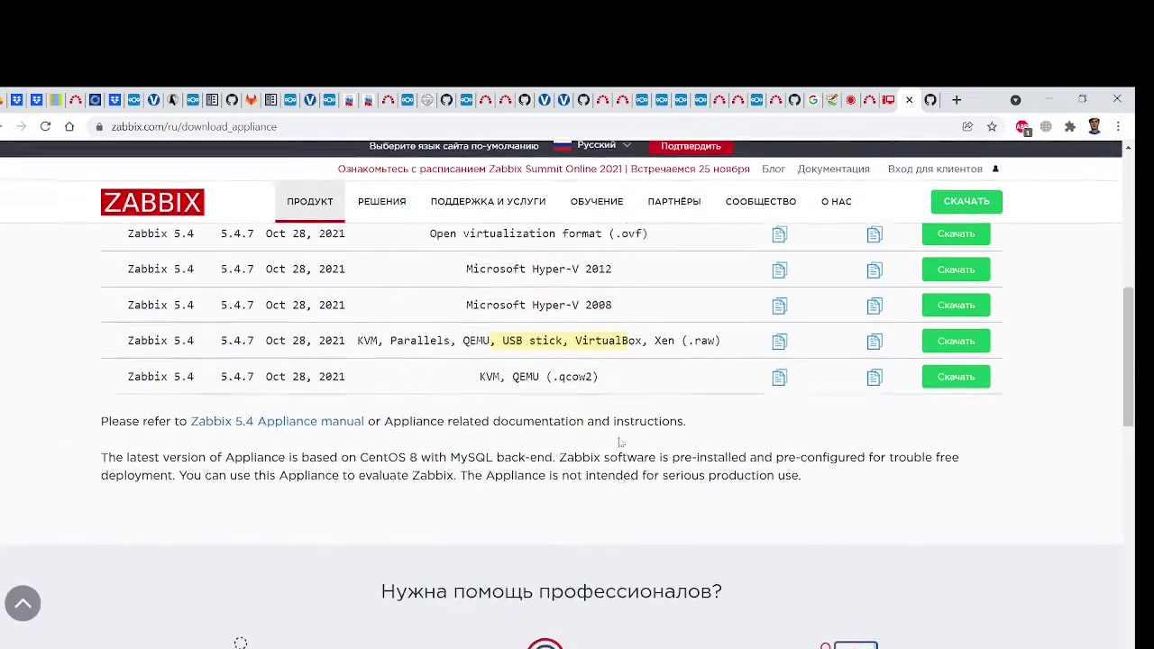
Show zabbix_appliance-5.4.7-ovf.tar.gz in its folder and 7-Zip extract it to its own folder
right_click(170, 648)
left_click(169, 633)
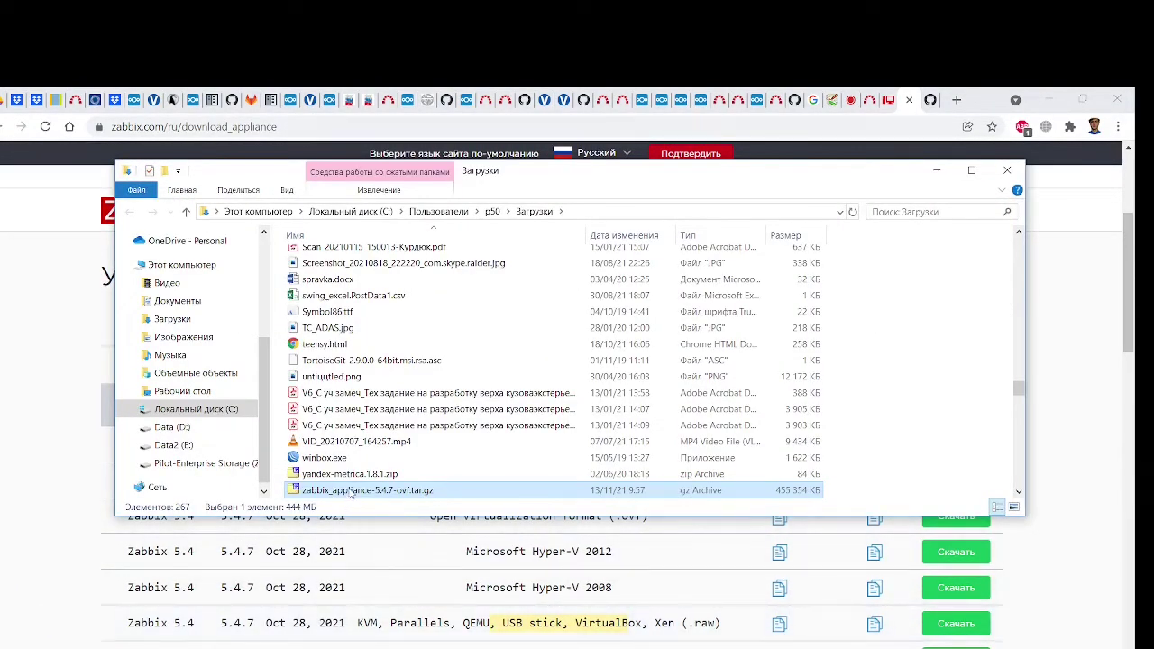
right_click(350, 492)
mouse_move(446, 321)
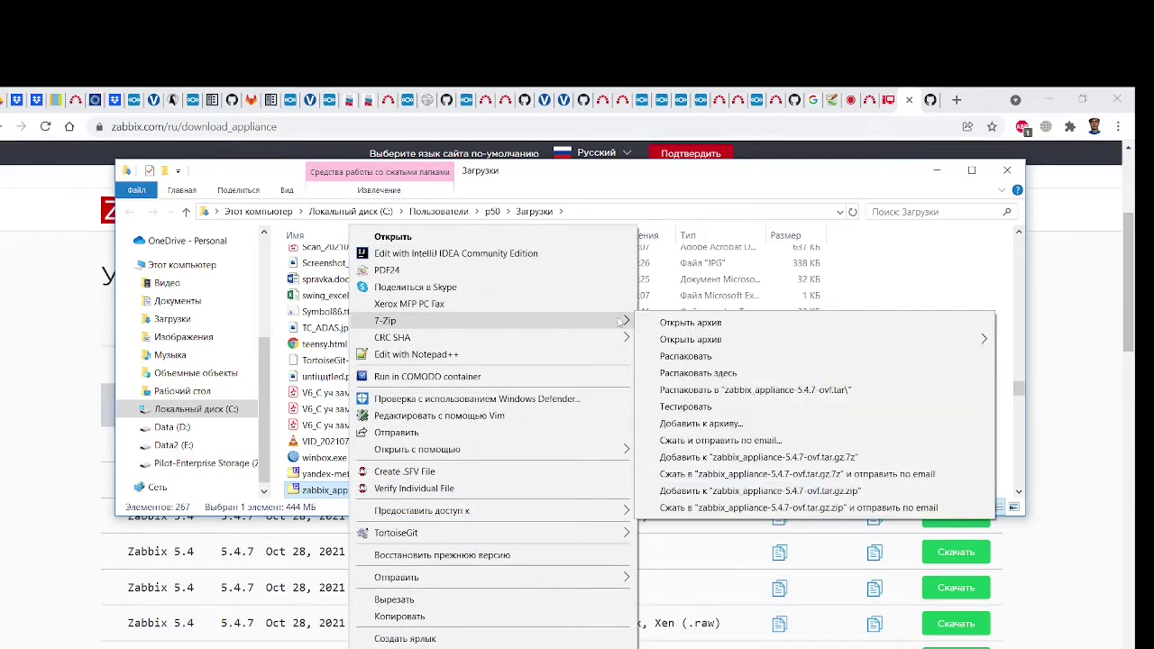
left_click(785, 390)
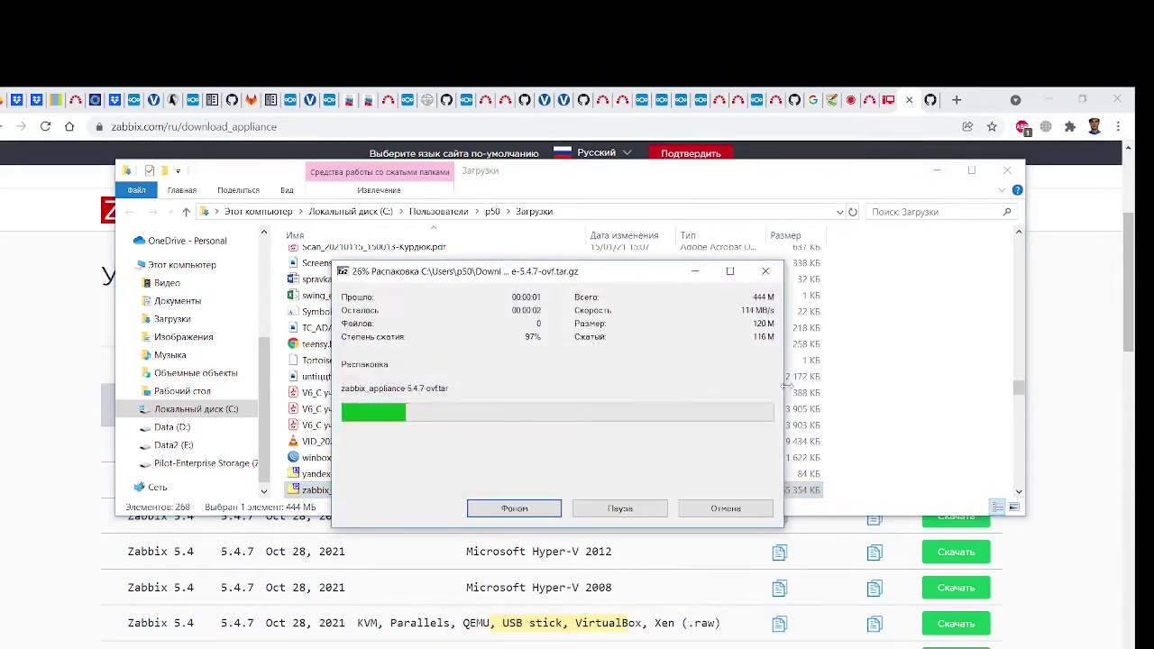
Search 'virtual' in Start and launch Oracle VM VirtualBox
key("super")
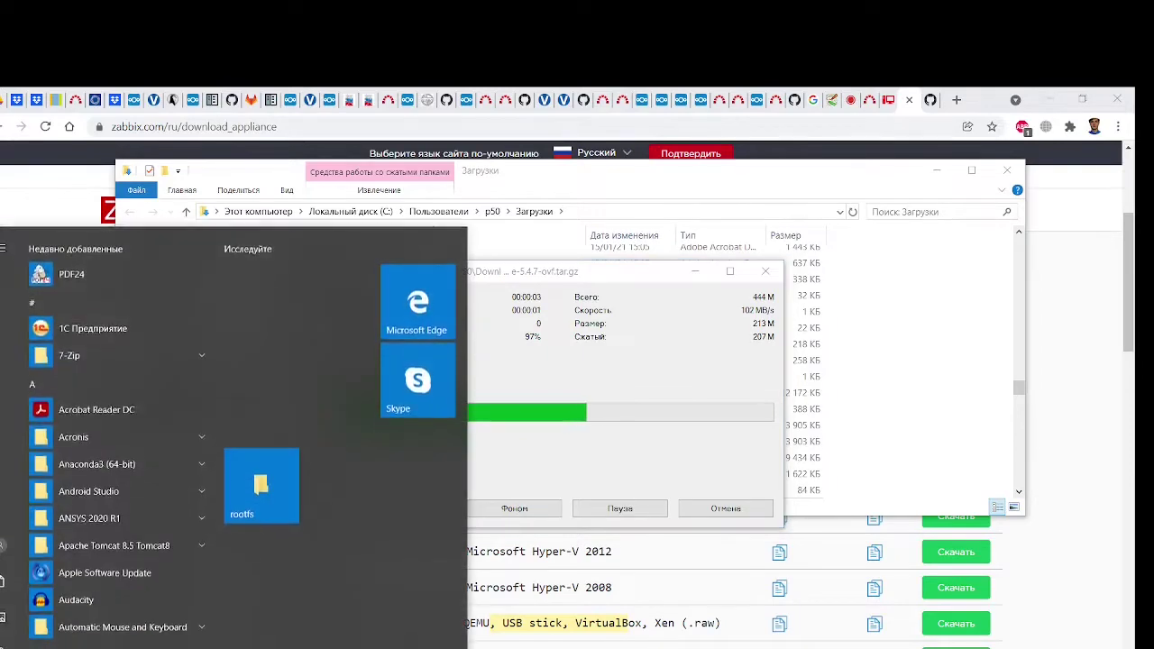
type("virtua")
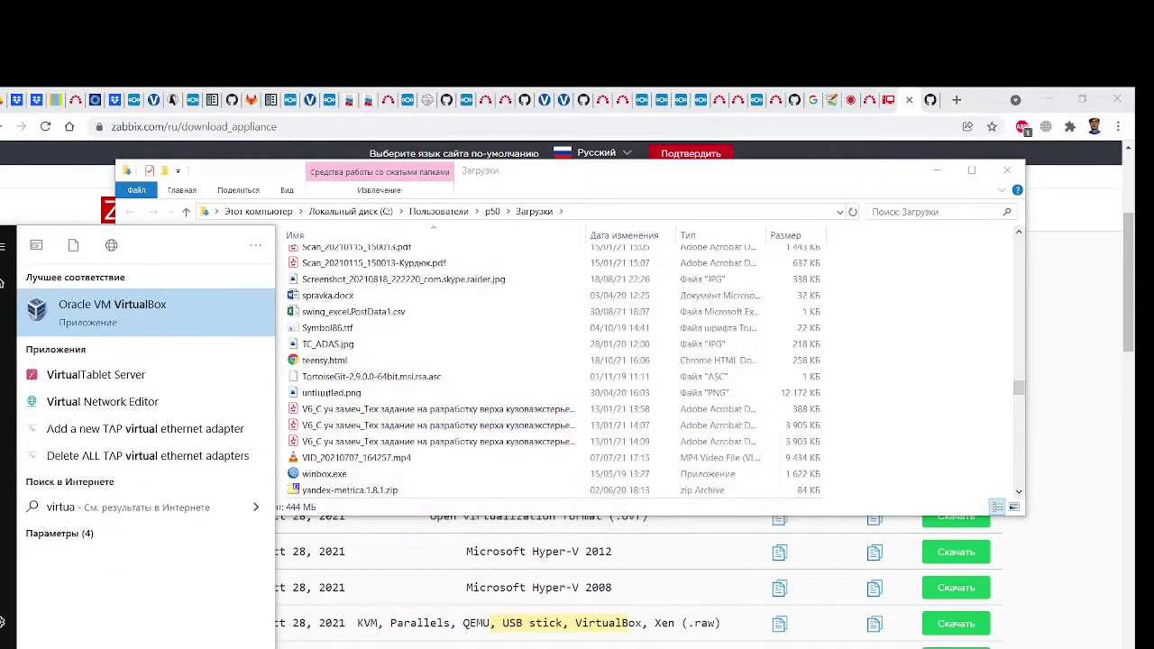
type("l")
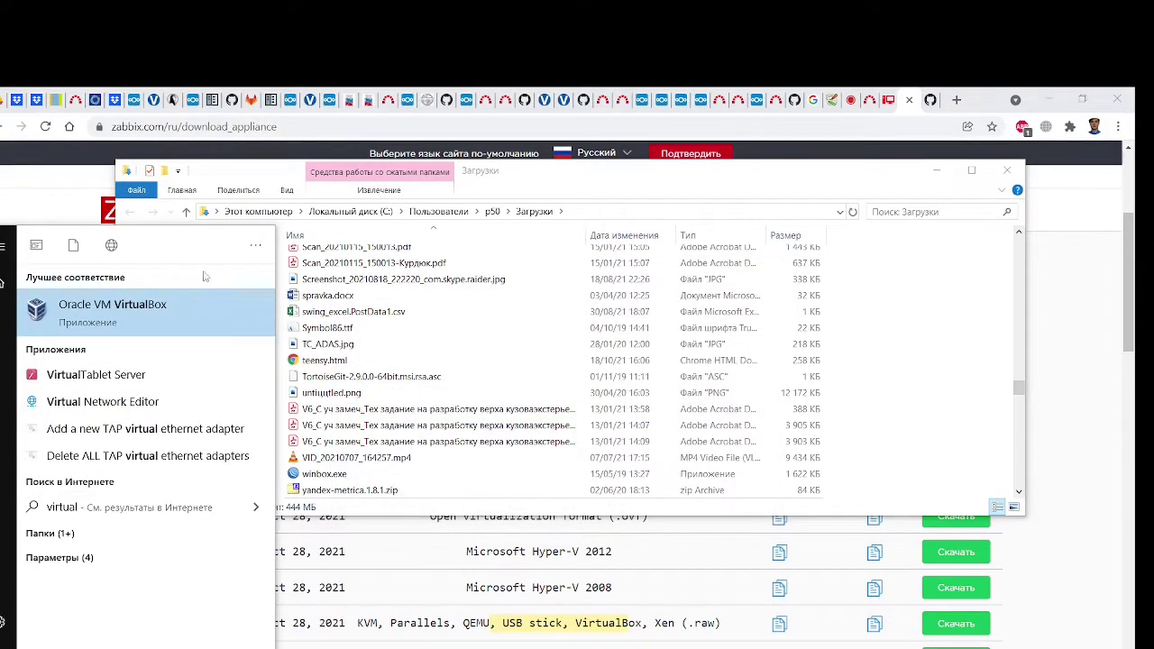
left_click(167, 313)
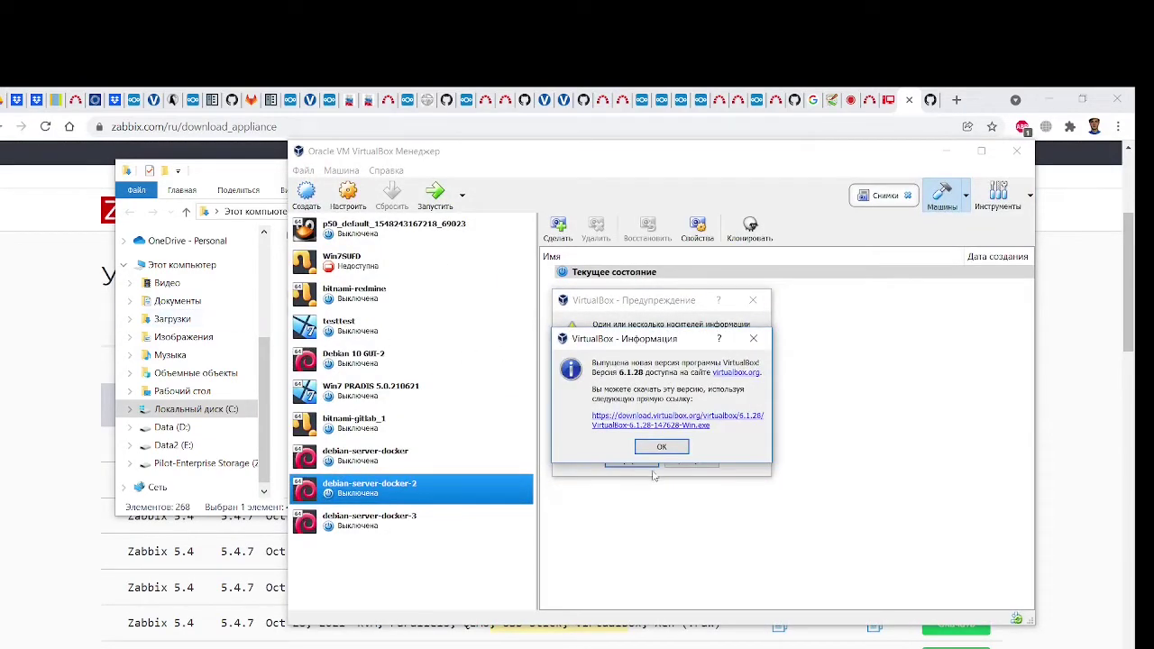
Dismiss the new-version notice, the inaccessible-media warning and the Virtual Media Manager
left_click(660, 448)
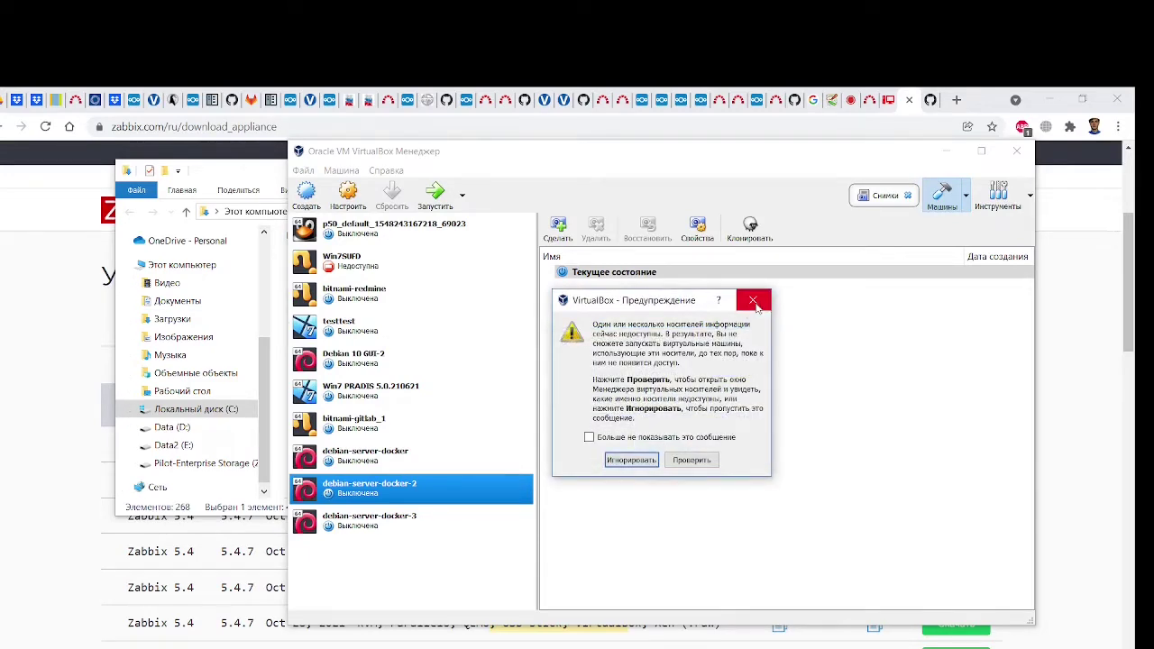
left_click(756, 307)
left_click(914, 231)
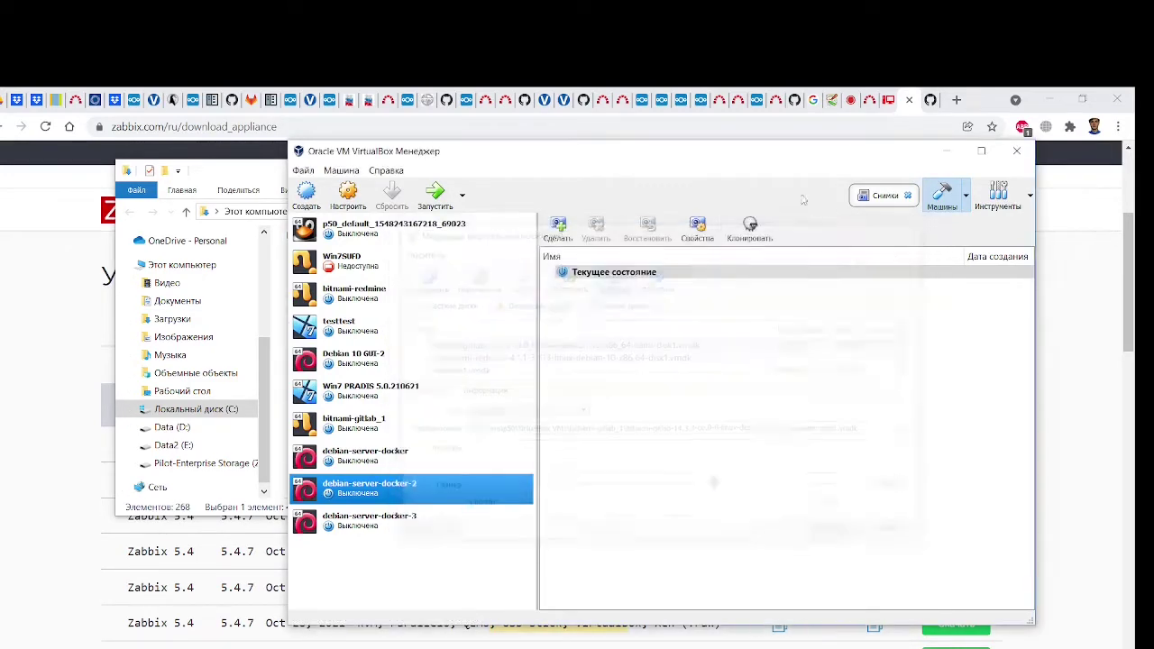
Drag the VirtualBox Manager window to the left beside the downloads folder
left_click_drag(680, 162, 435, 143)
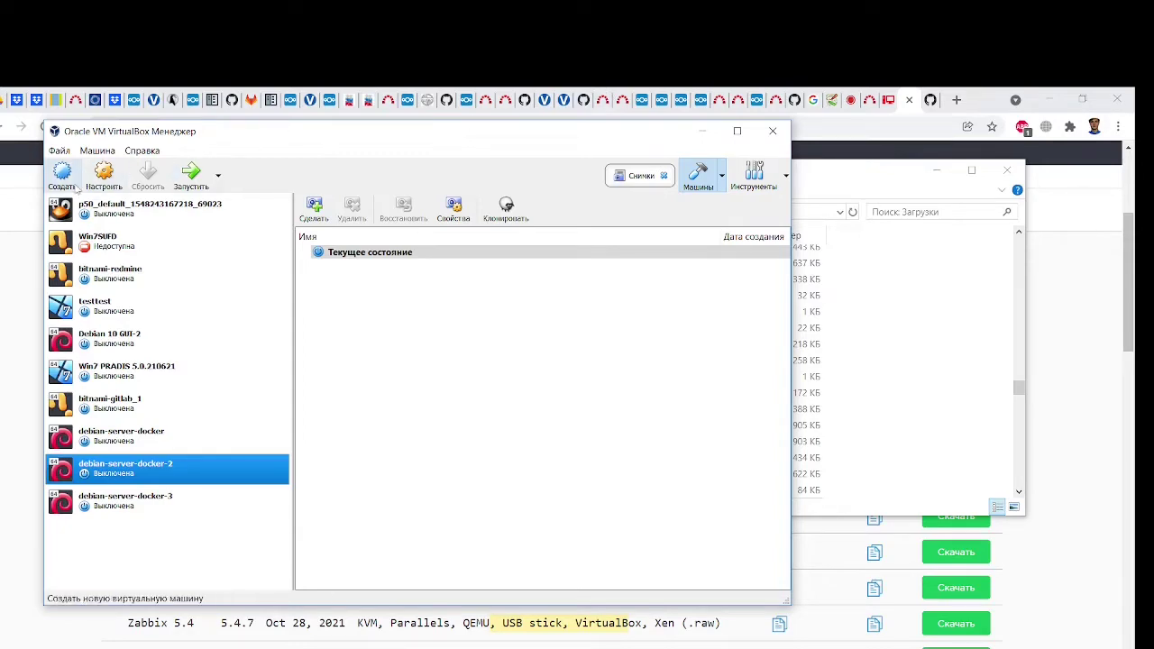
left_click_drag(128, 132, 143, 145)
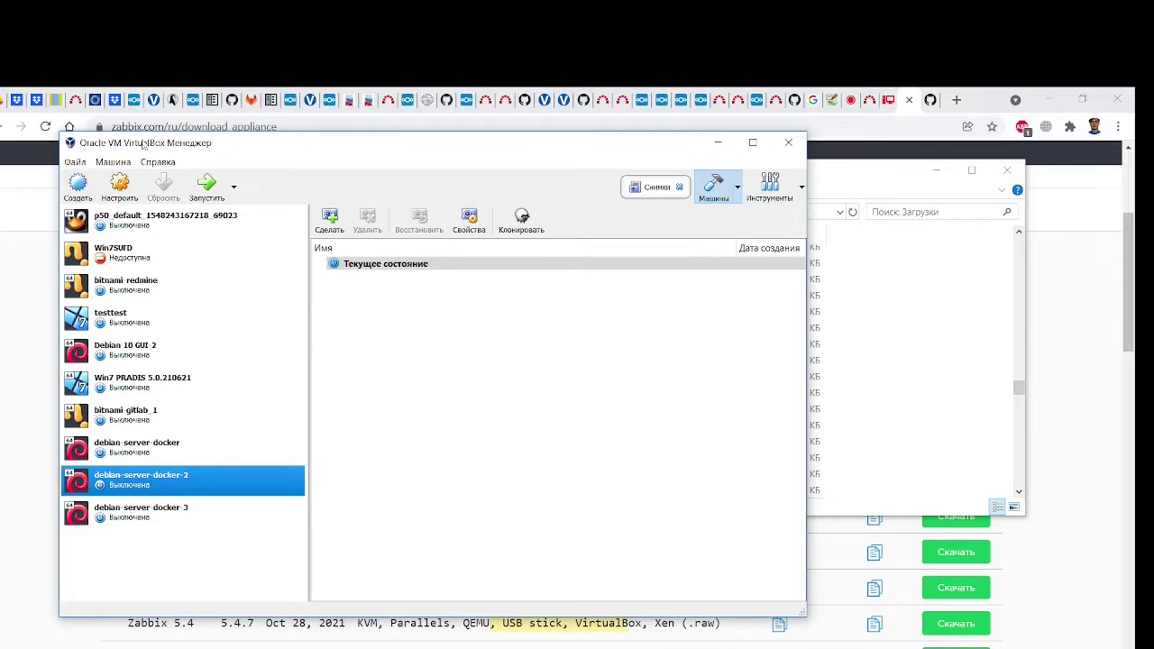
left_click_drag(142, 145, 121, 143)
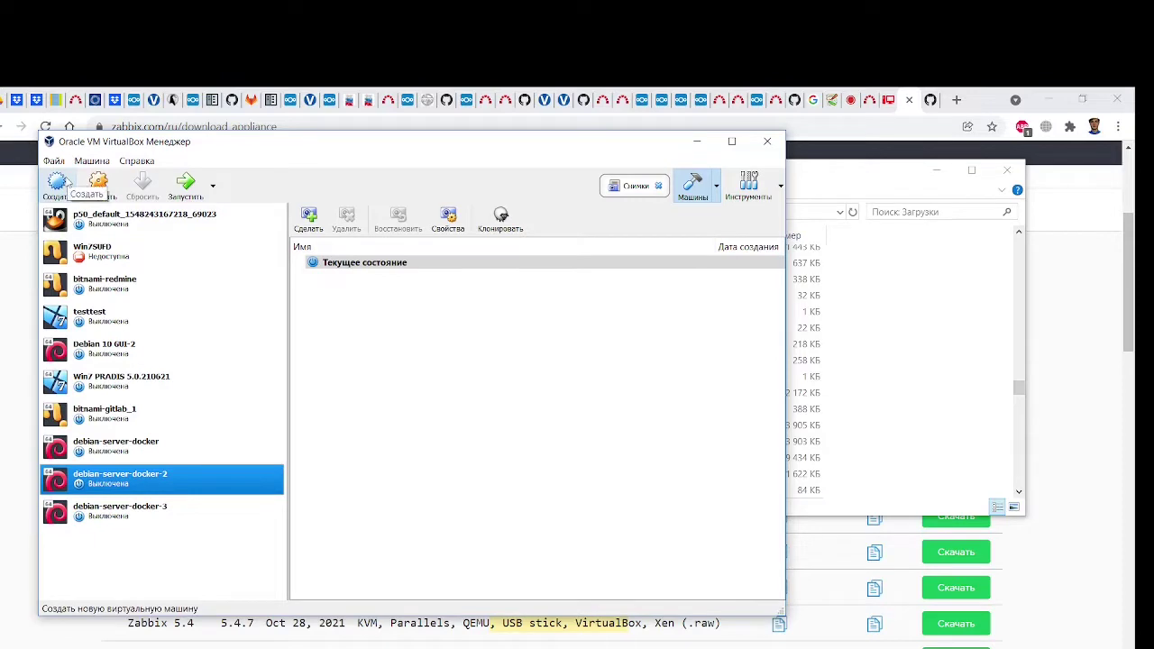
left_click(92, 162)
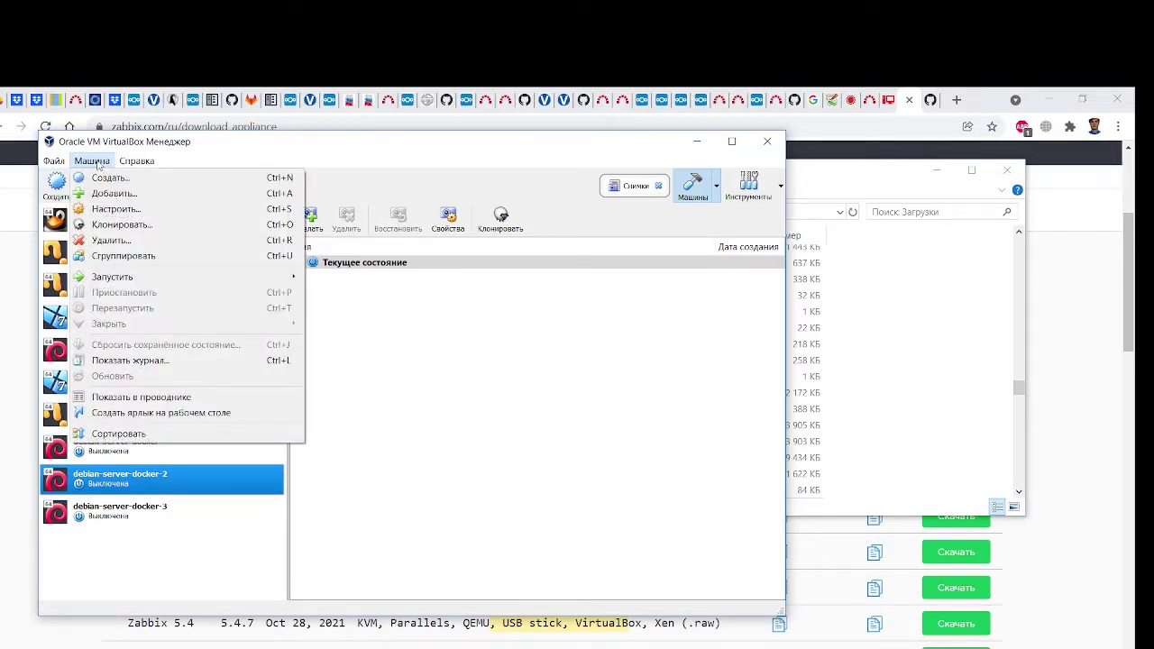
left_click(111, 150)
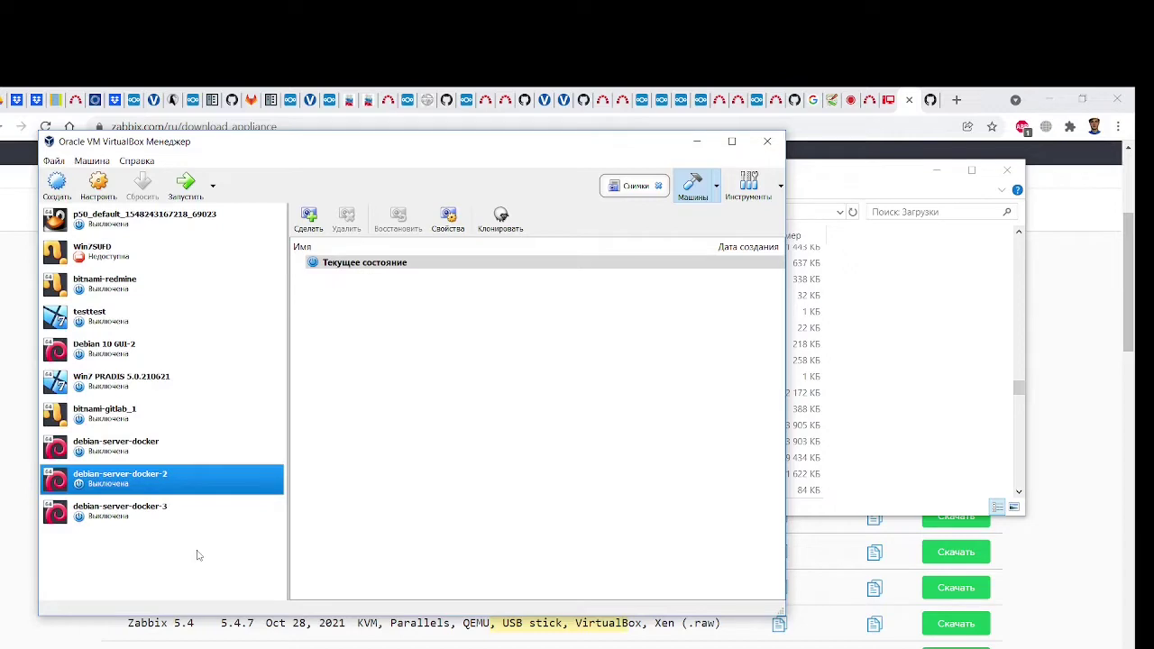
left_click_drag(323, 148, 356, 142)
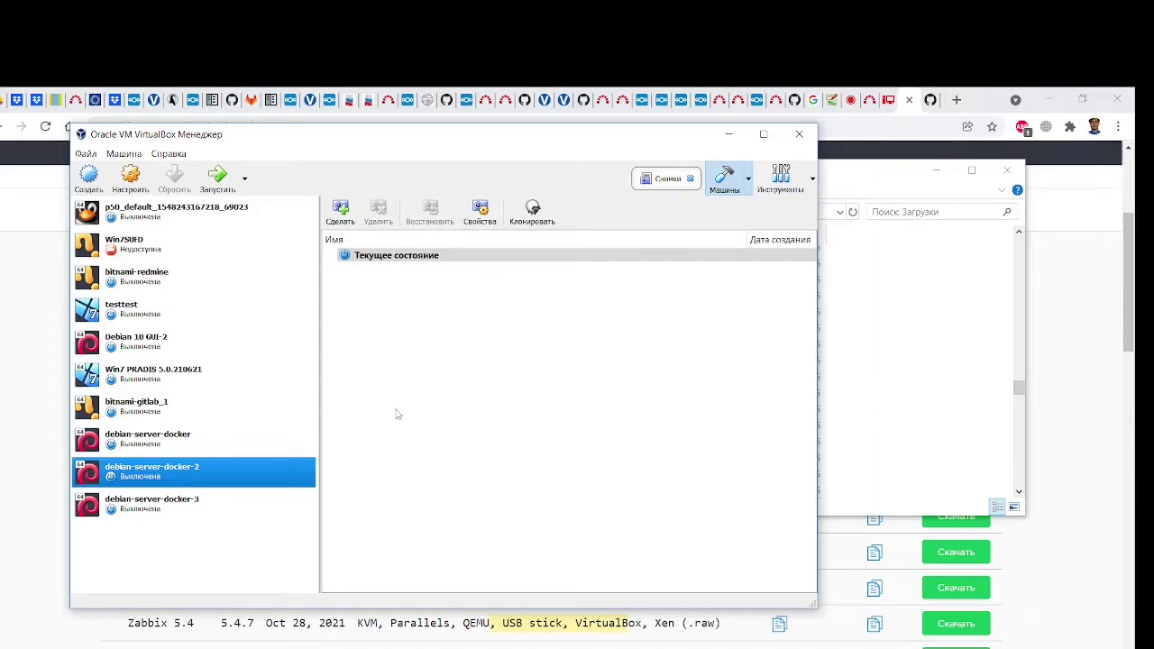
left_click_drag(315, 138, 341, 134)
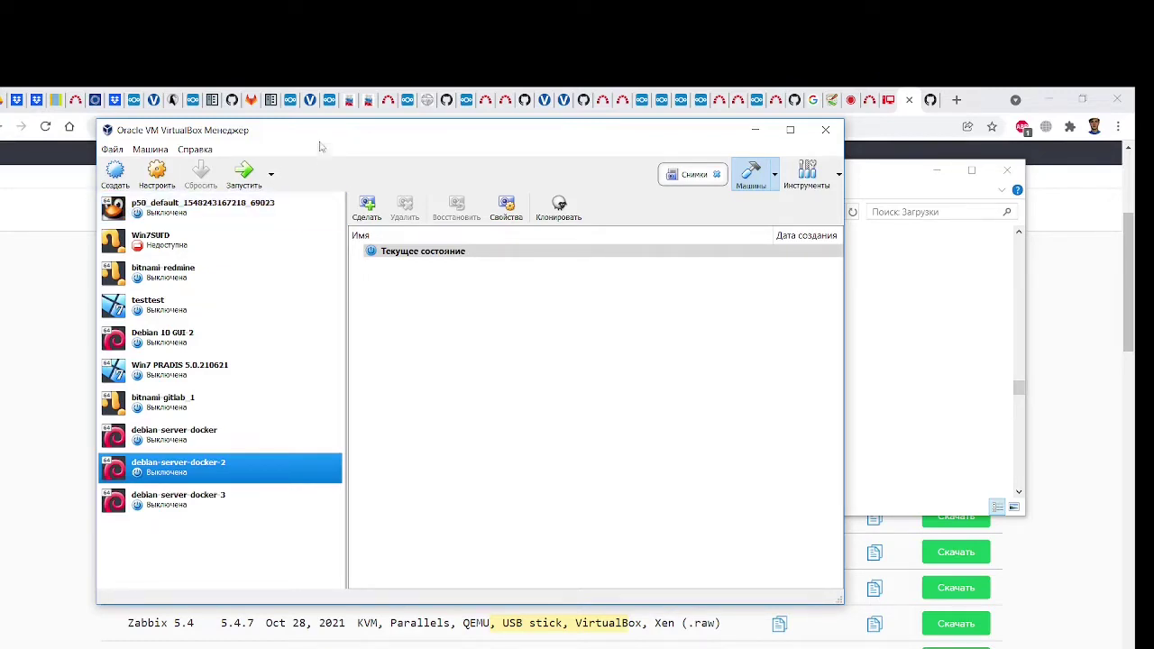
mouse_move(311, 135)
left_mouse_down()
mouse_move(335, 136)
mouse_move(324, 153)
left_mouse_up()
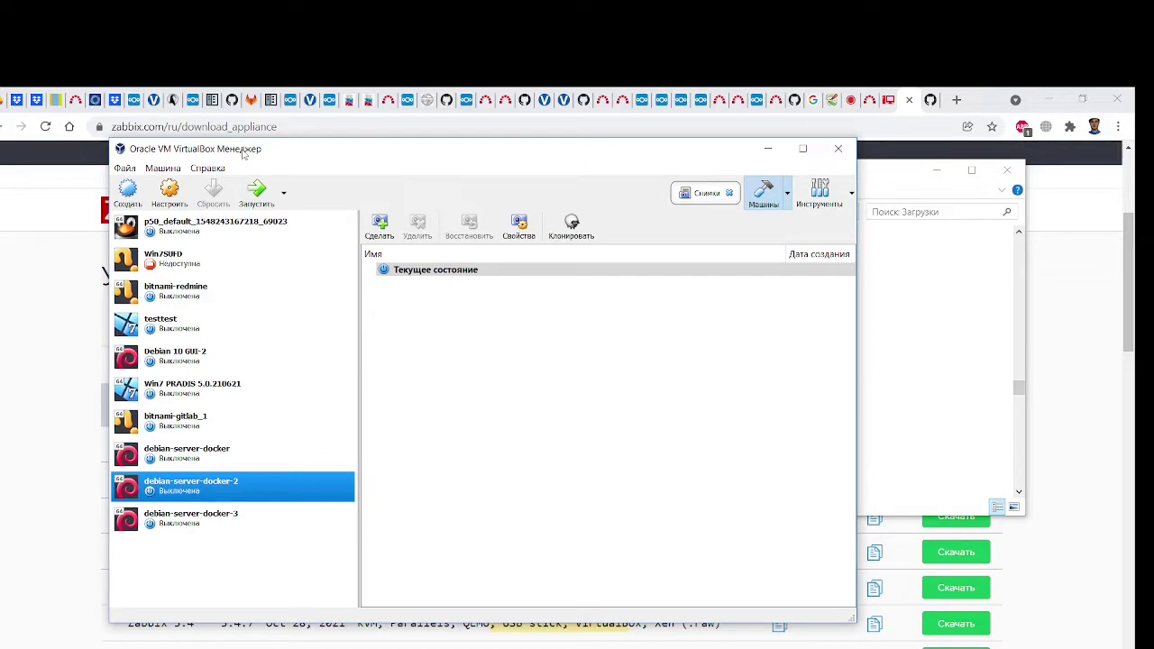
left_click(180, 195)
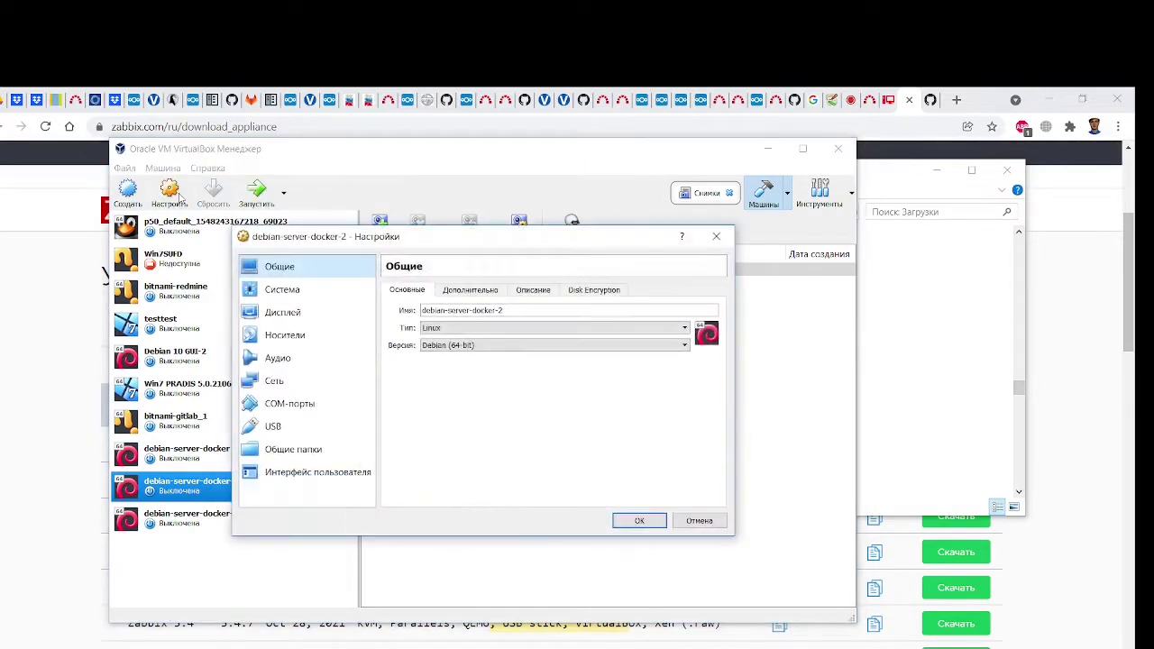
Cancel the machine Settings and start File > Import Appliance
left_click(698, 521)
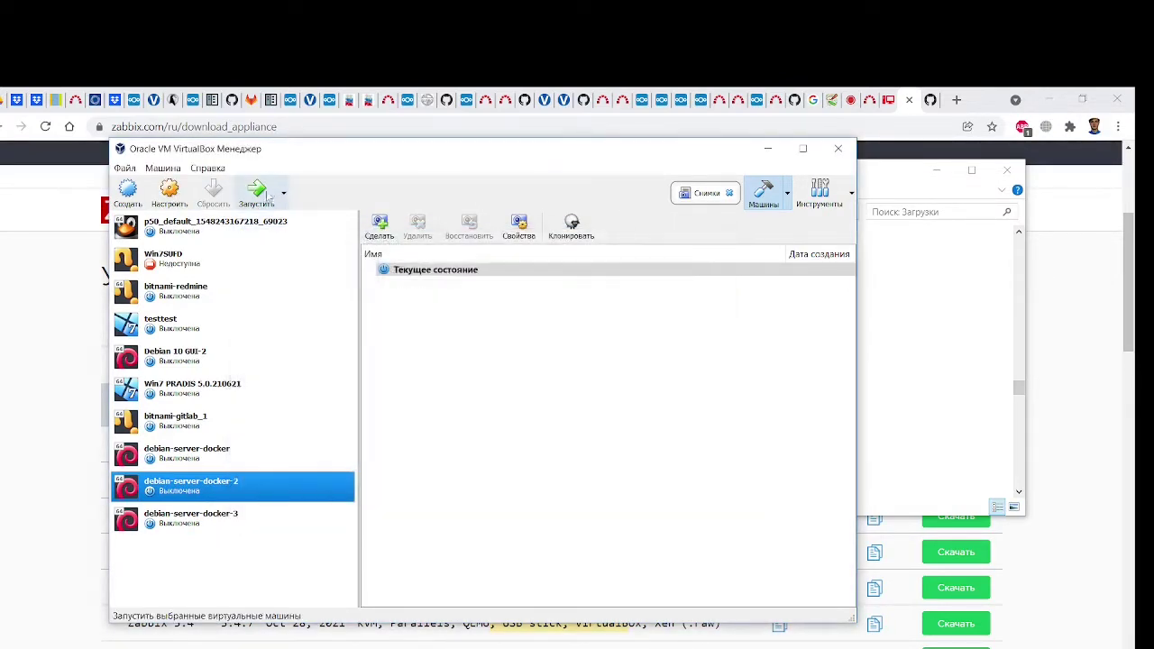
left_click(163, 169)
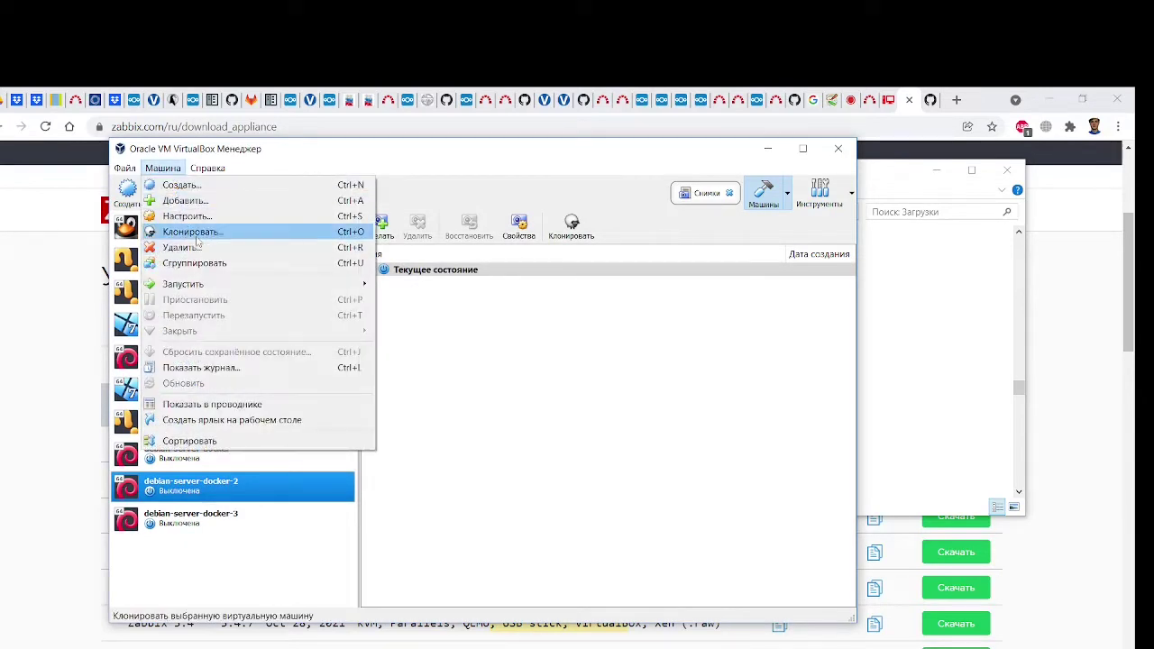
mouse_move(126, 172)
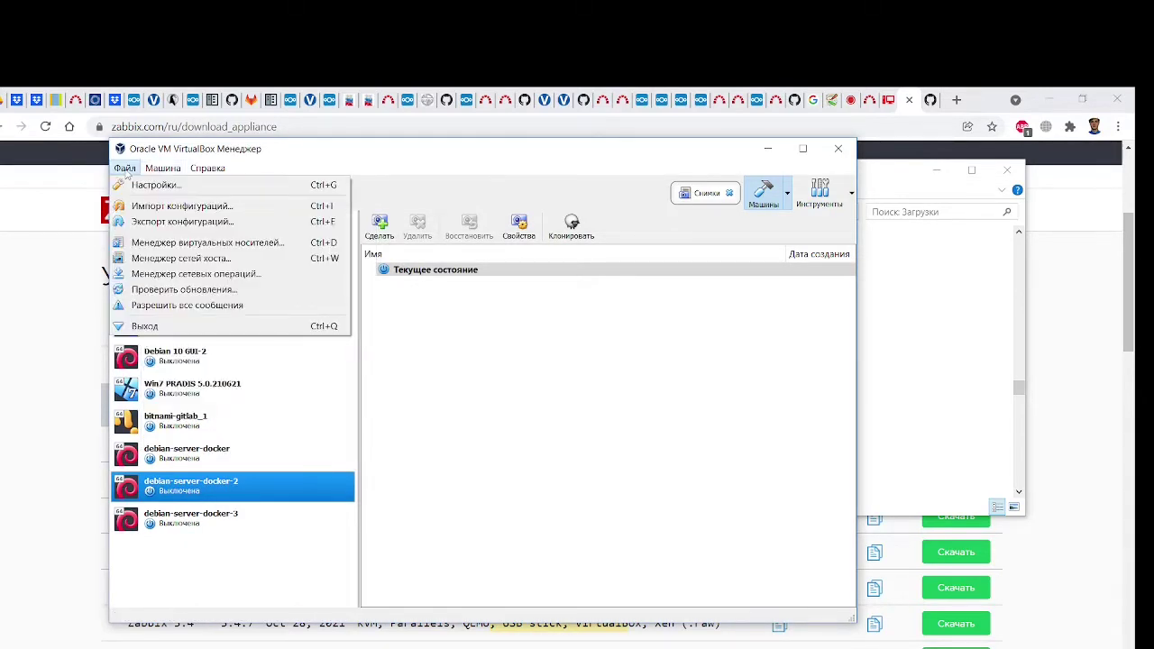
left_click(150, 207)
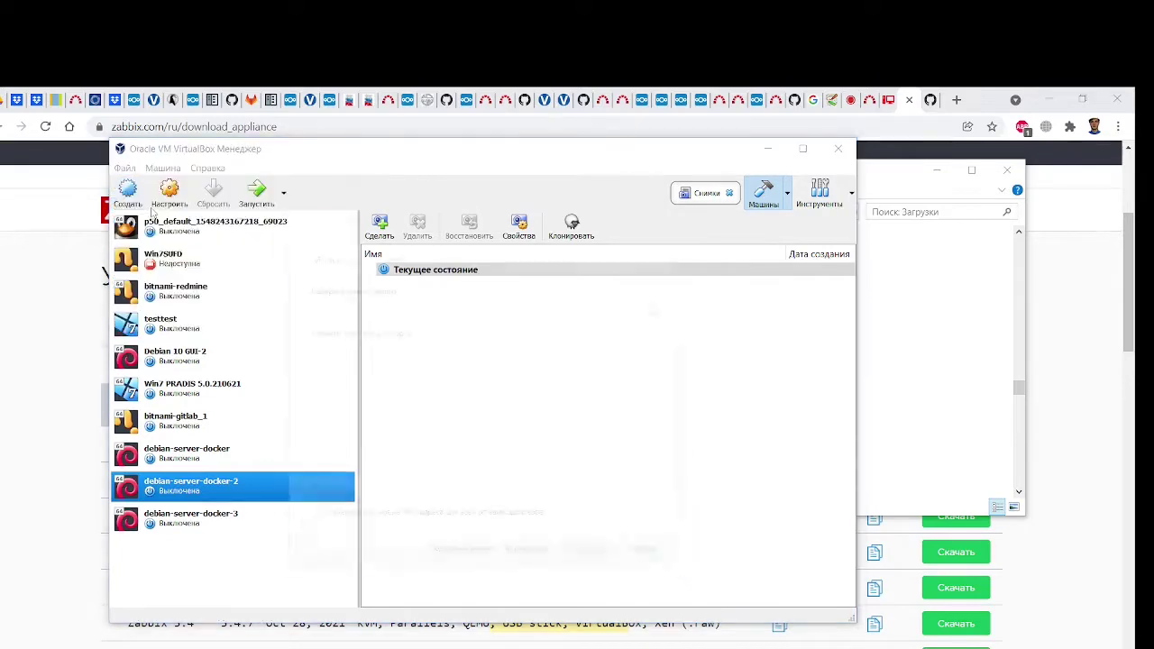
In Explorer's Downloads folder, select and open zabbix_appliance-5.4.7-ovf.tar
key("alt+Tab")
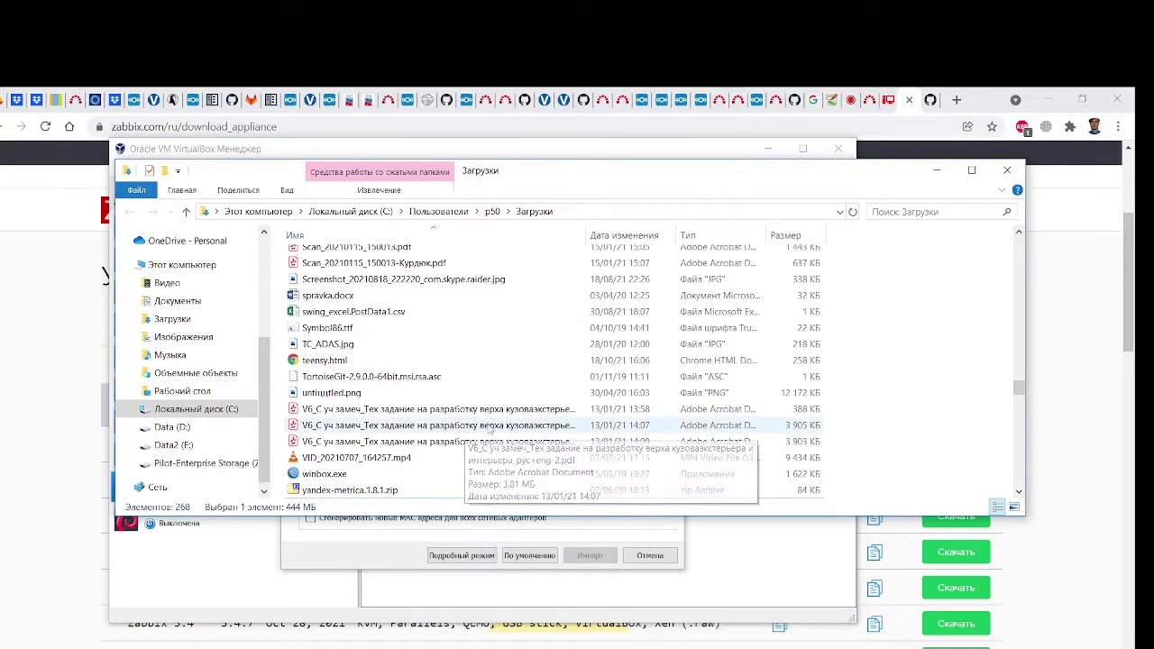
scroll(478, 434, "down", 5)
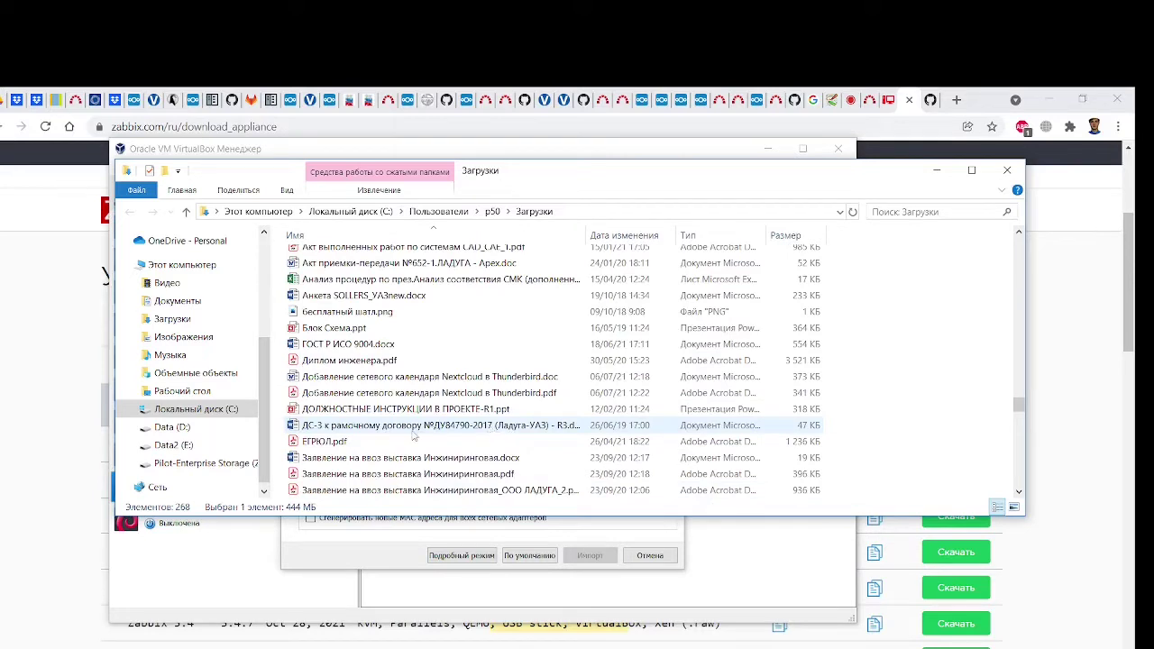
left_click(433, 376)
scroll(433, 361, "up", 10)
left_click(379, 254)
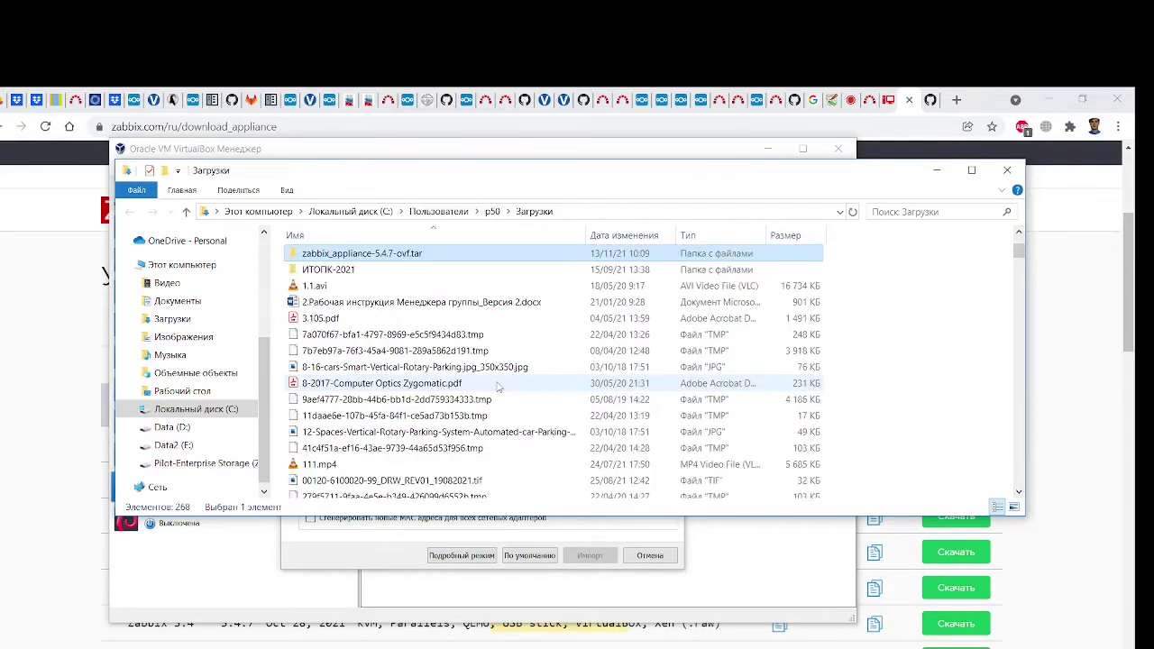
double_click(408, 255)
Extract zabbix_appliance-5.4.7-ovf.tar with 7-Zip into its own folder
left_click(716, 213)
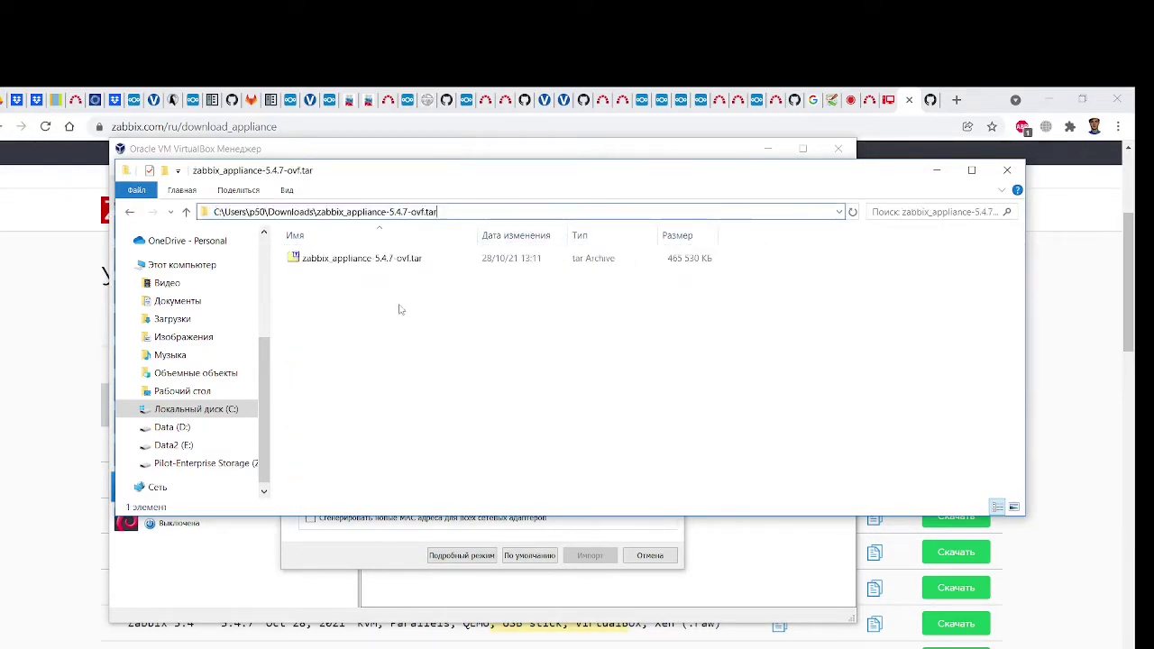
left_click(386, 258)
right_click(386, 259)
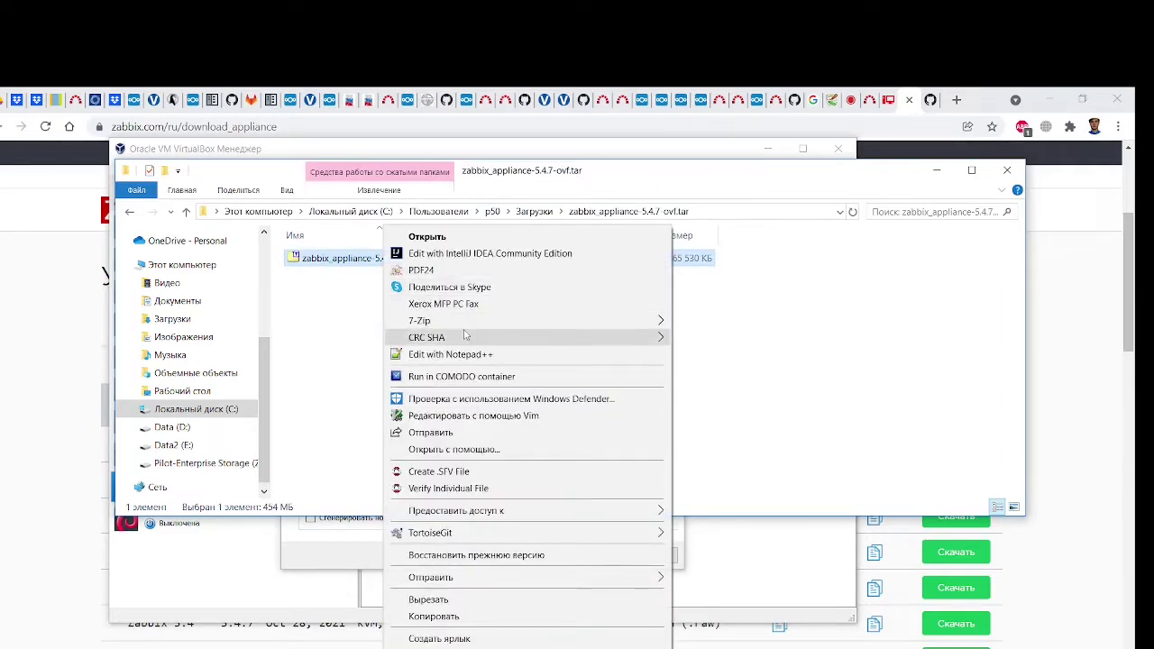
mouse_move(532, 321)
left_click(796, 396)
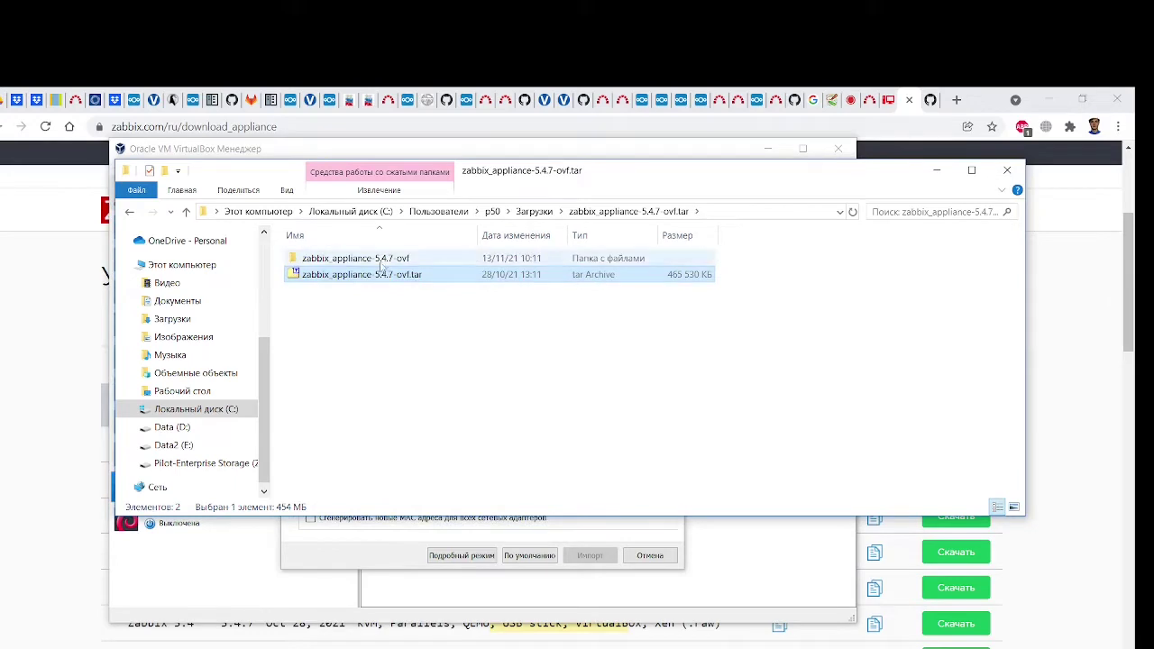
Open the zabbix_appliance-5.4.7-ovf folder, select its path, and move Explorer aside from the import wizard
double_click(385, 264)
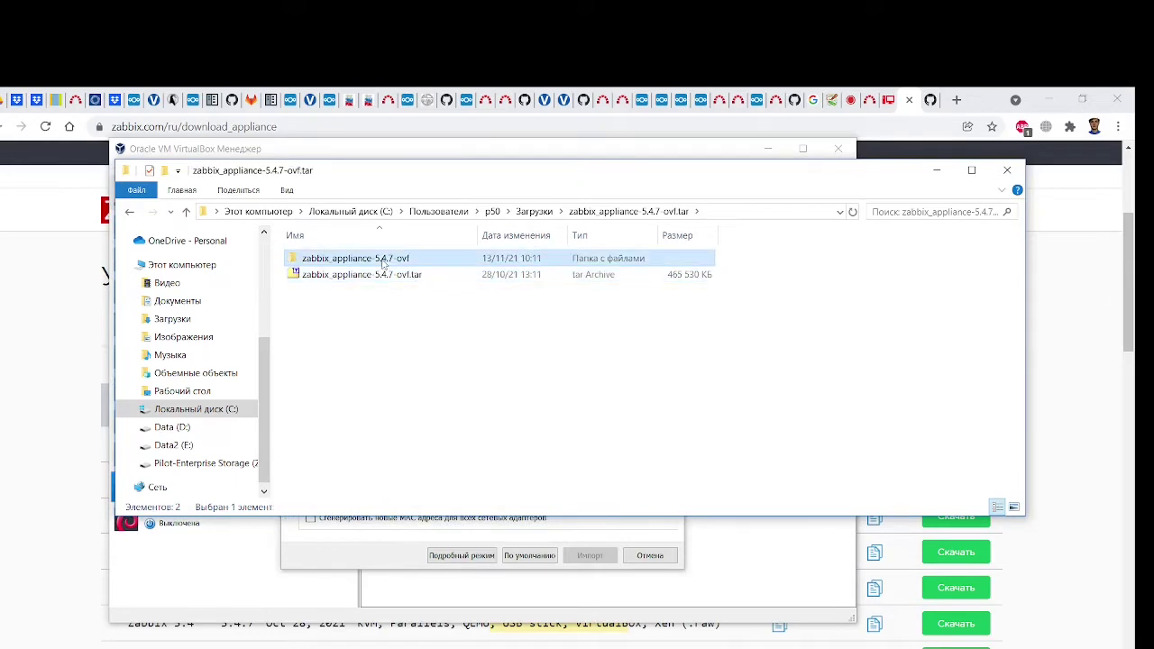
left_click(762, 211)
key("ctrl+c")
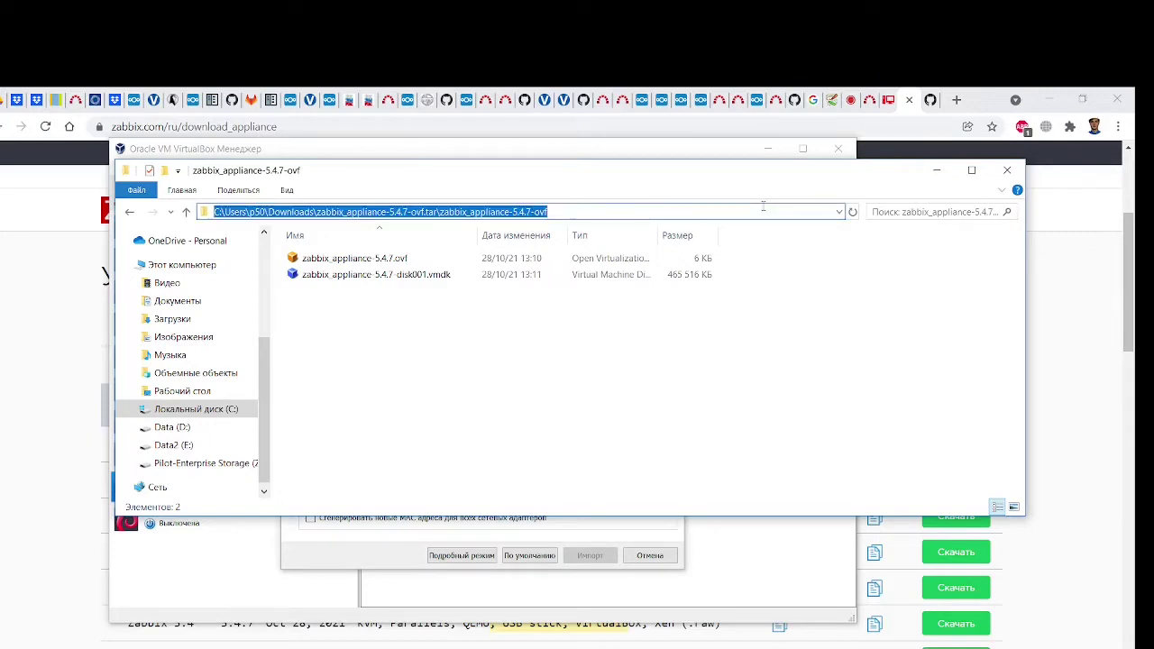
left_click_drag(483, 159, 559, 379)
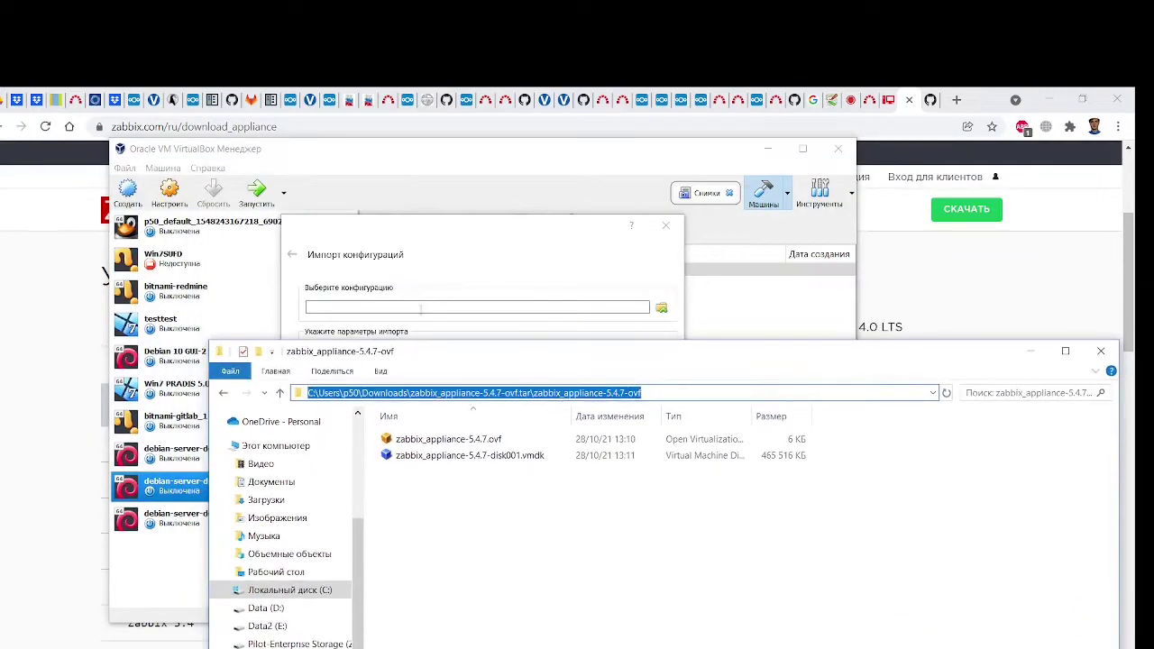
Load zabbix_appliance-5.4.7.ovf as the import source and inspect its 4-CPU, 4096 MB RAM rows
left_click(421, 308)
key("ctrl+v")
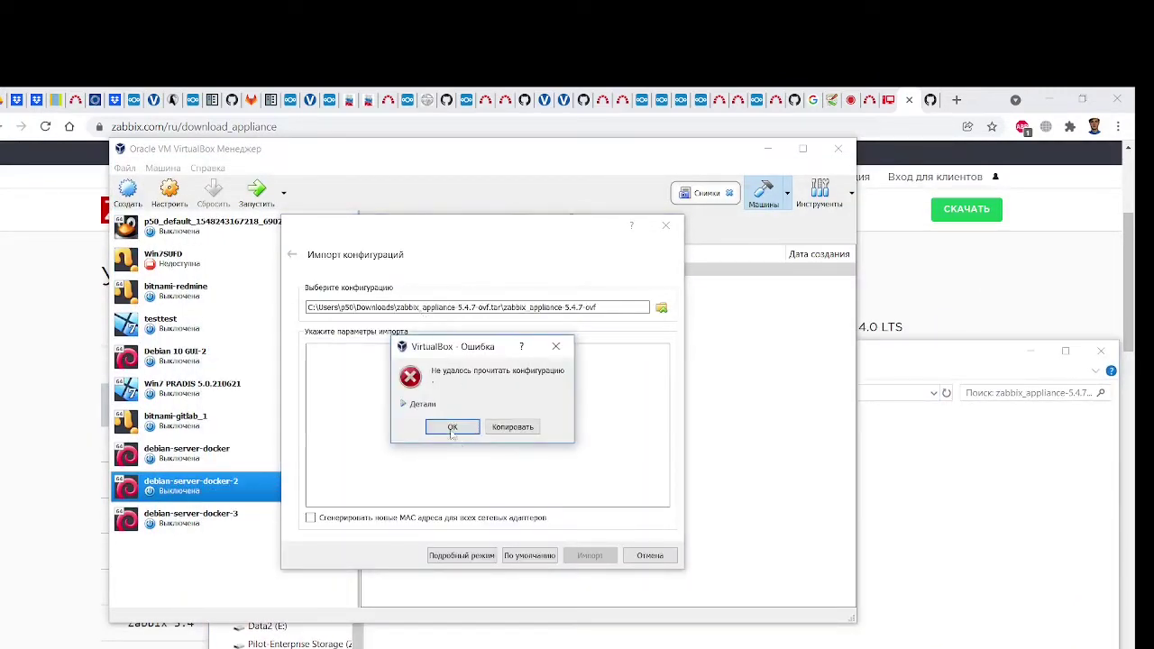
left_click(452, 428)
left_click(662, 308)
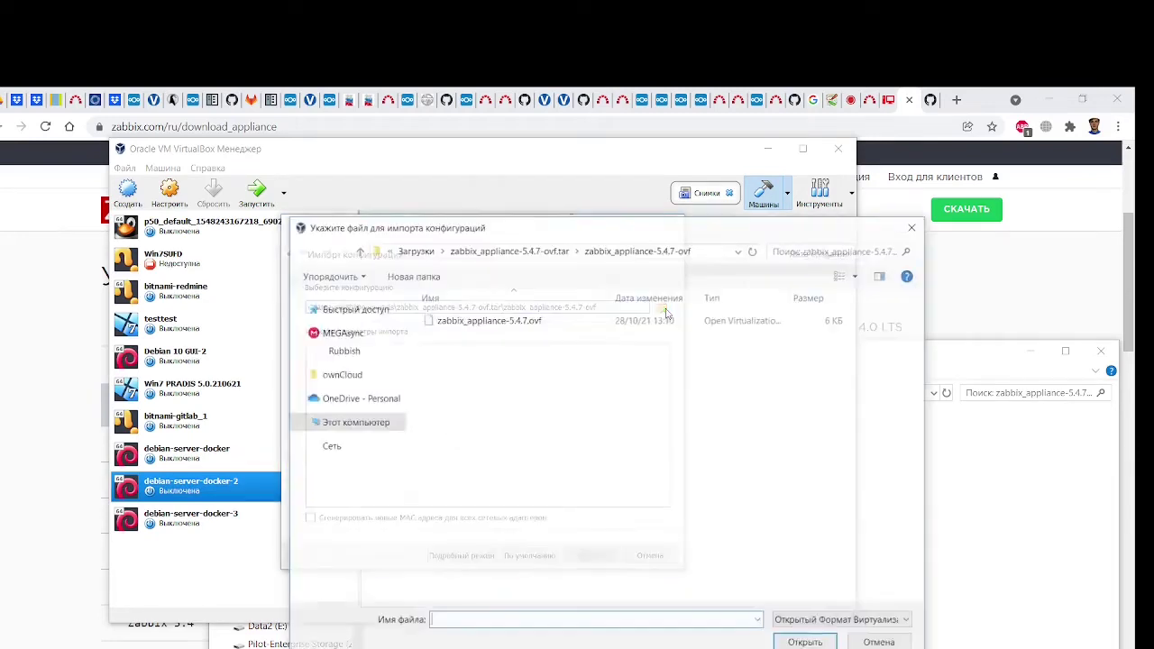
left_click(473, 321)
left_click(808, 643)
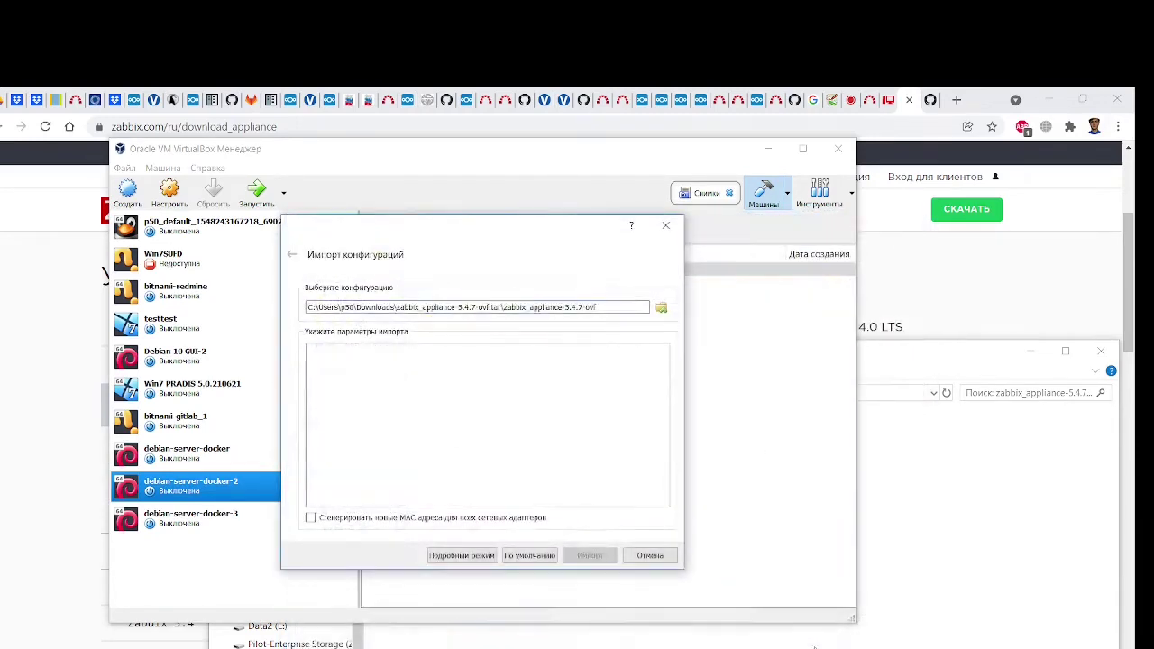
left_click(487, 395)
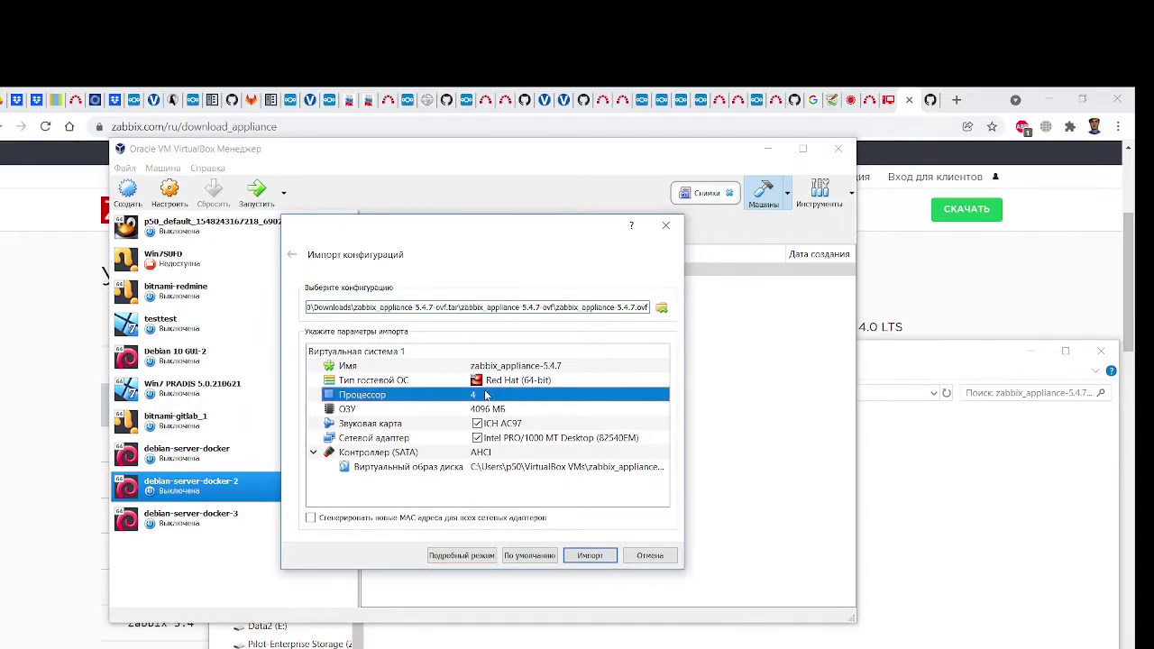
left_click(496, 411)
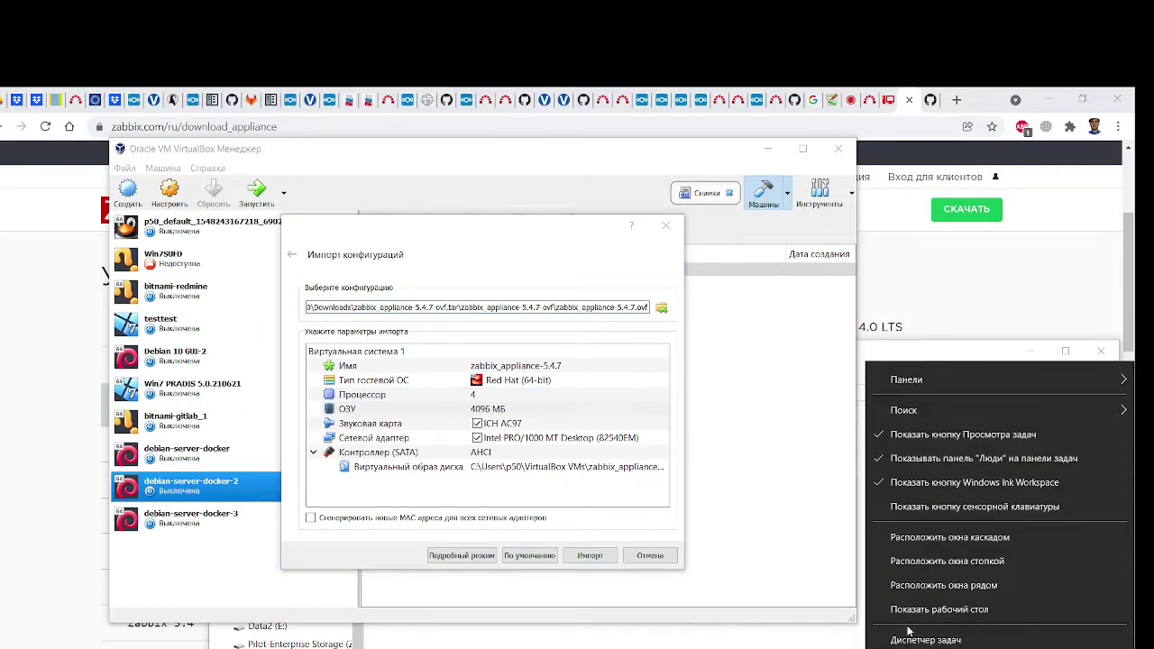
left_click(913, 639)
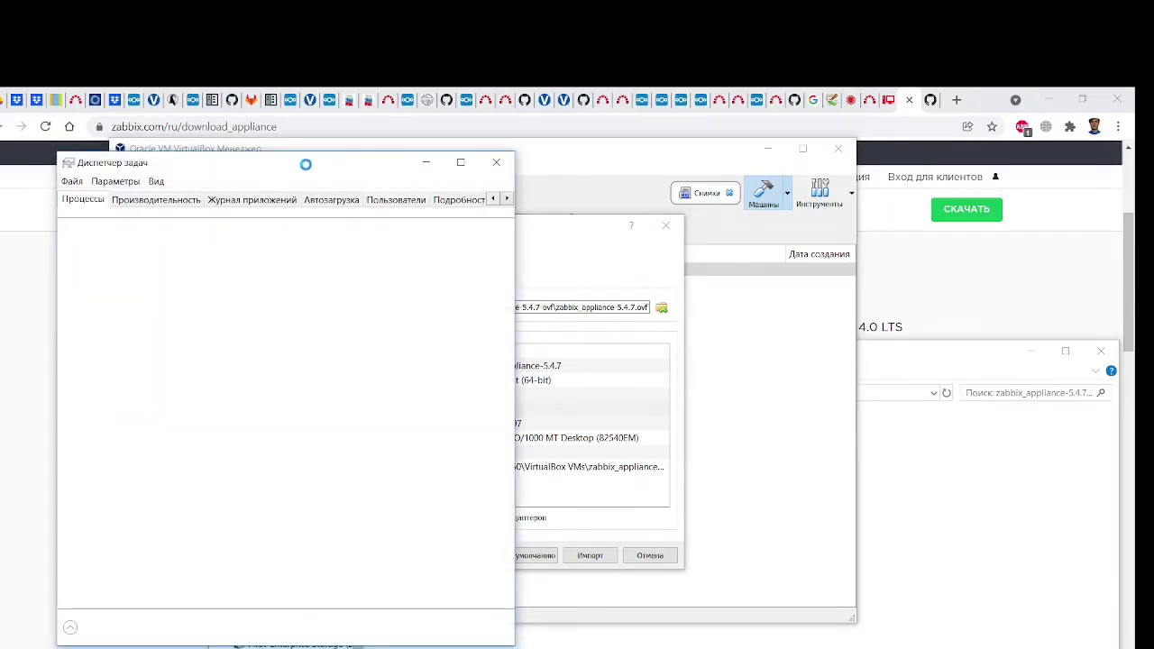
left_click_drag(306, 165, 826, 132)
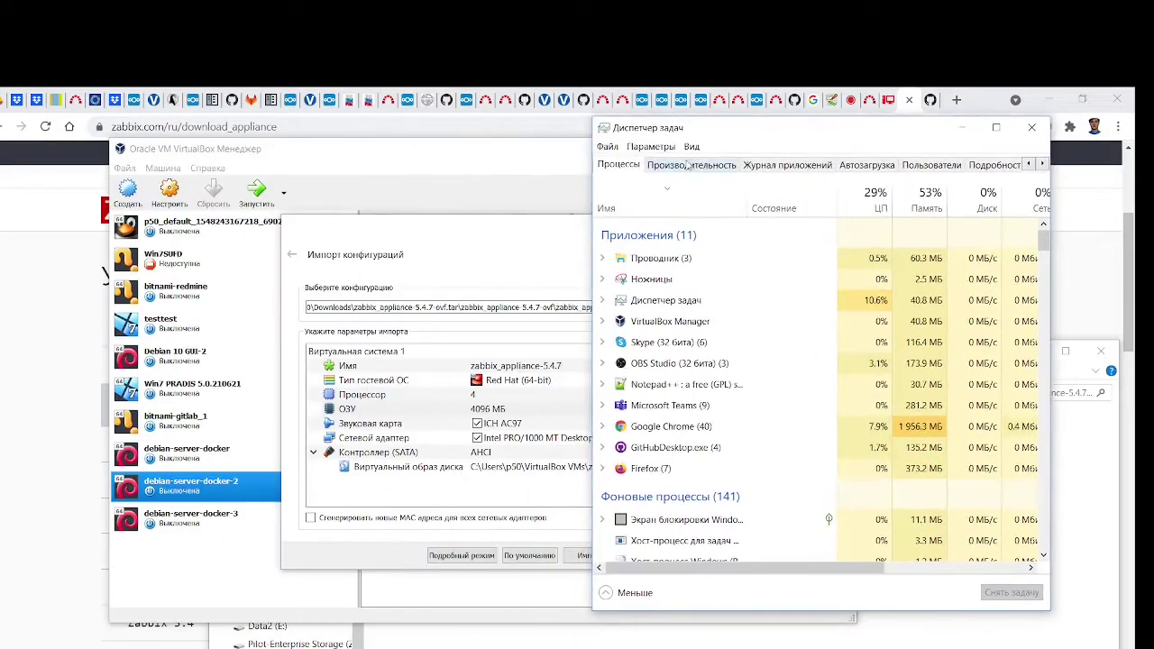
left_click(688, 165)
left_click_drag(742, 132, 756, 132)
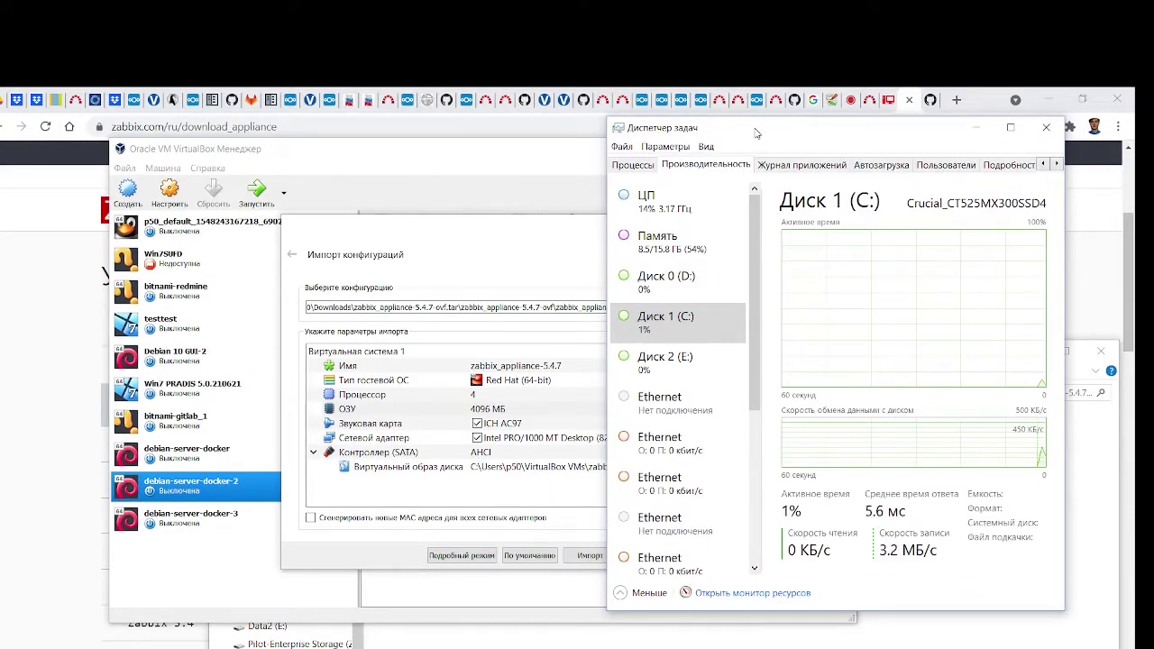
left_click_drag(755, 133, 692, 159)
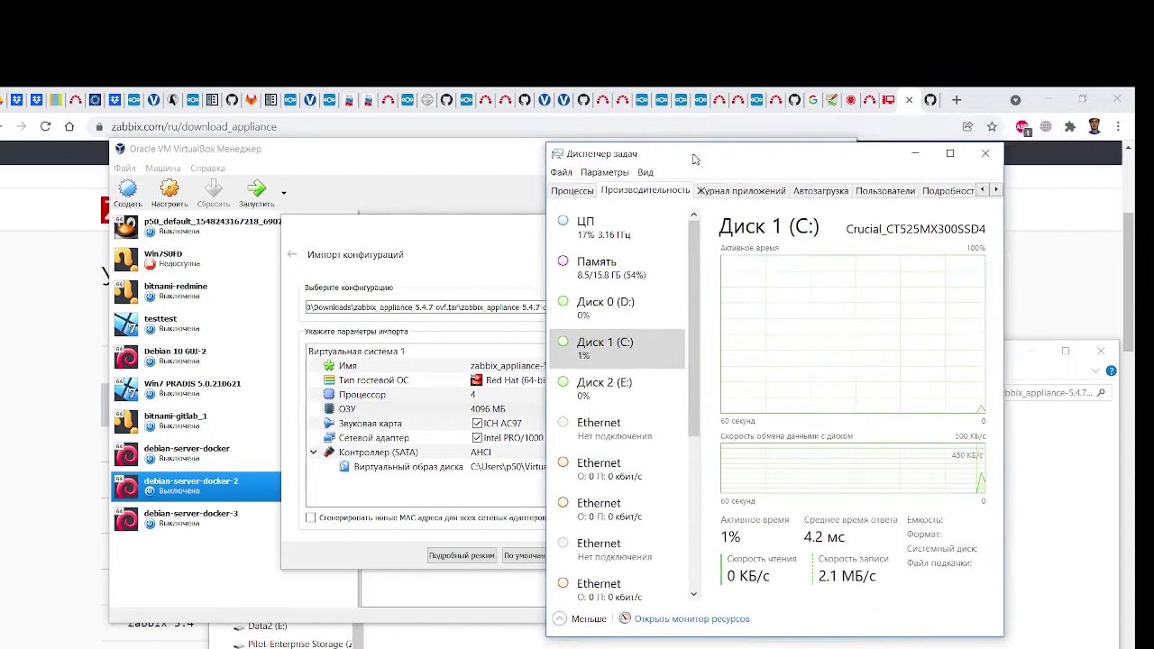
left_click(920, 157)
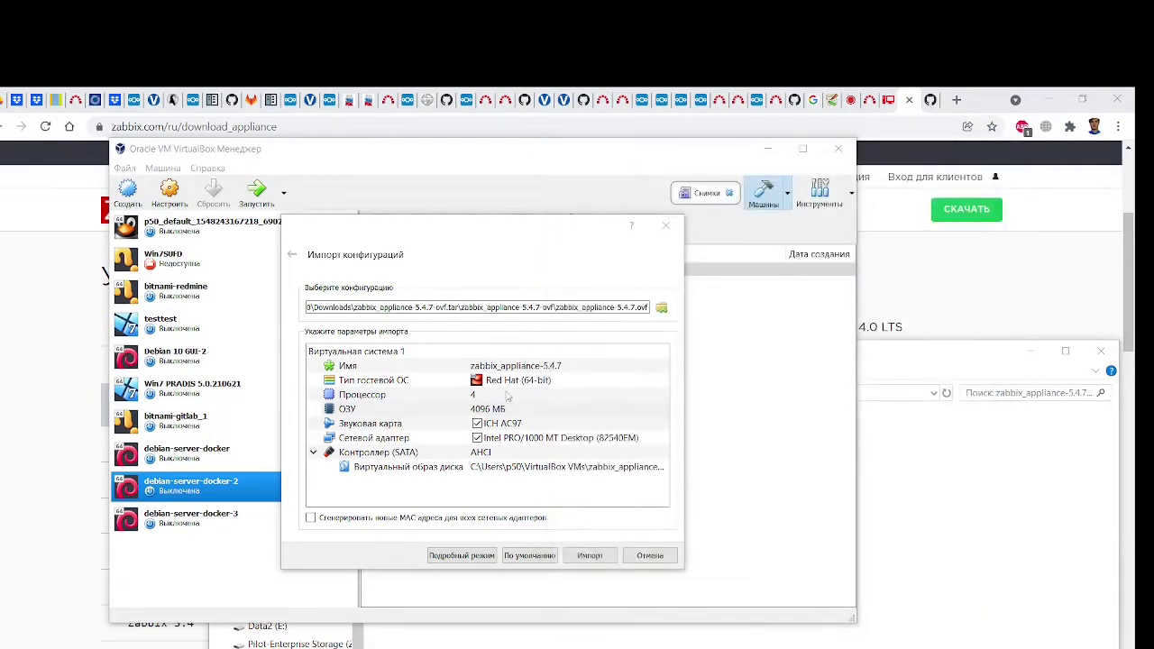
Lower the appliance's memory from 4096 to 2096 MB
left_click(508, 396)
left_click(508, 411)
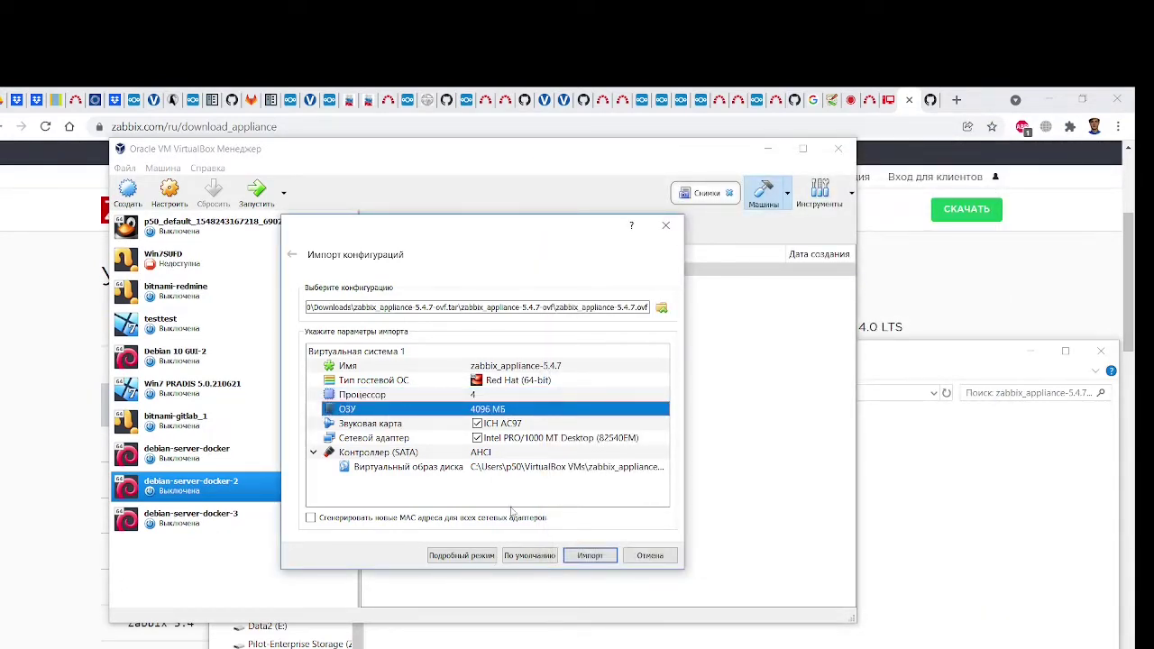
left_click_drag(477, 232, 521, 184)
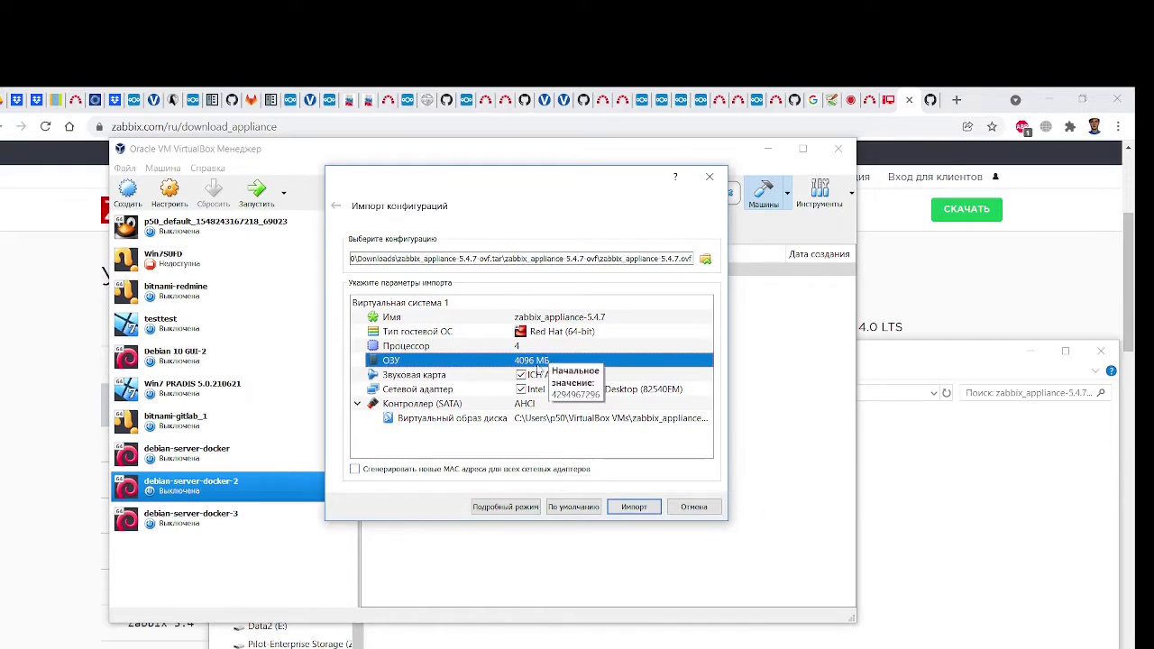
left_click(537, 360)
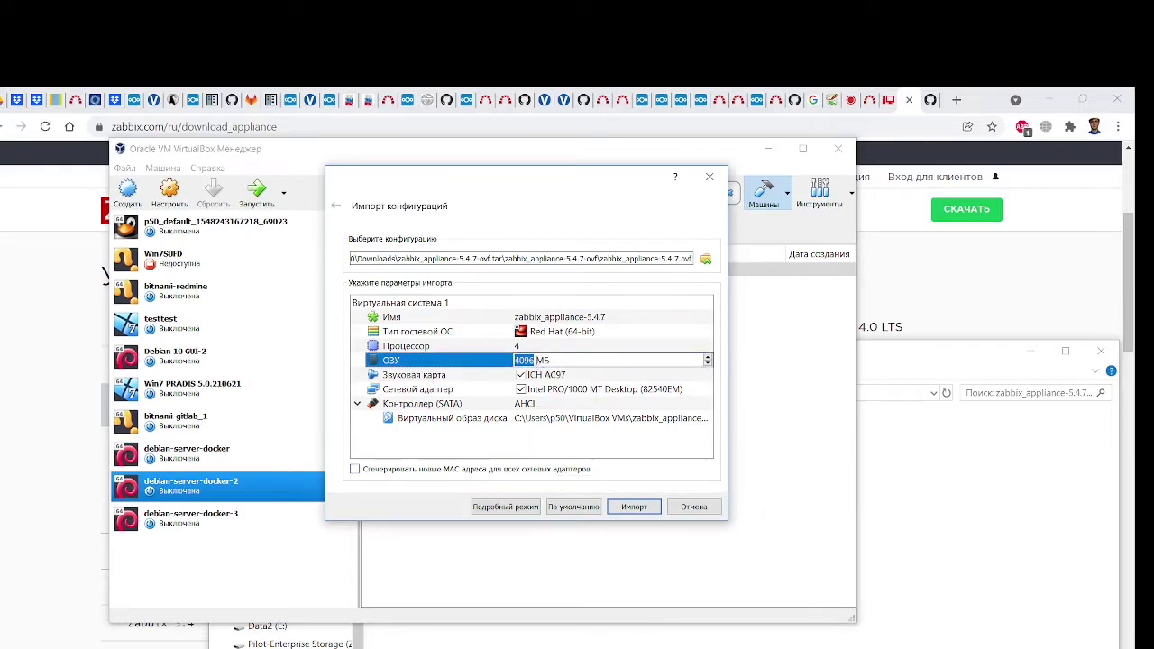
left_click(516, 359)
key("Delete")
type("2")
key("Return")
Set the processor count to 2 and start the import
left_click(559, 348)
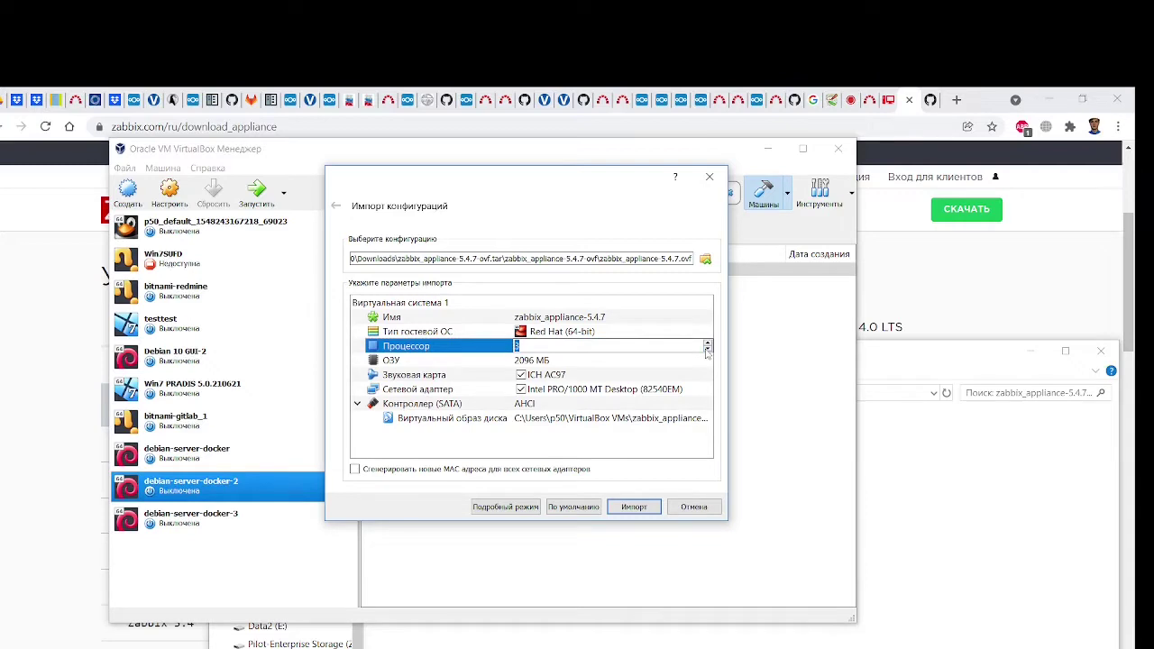
key("Return")
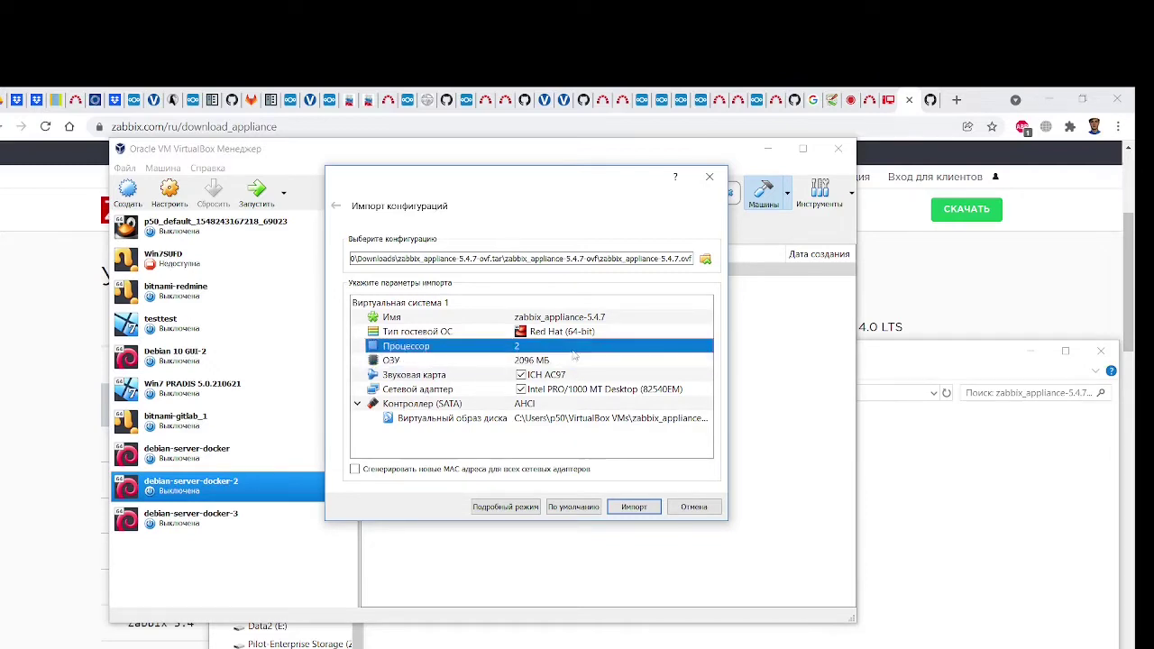
left_click(634, 507)
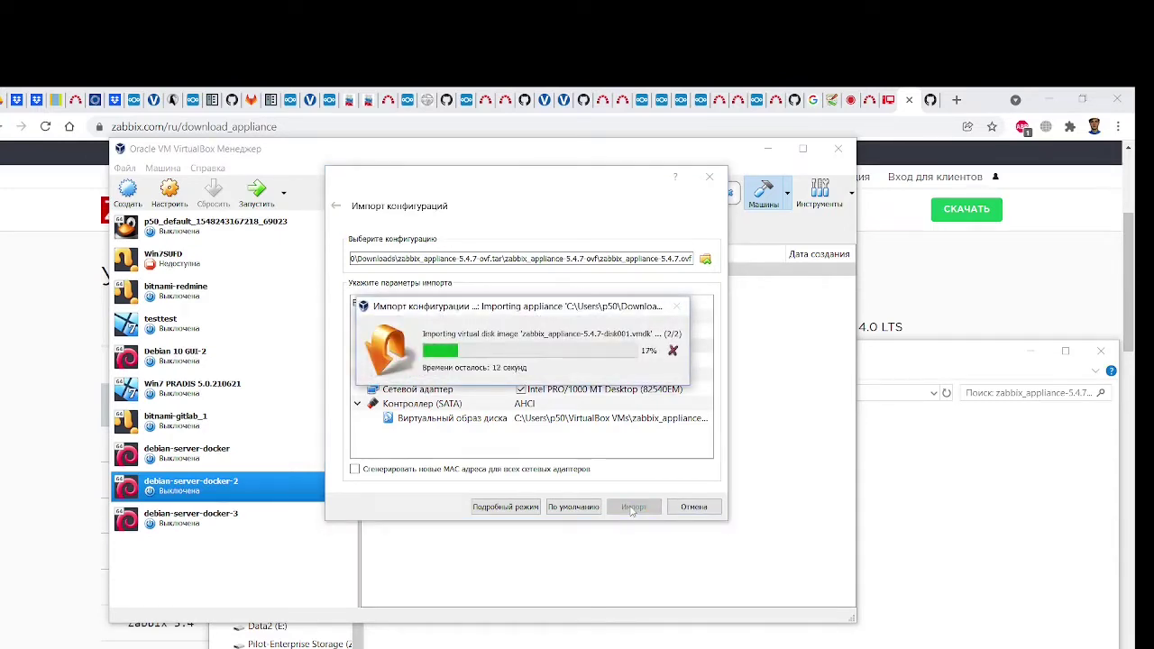
View the GitHub j-avdeev/DevOps README in Chrome, then return to the Assignment4 Notepad++ notes
left_click(990, 296)
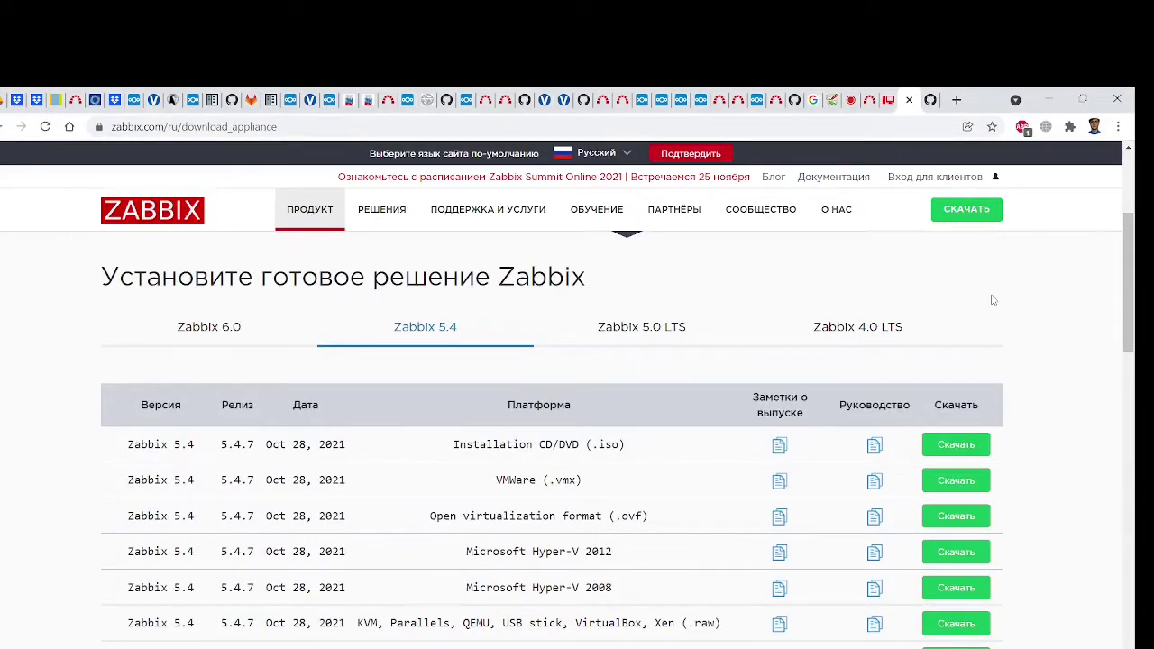
scroll(993, 301, "up", 3)
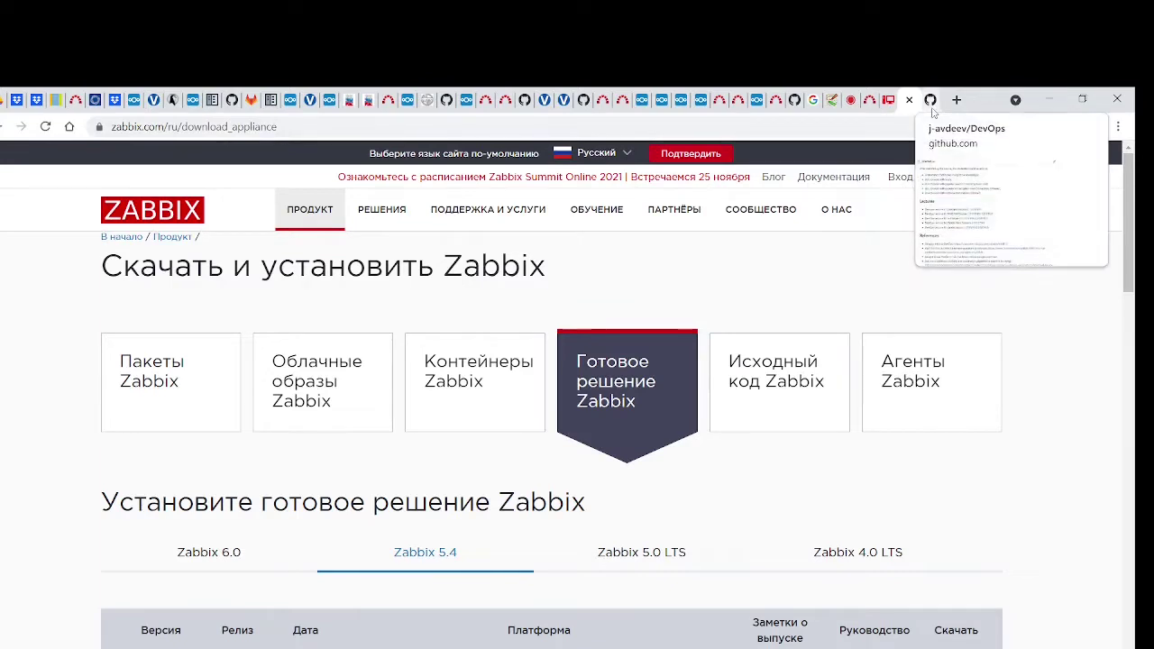
left_click(931, 103)
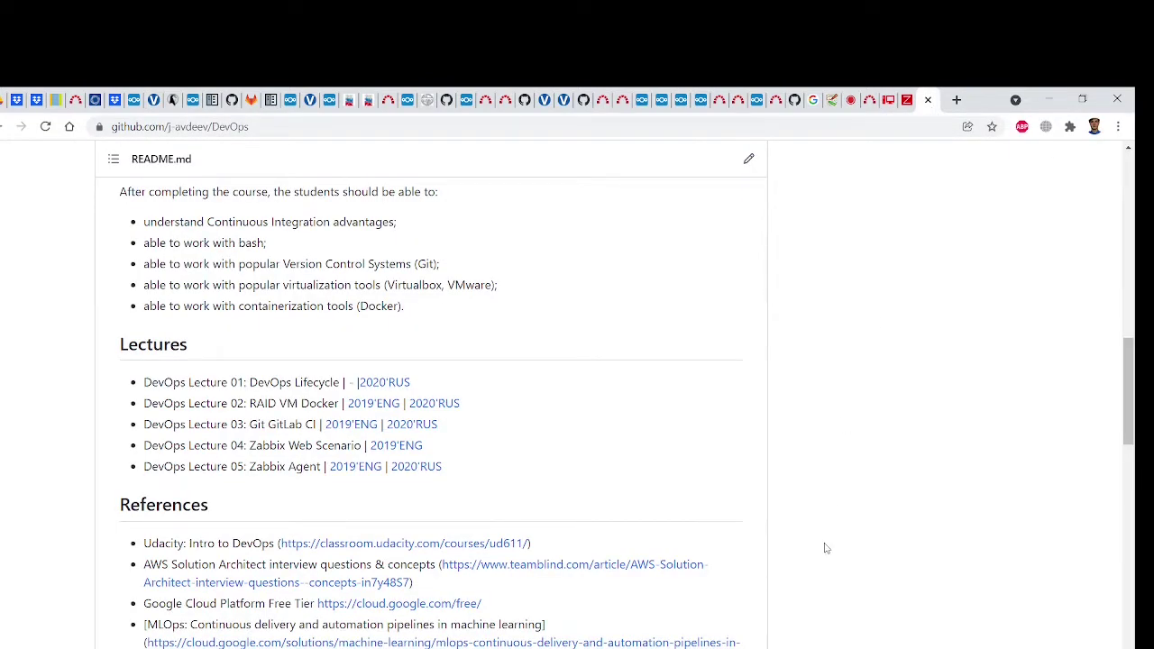
key("alt+Tab")
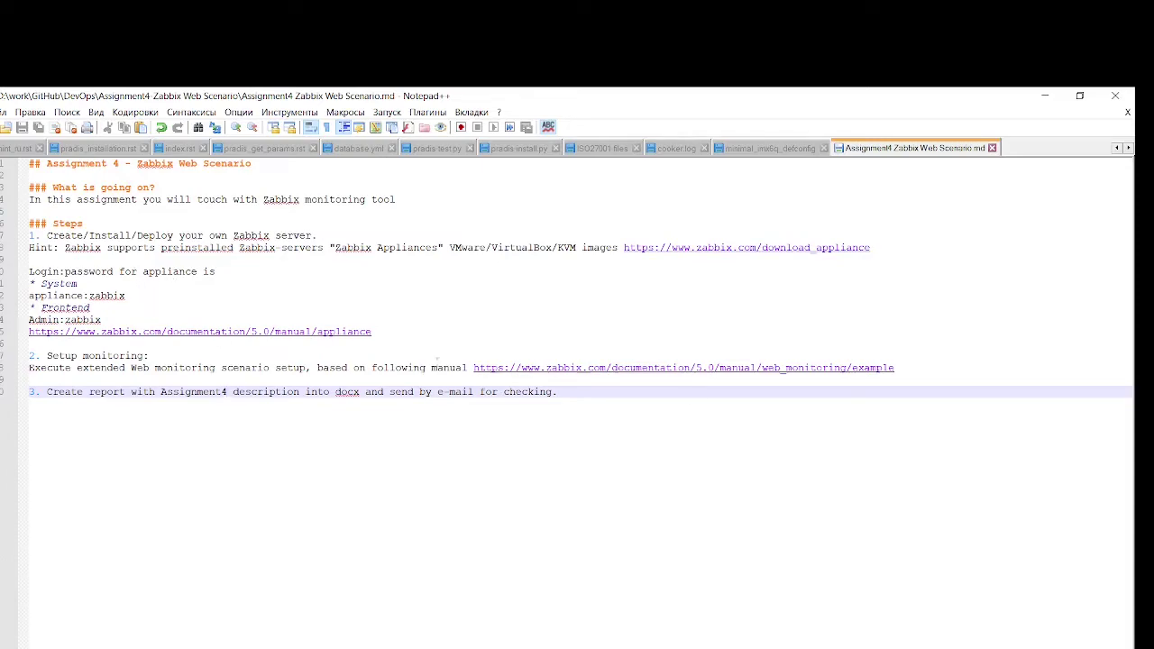
Restore the Notepad++ notes window to a smaller size and switch to VirtualBox Manager
left_click_drag(631, 101, 569, 114)
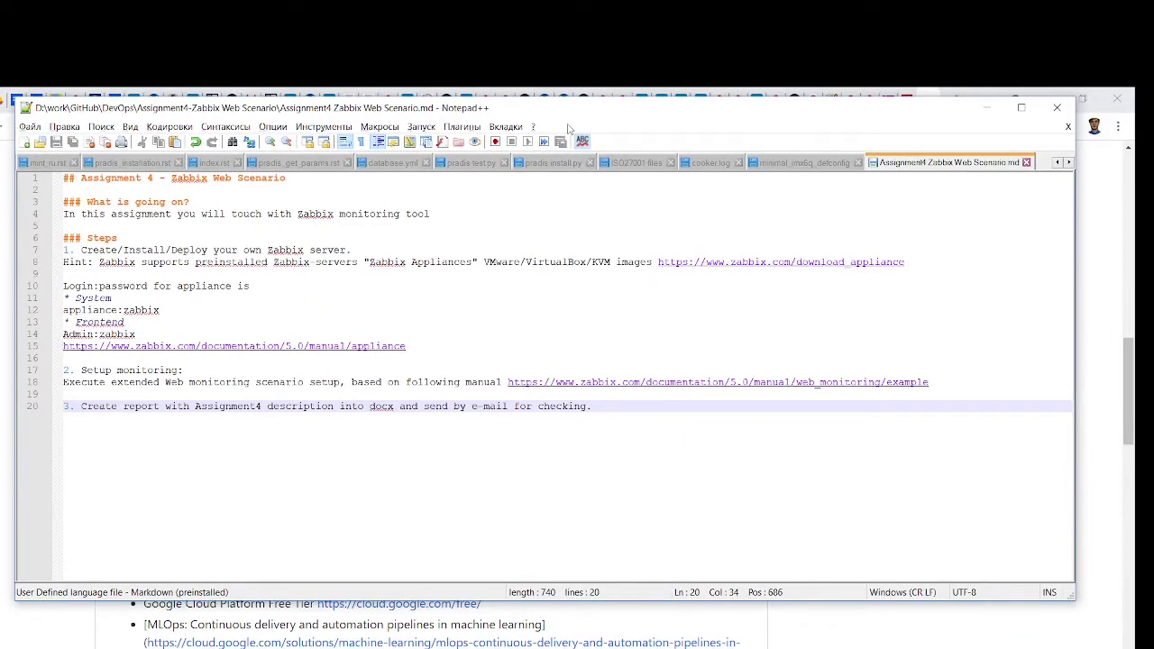
key("alt+Tab")
key("alt+Tab")
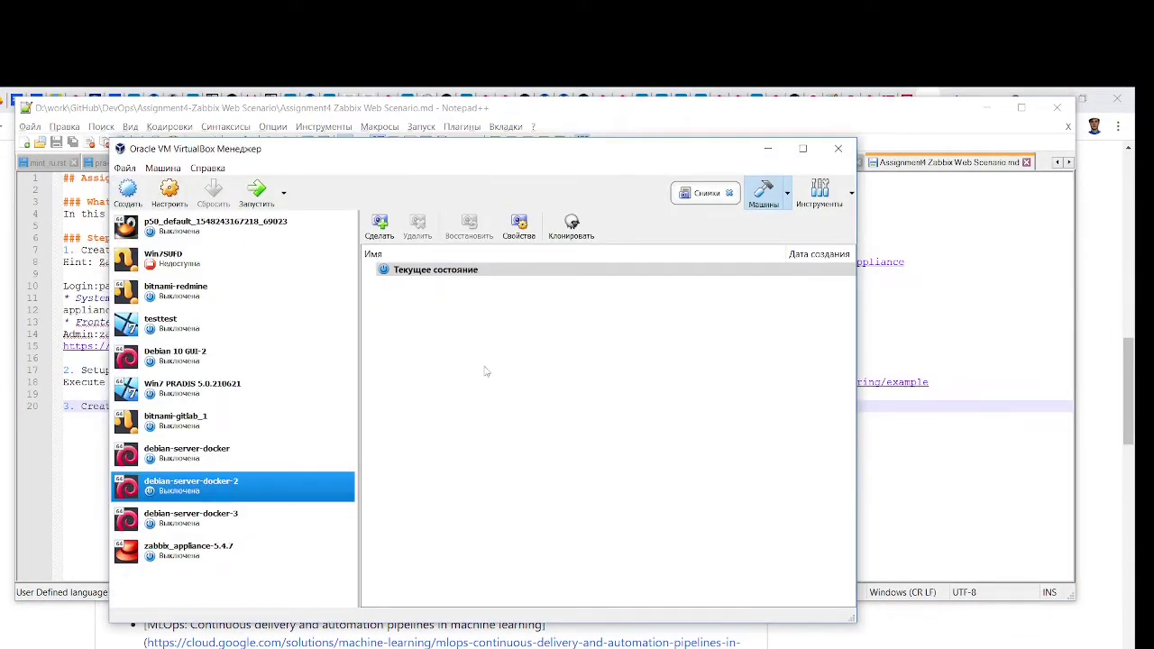
Select the zabbix_appliance-5.4.7 machine and start it briefly
left_click(163, 551)
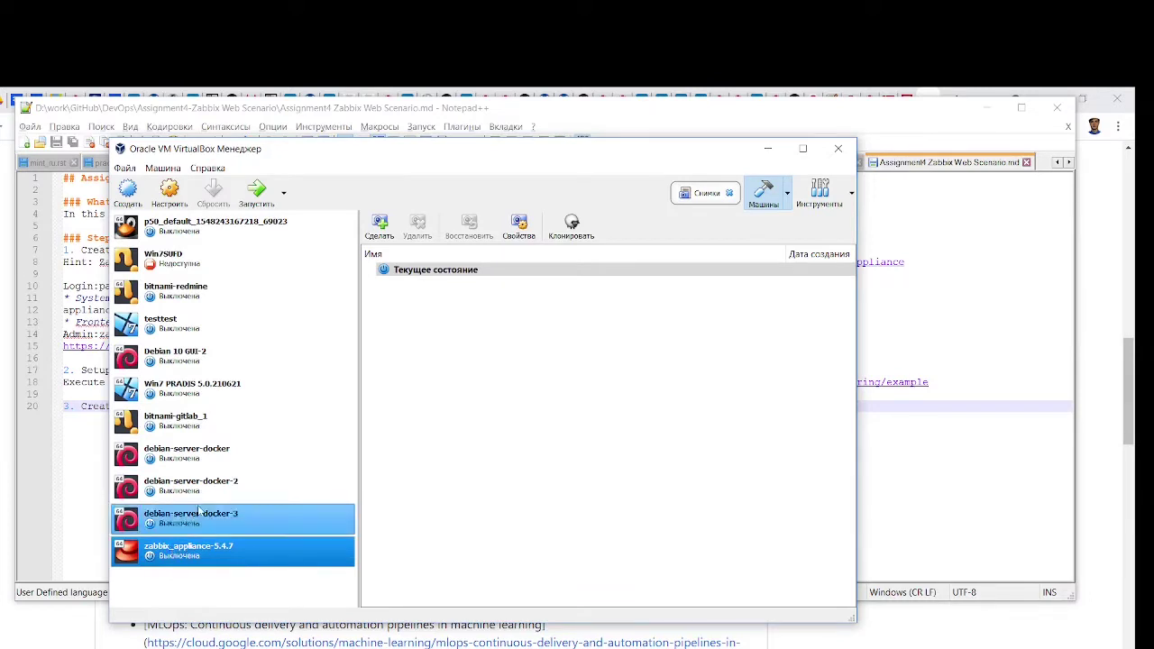
left_click(258, 189)
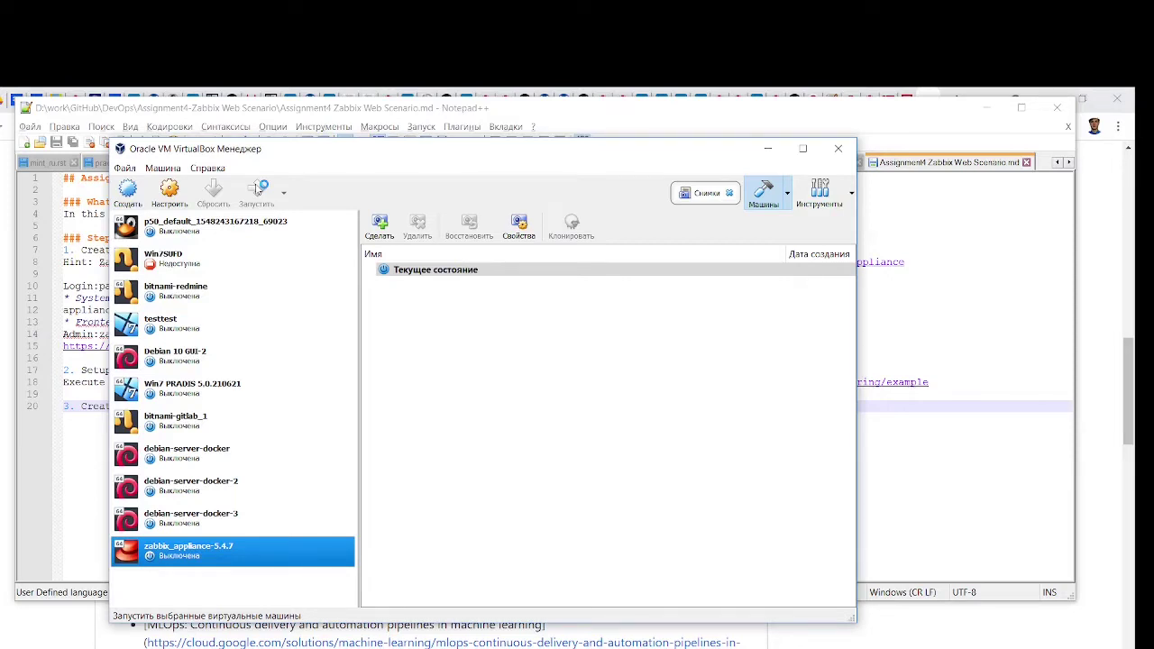
right_click(270, 550)
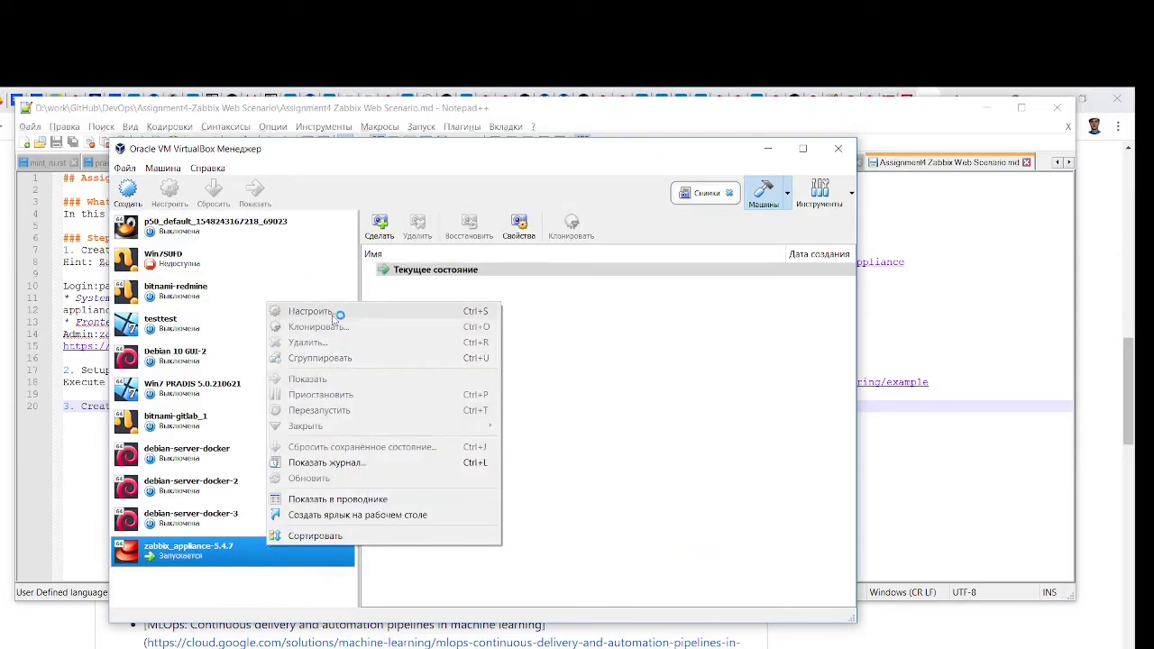
left_click(684, 354)
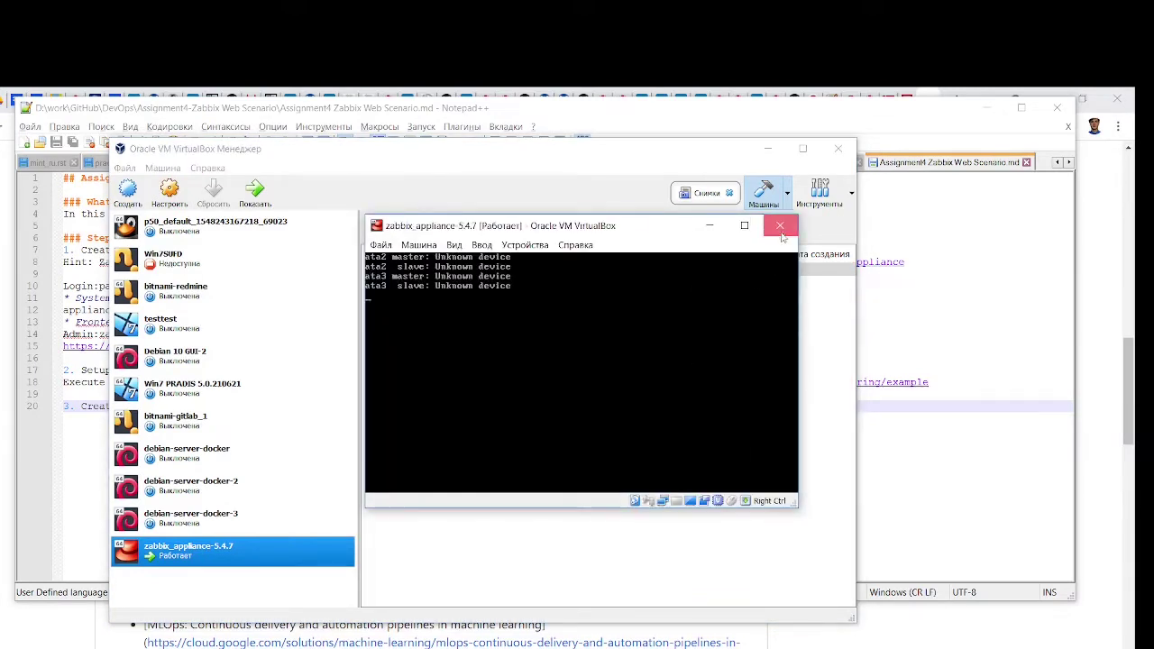
Close the appliance window with Выключить машину, then open the machine's Настроить settings
left_click(780, 226)
left_click(538, 383)
left_click(540, 408)
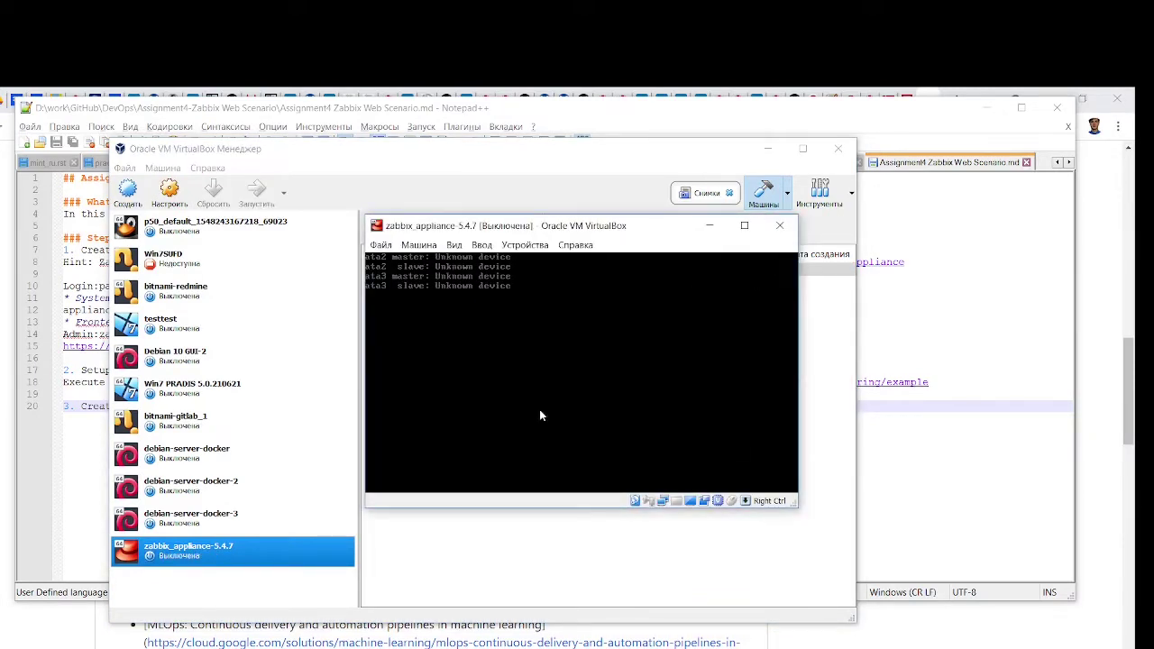
right_click(298, 549)
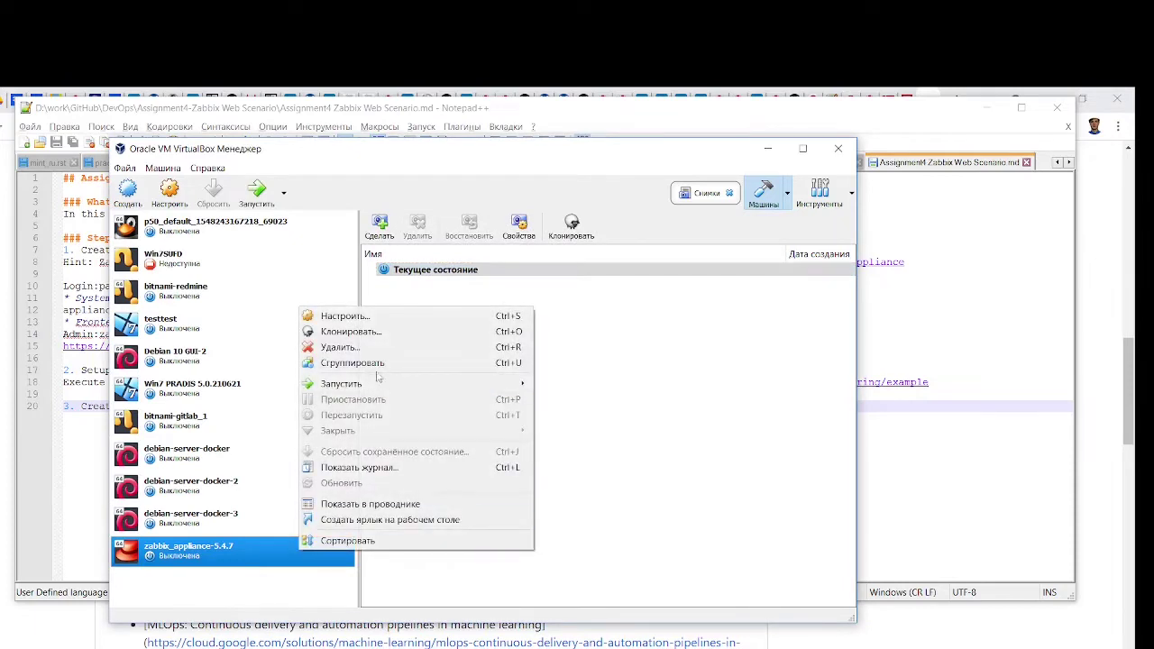
left_click(383, 319)
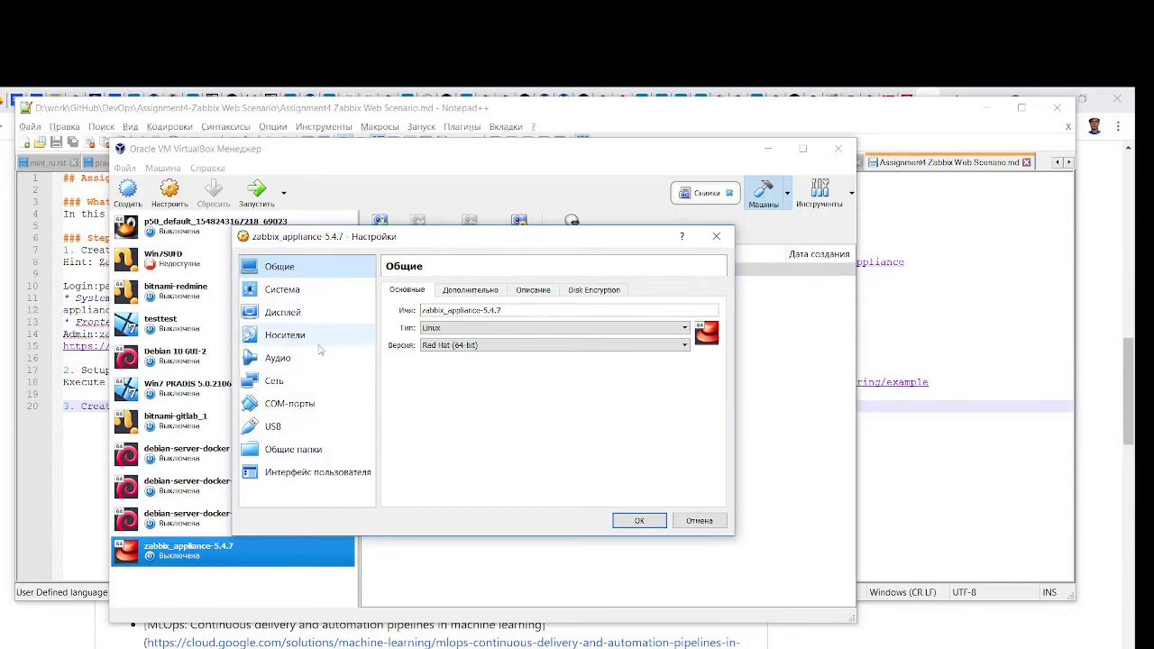
Set the first adapter's Тип подключения to Сетевой мост on the Intel wireless adapter and save
left_click(275, 380)
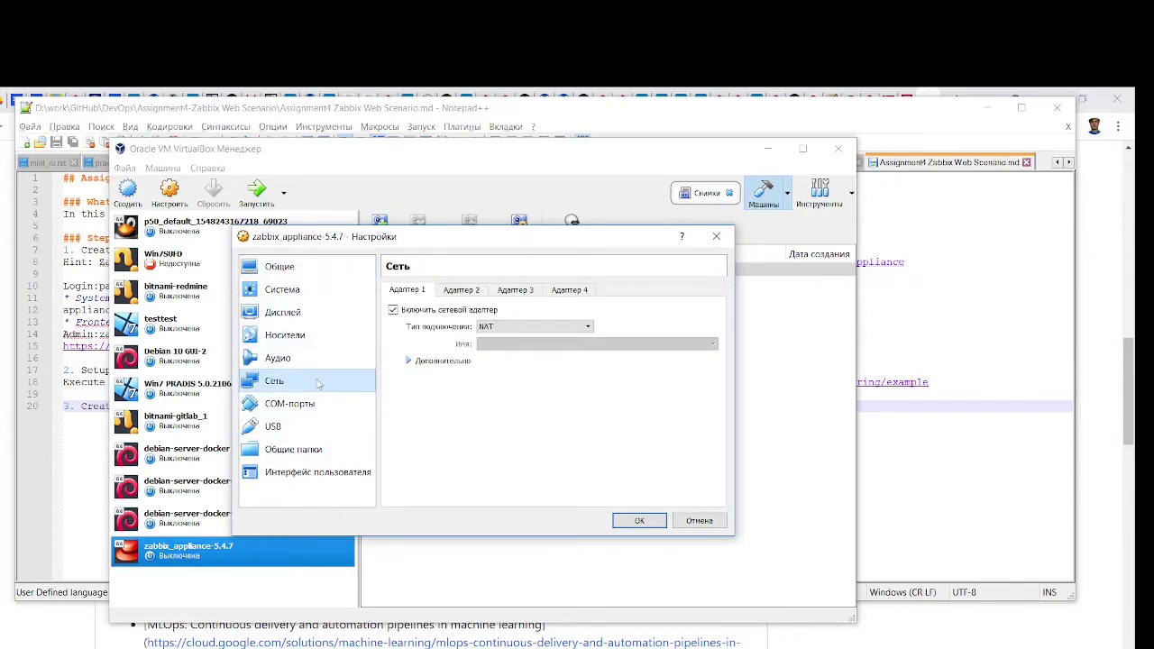
left_click(539, 329)
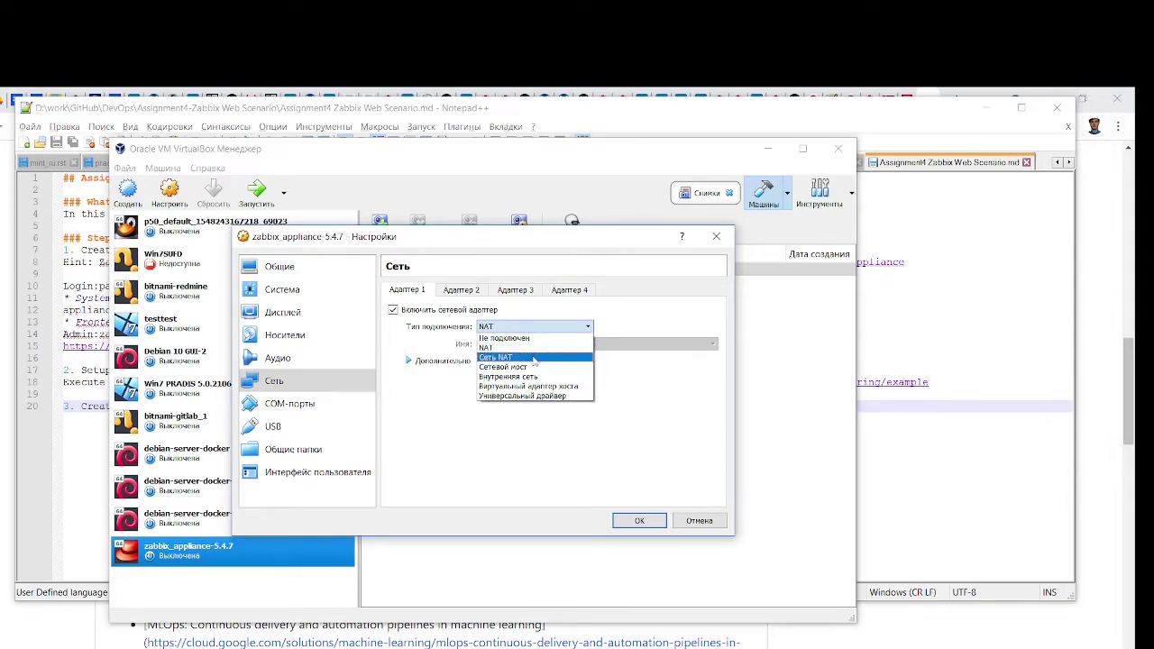
left_click(534, 368)
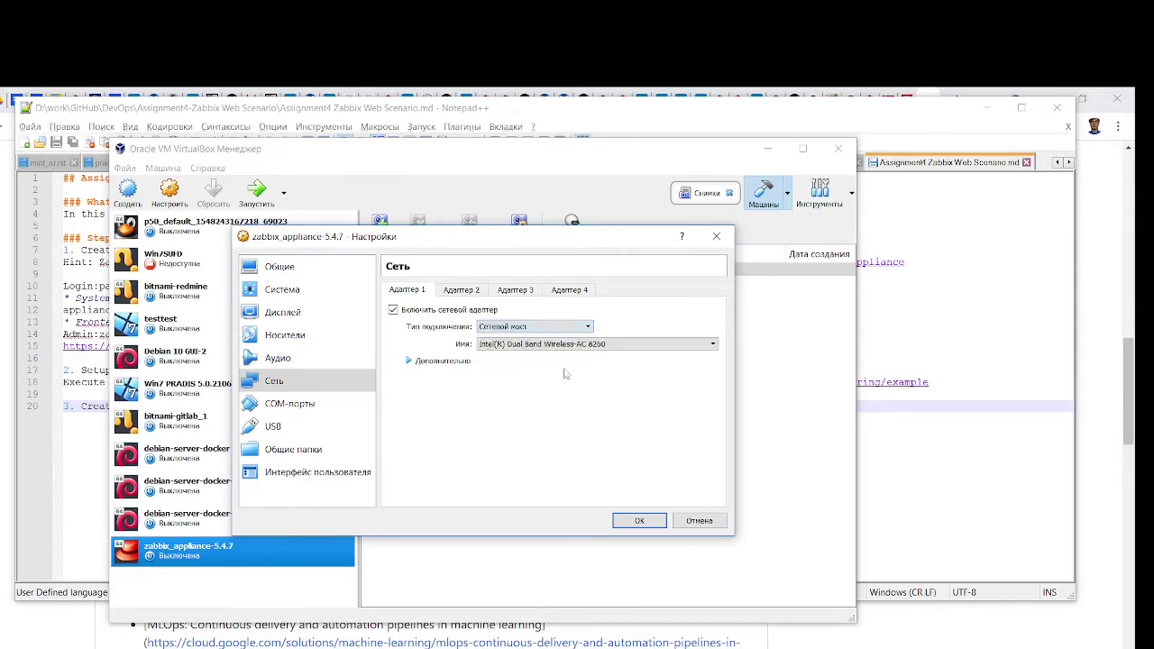
left_click(640, 521)
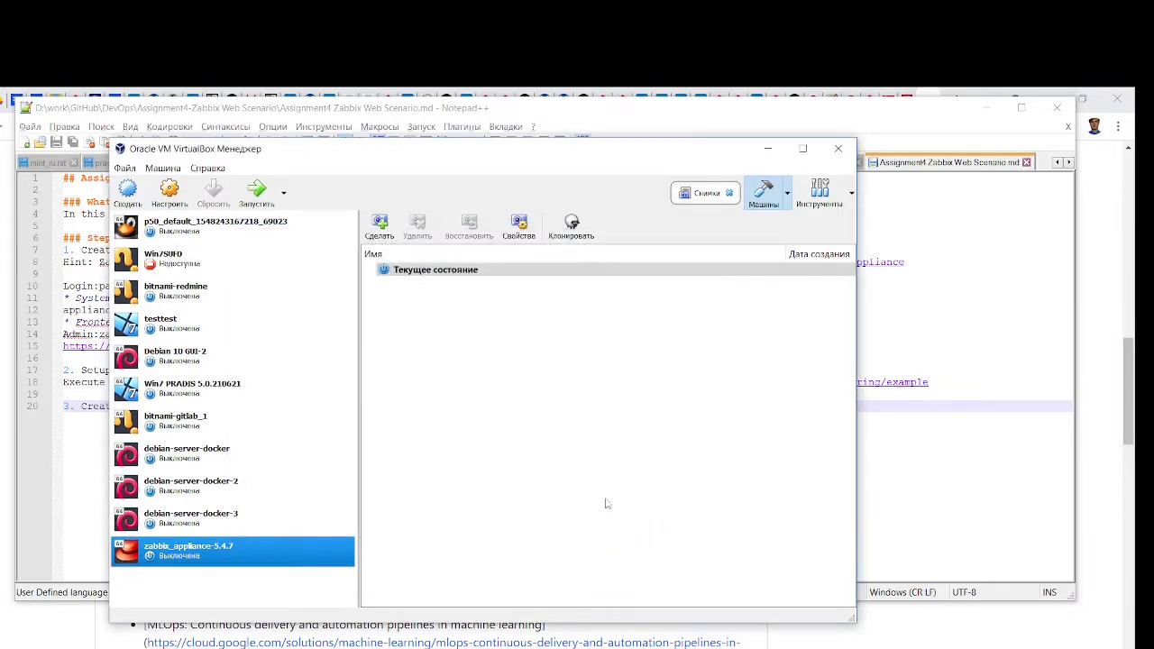
Start zabbix_appliance-5.4.7, dismiss the mouse integration notice and move its console window higher
left_click(258, 192)
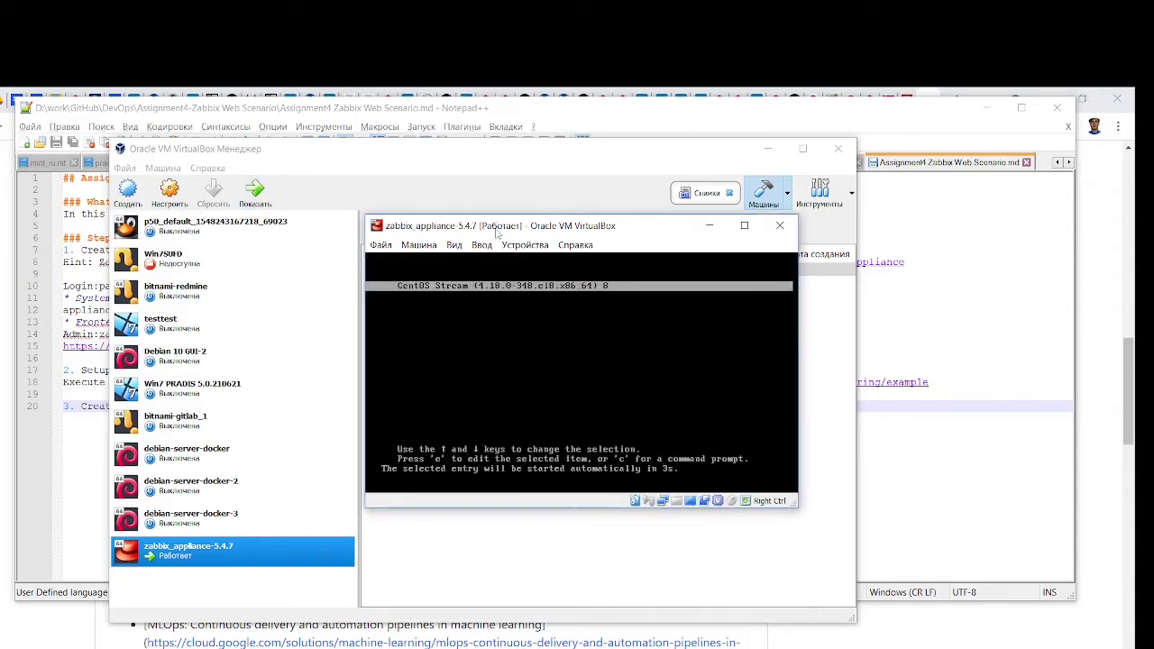
left_click_drag(499, 227, 437, 188)
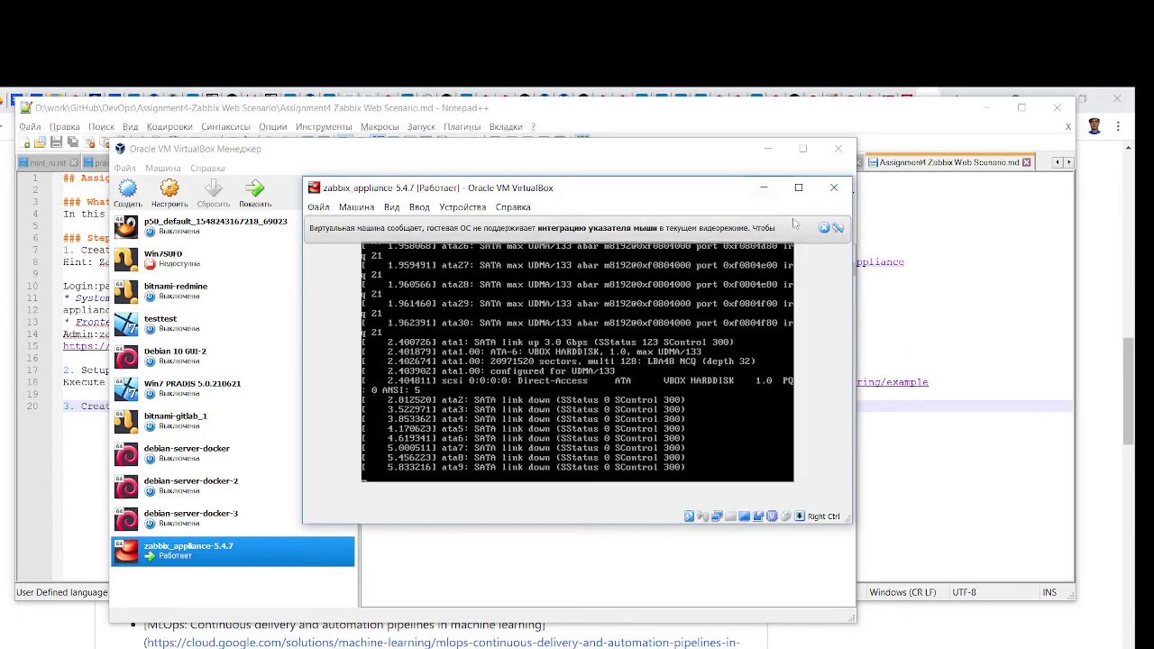
left_click(822, 229)
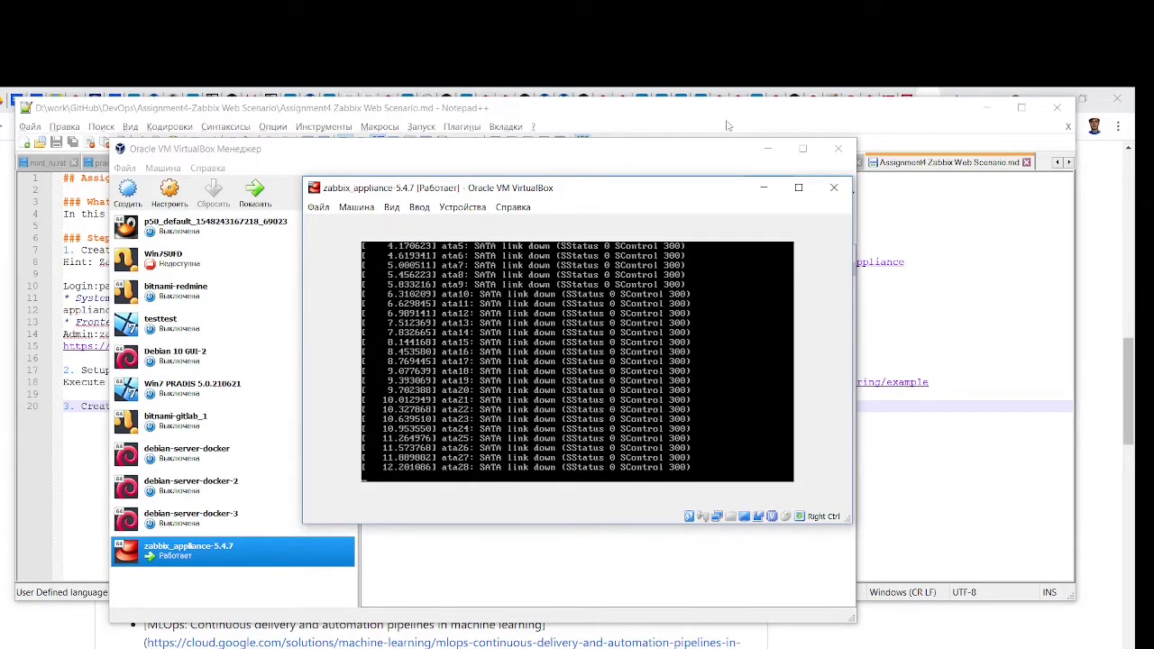
left_click_drag(660, 193, 658, 164)
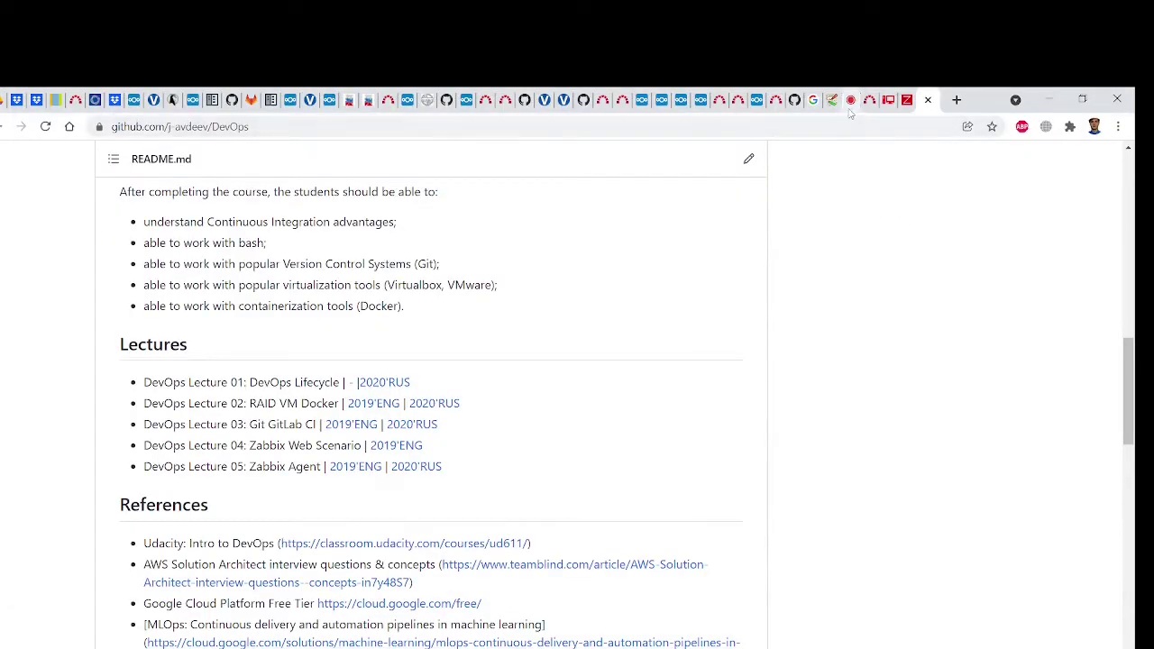
Glance at the BigBlueButton tab, go back to the GitHub README, then return to the appliance console
left_click(850, 101)
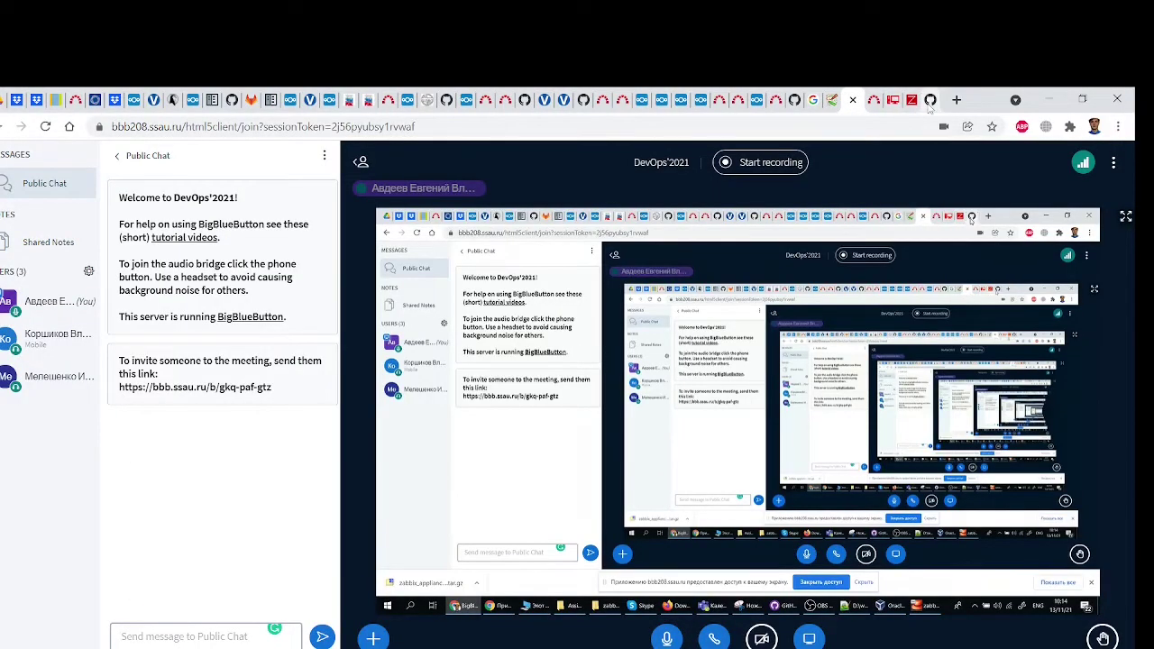
left_click(930, 101)
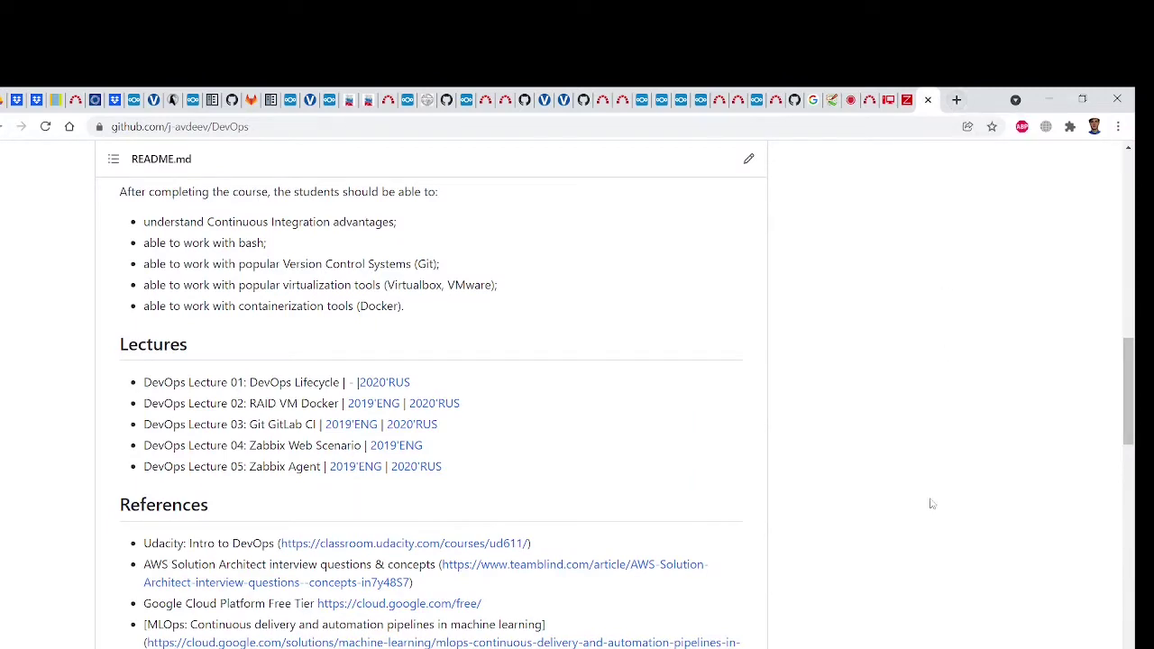
key("alt+Tab")
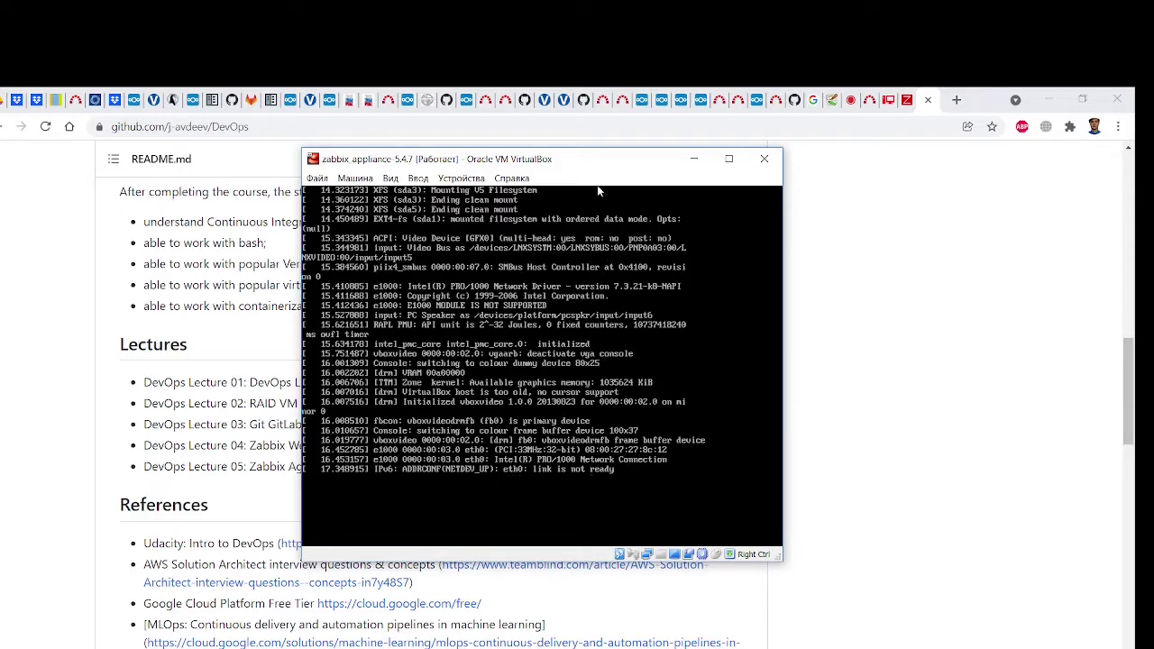
left_click_drag(582, 167, 793, 150)
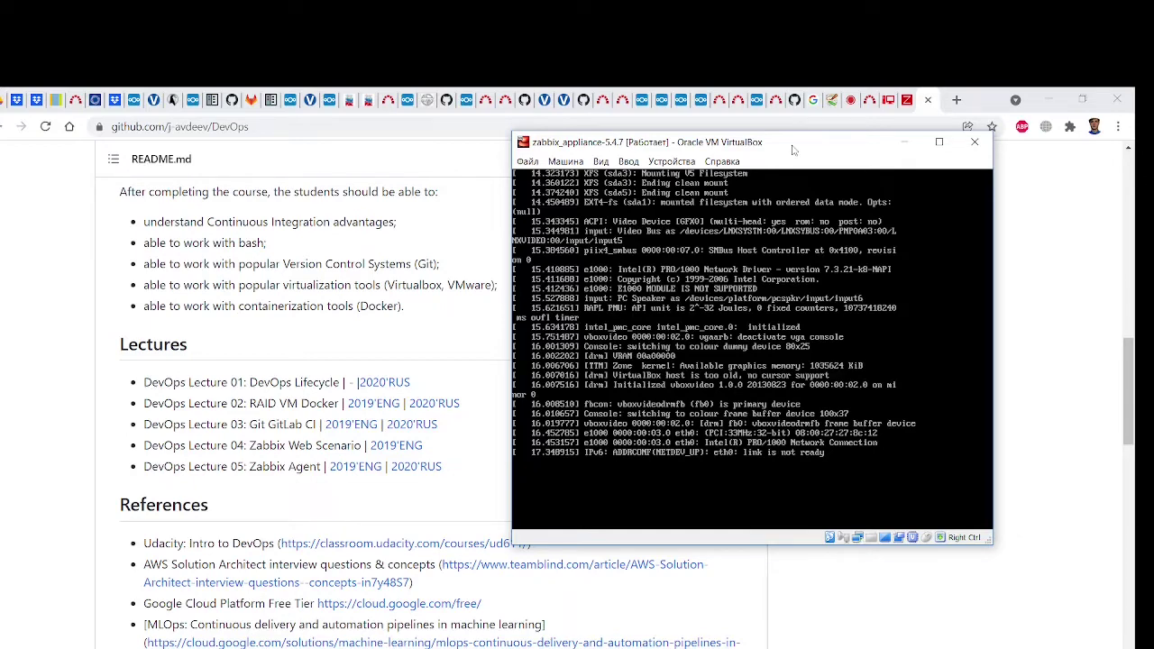
left_click_drag(757, 149, 790, 156)
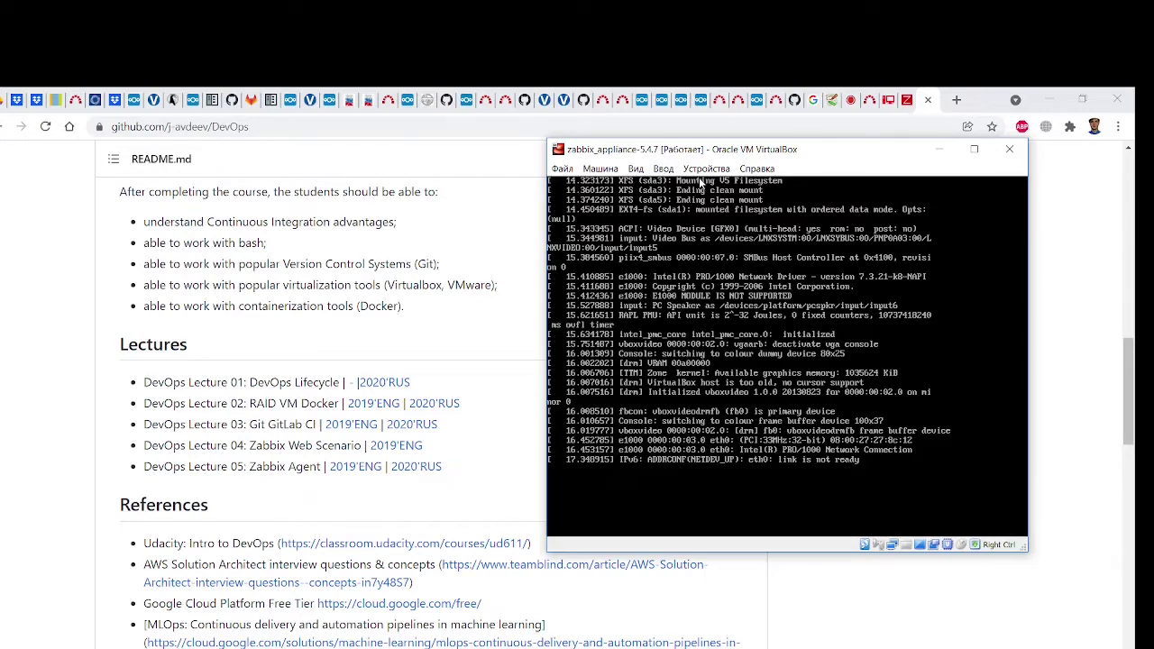
left_click_drag(709, 155, 673, 157)
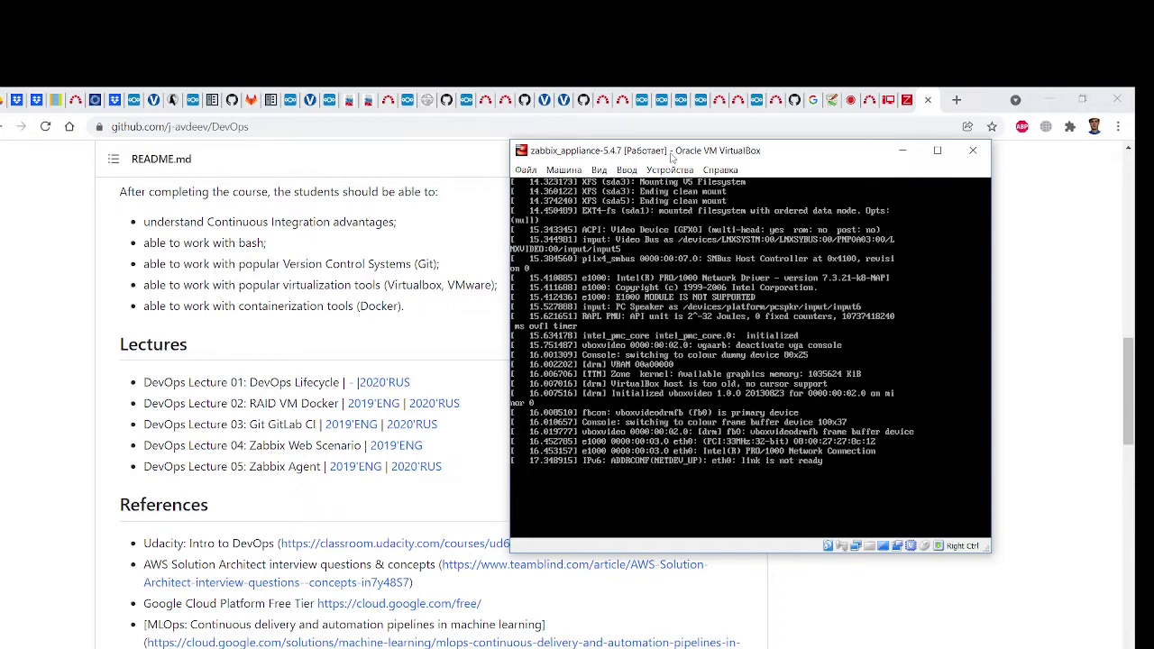
left_click_drag(671, 157, 695, 160)
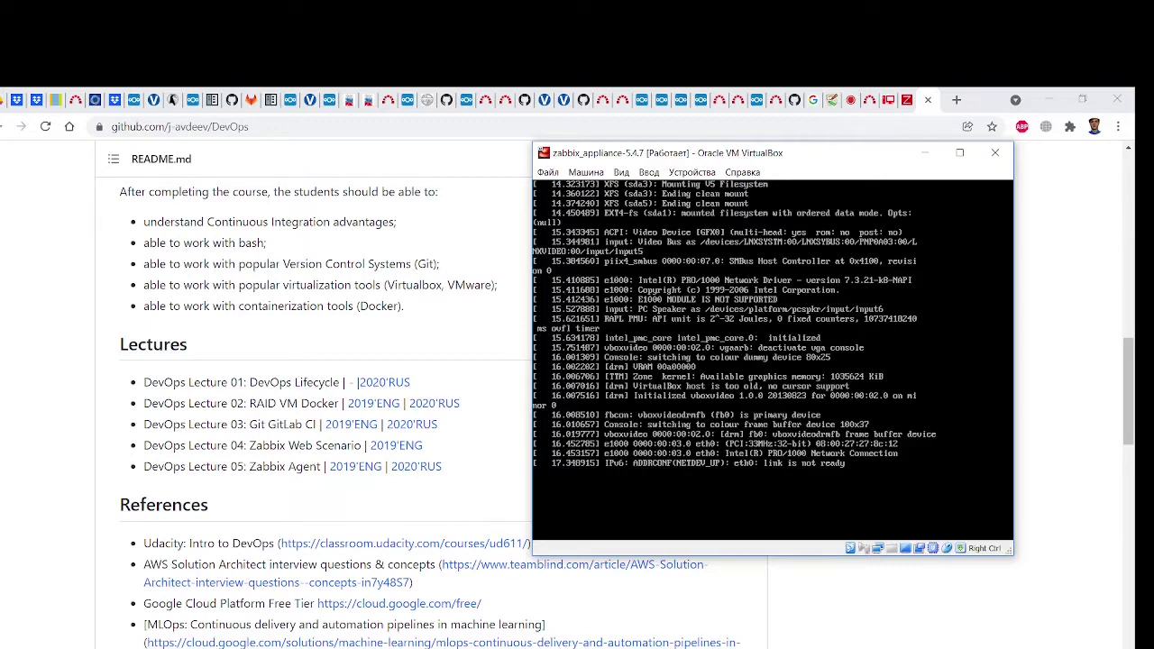
Power off the running appliance from its console window, then start zabbix_appliance-5.4.7 again
left_click(994, 153)
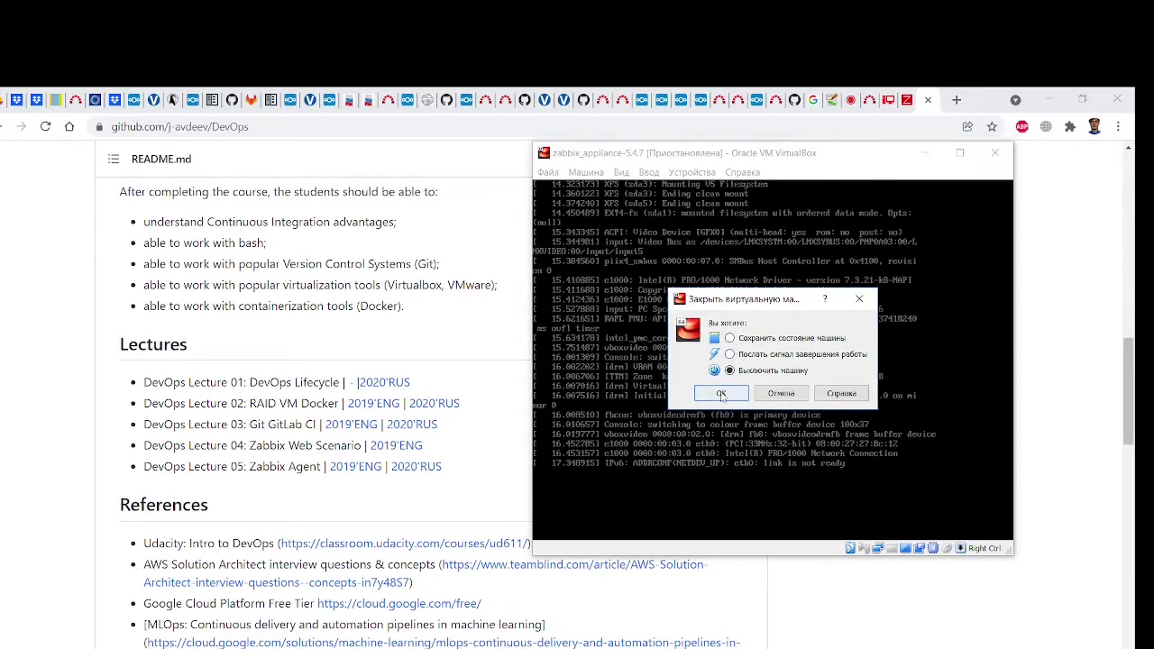
left_click(721, 391)
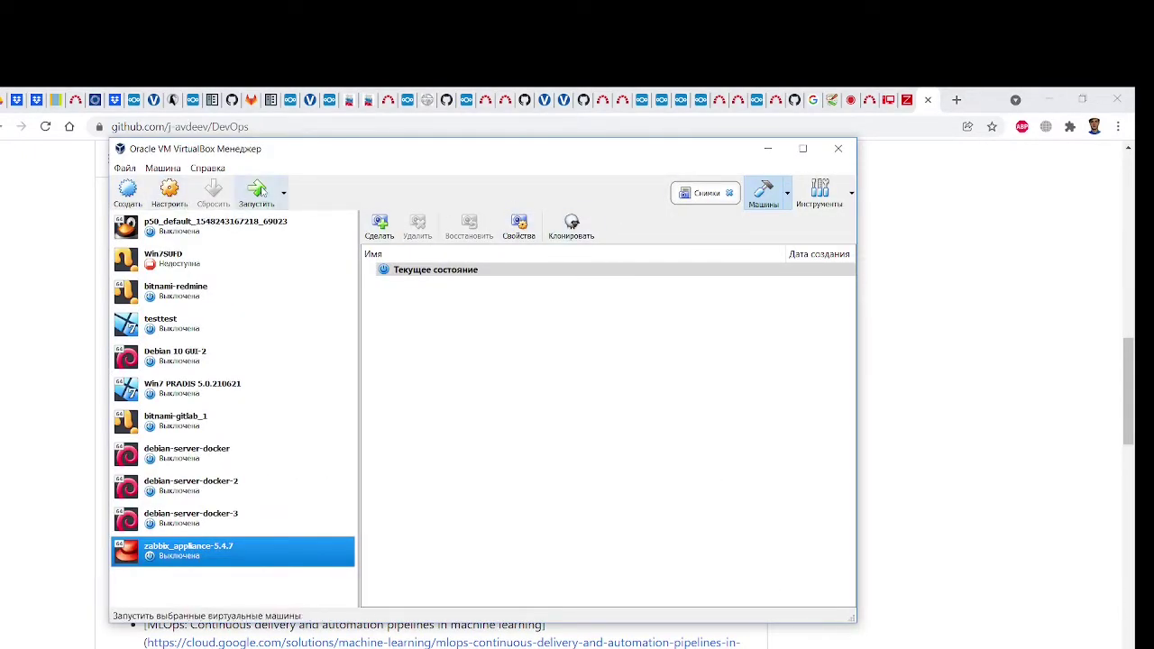
left_click(258, 189)
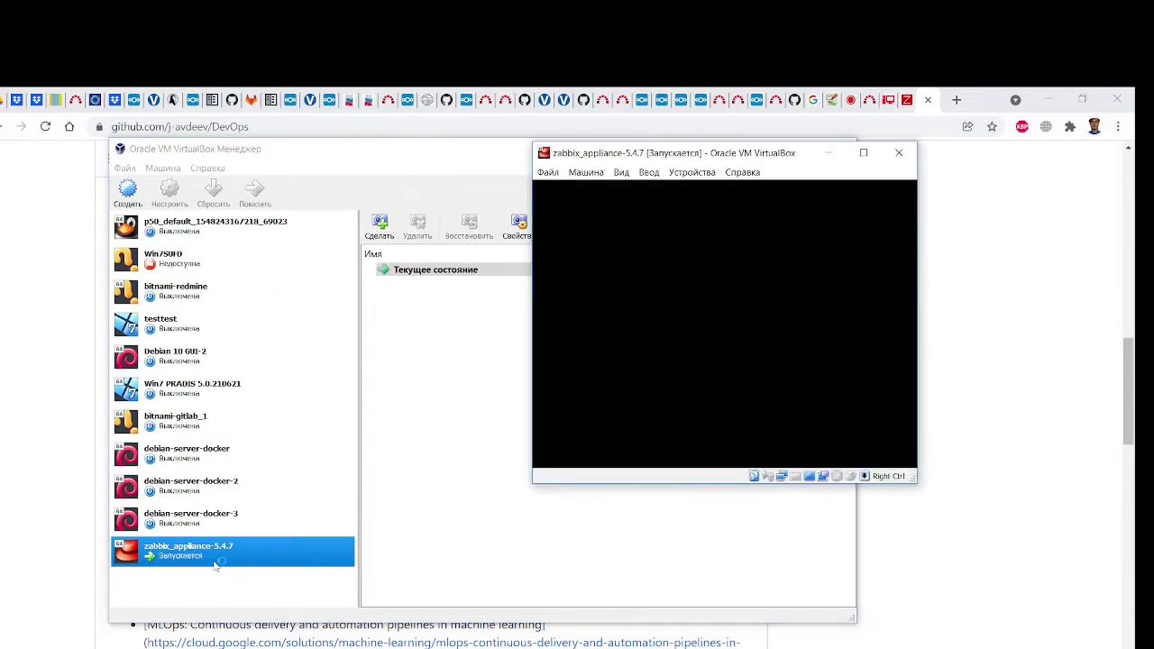
On the zabbix.com appliance download page, compare the 5.0 LTS and 6.0 tables
left_click(910, 108)
left_click(909, 106)
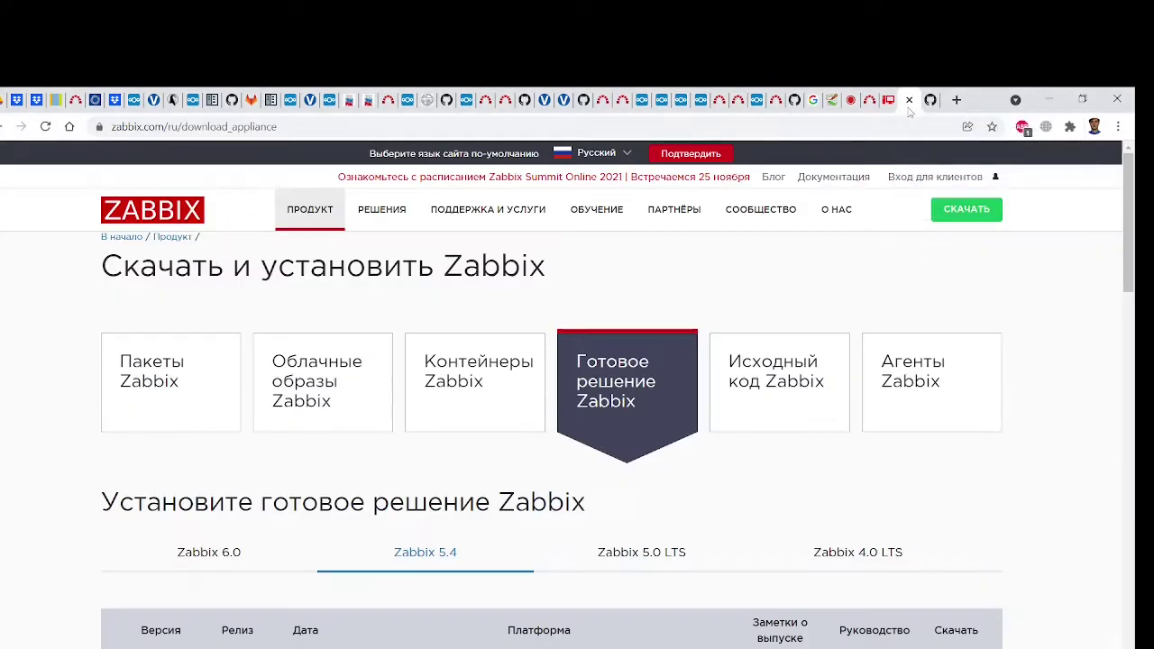
scroll(757, 420, "down", 3)
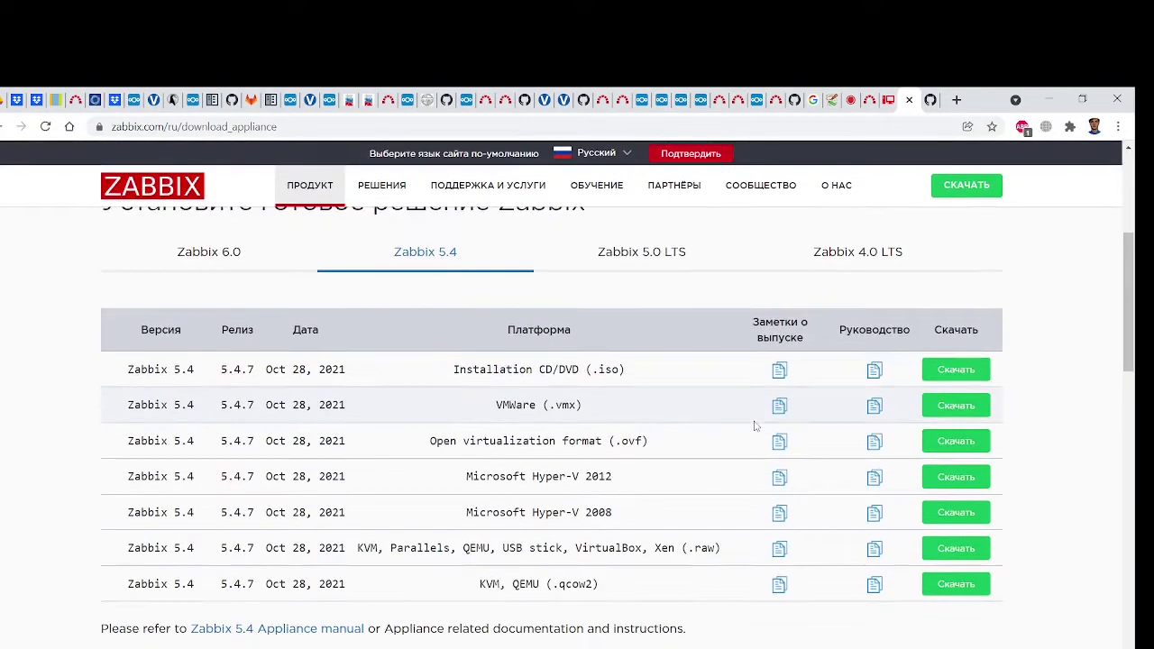
left_click(646, 257)
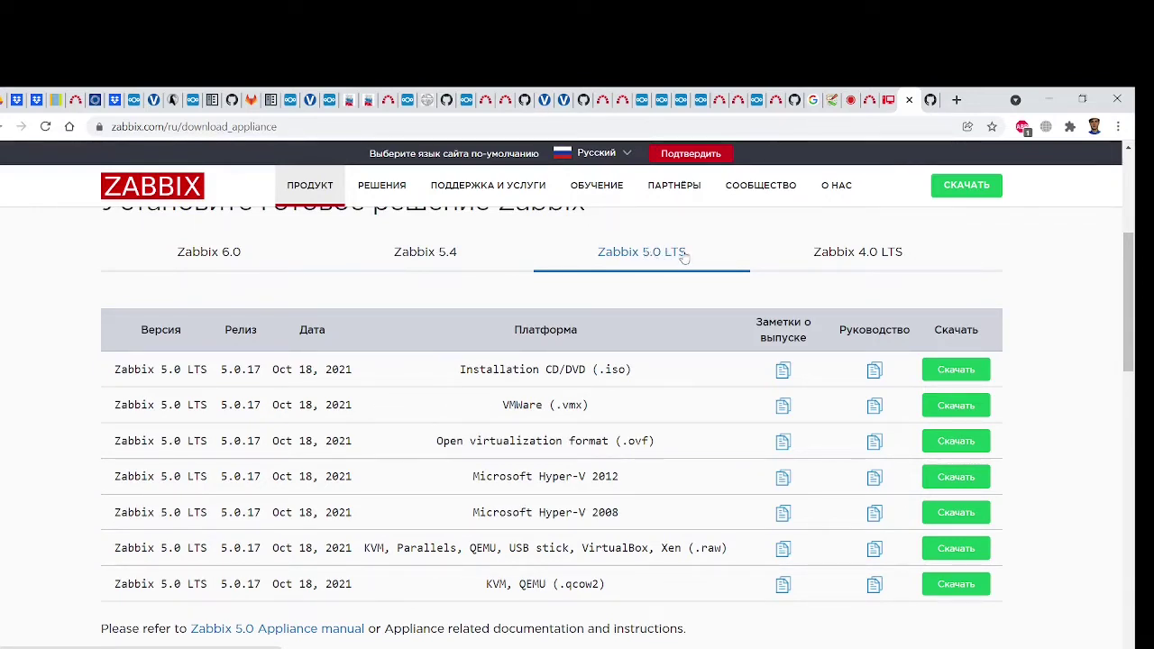
left_click(225, 257)
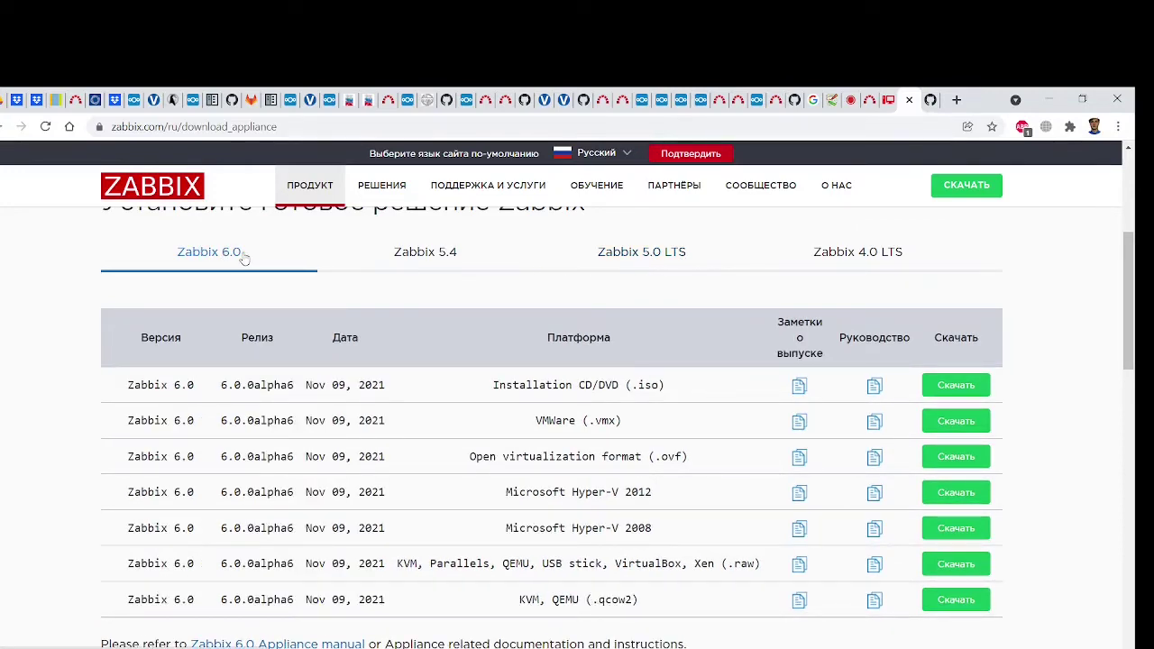
Settle on the Zabbix 5.0 LTS appliance table (release 5.0.17) and return to the booting console
scroll(245, 259, "up", 3)
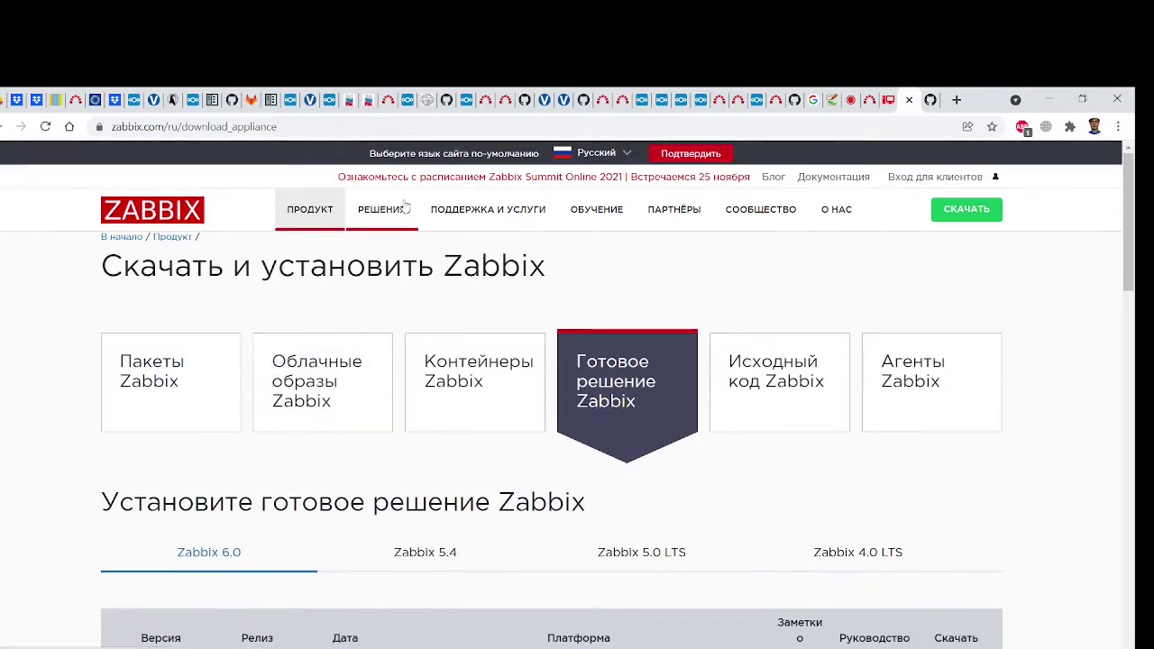
scroll(267, 542, "down", 3)
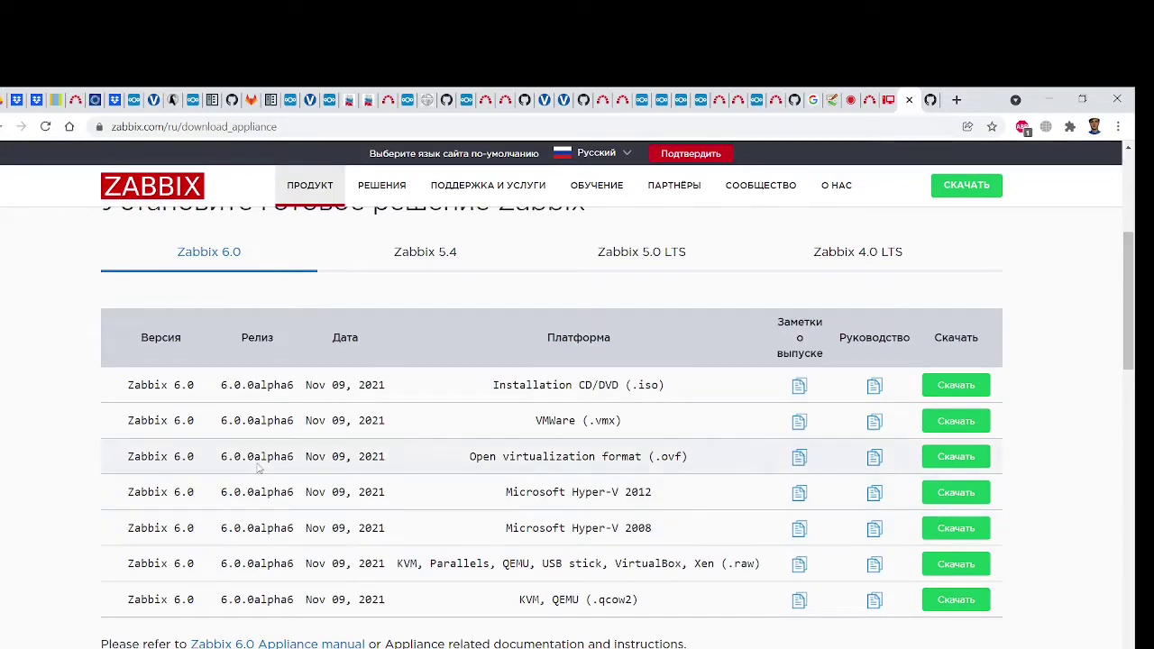
scroll(330, 554, "up", 2)
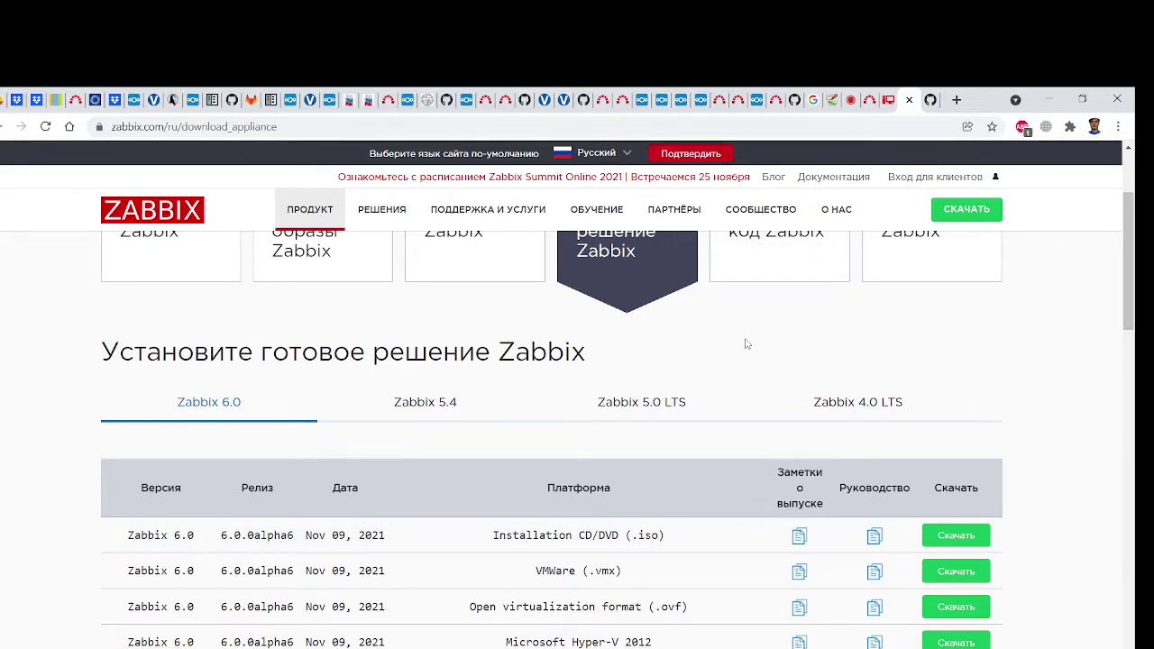
left_click(637, 406)
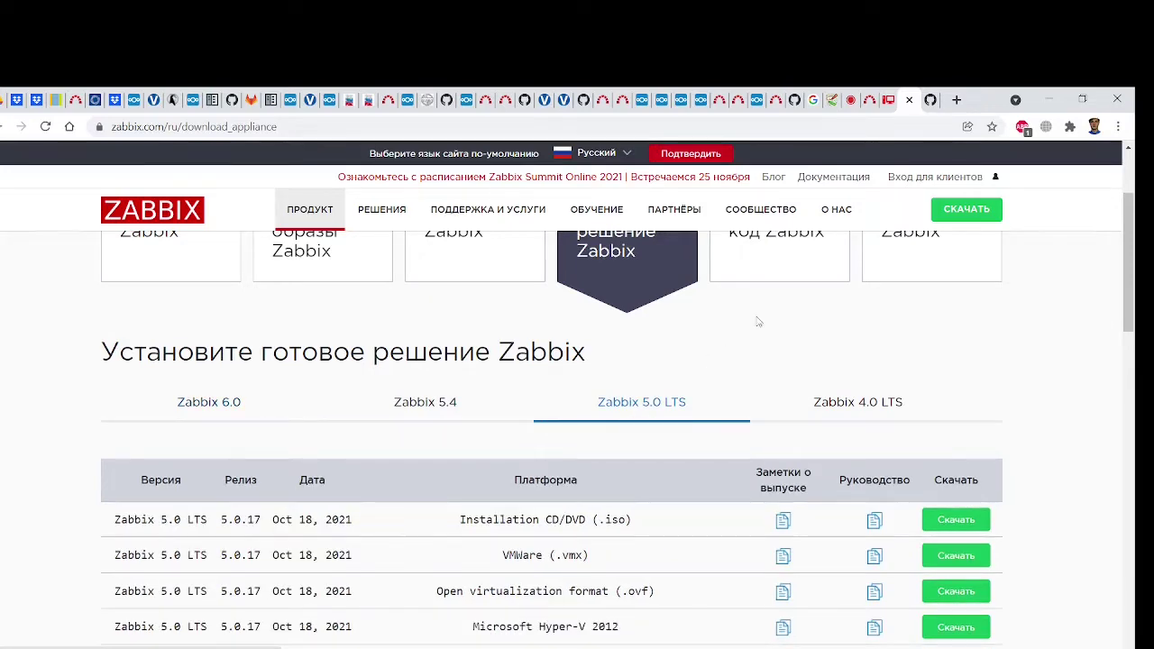
key("alt+Tab")
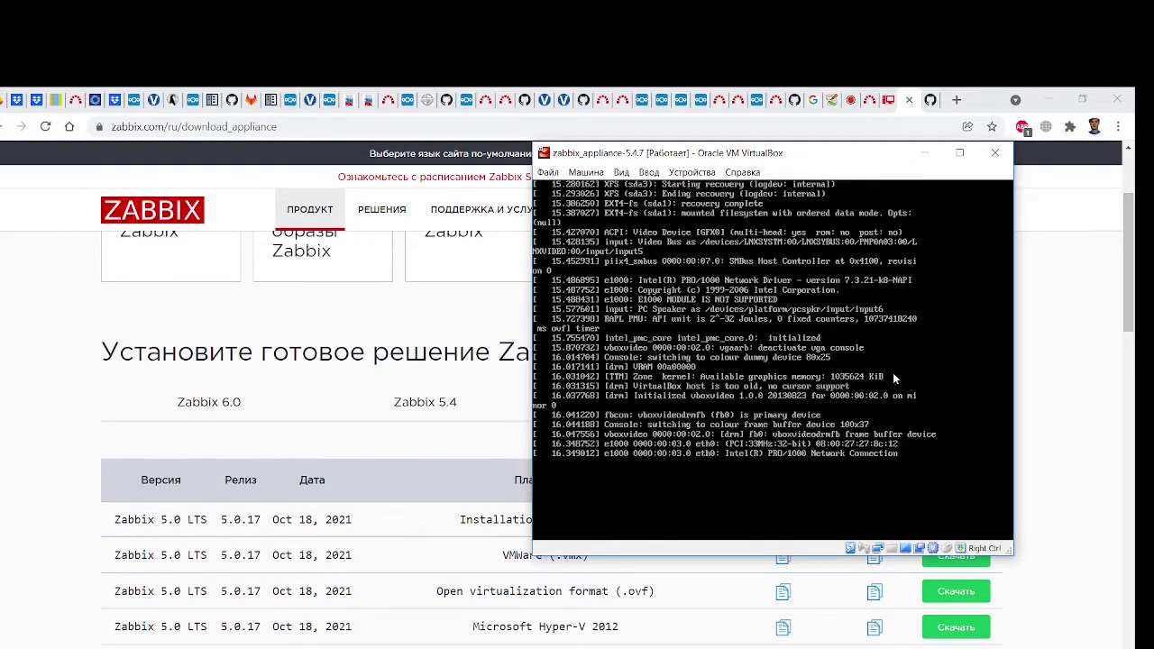
Check the appliance's Сеть settings, keeping Сетевой мост on Intel Dual Band Wireless-AC 8260, and confirm with OK
key("alt+Tab")
right_click(224, 552)
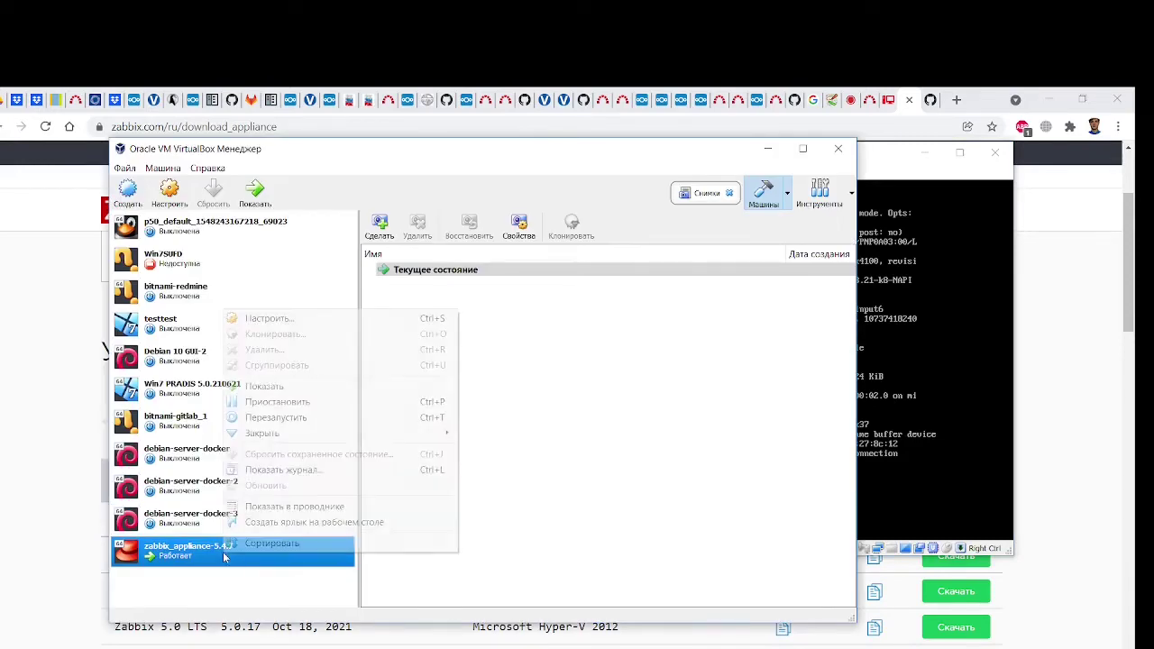
left_click(308, 321)
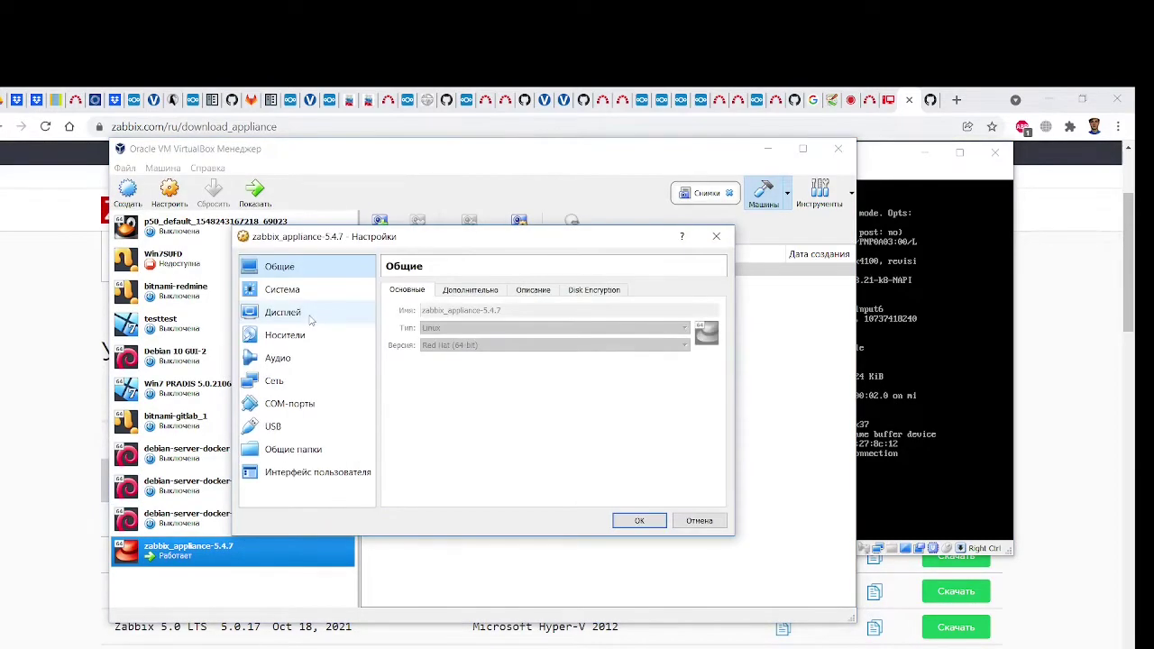
left_click(285, 383)
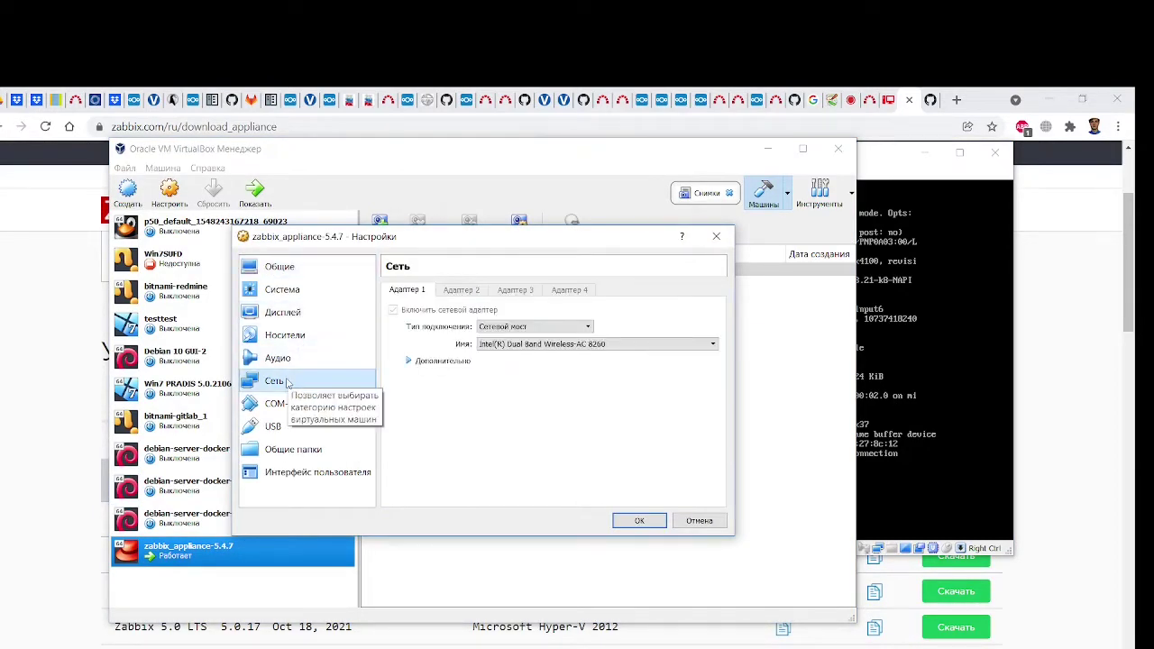
left_click(574, 345)
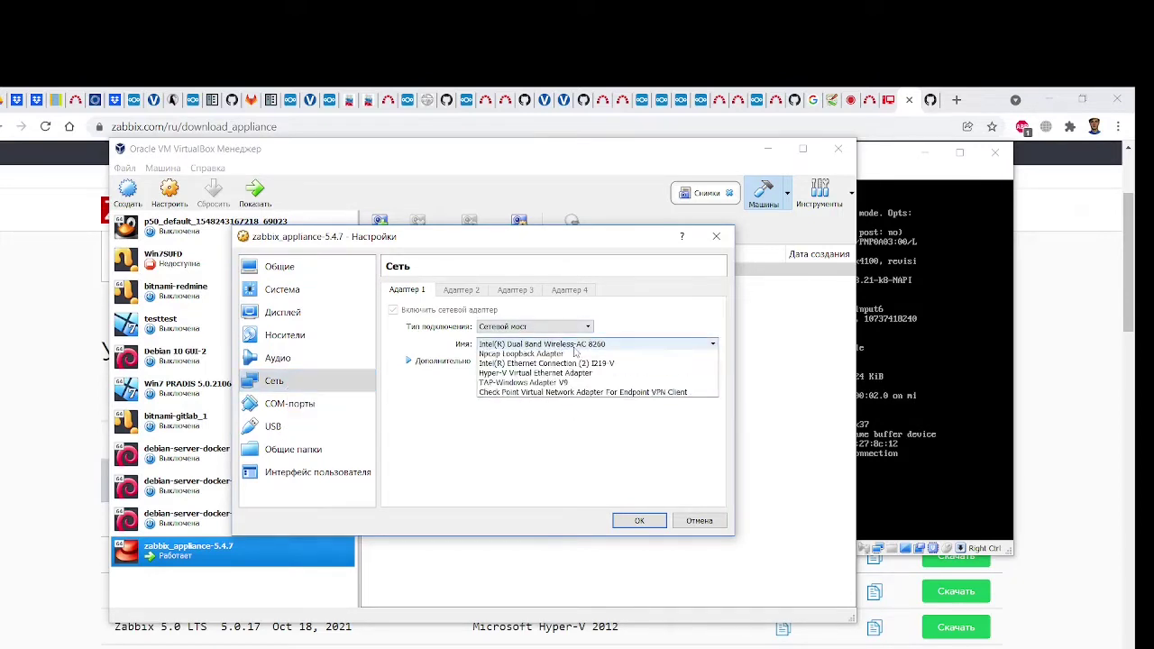
left_click(575, 355)
left_click(426, 361)
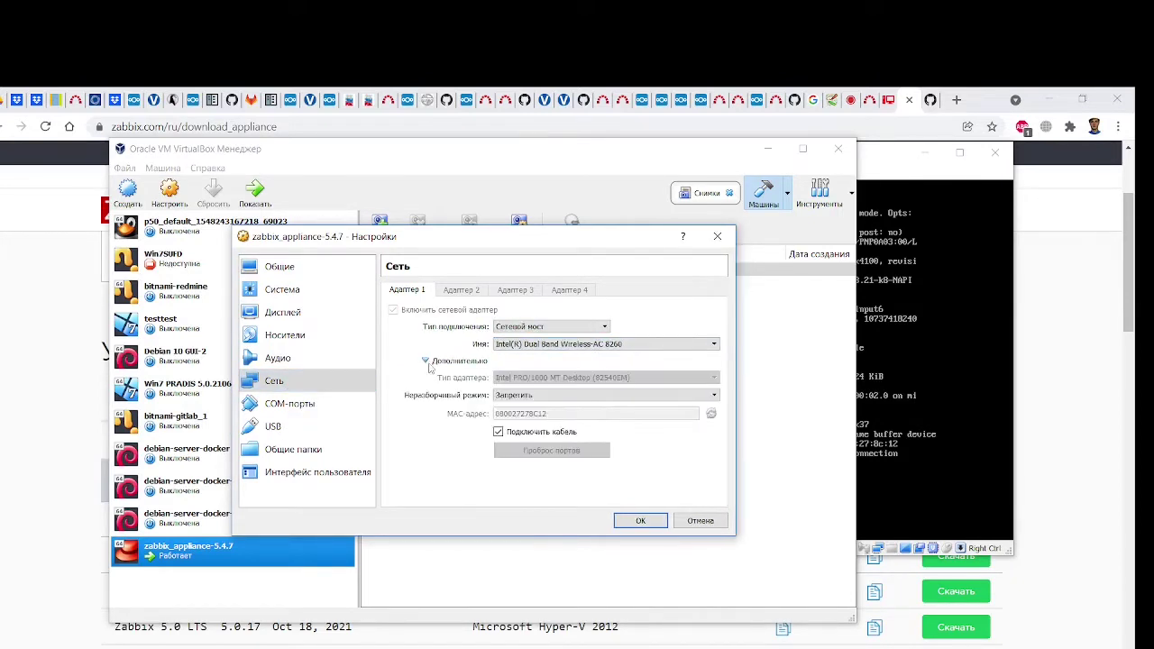
left_click(547, 329)
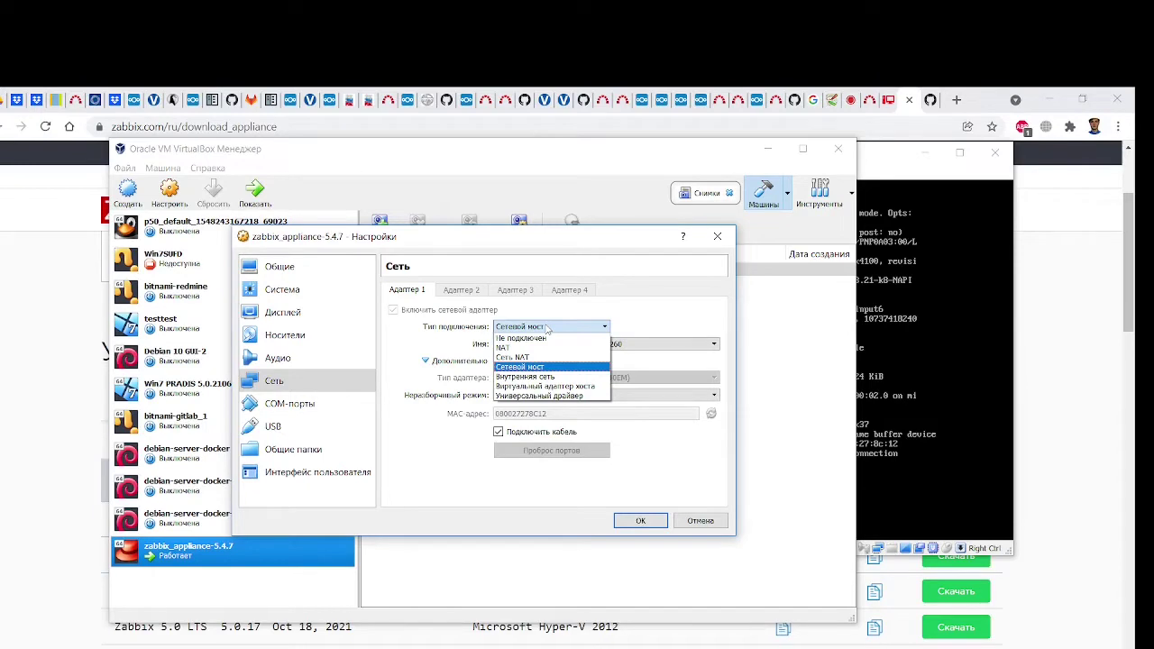
left_click(559, 228)
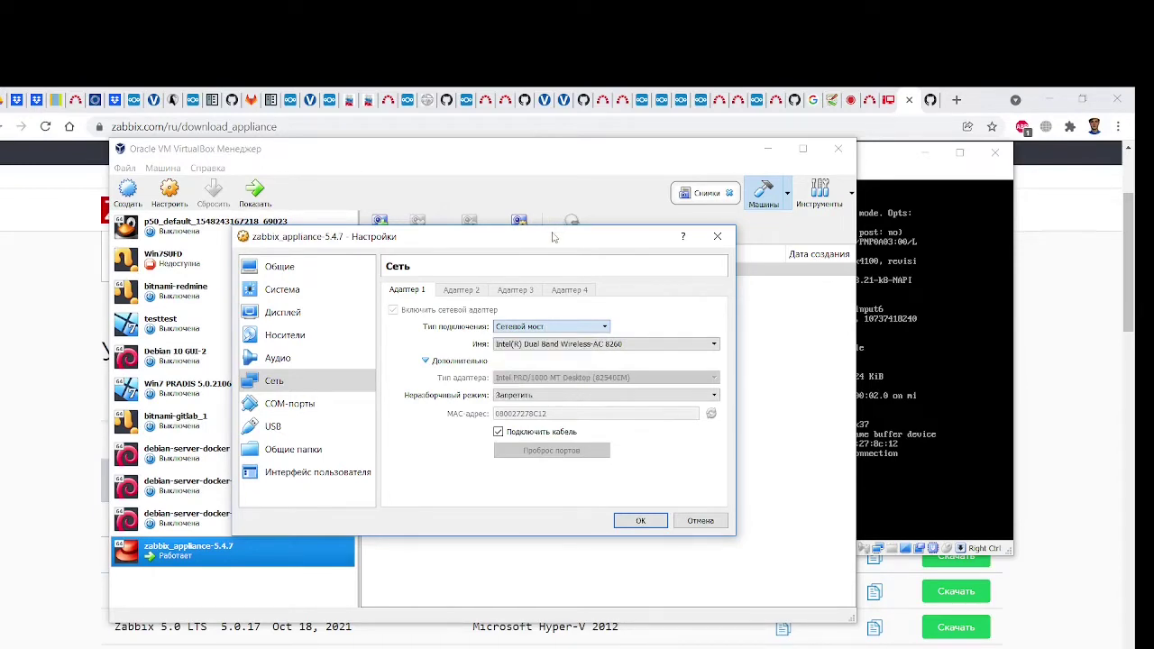
left_click(641, 522)
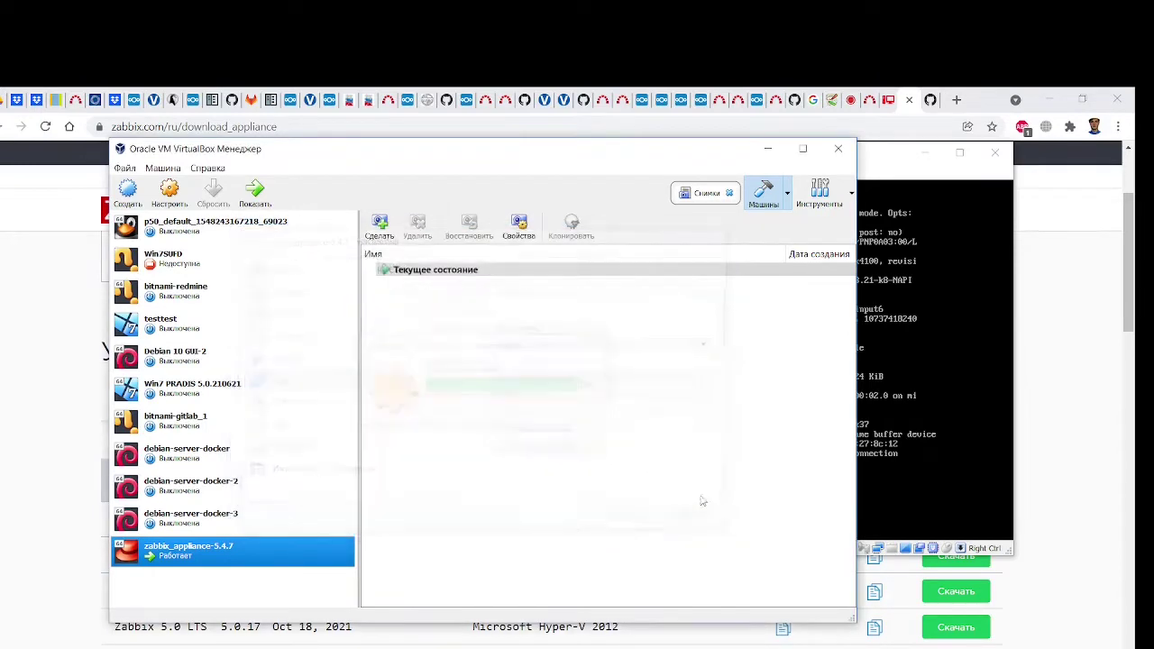
Raise the zabbix_appliance-5.4.7 console above the other windows and drag it a little left
left_click(937, 322)
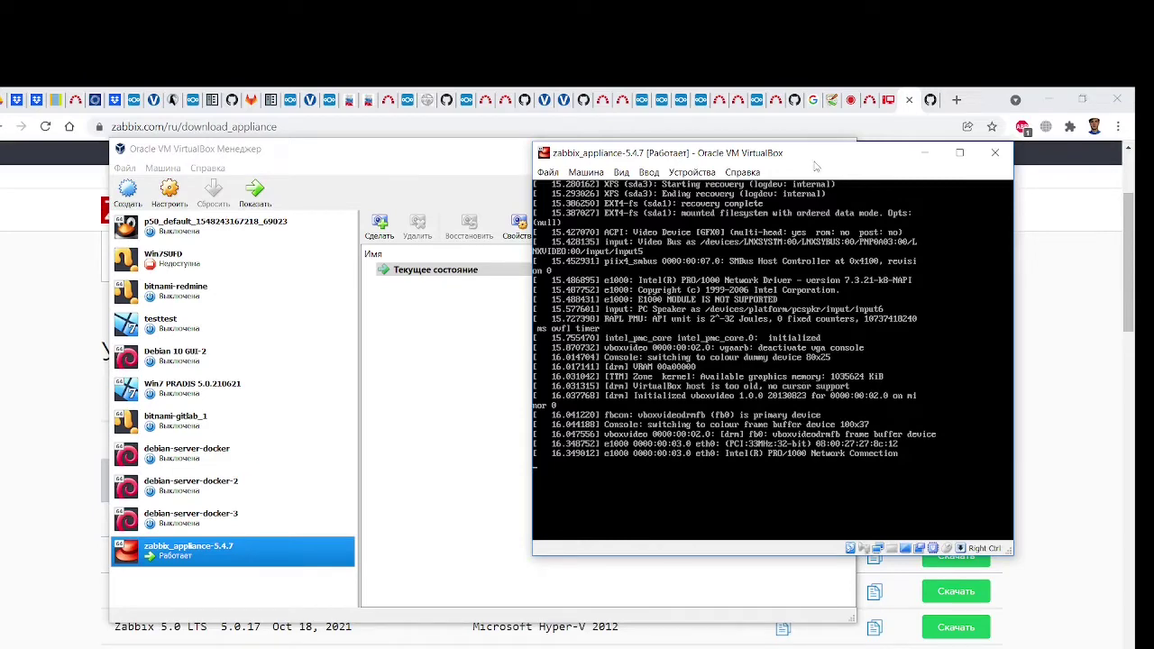
left_click_drag(796, 161, 722, 158)
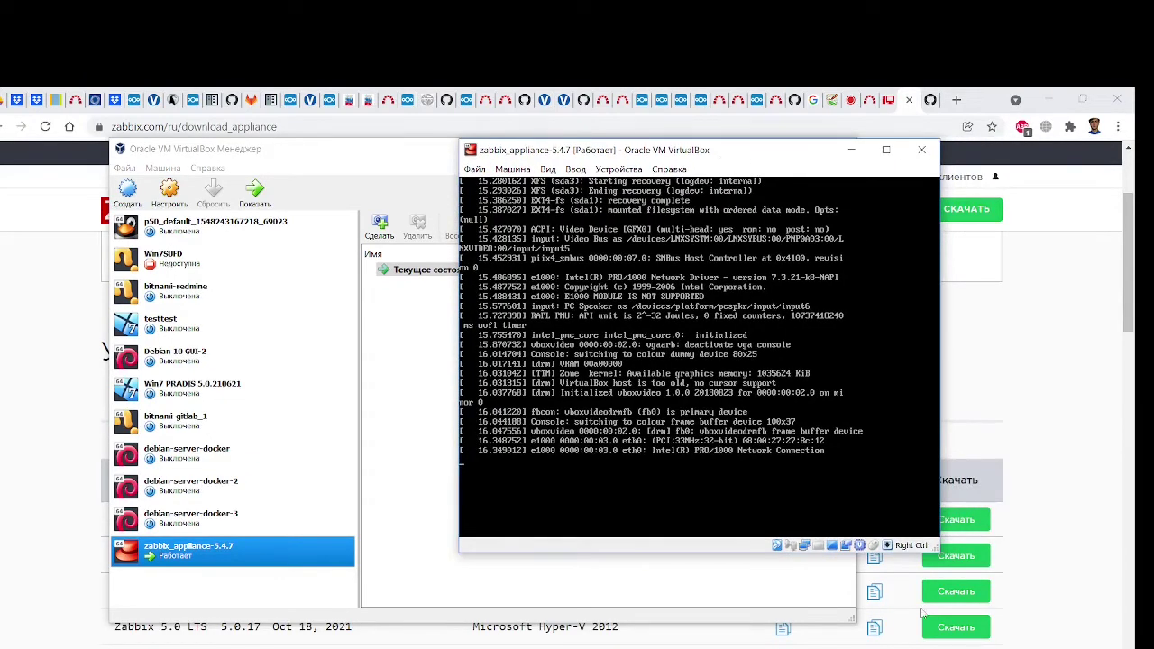
right_click(866, 648)
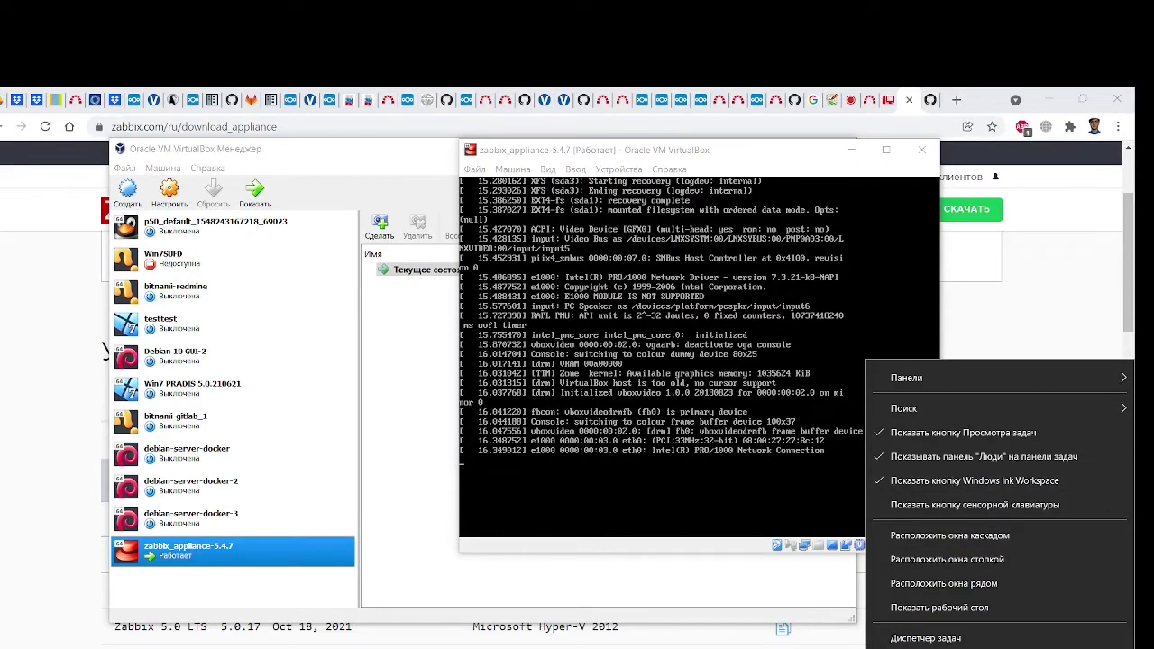
left_click(929, 638)
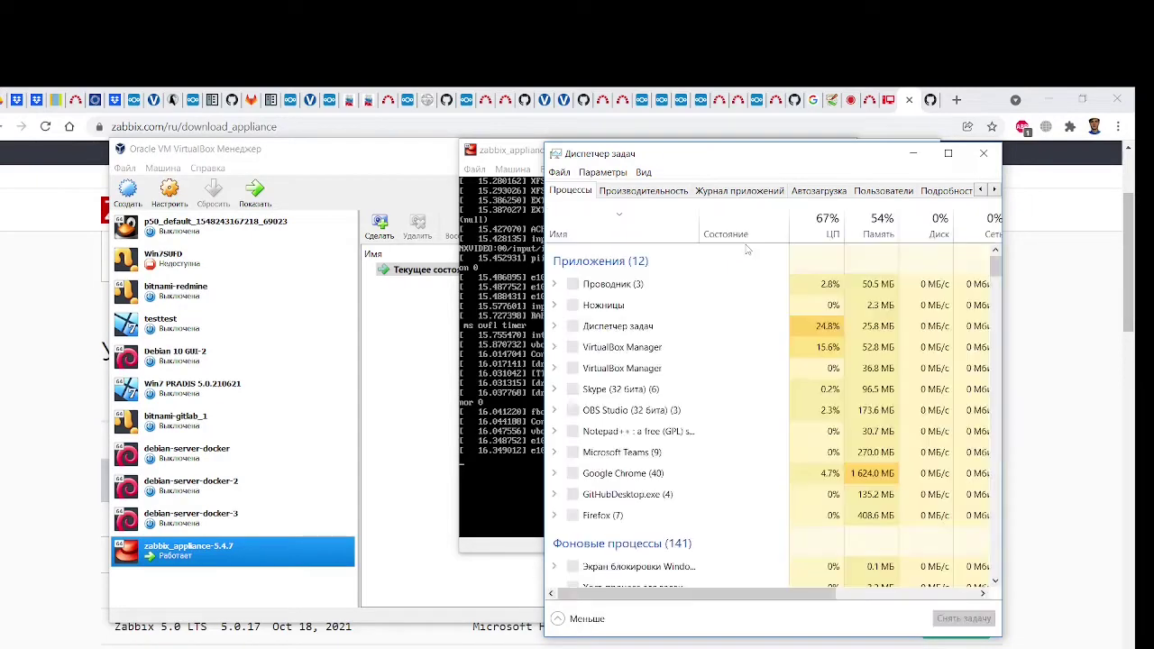
left_click(653, 197)
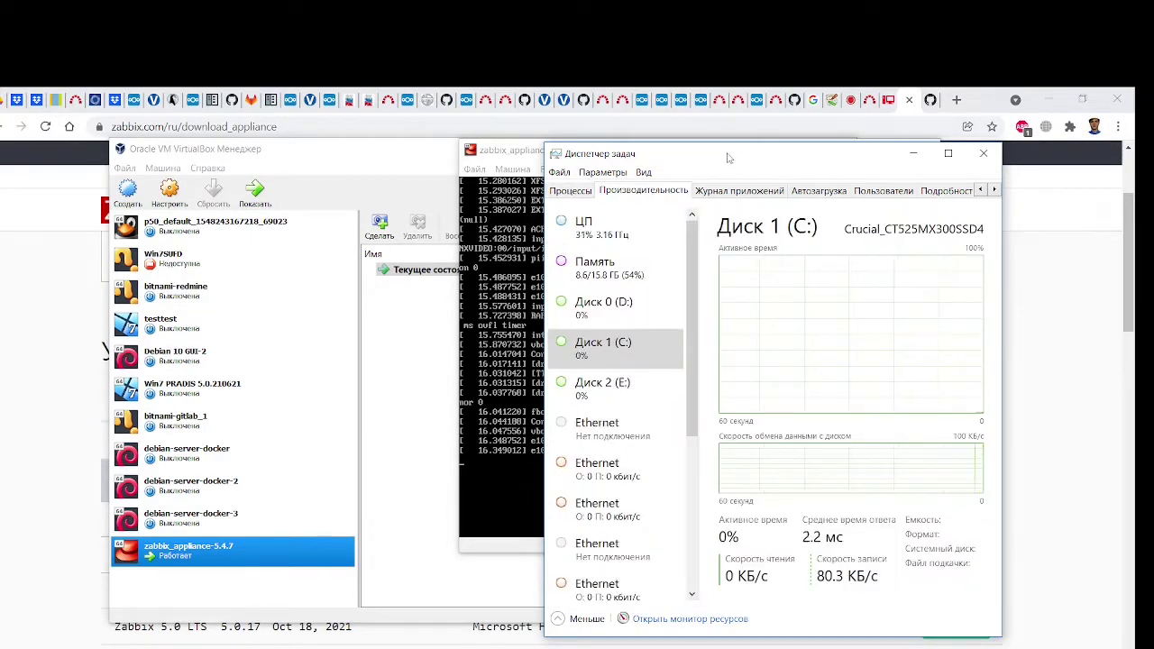
left_click_drag(725, 160, 617, 142)
left_click(515, 262)
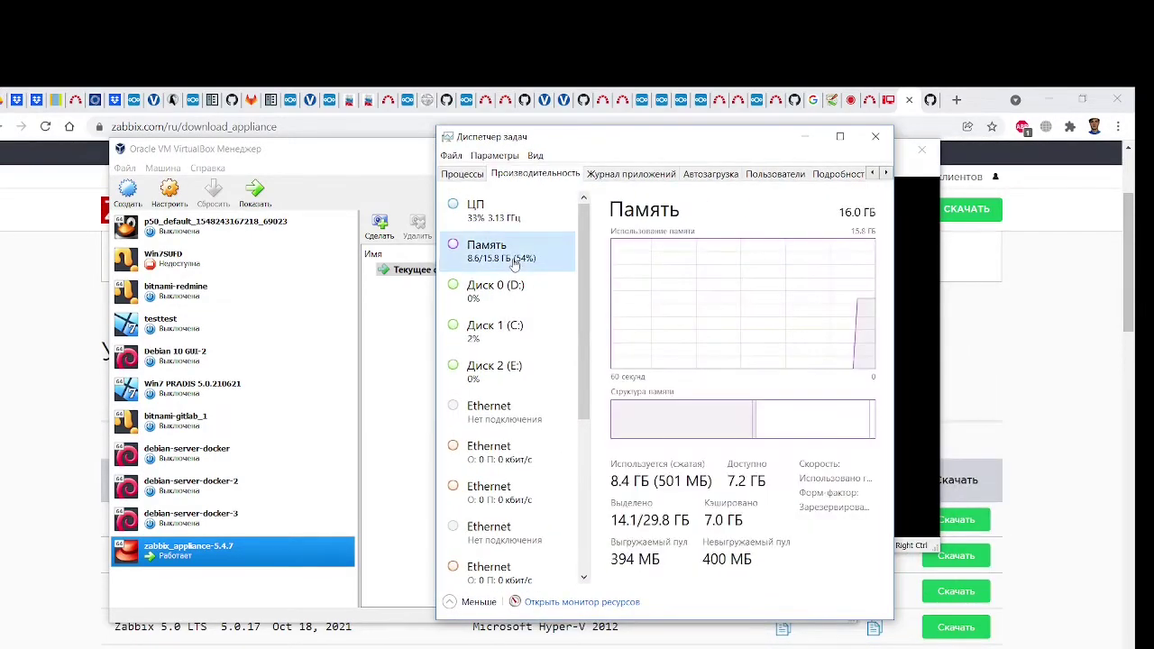
left_click(532, 220)
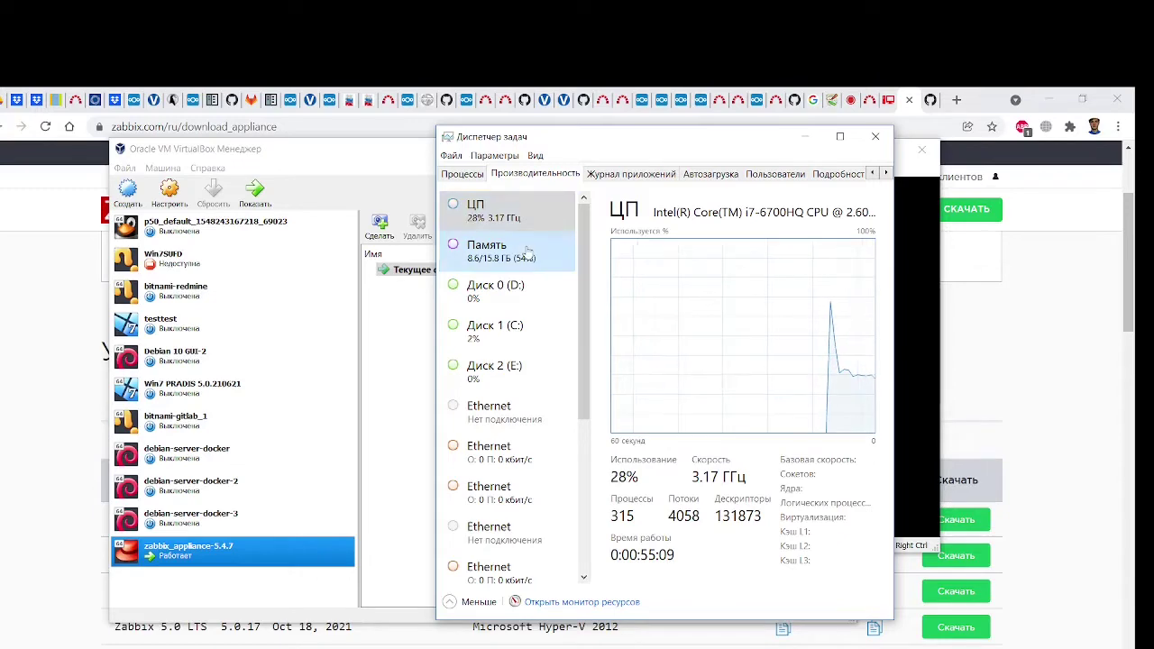
left_click(528, 253)
left_click(505, 210)
left_click(505, 250)
left_click_drag(612, 139, 590, 176)
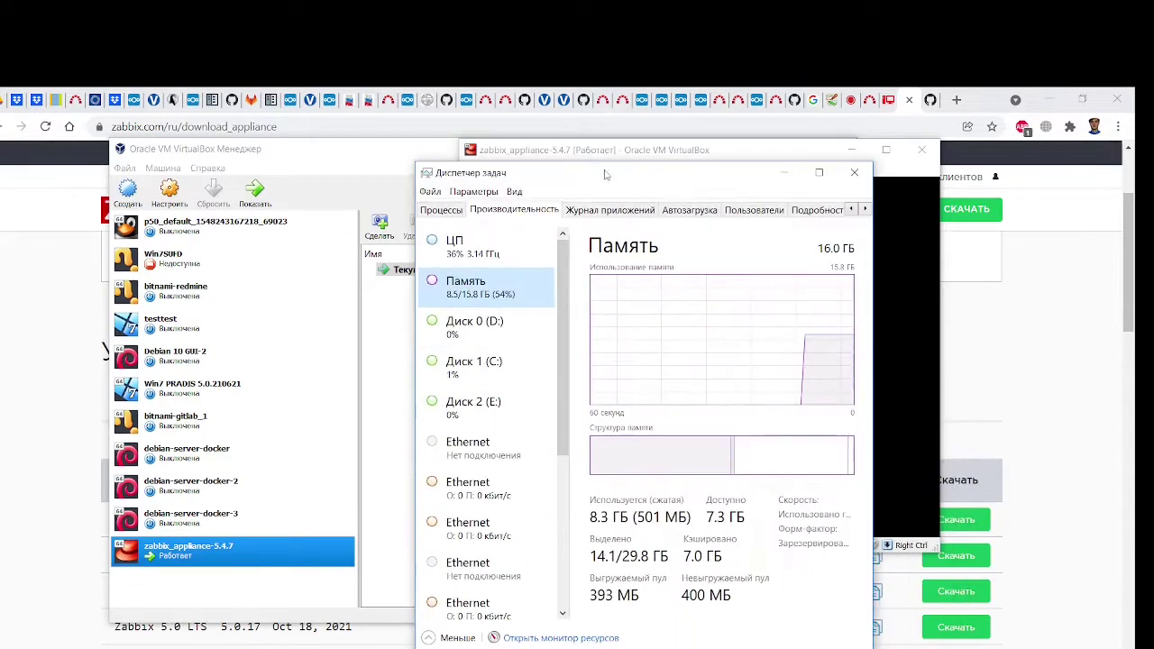
left_click(854, 172)
Arrange the windows: appliance console at the left edge, VirtualBox Manager shifted right
left_click_drag(575, 159, 111, 121)
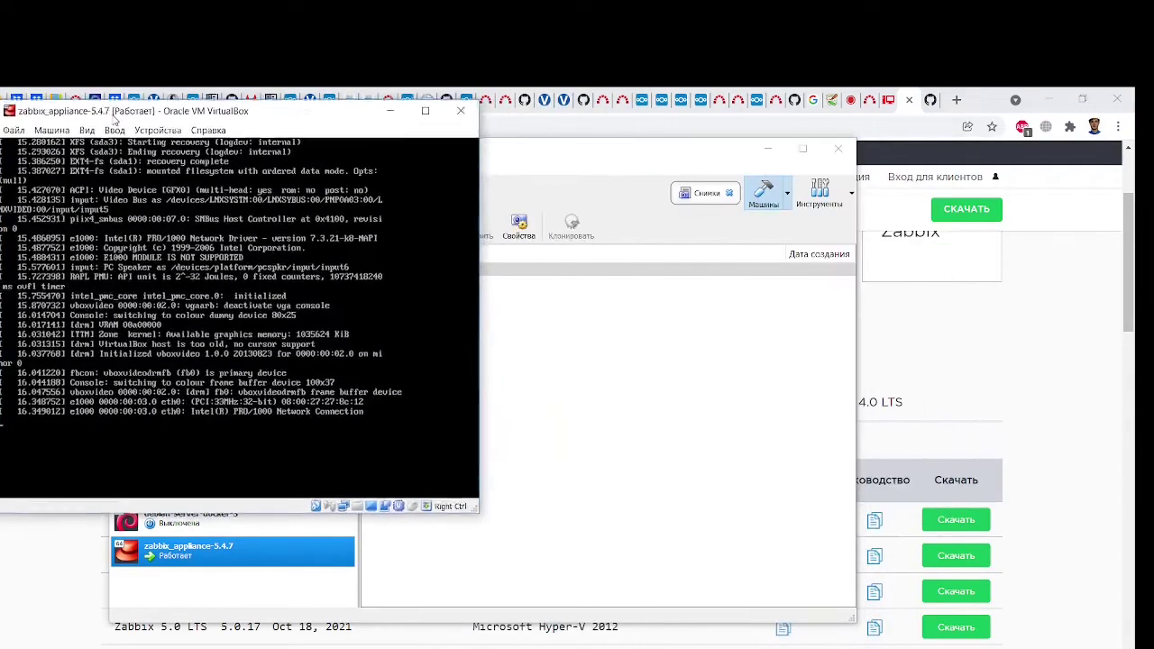
left_click_drag(542, 149, 734, 177)
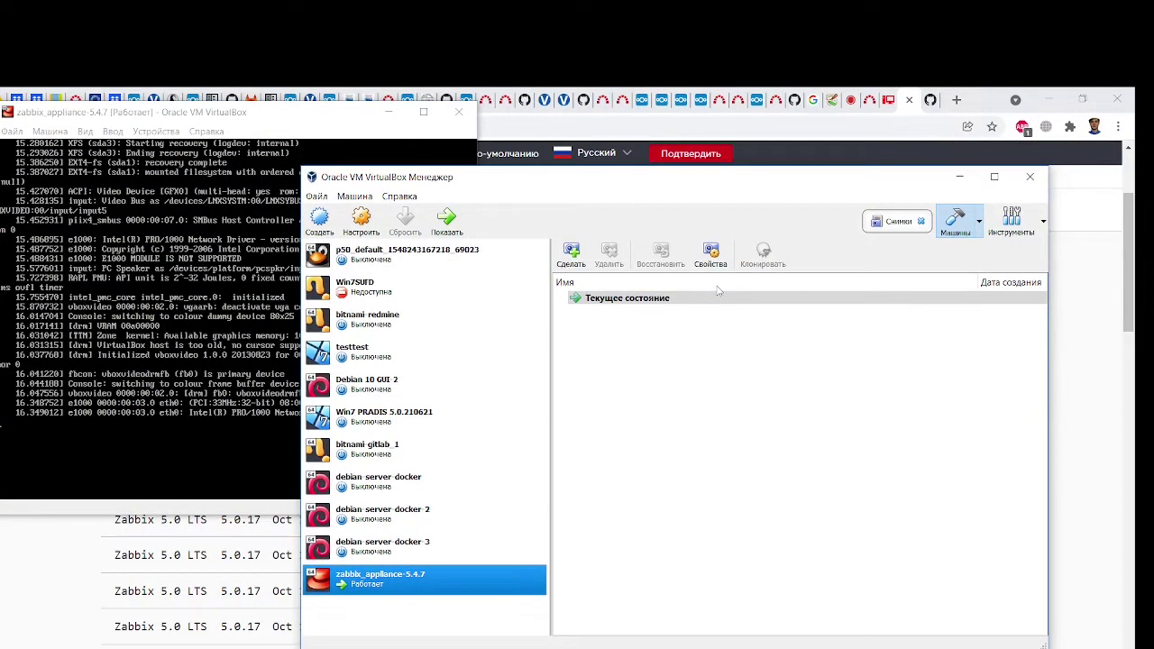
left_click_drag(490, 178, 499, 142)
left_click(180, 316)
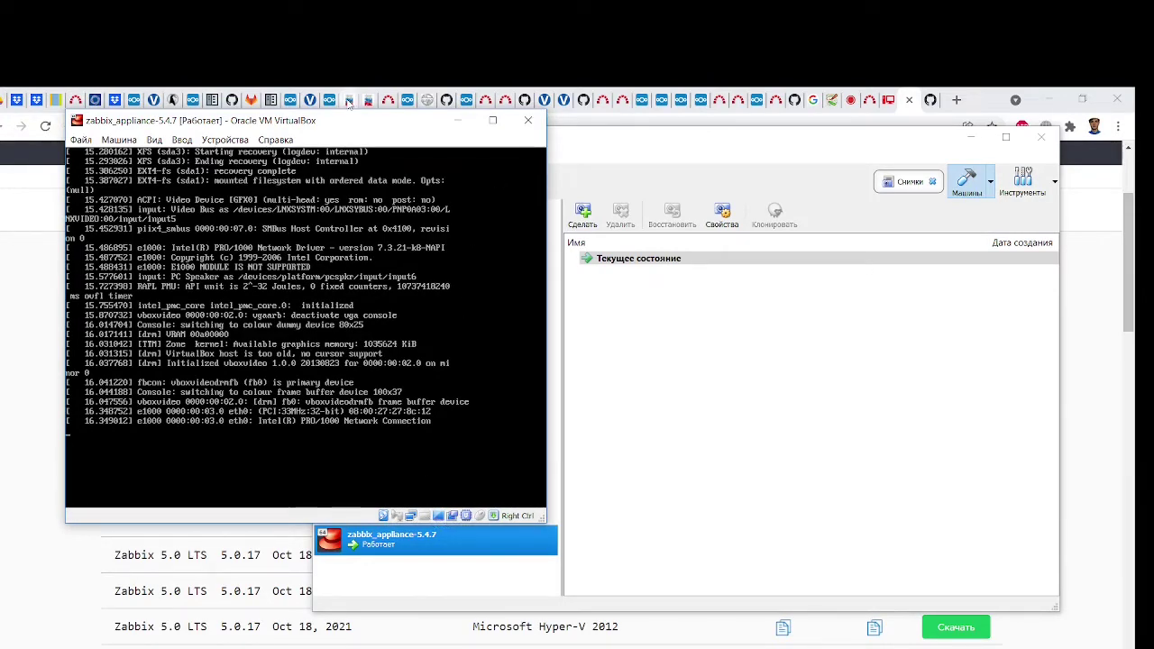
left_click_drag(351, 120, 313, 137)
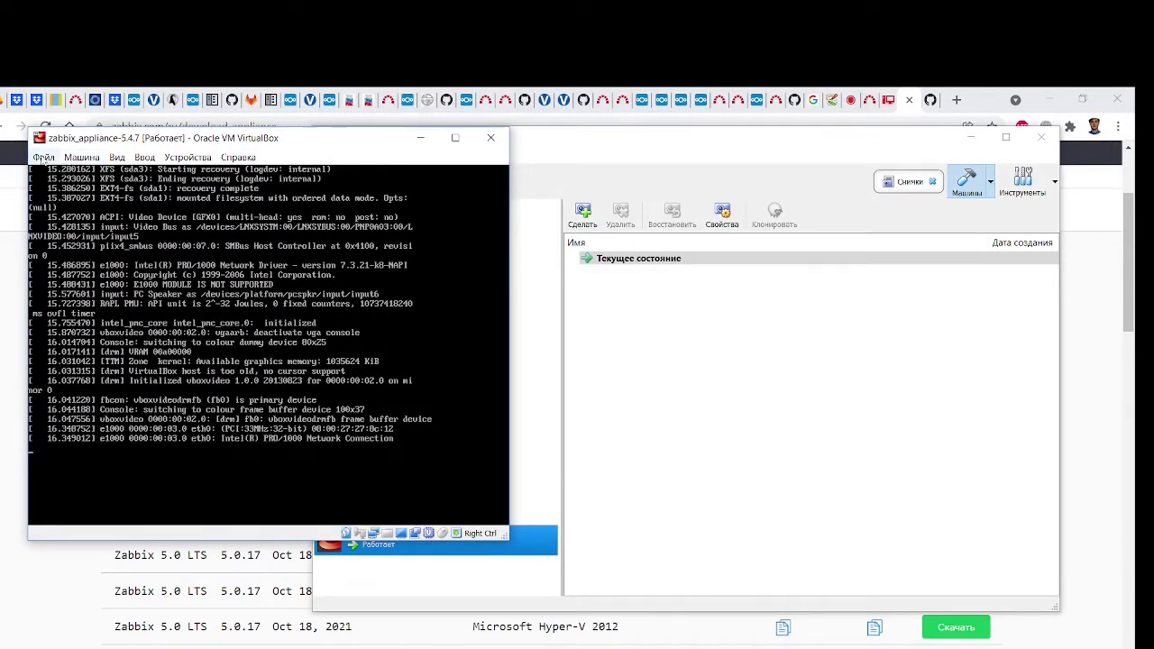
left_click(82, 158)
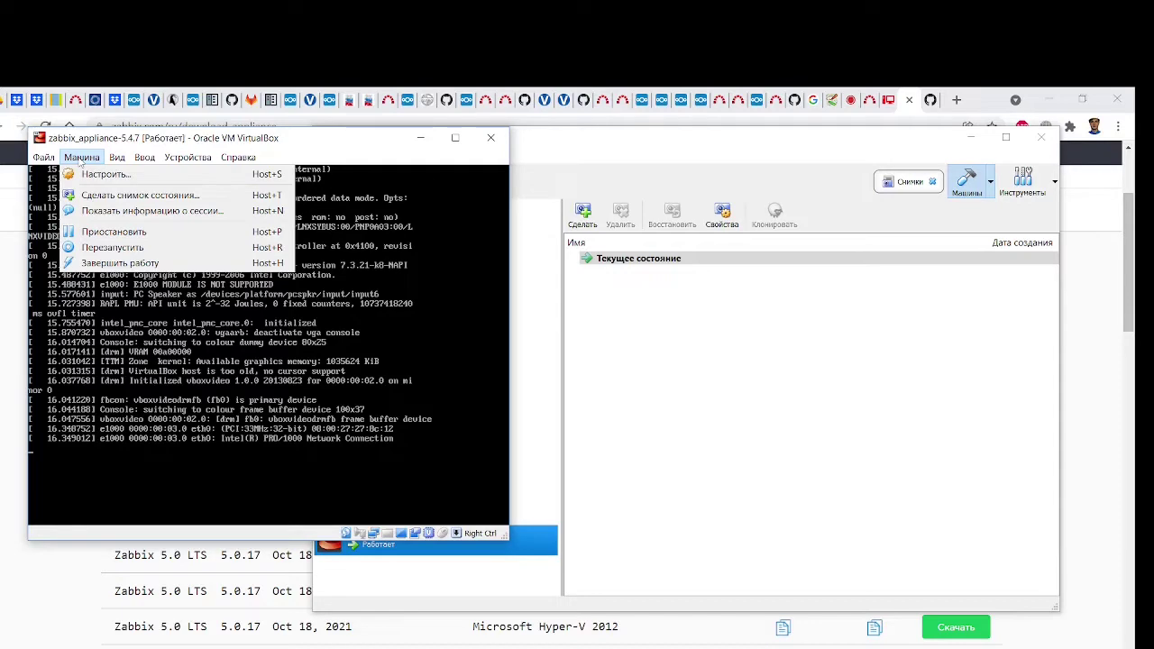
left_click(147, 143)
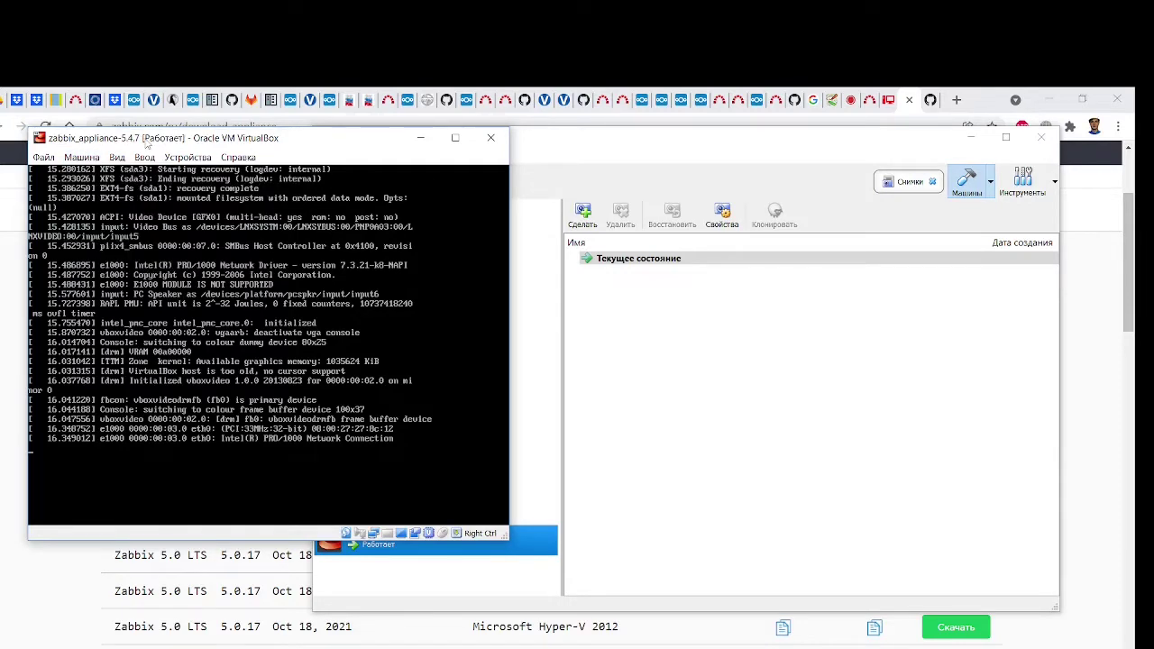
left_click_drag(149, 144, 195, 124)
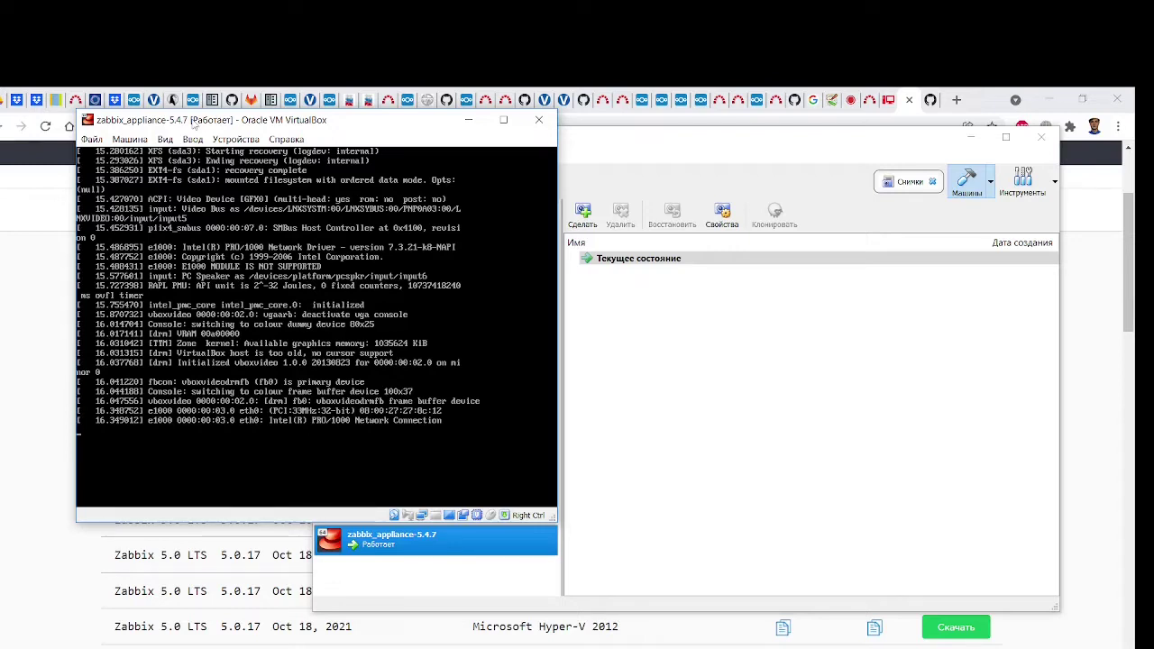
Capture and release the guest with Right Ctrl, then choose Машина > Завершить работу
left_click(225, 341)
key("Control_R")
left_click(166, 139)
mouse_move(207, 139)
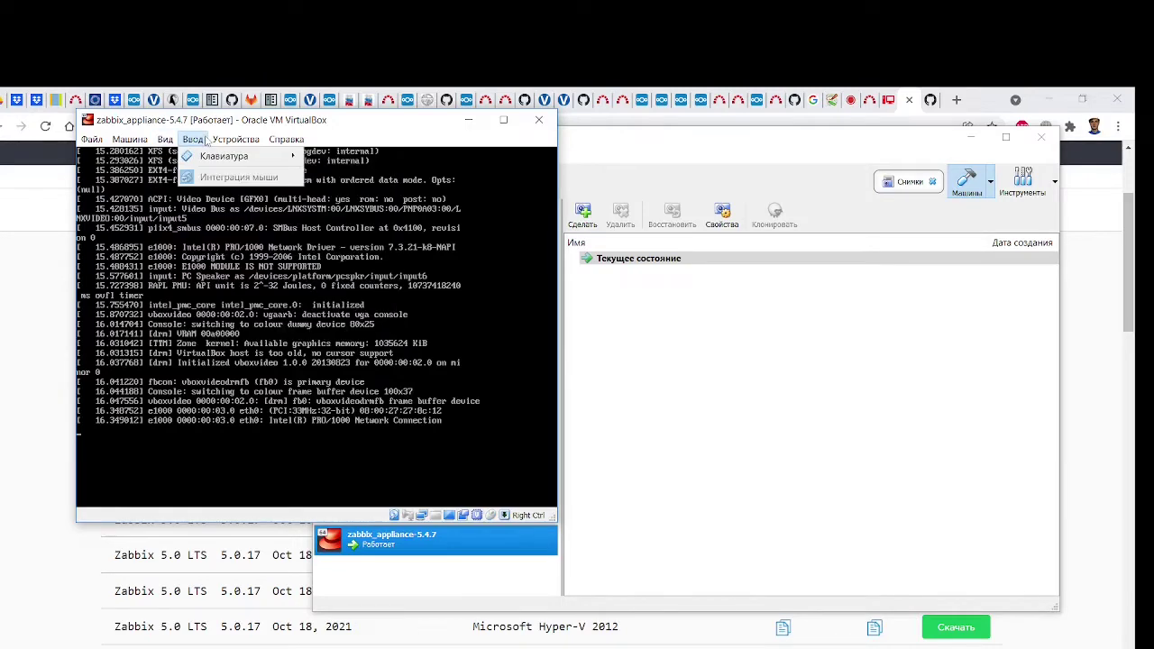
mouse_move(129, 138)
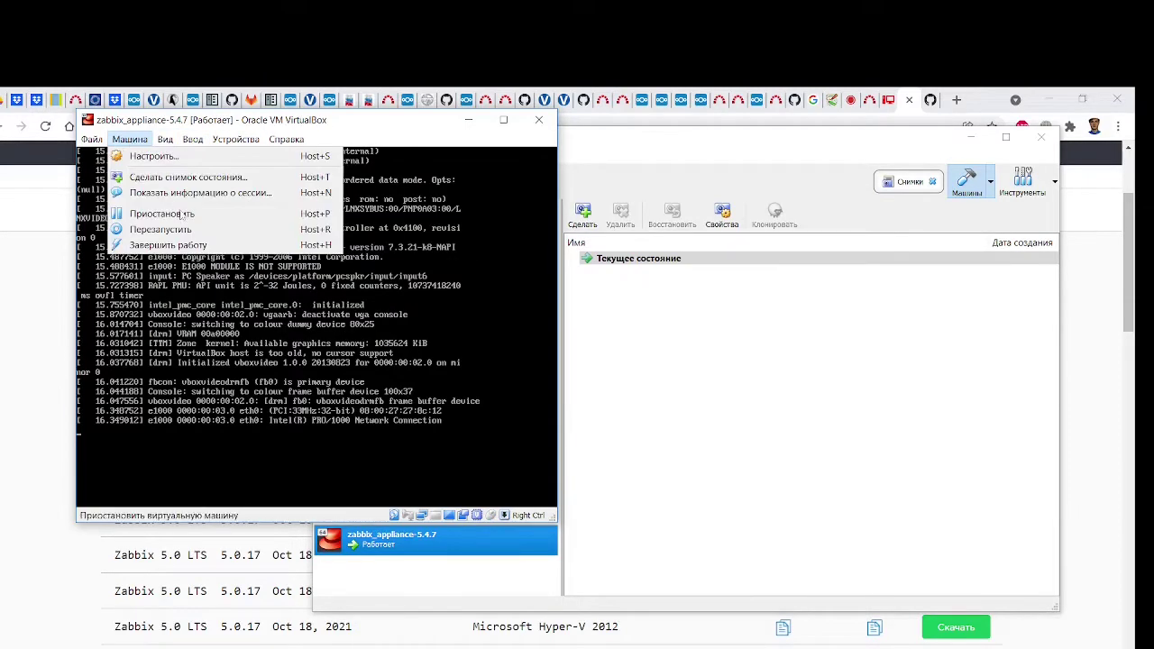
left_click(200, 243)
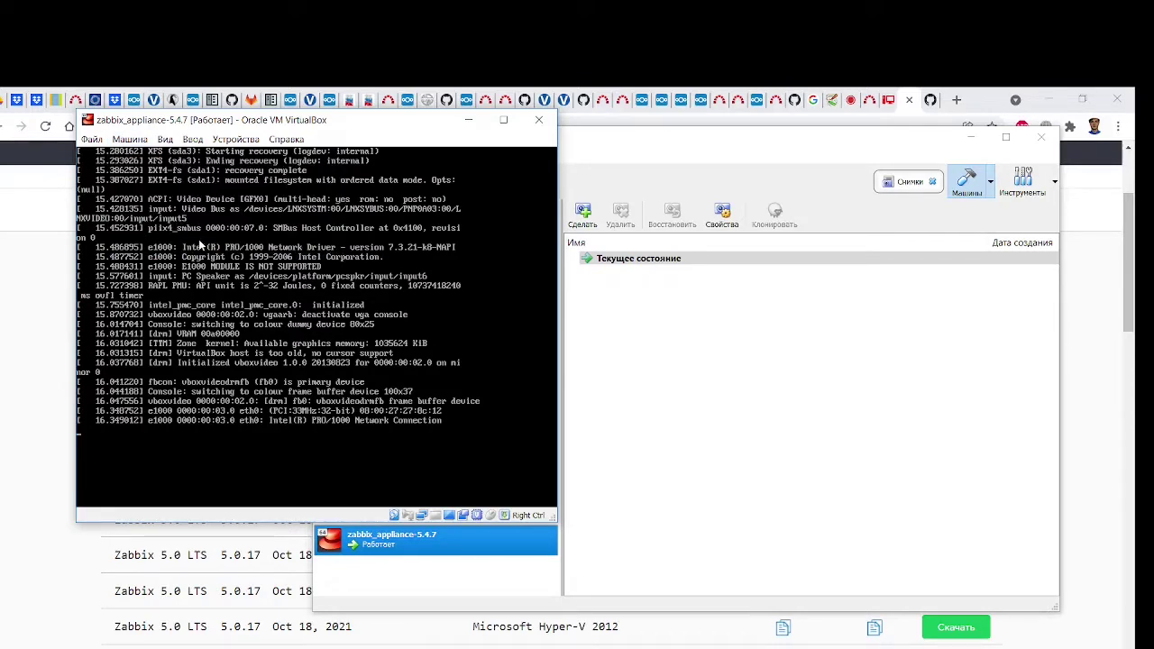
Power off zabbix_appliance-5.4.7 and open its Настроить settings
left_click(539, 119)
left_click(266, 360)
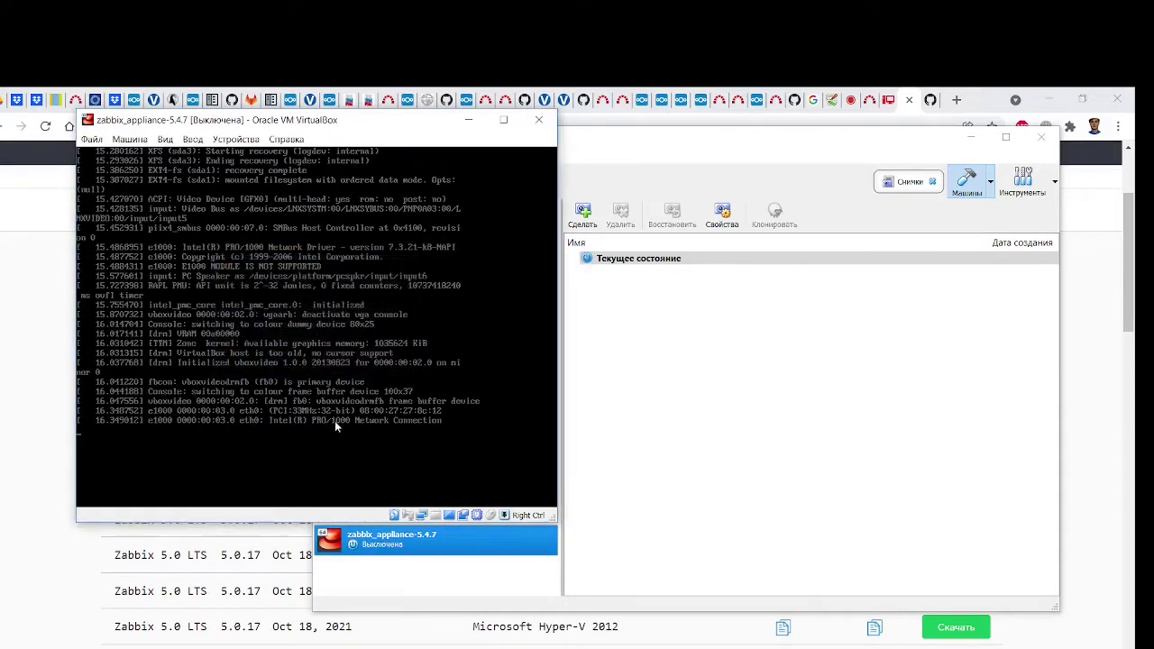
right_click(448, 540)
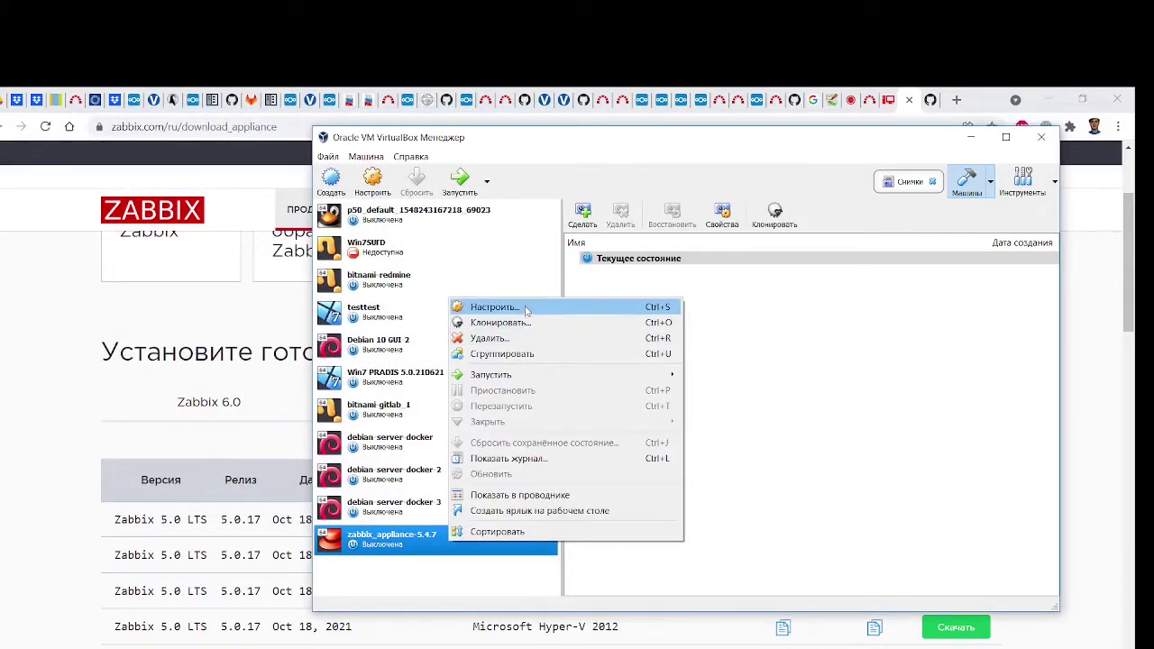
left_click(526, 310)
Set the base memory to 4096 MB on the System page
left_click(494, 285)
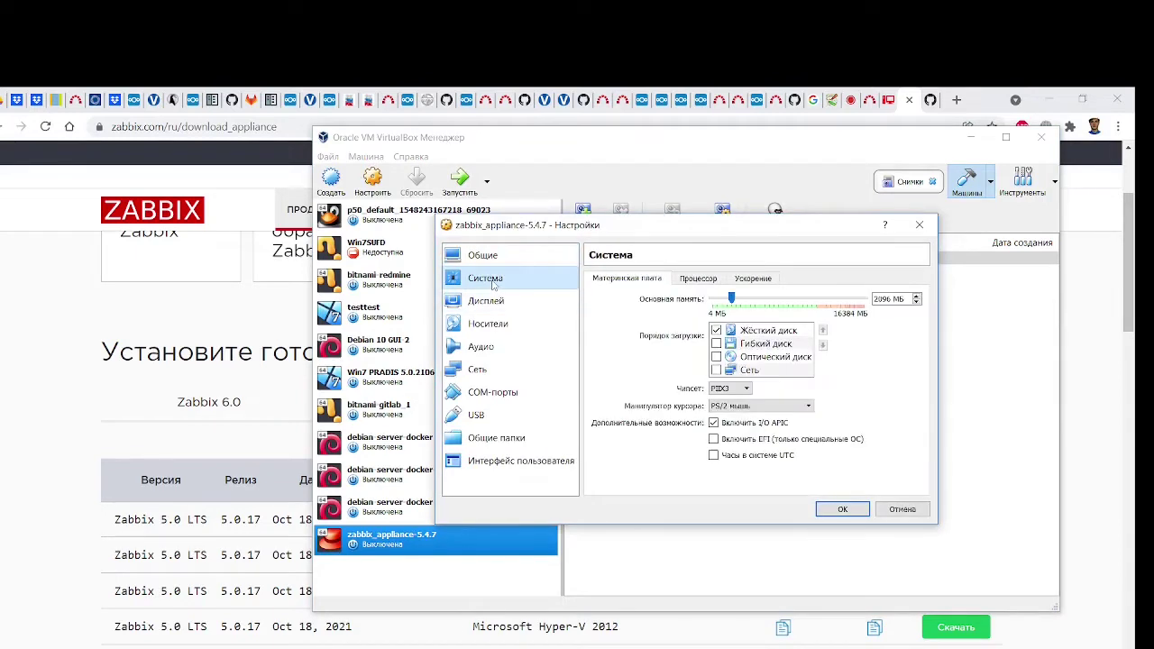
left_click(499, 305)
left_click(509, 324)
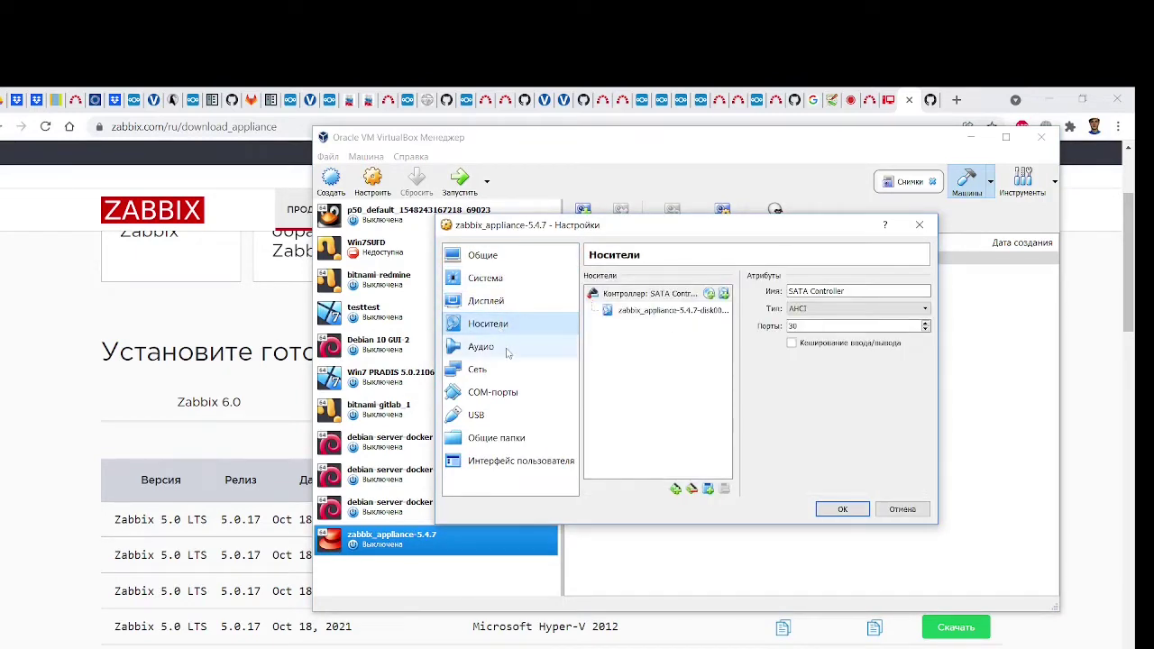
left_click(528, 259)
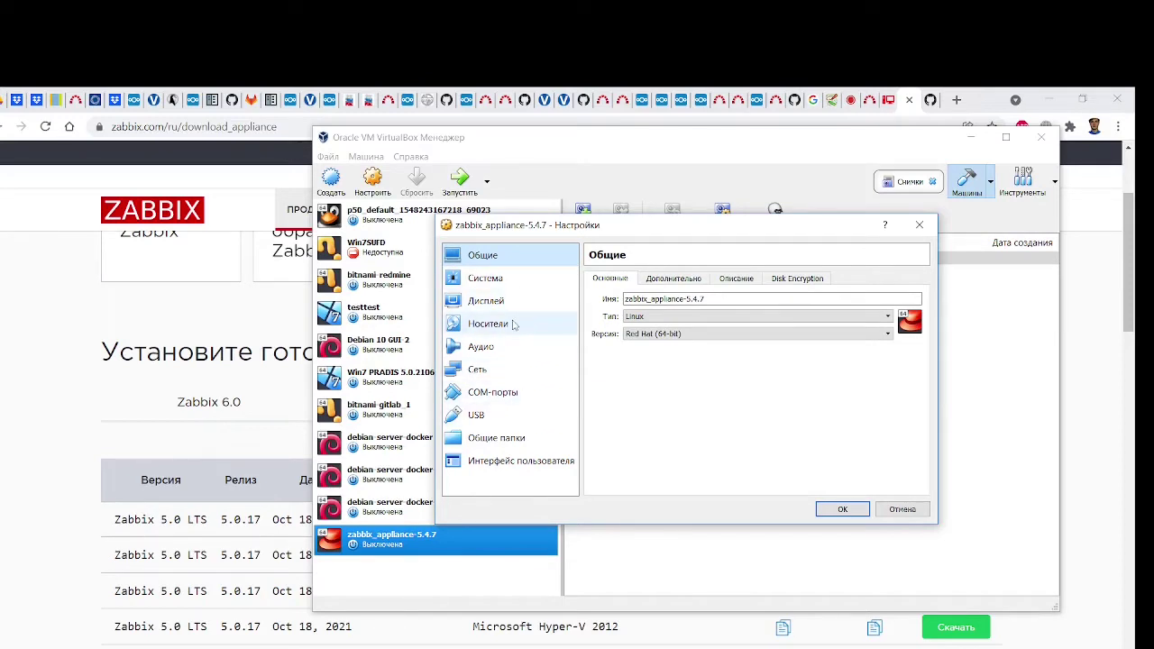
left_click(517, 286)
left_click(875, 299)
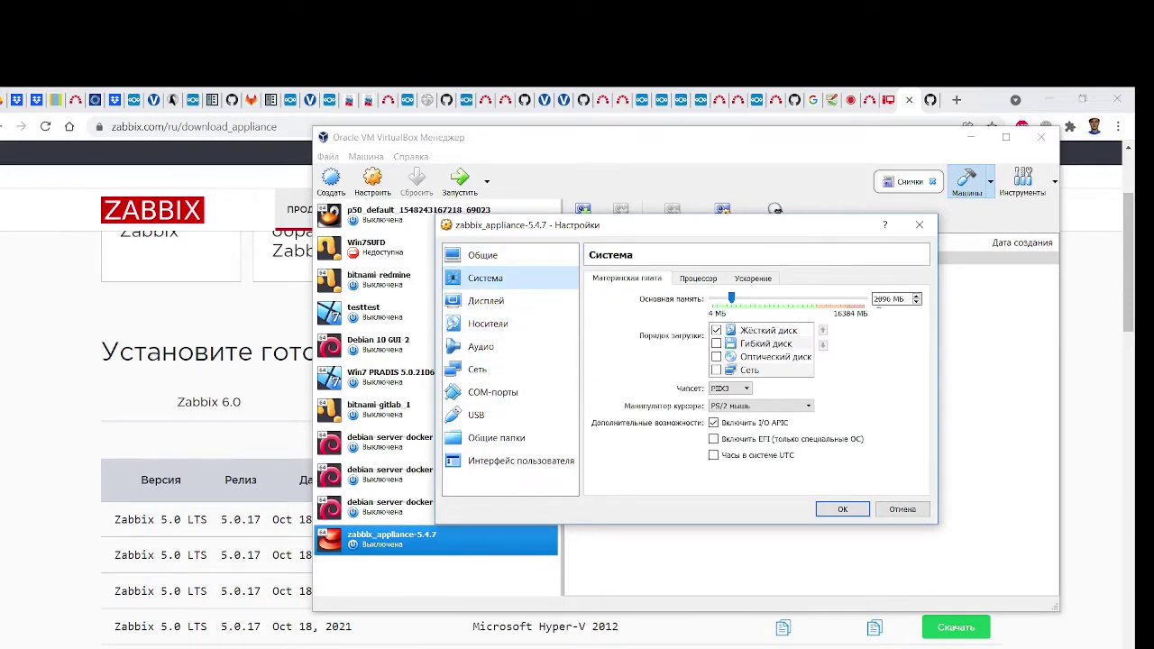
key("Delete")
type("4096")
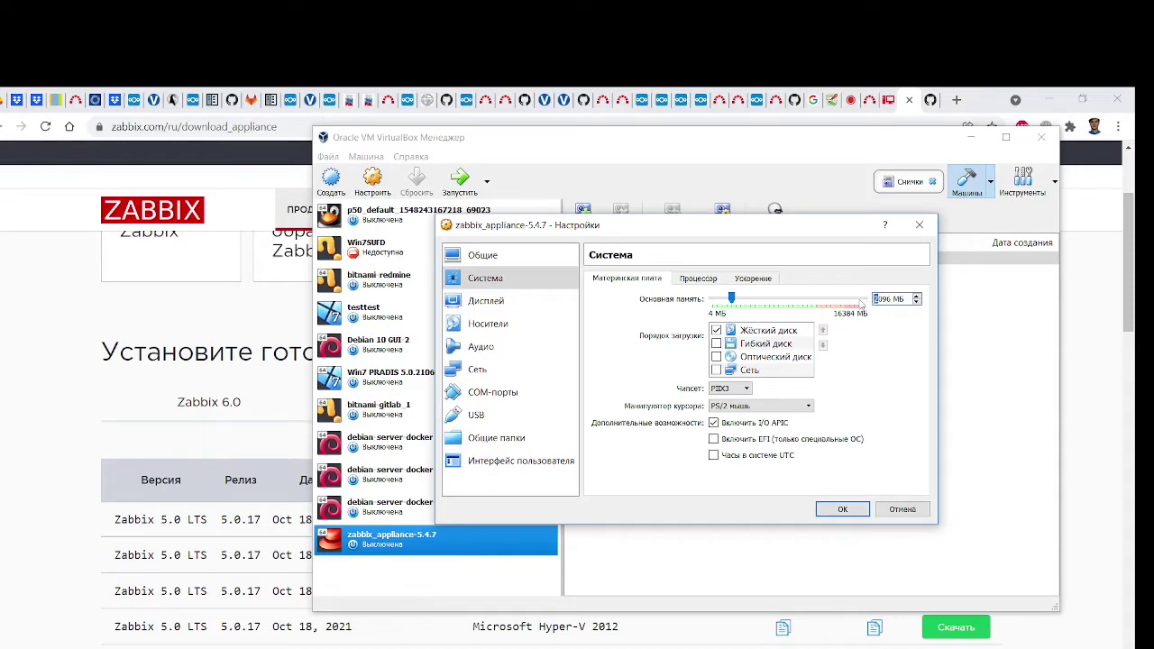
Raise the processor count from 2 to 4, save, and start the machine again
left_click(698, 278)
double_click(891, 299)
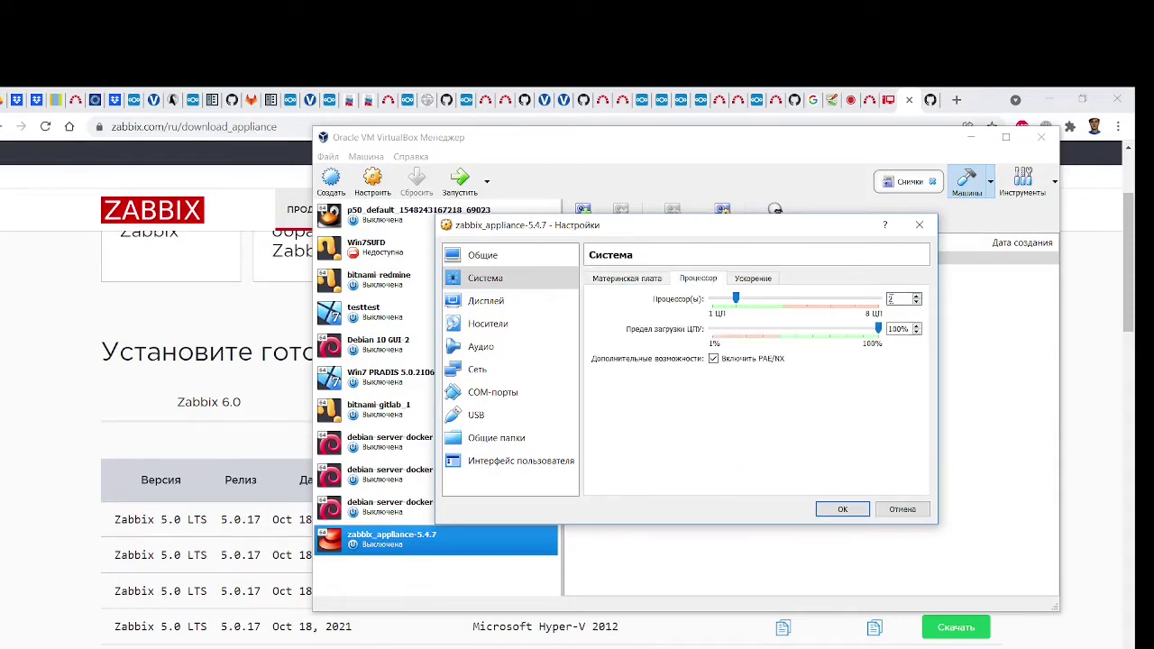
type("4")
left_click(844, 511)
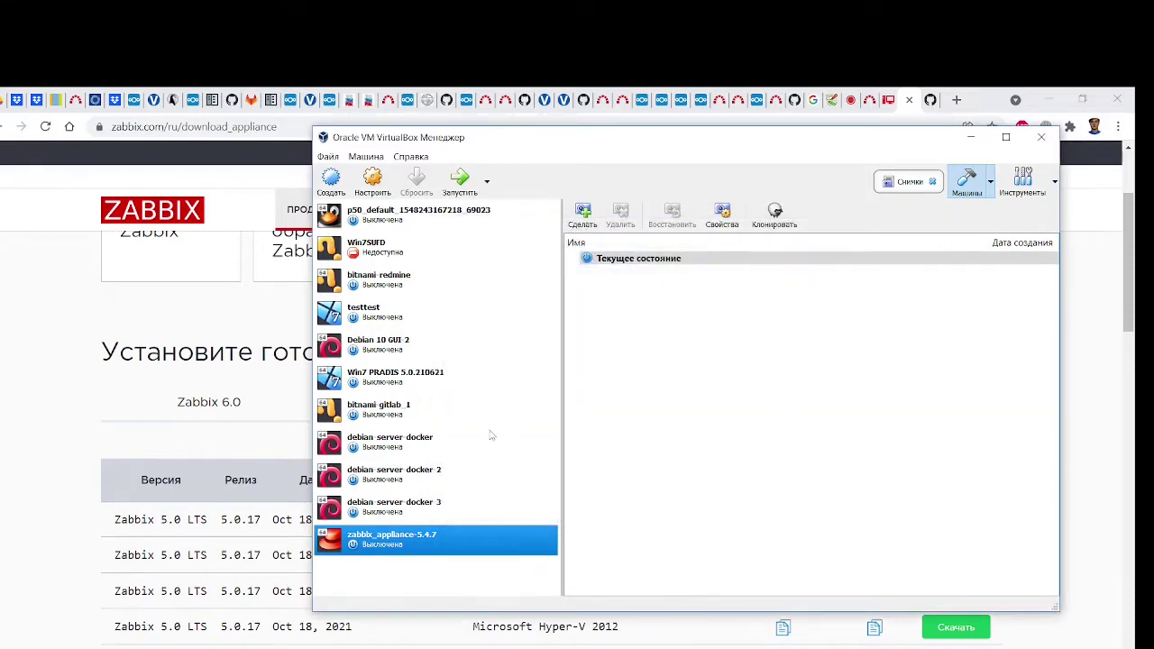
left_click(461, 180)
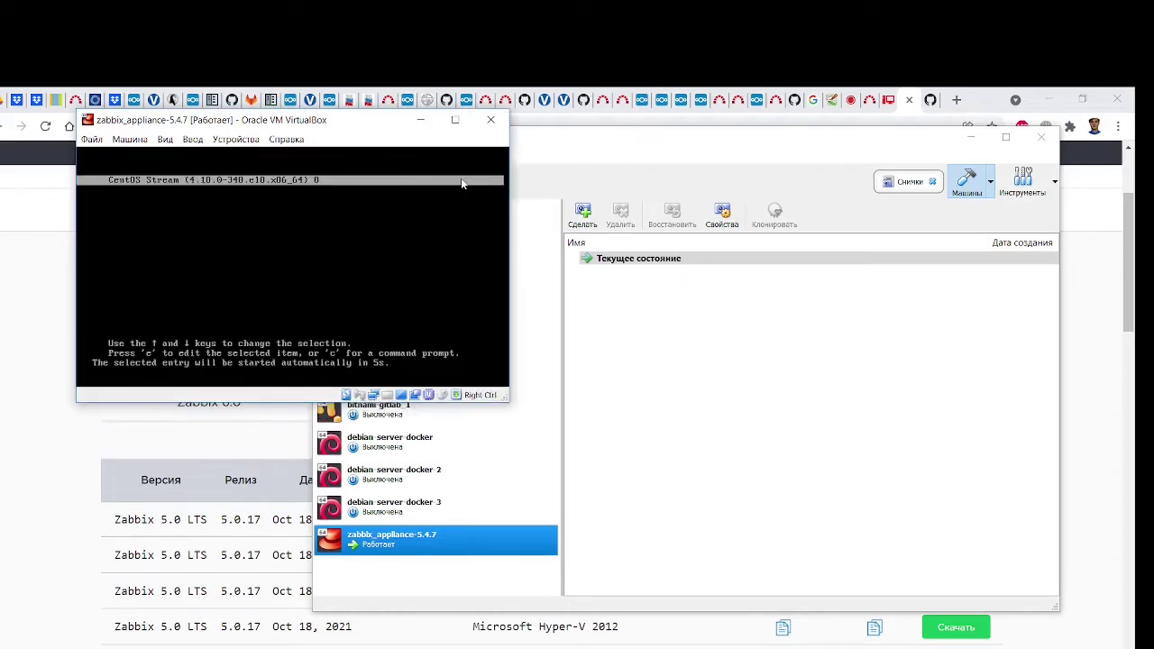
Boot the CentOS Stream GRUB entry, dismiss the mouse-integration notice and enlarge the console window
left_click(384, 210)
key("Return")
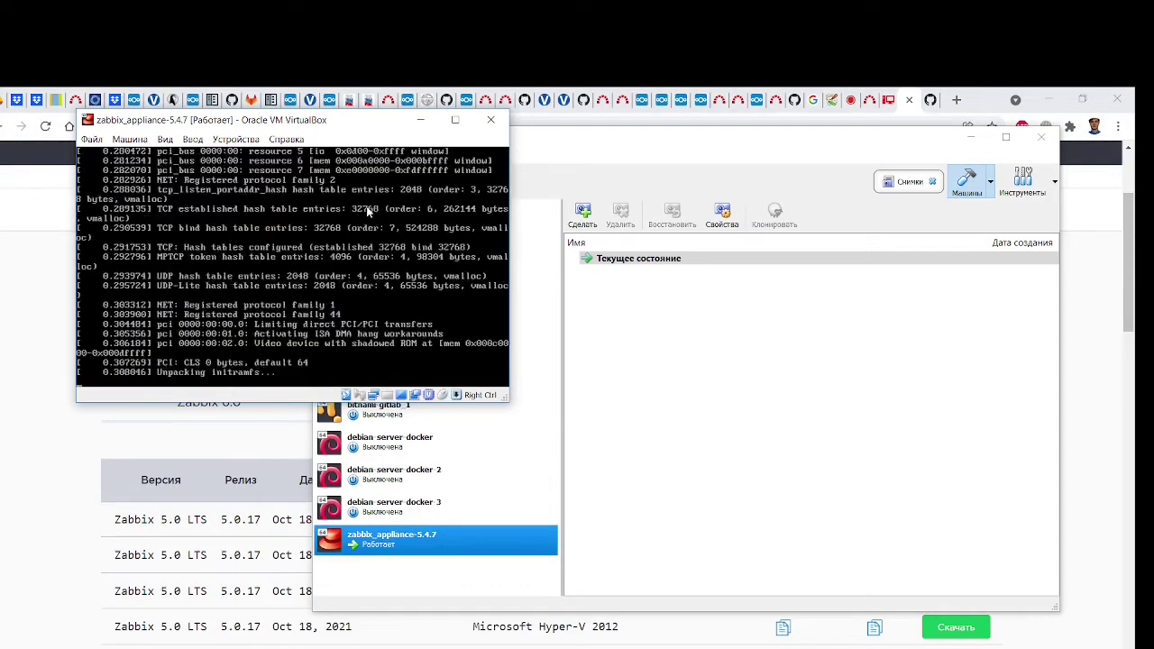
left_click_drag(399, 118, 516, 130)
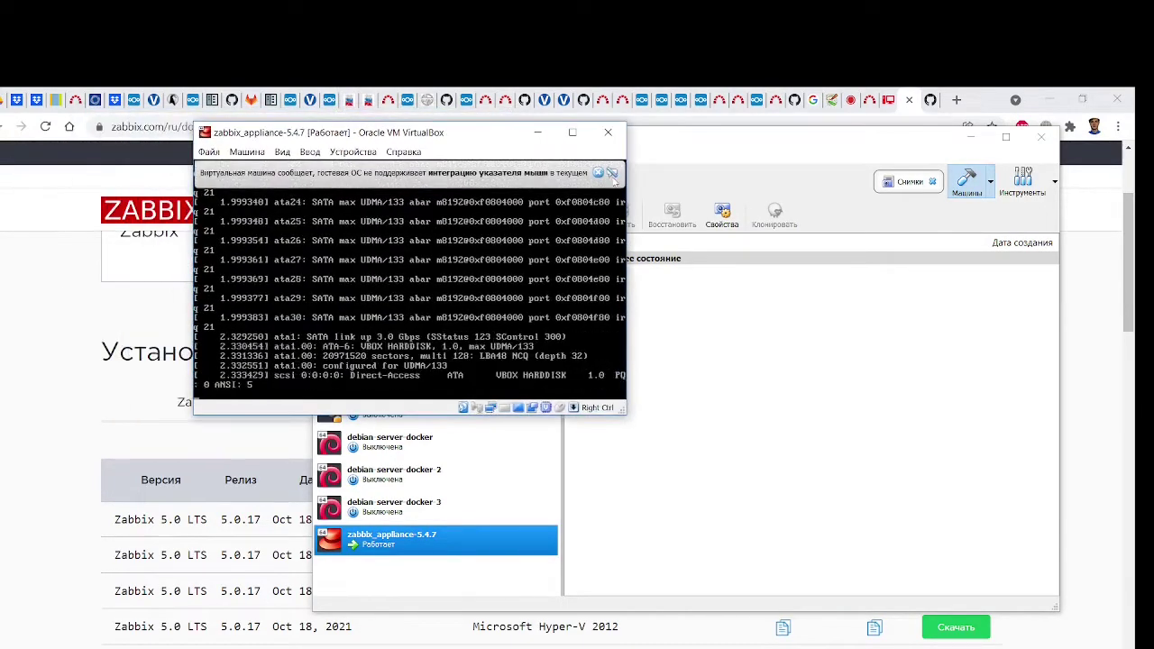
left_click(601, 178)
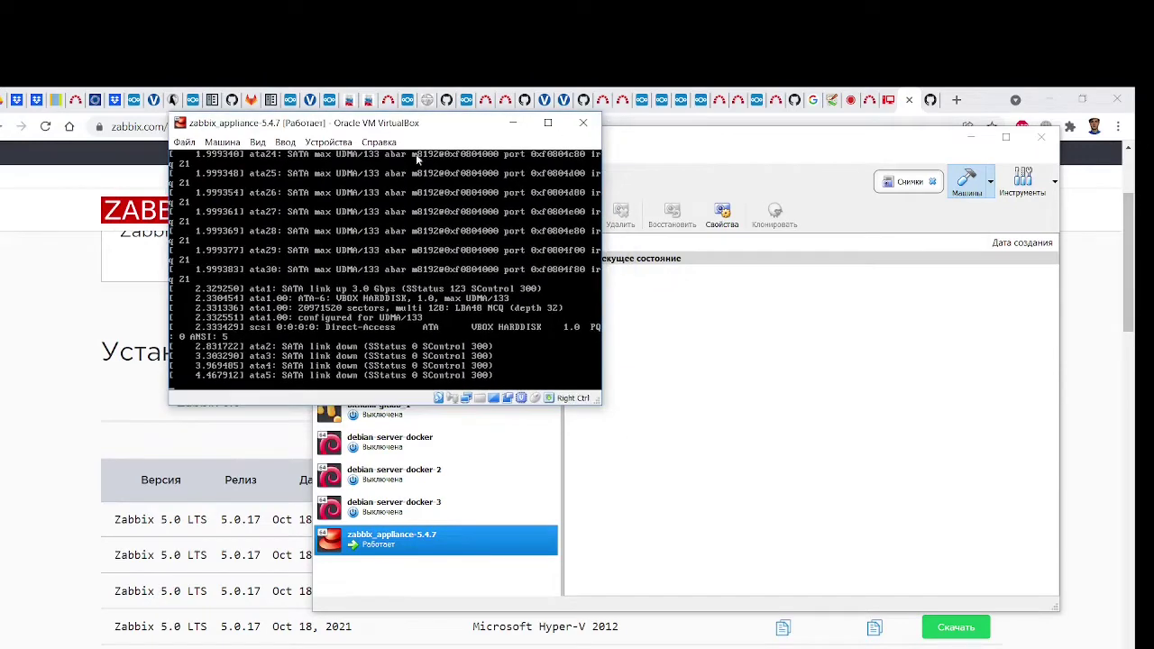
left_click_drag(596, 405, 688, 482)
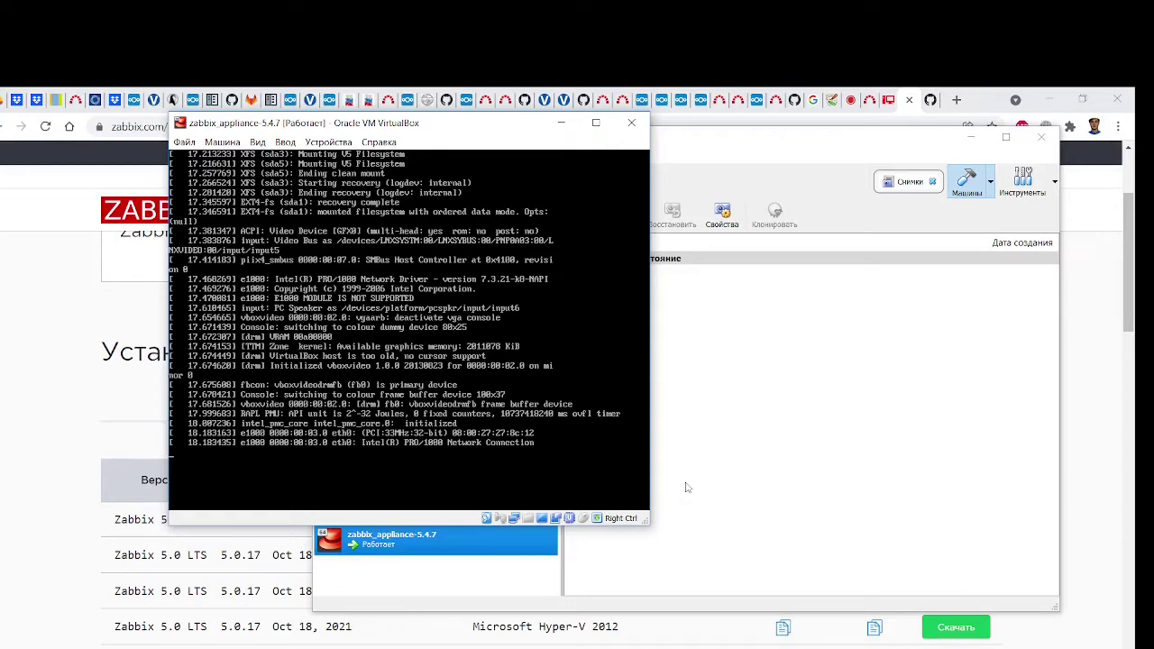
Rearrange the VM console and VirtualBox manager windows, keeping the console in front
left_click_drag(472, 129, 383, 126)
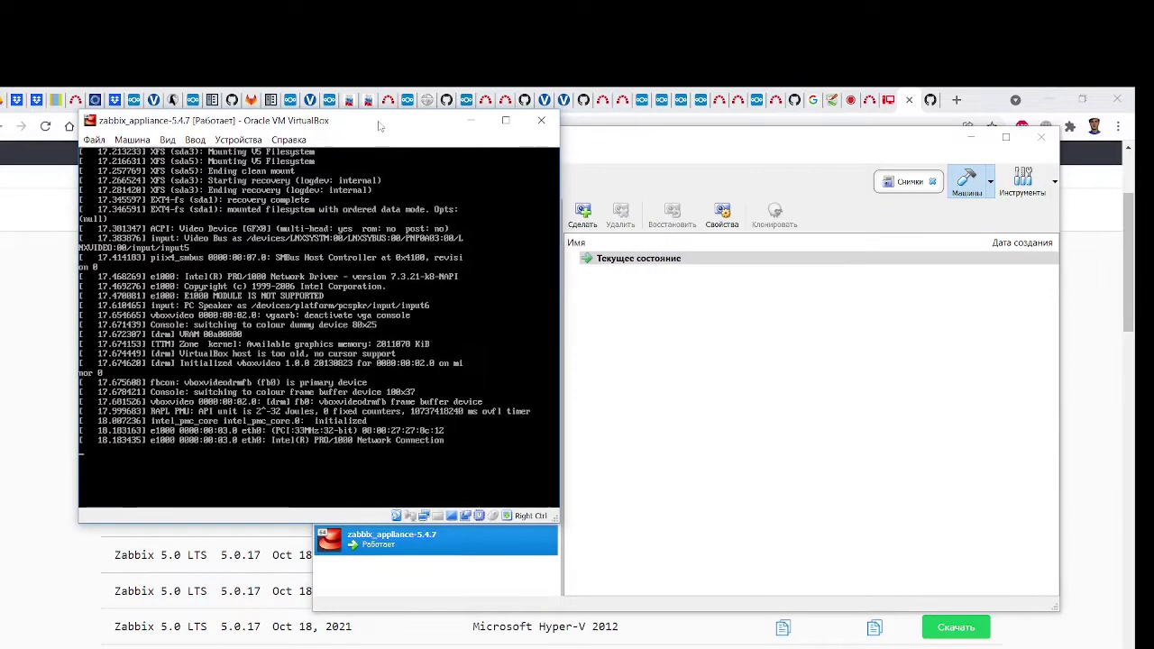
left_click_drag(627, 147, 754, 132)
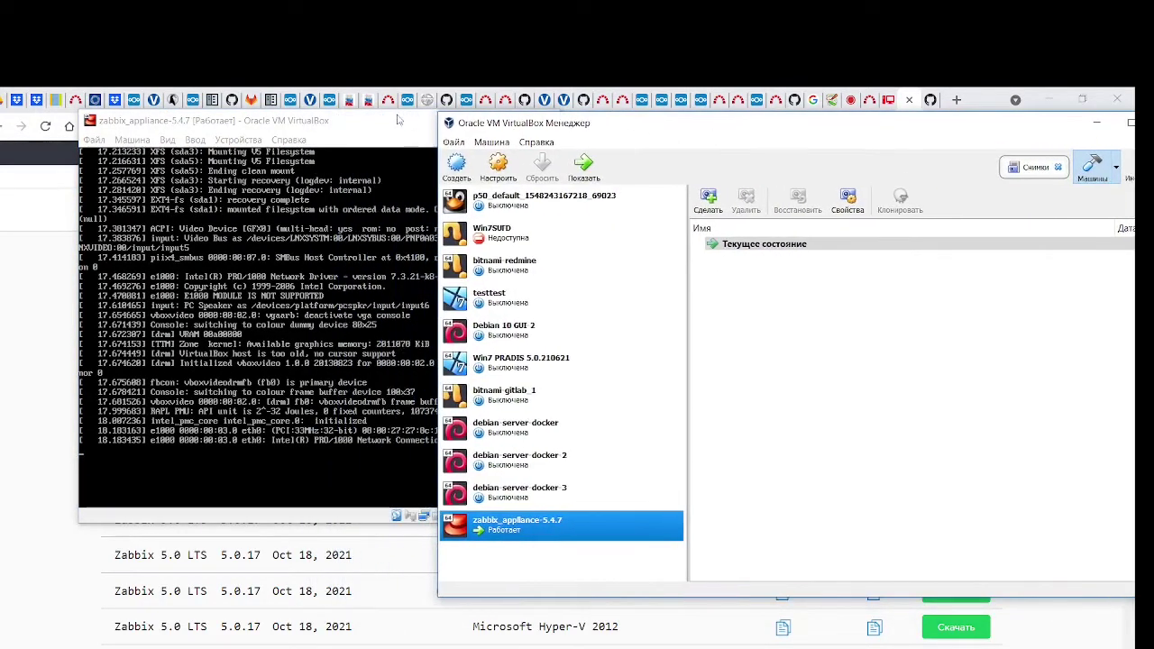
left_click_drag(275, 129, 298, 124)
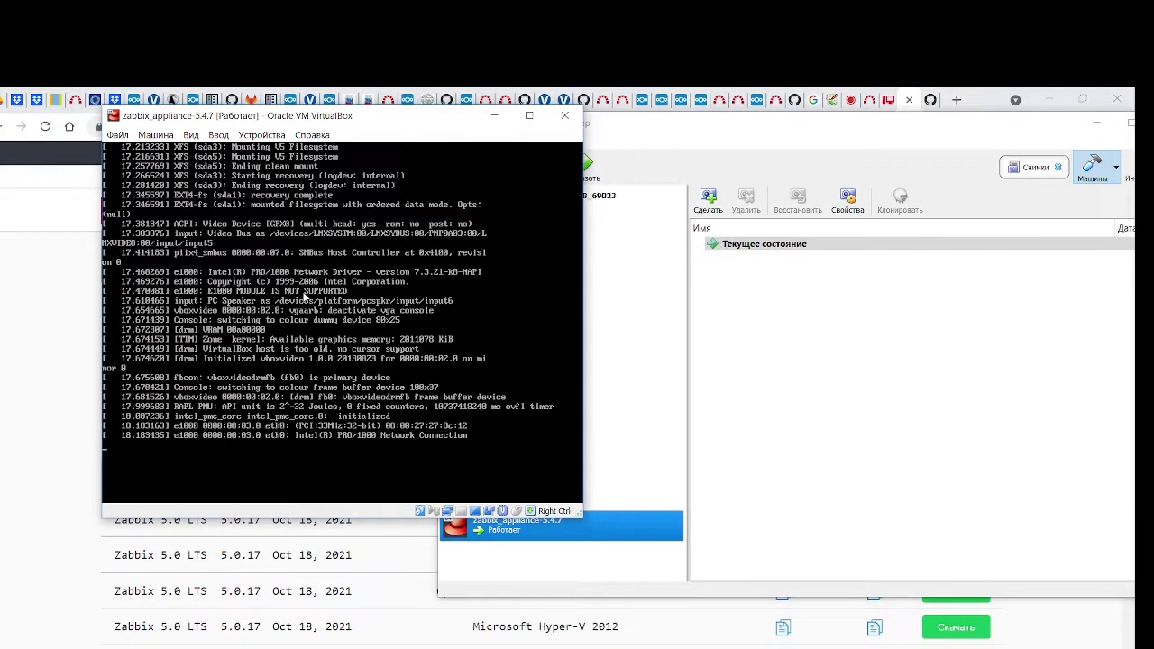
Download the Zabbix 5.0 LTS .ovf appliance and save it to Downloads
left_click(5, 572)
scroll(579, 427, "down", 1)
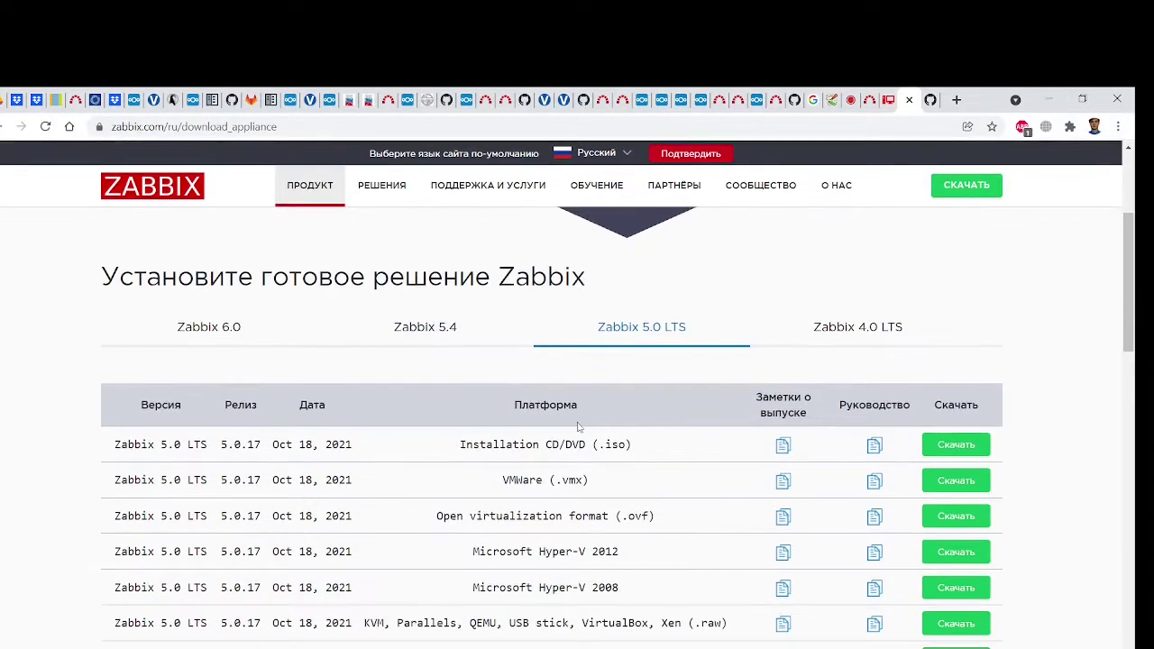
scroll(579, 427, "down", 3)
scroll(586, 442, "up", 2)
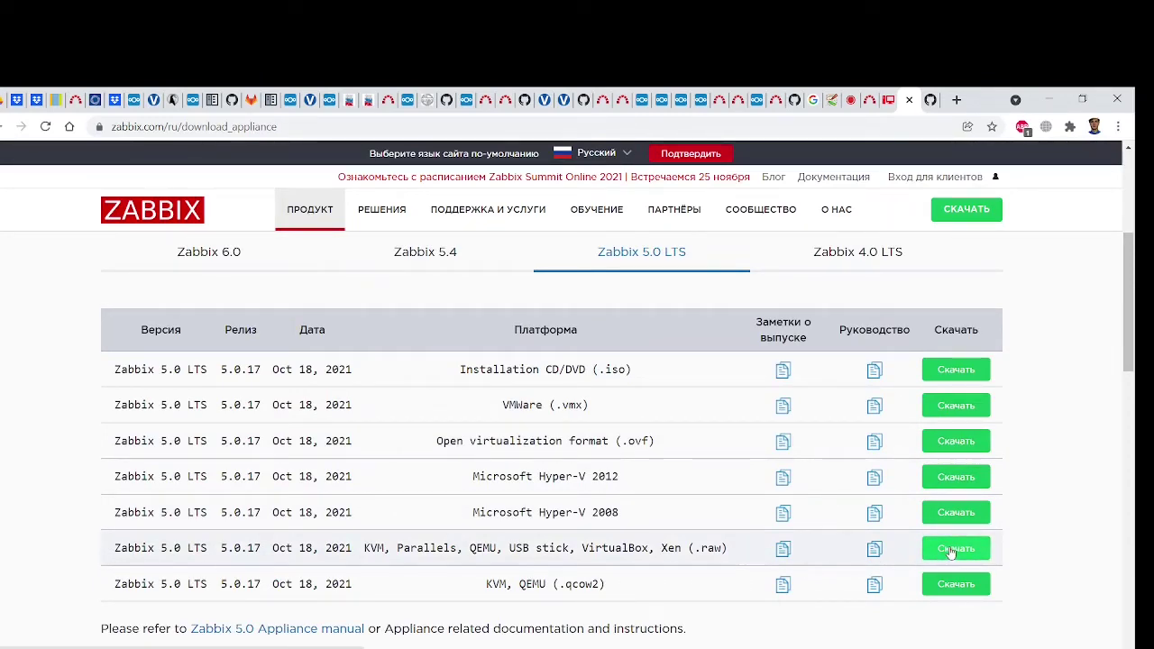
left_click(957, 444)
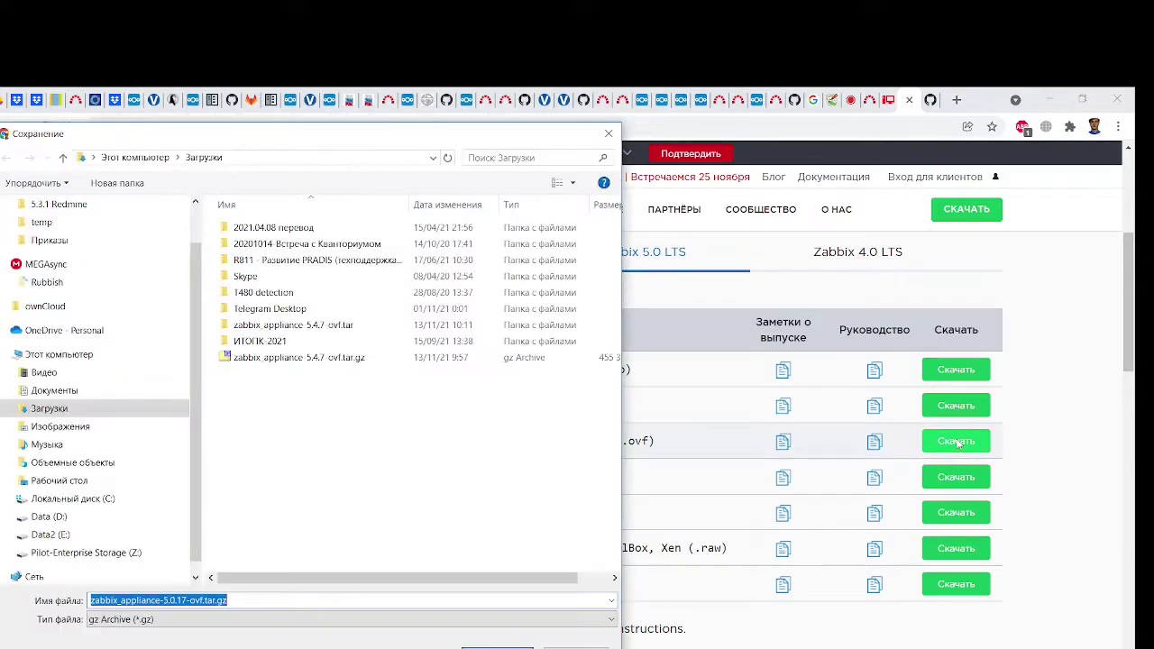
left_click(497, 648)
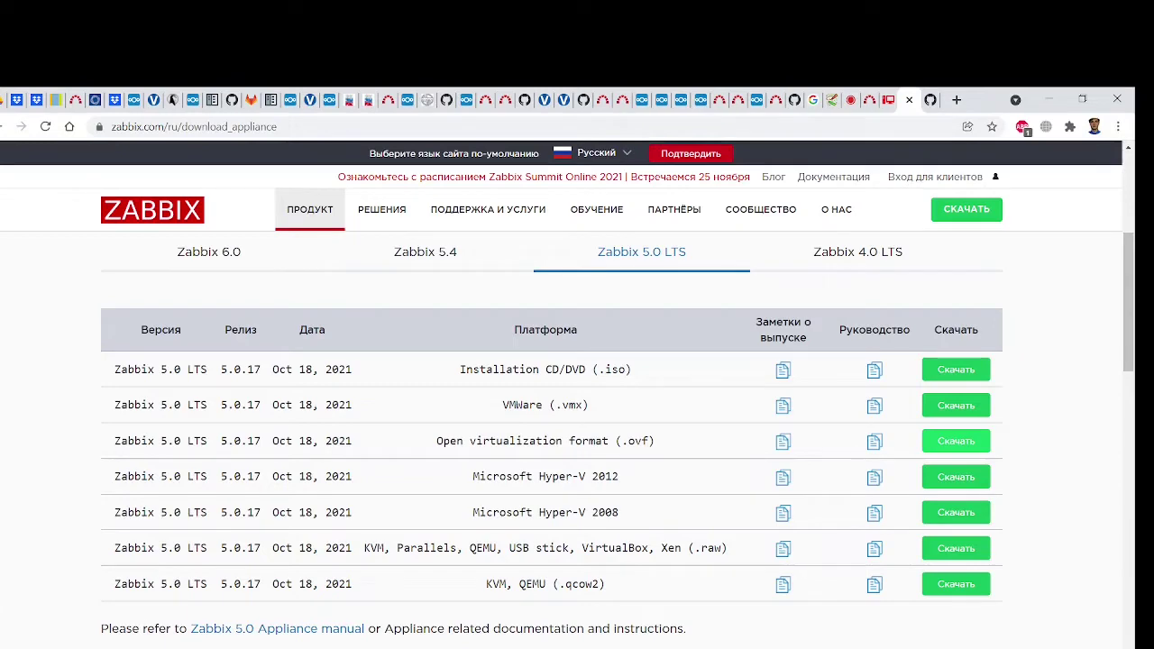
Check the running download, then bring the VM login console forward and shift it left
key("alt+Tab")
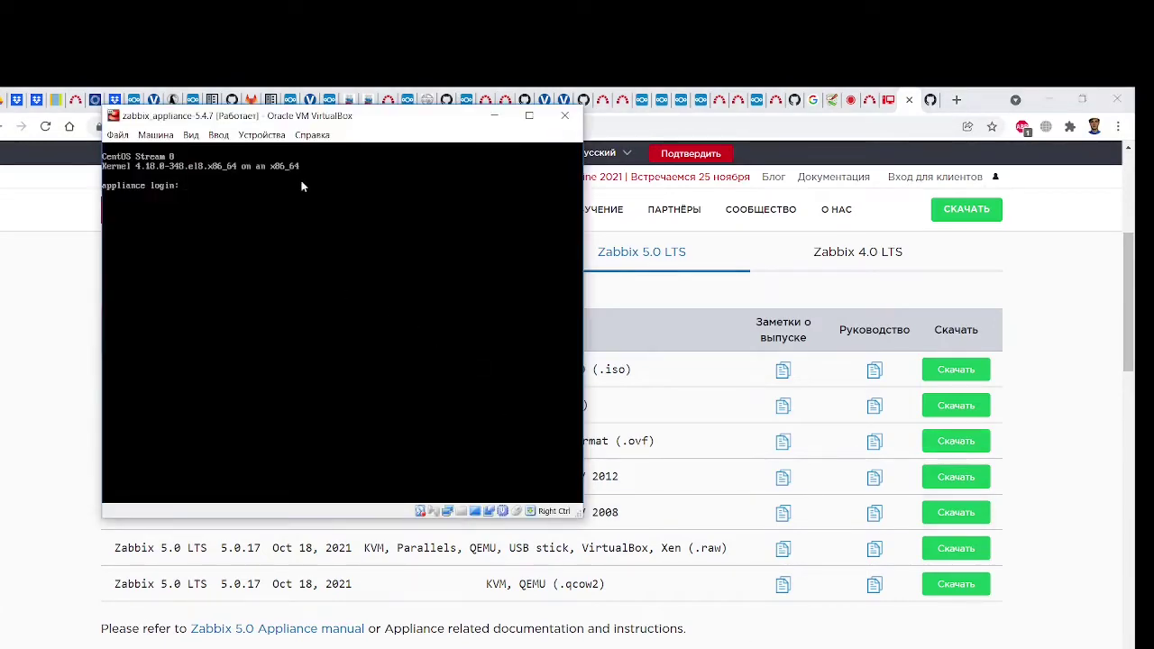
key("alt+Tab")
right_click(136, 645)
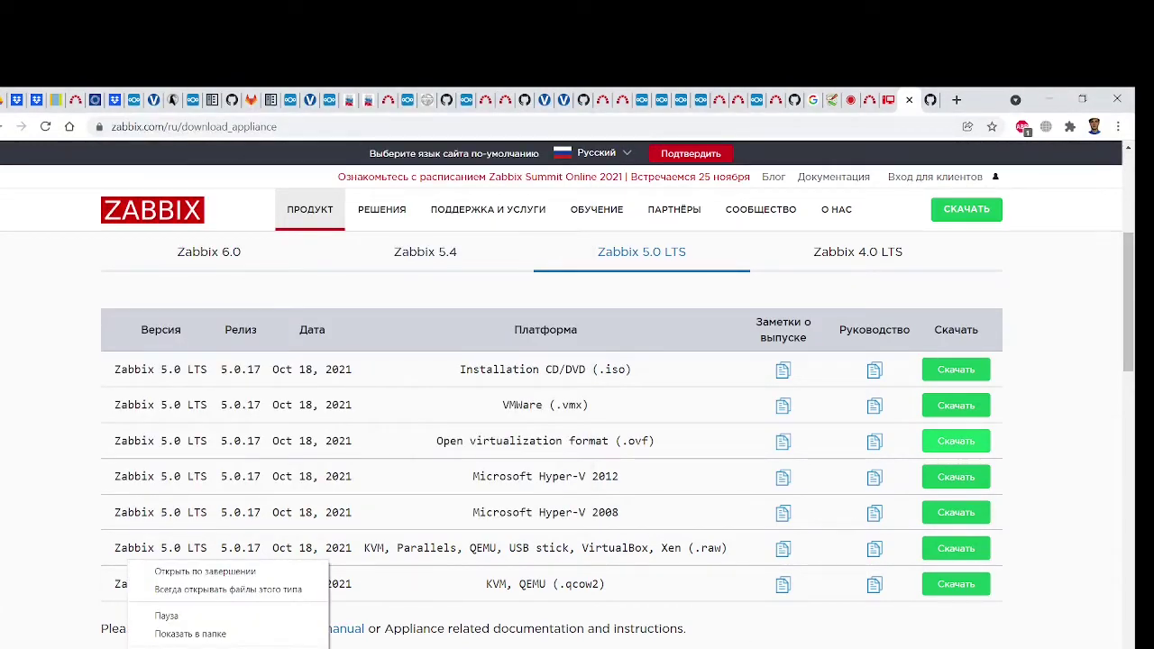
key("Escape")
key("alt+Tab")
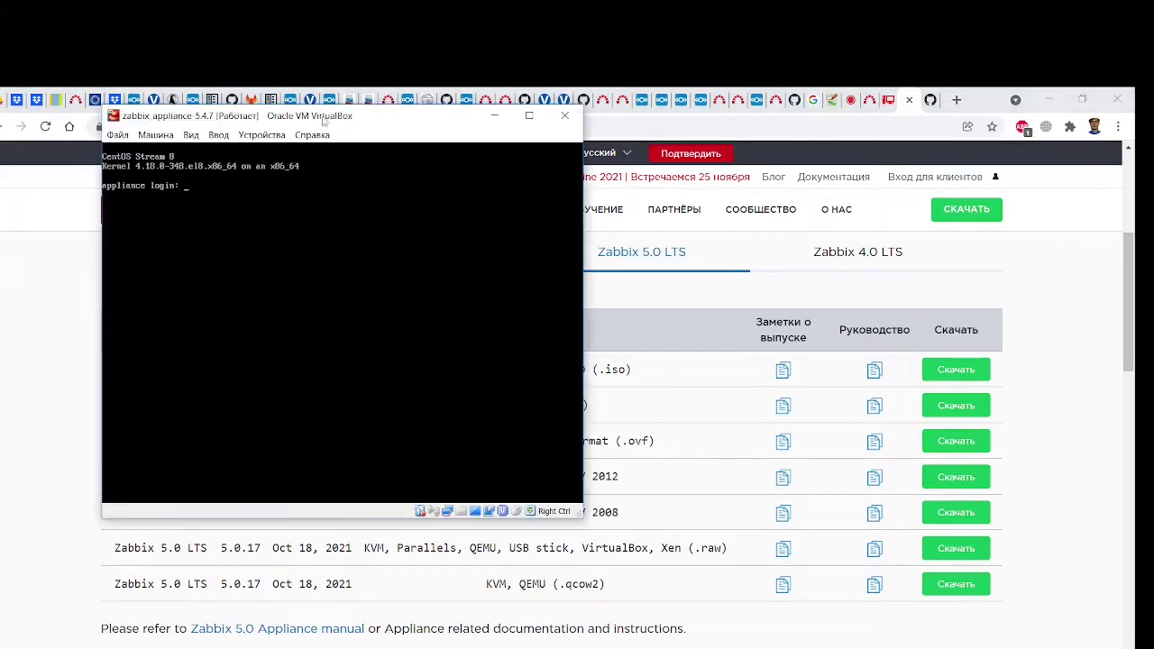
left_click_drag(323, 120, 277, 140)
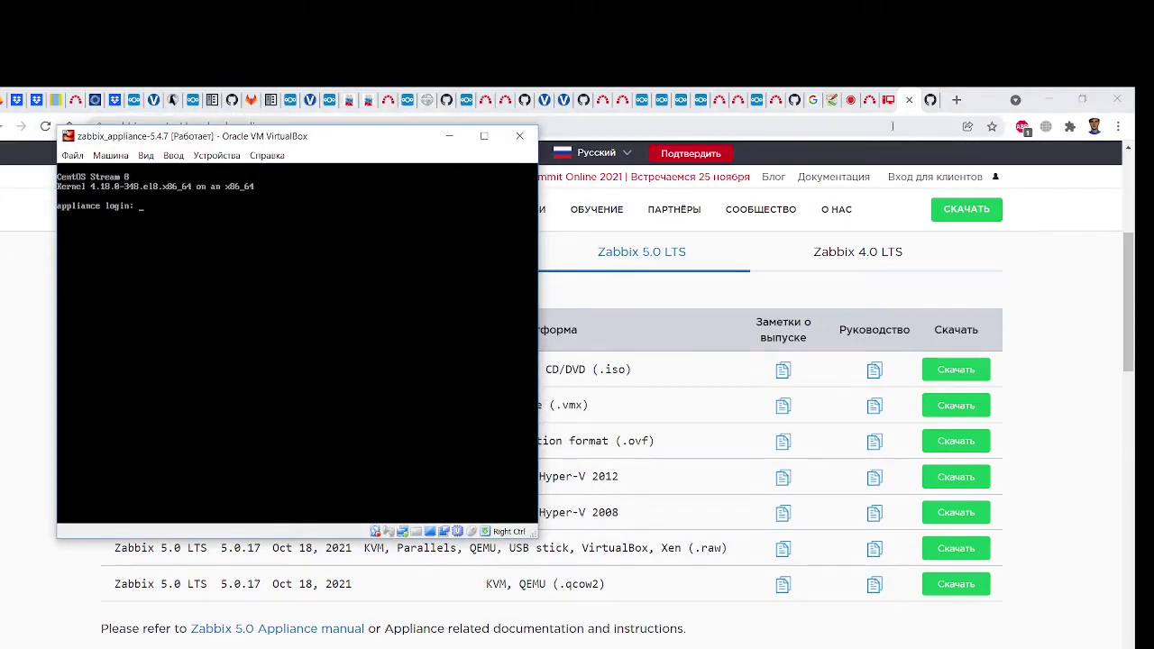
Move the Notepad++ notes aside and select the appliance credentials line
key("alt+Tab")
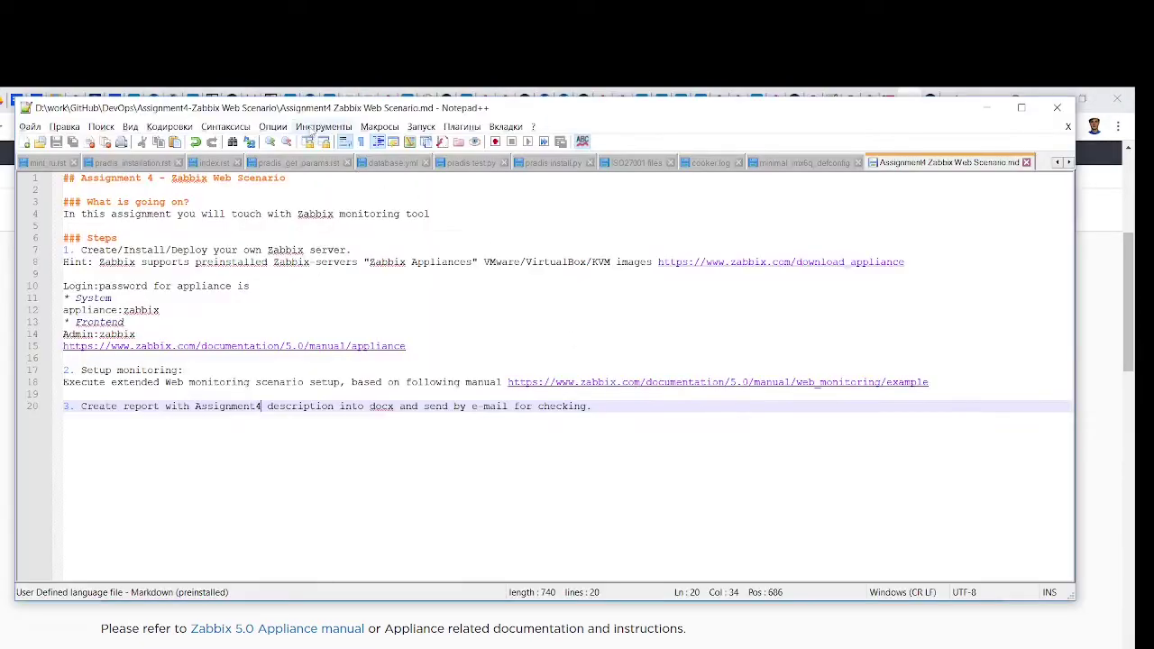
left_click_drag(313, 109, 654, 116)
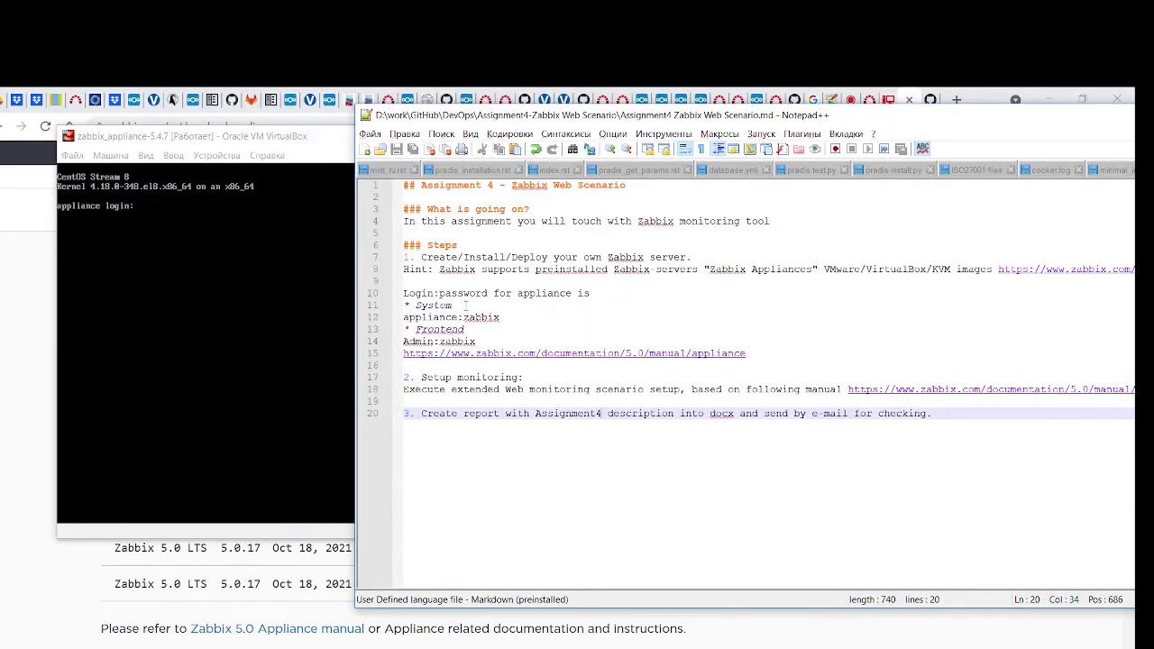
mouse_move(502, 318)
left_mouse_down()
mouse_move(402, 318)
mouse_move(499, 318)
left_mouse_up()
left_click(439, 318)
left_click_drag(302, 137, 816, 152)
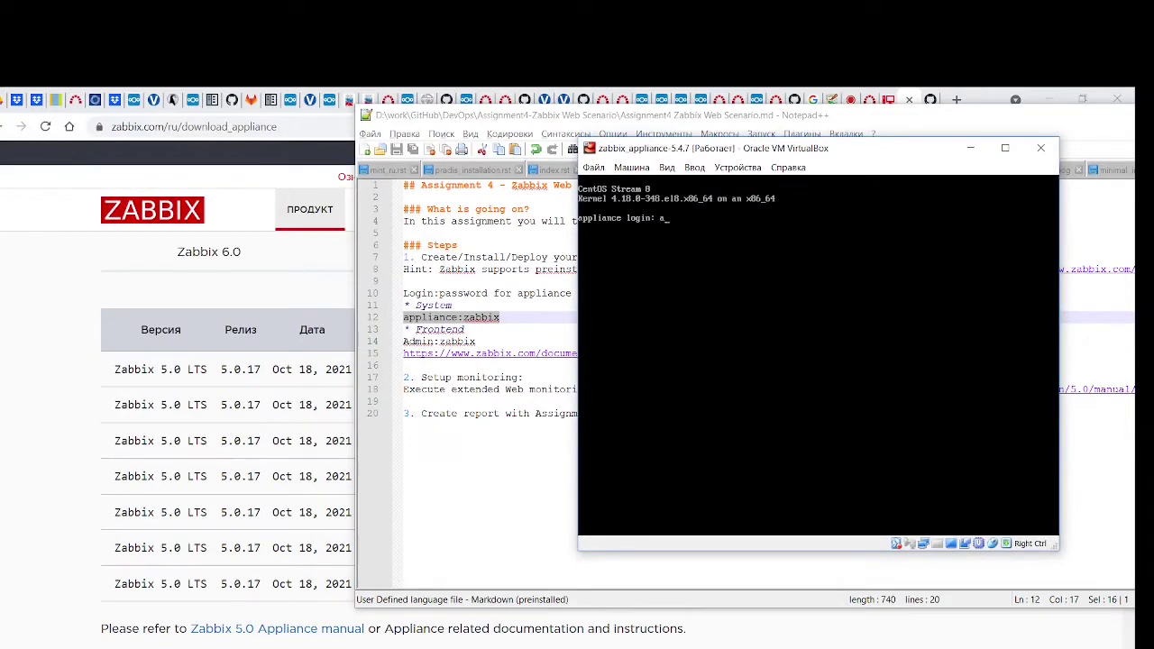
Try logging into the console as 'appliance' several times; each attempt returns 'Login incorrect'
type("appliance")
key("Return")
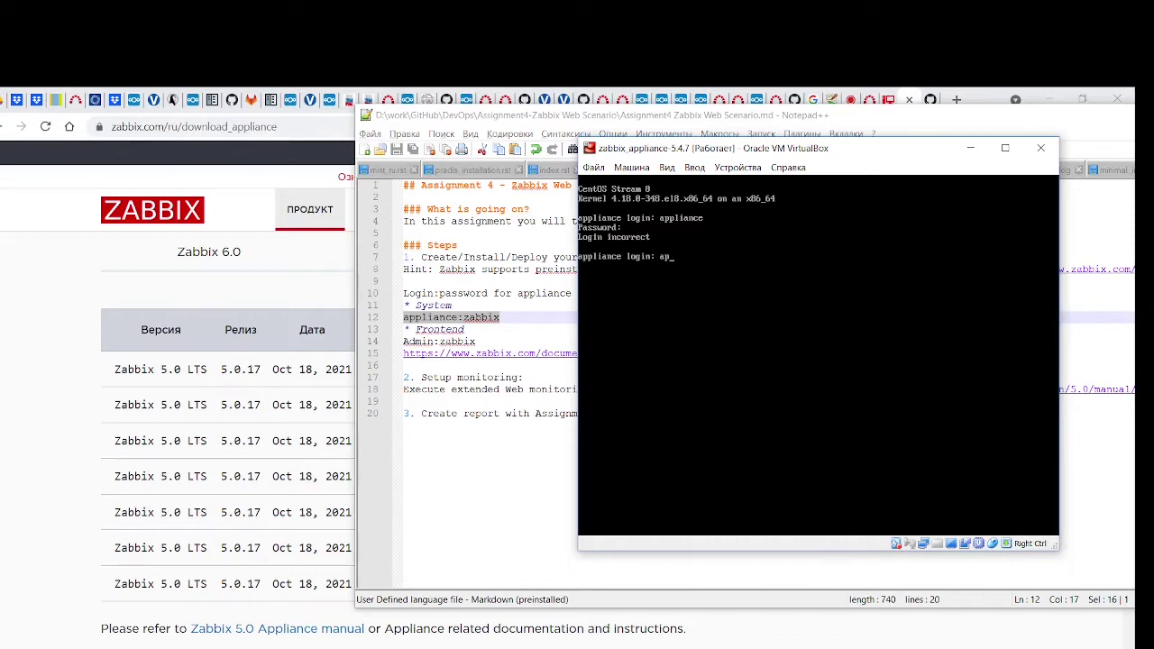
type("ance")
key("Return")
type("ap")
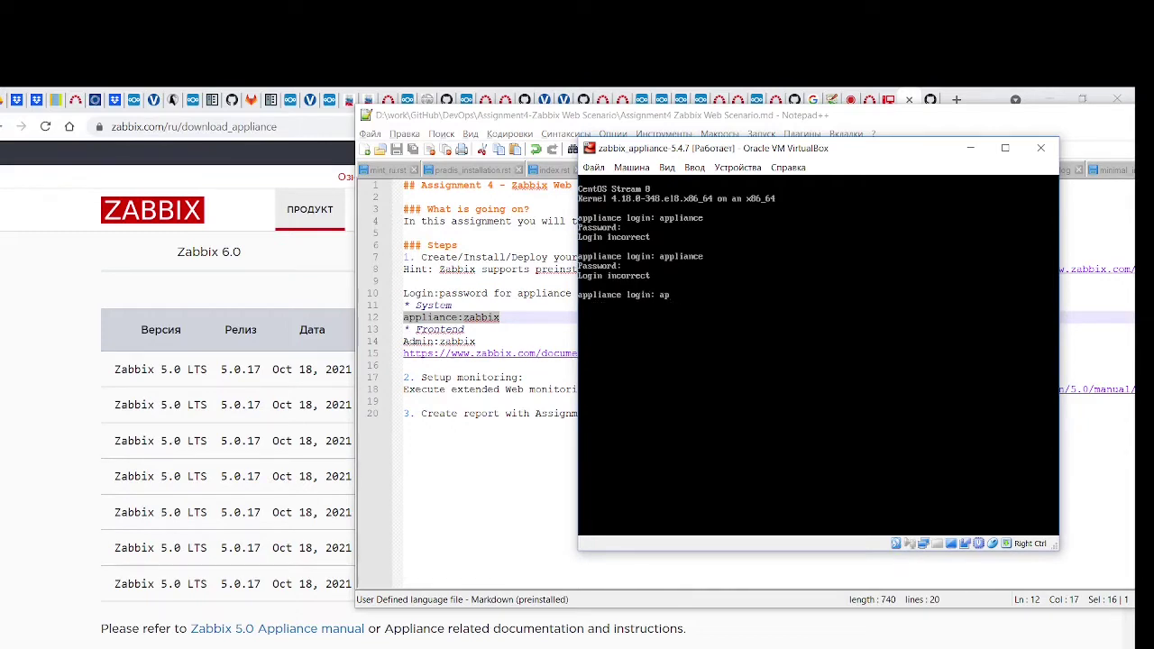
type("pliance")
key("Return")
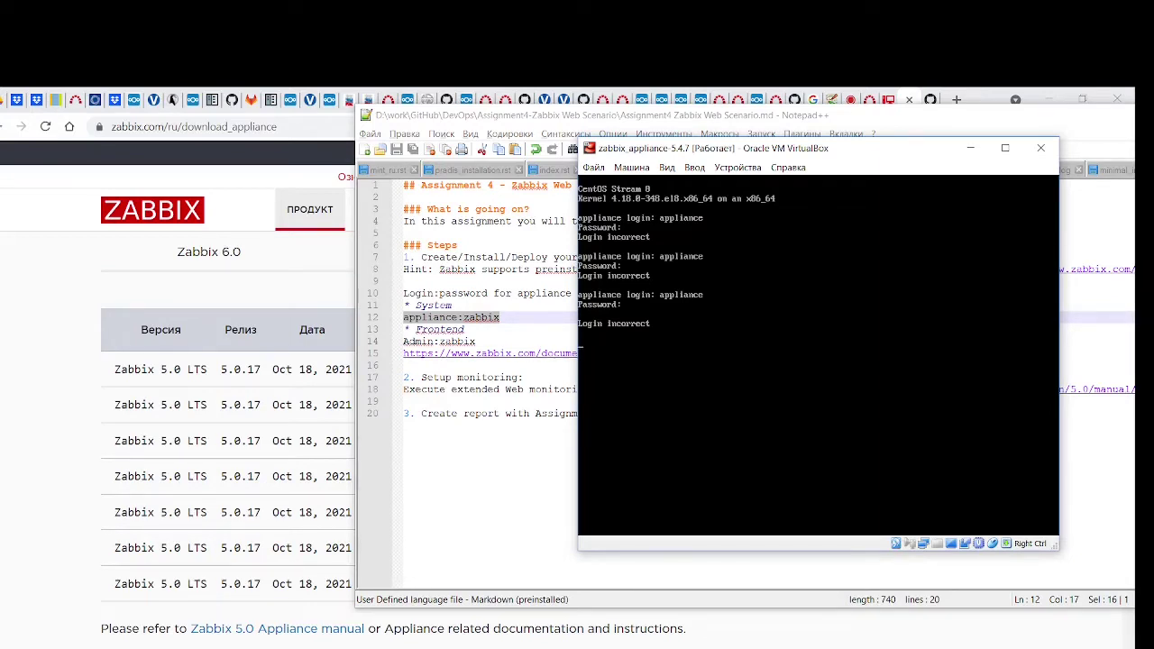
type("a")
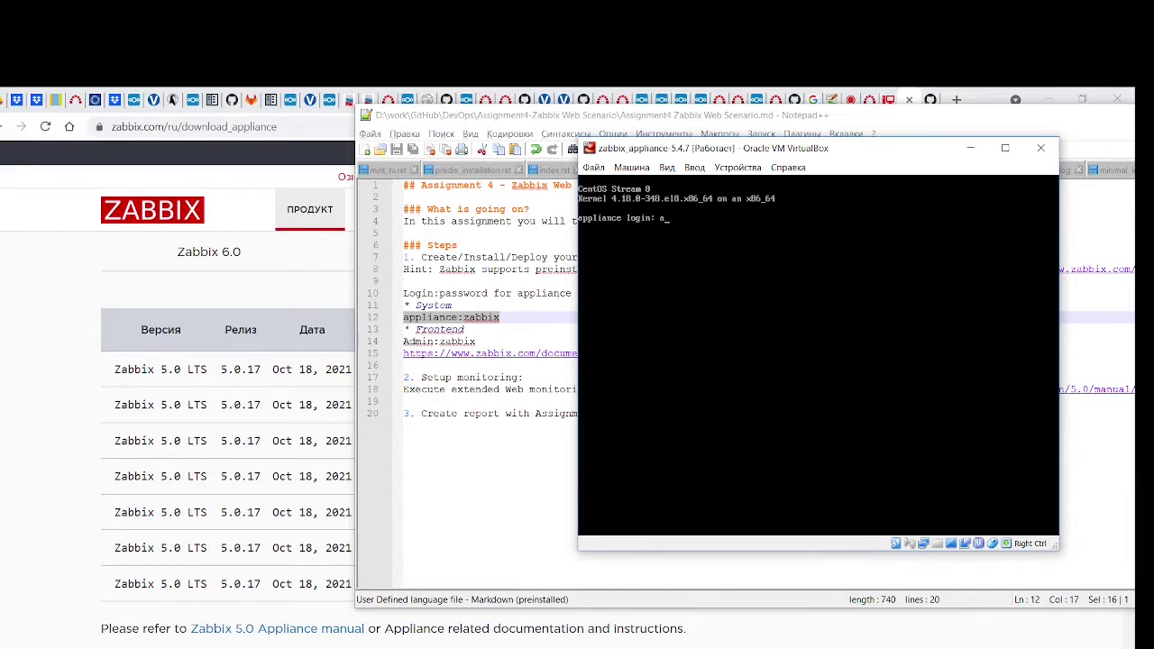
type("ppliance")
key("Return")
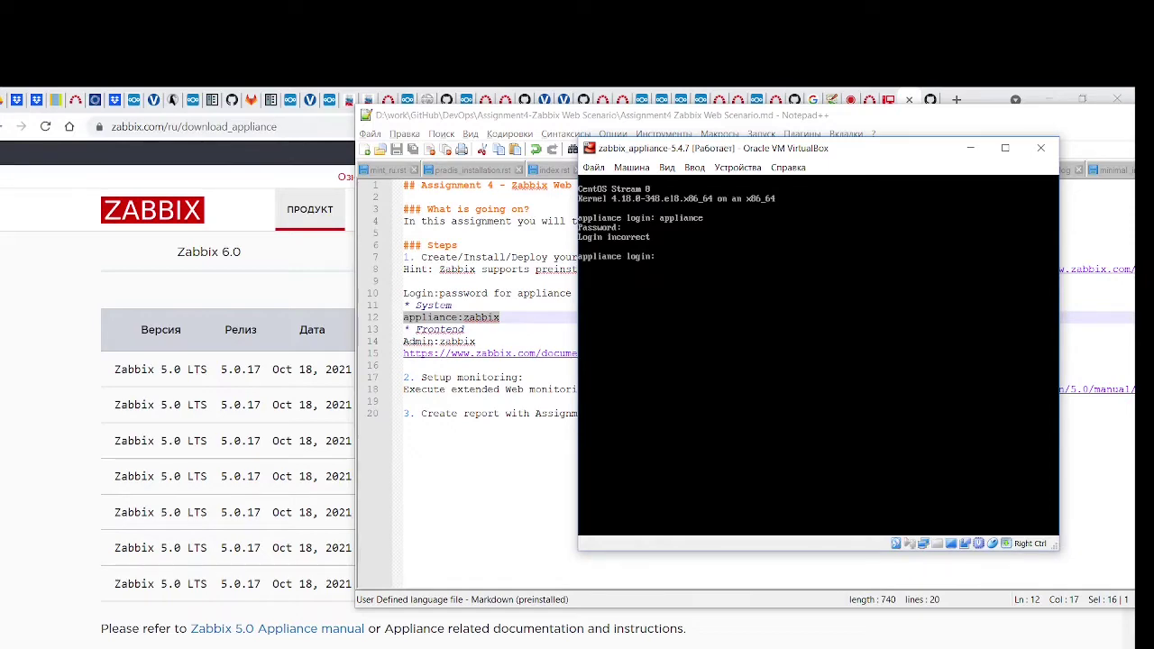
Open the Zabbix 5.4 Appliance manual in a new tab from the 5.4 downloads
left_click(122, 375)
scroll(126, 379, "up", 3)
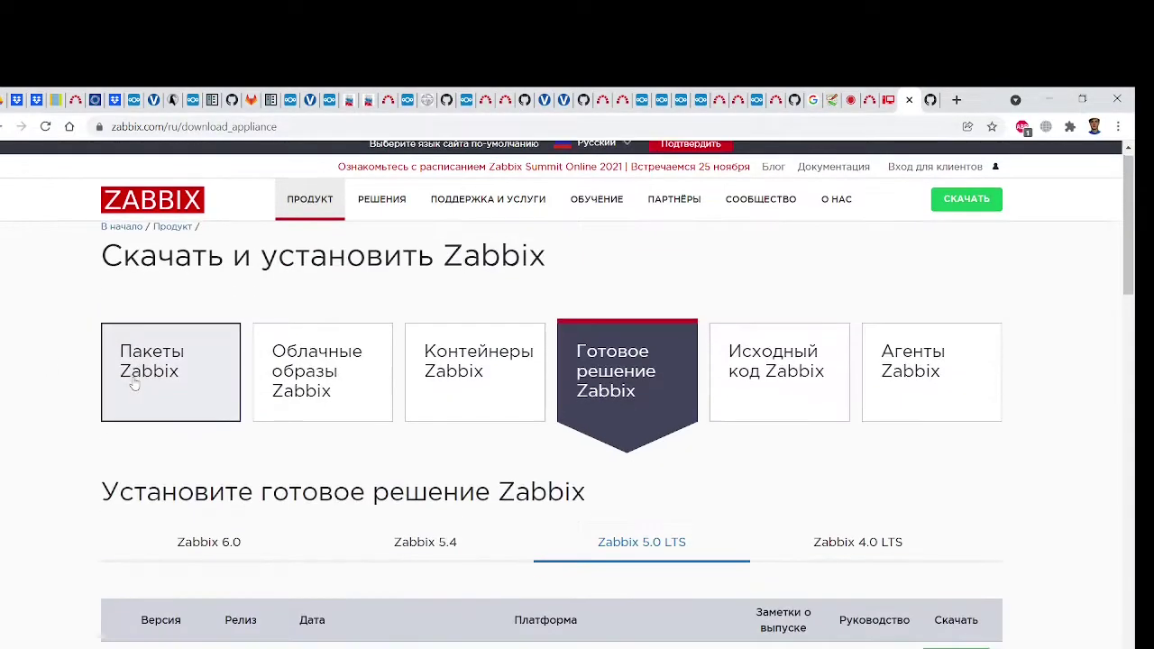
scroll(131, 382, "down", 5)
scroll(134, 382, "up", 2)
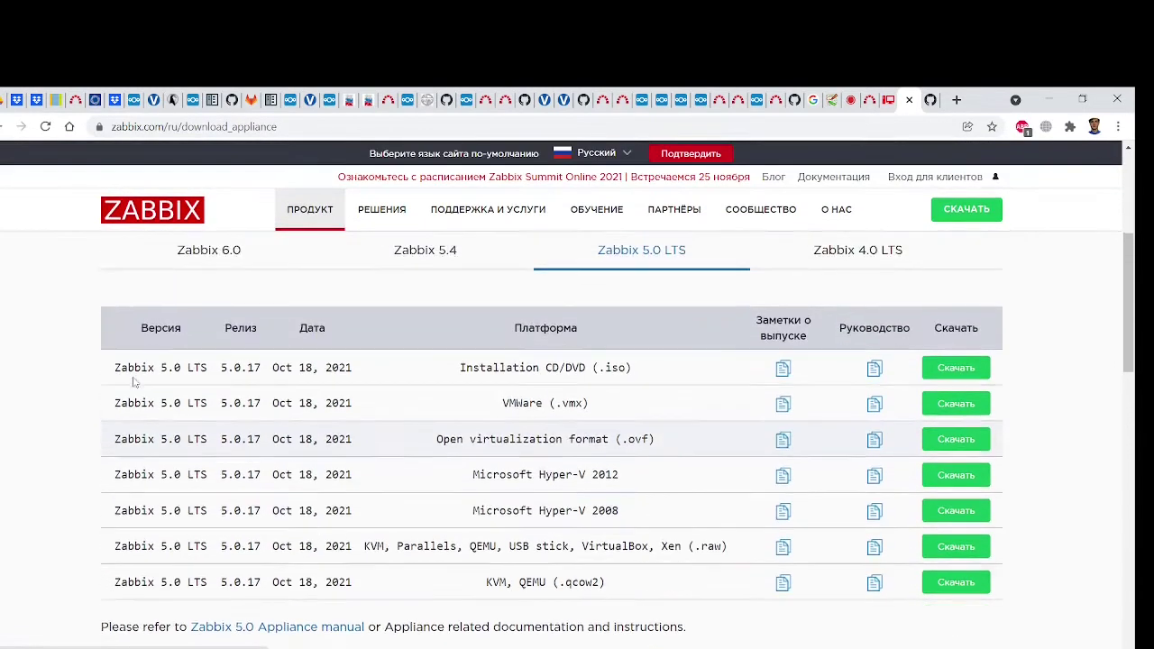
left_click(425, 258)
scroll(420, 260, "down", 3)
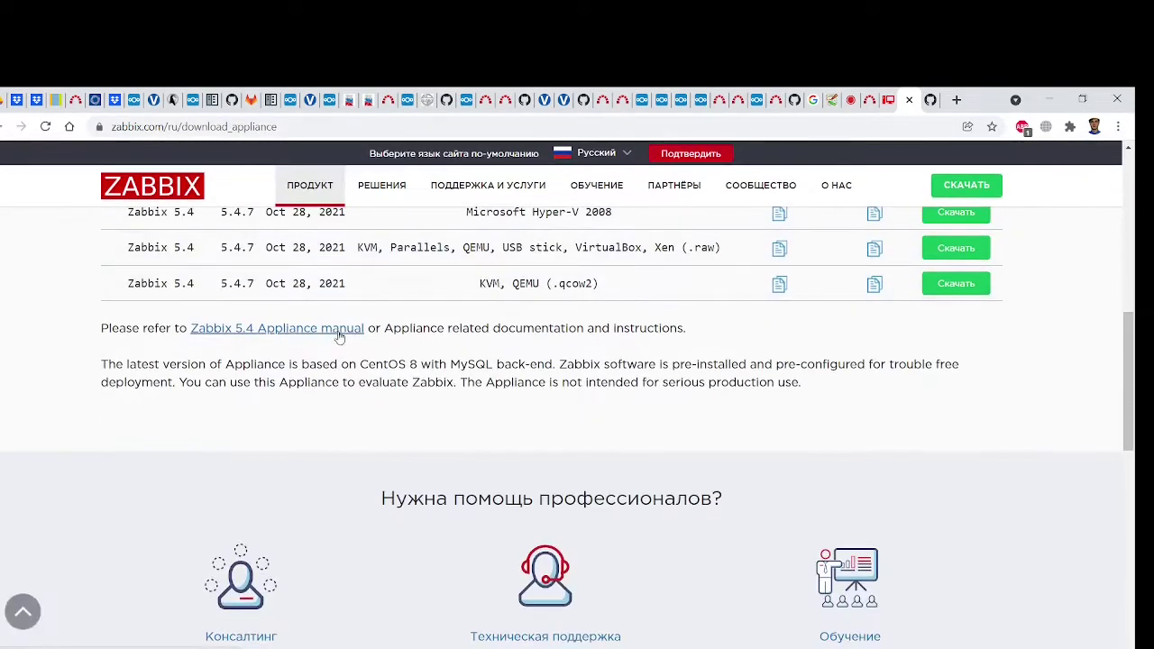
middle_click(297, 334)
left_click(911, 102)
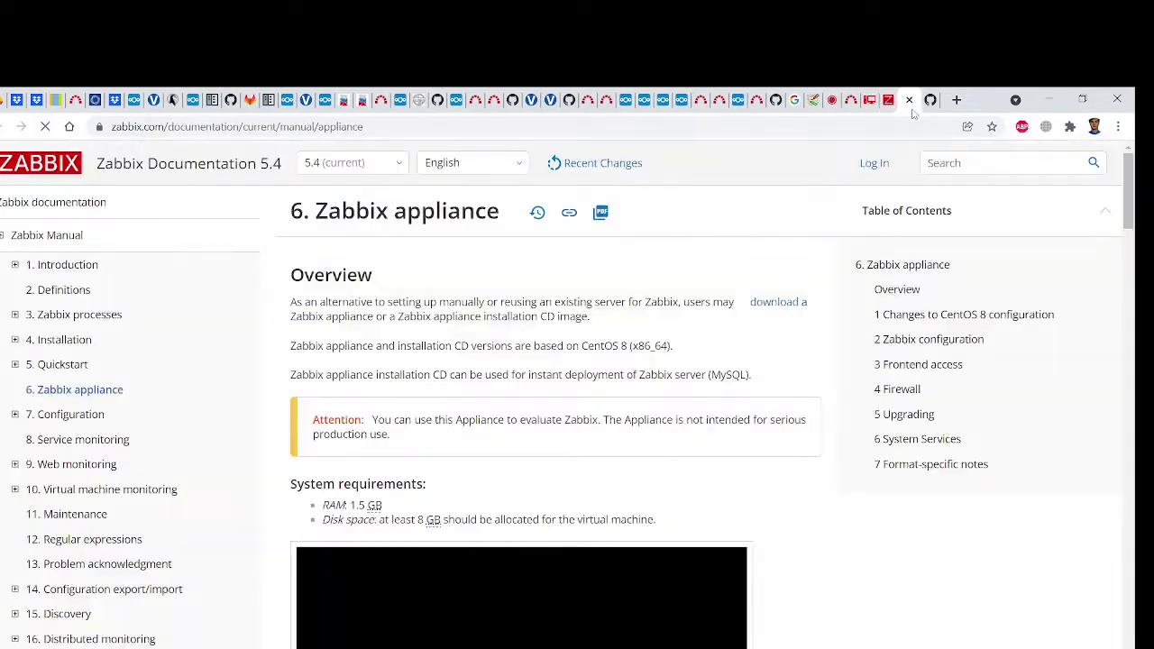
Scroll the appliance manual down to the 2.1 Credentials section
scroll(747, 418, "down", 6)
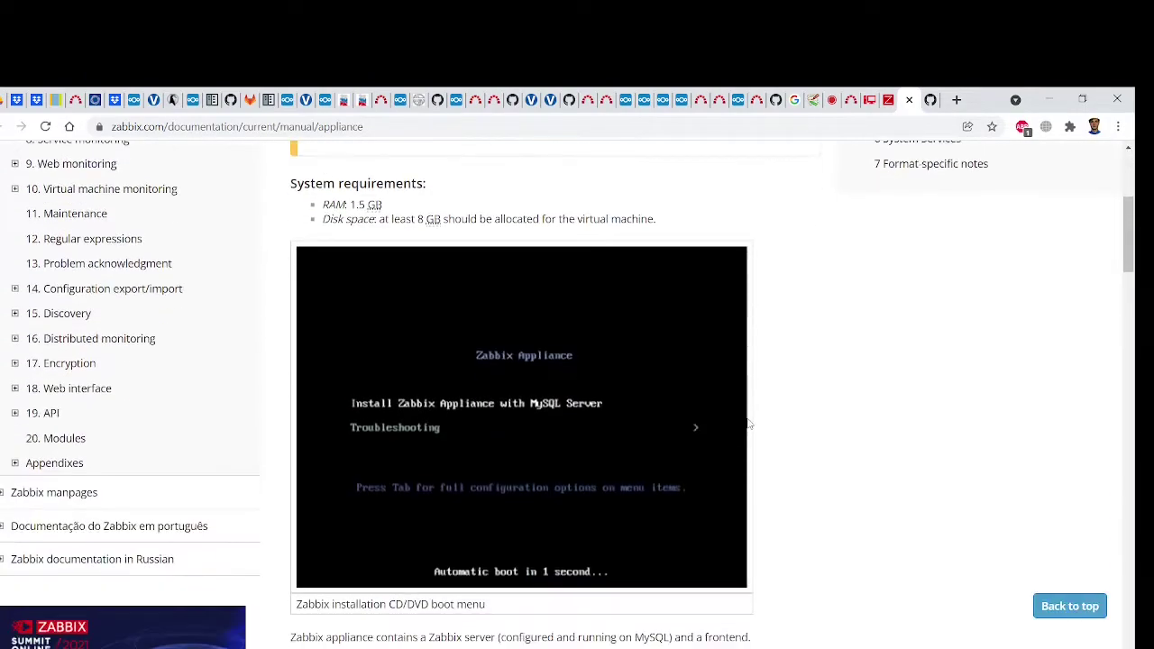
scroll(747, 424, "down", 3)
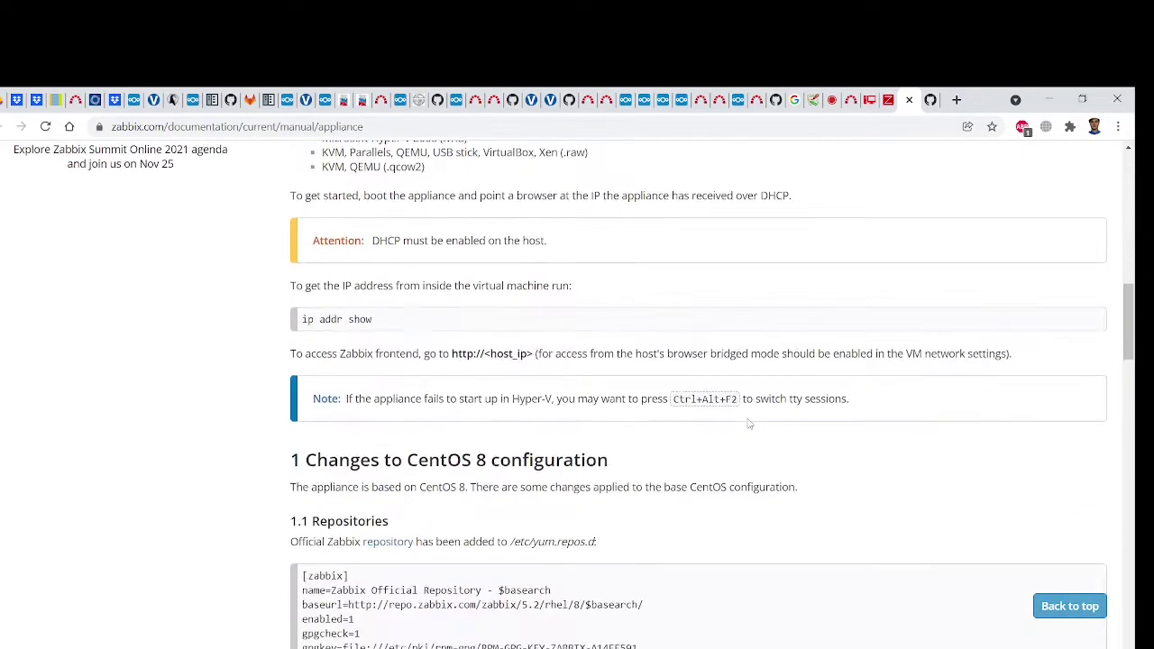
scroll(748, 424, "up", 3)
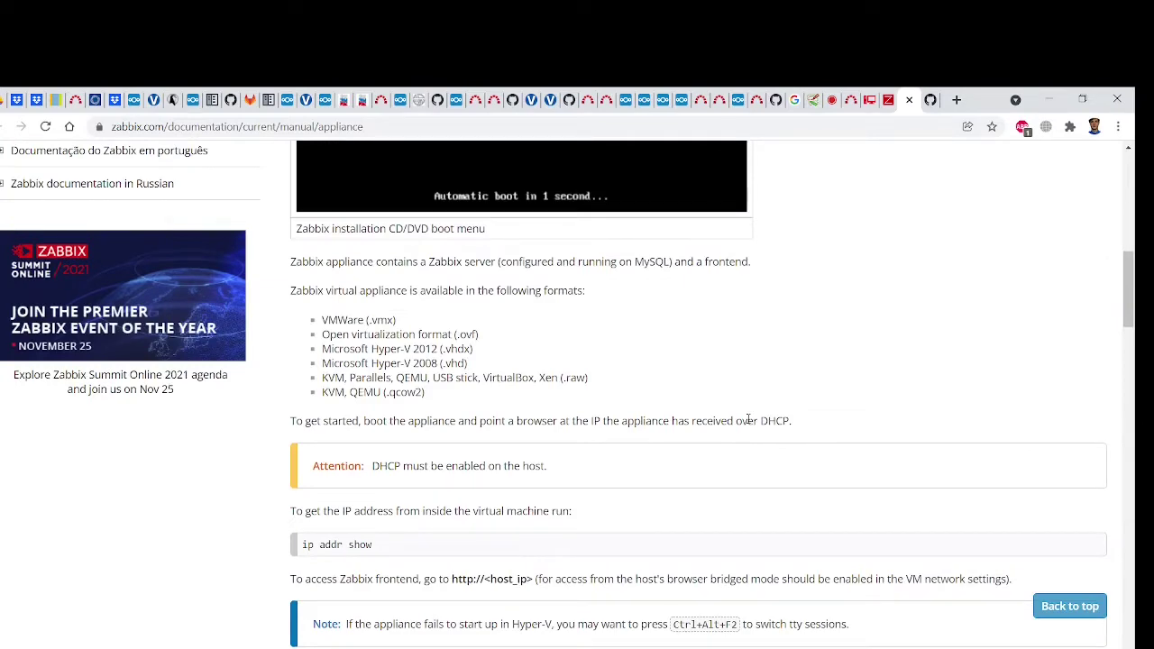
scroll(748, 419, "down", 3)
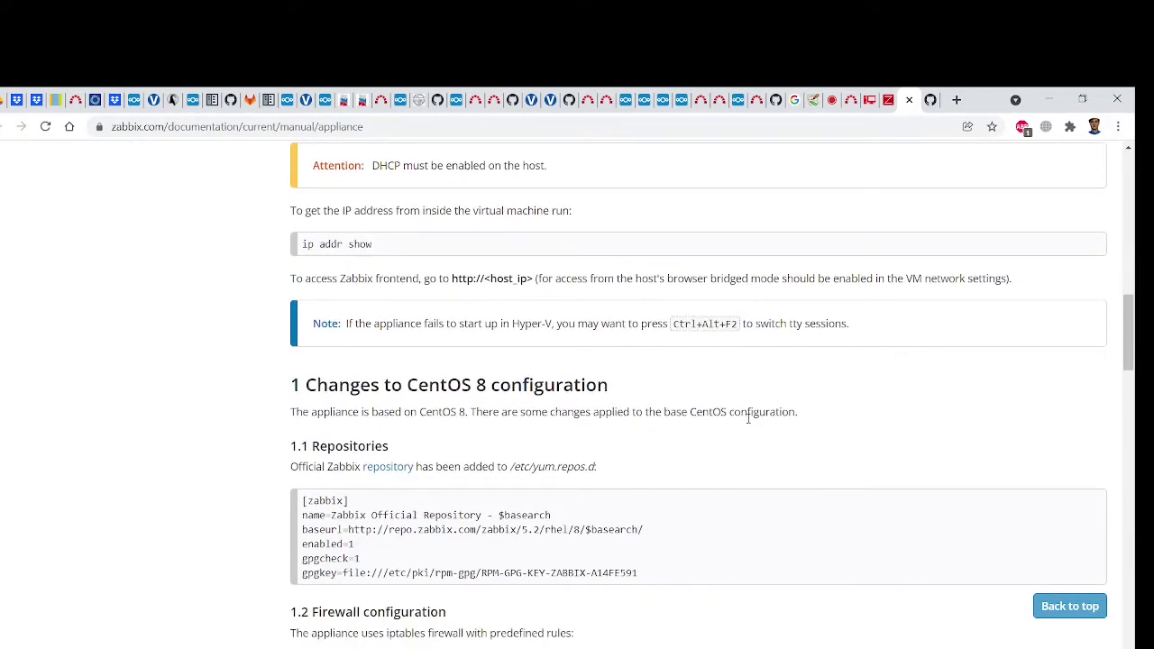
scroll(747, 418, "down", 3)
scroll(749, 422, "down", 2)
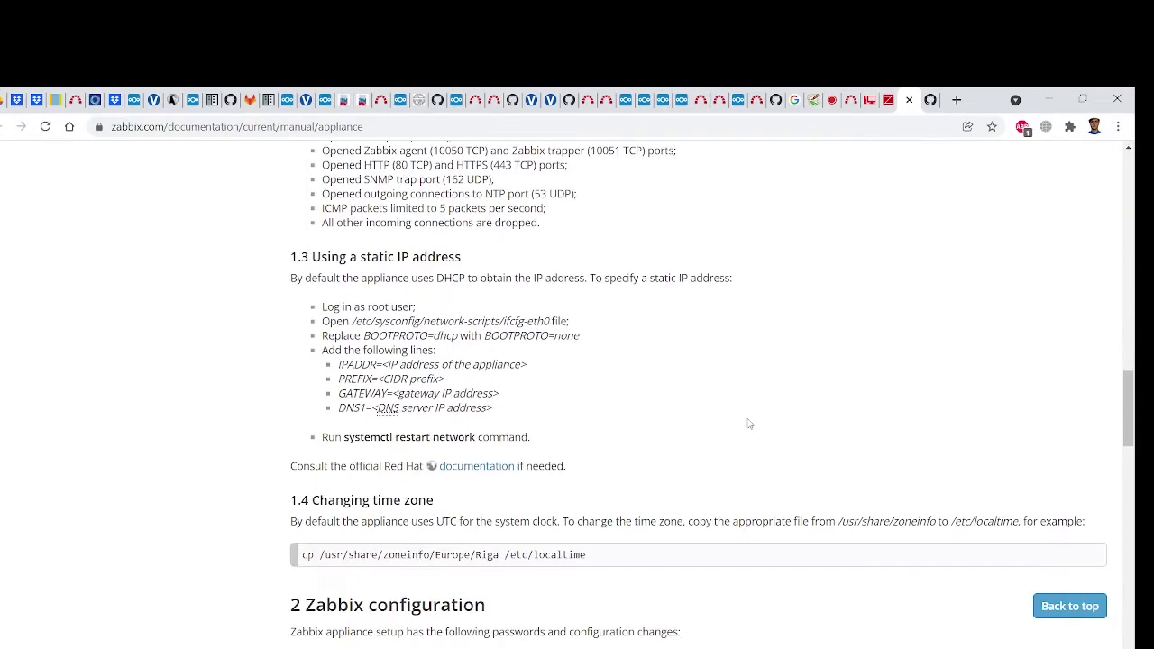
scroll(748, 424, "down", 3)
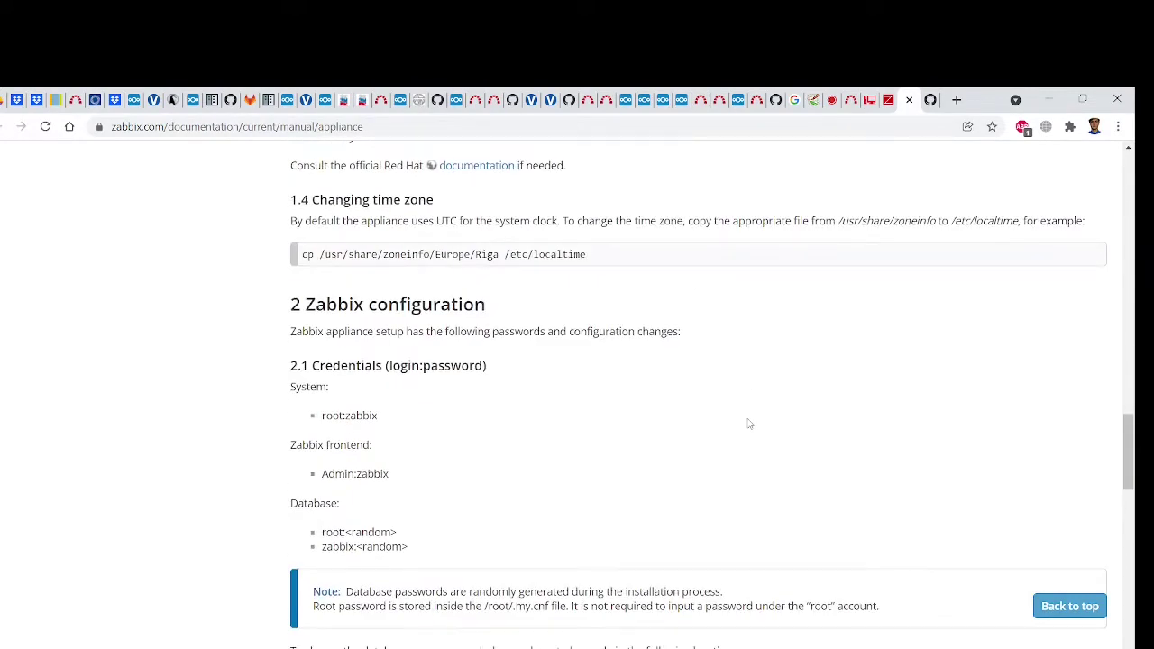
scroll(749, 424, "down", 1)
scroll(749, 424, "down", 1)
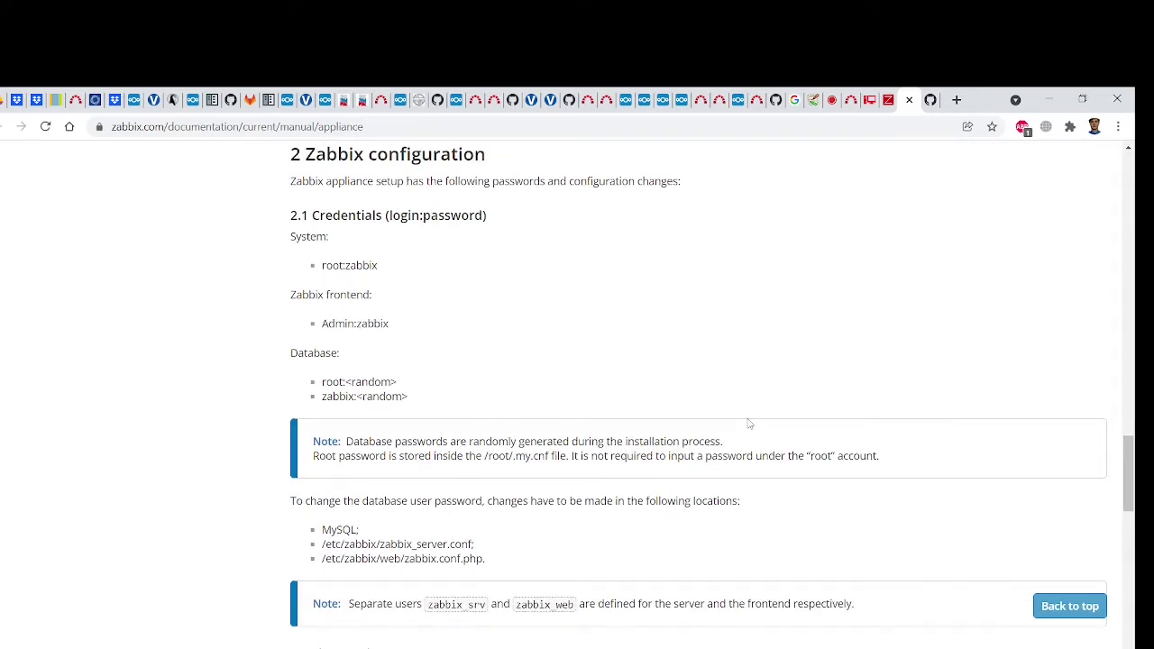
key("alt+Tab")
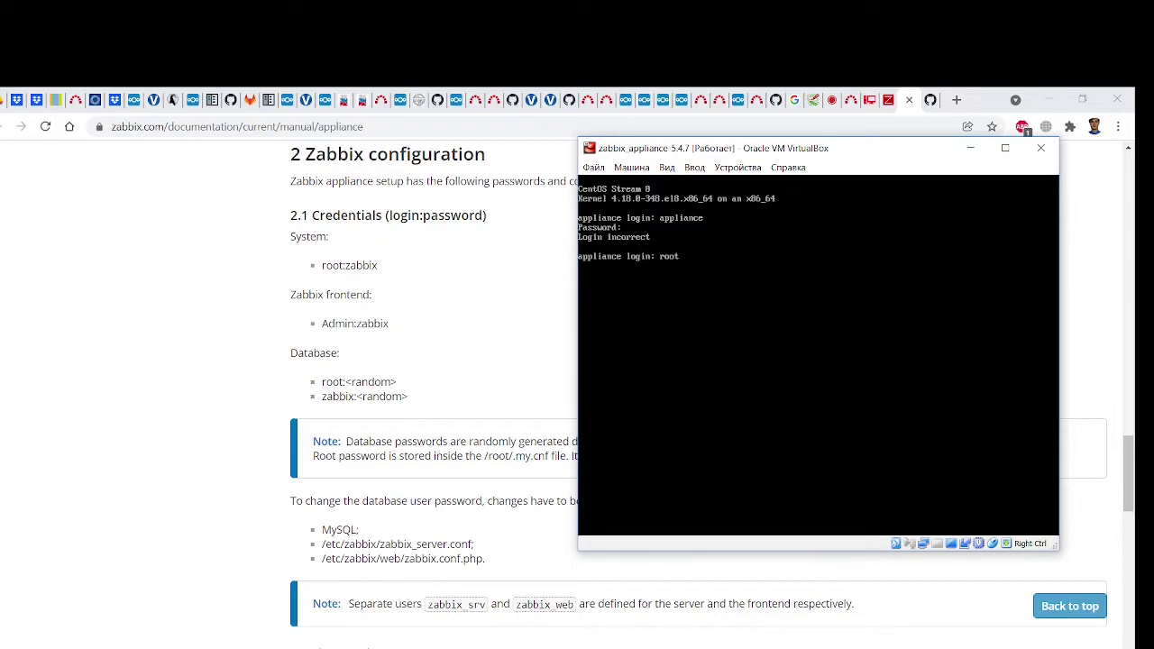
Enter 'root' at the appliance login prompt to reach the root shell
type("root")
key("Return")
key("Return")
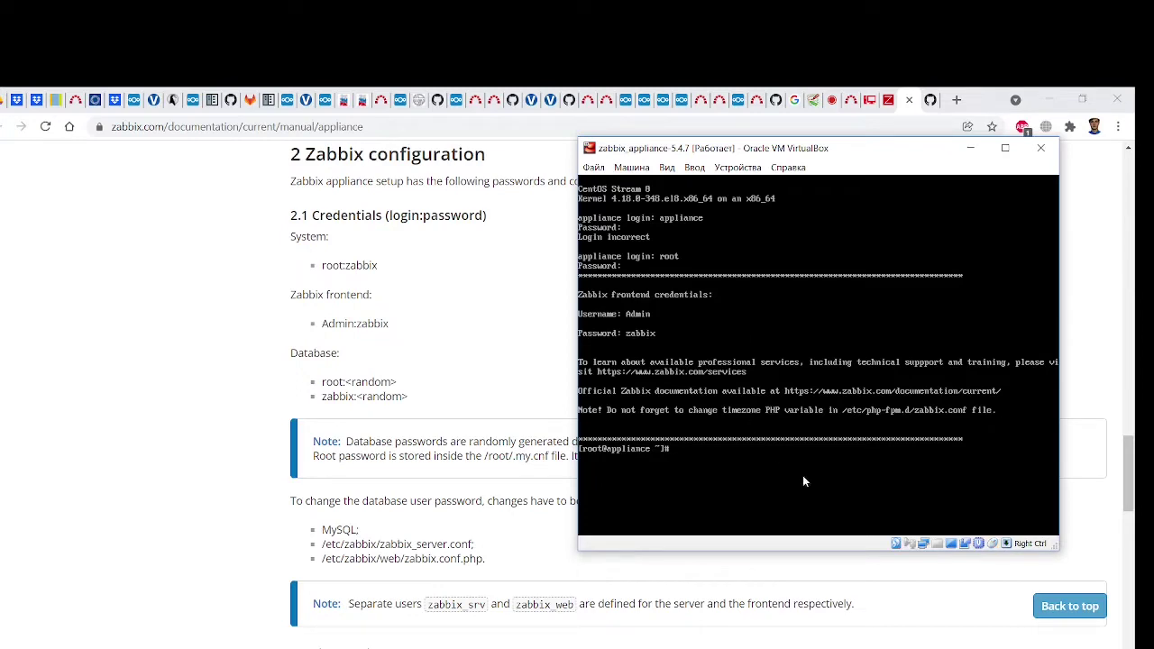
key("alt+Tab")
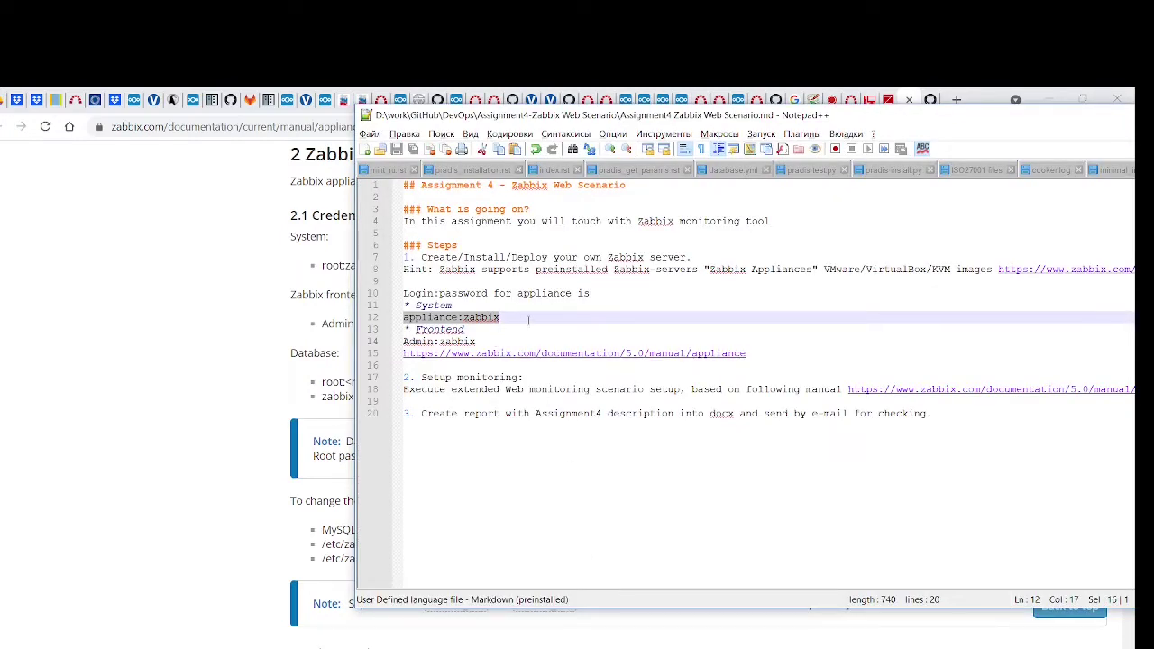
Add a '(for 5.4 root: …)' line with the root password under the appliance credentials
left_click(528, 320)
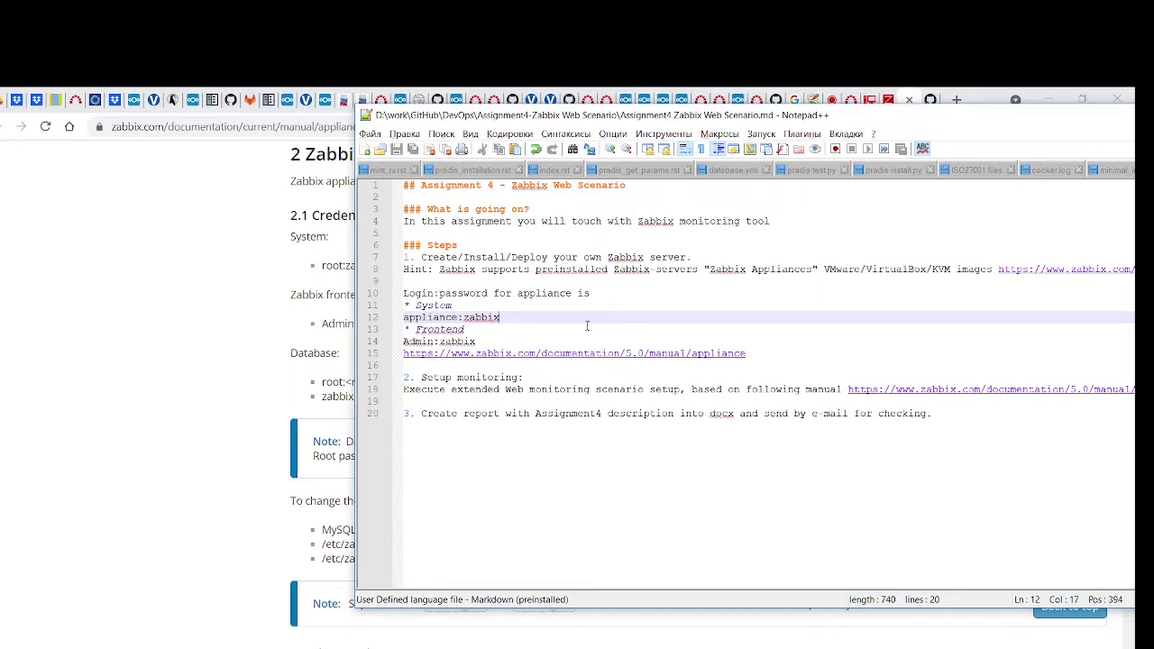
key("Return")
type("()")
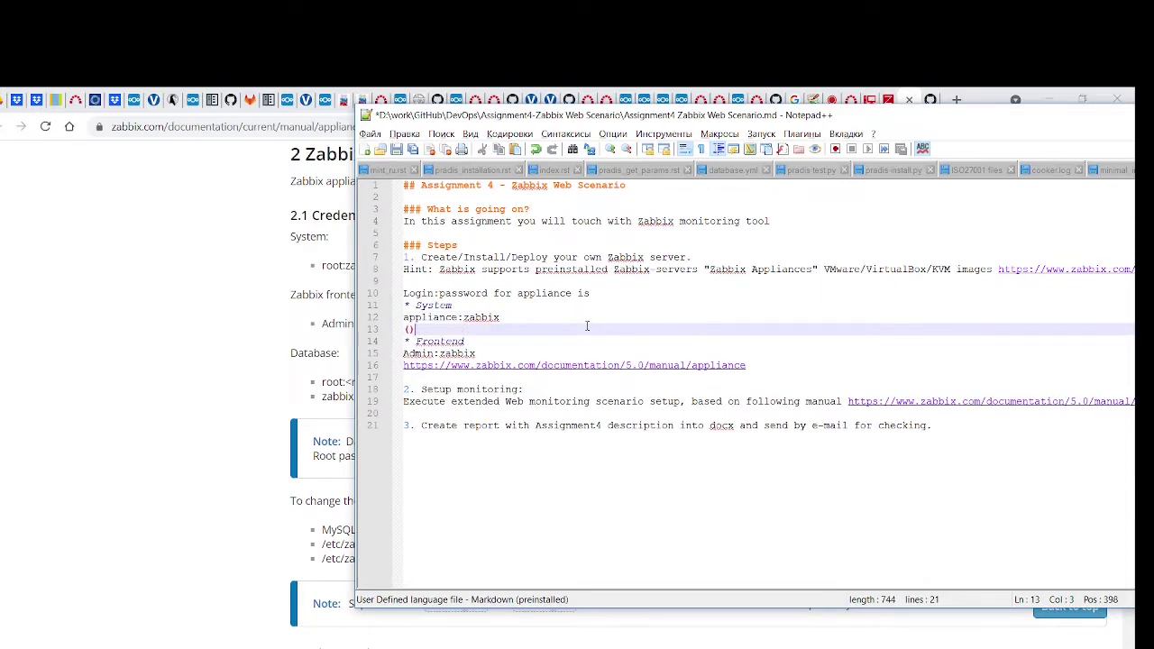
key("Left")
type("for 5.4 root:")
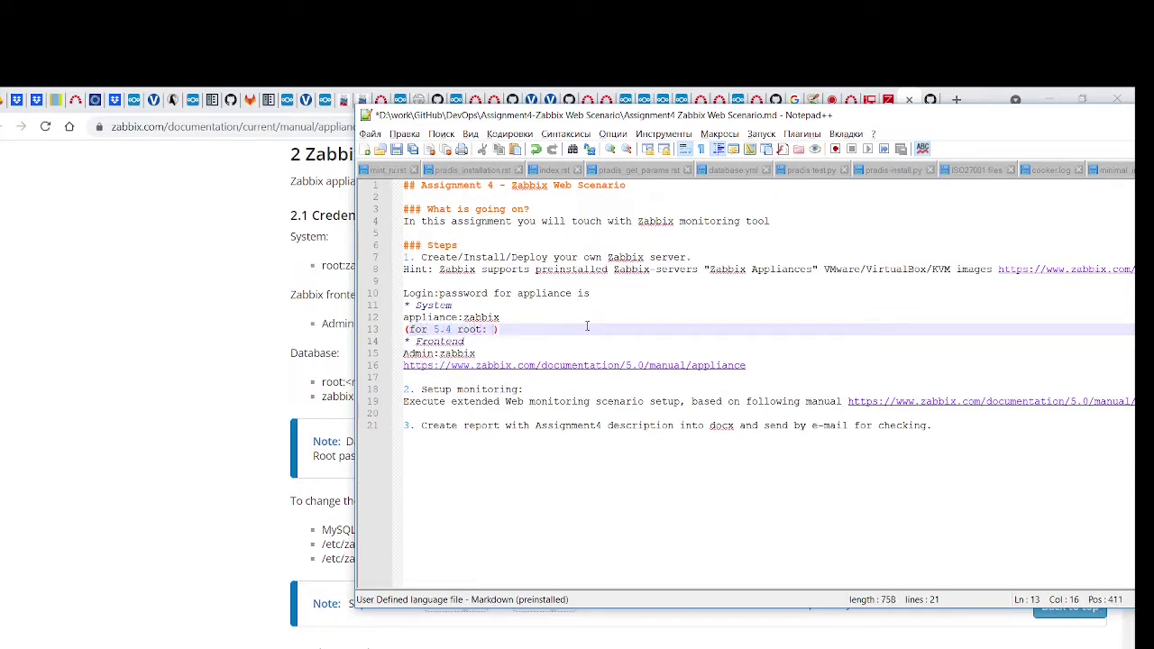
key("BackSpace")
type("zabbix")
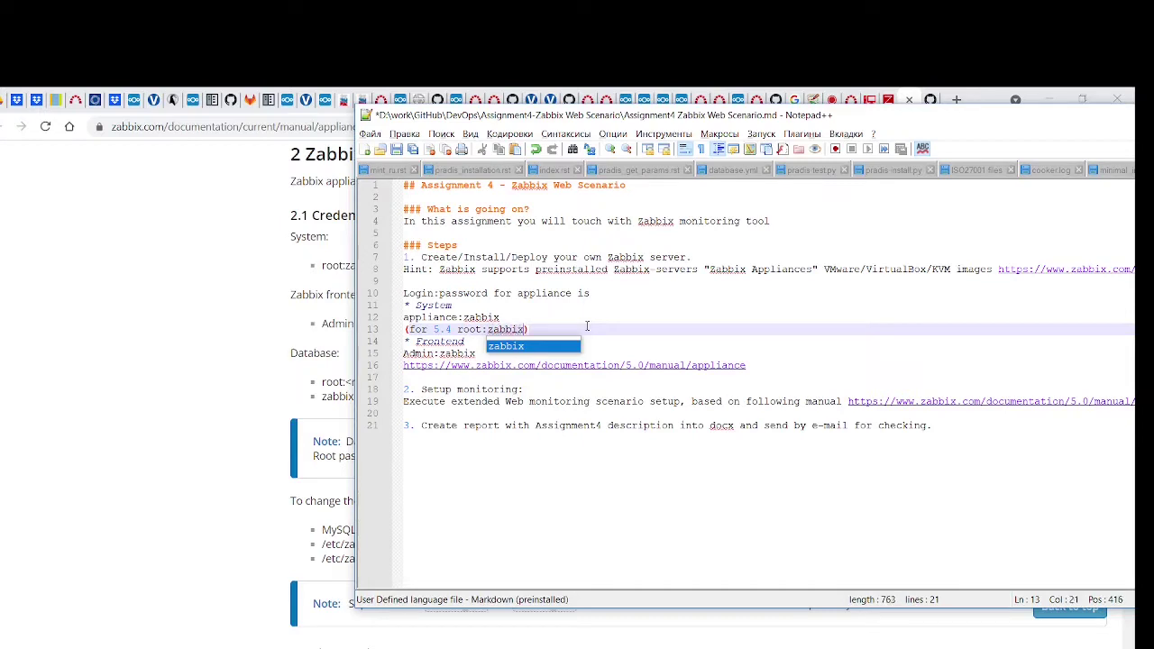
left_click(120, 424)
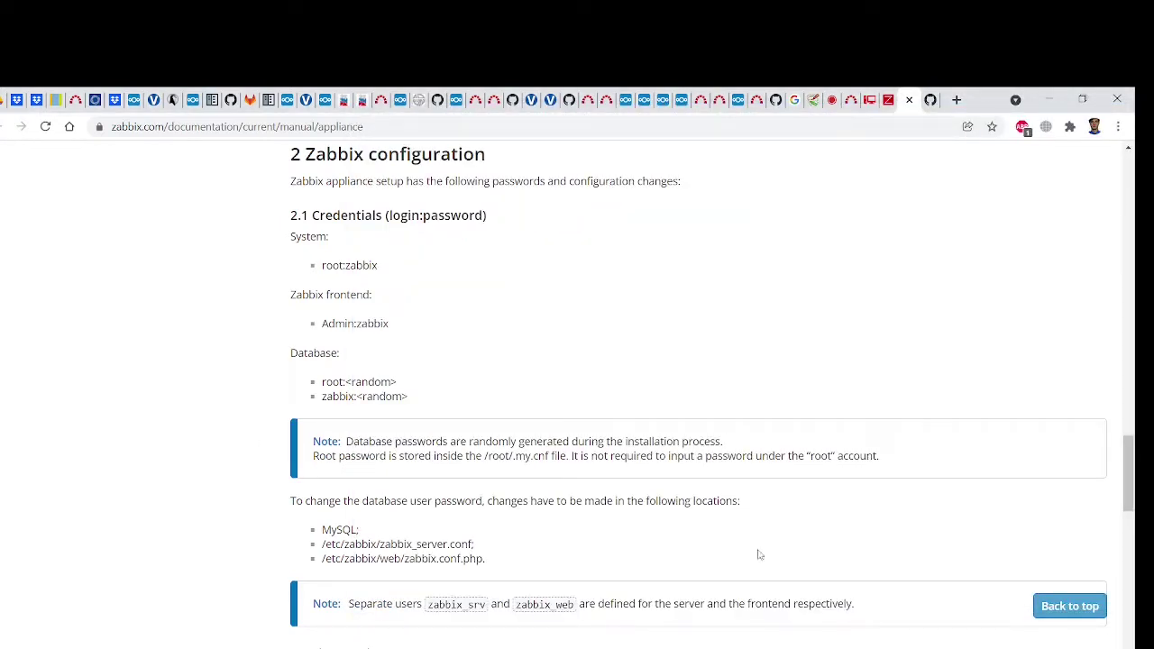
Run 'ip addr show' in the console, revealing eth0 at 192.168.88.225, then return to the docs
left_click(828, 633)
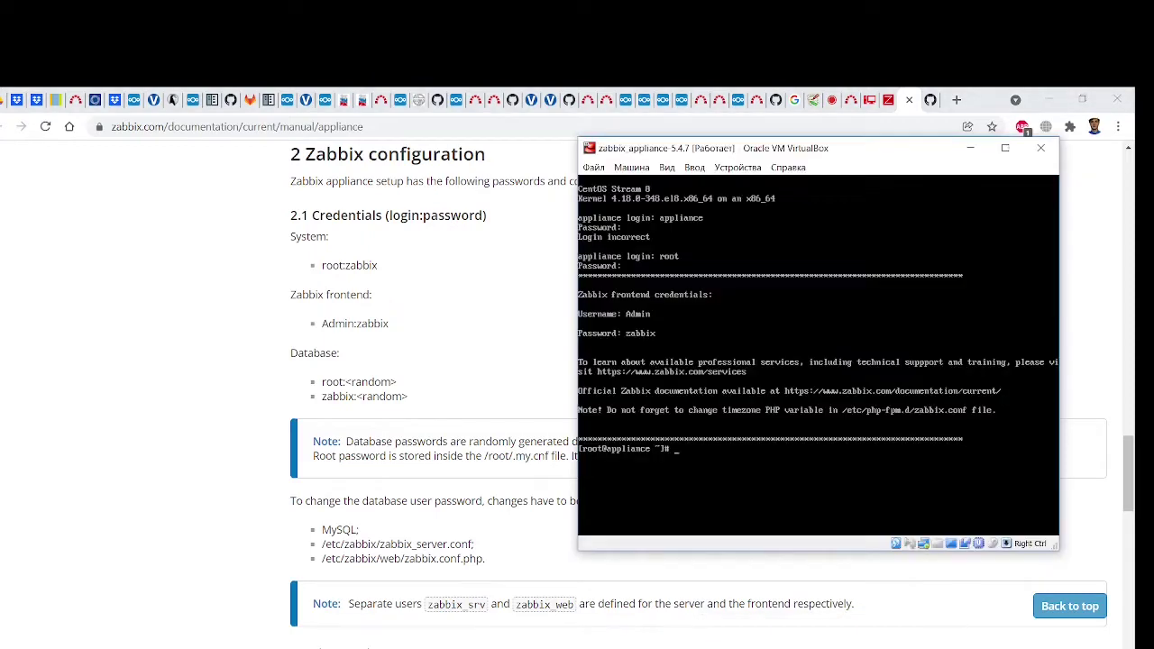
left_click(701, 328)
scroll(441, 413, "up", 5)
scroll(441, 413, "up", 6)
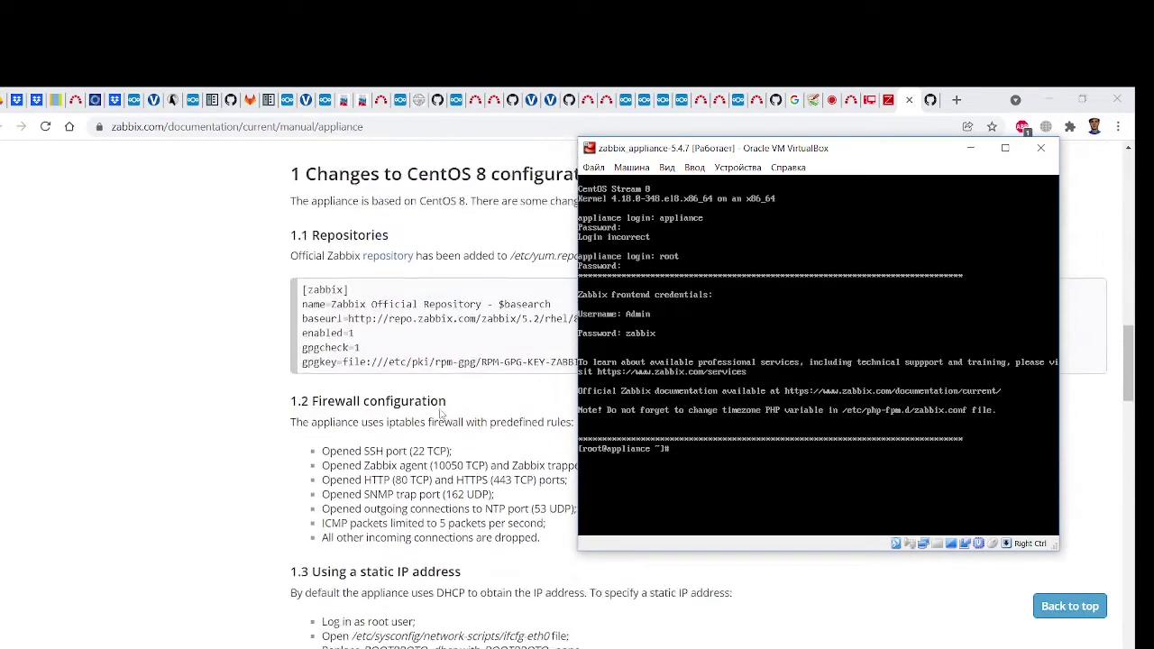
scroll(441, 413, "up", 1)
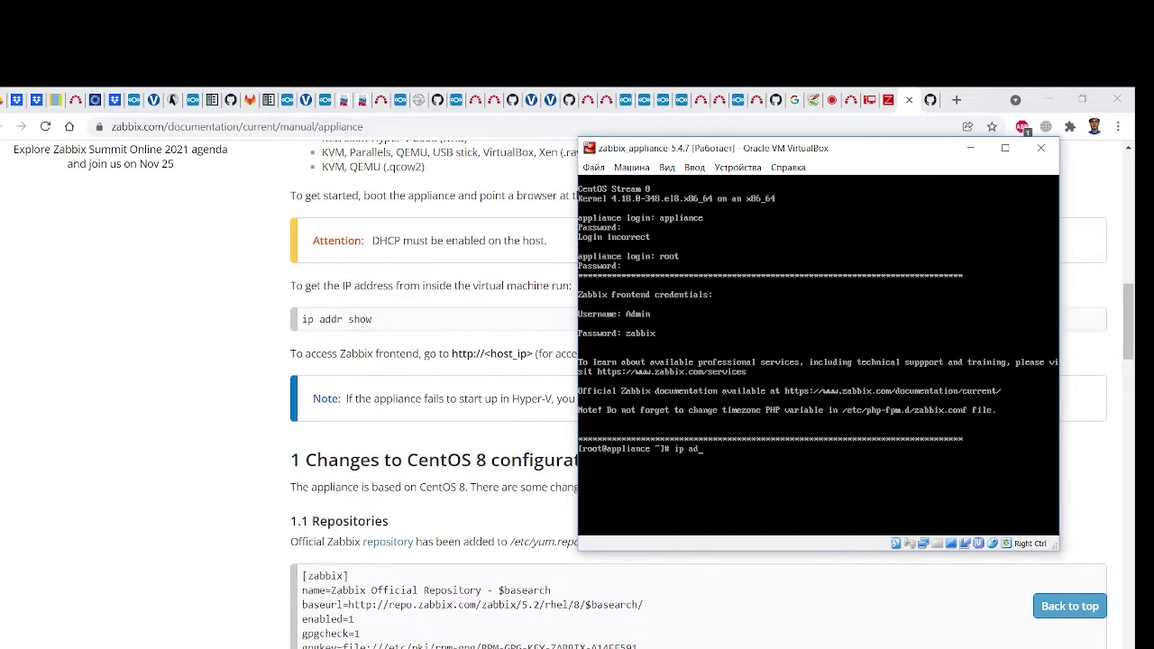
type("show")
key("Return")
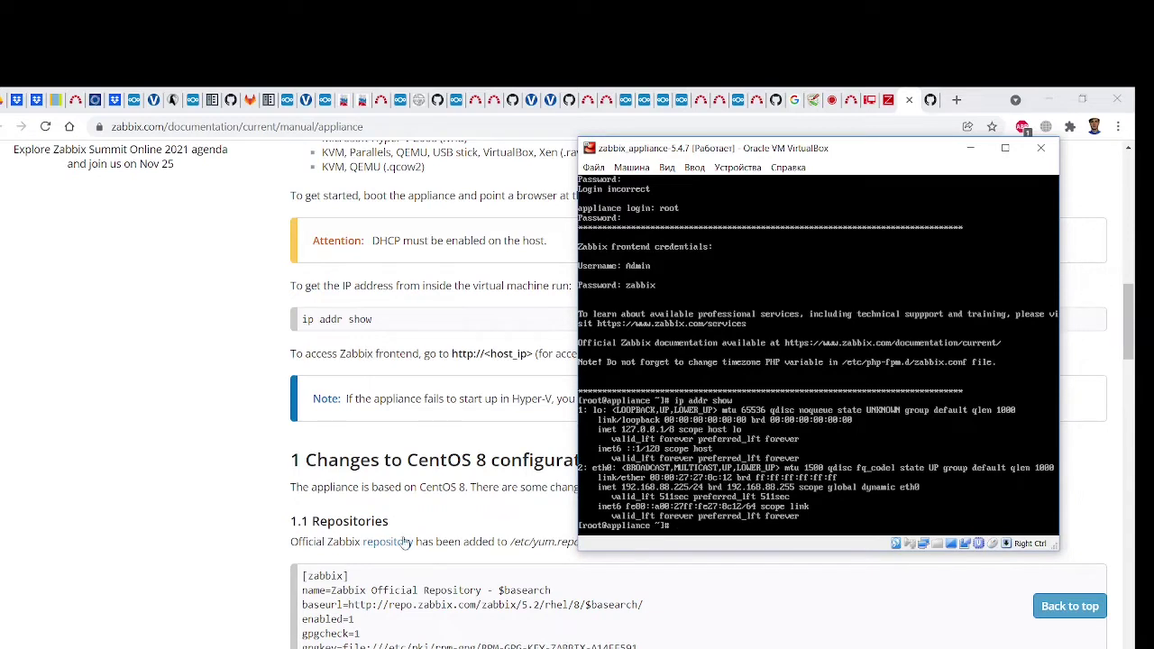
left_click(385, 323)
left_click_drag(385, 323, 302, 322)
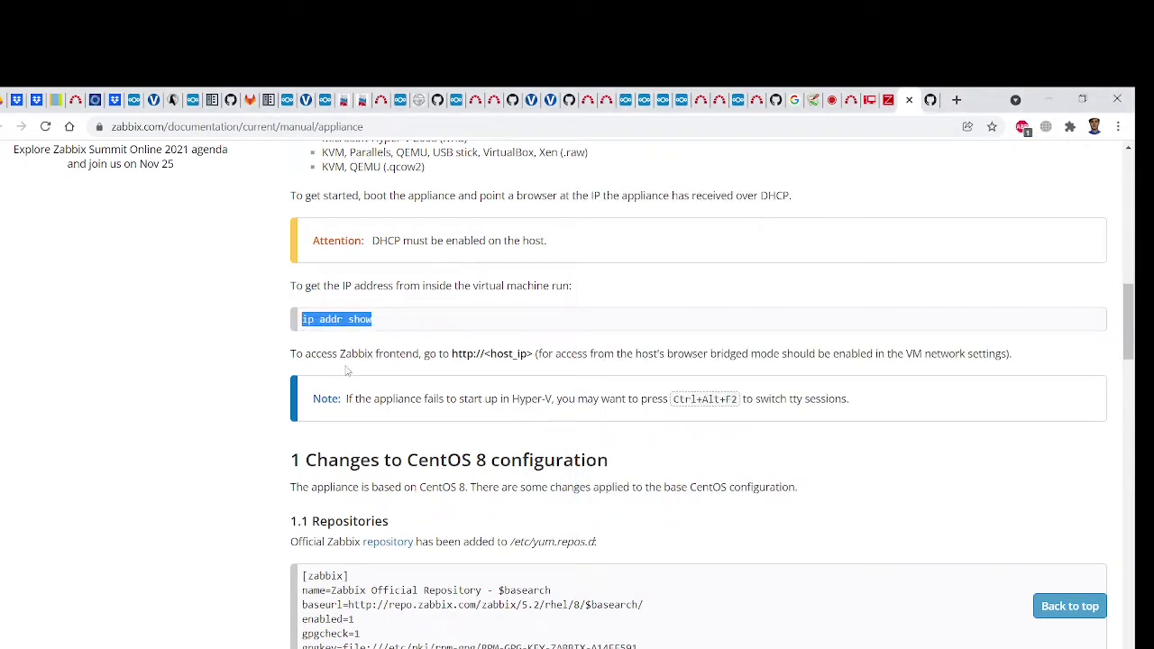
Open 192.168.88.225 in a new browser tab
left_click(957, 99)
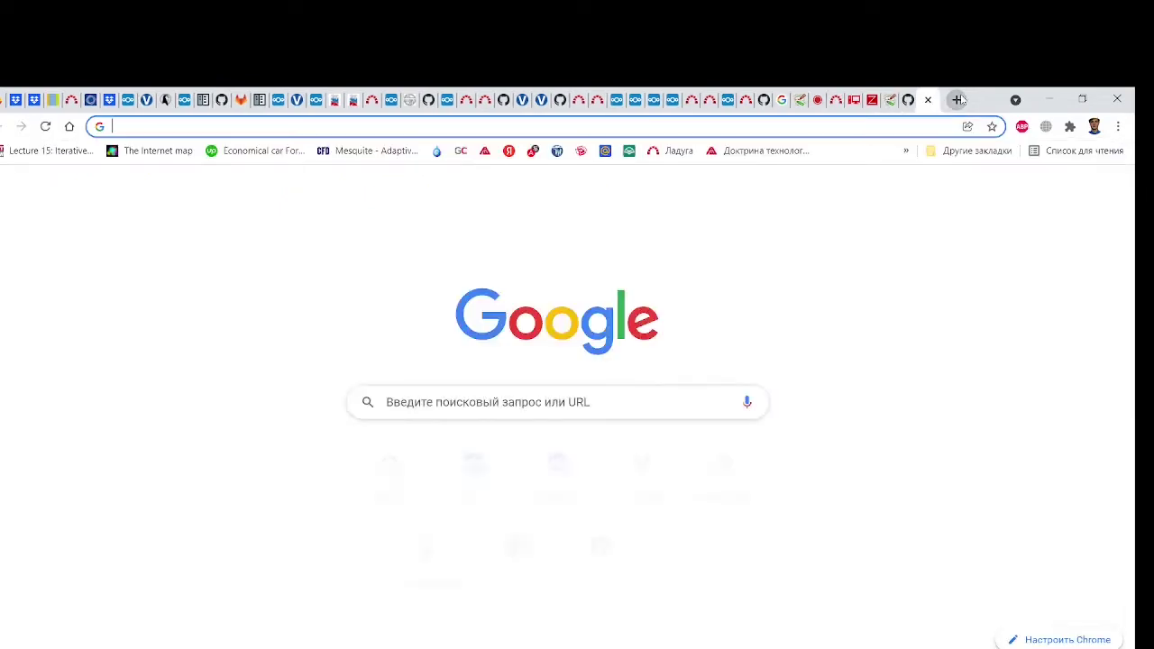
type("192.168")
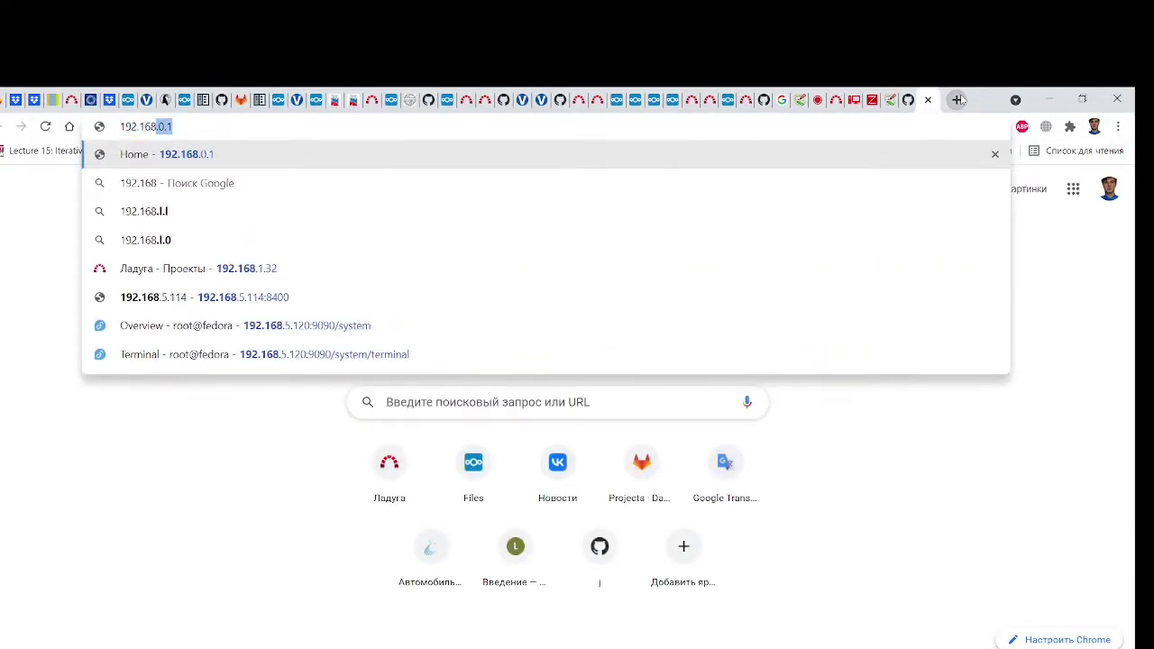
type(".88.225")
key("Return")
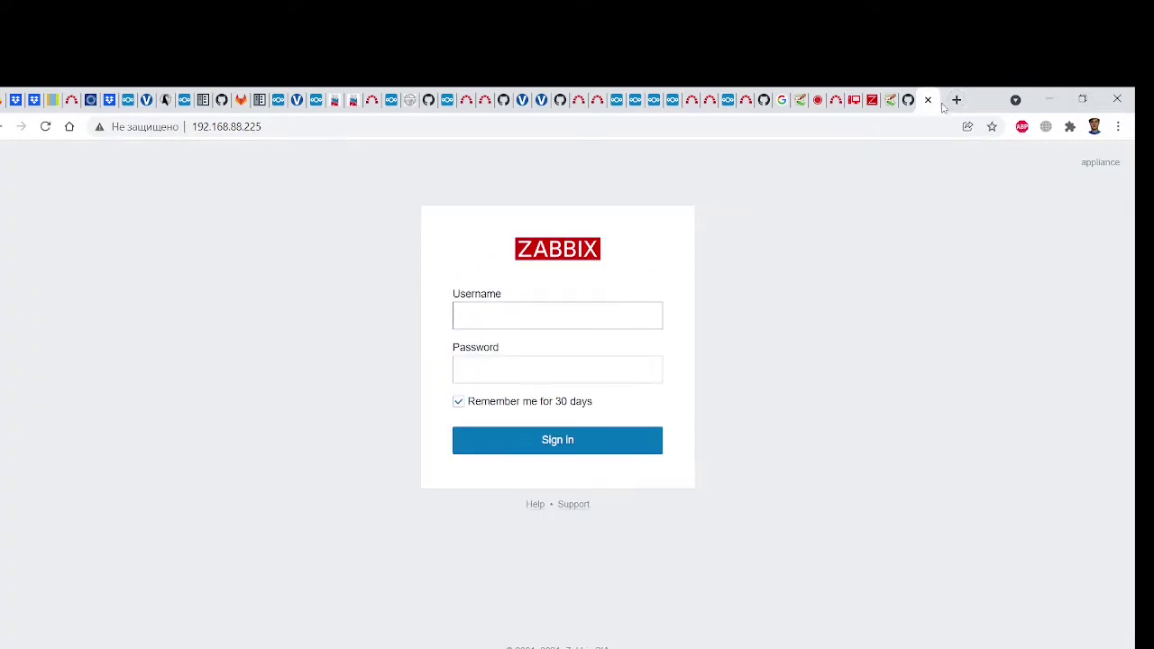
Close the appliance download tab and review the Zabbix appliance documentation
left_click(906, 109)
left_click(910, 111)
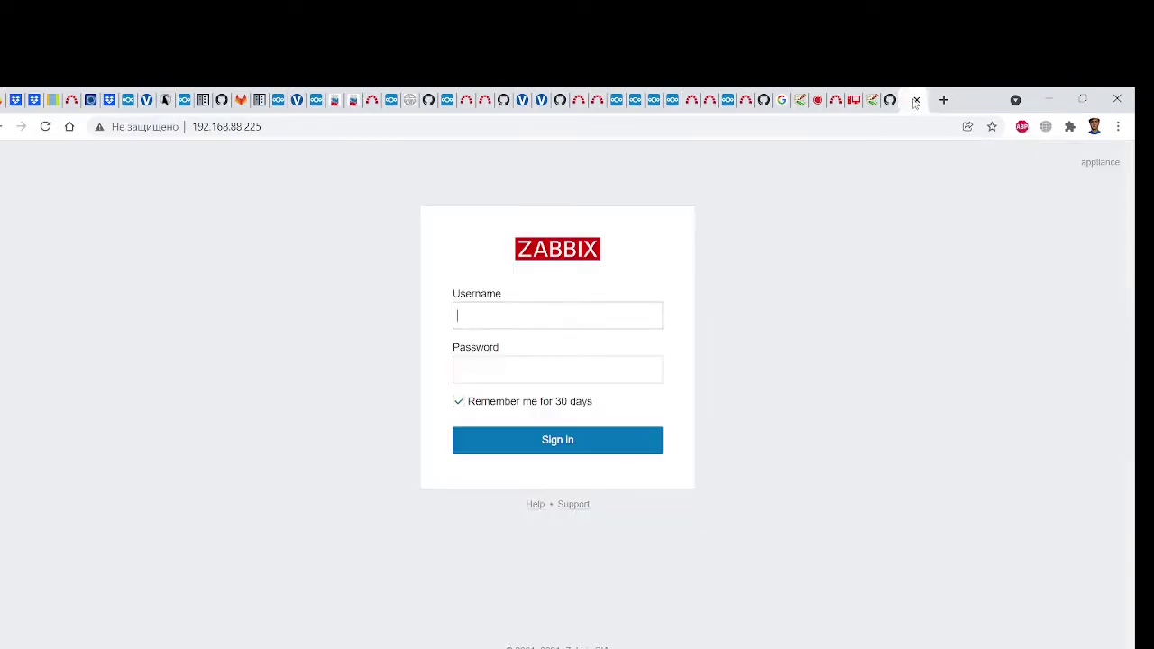
left_click(914, 100)
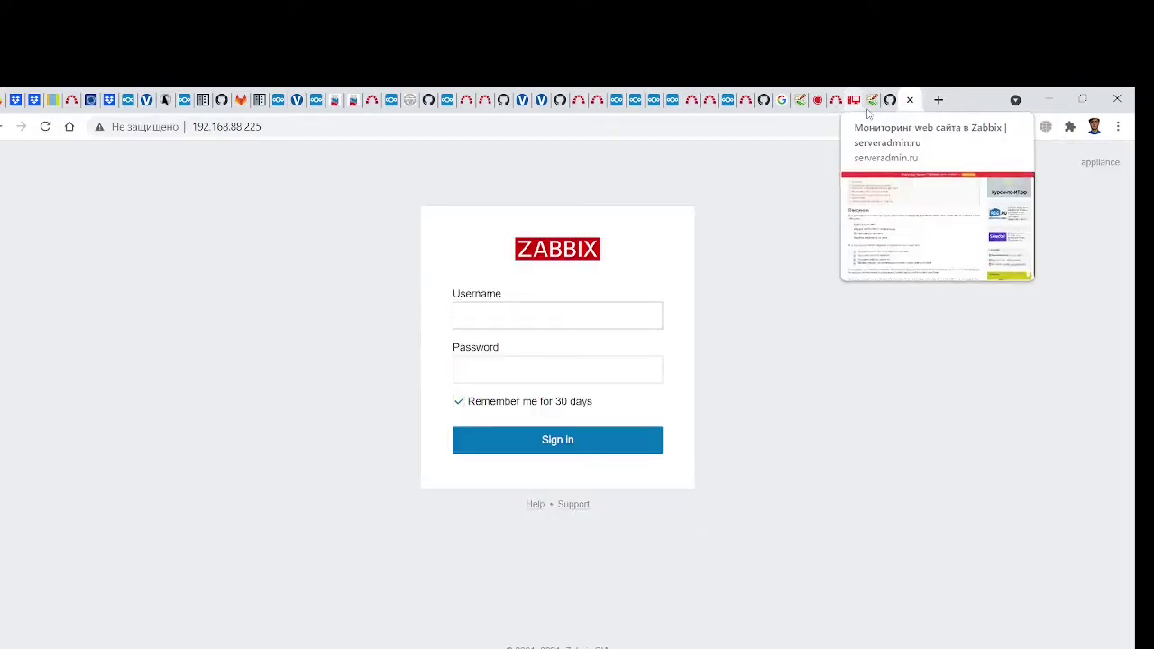
left_click(875, 114)
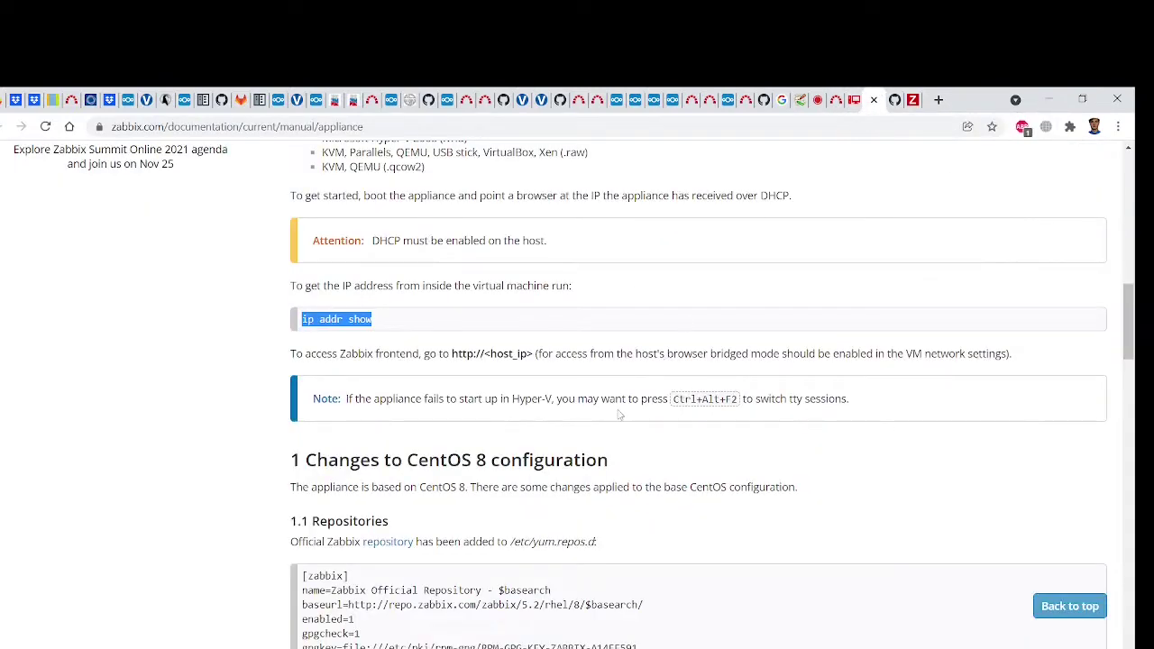
scroll(621, 415, "down", 9)
scroll(619, 415, "down", 3)
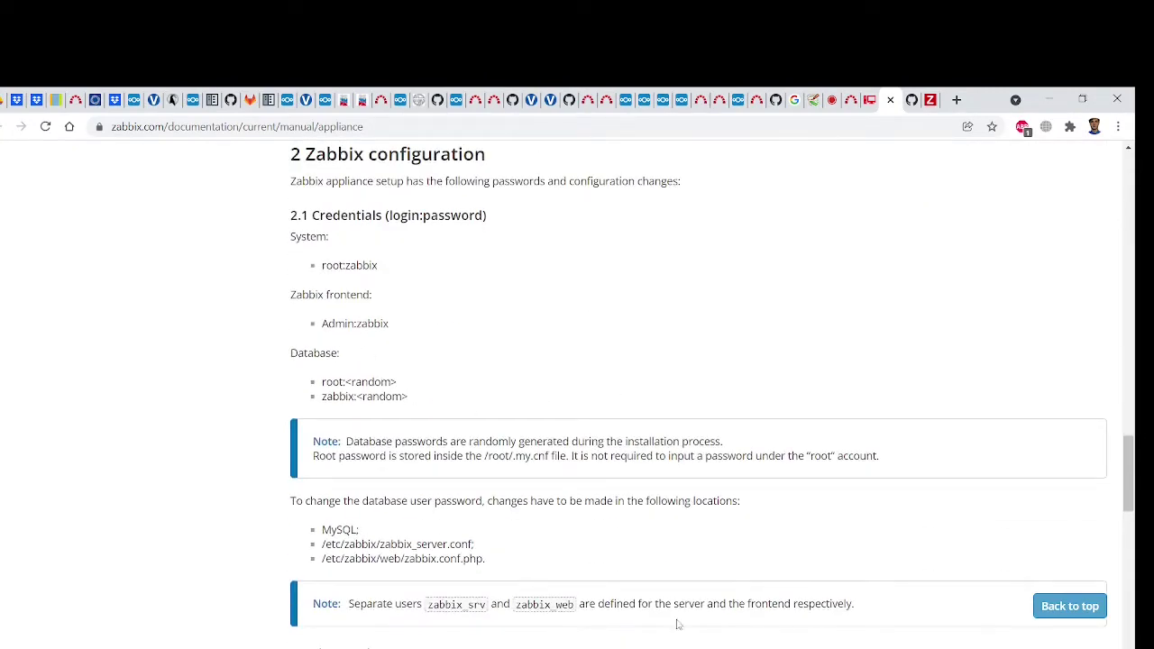
key("alt+Tab")
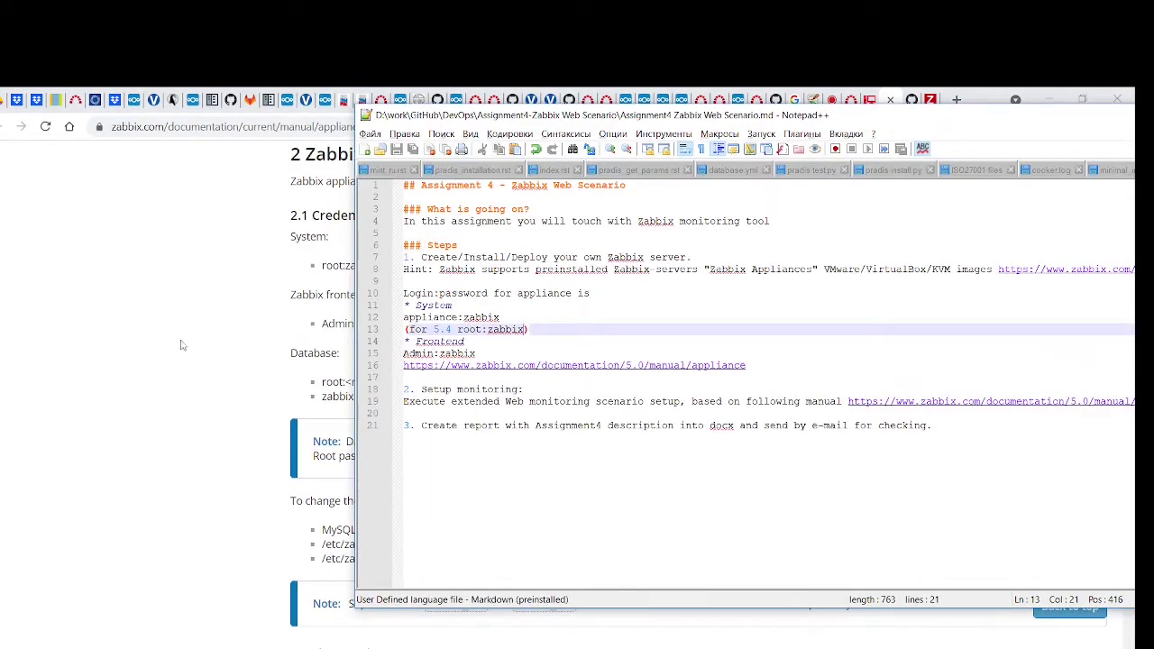
key("alt+Tab")
Sign into the Zabbix login page as Admin with the default frontend password
left_click(920, 99)
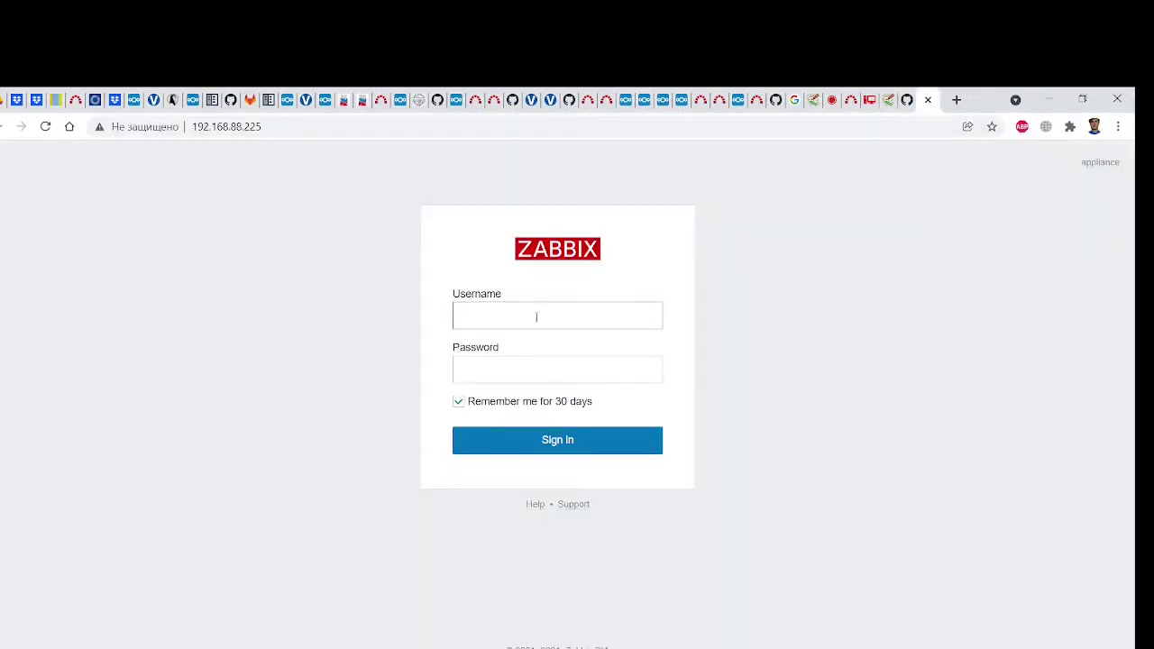
type("Admin")
key("Tab")
type("zabbix")
key("Return")
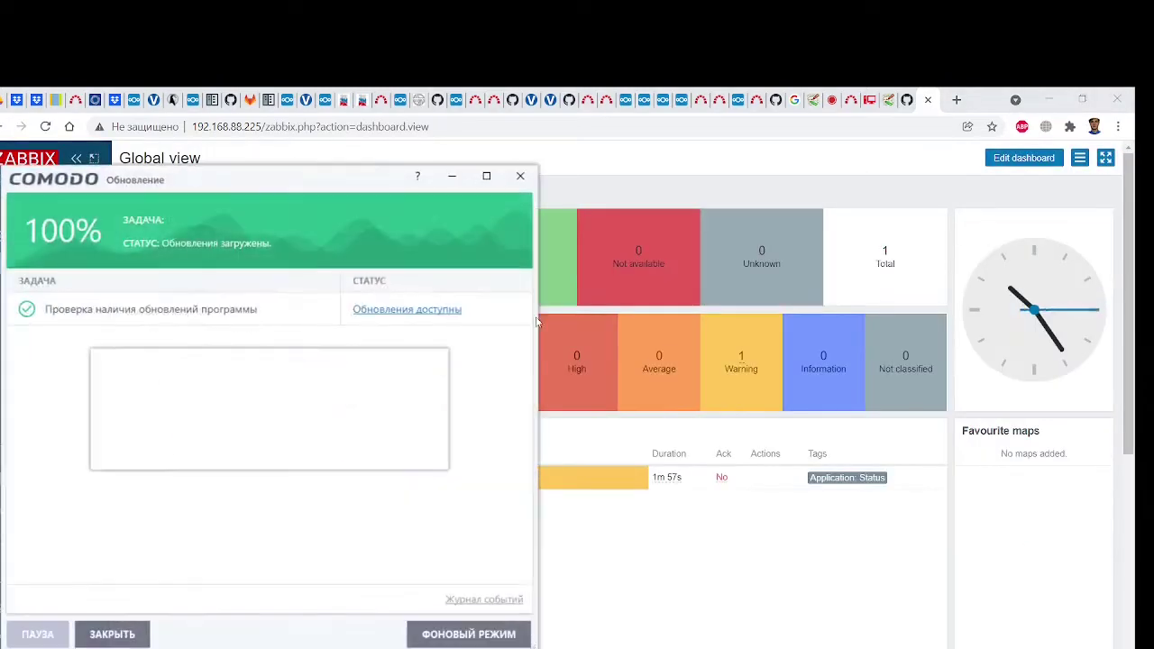
Close the COMODO firewall and update pop-ups and toggle the Inventory and Monitoring sidebar sections
left_click(282, 456)
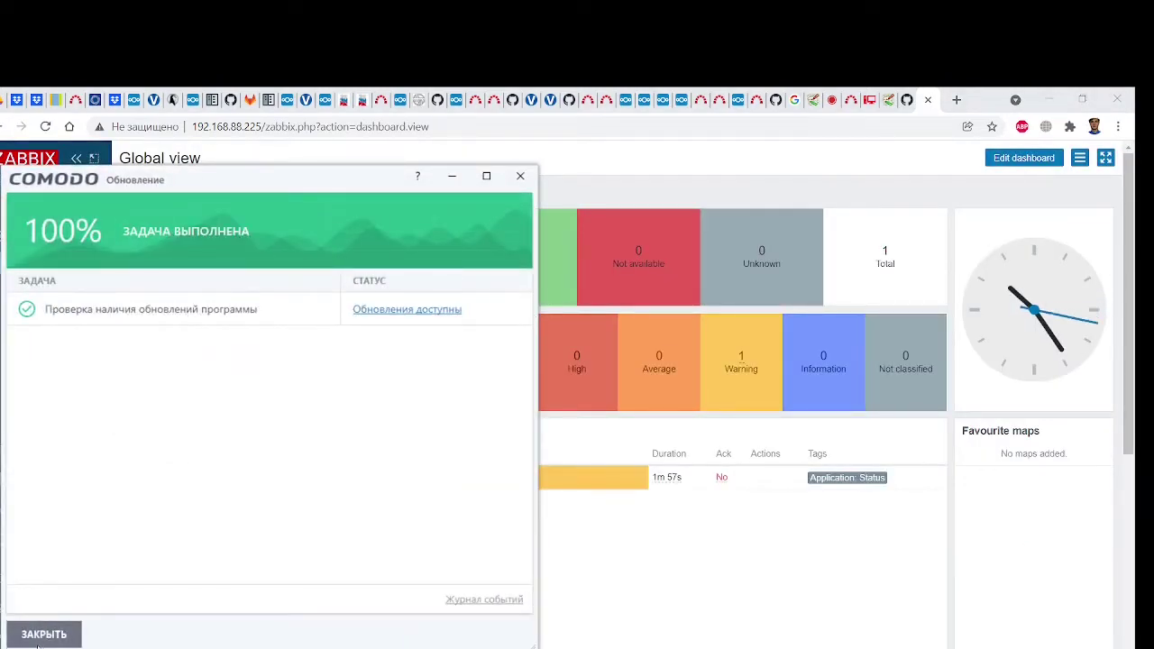
left_click(41, 634)
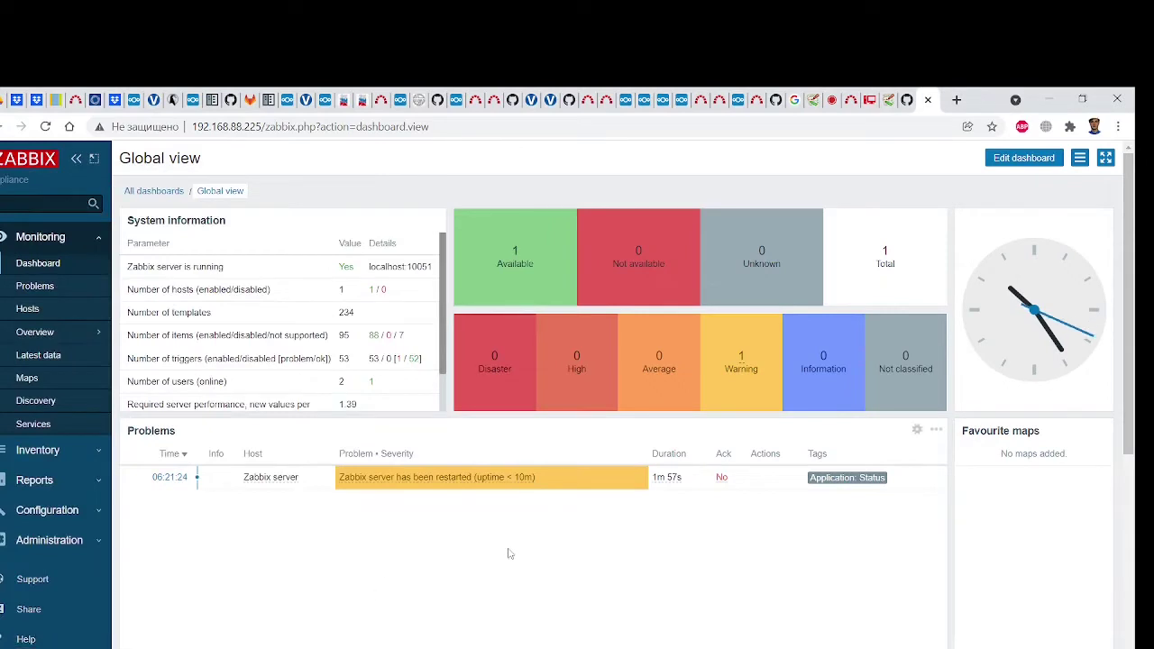
scroll(56, 500, "down", 2)
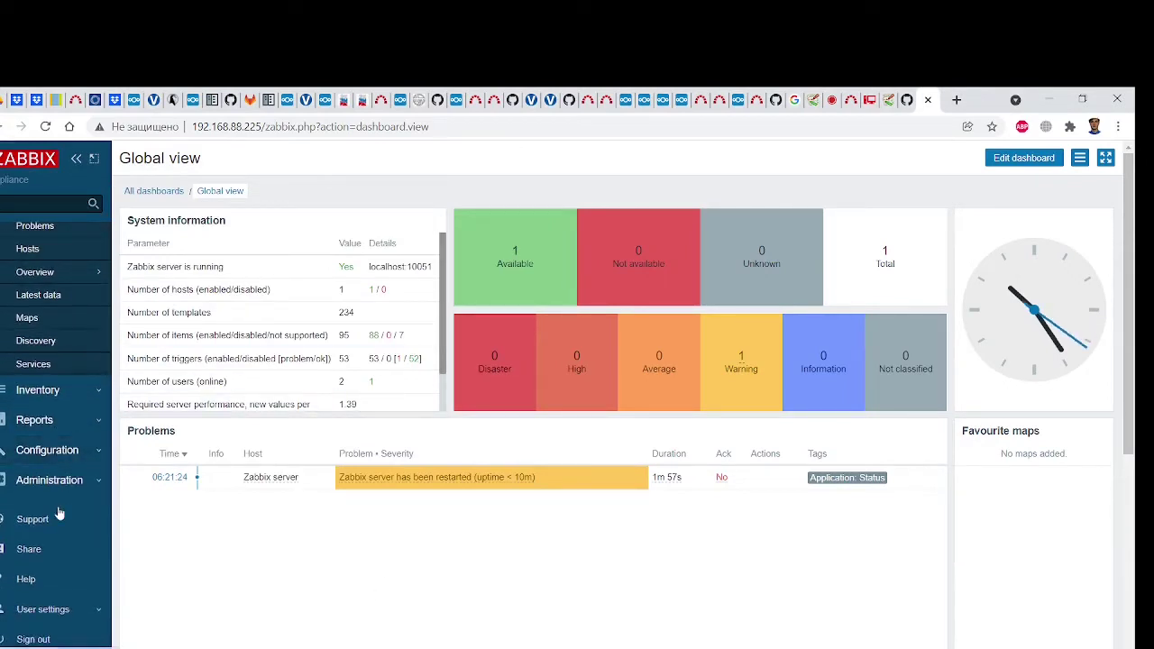
scroll(57, 510, "up", 2)
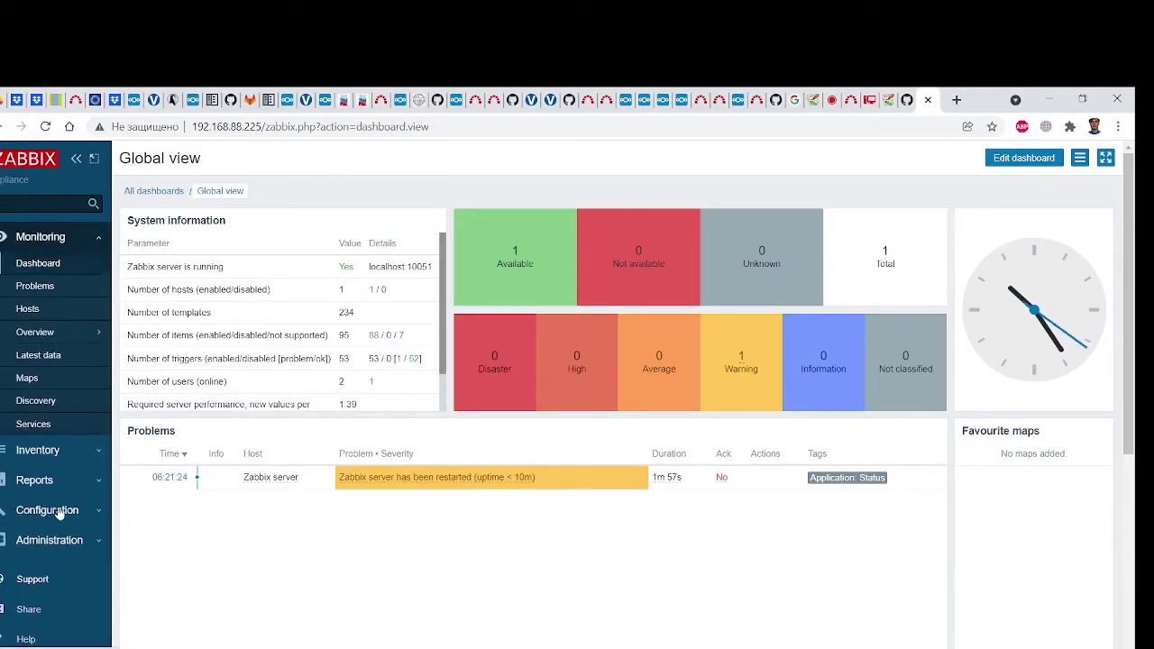
left_click(74, 450)
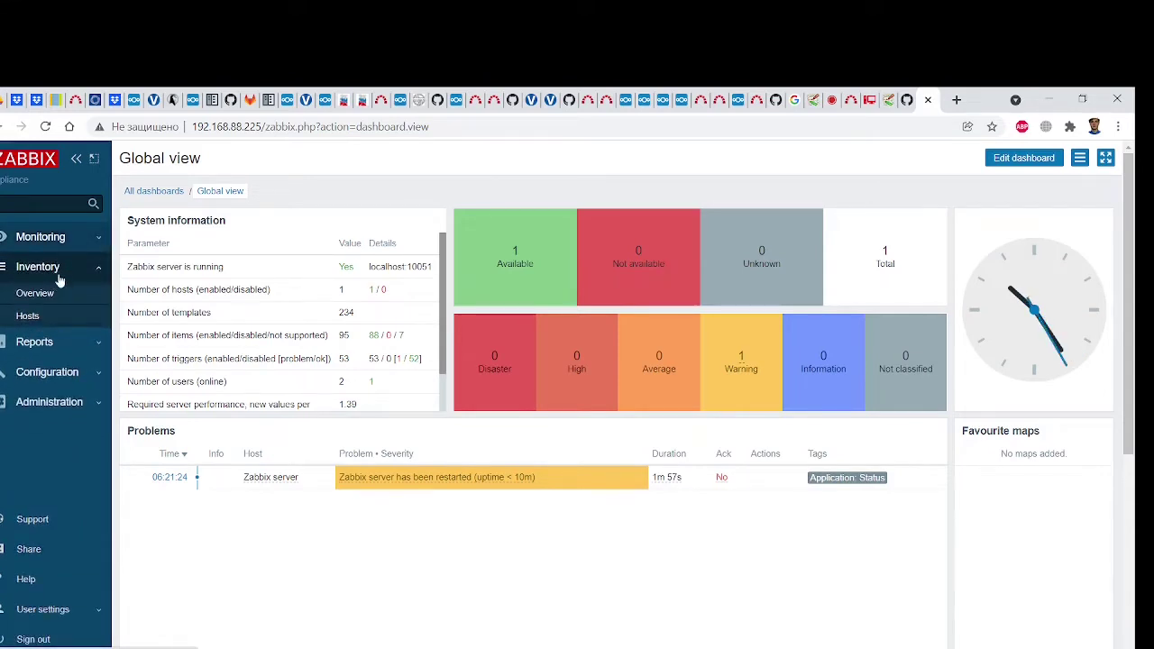
left_click(74, 238)
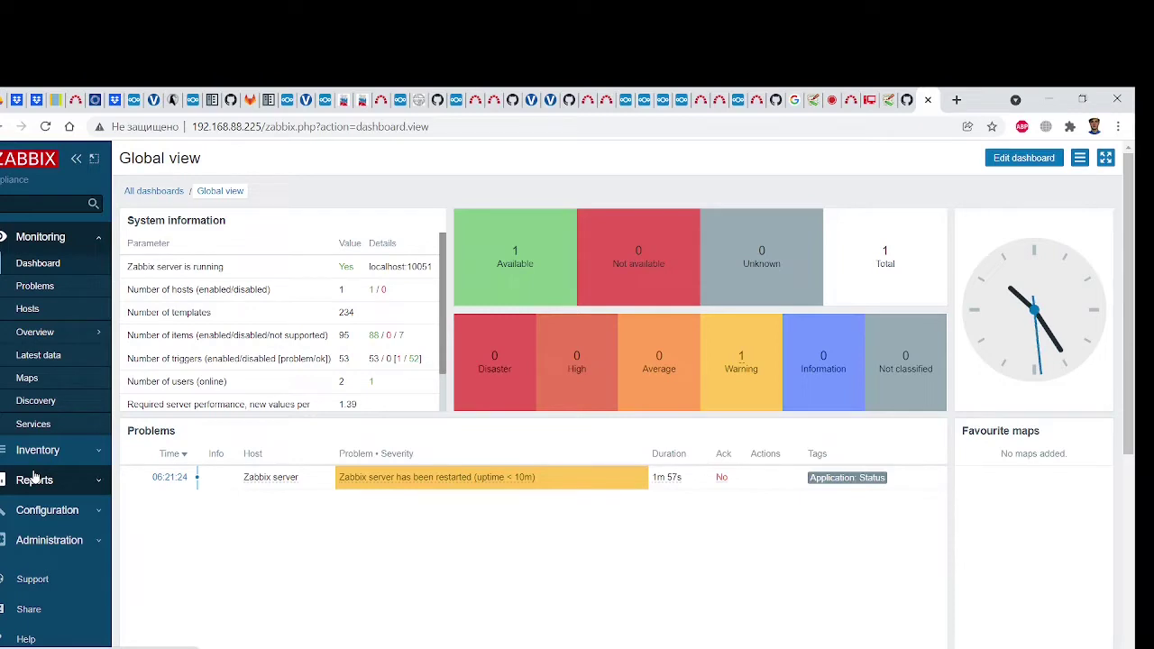
Glance at the appliance console, then switch to the '5 Web scenarios' documentation tab
left_click(891, 110)
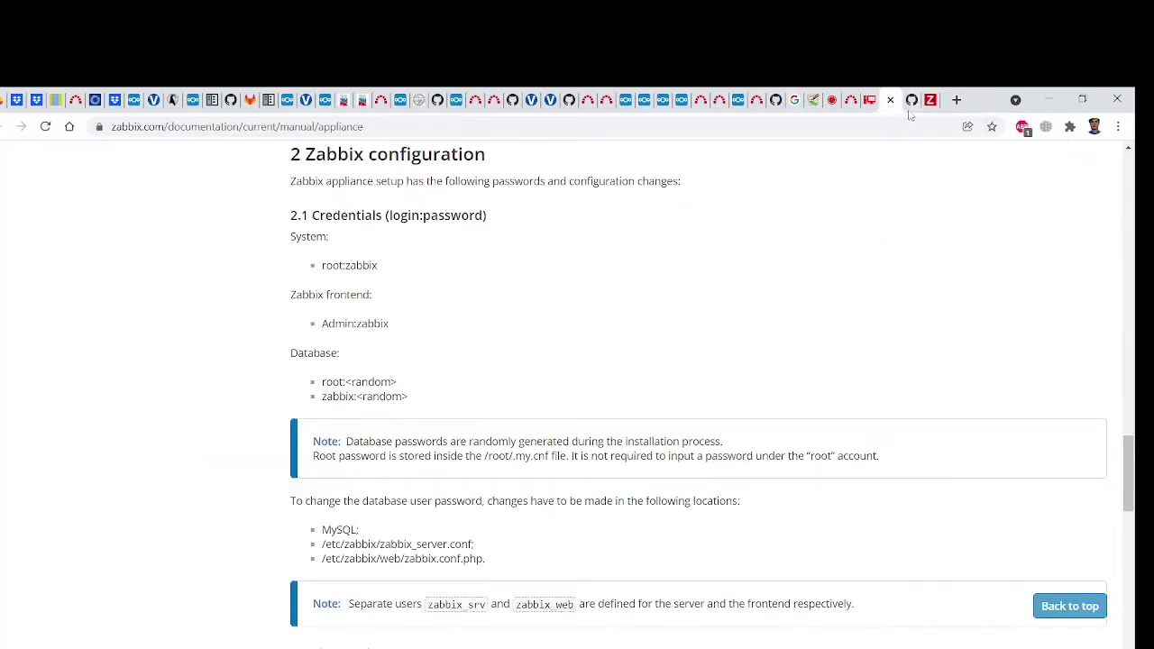
left_click(927, 108)
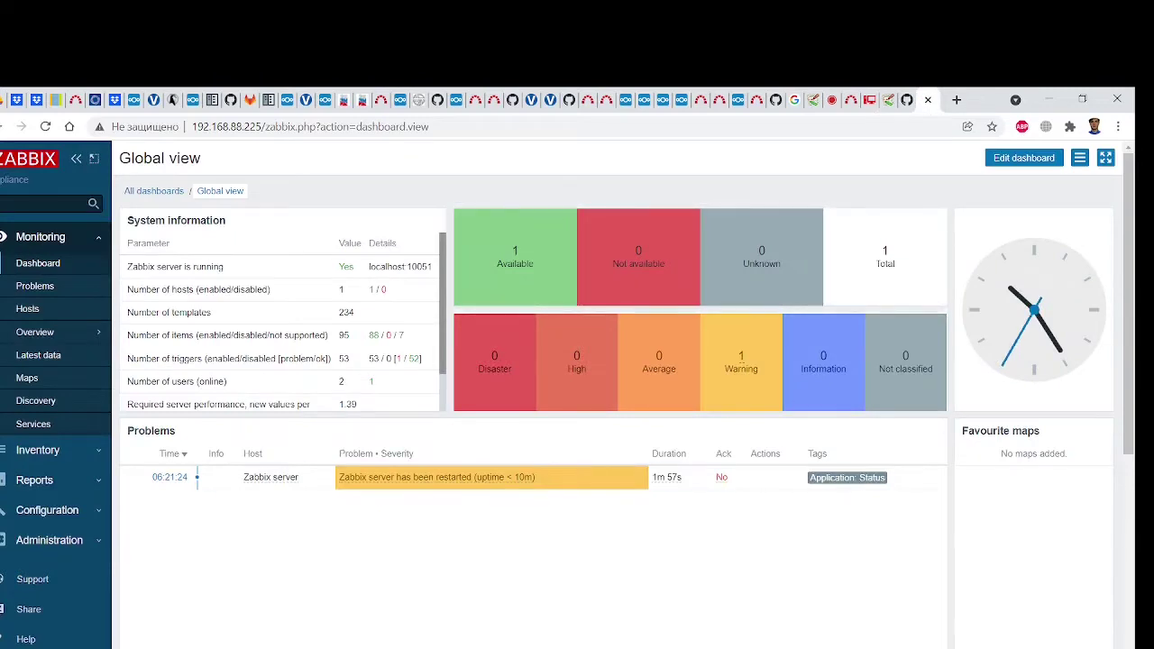
mouse_move(827, 648)
left_click(899, 634)
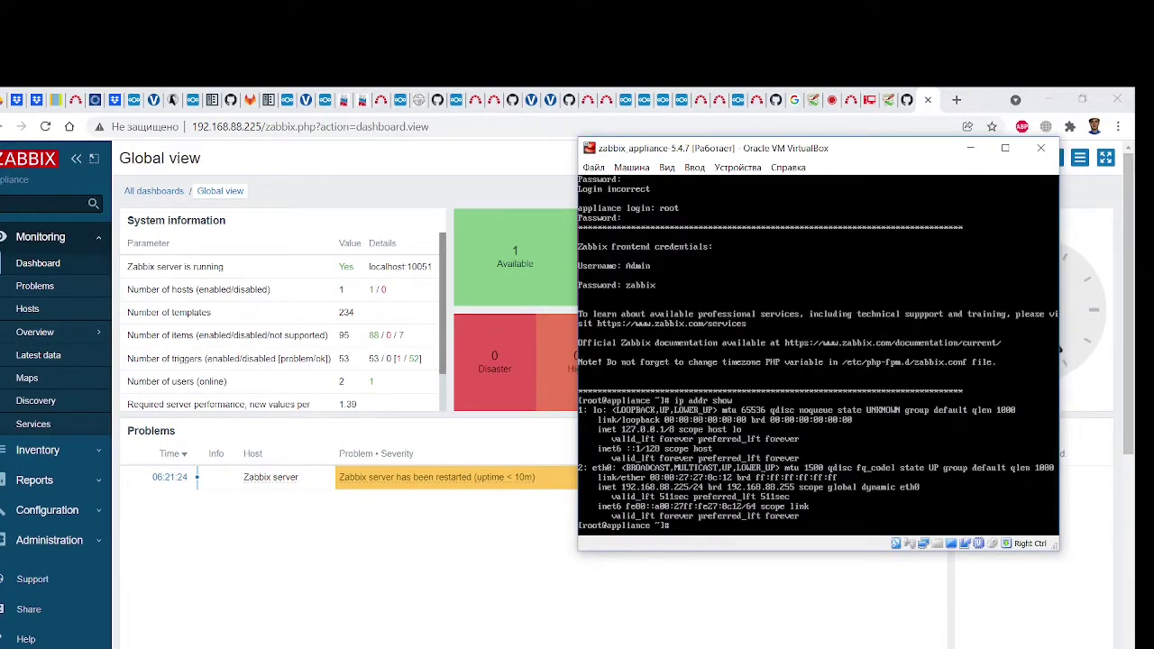
key("alt+Tab")
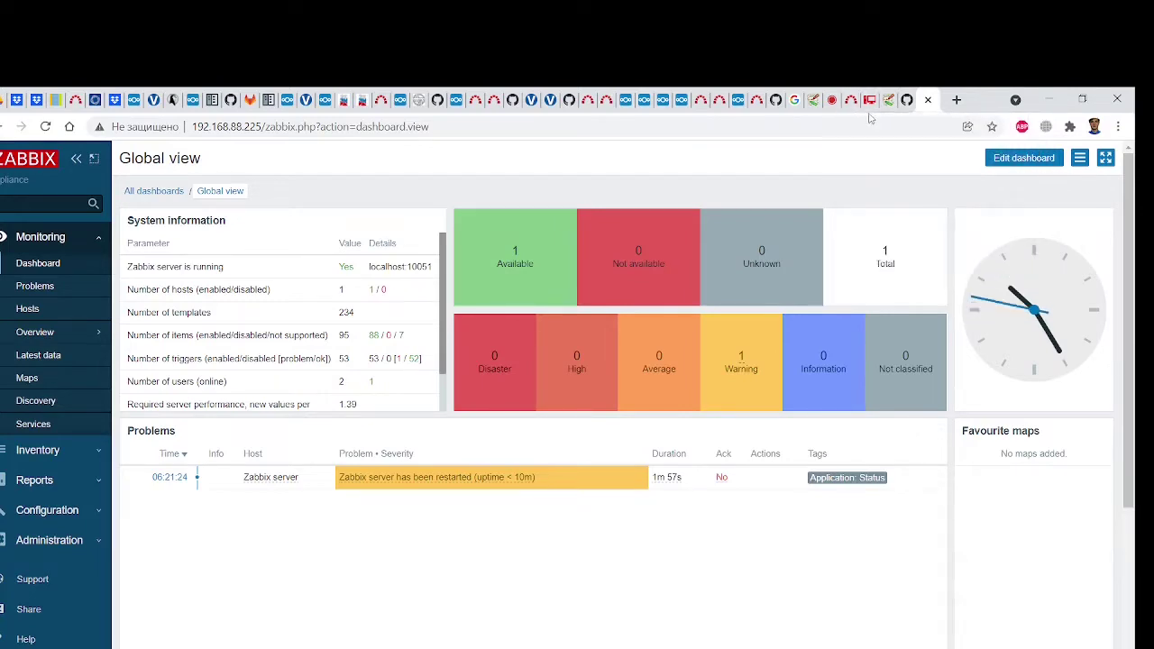
left_click(812, 112)
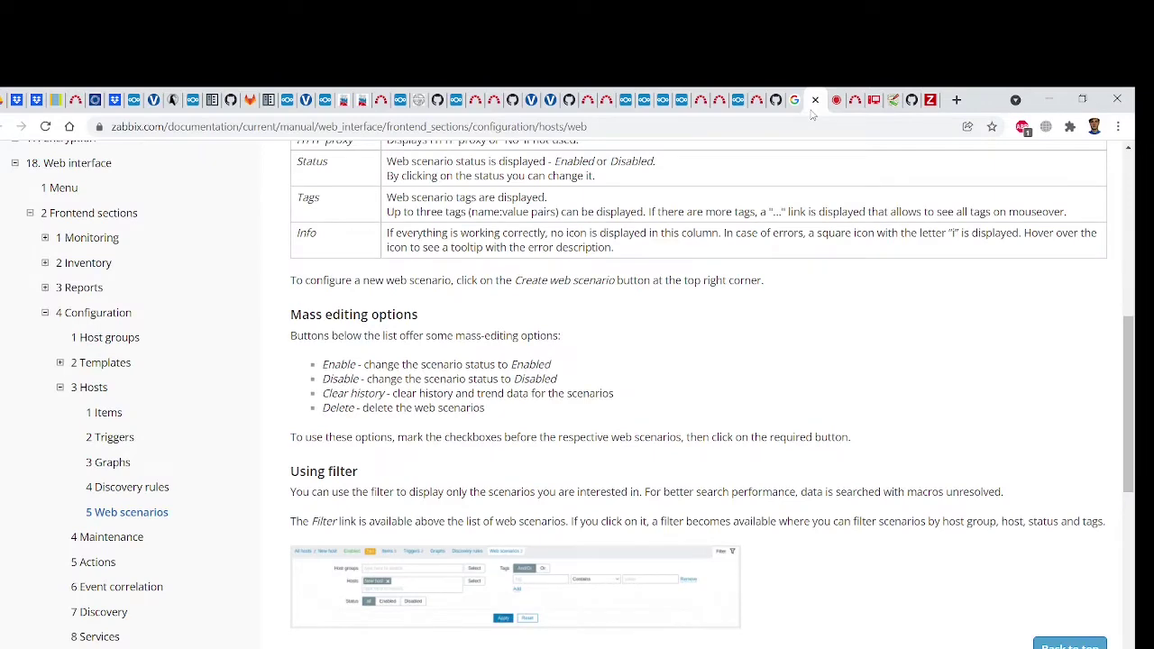
Copy the web_monitoring/example link from line 19 of the notes into Chrome's address bar
key("alt+Tab")
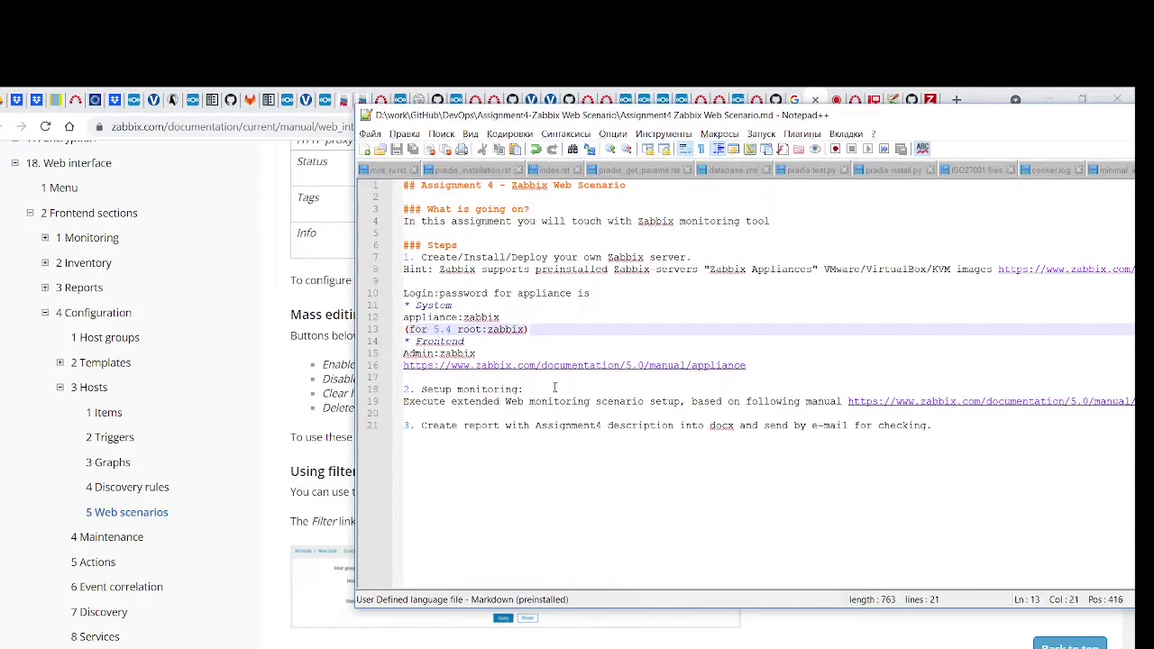
left_click_drag(917, 127, 550, 127)
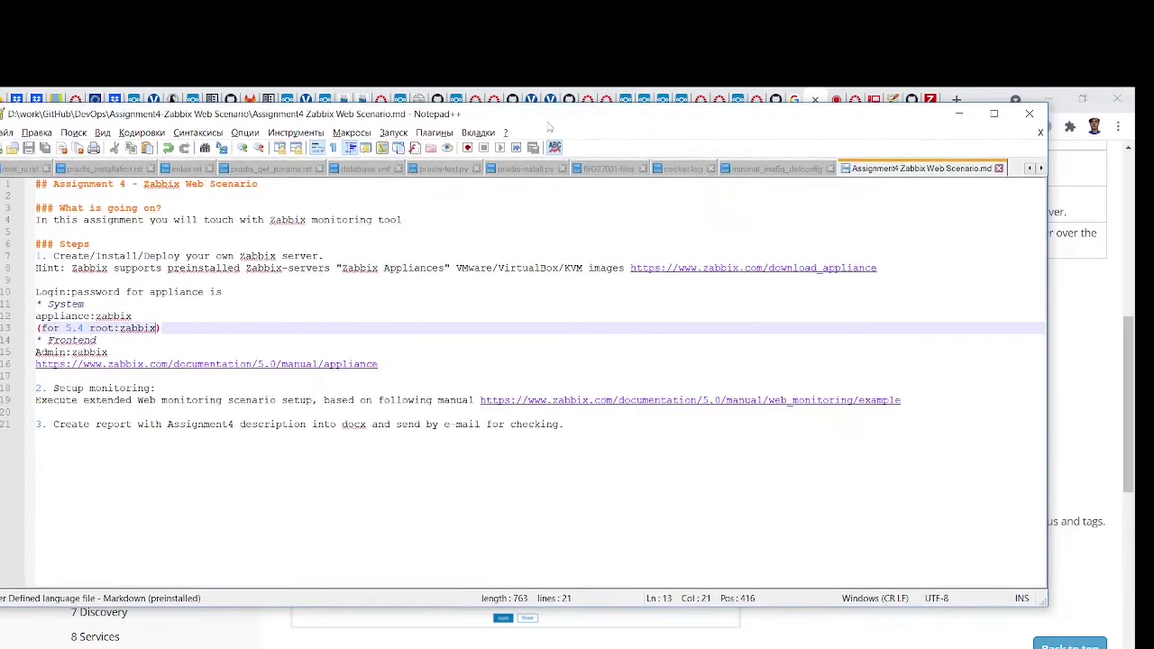
left_click(709, 404)
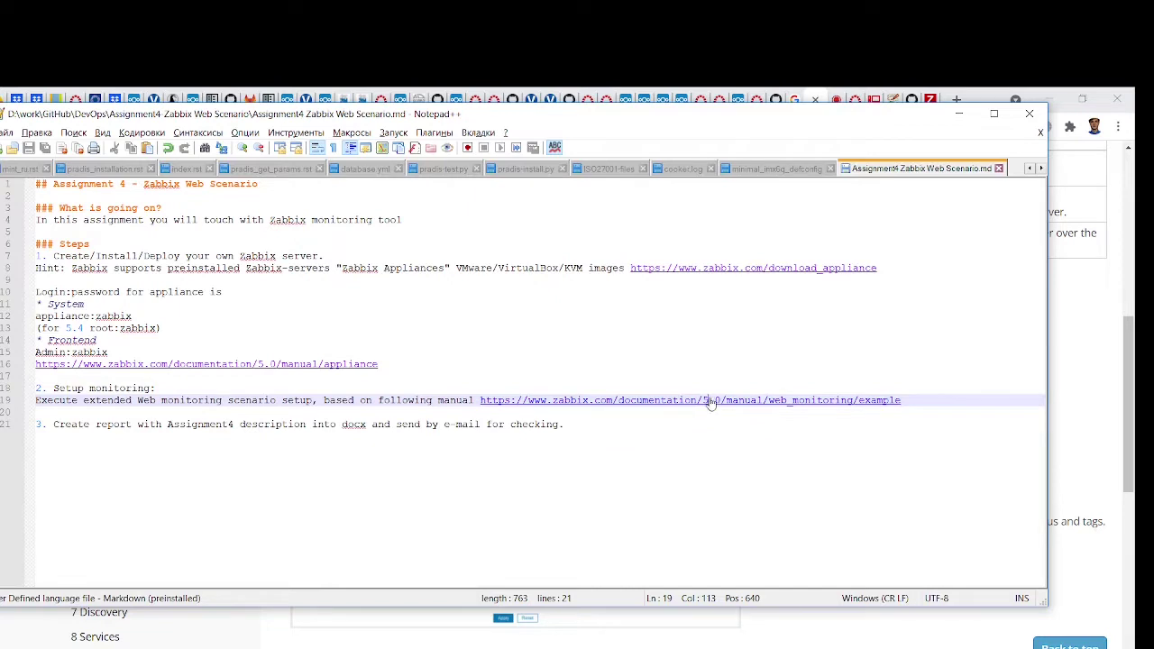
left_click(700, 459)
left_click(636, 403)
left_click_drag(917, 405, 491, 402)
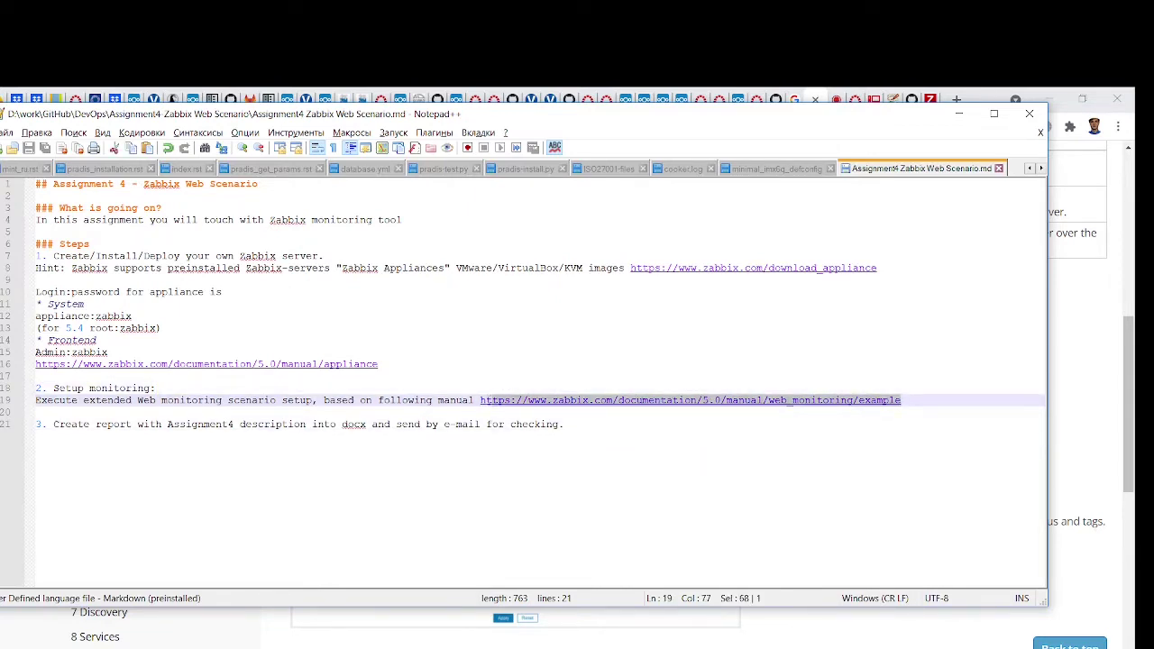
key("alt+Tab")
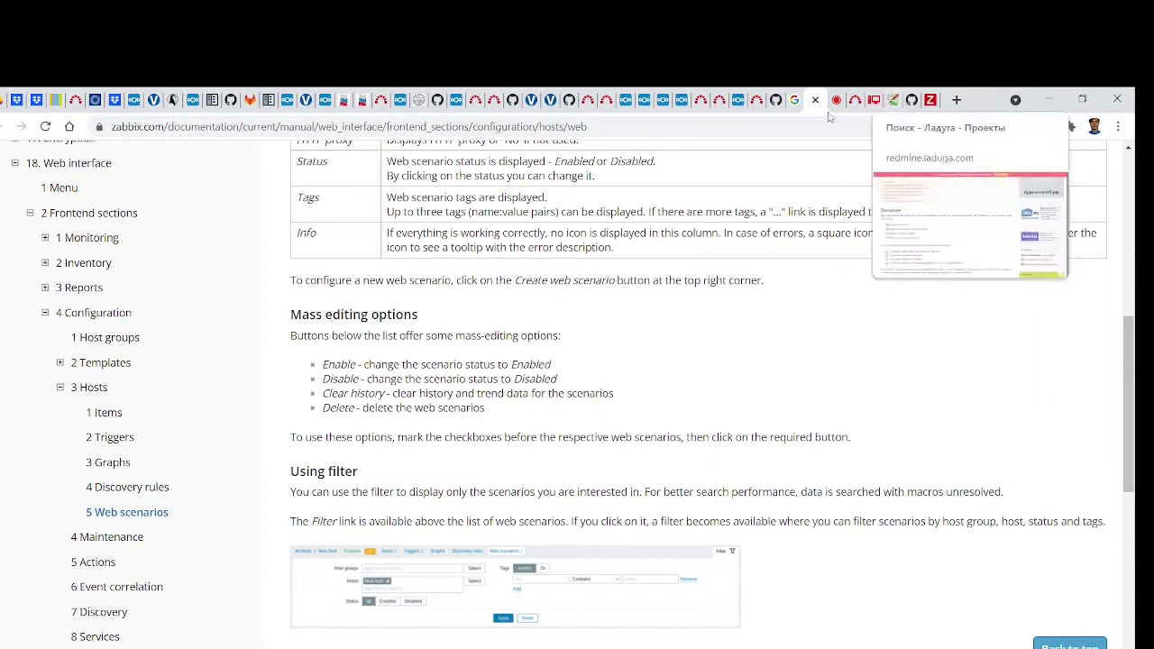
left_click(593, 126)
Load the pasted Zabbix 5.0 web monitoring example link and check the documentation version list
type("https://www.zabbix.com/documentation/5.0/manual/web_monitoring/example")
key("Return")
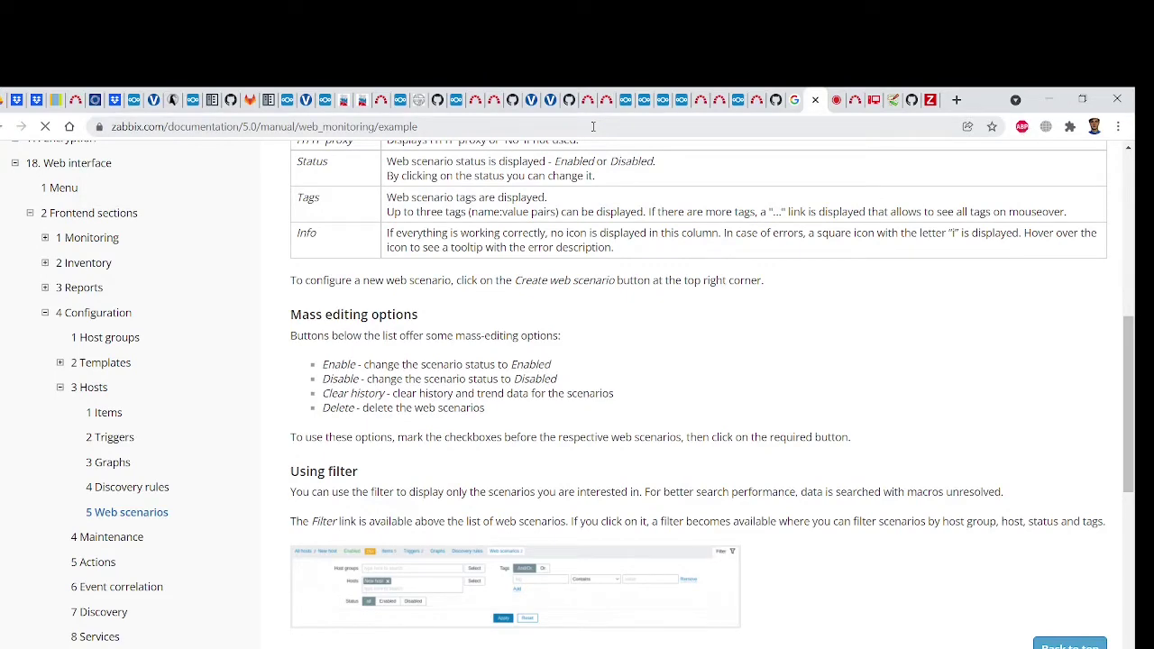
left_click(395, 165)
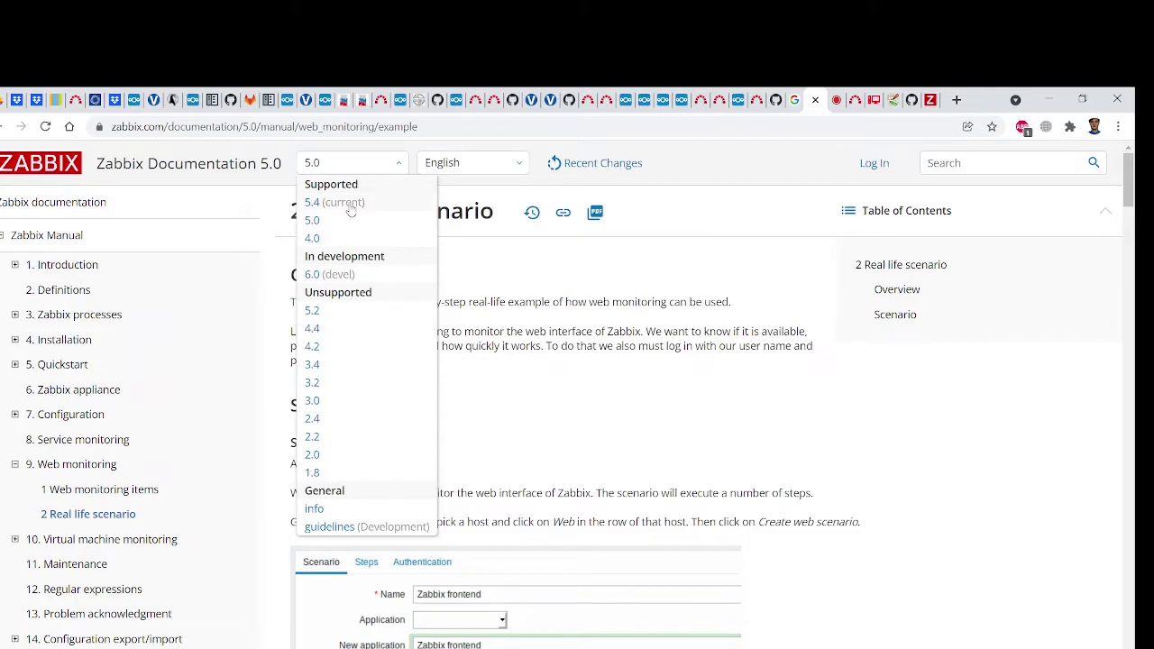
left_click(536, 268)
Scroll through the five example steps and graphs, then back up toward Step 1
scroll(537, 268, "down", 2)
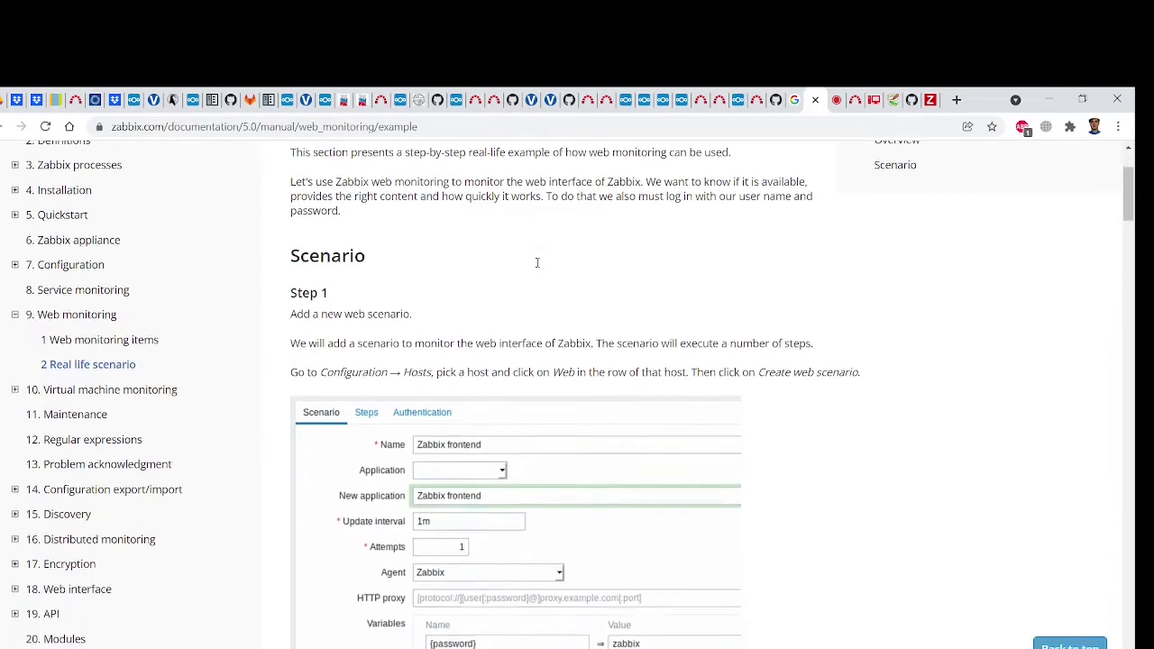
scroll(537, 268, "down", 3)
scroll(537, 268, "down", 6)
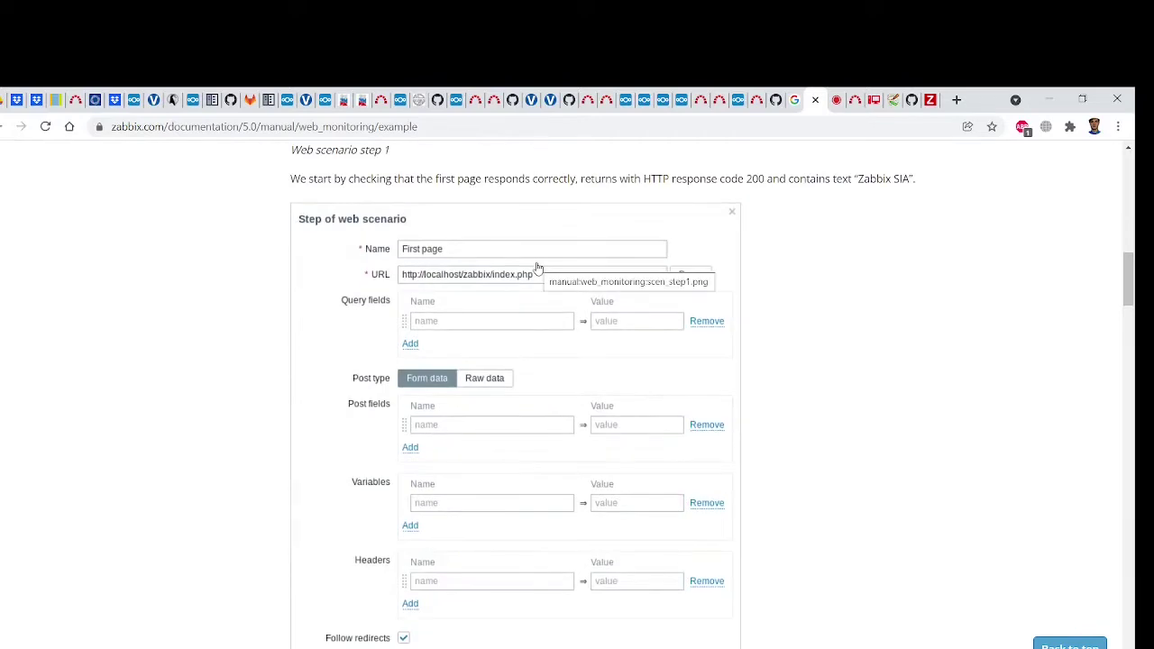
scroll(537, 268, "down", 8)
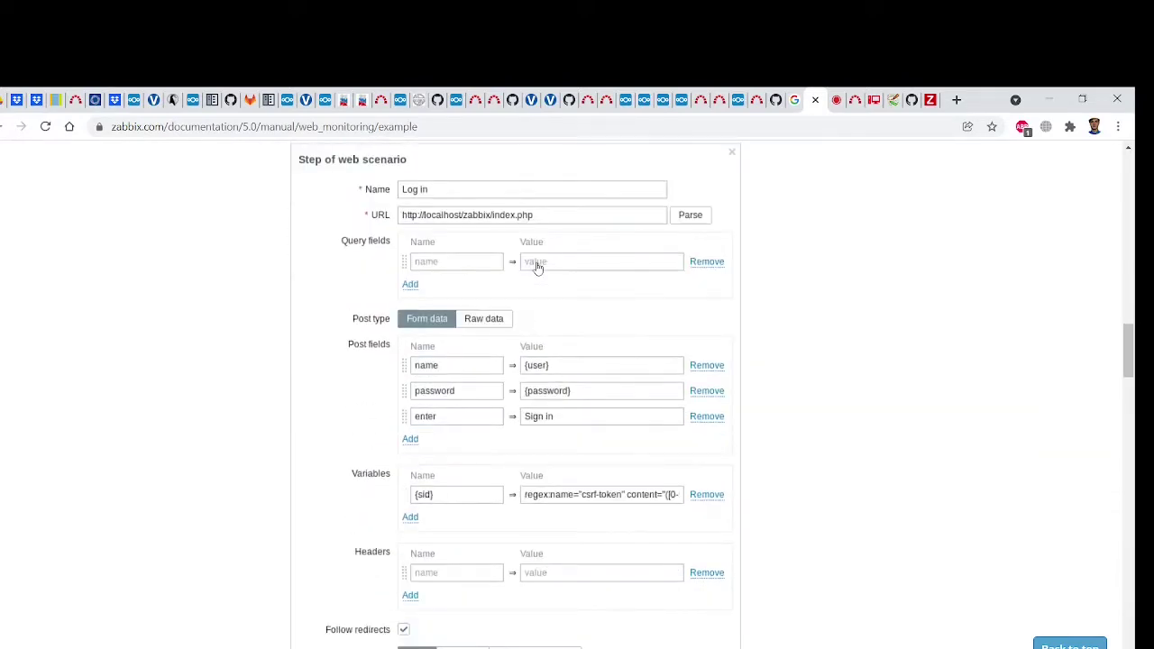
scroll(537, 268, "down", 3)
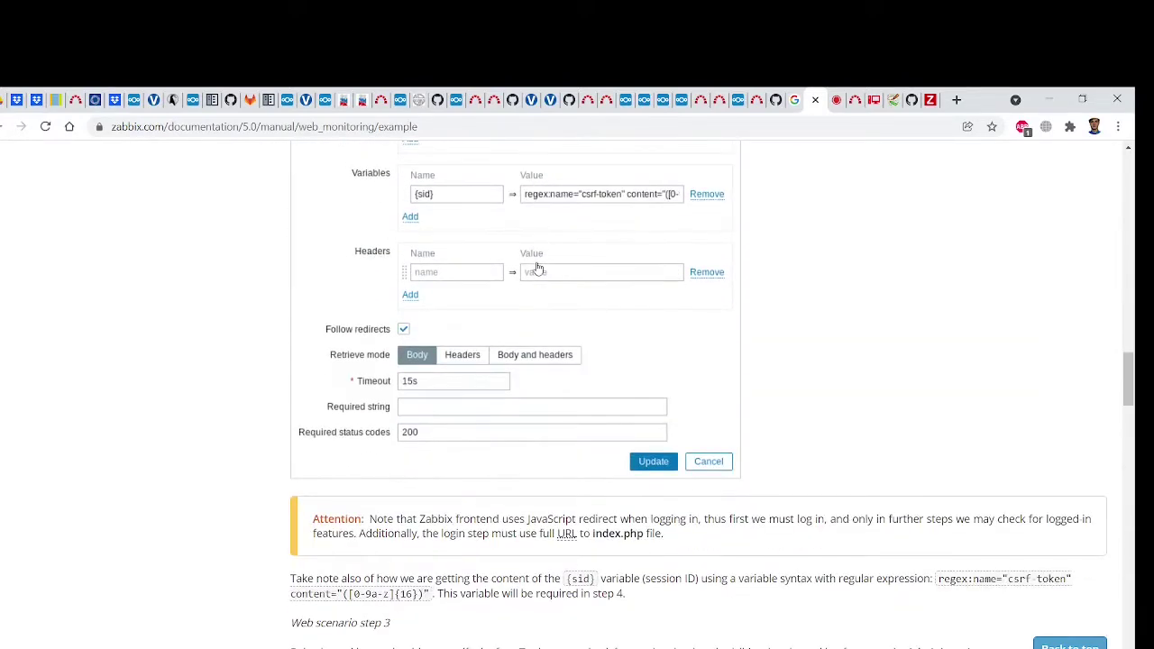
scroll(537, 268, "down", 9)
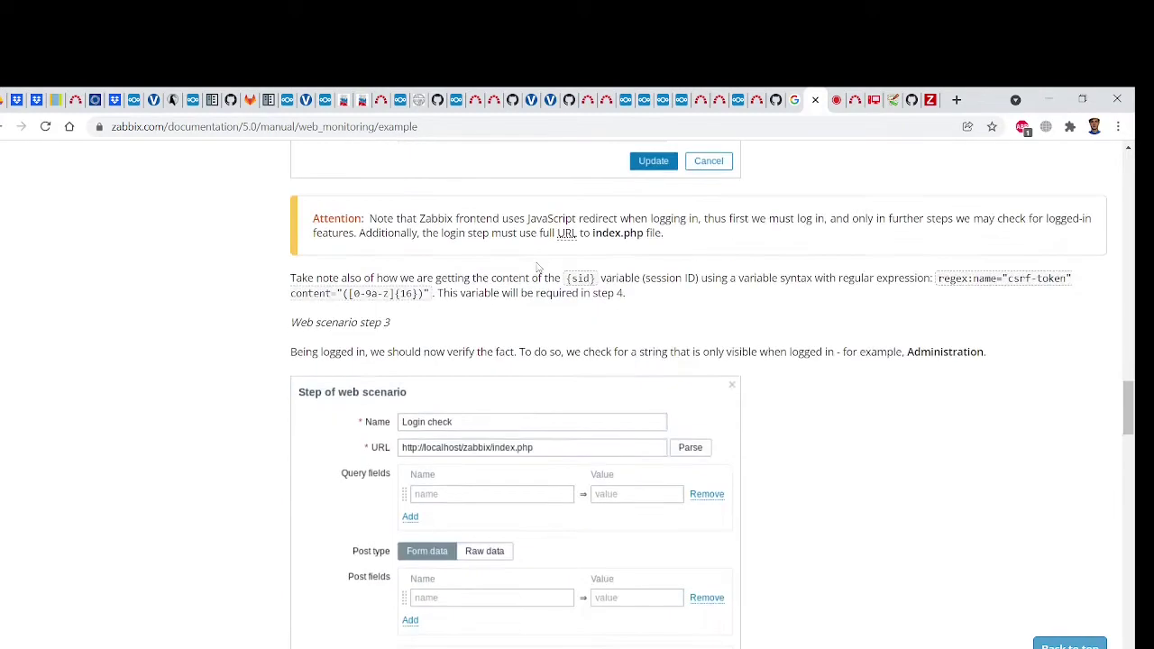
scroll(537, 268, "down", 11)
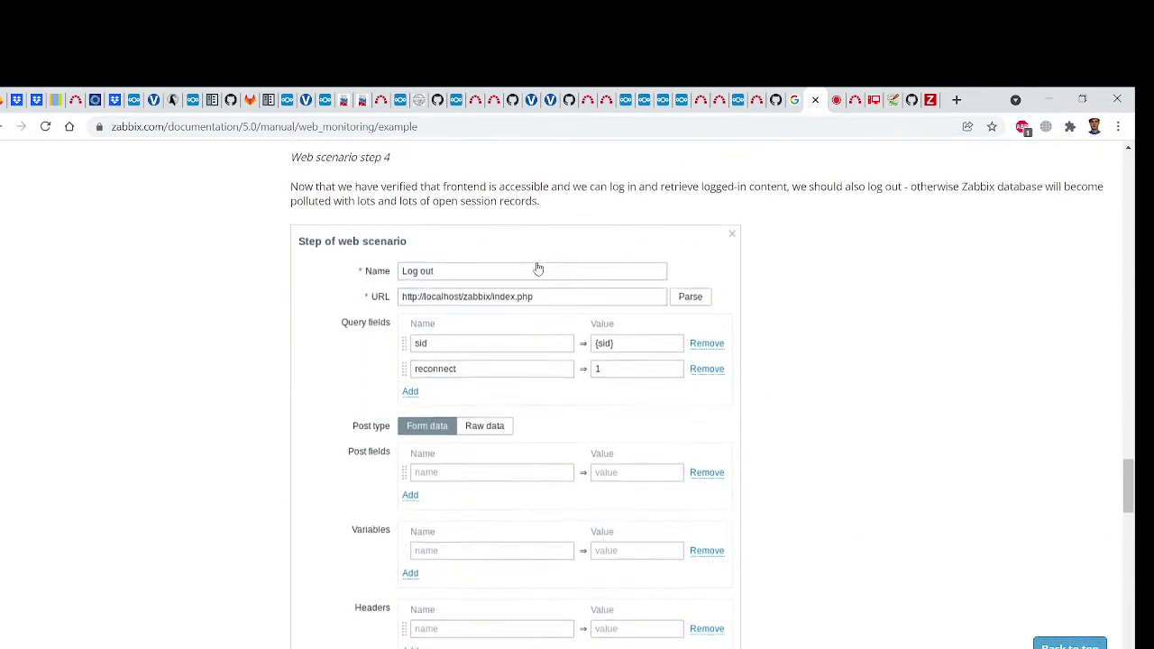
scroll(537, 268, "down", 9)
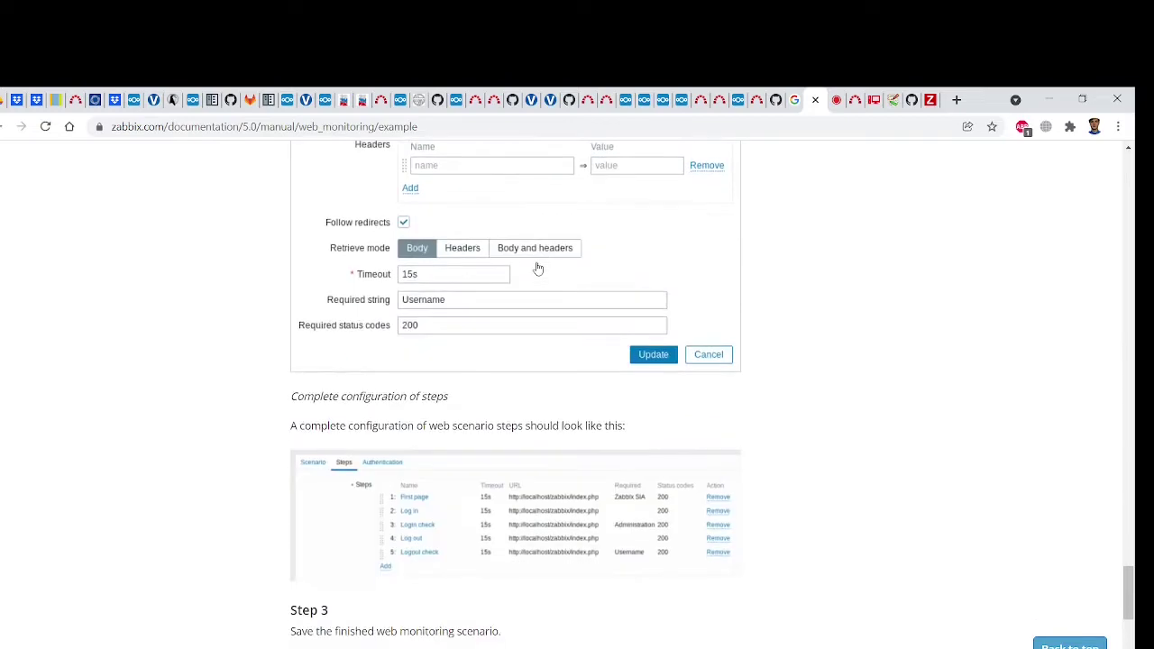
scroll(538, 268, "down", 4)
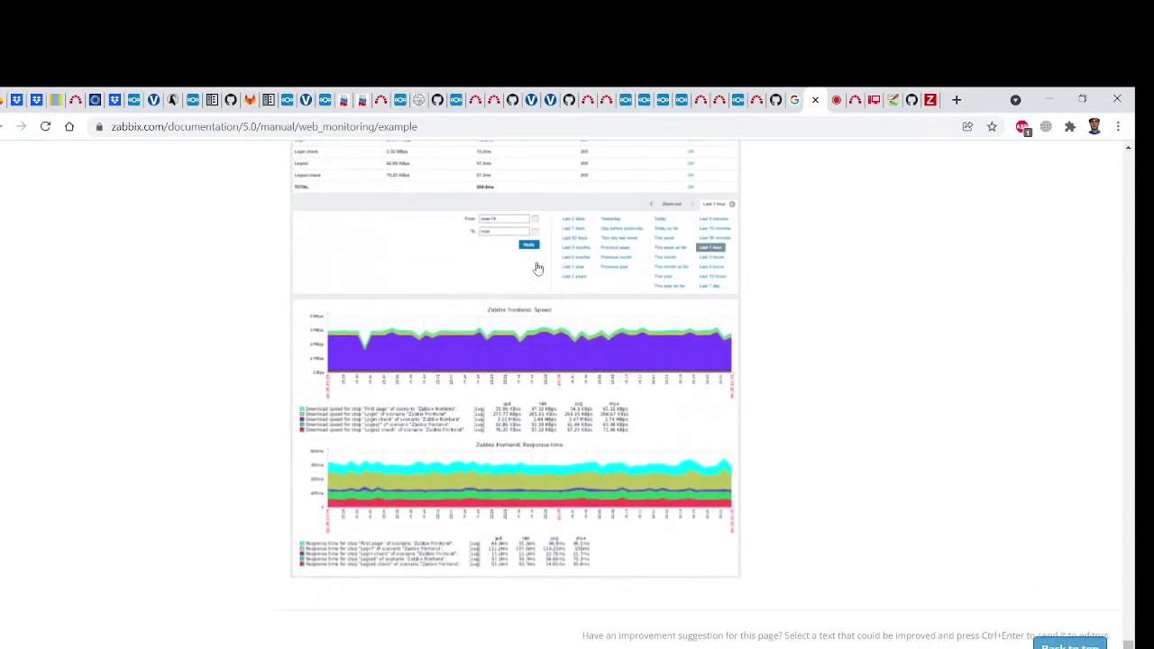
scroll(538, 267, "up", 20)
scroll(538, 268, "up", 20)
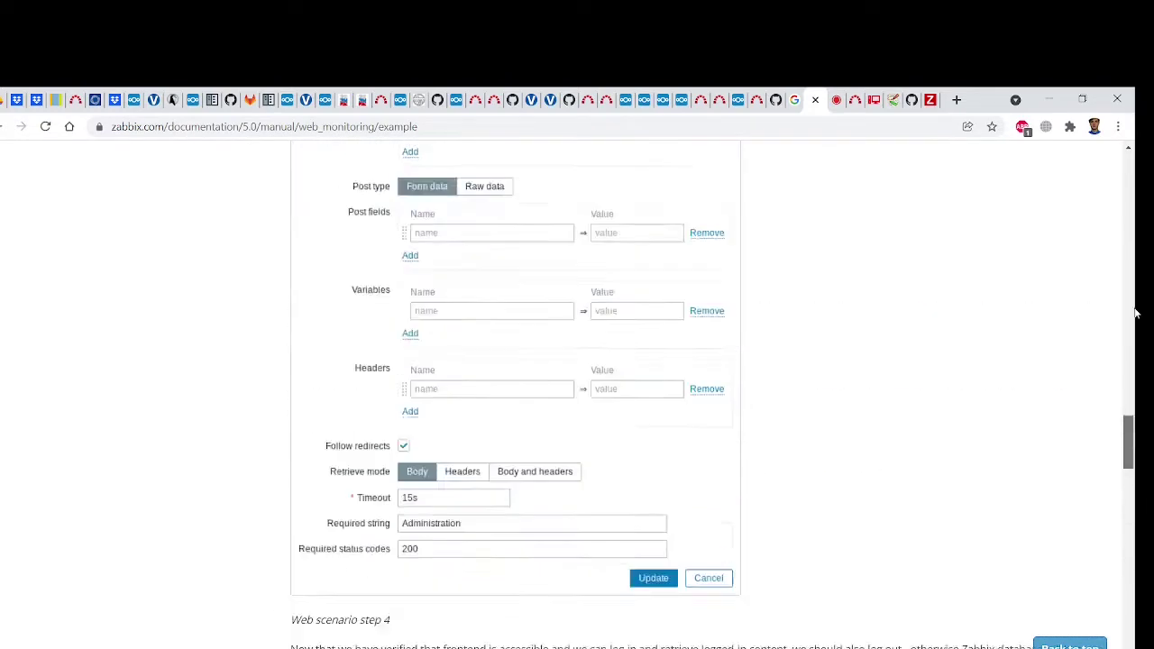
left_click(893, 102)
left_click(808, 103)
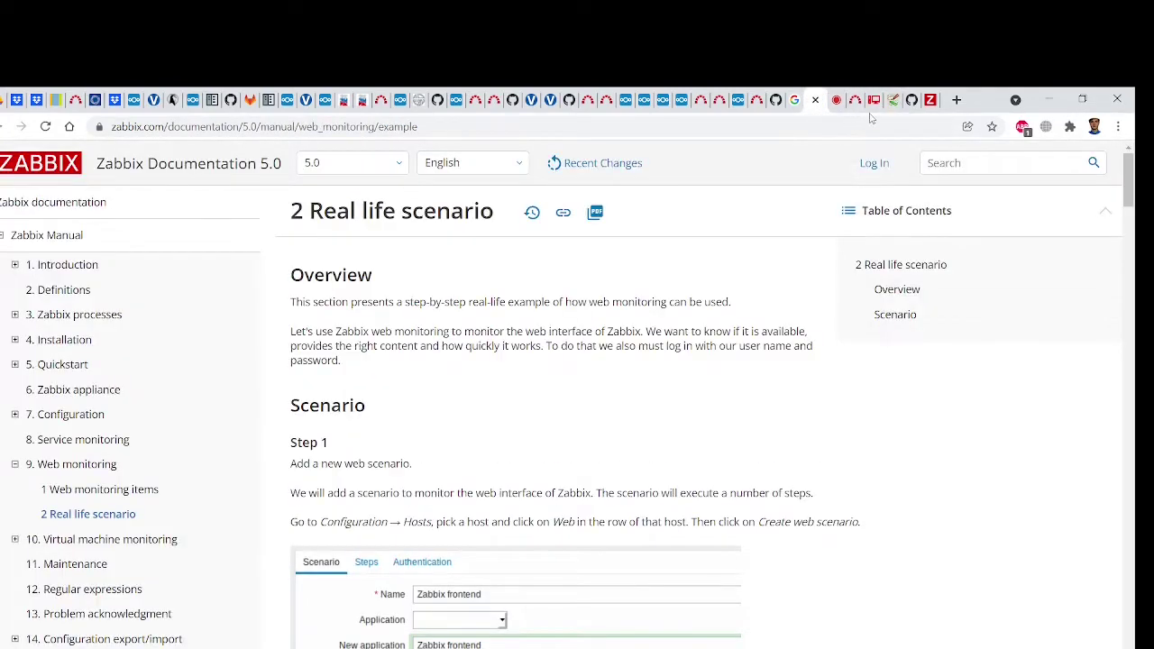
left_click(868, 101)
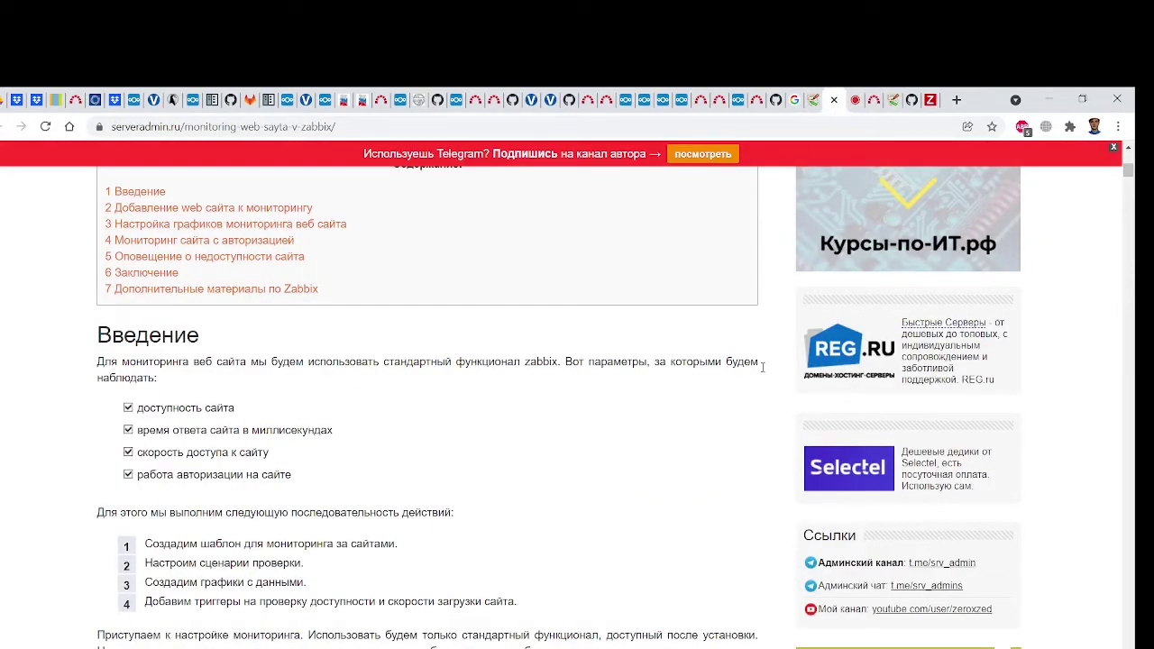
left_click_drag(1128, 176, 1135, 234)
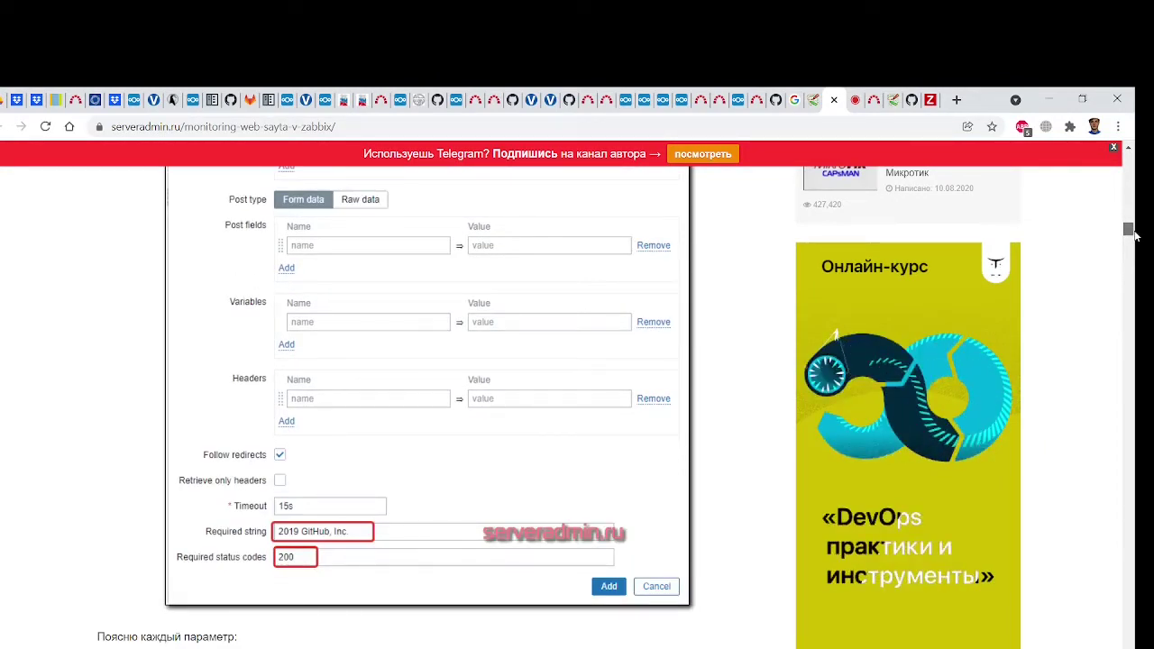
left_click_drag(1135, 235, 1134, 467)
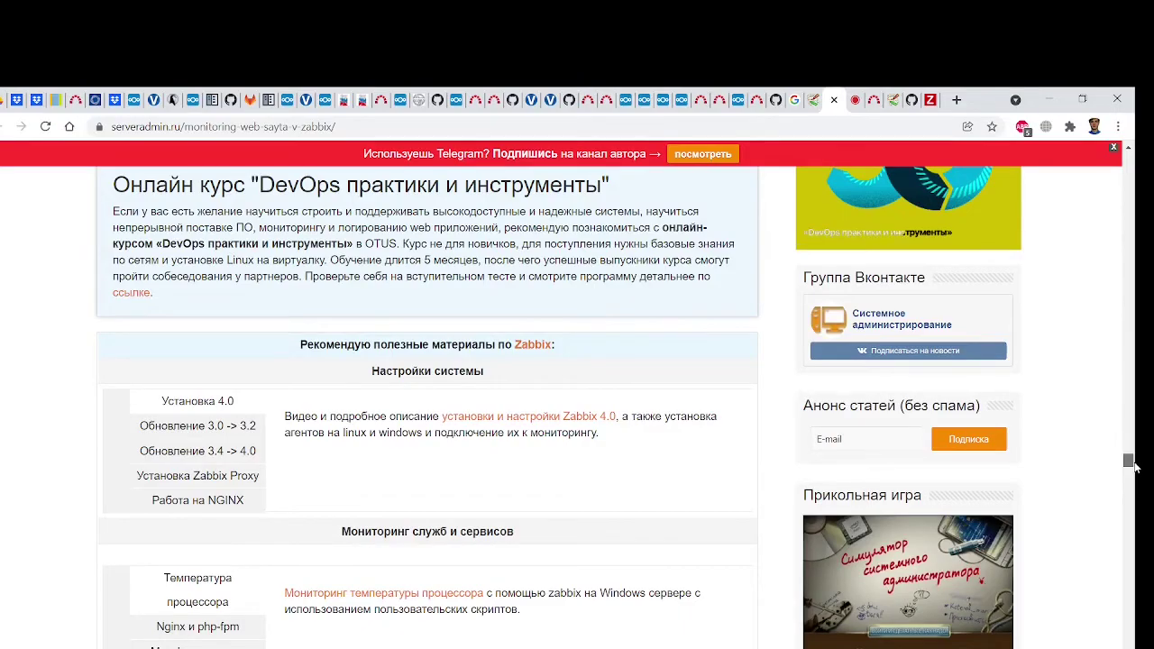
left_click_drag(1134, 467, 1131, 155)
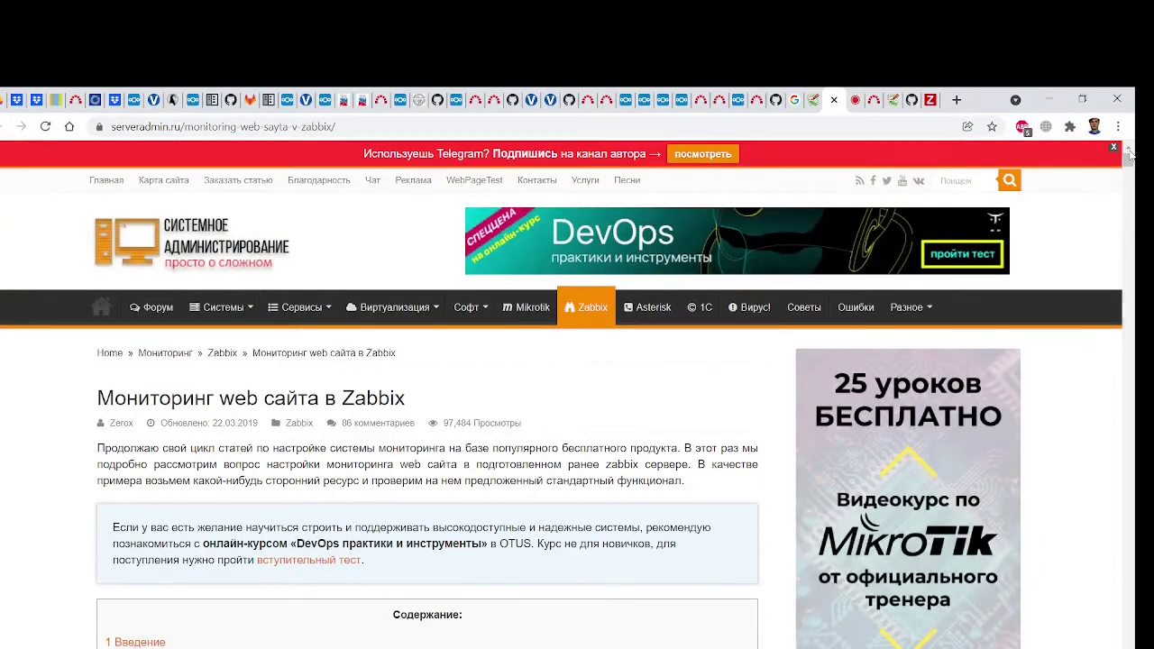
scroll(689, 352, "down", 12)
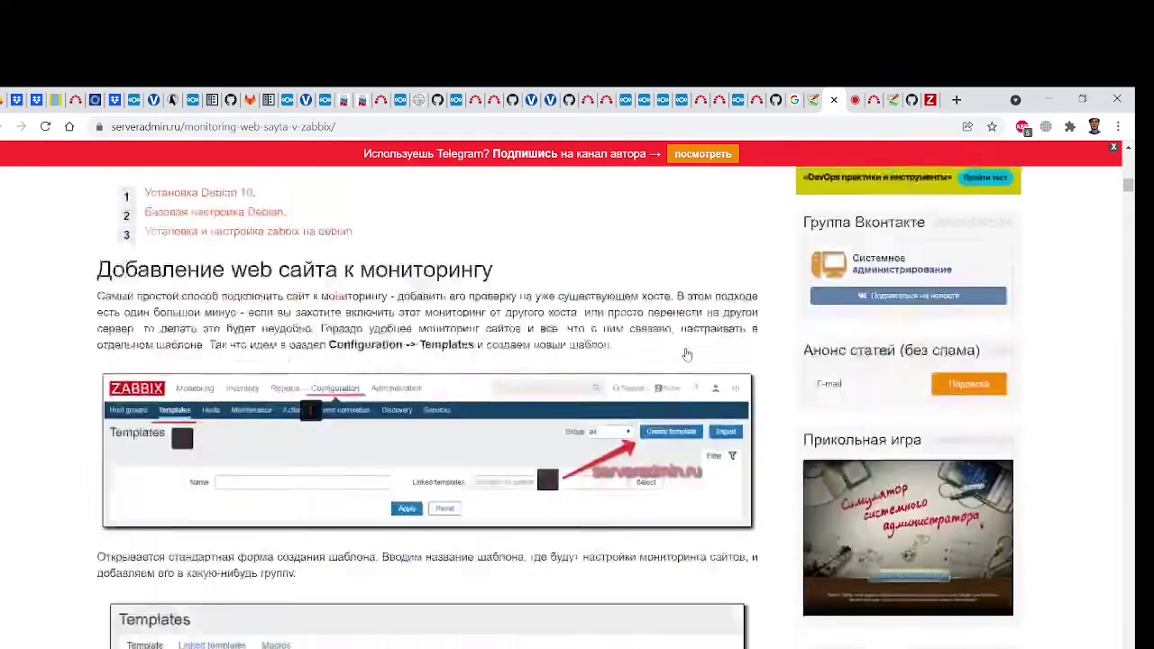
scroll(688, 352, "down", 10)
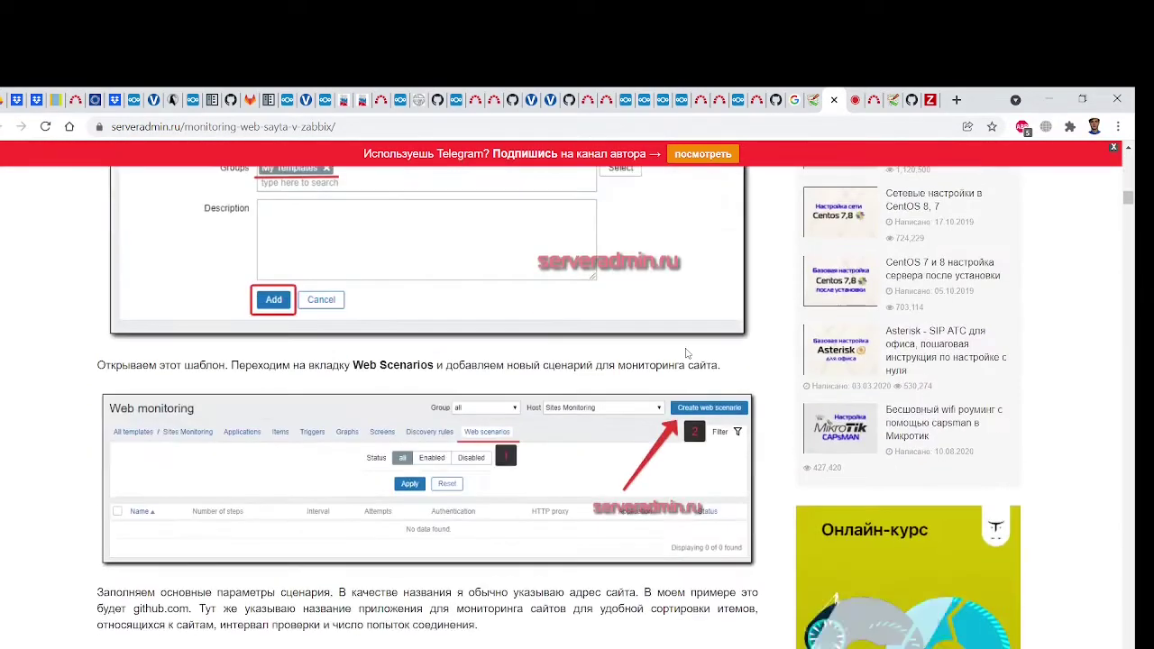
left_click(812, 108)
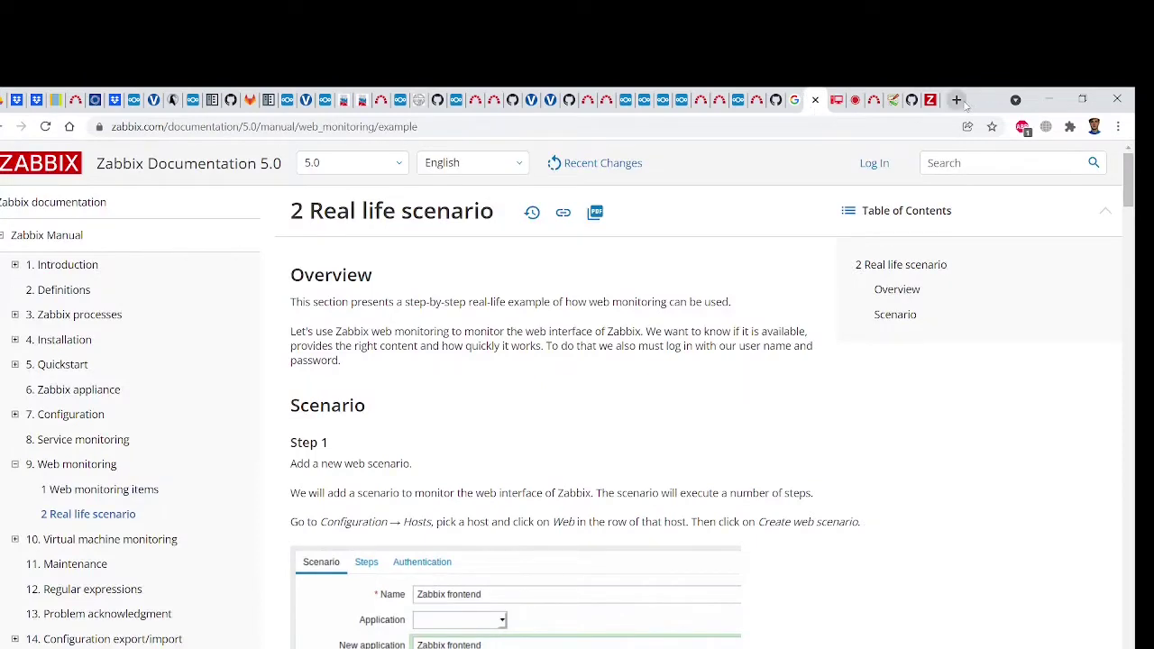
Move the appliance dashboard tab next to the docs tab, review the docs, then show the Global view dashboard
left_click_drag(931, 103, 816, 107)
left_click(803, 101)
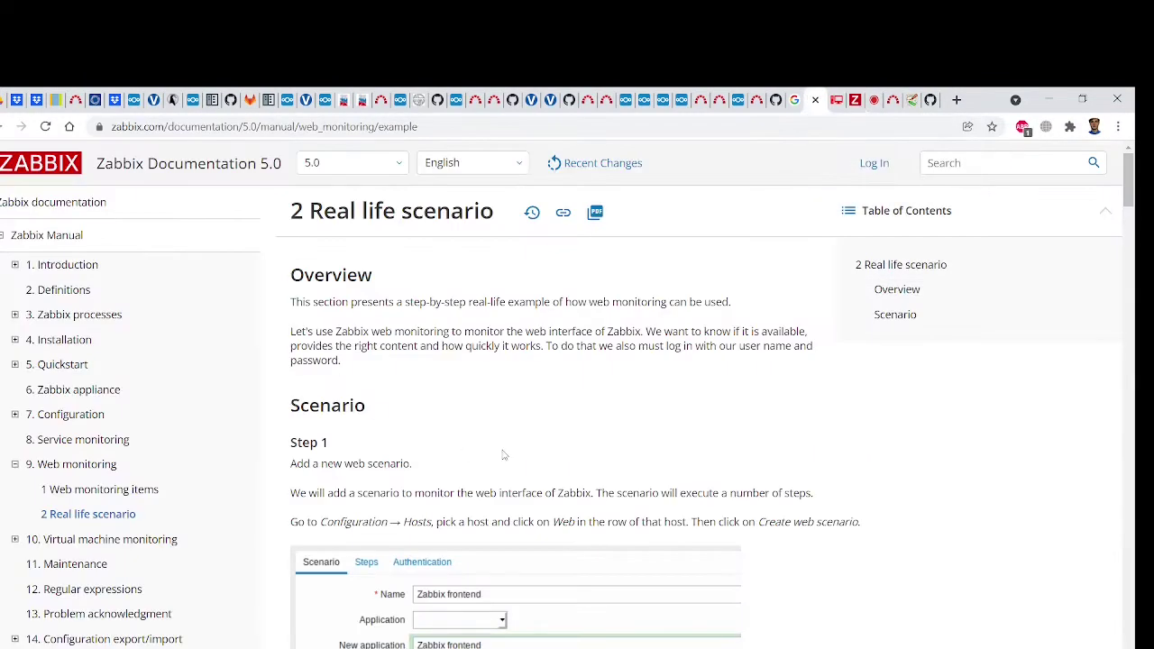
scroll(504, 455, "down", 3)
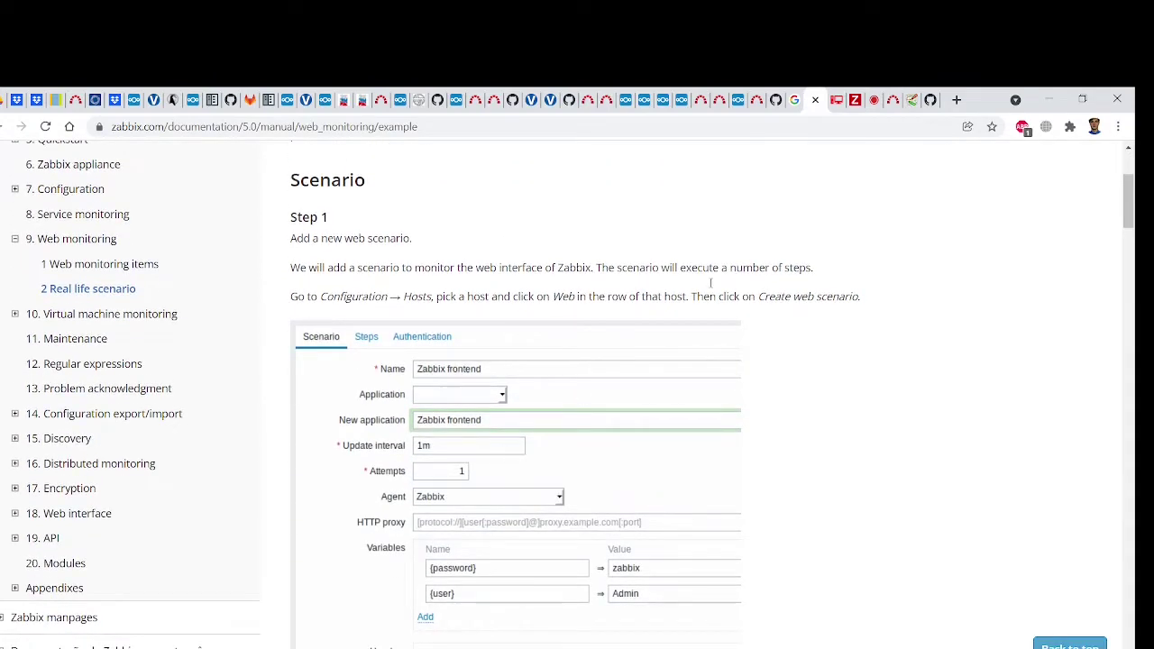
left_click(837, 101)
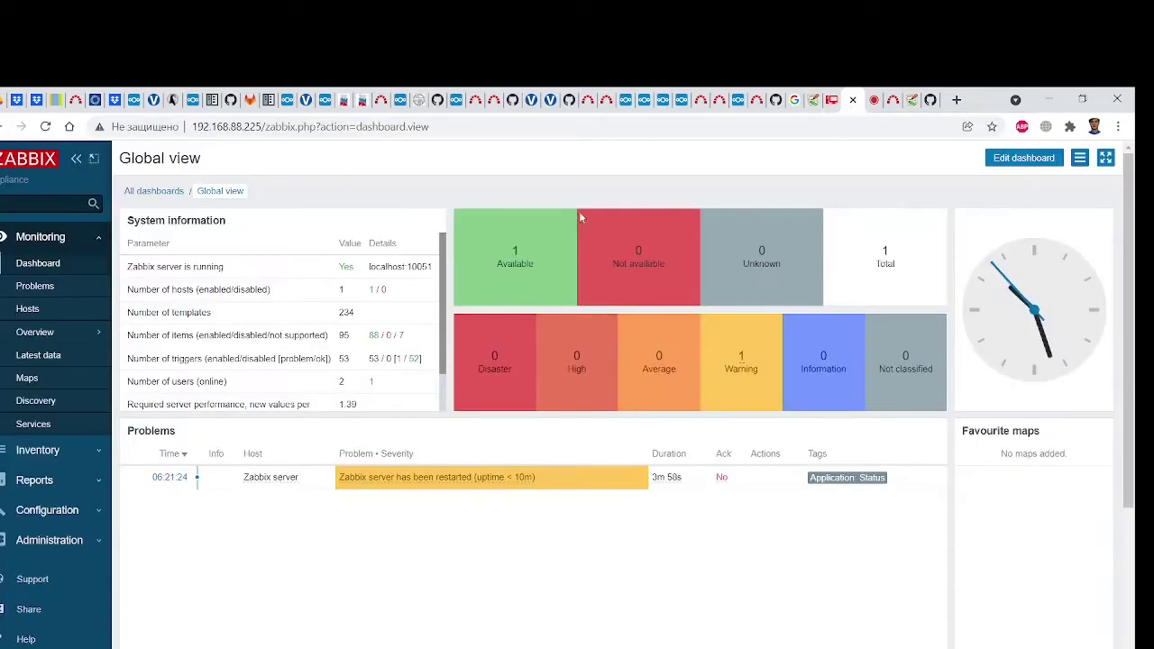
Open Configuration > Hosts in the Zabbix frontend, comparing it with the Real life scenario docs
left_click(61, 511)
left_click(42, 399)
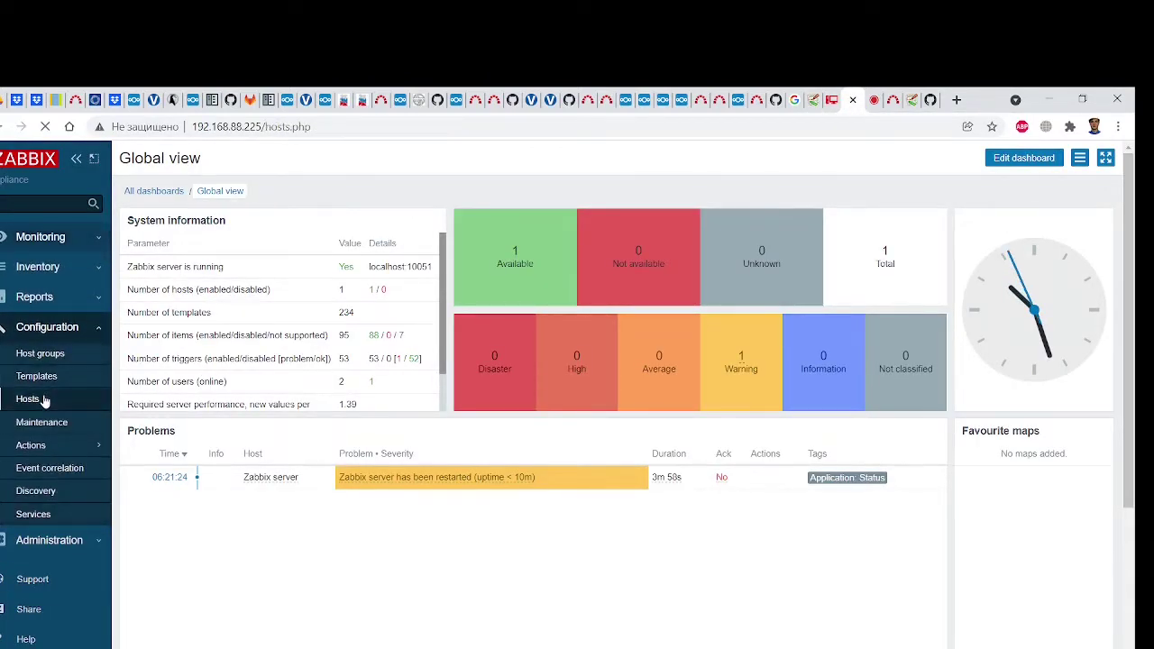
left_click(808, 101)
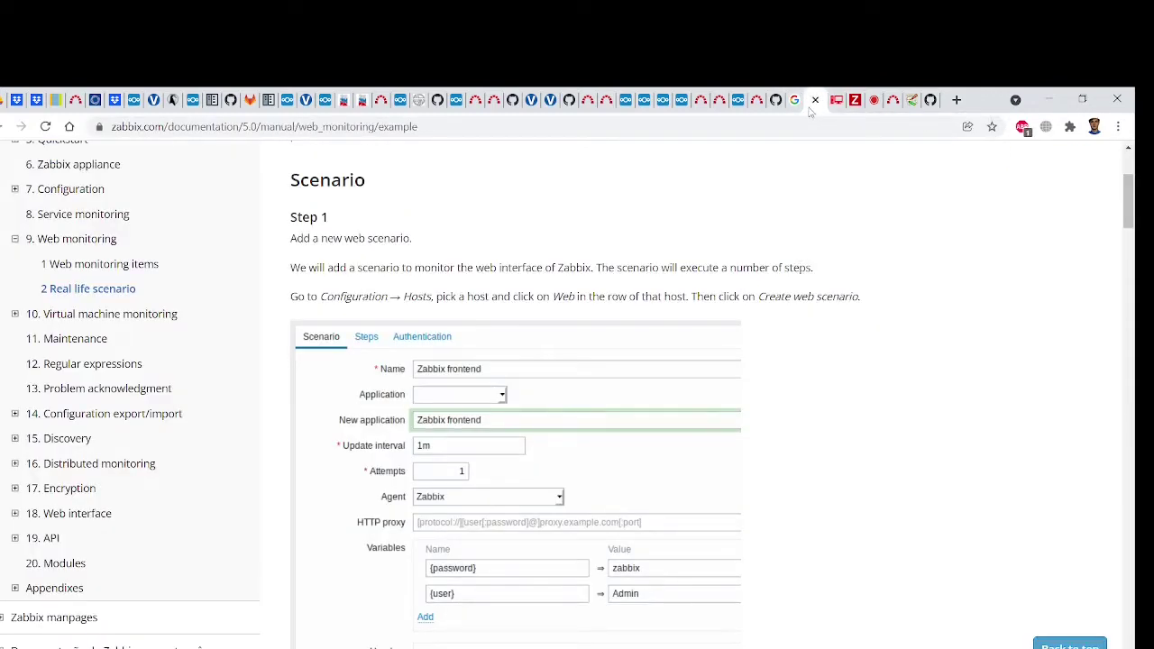
scroll(695, 356, "down", 1)
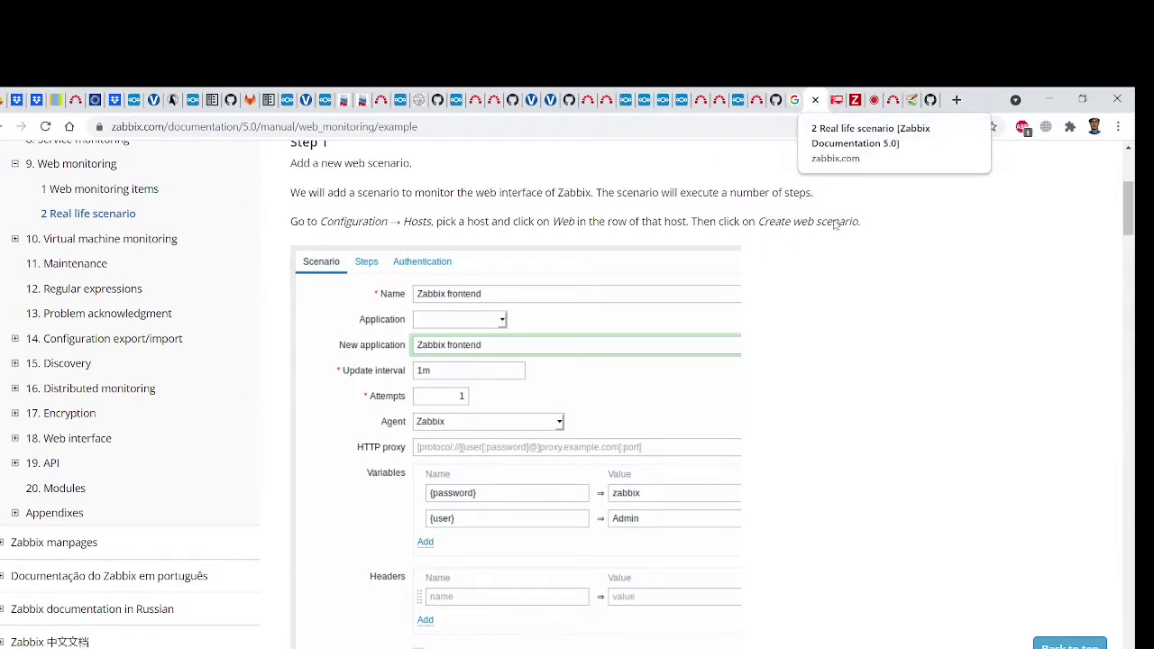
left_click(855, 100)
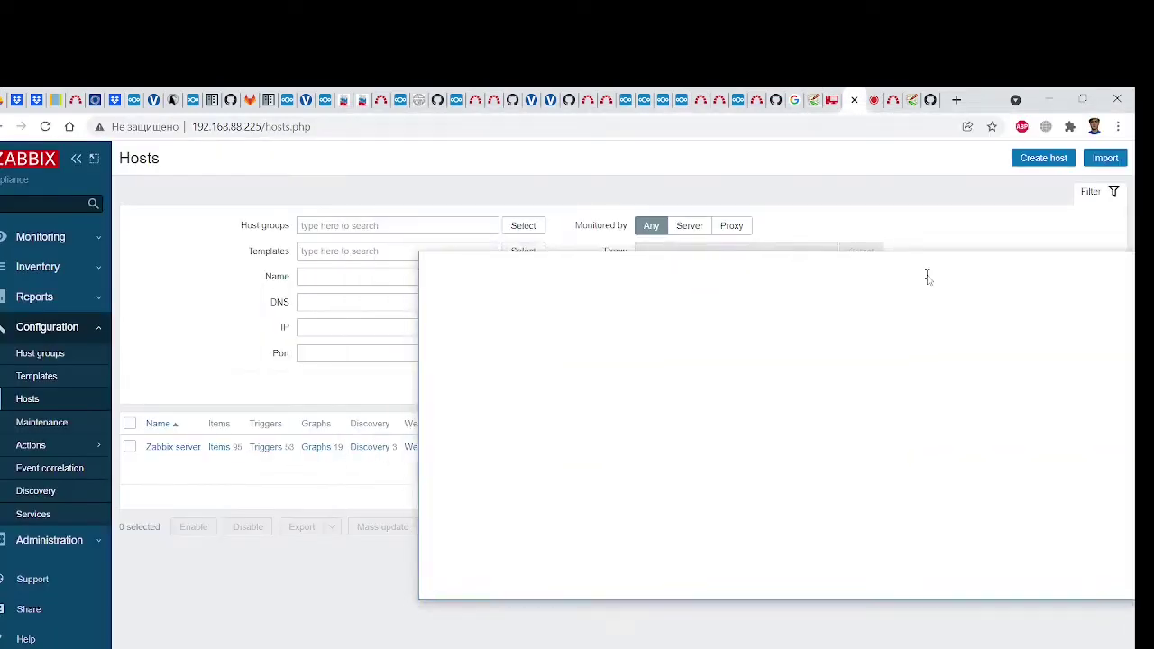
Restore the Hosts browser window, snap it to the right half, and bring the documentation forward
left_click(1082, 99)
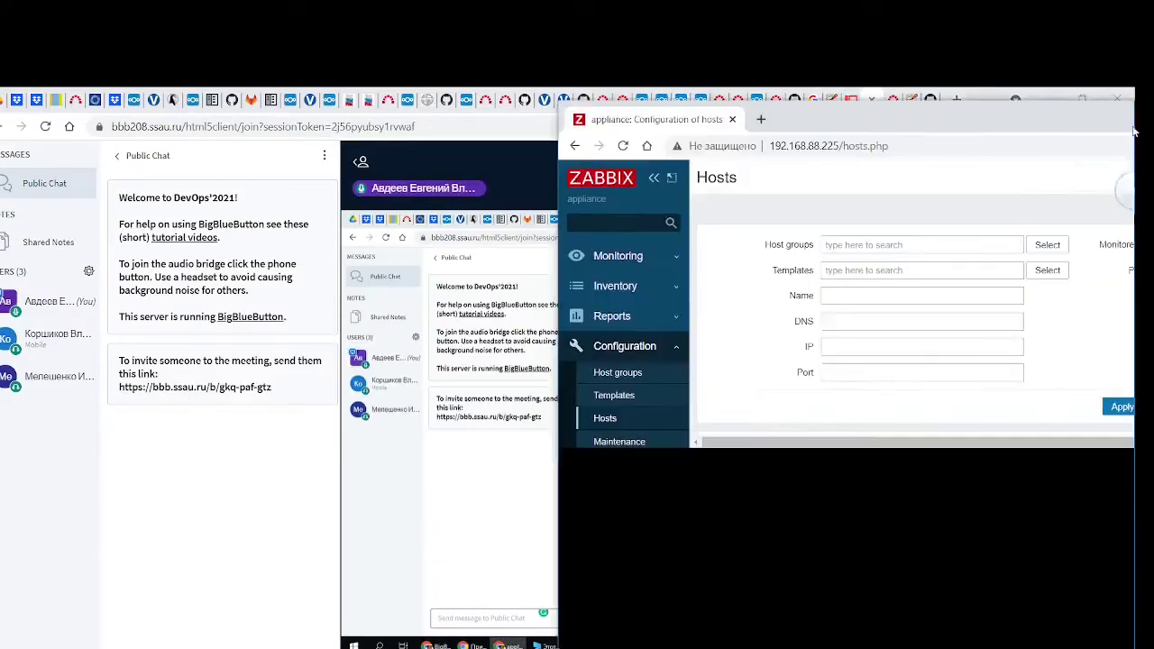
key("super+Right")
key("Escape")
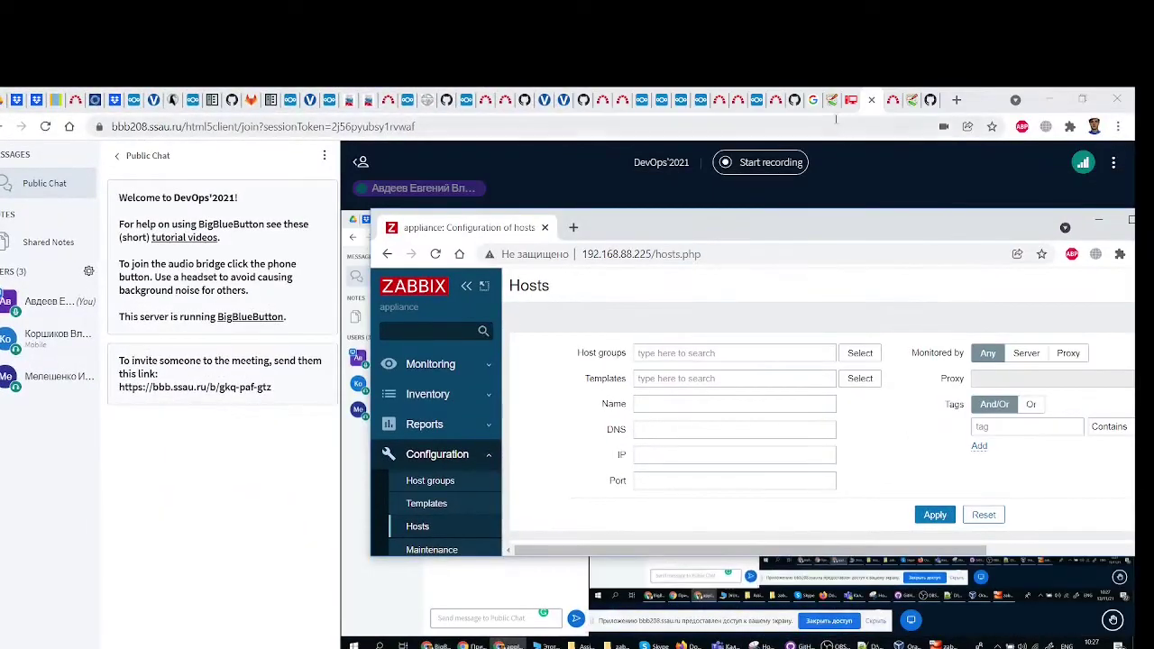
left_click(828, 102)
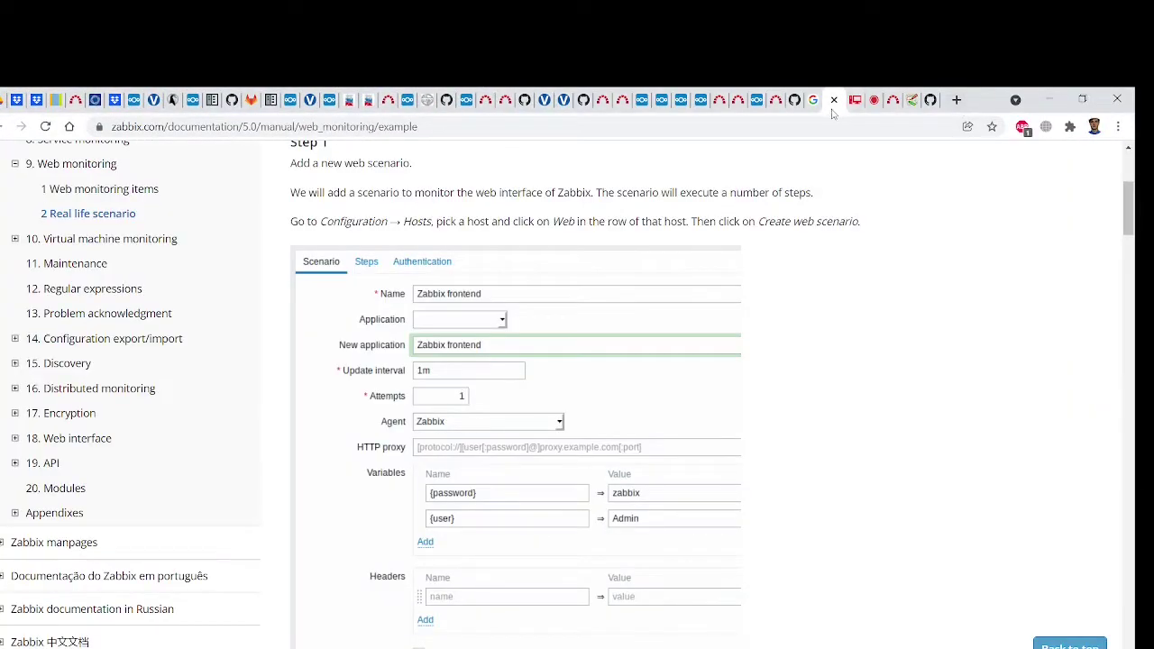
Restore the documentation browser and resize it into a tall window on the left
left_click(1083, 100)
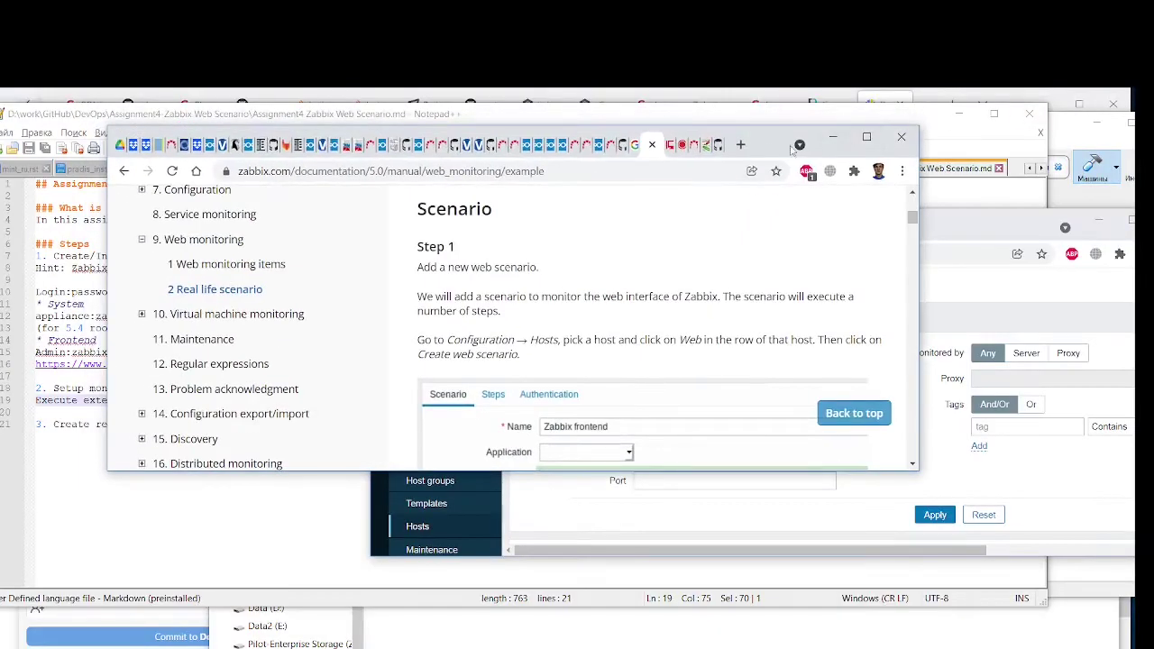
left_click_drag(761, 128, 649, 115)
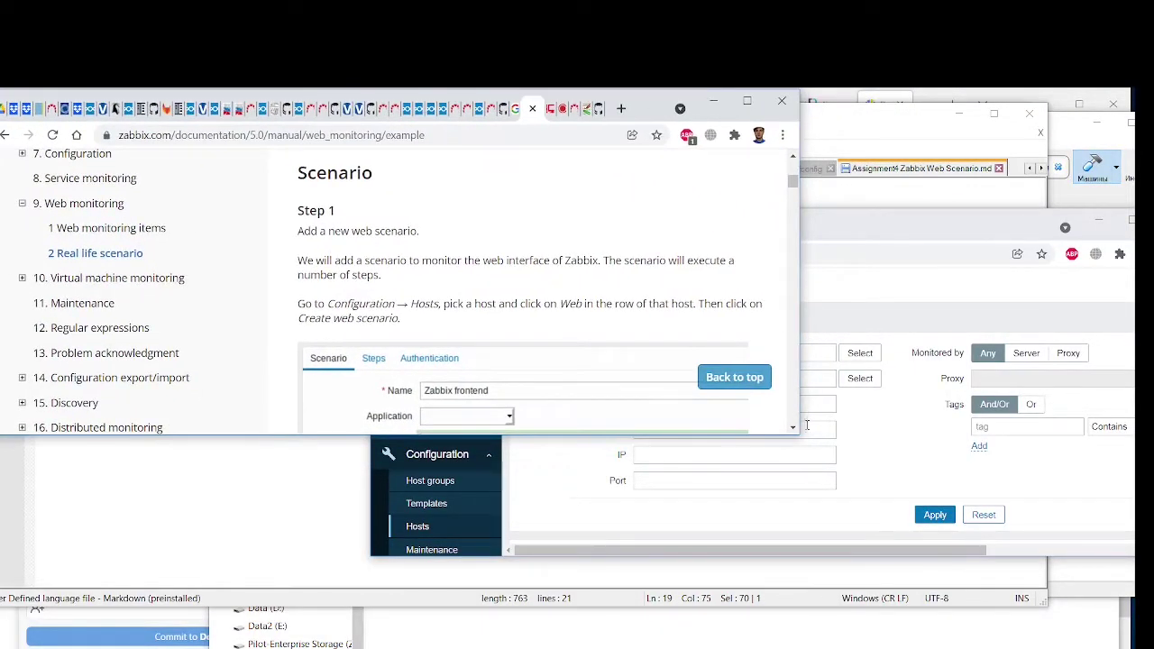
left_click_drag(803, 436, 735, 645)
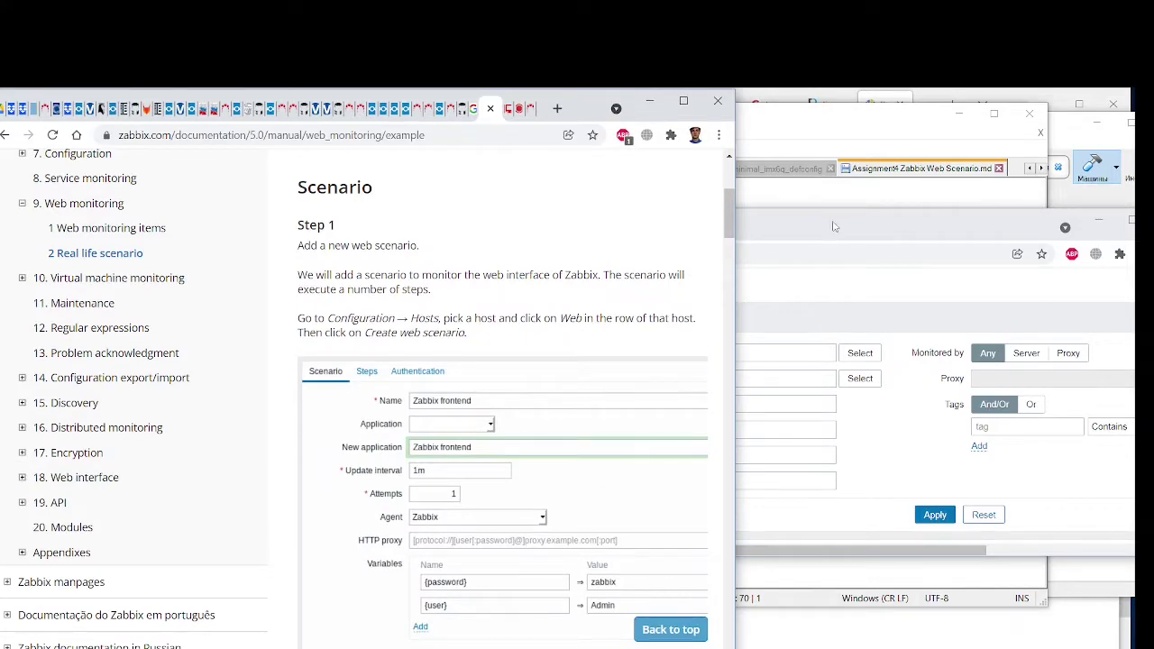
Place and stretch the Zabbix Hosts window on the right so the host list shows
left_click_drag(828, 229, 1024, 113)
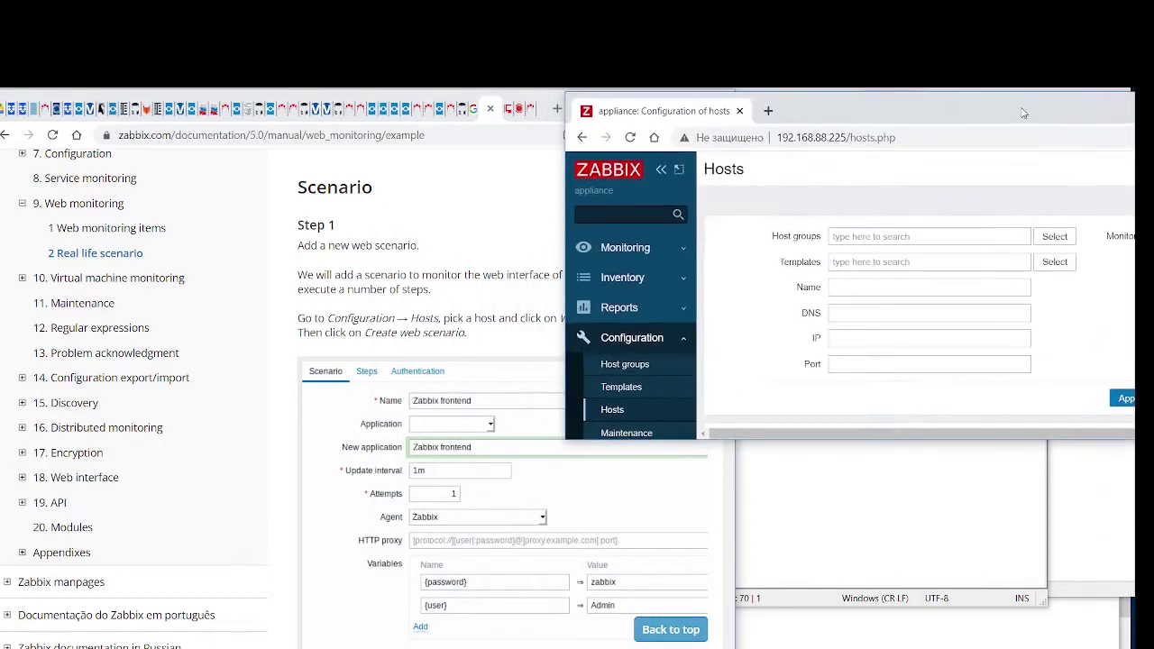
left_click_drag(873, 443, 909, 626)
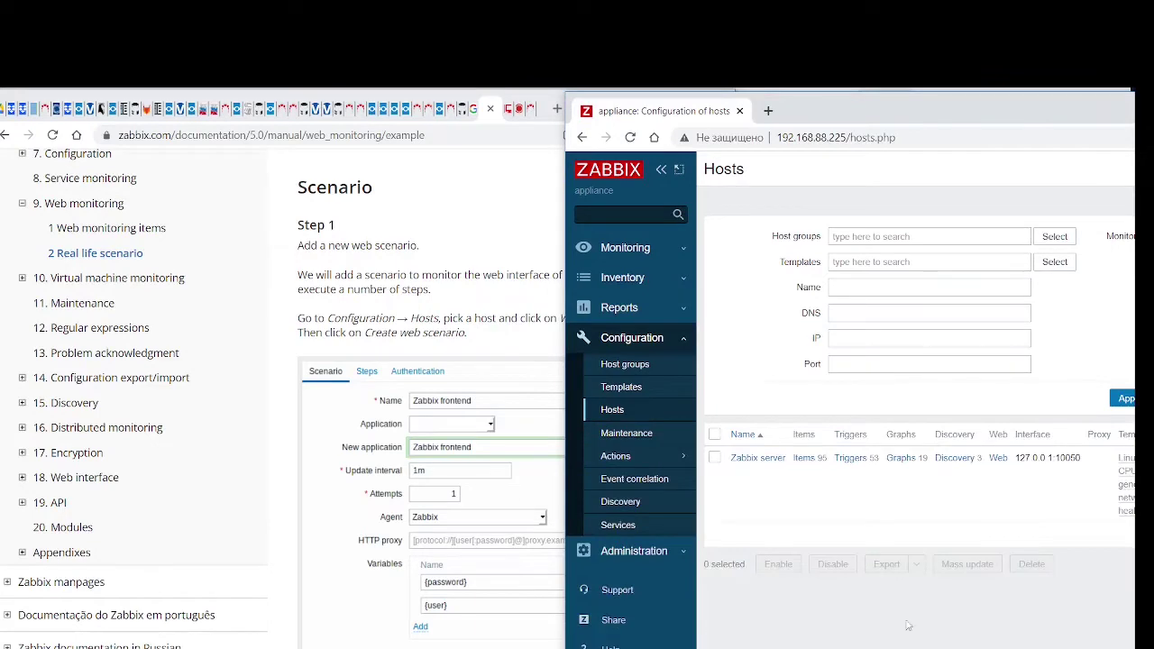
left_click_drag(815, 113, 952, 120)
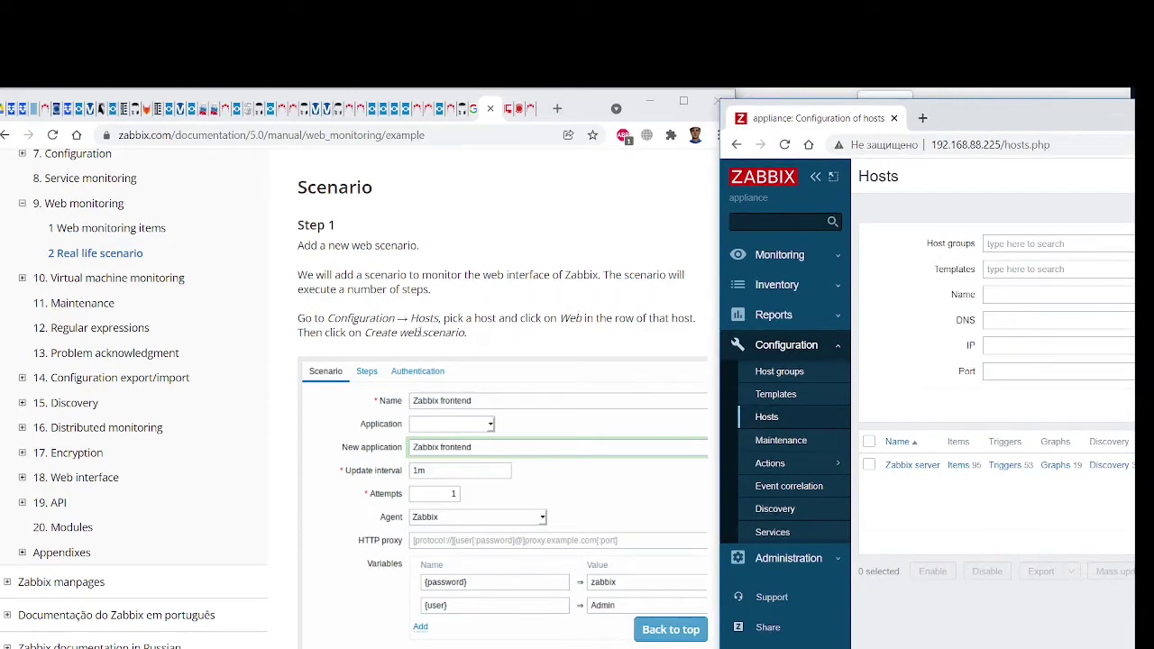
scroll(494, 353, "down", 1)
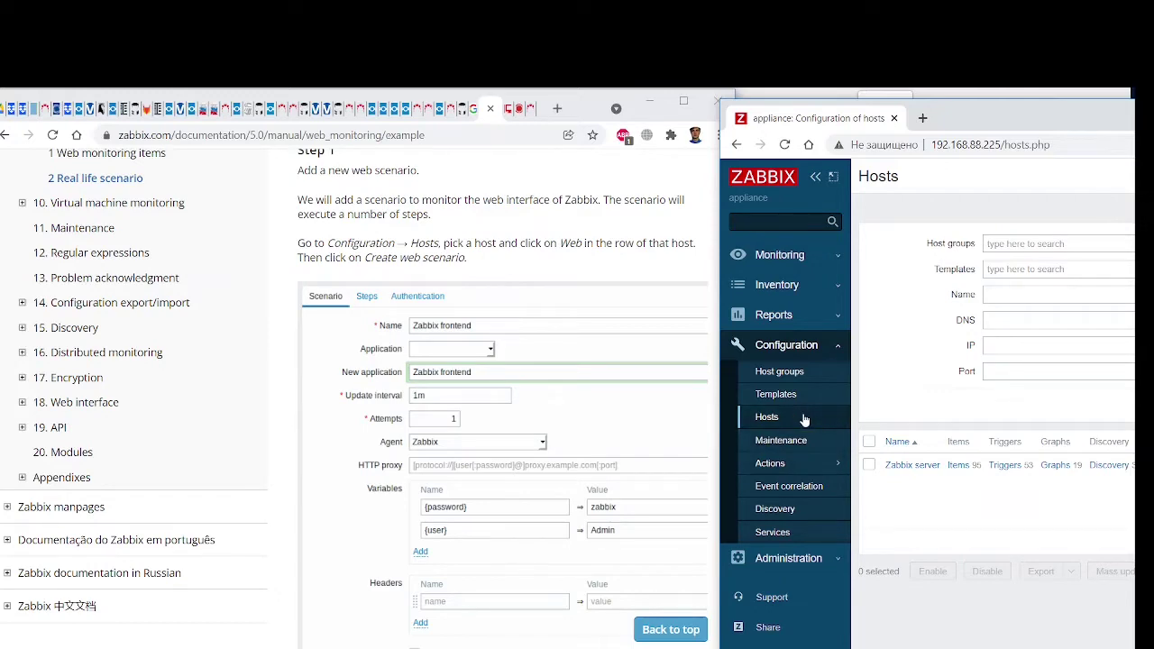
Arrange the Chrome windows side by side and tick Zabbix server (127.0.0.1:10050) in the hosts list
left_click_drag(997, 117, 503, 117)
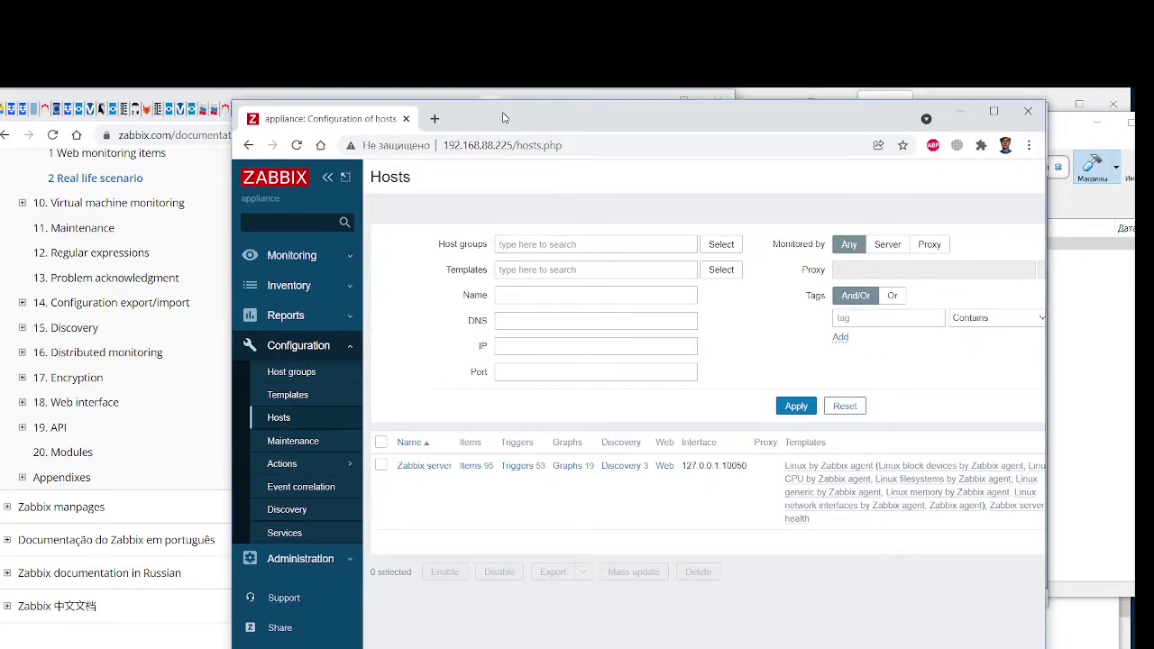
left_click_drag(503, 117, 943, 115)
left_click_drag(1010, 123, 1008, 118)
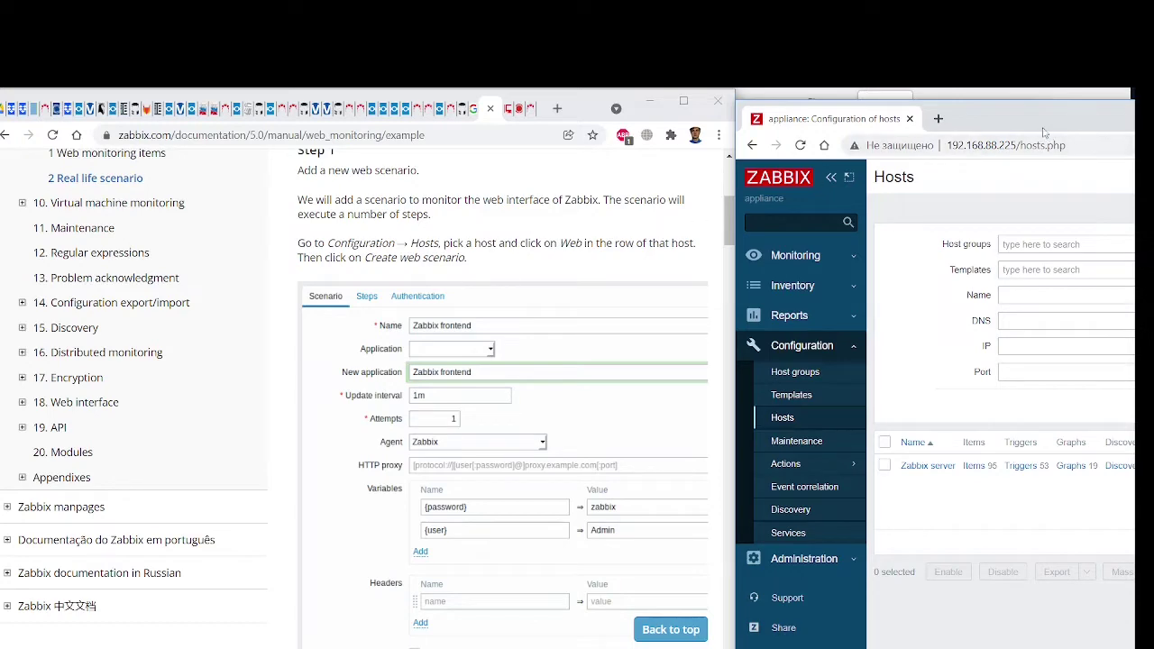
left_click_drag(1028, 127, 541, 110)
left_click(399, 454)
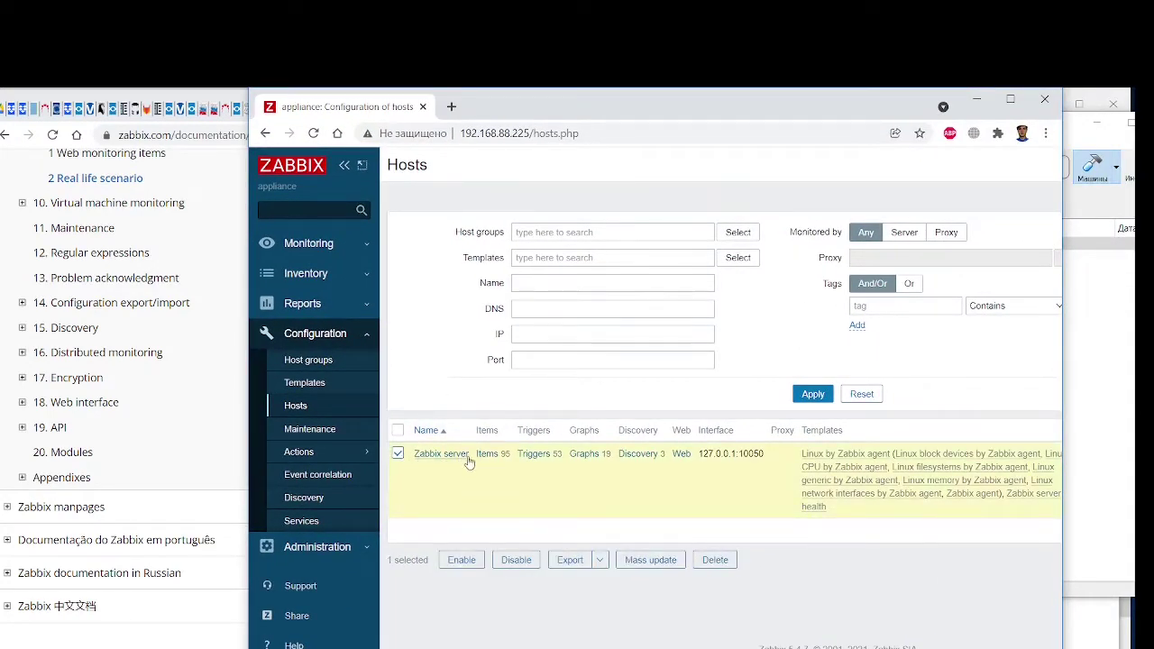
Open Zabbix server's empty Web monitoring list and start a new web scenario
left_click(682, 454)
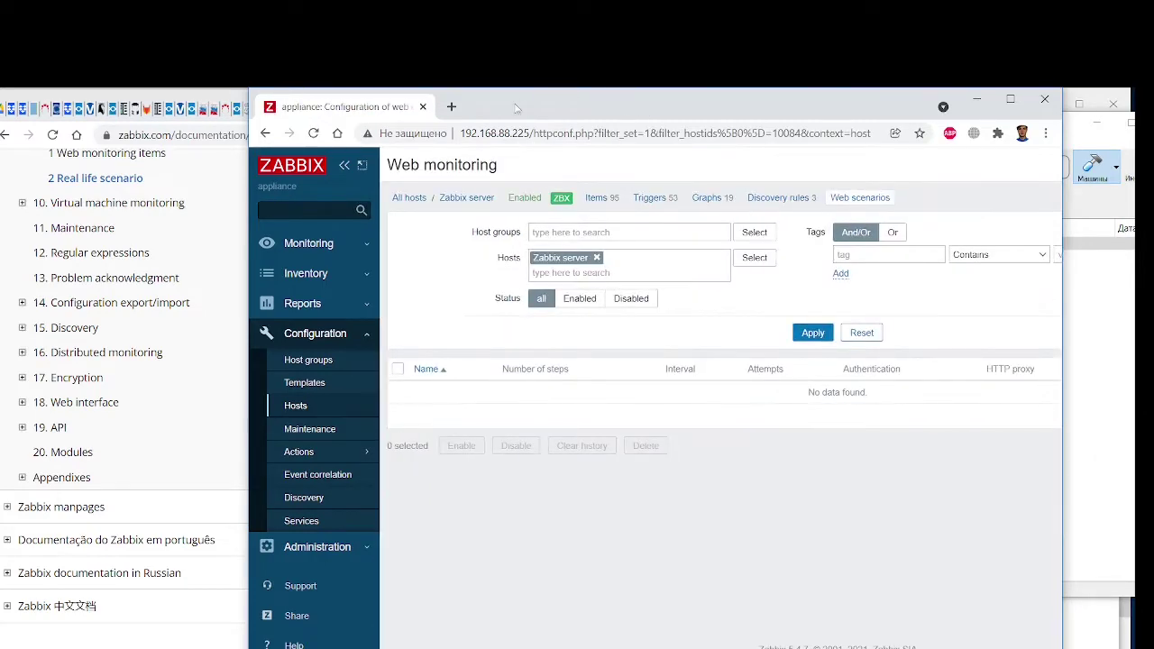
left_click_drag(502, 114, 969, 110)
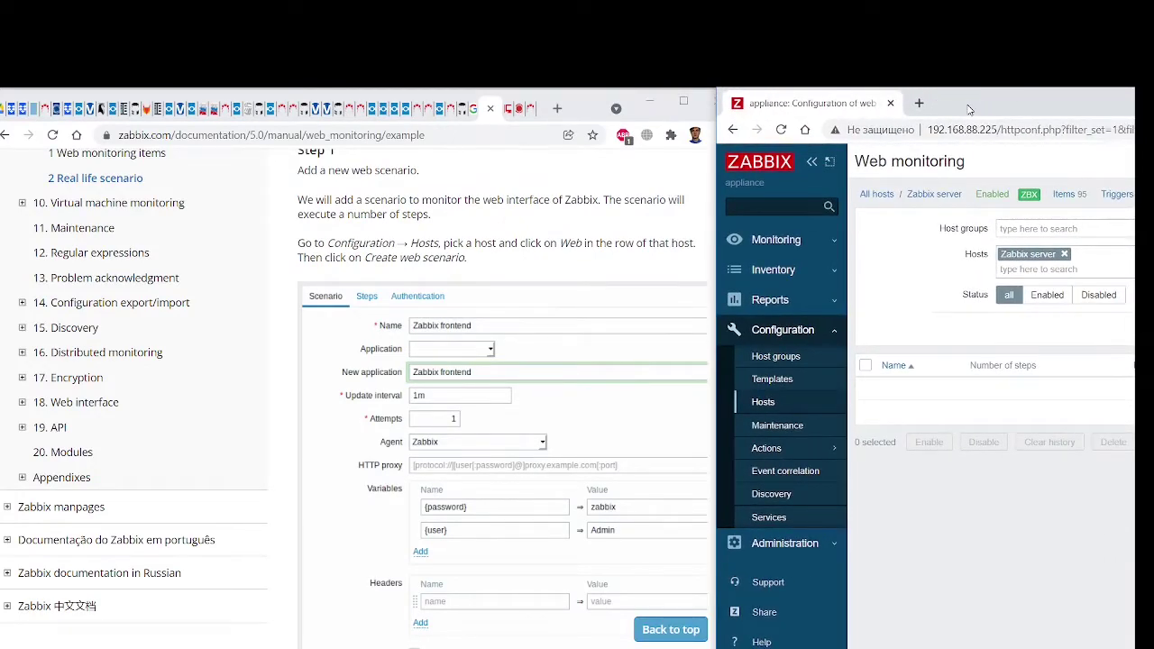
left_click_drag(969, 109, 453, 119)
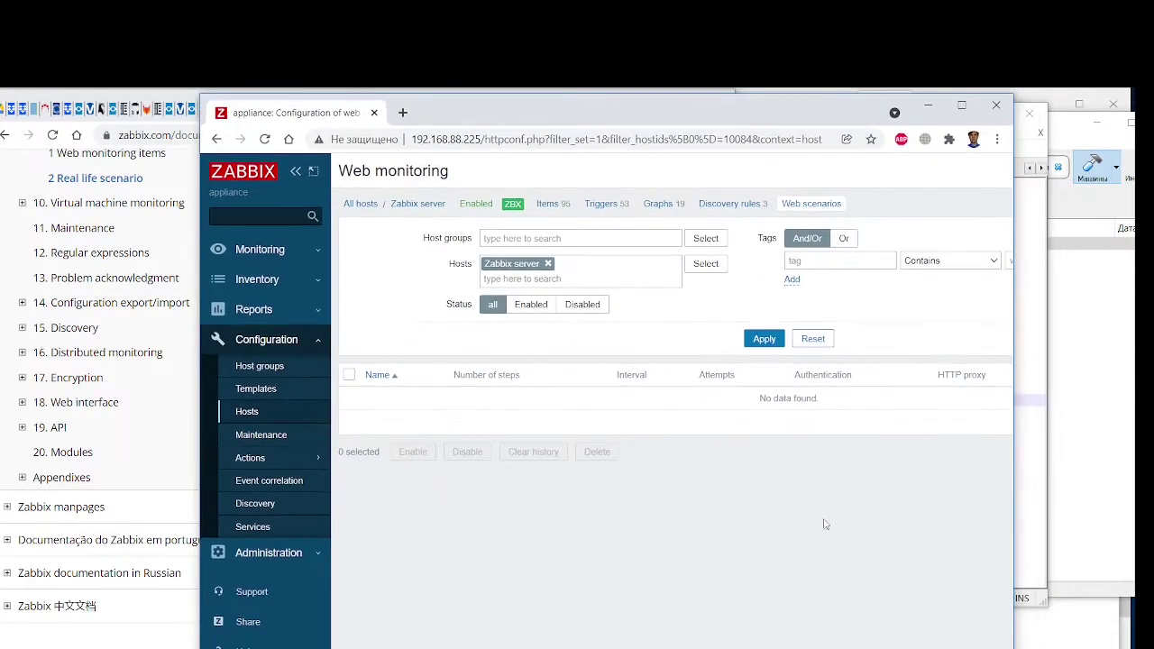
scroll(672, 309, "right", 4)
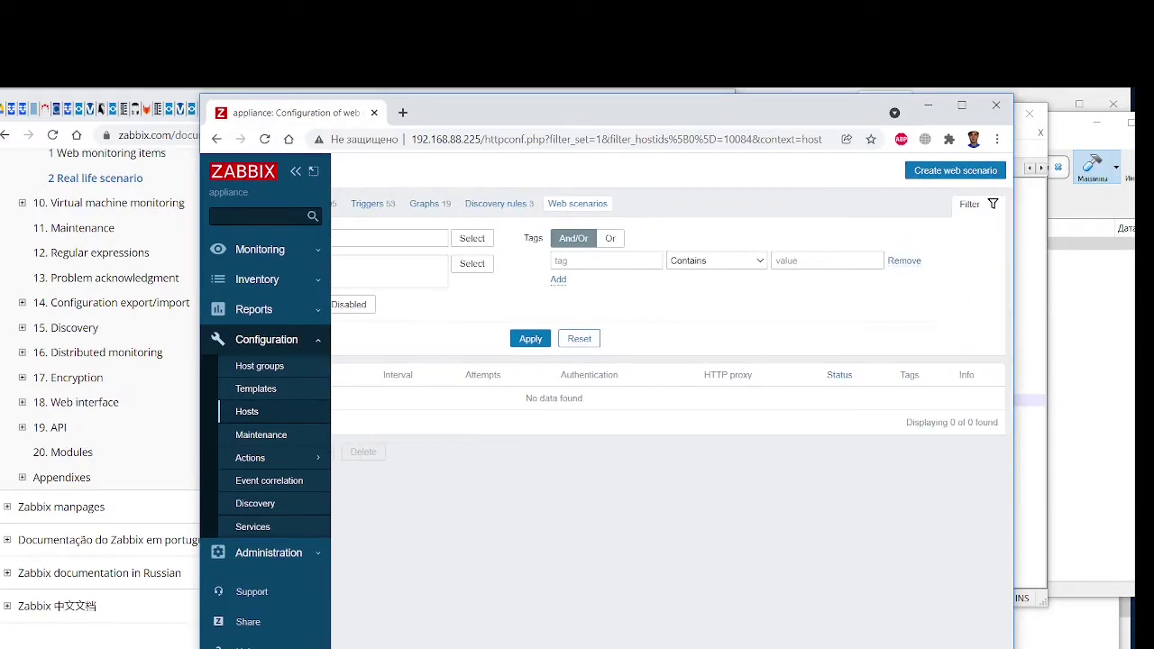
left_click(934, 172)
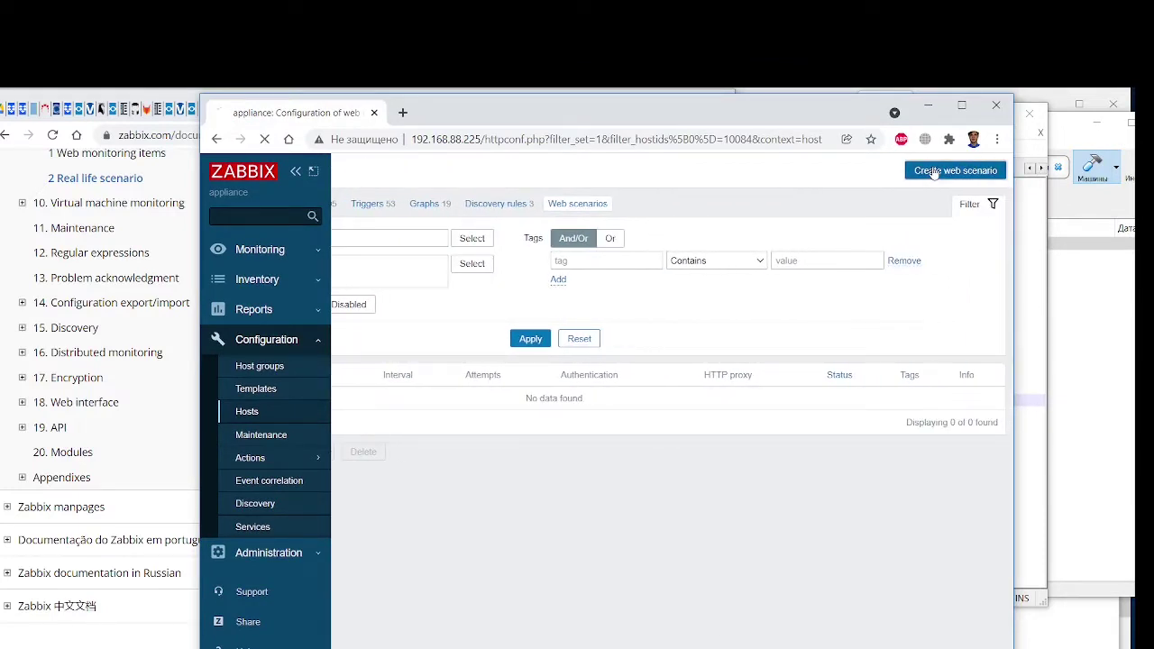
Name the new web scenario 'Zabbix frontend'
left_click_drag(481, 120, 844, 179)
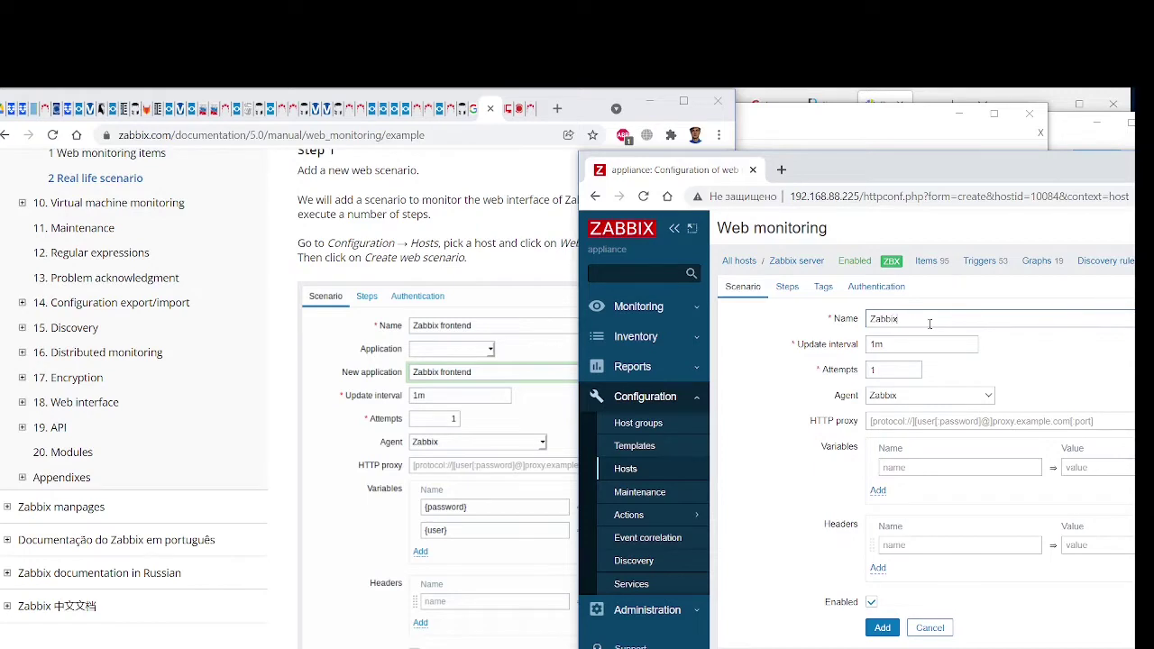
type("tend")
left_click(902, 369)
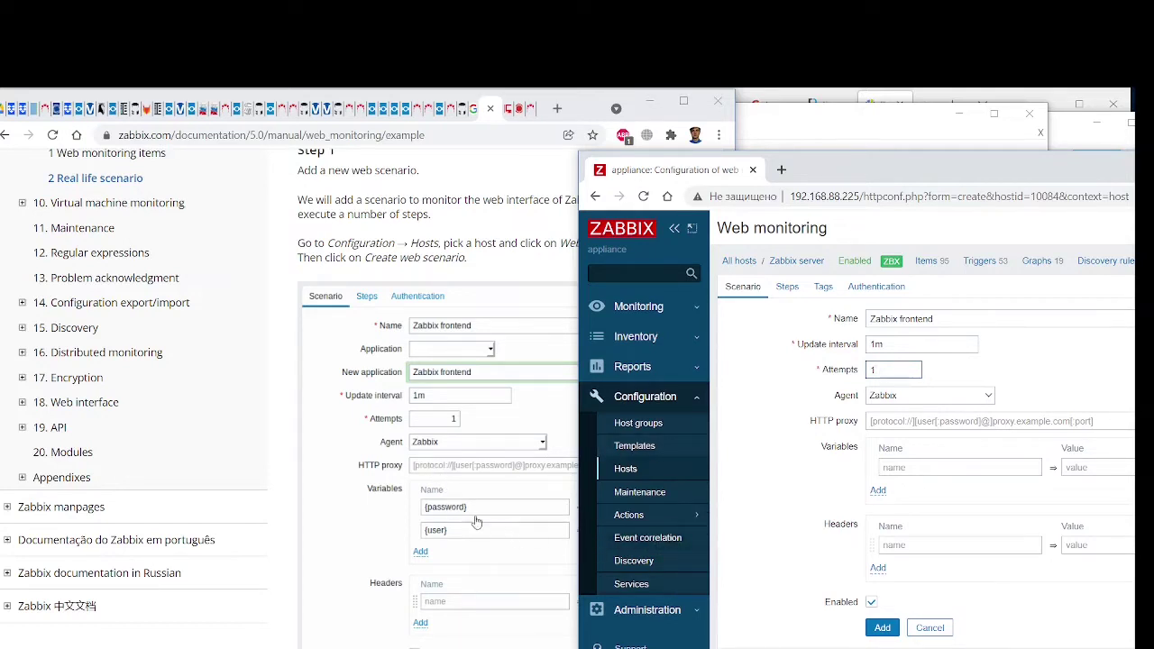
left_click(898, 467)
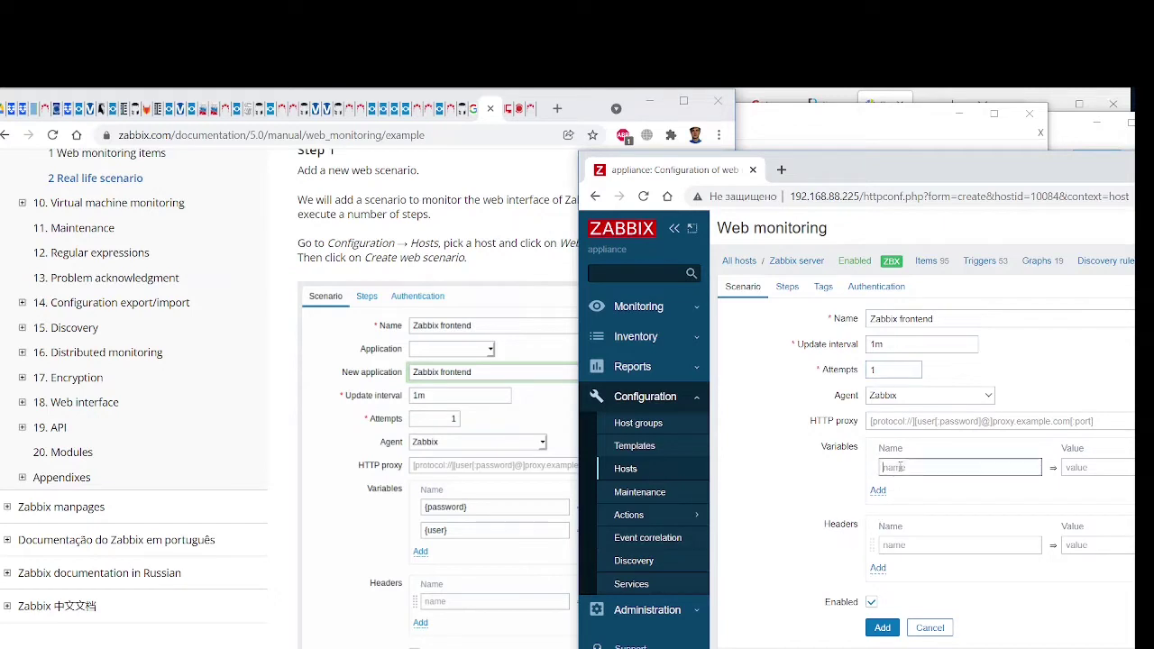
type("{password")
left_click_drag(824, 174, 694, 148)
left_click(975, 444)
type("za")
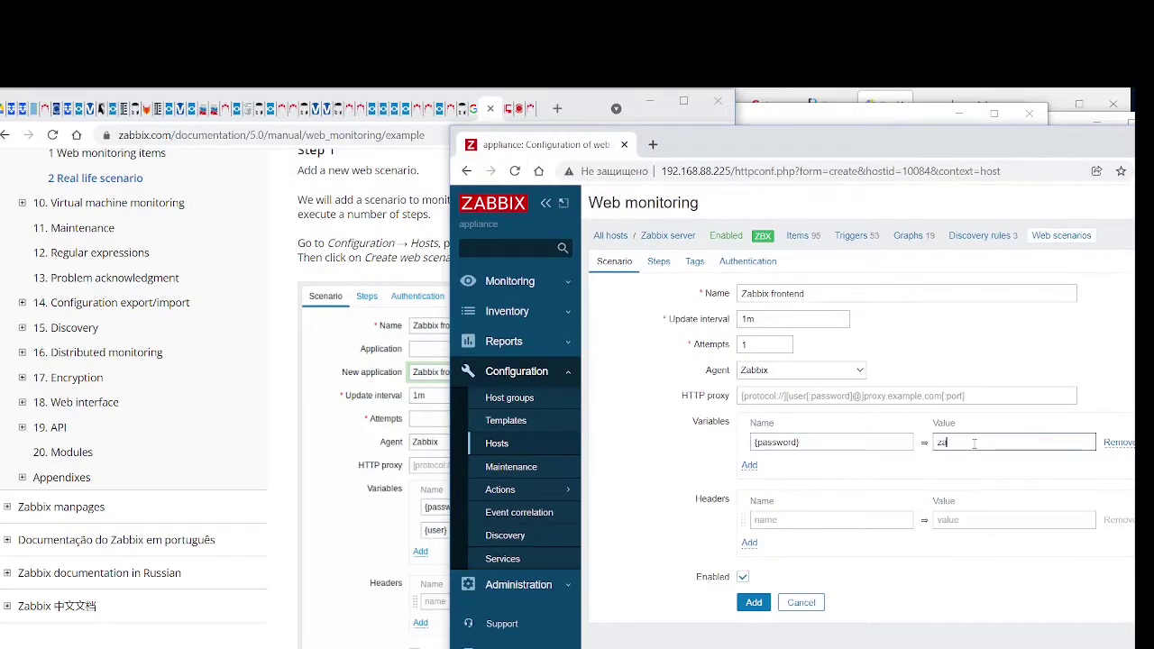
type("bbix")
Add a second variable row named {user} and begin its value
left_click(749, 466)
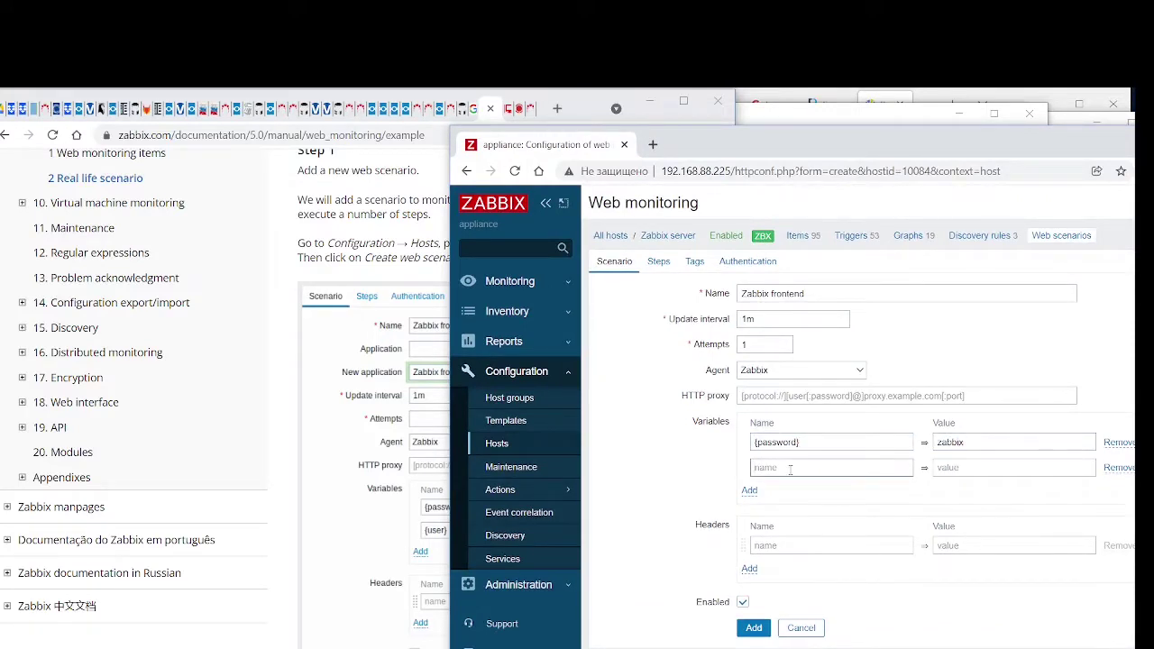
left_click(791, 469)
type("{user}")
key("Tab")
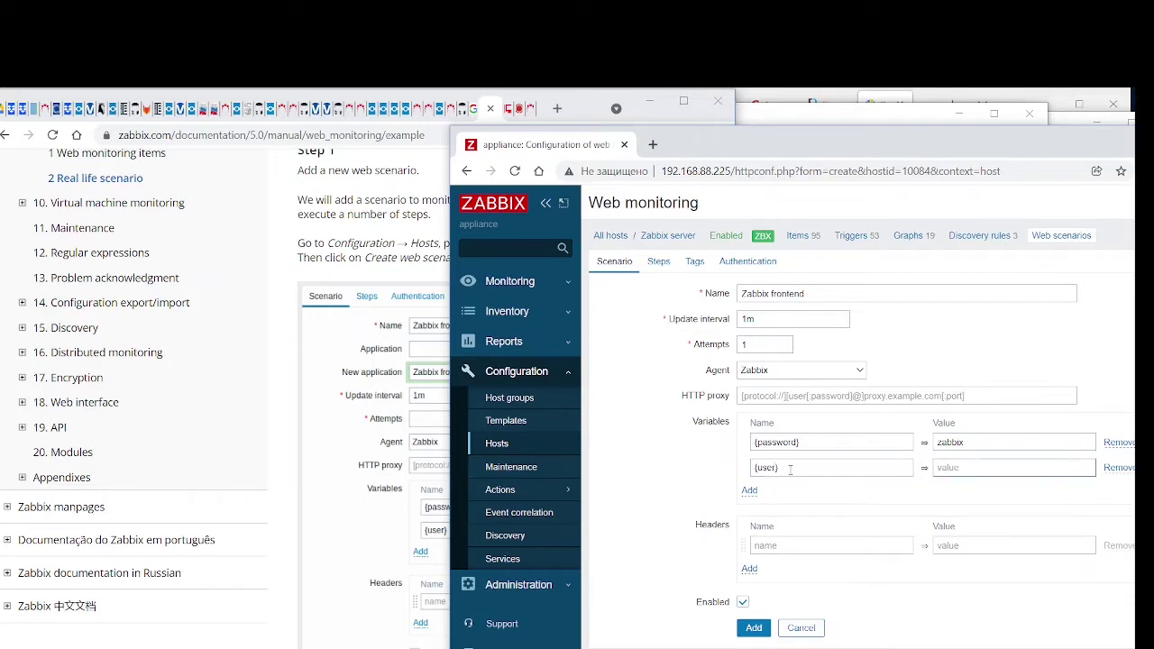
type("Admin")
left_click_drag(818, 143, 1099, 107)
scroll(570, 455, "down", 3)
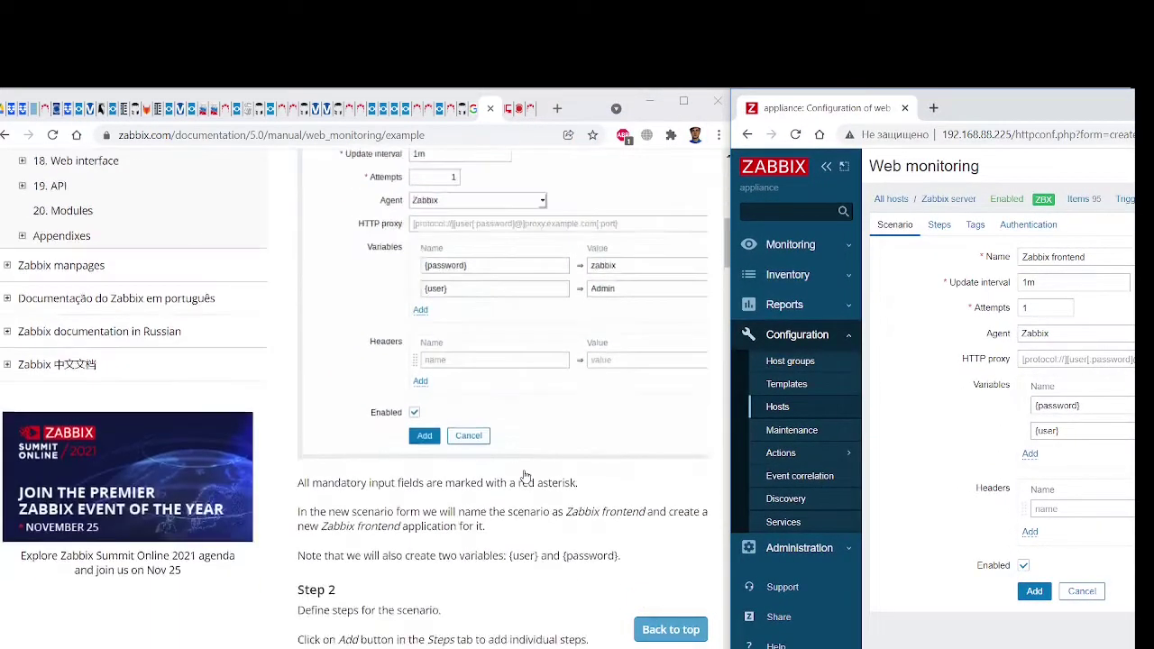
Check the variables against the documentation, then try adding the scenario; 'Field Steps is mandatory' appears
left_click_drag(1010, 107, 1038, 122)
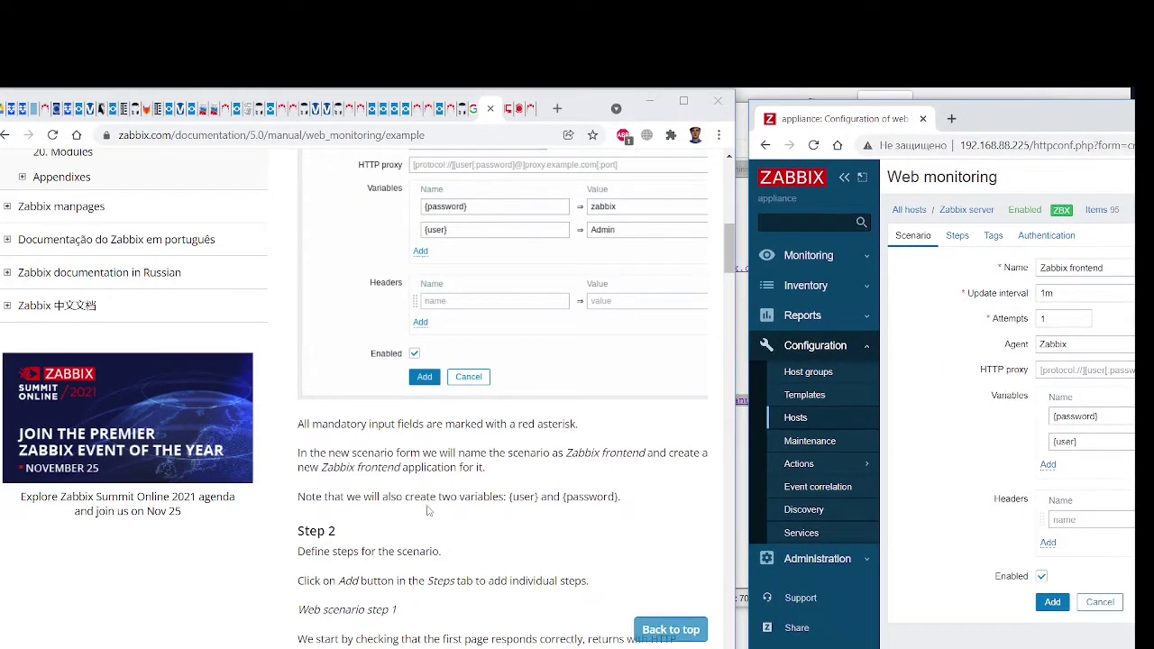
scroll(430, 511, "down", 2)
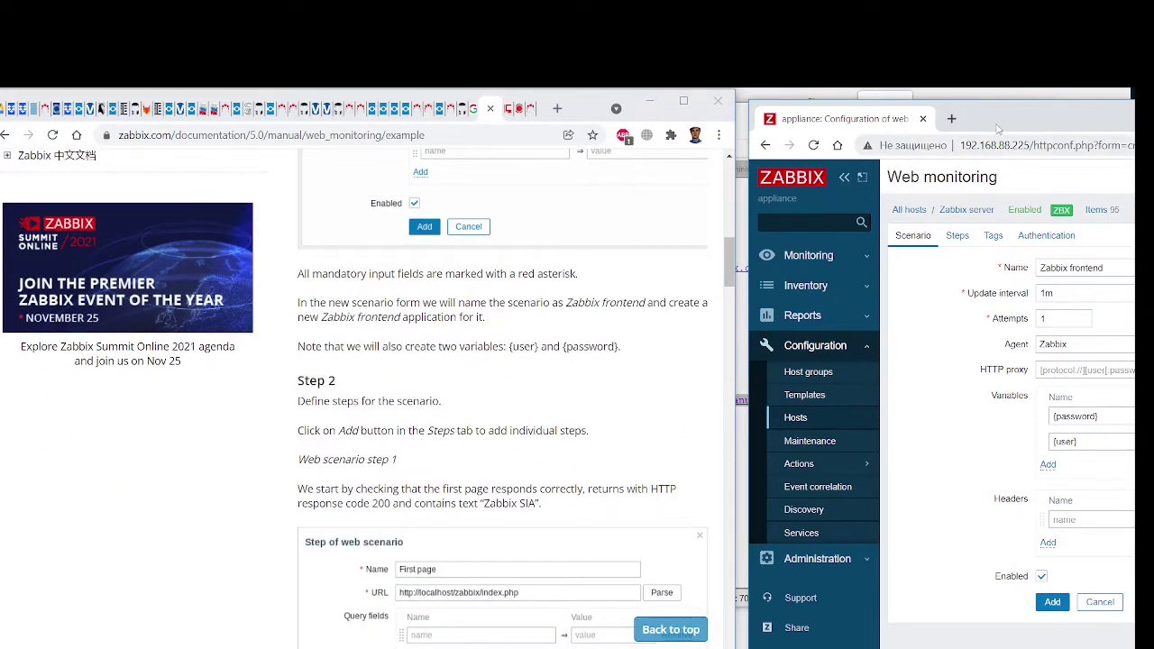
left_click_drag(992, 127, 449, 121)
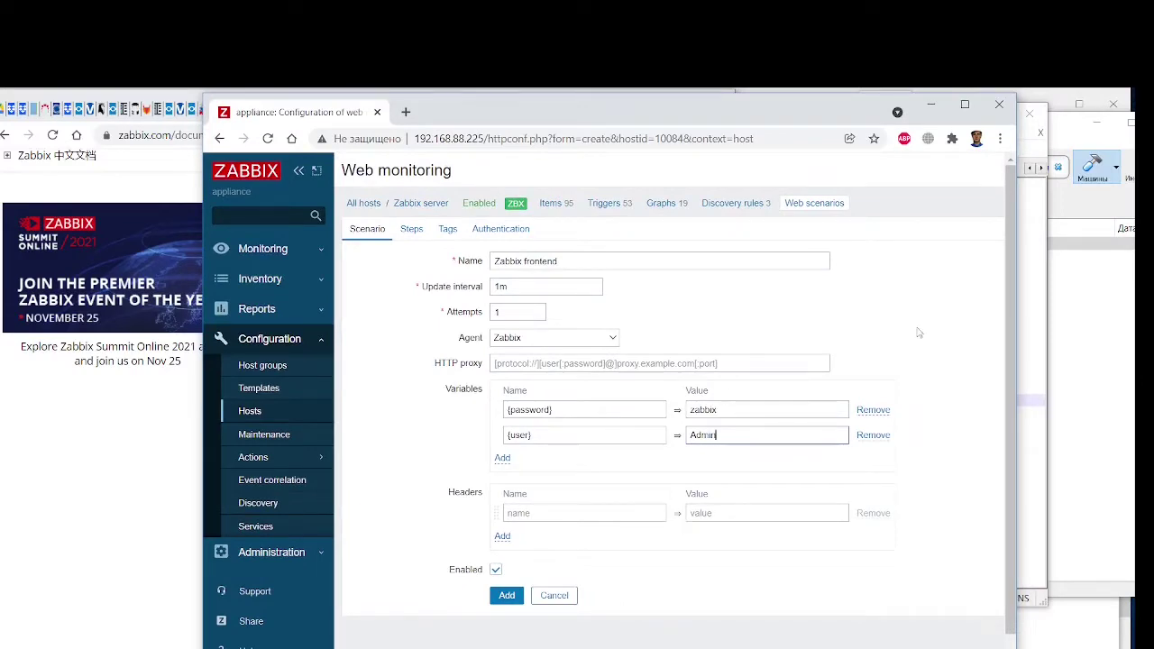
left_click_drag(522, 121, 1028, 135)
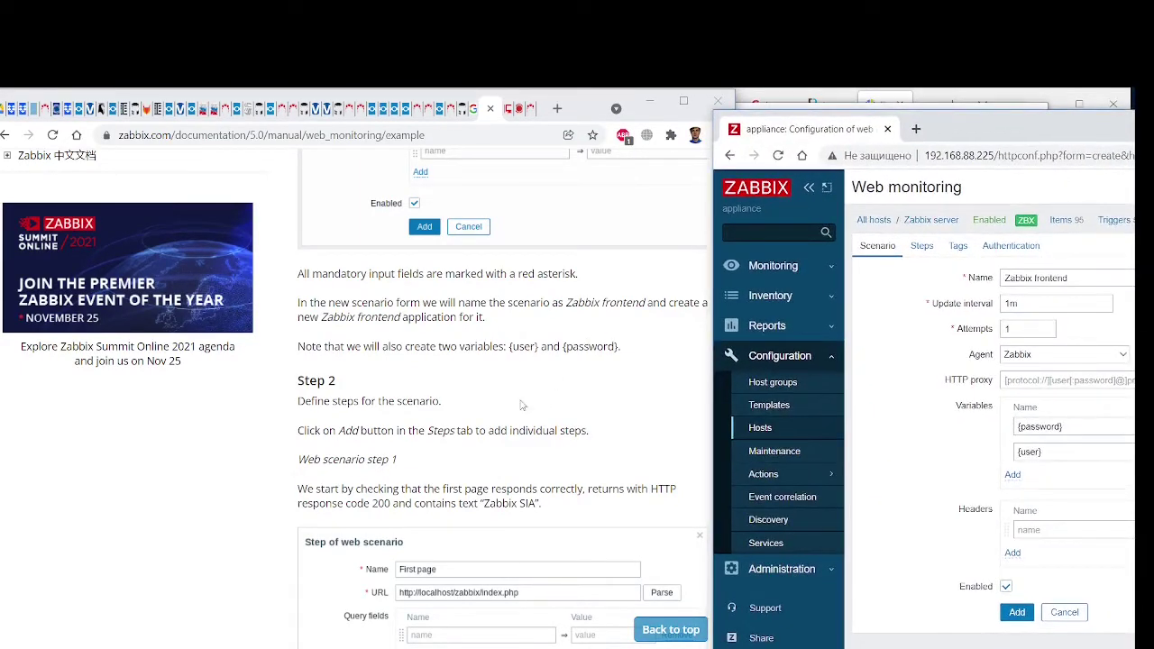
scroll(364, 509, "up", 3)
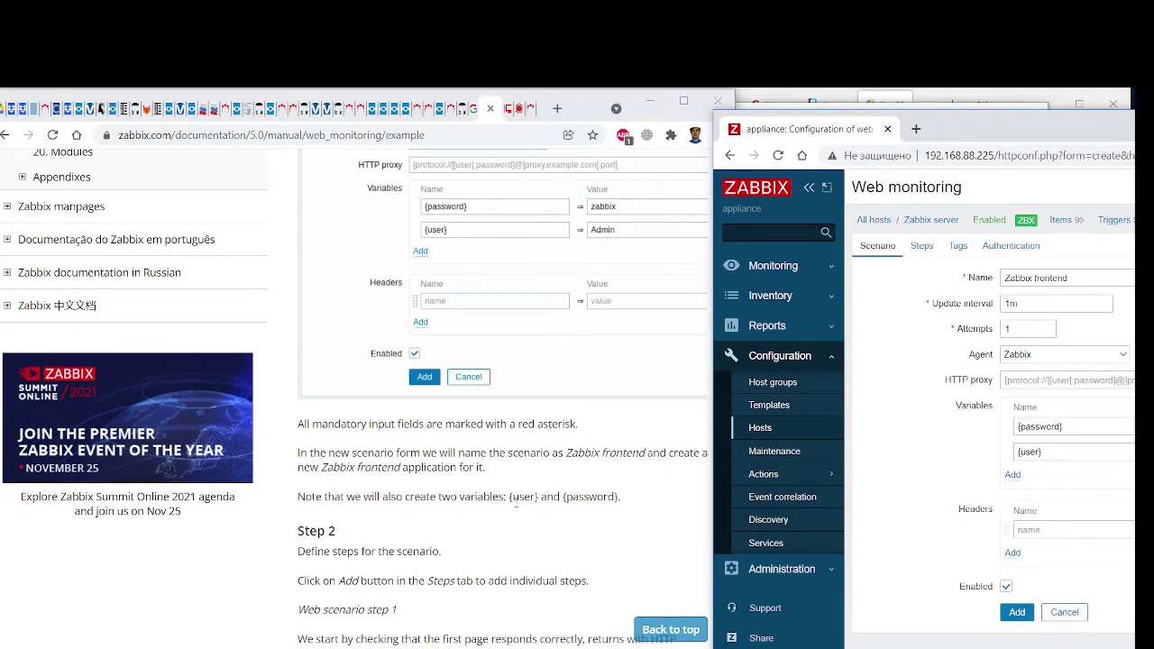
left_click_drag(979, 131, 474, 118)
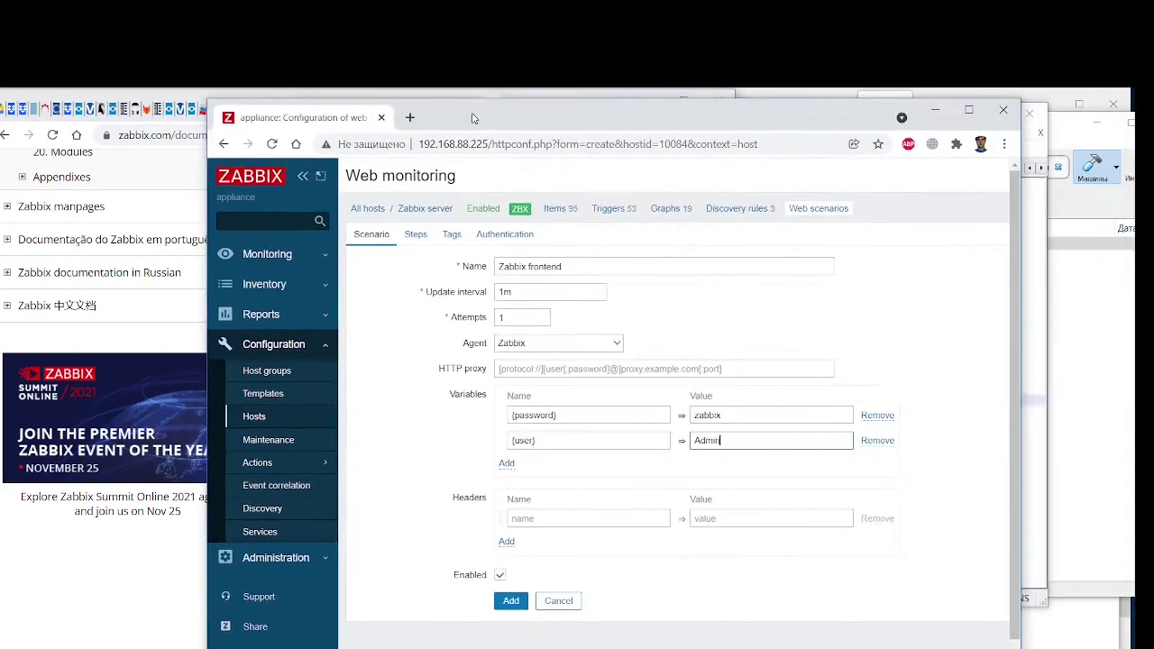
left_click(510, 601)
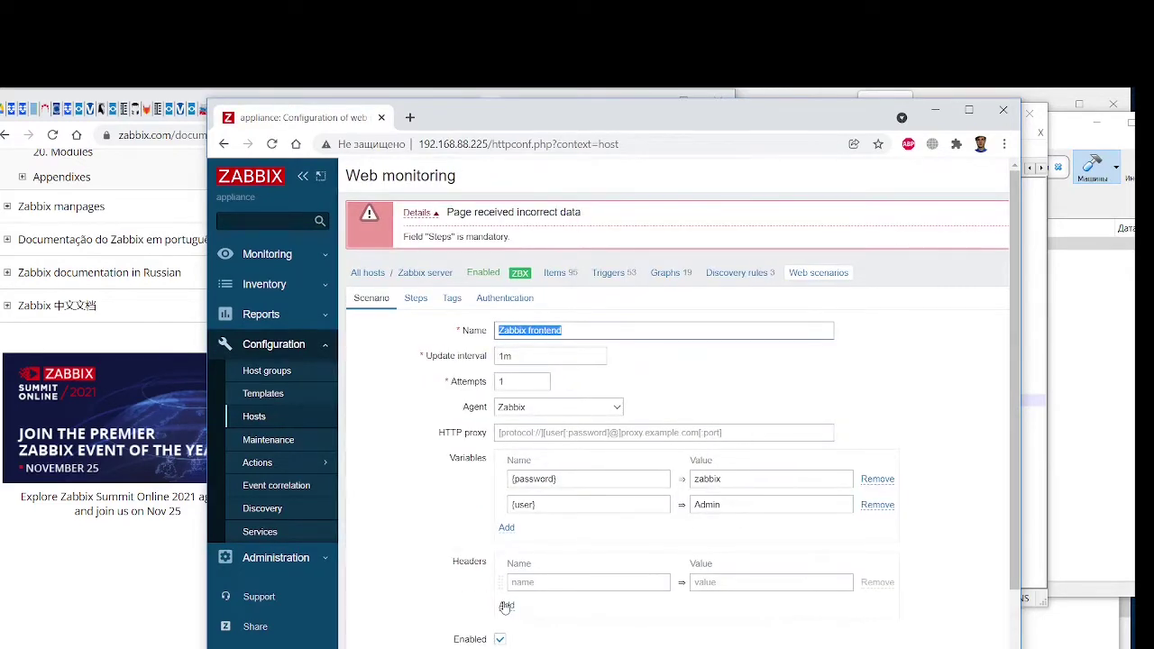
Switch to the scenario's Steps tab and scroll the documentation alongside
scroll(600, 544, "down", 1)
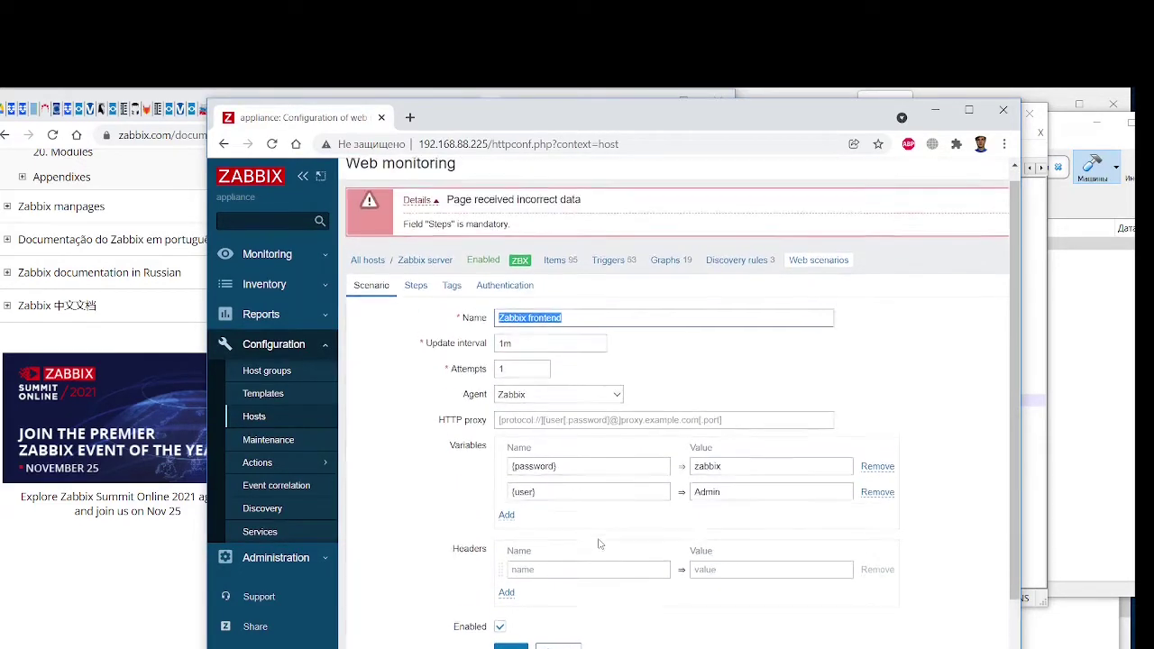
left_click(415, 285)
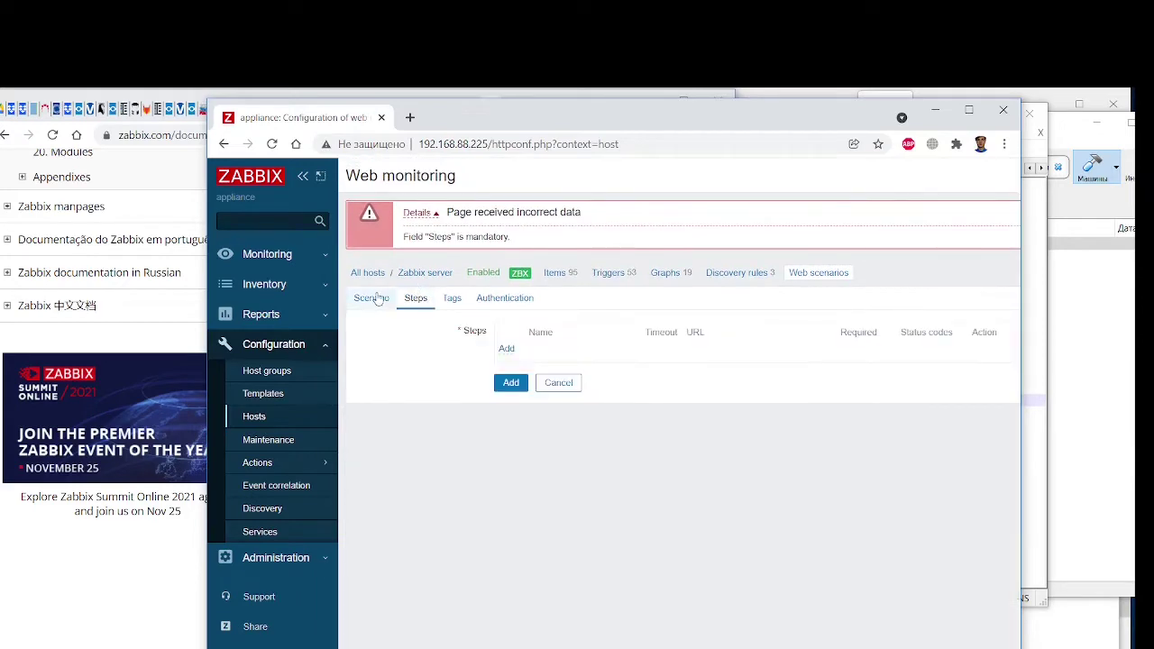
left_click(379, 300)
left_click(413, 299)
left_click_drag(485, 127, 921, 116)
scroll(505, 397, "down", 3)
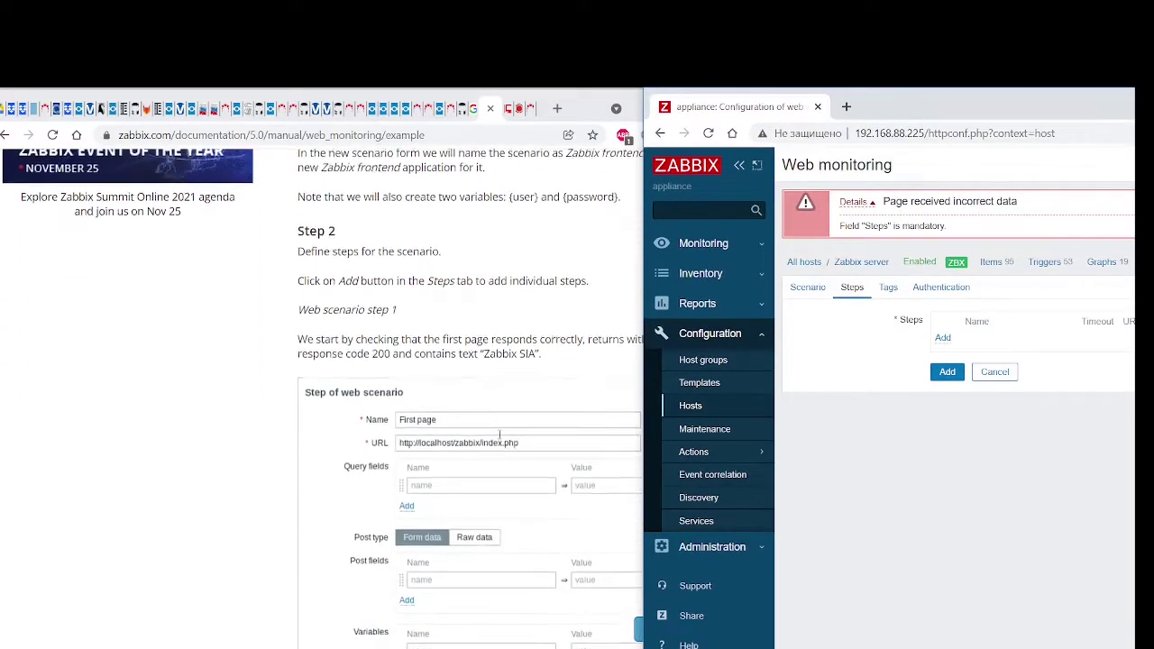
scroll(499, 436, "down", 1)
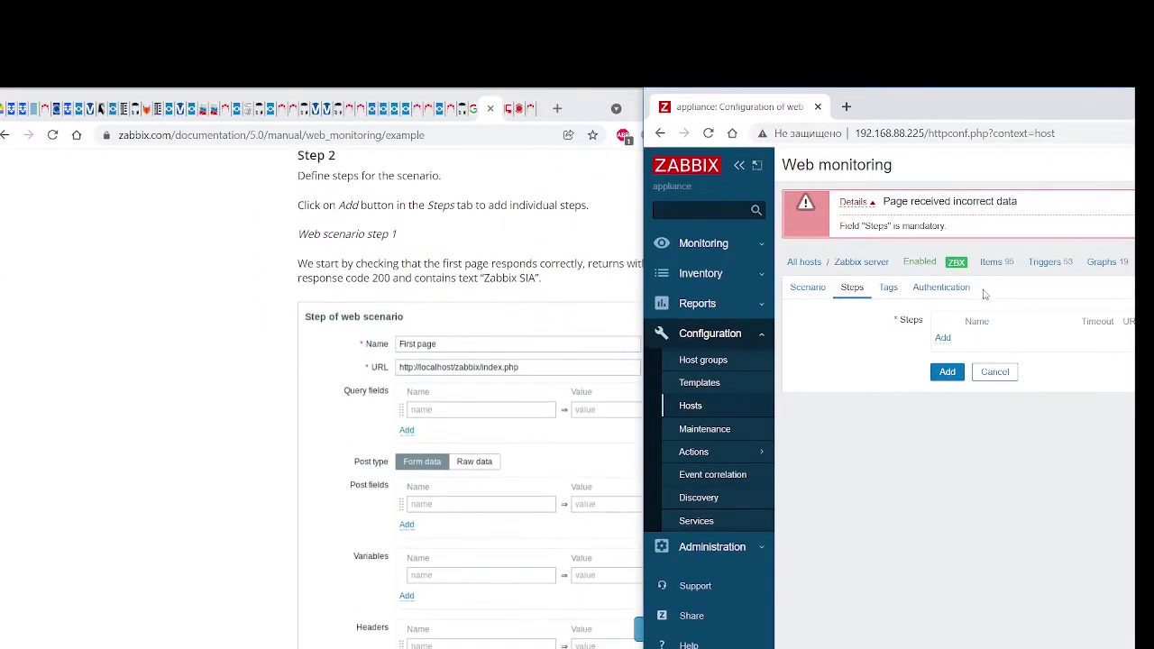
left_click(943, 340)
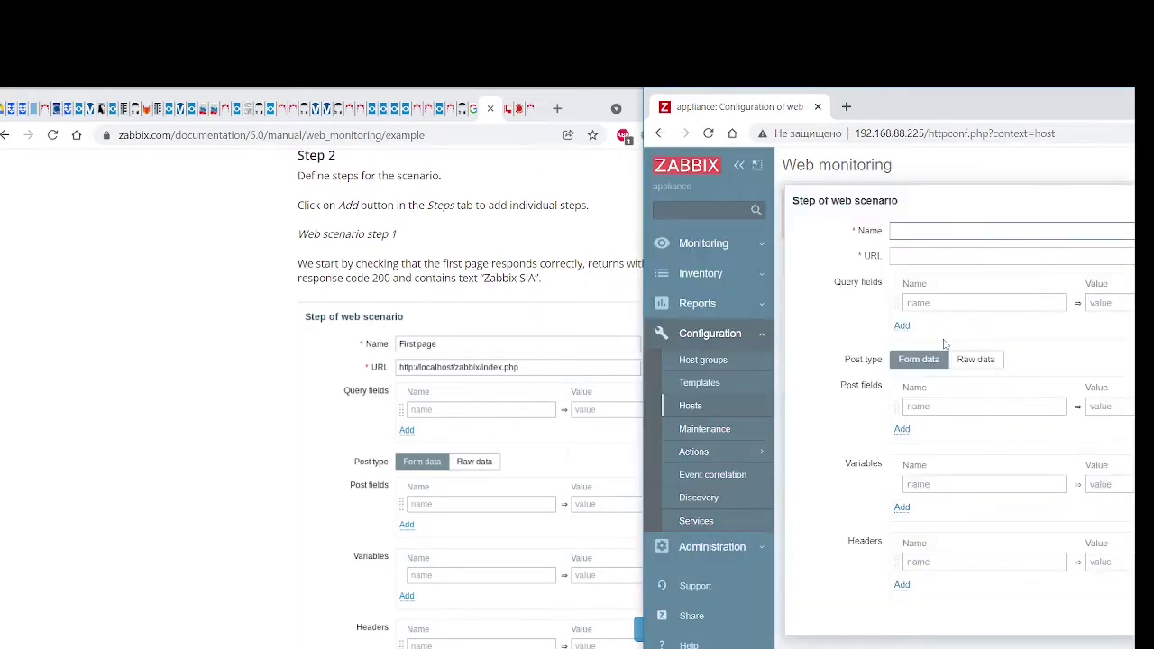
left_click_drag(926, 115, 875, 125)
type("F")
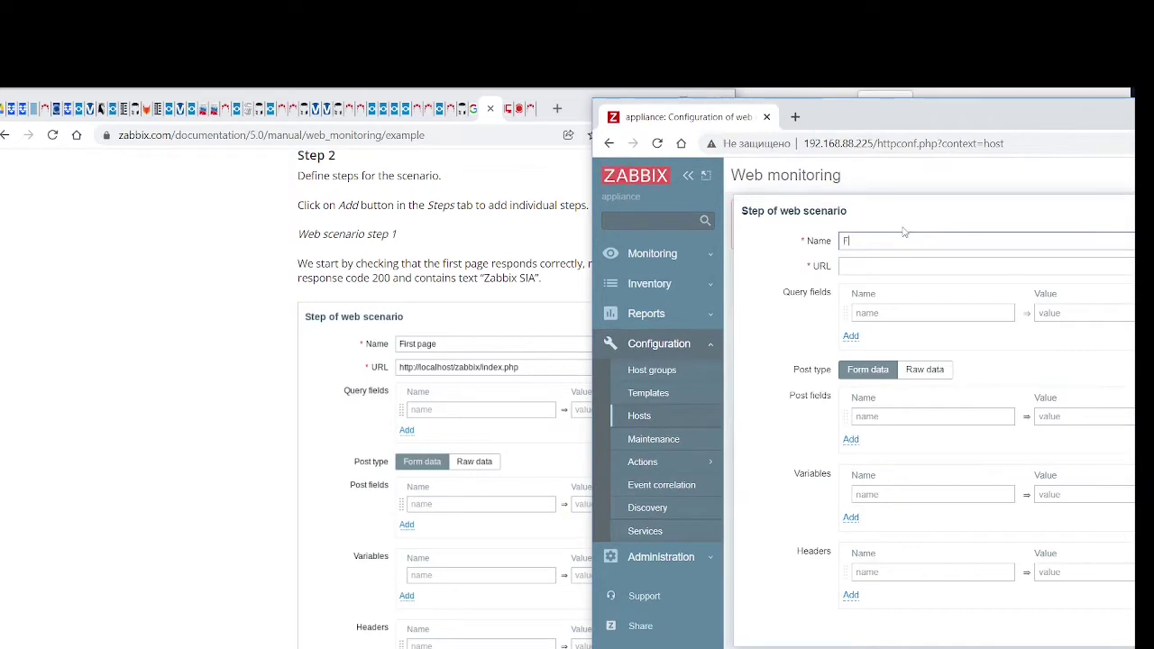
type("irst page")
key("Tab")
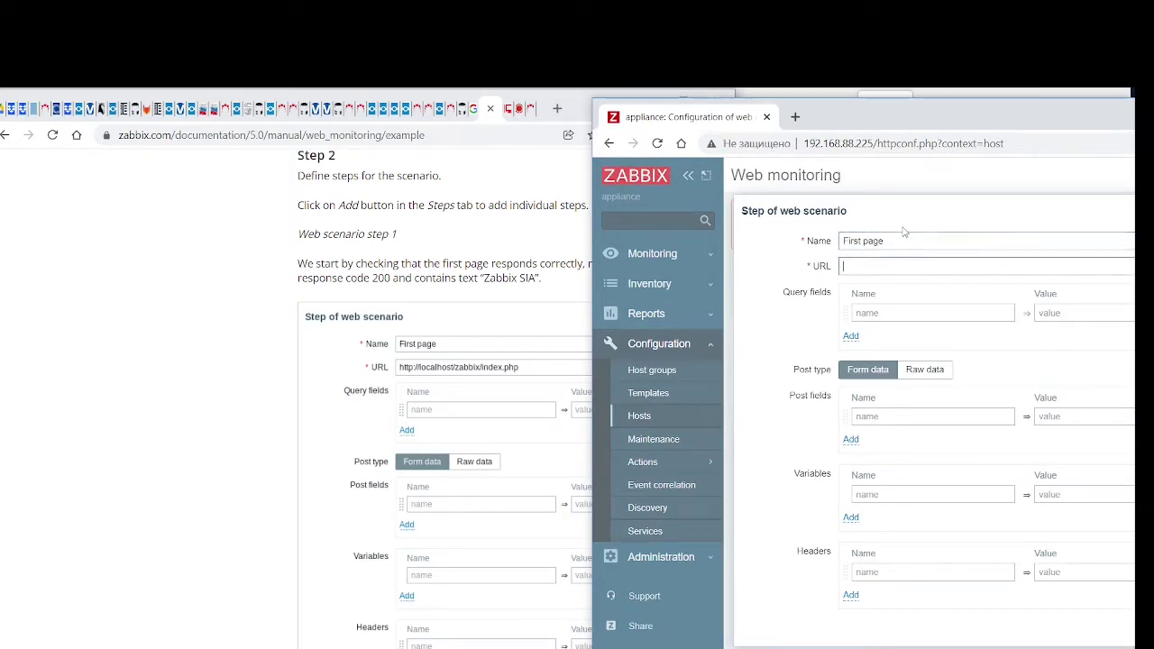
type("http://localhost/zabbix/index.php")
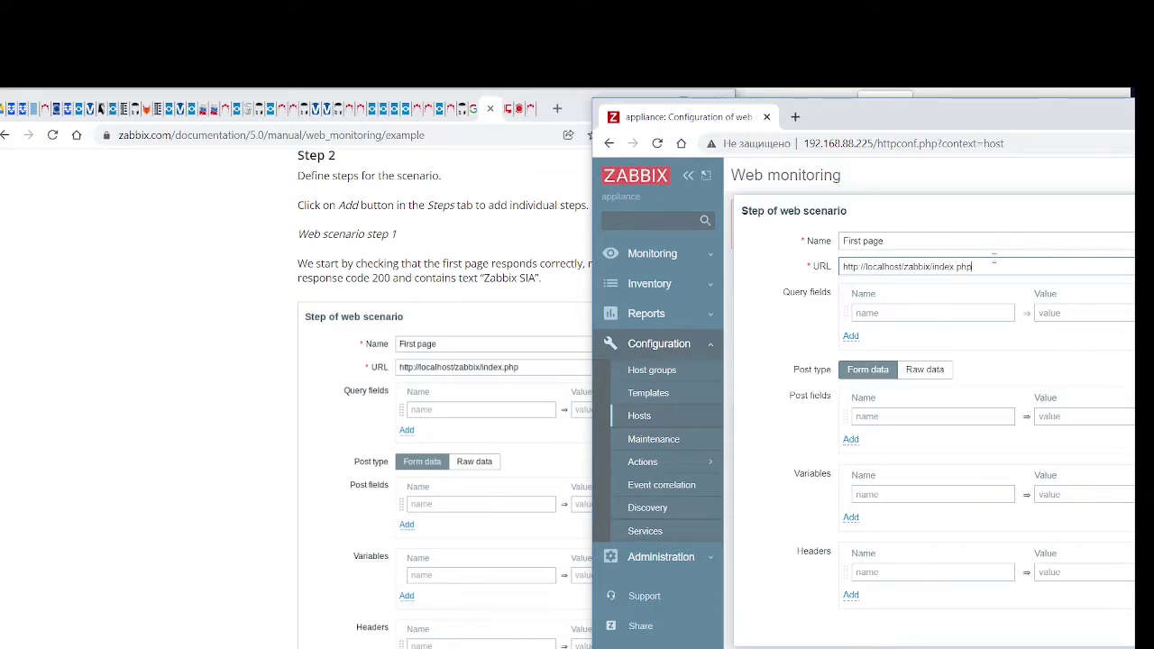
left_click_drag(992, 266, 819, 268)
key("ctrl+c")
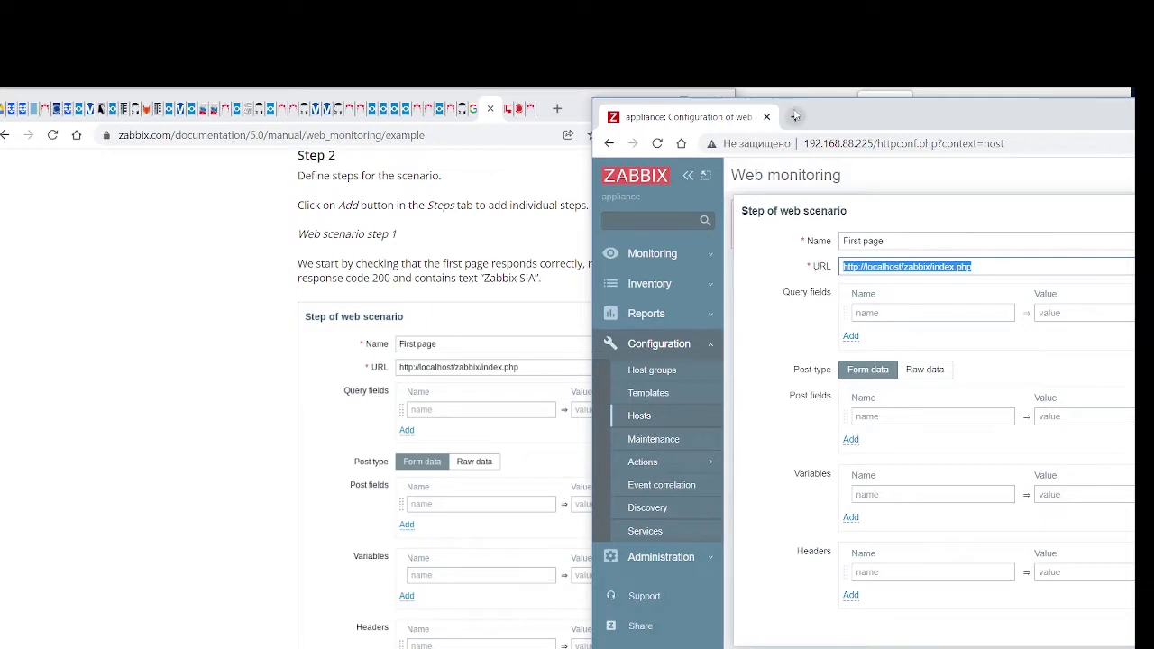
In a new tab, load the step URL with 192.168.88.225 in place of localhost
left_click(796, 117)
key("ctrl+v")
left_click_drag(805, 143, 758, 143)
type("192.168")
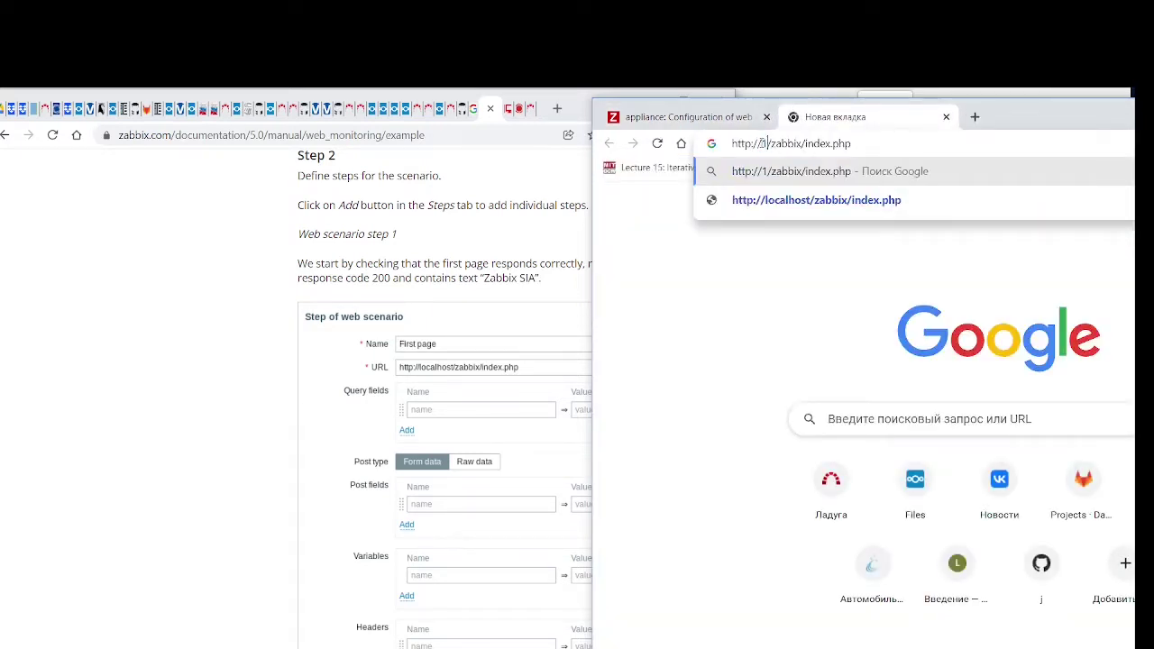
type(".88.225")
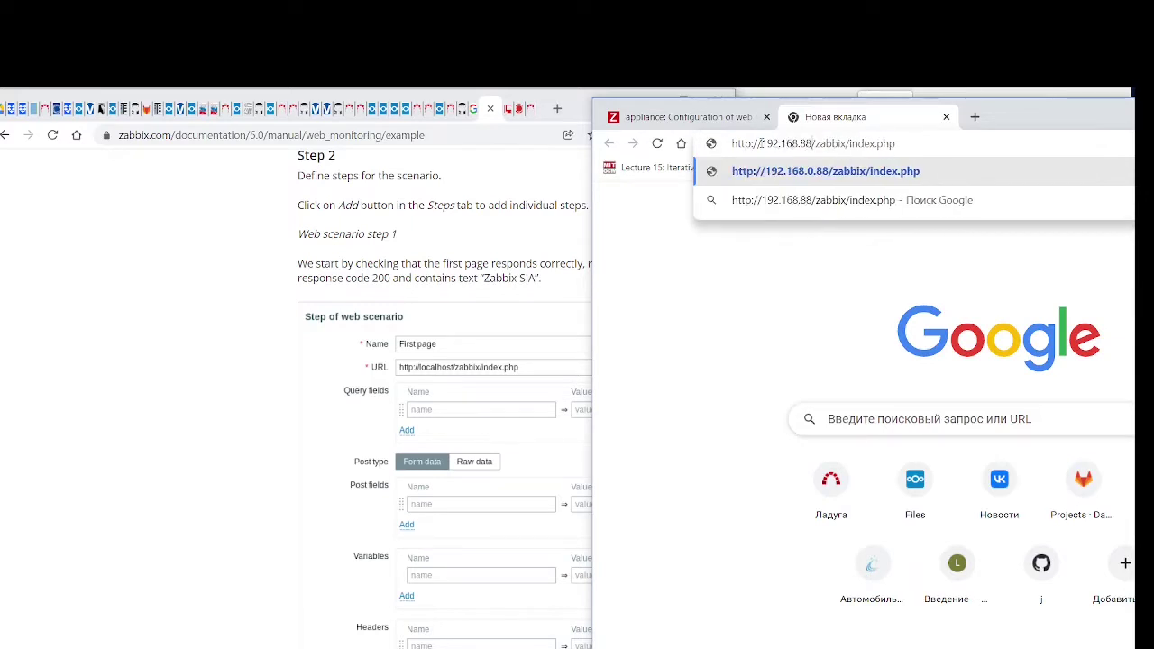
key("Return")
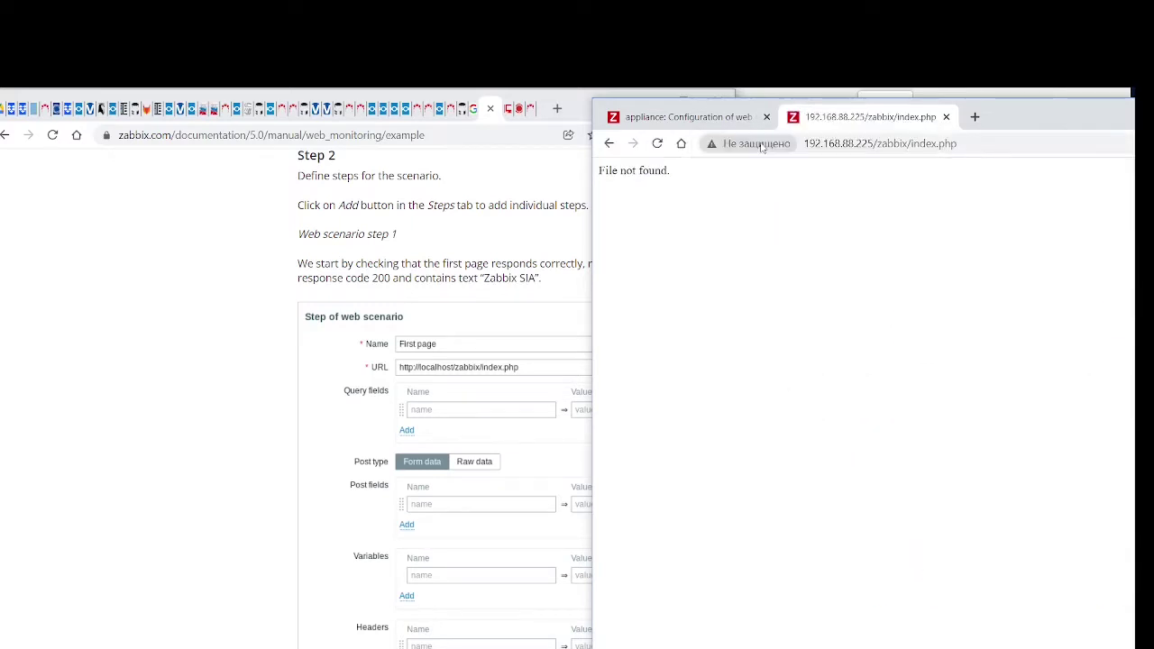
left_click(700, 120)
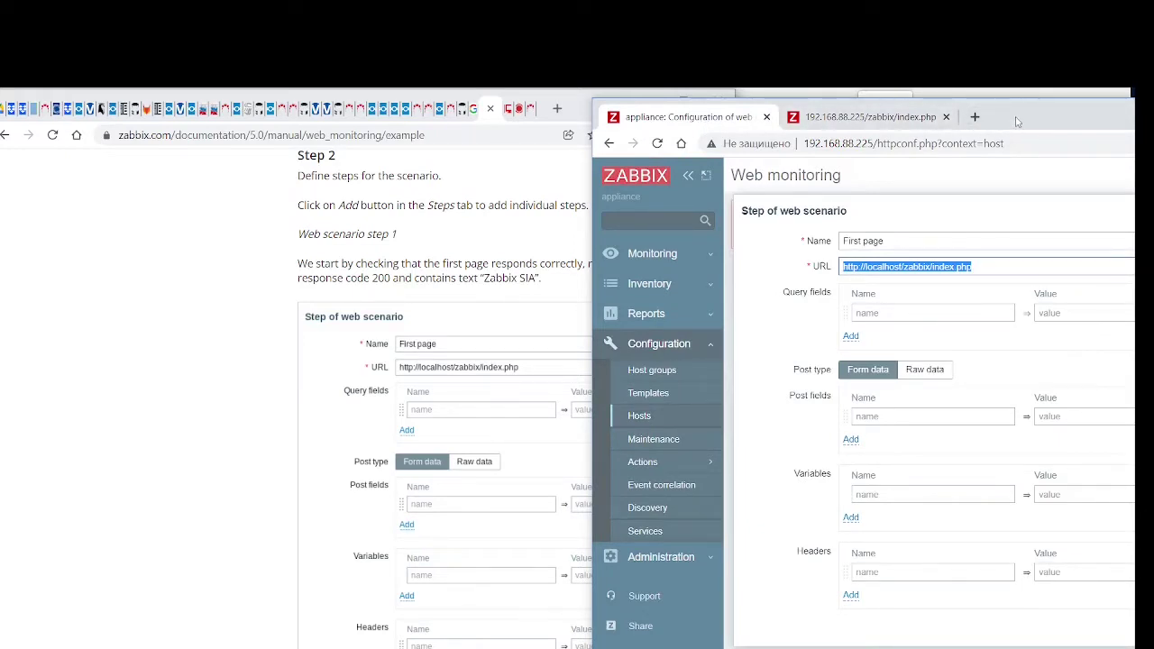
left_click(911, 122)
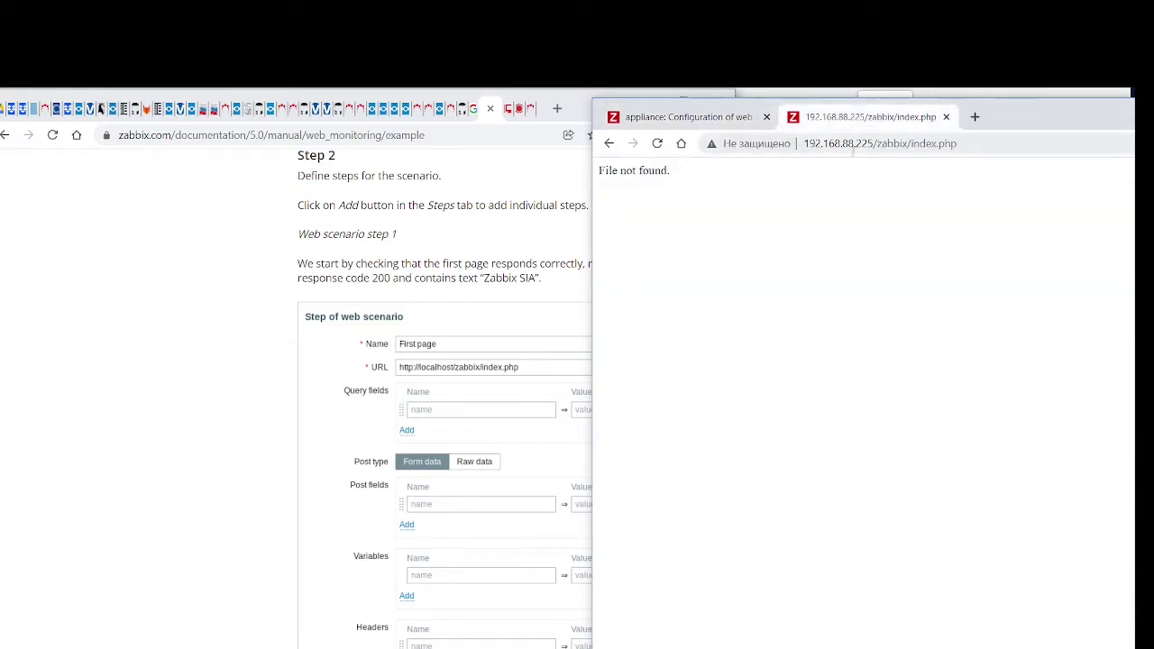
Remove 'zabbix' from the test address path and reload it
left_click_drag(877, 143, 908, 147)
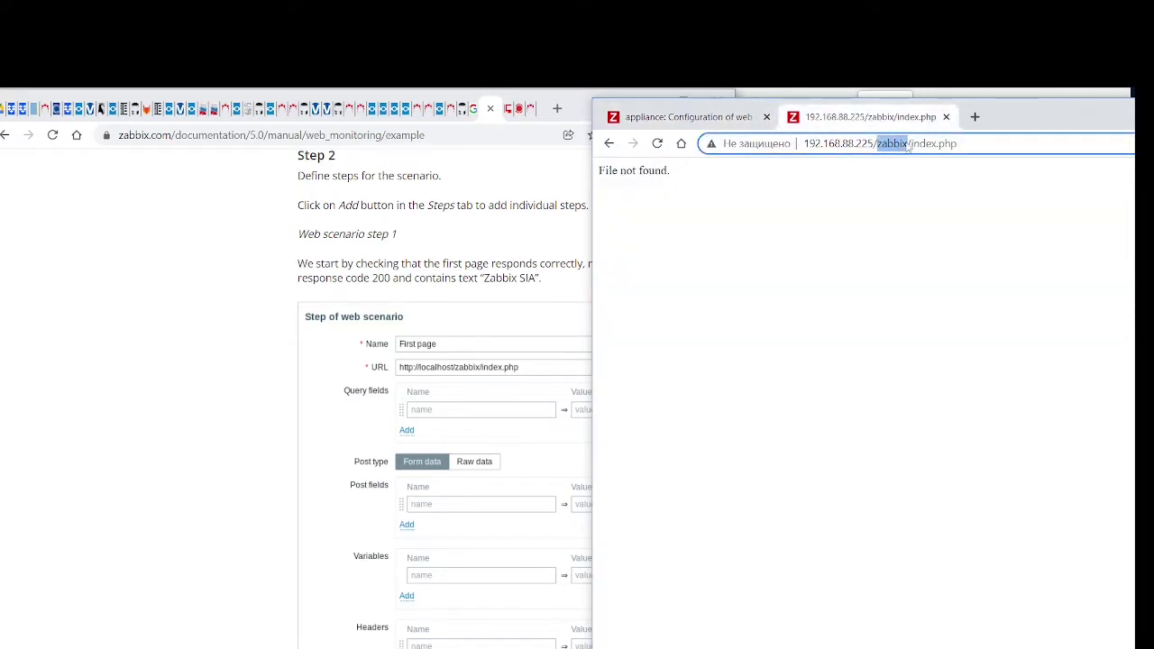
key("BackSpace")
type("zabbix")
key("Return")
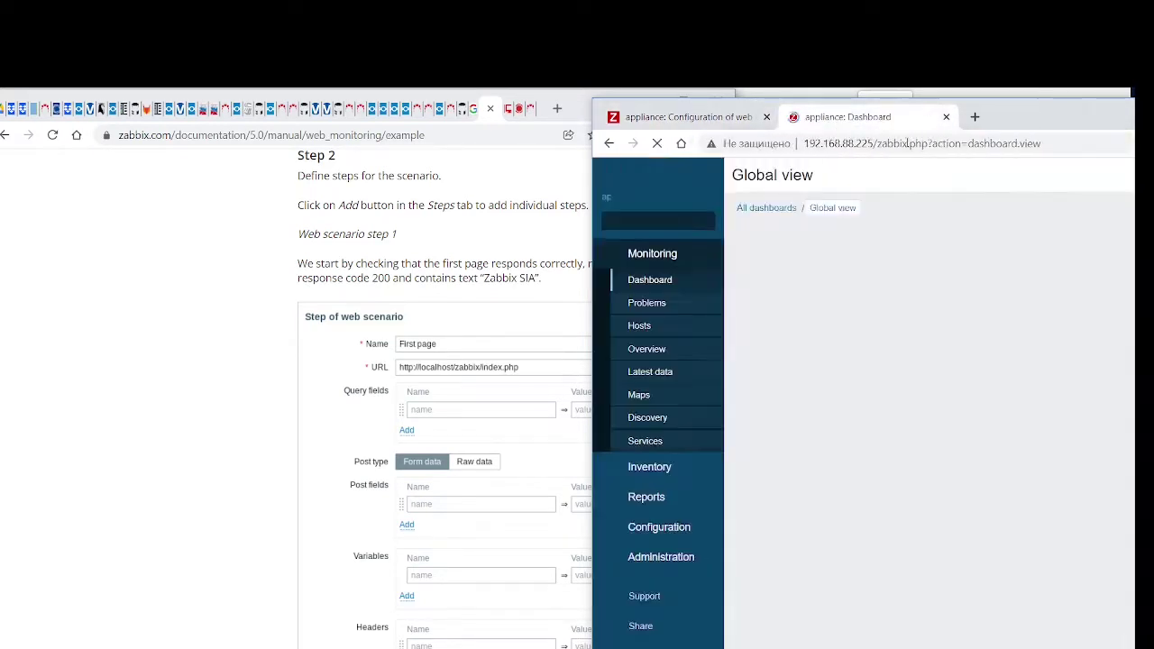
left_click(722, 121)
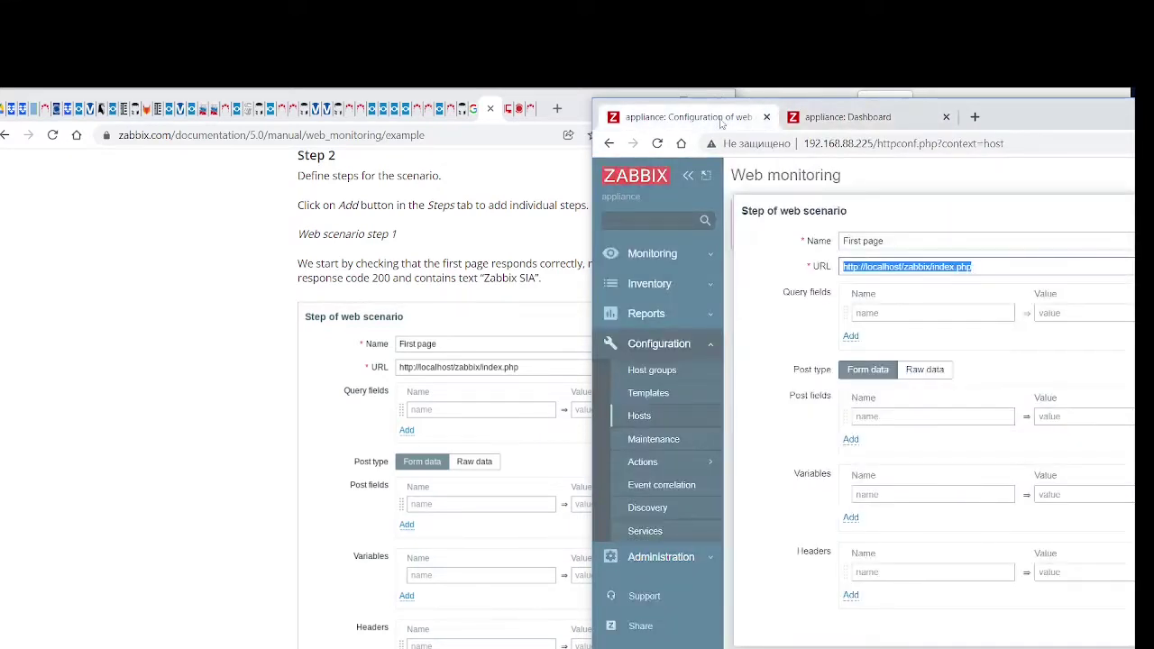
Delete 'zabbix/' from the First page step URL
left_click(903, 267)
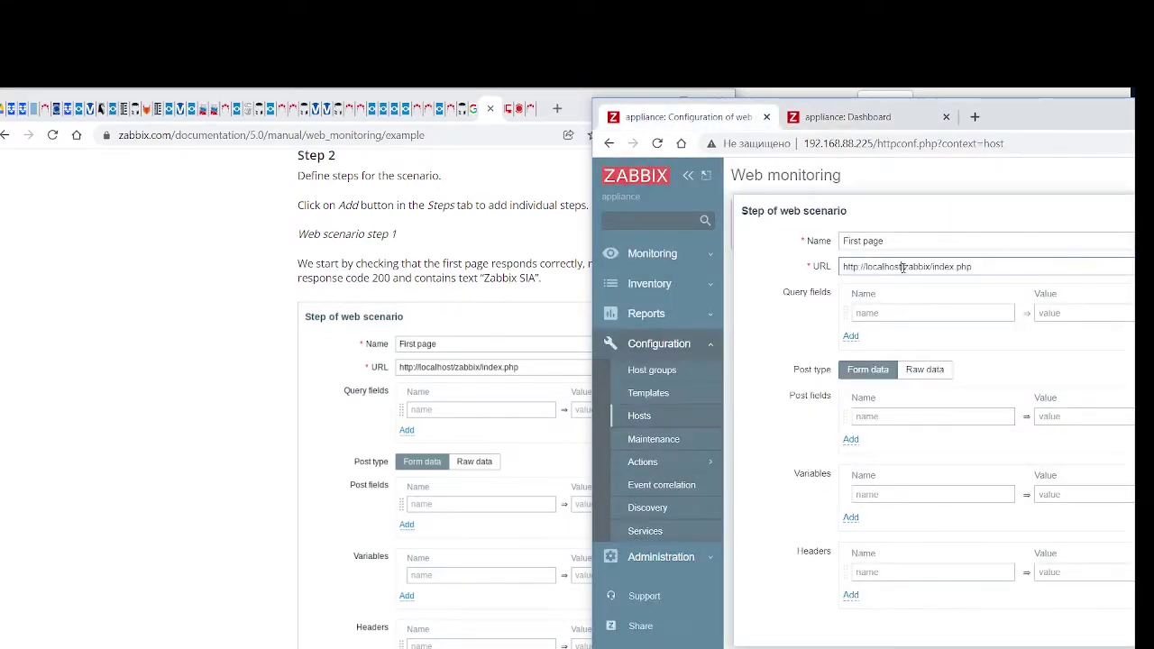
left_click_drag(903, 267, 935, 267)
key("BackSpace")
left_click_drag(394, 263, 541, 279)
scroll(419, 313, "up", 10)
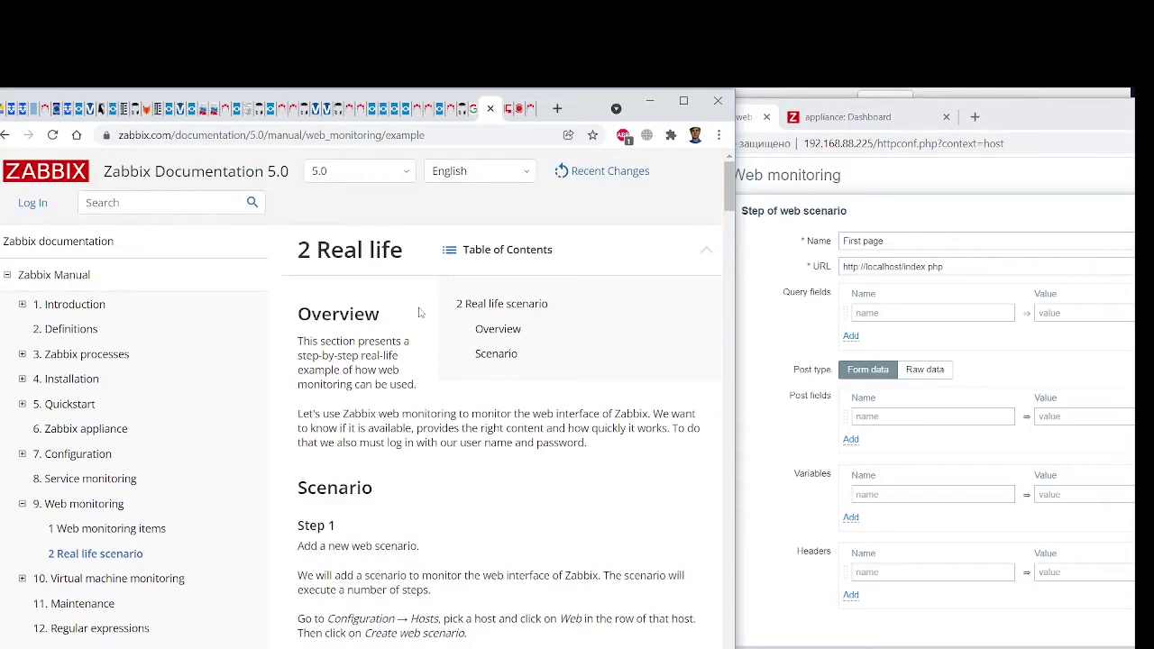
Switch the web monitoring documentation to version 5.4 (current)
left_click(405, 171)
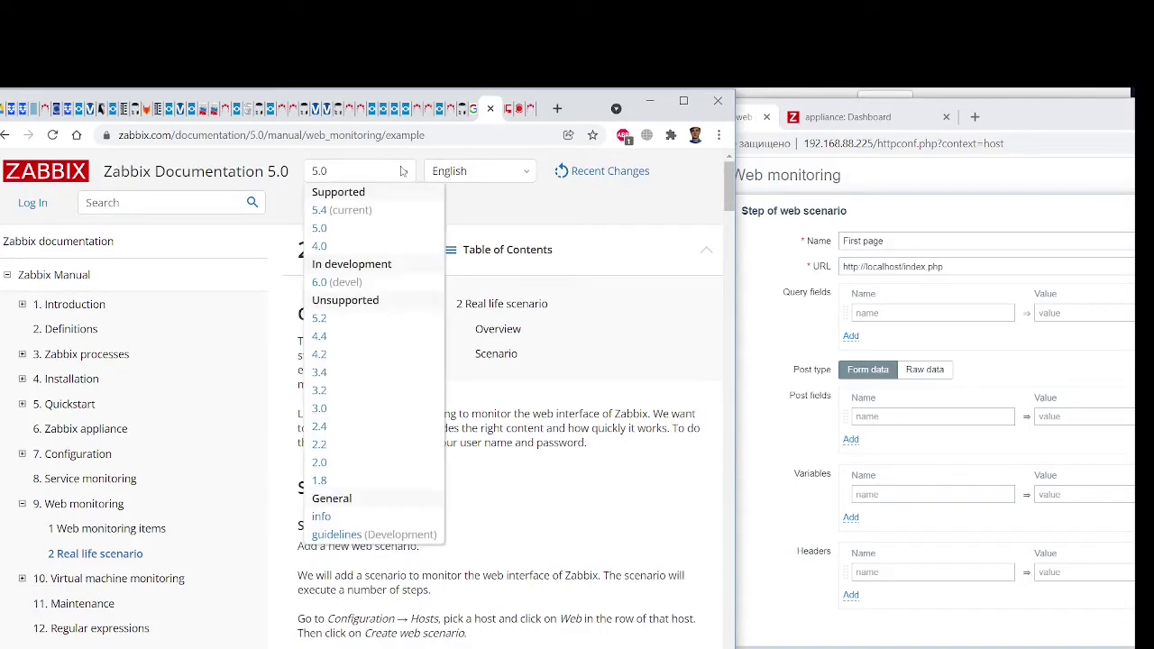
left_click(354, 211)
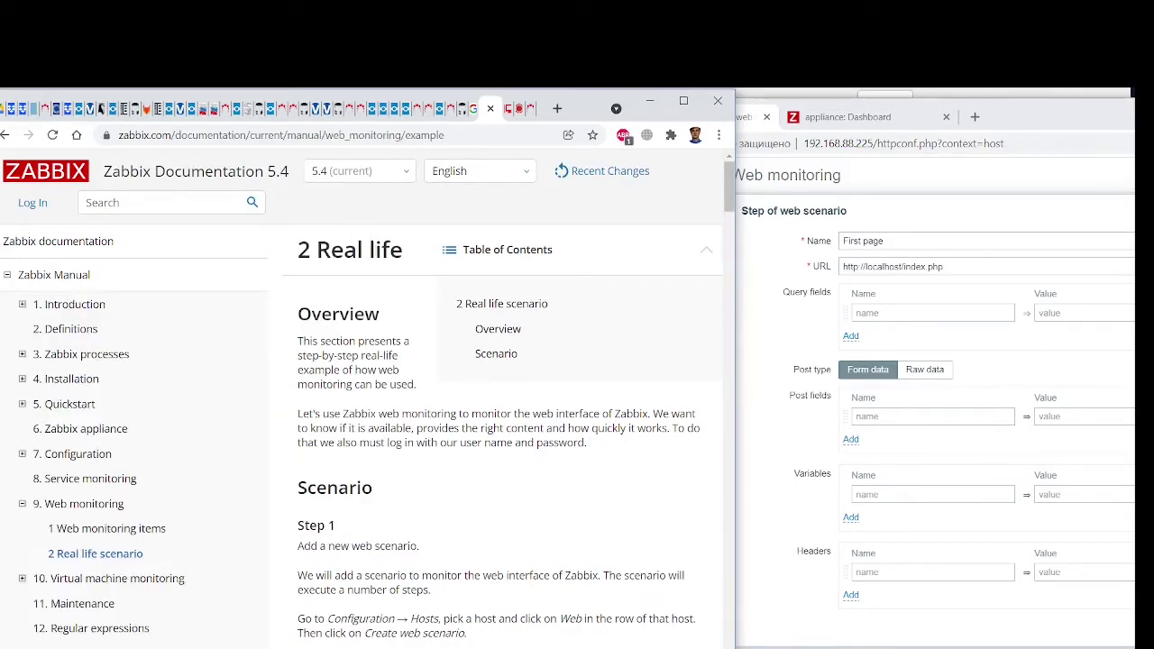
scroll(415, 365, "down", 5)
scroll(410, 368, "down", 5)
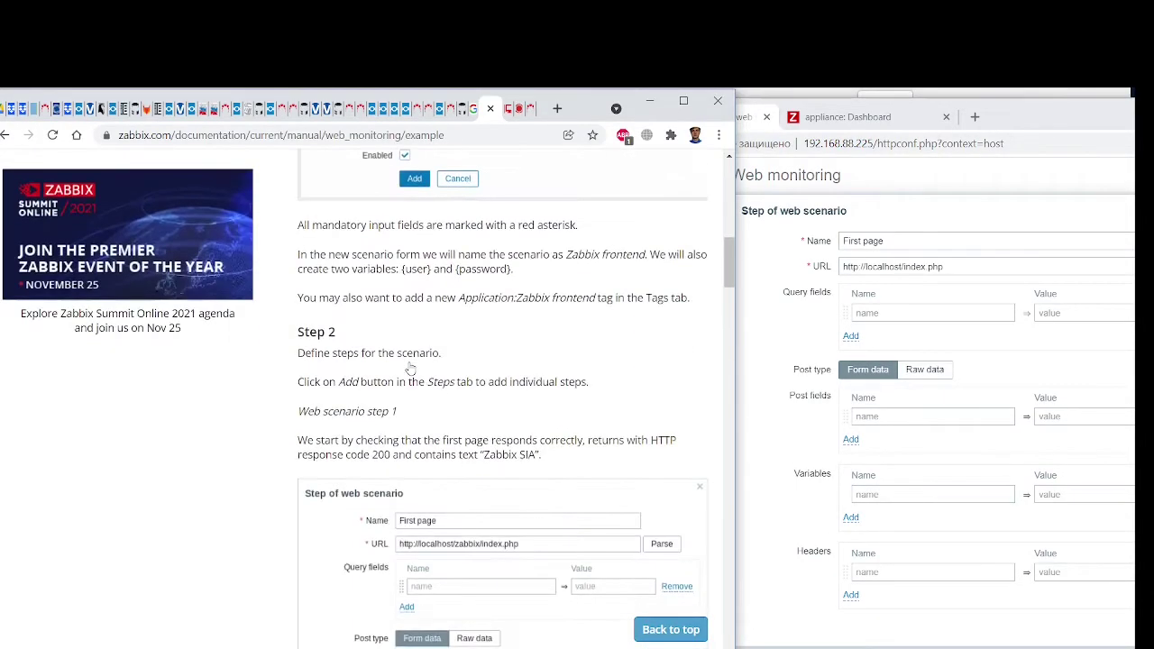
scroll(410, 368, "down", 3)
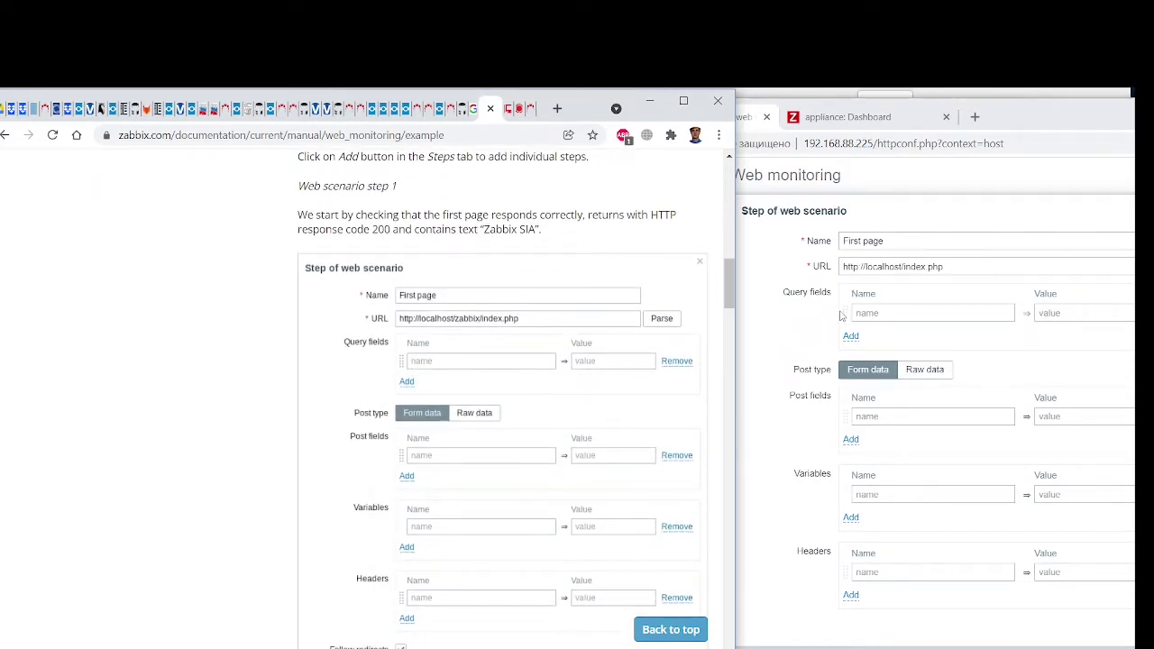
Restore 'zabbix/' in the step URL and select the whole URL
left_click(903, 266)
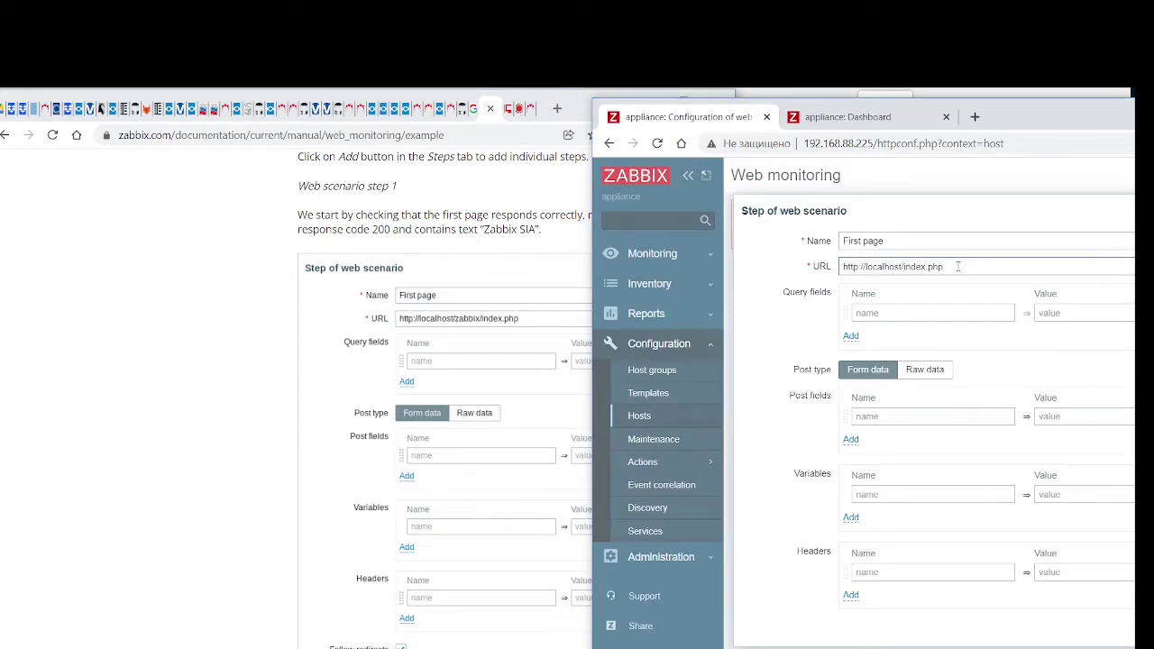
type("zabbix/")
left_click_drag(988, 266, 816, 273)
key("ctrl+c")
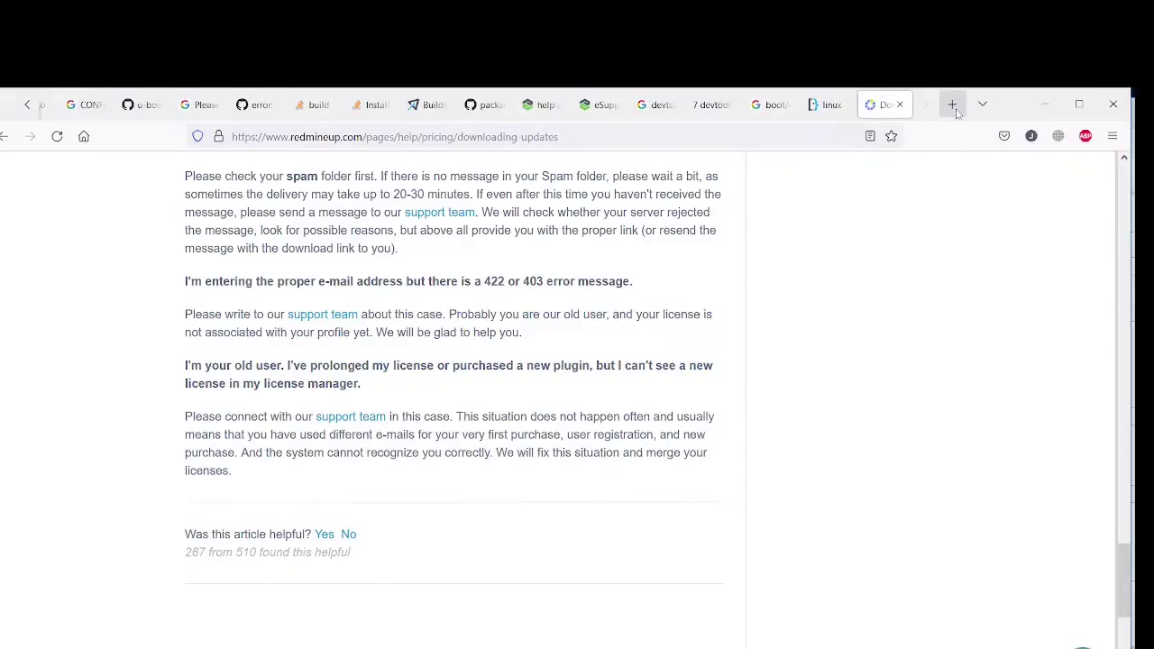
In a new Firefox tab, load the pasted URL with localhost replaced by 192.168.88.225
left_click(956, 110)
key("ctrl+v")
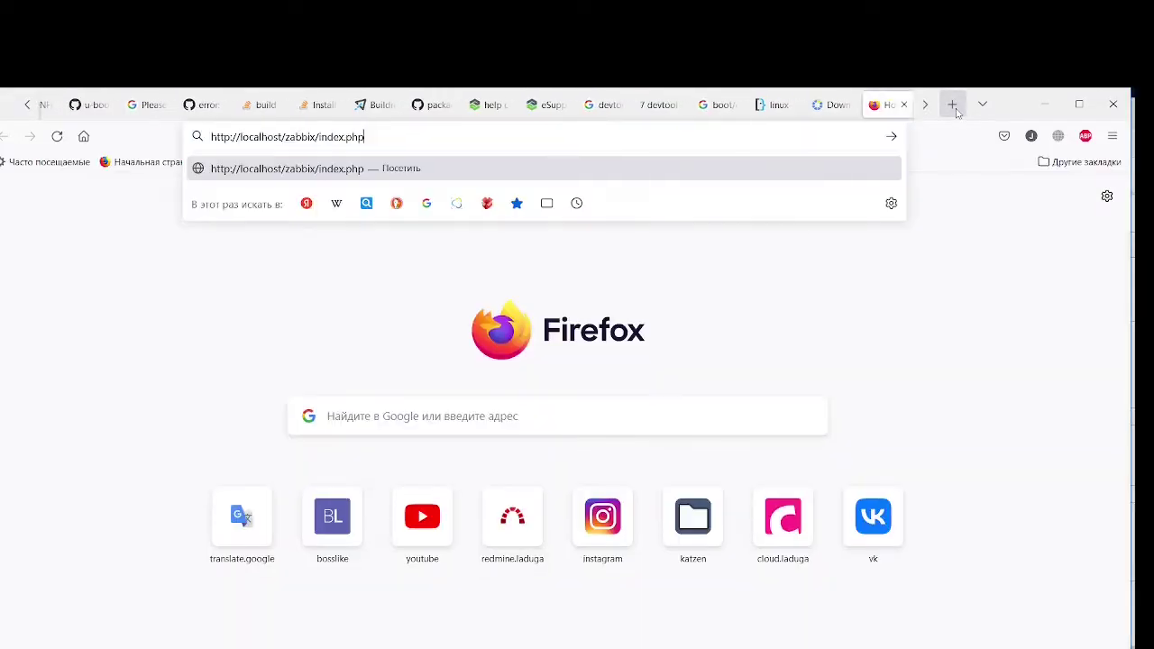
key("Return")
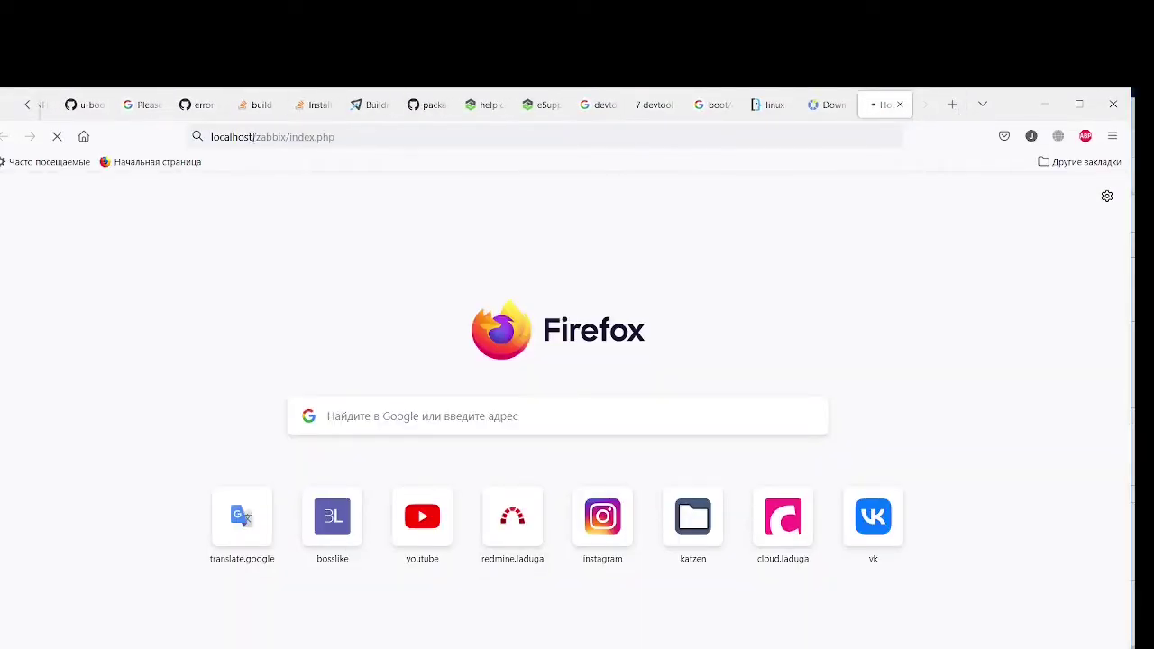
left_click_drag(254, 137, 210, 136)
type("127.0.0.1")
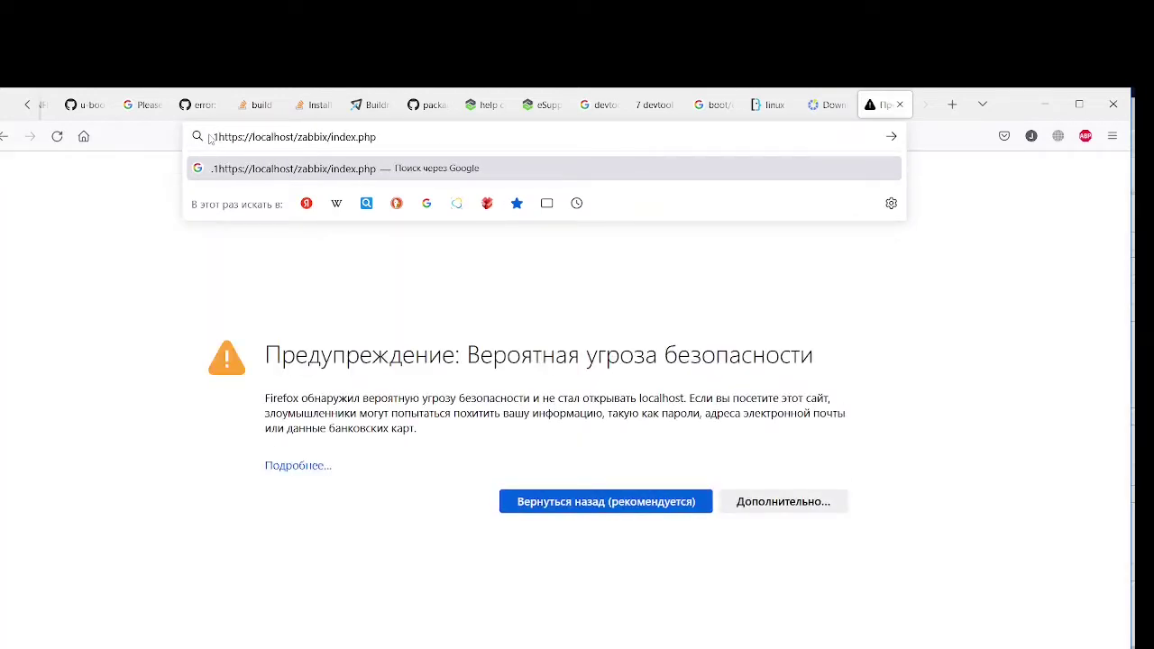
key("BackSpace")
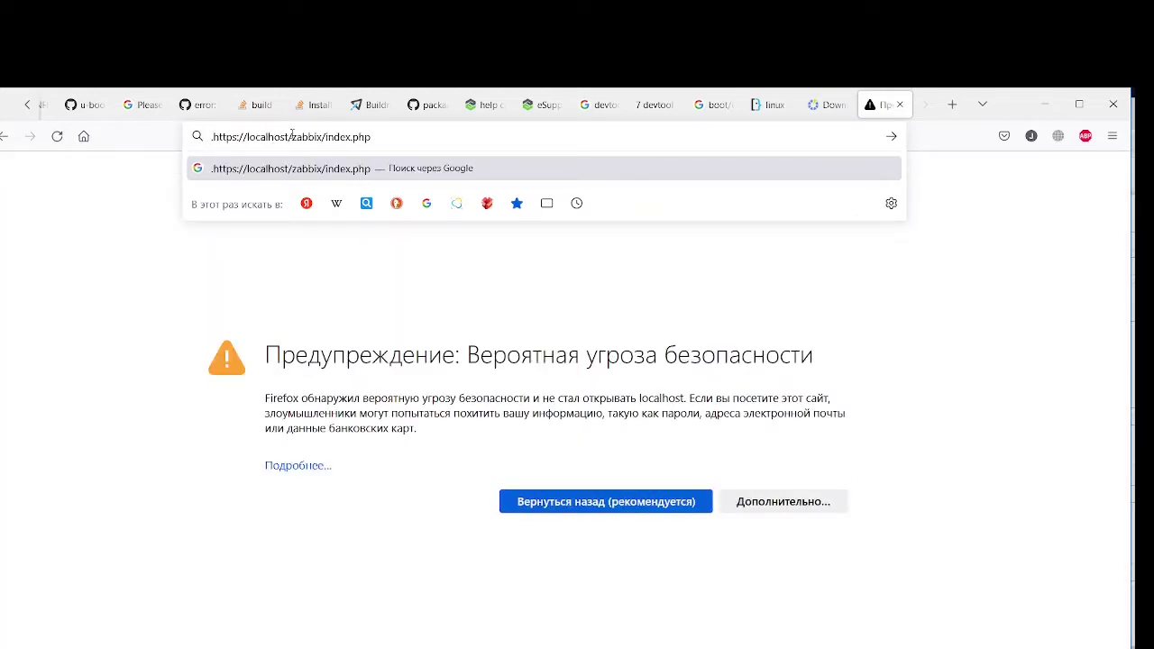
key("BackSpace")
left_click_drag(287, 136, 246, 136)
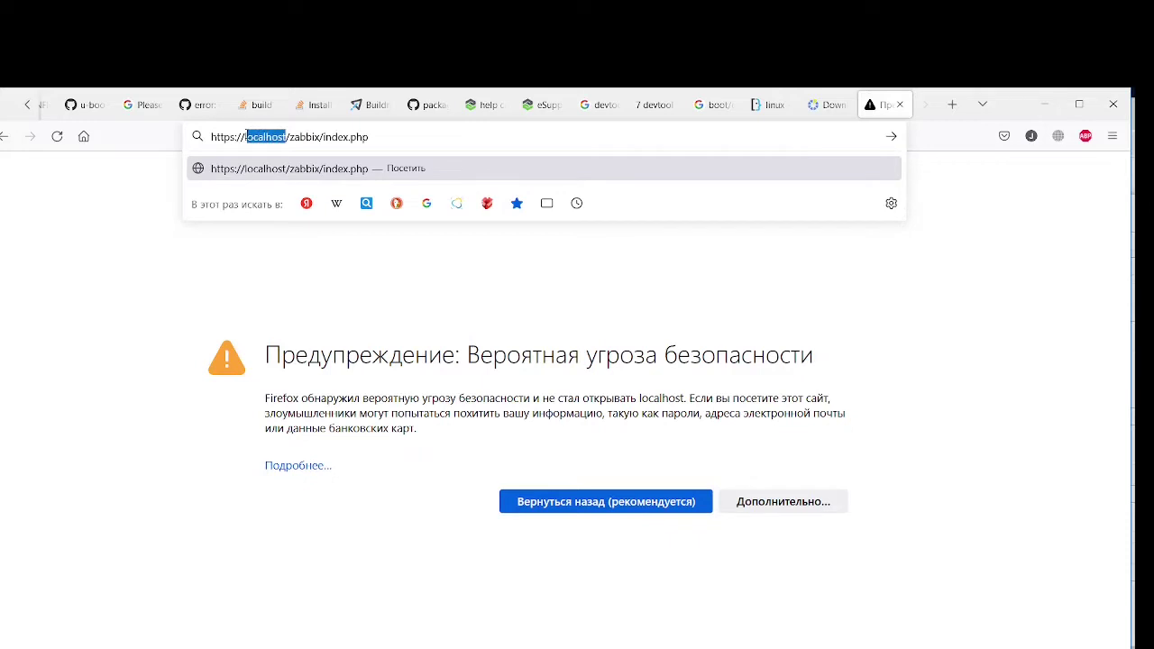
type("192.168.")
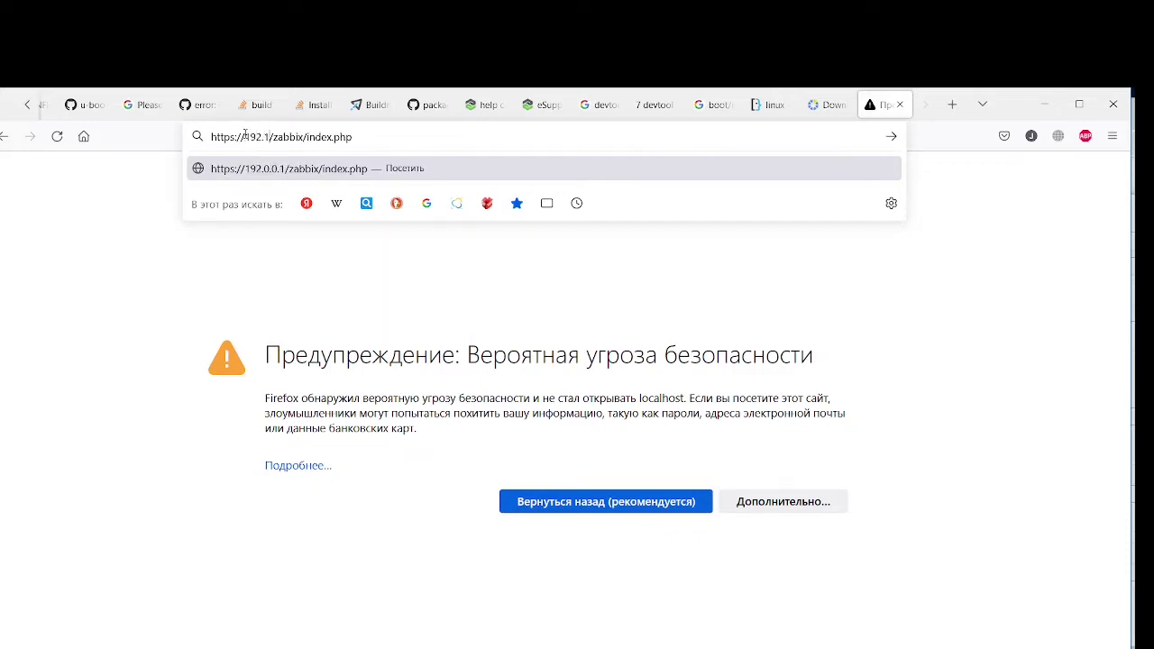
type("88.225")
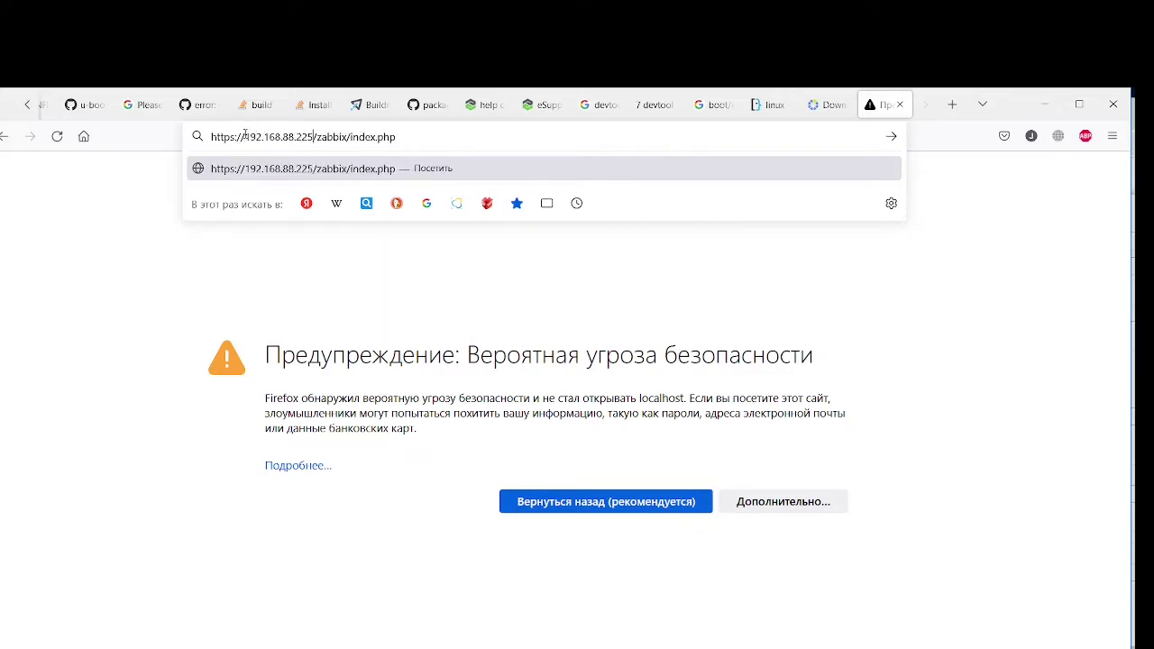
key("Return")
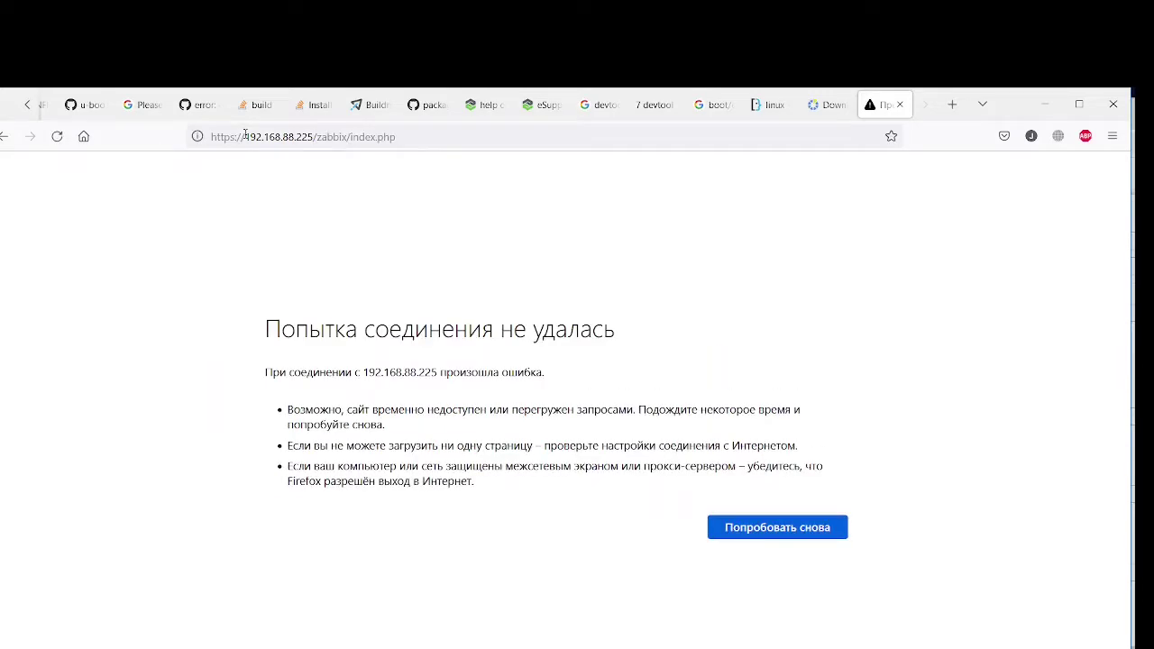
Close the failed connection tab and minimise Firefox, returning to the step URL
left_click(899, 104)
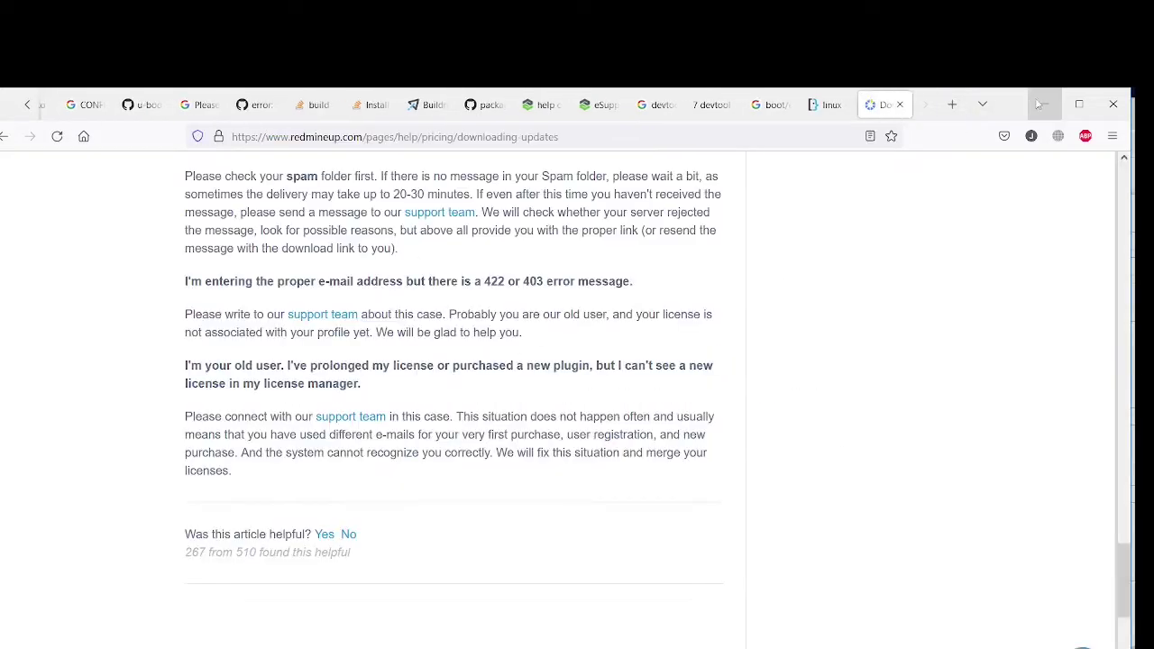
left_click(1038, 104)
left_click(906, 267)
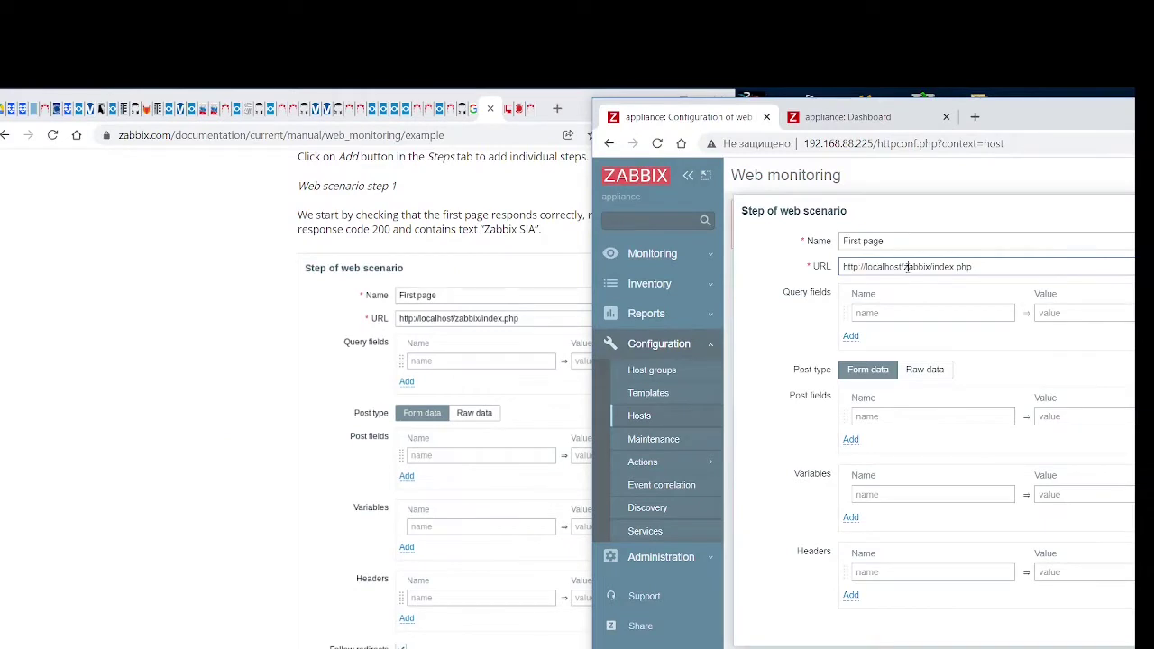
Remove /zabbix from the step URL and reposition the Zabbix window beside the docs
left_click_drag(903, 267, 930, 264)
key("BackSpace")
left_click_drag(1017, 120, 1152, 126)
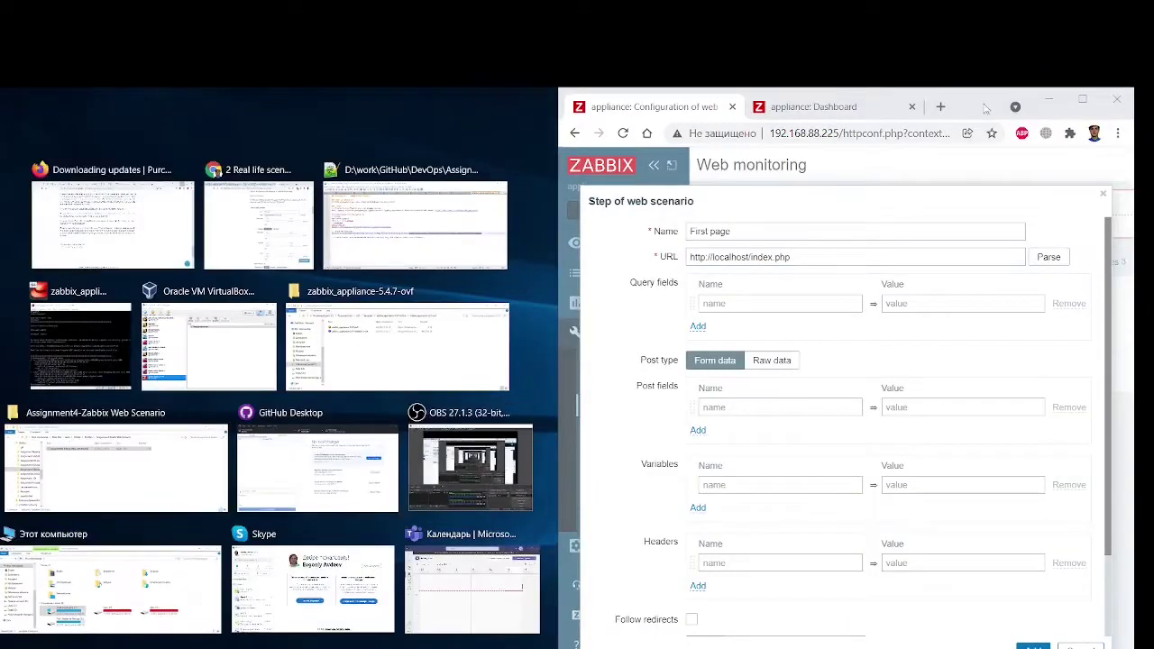
left_click_drag(1057, 104, 1112, 125)
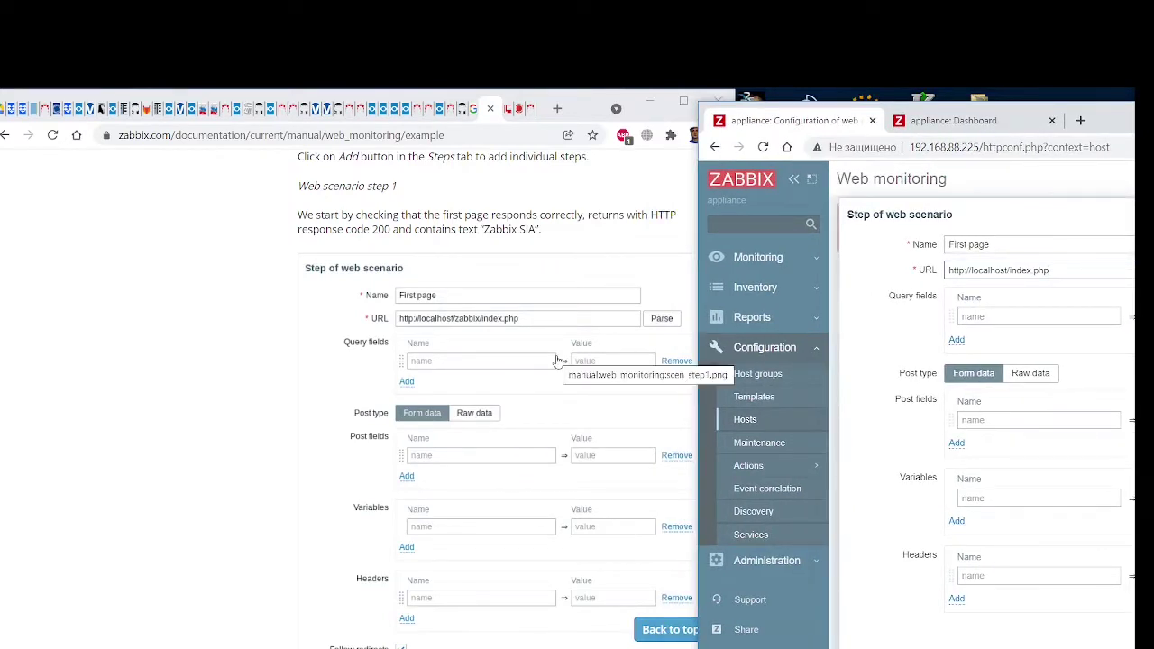
left_click_drag(744, 121, 781, 122)
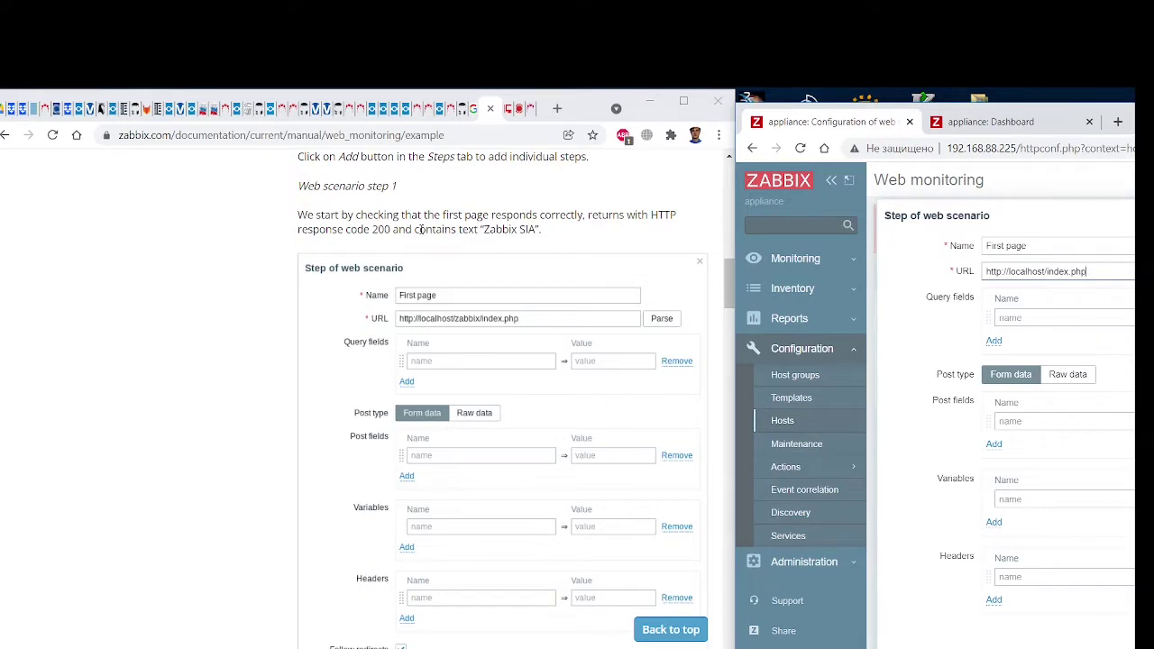
scroll(421, 229, "down", 4)
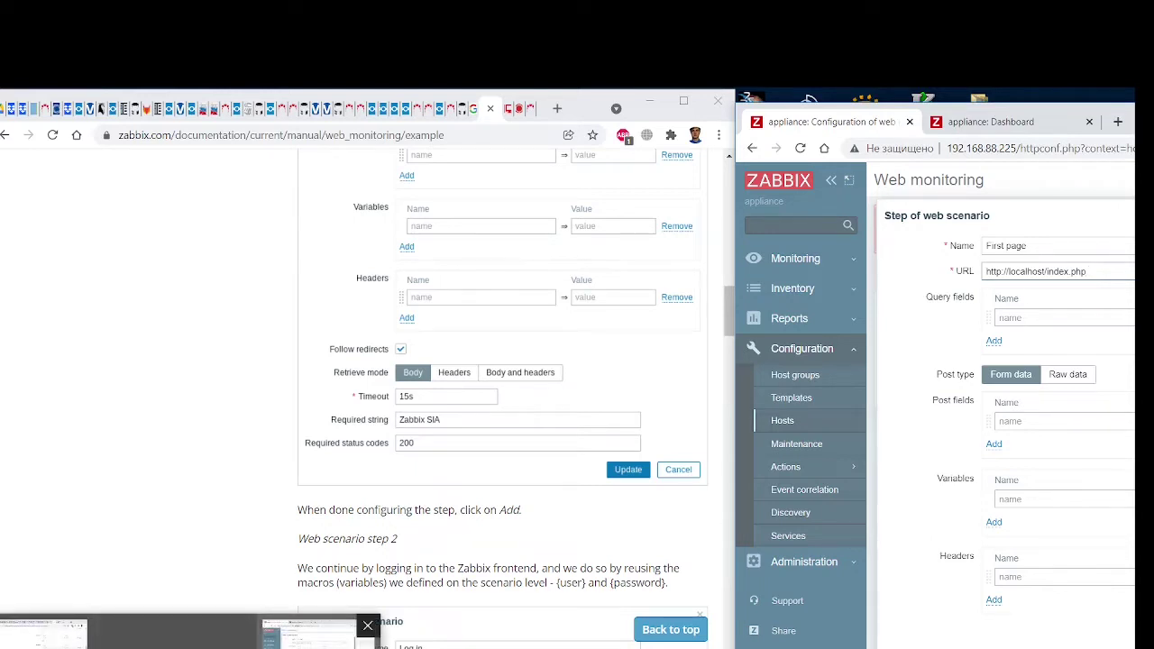
mouse_move(487, 648)
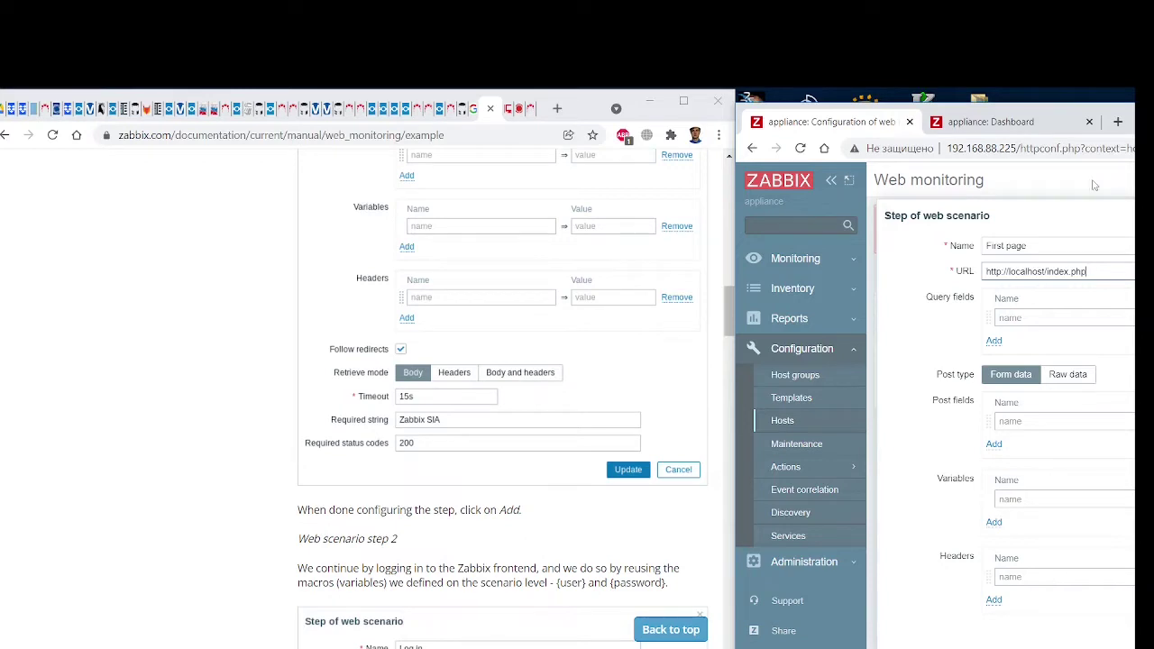
left_click_drag(1135, 112, 1060, 103)
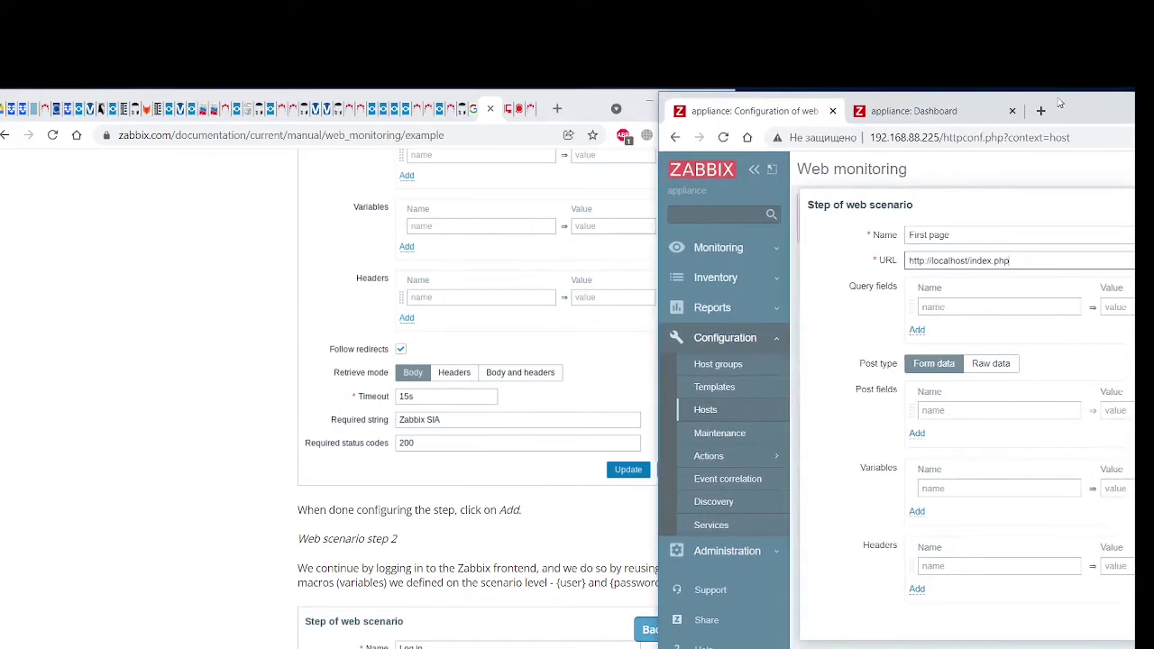
scroll(926, 373, "down", 3)
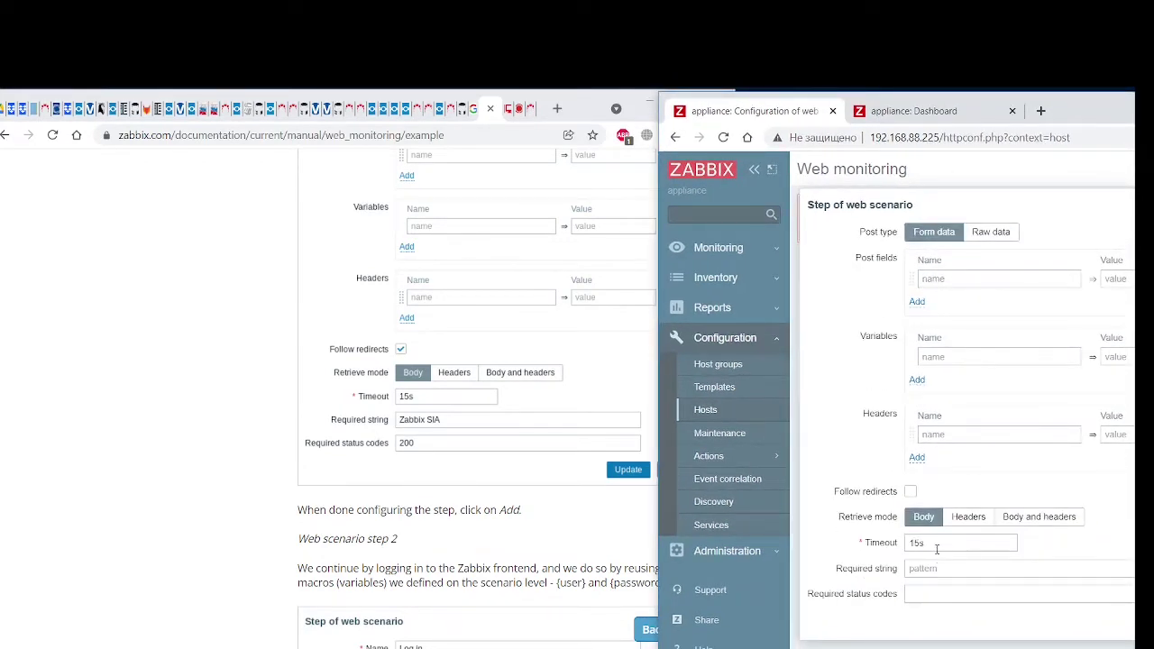
Enter 'Zabbix SIA' as the required string and 200 as the required status code
left_click(938, 568)
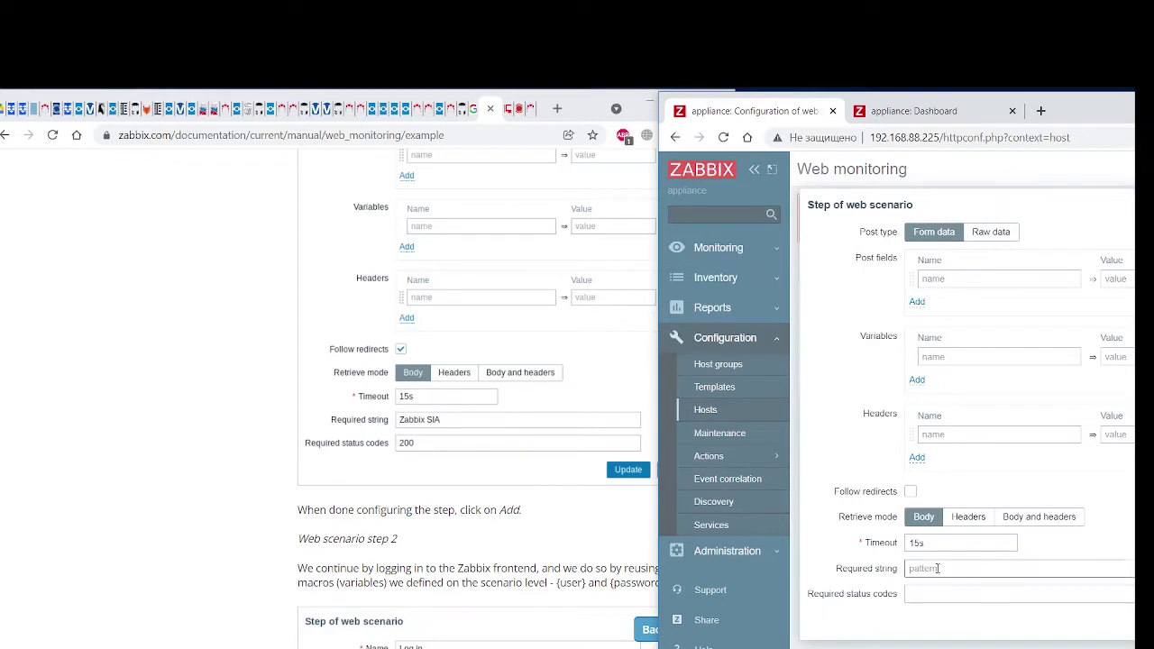
type("Zabbix SIA")
left_click(922, 593)
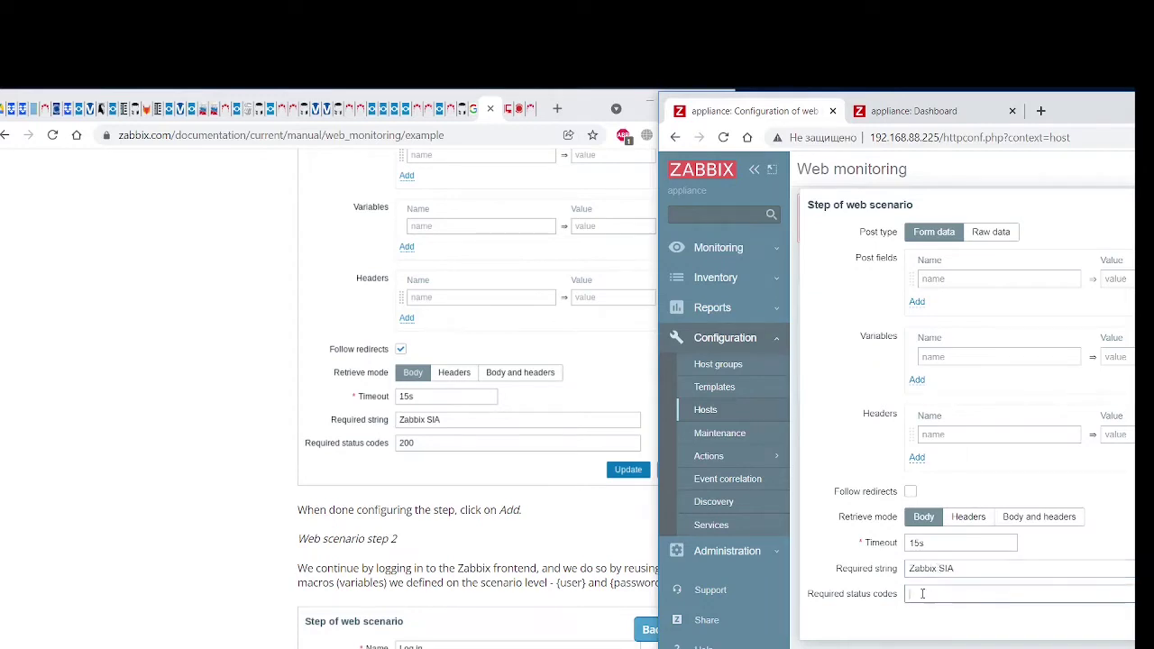
type("200")
left_click(1007, 568)
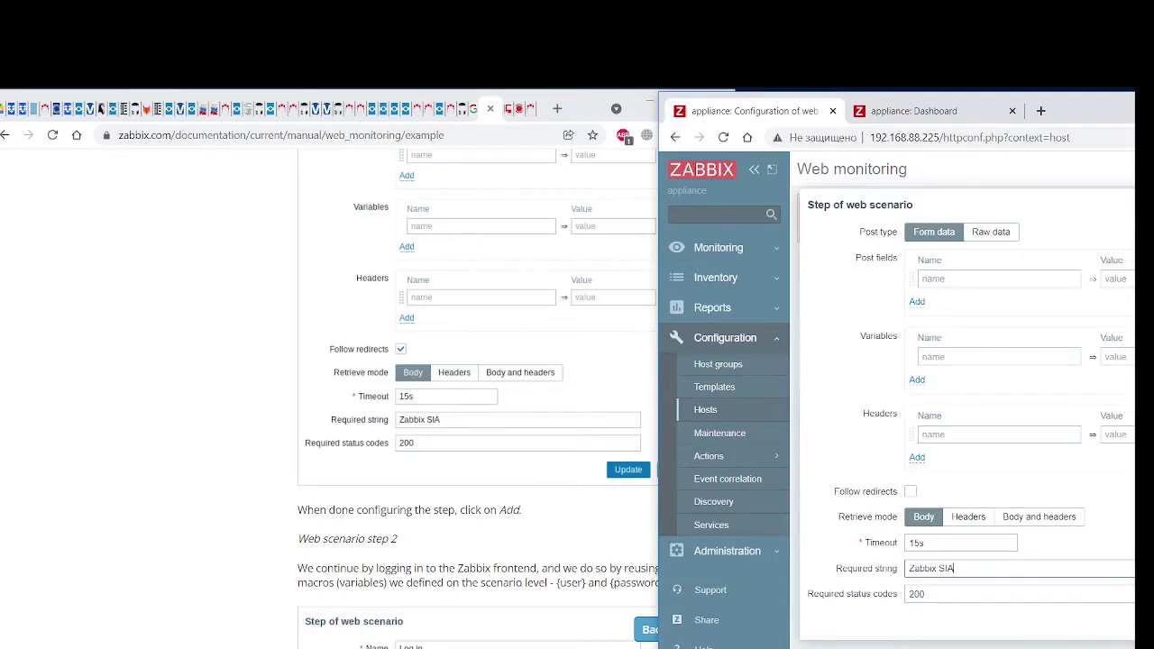
left_click(951, 104)
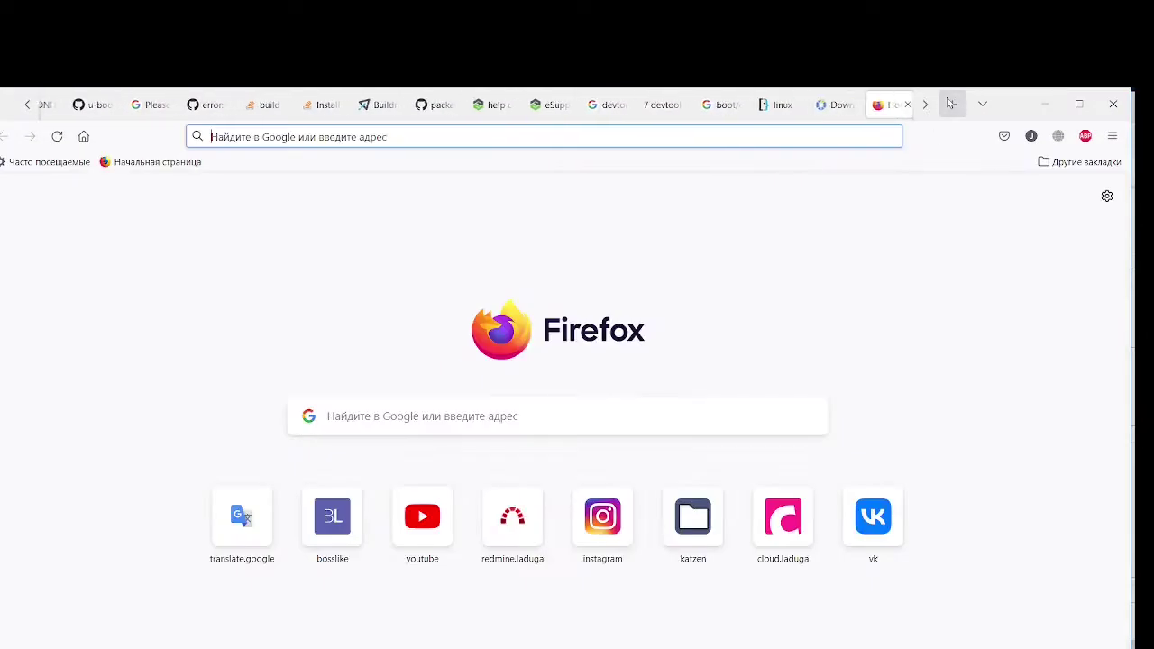
Load the login page at 192.168.88.225, find 'Zabbix SIA' in its source, then minimise Firefox
type("192.1")
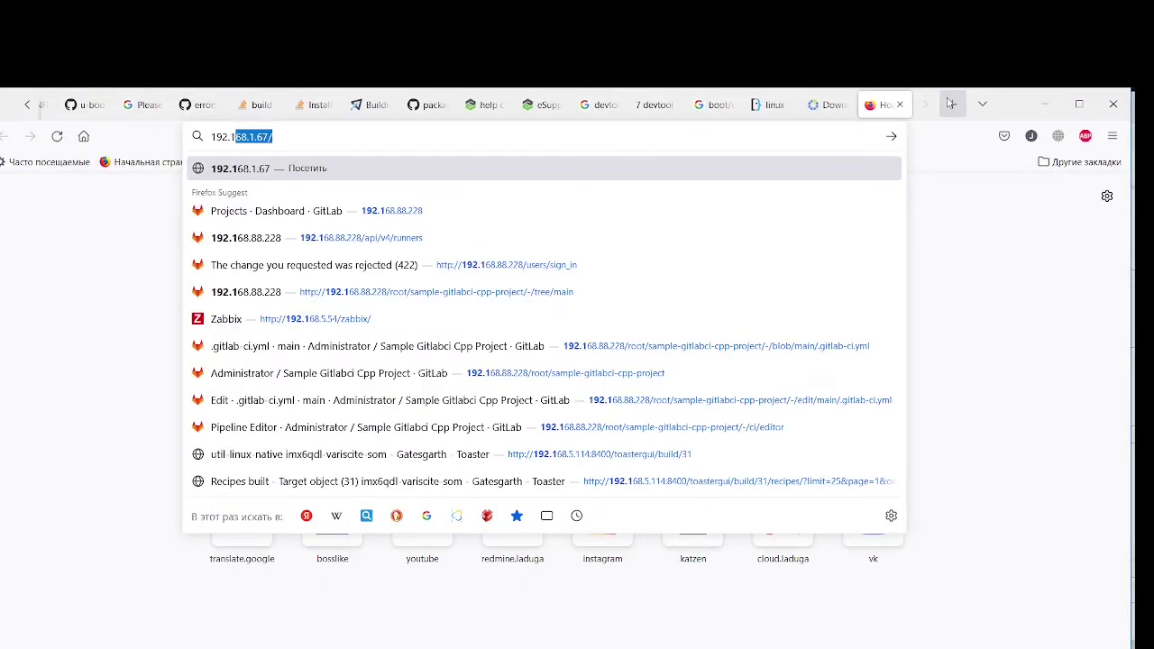
type("68.")
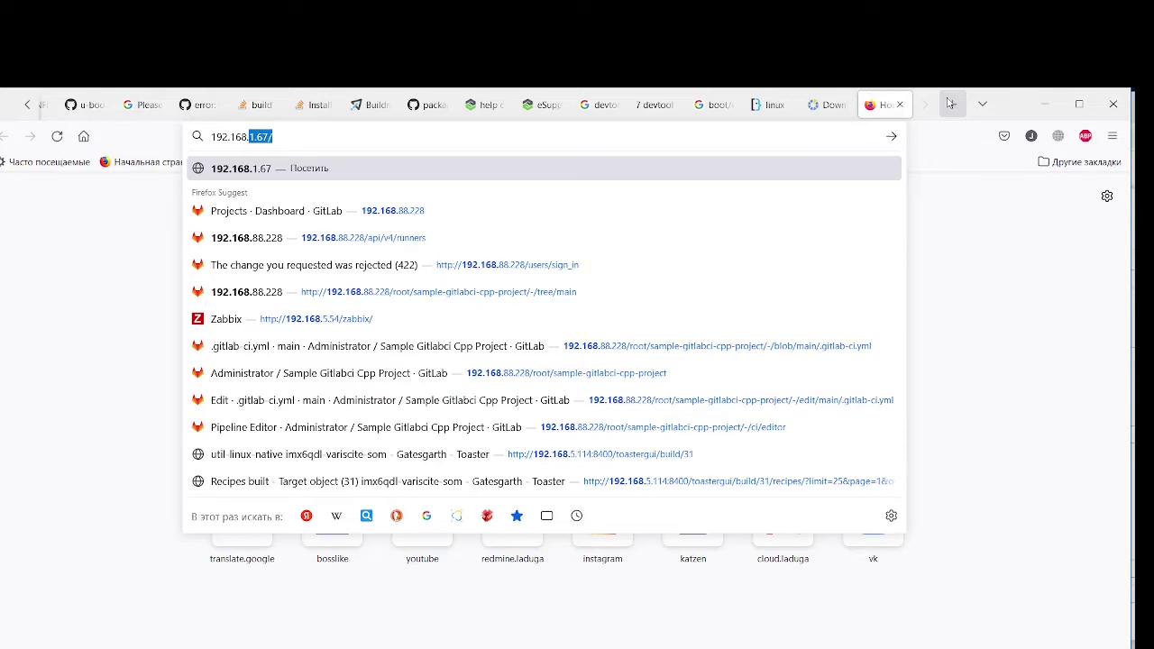
type("88.225")
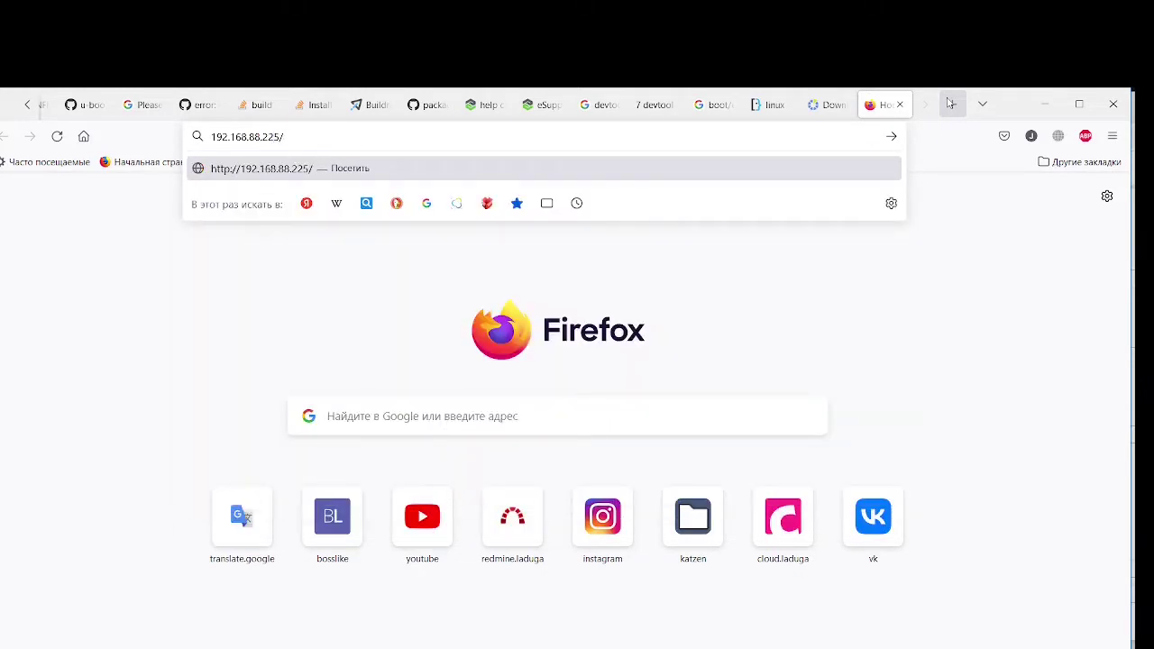
type("/inxex.php")
key("Return")
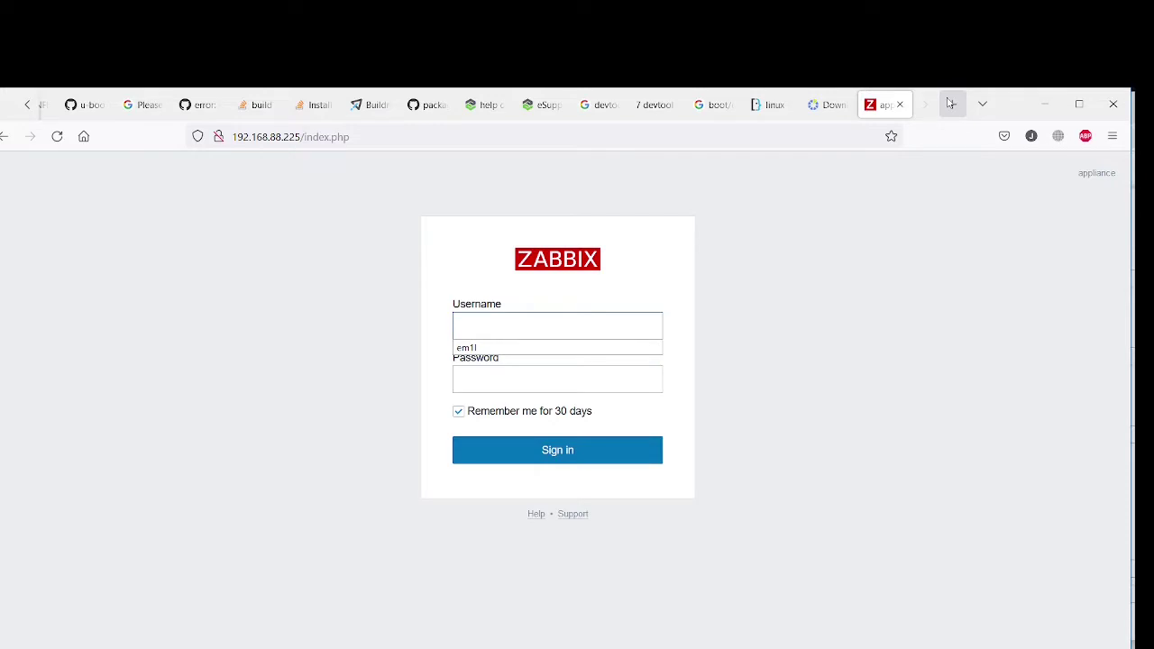
key("ctrl+u")
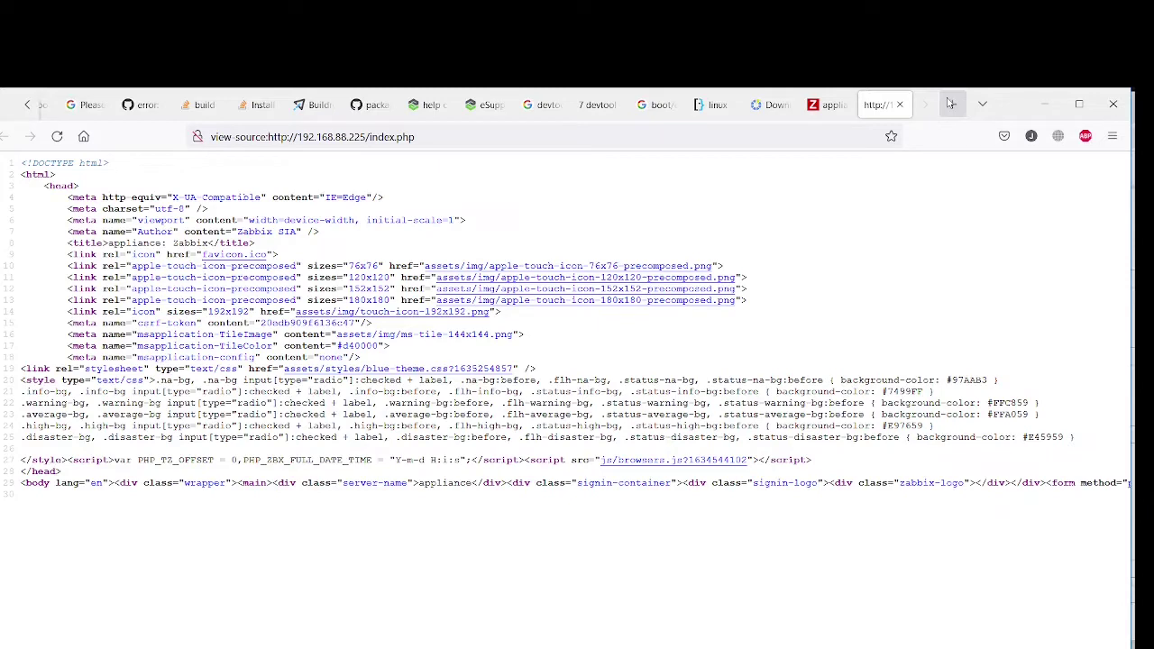
type("zabbix")
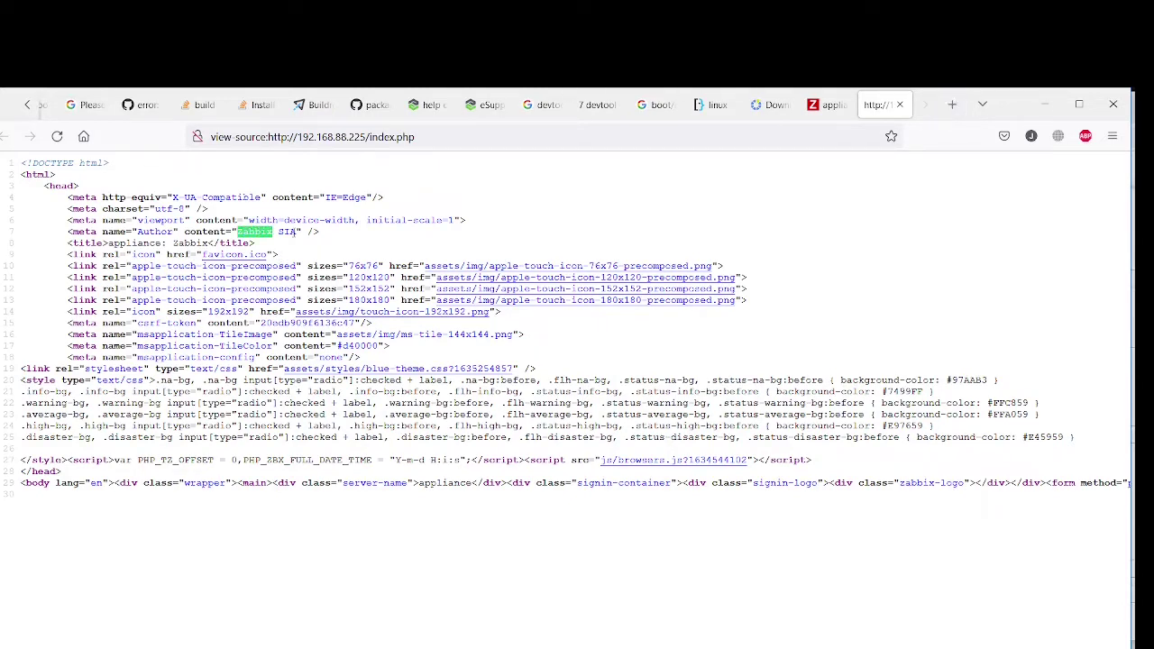
left_click_drag(297, 232, 236, 232)
left_click(892, 104)
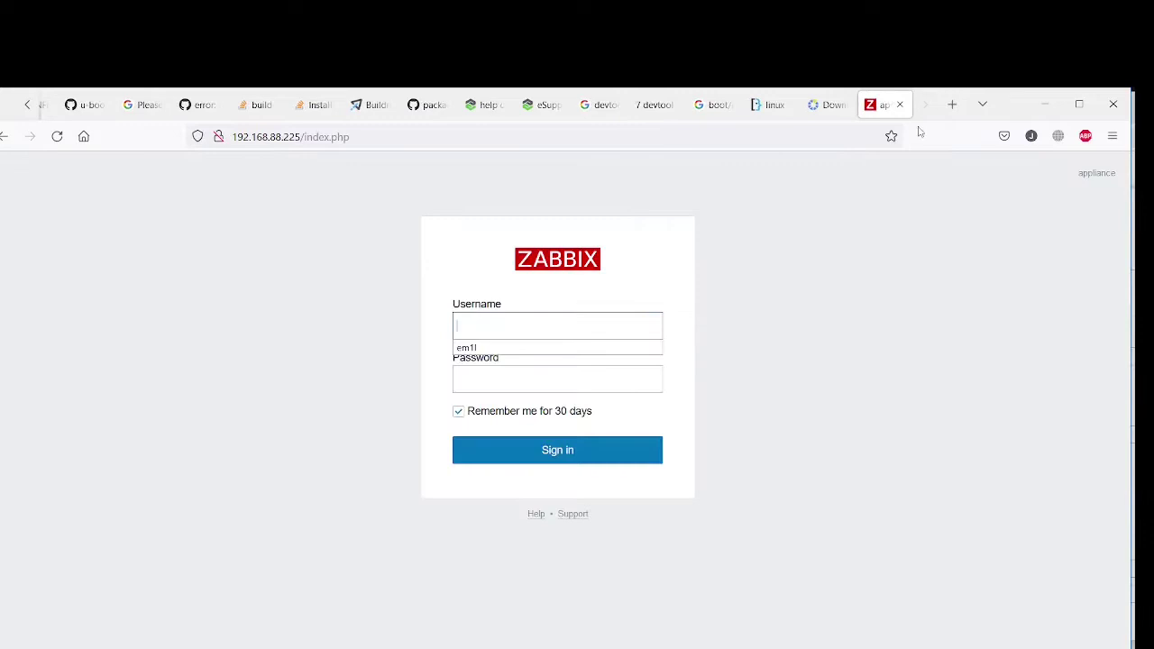
left_click(1045, 103)
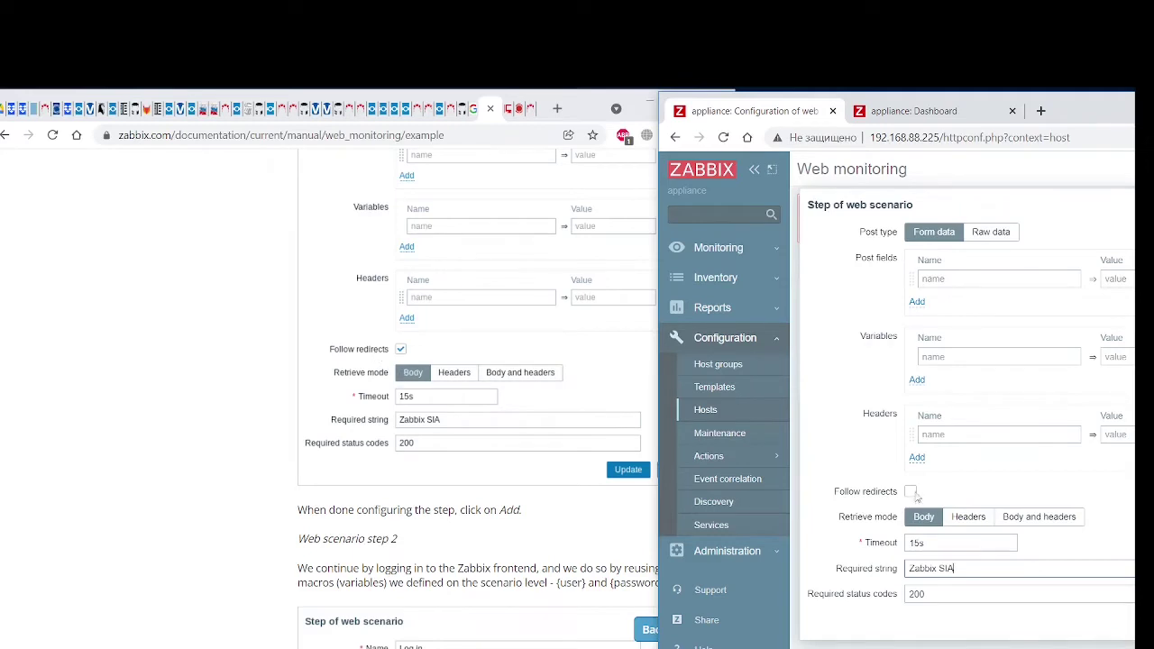
Tick Follow redirects and add 'First page' as step 1 of the scenario
left_click(911, 492)
scroll(561, 411, "up", 3)
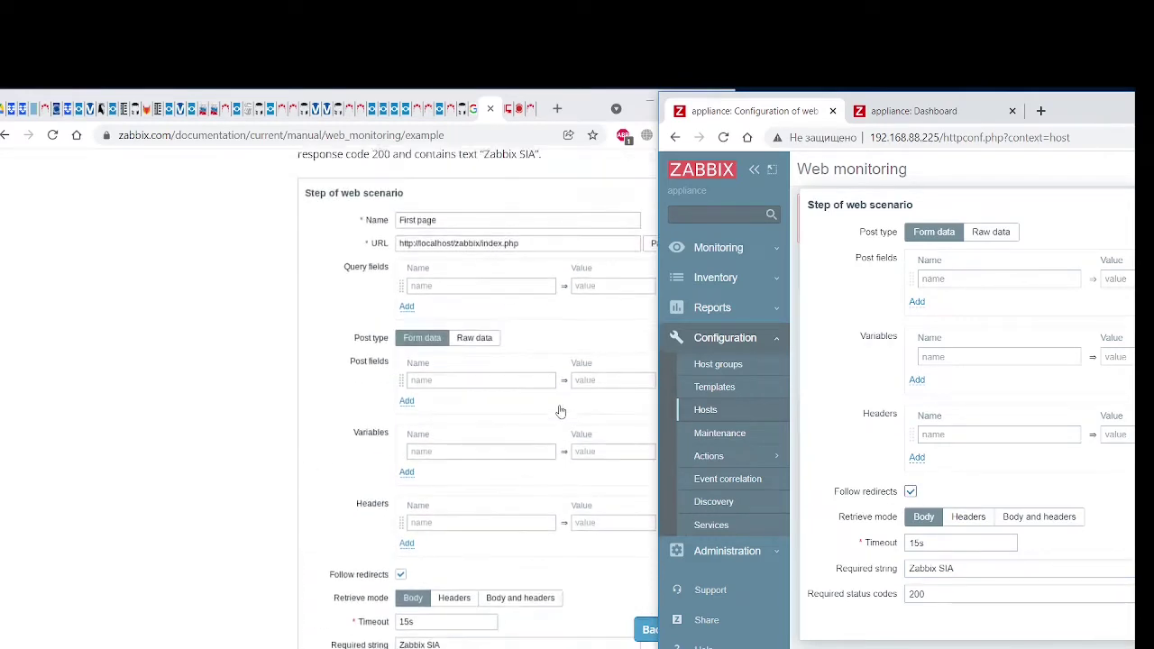
scroll(561, 411, "up", 1)
scroll(896, 395, "up", 3)
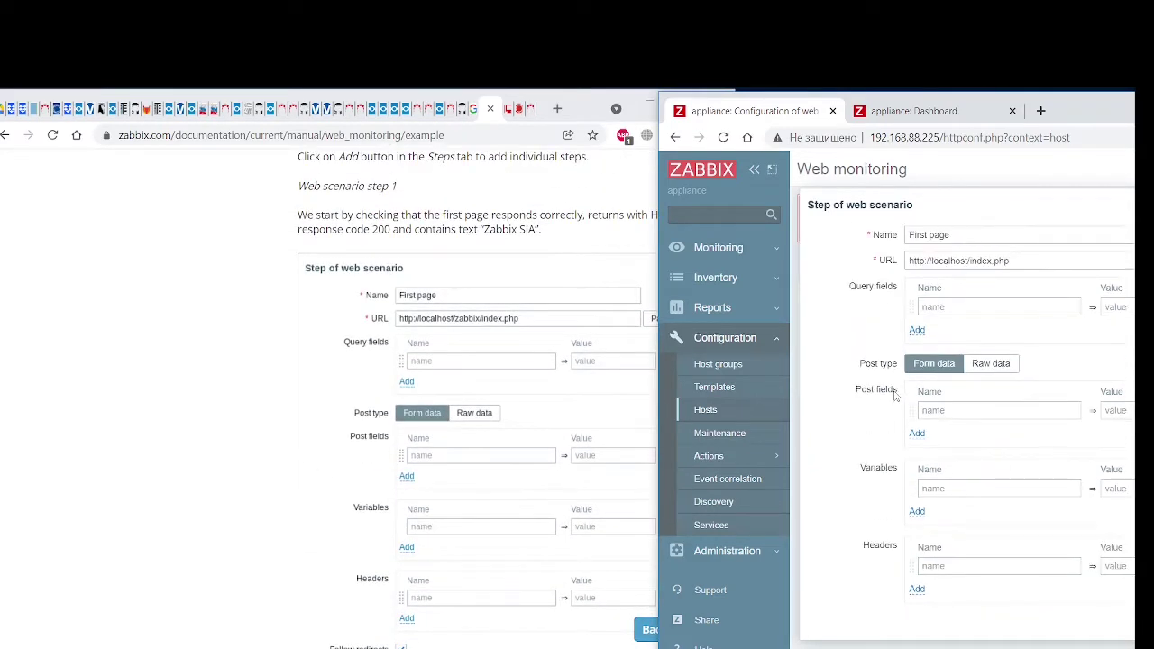
scroll(896, 395, "down", 3)
scroll(443, 463, "down", 6)
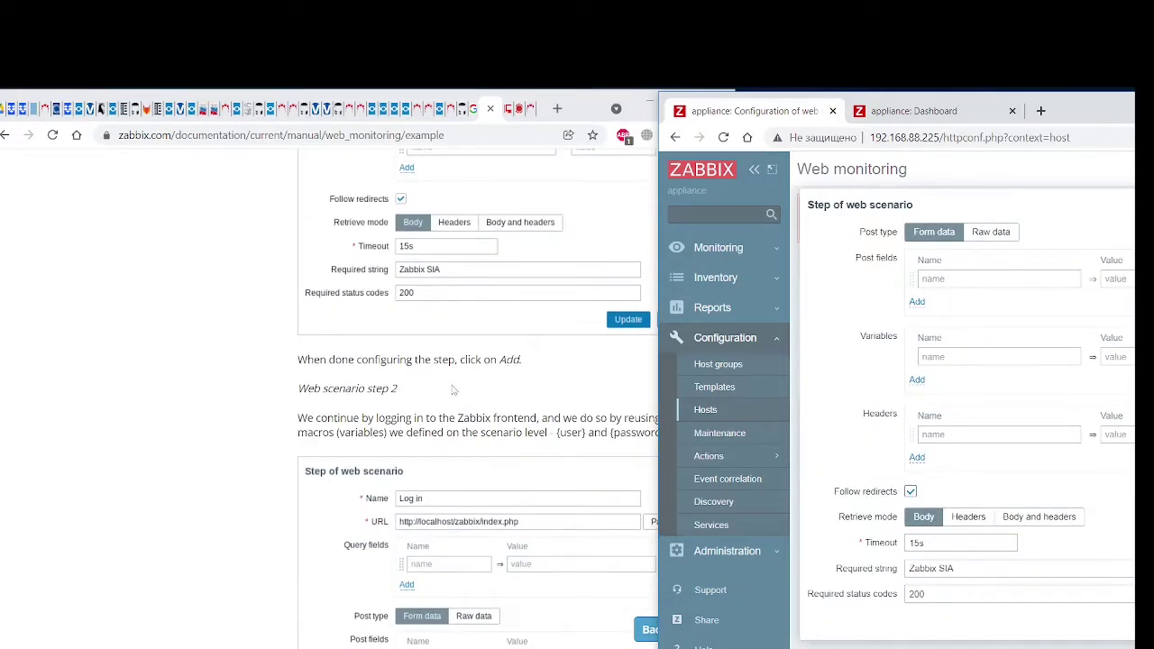
mouse_move(1085, 118)
left_mouse_down()
mouse_move(596, 134)
mouse_move(1022, 138)
mouse_move(1100, 111)
left_mouse_up()
left_click(776, 641)
scroll(551, 413, "down", 3)
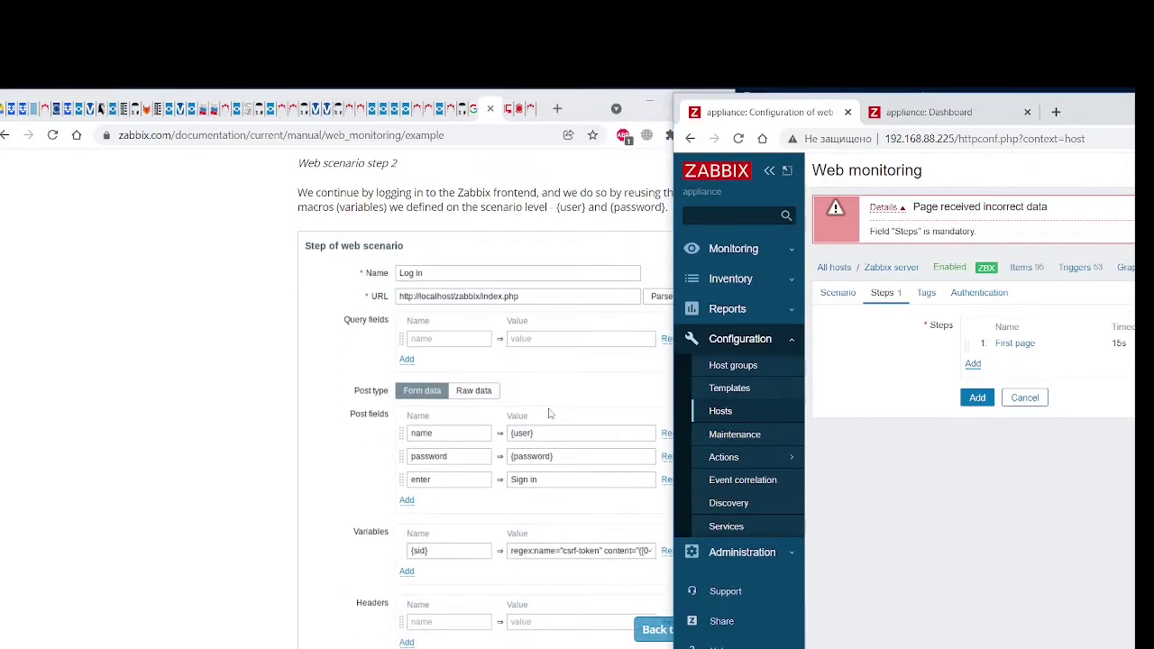
Start a second scenario step named 'Log in' and enter its index.php URL
left_click(974, 364)
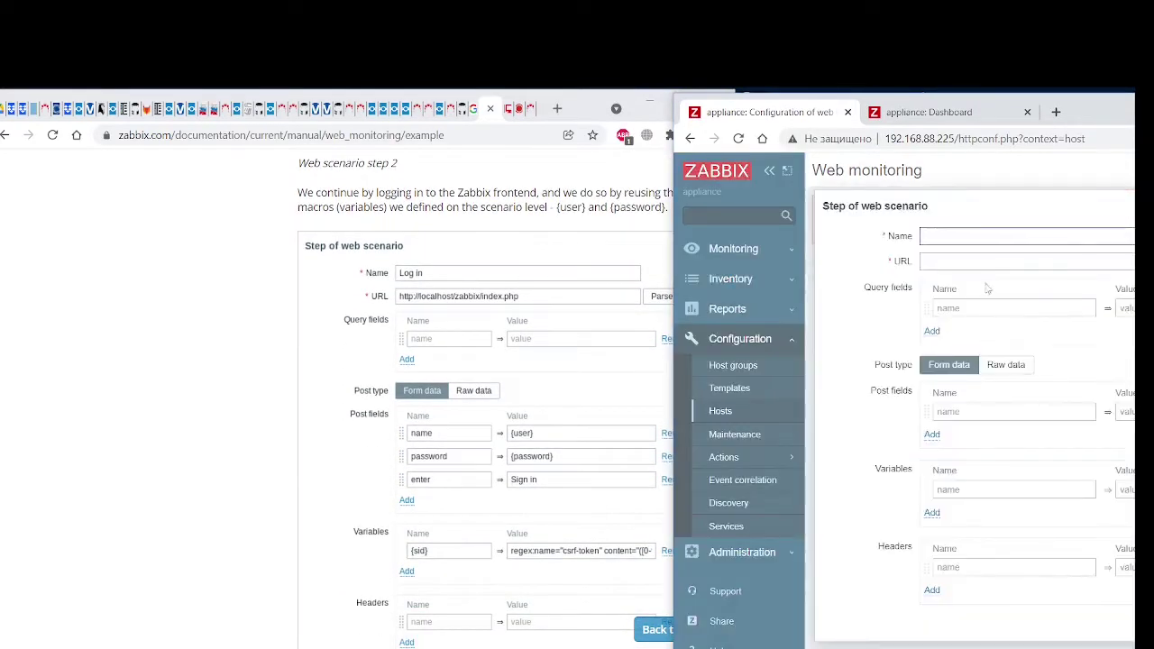
type("Log in")
left_click(979, 262)
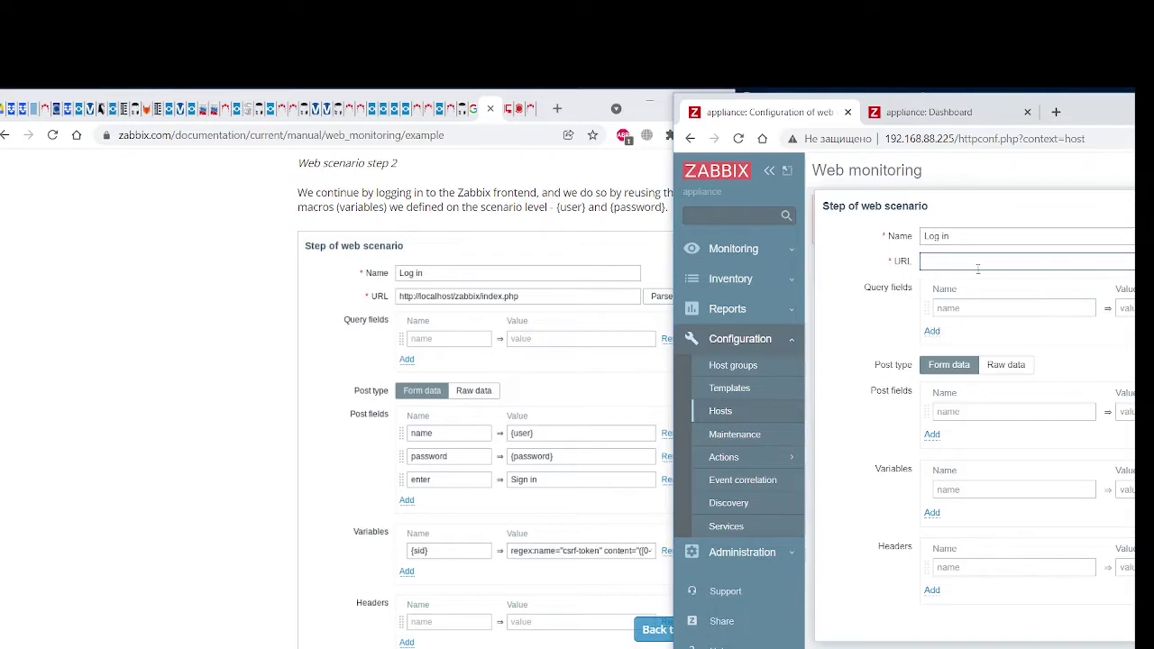
type("http://")
type("192")
type("localhost/ind")
type("ex.php")
mouse_move(1100, 121)
left_mouse_down()
mouse_move(1127, 122)
mouse_move(1093, 260)
mouse_move(1098, 126)
mouse_move(1119, 125)
mouse_move(1087, 125)
left_mouse_up()
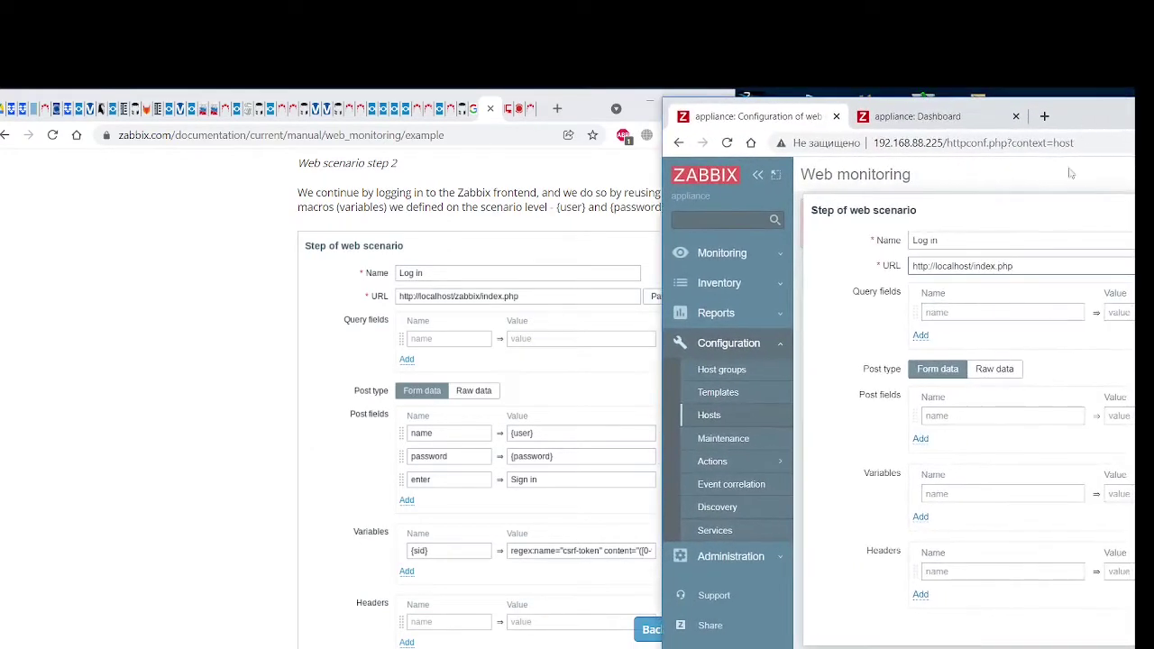
scroll(905, 361, "down", 1)
Add post fields name={user}, password={password} and enter=Sign in
left_click(950, 340)
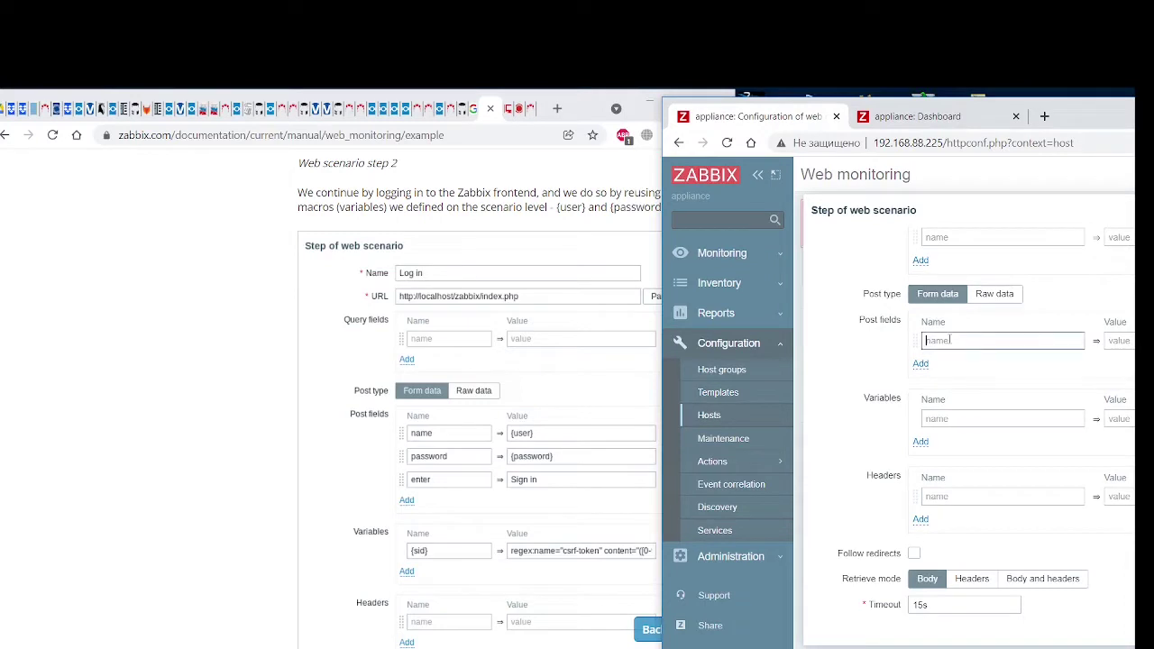
type("name")
key("Tab")
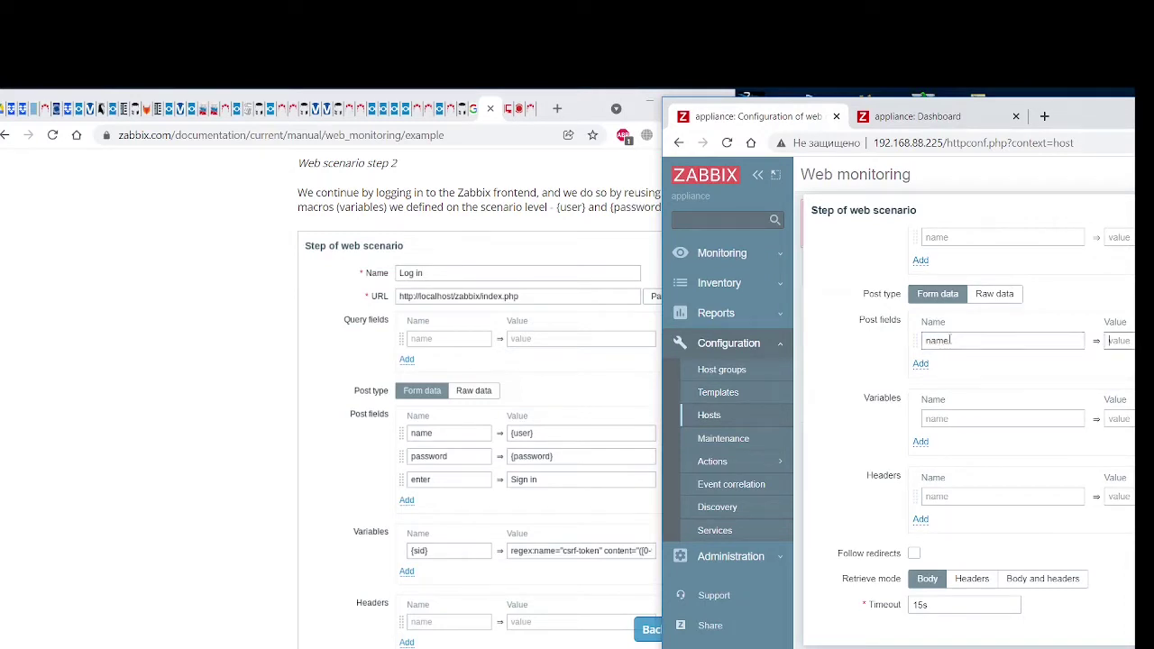
type("{user")
left_click(920, 364)
left_click(947, 367)
type("password")
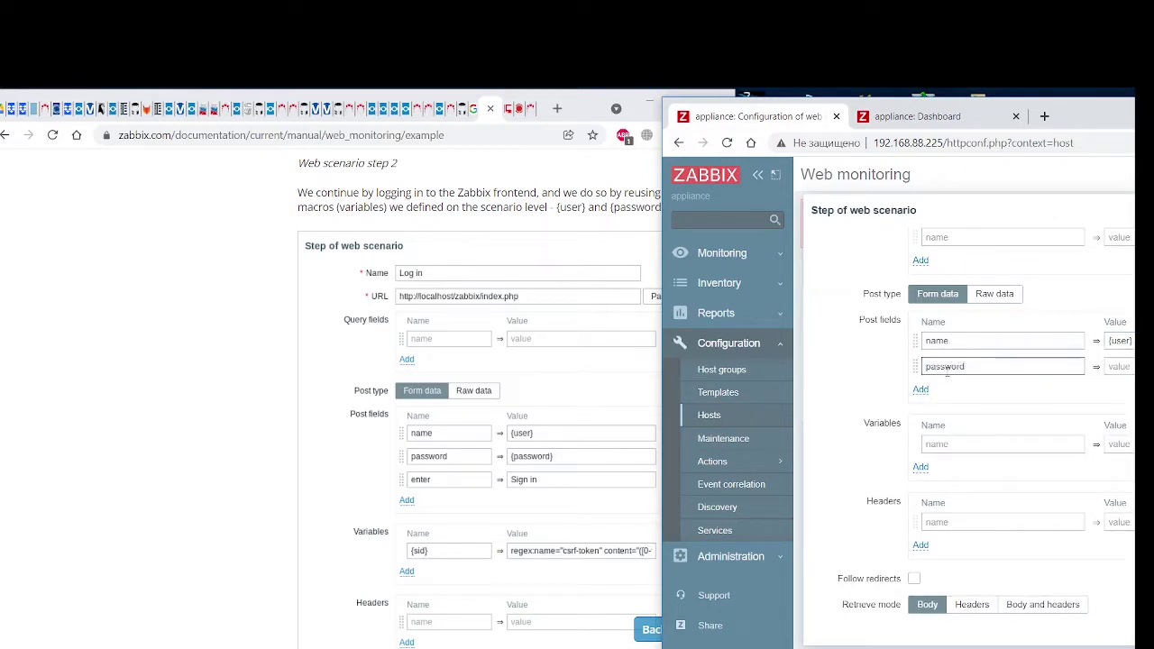
key("Tab")
type("{")
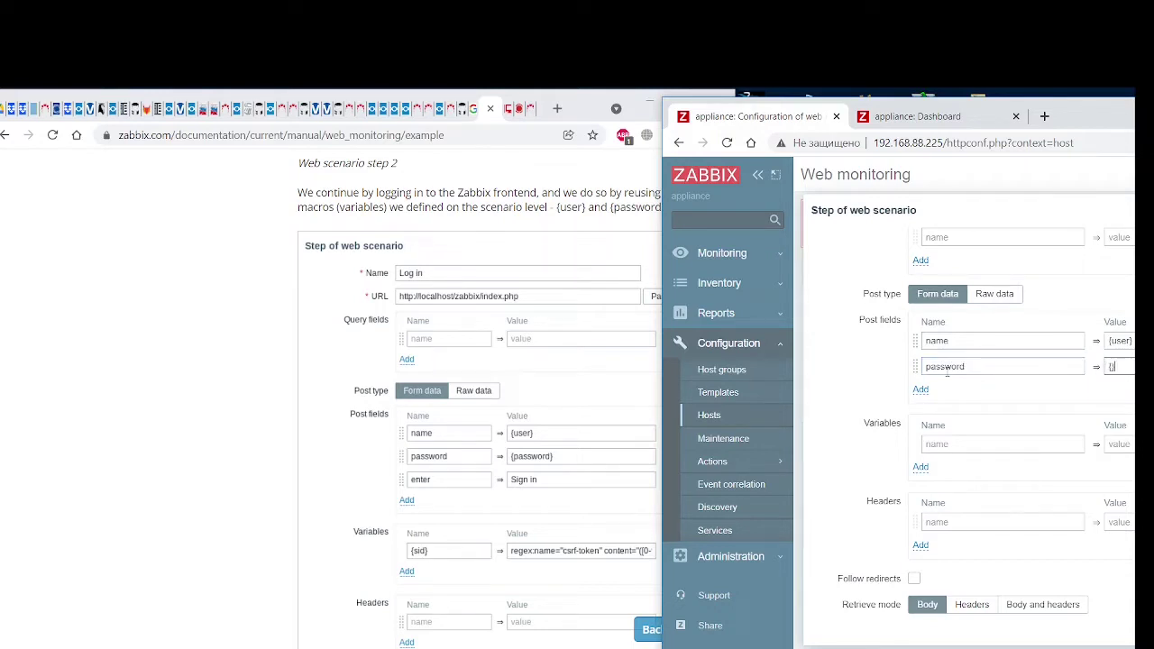
type("passw")
left_click(922, 390)
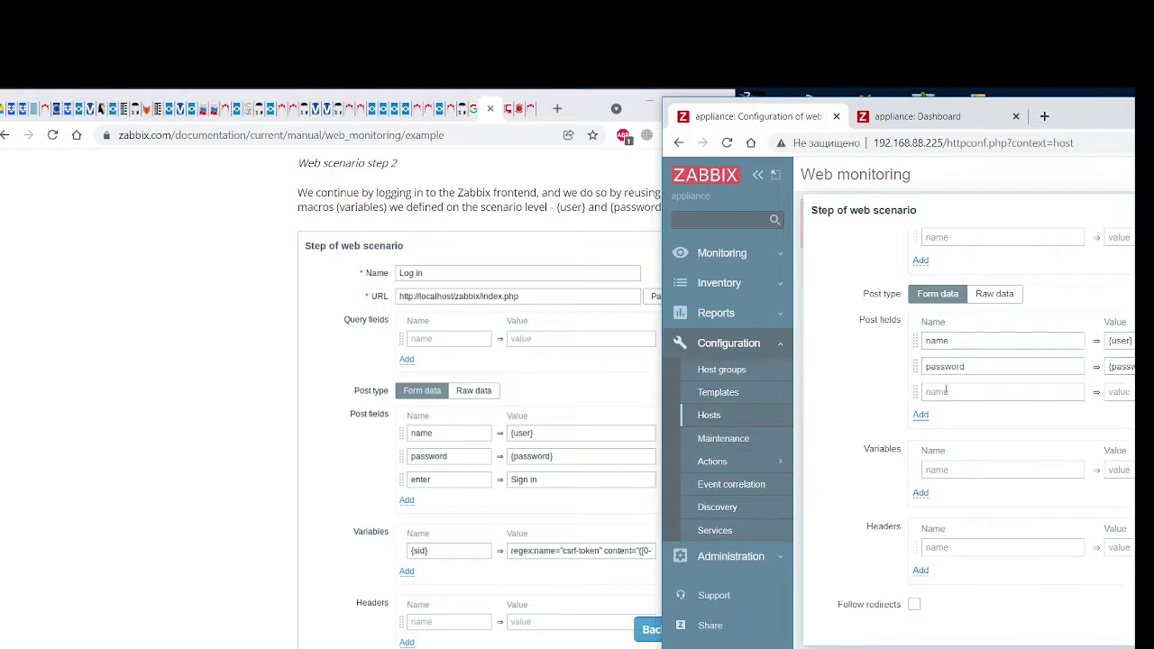
left_click(948, 392)
type("enter")
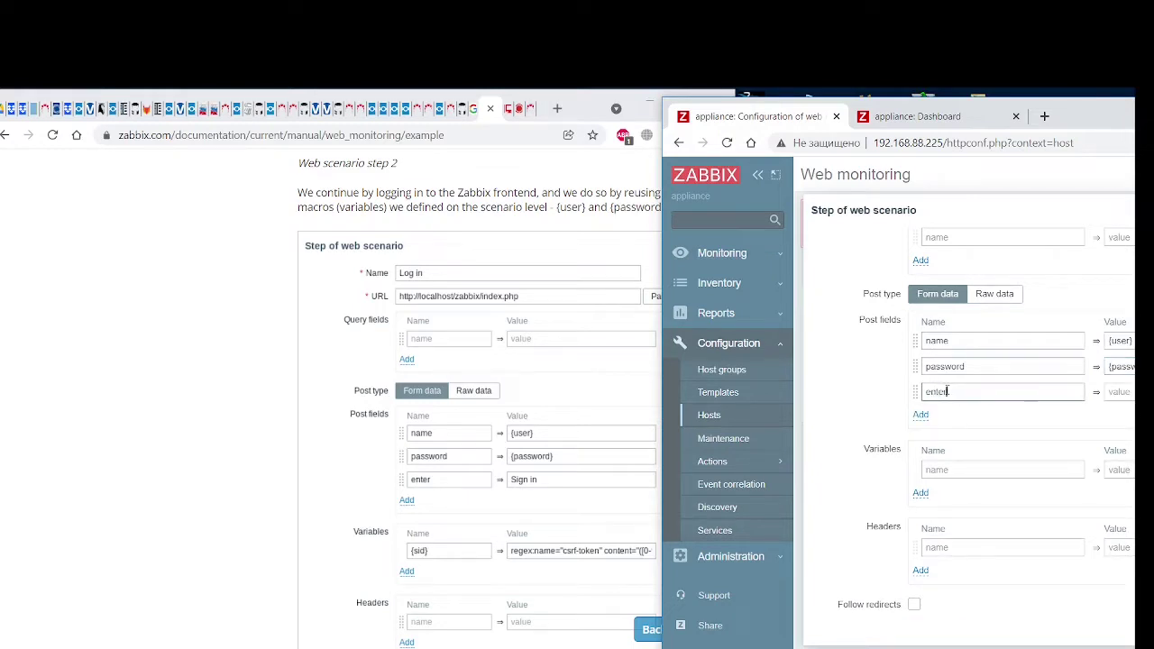
key("Tab")
type("Si")
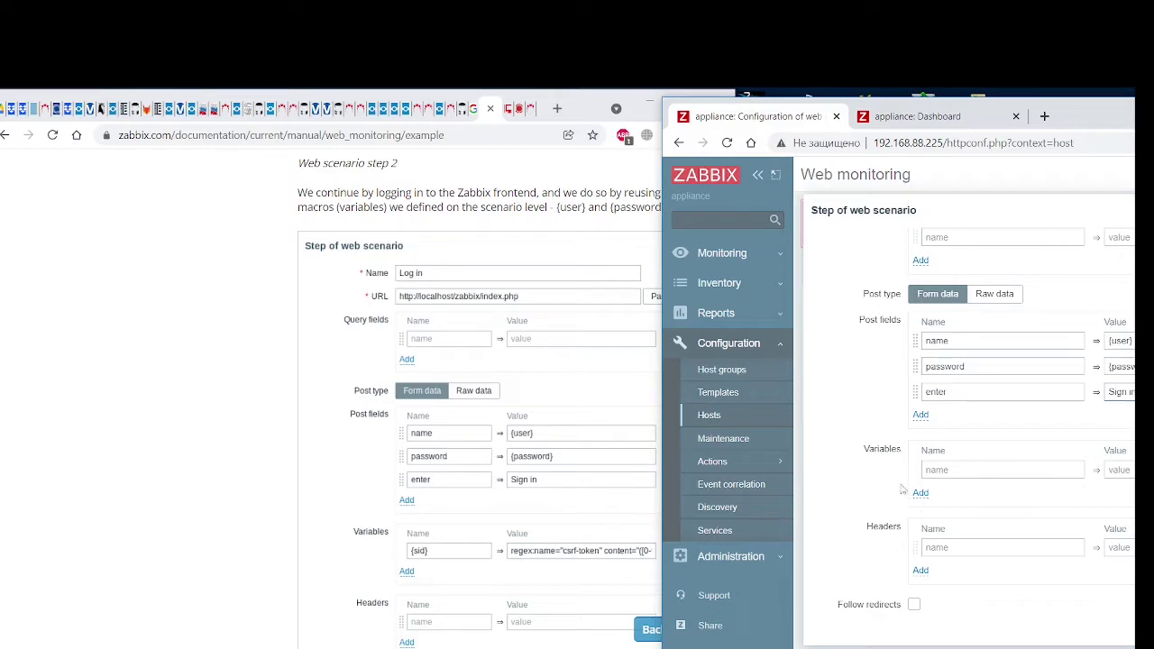
scroll(466, 494, "down", 3)
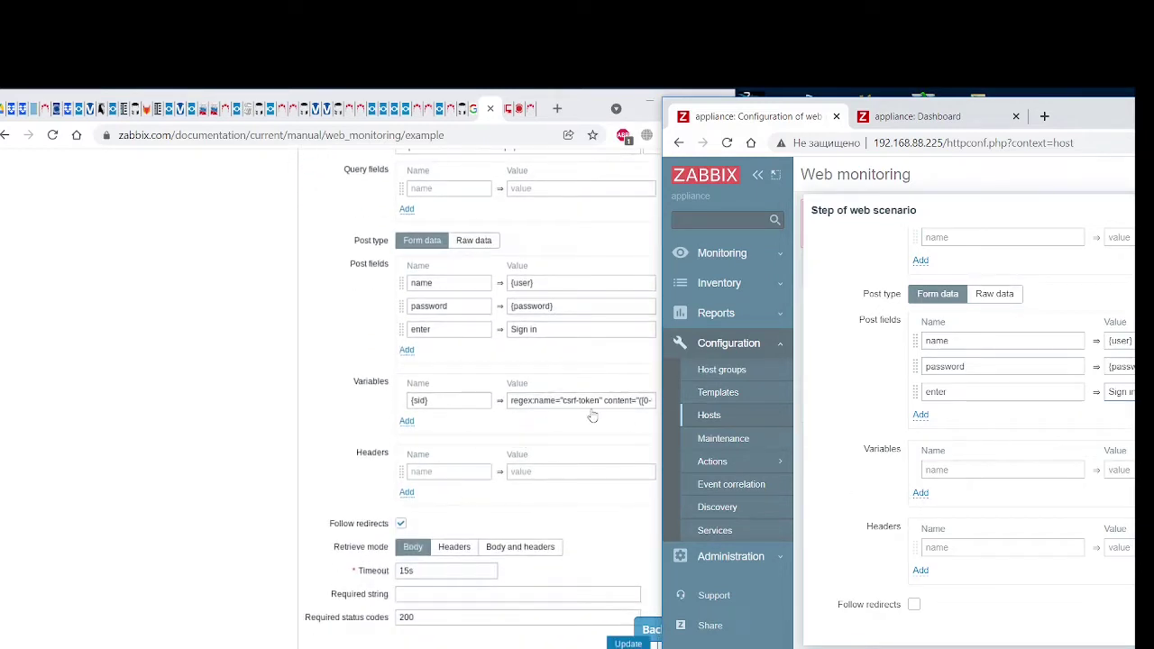
Add a {sid} variable whose value is the csrf-token regex copied from the documentation
left_click(939, 471)
type("{")
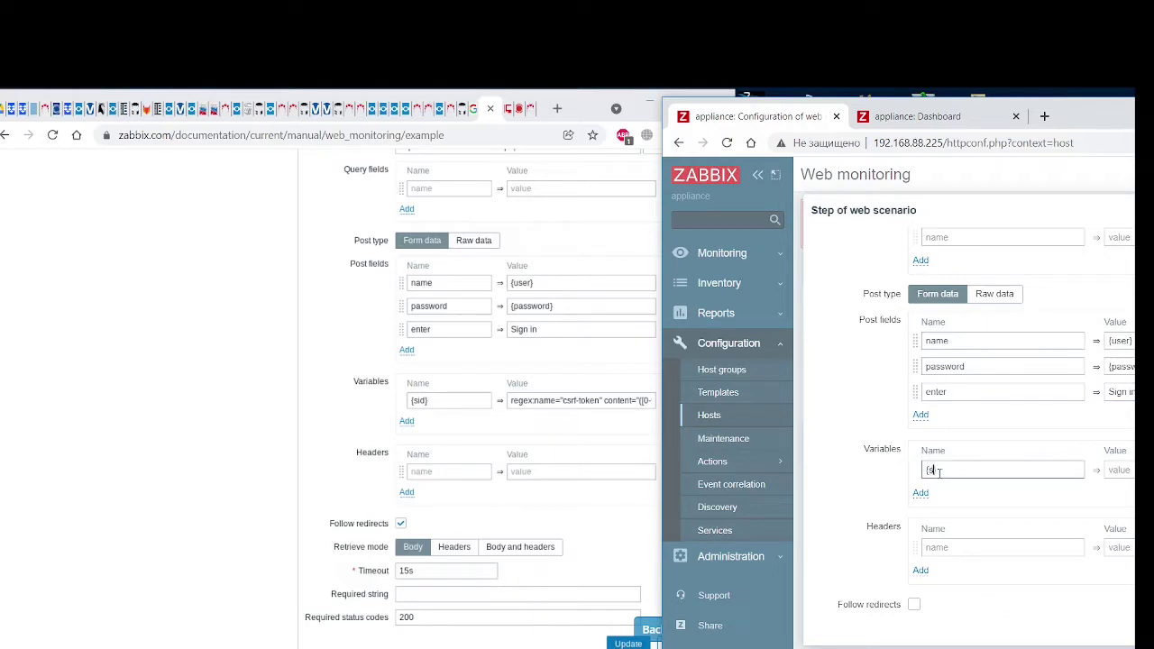
type("sid}")
left_click(230, 419)
scroll(240, 428, "up", 3)
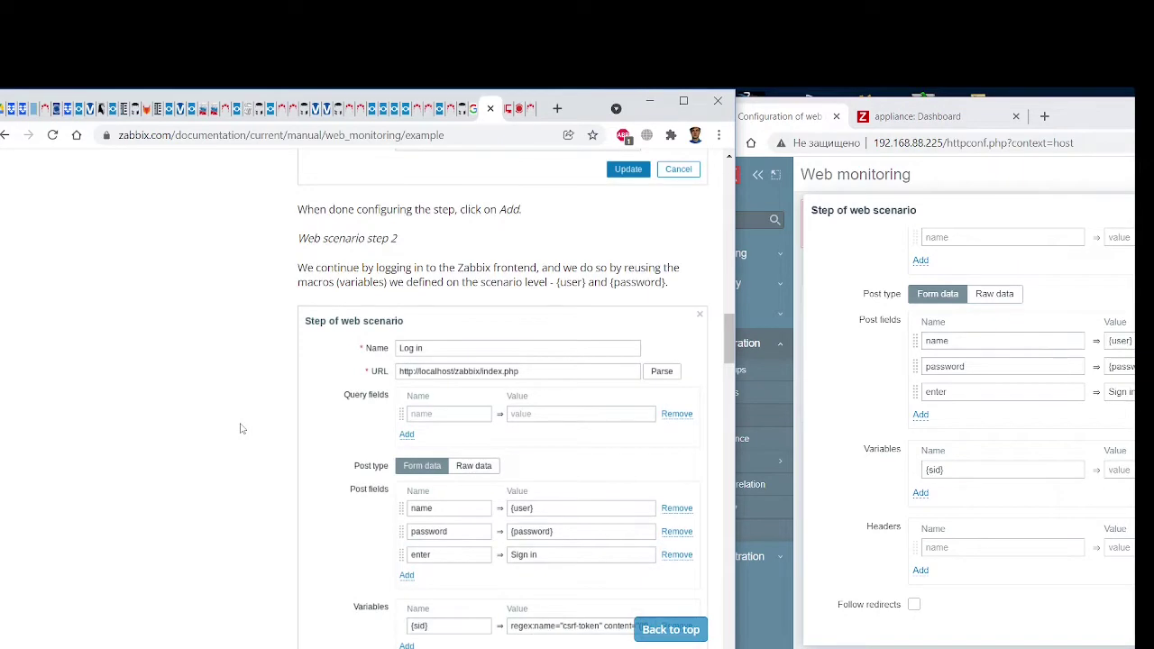
scroll(240, 429, "down", 5)
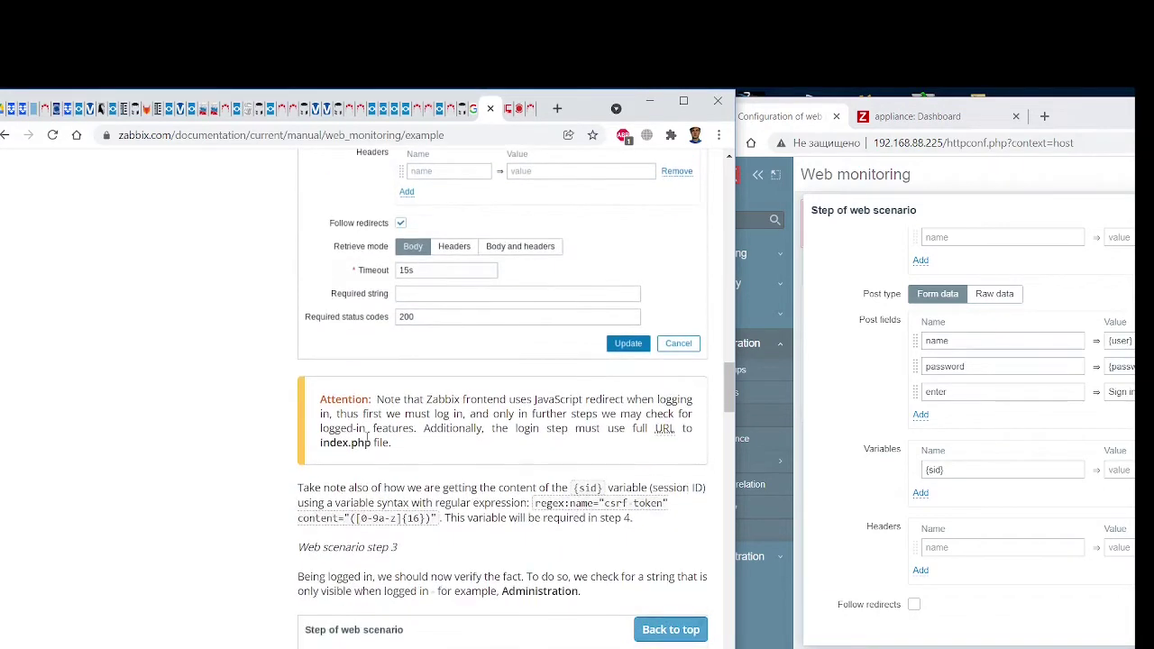
left_click_drag(536, 503, 438, 518)
key("ctrl+c")
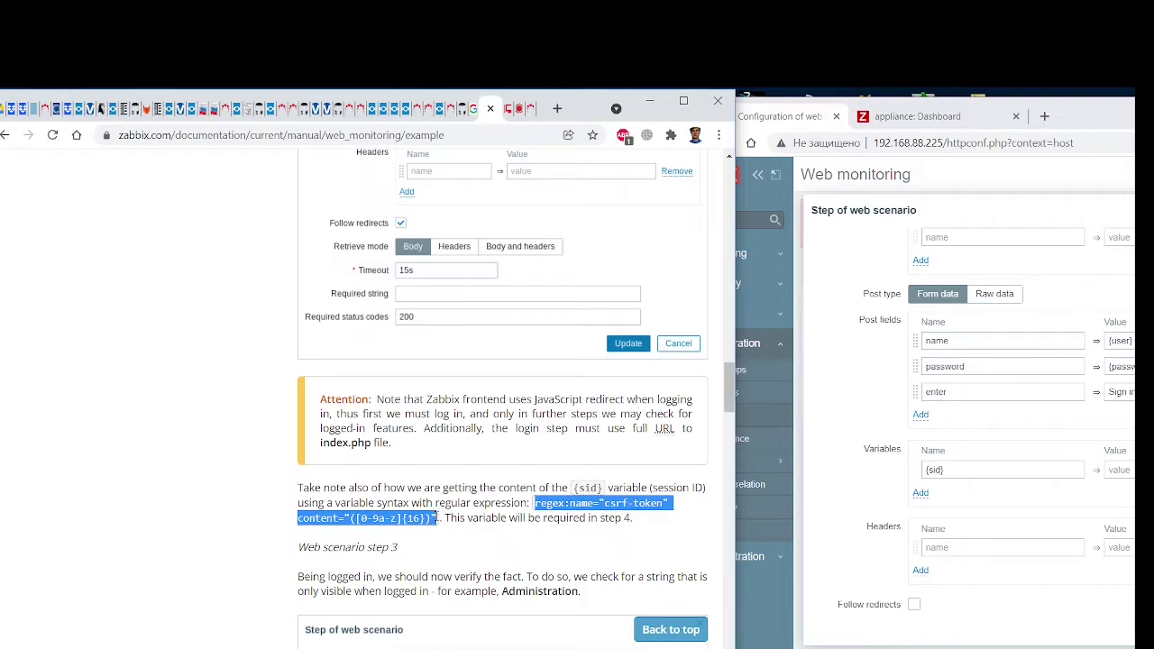
left_click_drag(1064, 115, 1087, 126)
left_click(825, 492)
key("ctrl+v")
left_click_drag(643, 109, 780, 103)
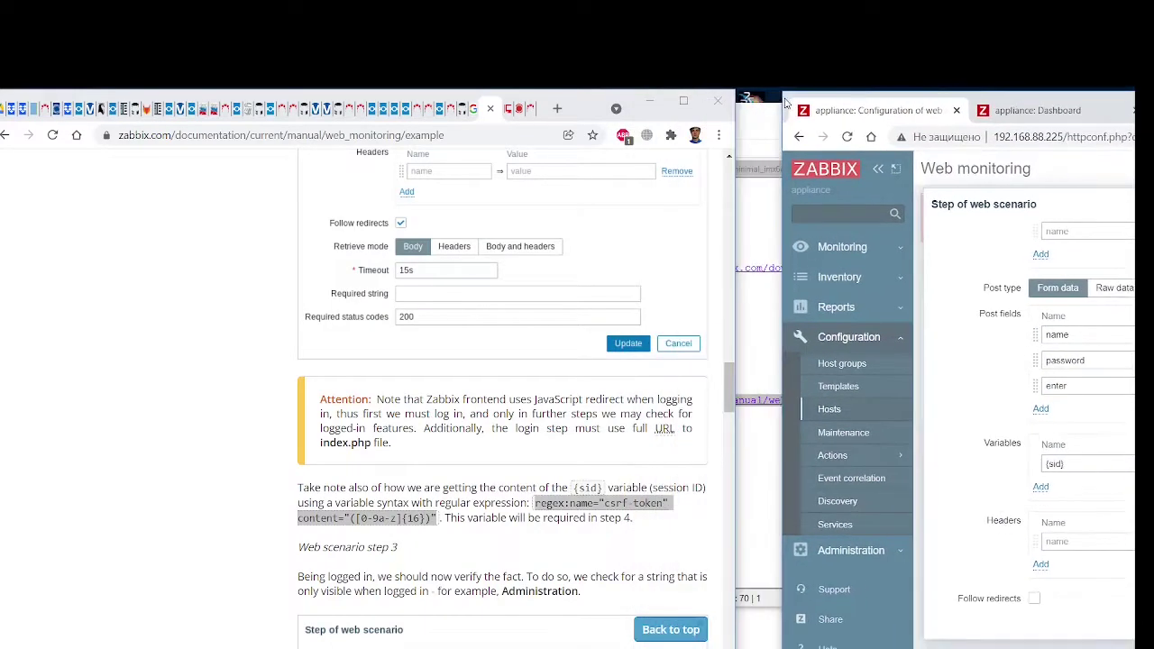
scroll(502, 477, "up", 10)
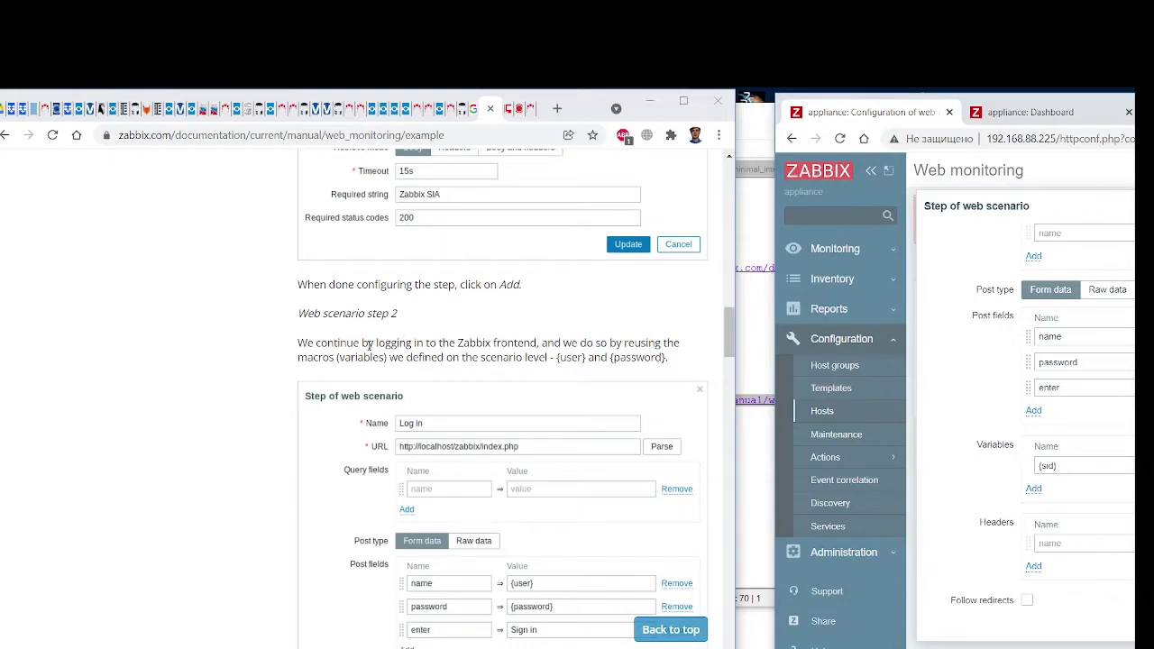
scroll(574, 357, "down", 2)
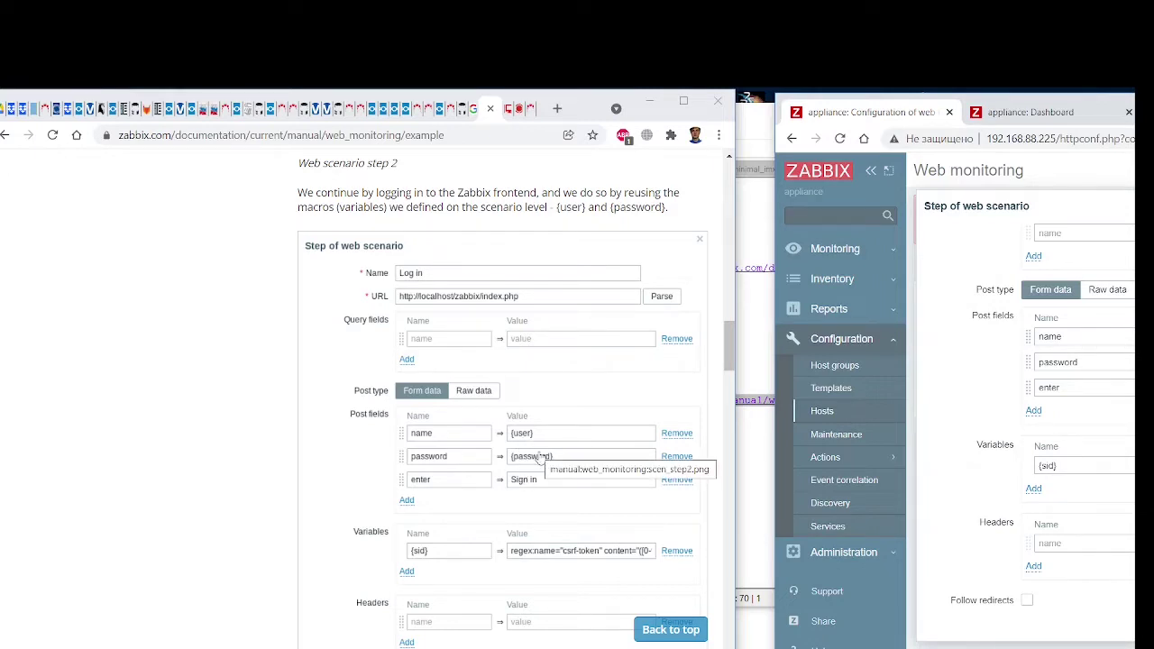
scroll(539, 458, "down", 3)
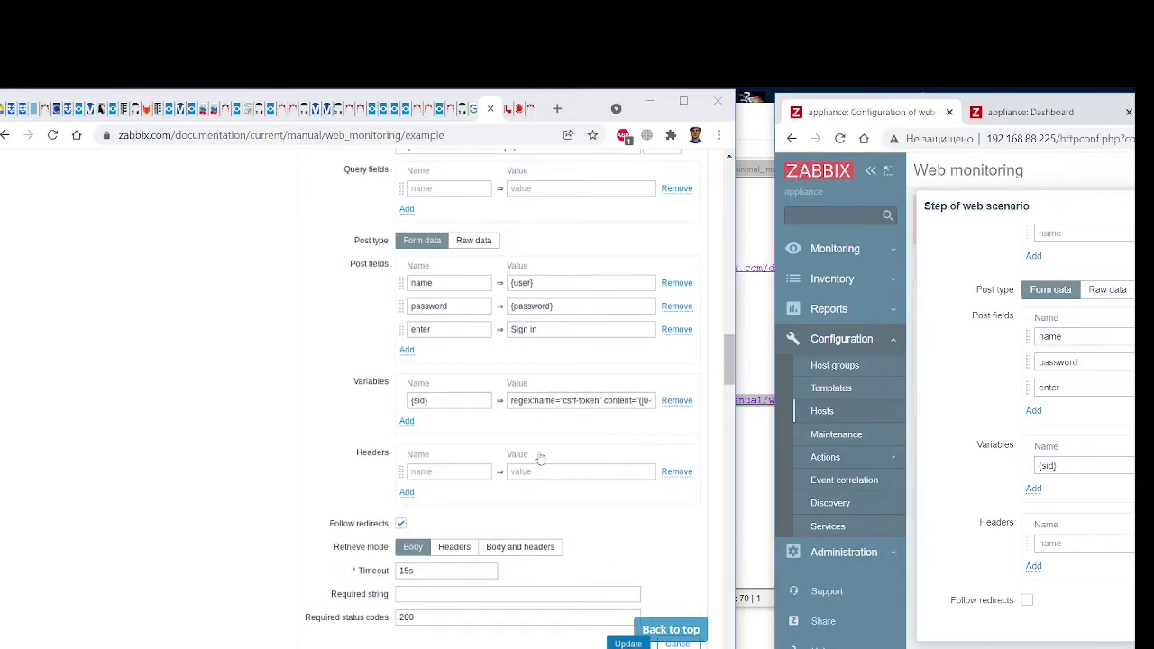
scroll(539, 458, "up", 5)
scroll(540, 458, "down", 6)
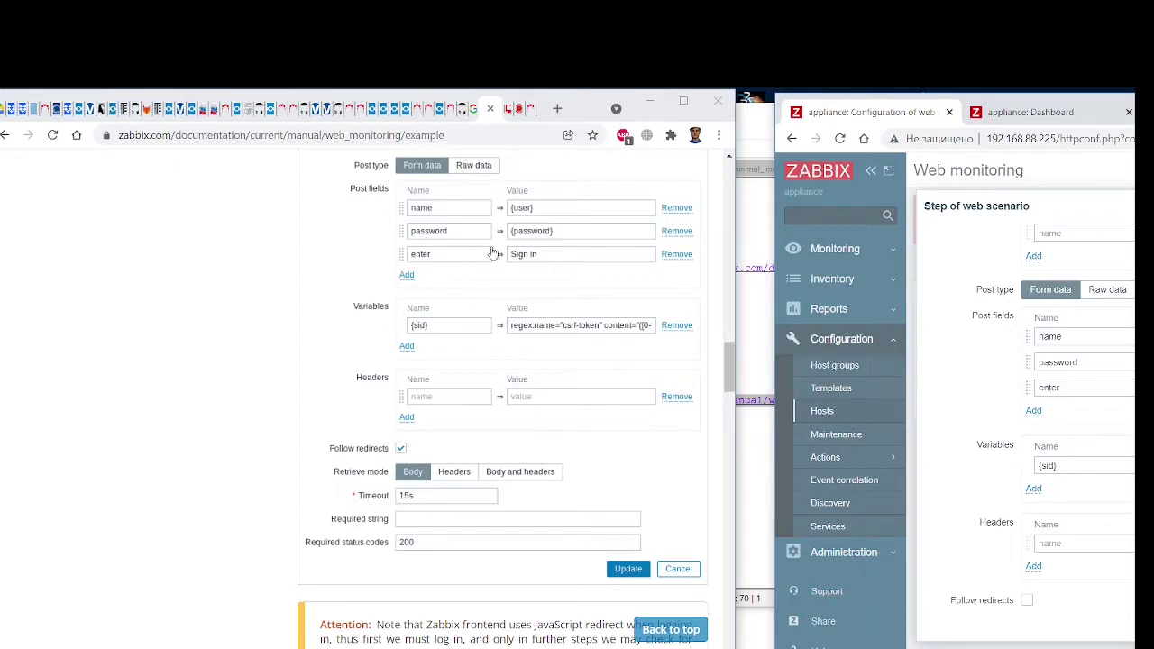
scroll(548, 264, "down", 3)
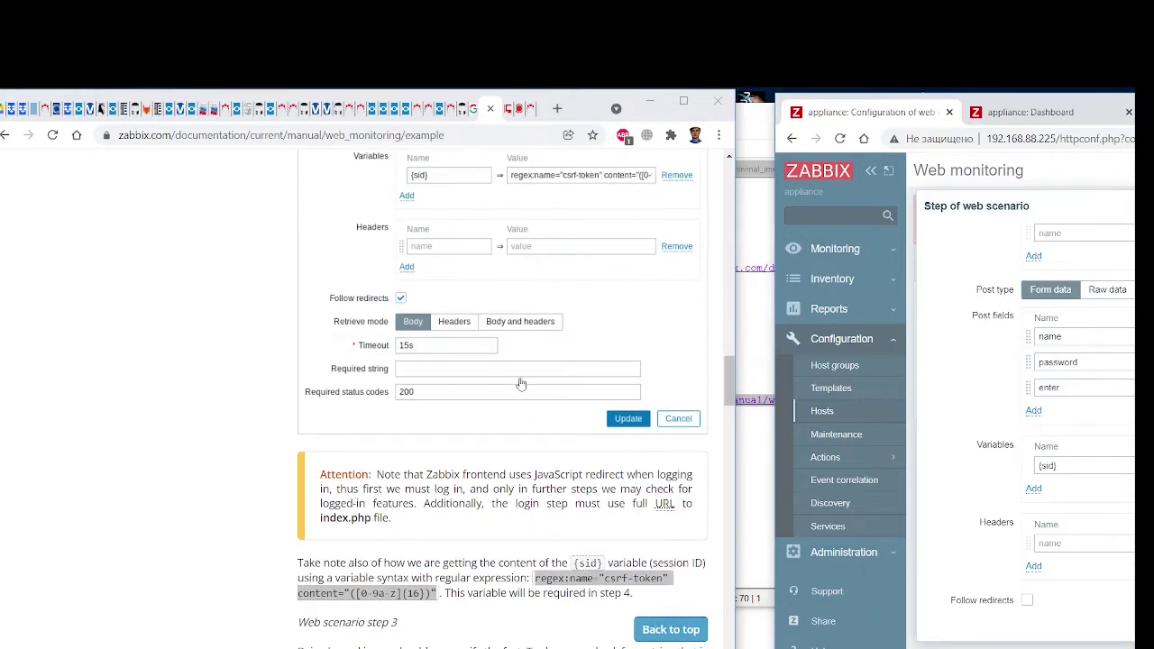
scroll(464, 538, "down", 2)
scroll(464, 536, "down", 1)
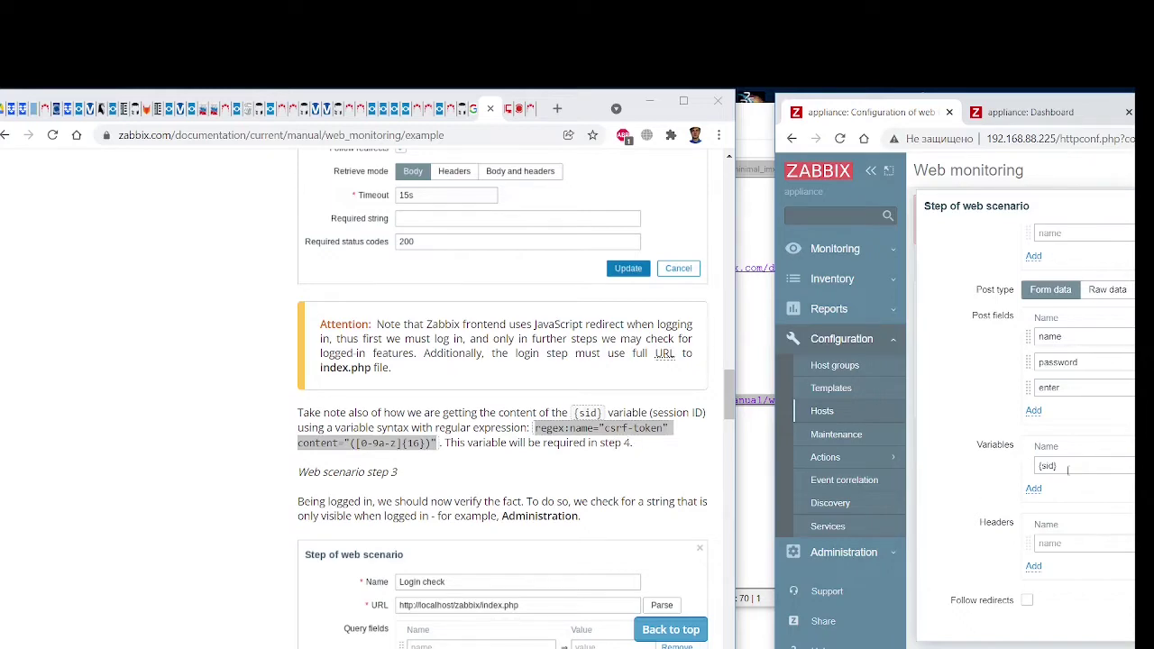
scroll(470, 476, "down", 3)
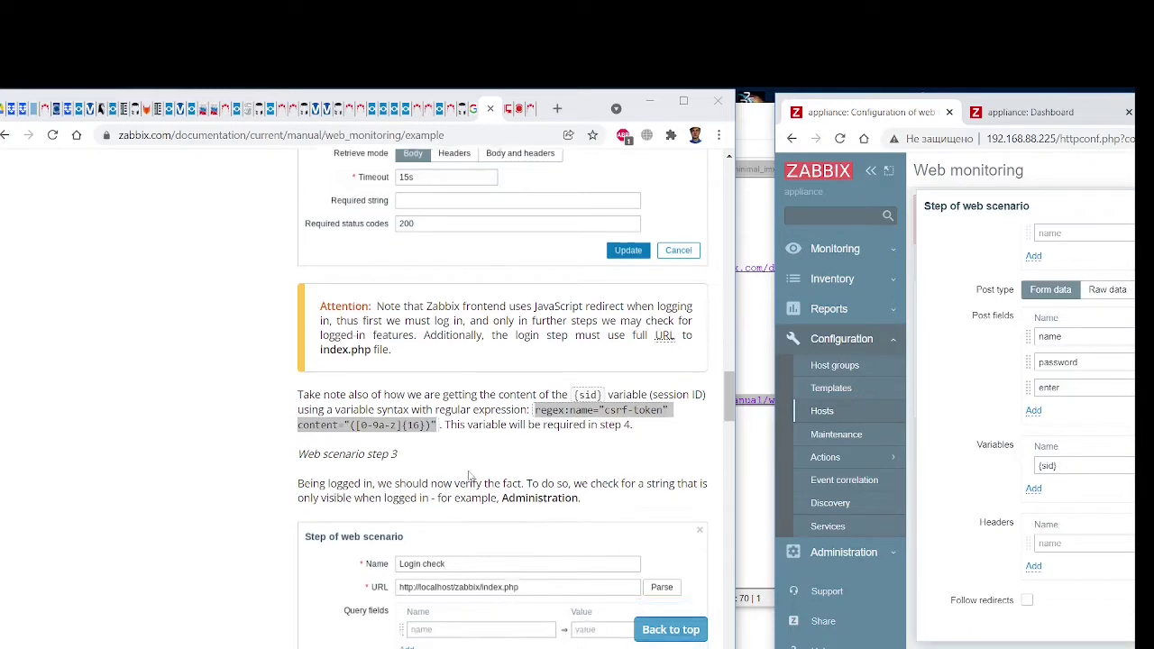
scroll(470, 477, "down", 1)
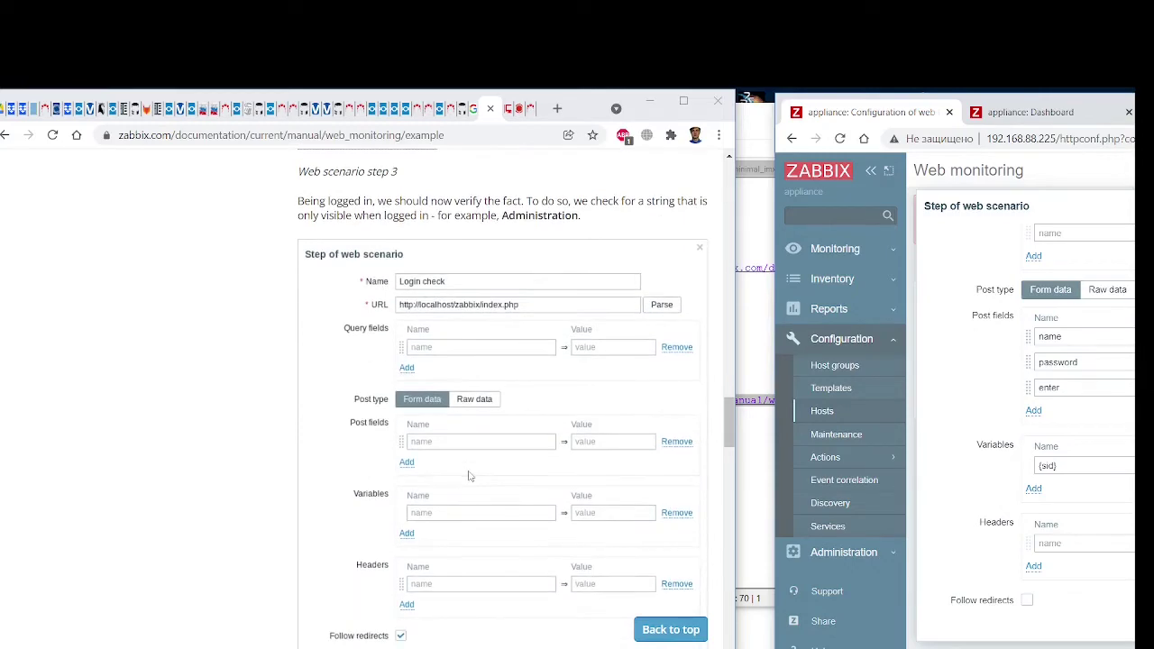
scroll(470, 477, "up", 5)
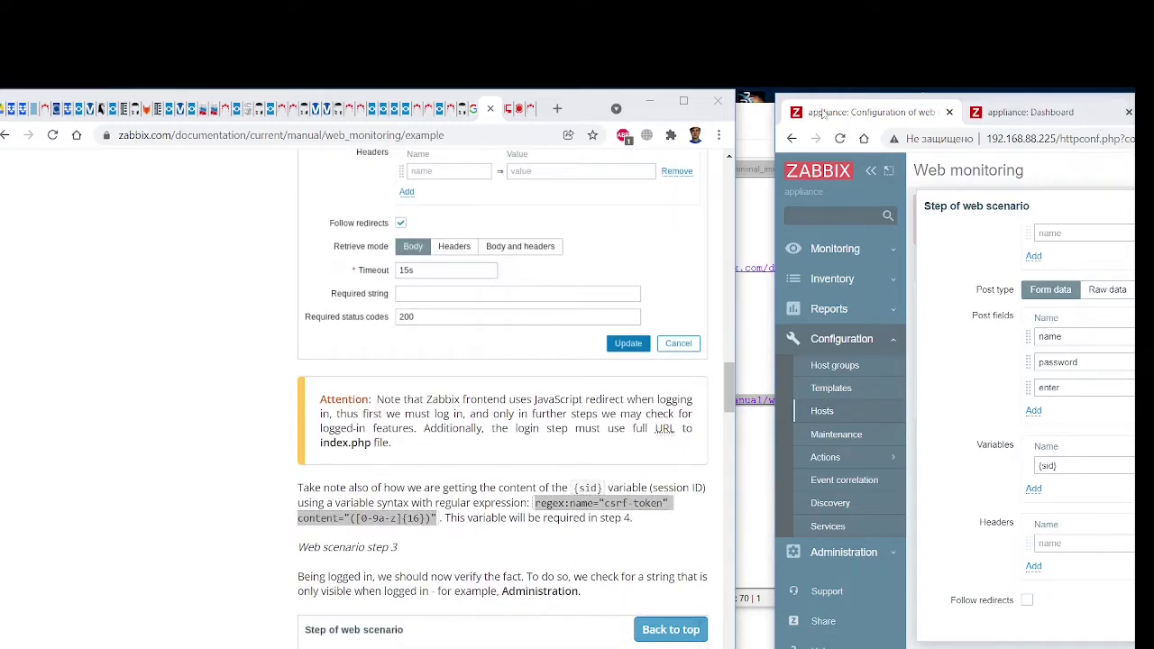
Make the Log in step follow redirects, require status code 200, and add it as step 2
left_click_drag(781, 101, 391, 103)
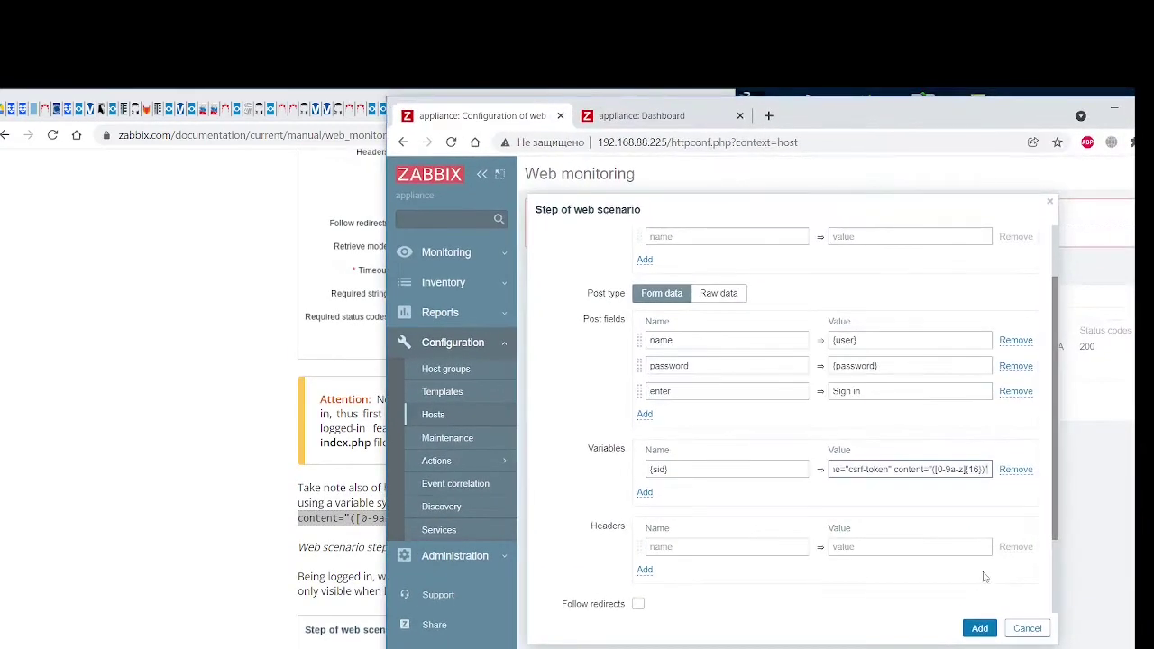
left_click(980, 629)
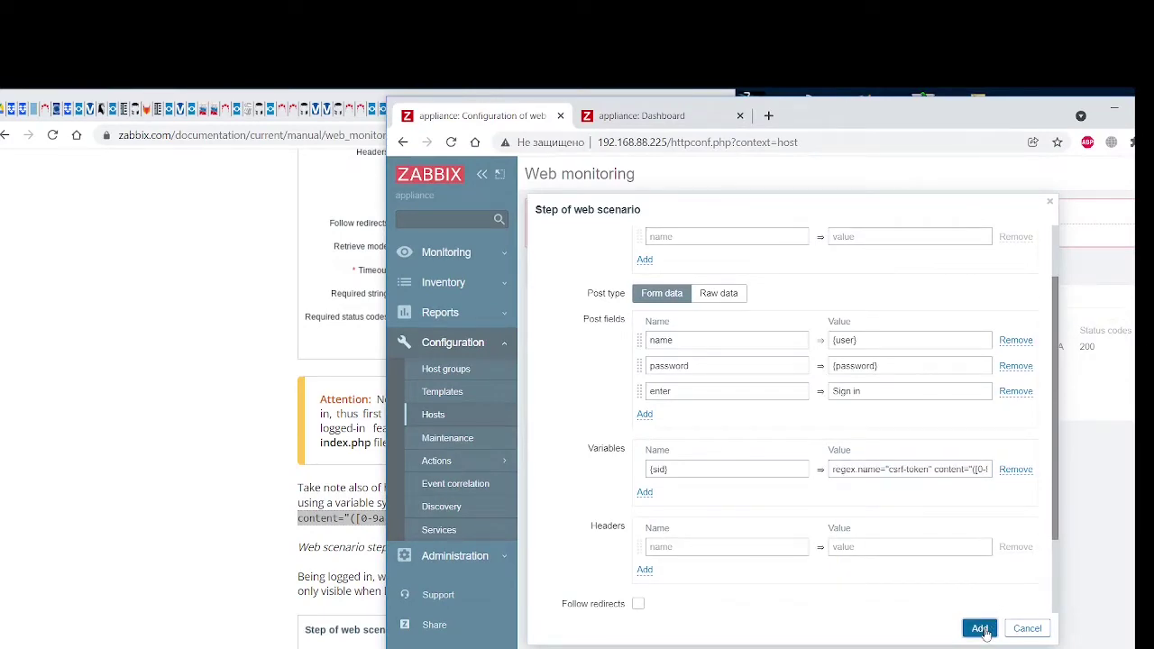
left_click_drag(398, 108, 714, 118)
scroll(460, 353, "up", 3)
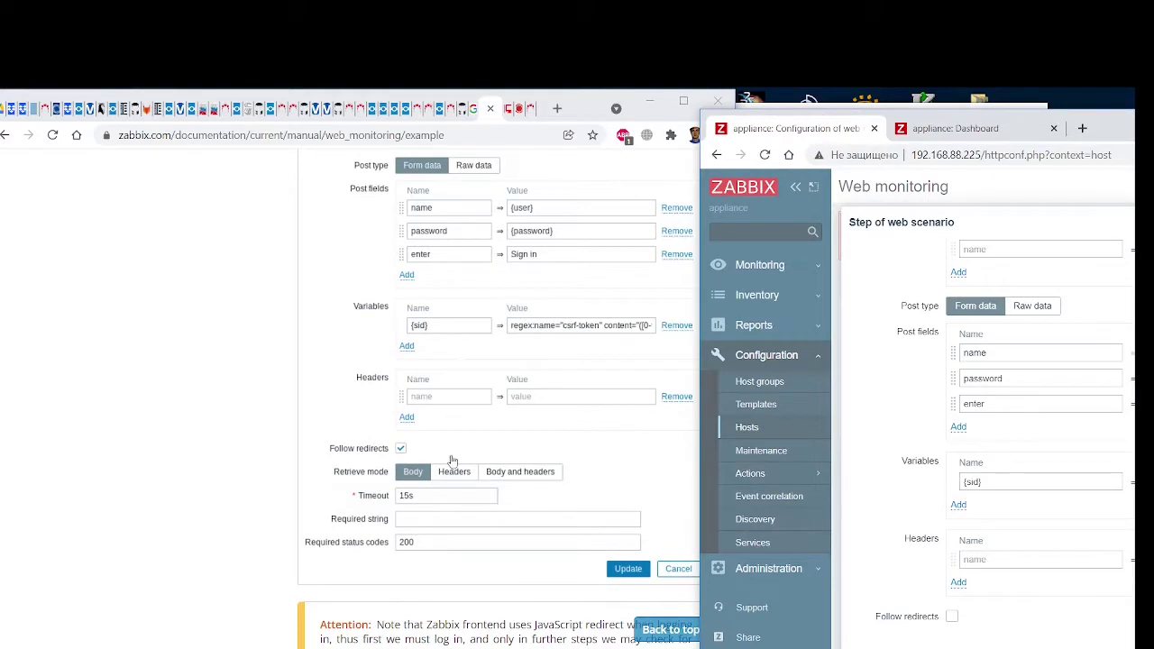
scroll(1054, 525, "down", 2)
left_click(954, 510)
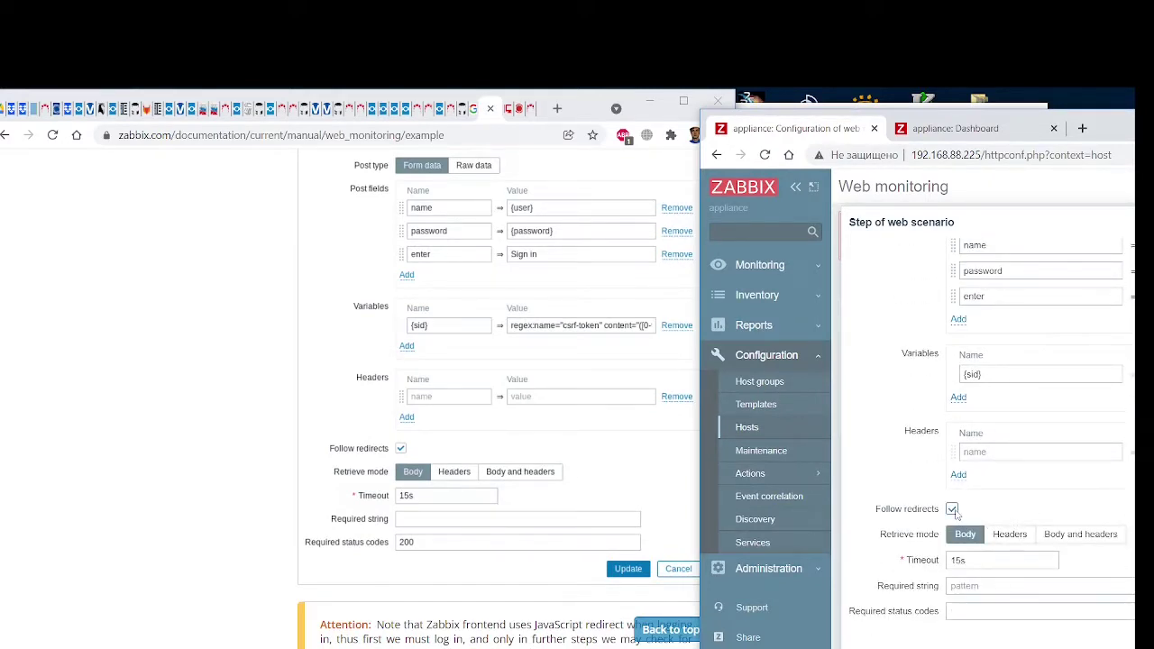
left_click(972, 611)
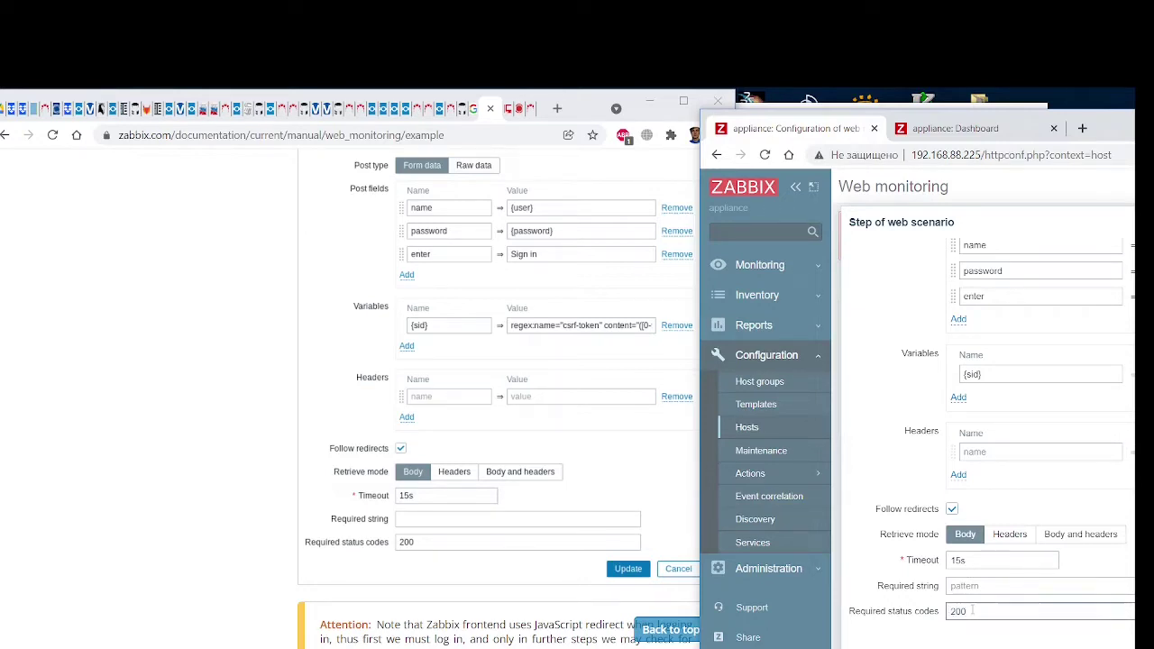
left_click_drag(708, 127, 380, 104)
left_click(967, 620)
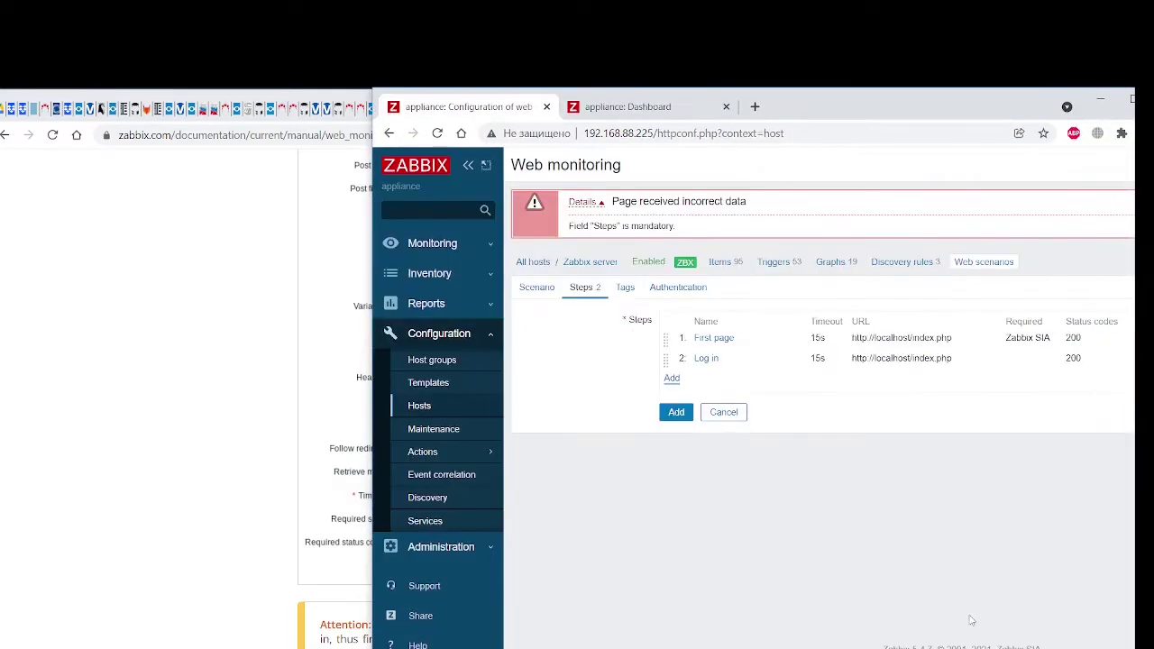
left_click(672, 379)
left_click_drag(382, 100, 774, 106)
scroll(487, 497, "down", 6)
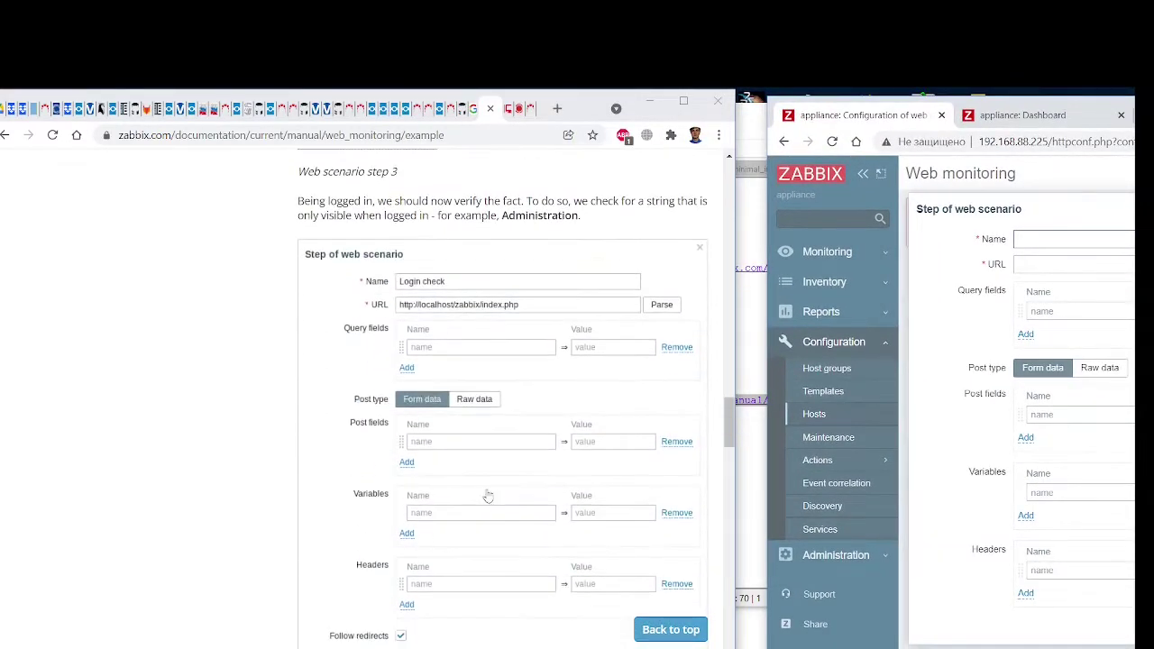
left_click_drag(771, 106, 614, 111)
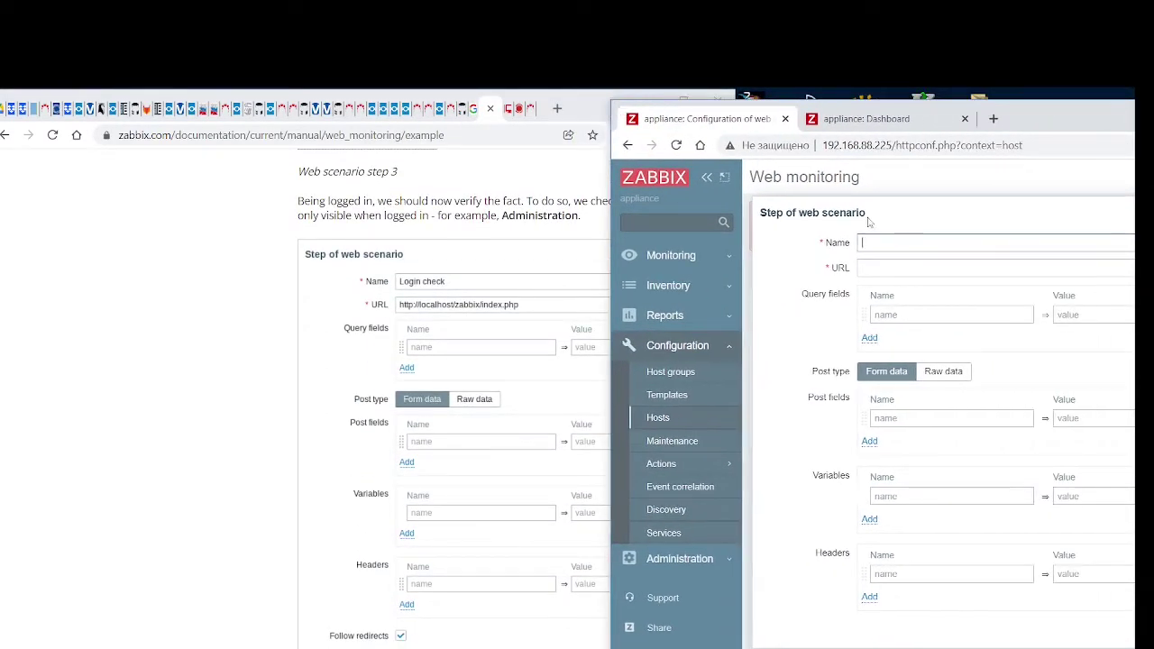
type("Login check")
key("Tab")
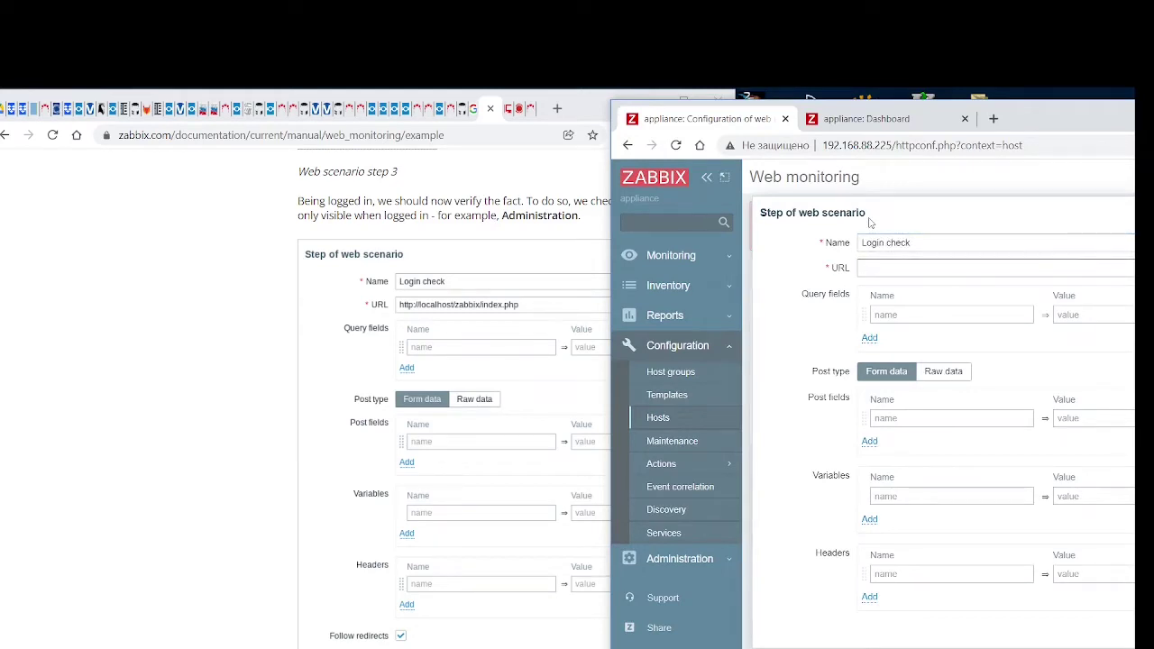
type("http://localhost/index.php")
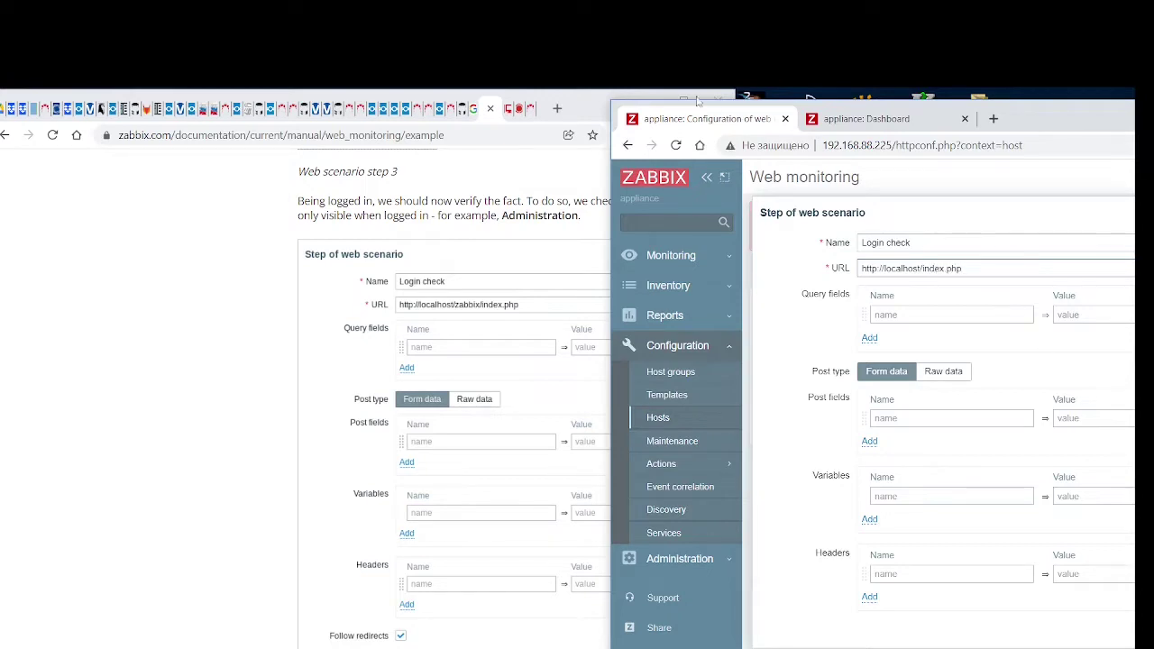
Make Login check follow redirects and require the string 'Administration'
left_click_drag(618, 110, 728, 109)
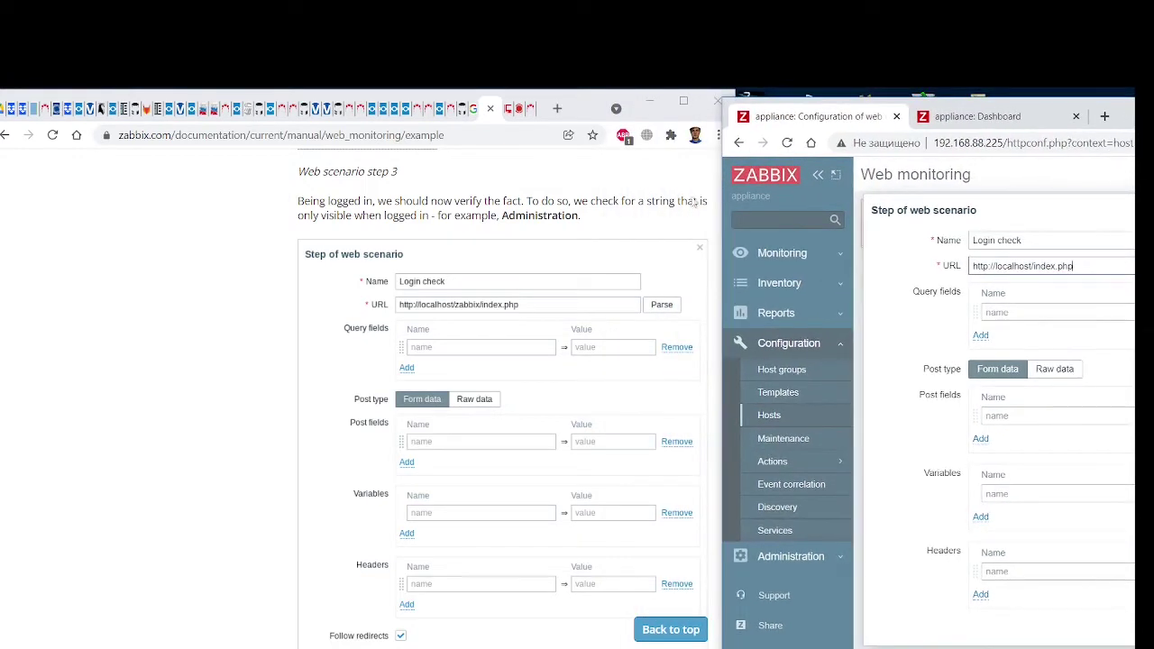
scroll(484, 465, "down", 1)
scroll(484, 465, "down", 2)
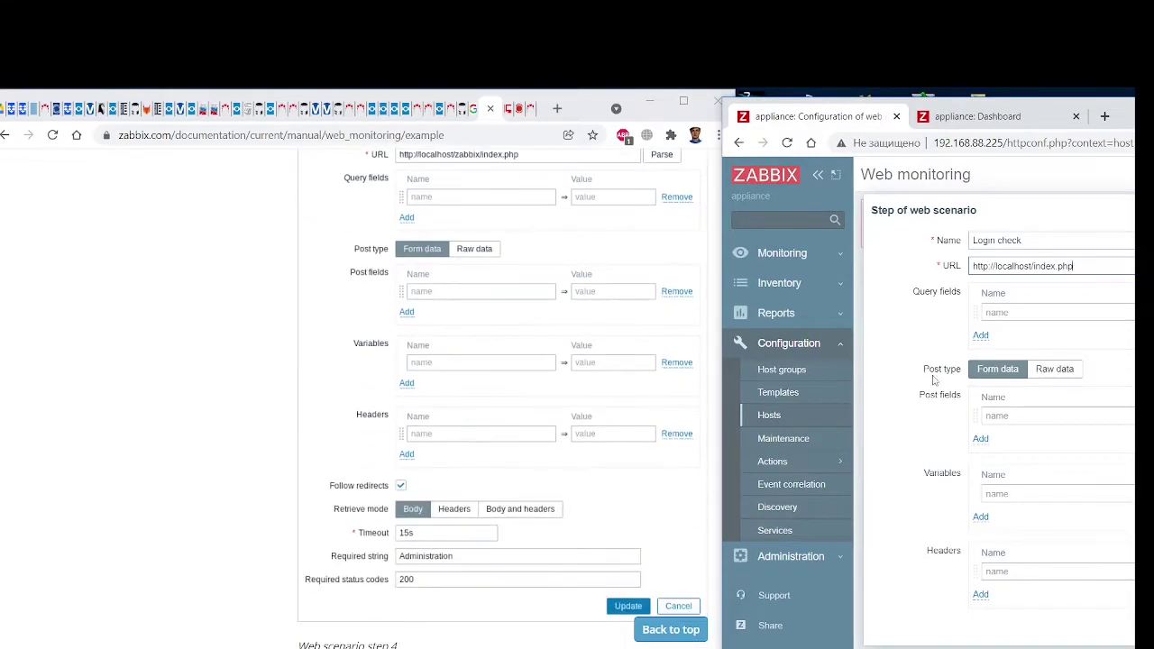
scroll(935, 381, "down", 2)
left_click(975, 499)
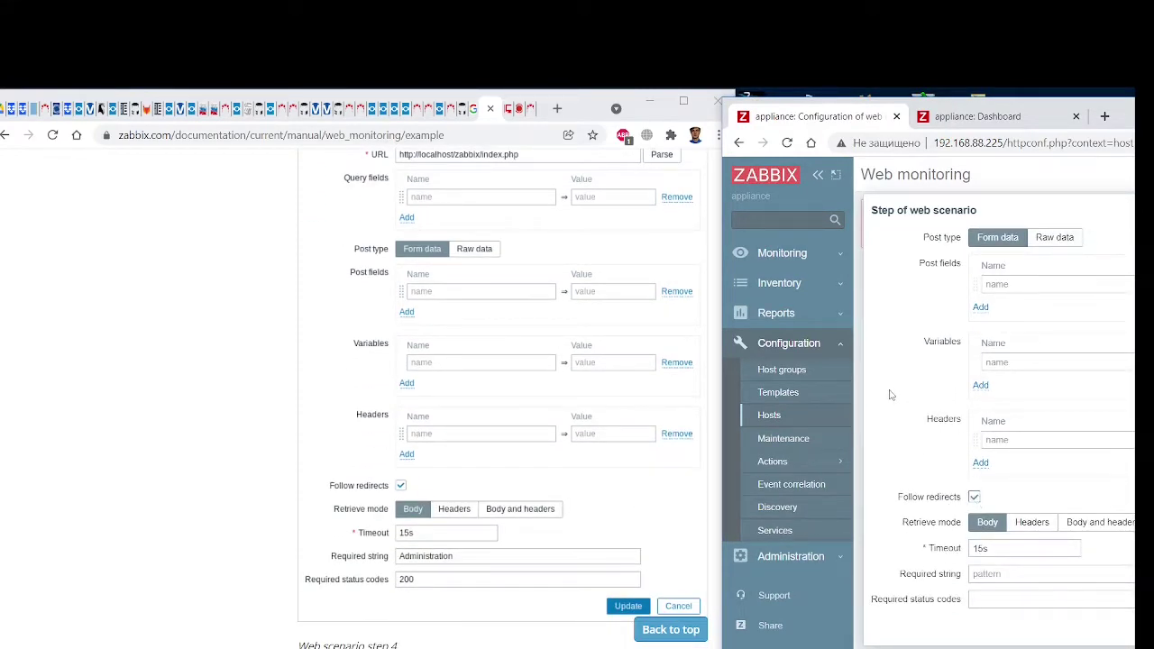
left_click(1006, 575)
type("Administration")
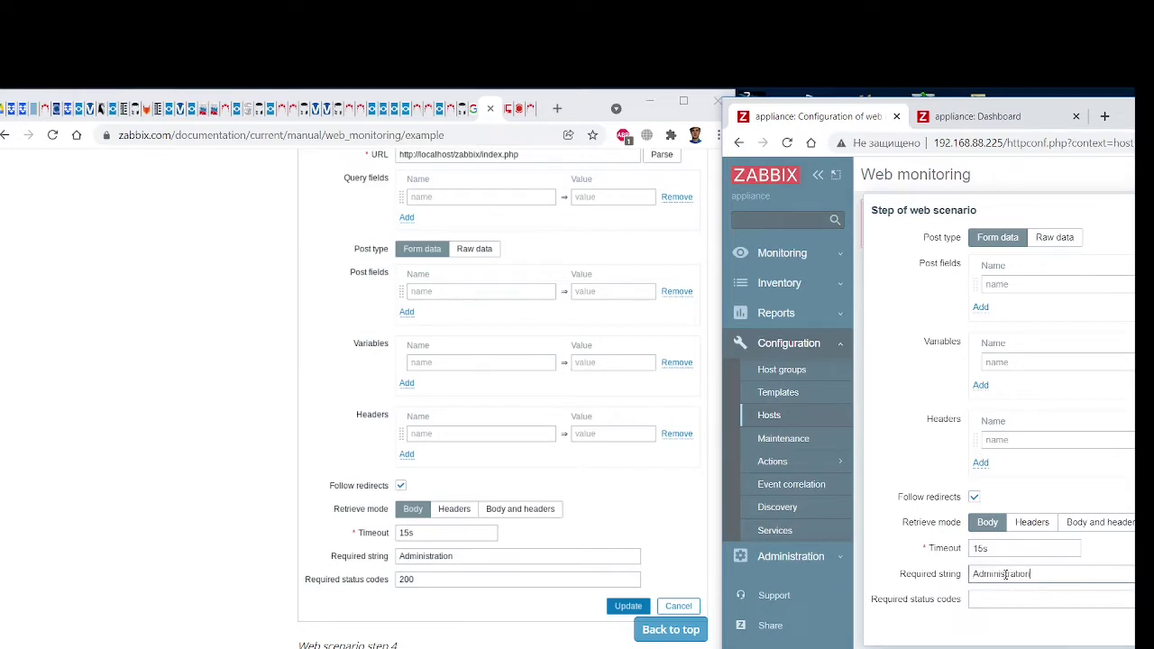
key("Tab")
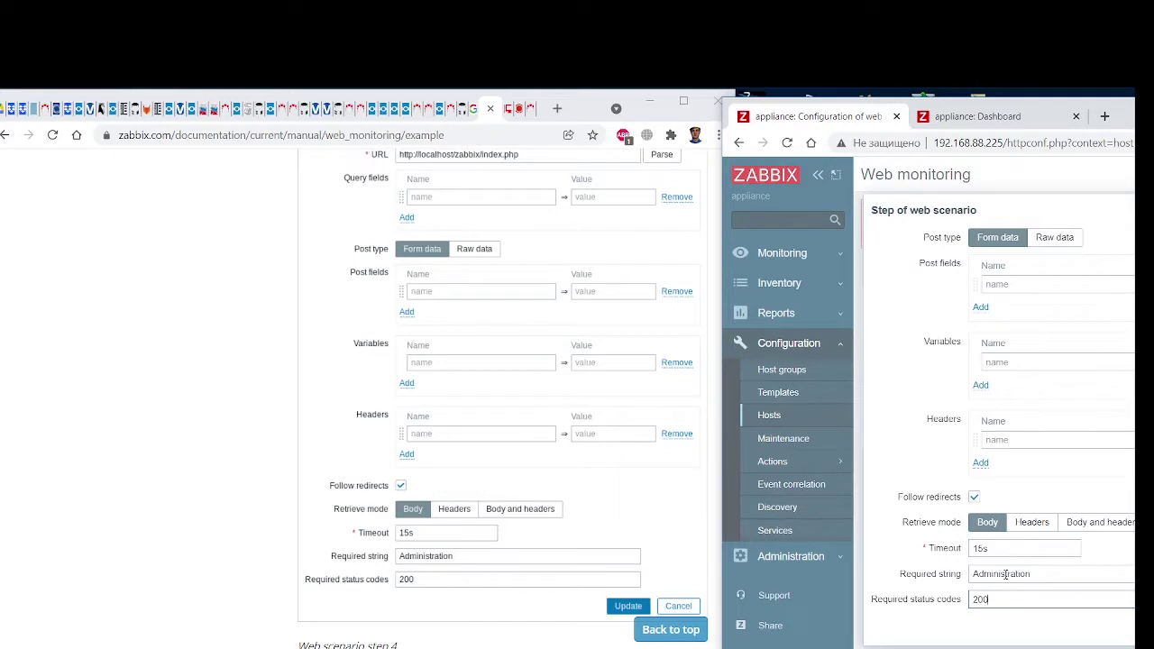
left_click(988, 117)
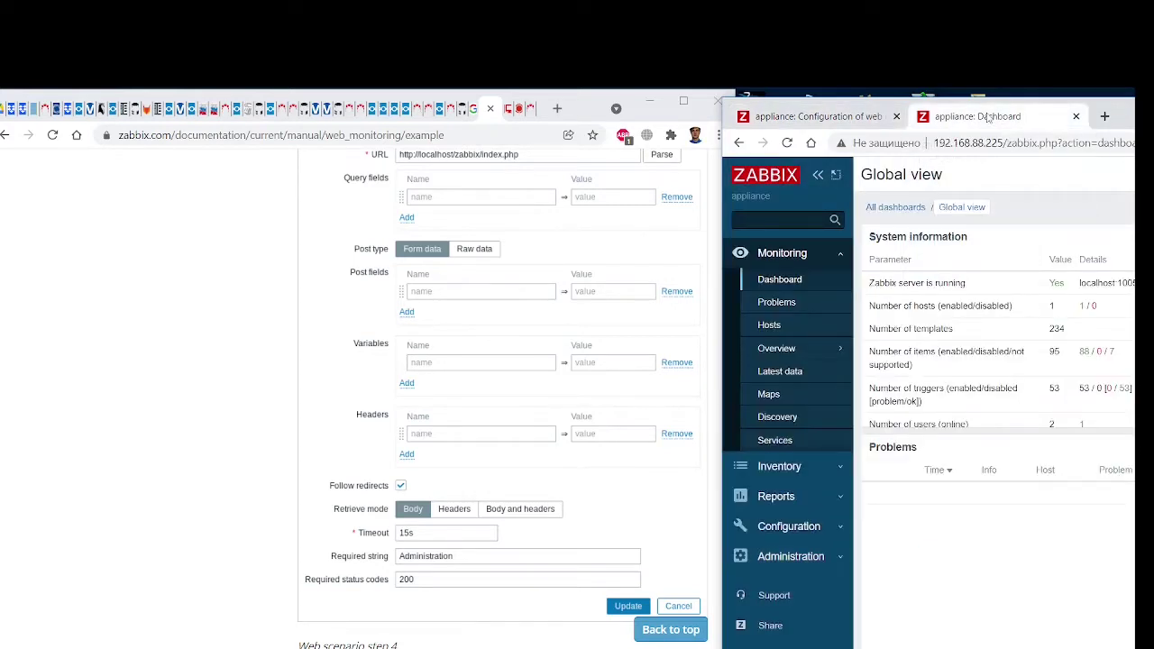
View the dashboard's page source and search it for 'Administration'
left_click_drag(1123, 117, 571, 130)
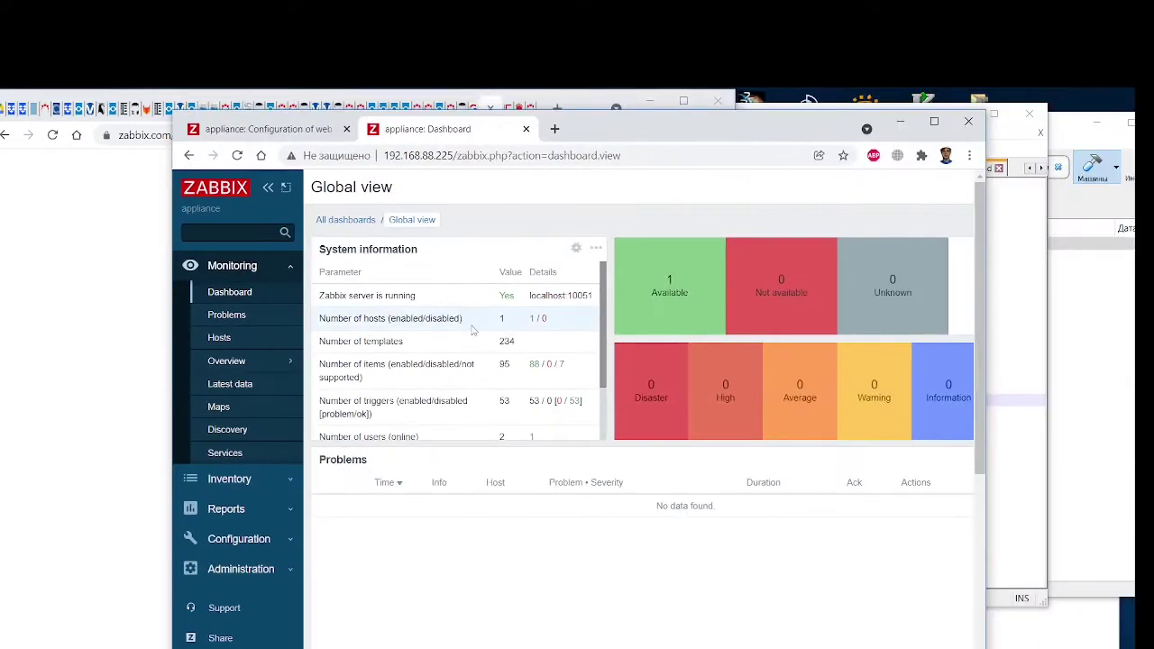
key("ctrl+u")
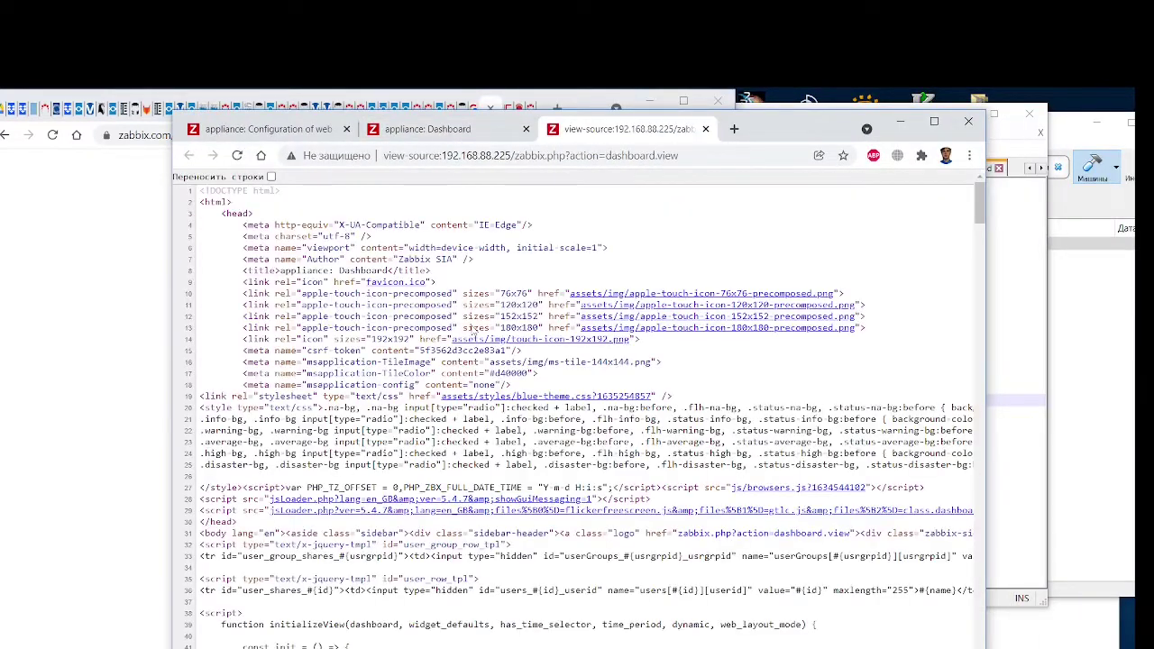
key("ctrl+f")
type("Admin")
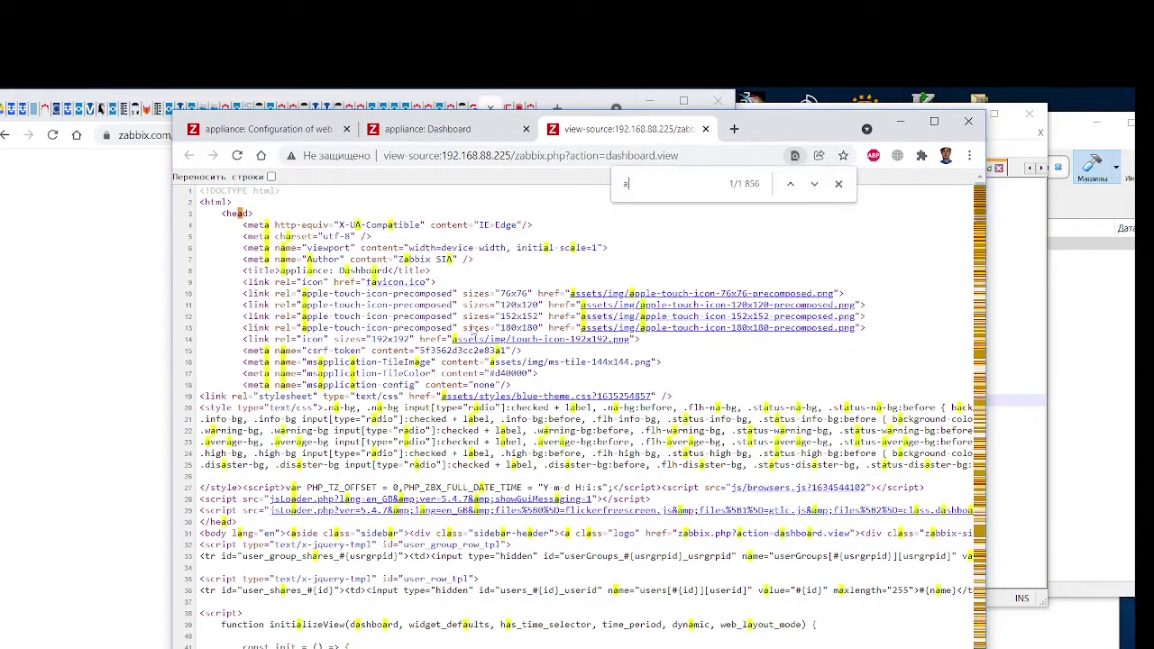
type("i")
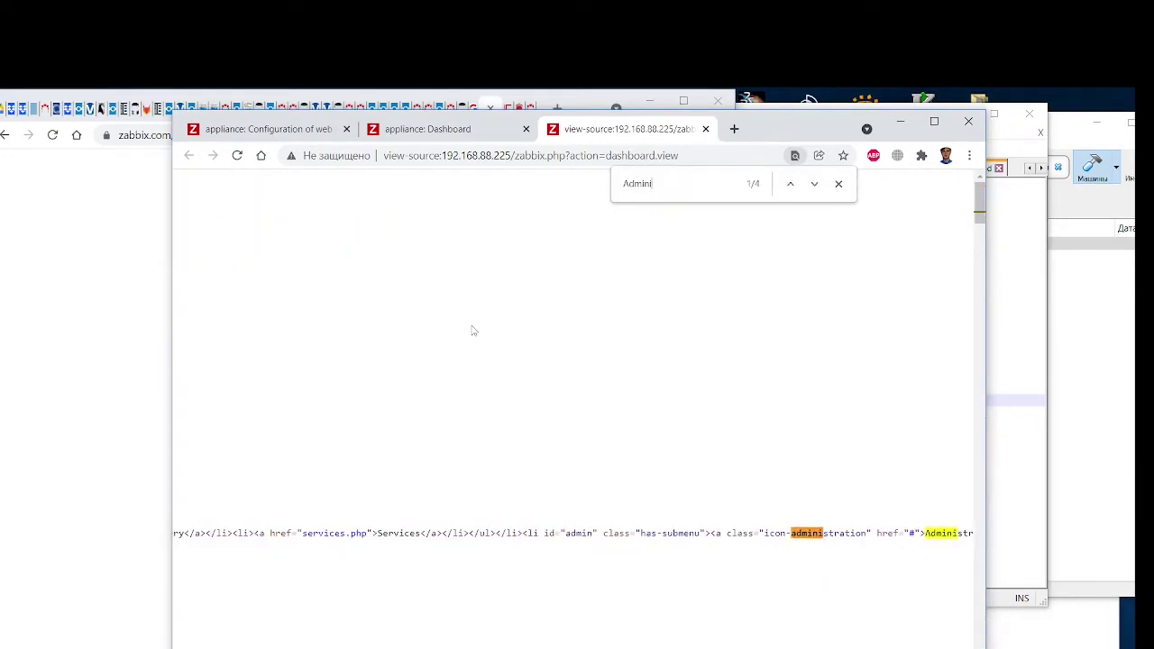
type("stration")
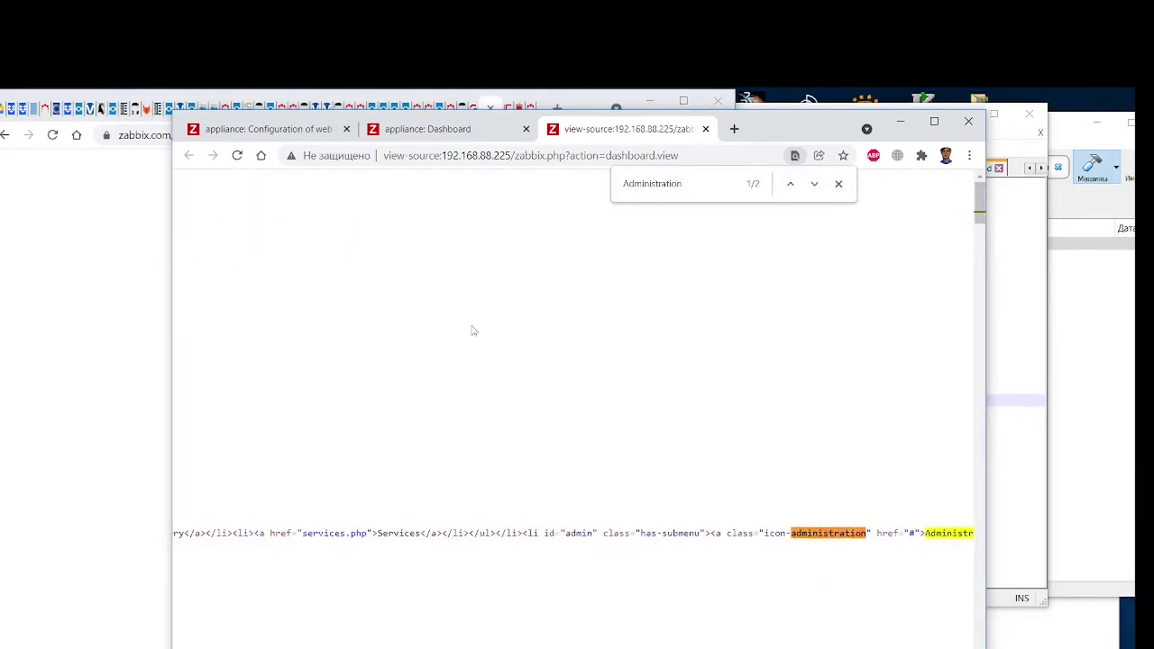
left_click_drag(932, 533, 894, 539)
left_click(586, 537)
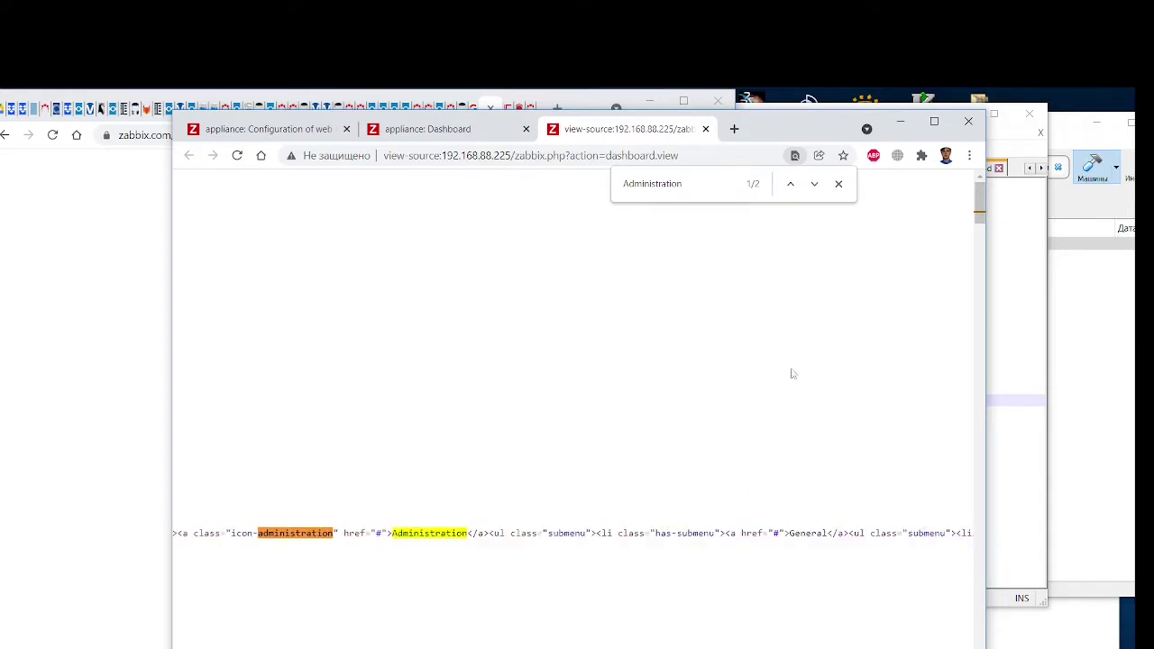
Close the page source and return to the web scenario configuration page
left_click(838, 184)
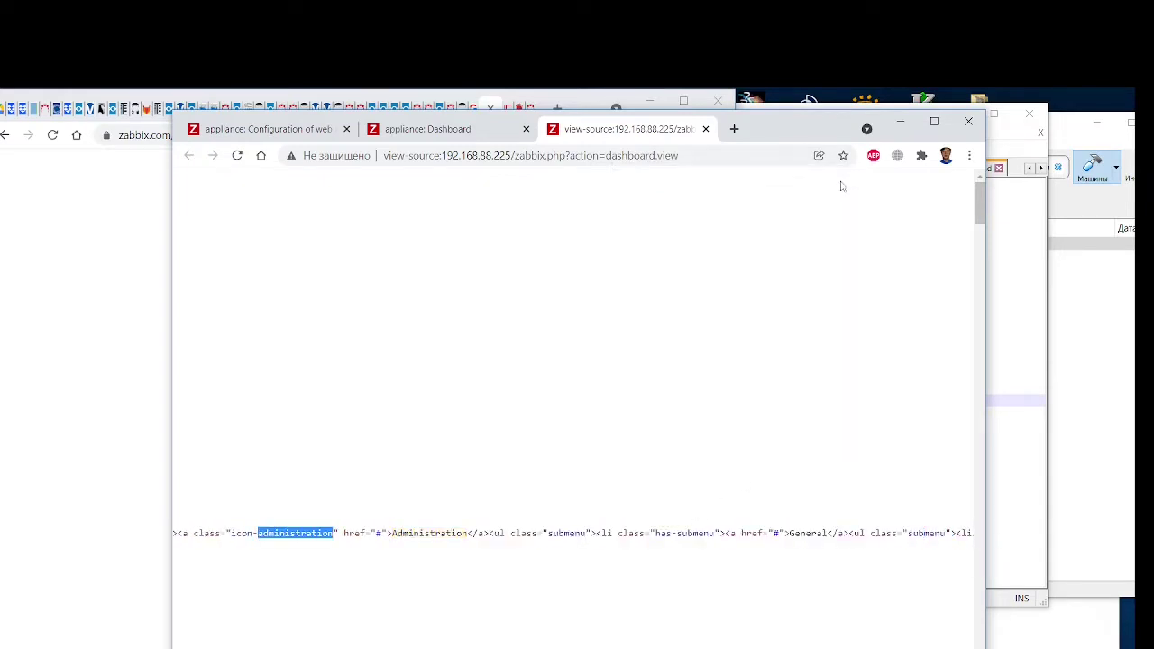
left_click(705, 129)
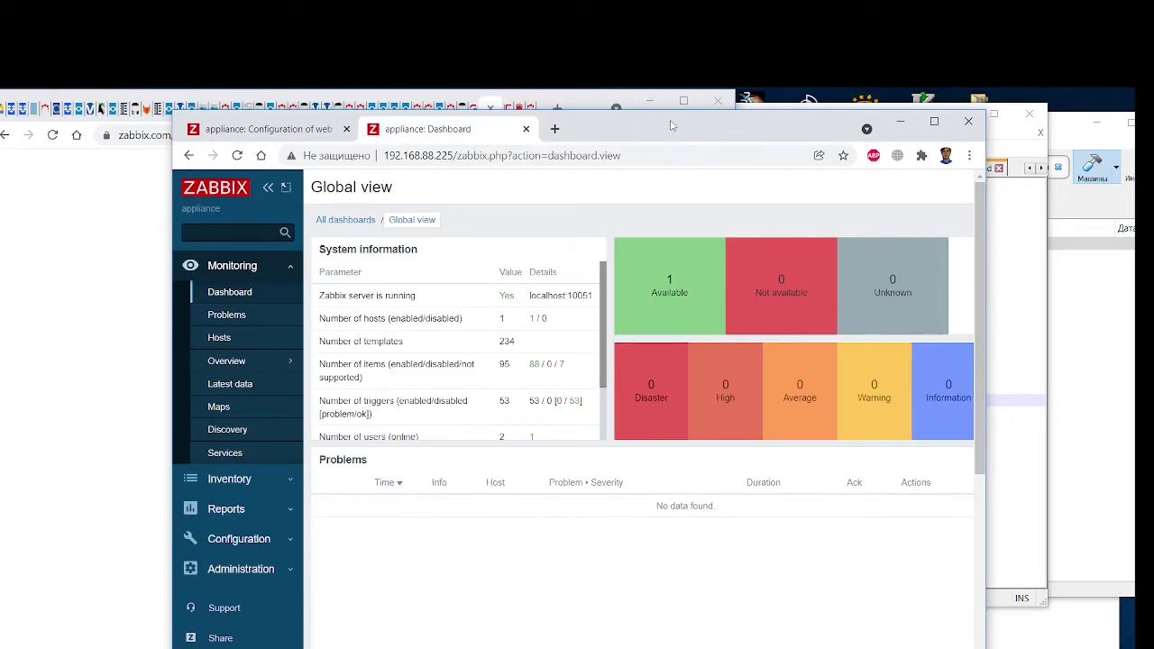
left_click_drag(674, 126, 912, 110)
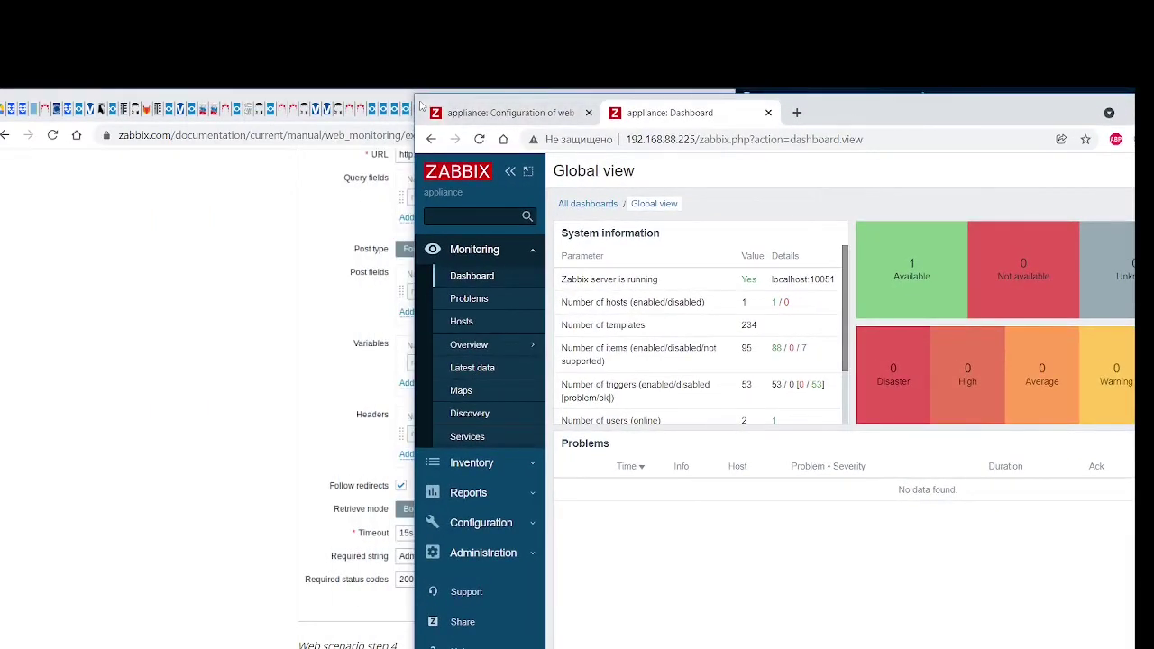
left_click_drag(424, 103, 745, 99)
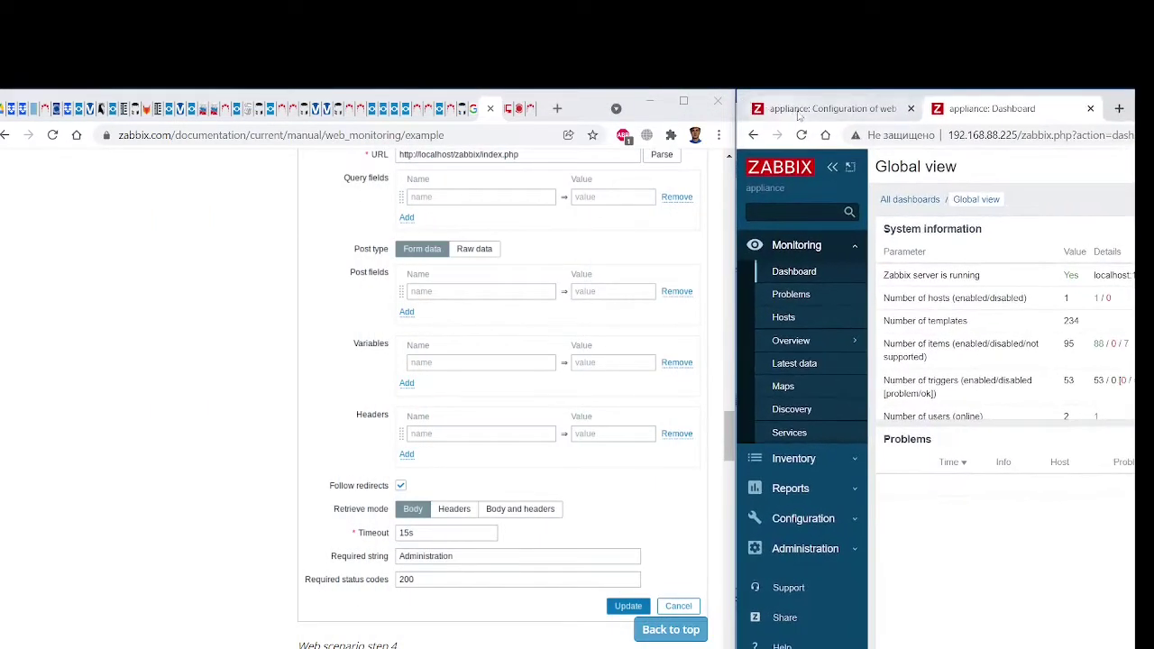
left_click(744, 107)
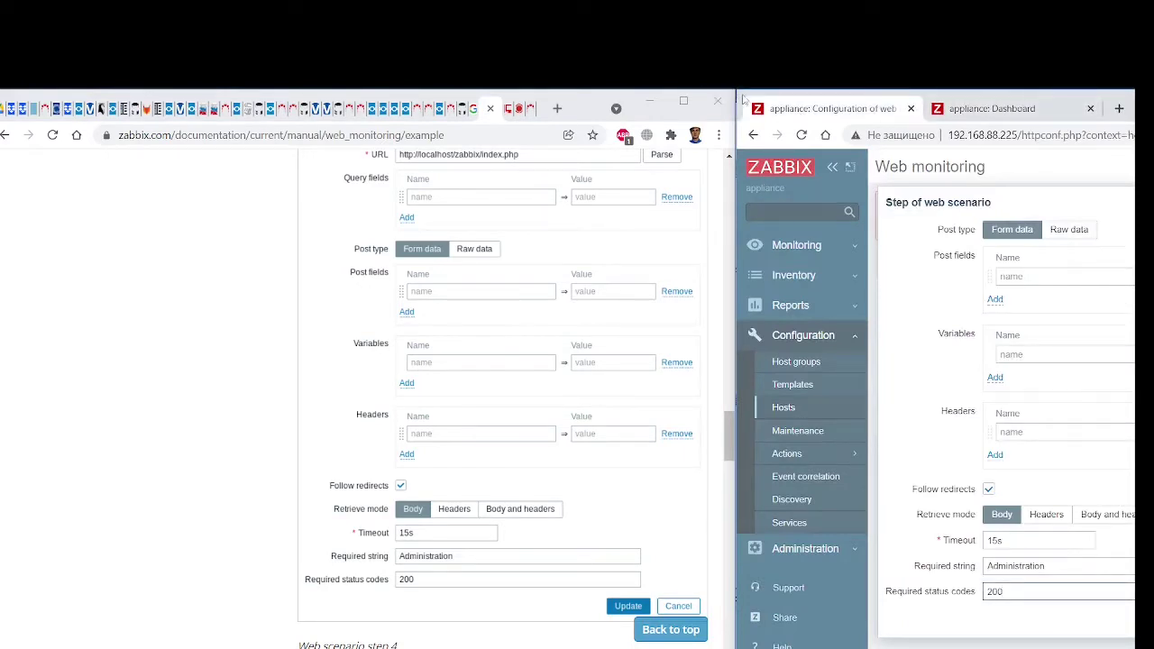
left_click_drag(744, 106, 737, 108)
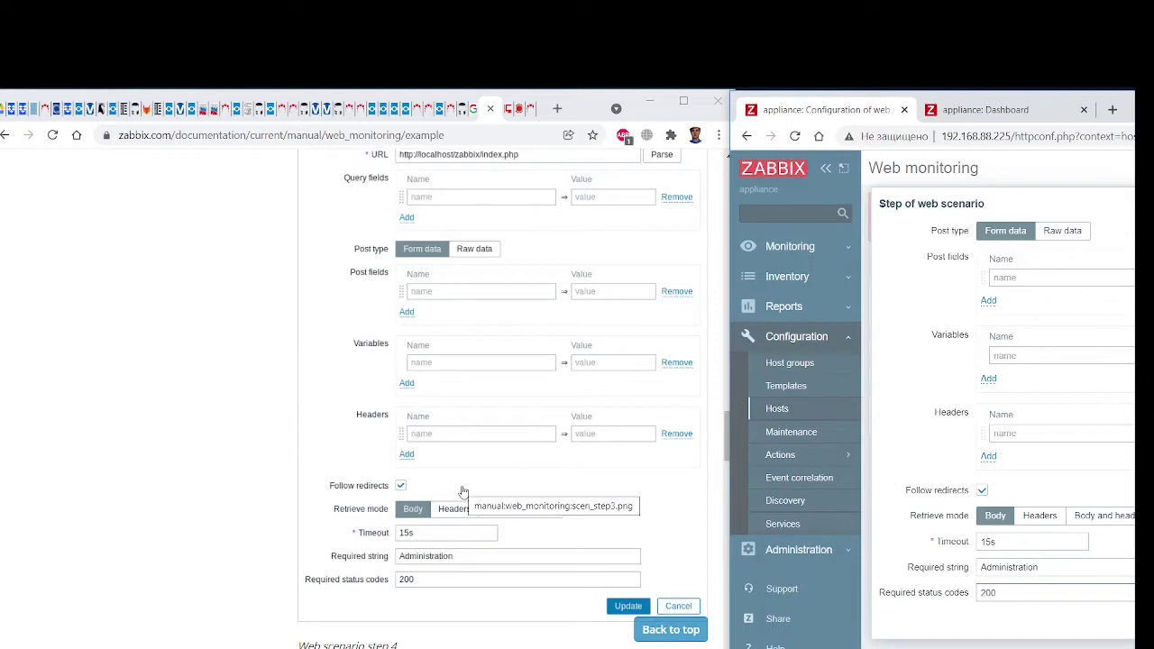
scroll(463, 491, "up", 1)
scroll(462, 492, "down", 2)
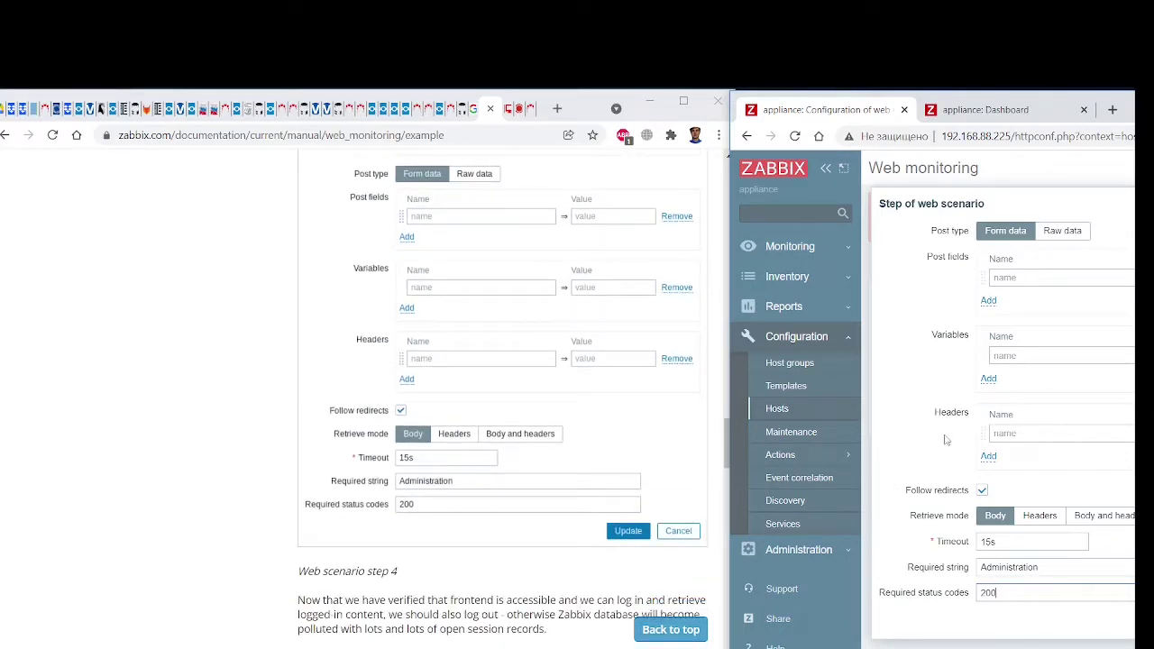
left_click_drag(739, 101, 723, 100)
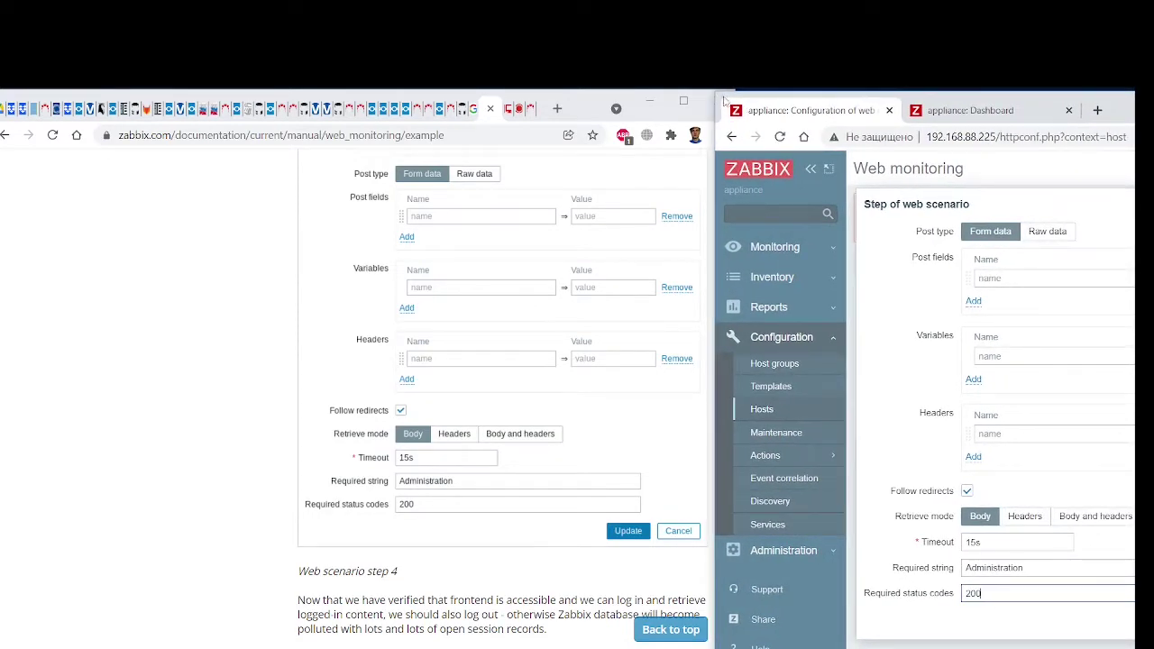
left_click_drag(723, 101, 449, 125)
left_click(1036, 645)
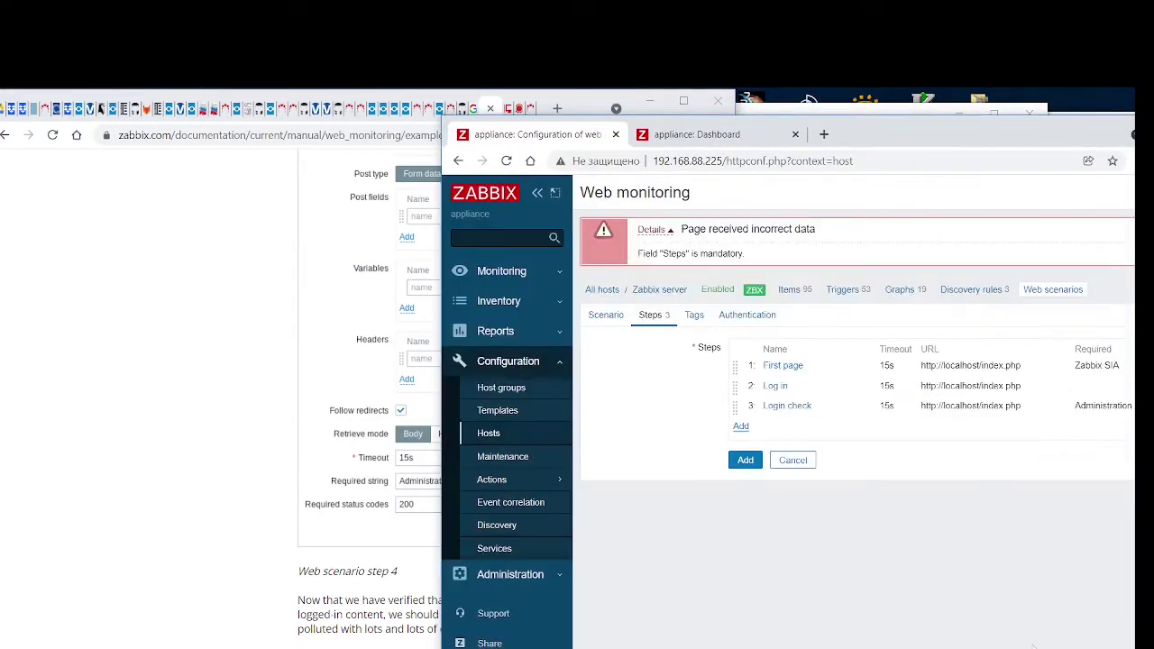
left_click_drag(449, 124, 762, 106)
scroll(703, 350, "down", 5)
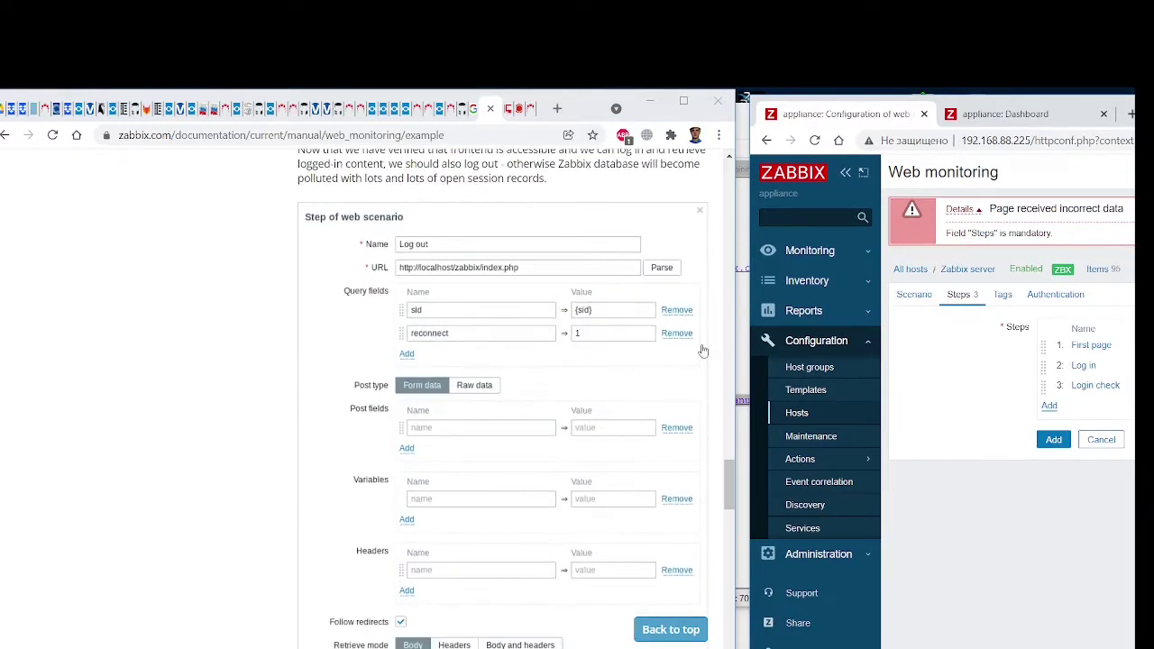
left_click_drag(754, 104, 677, 97)
left_click(971, 399)
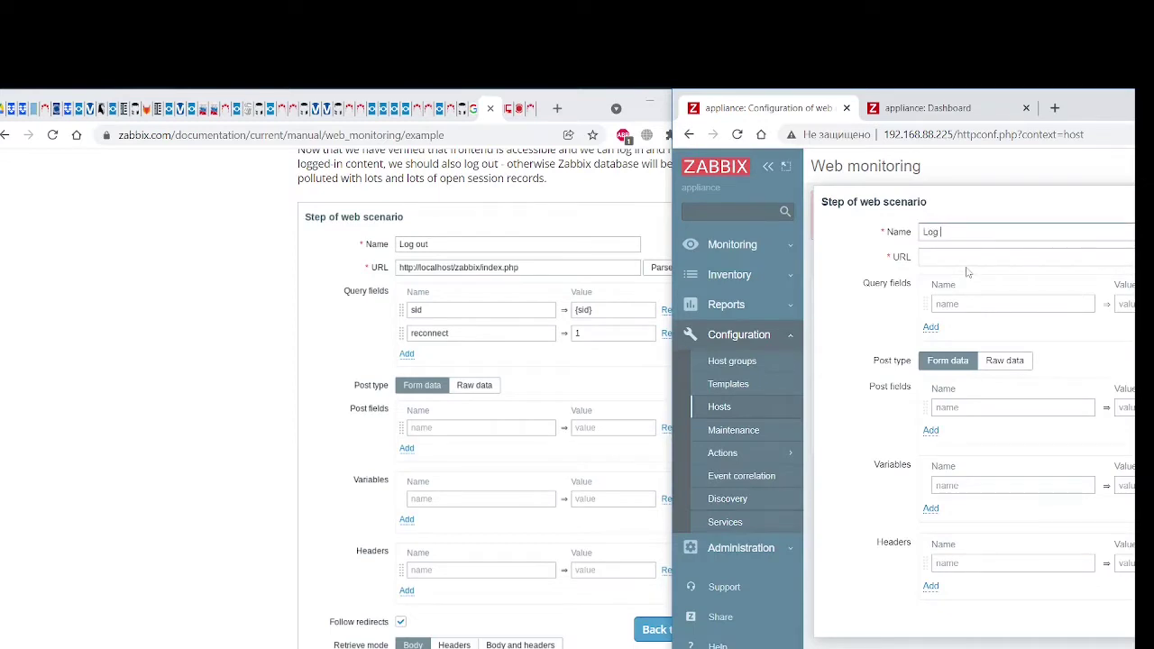
type("ht")
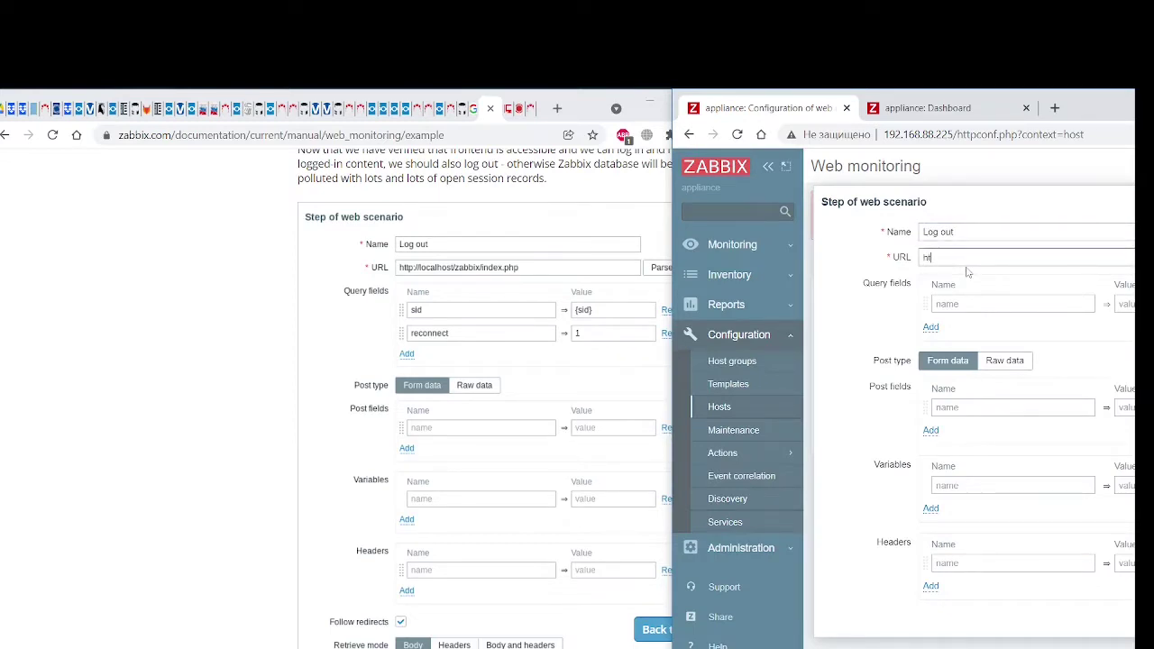
type("tp://localhost/index.php")
Add query fields sid={sid} and reconnect=1 to the Log out step
left_click(970, 303)
type("sid")
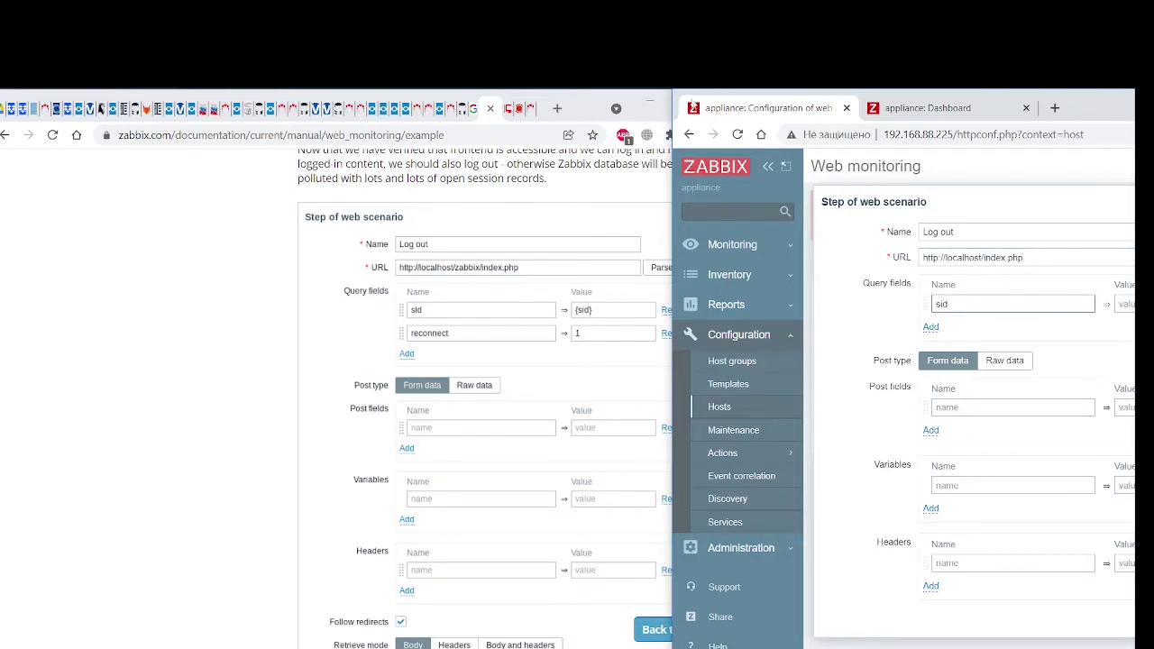
left_click_drag(682, 97, 583, 111)
left_click(1032, 319)
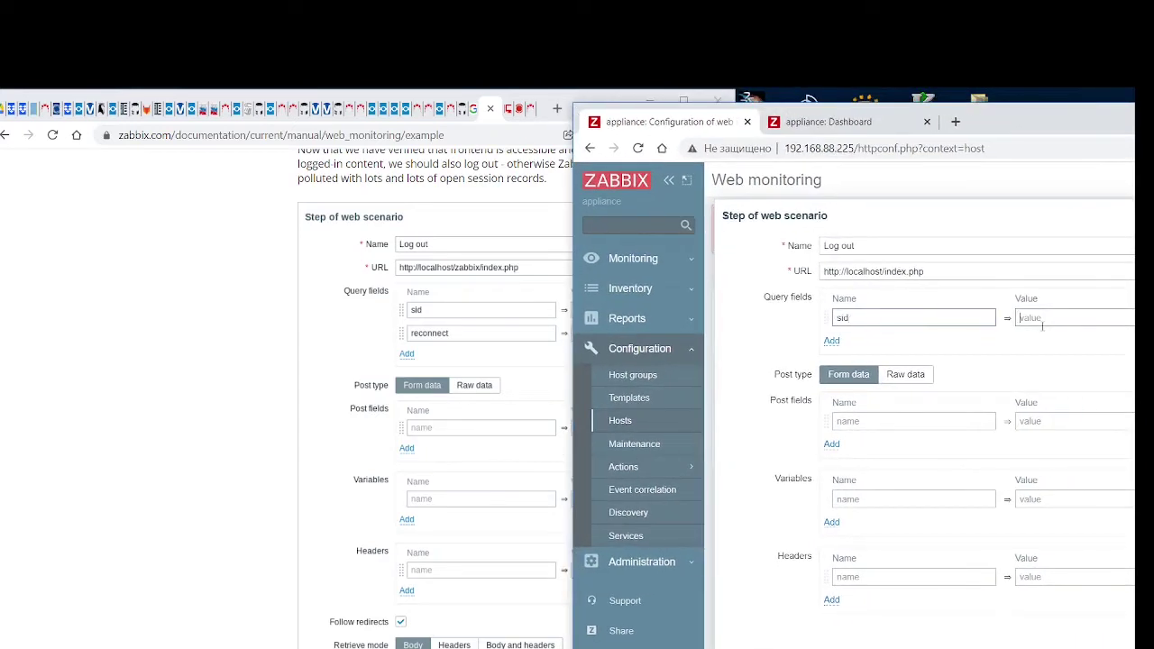
type("{sid")
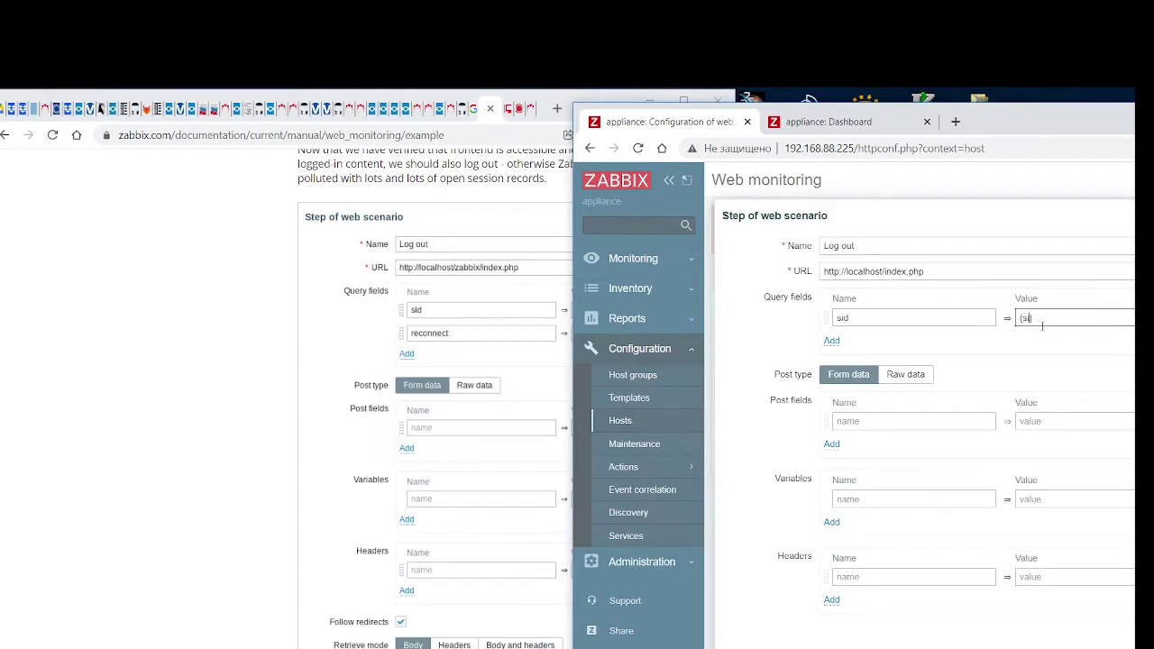
left_click(831, 341)
type("reconnect")
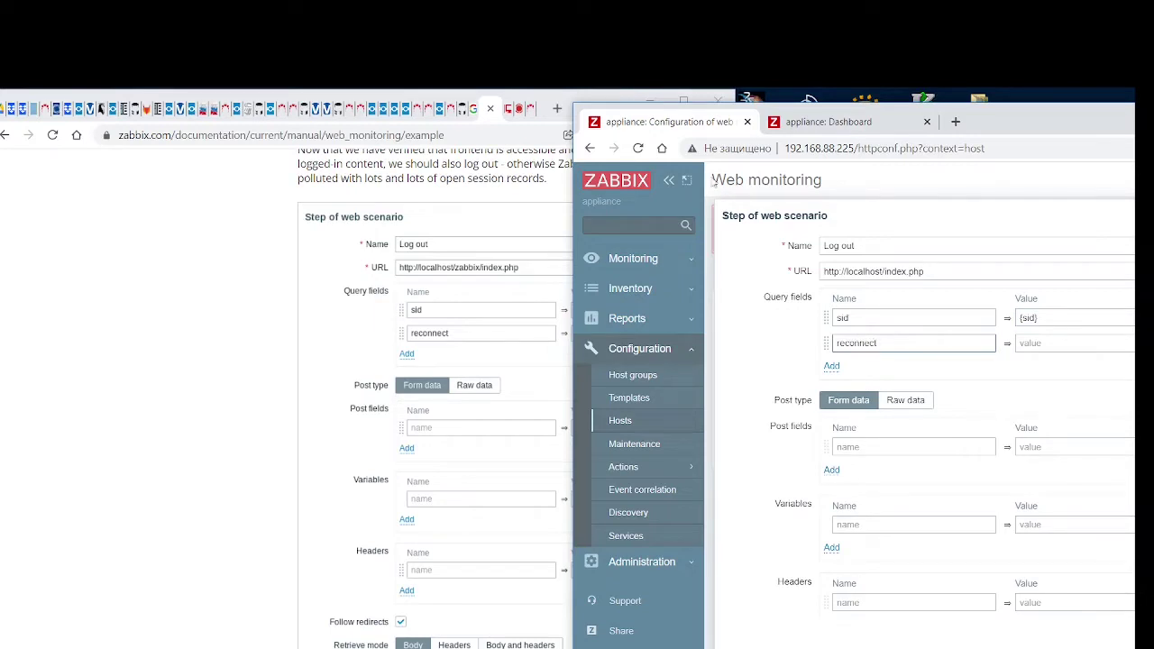
key("Tab")
left_click_drag(579, 114, 635, 111)
type("1")
Make Log out follow redirects, require status 200, and add it as step 4
scroll(882, 442, "down", 2)
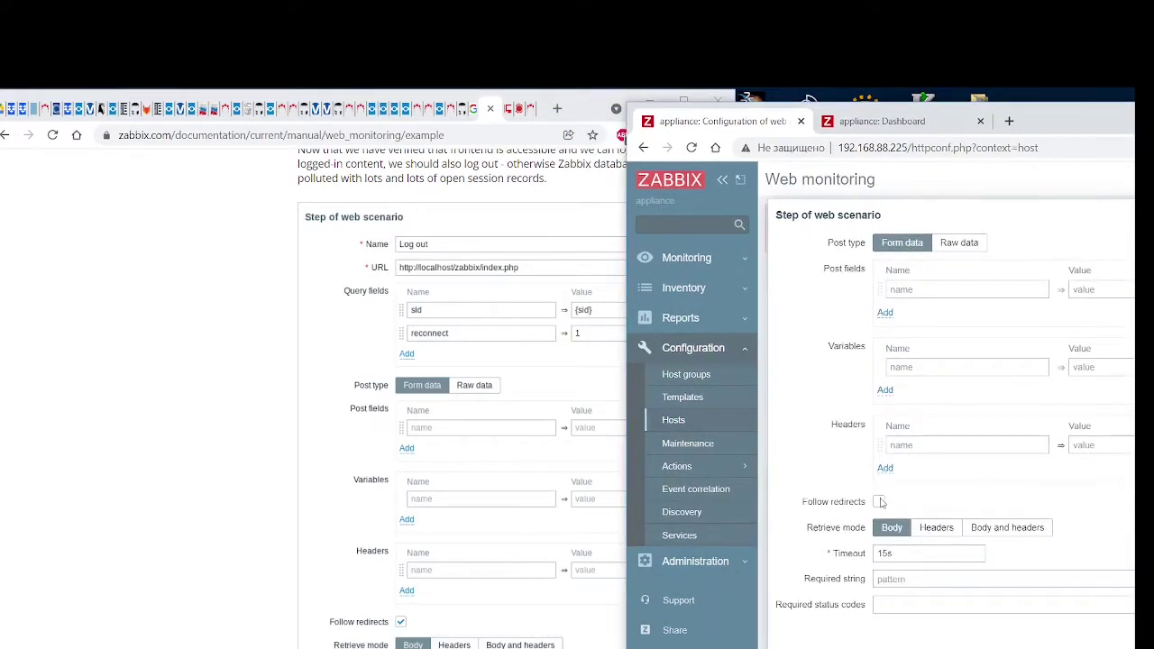
left_click(880, 501)
scroll(380, 474, "down", 3)
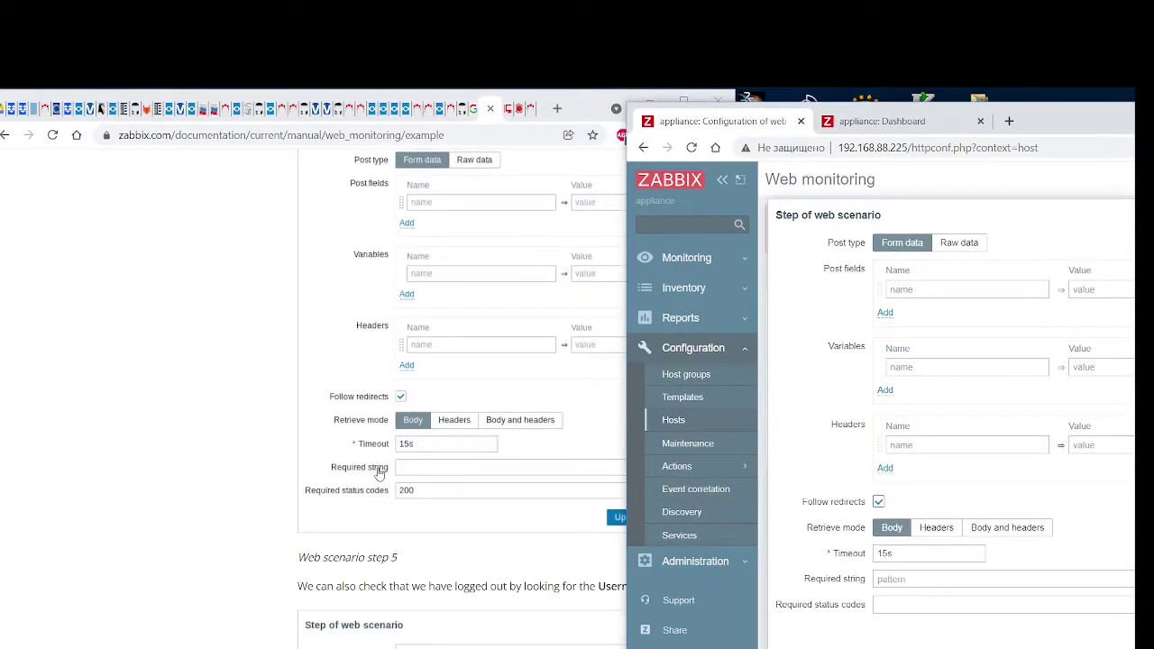
left_click(894, 602)
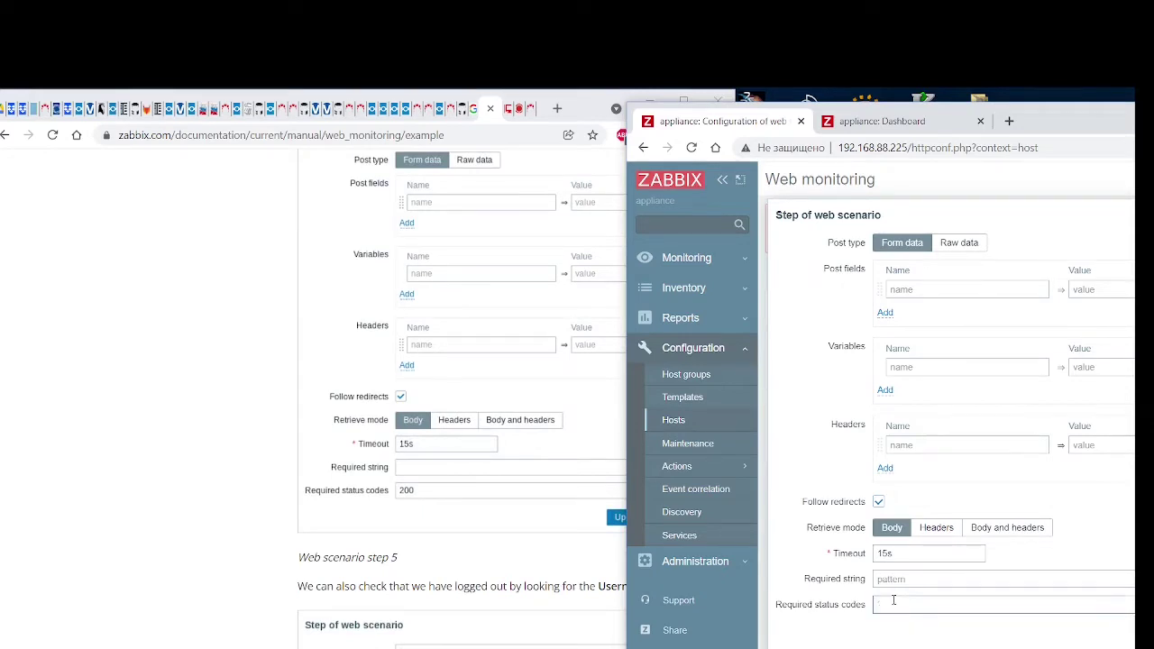
type("200")
scroll(544, 476, "down", 2)
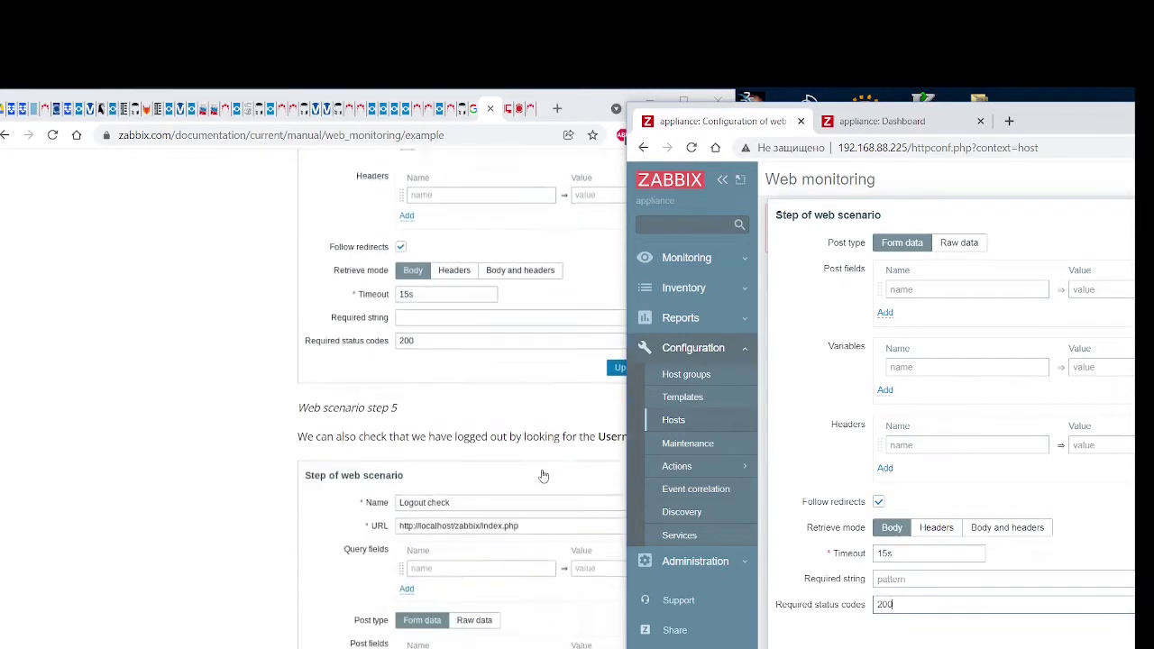
scroll(544, 475, "up", 2)
scroll(544, 475, "down", 5)
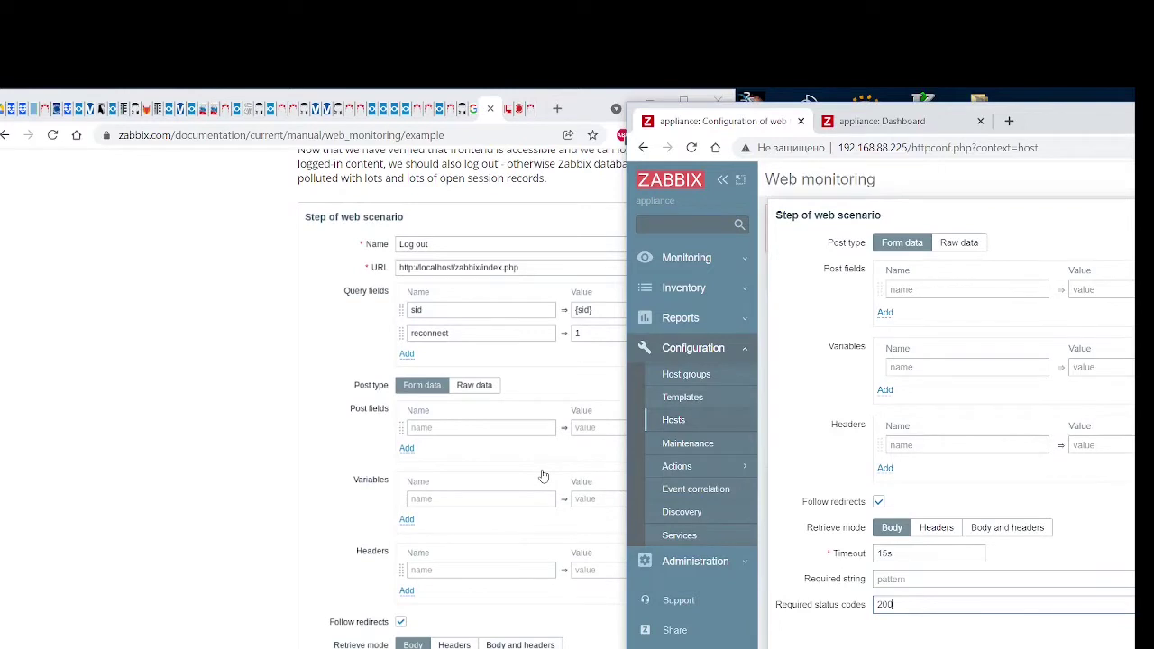
scroll(544, 475, "down", 4)
left_click_drag(1078, 119, 698, 120)
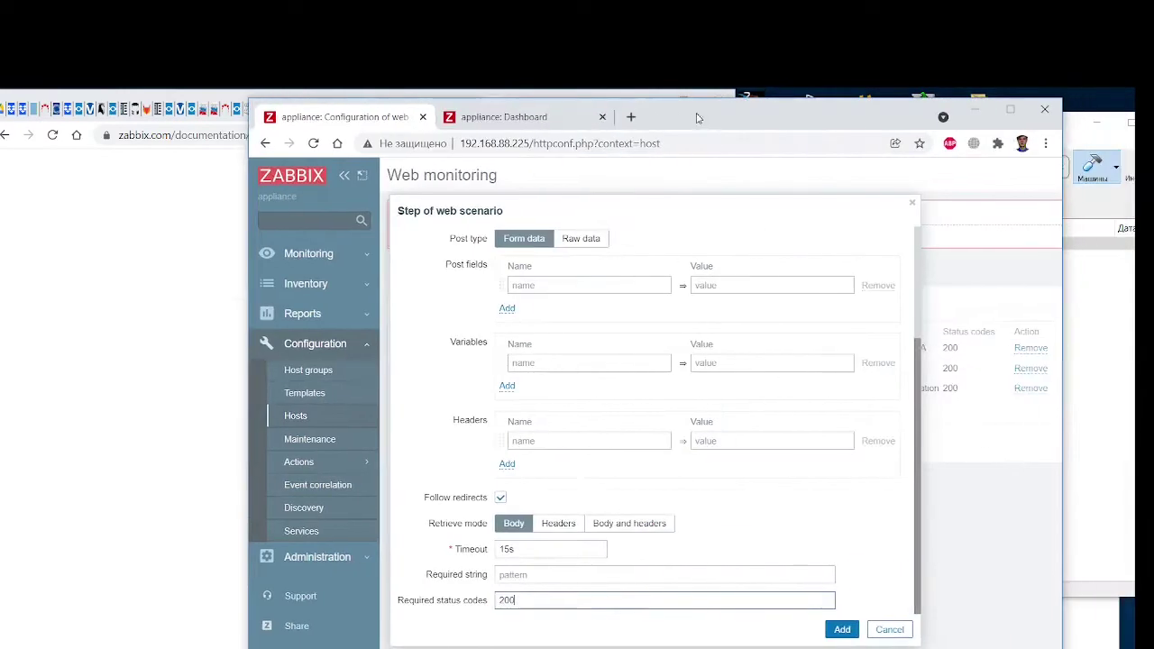
left_click(848, 632)
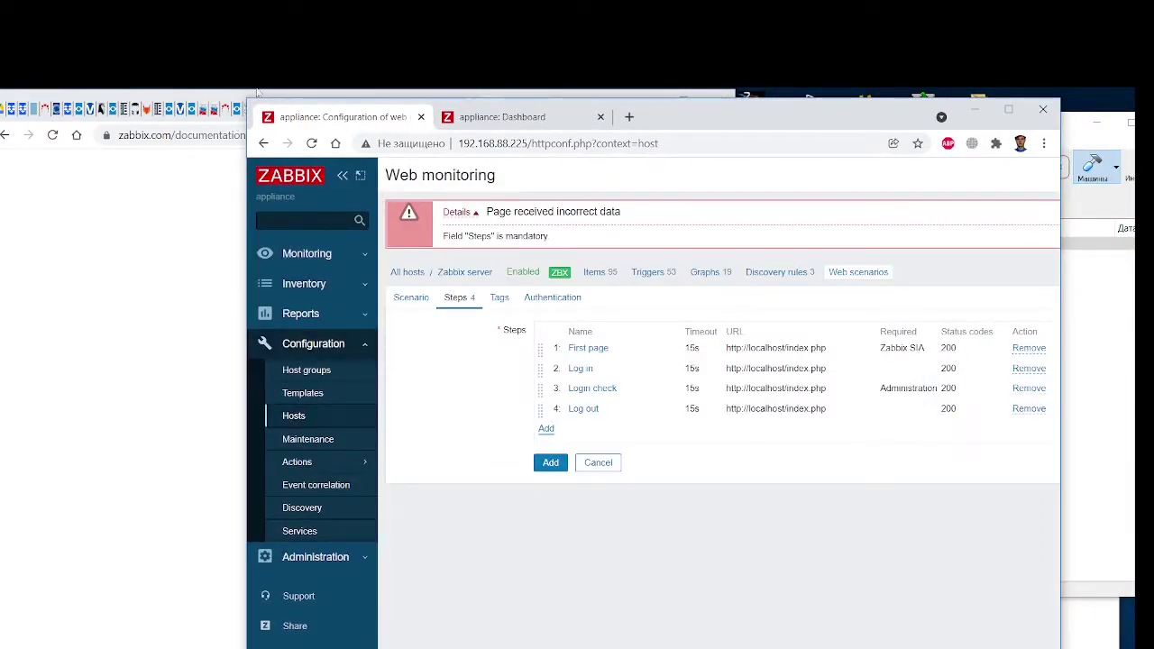
left_click_drag(252, 105, 744, 101)
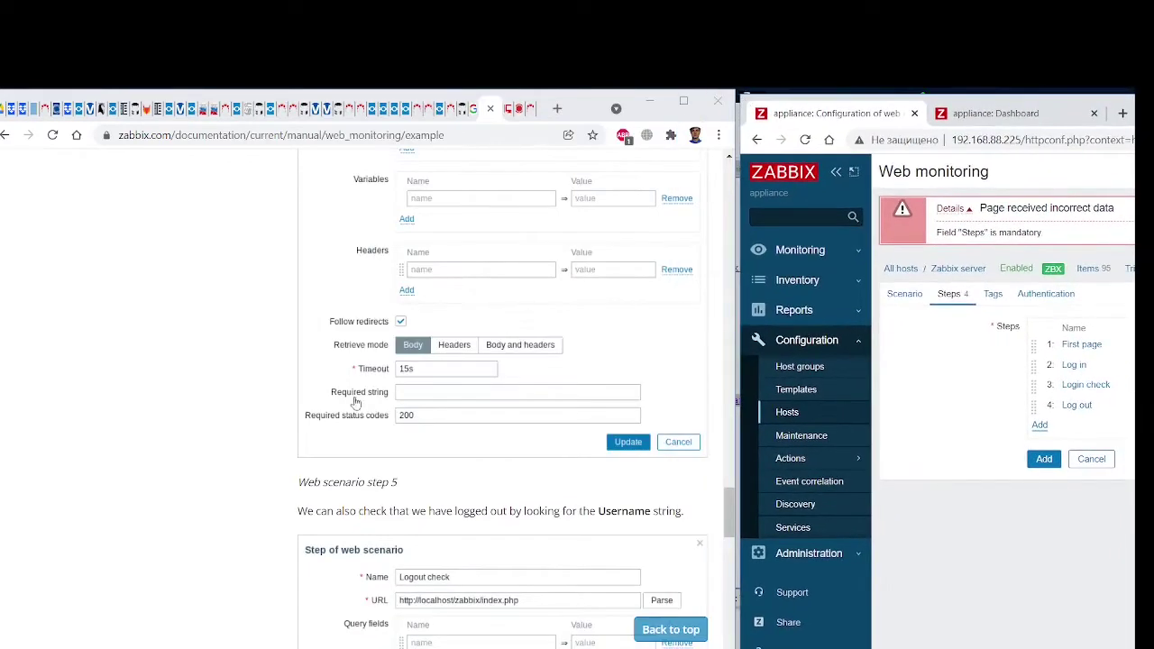
scroll(357, 404, "down", 3)
left_click(1040, 426)
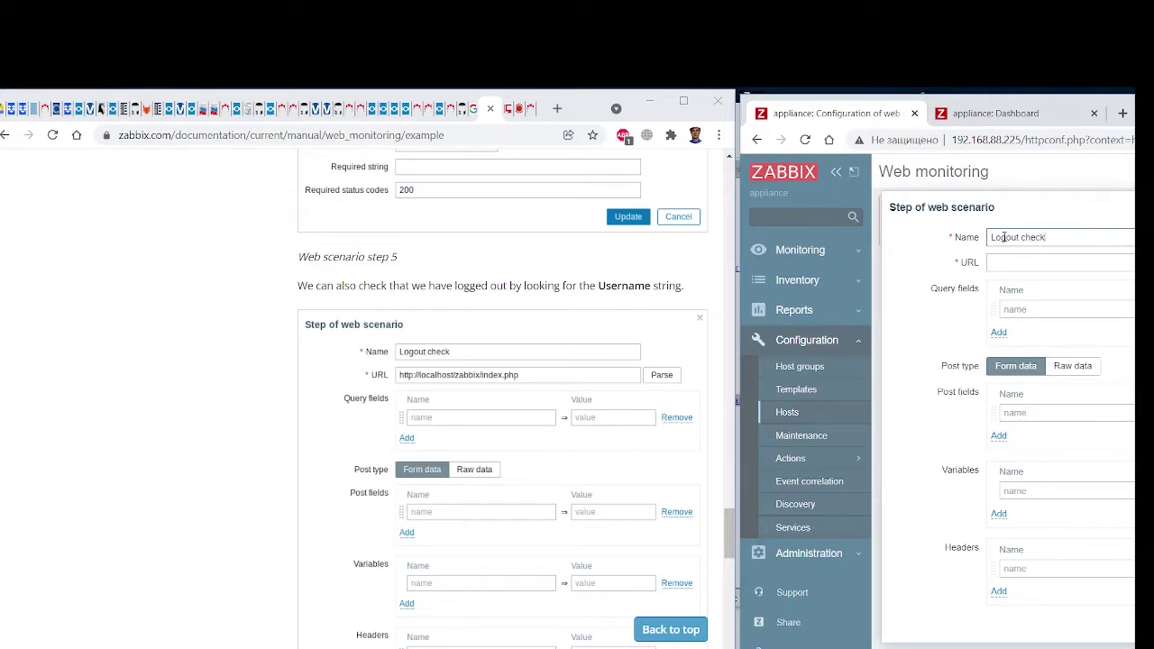
type("http://localhost/index.php")
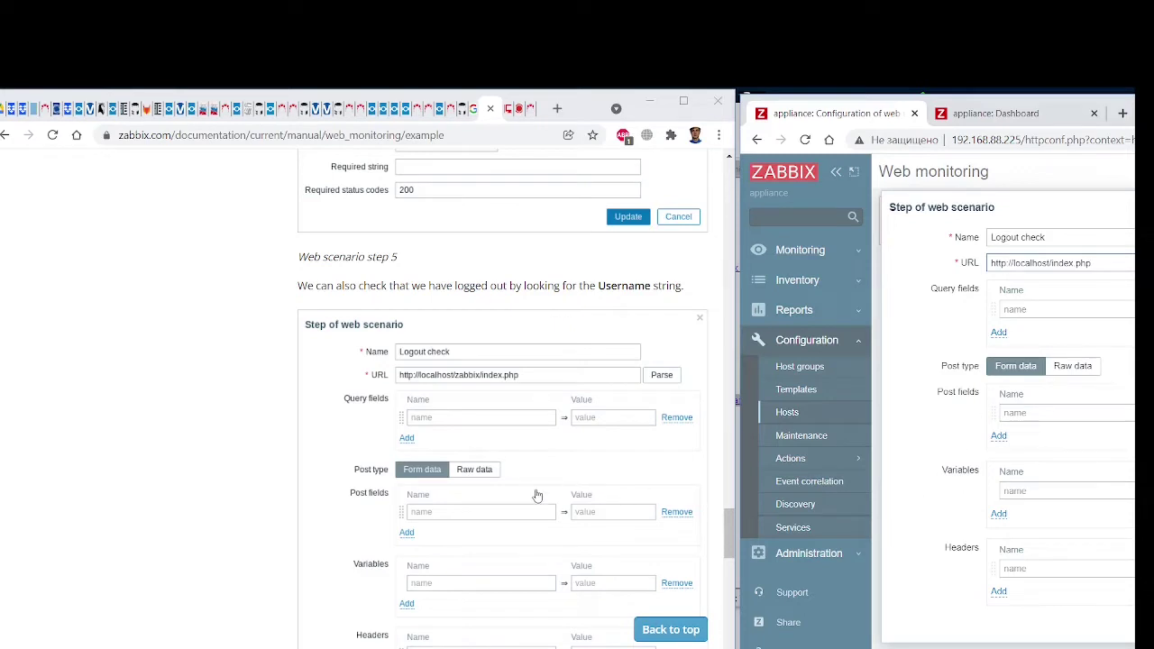
Require the string 'Username' and add Logout check as step 5
scroll(536, 495, "down", 3)
scroll(976, 475, "down", 1)
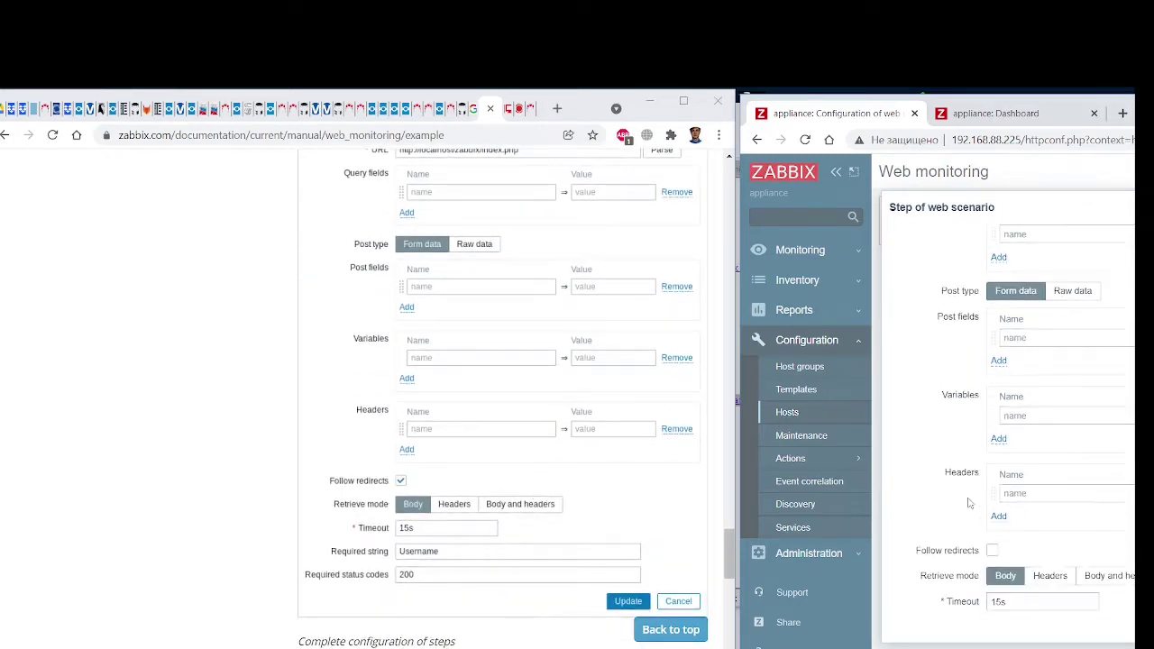
scroll(999, 505, "down", 1)
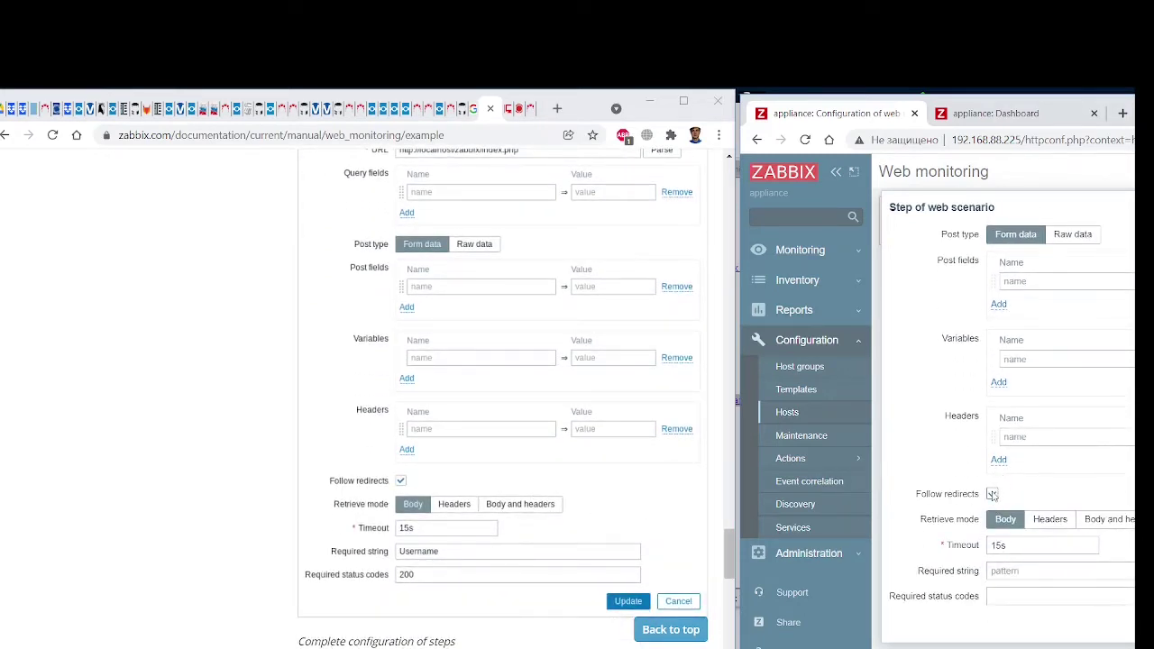
left_click(1010, 570)
type("Username")
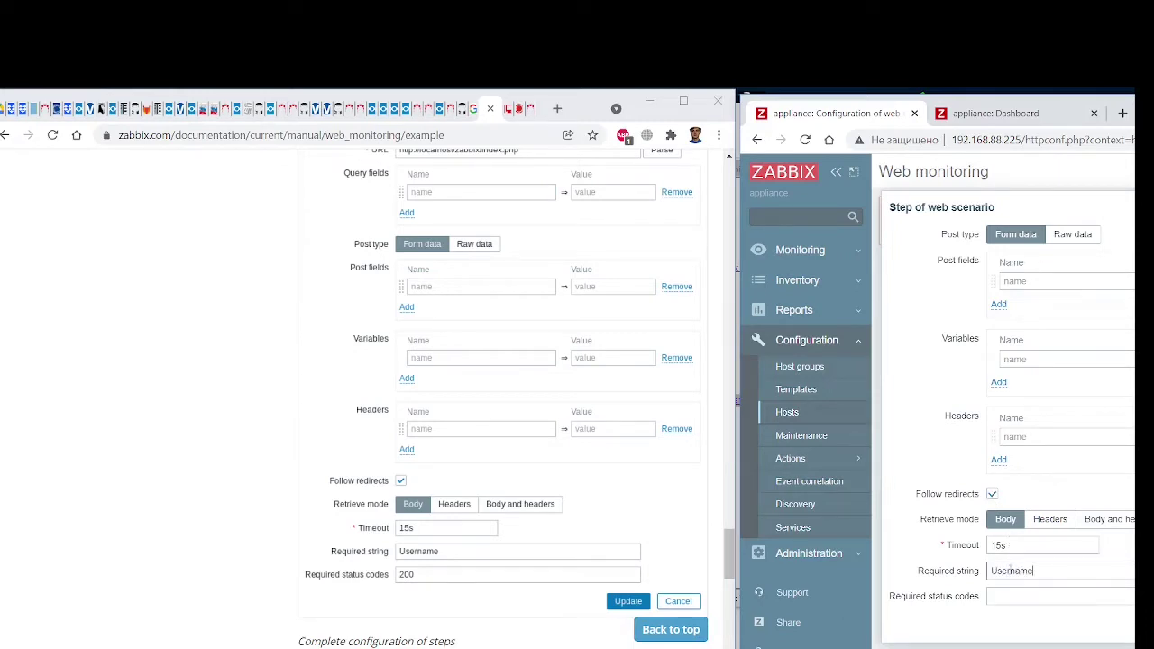
key("Tab")
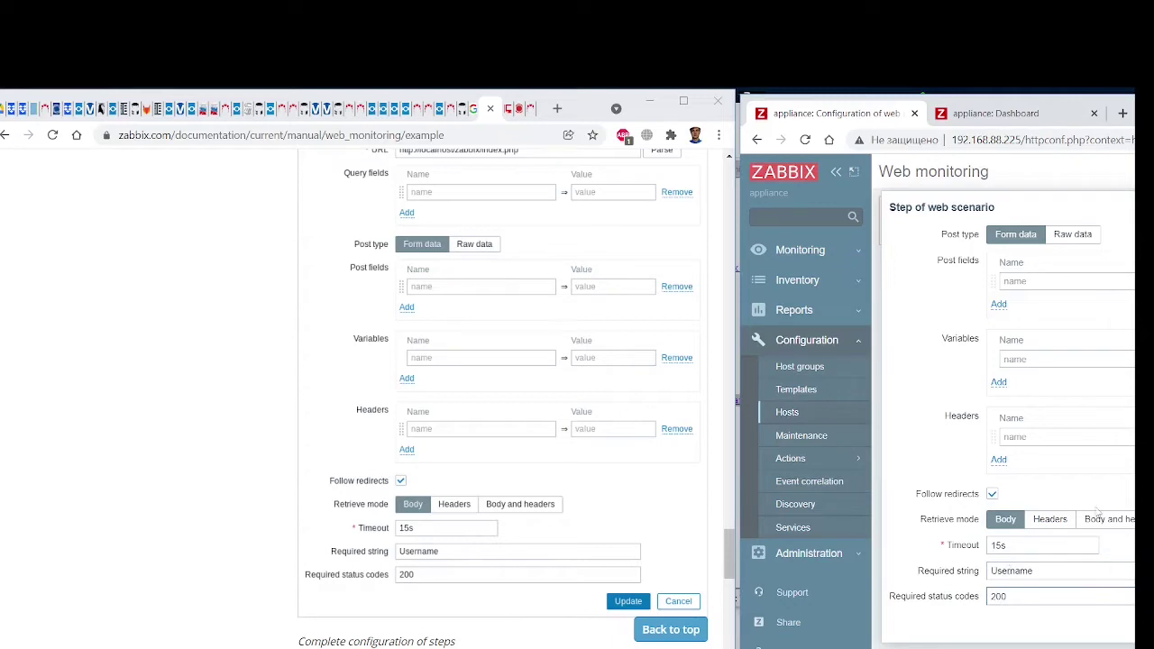
scroll(1019, 492, "up", 2)
scroll(463, 436, "down", 4)
scroll(464, 436, "up", 1)
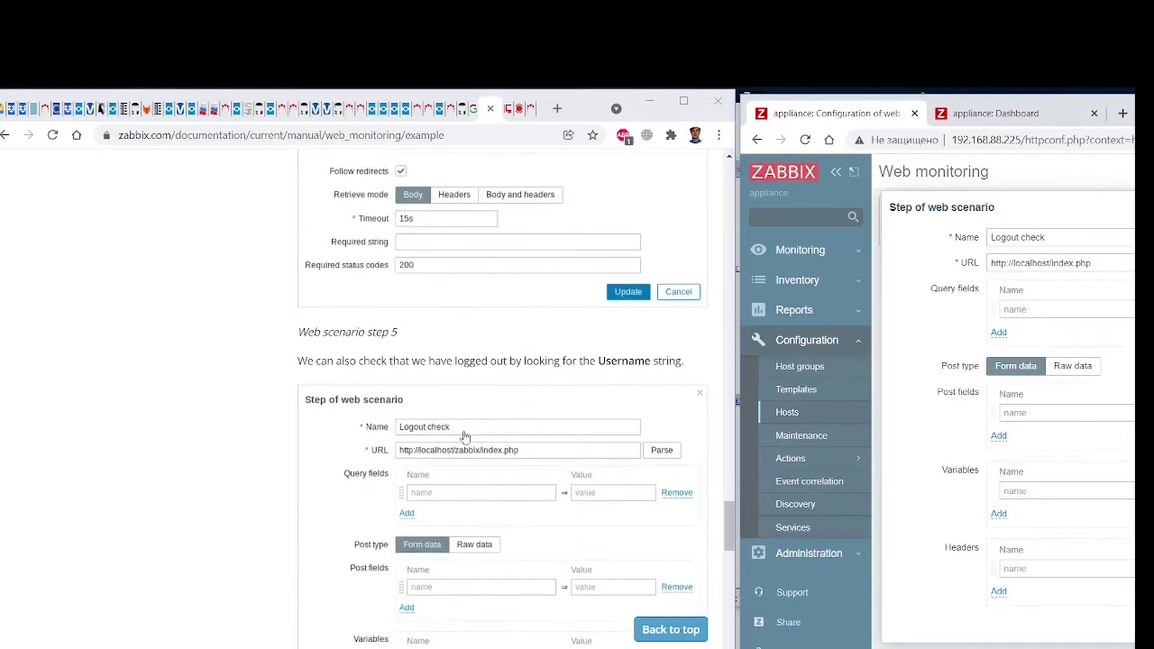
scroll(533, 422, "down", 3)
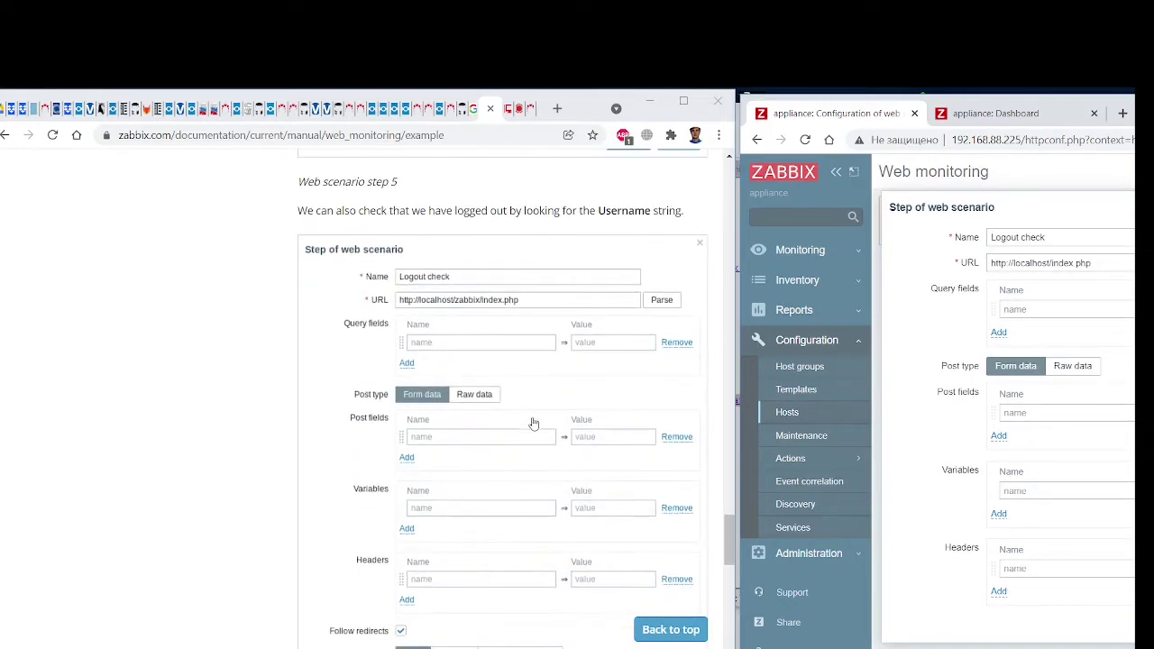
scroll(533, 422, "down", 6)
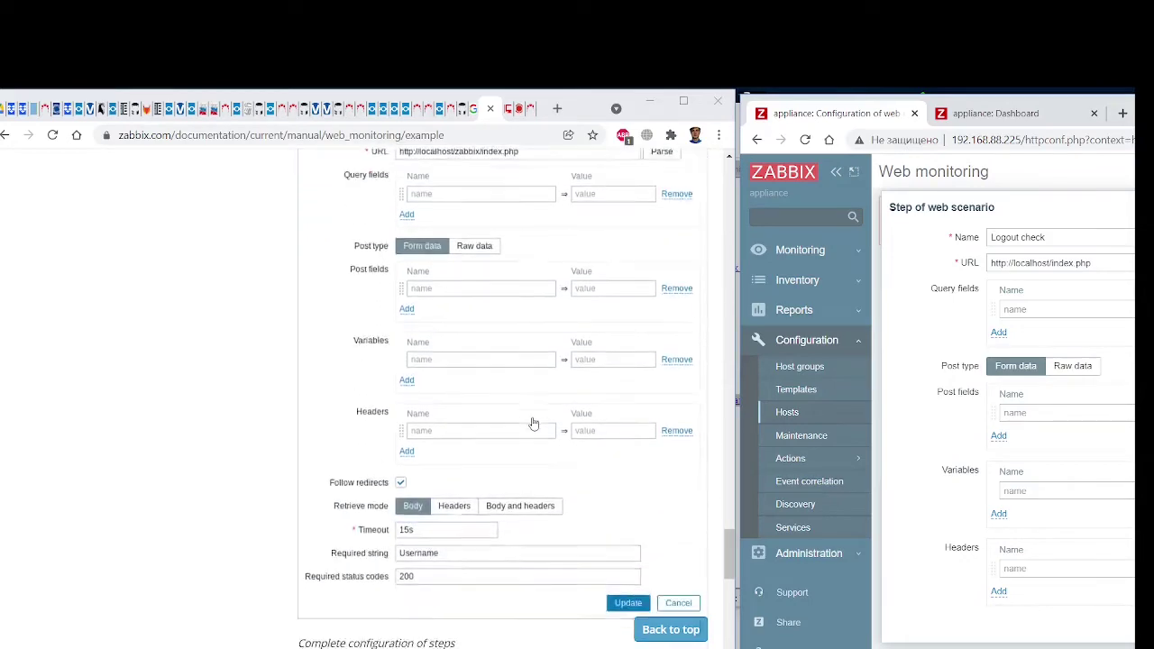
scroll(533, 423, "up", 3)
scroll(533, 423, "up", 4)
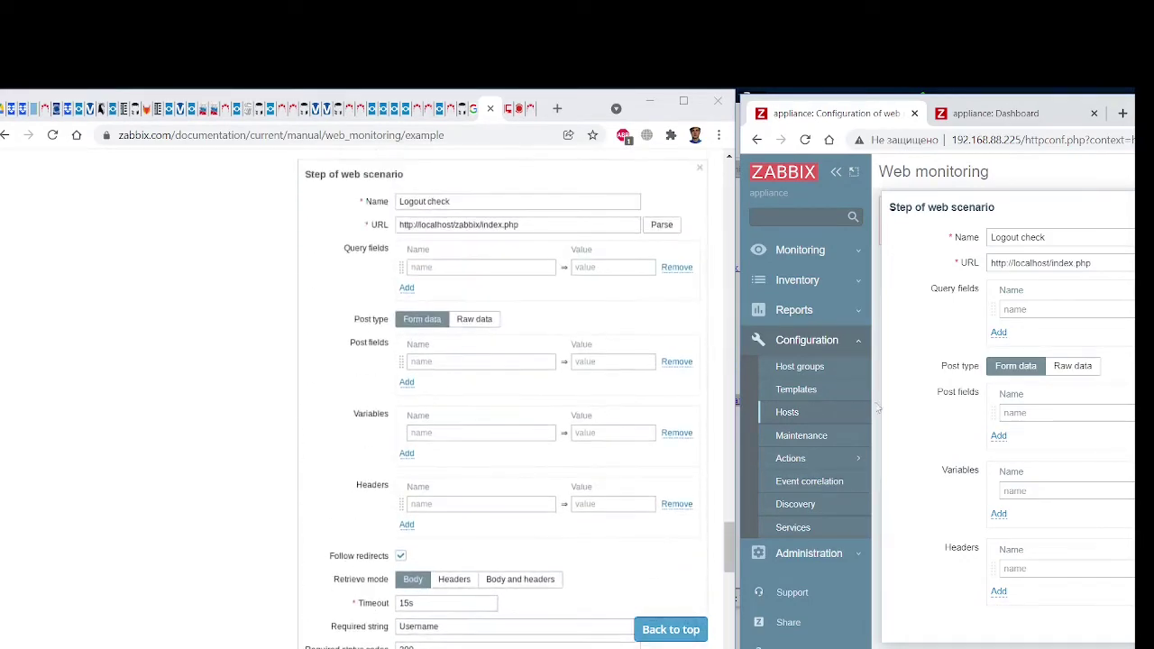
scroll(1019, 378, "down", 2)
left_click_drag(749, 106, 496, 111)
left_click(1084, 632)
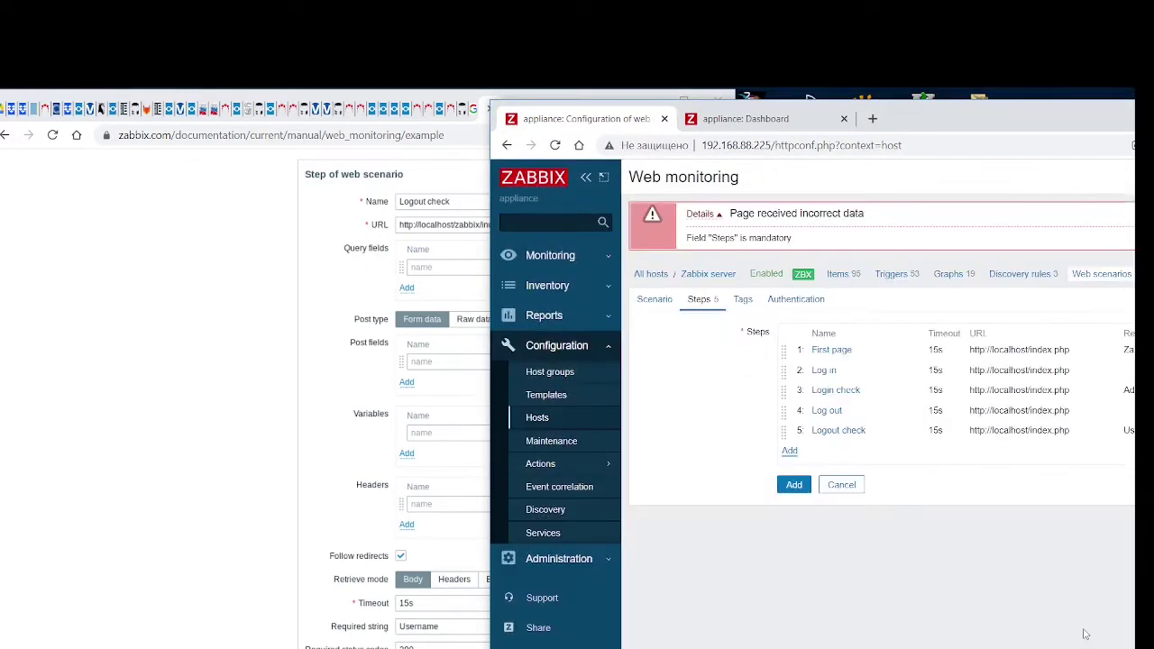
left_click_drag(497, 111, 705, 109)
scroll(402, 480, "down", 5)
scroll(402, 481, "down", 3)
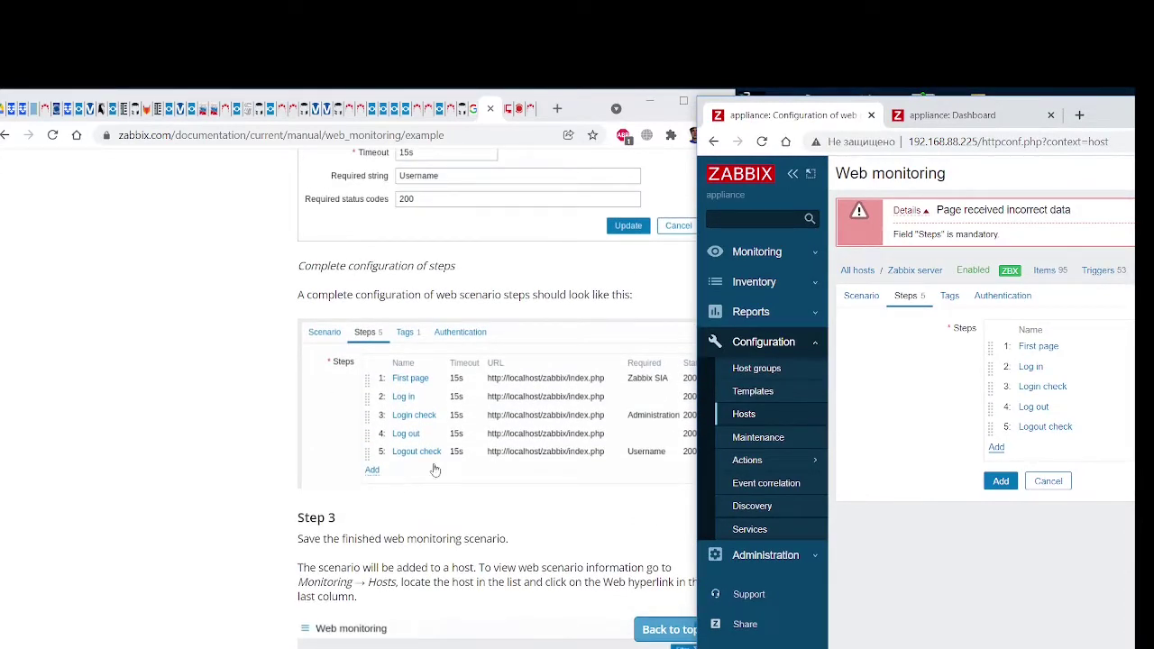
left_click_drag(703, 99, 777, 101)
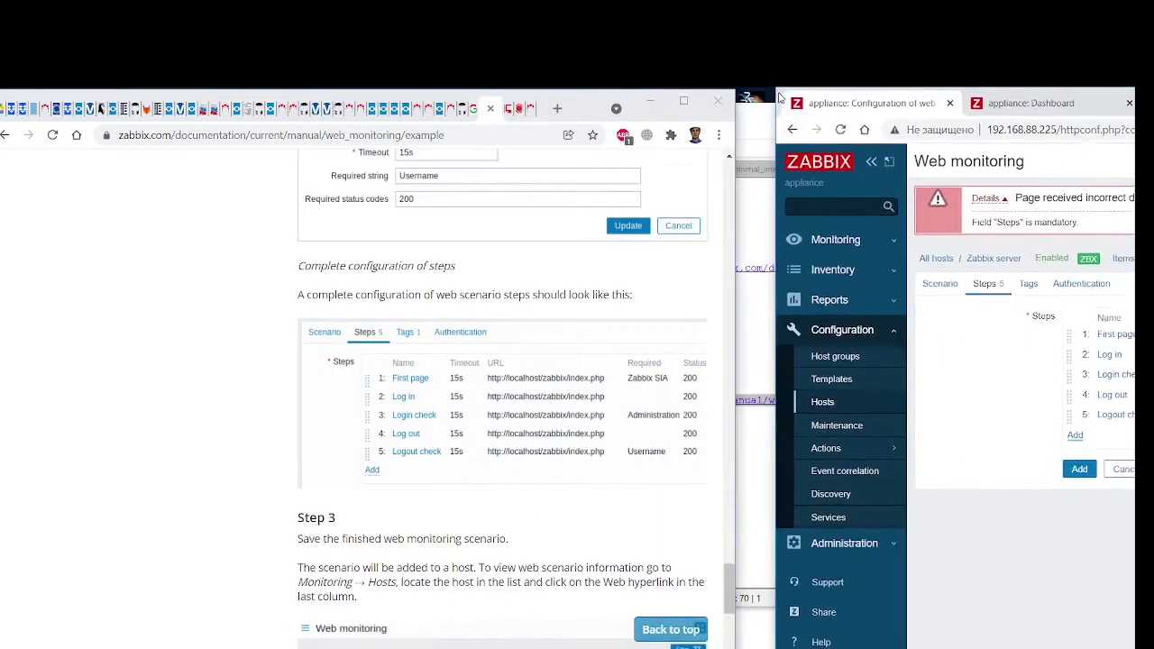
scroll(344, 494, "down", 5)
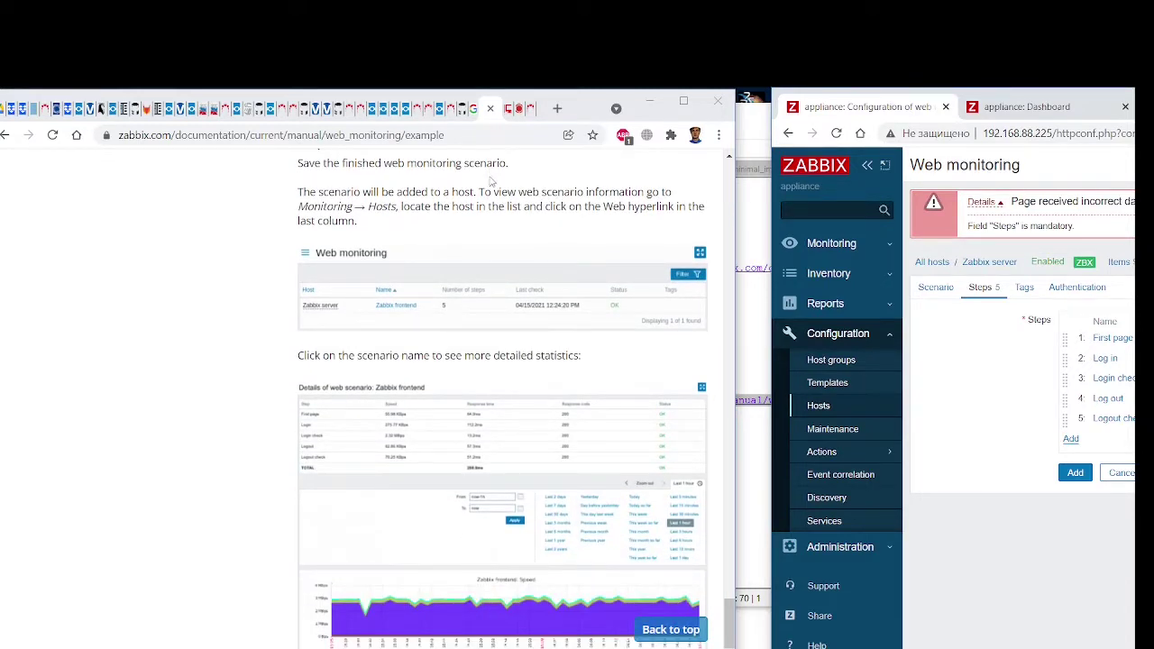
scroll(492, 307, "up", 1)
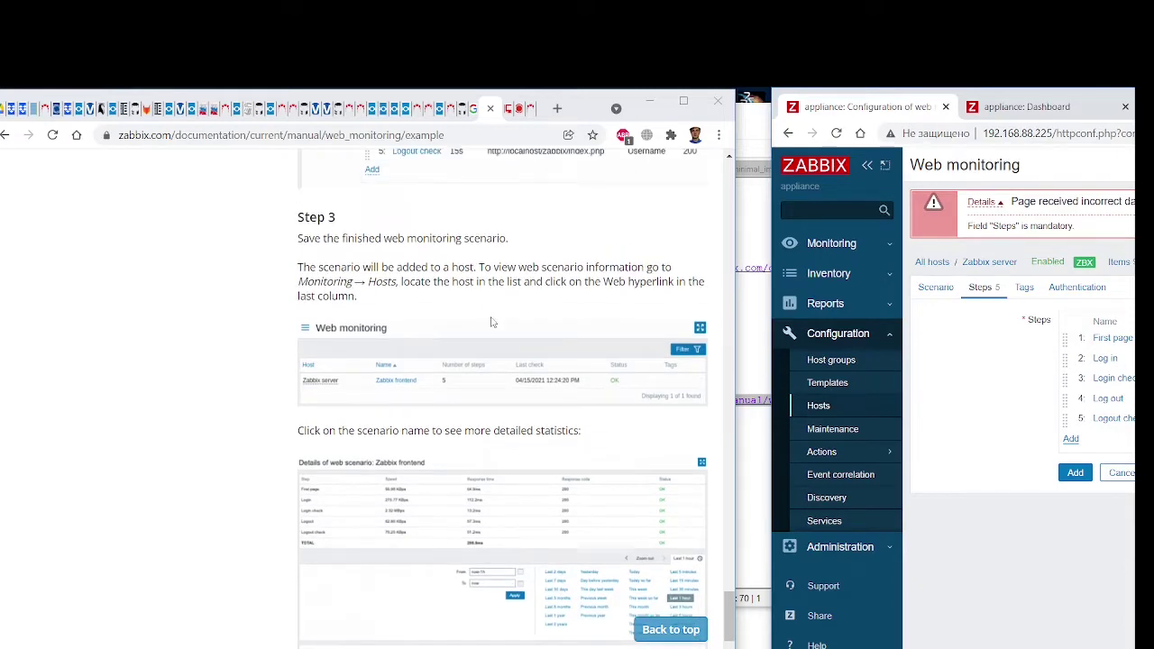
scroll(492, 322, "up", 3)
scroll(491, 322, "up", 3)
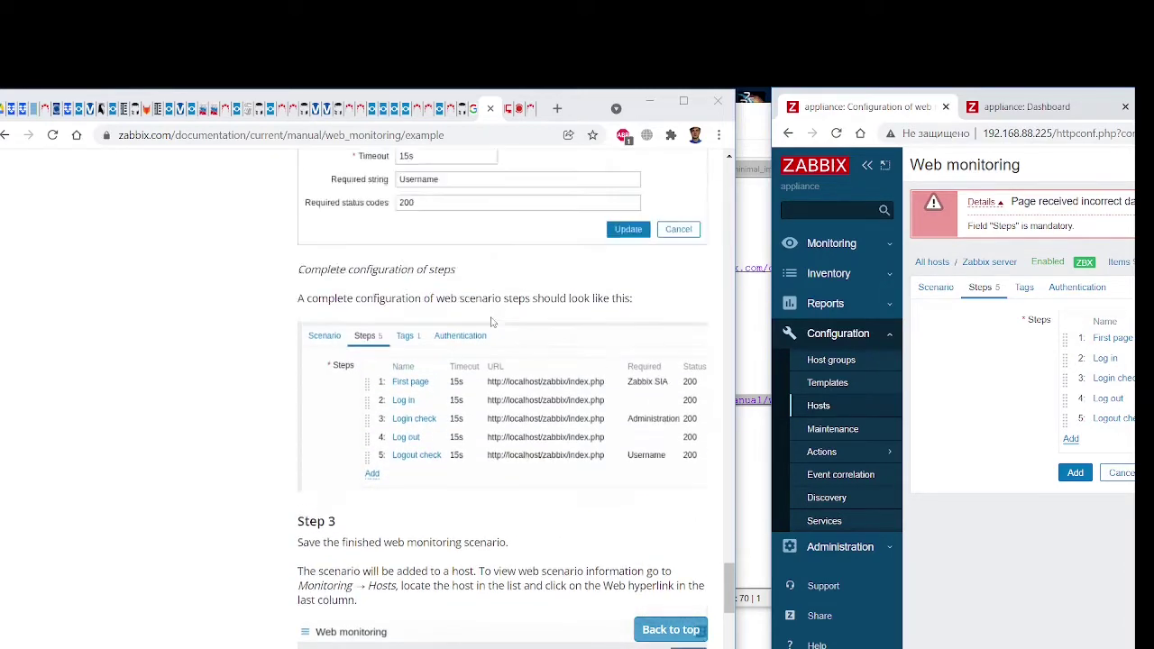
scroll(492, 322, "down", 5)
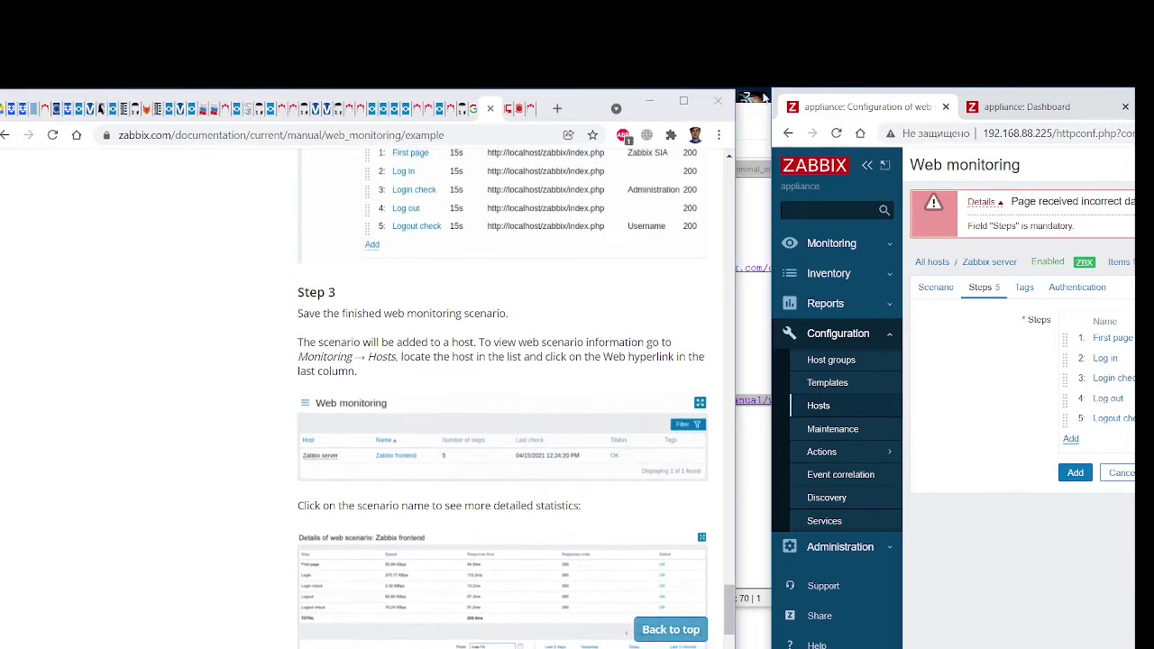
left_click_drag(778, 98, 203, 107)
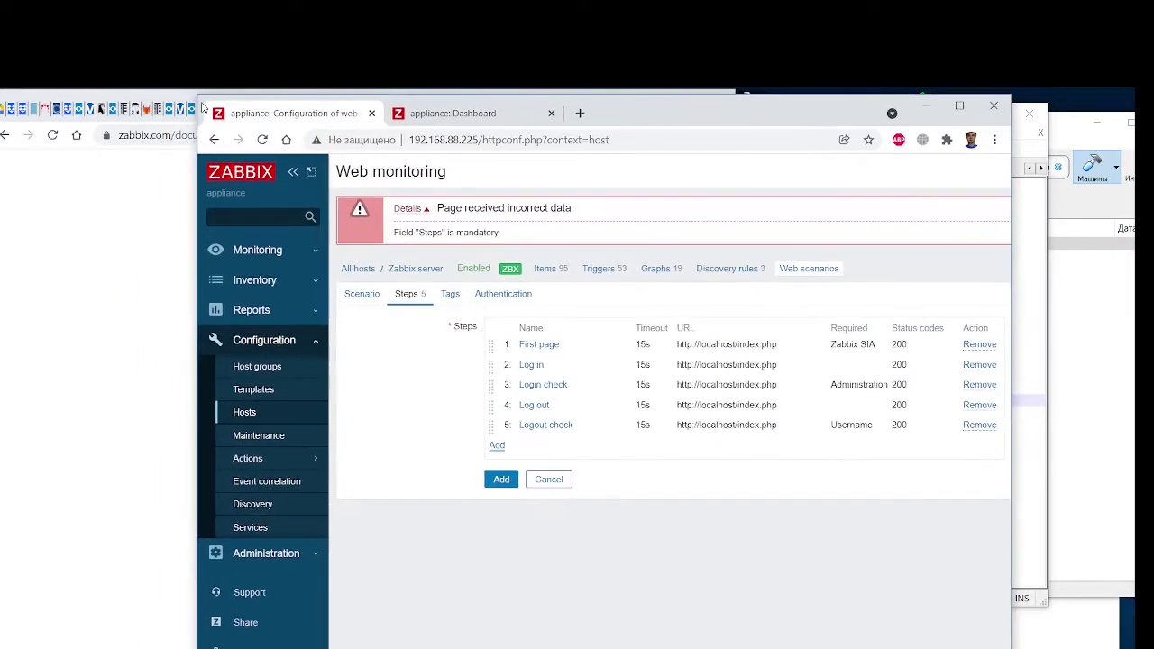
Add the 'Zabbix frontend' scenario to Zabbix server with its 5 steps and 1m interval
left_click(507, 481)
left_click(960, 105)
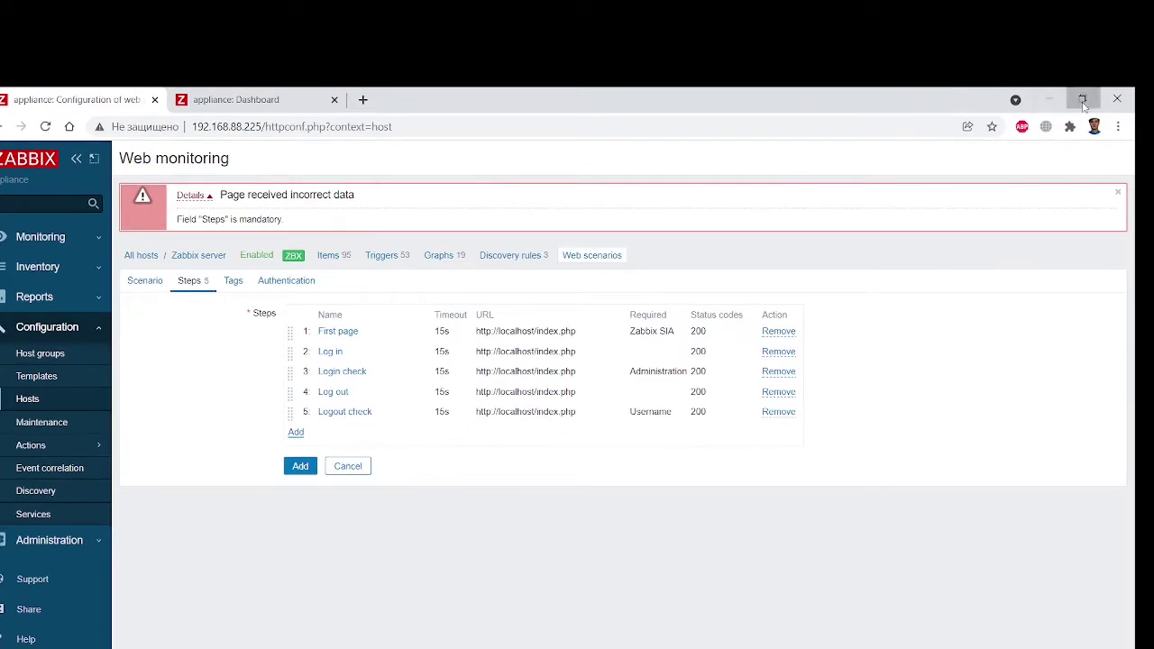
left_click(1082, 99)
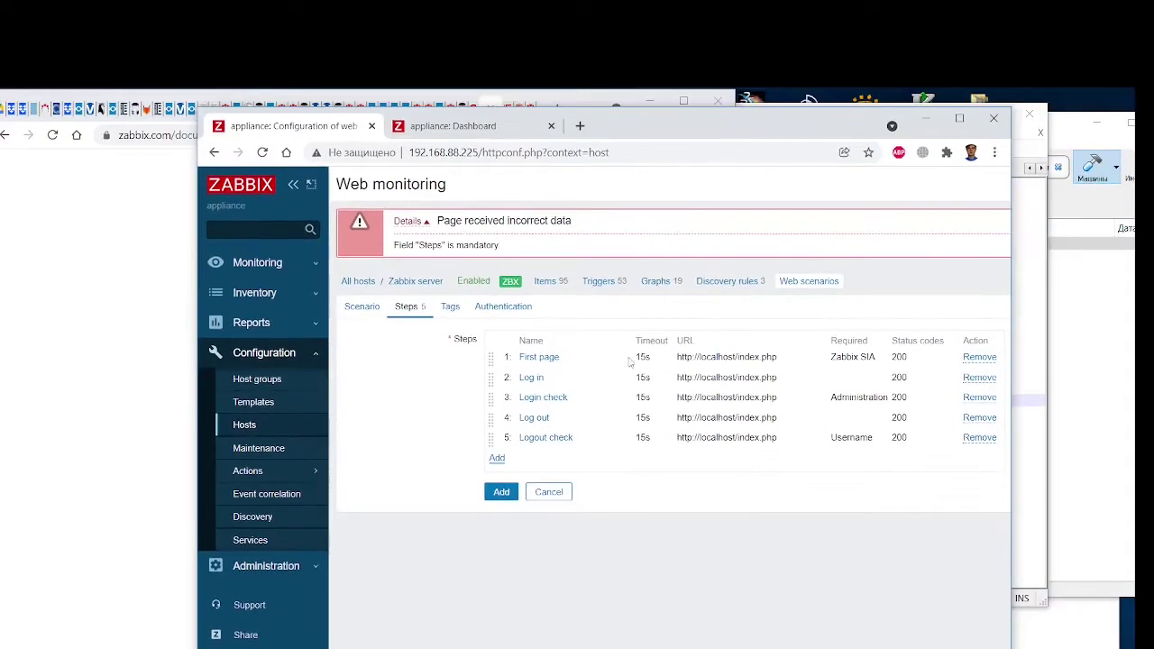
left_click(501, 495)
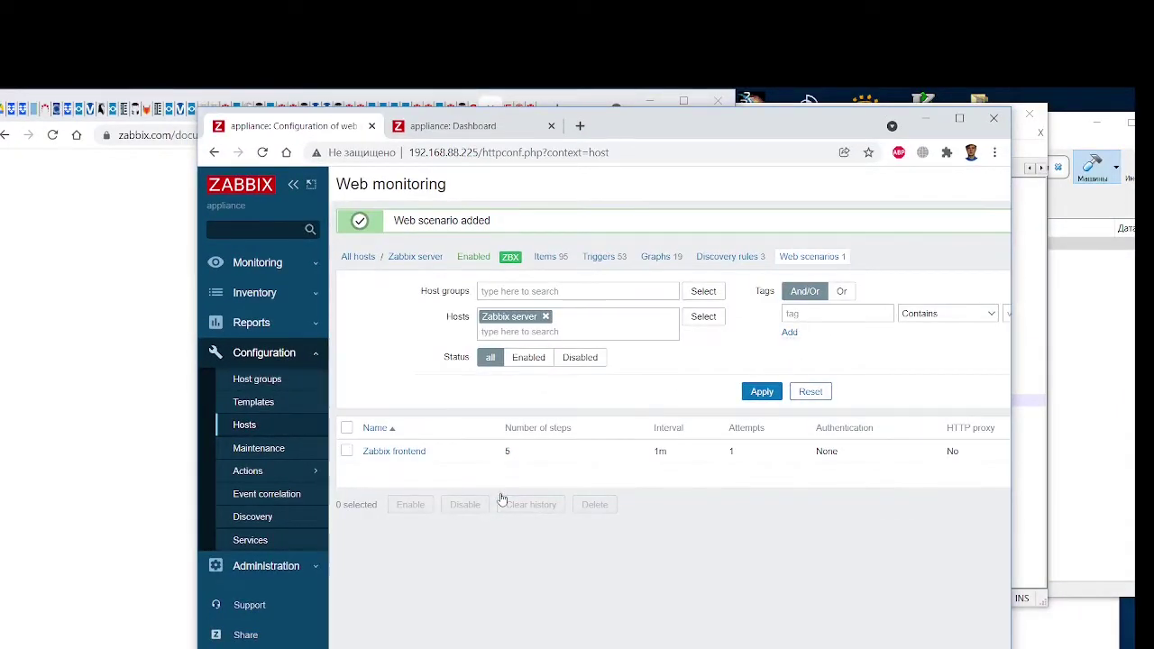
left_click_drag(208, 120, 748, 106)
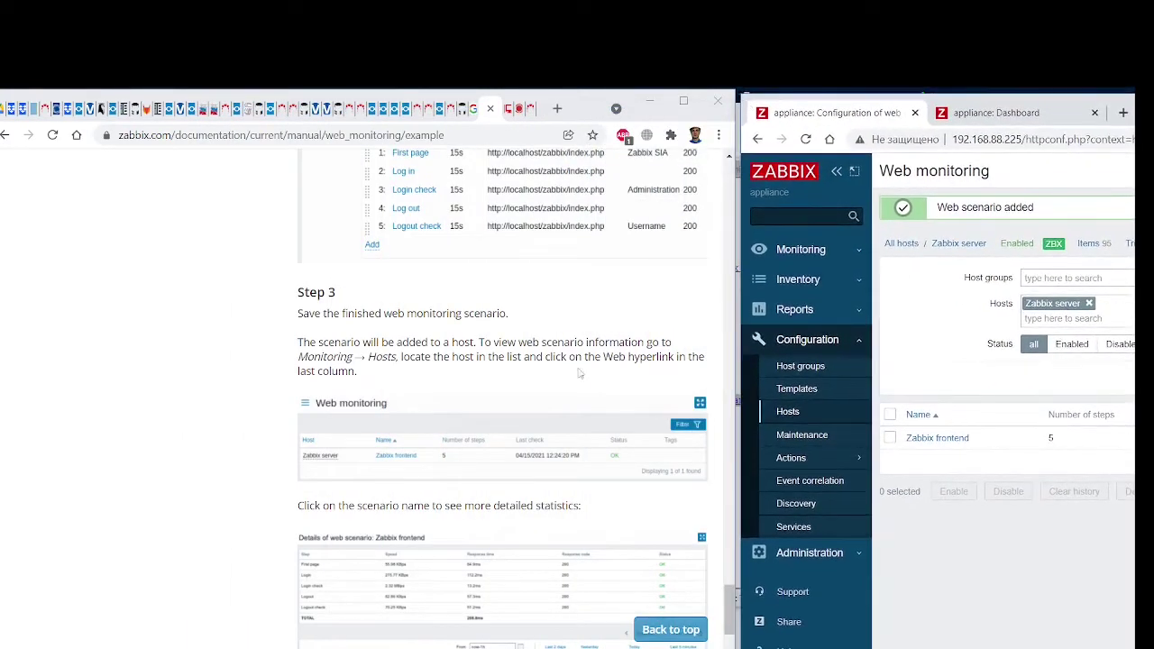
scroll(556, 440, "up", 10)
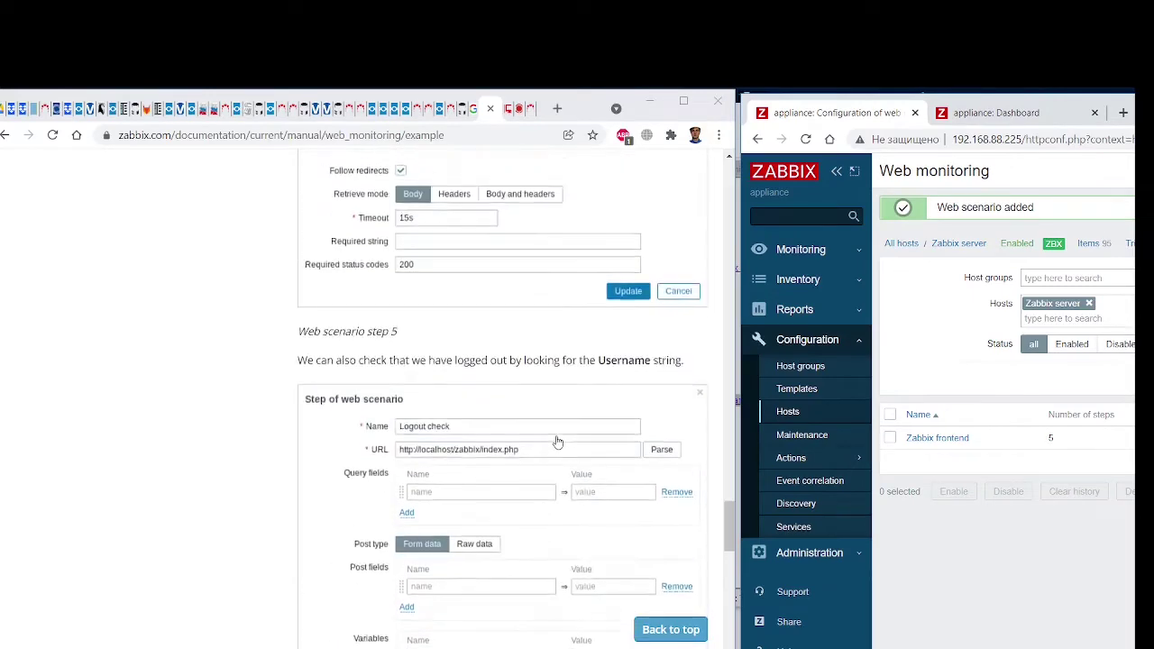
scroll(557, 442, "down", 8)
scroll(557, 442, "down", 2)
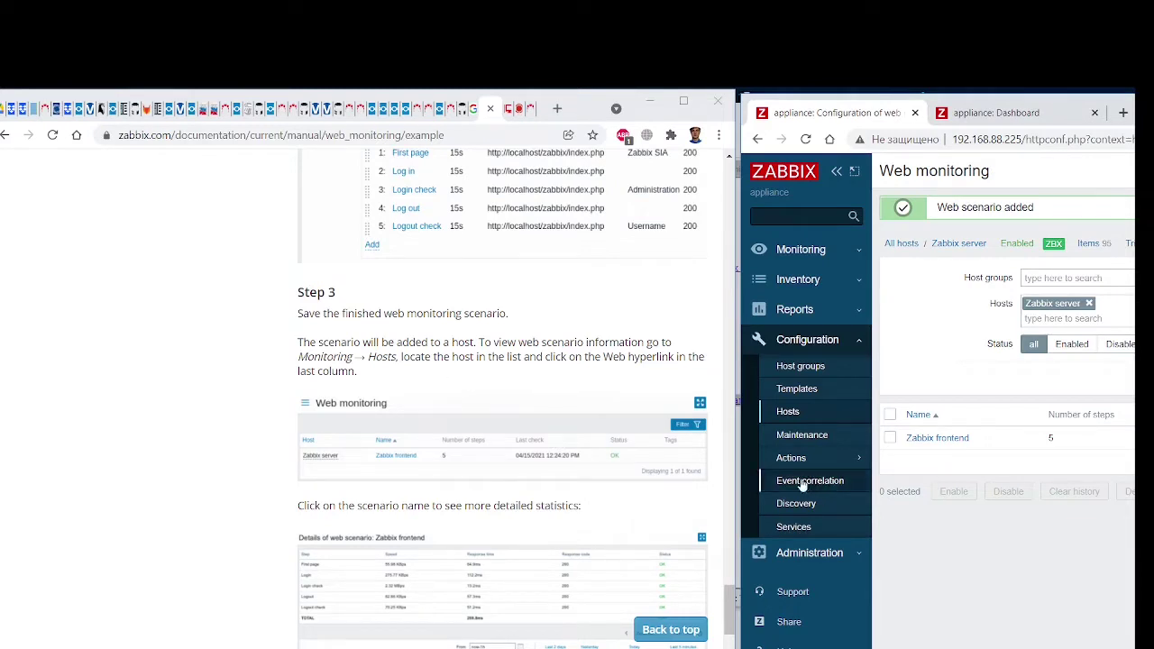
Open the Web checks for Zabbix server from Monitoring → Hosts
left_click(817, 250)
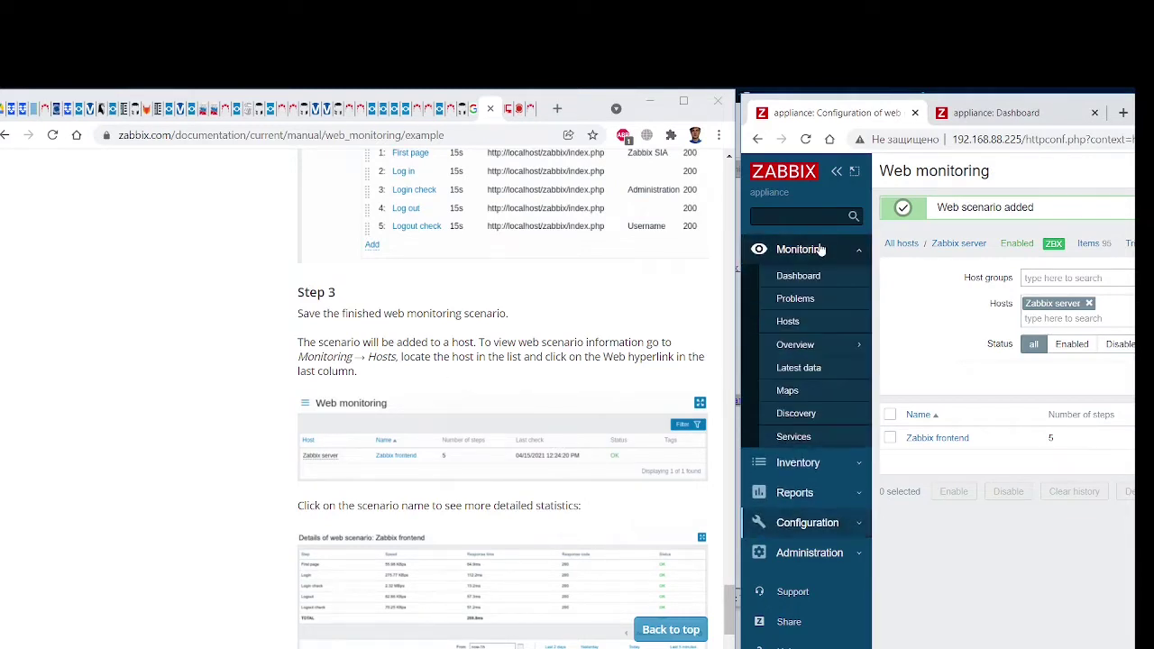
left_click(807, 324)
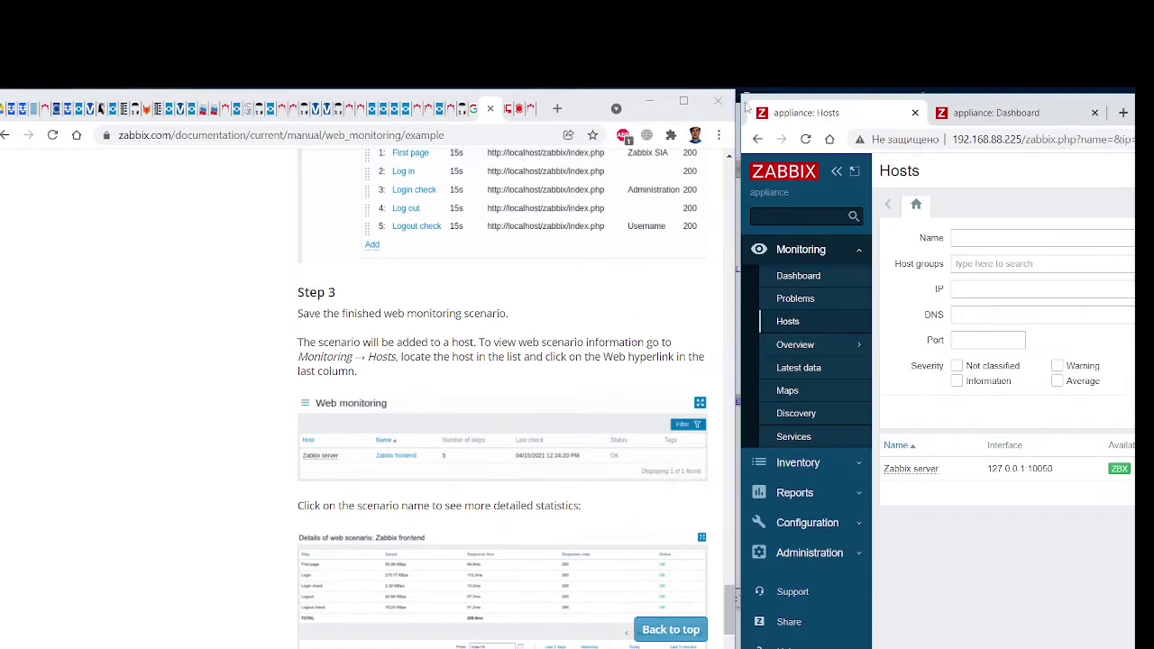
left_click_drag(746, 107, 153, 108)
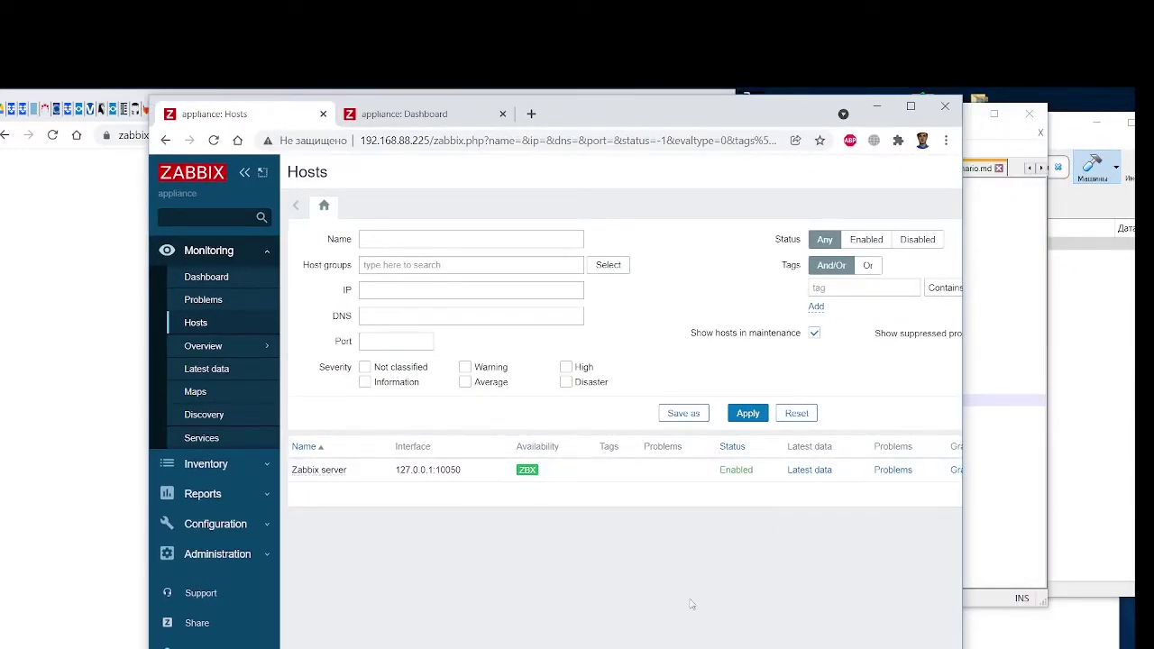
scroll(620, 336, "right", 5)
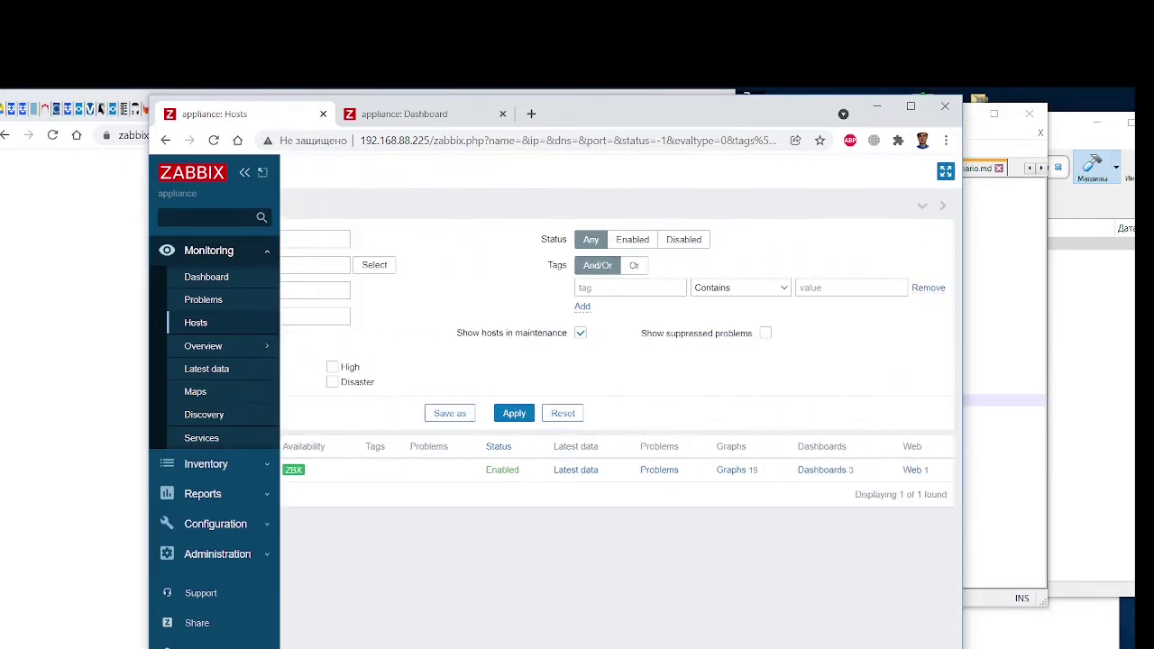
left_click(915, 470)
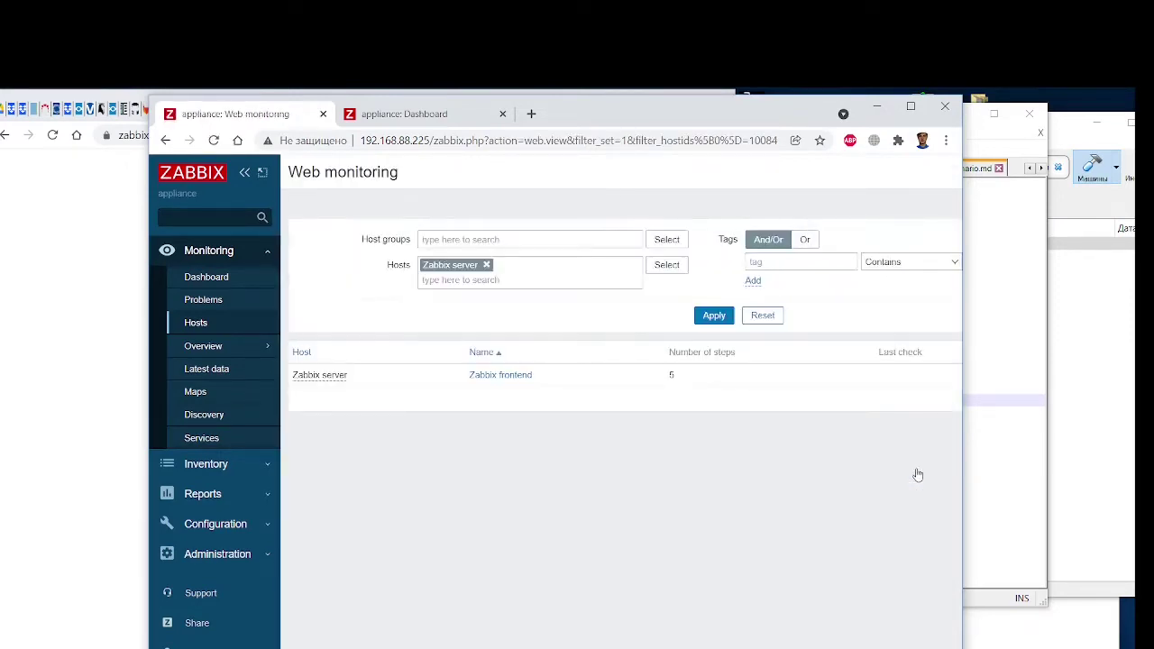
Open the details page of the Zabbix frontend scenario
left_click_drag(155, 107, 773, 135)
scroll(543, 395, "down", 3)
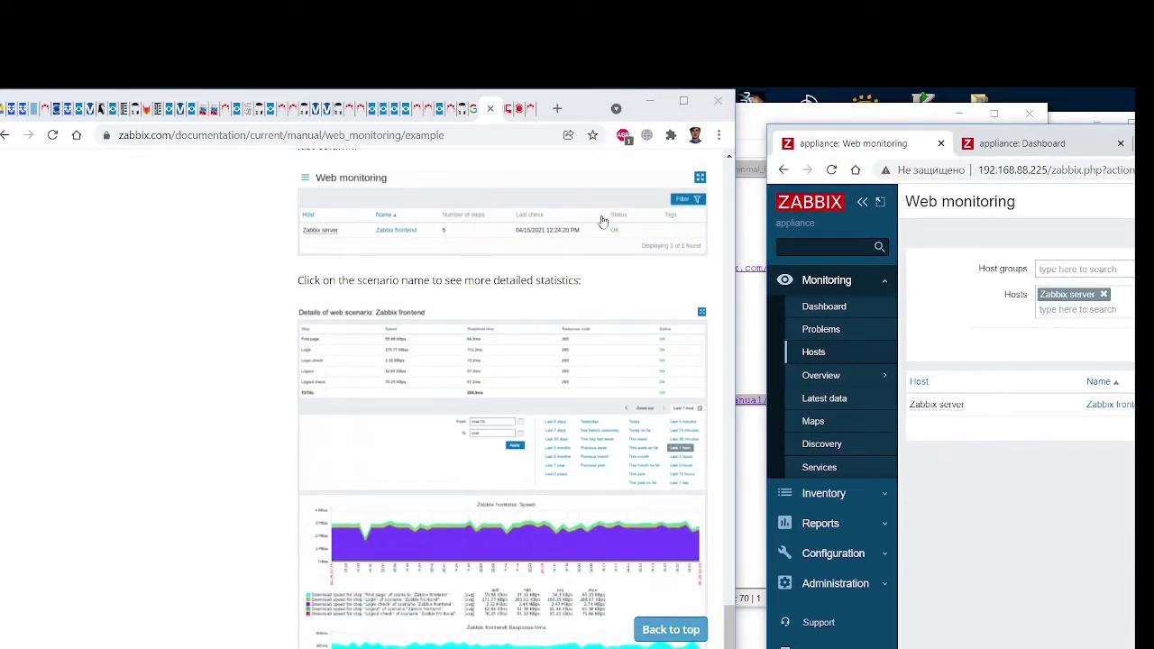
left_click_drag(774, 136, 104, 126)
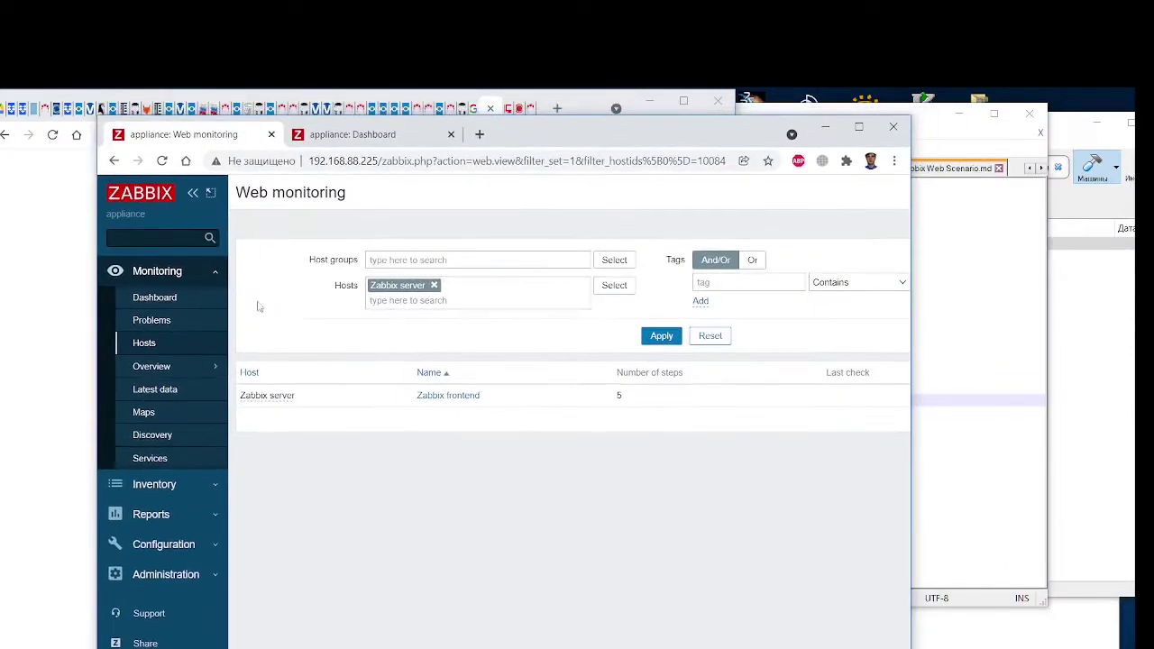
left_click(454, 401)
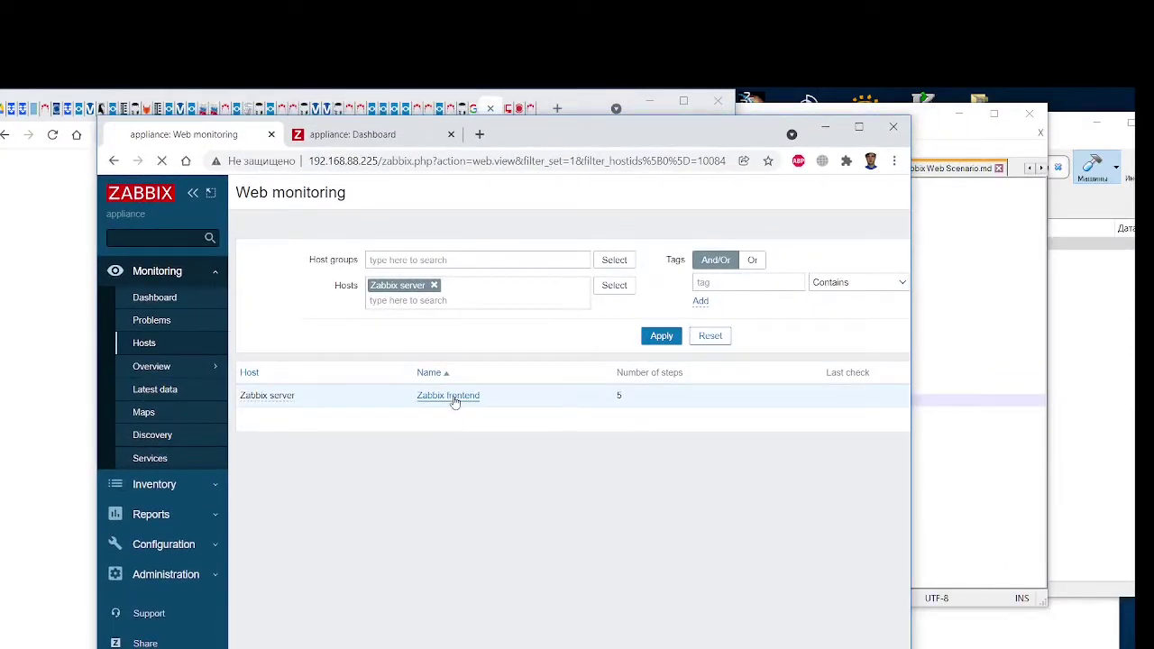
Maximize the Zabbix scenario details window, scroll its graphs, and shift it to the right
scroll(646, 447, "down", 3)
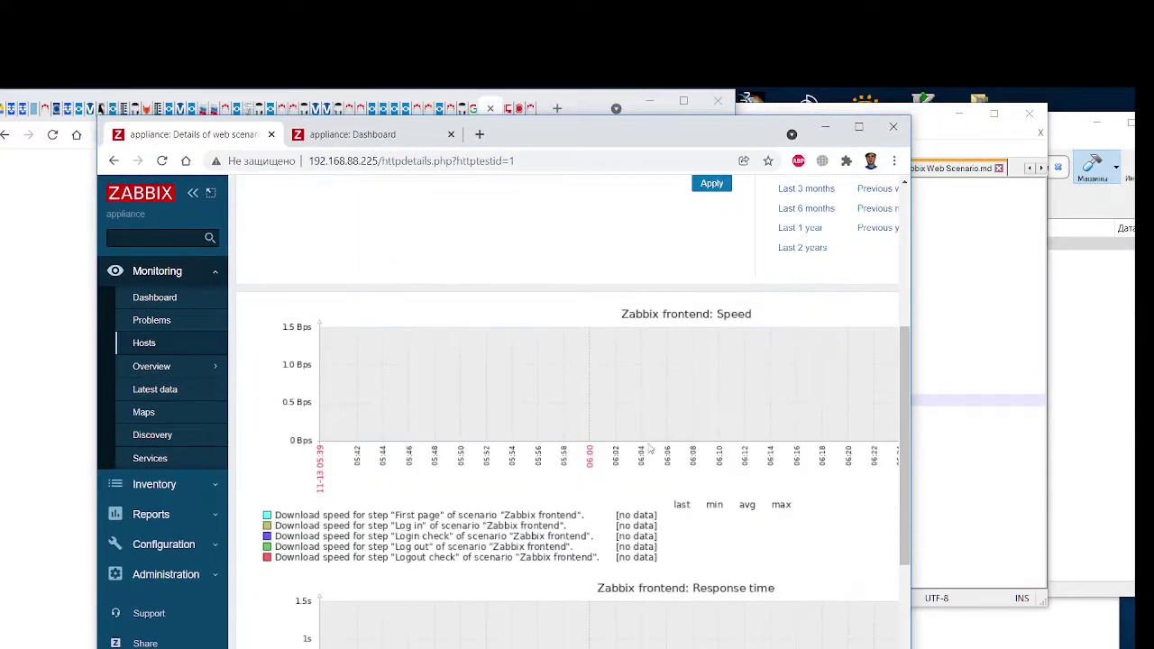
key("super+Up")
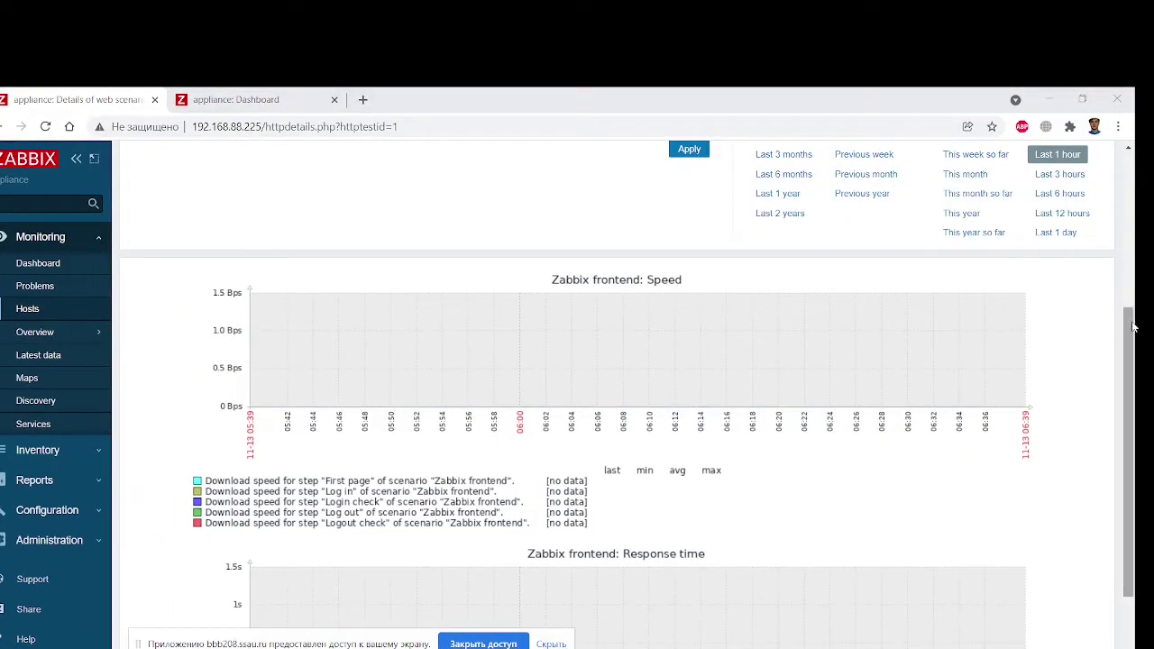
left_click_drag(1133, 330, 1137, 478)
left_click_drag(1137, 424, 1137, 255)
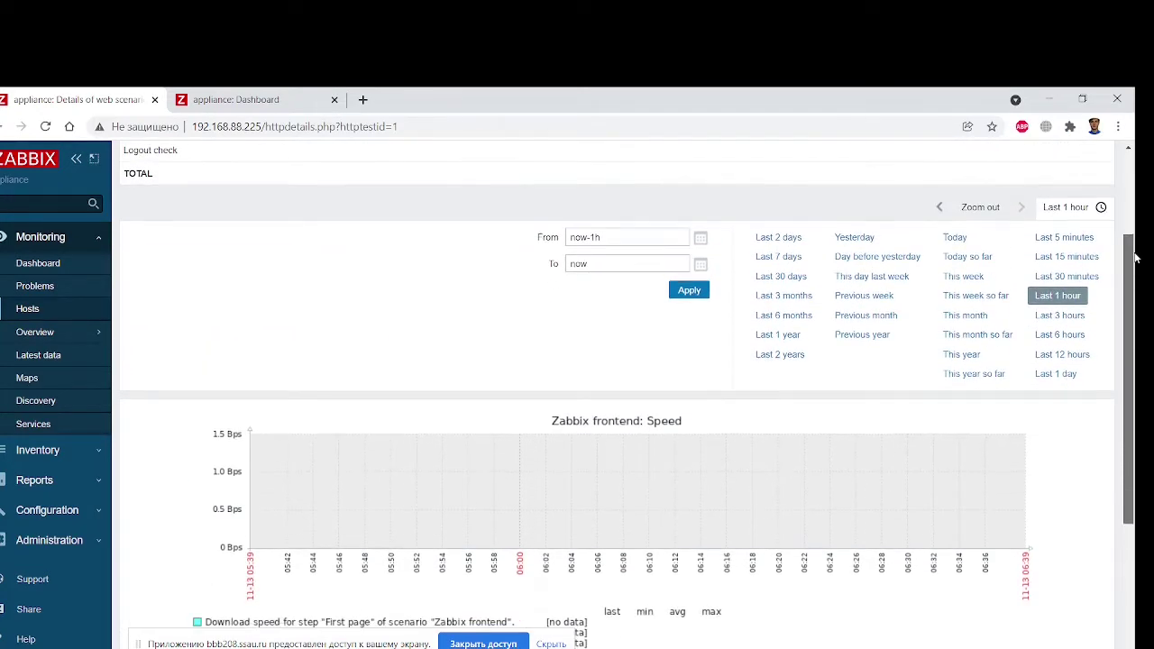
left_click_drag(430, 102, 1061, 150)
left_click_drag(655, 144, 791, 135)
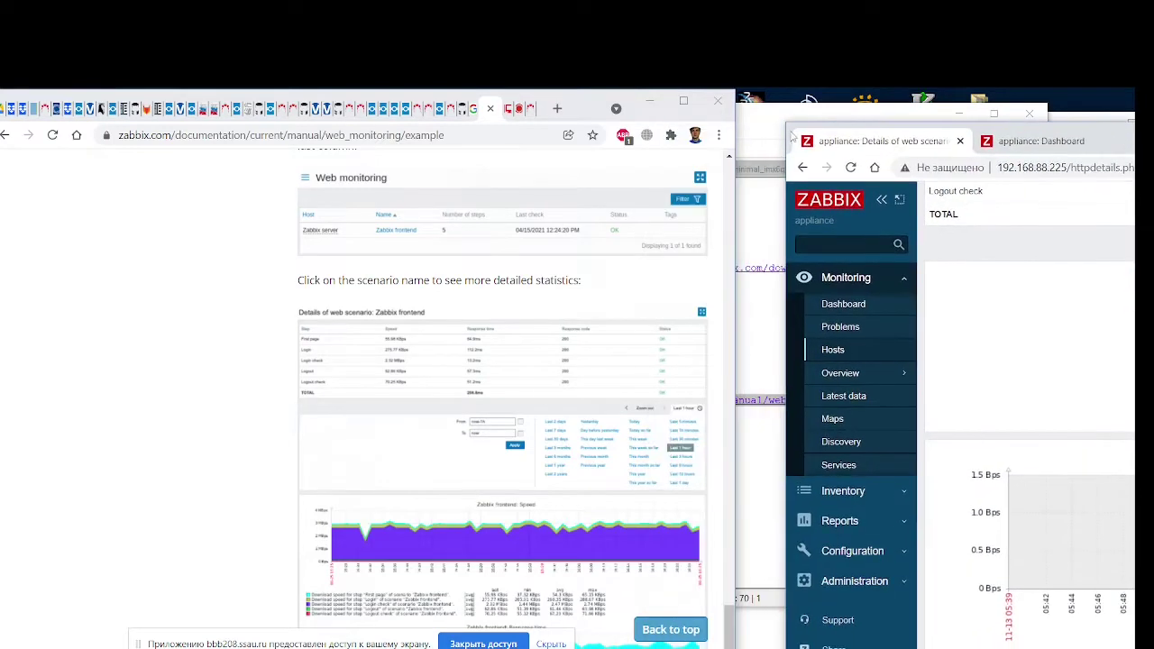
Bring the Zabbix window back over the documentation, then restore it to the right beside it
scroll(534, 397, "down", 3)
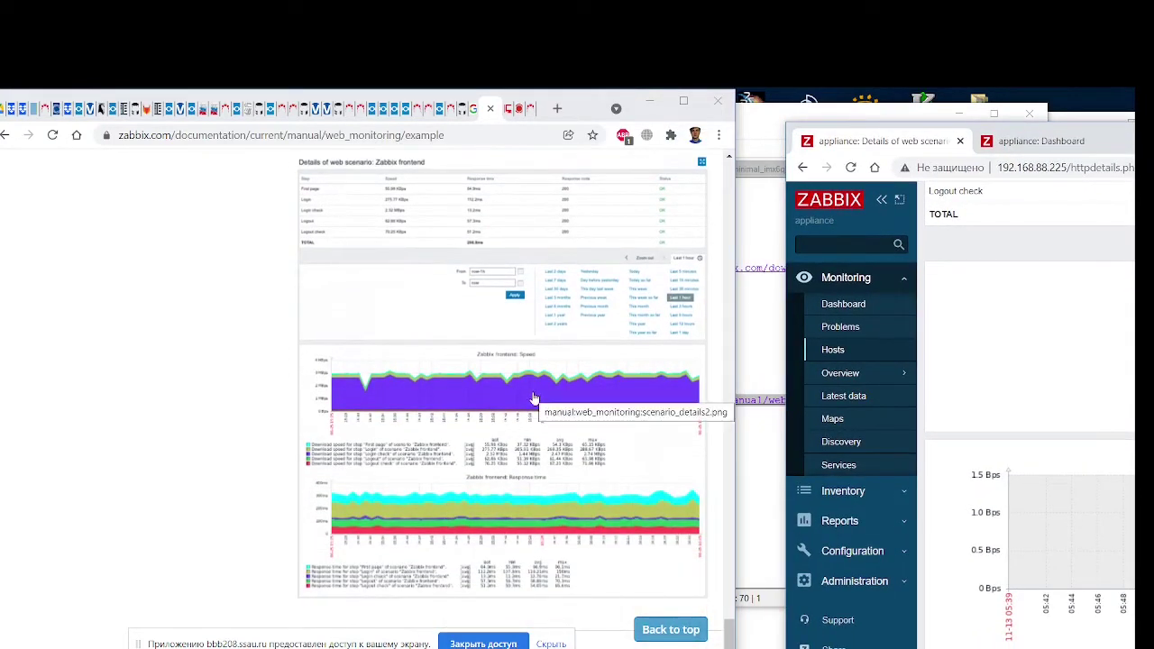
scroll(534, 397, "down", 1)
scroll(534, 398, "up", 5)
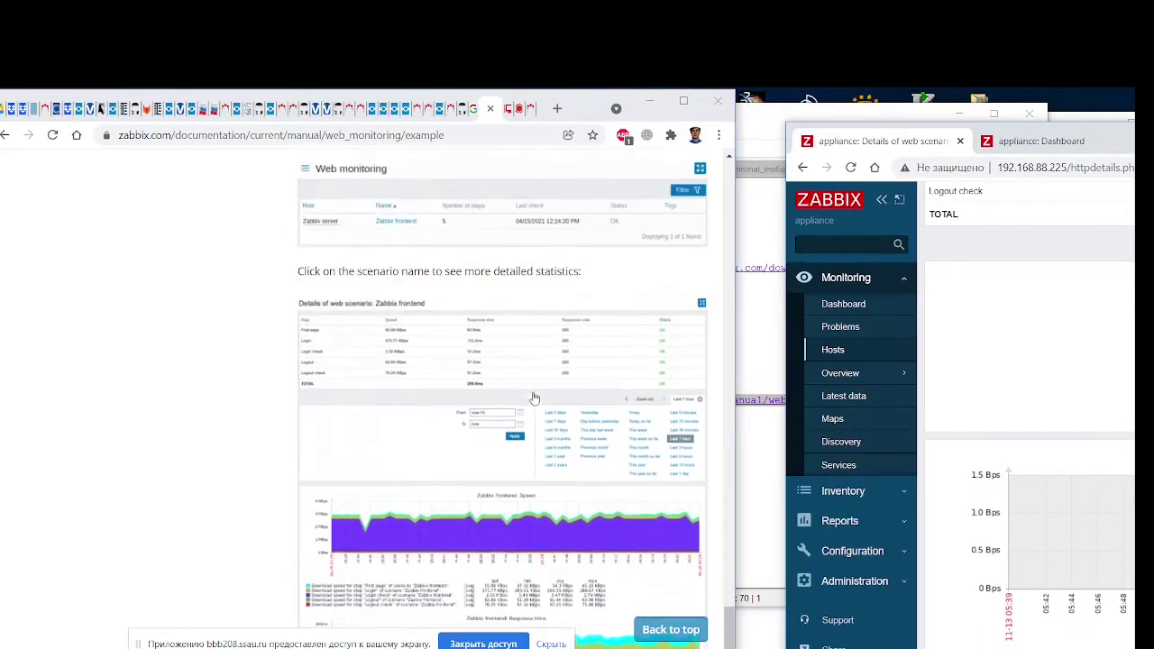
scroll(534, 398, "down", 5)
scroll(534, 398, "up", 6)
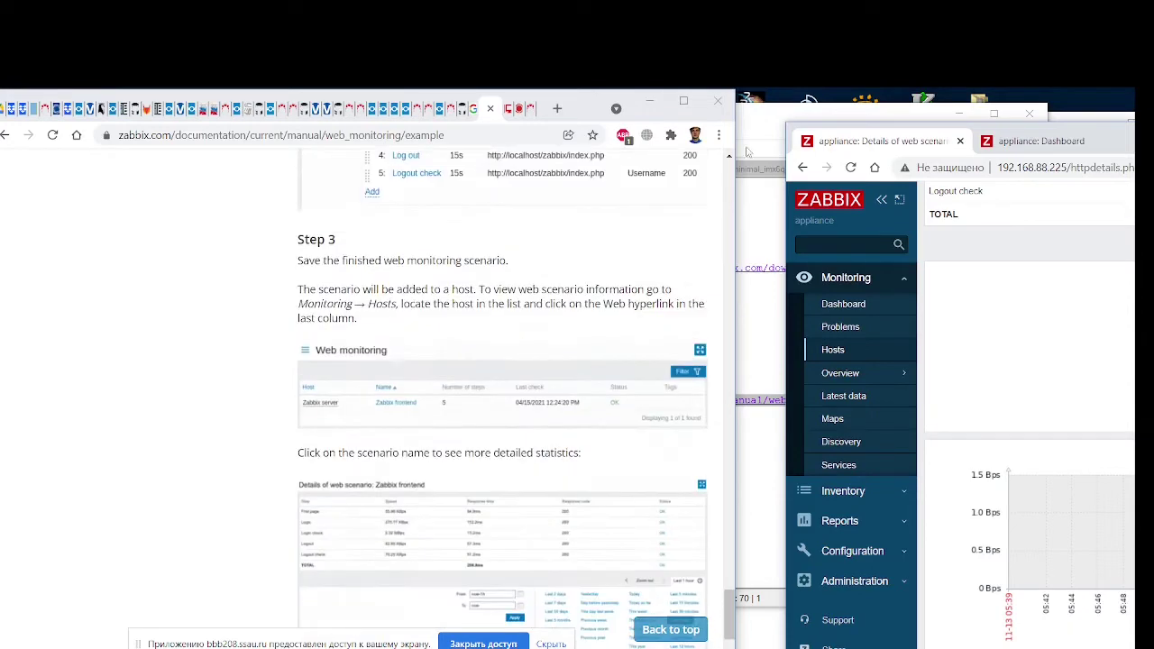
left_click_drag(783, 125, 25, 119)
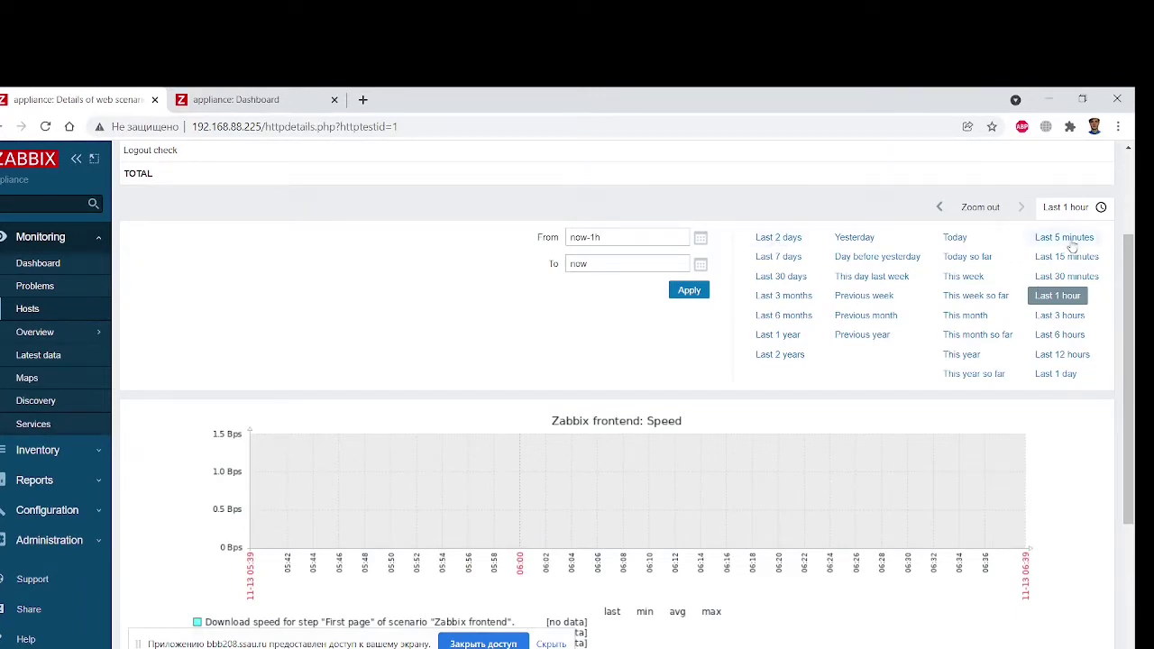
scroll(806, 406, "down", 4)
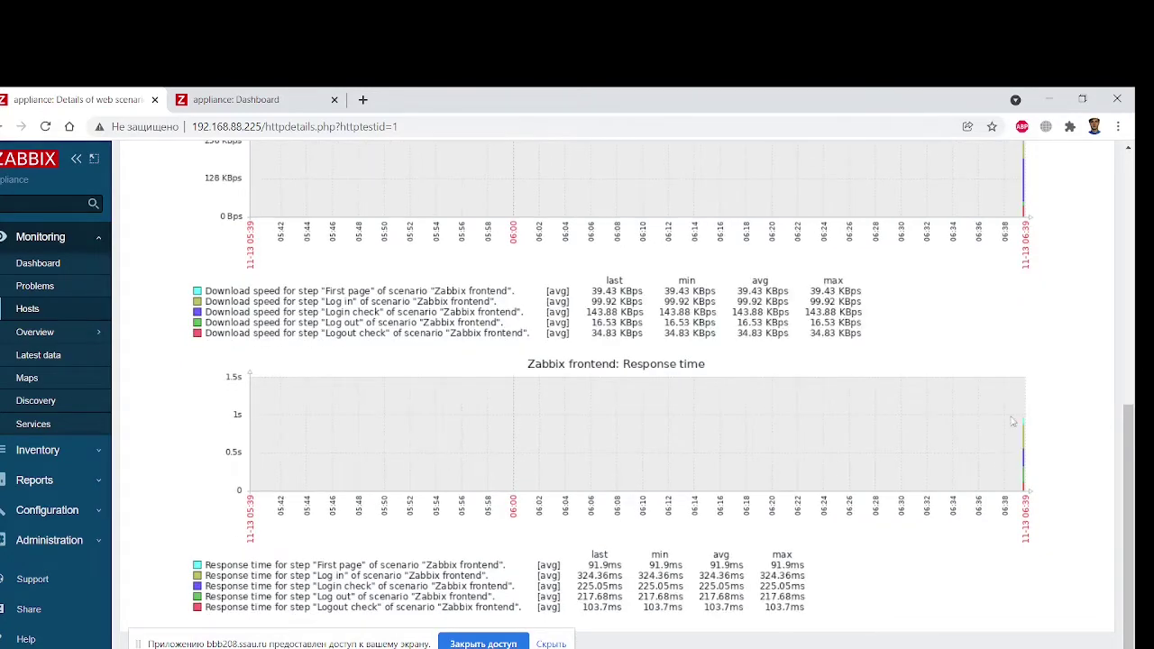
left_click_drag(451, 100, 771, 122)
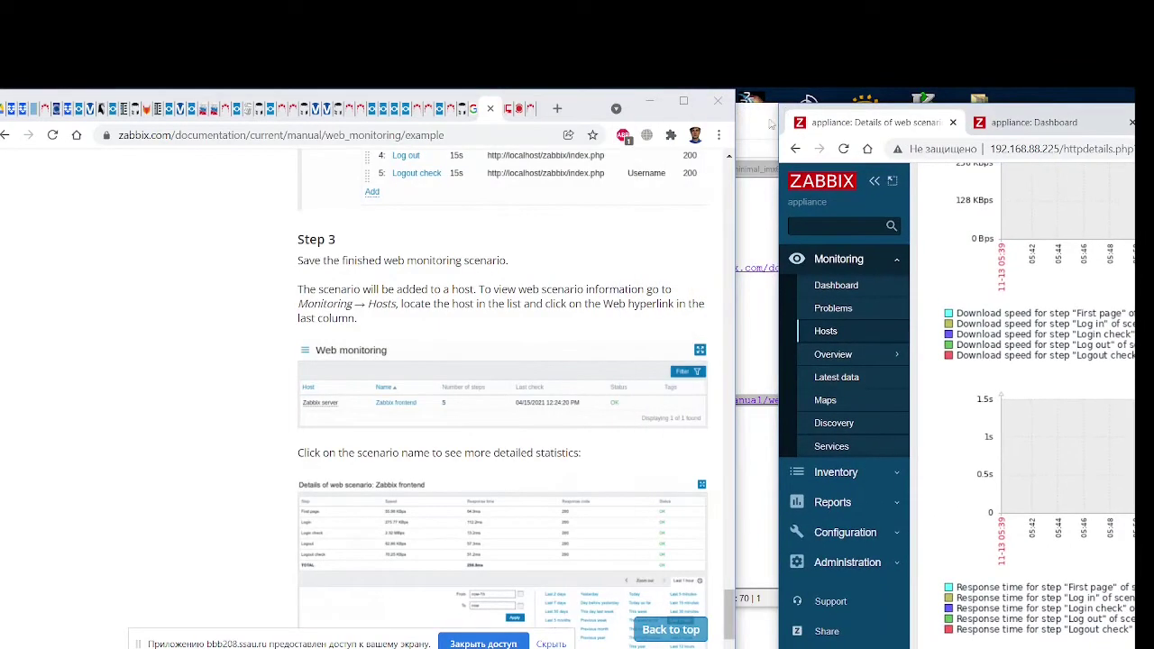
Bring up the serveradmin.ru Zabbix web-site monitoring article and scroll through it
scroll(499, 440, "up", 12)
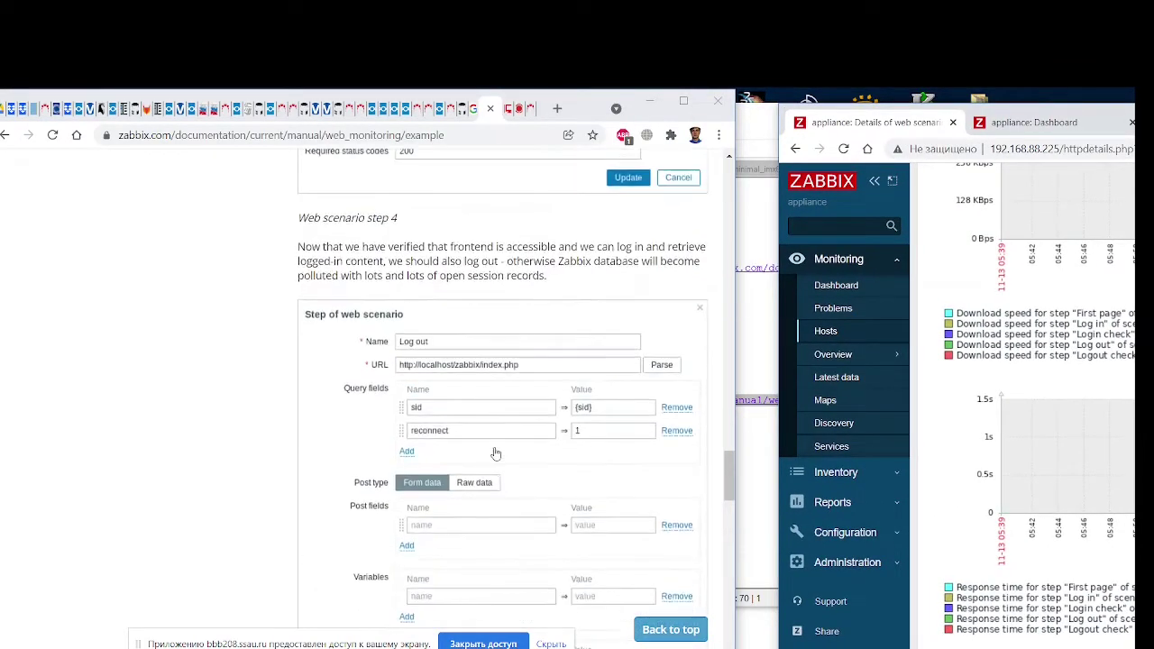
left_click_drag(728, 474, 727, 185)
left_click(506, 115)
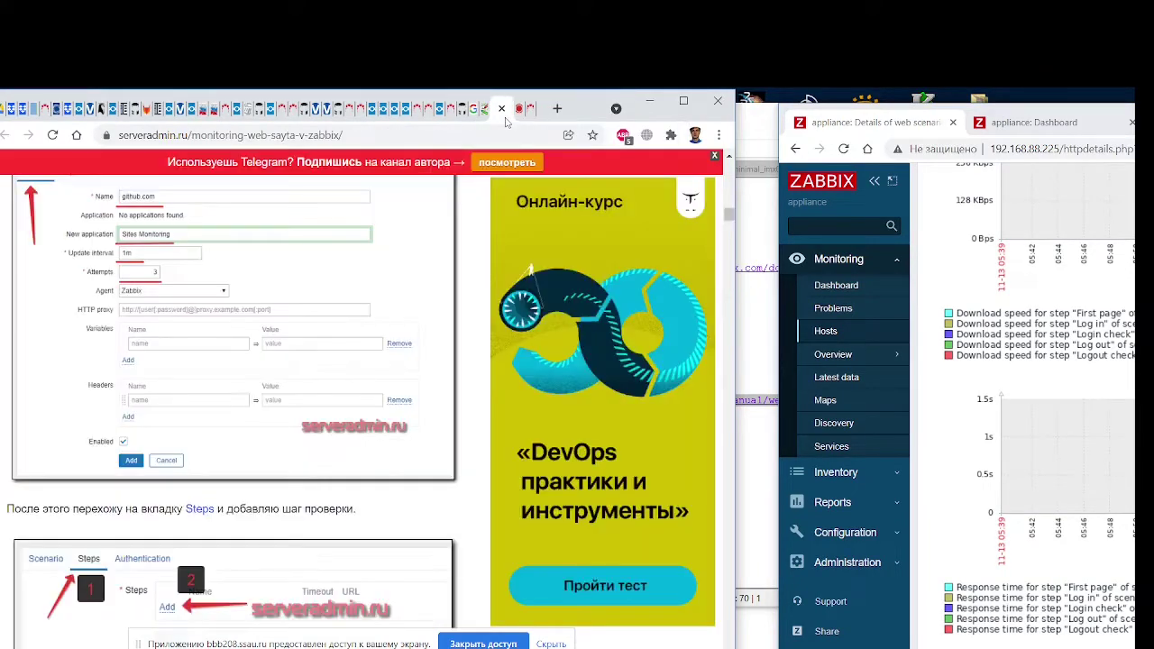
scroll(379, 397, "up", 10)
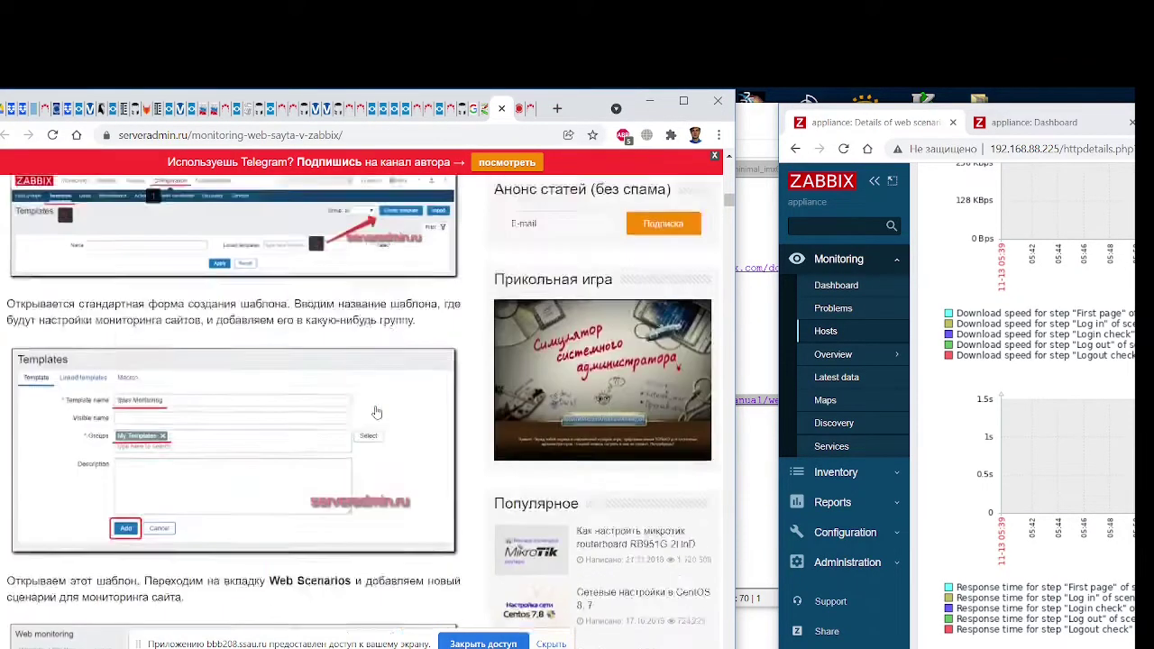
scroll(377, 412, "up", 10)
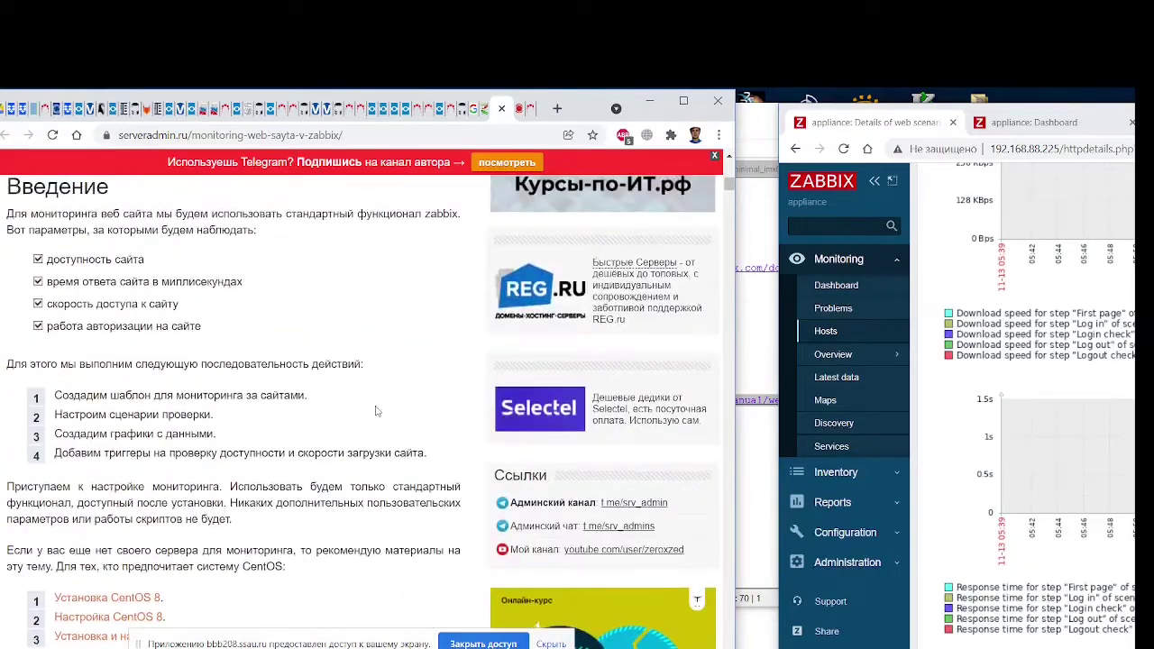
scroll(377, 411, "up", 3)
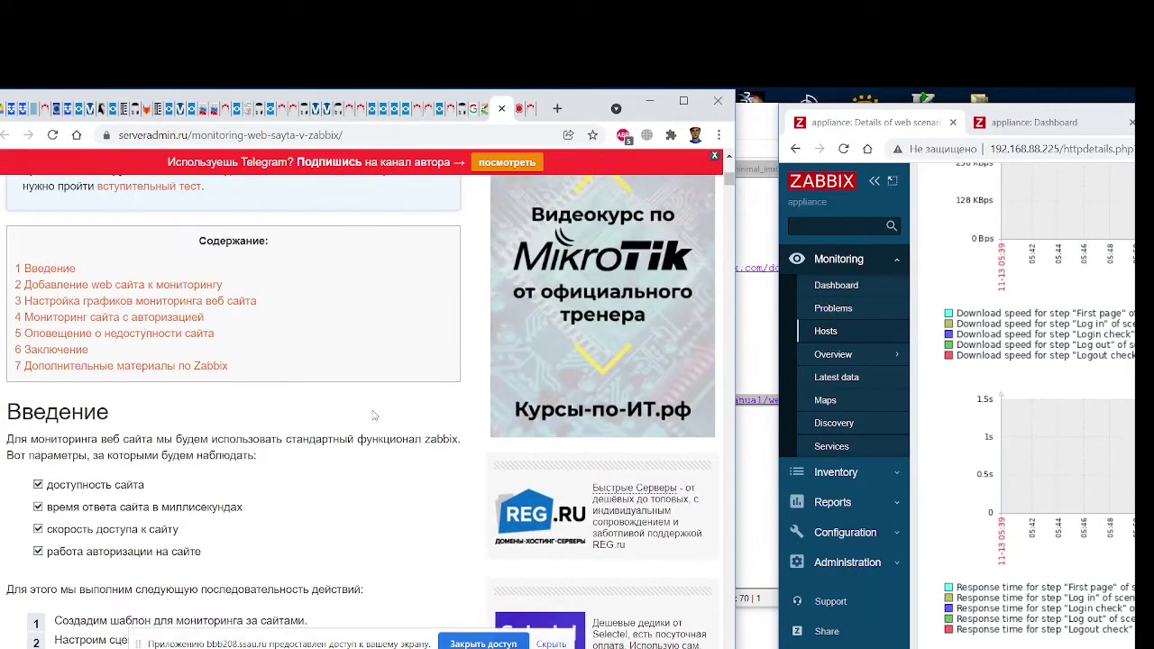
scroll(374, 416, "down", 6)
scroll(375, 416, "down", 8)
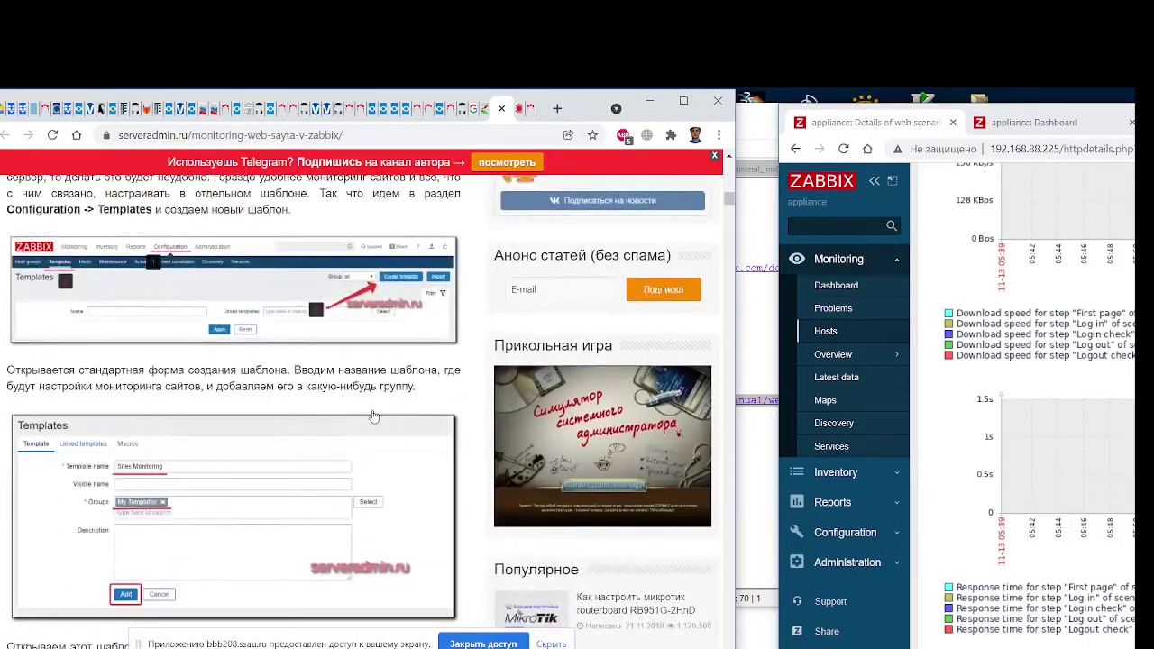
scroll(374, 416, "up", 2)
scroll(375, 415, "down", 5)
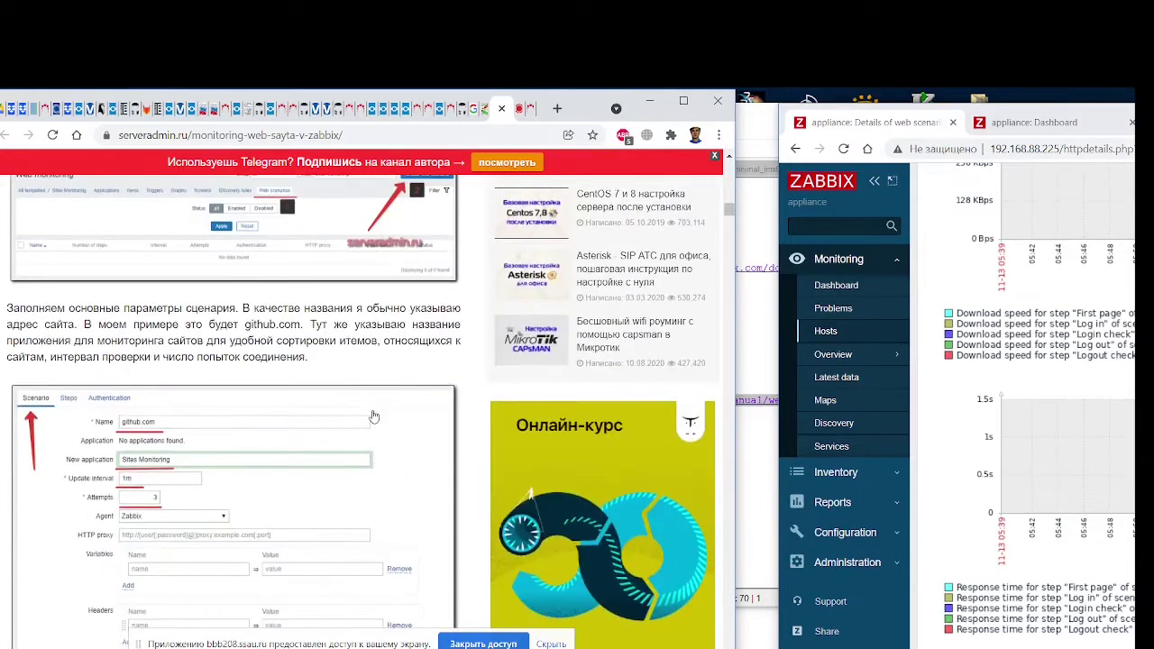
scroll(374, 416, "down", 8)
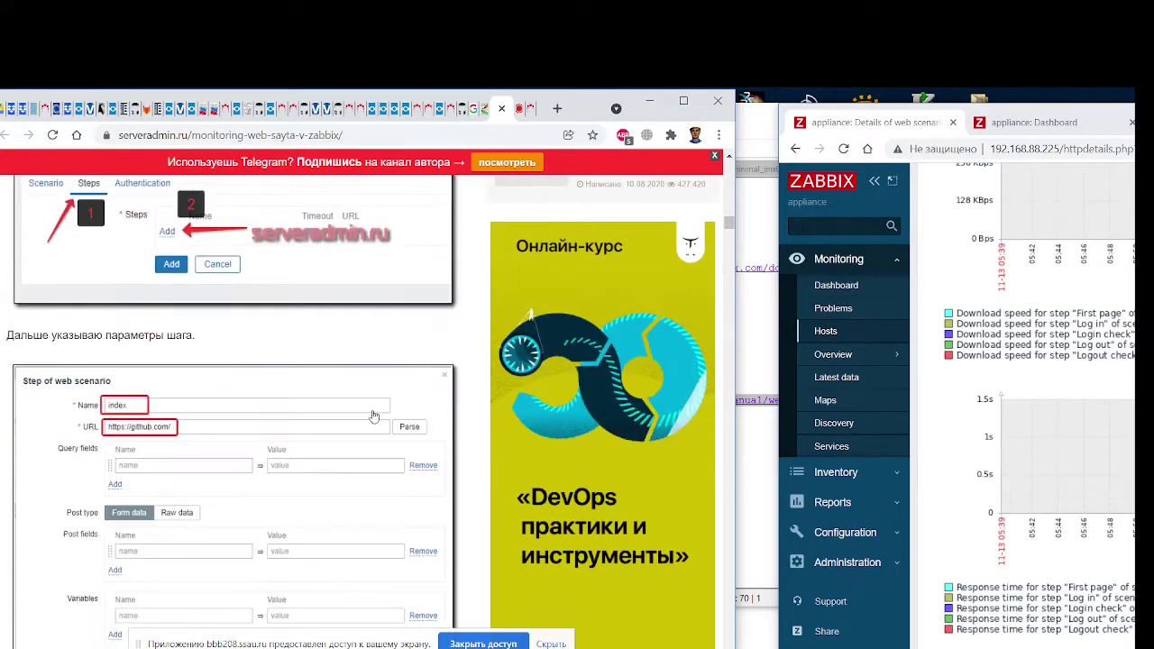
scroll(375, 415, "down", 2)
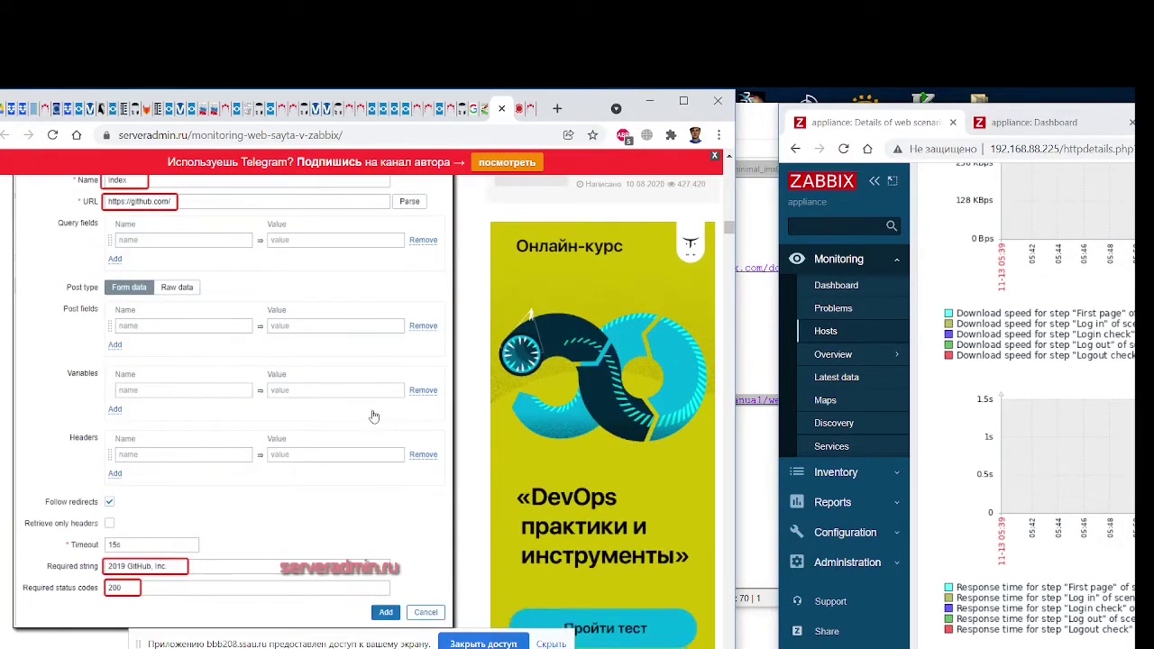
scroll(375, 416, "up", 1)
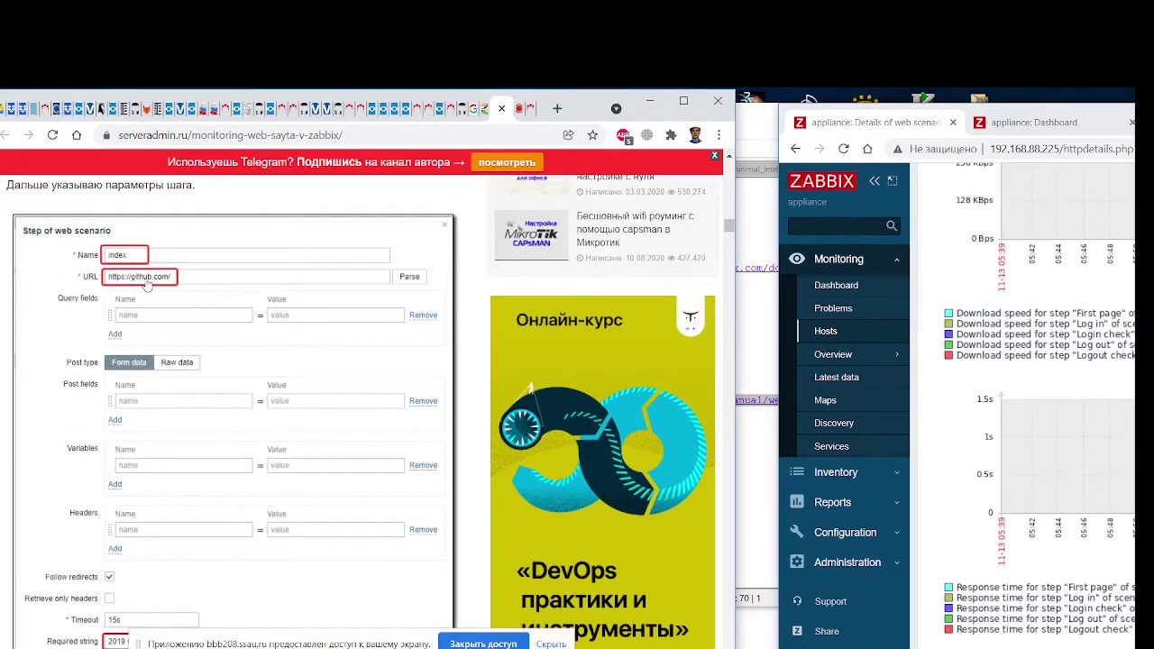
scroll(147, 285, "down", 6)
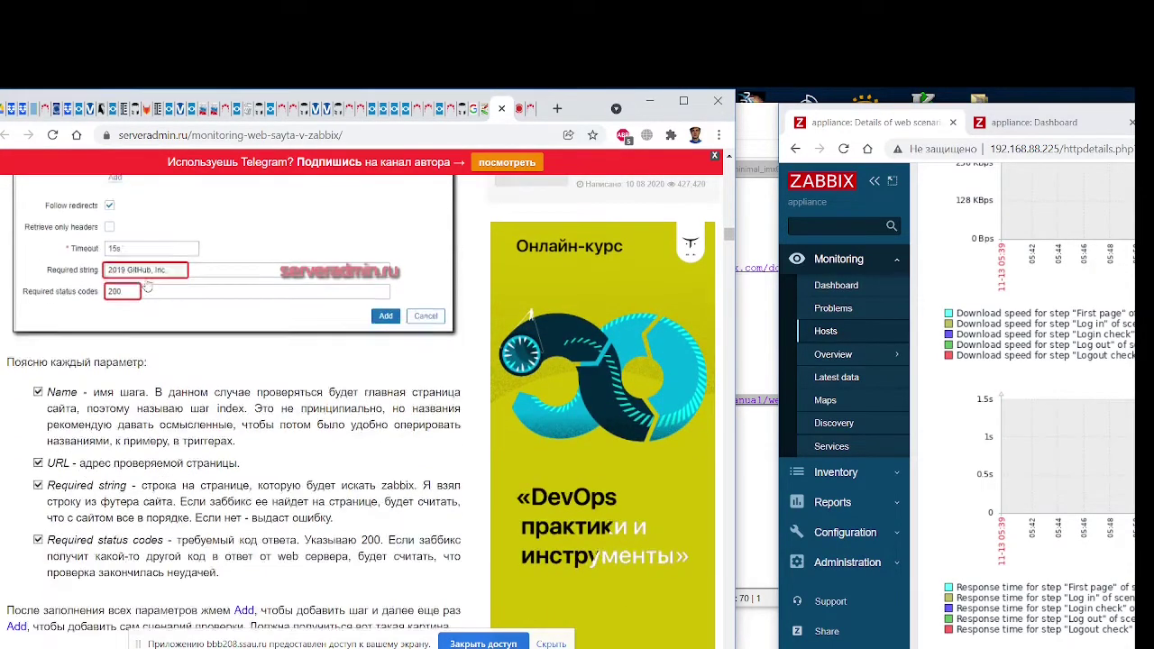
scroll(147, 285, "down", 3)
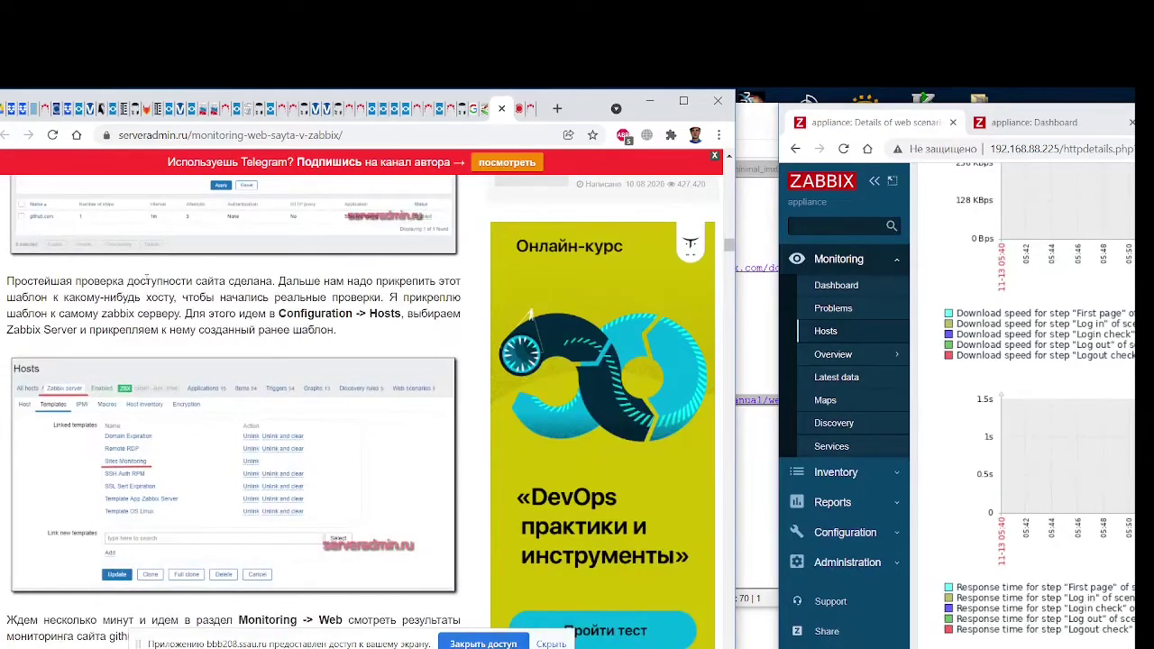
scroll(147, 283, "down", 1)
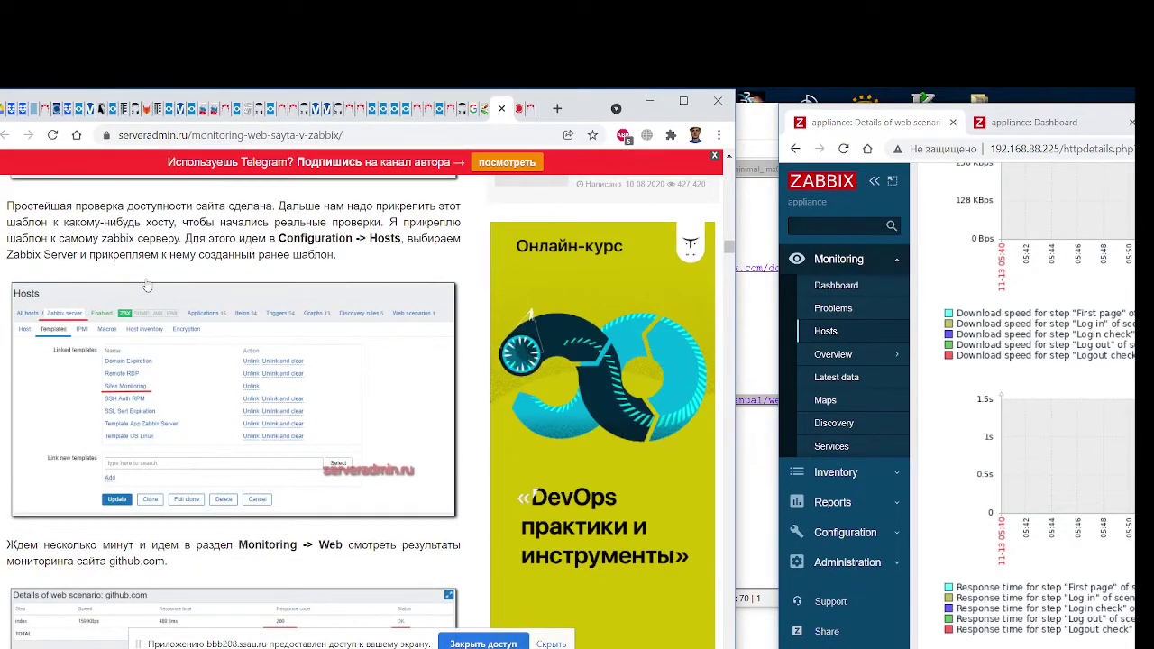
scroll(147, 285, "down", 4)
scroll(147, 285, "up", 3)
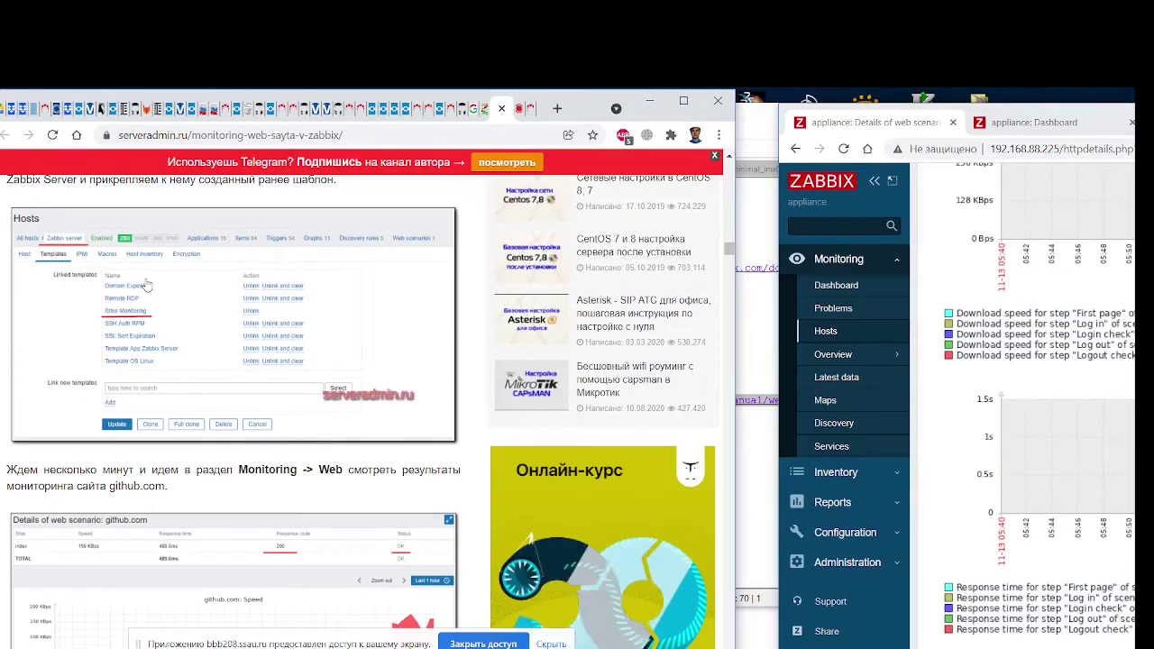
scroll(147, 285, "down", 8)
scroll(147, 284, "down", 4)
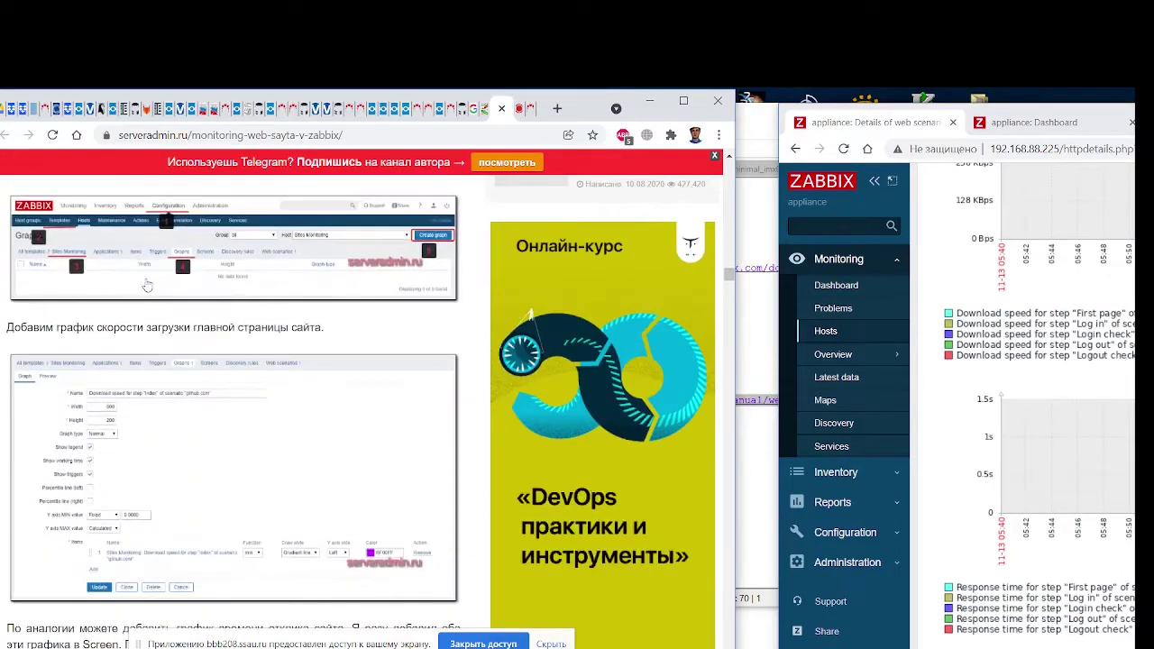
scroll(147, 285, "down", 9)
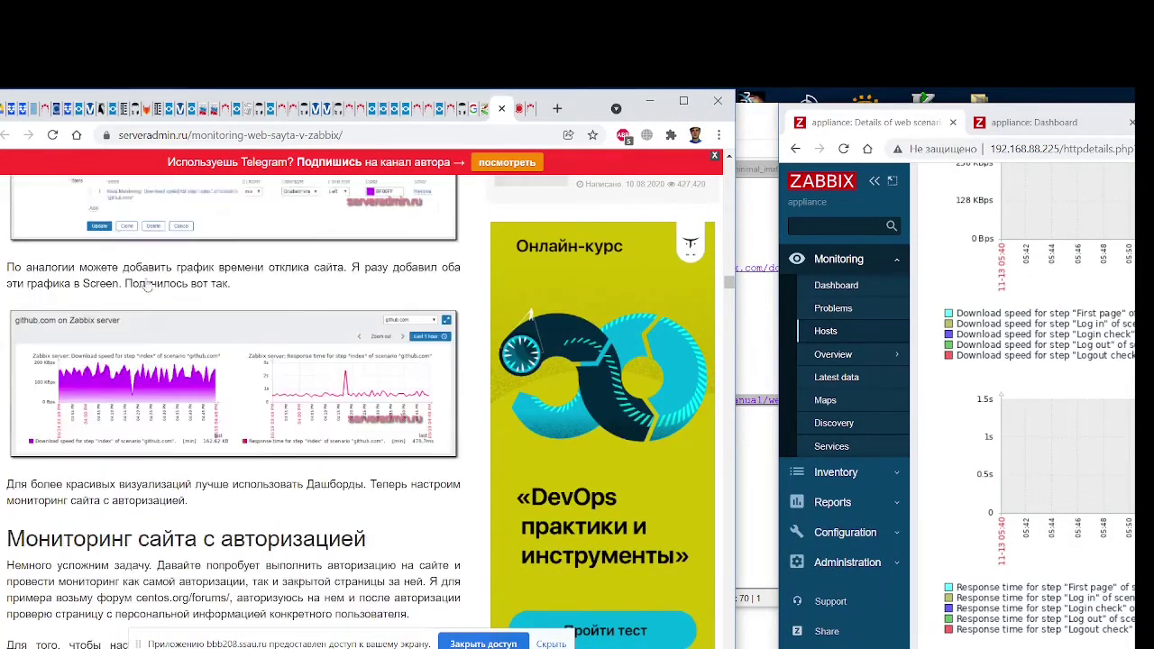
scroll(147, 285, "down", 4)
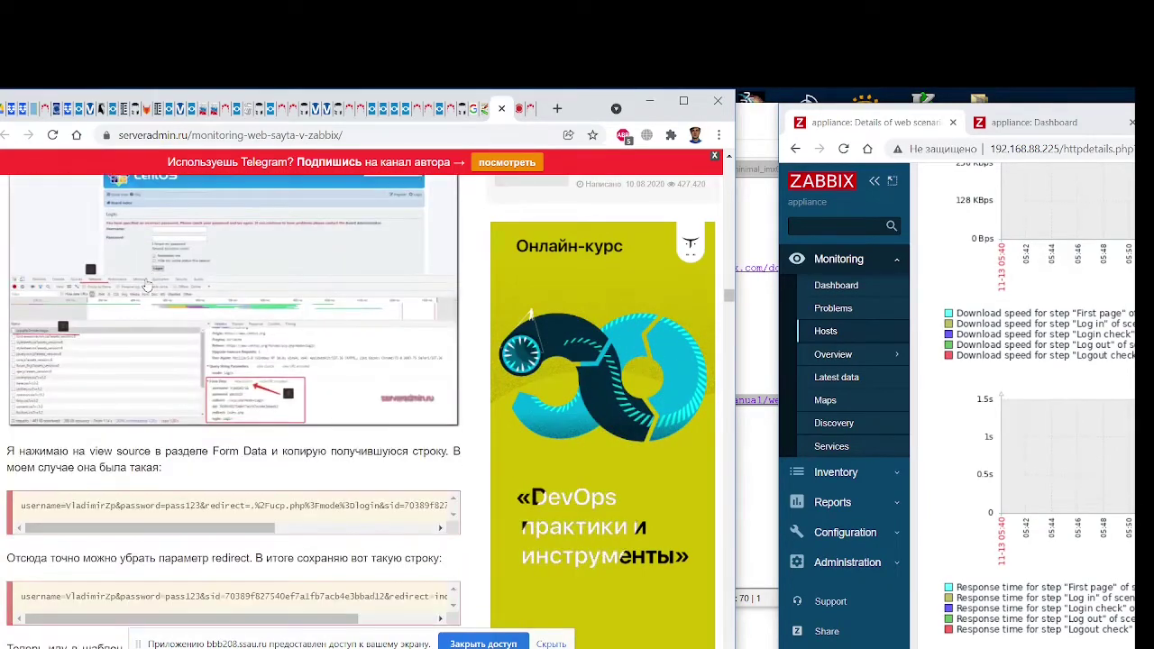
scroll(147, 285, "up", 5)
scroll(147, 285, "down", 6)
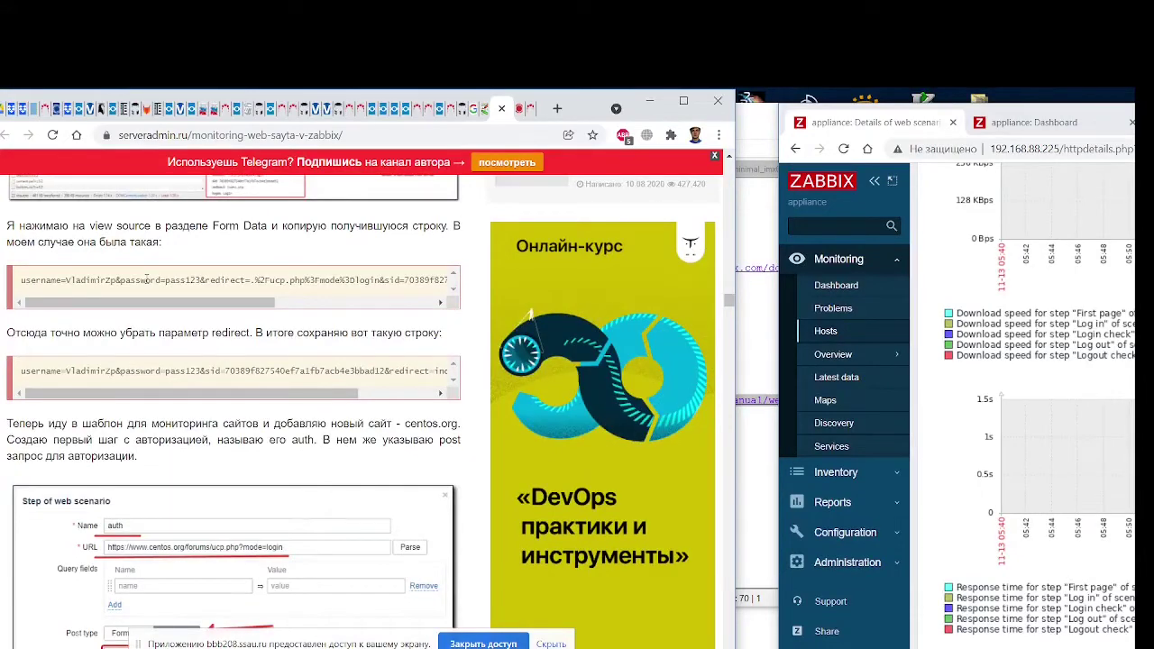
scroll(147, 279, "down", 5)
scroll(147, 285, "down", 5)
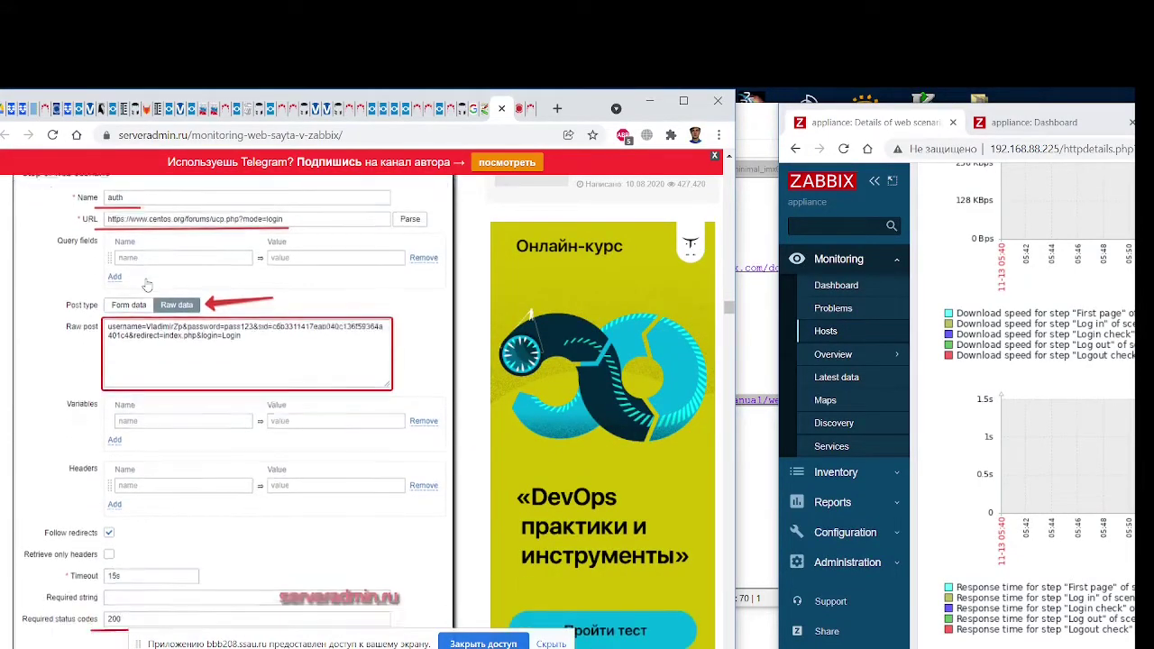
scroll(147, 285, "down", 8)
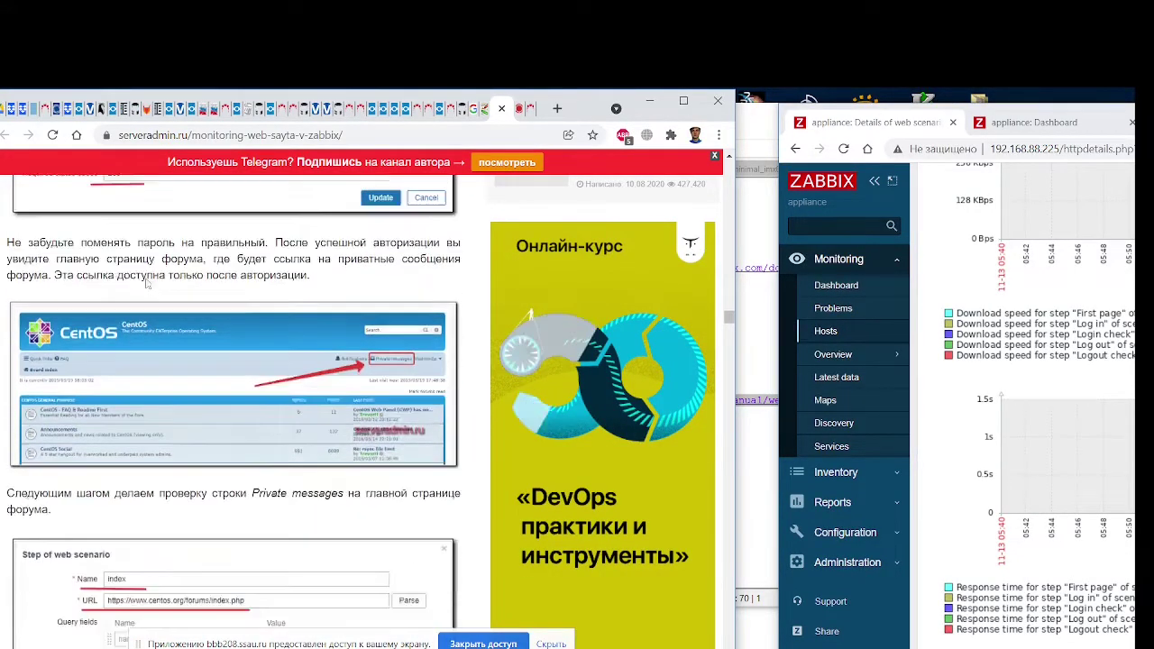
scroll(147, 285, "down", 20)
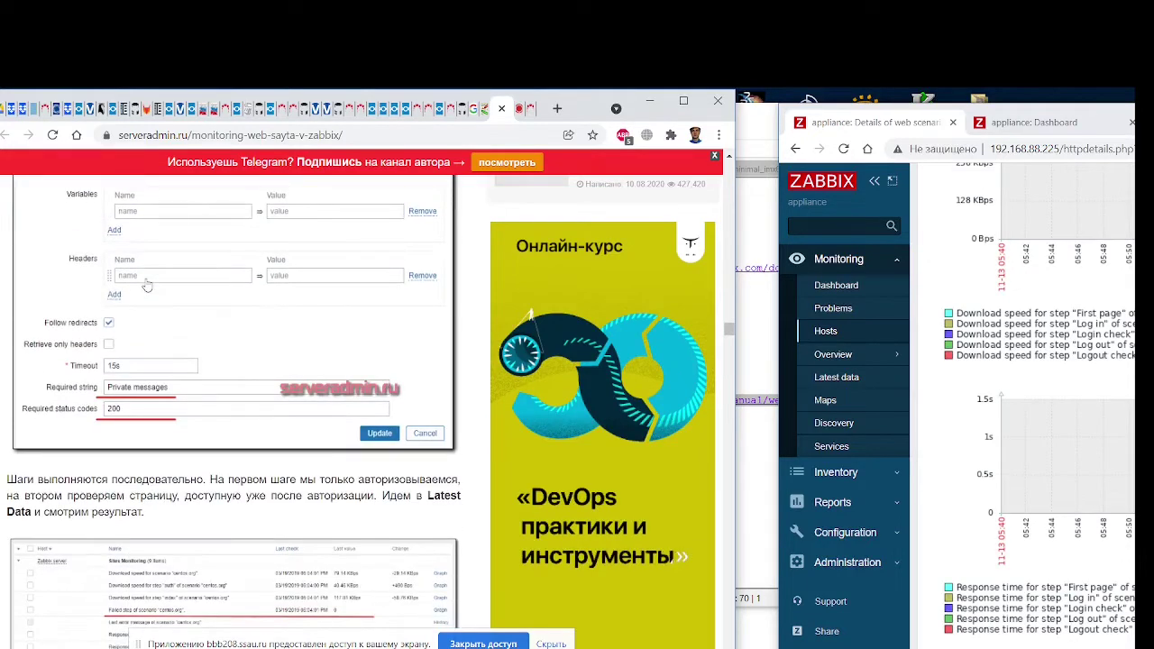
scroll(147, 285, "down", 5)
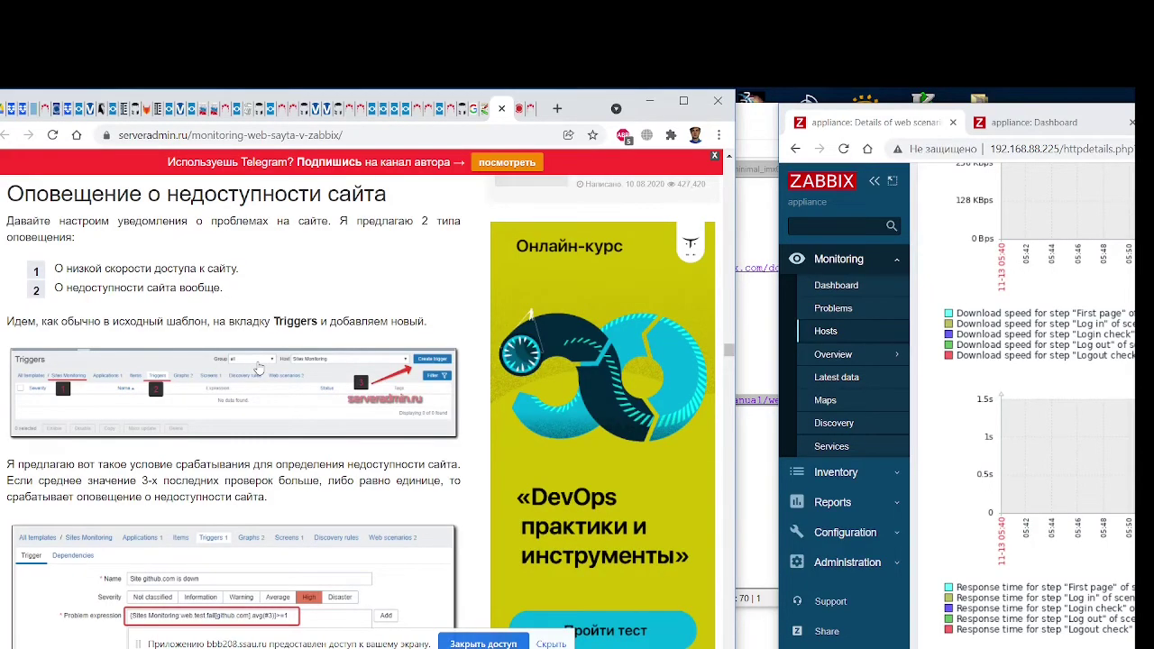
scroll(258, 368, "up", 4)
Place the Zabbix scenario details window with step speeds and response times beside the article
left_click_drag(730, 340, 722, 200)
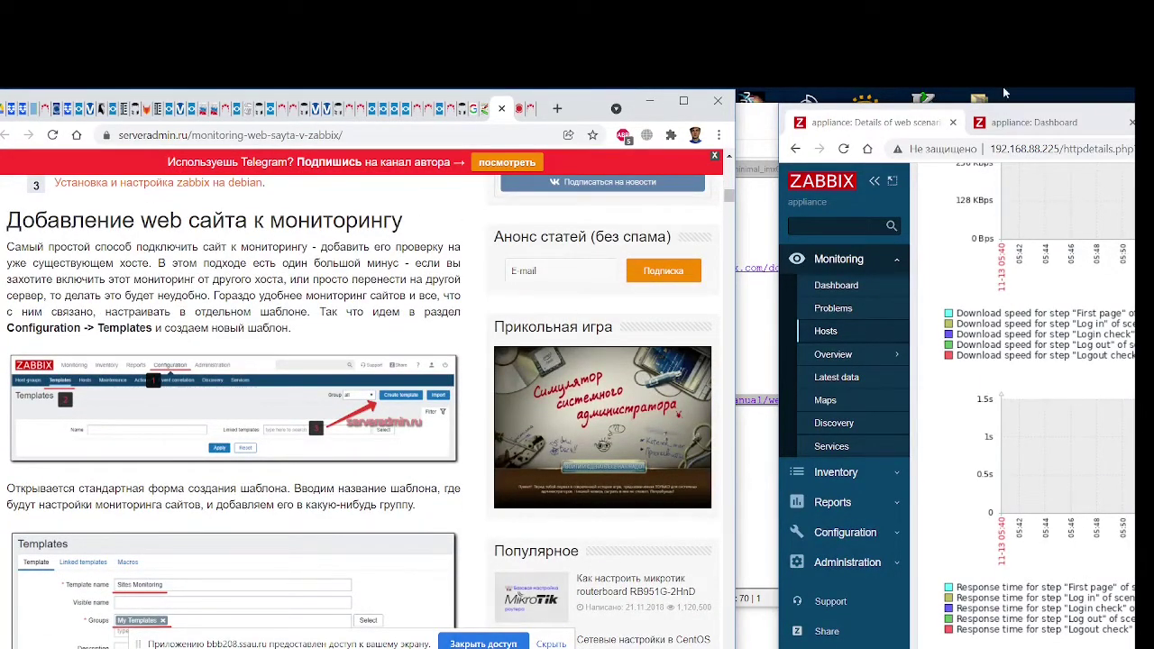
left_click_drag(787, 115, 488, 101)
scroll(747, 413, "up", 5)
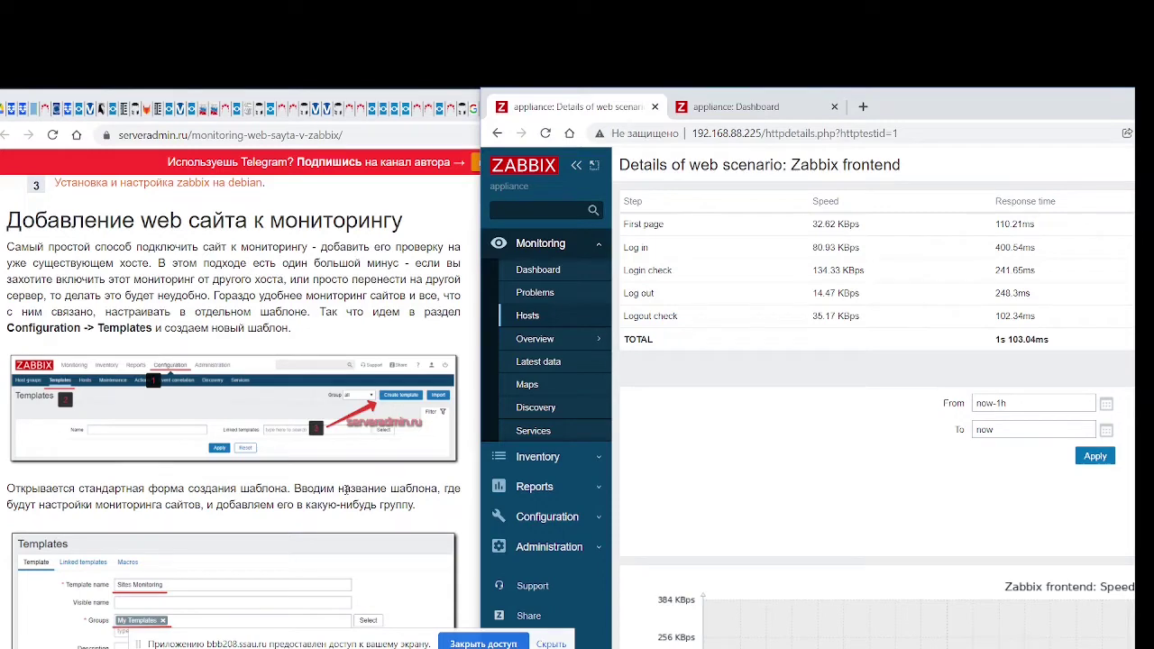
Open the Templates list from the Configuration section of the sidebar
left_click_drag(947, 113, 977, 119)
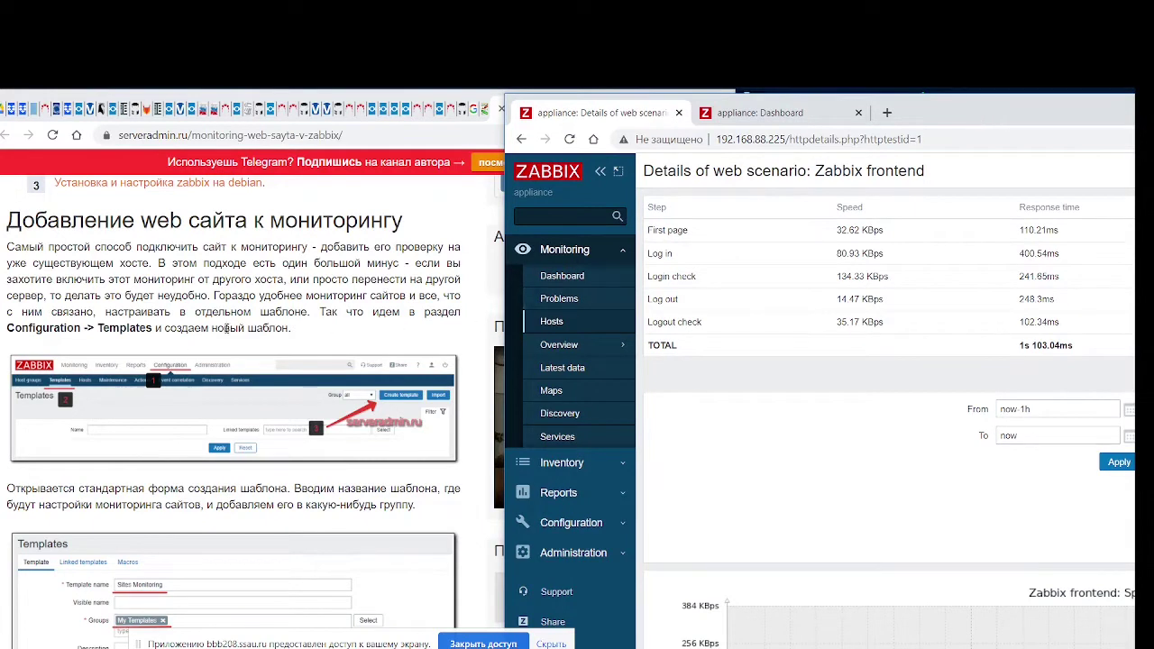
left_click(571, 522)
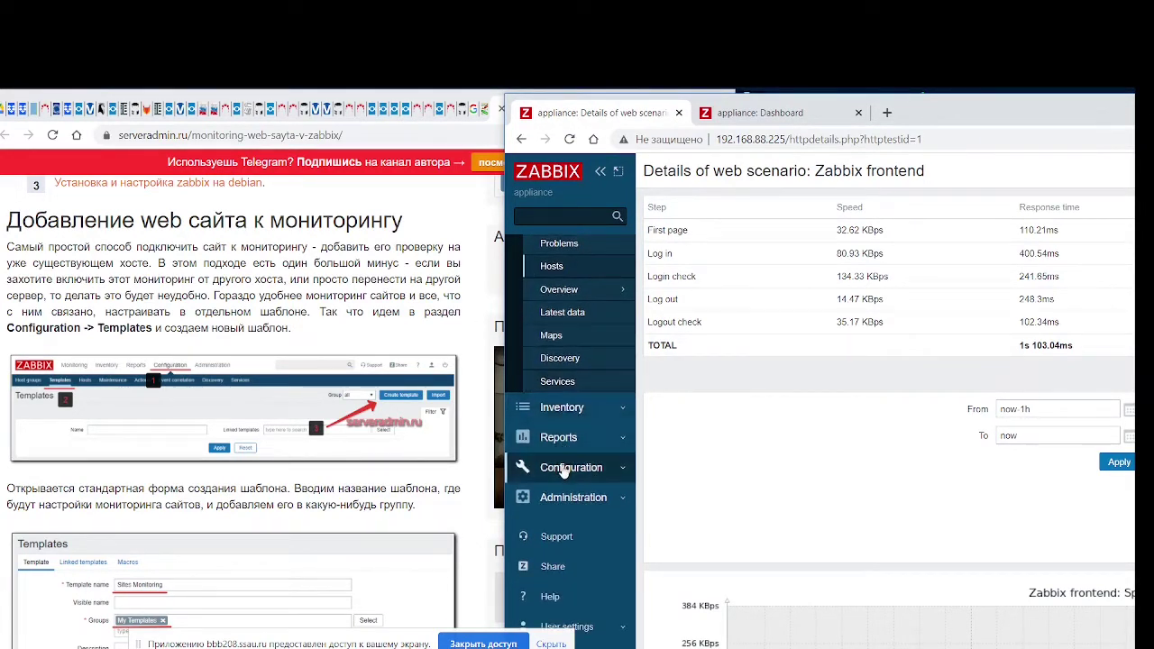
left_click(582, 334)
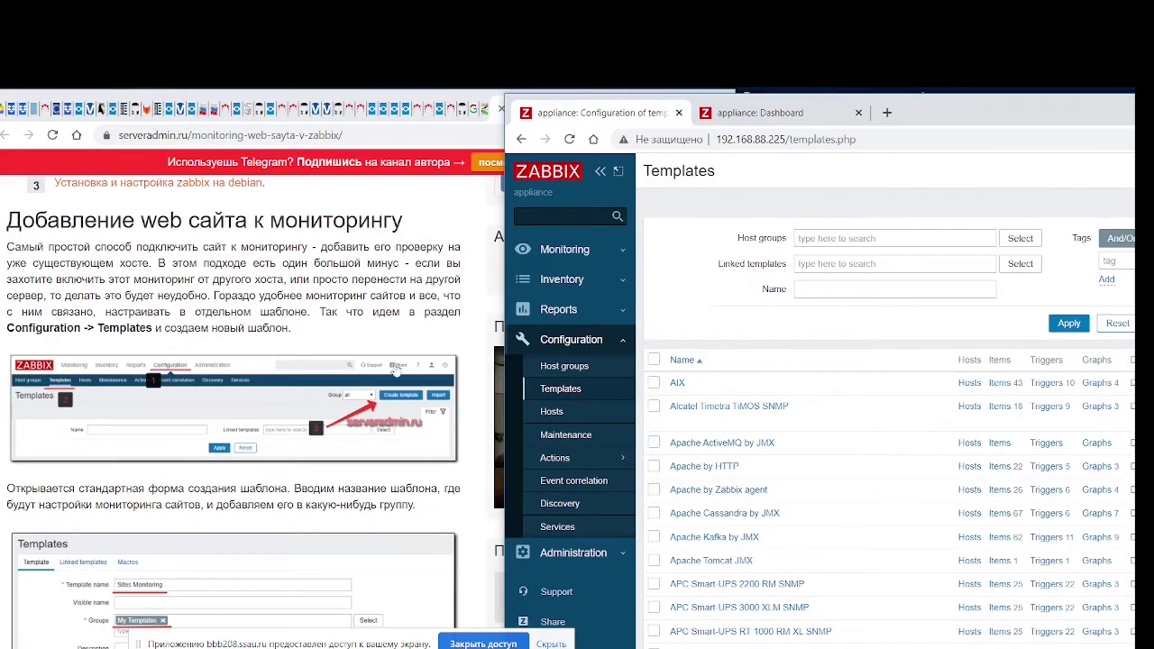
scroll(465, 335, "down", 1)
left_click_drag(925, 111, 574, 115)
scroll(622, 406, "right", 5)
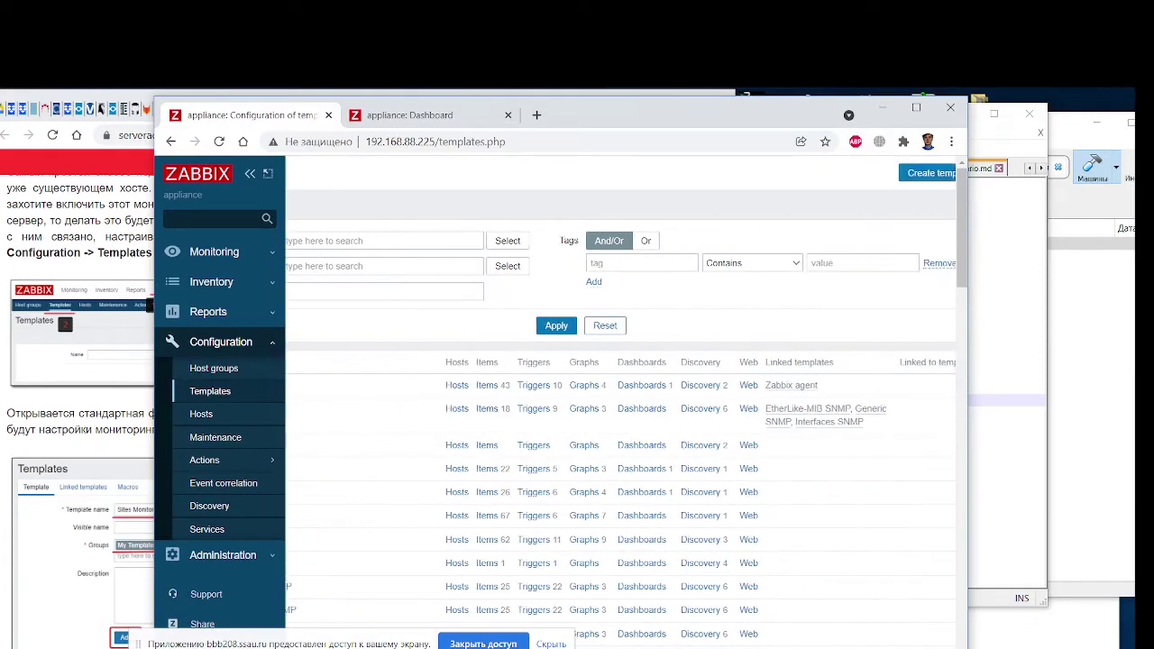
Begin creating a new template
left_click(843, 175)
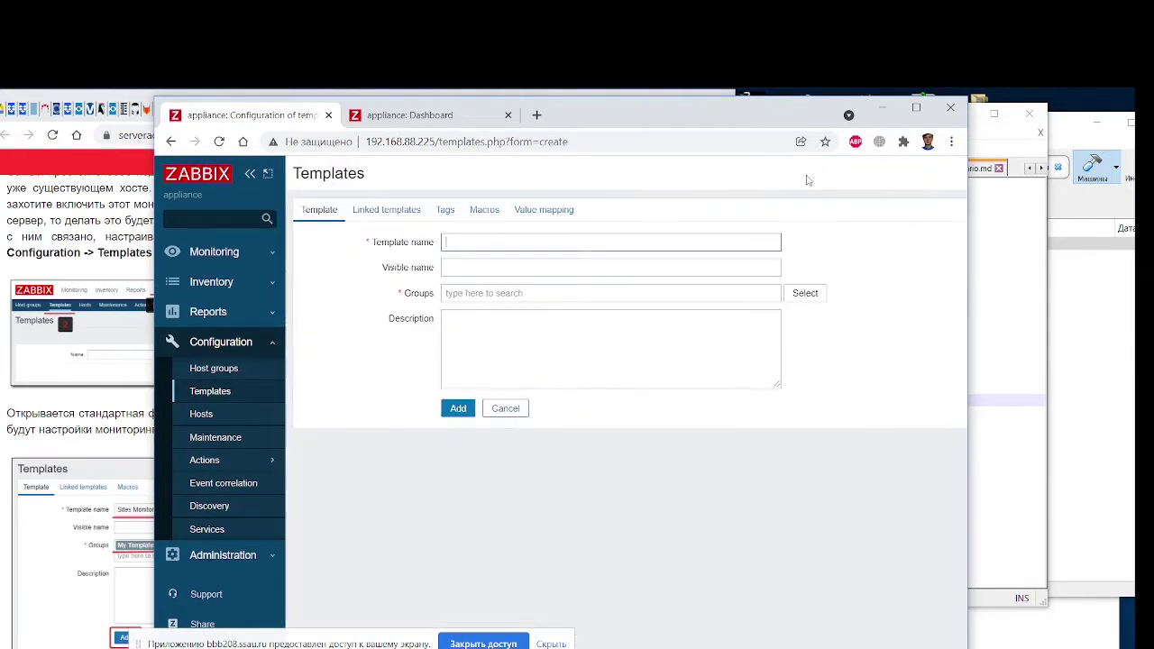
left_click_drag(569, 114, 890, 114)
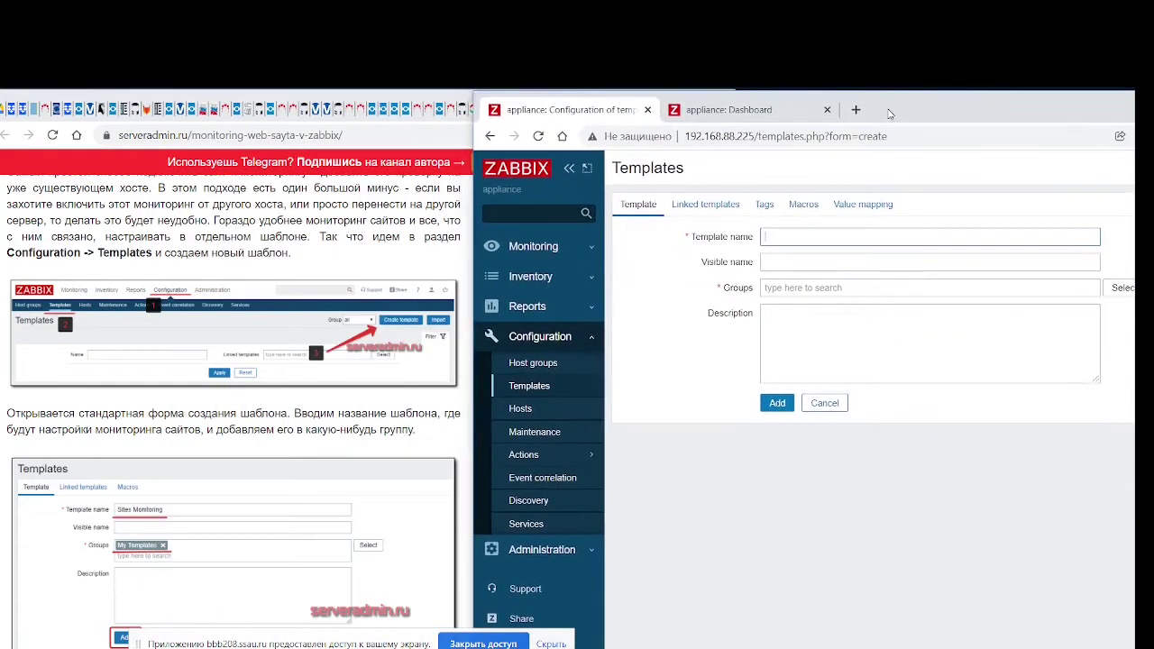
scroll(279, 442, "down", 5)
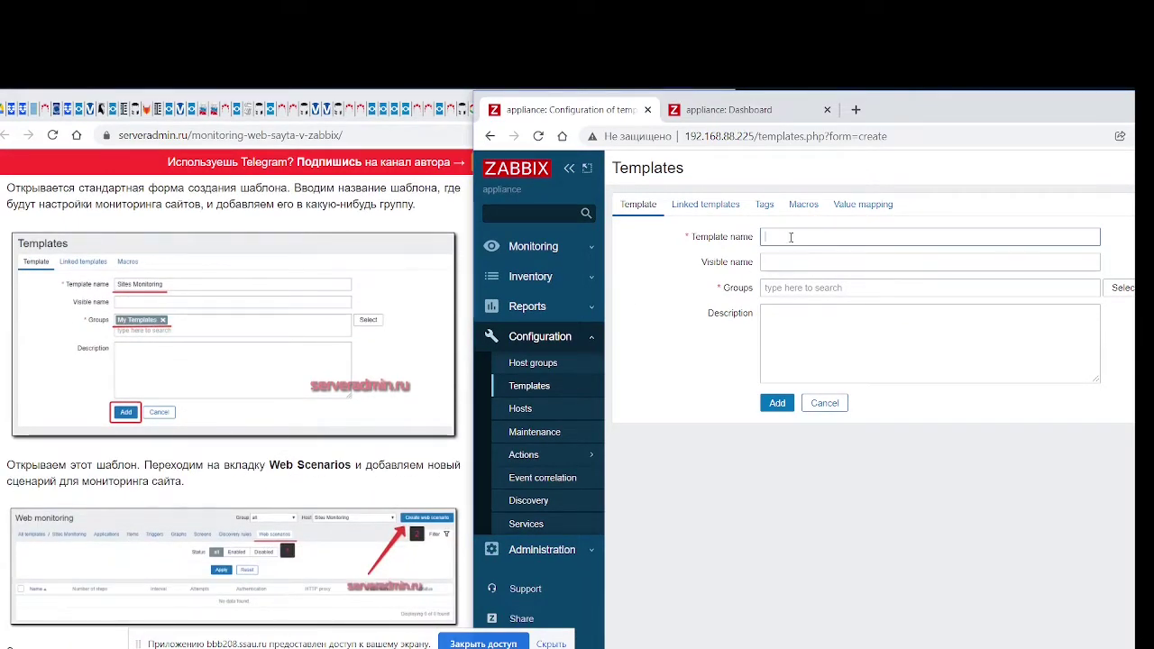
Check the ssau.ru site in a new tab, then name the template 'Ssau.ru monitoring'
left_click(857, 110)
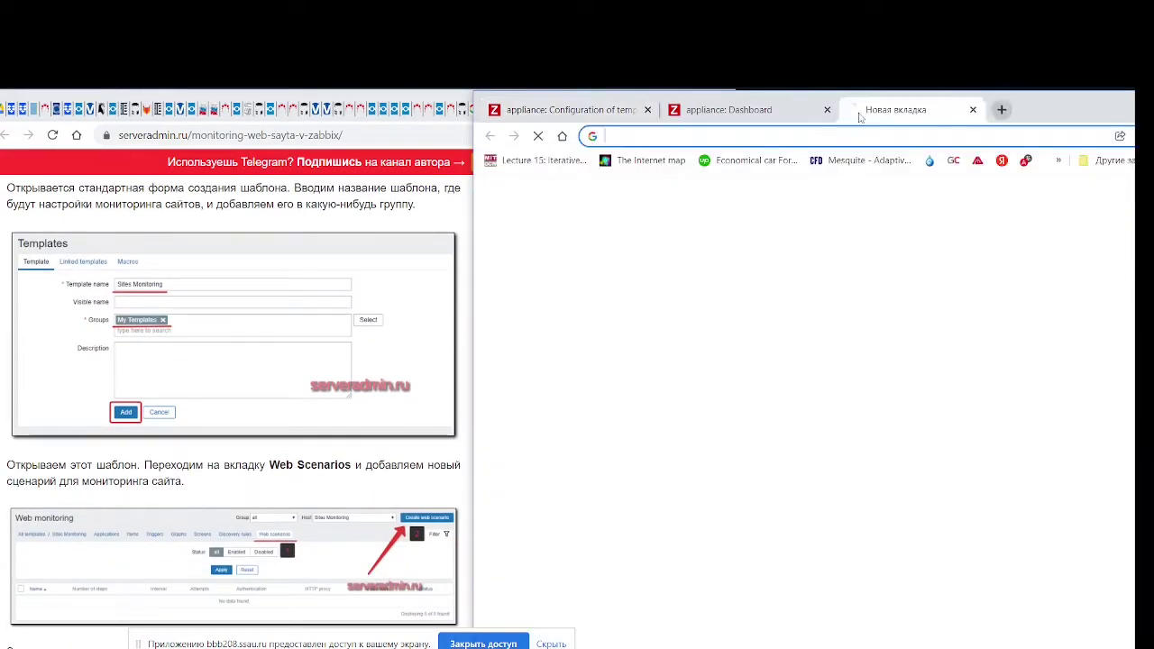
type("ssau")
key("Return")
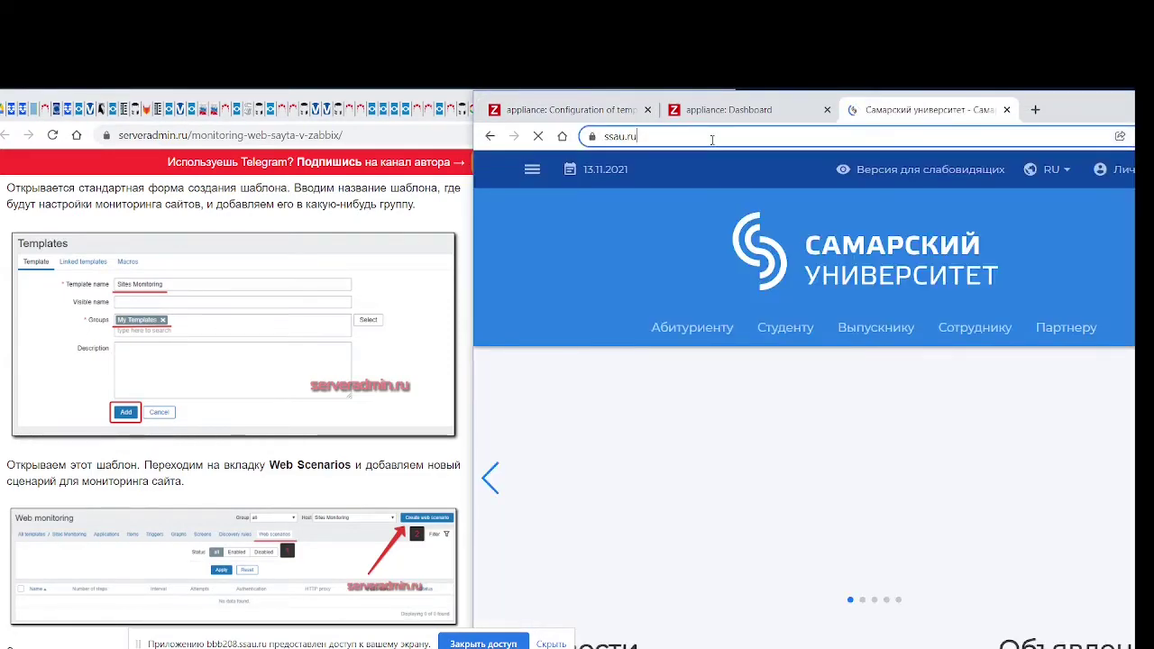
left_click(713, 136)
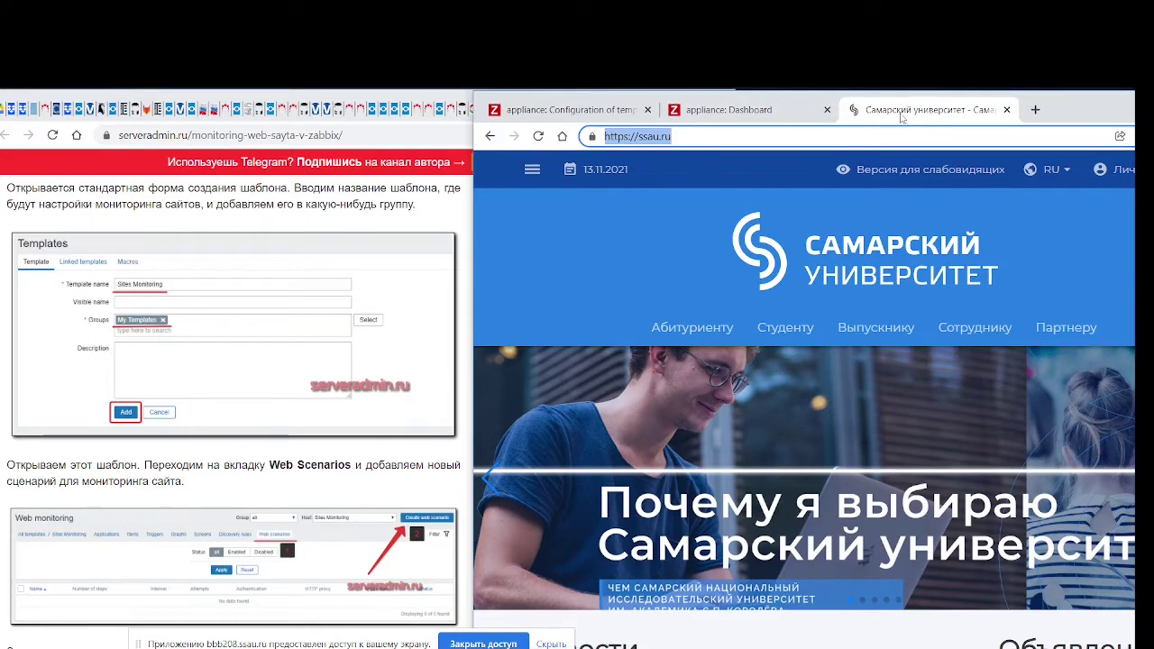
middle_click(902, 118)
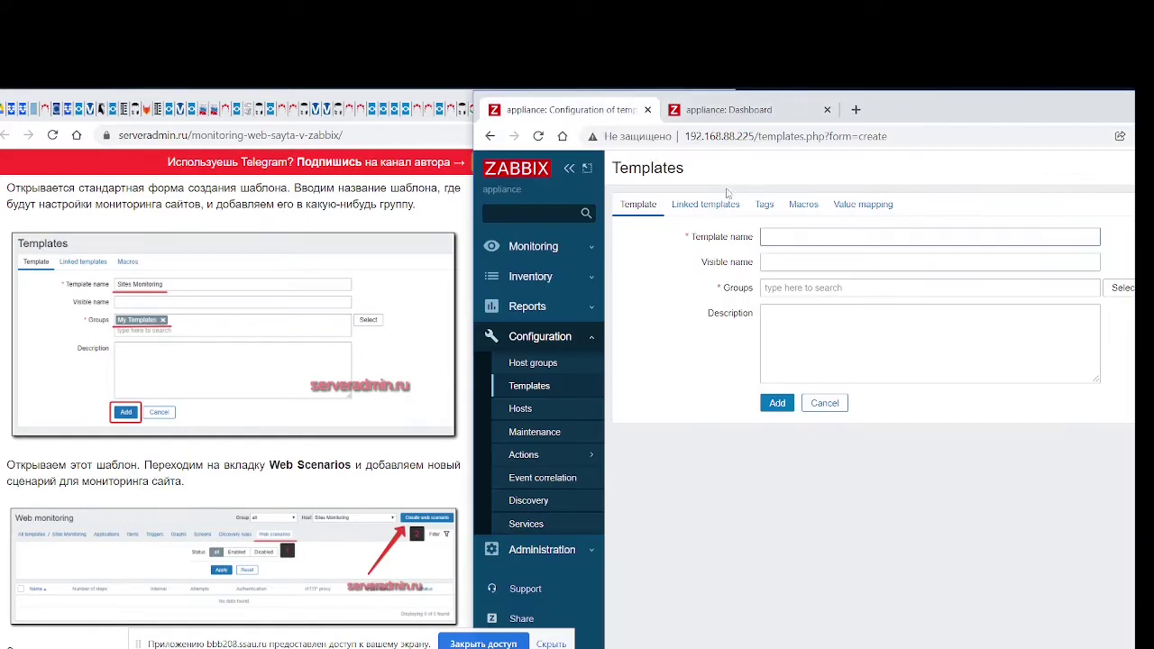
left_click(801, 237)
type("Ssau")
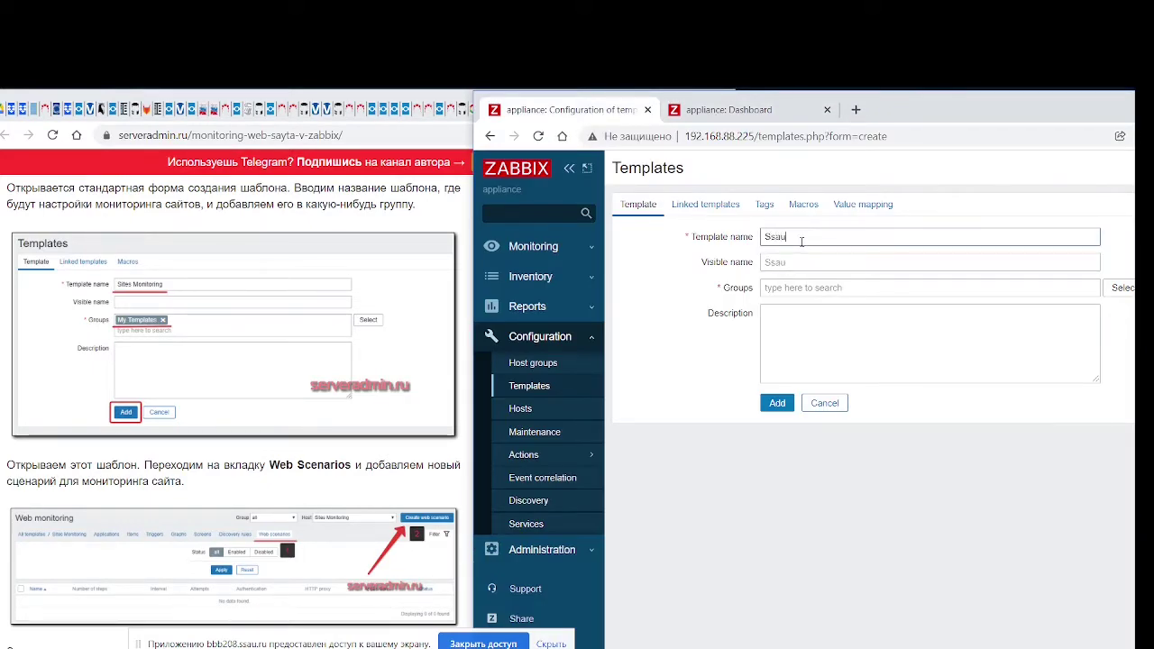
type(".ru monitoring")
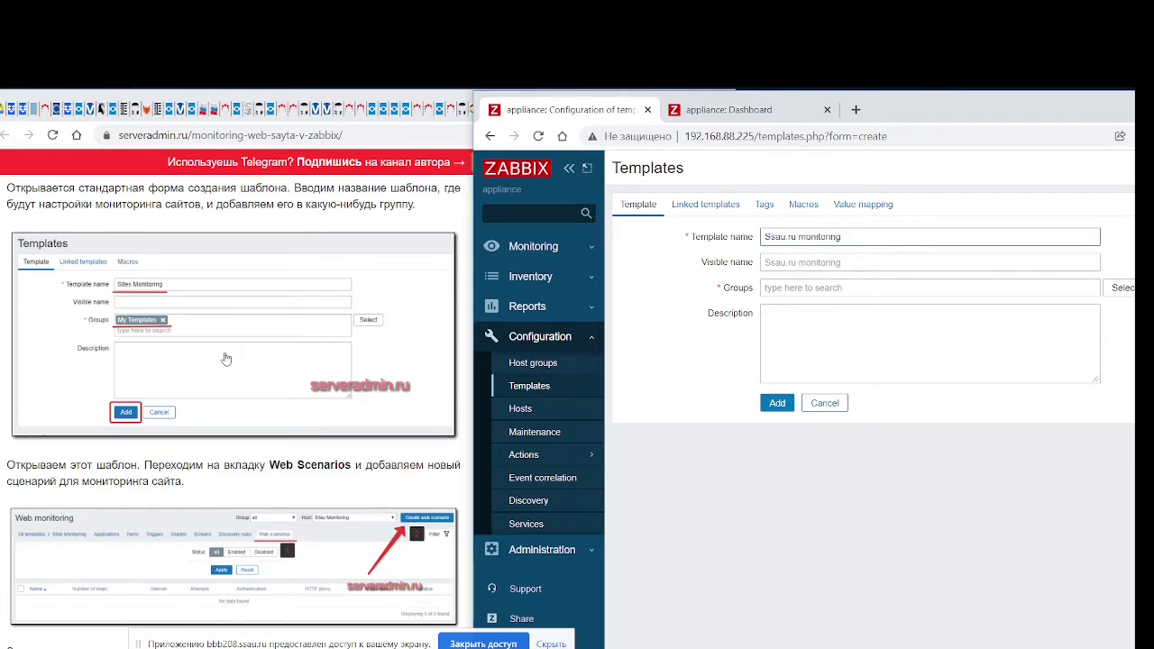
Put the Ssau.ru monitoring template in the Templates host group and add it
left_click(818, 287)
left_click(1119, 287)
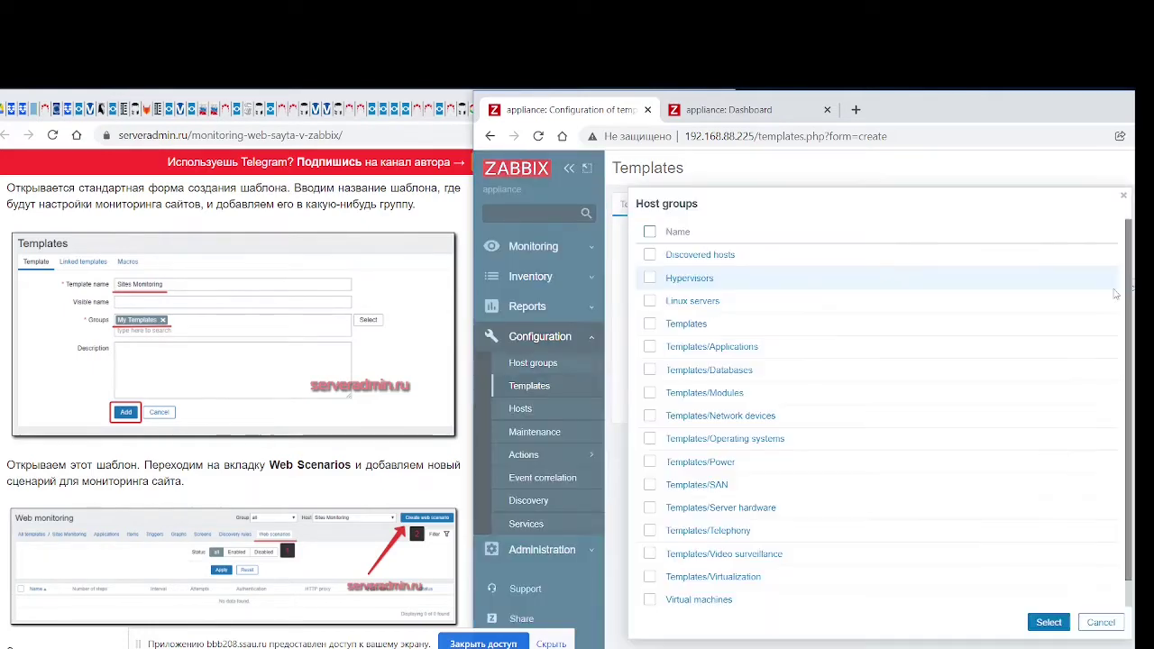
scroll(879, 434, "down", 1)
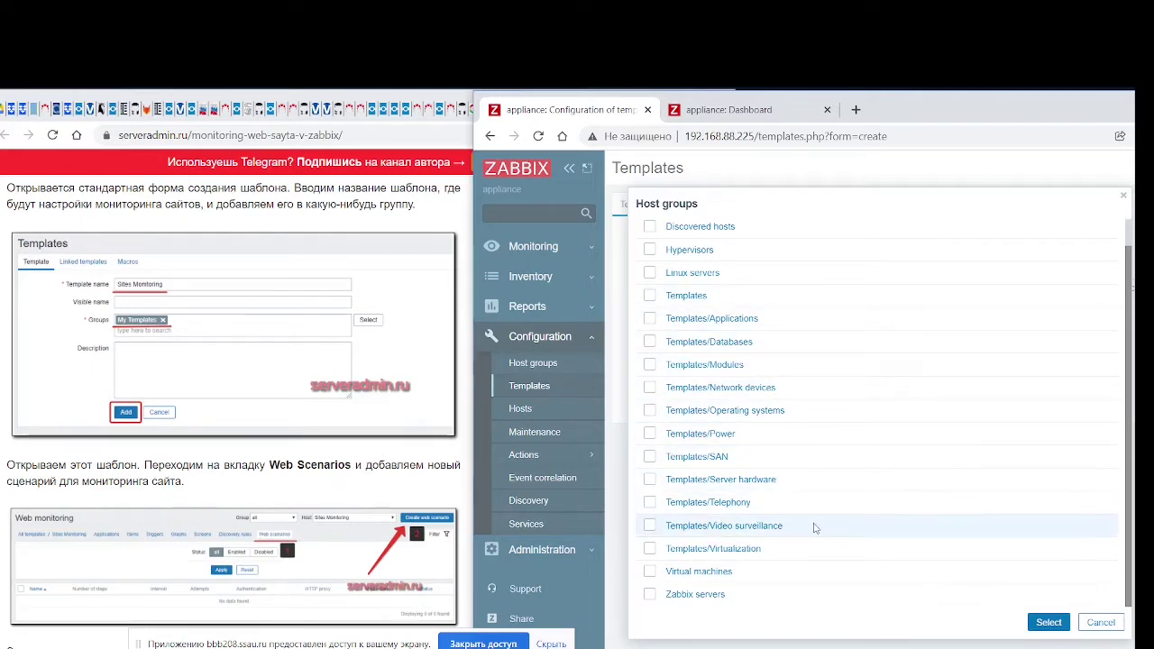
scroll(815, 529, "up", 1)
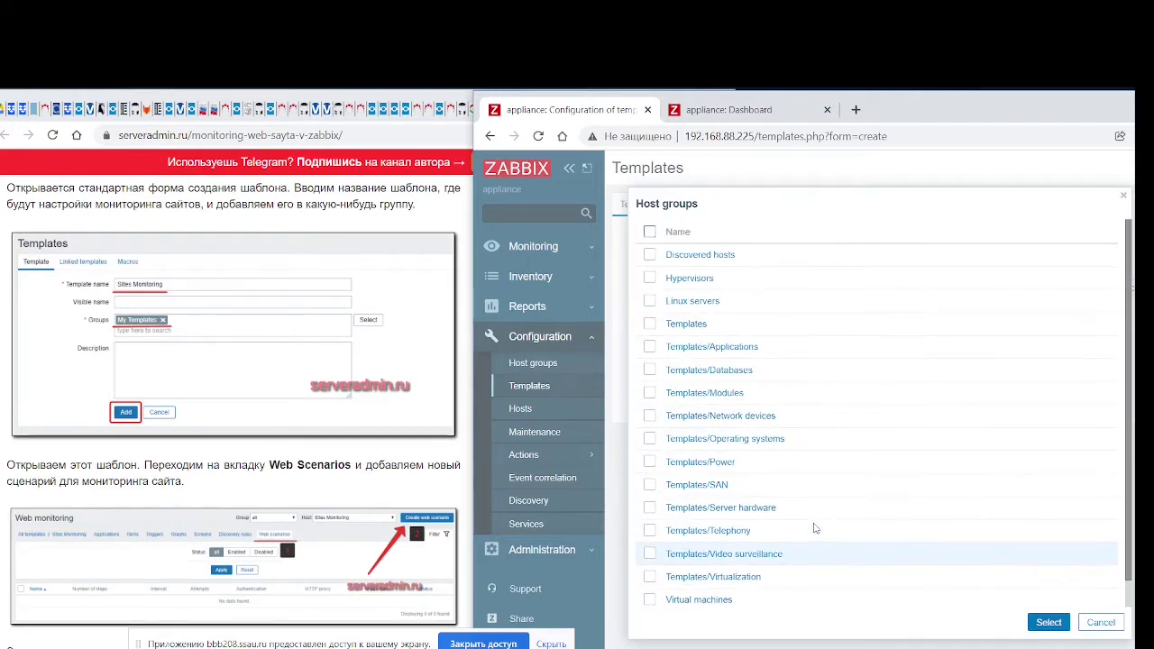
scroll(814, 528, "down", 1)
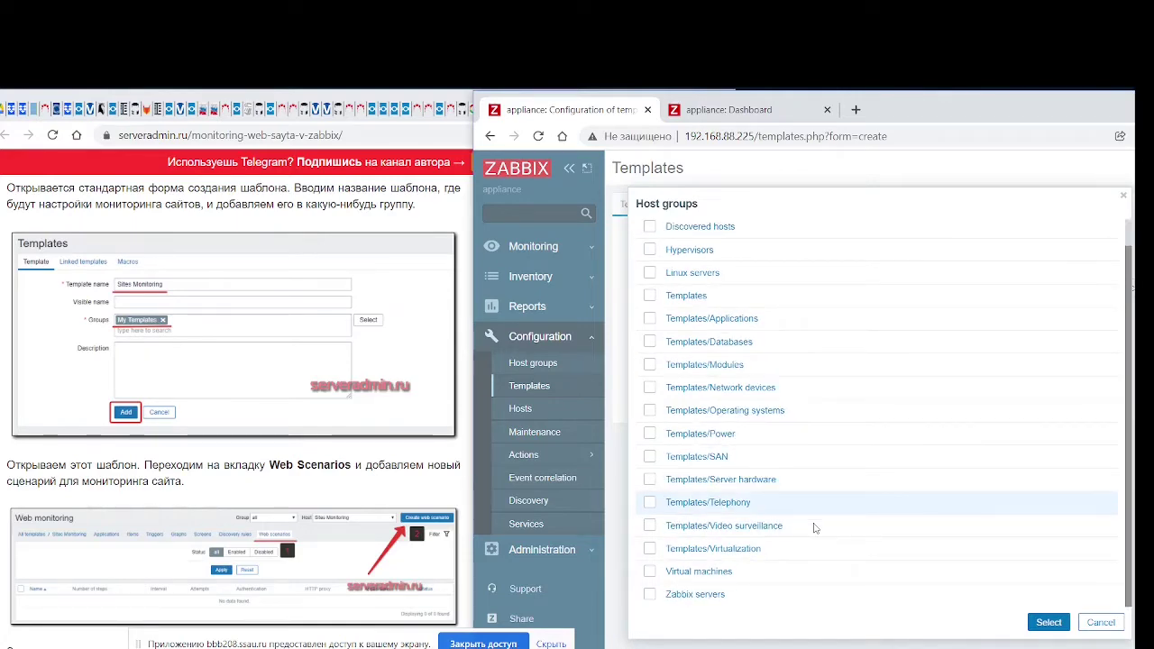
scroll(425, 411, "up", 3)
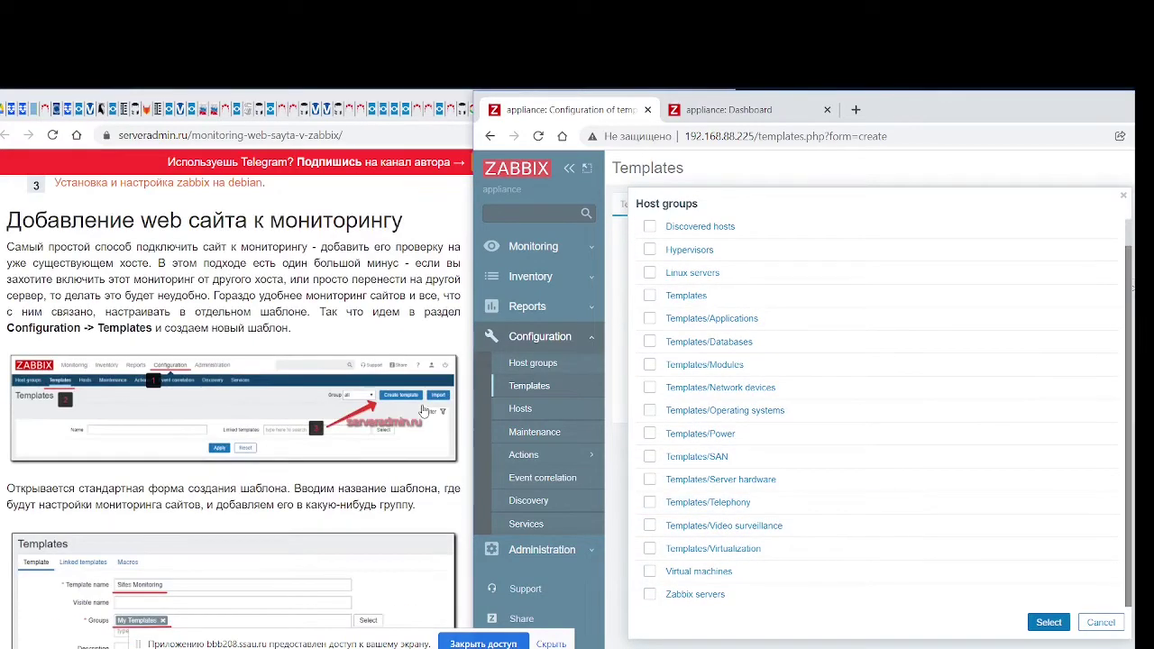
scroll(425, 411, "down", 3)
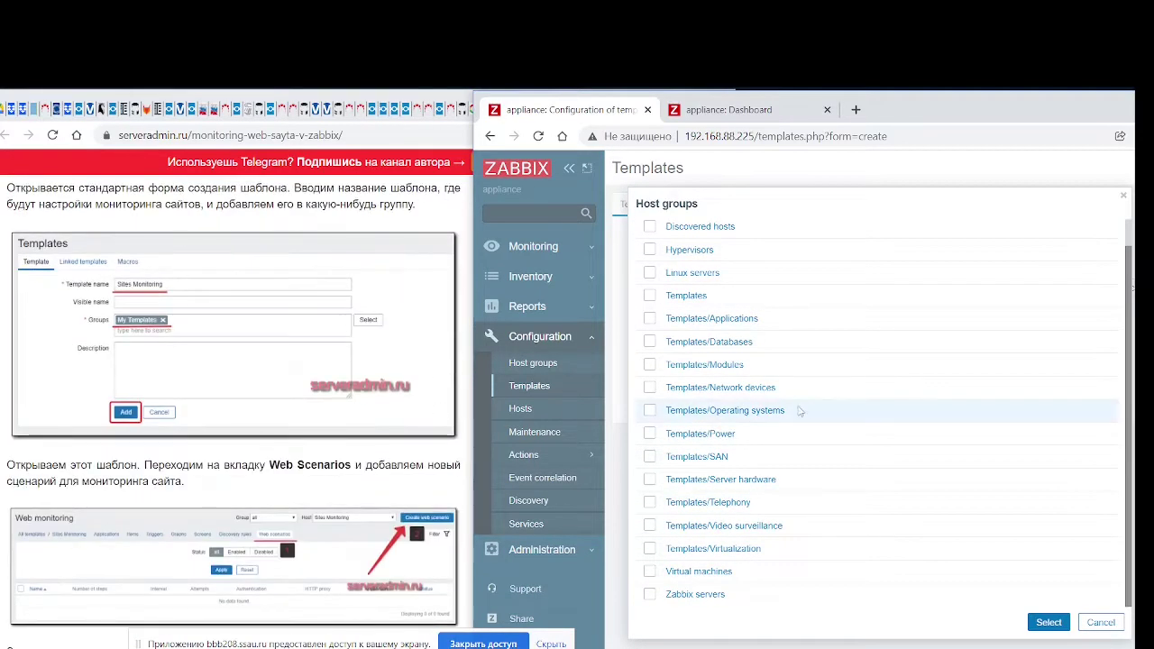
left_click(650, 296)
left_click(1046, 626)
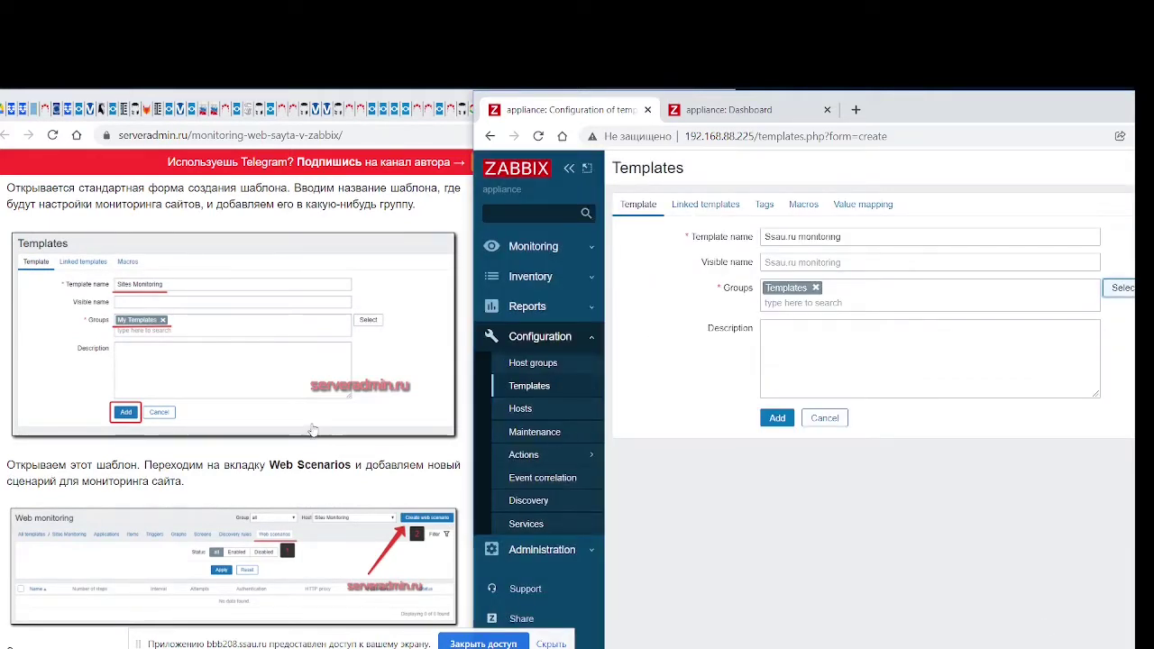
left_click(777, 419)
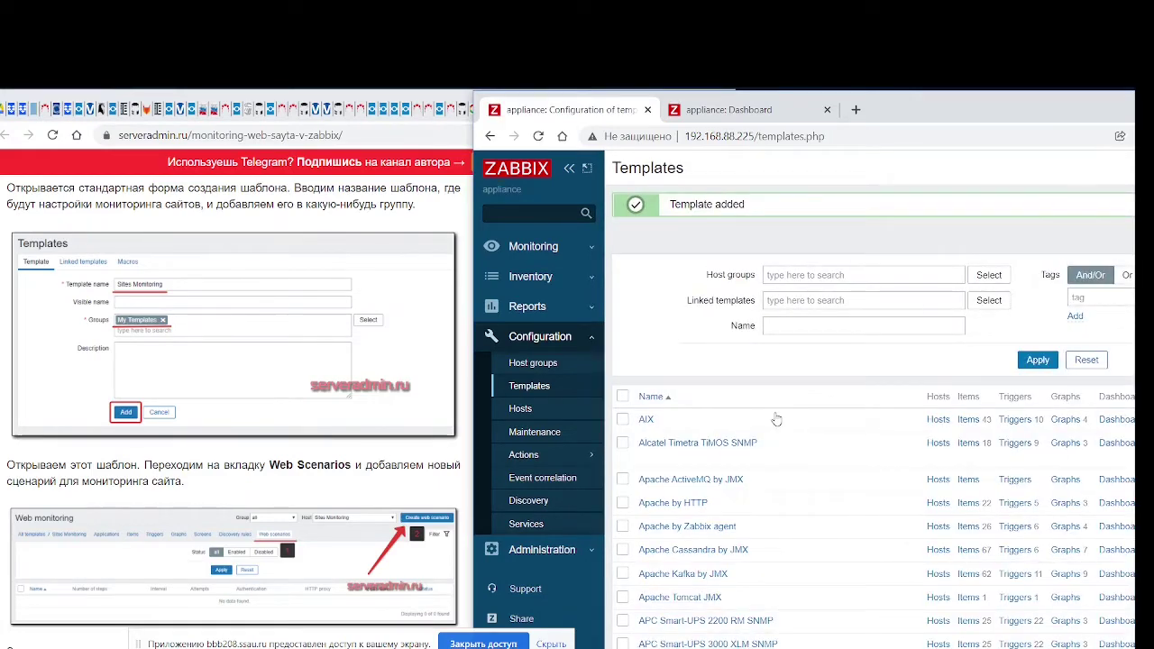
Page through the templates list to the last page, then back to page 1
scroll(210, 392, "down", 3)
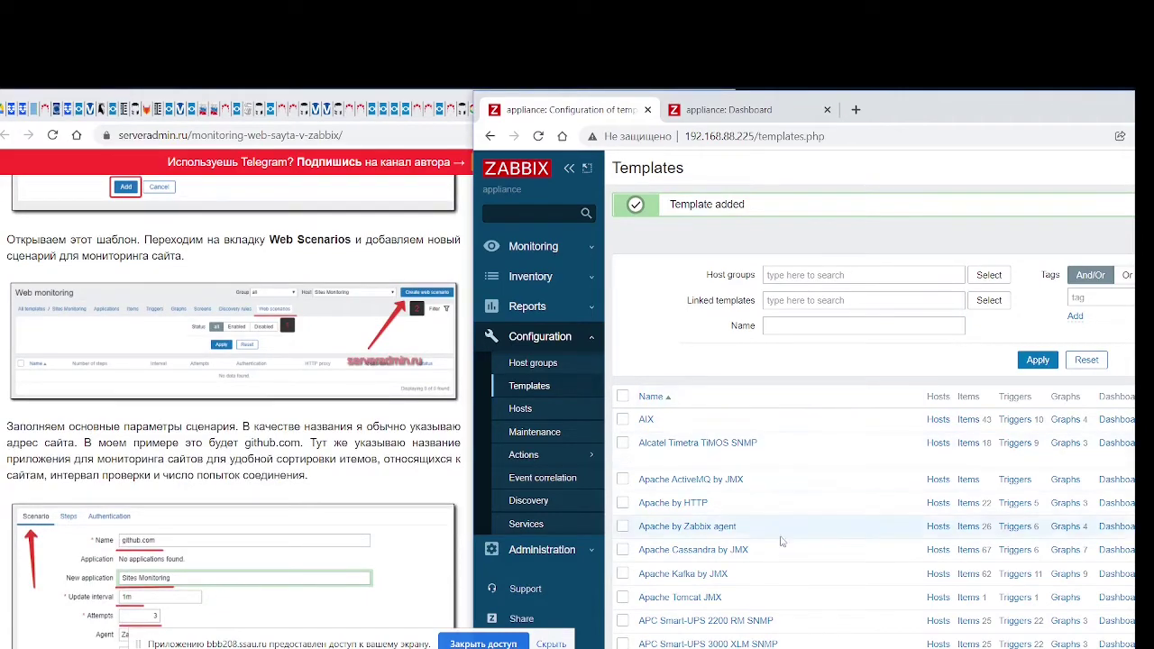
scroll(776, 542, "down", 10)
scroll(782, 541, "up", 8)
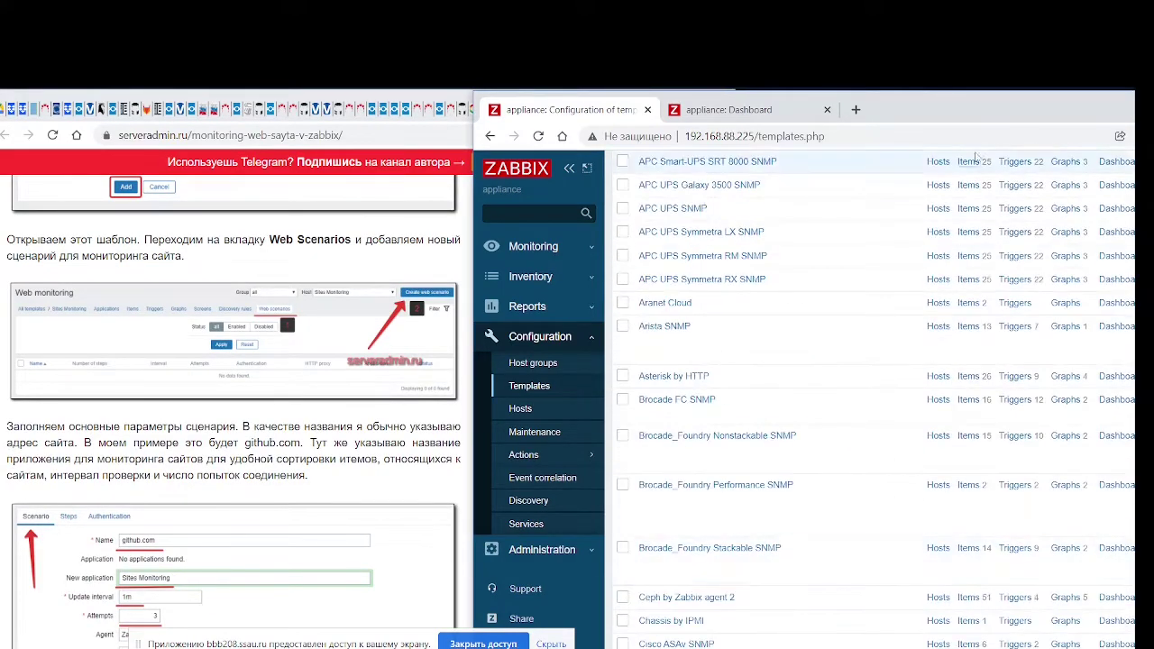
left_click_drag(977, 108, 603, 116)
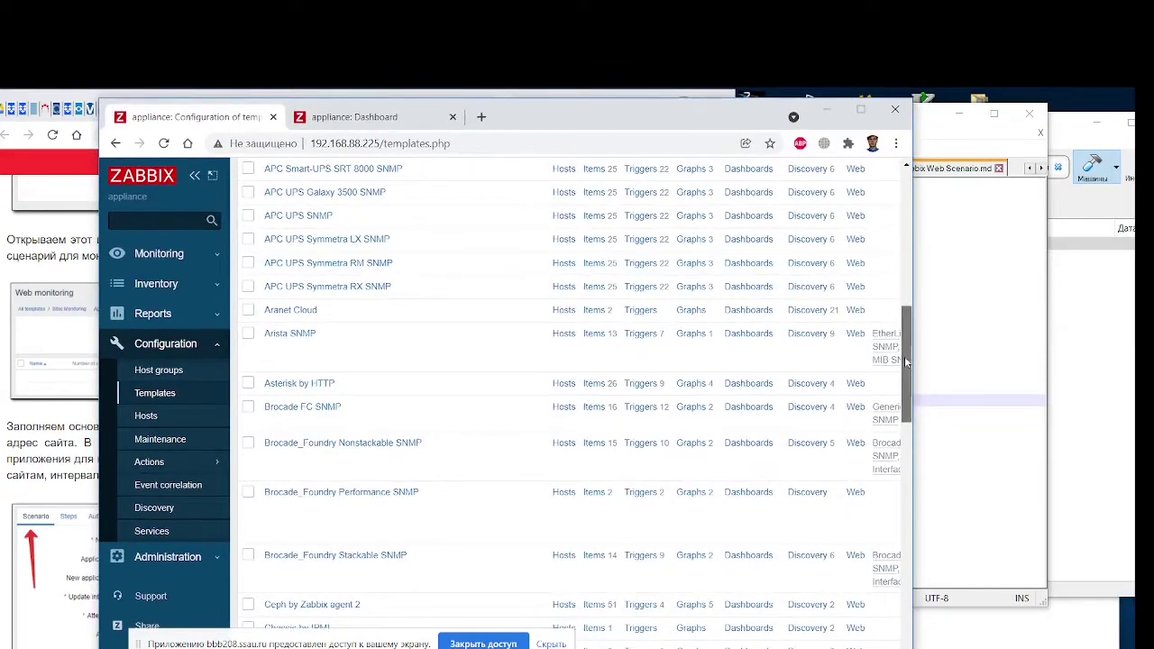
left_click_drag(904, 357, 907, 595)
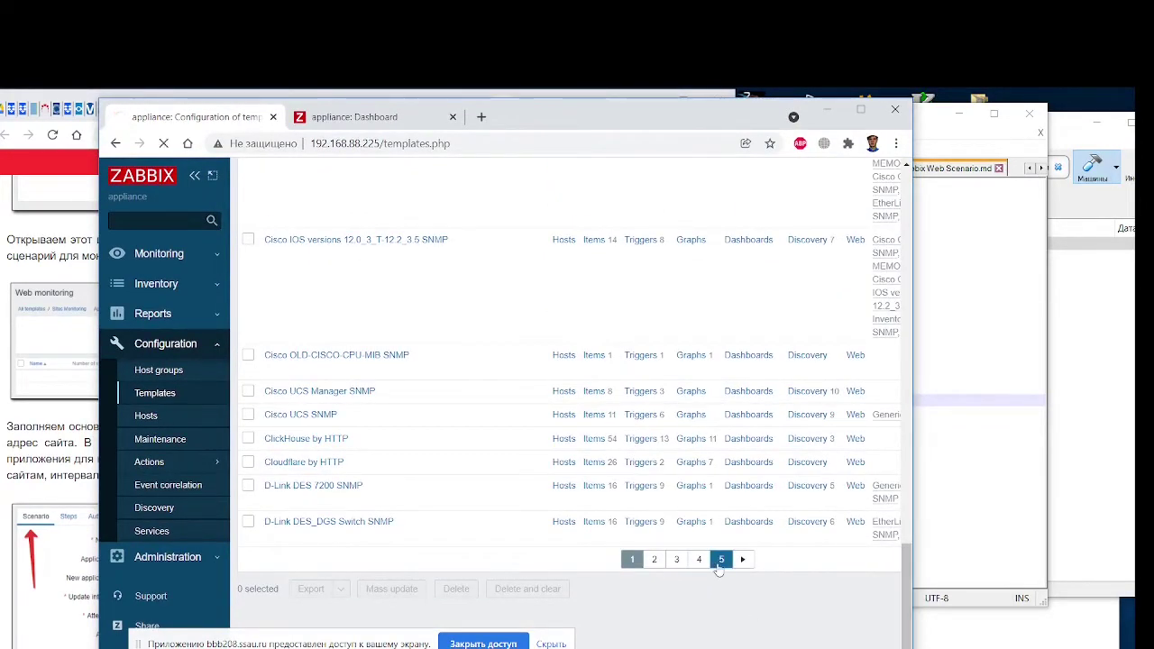
left_click(722, 560)
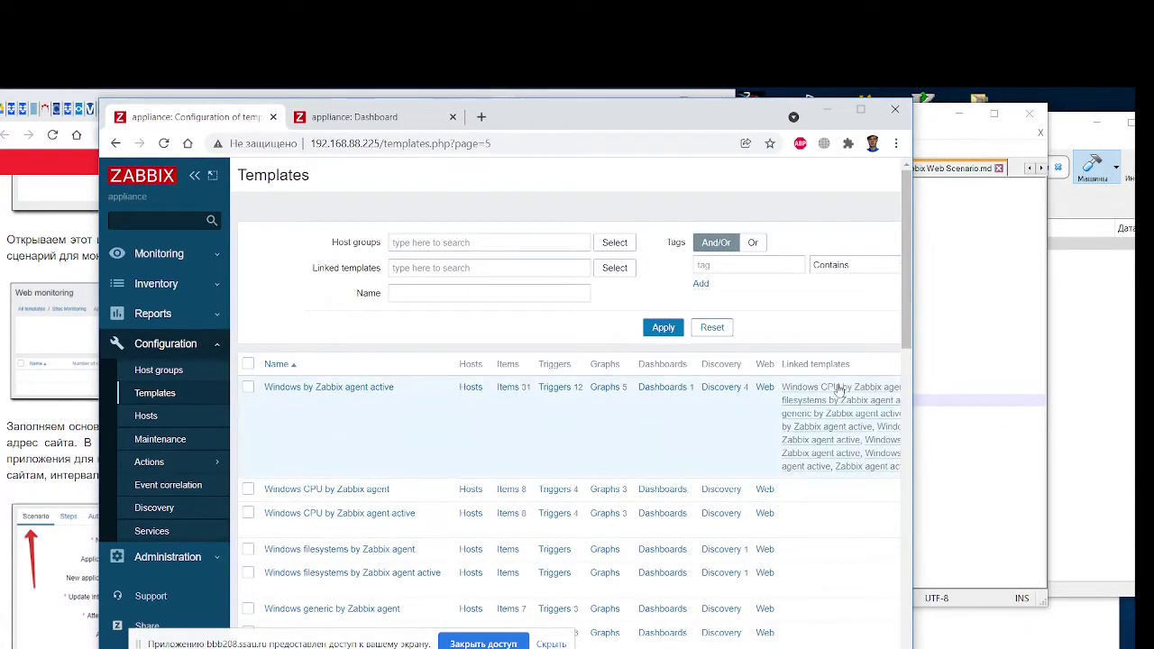
left_click_drag(906, 282, 907, 623)
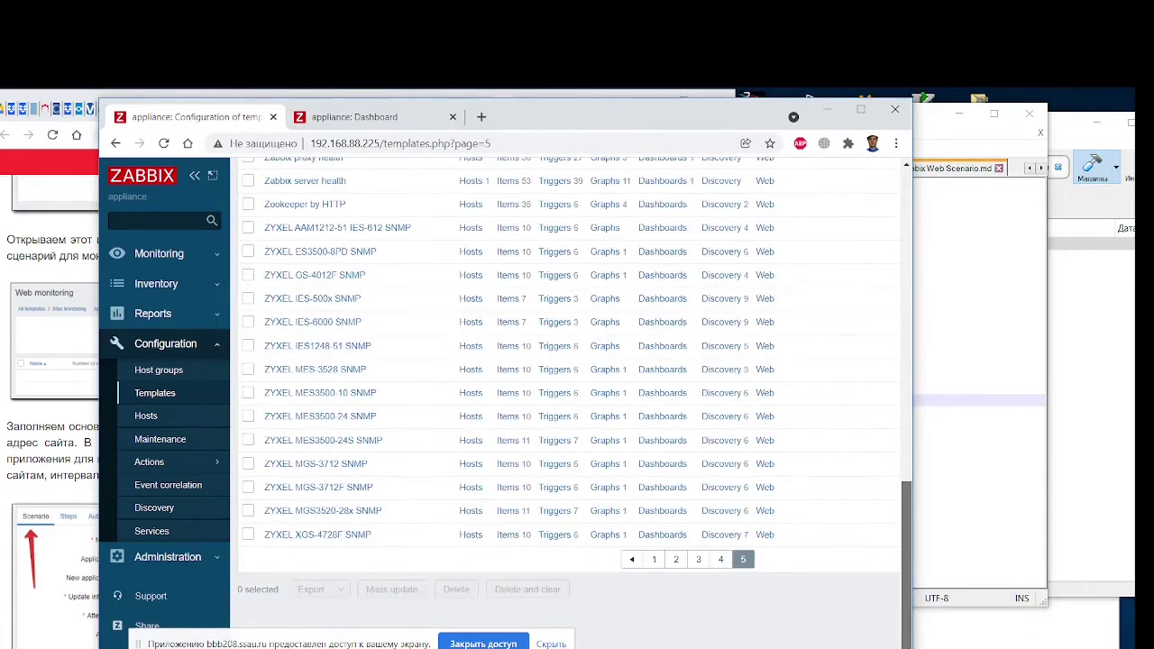
left_click(654, 560)
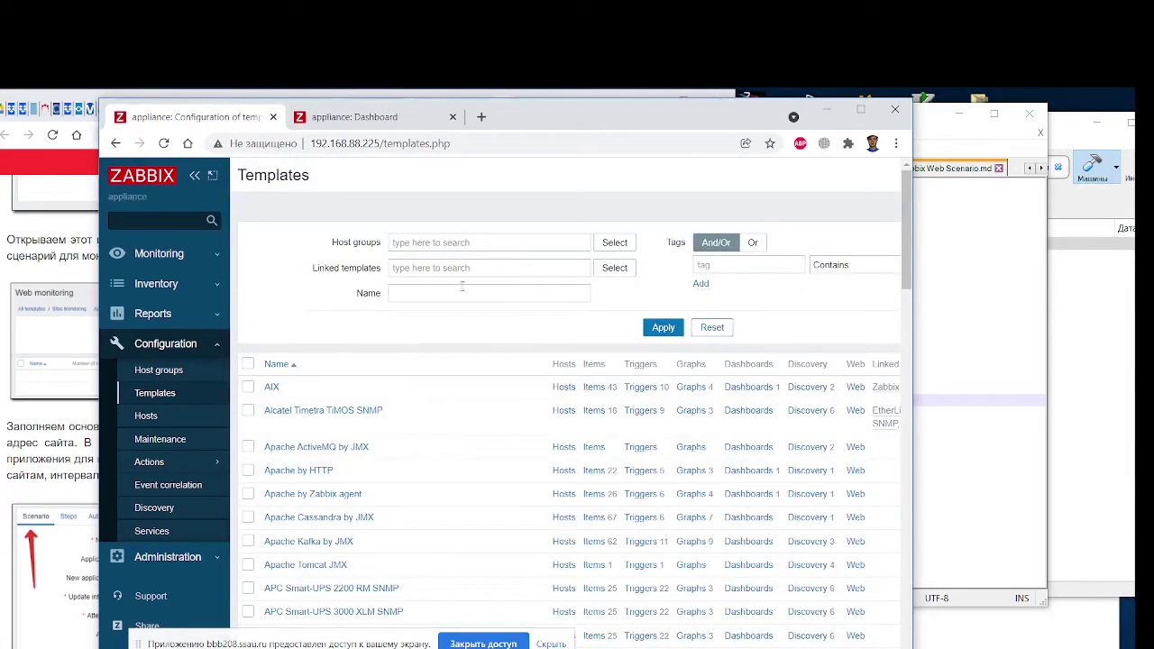
Look at the host groups and linked templates filter fields
left_click_drag(557, 122, 851, 112)
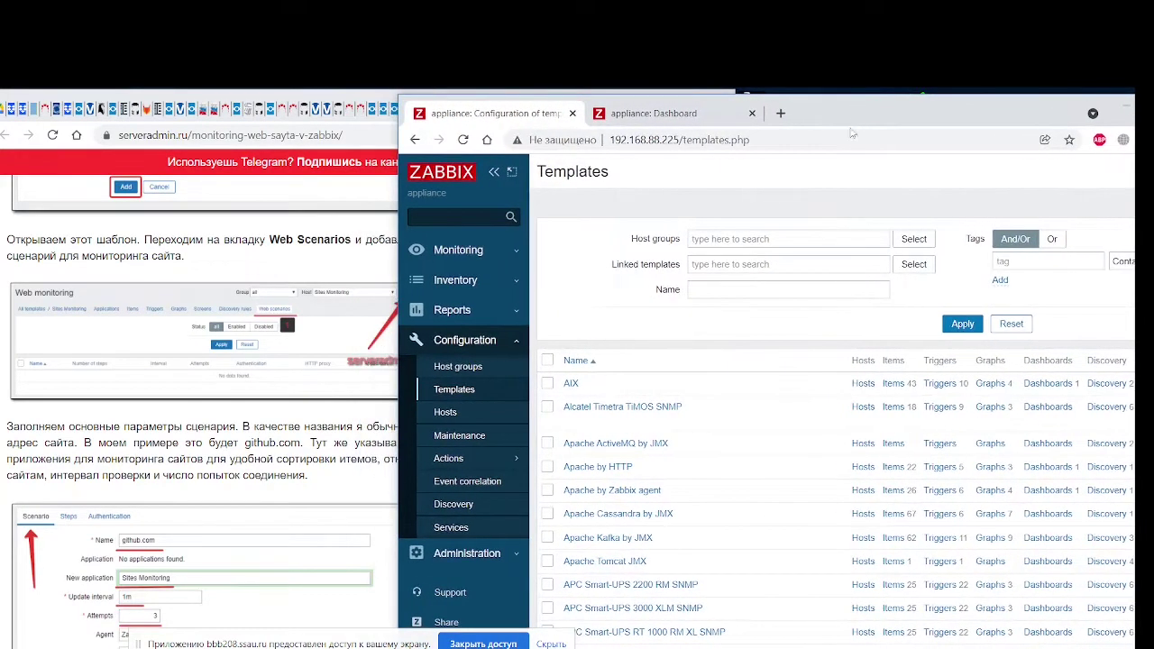
left_click(755, 239)
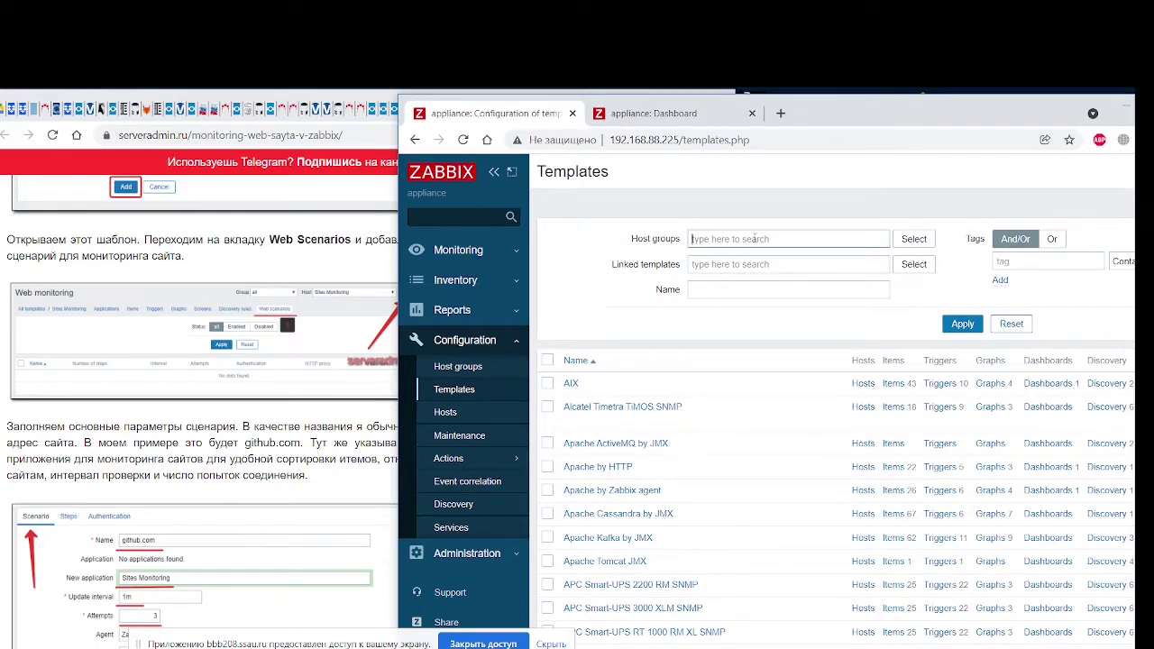
left_click(753, 263)
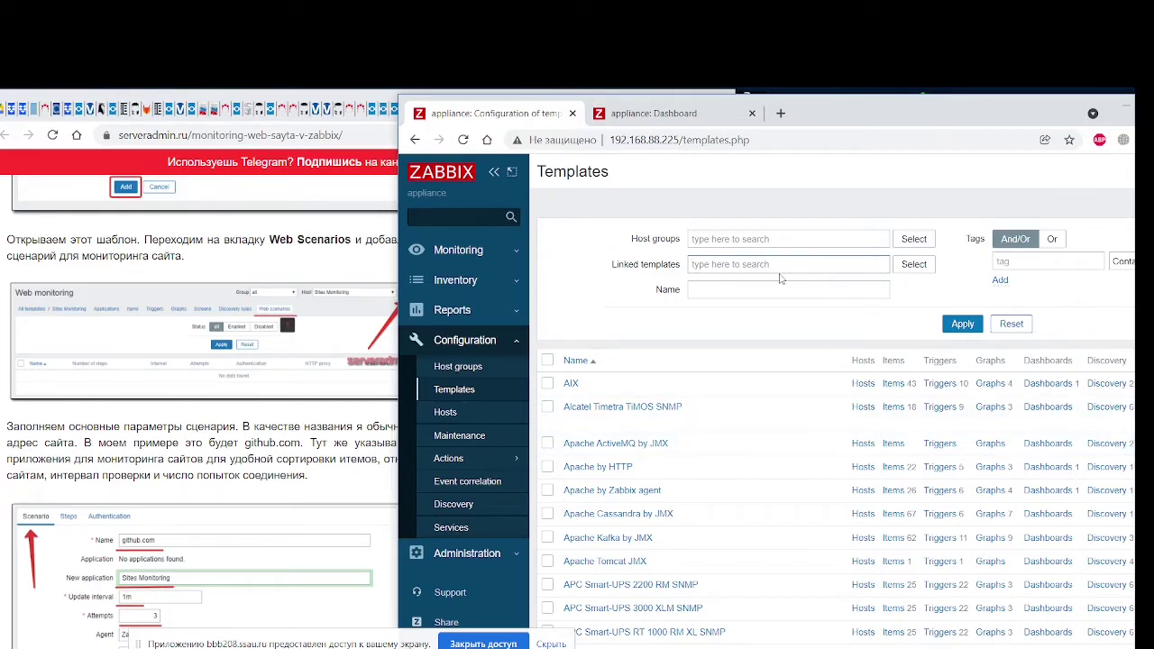
left_click_drag(859, 120, 604, 115)
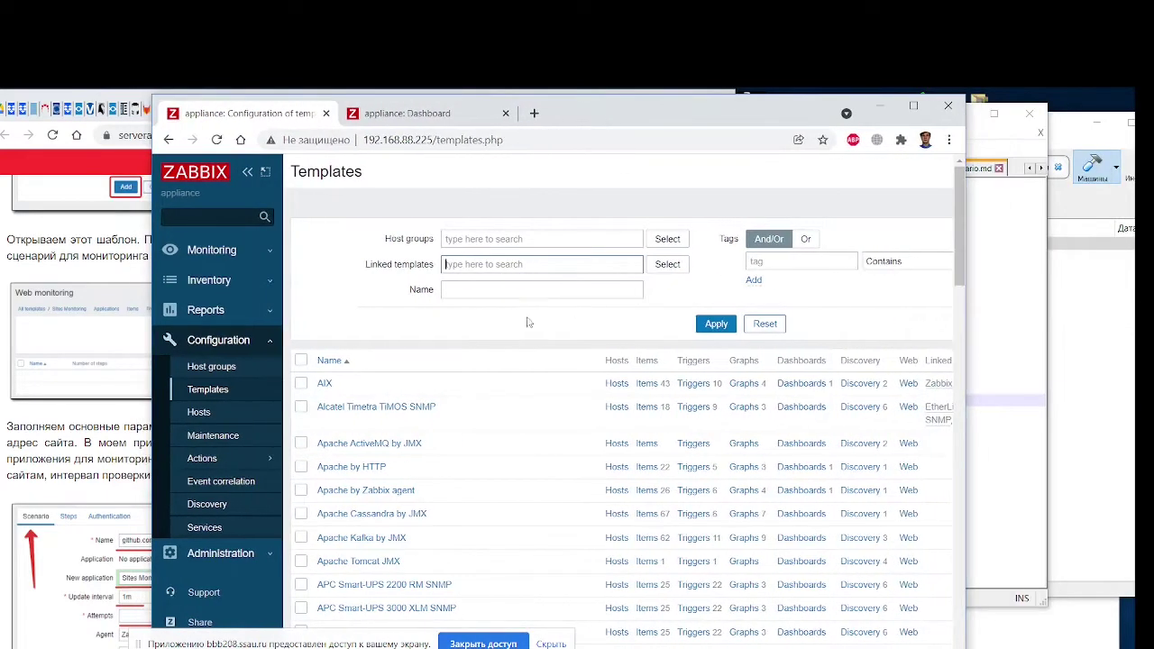
Filter the templates by name 'Ssau.ru' and open the Ssau.ru monitoring template
left_click(490, 286)
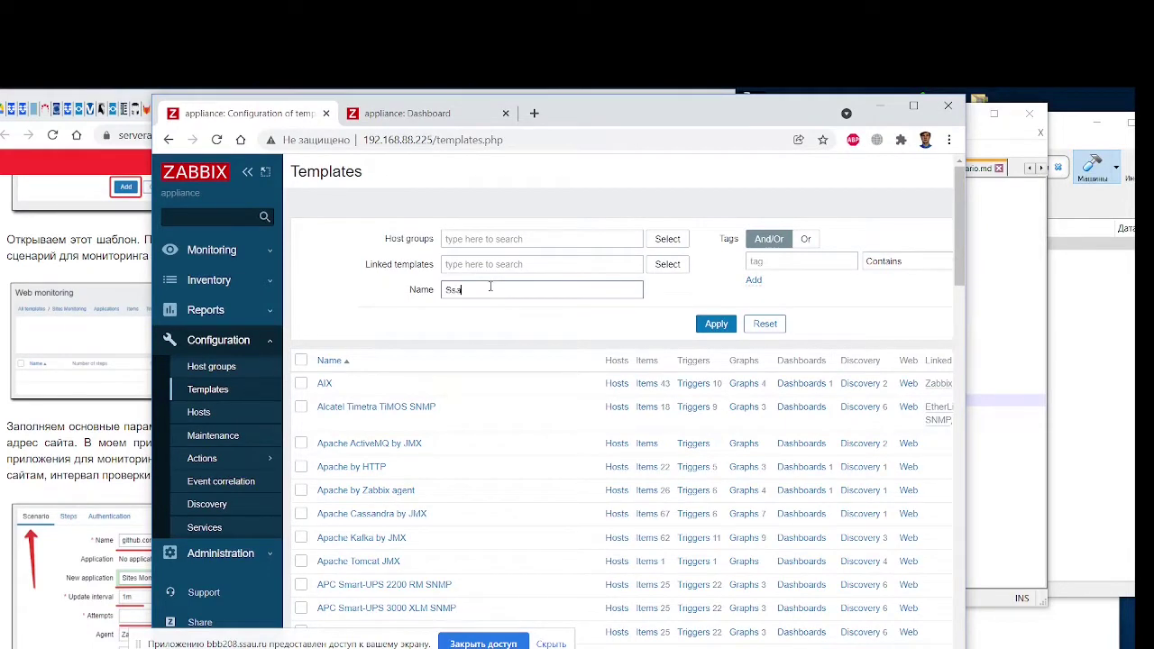
key("Return")
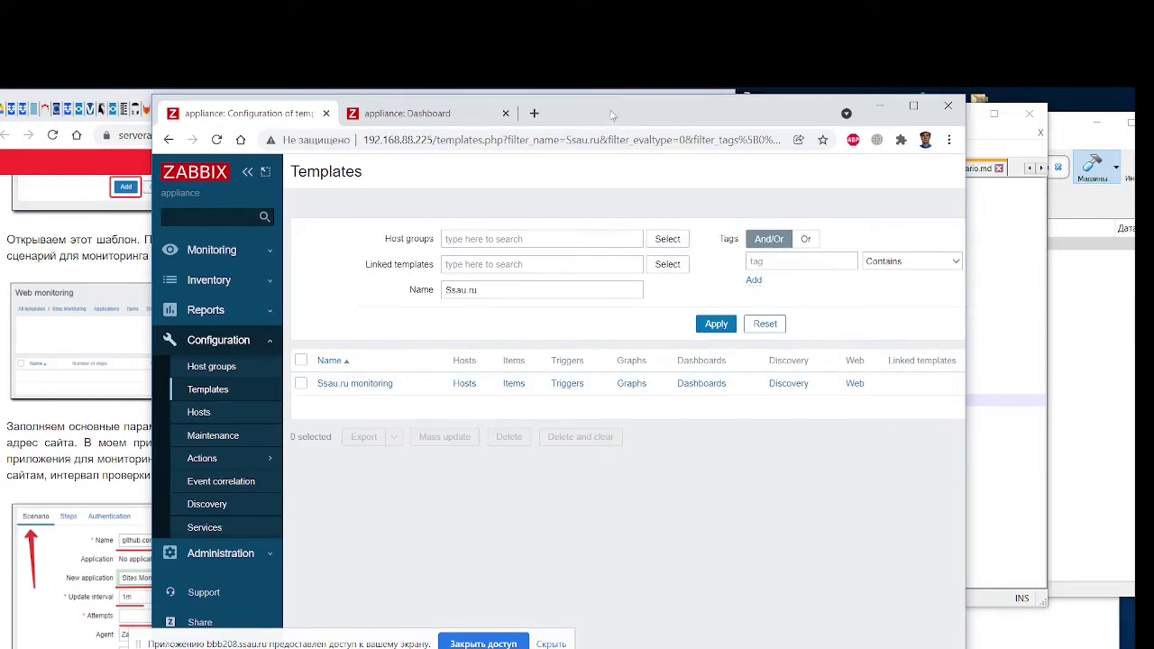
left_click_drag(611, 113, 970, 120)
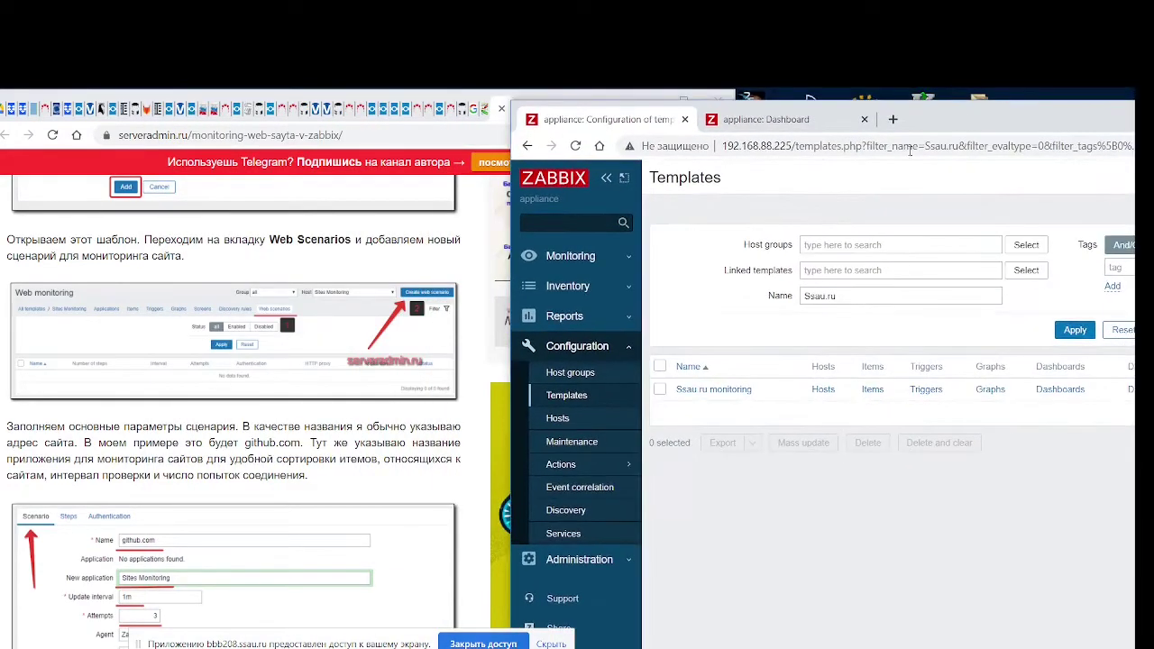
scroll(279, 381, "down", 1)
scroll(280, 381, "up", 1)
scroll(236, 289, "down", 1)
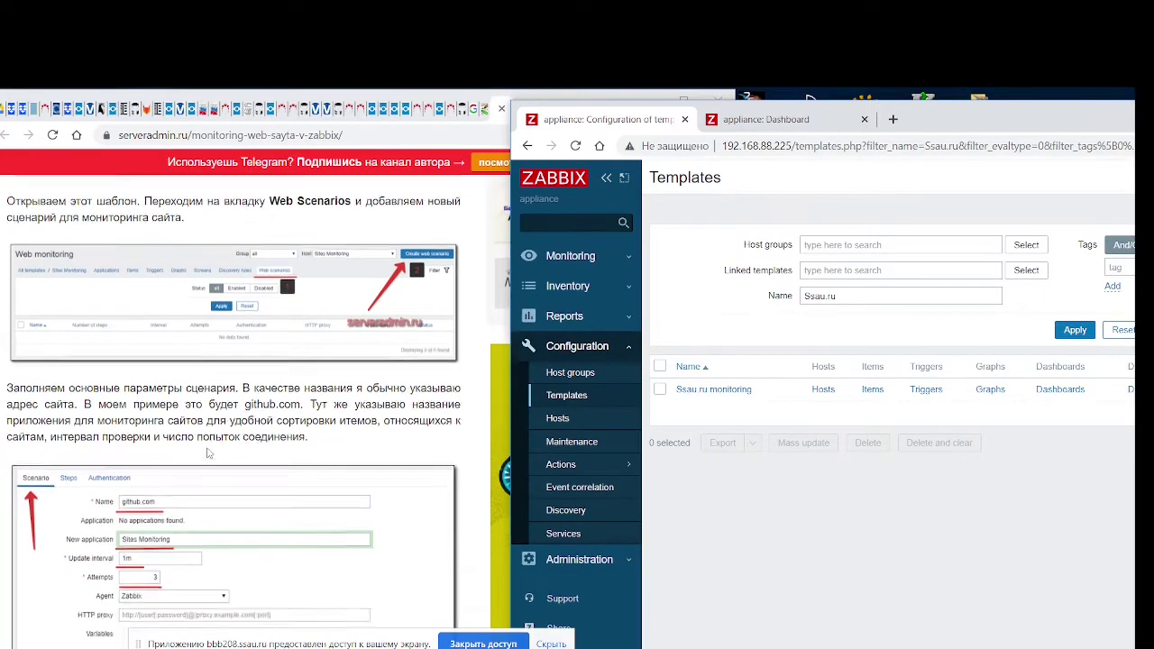
scroll(116, 275, "up", 1)
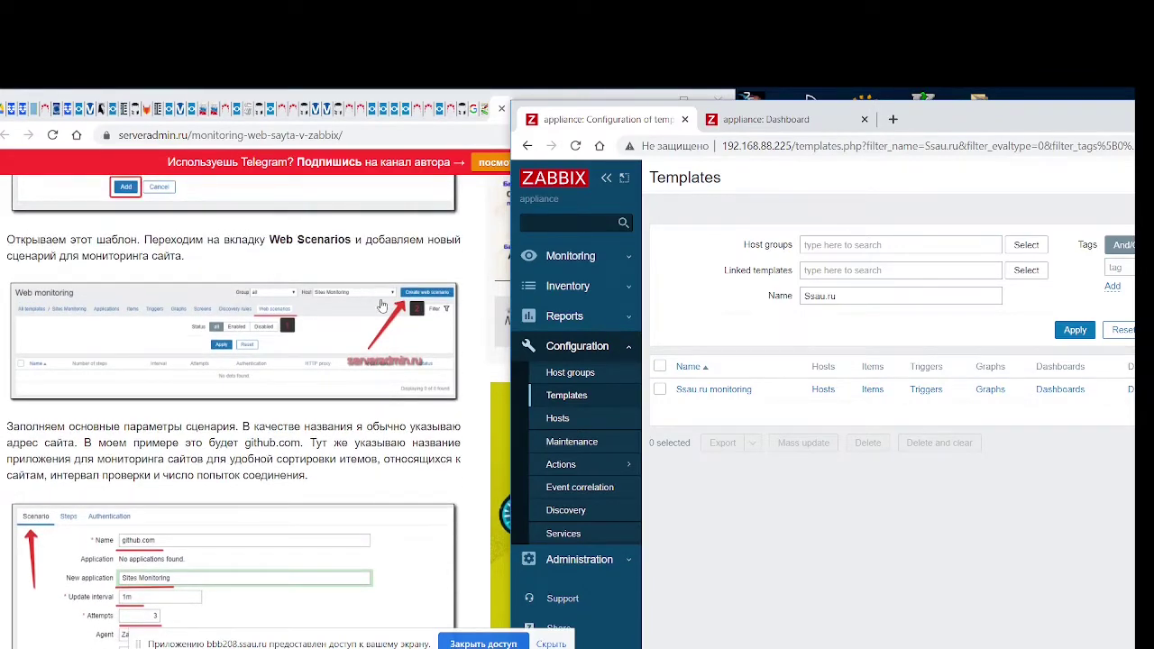
left_click(714, 391)
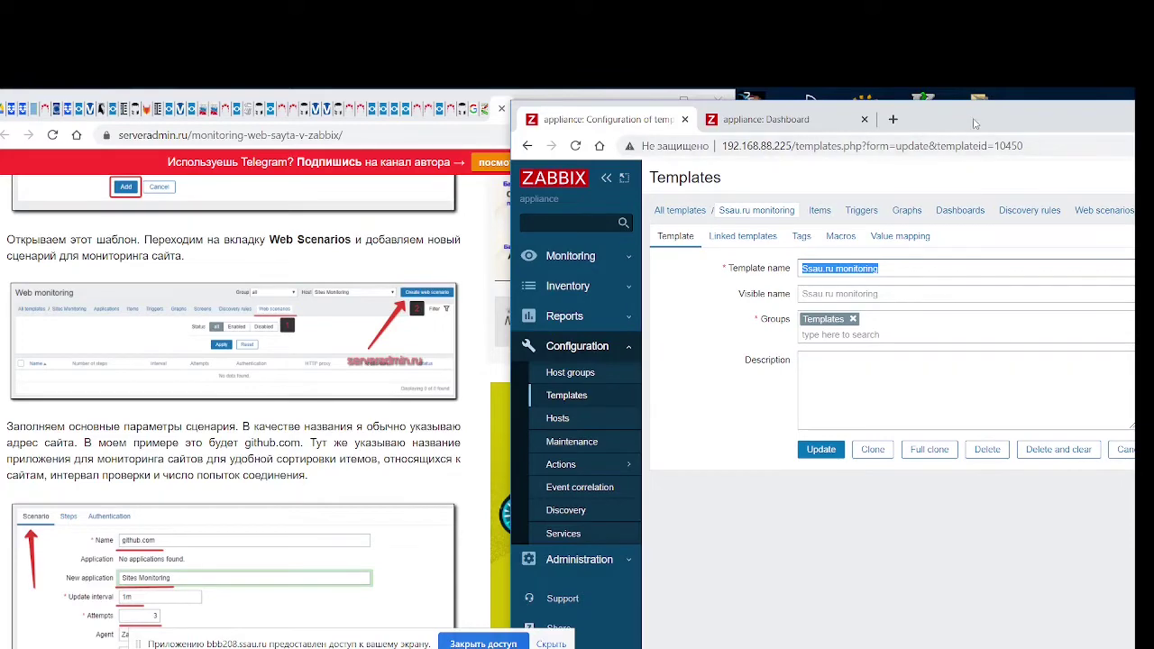
Go to the template's Web scenarios list and choose Create web scenario
left_click_drag(974, 124, 621, 131)
left_click(759, 213)
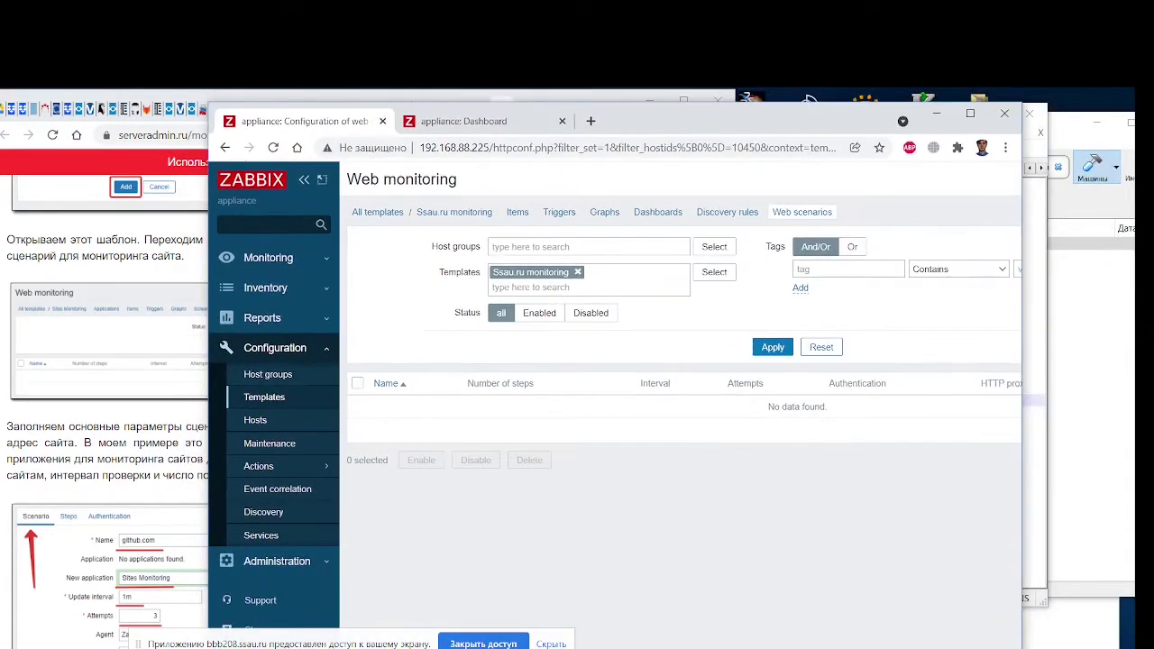
left_click(958, 179)
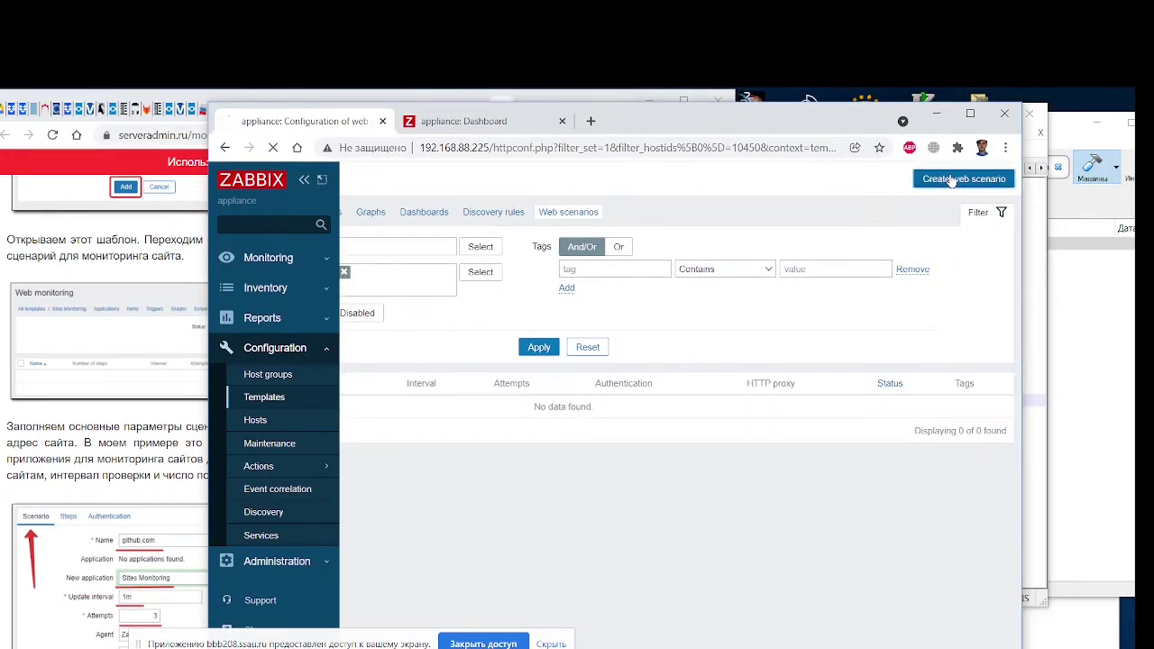
Give the ssau.ru web scenario a 10 s update interval and 5 attempts
left_click_drag(634, 128, 897, 126)
scroll(273, 464, "down", 4)
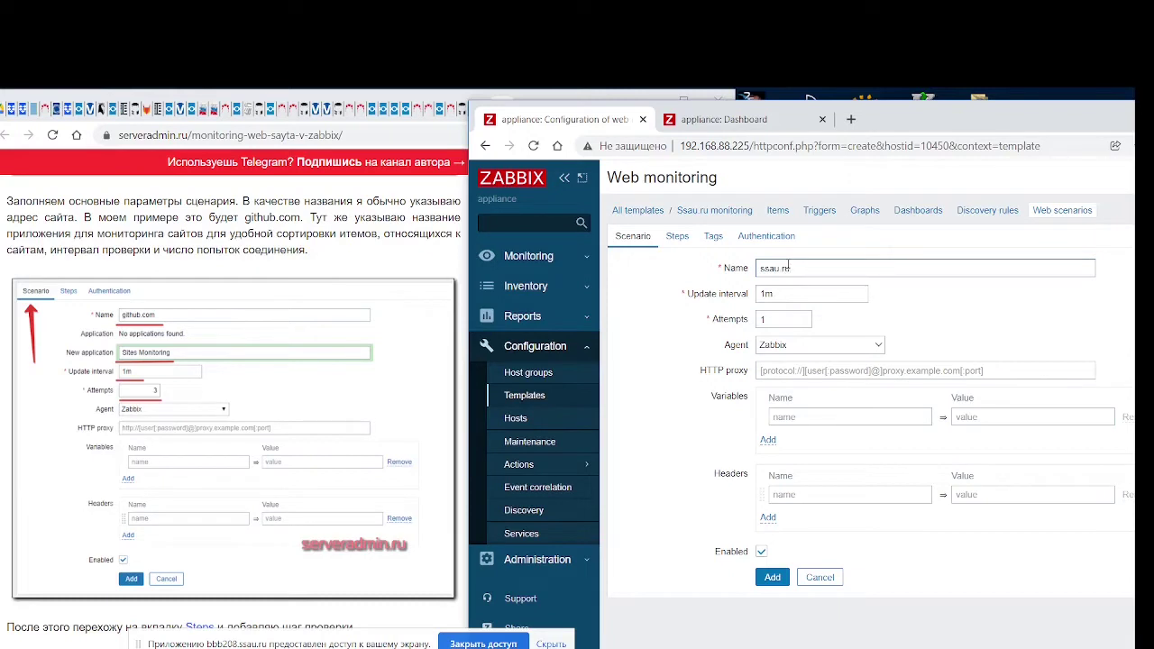
left_click(781, 295)
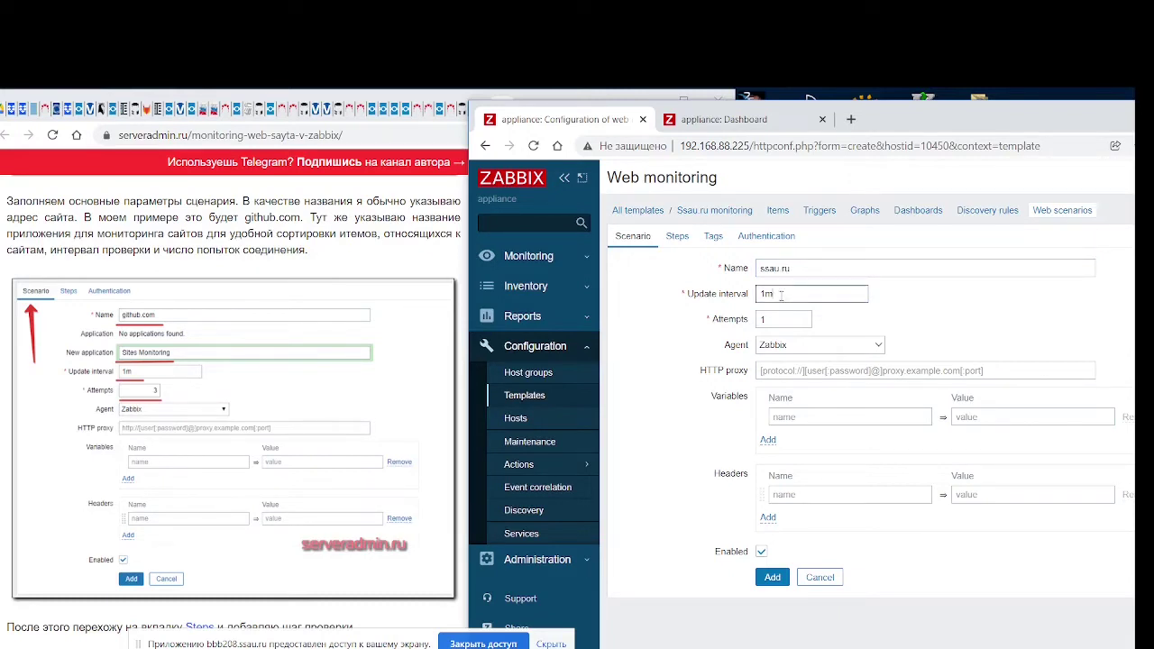
left_click_drag(772, 293, 741, 300)
type("10 s")
left_click(910, 306)
double_click(779, 321)
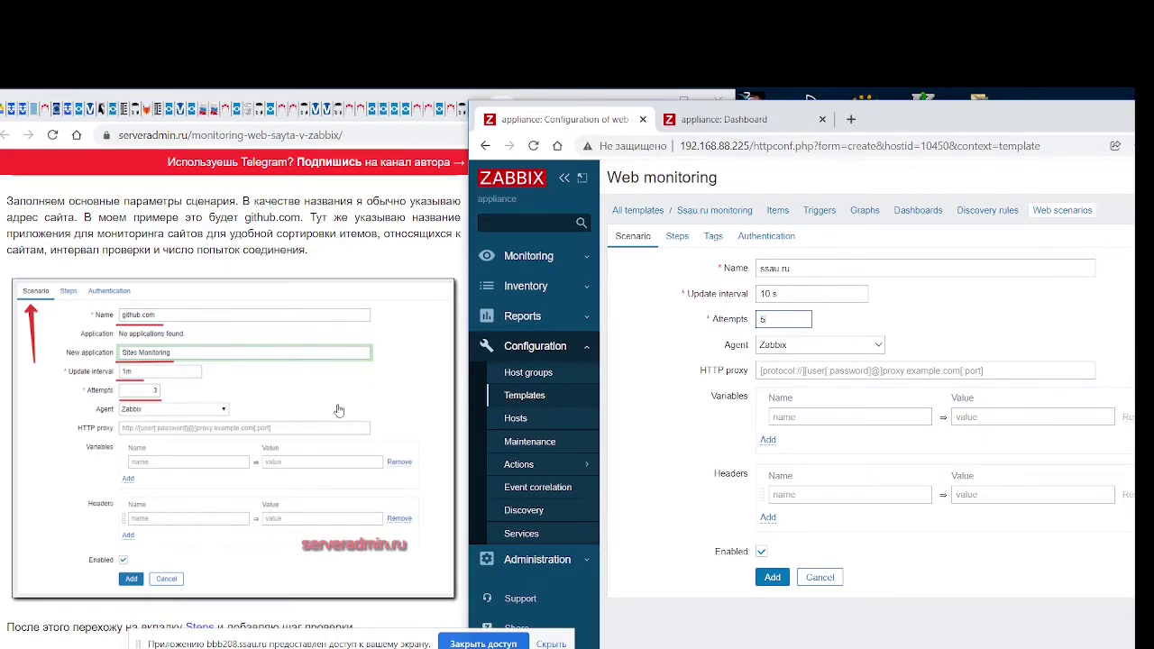
scroll(339, 410, "down", 1)
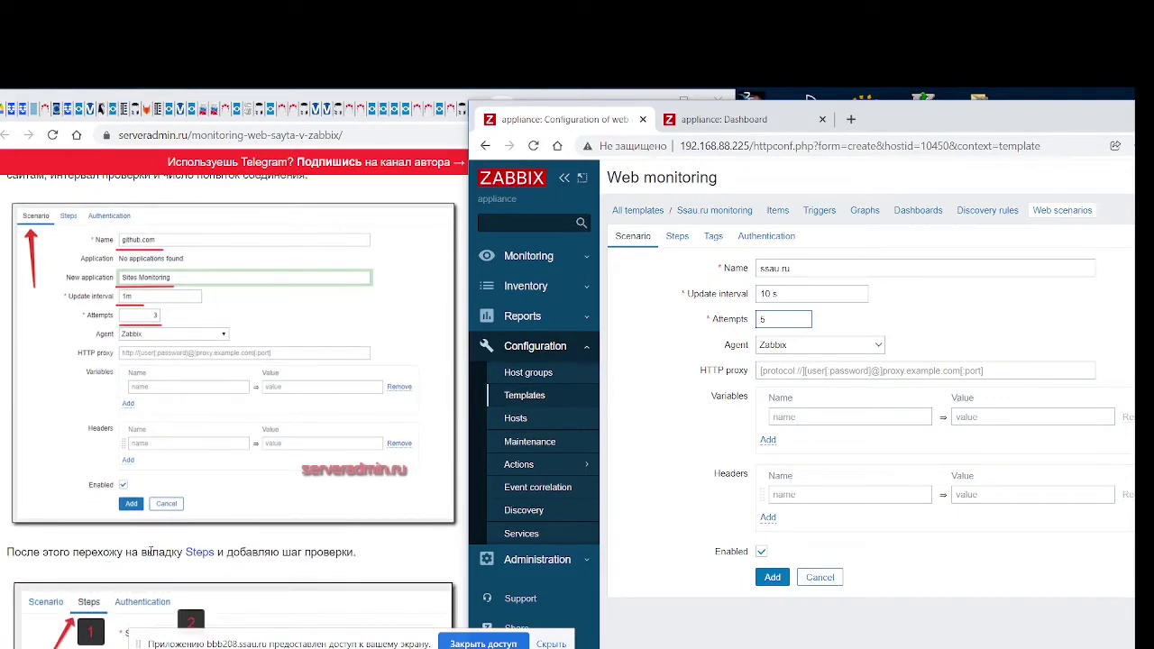
left_click(677, 237)
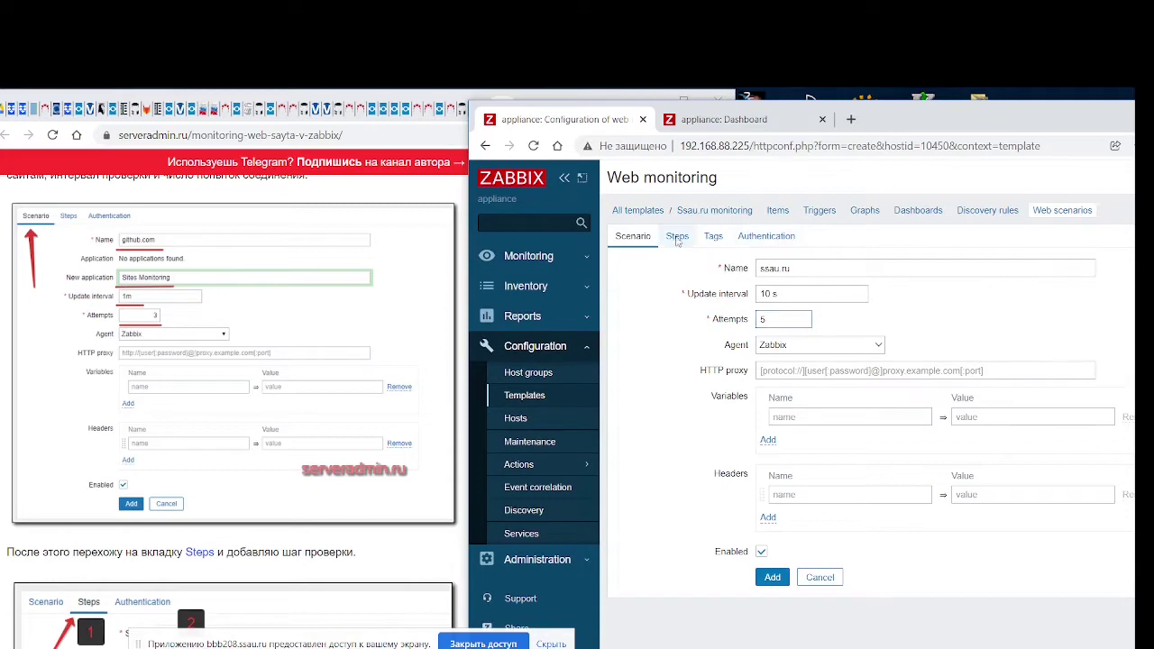
scroll(290, 417, "down", 4)
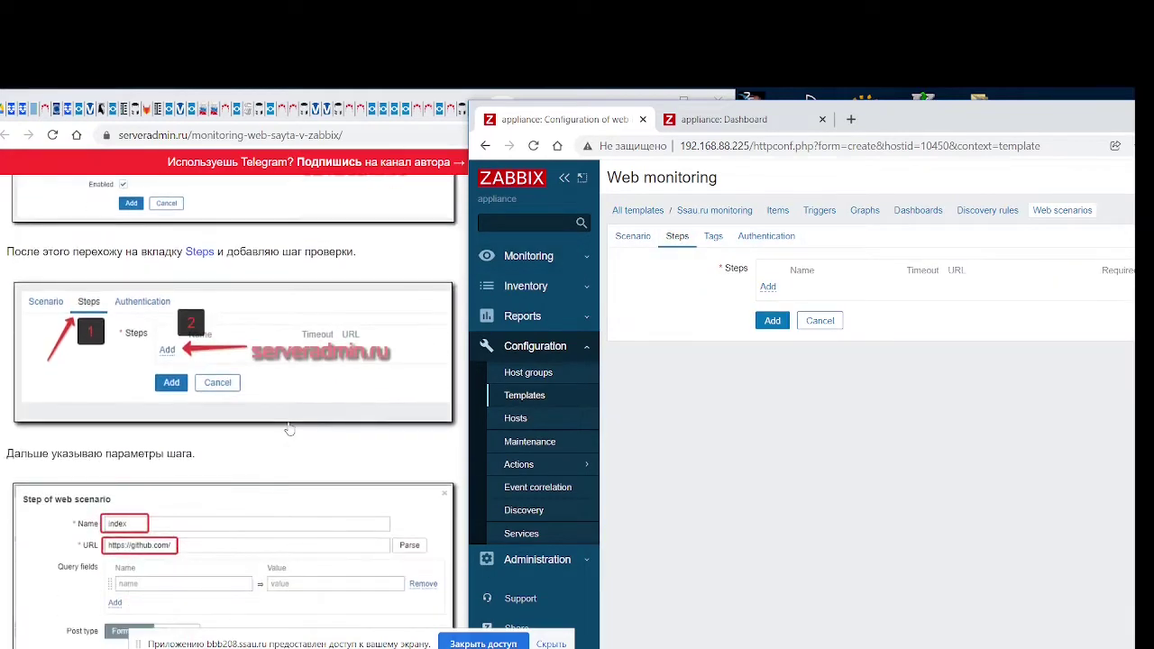
left_click(767, 287)
scroll(307, 496, "down", 1)
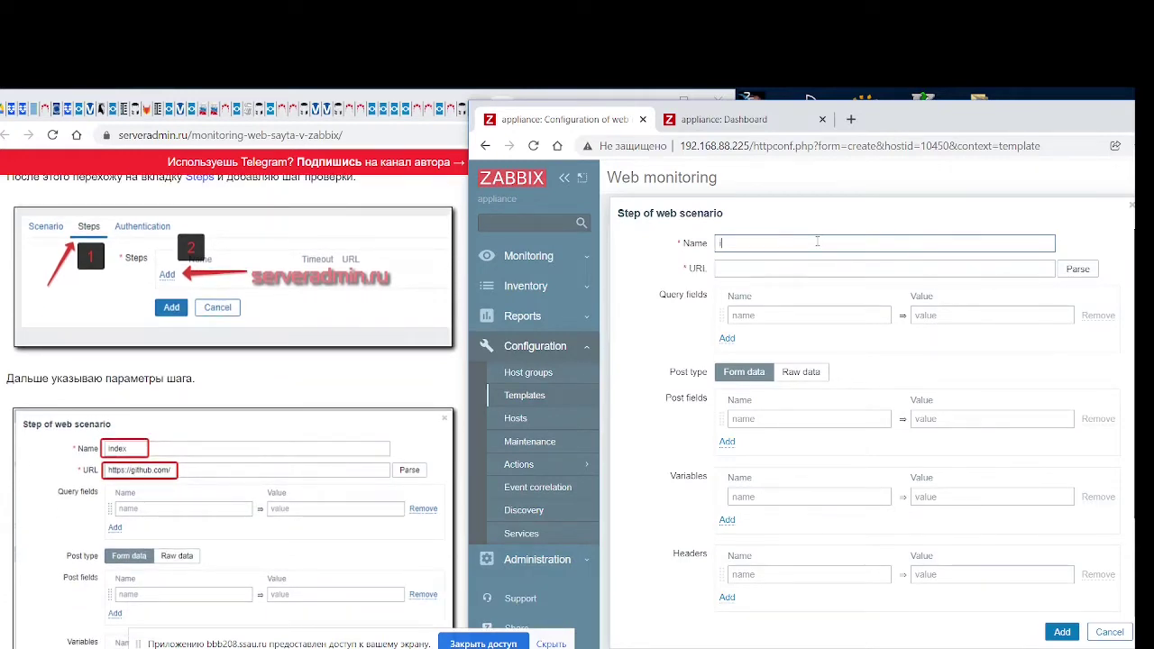
type("index")
key("Tab")
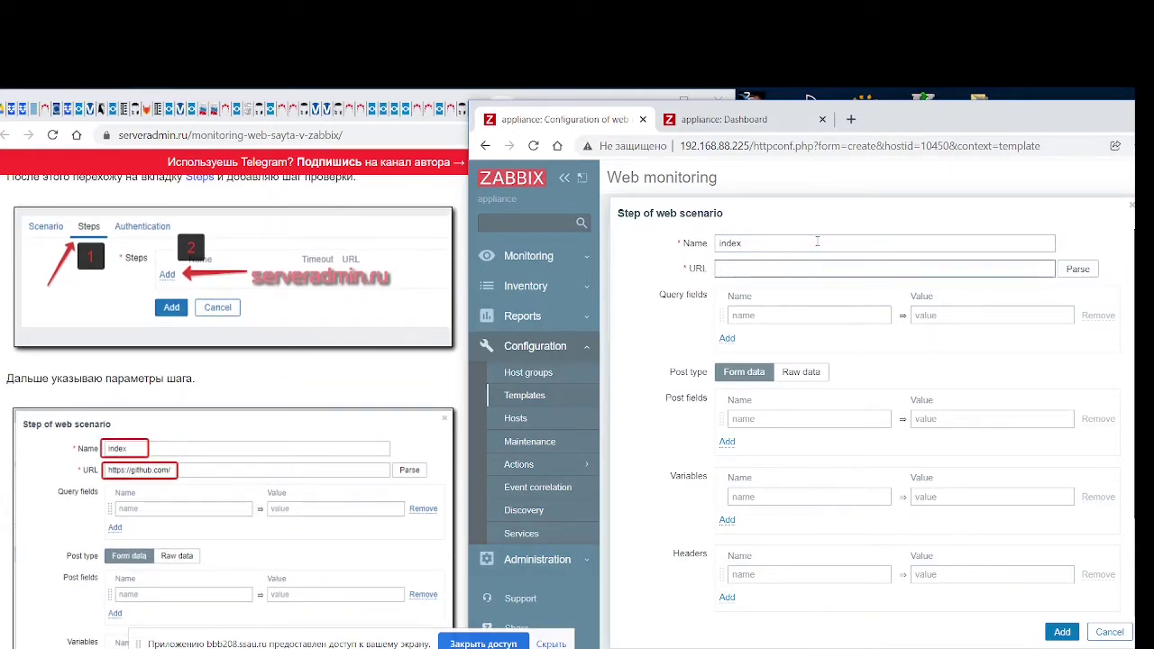
type("https://ssau.ru/")
scroll(338, 476, "down", 1)
scroll(338, 477, "down", 3)
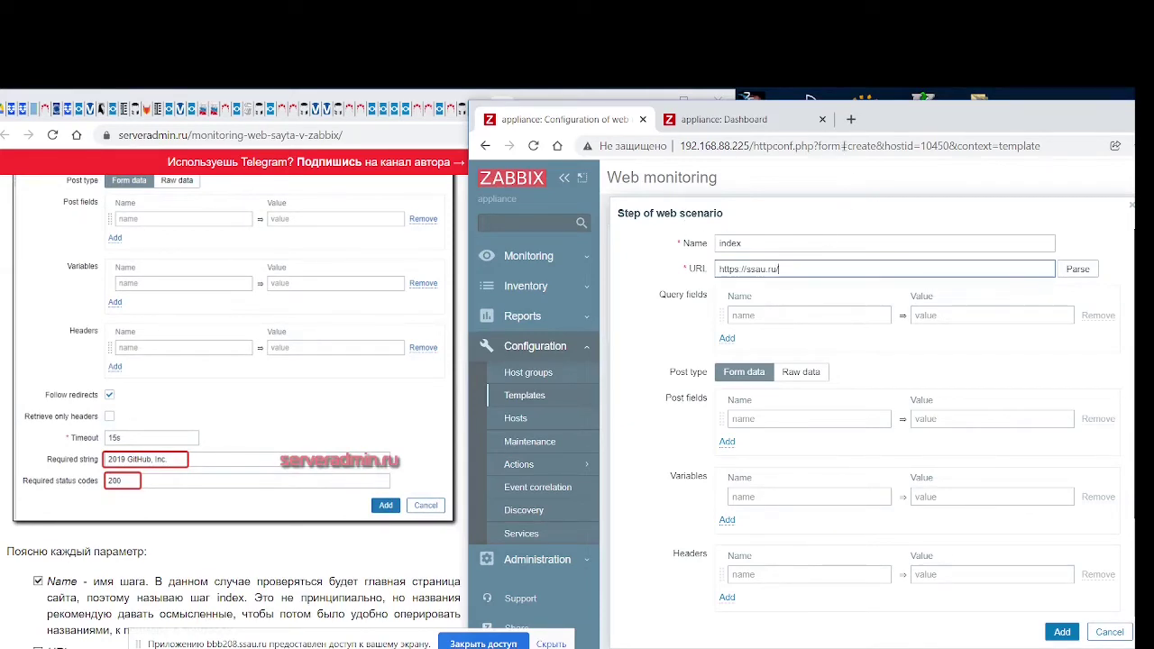
Load ssau.ru in a new tab and view its page source
left_click(851, 119)
type("https://ssau.ru/")
key("Return")
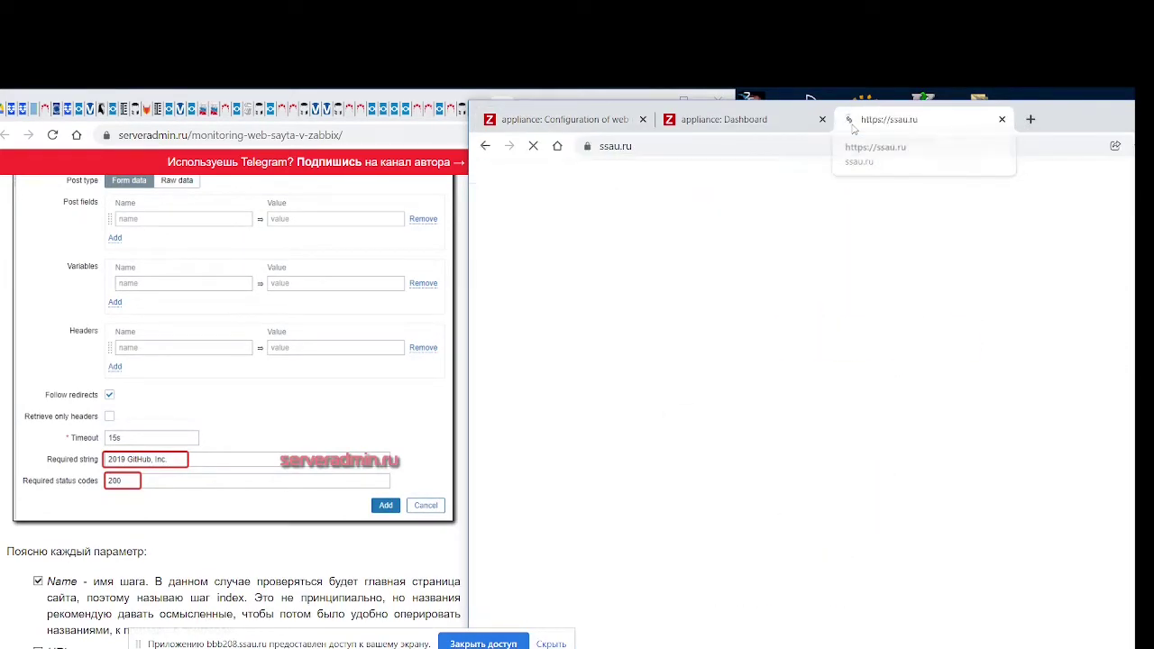
key("ctrl+u")
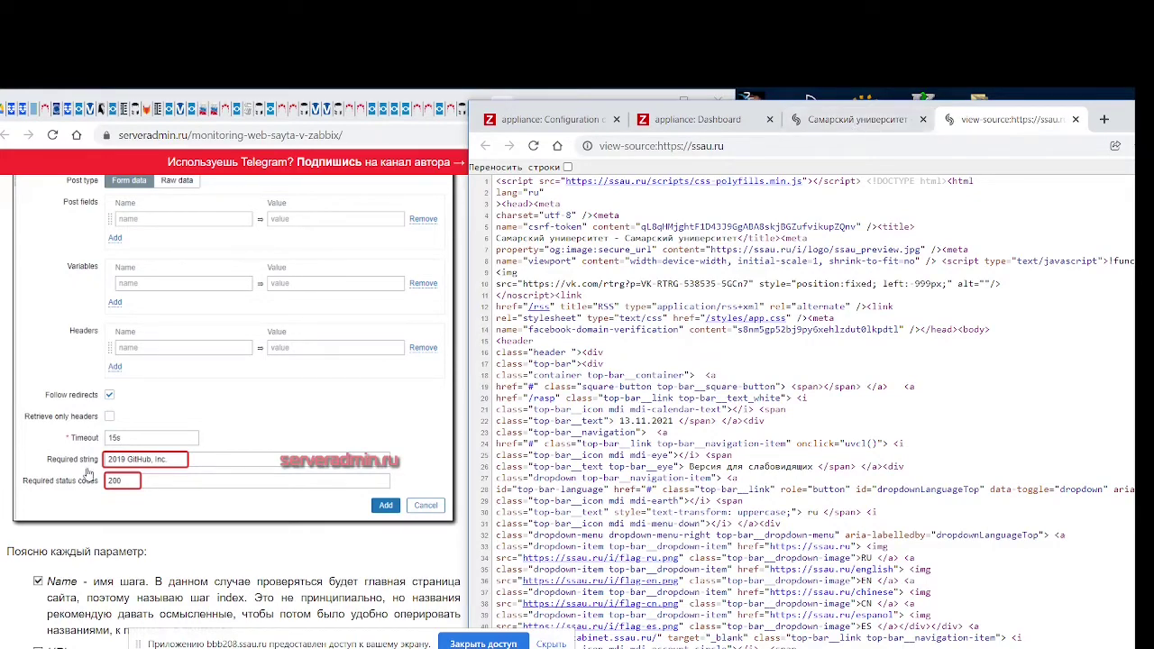
scroll(149, 450, "up", 2)
scroll(148, 449, "up", 2)
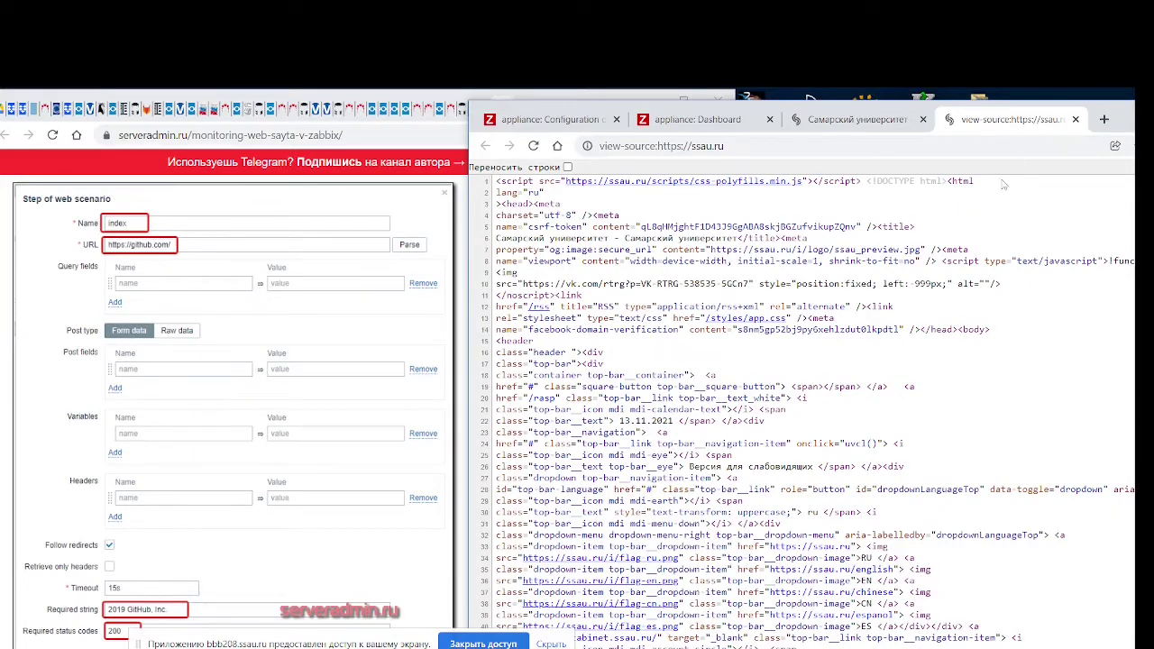
View github.com's page source, search it for 'GitHub, Inc.', then return to ssau.ru's source
left_click(1104, 119)
type("g")
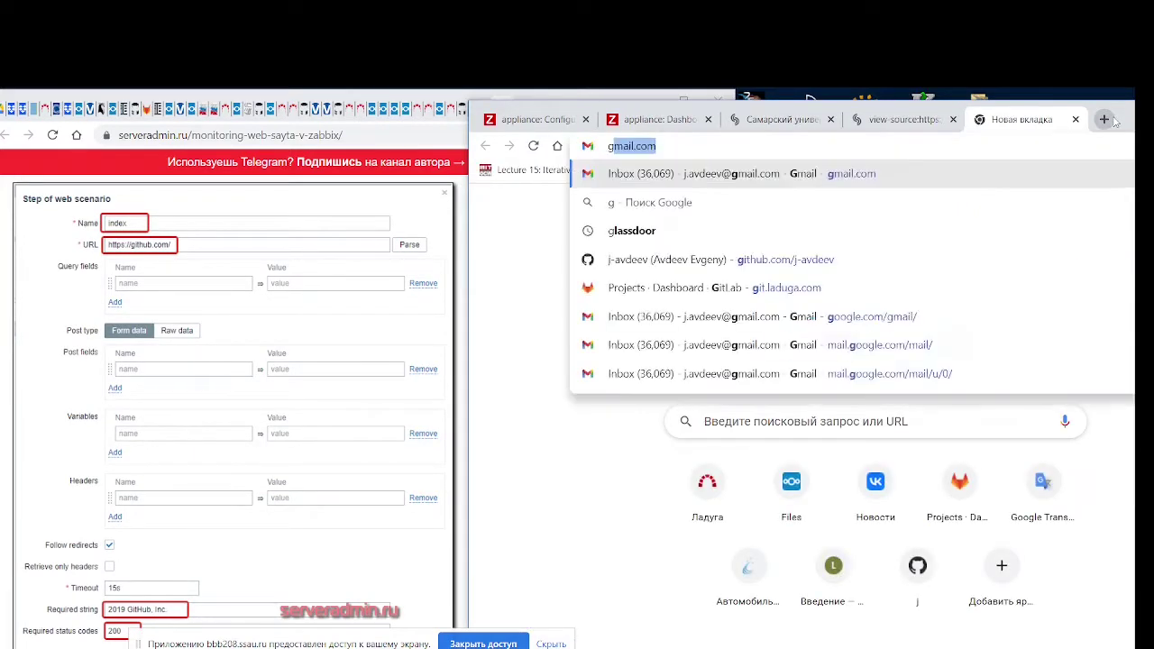
type("ithub.com")
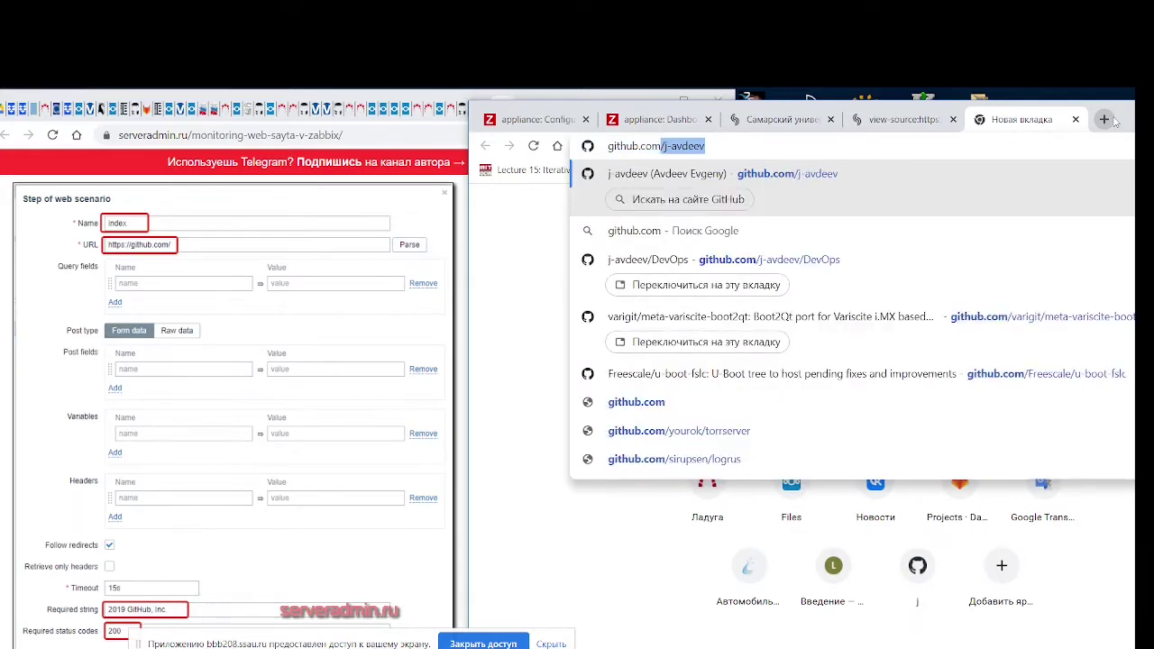
key("Return")
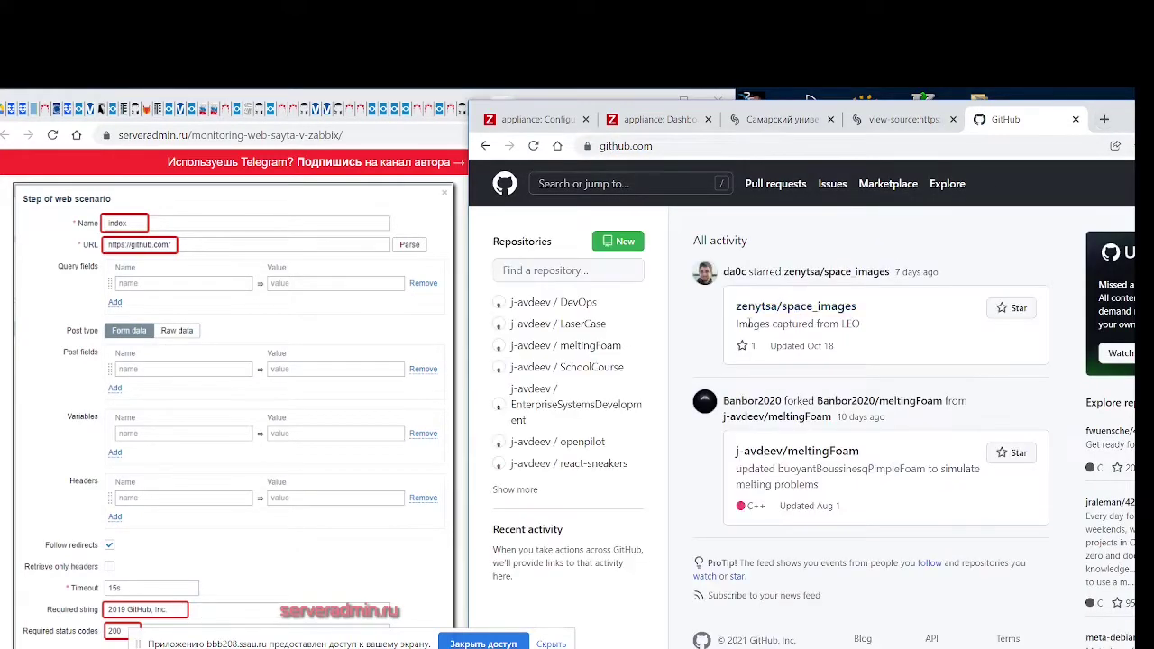
key("ctrl+u")
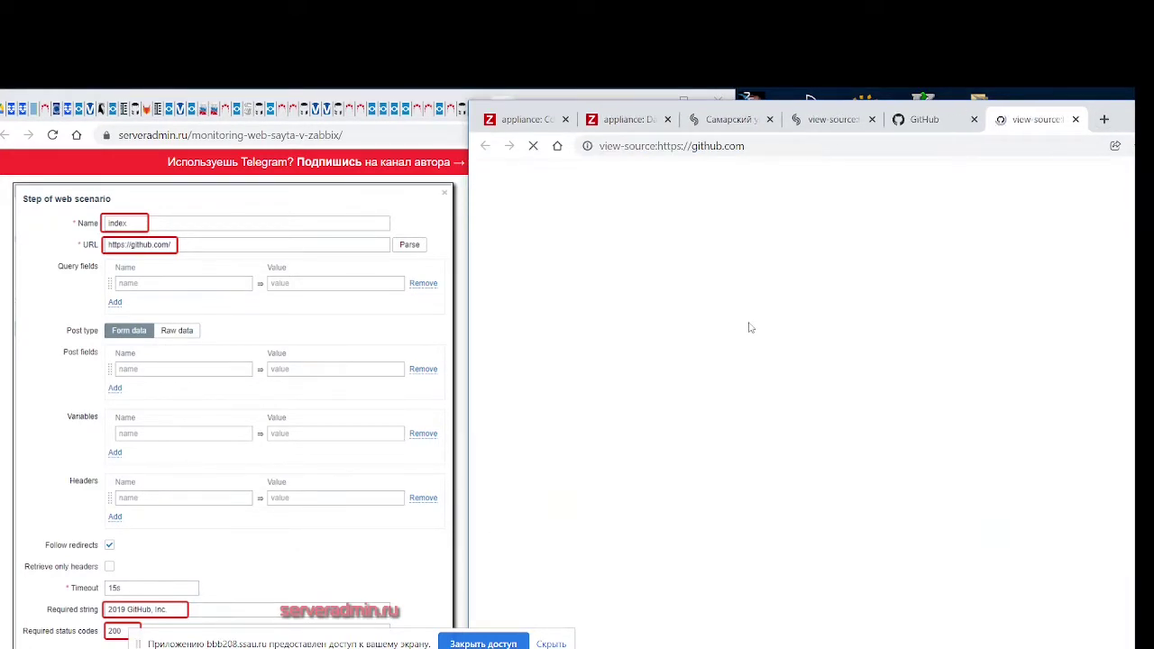
key("ctrl+f")
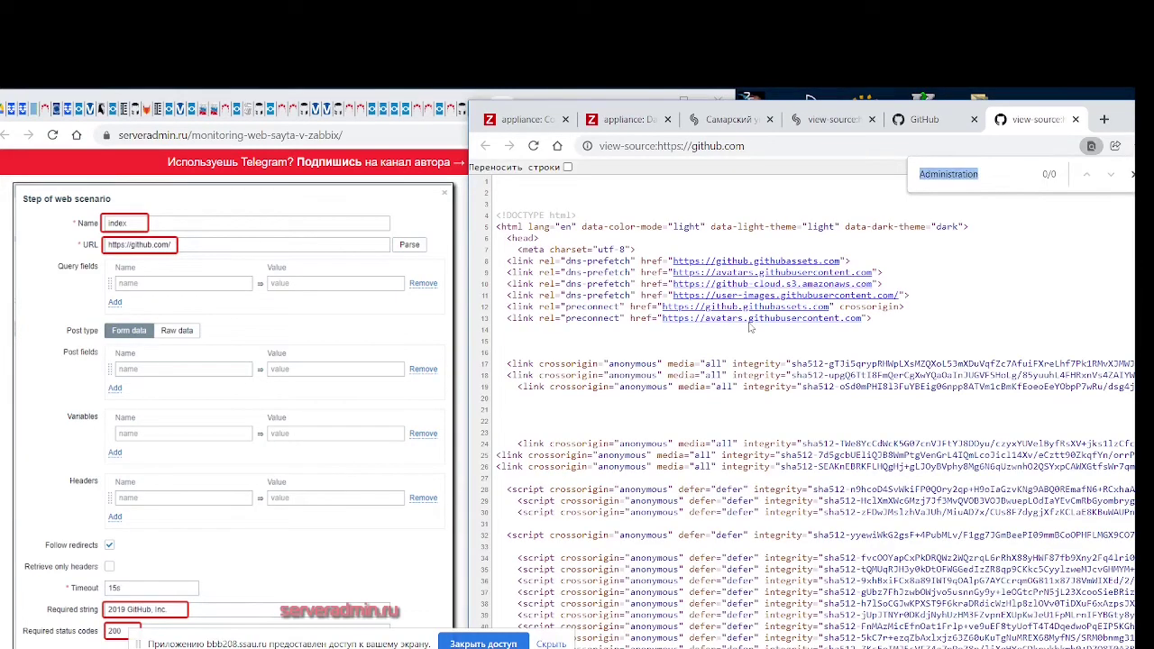
type("Gi")
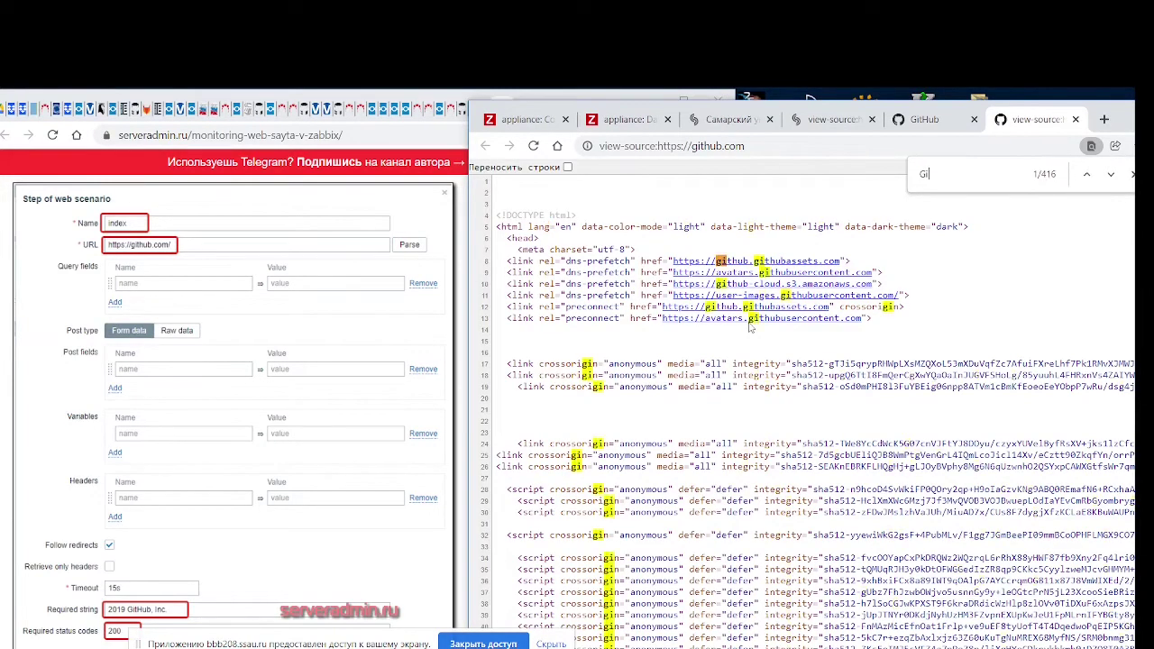
type("tHub")
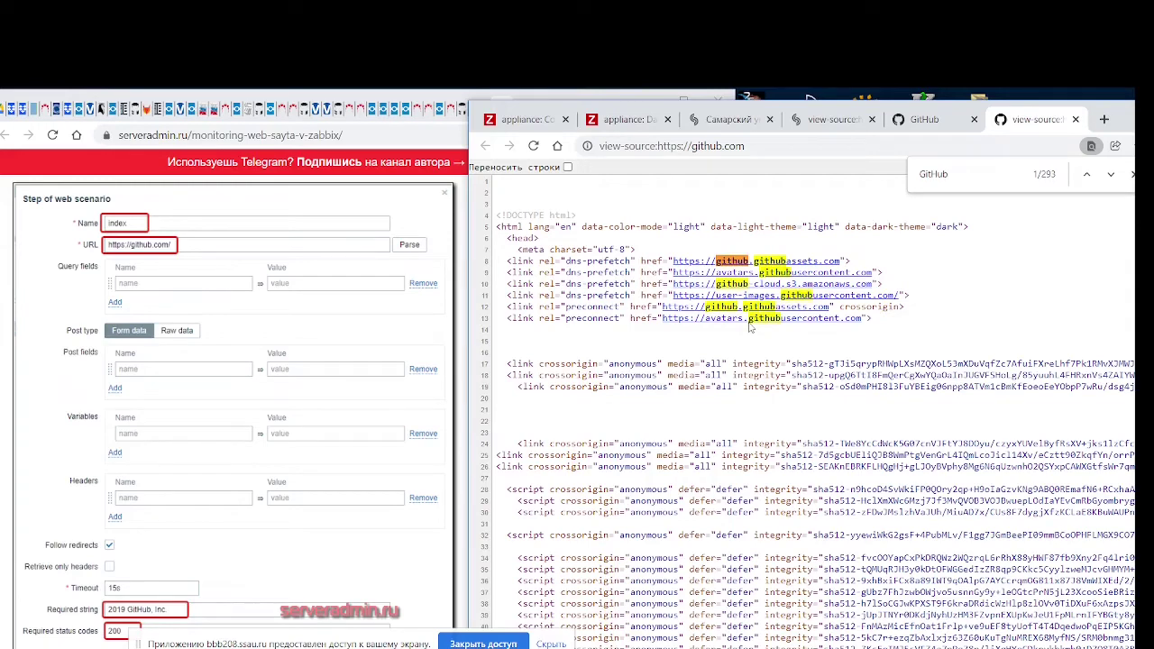
type(", I")
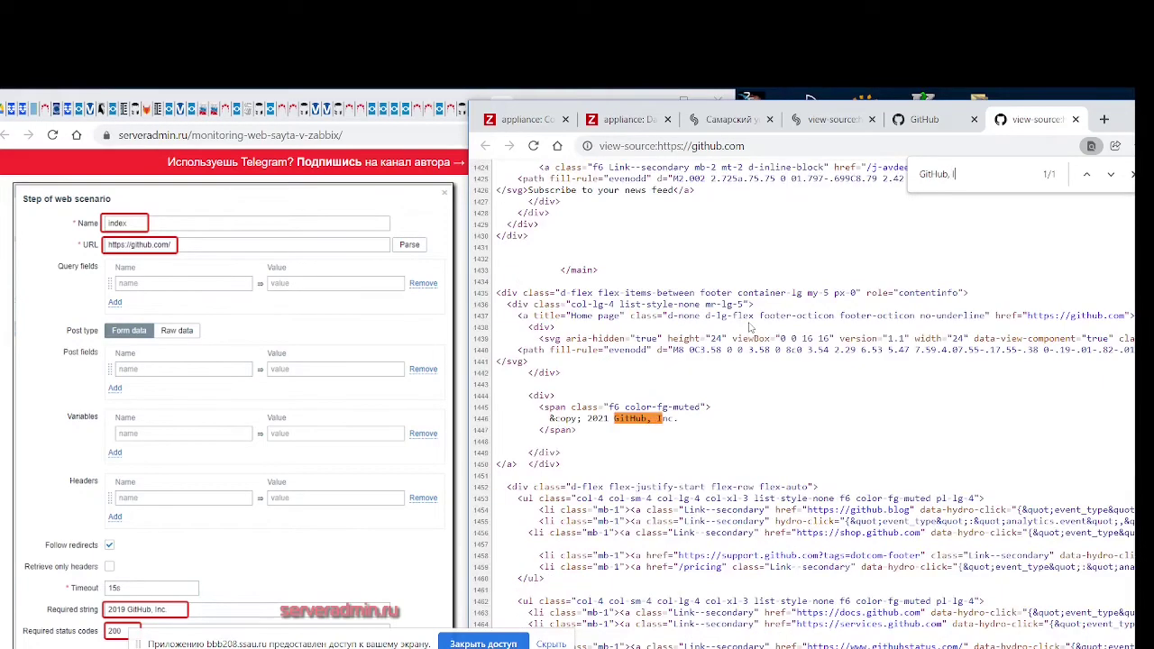
type("nc.")
left_click(830, 119)
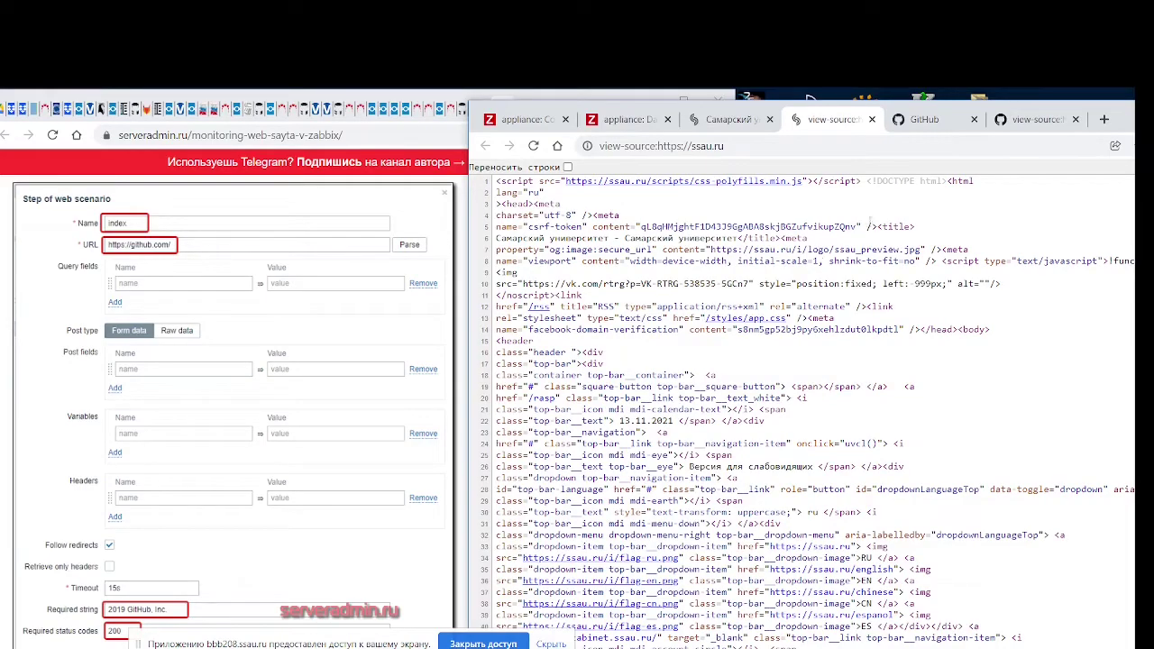
Search the ssau.ru page source for '2021' and step through the matches
left_click_drag(881, 226, 899, 242)
scroll(881, 295, "down", 15)
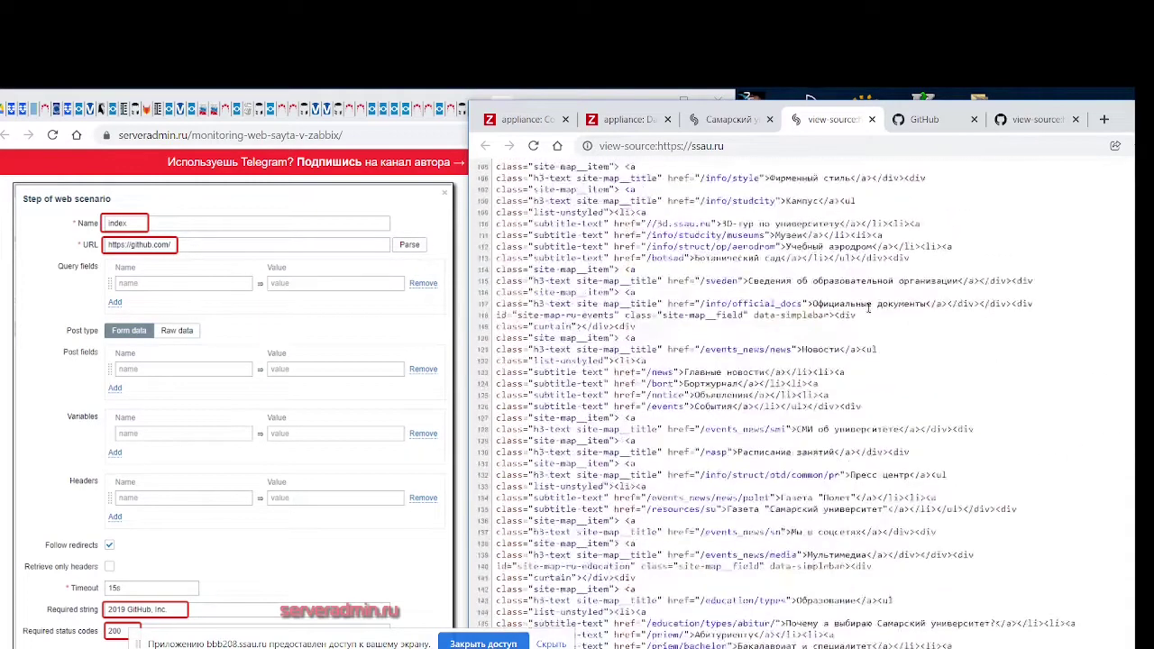
key("ctrl+f")
type("2021")
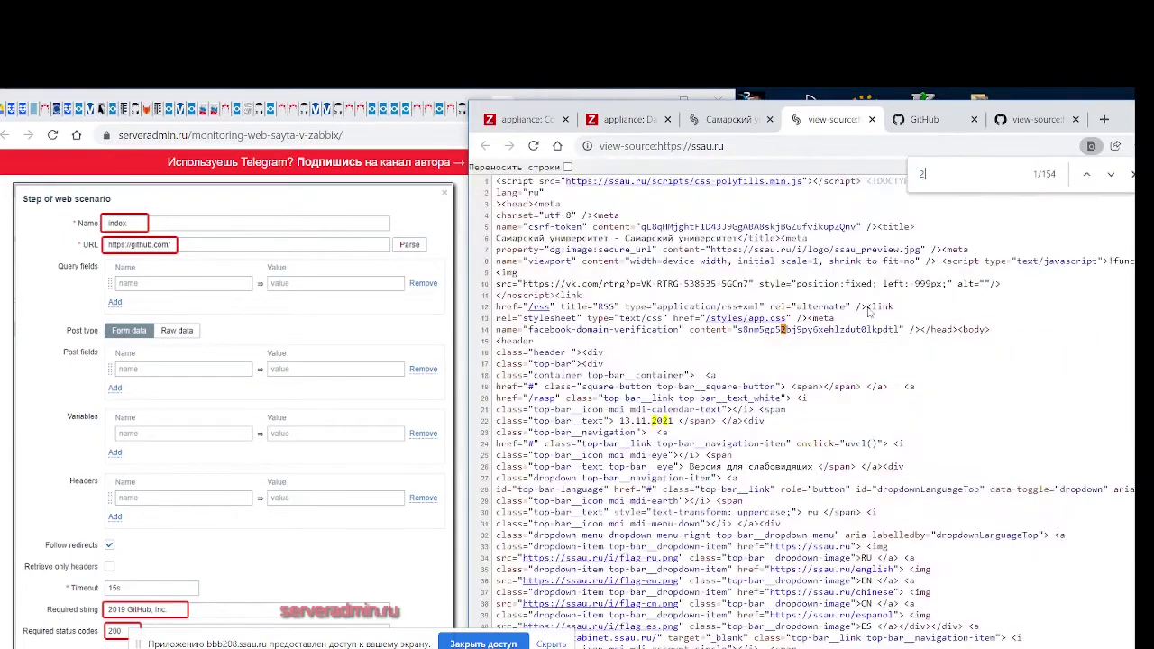
left_click(1112, 175)
left_click(1113, 176)
left_click(1112, 175)
left_click(1112, 175)
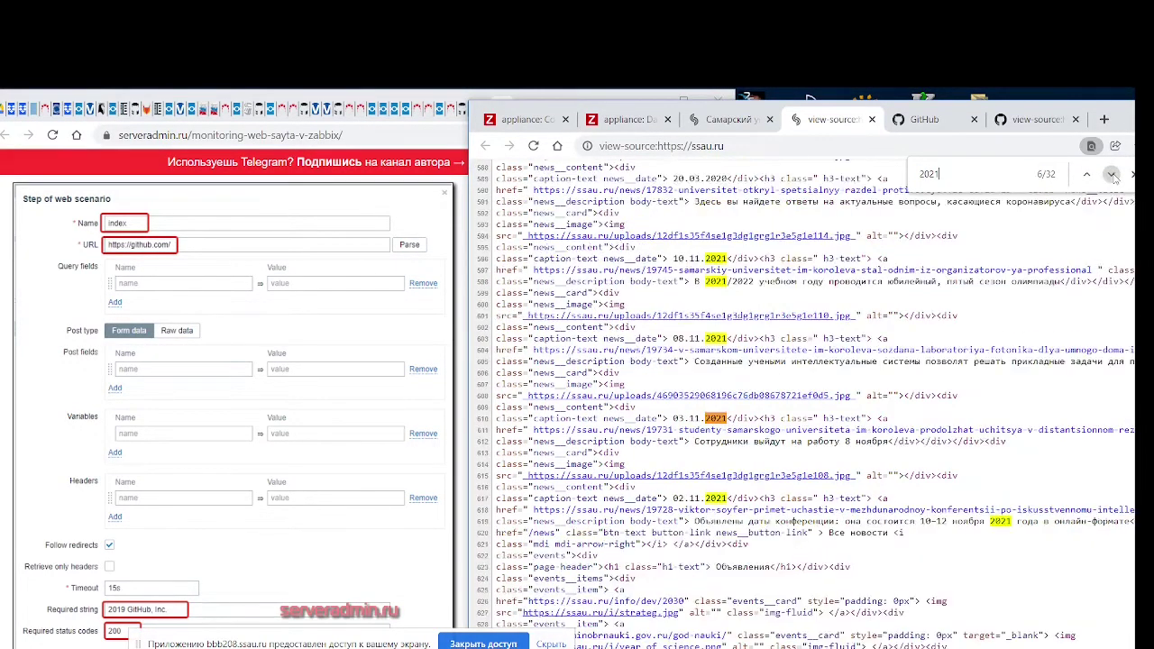
left_click(1112, 175)
left_click(1112, 175)
left_click(1113, 175)
left_click(1112, 175)
left_click(1112, 175)
Scroll through the ssau.ru site, then go back to its page source
left_click(754, 124)
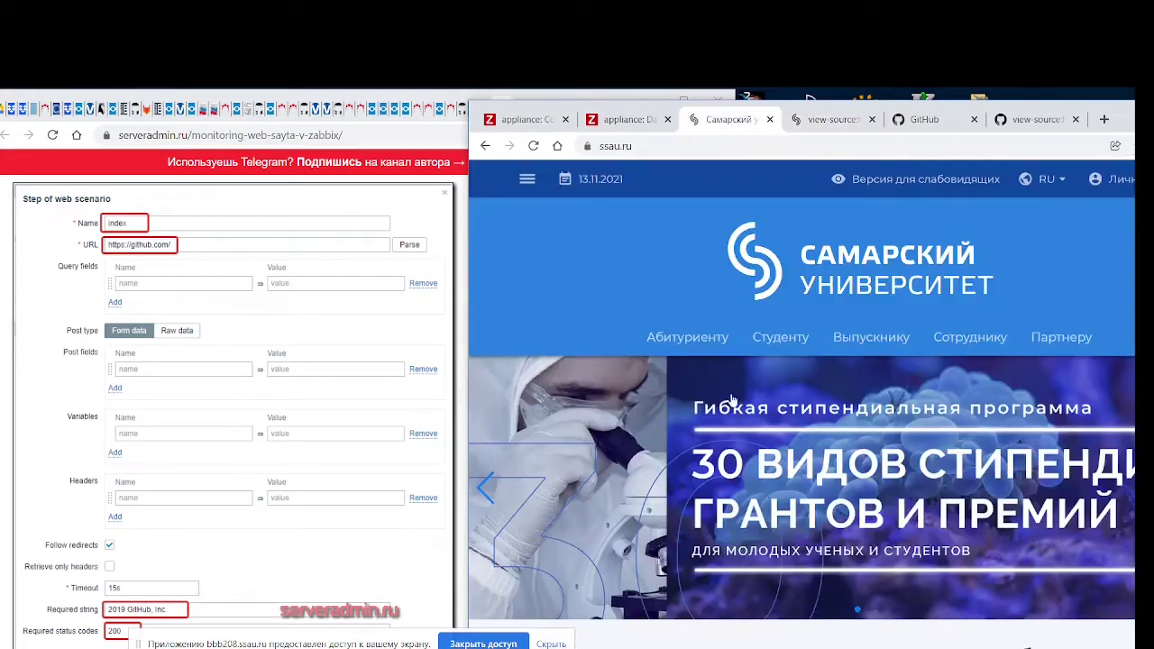
scroll(867, 350, "down", 10)
scroll(869, 350, "down", 10)
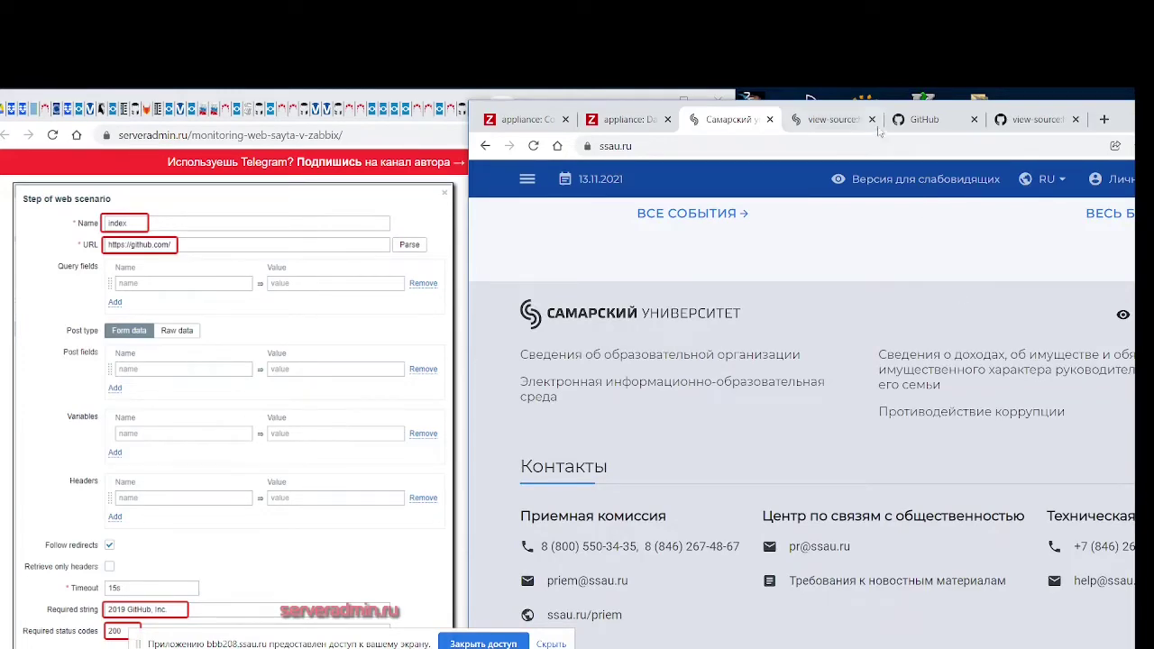
left_click(811, 120)
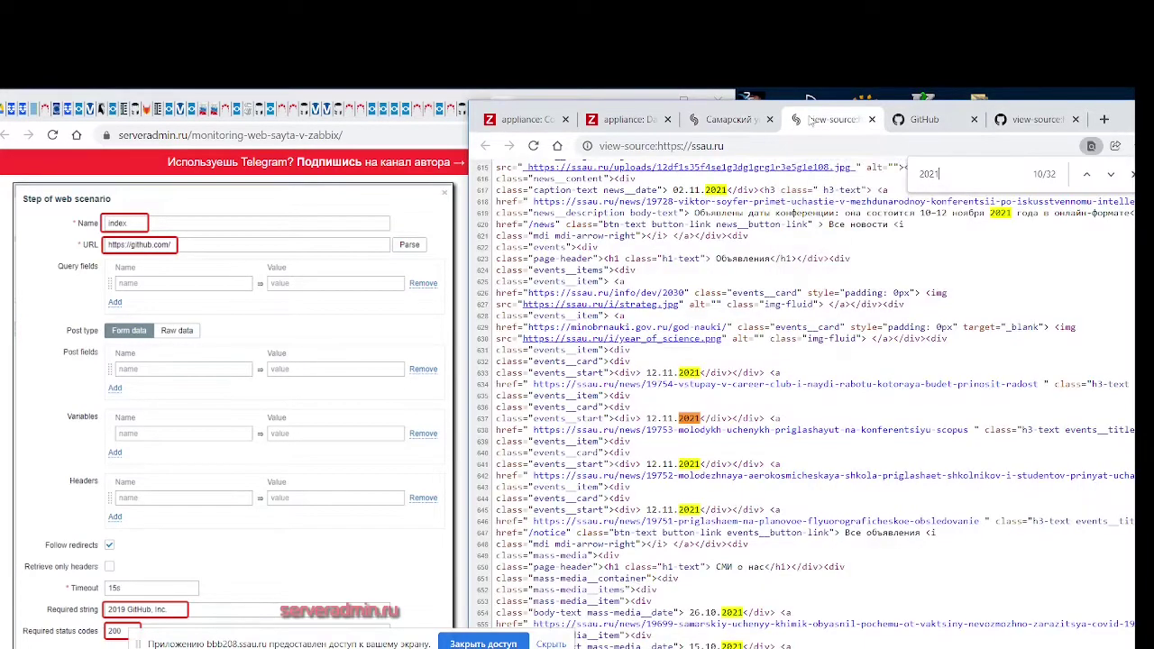
Step through the 15 'Самарский университет' matches in the source, then return to the Zabbix step form
type("f")
key("BackSpace")
key("BackSpace")
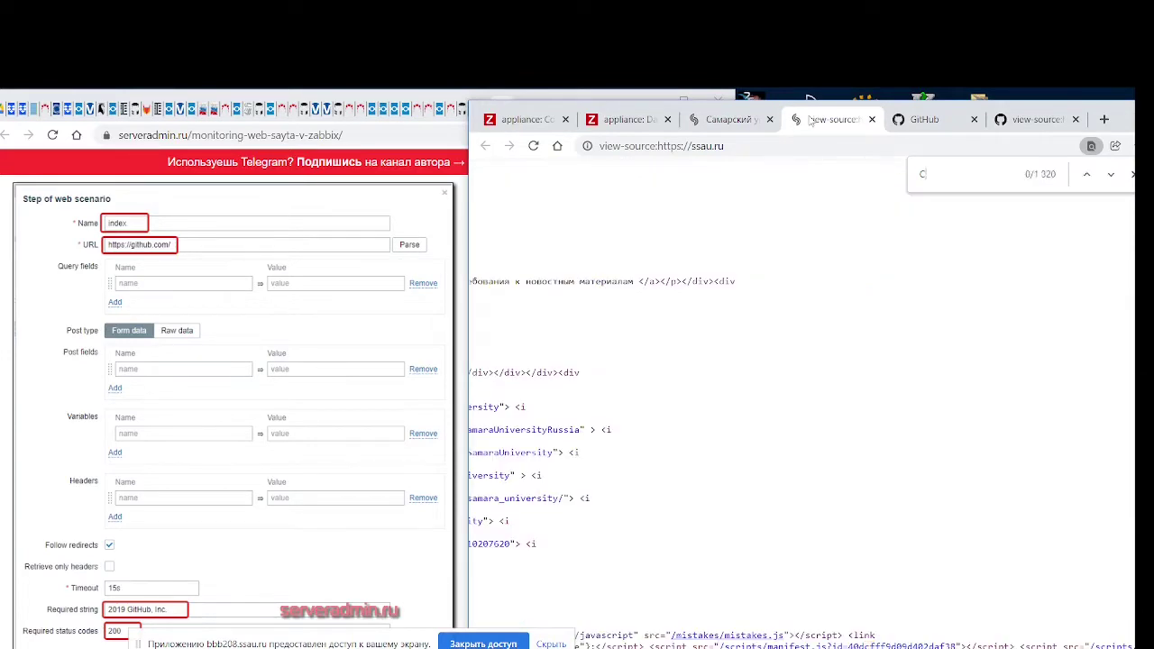
type("Самарский ")
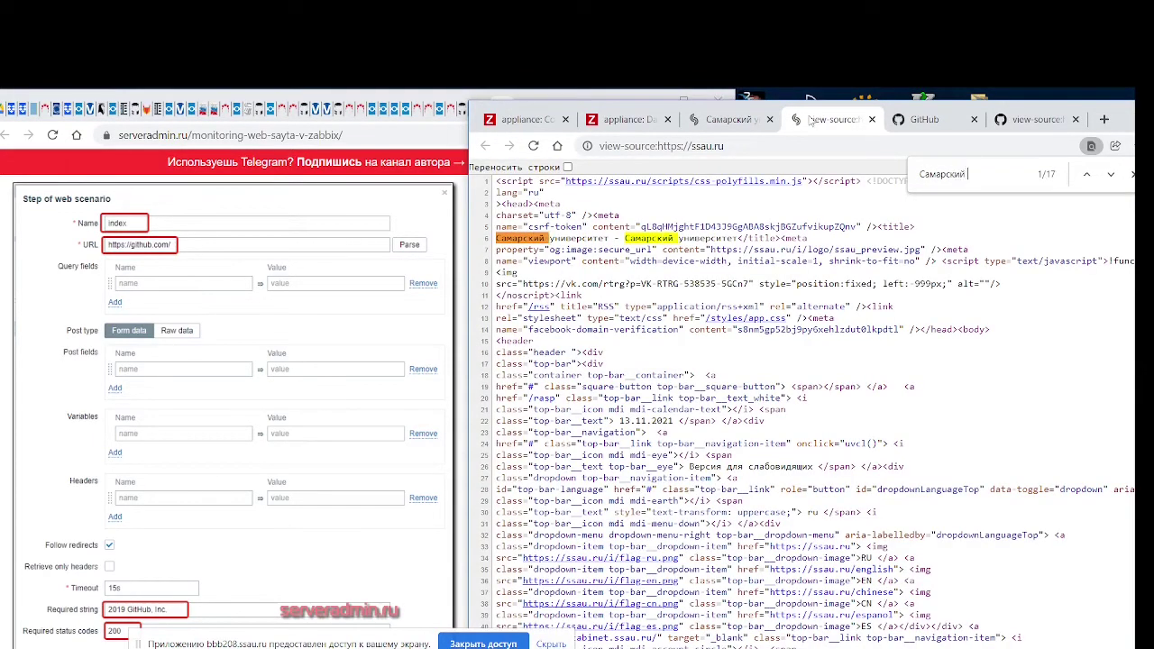
type("университет")
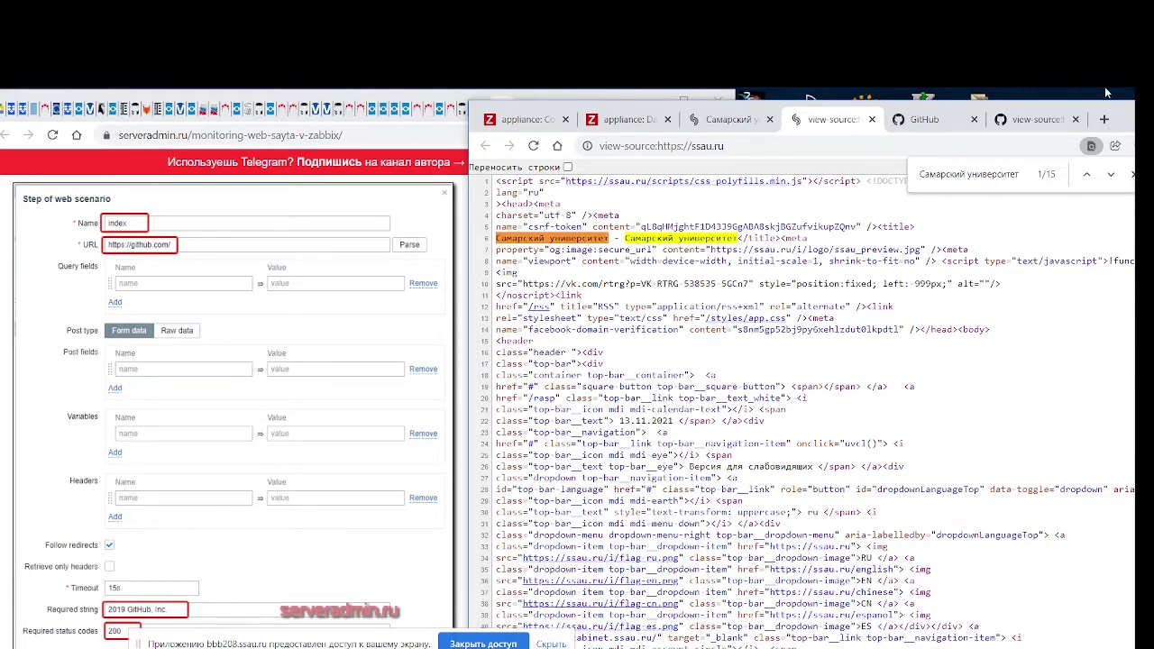
left_click(1111, 174)
left_click(1111, 175)
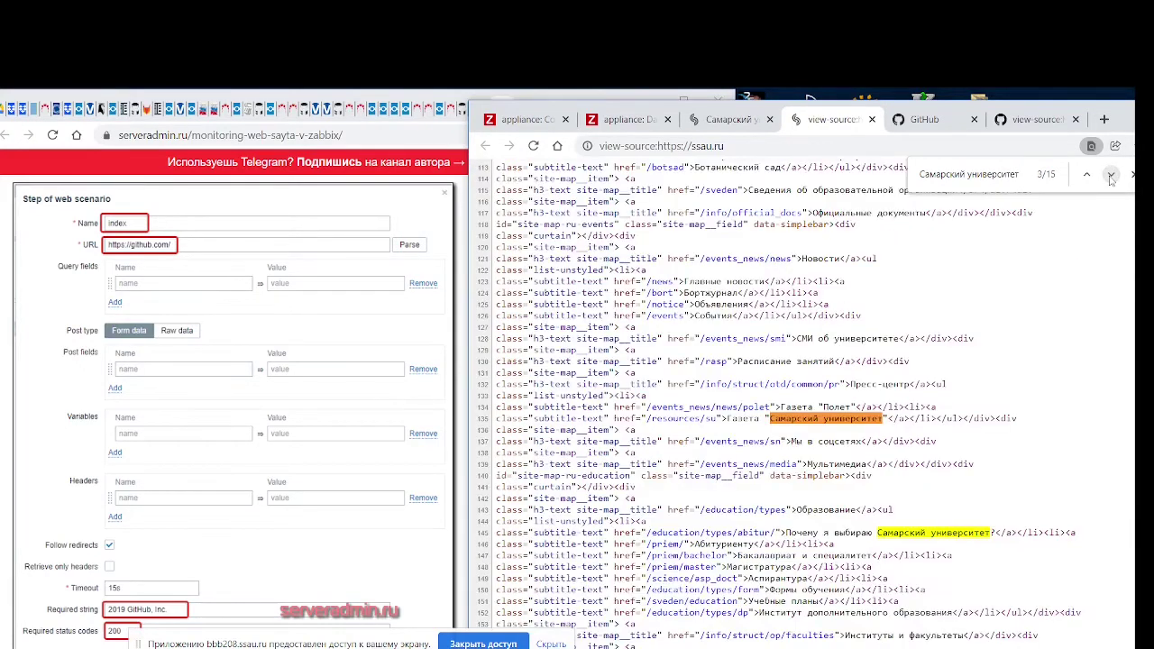
left_click(1111, 174)
left_click(1111, 174)
left_click(1111, 174)
left_click(1111, 174)
left_click(1111, 174)
left_click(1111, 174)
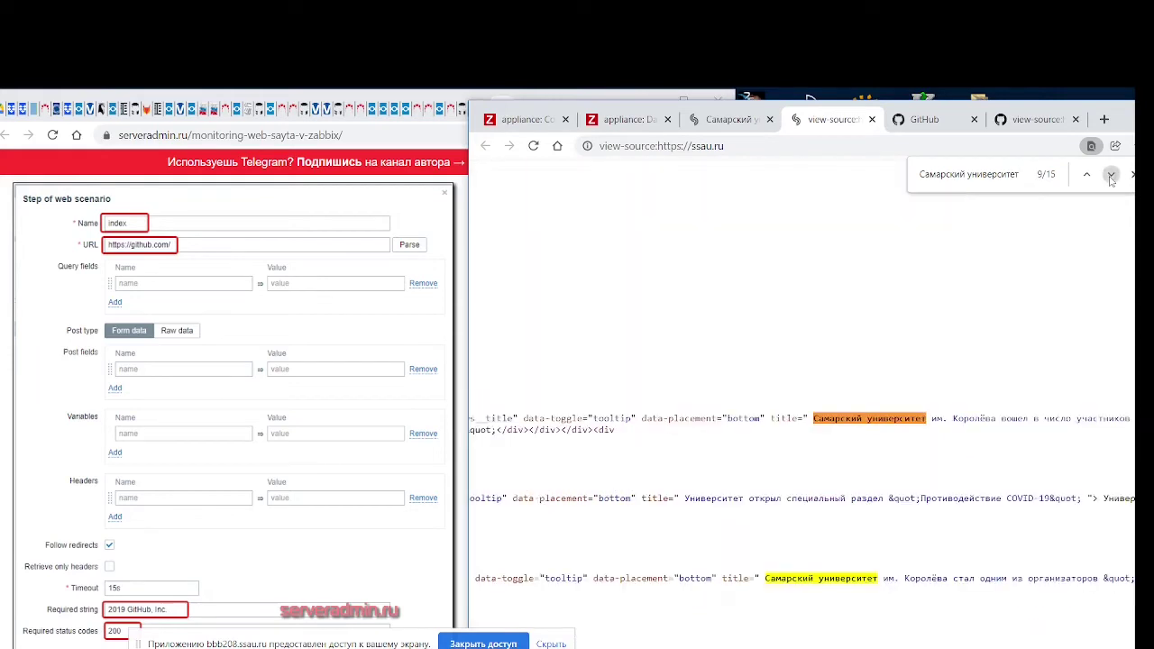
left_click(1112, 174)
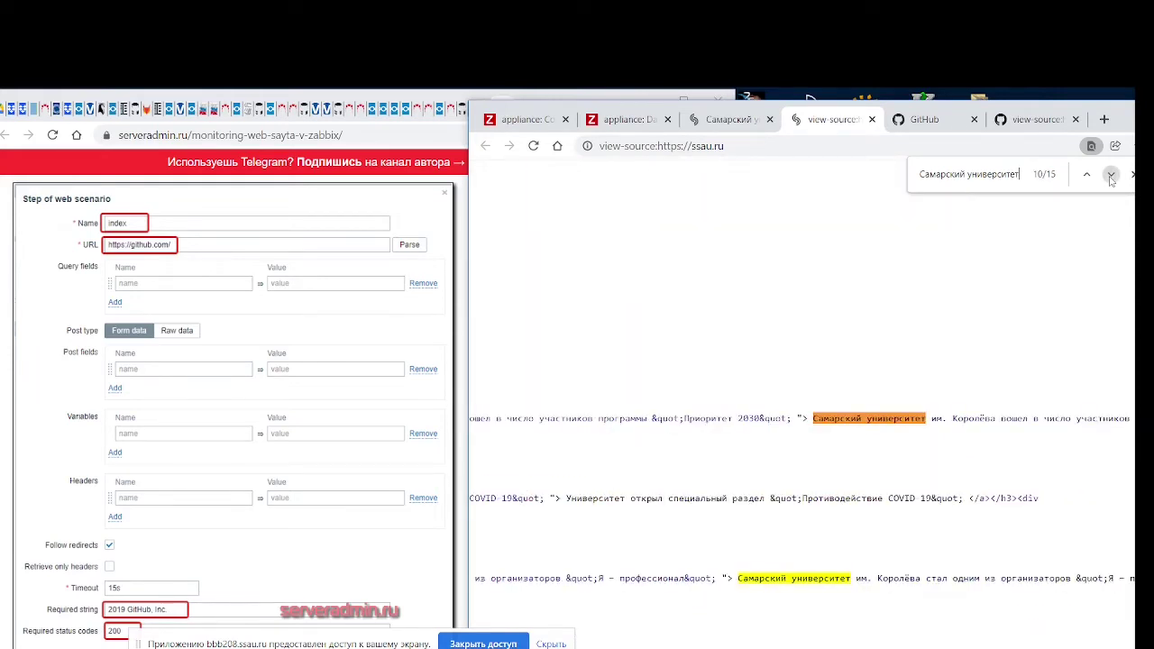
left_click(1112, 174)
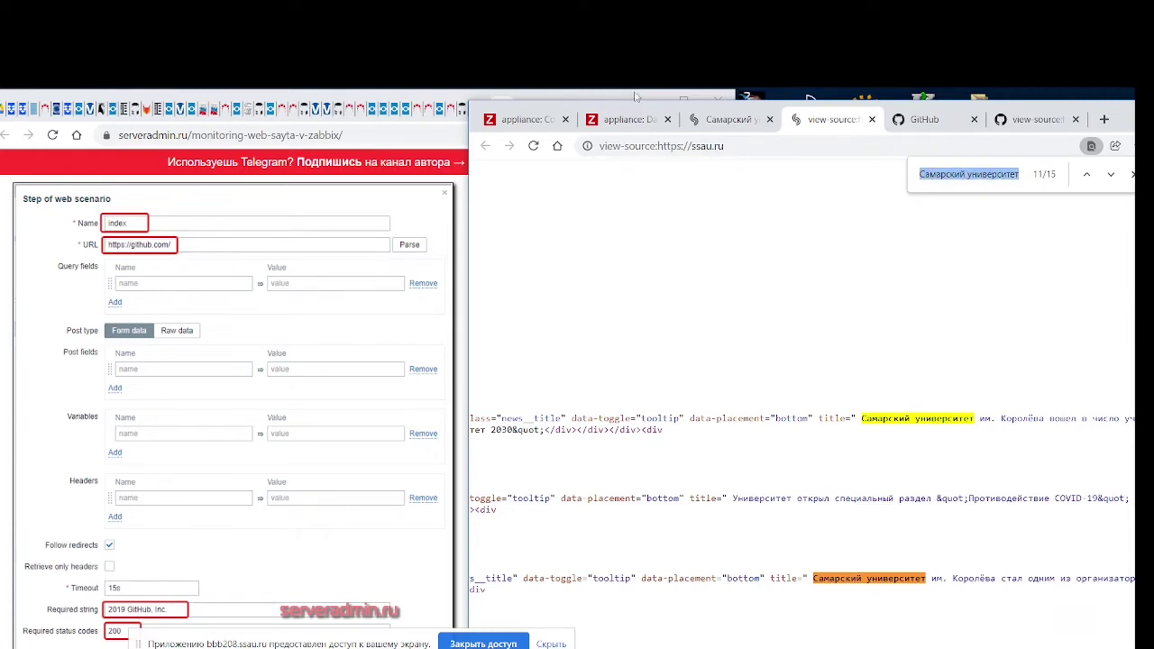
left_click(627, 121)
left_click(557, 125)
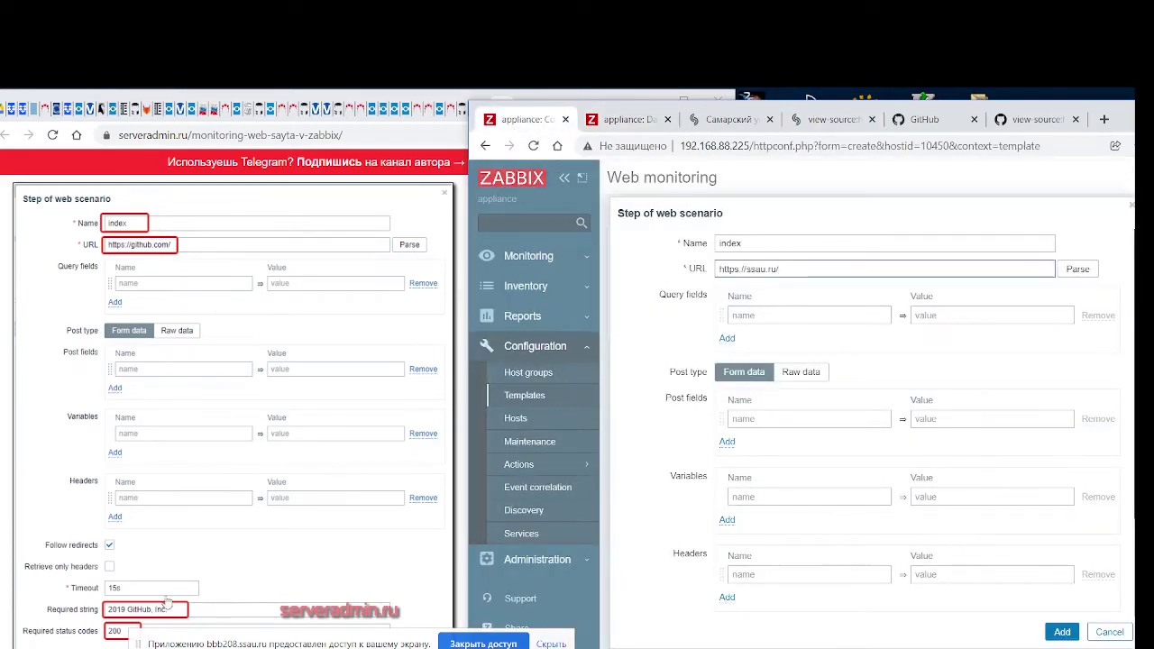
Add the index step requiring the string 'Самарский университет' and status code 200
scroll(788, 468, "down", 1)
scroll(788, 468, "down", 3)
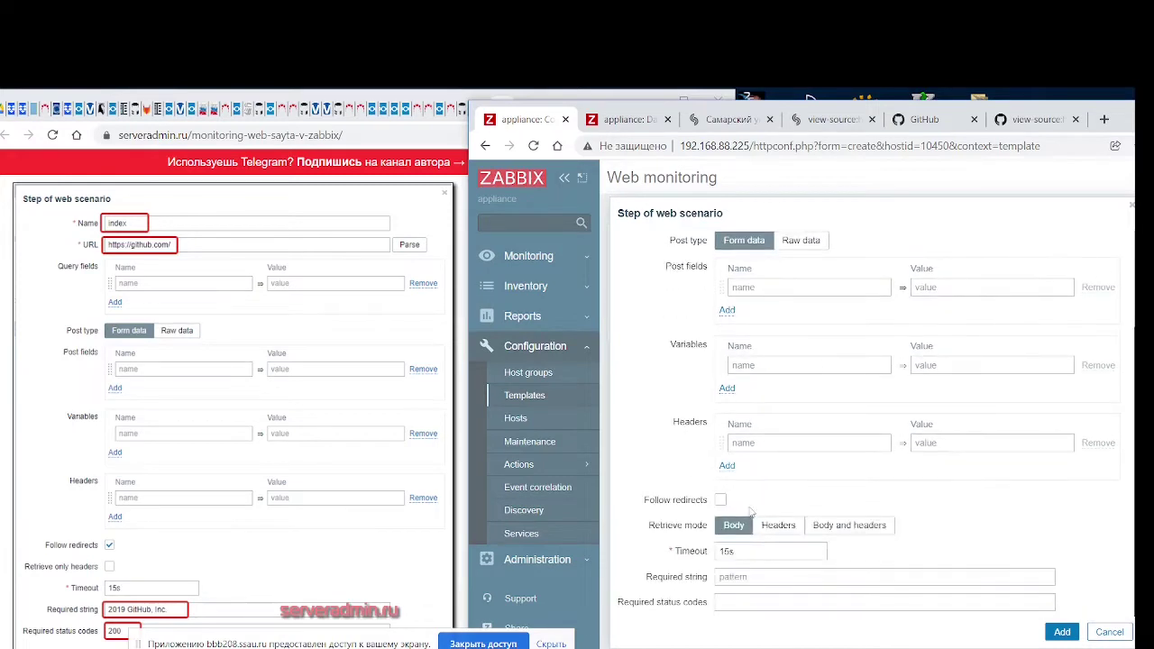
left_click(757, 577)
type("Самарский университет")
left_click(769, 601)
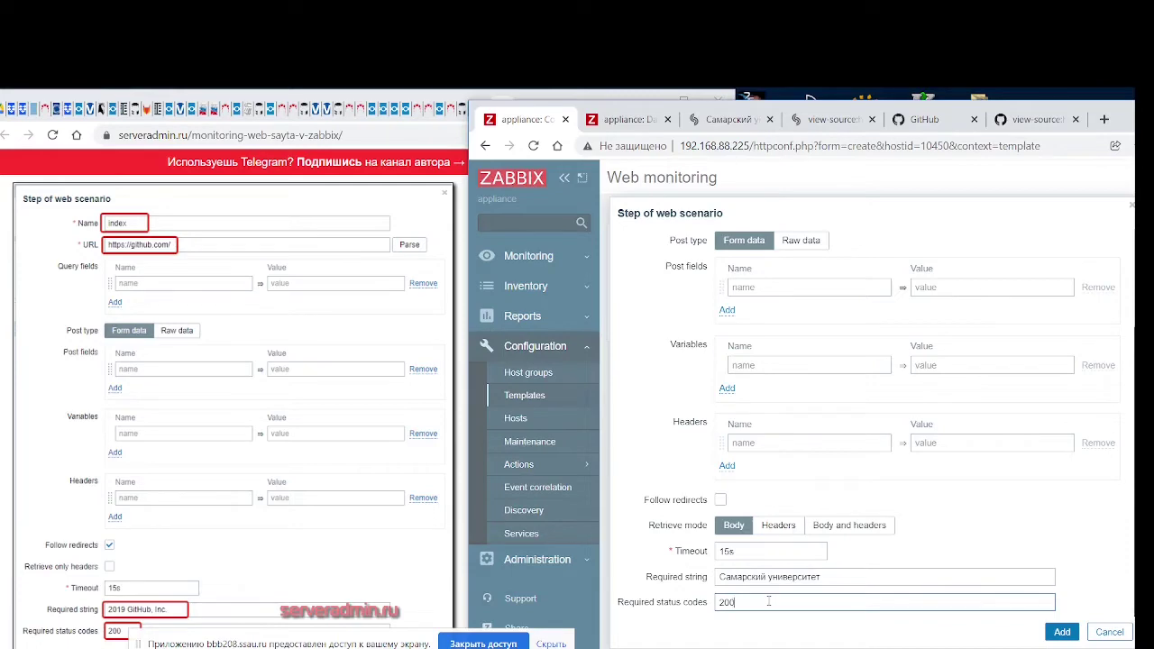
scroll(276, 436, "down", 4)
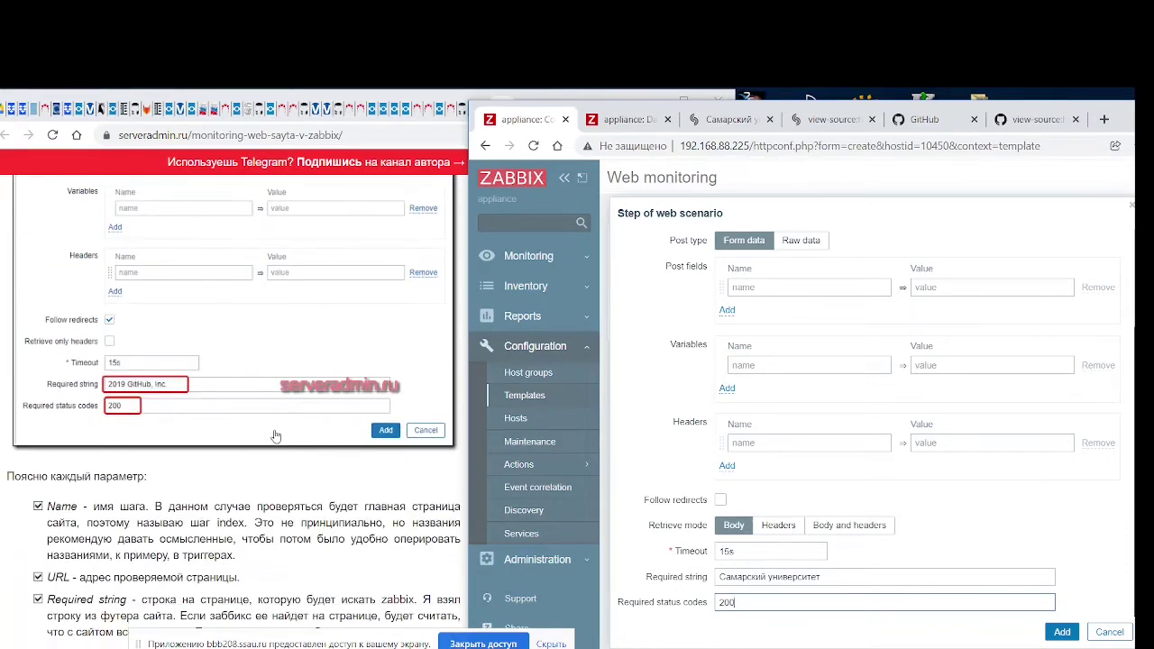
scroll(276, 437, "down", 1)
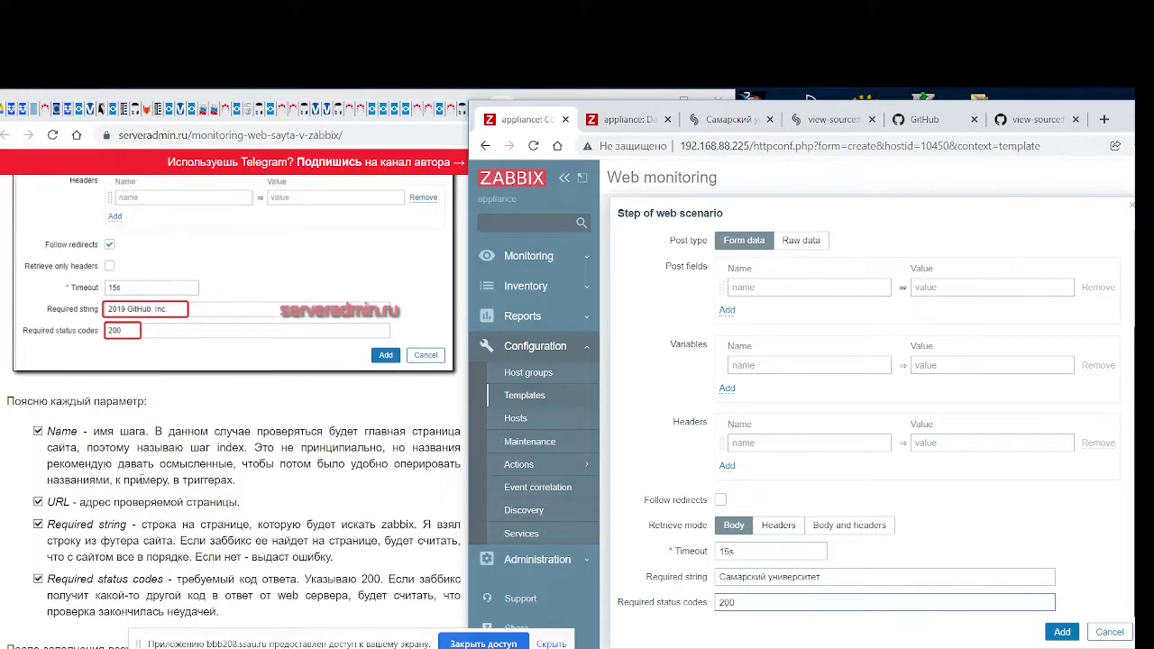
scroll(141, 517, "down", 1)
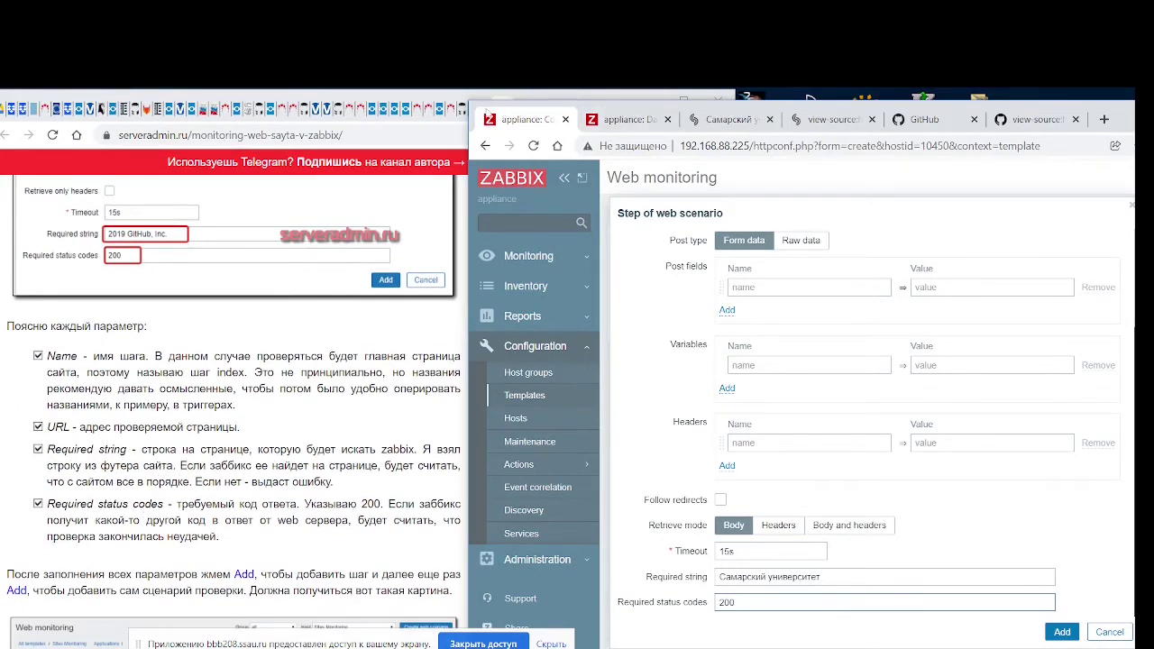
mouse_move(480, 113)
left_mouse_down()
mouse_move(540, 117)
mouse_move(486, 117)
mouse_move(478, 100)
left_mouse_up()
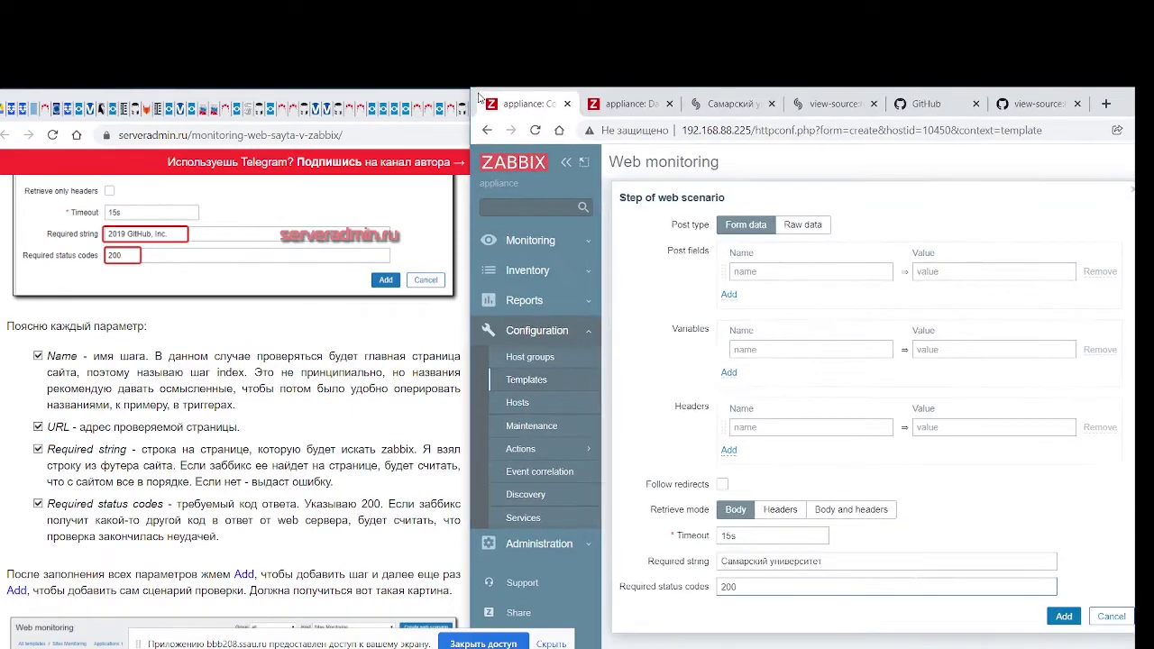
scroll(316, 505, "down", 1)
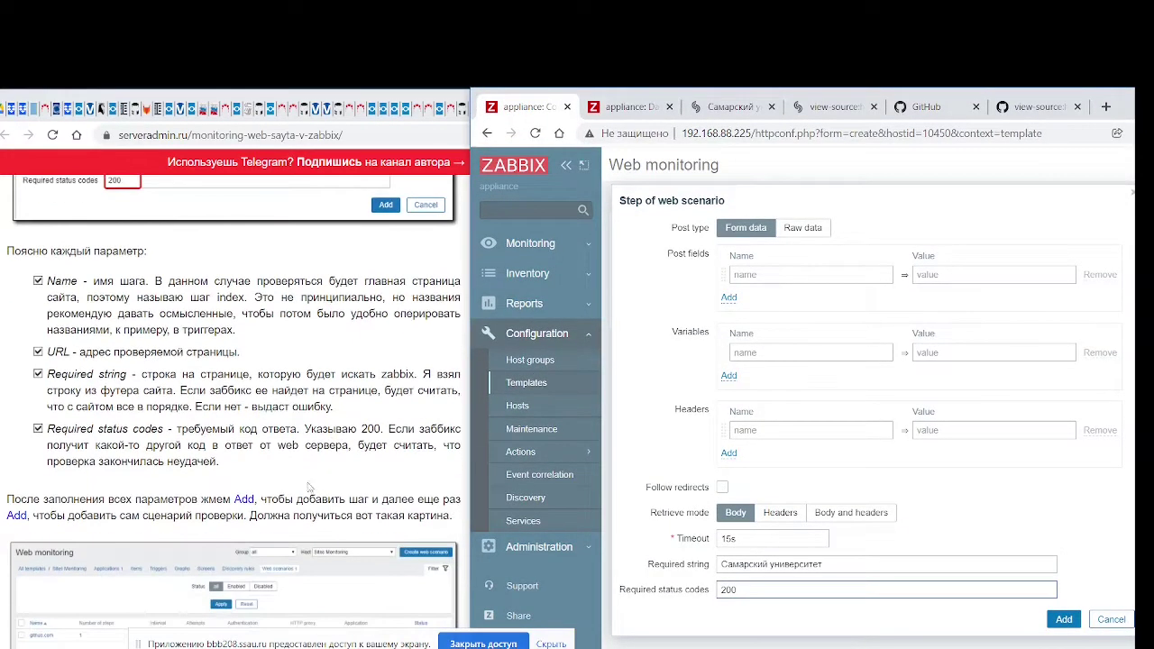
scroll(293, 458, "down", 3)
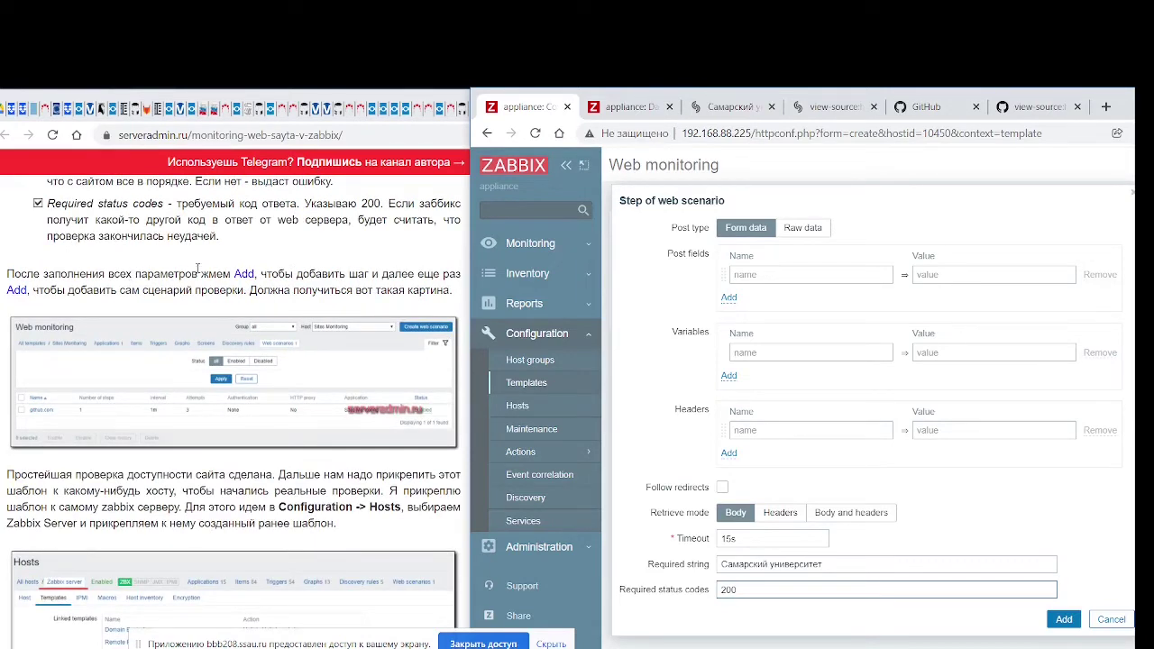
left_click(1065, 621)
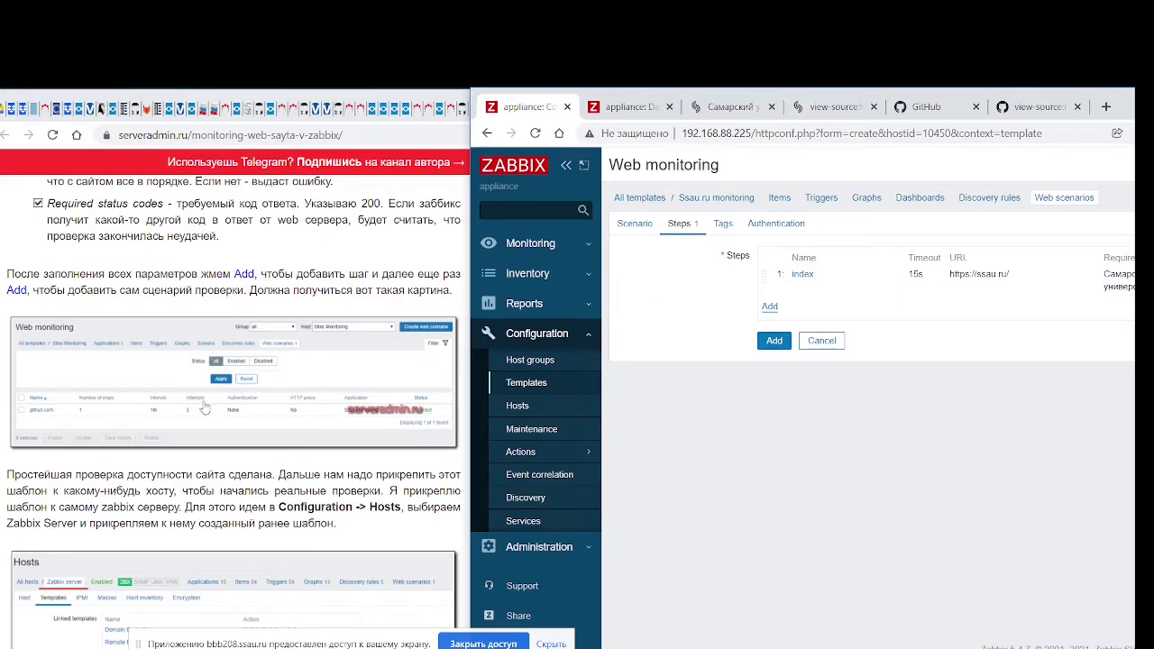
Go to the Configuration Hosts list
scroll(200, 421, "down", 1)
scroll(201, 421, "down", 1)
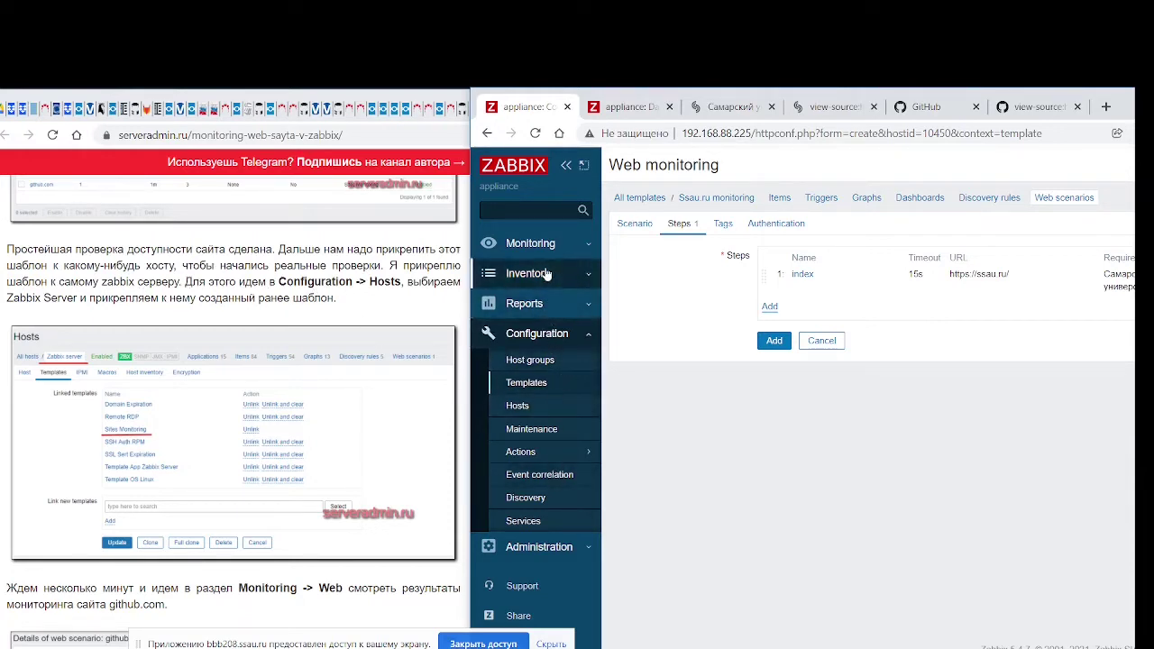
left_click(541, 408)
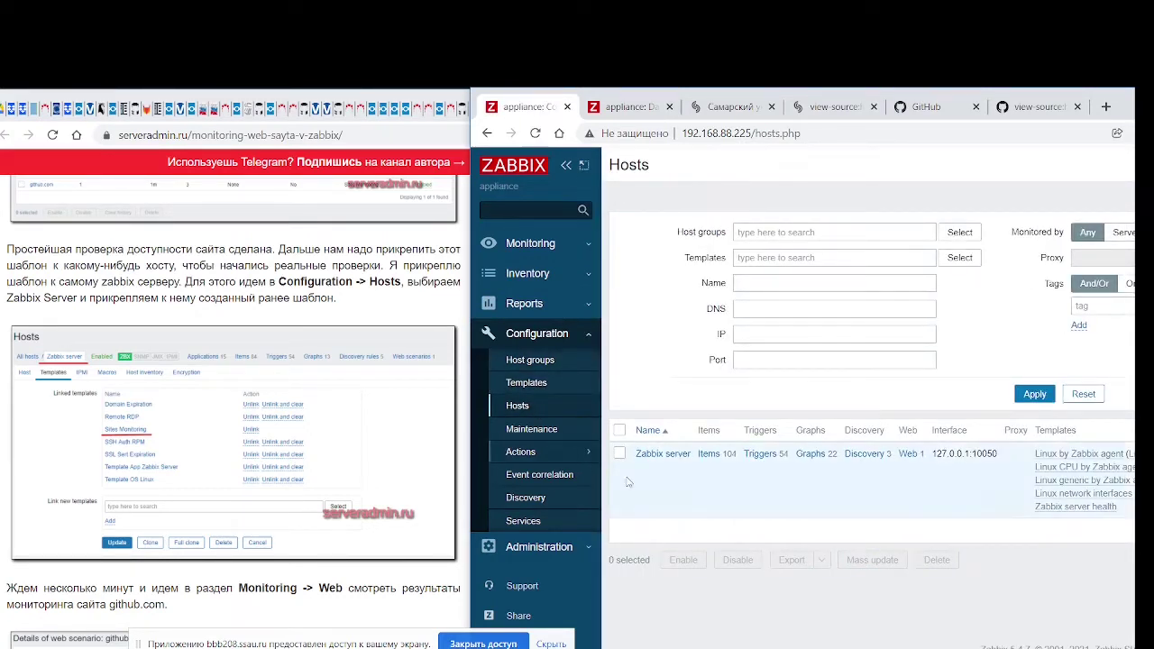
Open the Zabbix server host's Templates tab and search Link new templates for 'Sites Monitoring'
left_click(674, 459)
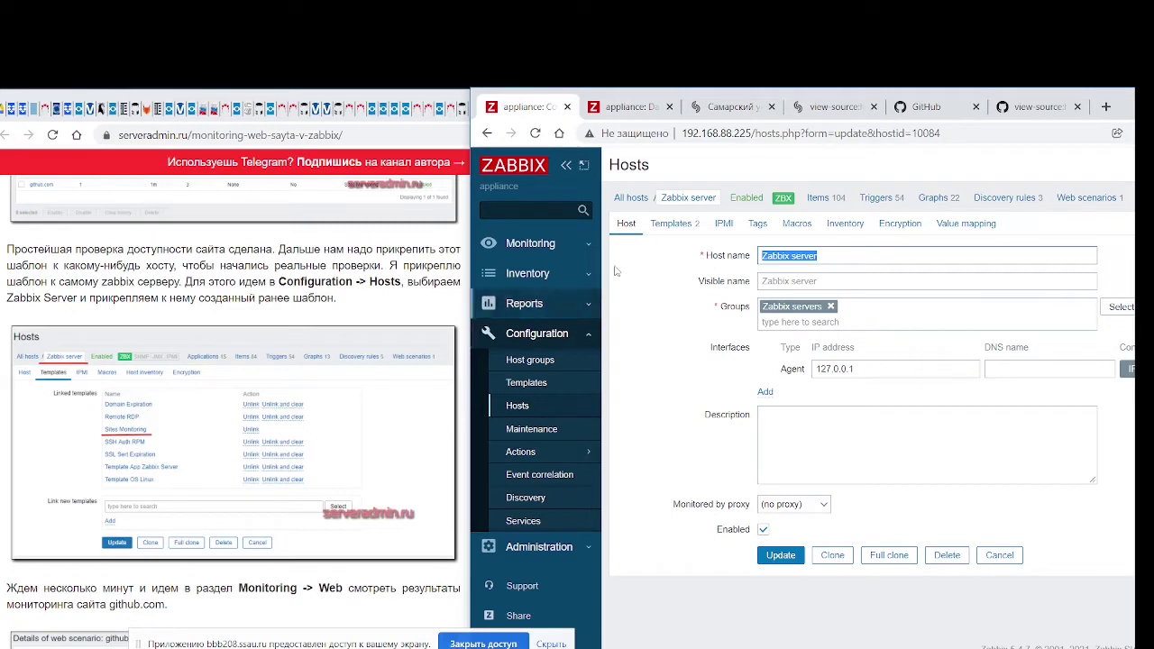
left_click(670, 226)
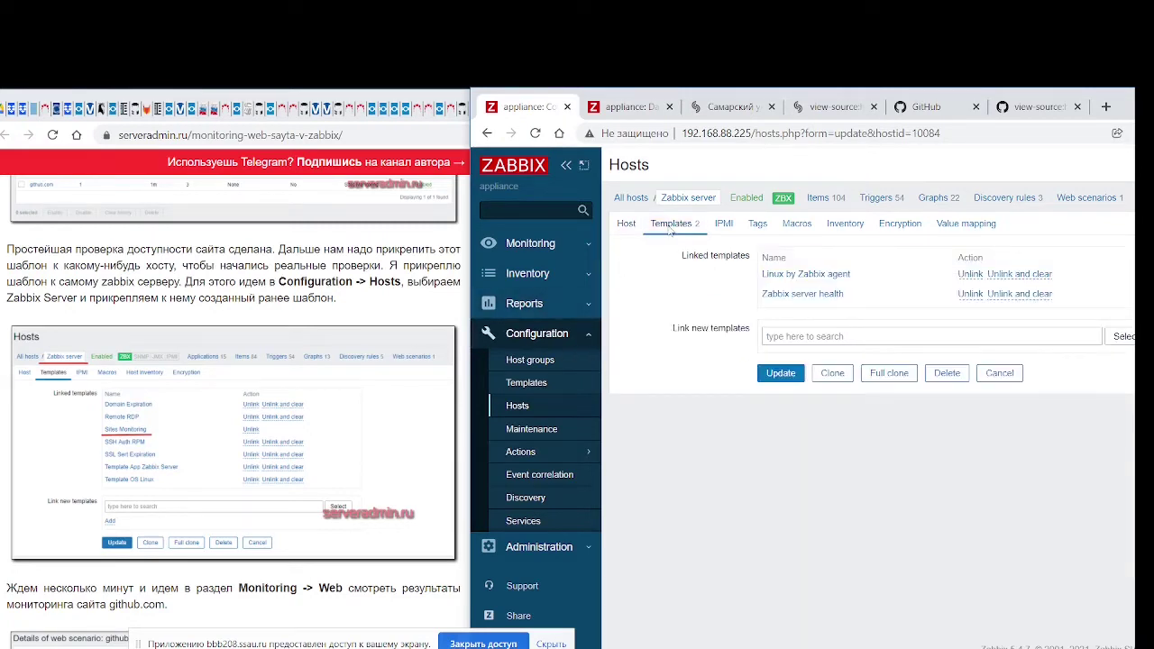
left_click(768, 336)
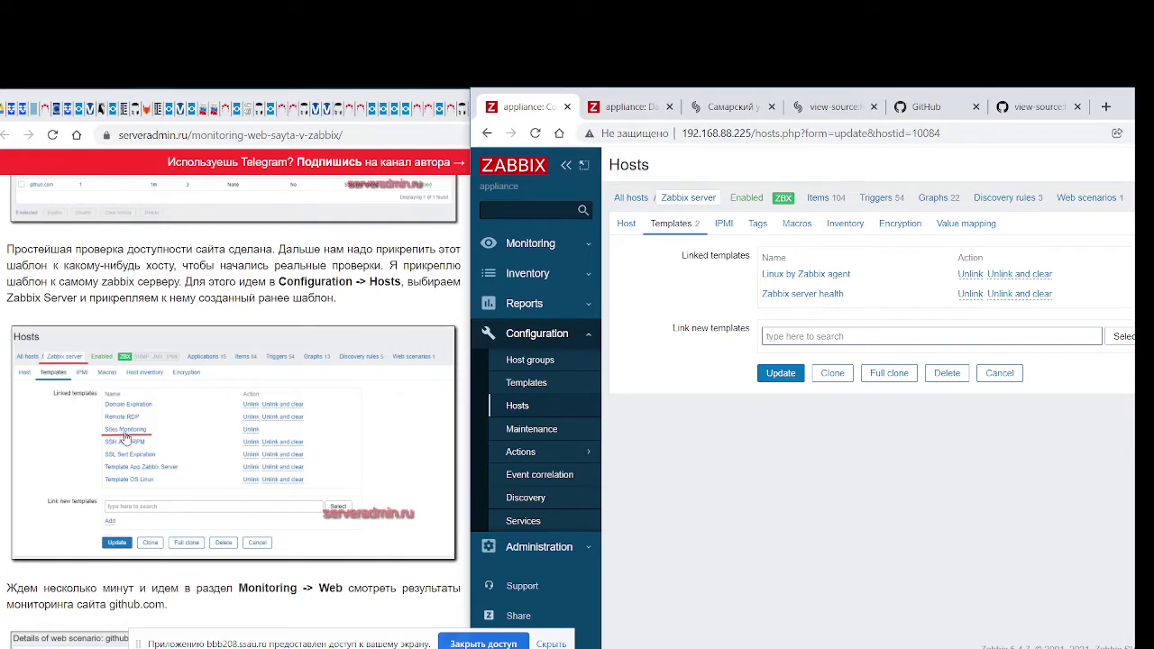
left_click(828, 337)
type("Si")
key("BackSpace")
key("BackSpace")
type("Sites ")
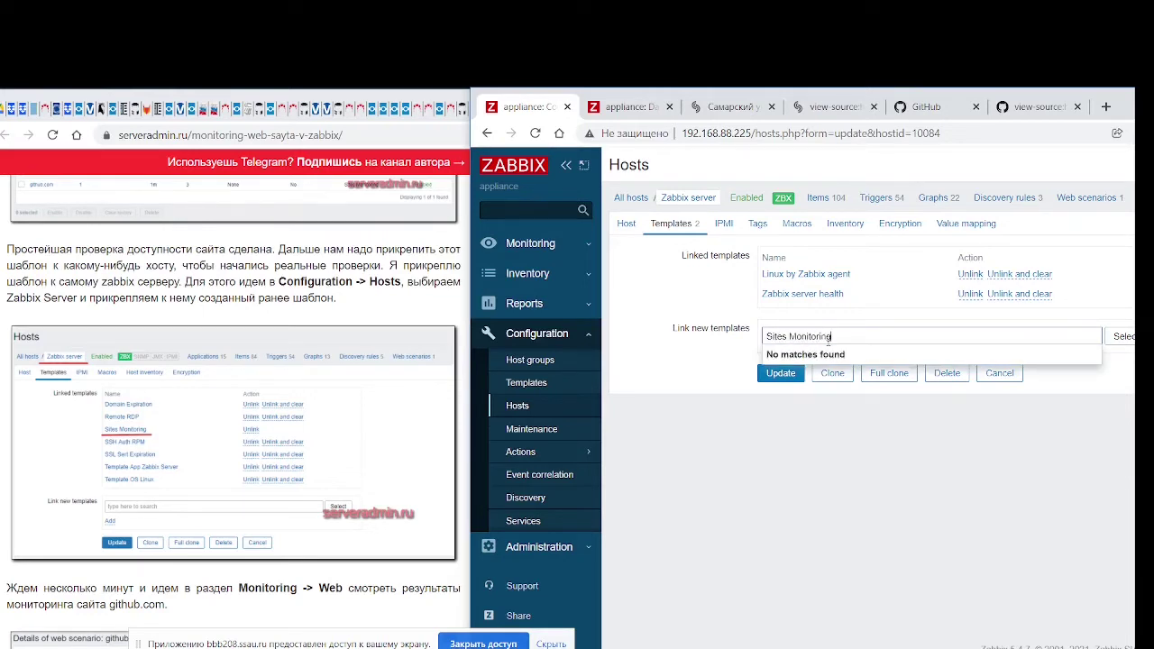
type("Monitoring")
Open and close the template Select dialog without choosing a template
left_click(1125, 337)
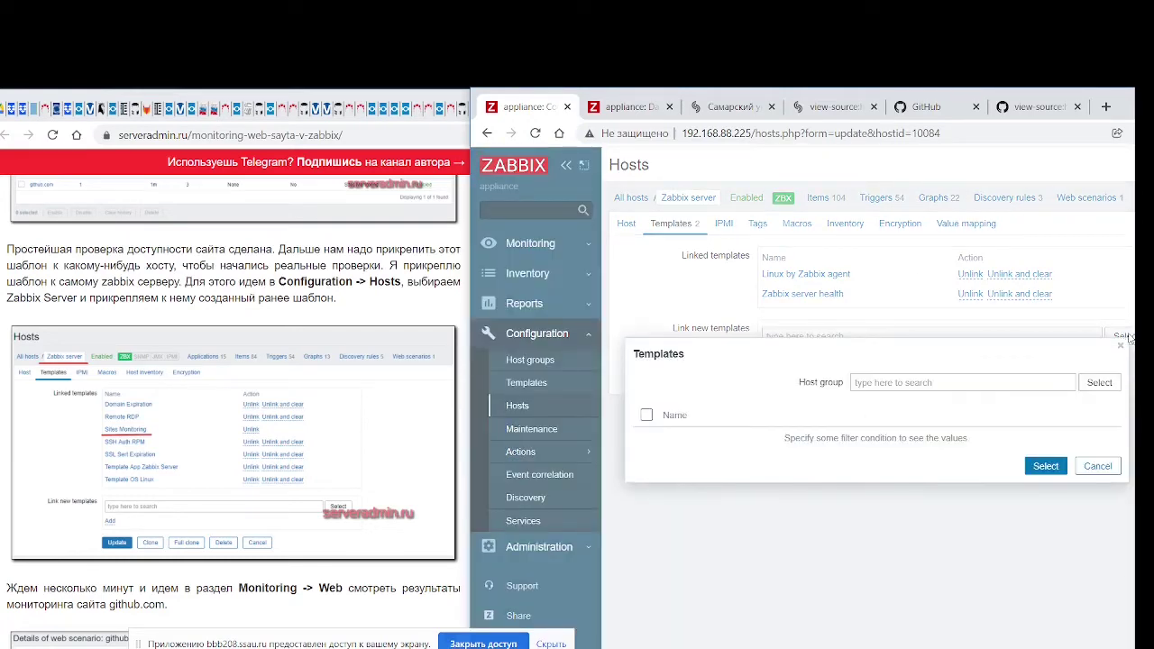
left_click(1120, 347)
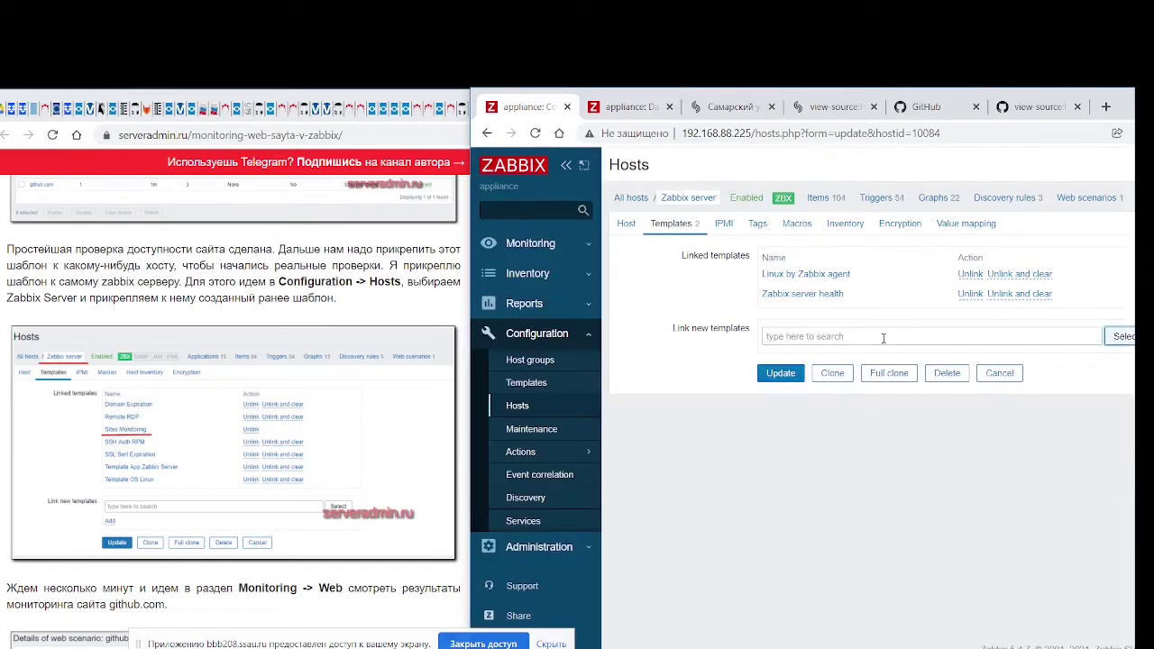
left_click(1095, 336)
left_click(1123, 338)
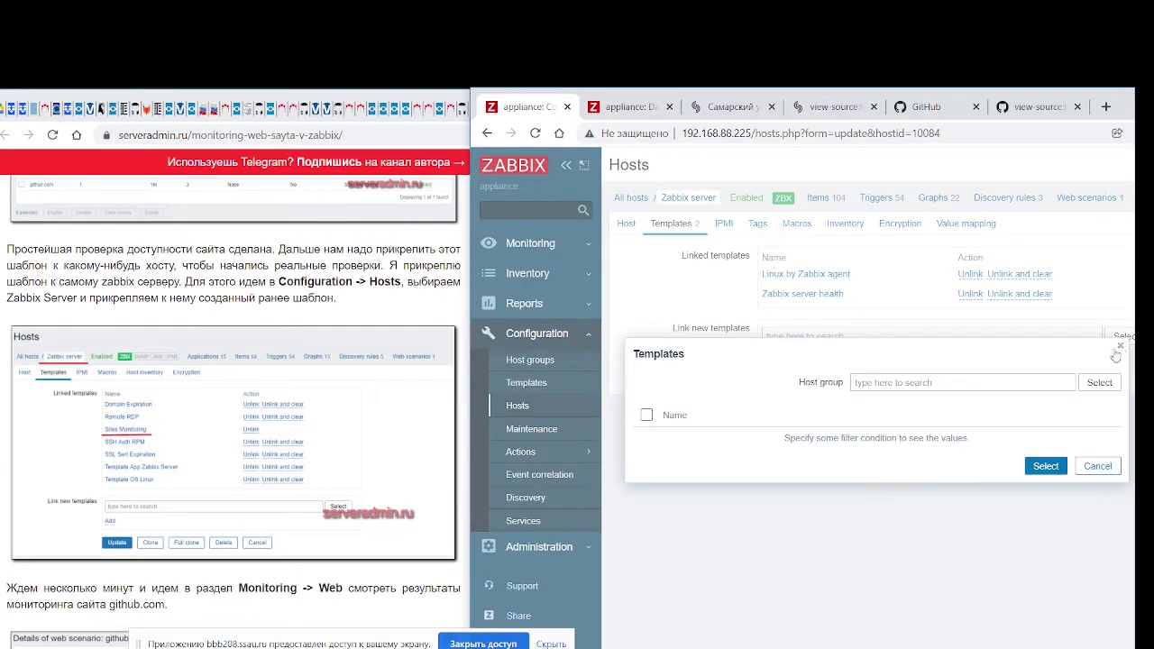
left_click(1120, 346)
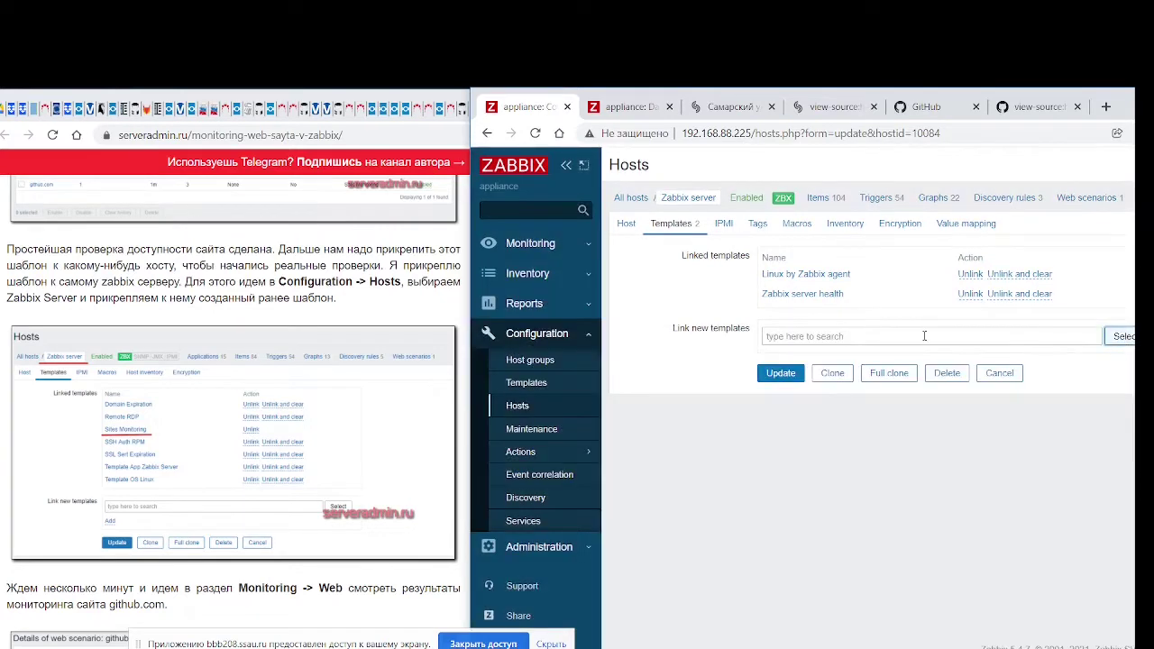
left_click(795, 337)
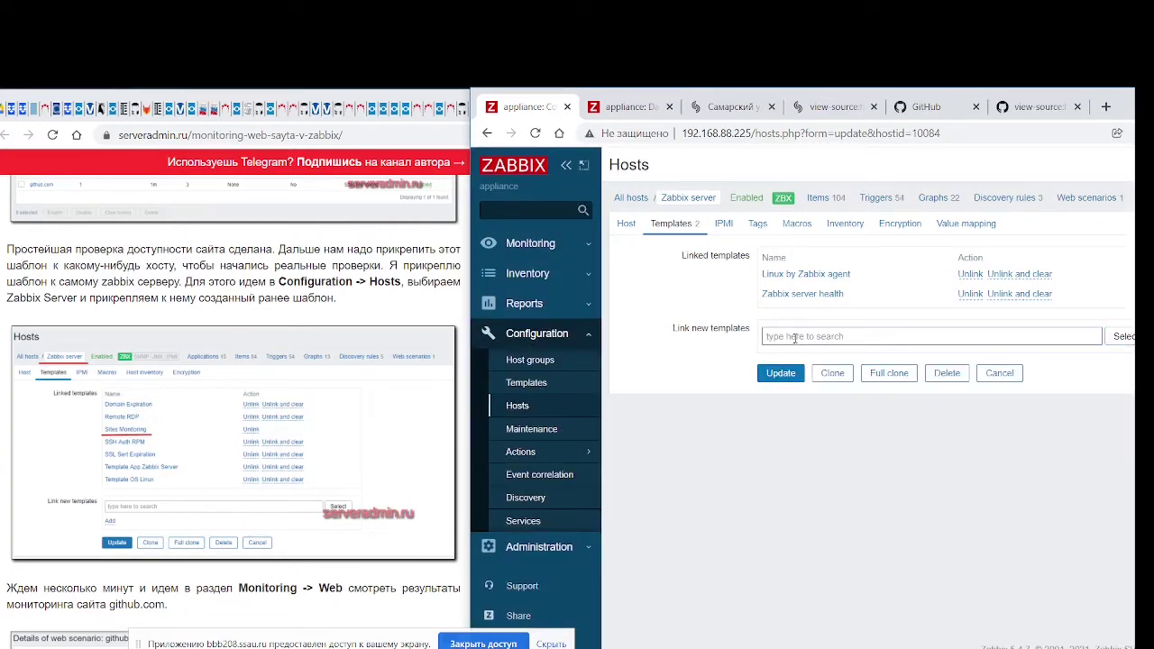
left_click_drag(476, 101, 153, 101)
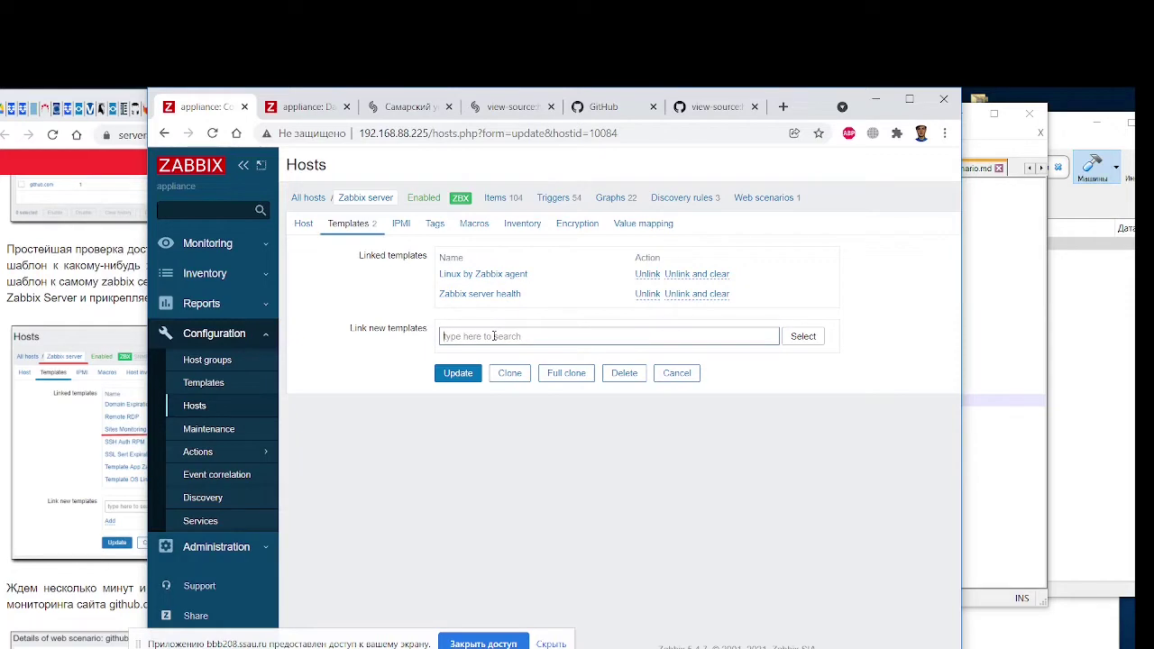
Search 'Ssau.ru', pick the Ssau.ru monitoring template and update the Zabbix server host
middle_click(199, 382)
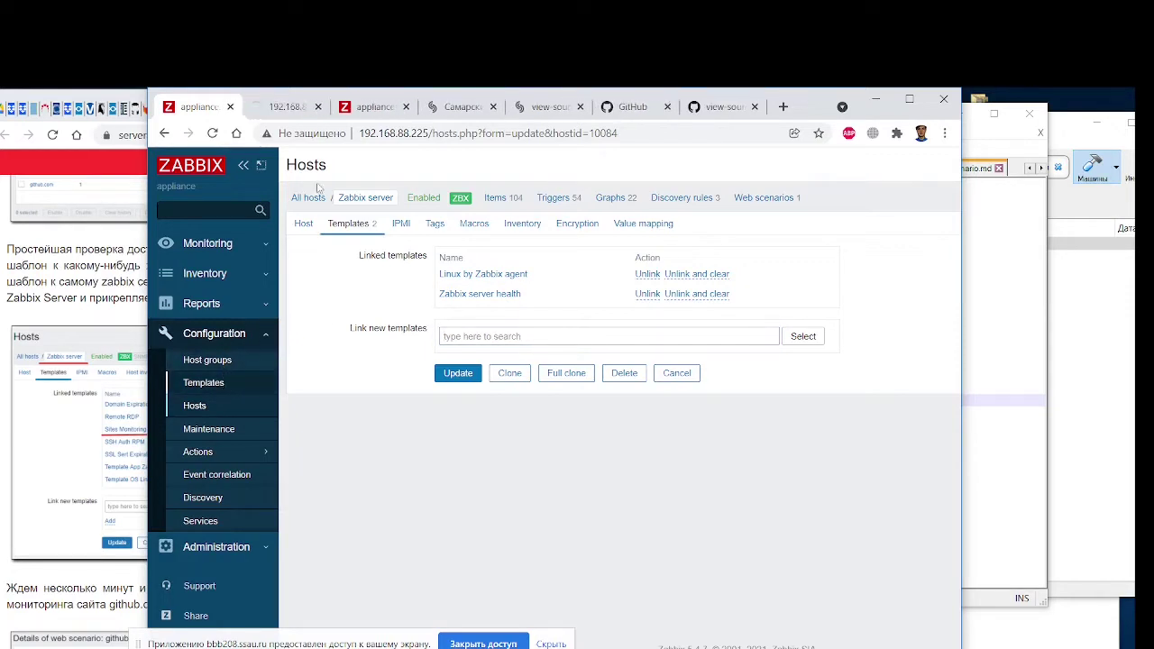
left_click(287, 107)
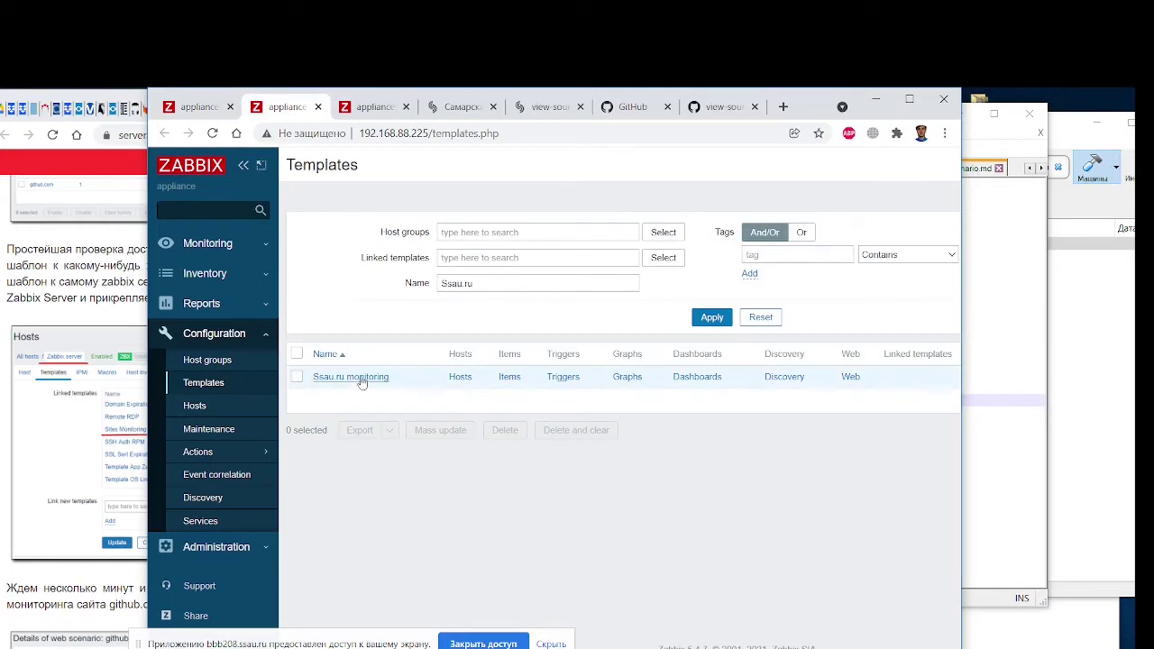
middle_click(287, 107)
left_click(496, 335)
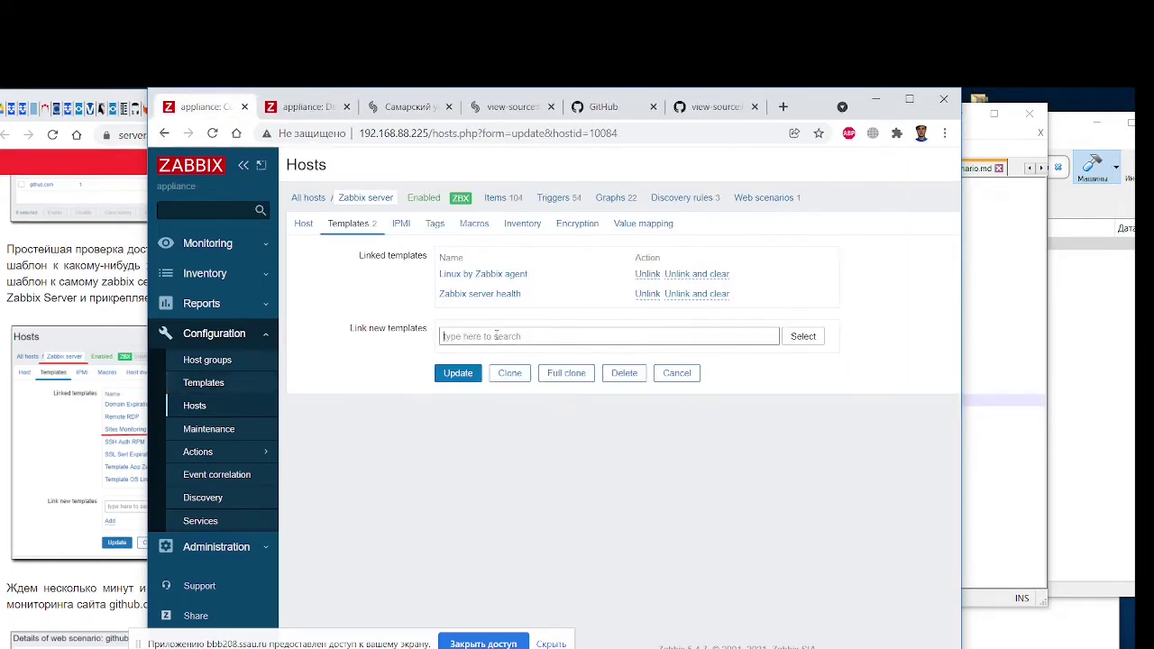
type("S")
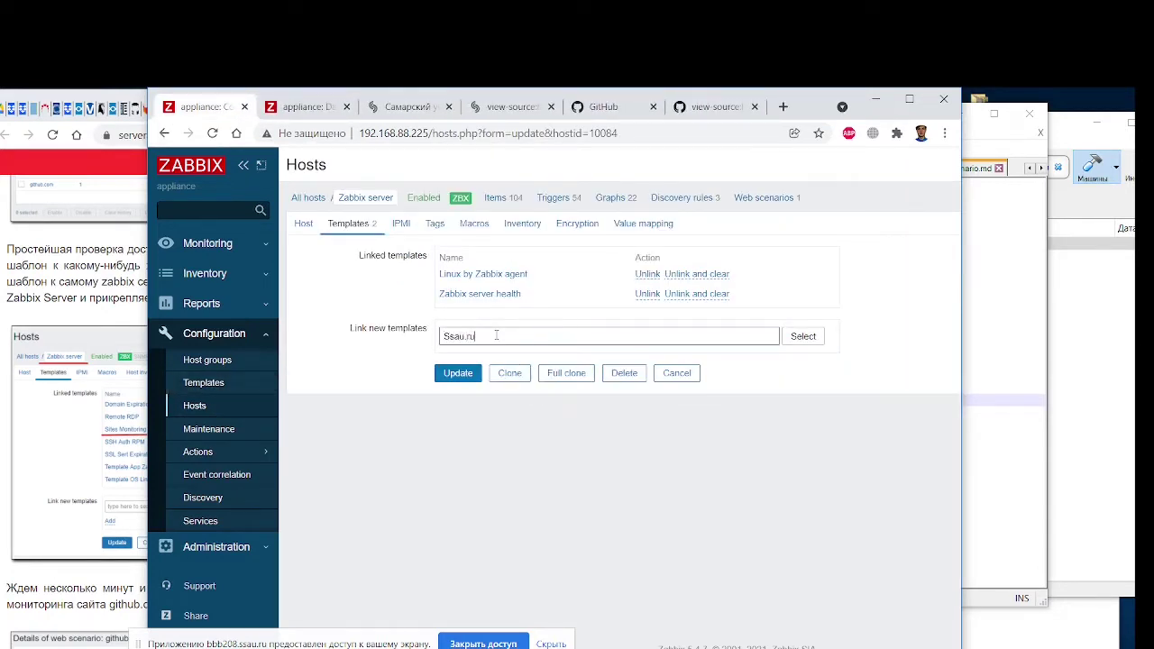
type("sau.ru")
left_click(487, 353)
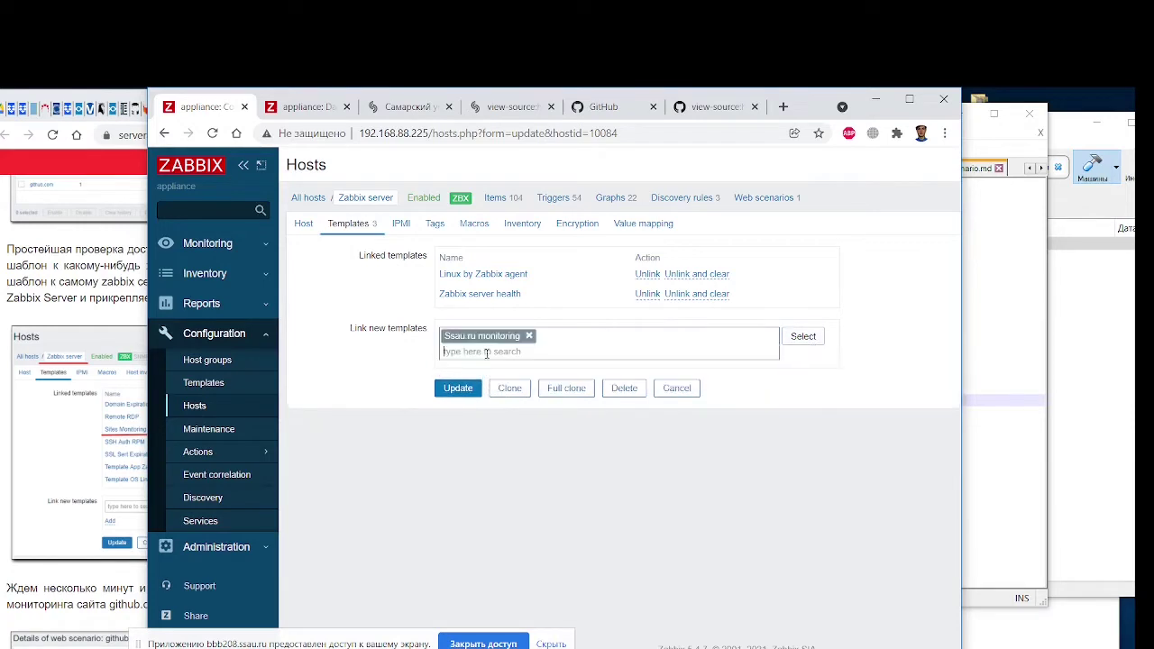
left_click(456, 390)
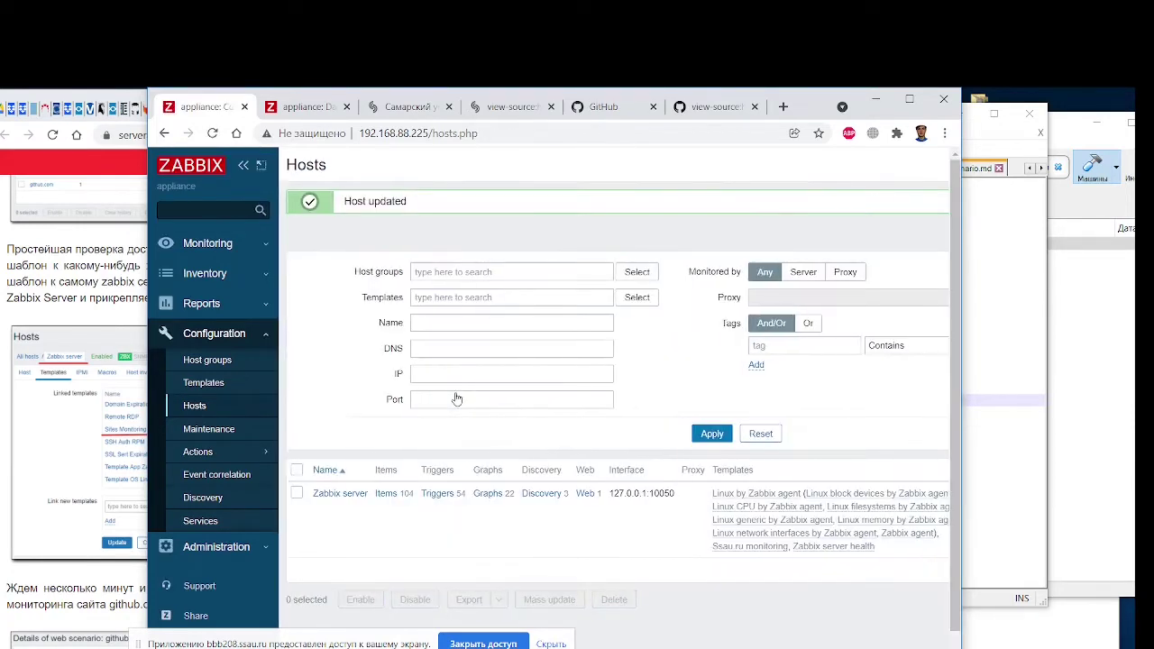
left_click(165, 133)
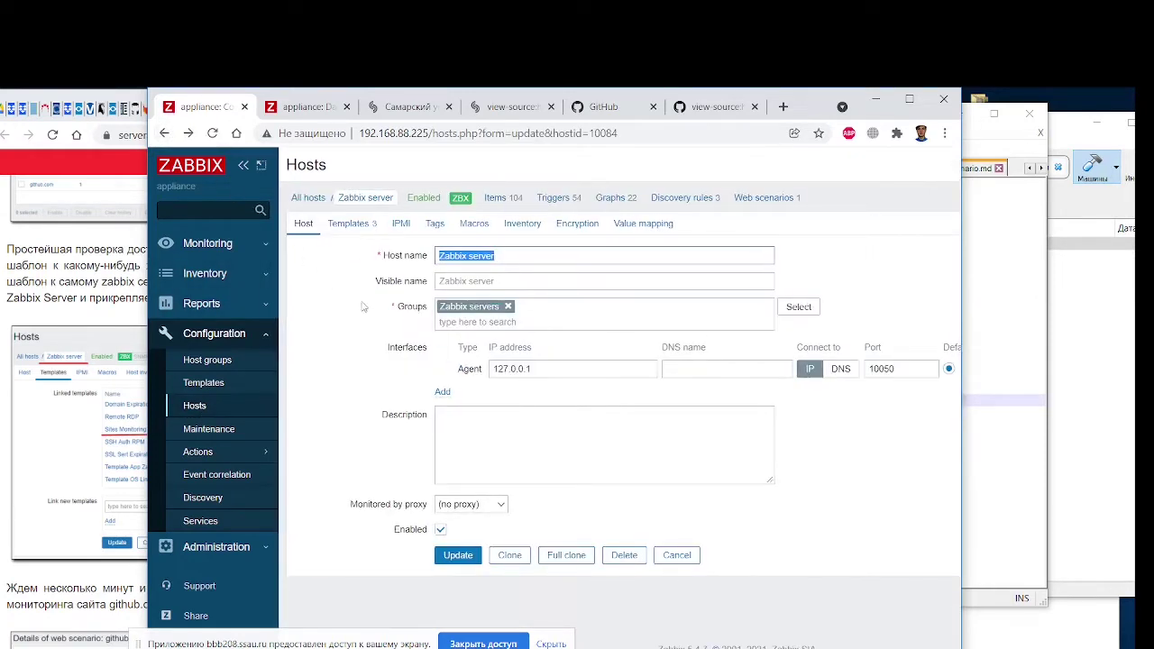
Review the host's linked templates and open the Ssau.ru monitoring template settings
left_click(351, 223)
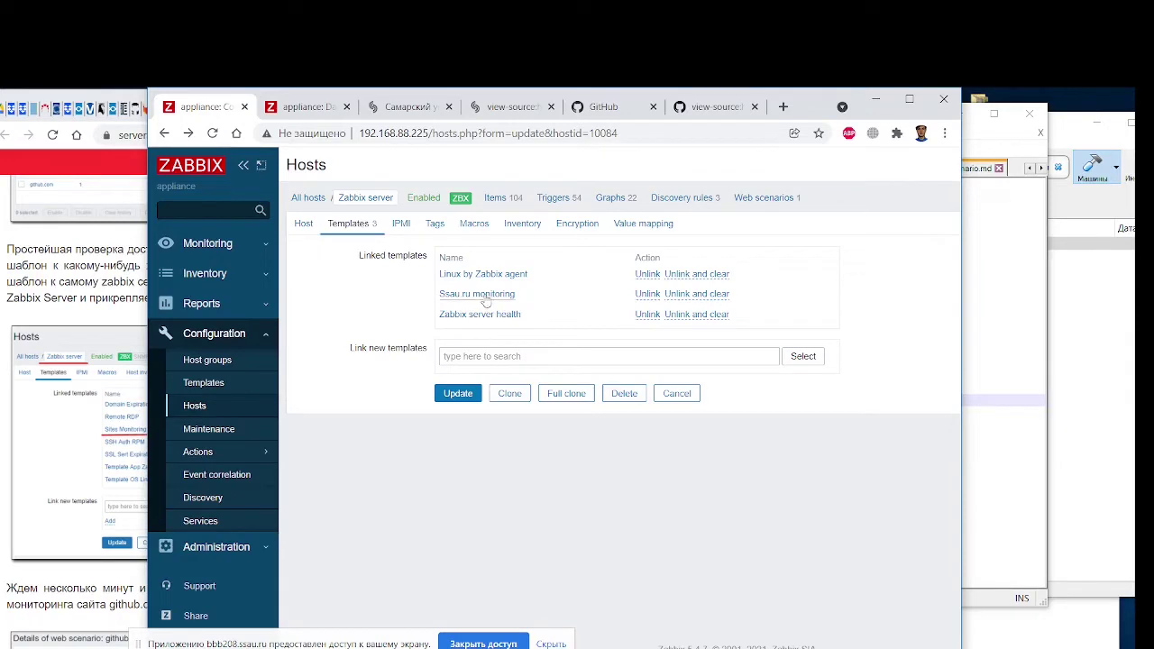
left_click_drag(158, 101, 500, 98)
scroll(248, 471, "down", 3)
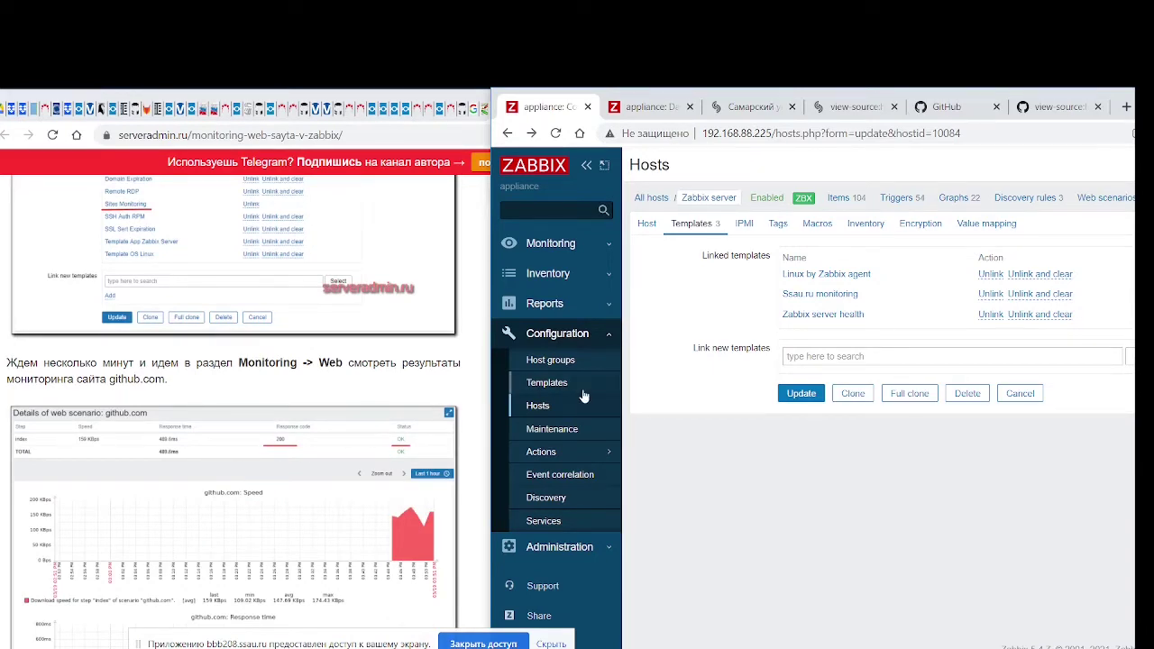
scroll(585, 394, "down", 2)
scroll(585, 372, "up", 1)
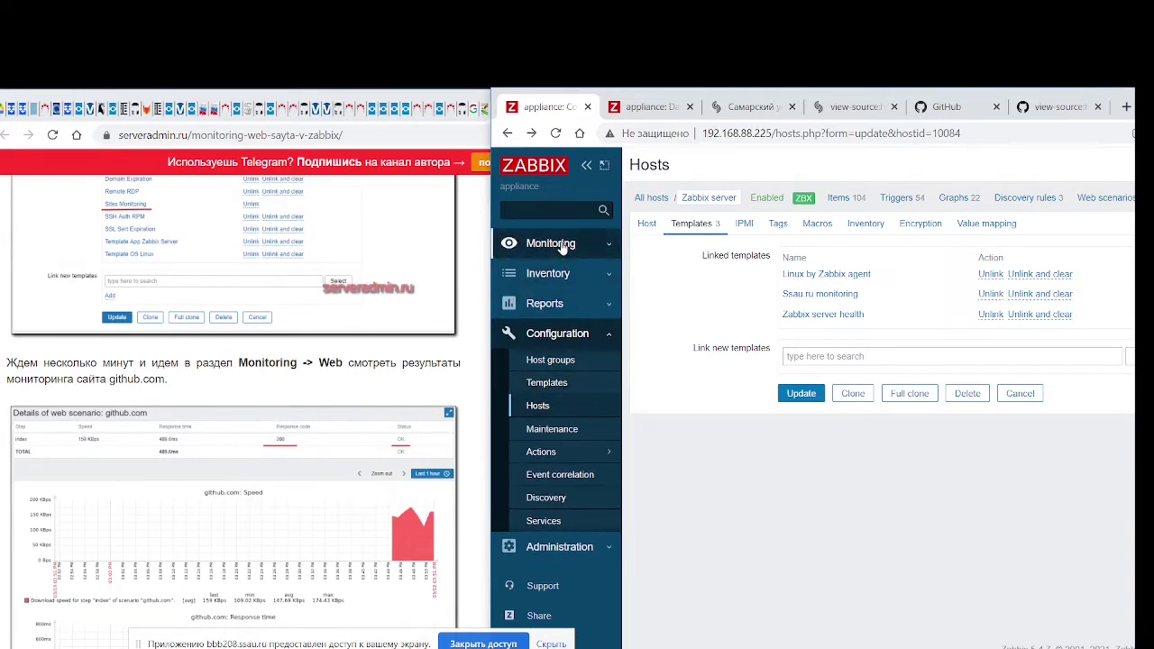
left_click(559, 244)
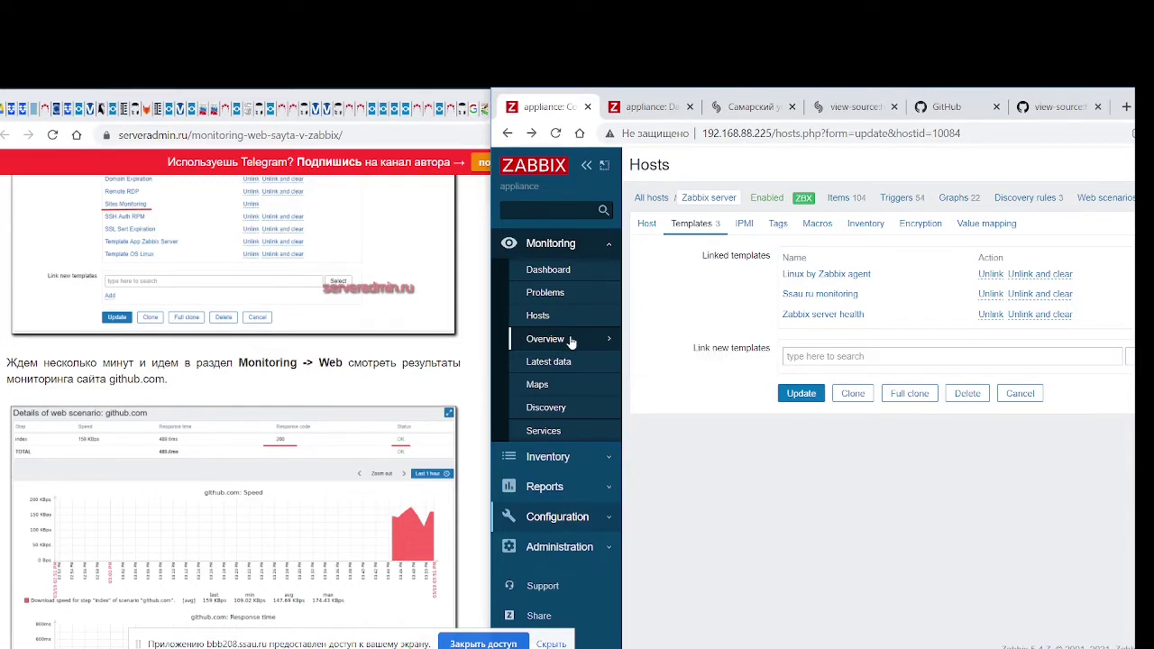
left_click(811, 301)
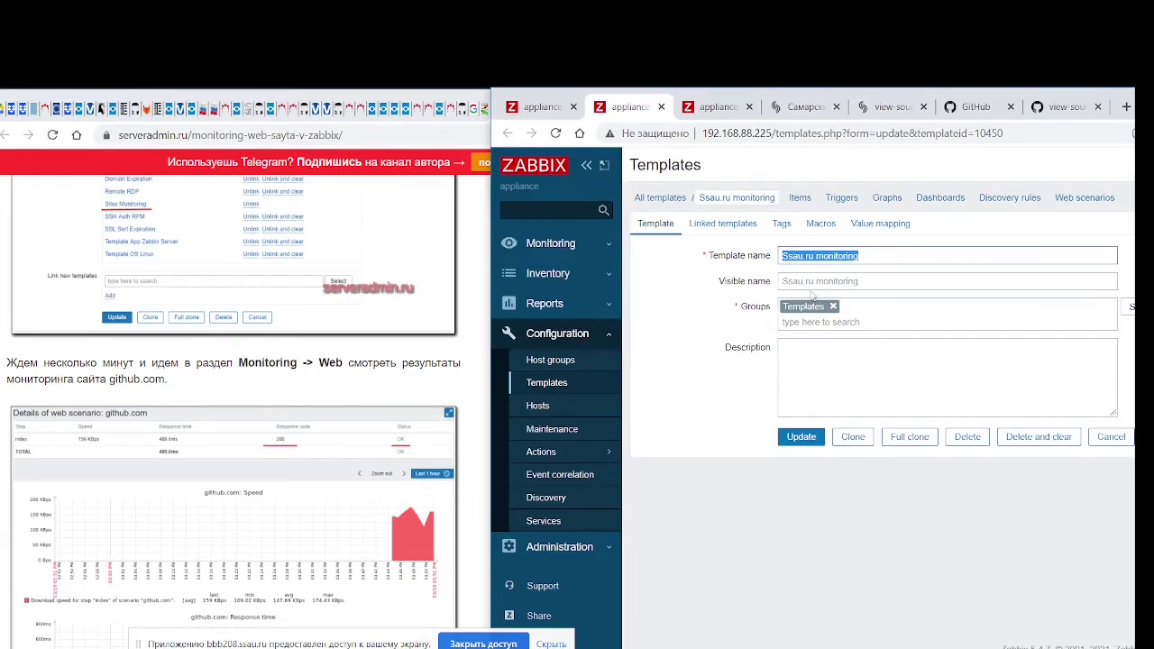
Return through Configuration > Host groups to the Configuration Hosts list
scroll(230, 458, "down", 3)
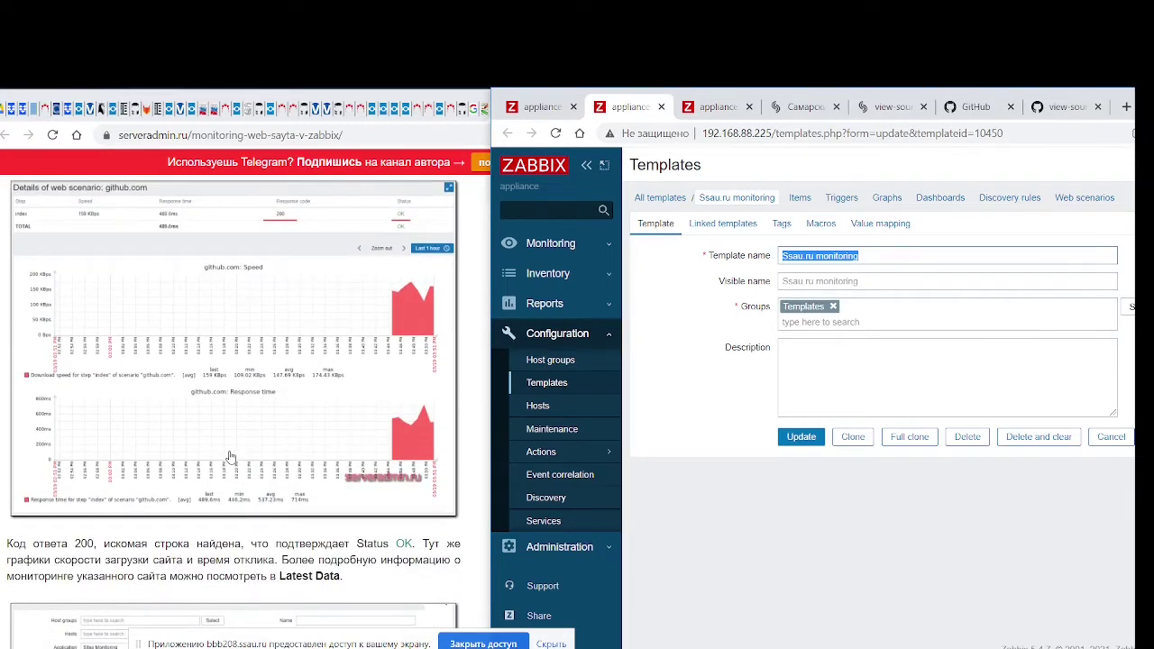
scroll(230, 458, "down", 2)
scroll(227, 458, "up", 4)
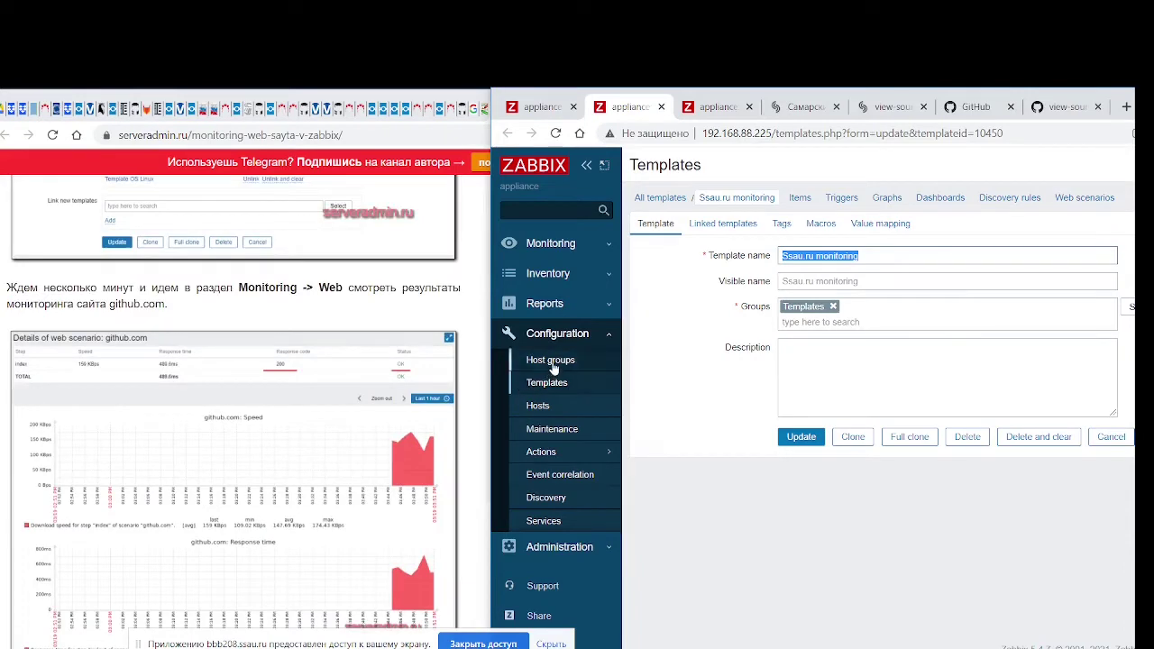
left_click(552, 360)
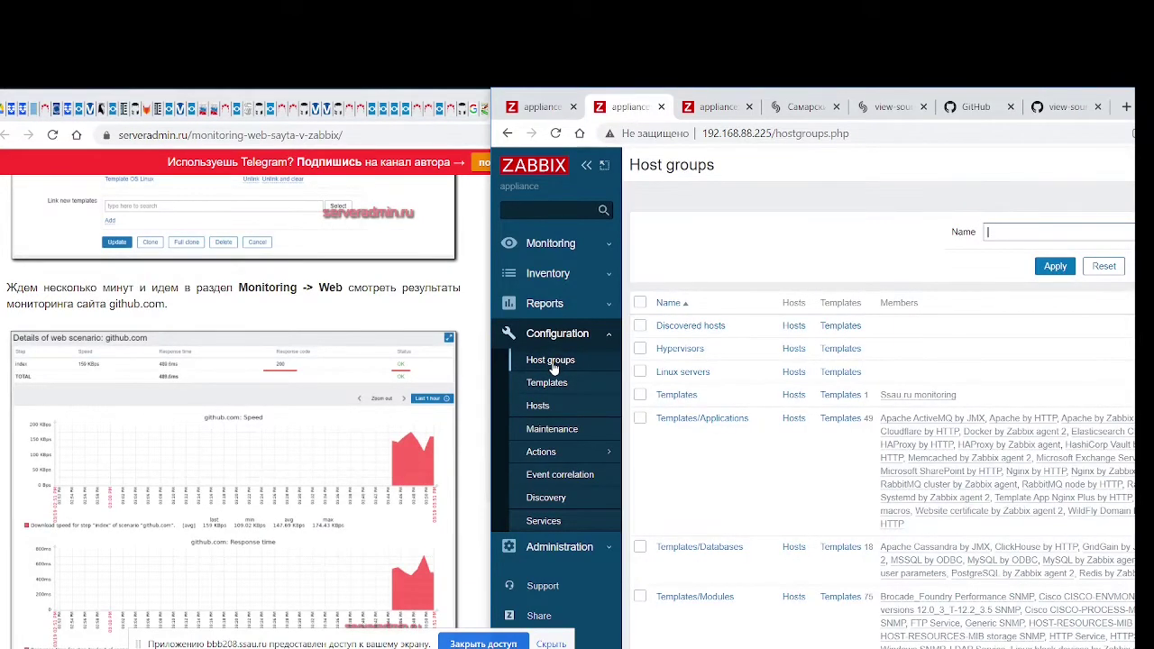
left_click(544, 406)
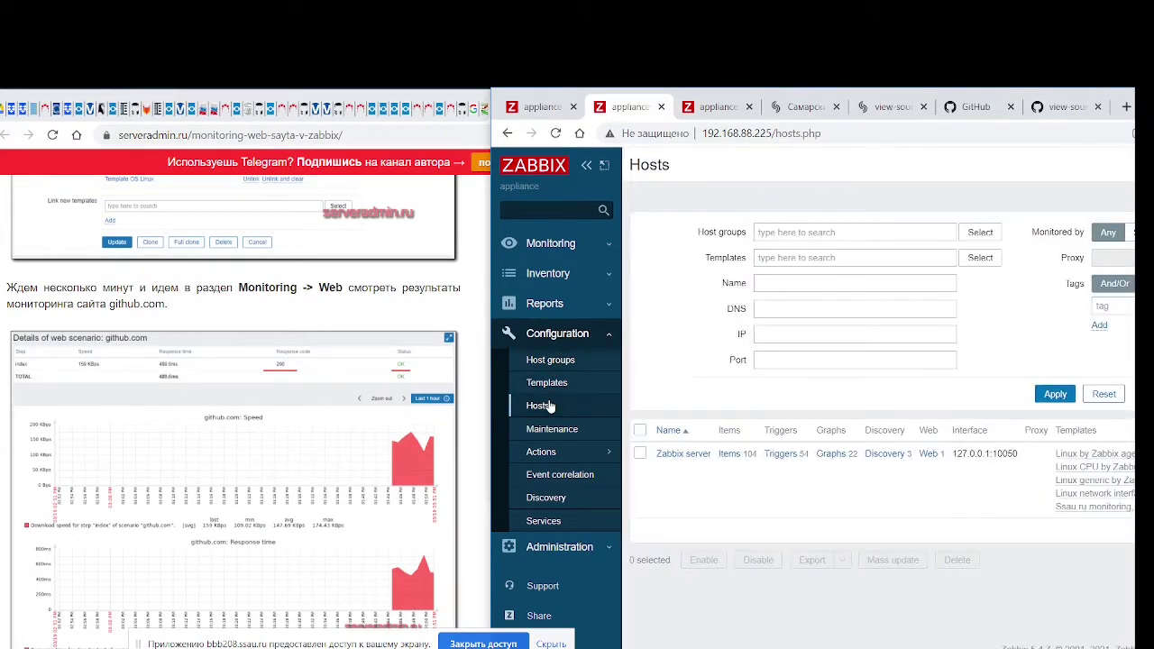
left_click_drag(499, 99, 152, 105)
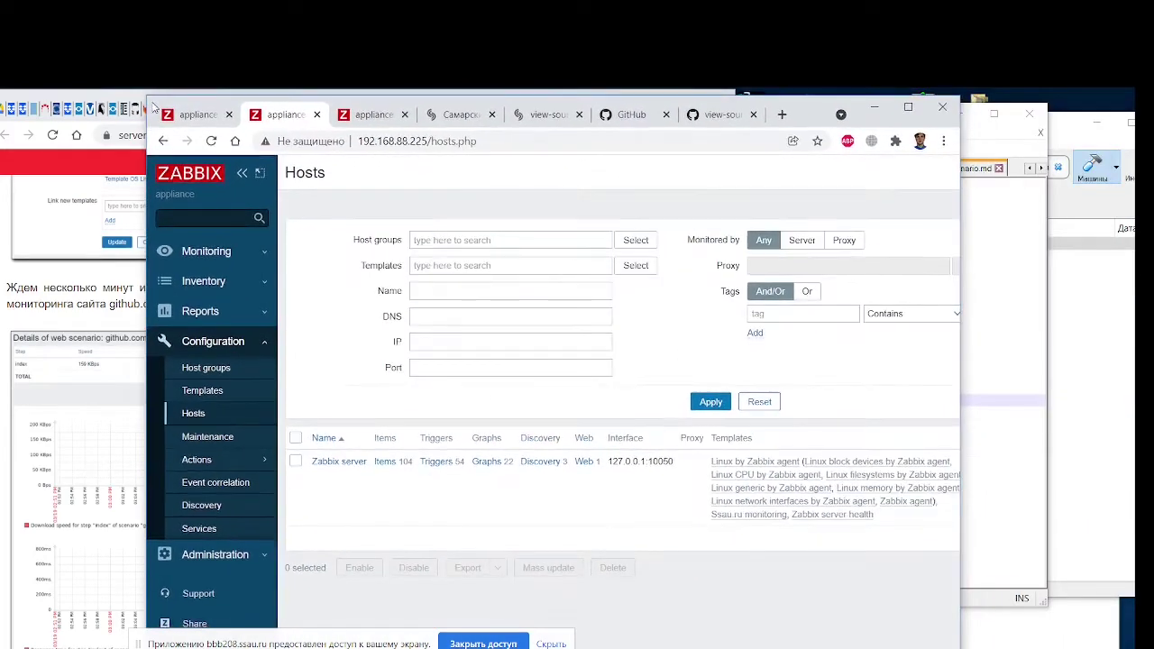
Check Zabbix server's Zabbix frontend web scenario, then visit Maps and the Global view dashboard
left_click(584, 462)
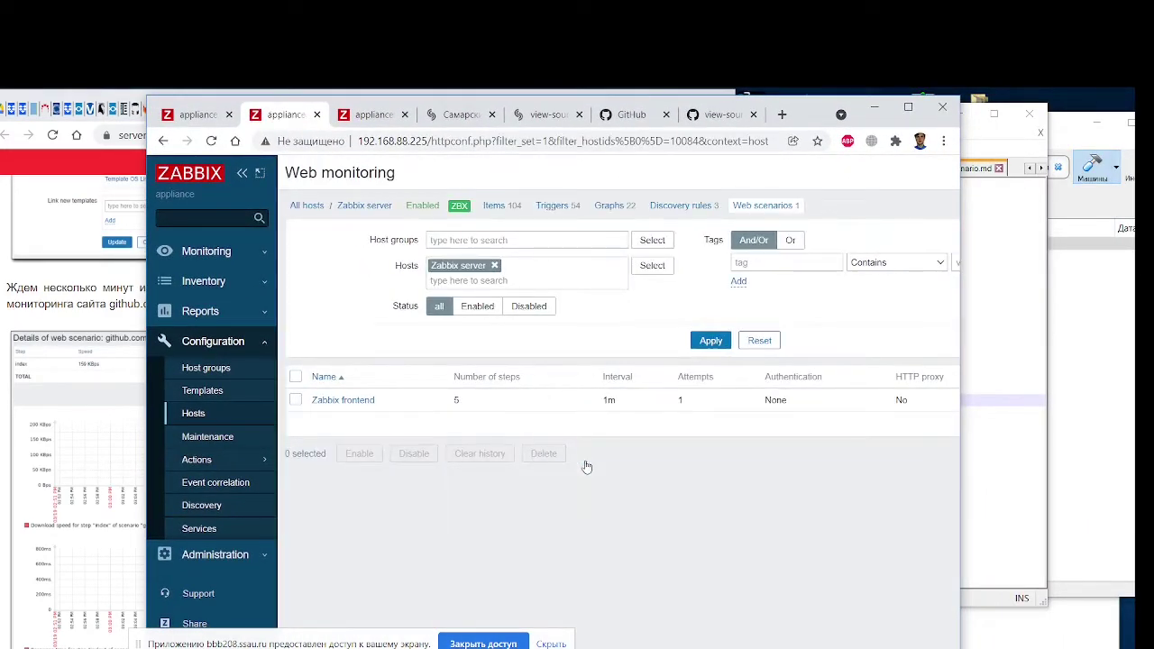
left_click(342, 401)
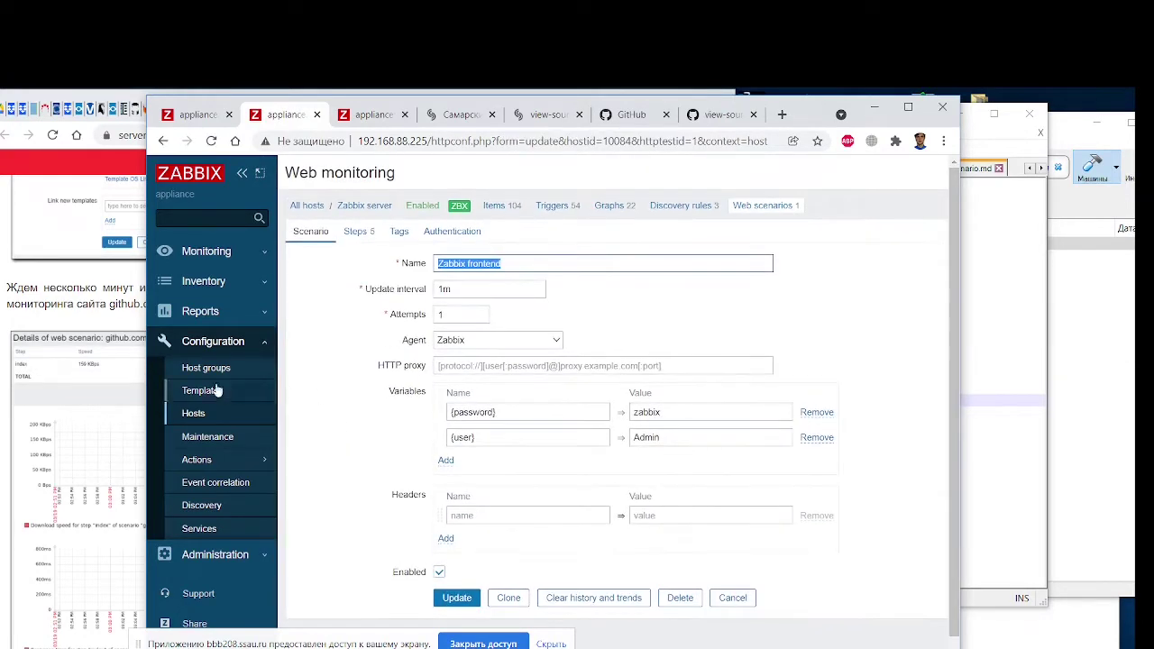
left_click(207, 250)
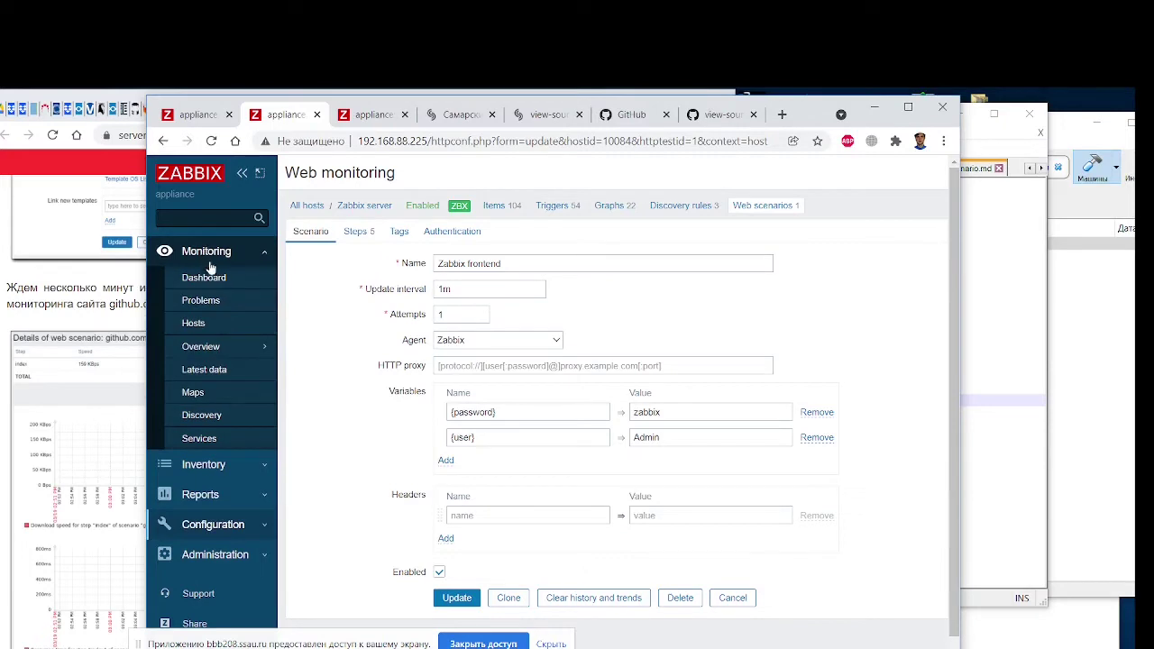
left_click(205, 394)
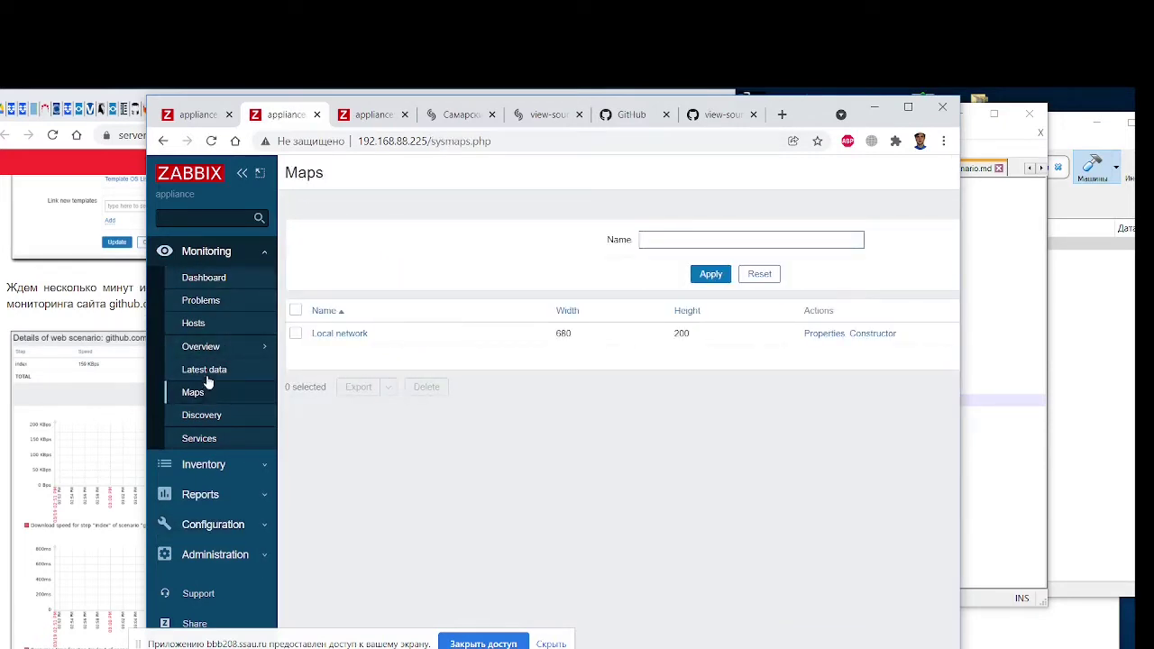
left_click(219, 278)
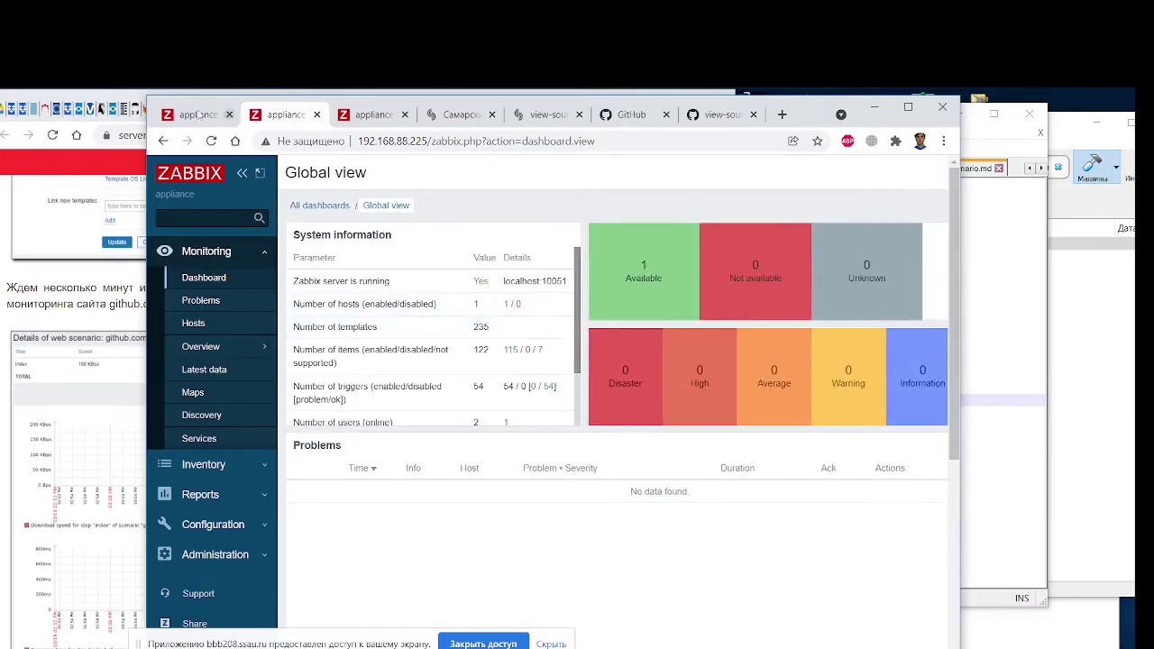
Open Monitoring > Hosts and view, then close, the Zabbix server actions menu
left_click_drag(156, 104, 465, 106)
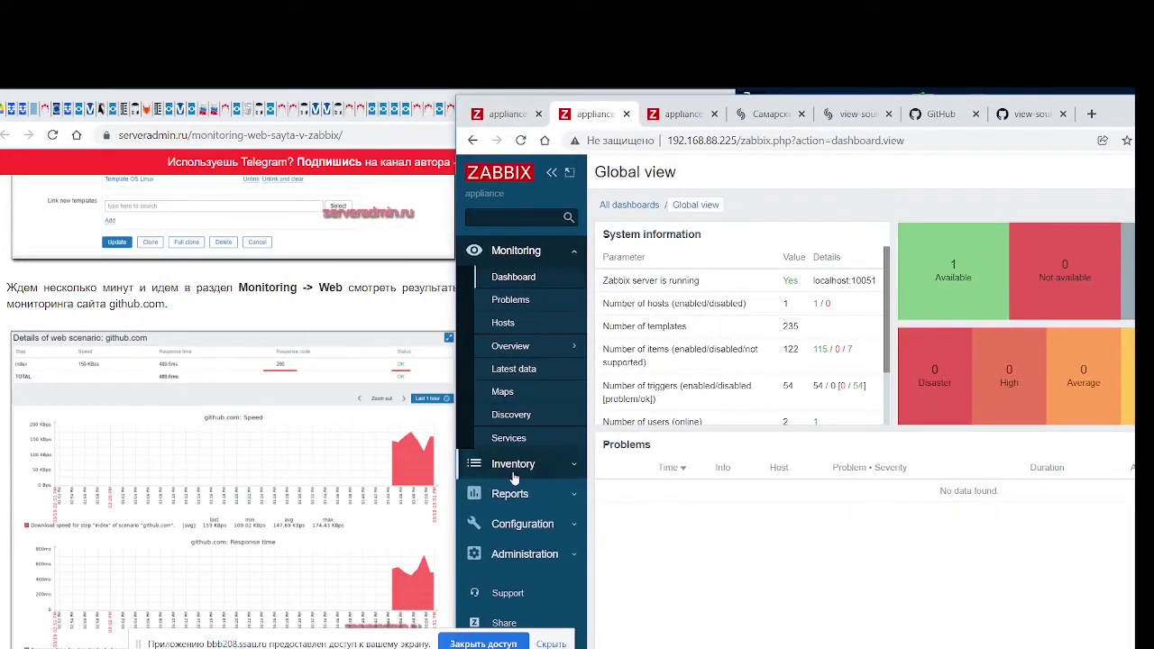
left_click(535, 326)
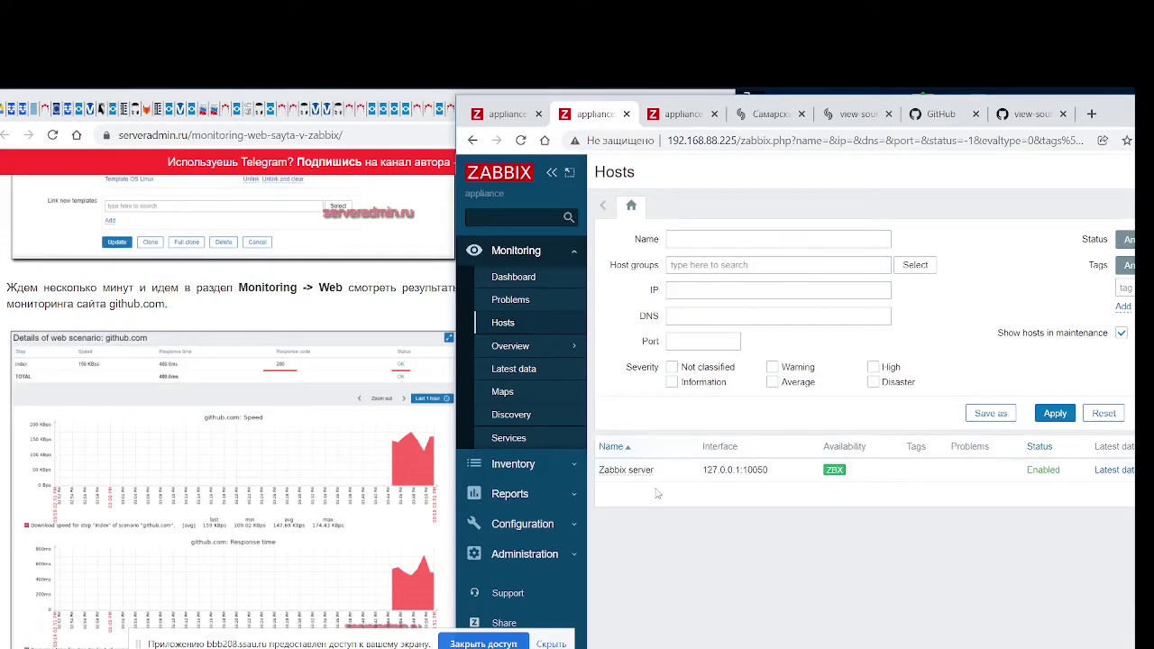
left_click(631, 472)
left_click(189, 106)
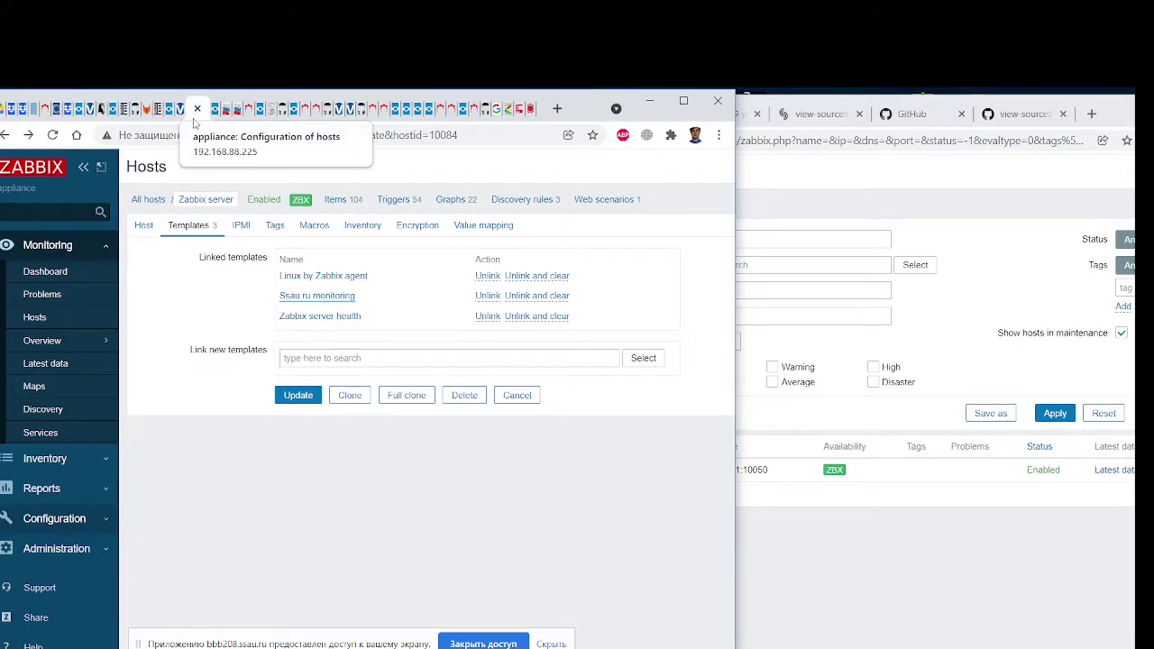
Rearrange browser tabs and windows to bring the Zabbix hosts window back to front
left_click_drag(194, 121, 514, 134)
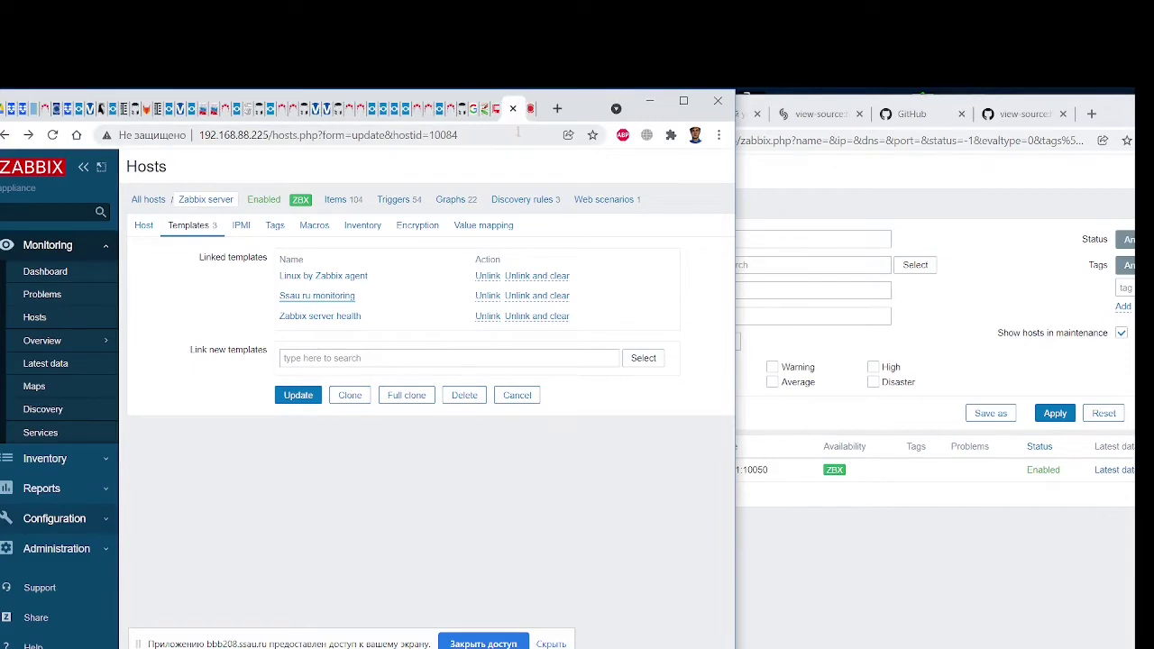
left_click(484, 117)
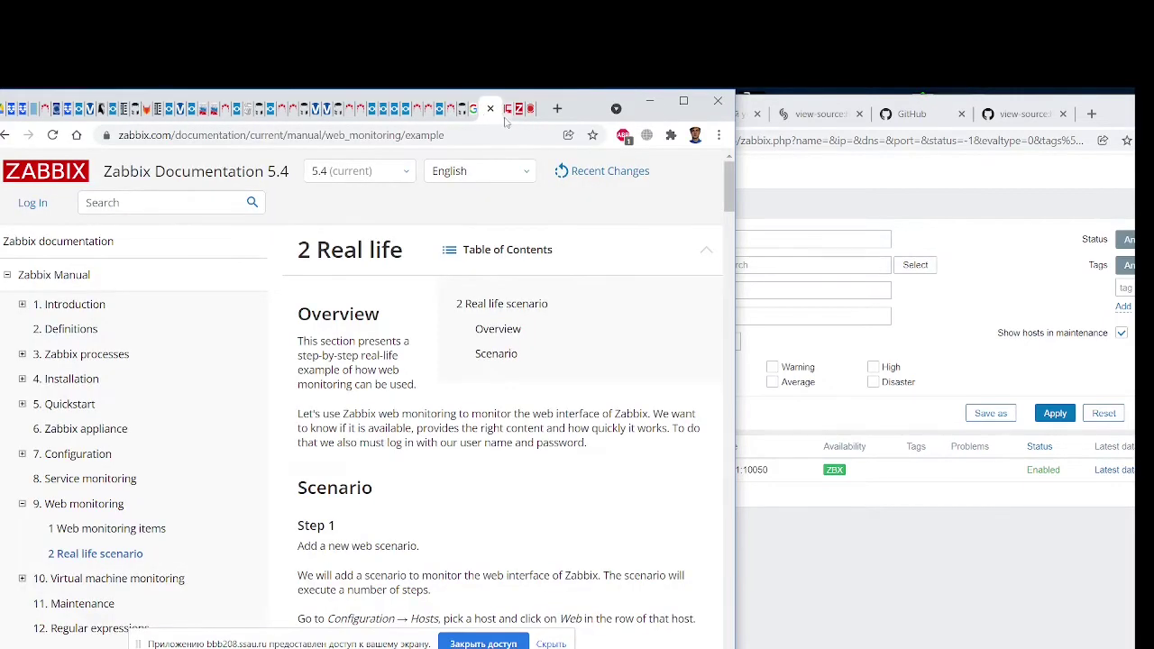
left_click(506, 114)
left_click(765, 270)
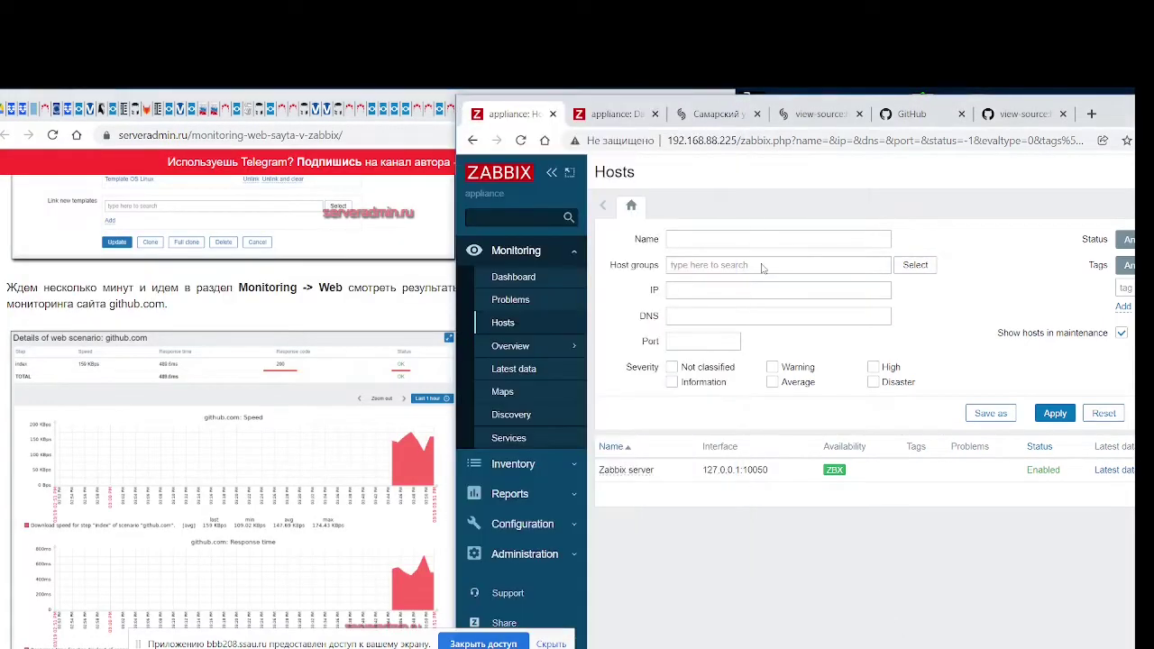
left_click_drag(464, 107, 250, 108)
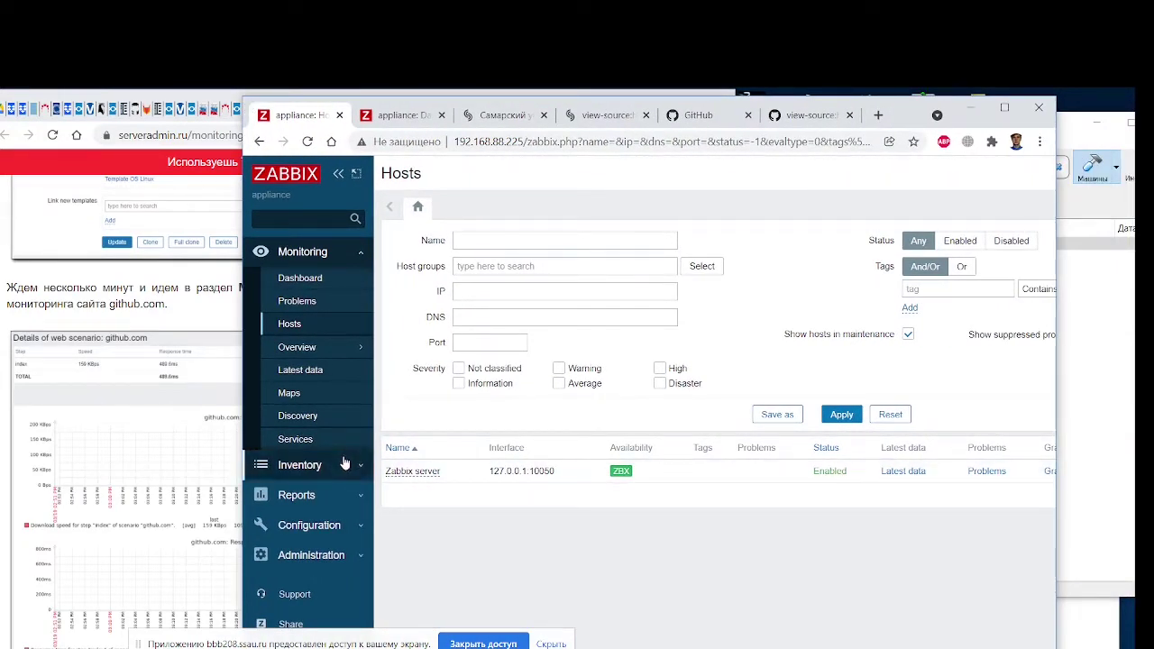
left_click(343, 492)
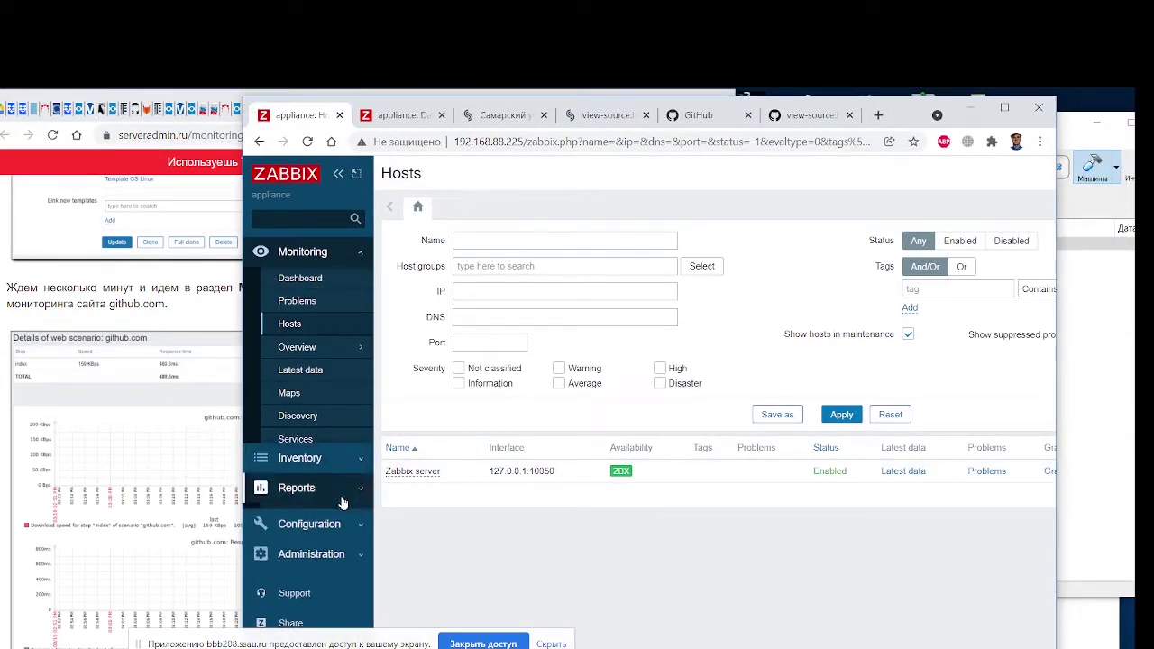
Glance at Inventory hosts, then show Monitoring > Hosts with its Graphs, Dashboards and Web columns
left_click(348, 251)
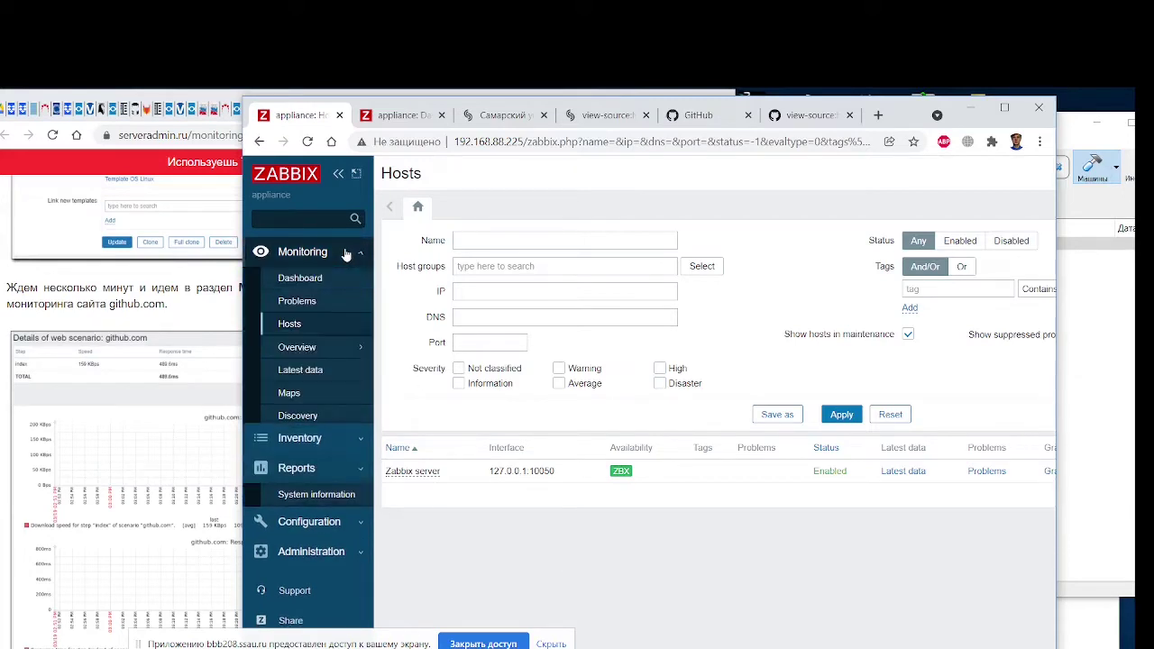
left_click(318, 465)
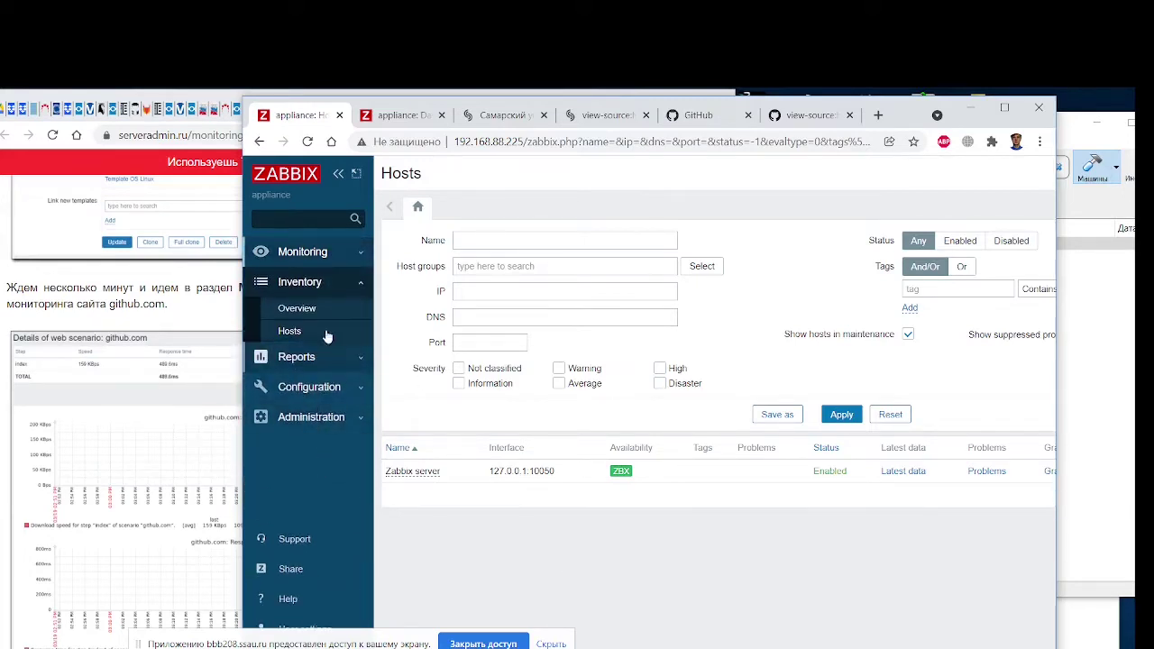
left_click(293, 331)
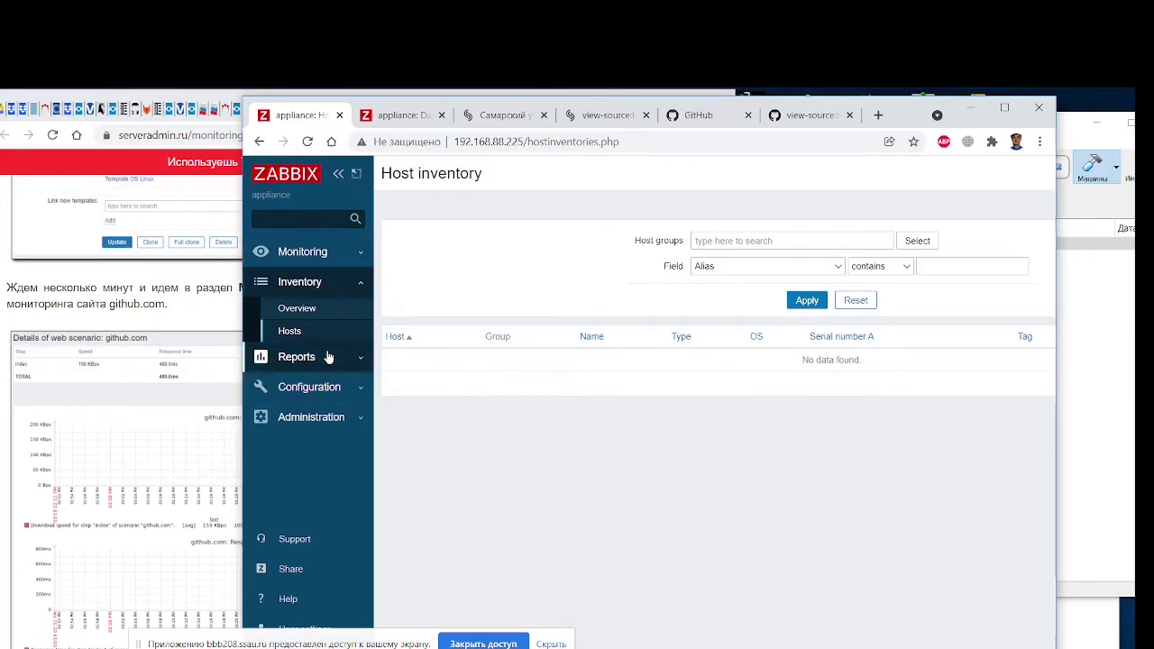
left_click(318, 256)
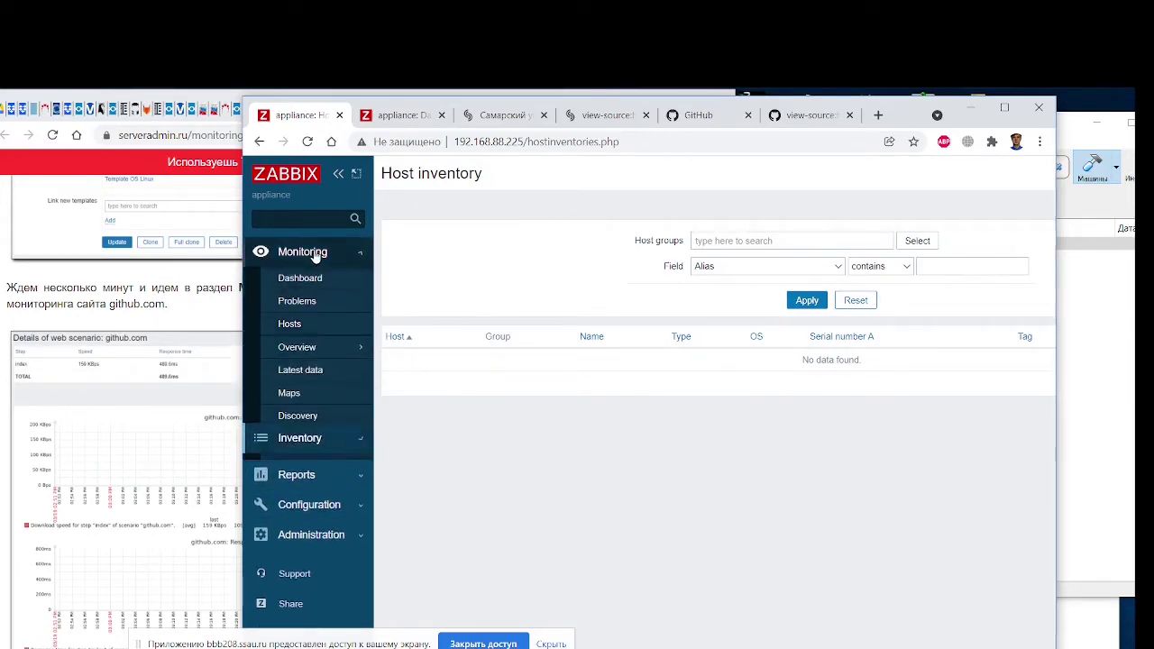
left_click(292, 324)
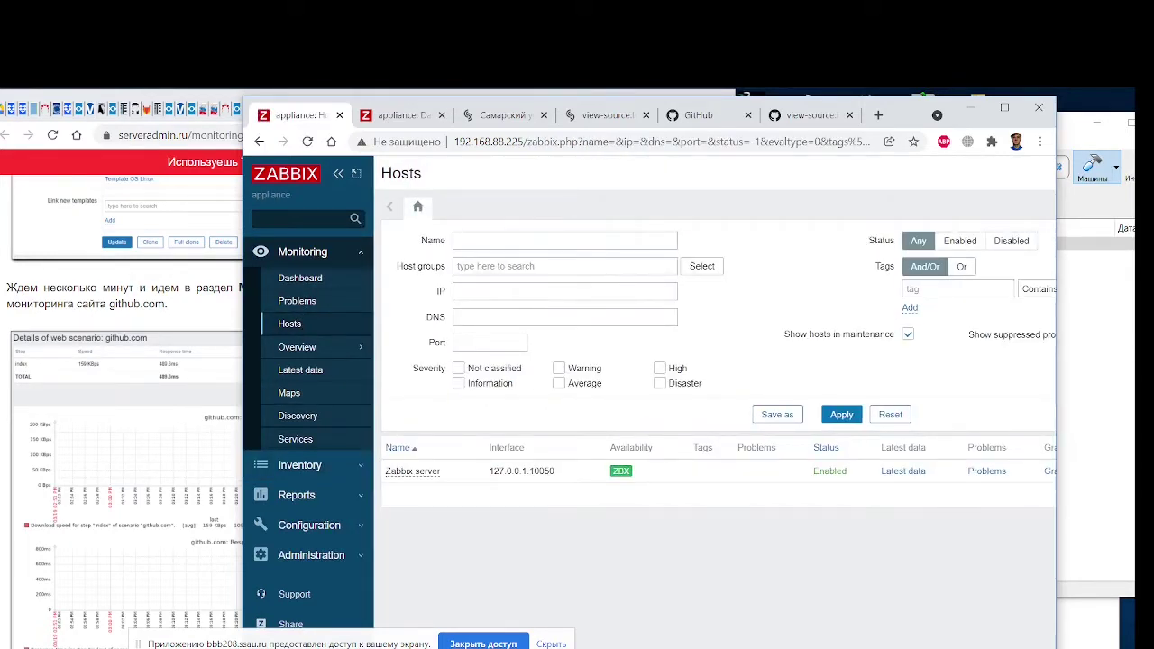
scroll(713, 405, "right", 3)
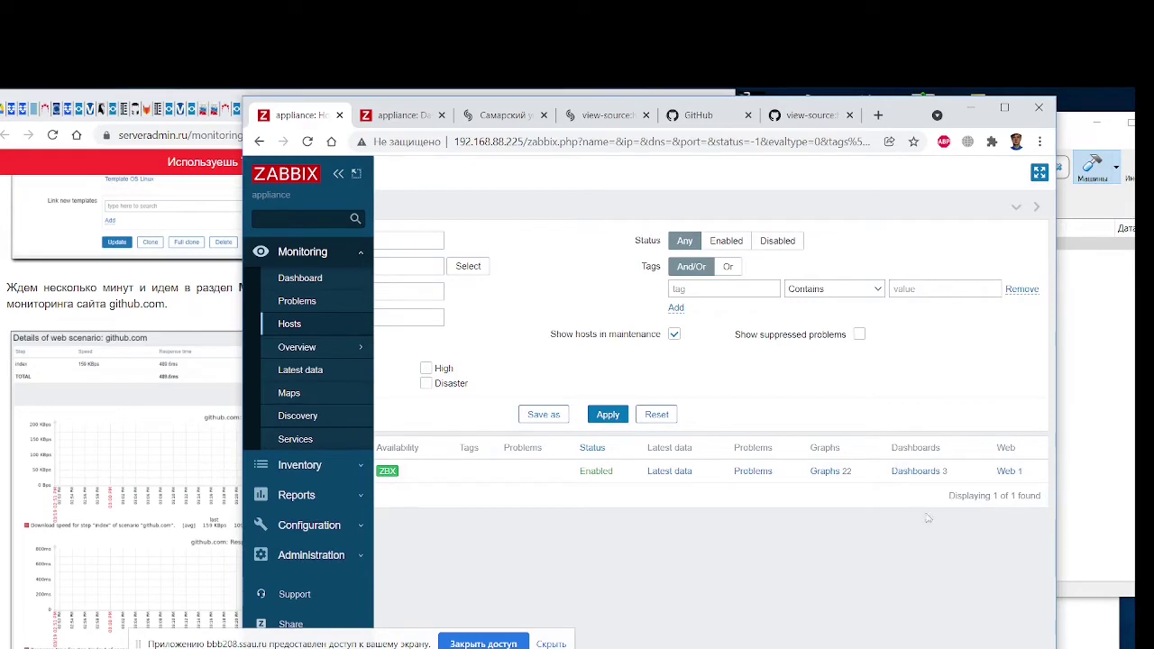
middle_click(823, 472)
left_click(377, 115)
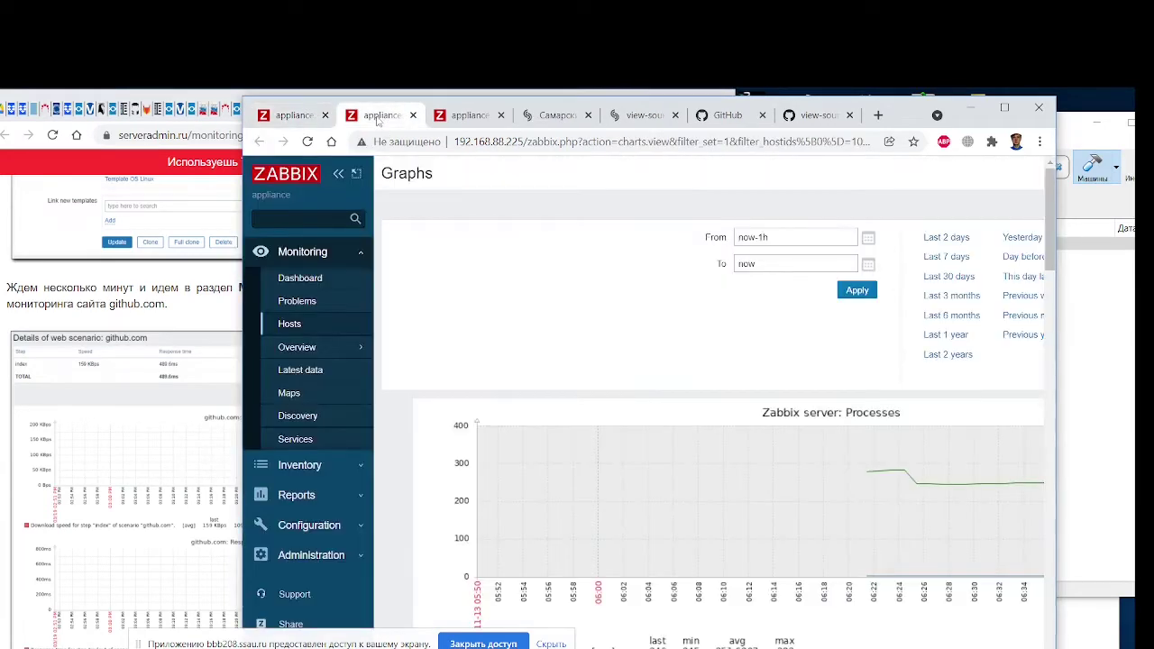
scroll(654, 420, "down", 1)
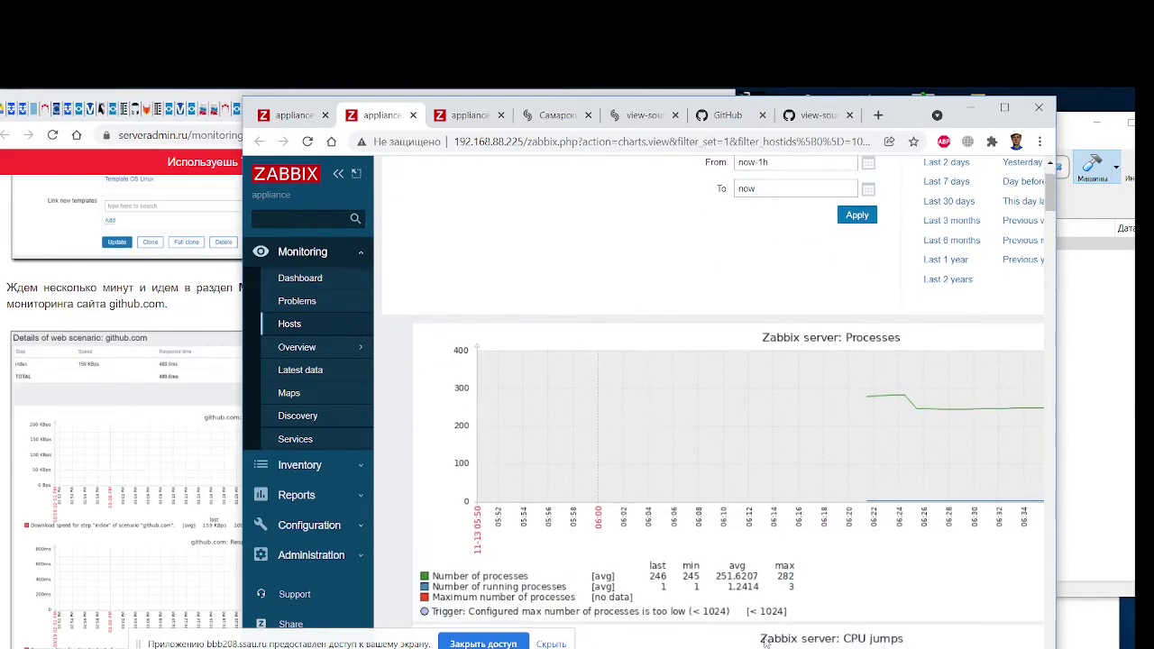
scroll(765, 631, "right", 1)
scroll(709, 406, "left", 4)
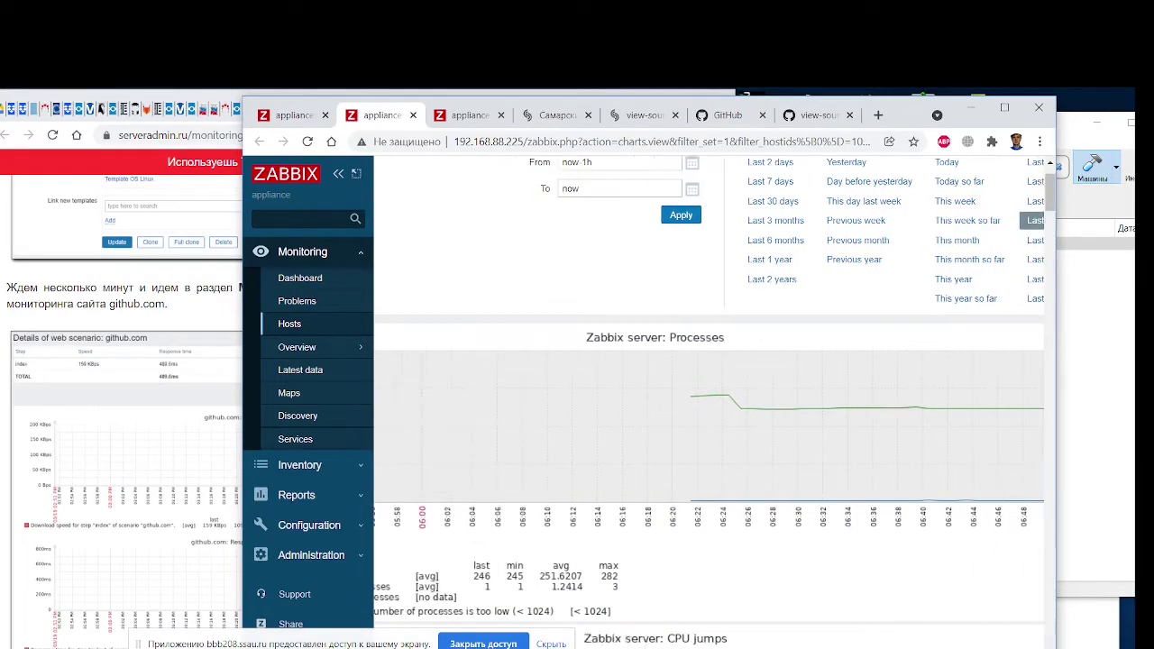
scroll(922, 641, "right", 4)
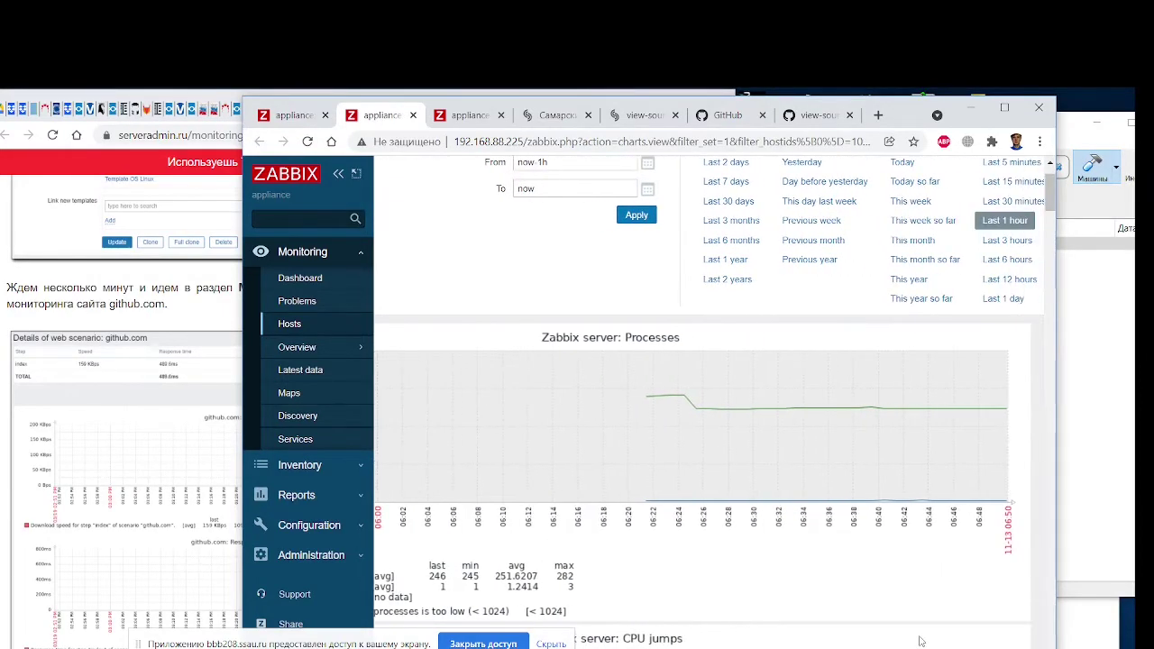
left_click_drag(1051, 192, 1057, 136)
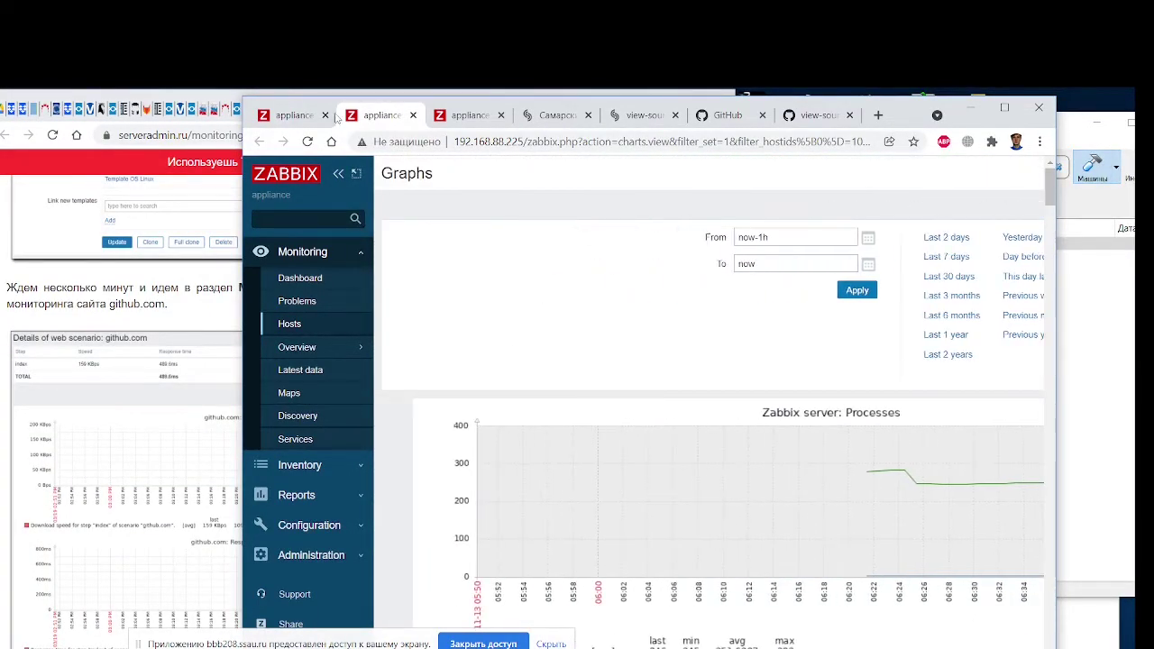
left_click(413, 115)
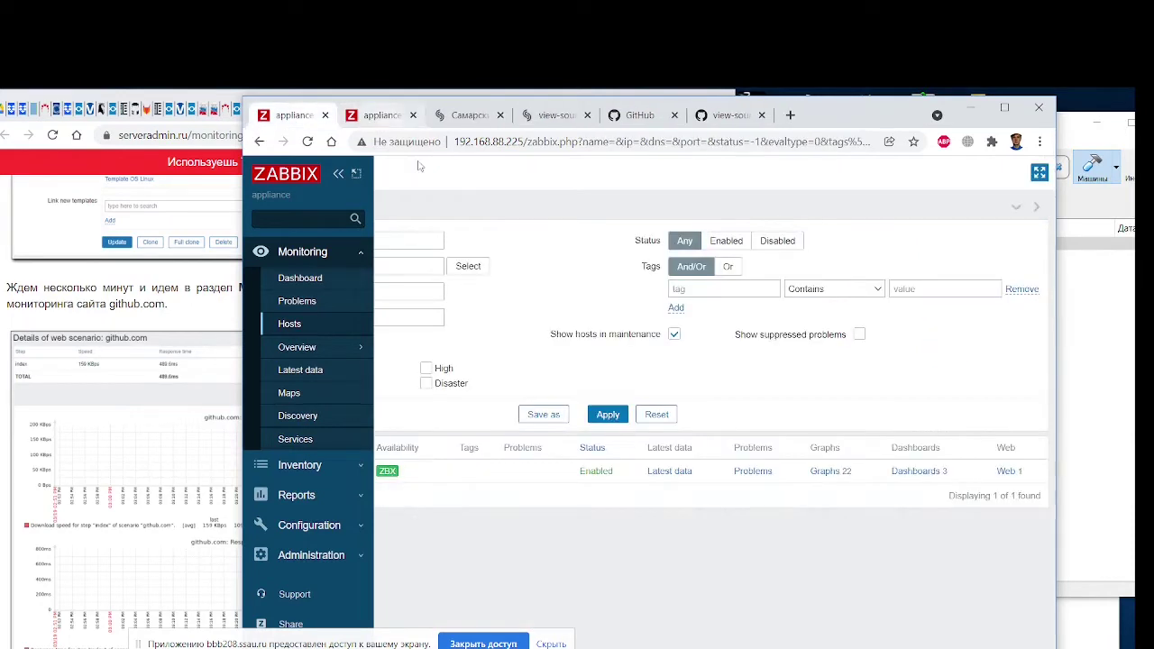
Open Zabbix server's web checks in a new tab and inspect the Zabbix frontend scenario details
middle_click(1007, 471)
left_click(376, 121)
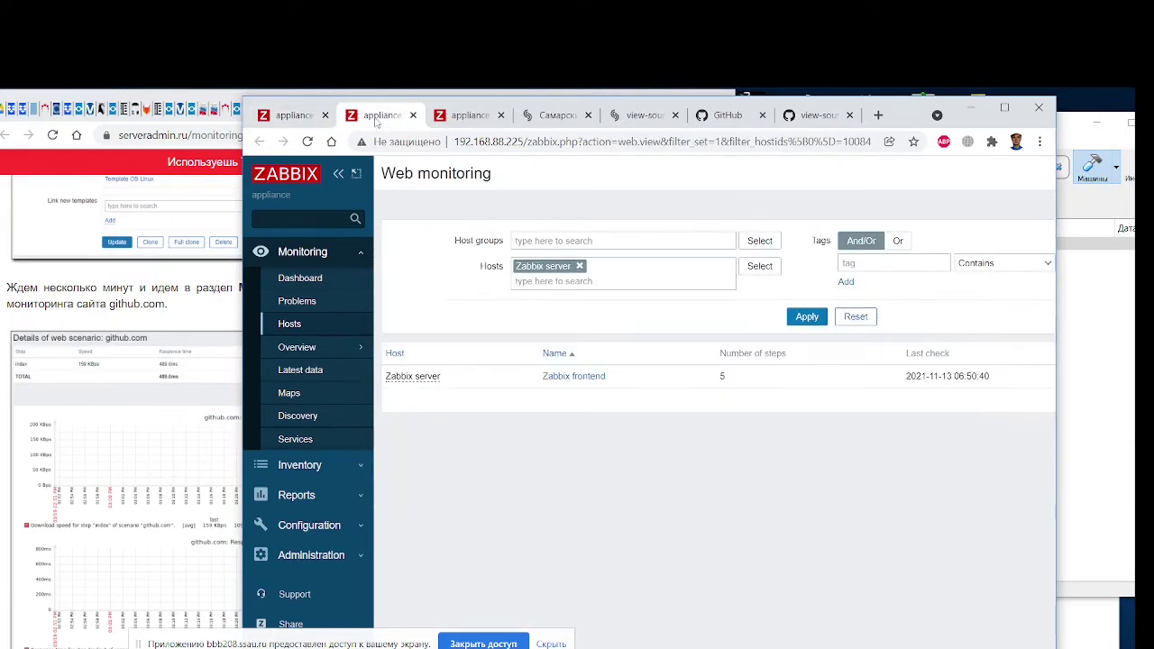
left_click(571, 383)
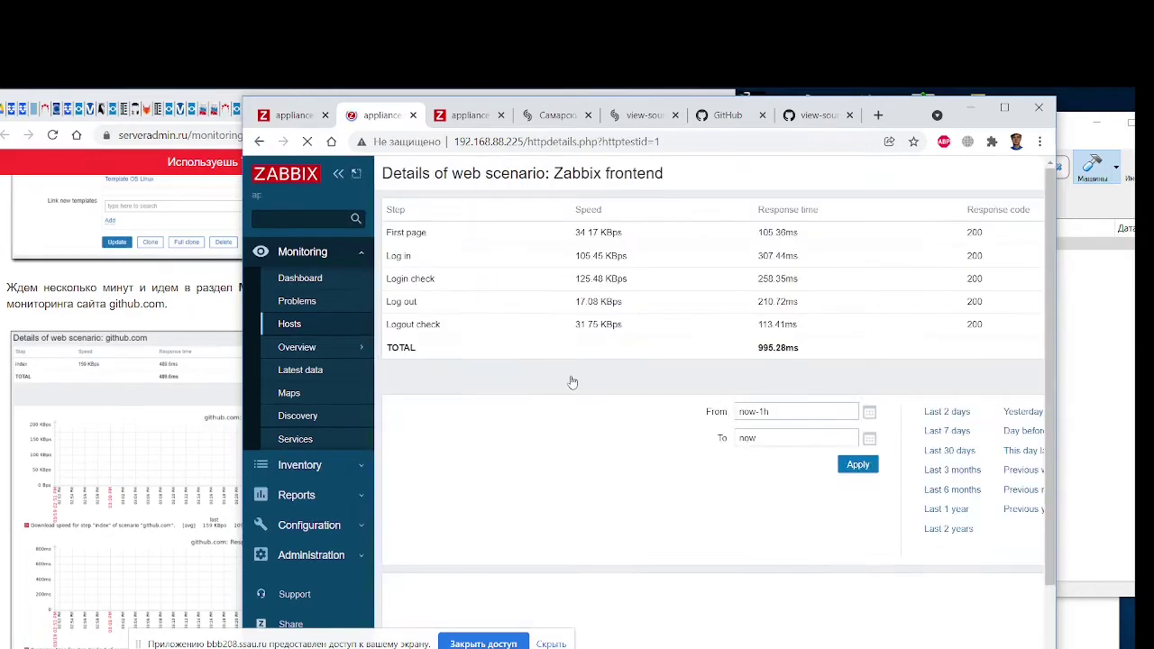
scroll(585, 381, "down", 5)
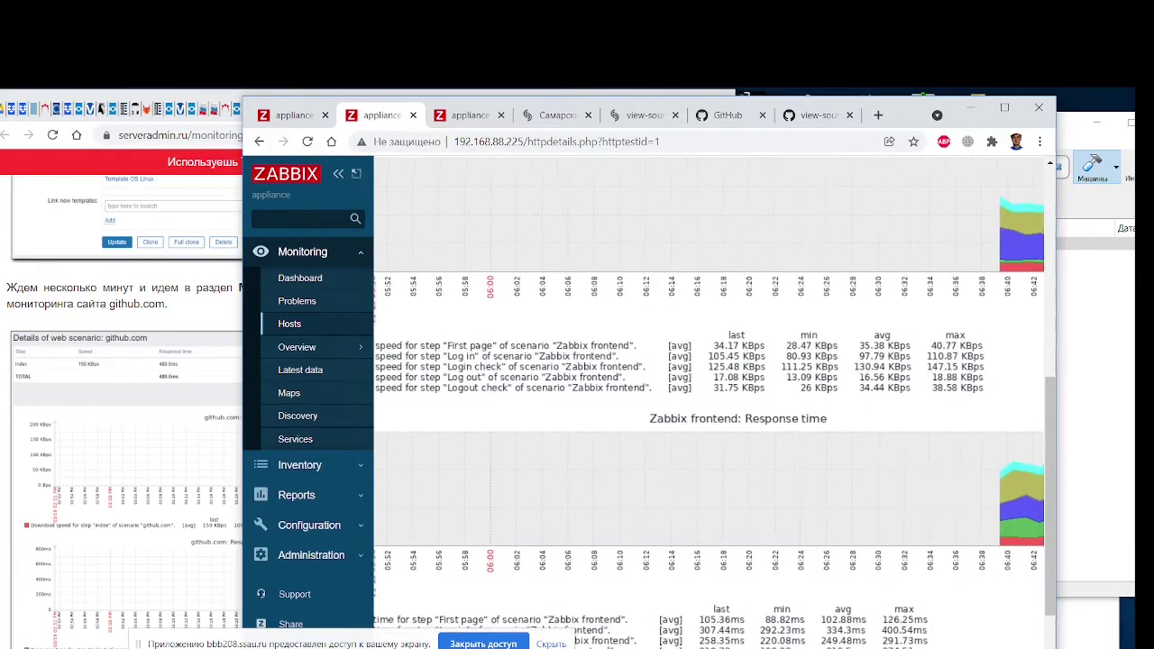
scroll(713, 397, "right", 5)
scroll(867, 500, "up", 4)
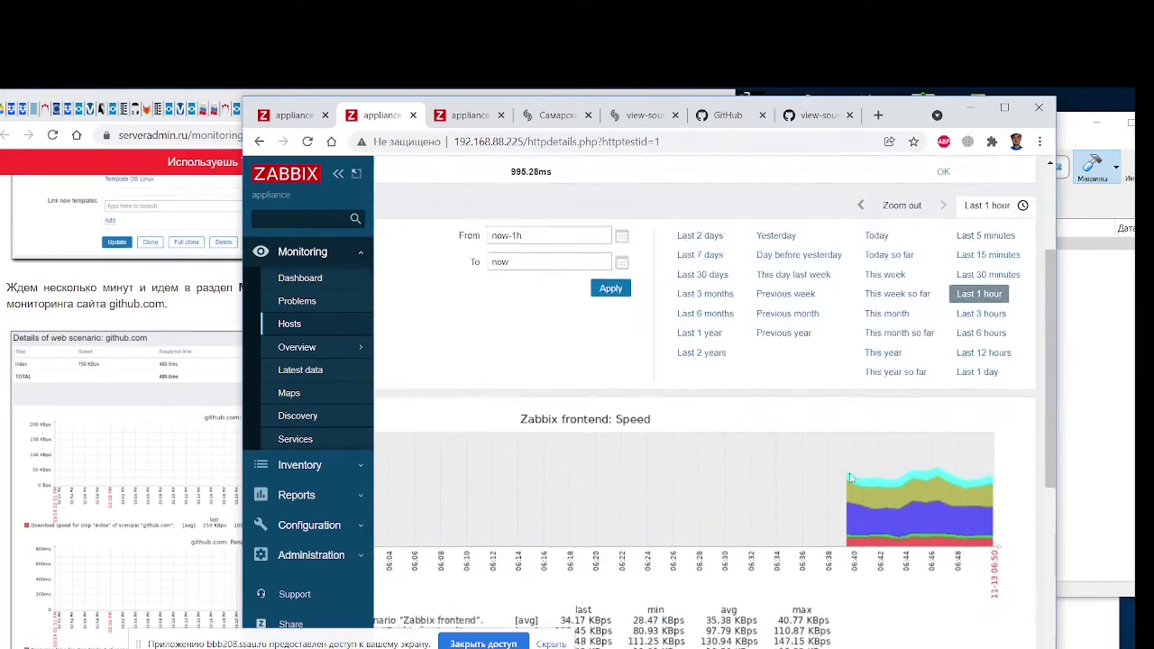
scroll(554, 517, "left", 5)
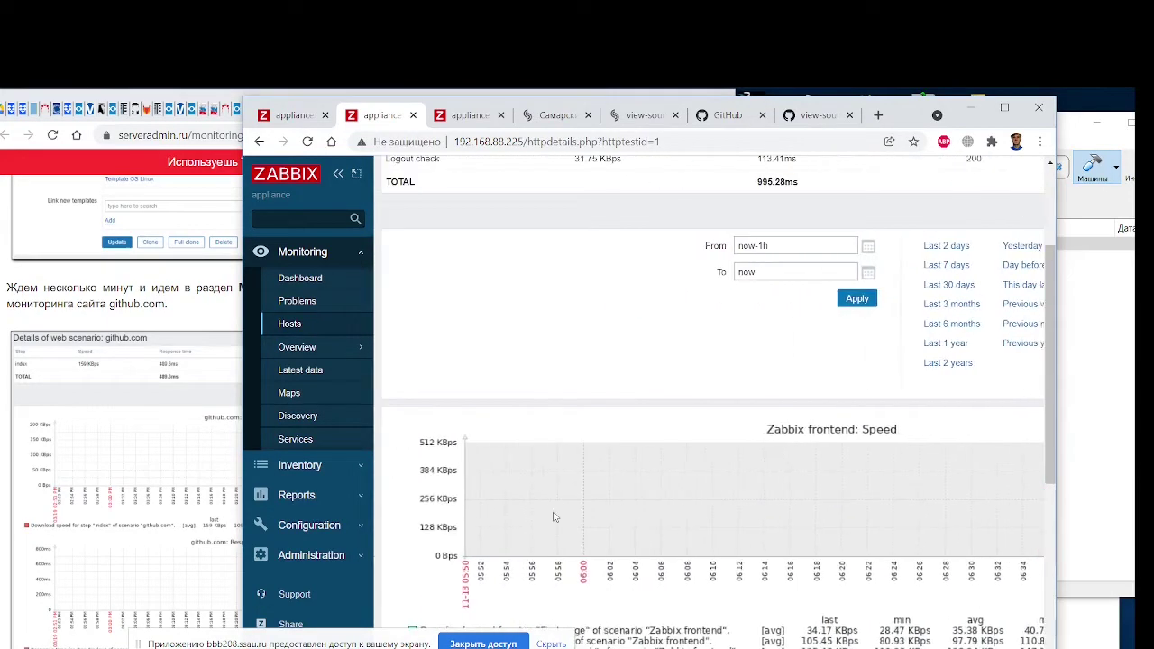
scroll(516, 428, "up", 2)
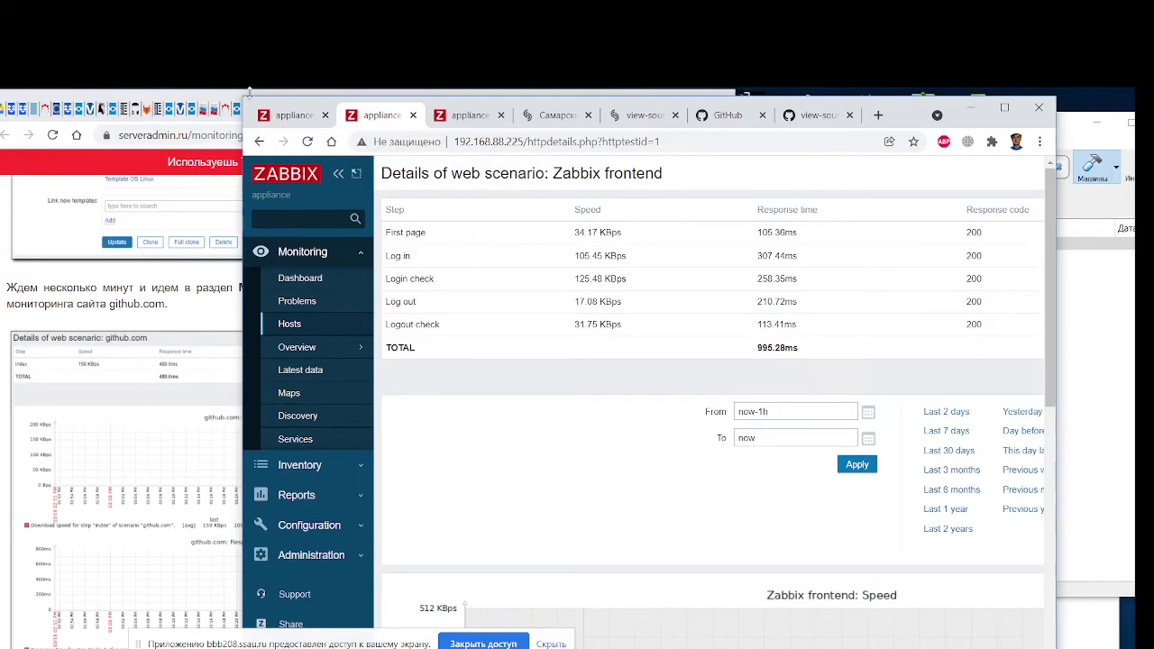
left_click_drag(250, 109, 481, 112)
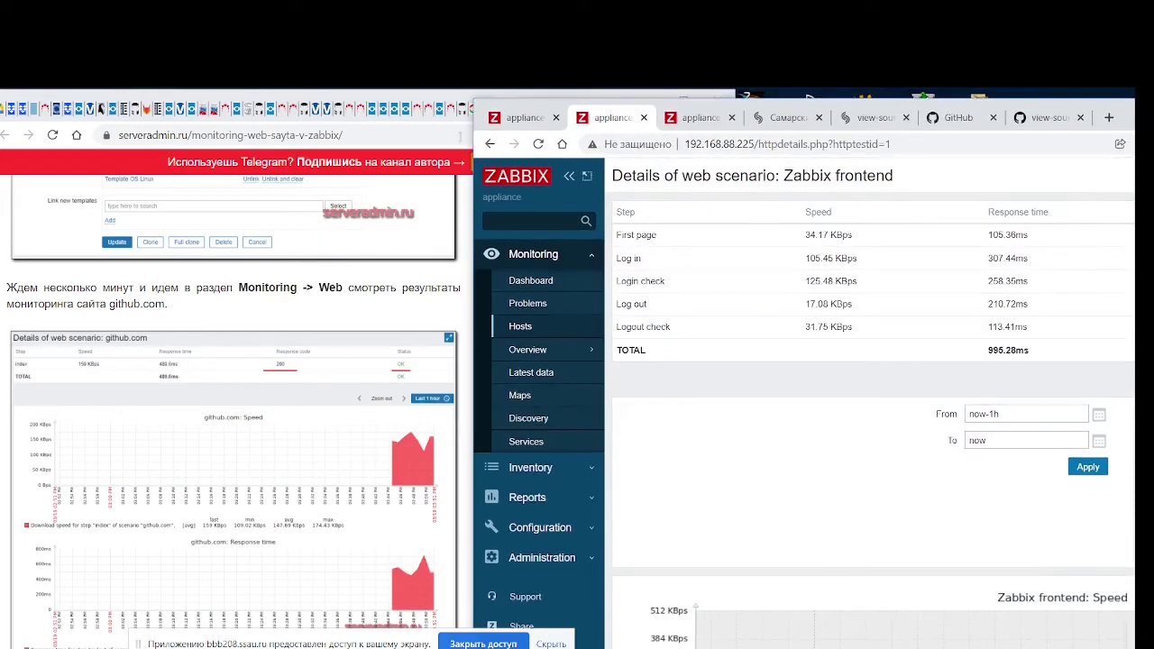
Scroll the serveradmin.ru article to its Configuration -> Hosts section on linking the template
scroll(281, 456, "up", 2)
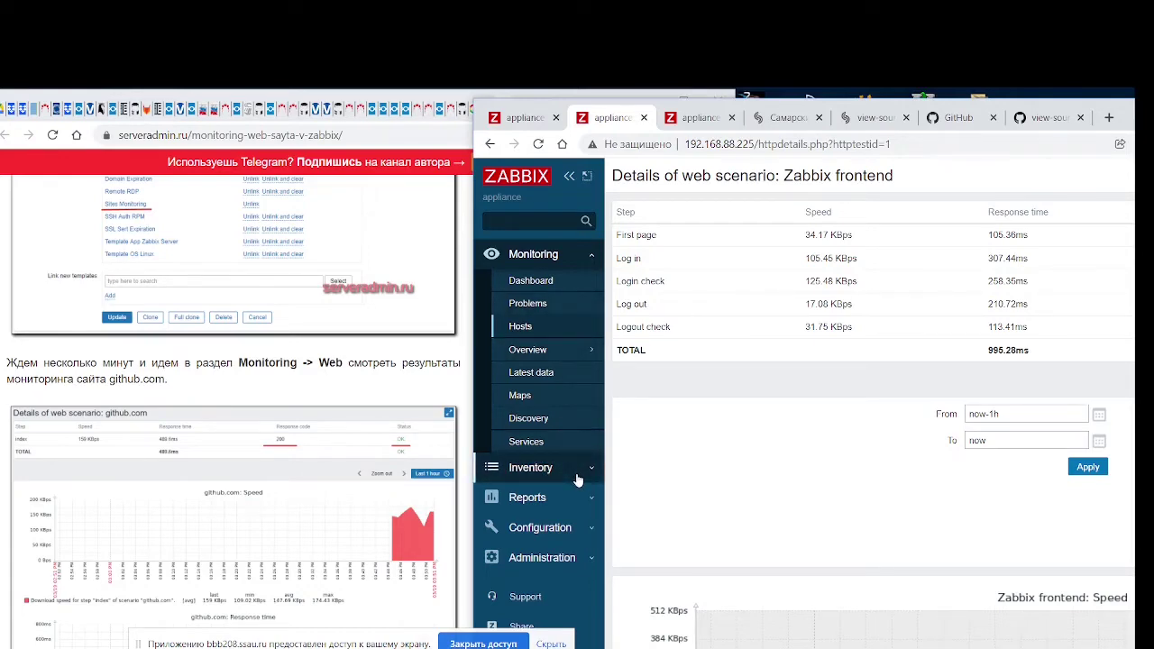
scroll(408, 473, "up", 20)
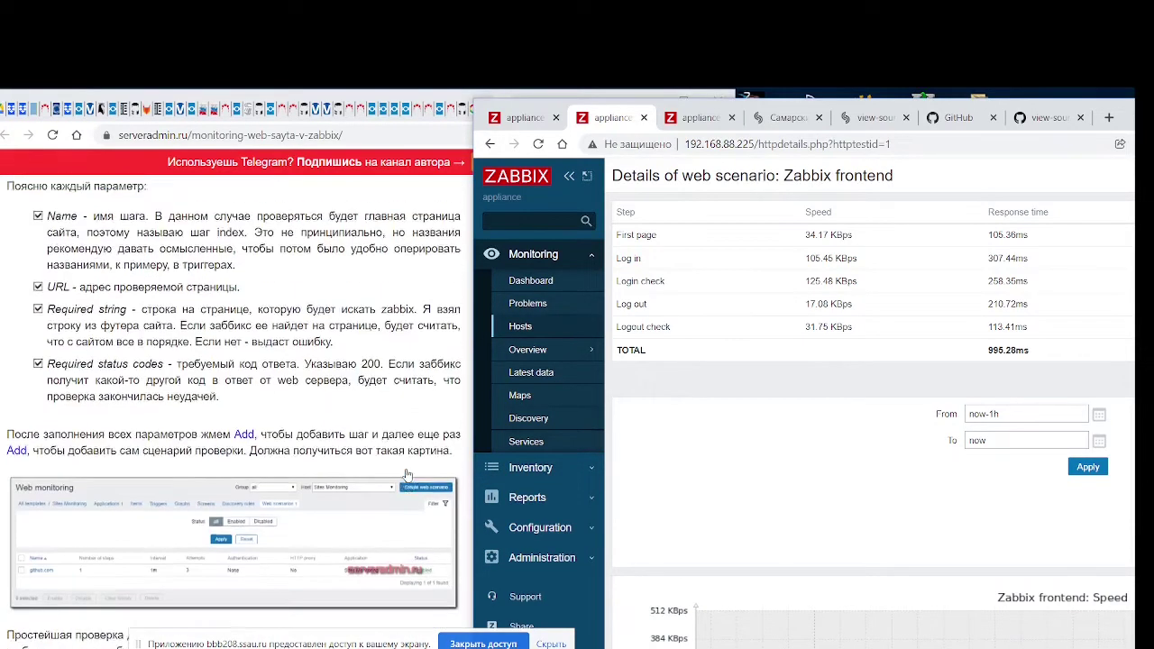
scroll(408, 474, "up", 20)
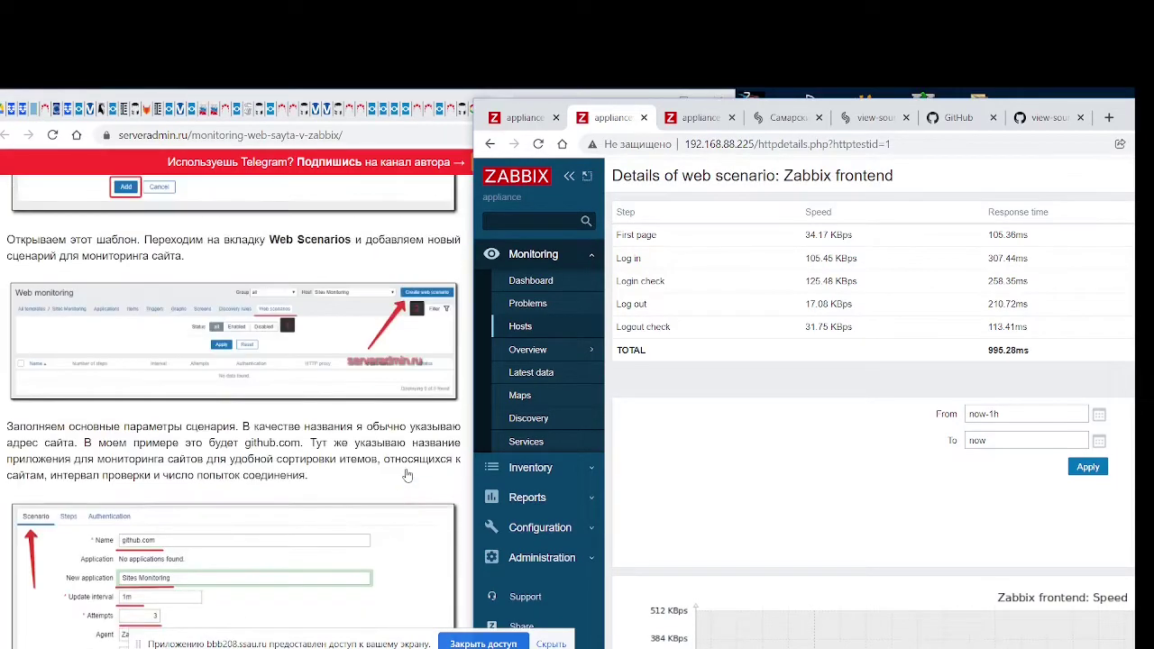
scroll(408, 476, "up", 15)
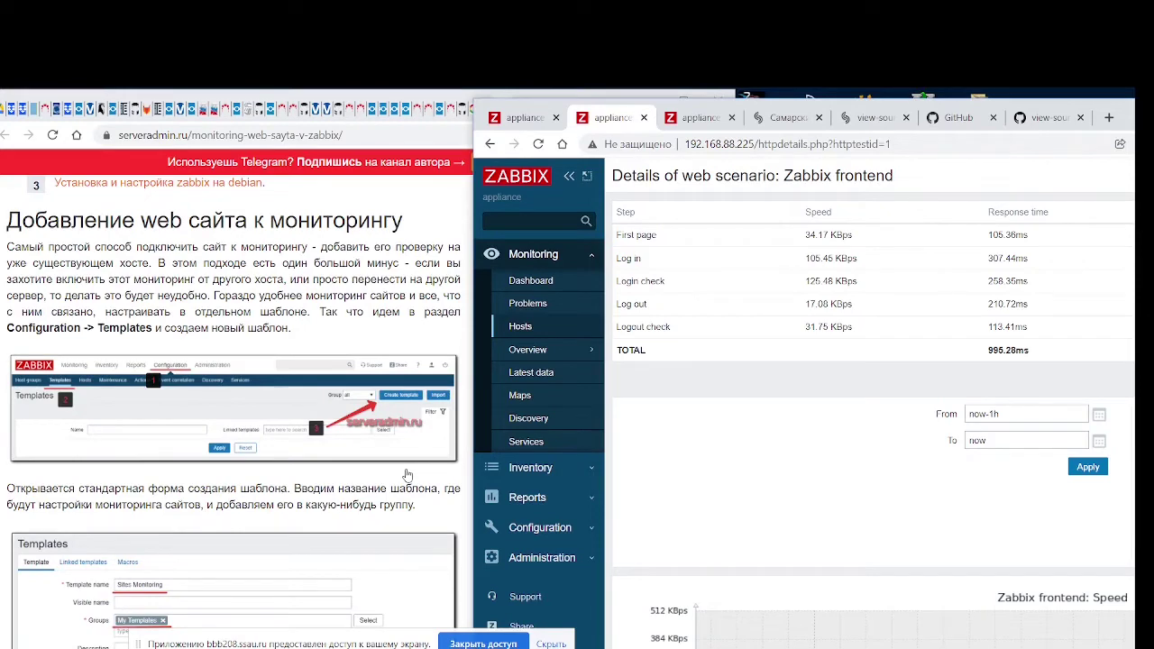
scroll(407, 476, "down", 5)
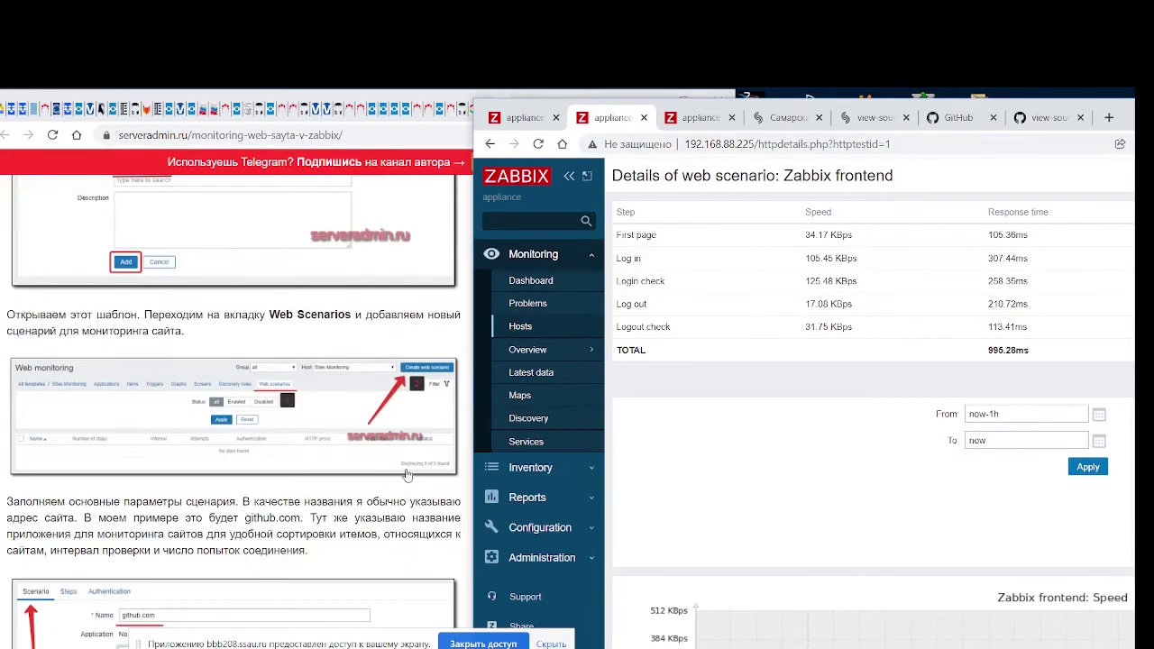
scroll(408, 475, "up", 3)
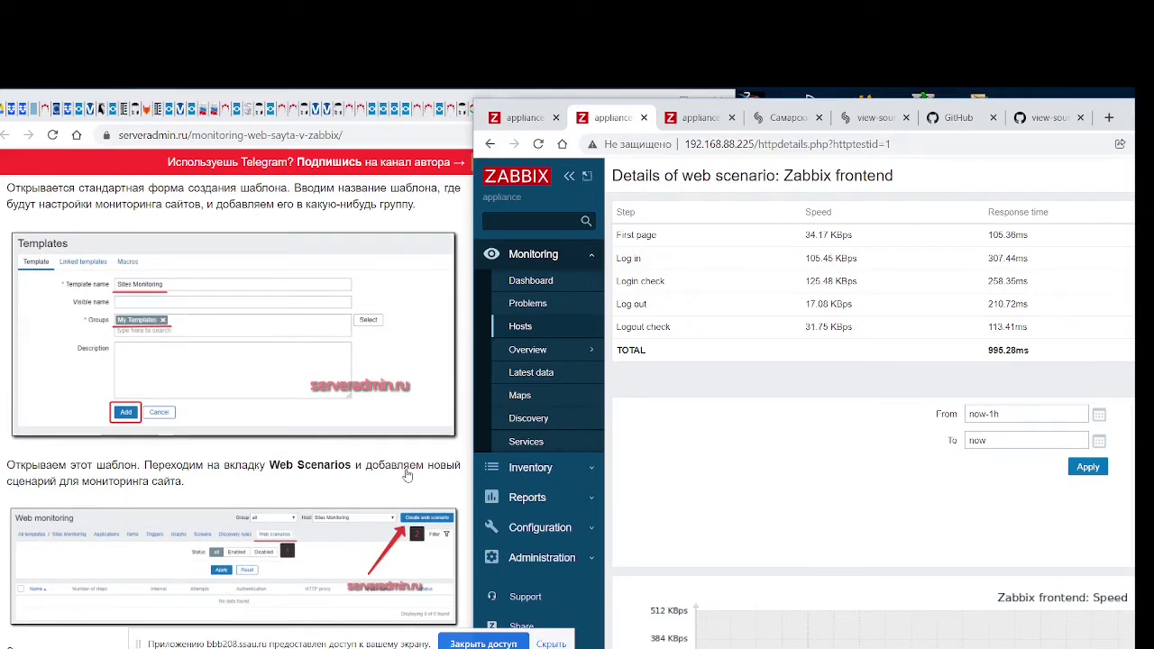
scroll(408, 476, "down", 3)
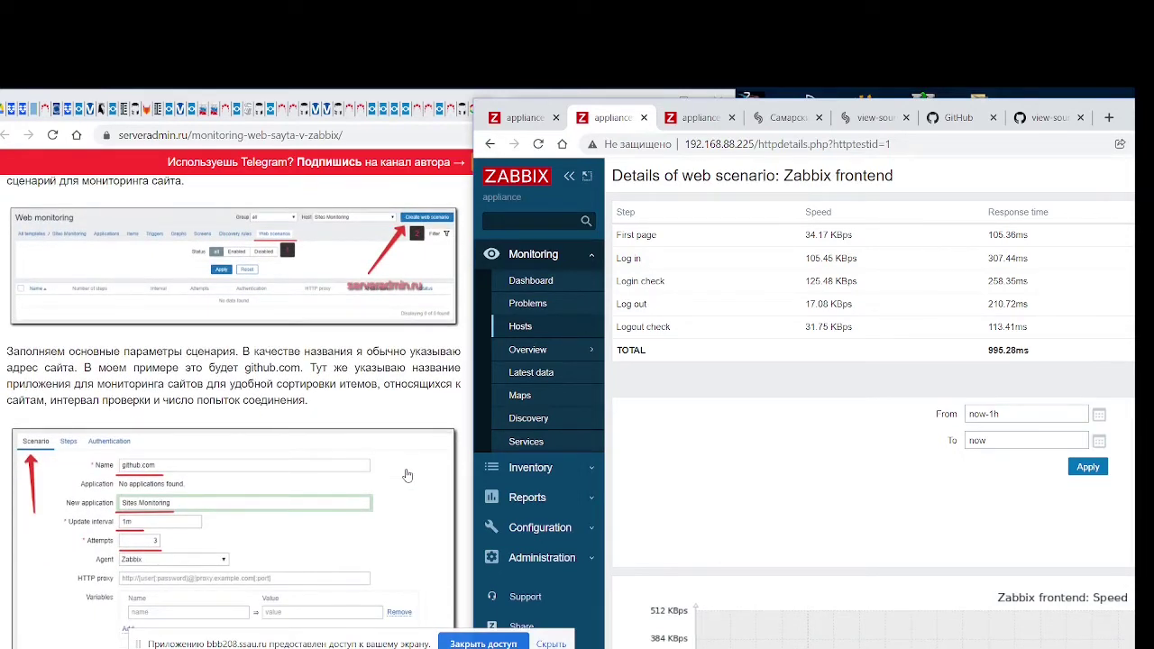
scroll(408, 475, "down", 6)
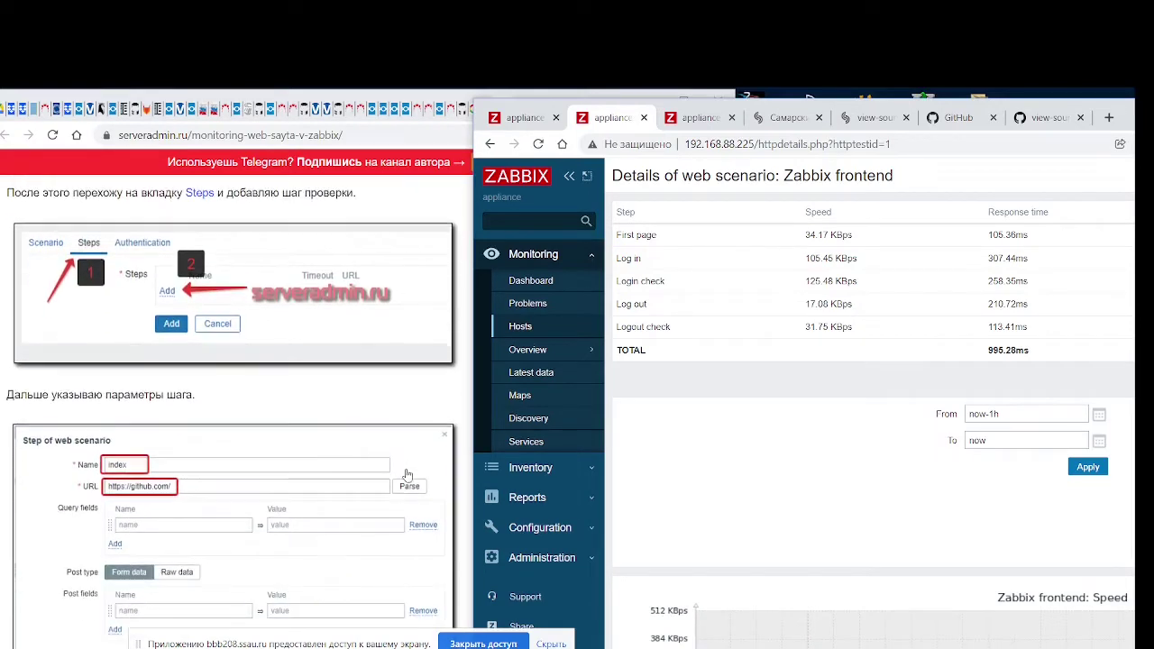
scroll(408, 476, "down", 7)
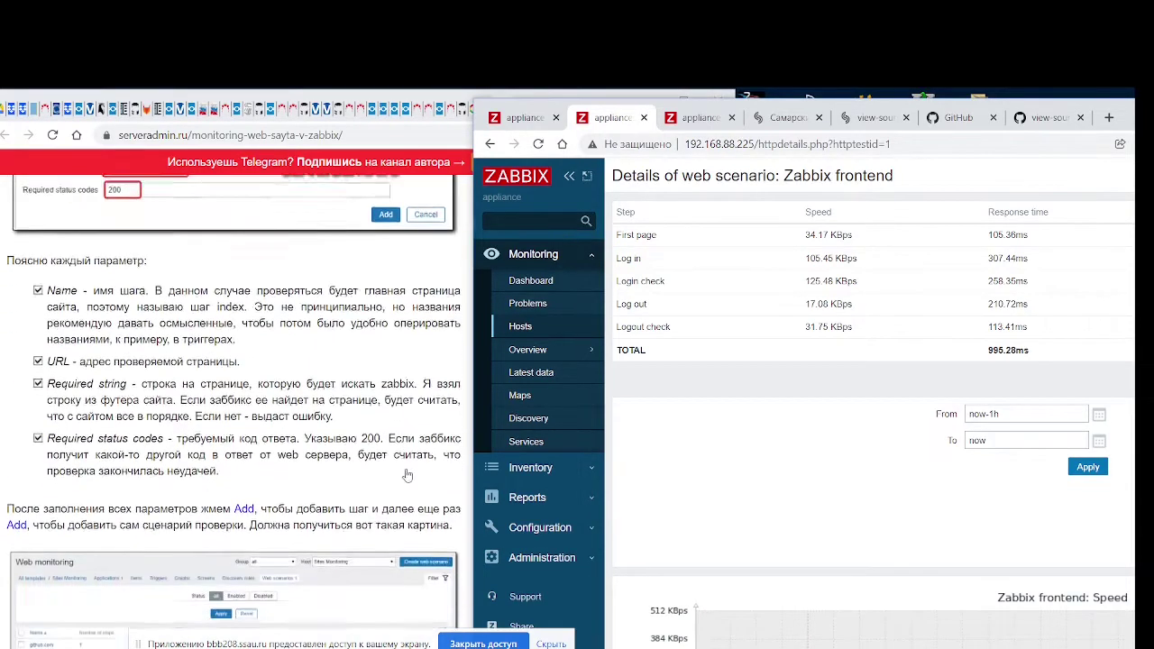
scroll(408, 475, "down", 2)
scroll(407, 475, "down", 2)
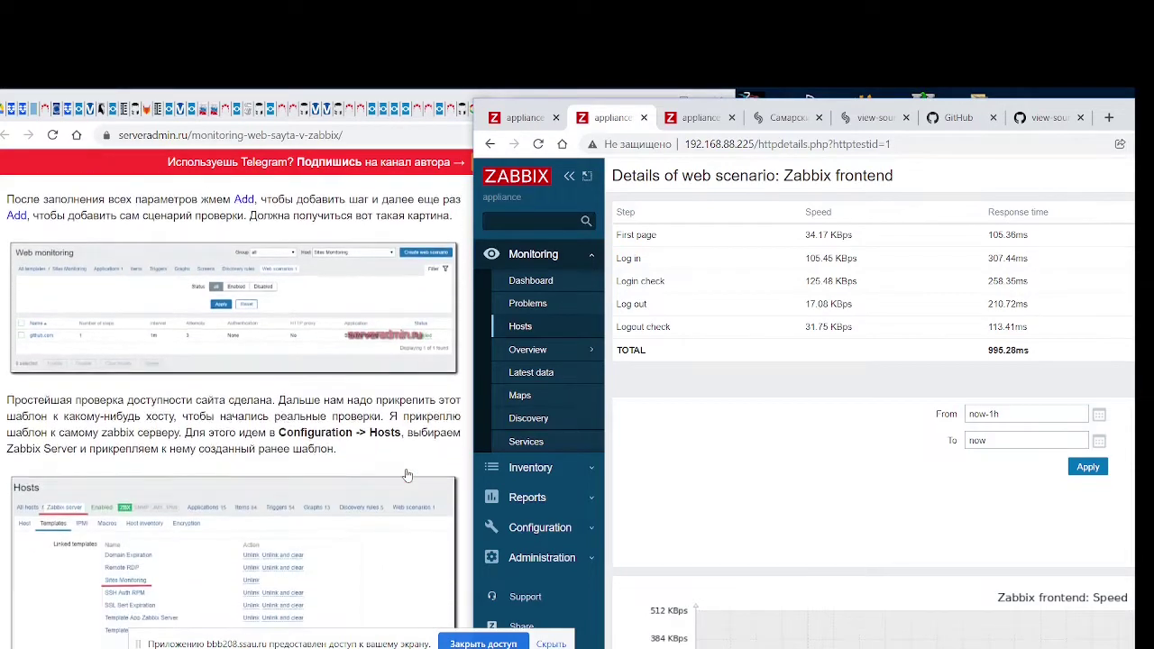
scroll(408, 475, "down", 1)
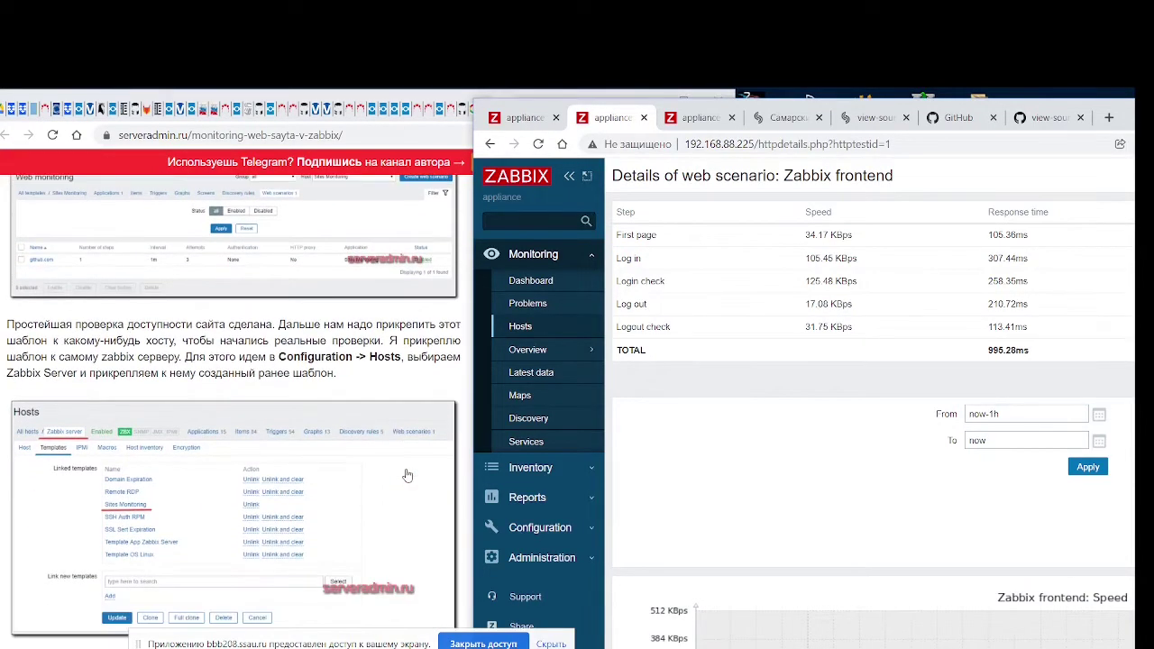
Briefly bring back the Zabbix frontend scenario details, then move the window aside again
left_click_drag(536, 101, 265, 94)
scroll(603, 465, "down", 3)
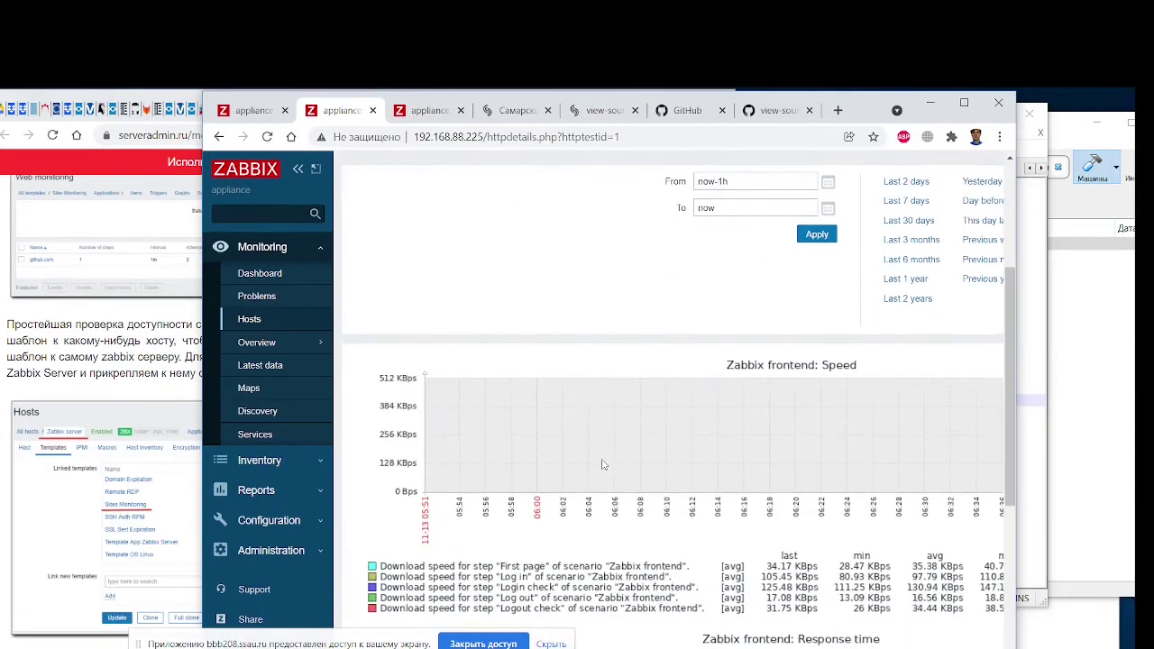
scroll(603, 464, "up", 2)
scroll(430, 418, "up", 1)
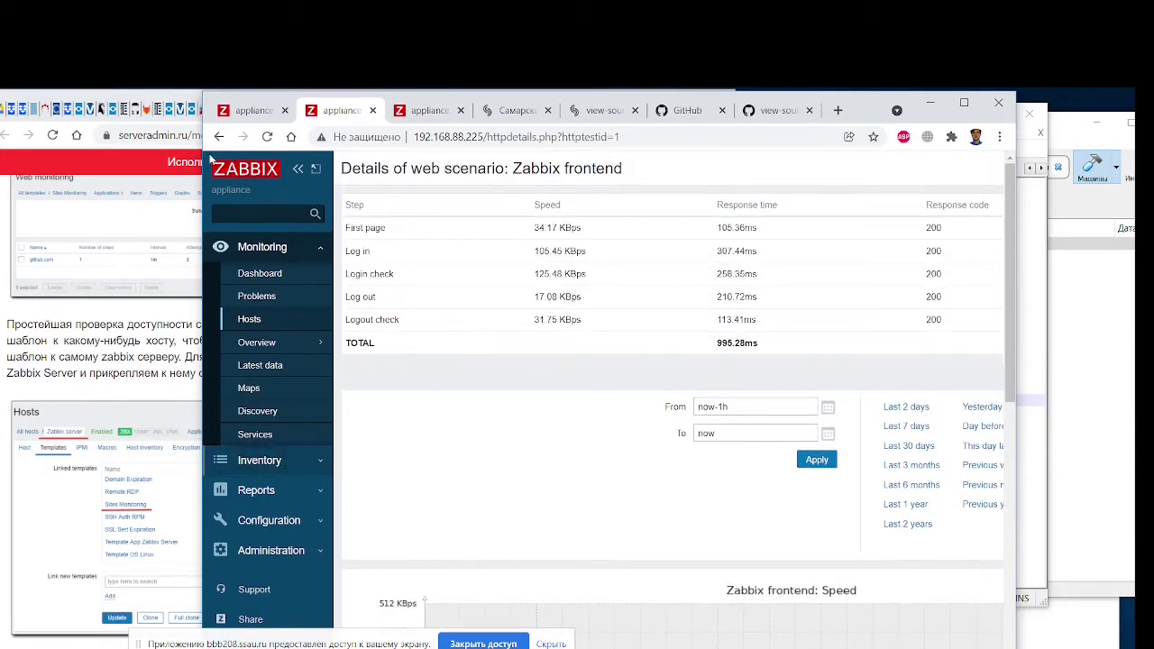
left_click_drag(212, 102, 478, 109)
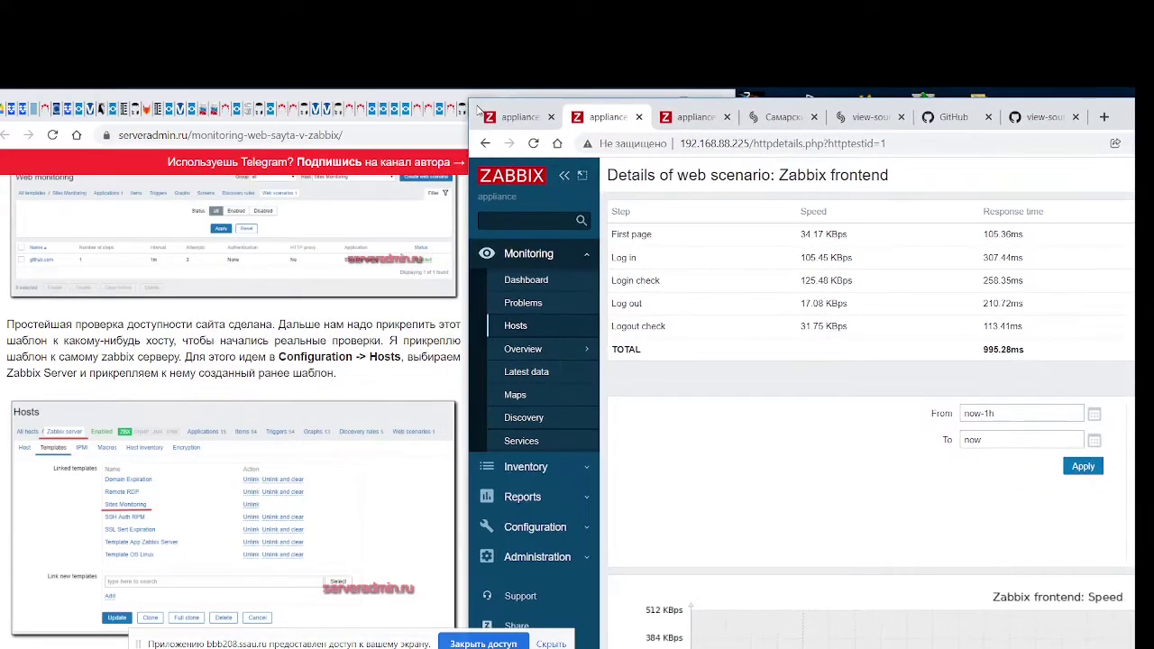
From Configuration > Templates, open Ssau.ru monitoring in a new tab and view its empty Graphs list
left_click(567, 527)
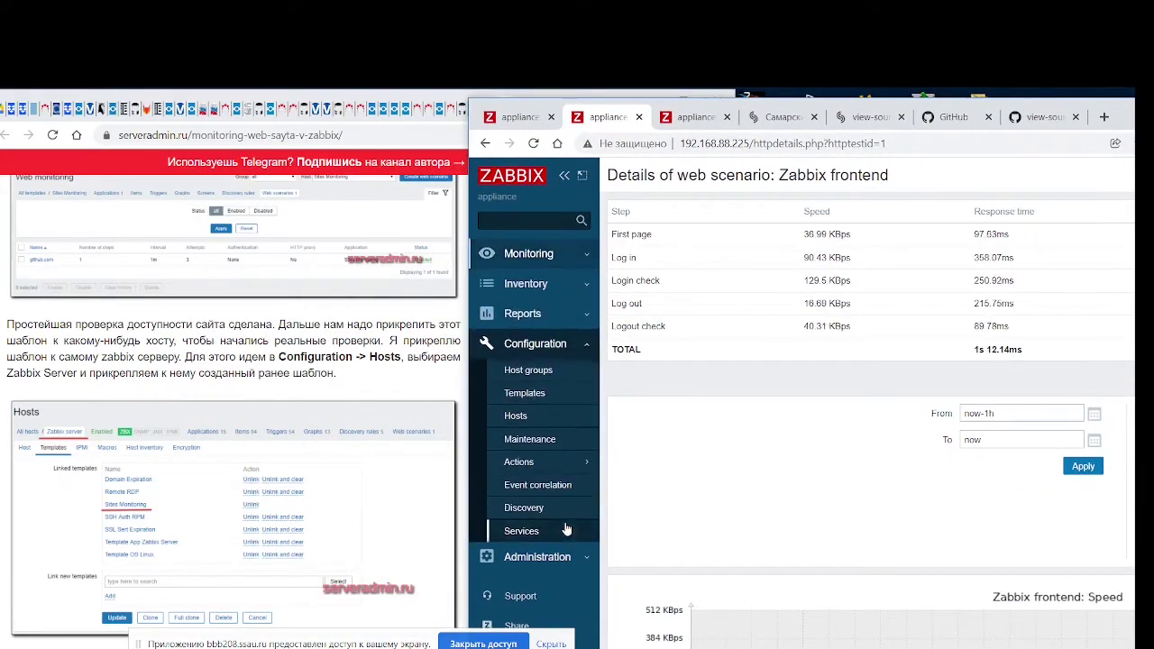
left_click(525, 395)
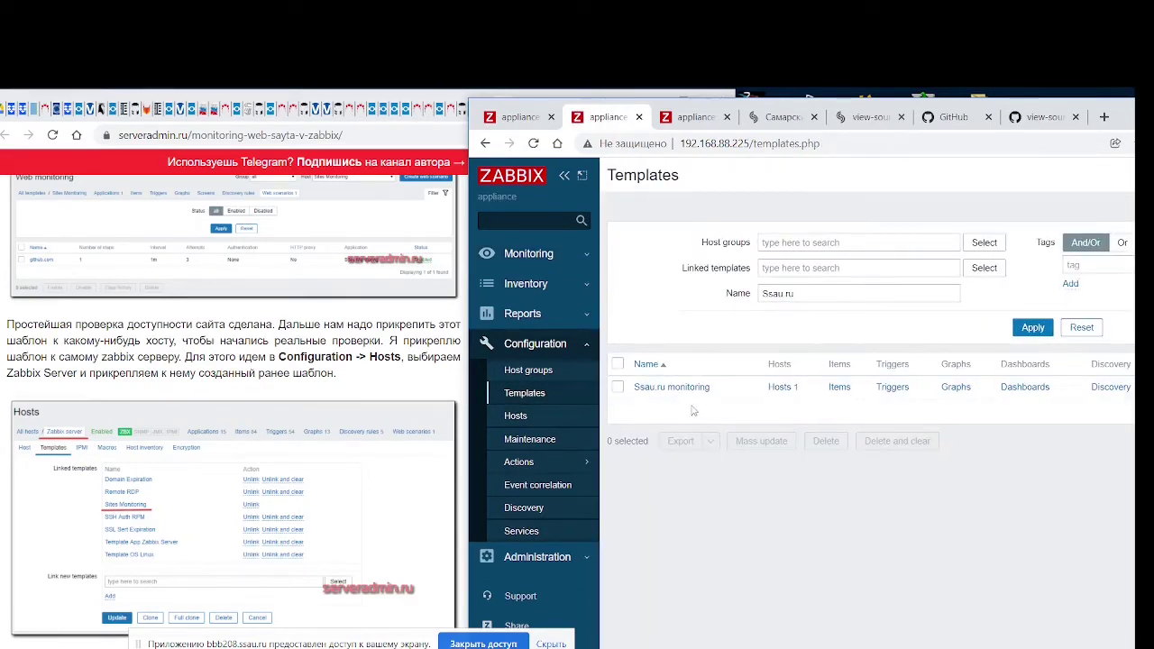
left_click_drag(473, 109, 197, 107)
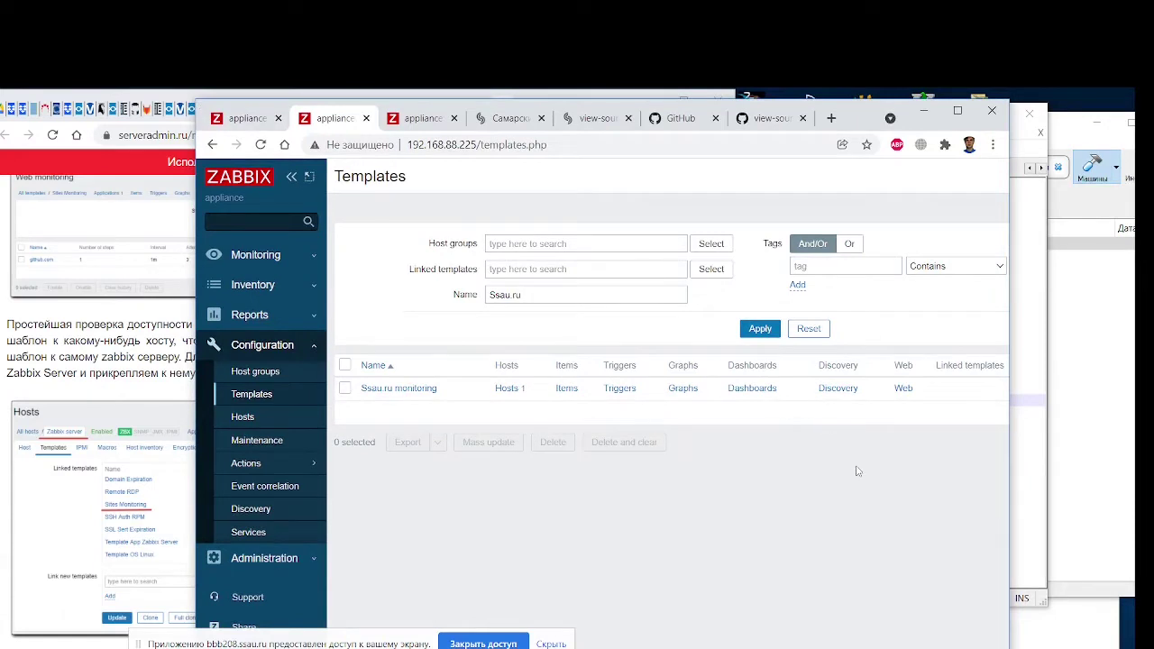
middle_click(400, 387)
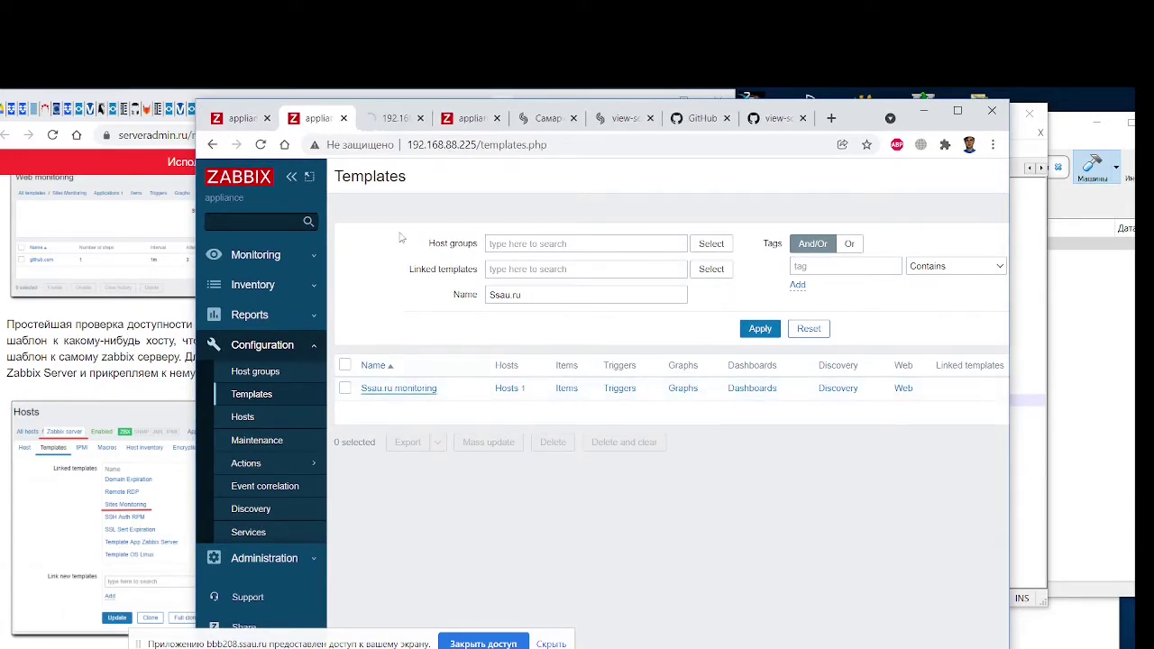
left_click(392, 122)
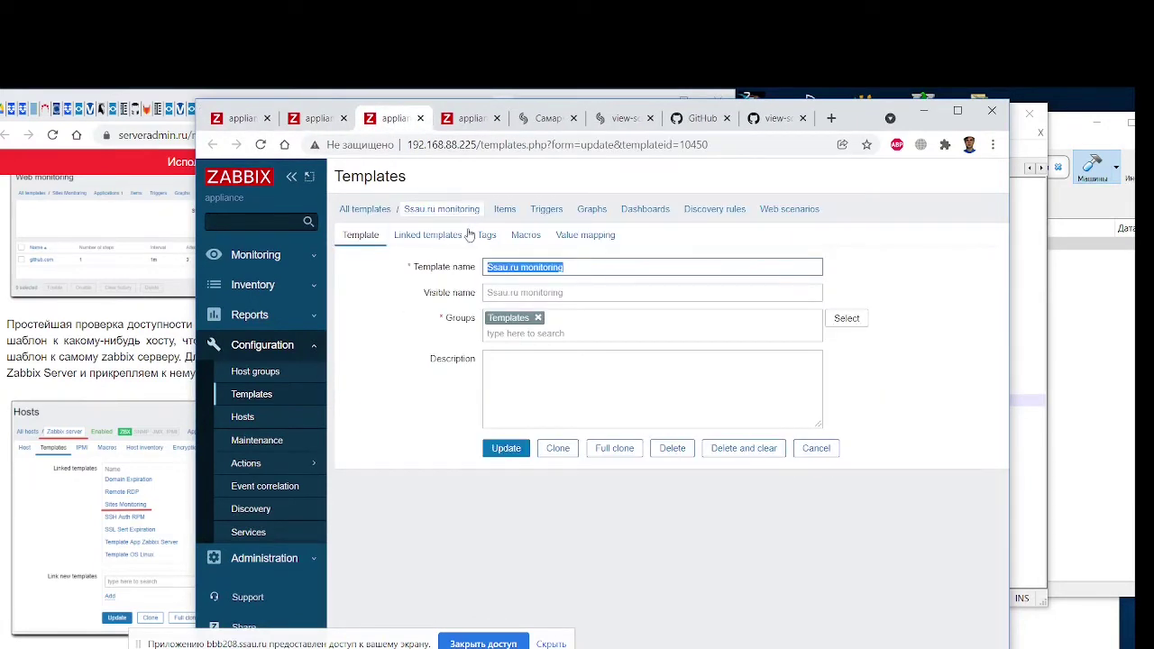
left_click(592, 210)
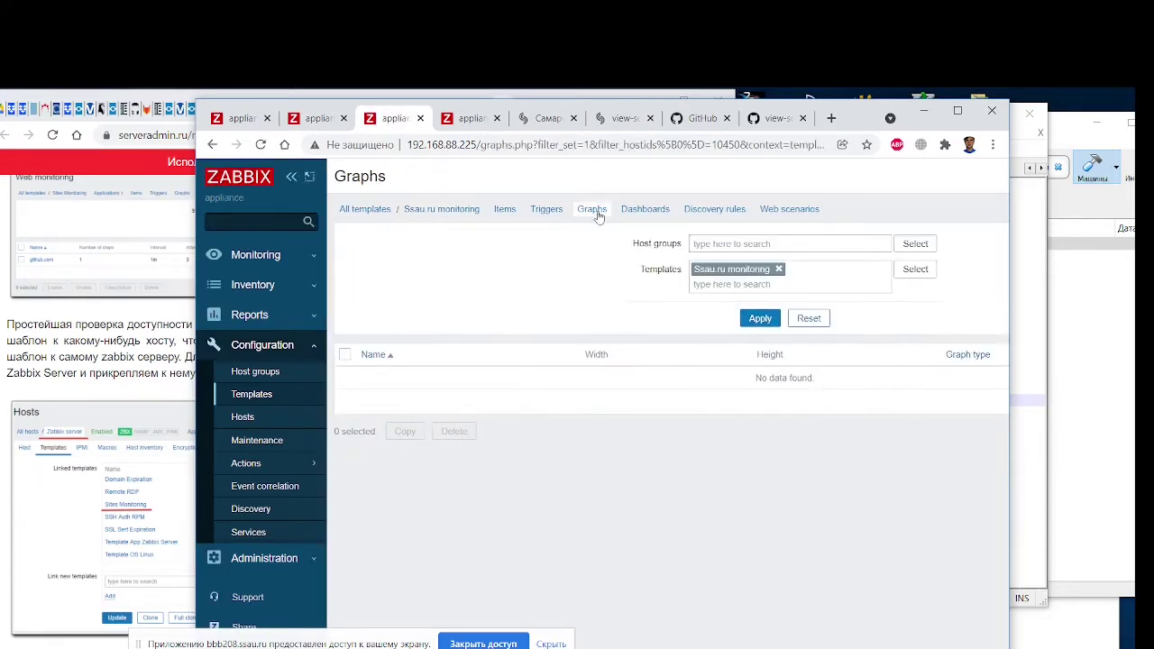
View the Availability report for Zabbix server triggers, then return to the Global view dashboard
left_click(306, 315)
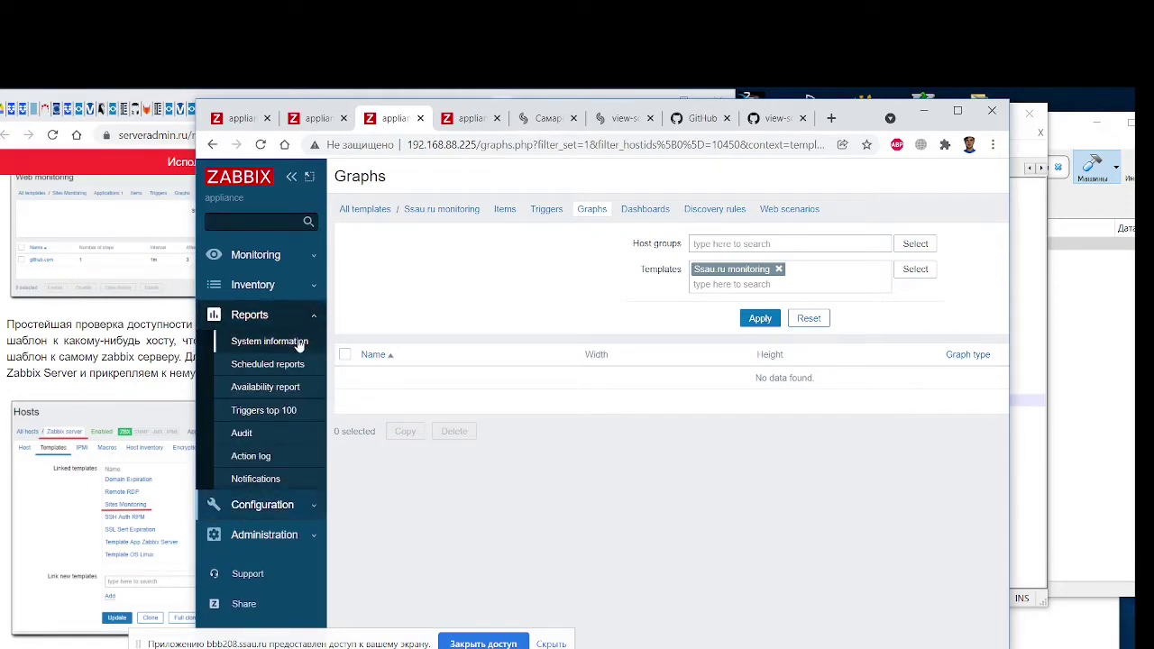
left_click(284, 394)
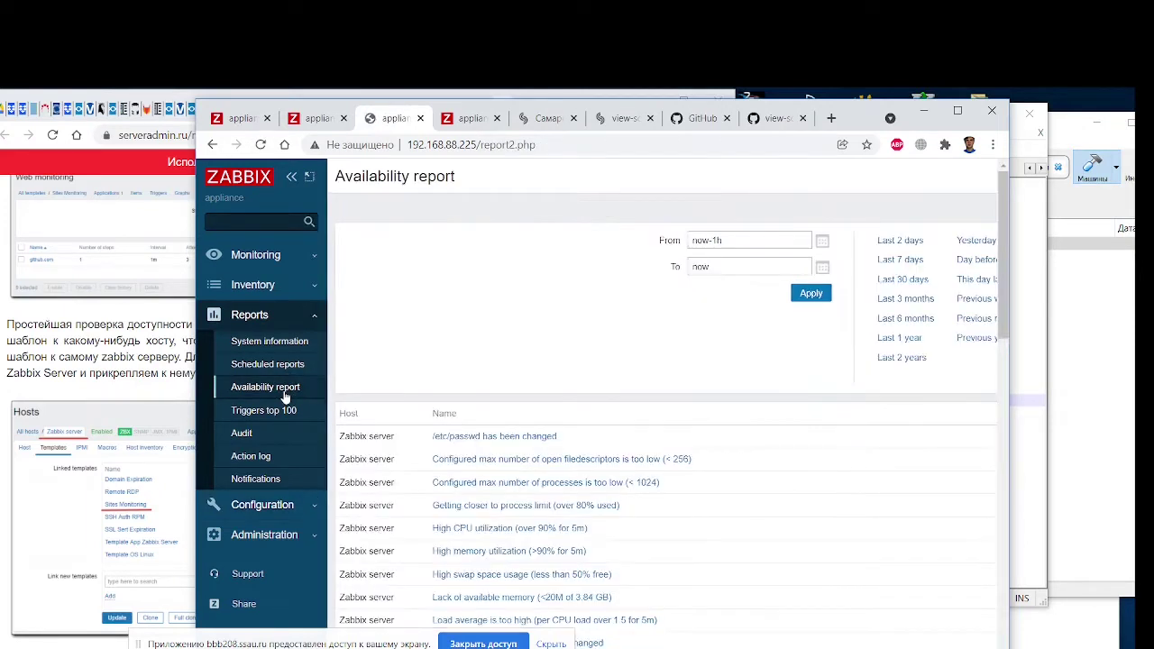
left_click(288, 255)
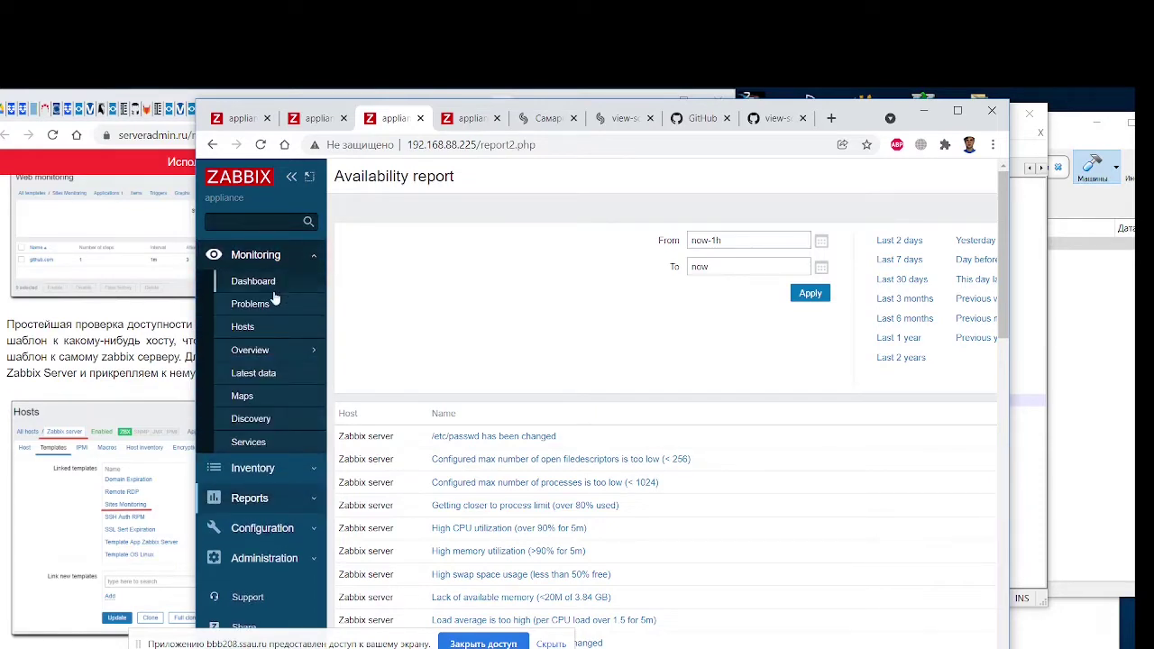
left_click(274, 283)
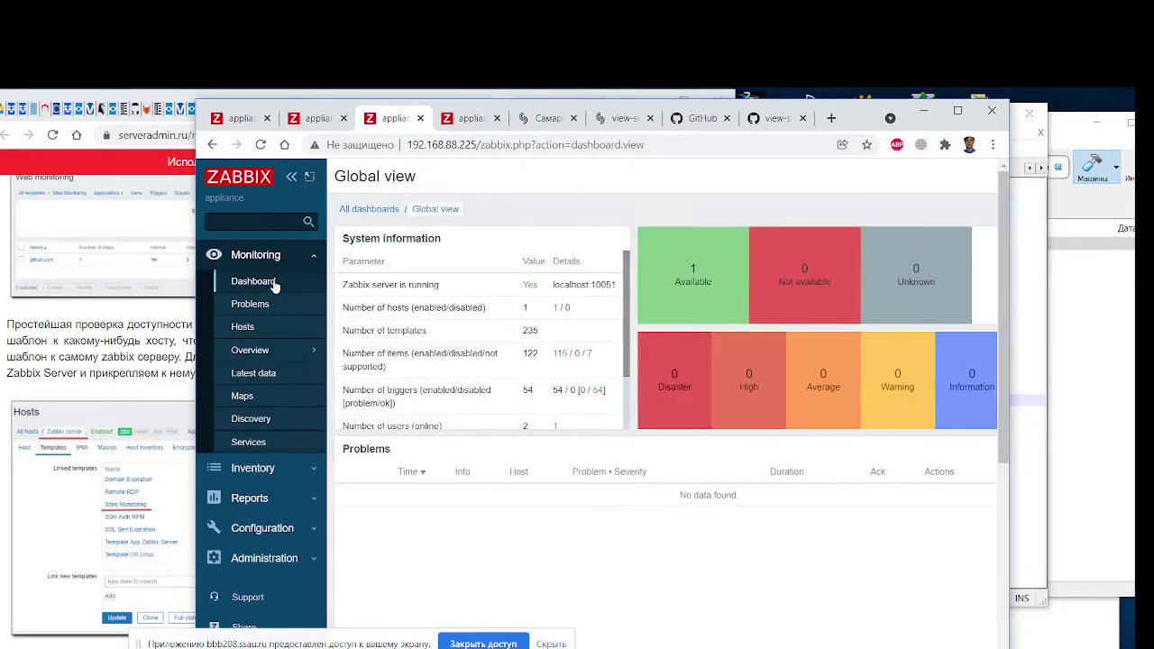
Scroll through the Global view dashboard and check the Problems list, which shows no data
scroll(622, 356, "down", 1)
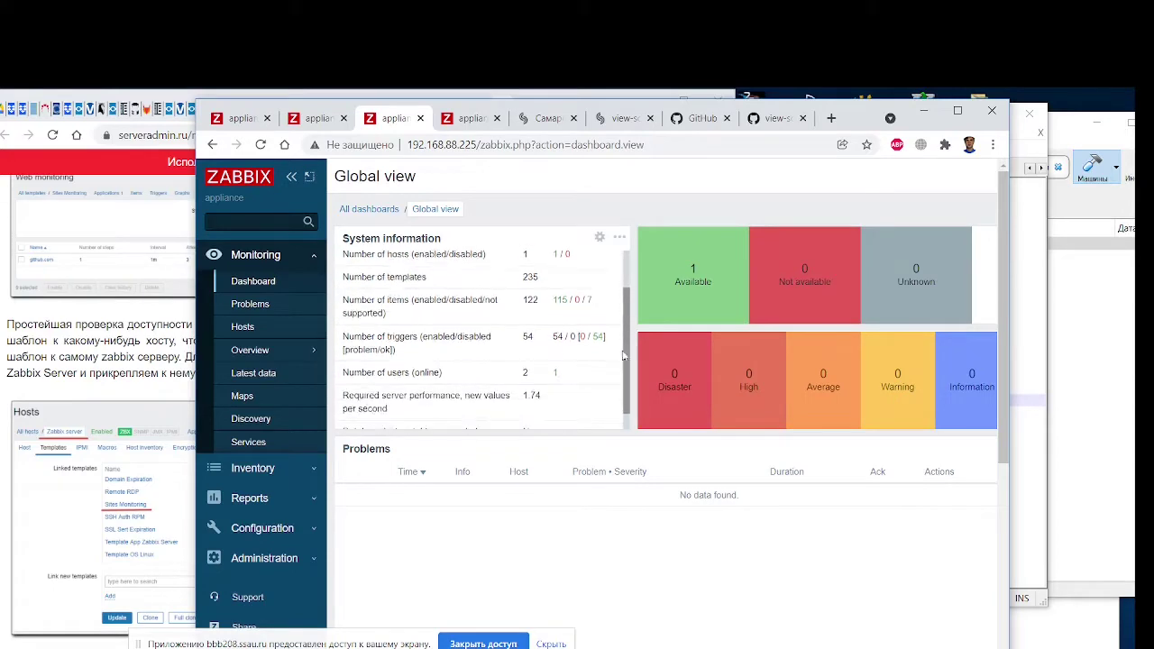
scroll(623, 356, "down", 1)
scroll(644, 477, "down", 3)
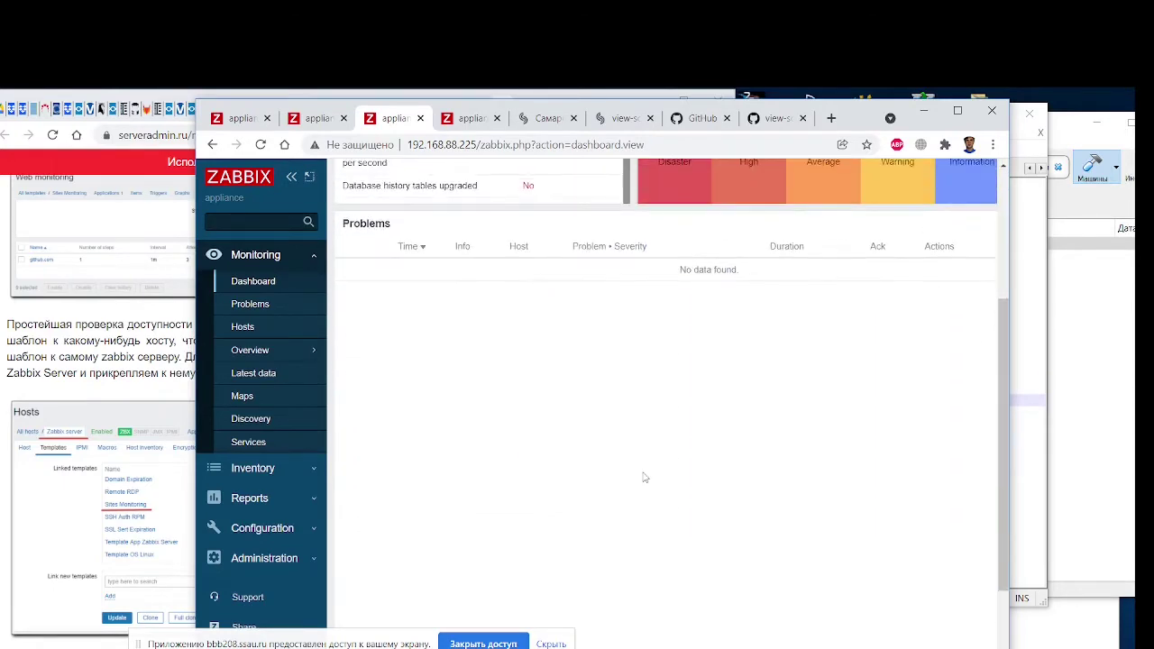
scroll(644, 477, "up", 3)
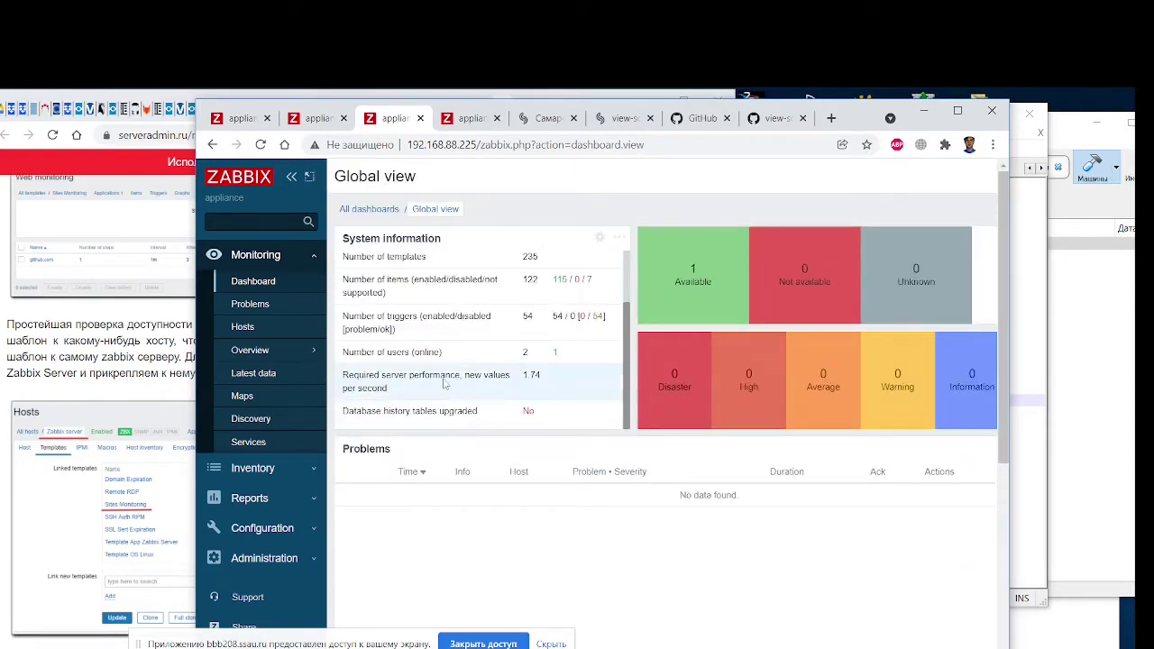
left_click(254, 306)
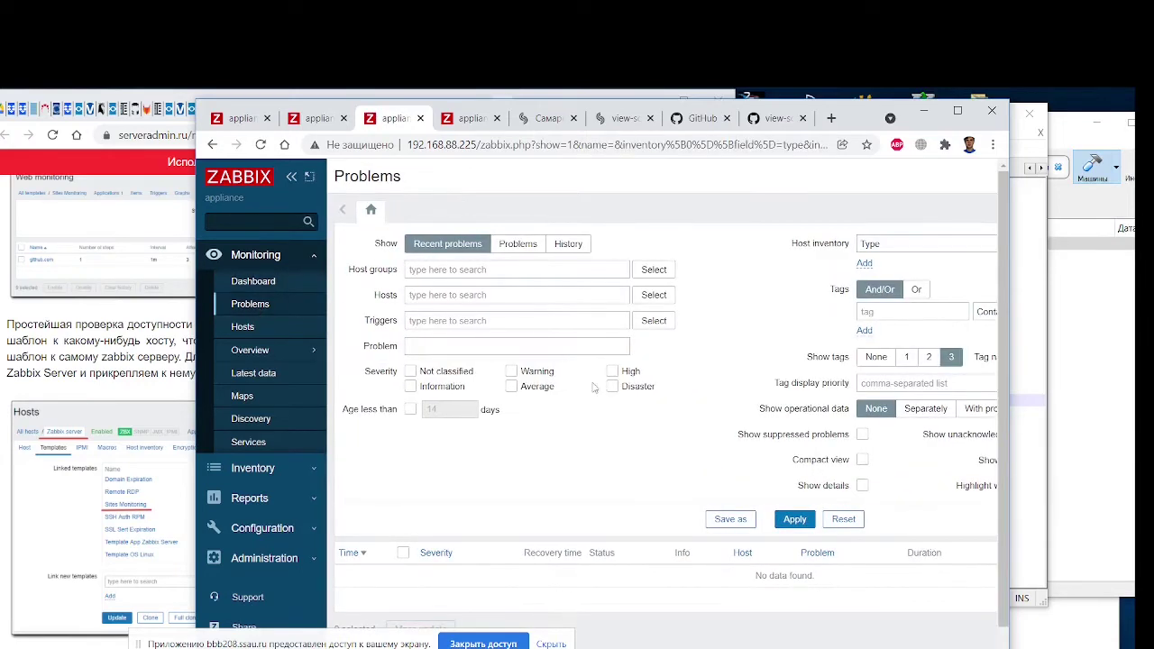
Show the monitored Hosts list and scroll right to Zabbix server's Web column with 1 scenario
left_click(307, 326)
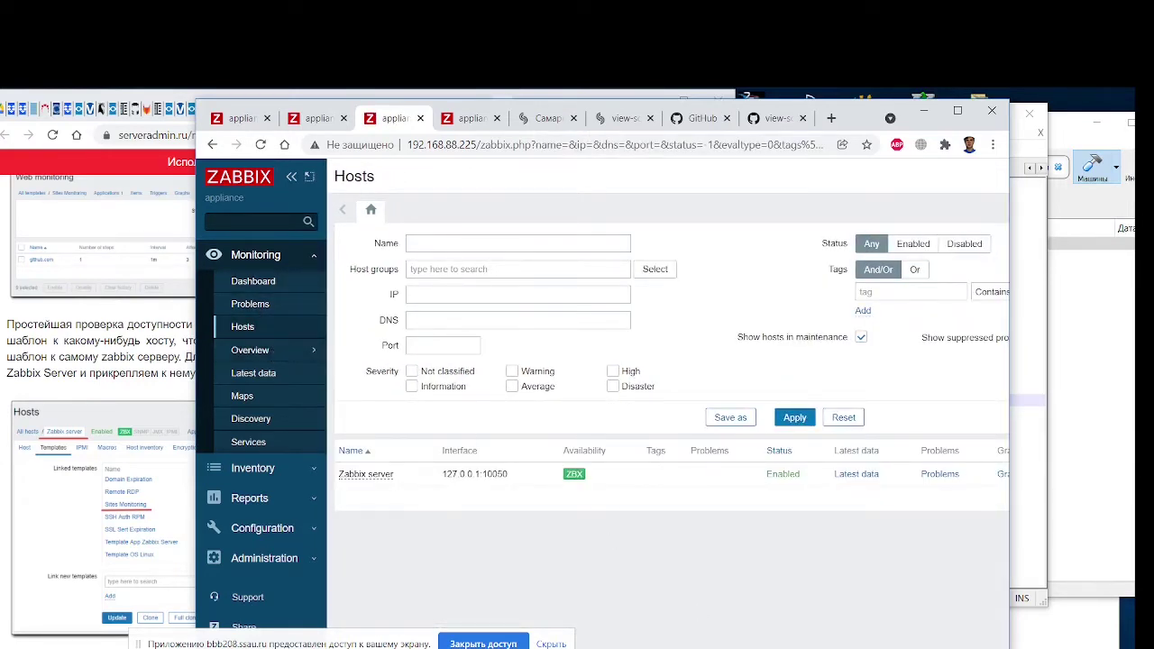
scroll(668, 360, "right", 3)
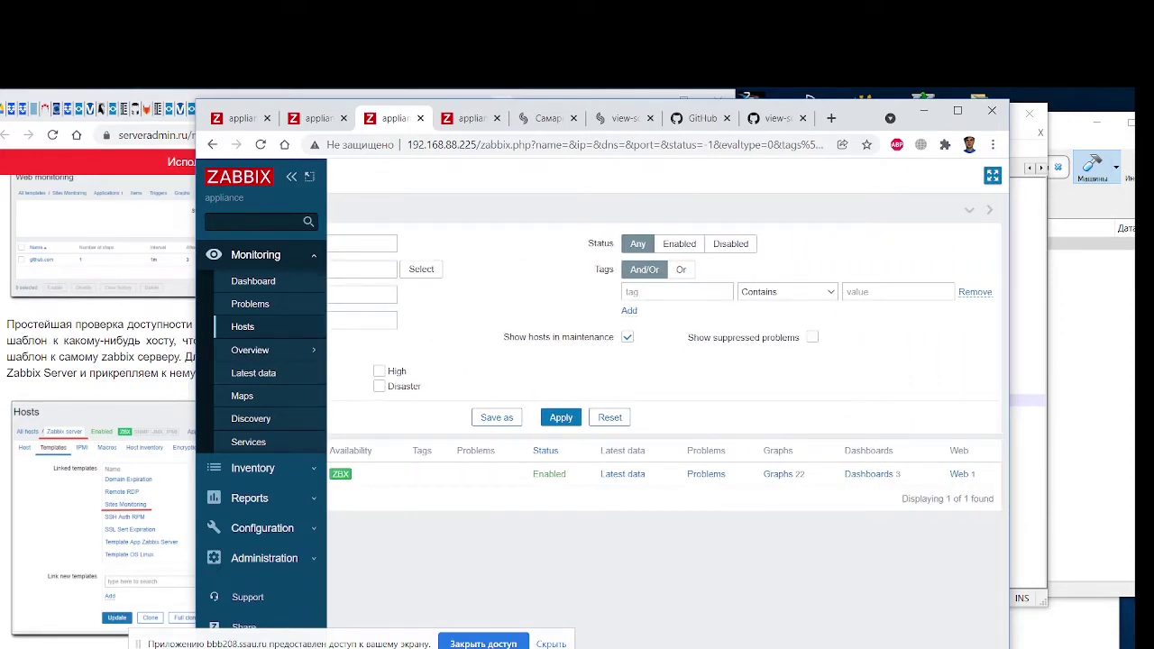
scroll(668, 361, "left", 1)
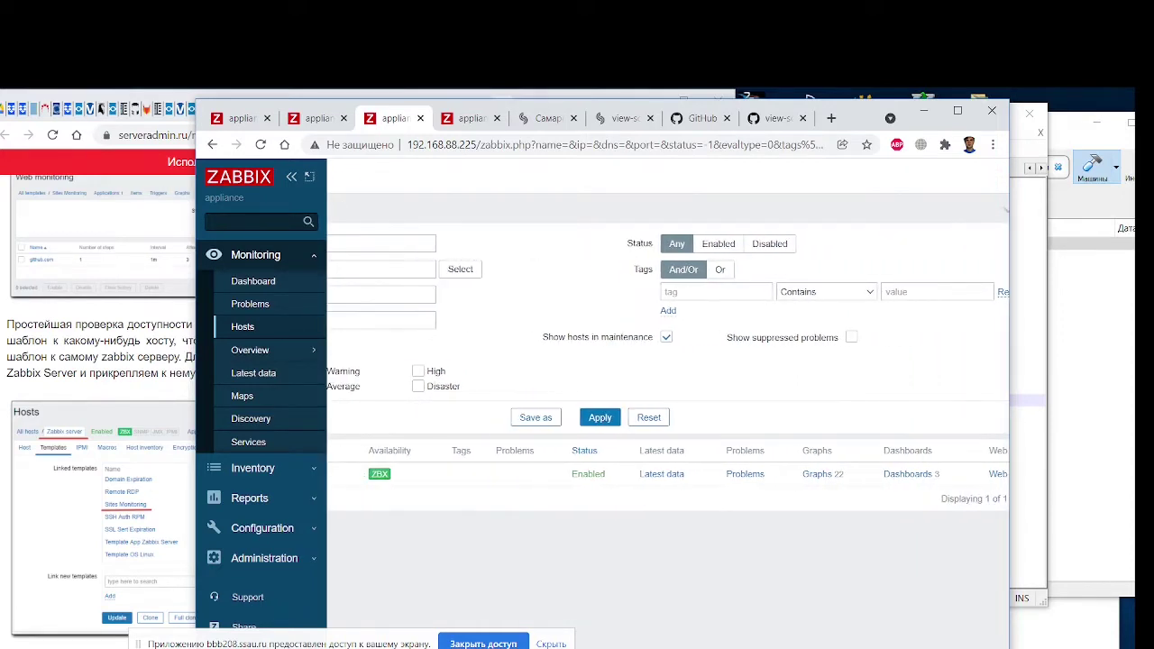
scroll(667, 361, "right", 1)
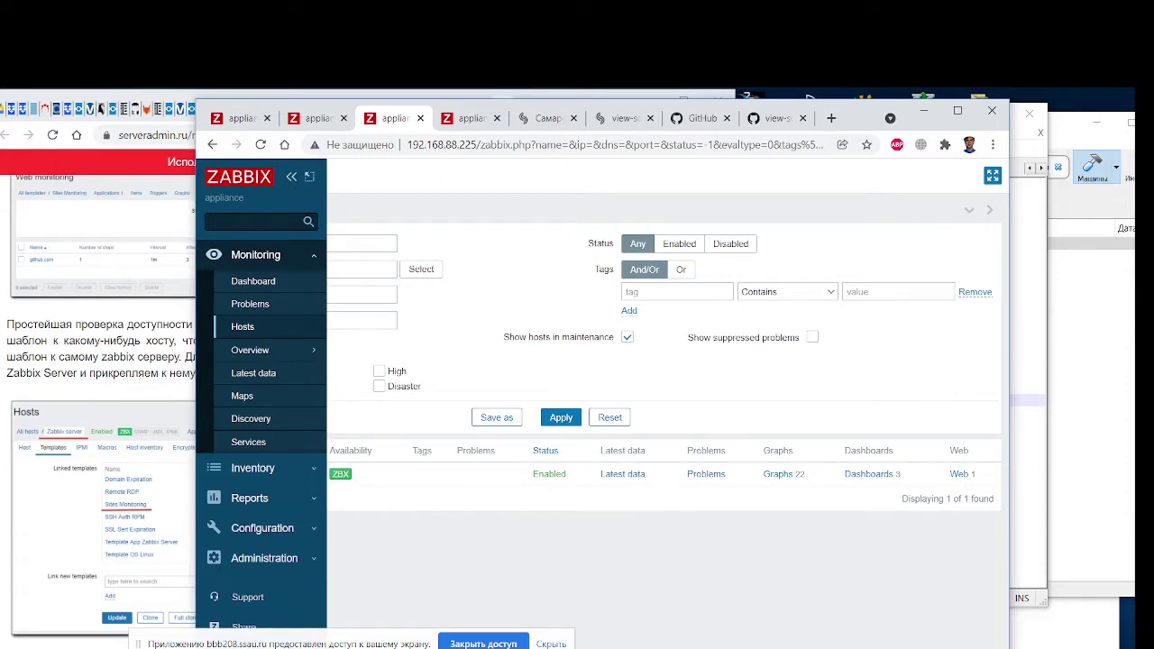
scroll(667, 361, "left", 3)
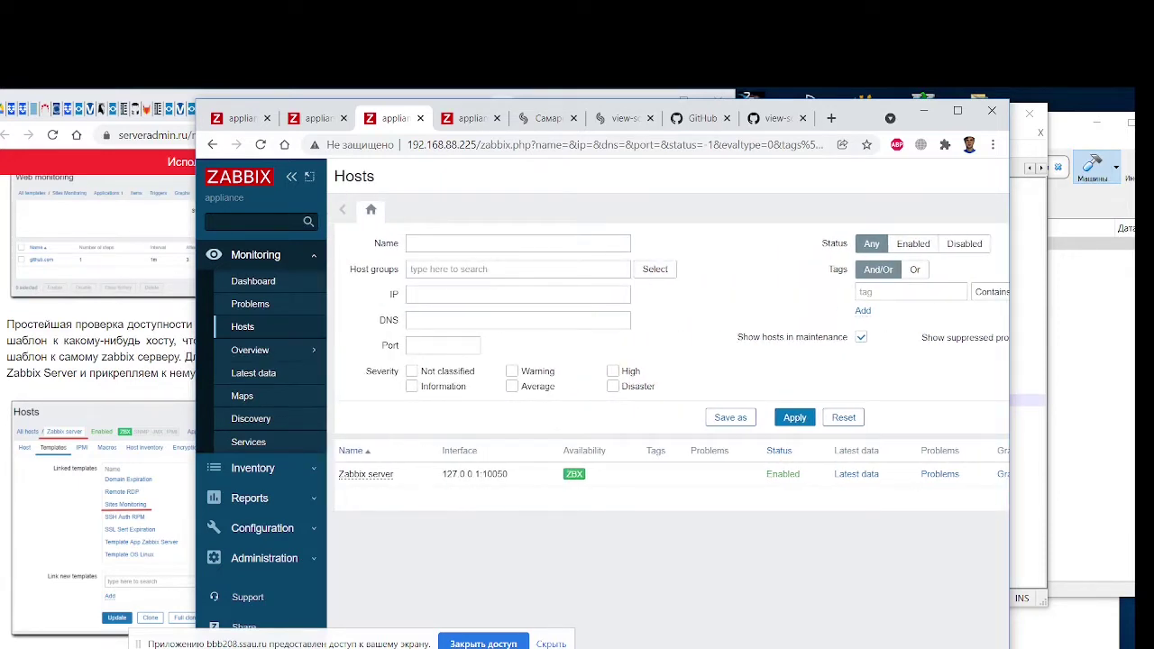
scroll(361, 559, "right", 1)
Filter the host inventory by the Zabbix servers group, then view the empty inventory Overview
left_click(290, 469)
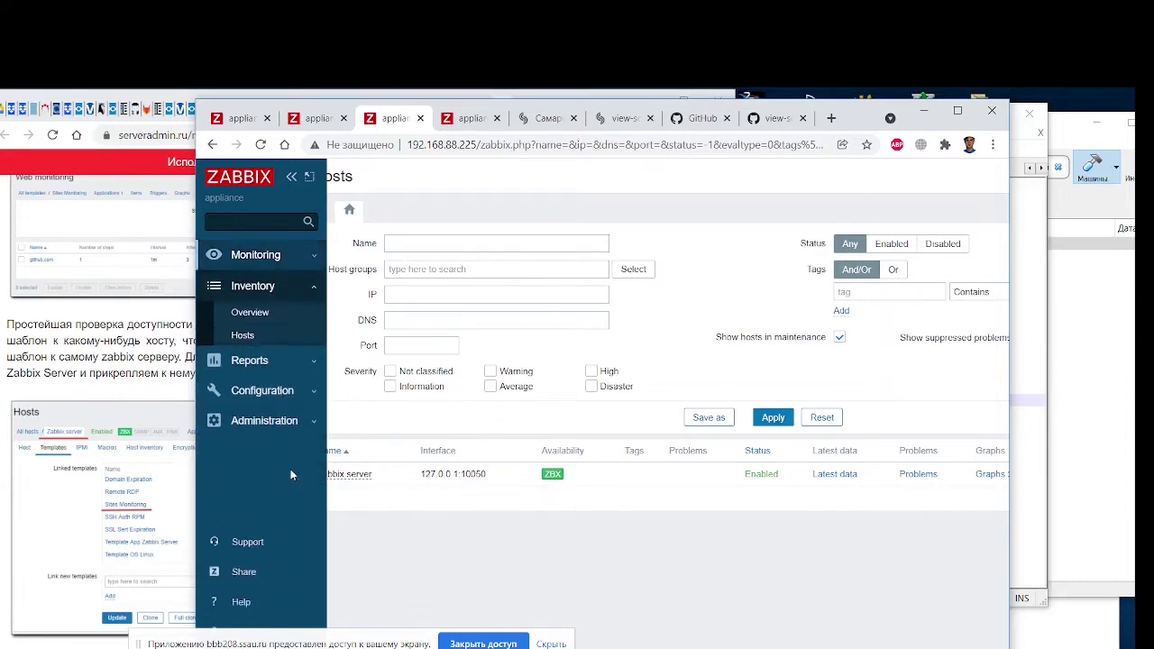
left_click(244, 335)
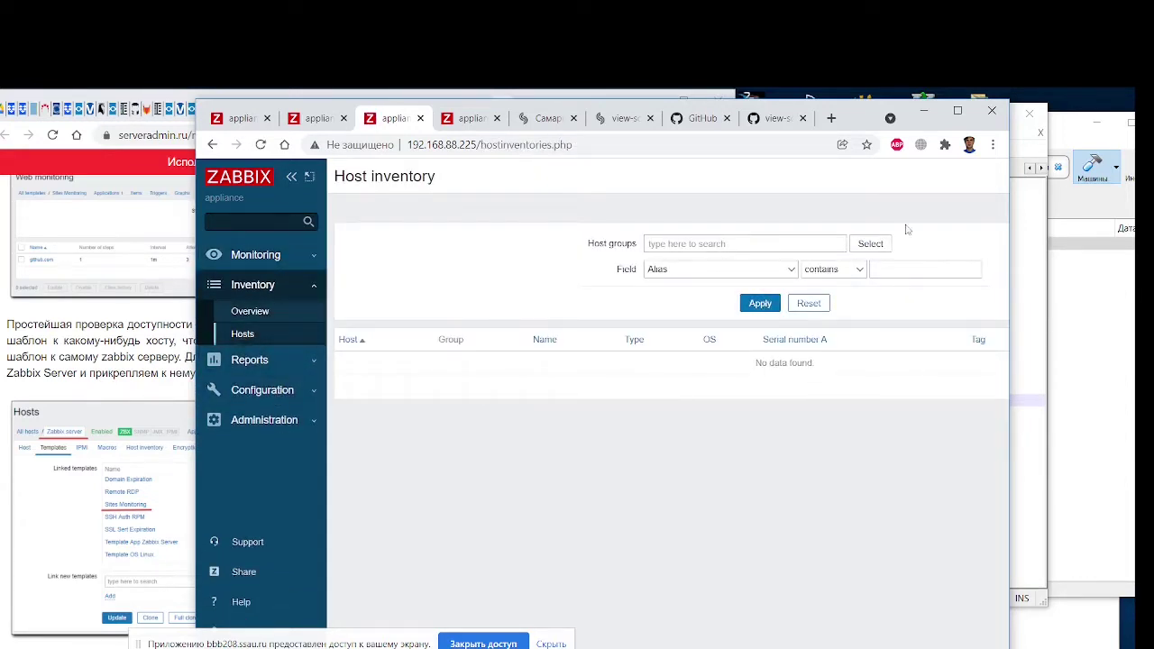
left_click(872, 244)
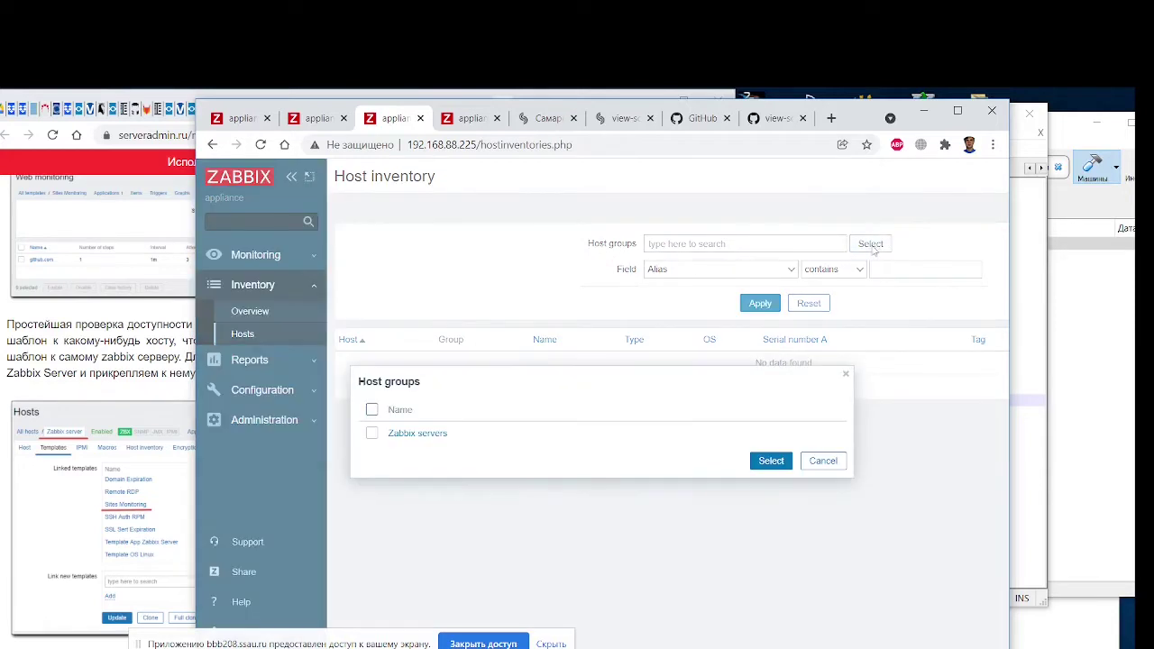
left_click(371, 433)
left_click(769, 461)
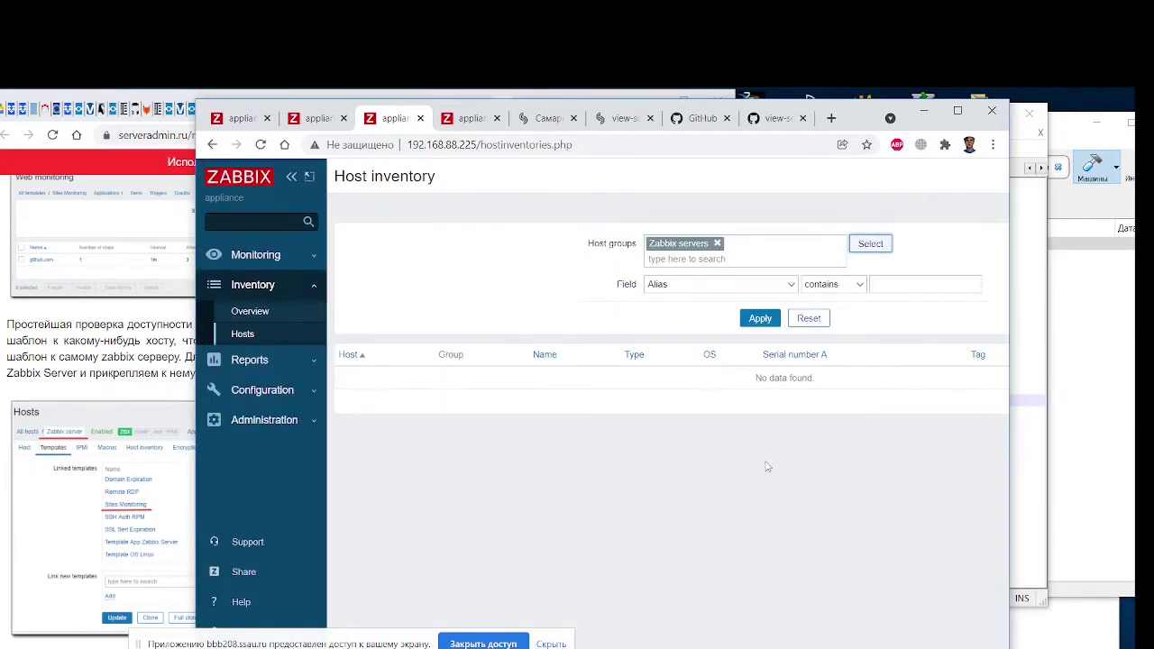
left_click(761, 321)
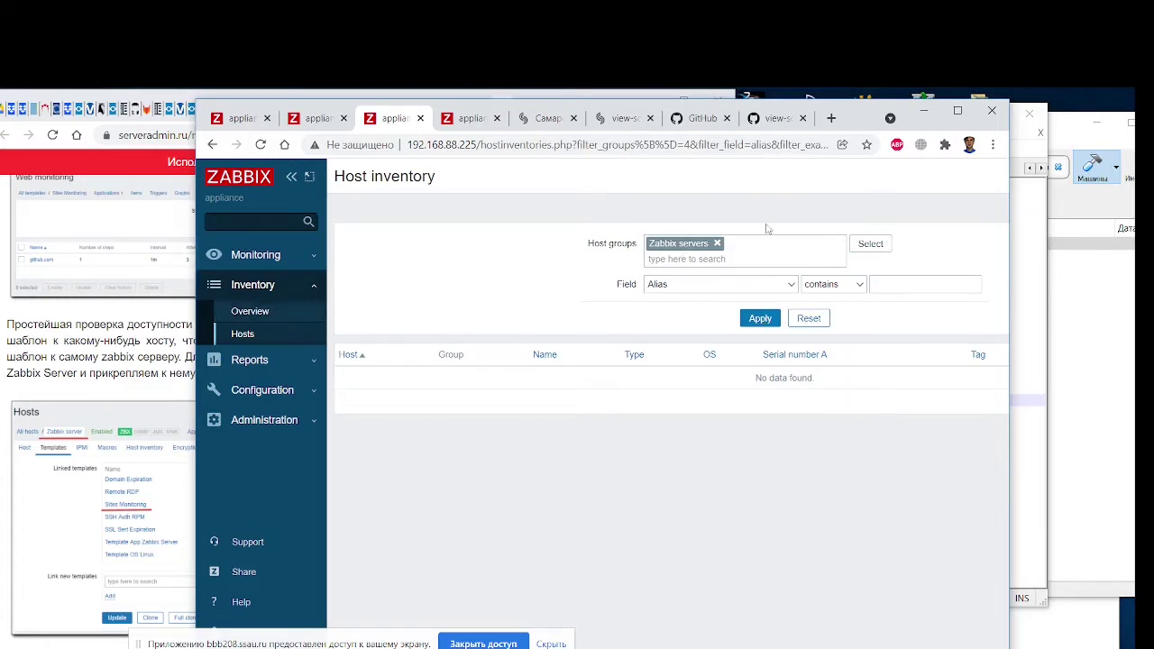
left_click(255, 313)
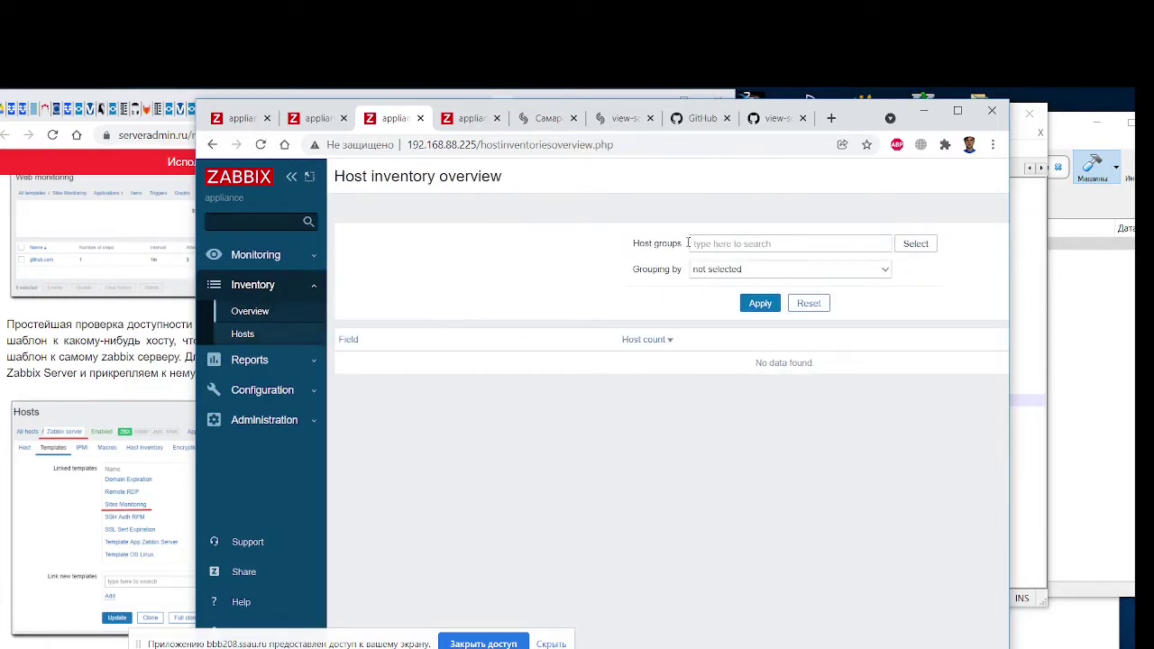
Reread the serveradmin.ru template and web-scenario steps, then show Zabbix's Configuration Hosts list
left_click_drag(207, 110, 536, 116)
scroll(332, 469, "down", 15)
scroll(333, 469, "up", 4)
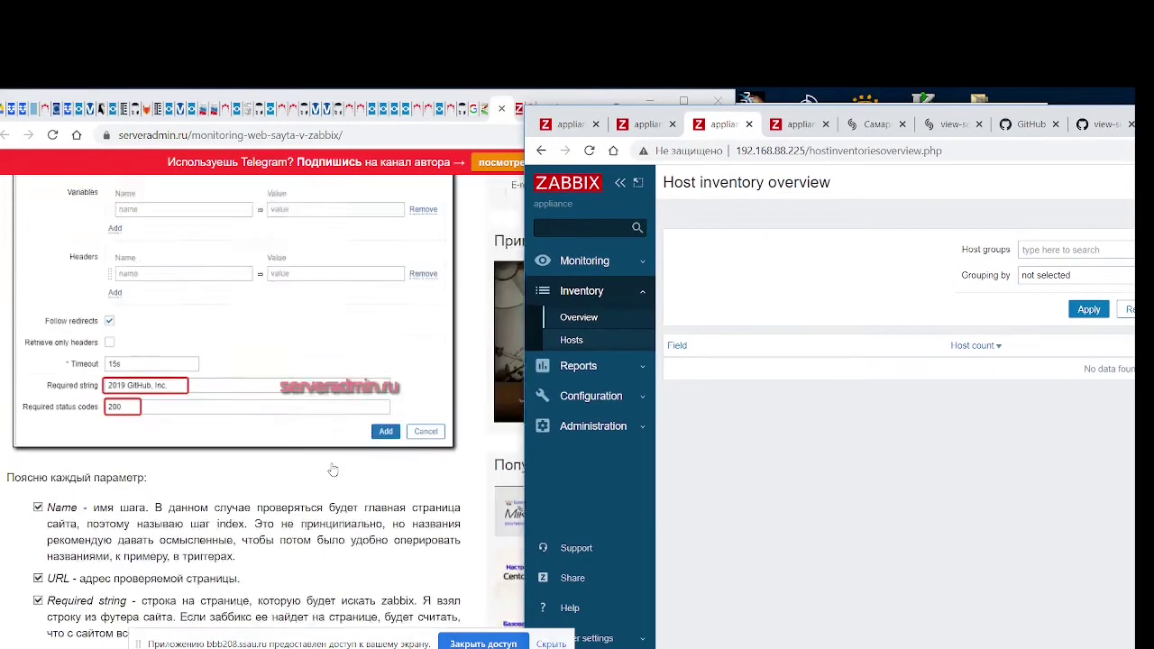
scroll(333, 469, "up", 10)
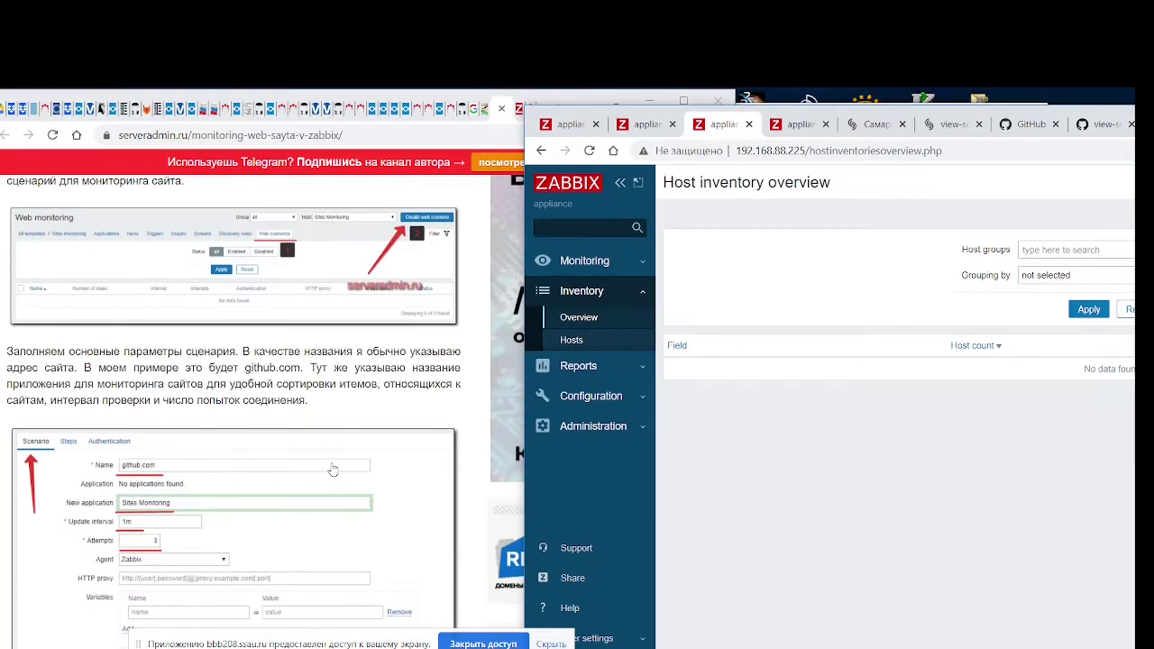
scroll(333, 469, "up", 4)
scroll(333, 469, "up", 3)
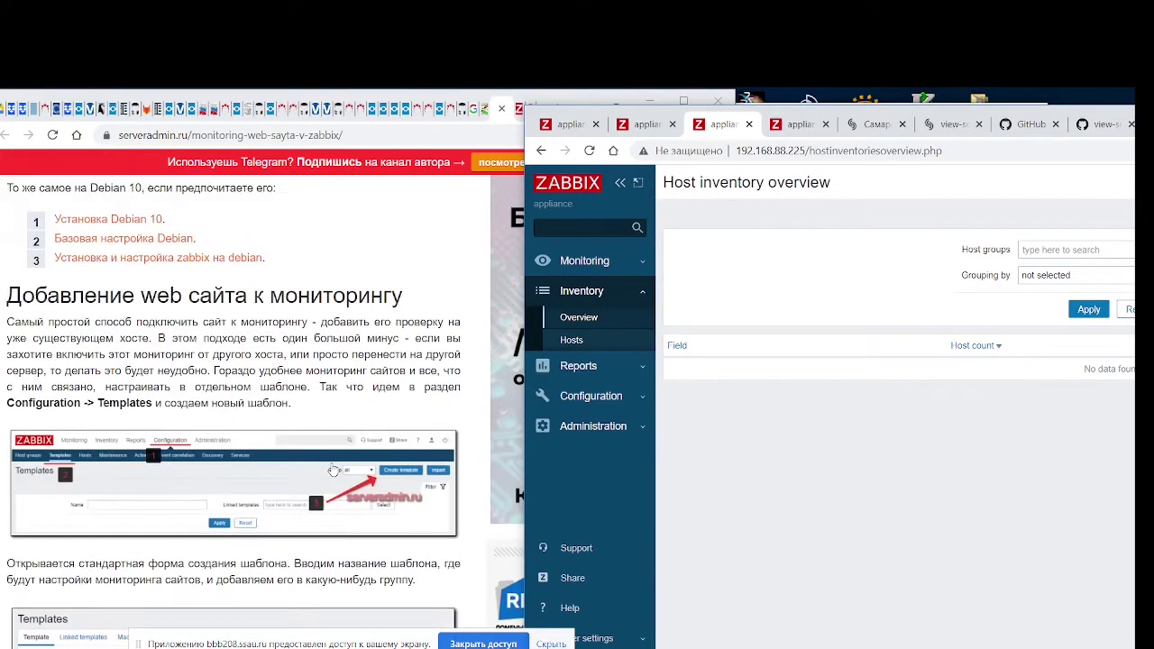
scroll(333, 469, "down", 3)
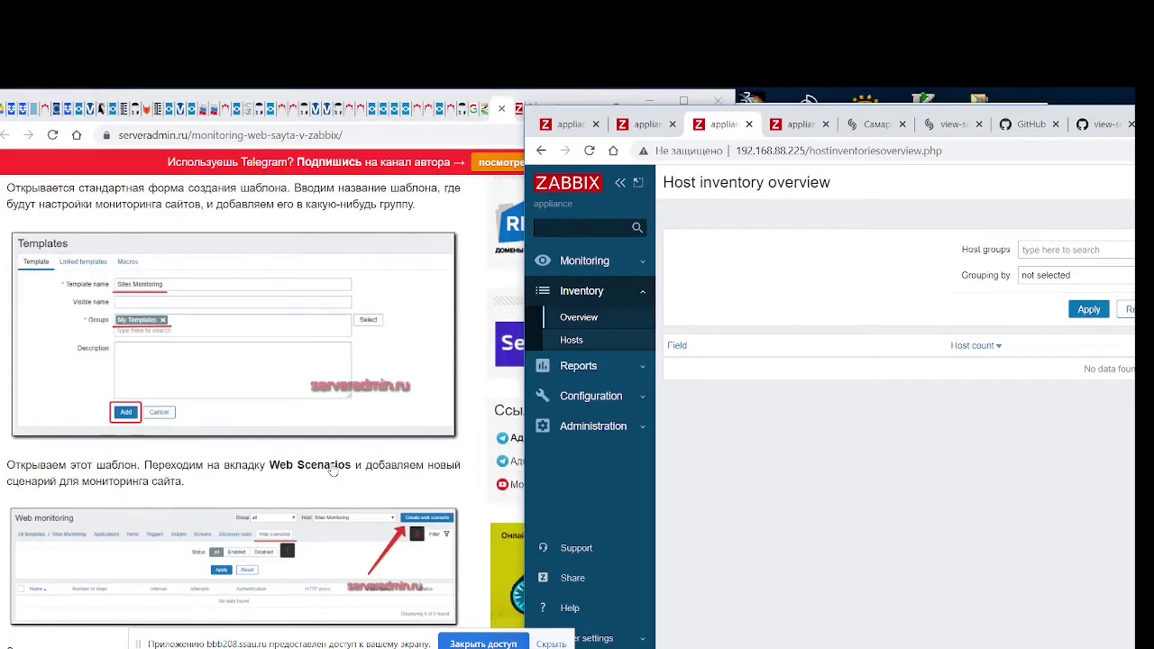
scroll(333, 469, "down", 4)
scroll(333, 469, "down", 8)
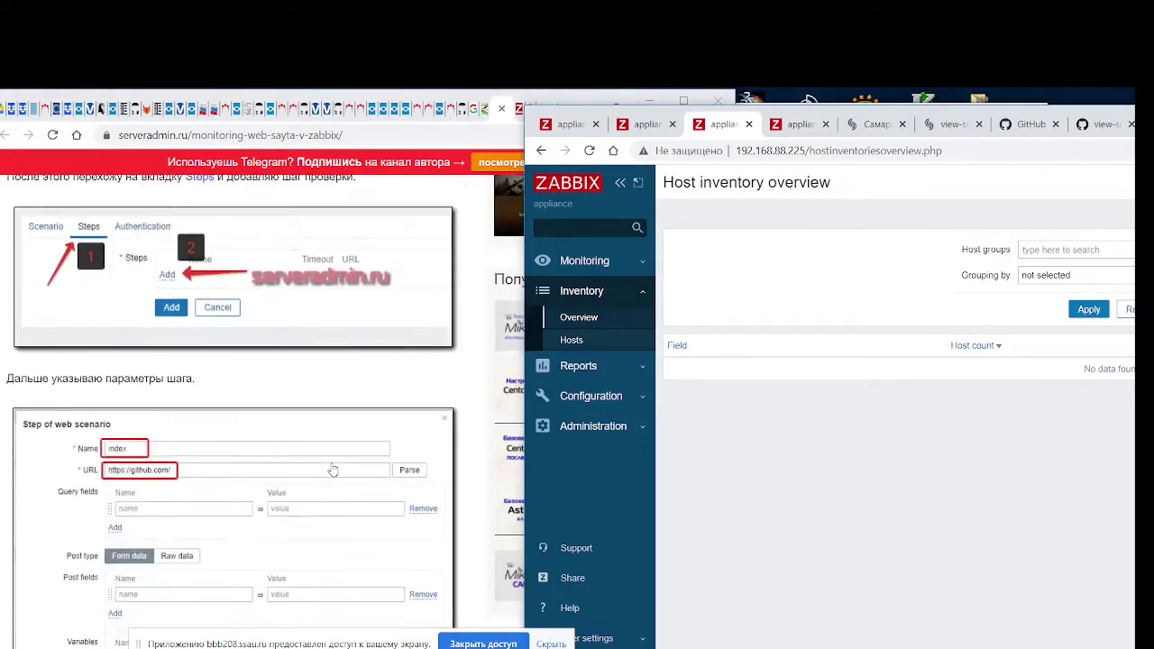
scroll(333, 469, "down", 5)
scroll(333, 469, "down", 2)
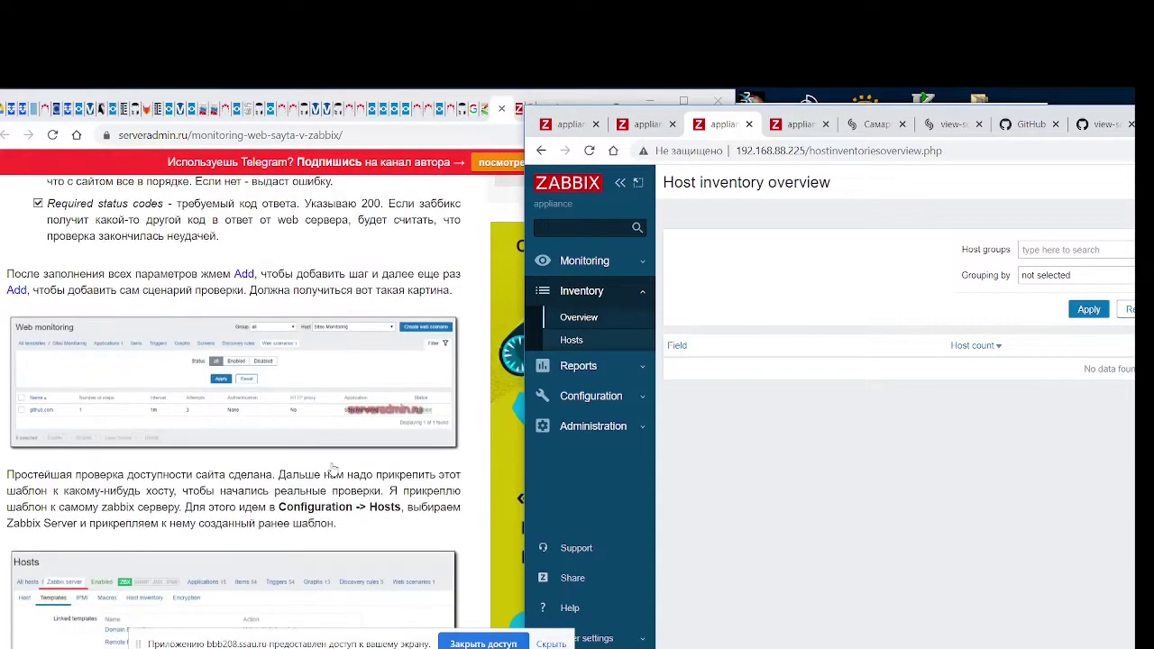
scroll(333, 469, "down", 5)
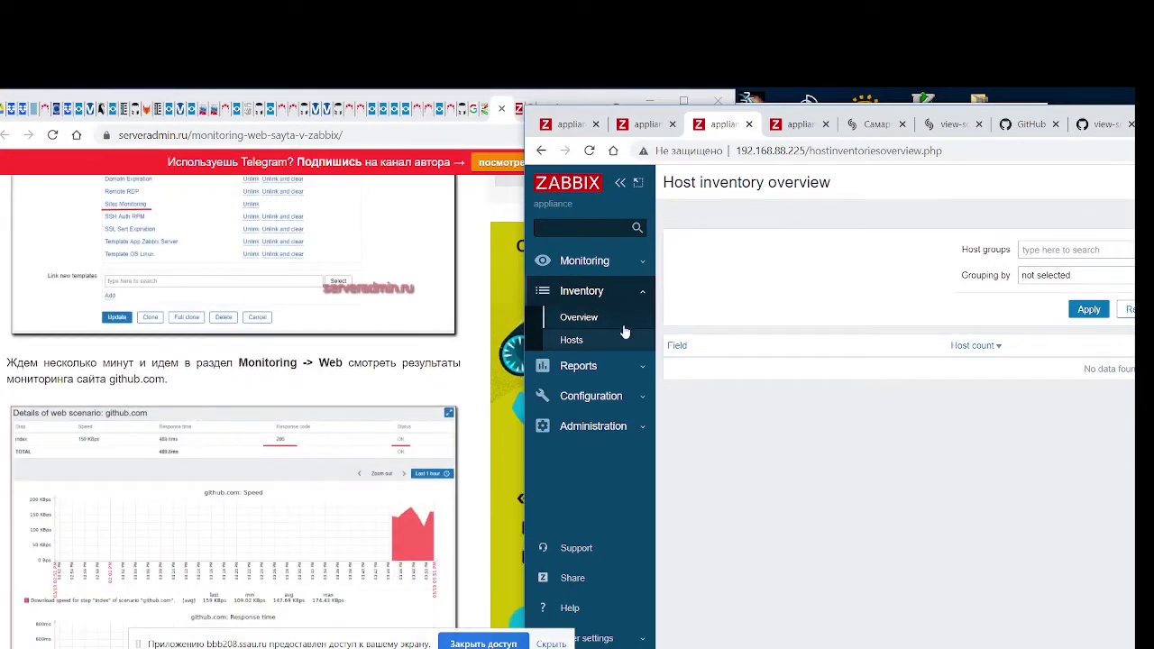
left_click(619, 397)
left_click(580, 425)
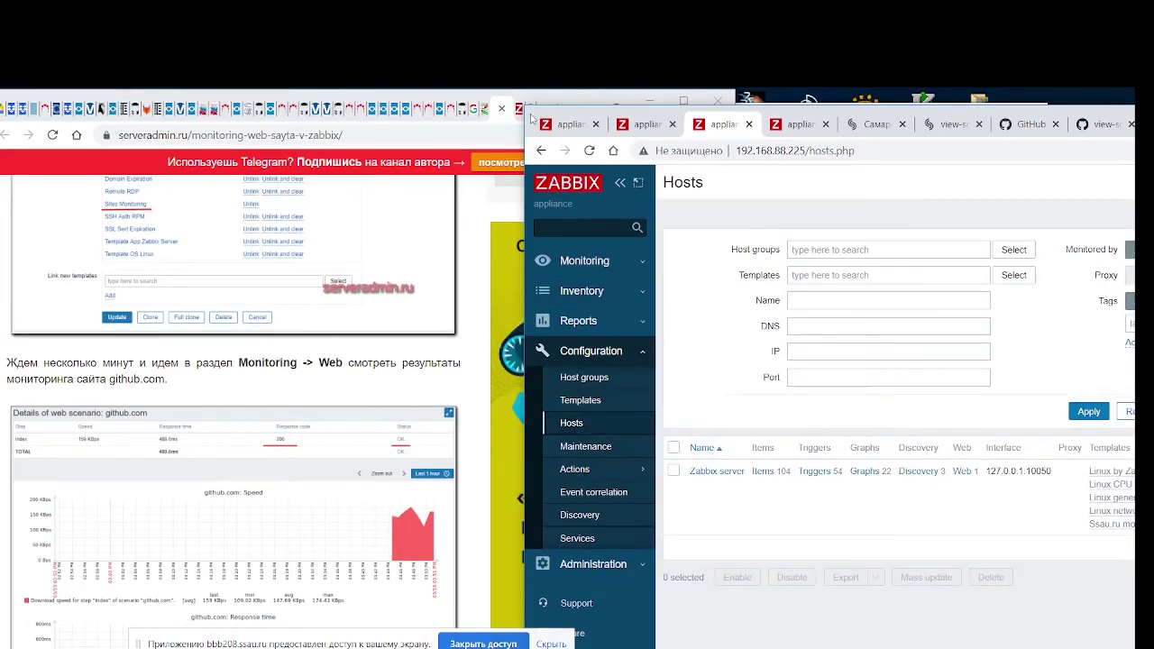
Confirm Ssau.ru monitoring is linked to Zabbix server, update the host, and reopen its settings
left_click_drag(532, 117, 238, 101)
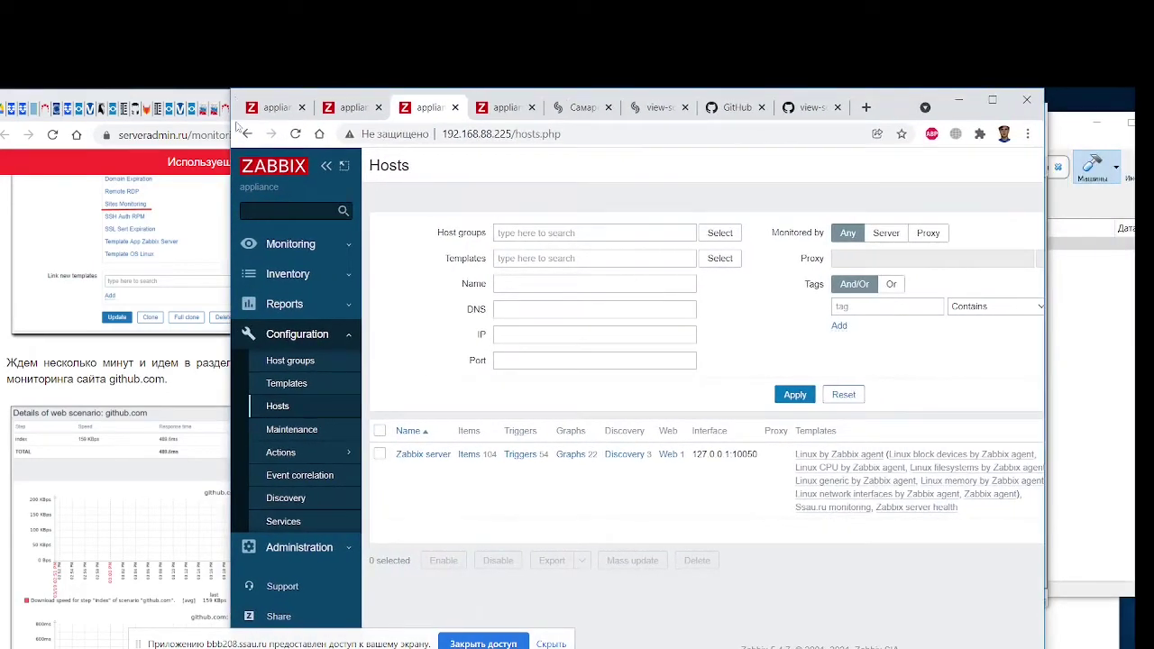
left_click(424, 454)
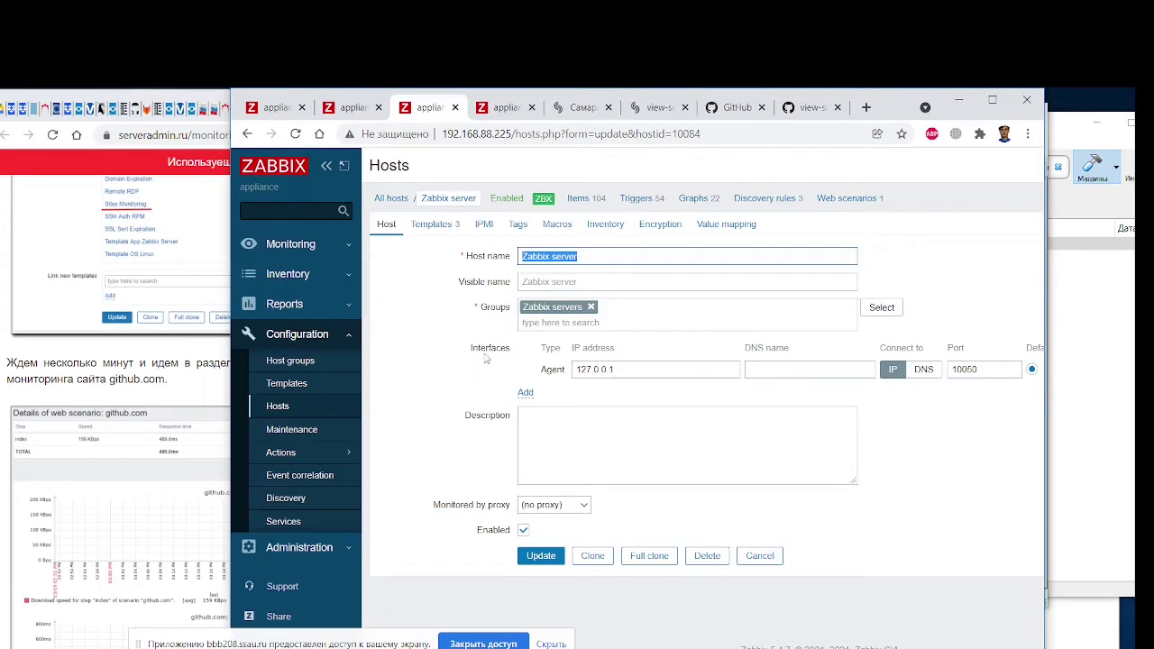
left_click(440, 225)
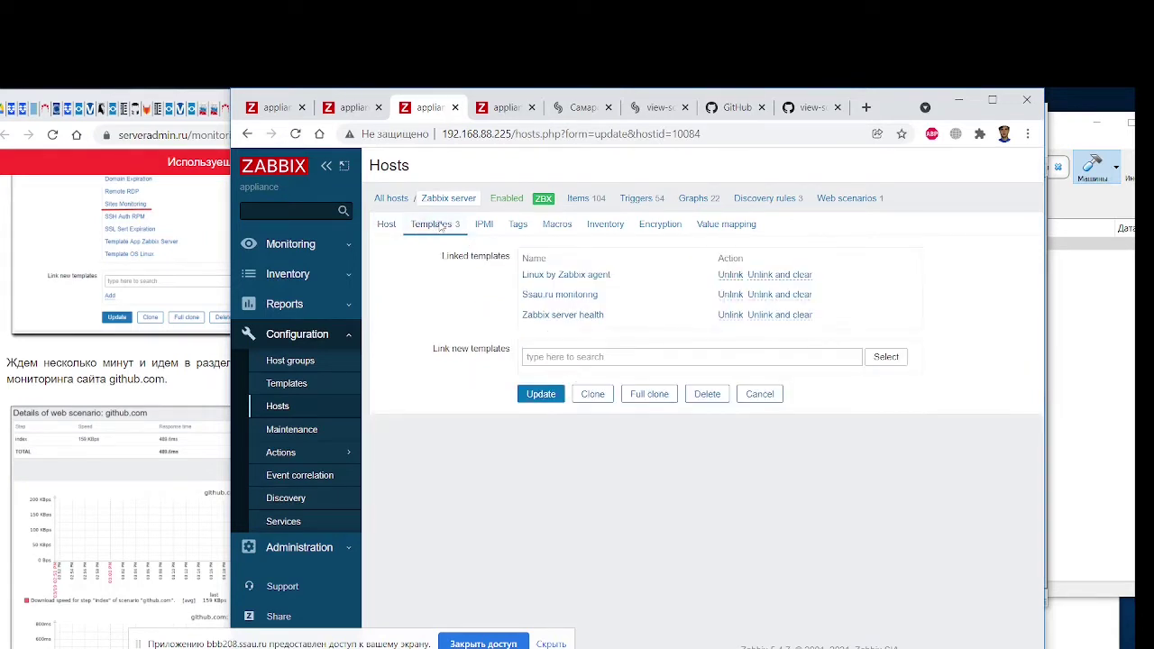
middle_click(570, 295)
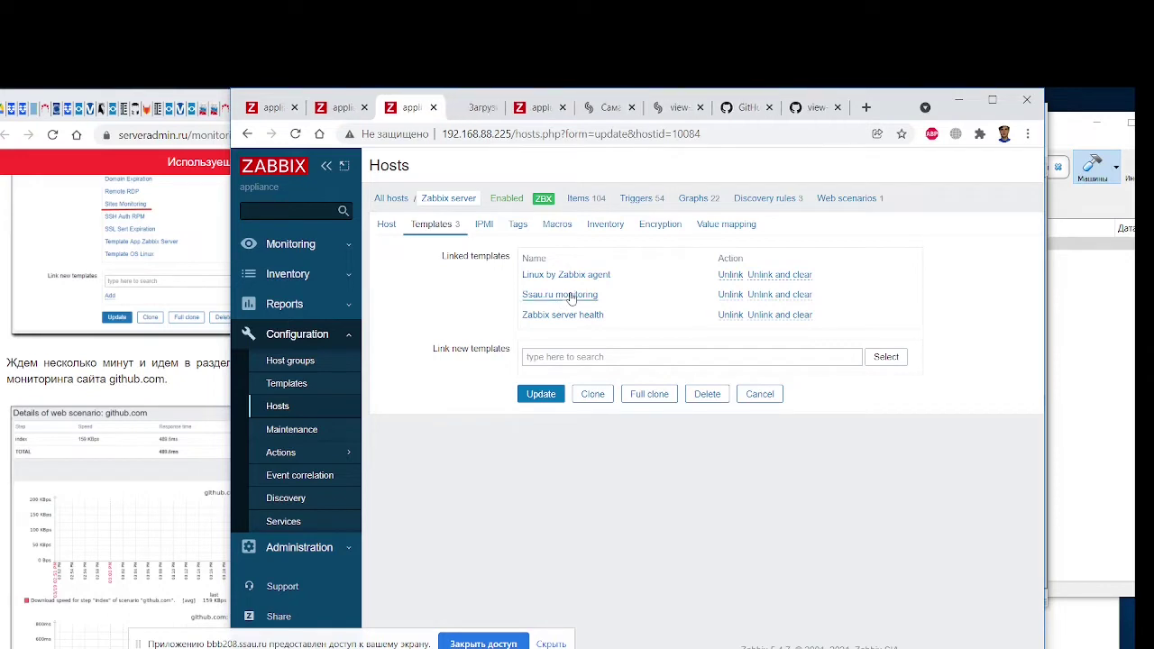
left_click(470, 109)
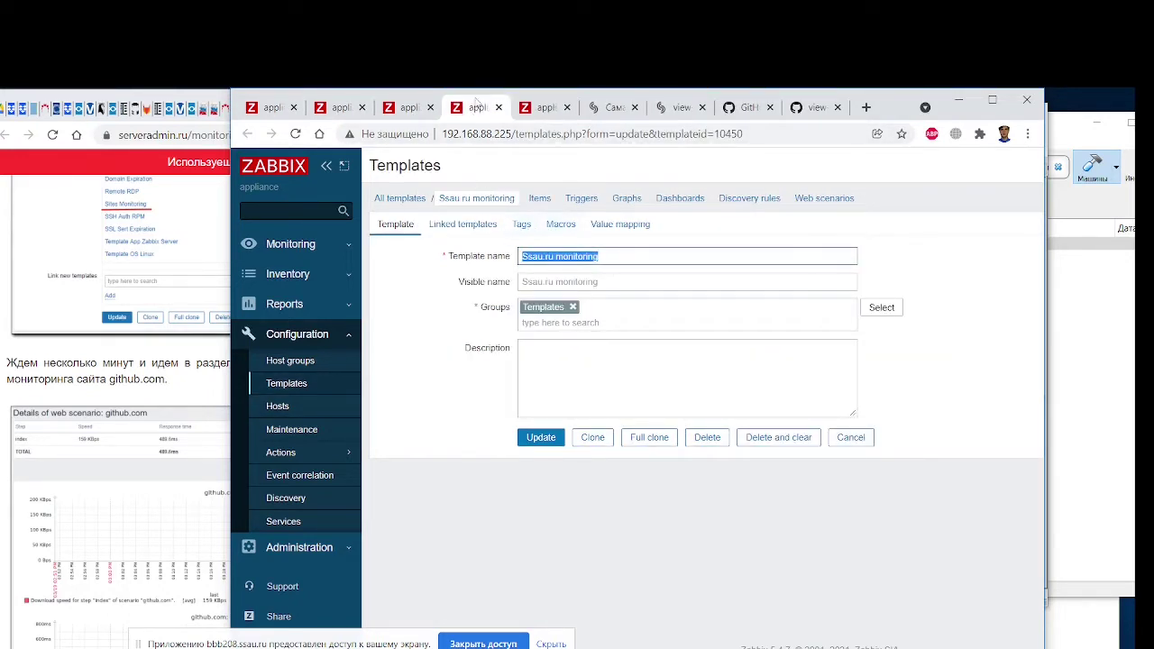
middle_click(476, 115)
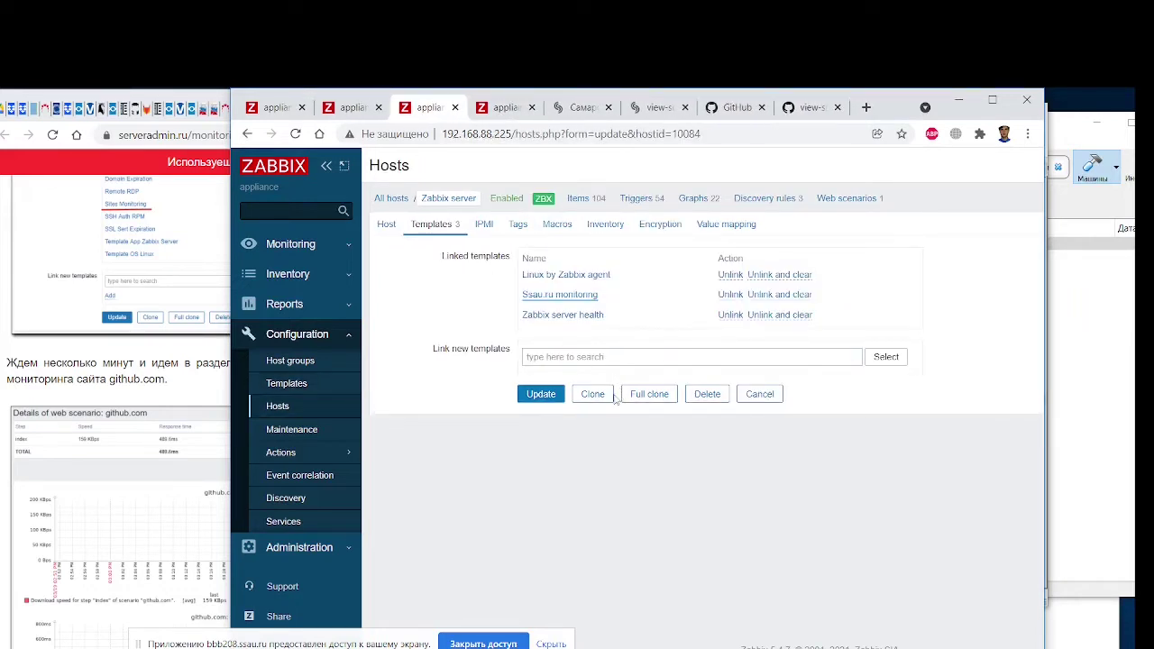
left_click(542, 394)
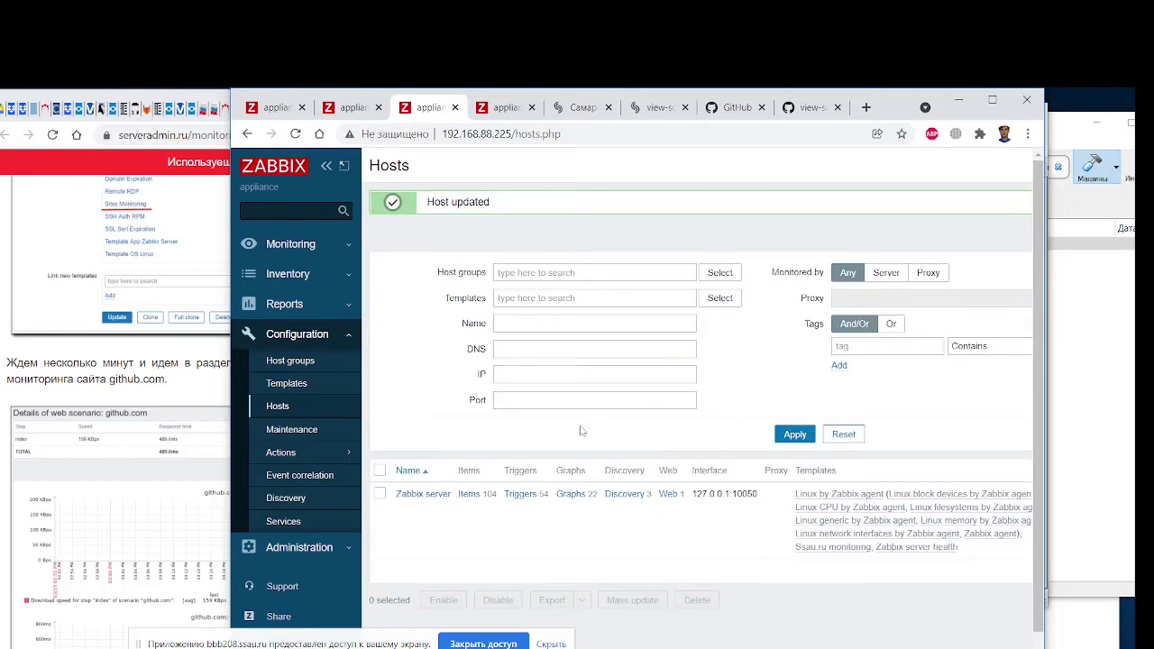
left_click(417, 495)
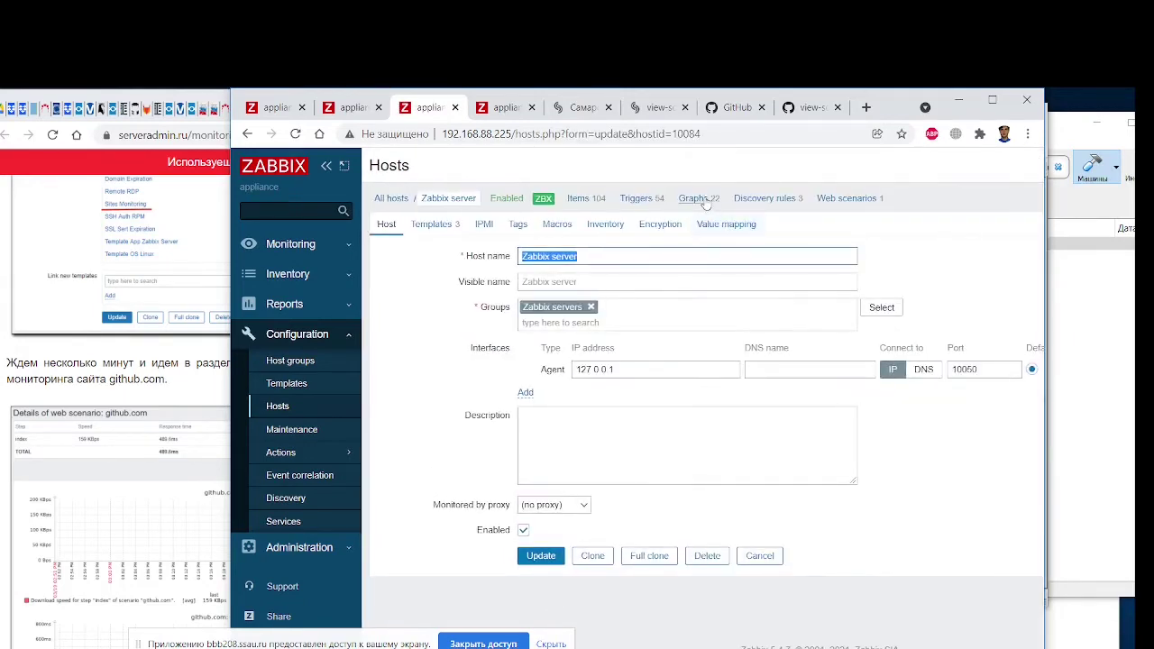
Check Zabbix server's 22 graphs, then list its web scenarios showing Zabbix frontend with 5 steps
left_click(703, 199)
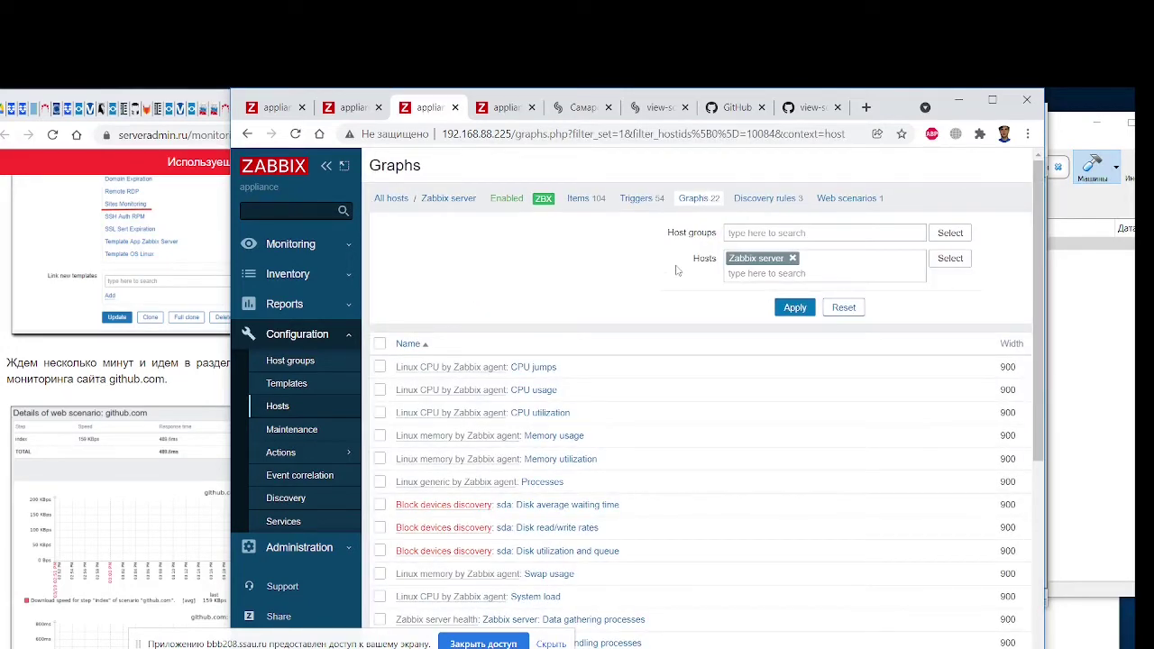
scroll(672, 289, "down", 5)
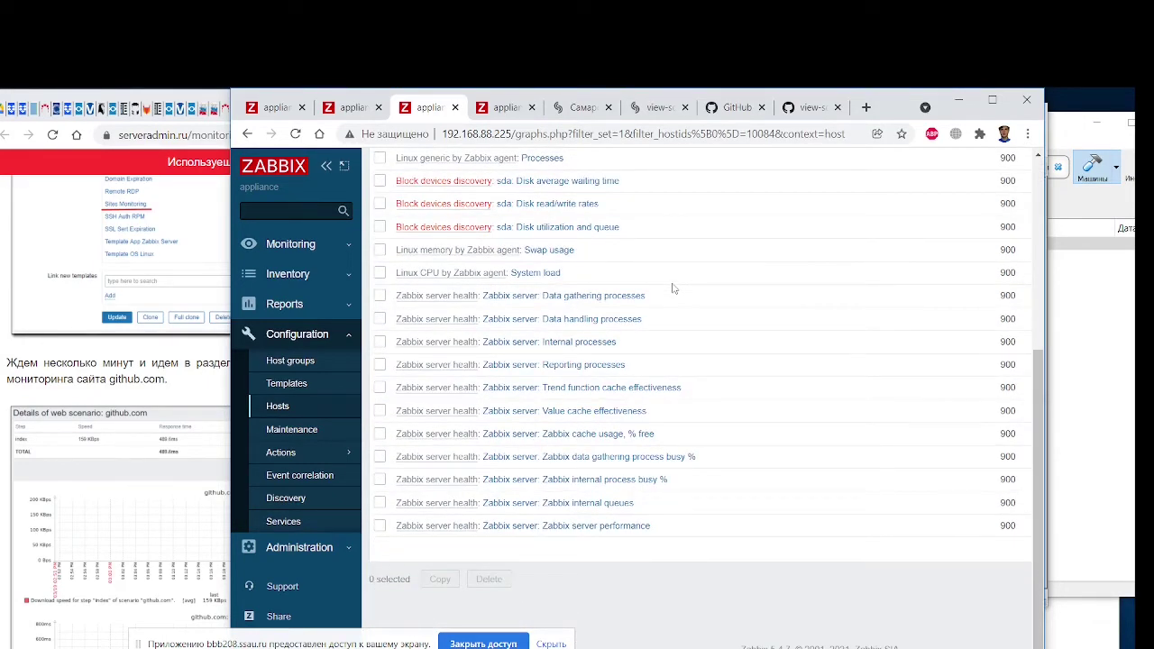
scroll(672, 289, "up", 5)
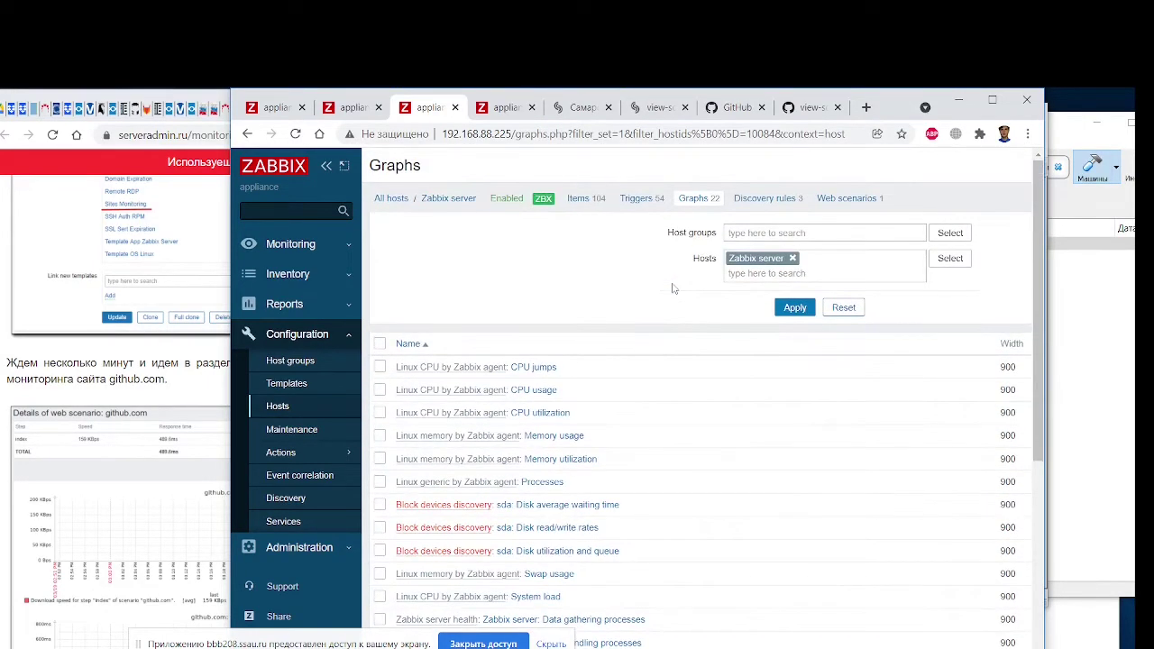
left_click(862, 200)
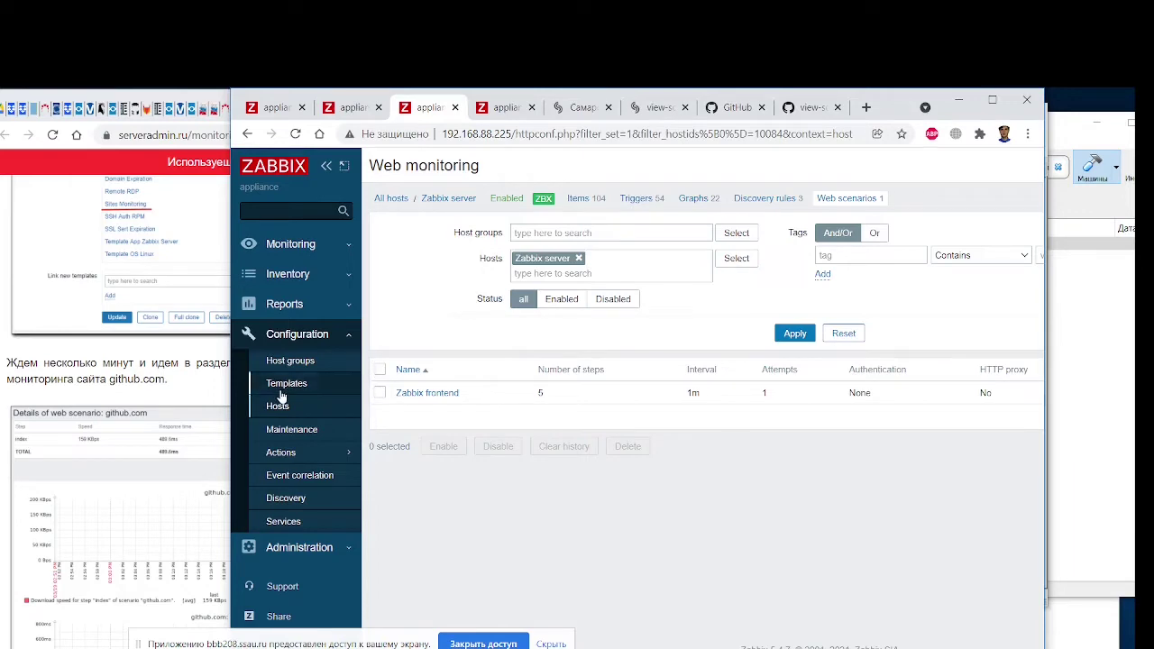
left_click_drag(239, 101, 483, 99)
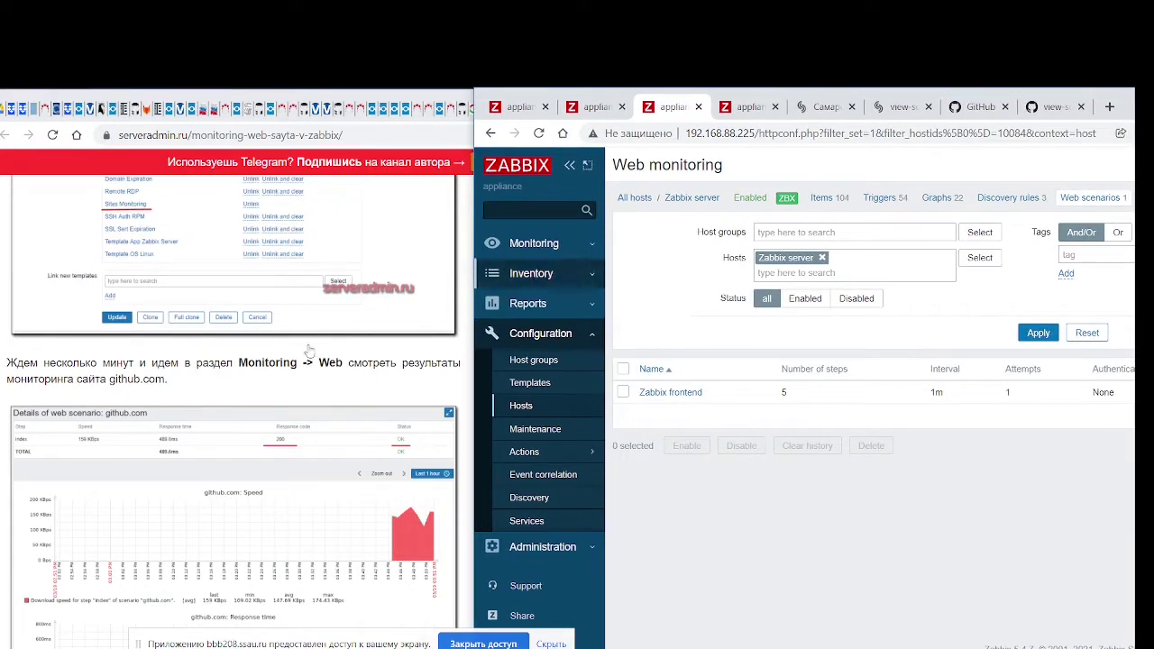
Visit the Monitoring Services, Discovery and Latest data pages
left_click(565, 248)
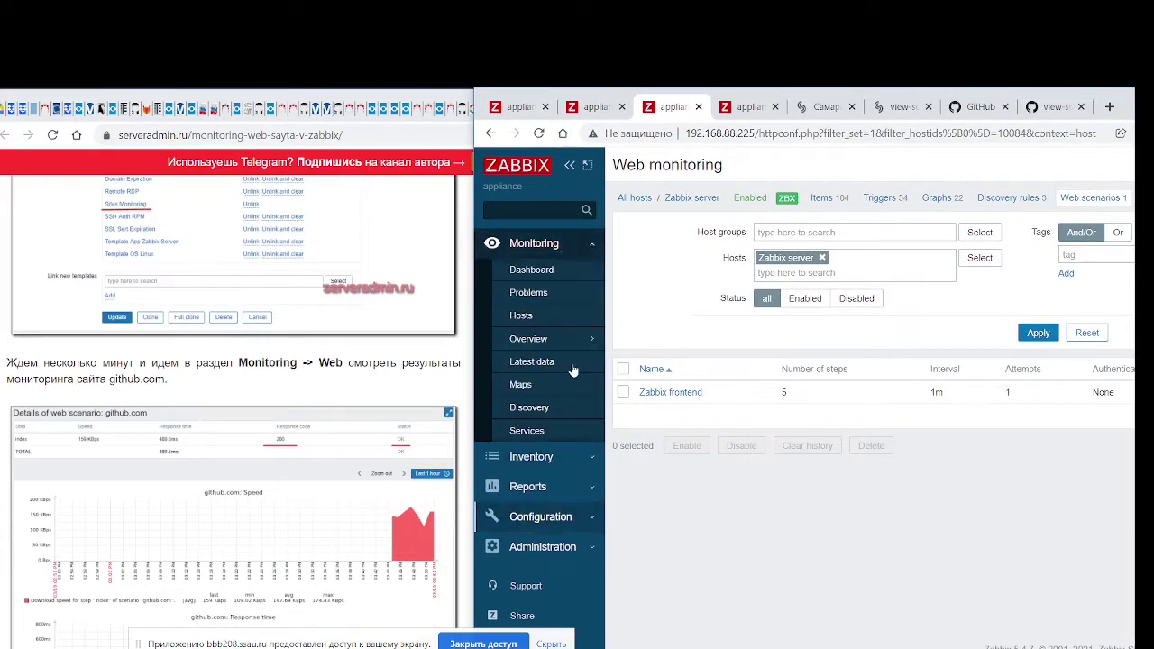
left_click(531, 431)
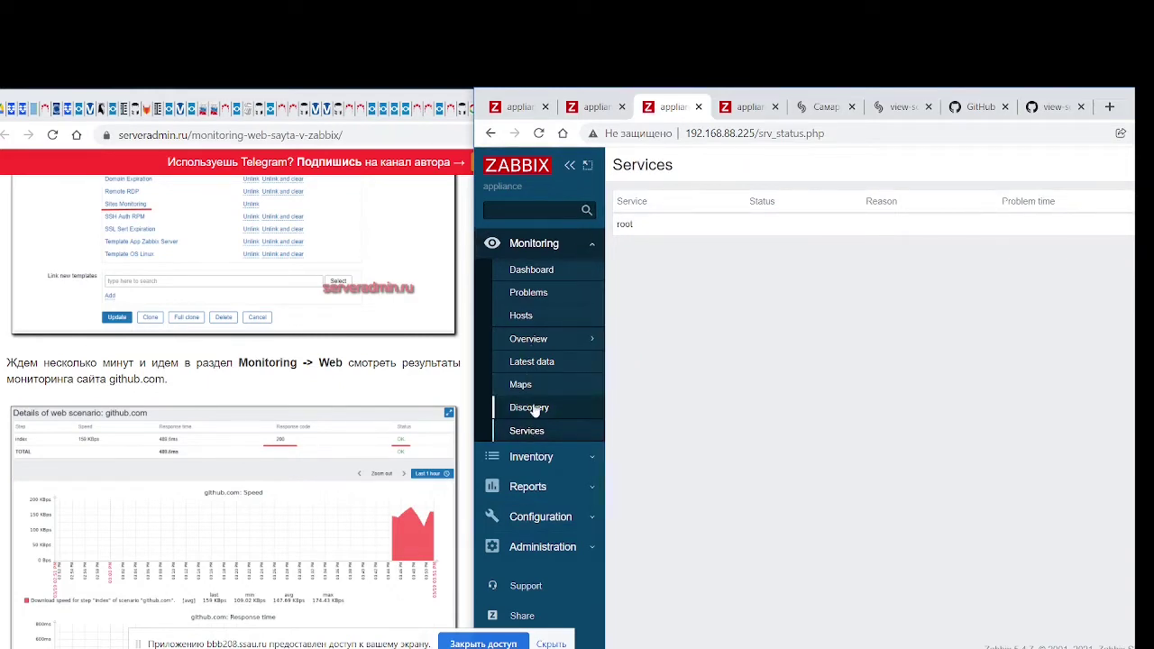
left_click(530, 409)
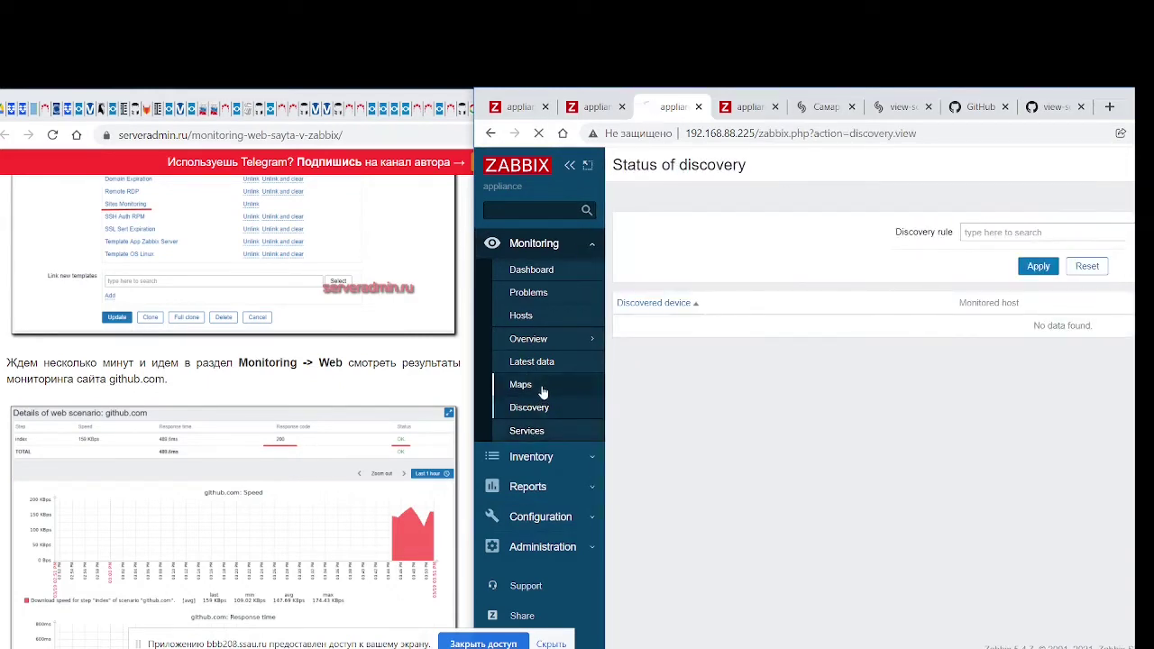
left_click(547, 364)
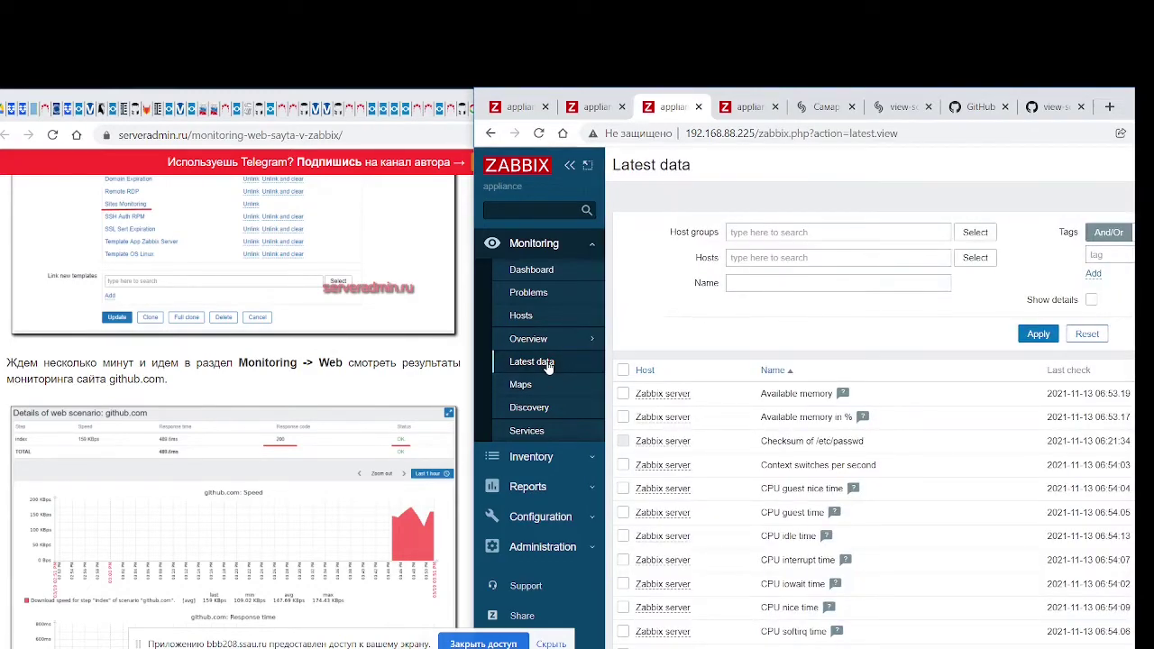
scroll(696, 463, "down", 15)
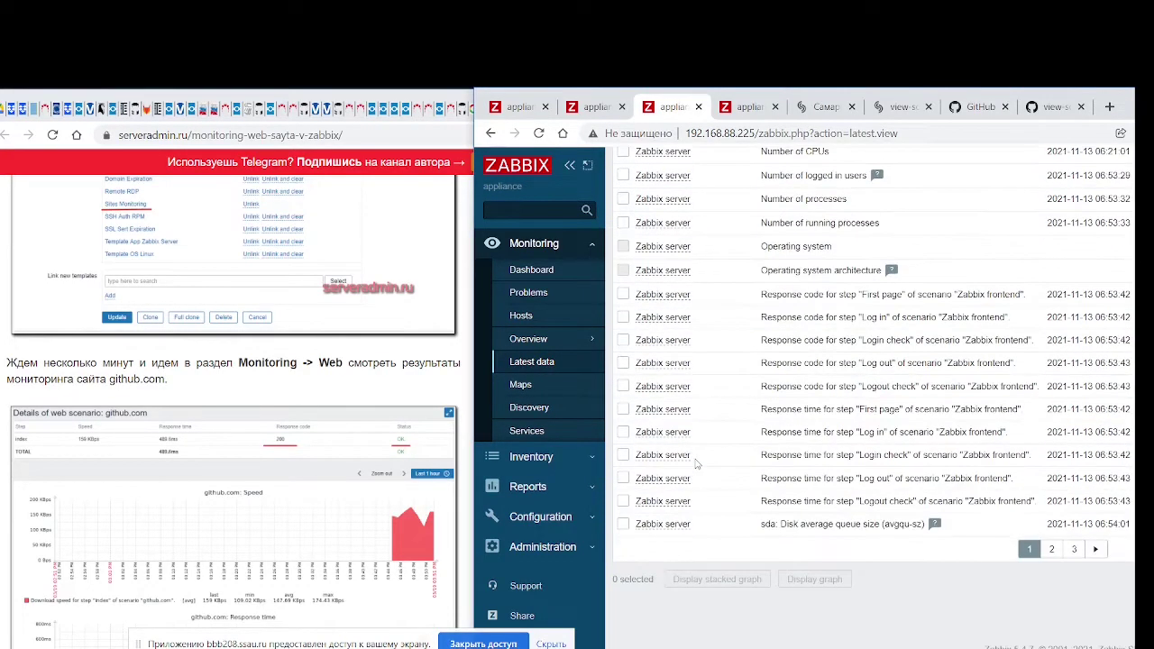
scroll(695, 464, "up", 15)
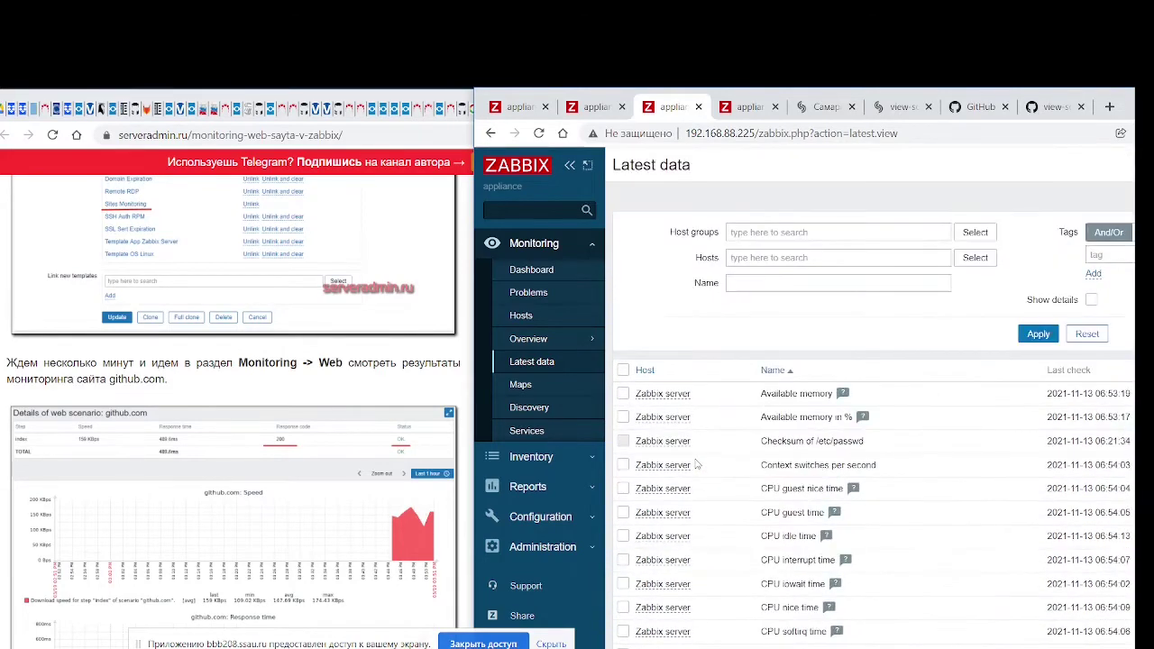
Check the trigger Overview, Hosts and Problems pages, then open the widened Global view dashboard
mouse_move(553, 347)
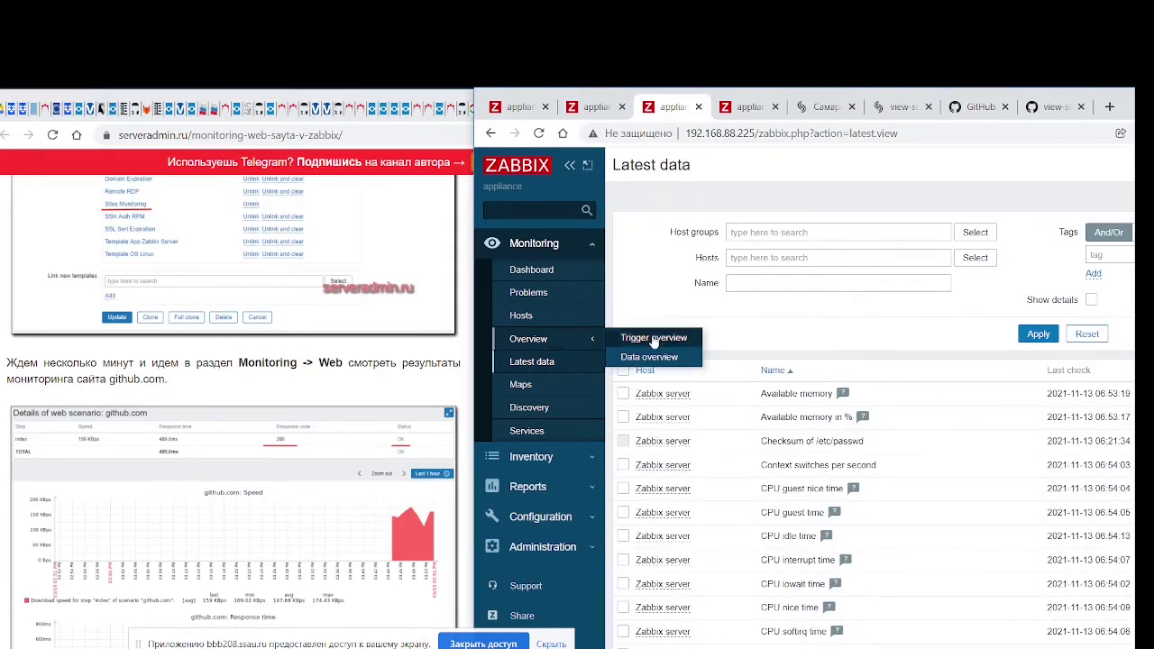
left_click(654, 339)
mouse_move(587, 338)
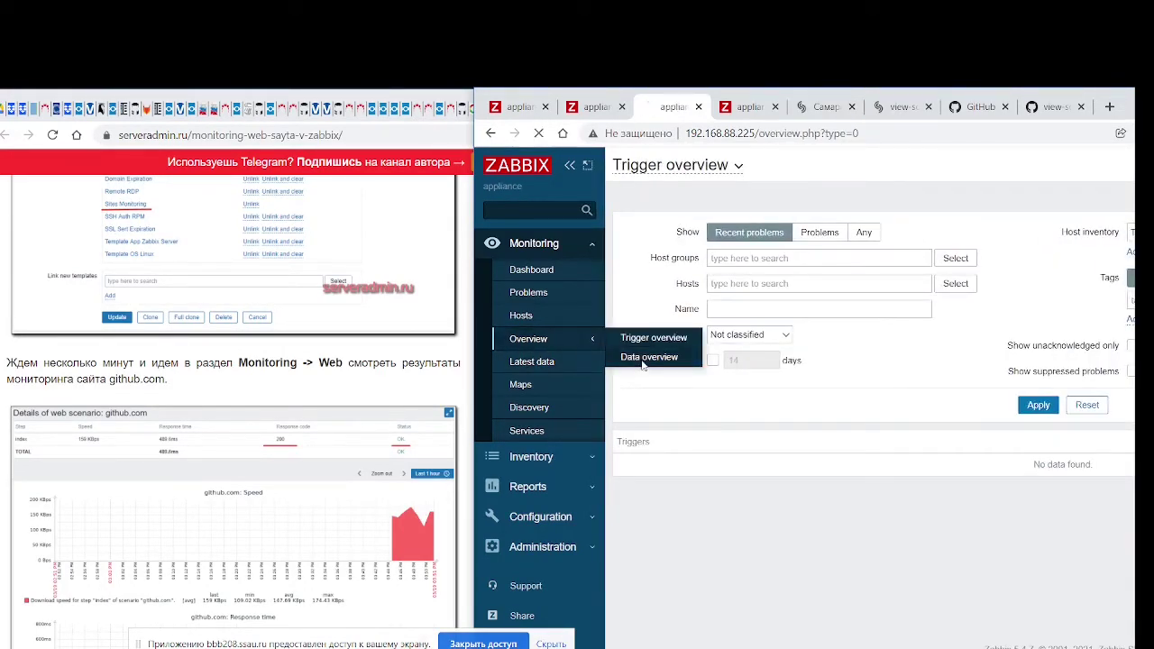
scroll(689, 434, "down", 15)
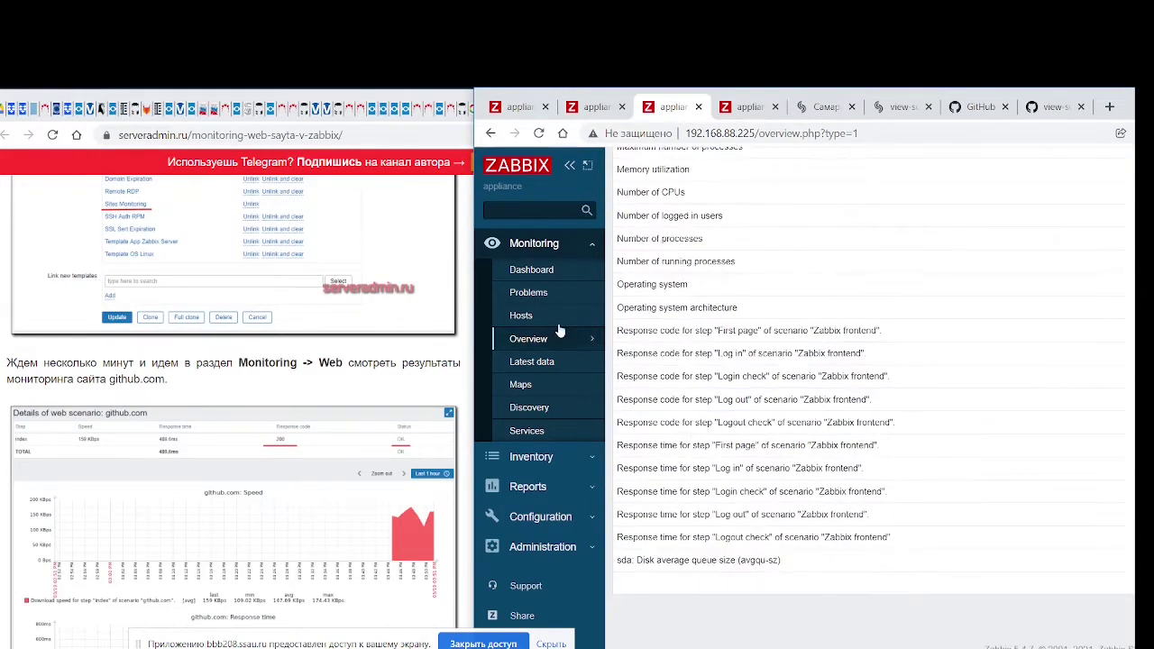
left_click(552, 317)
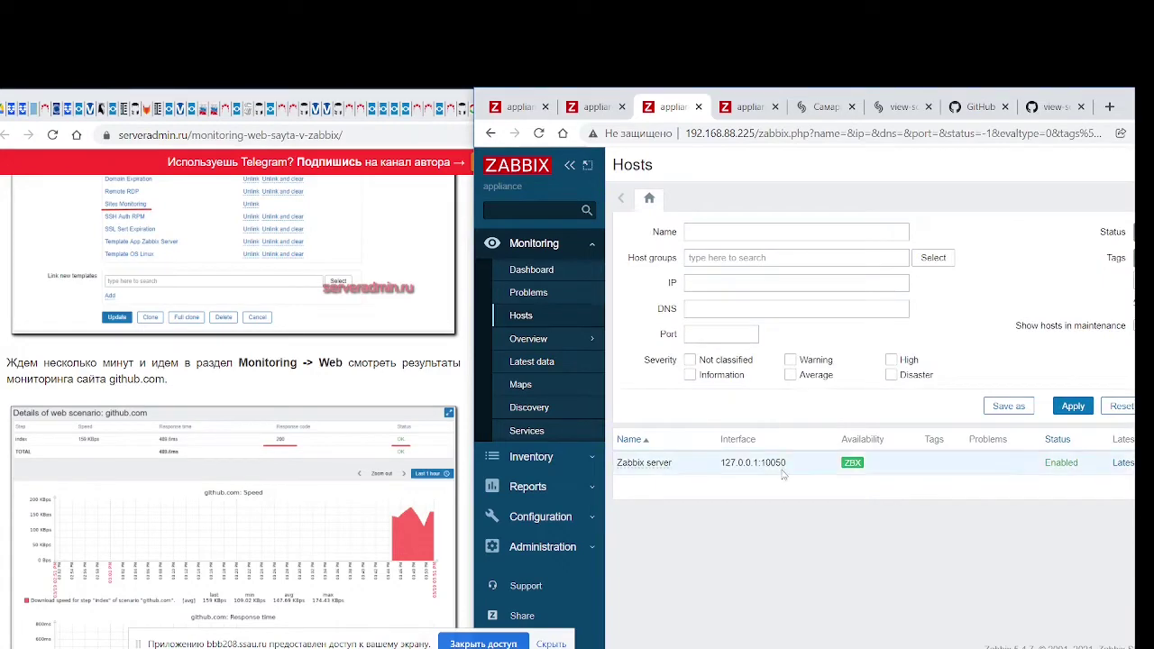
left_click_drag(475, 98, 513, 99)
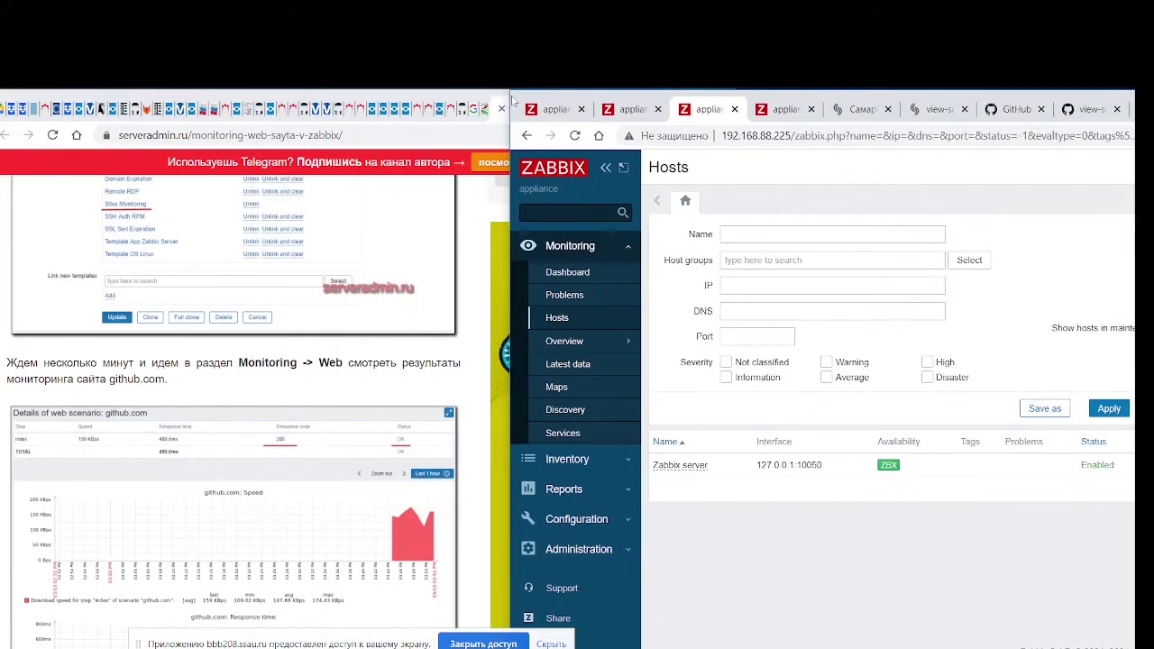
left_click(563, 298)
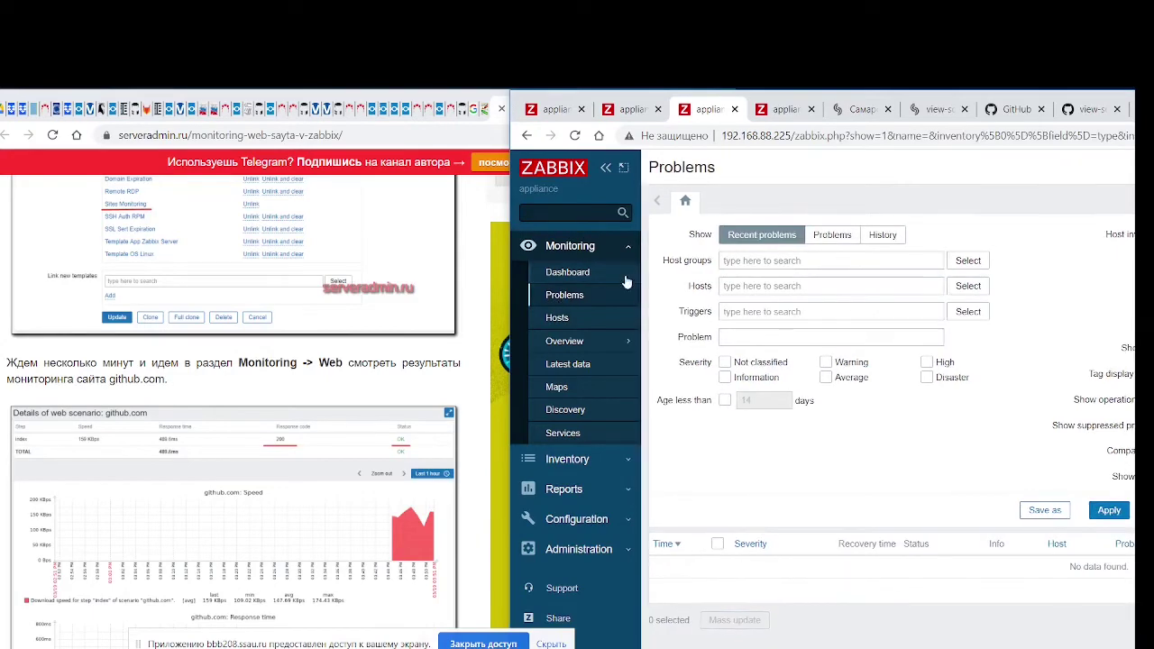
left_click(586, 273)
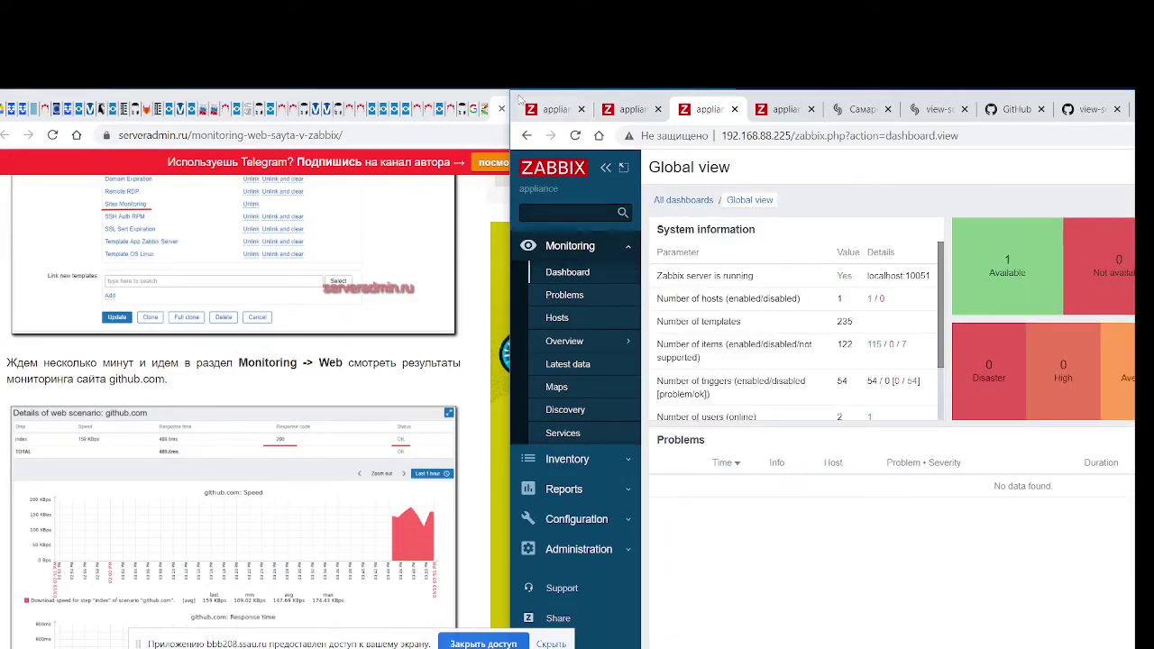
left_click_drag(520, 99, 170, 99)
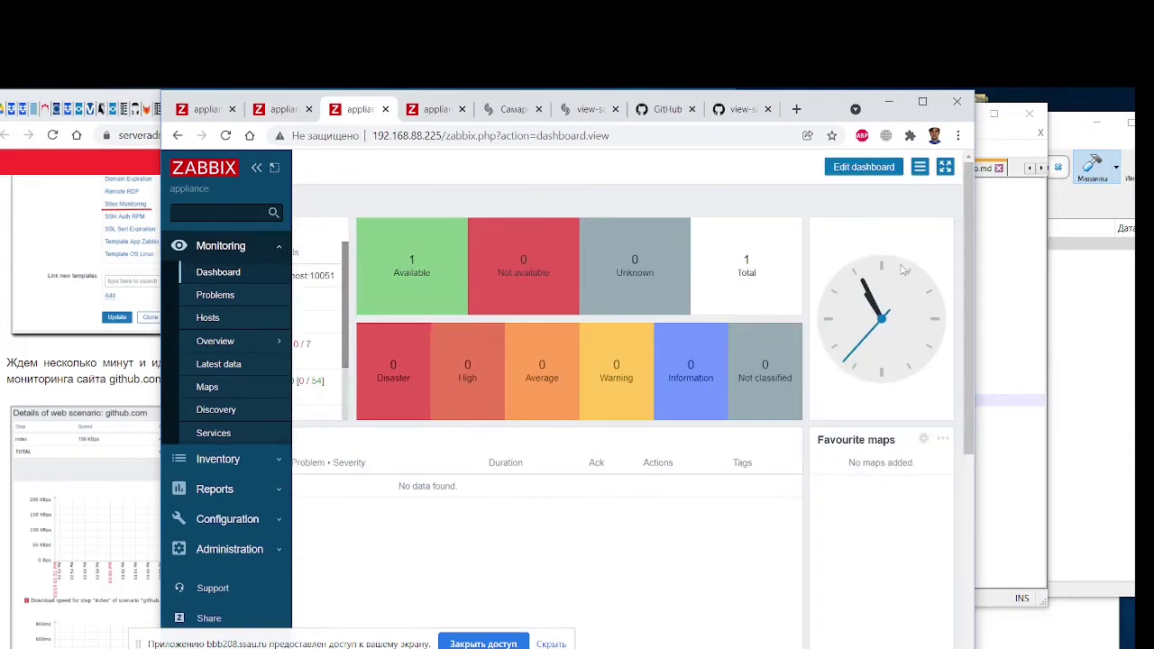
Put the Global view dashboard into edit mode and maximize the browser window
left_click(868, 166)
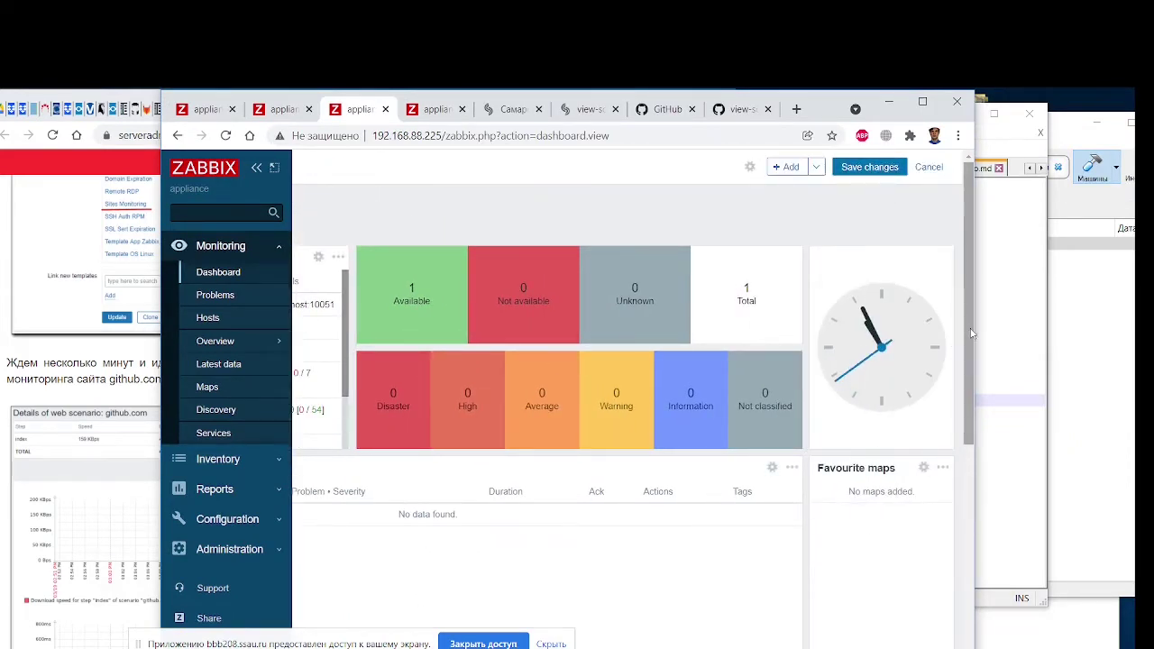
scroll(873, 168, "down", 3)
scroll(632, 397, "left", 3)
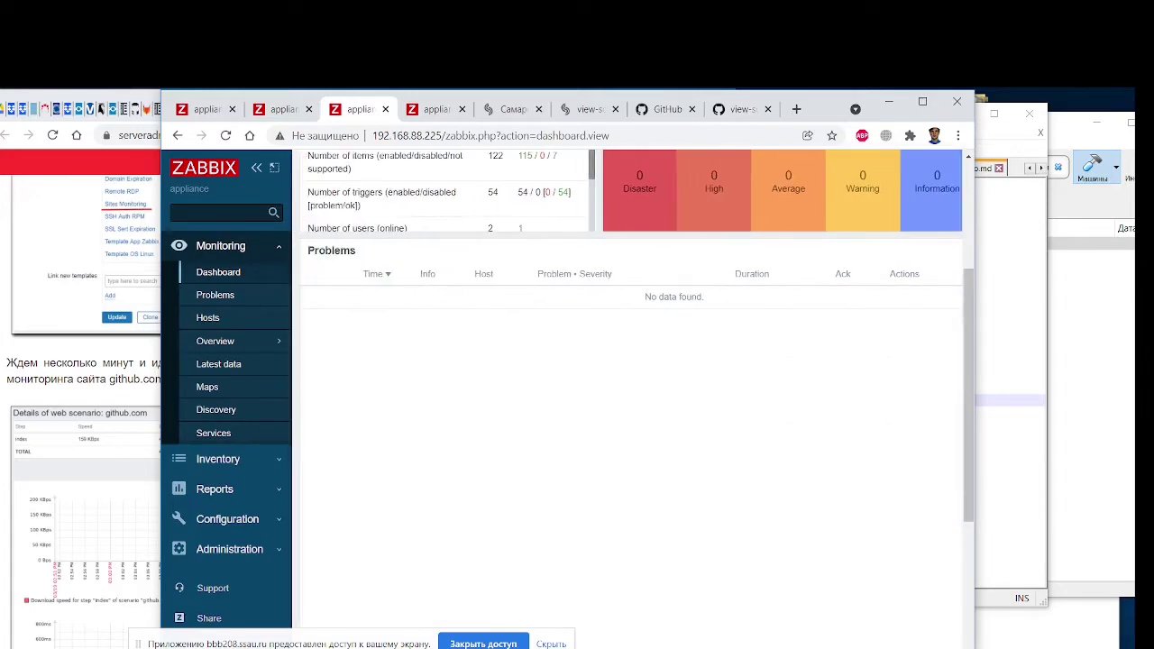
scroll(632, 396, "right", 3)
left_click(922, 101)
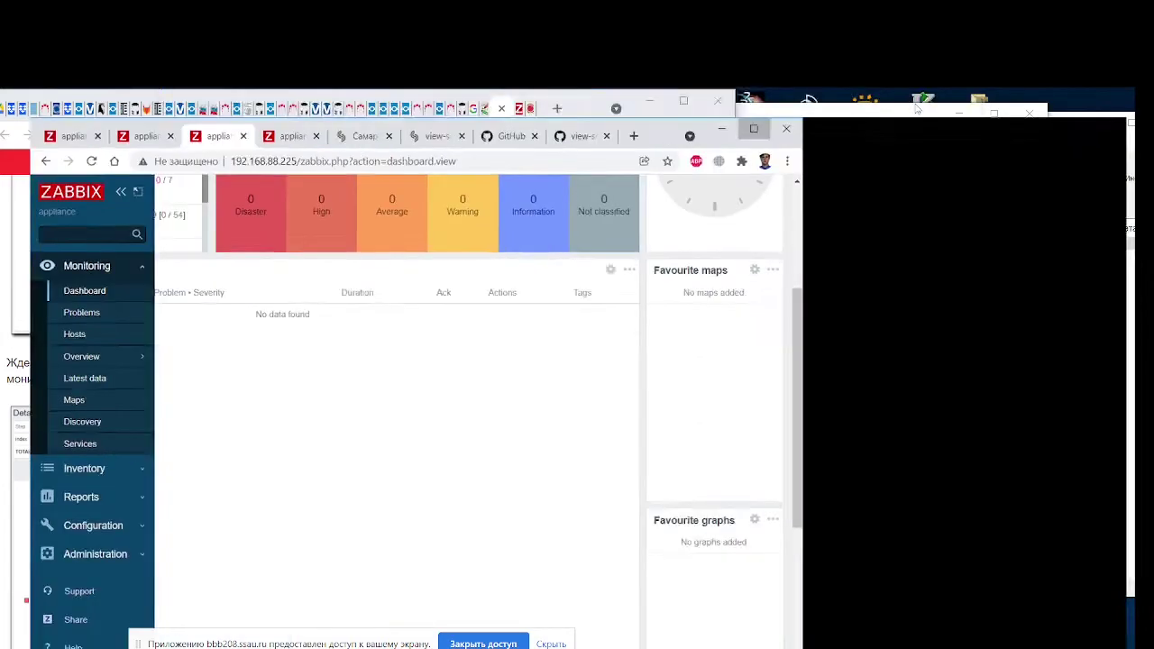
scroll(975, 233, "up", 3)
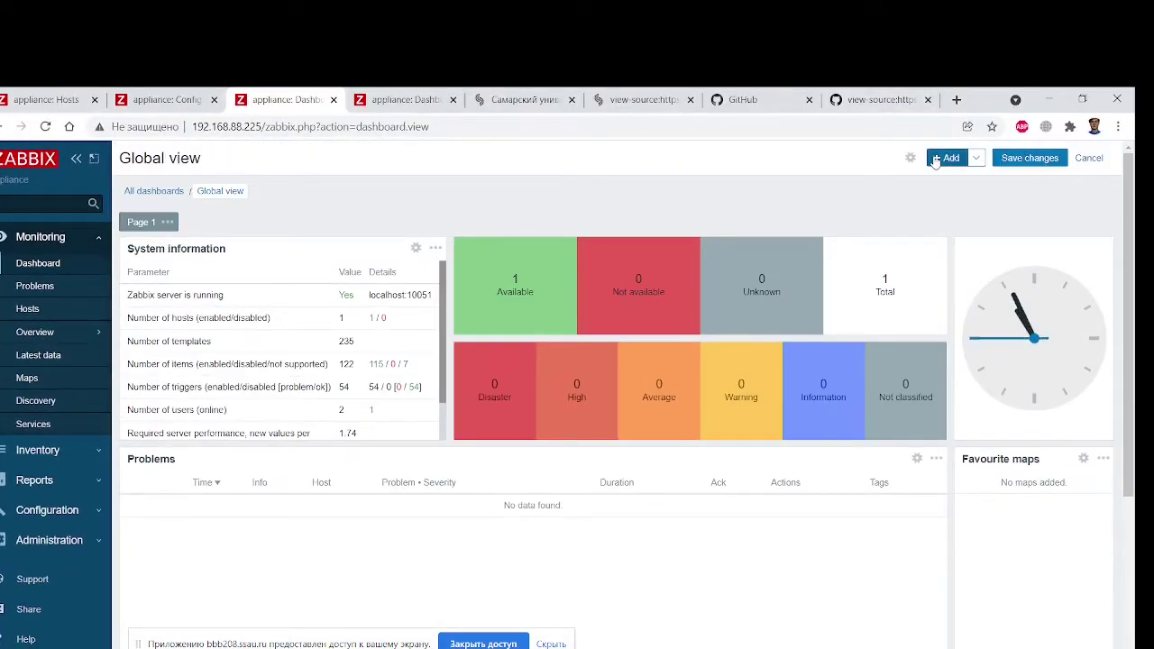
Start adding a new dashboard widget with its Type set to Graph
left_click(947, 158)
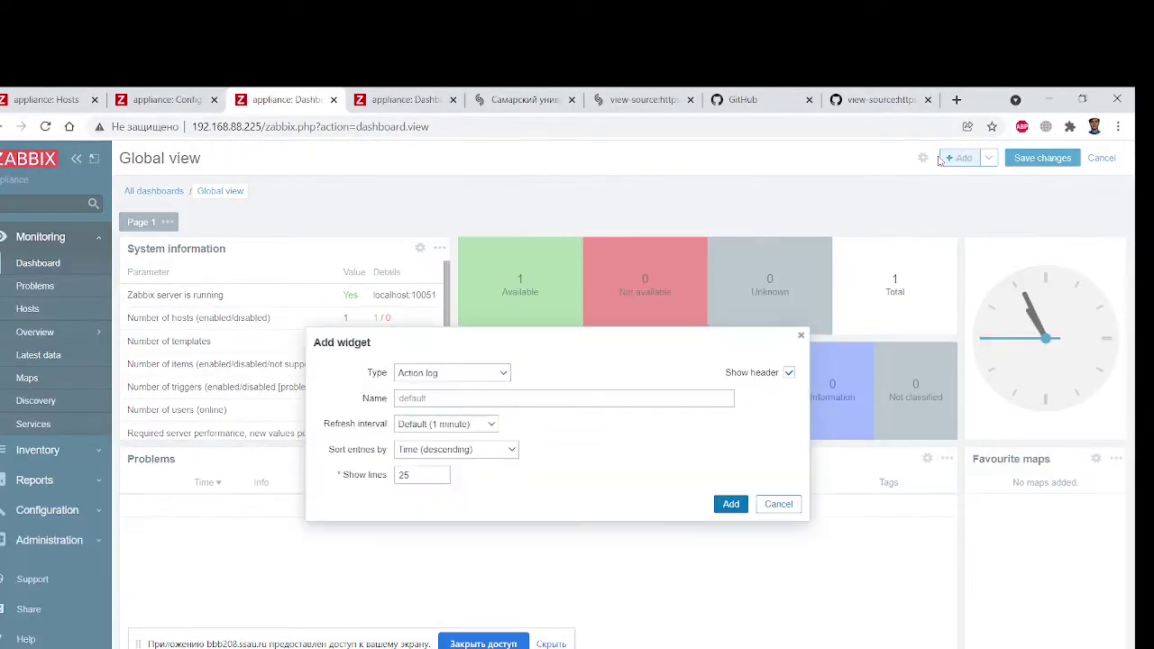
left_click(478, 376)
scroll(467, 476, "down", 2)
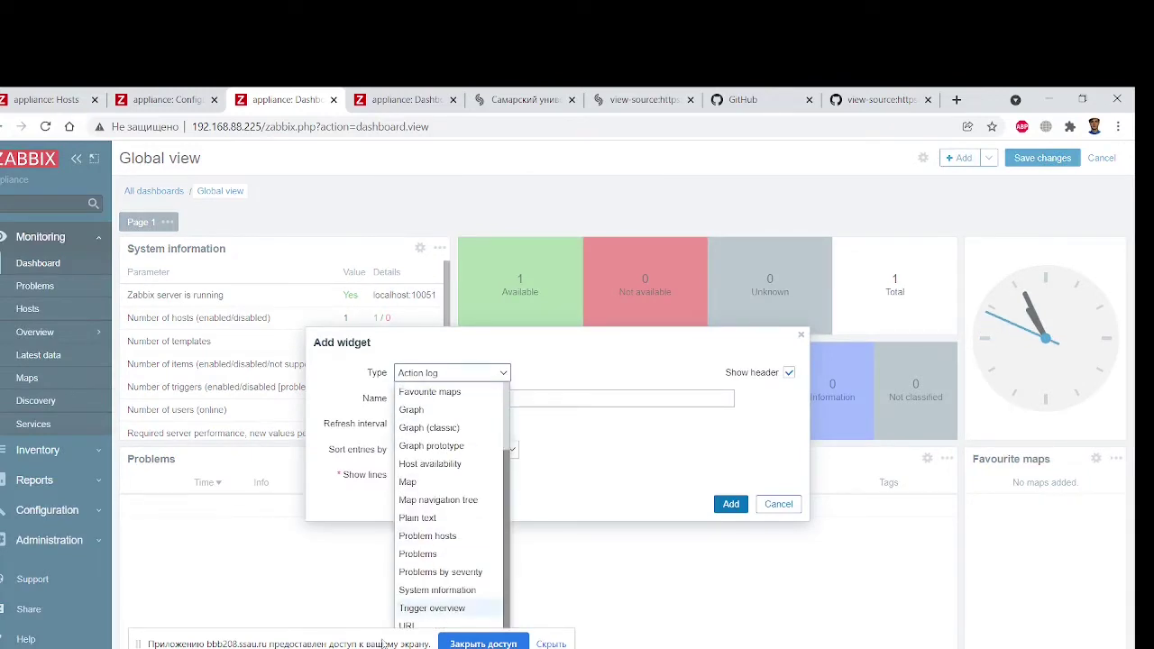
key("Escape")
left_click(495, 375)
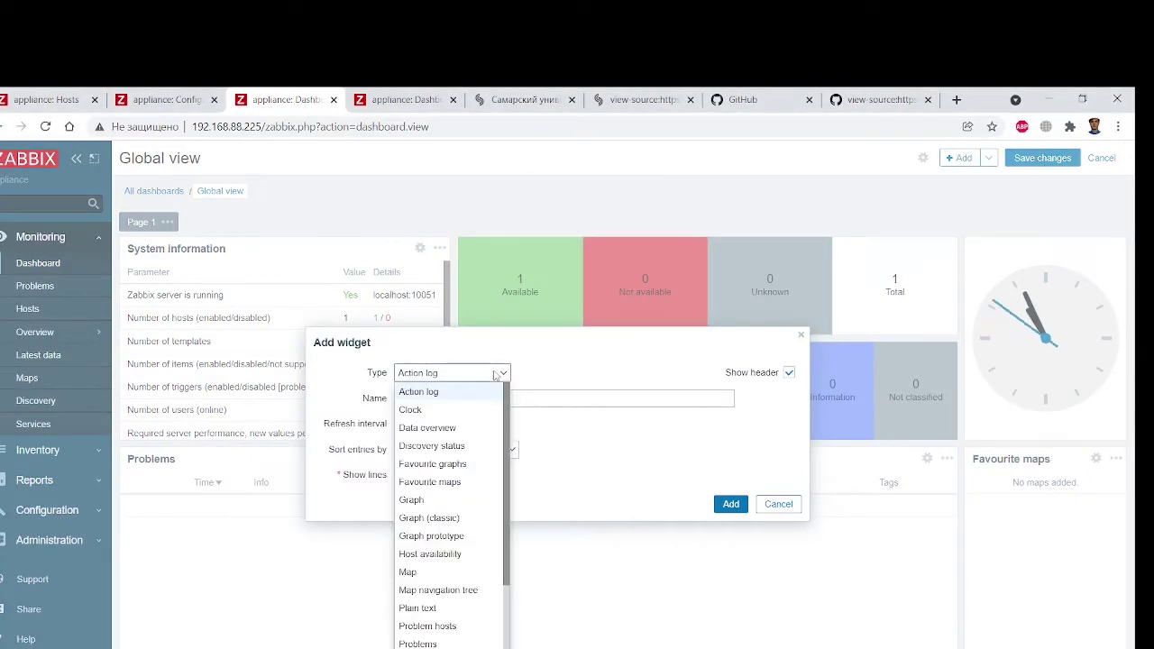
scroll(484, 486, "down", 2)
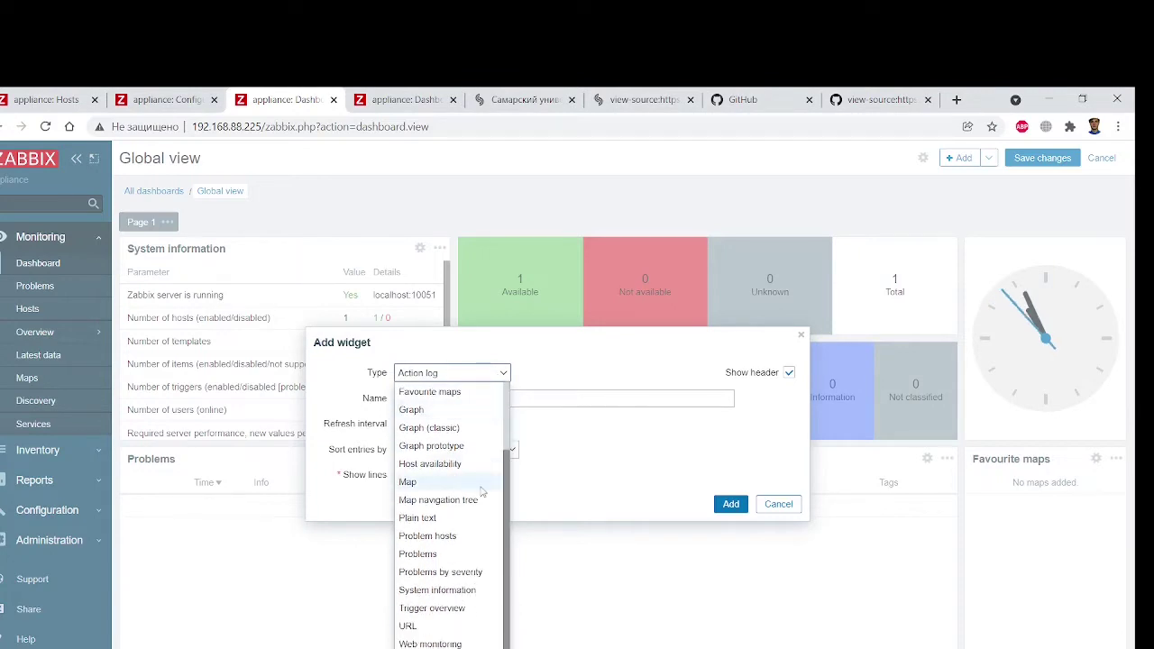
left_click(450, 411)
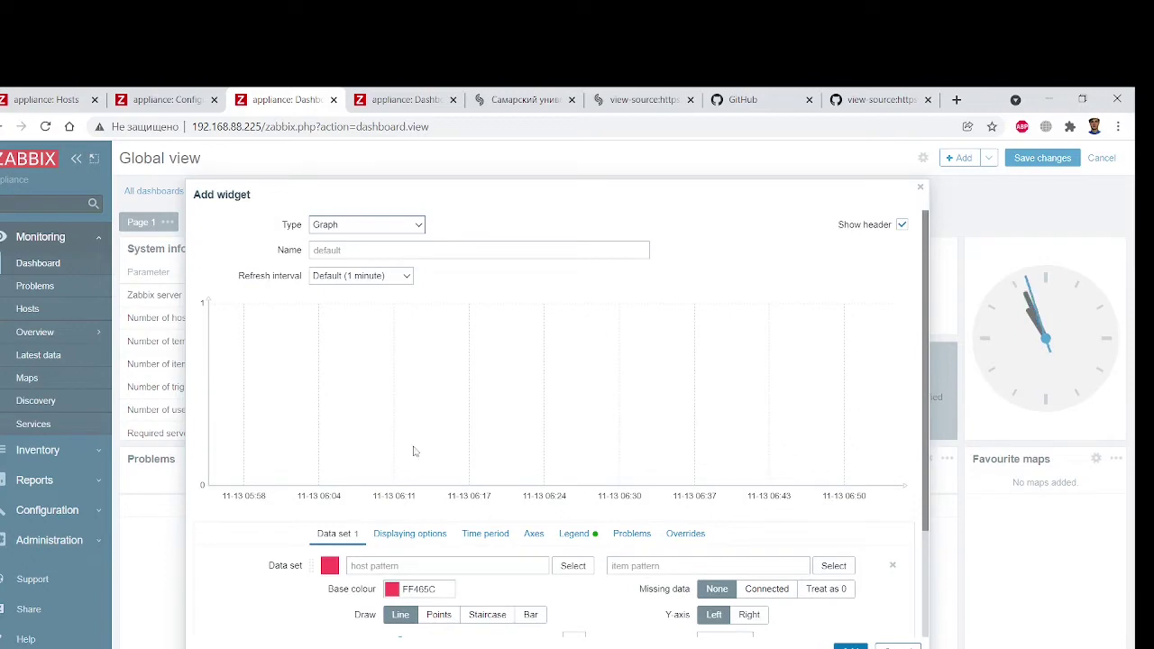
scroll(515, 398, "down", 3)
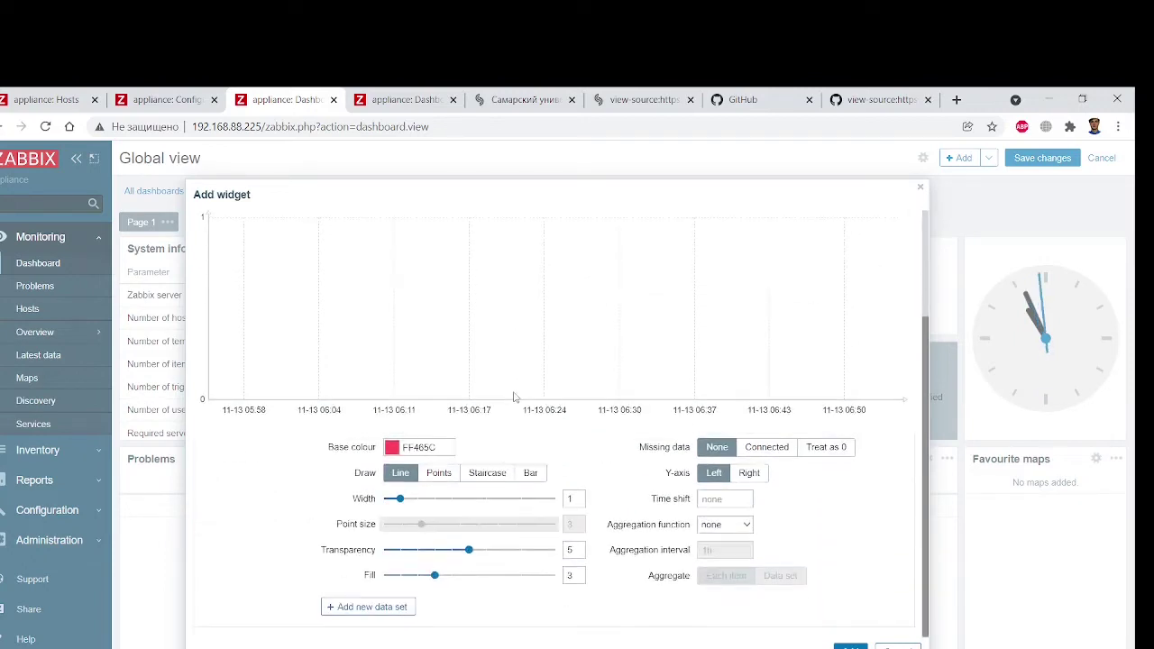
scroll(325, 548, "up", 3)
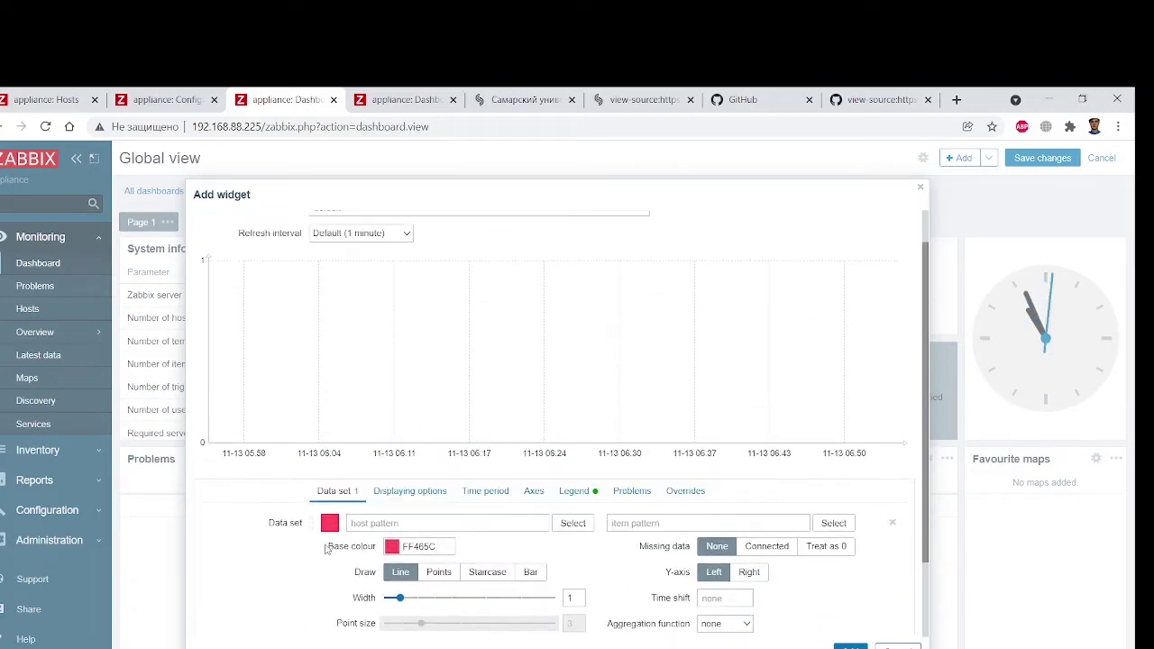
scroll(325, 549, "down", 3)
scroll(325, 548, "up", 1)
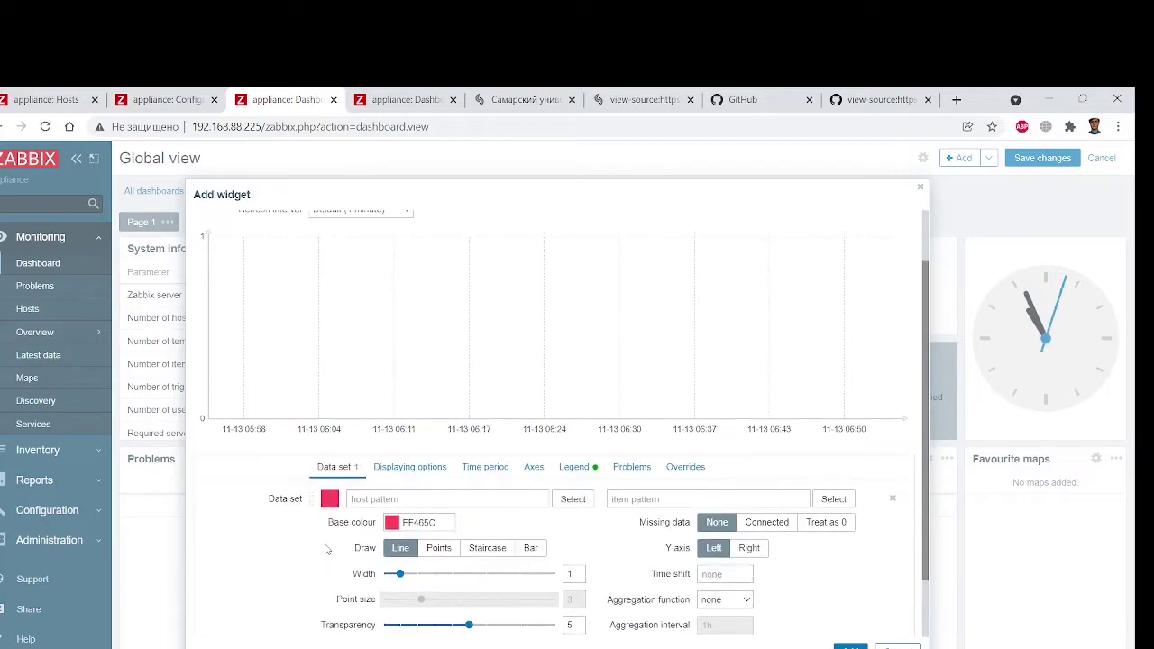
Close the host pattern picker without choosing any host, then cancel the Graph widget
left_click(584, 500)
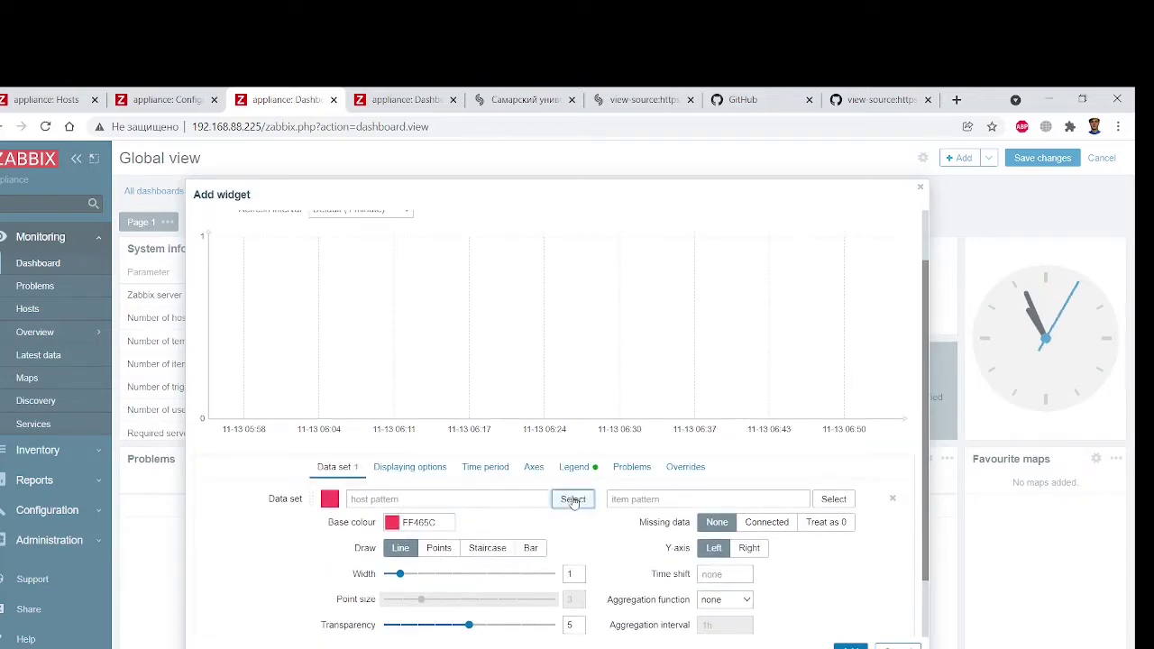
left_click(621, 397)
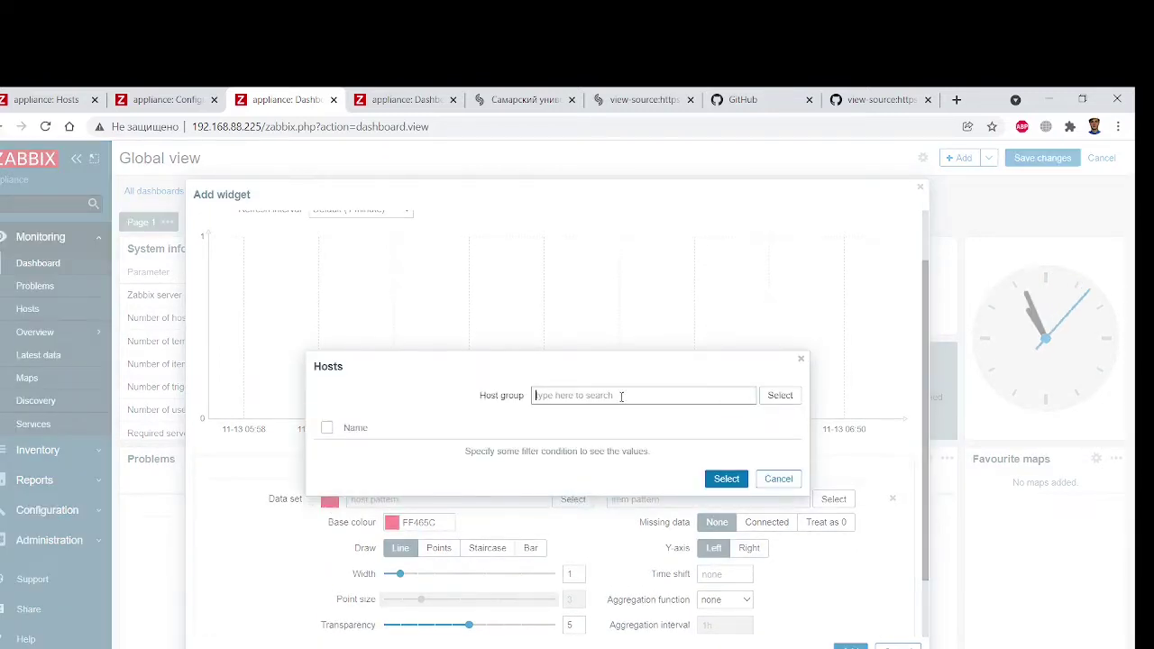
type("Ssa")
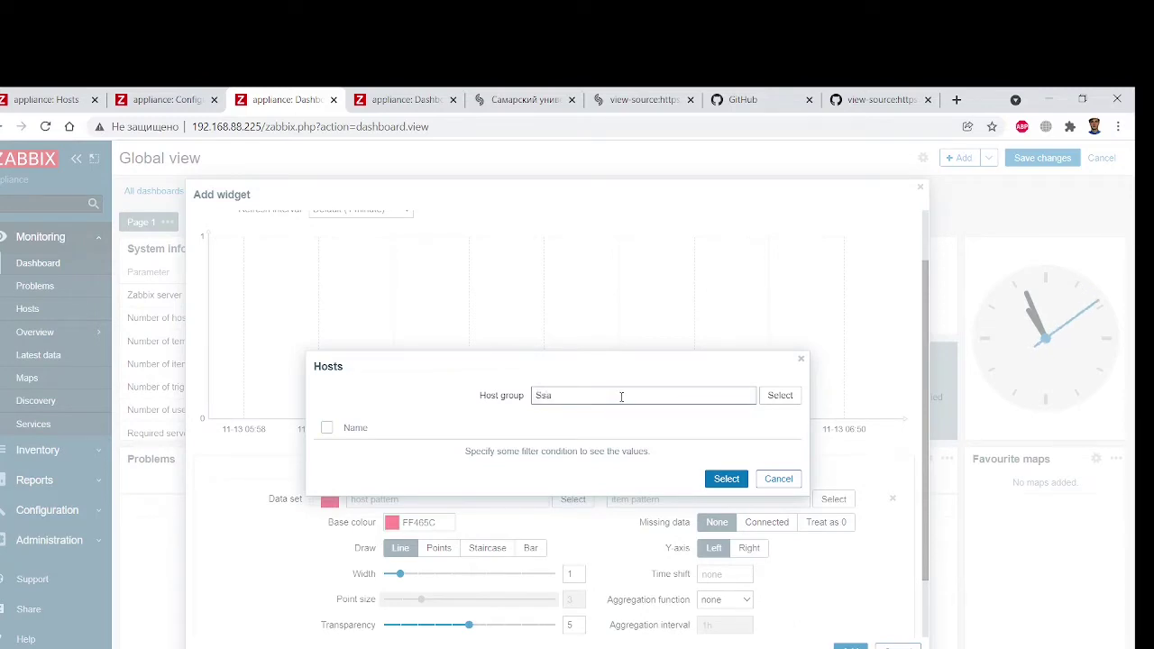
key("BackSpace")
key("BackSpace")
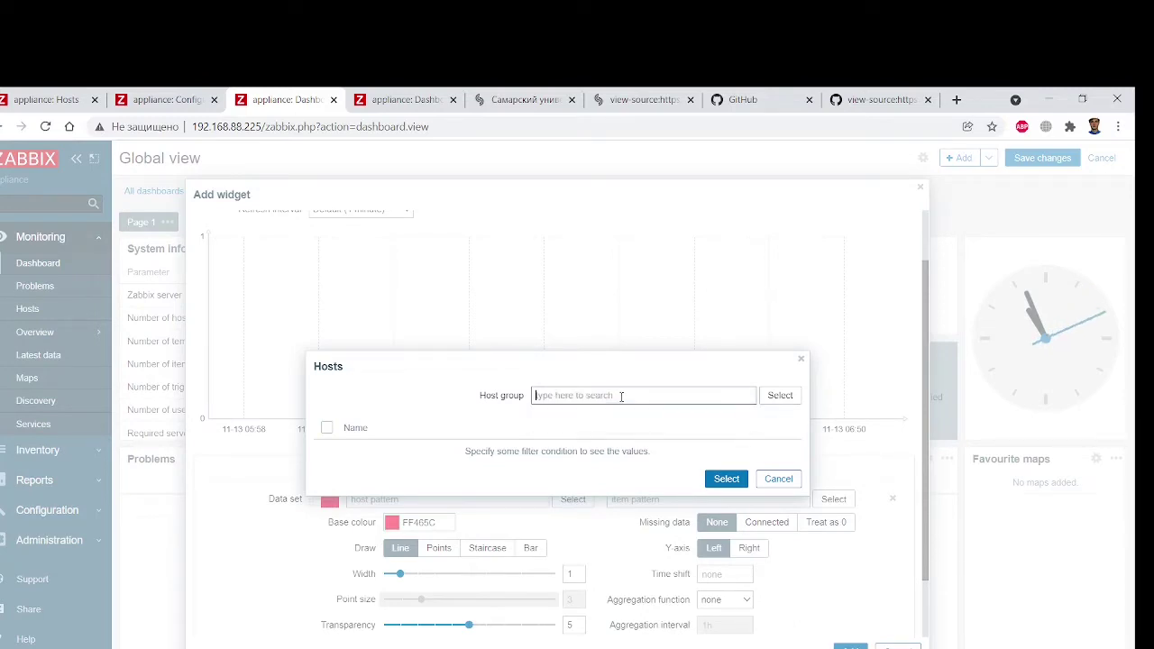
left_click(801, 359)
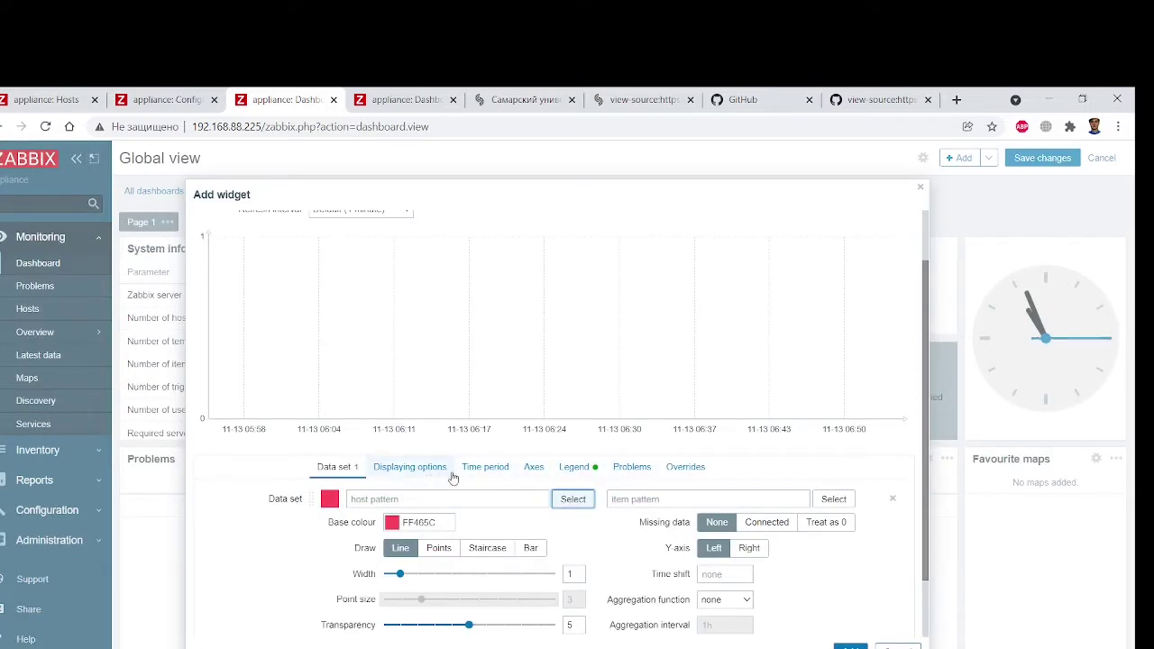
scroll(508, 497, "down", 2)
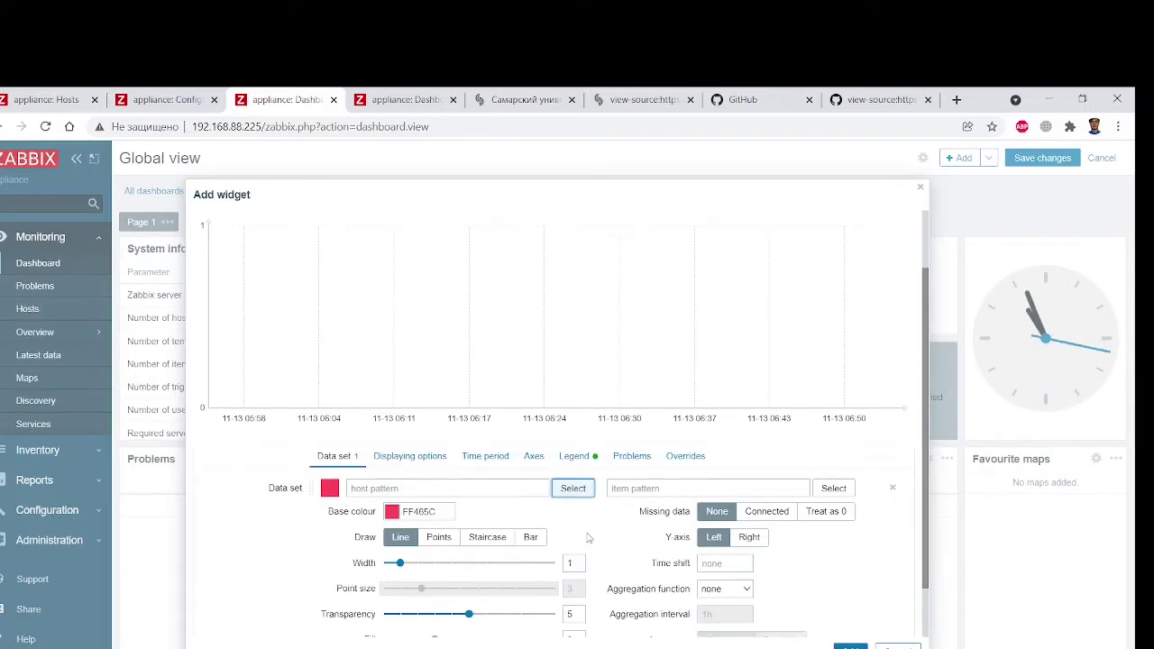
scroll(479, 533, "up", 4)
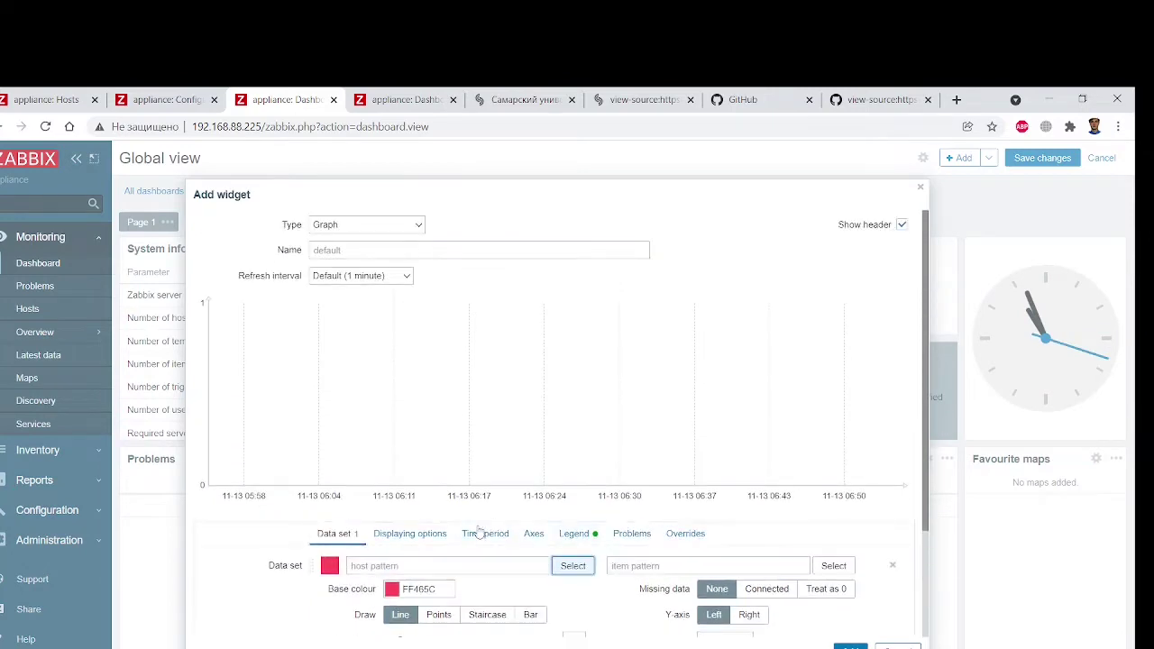
left_click(411, 534)
left_click(350, 539)
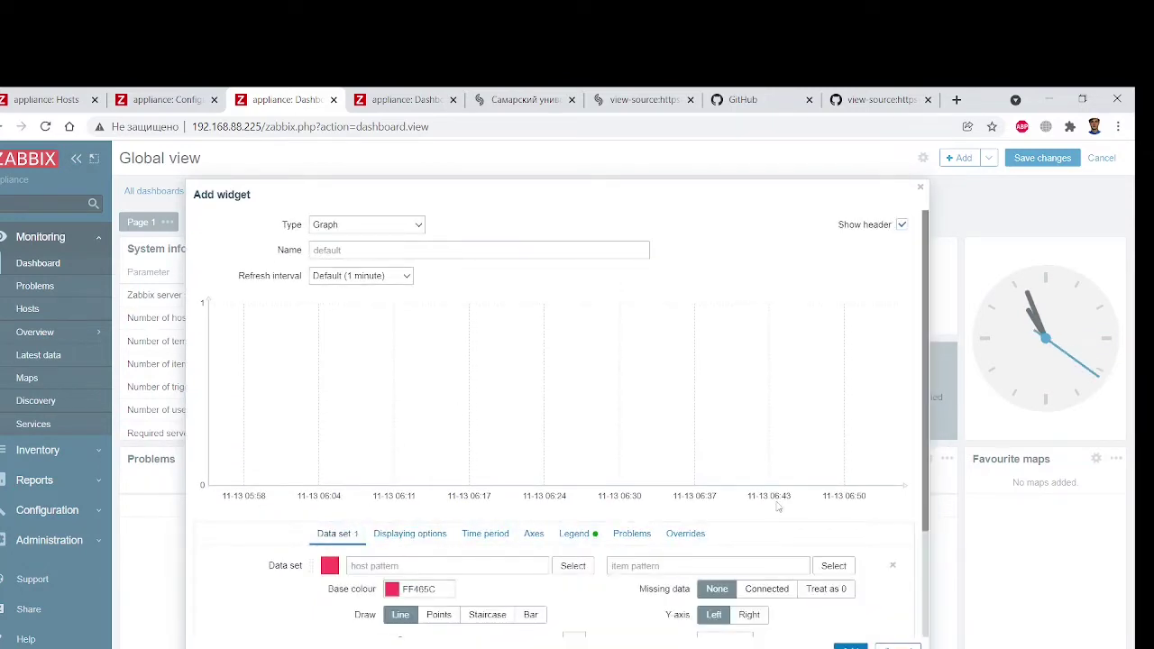
left_click(896, 647)
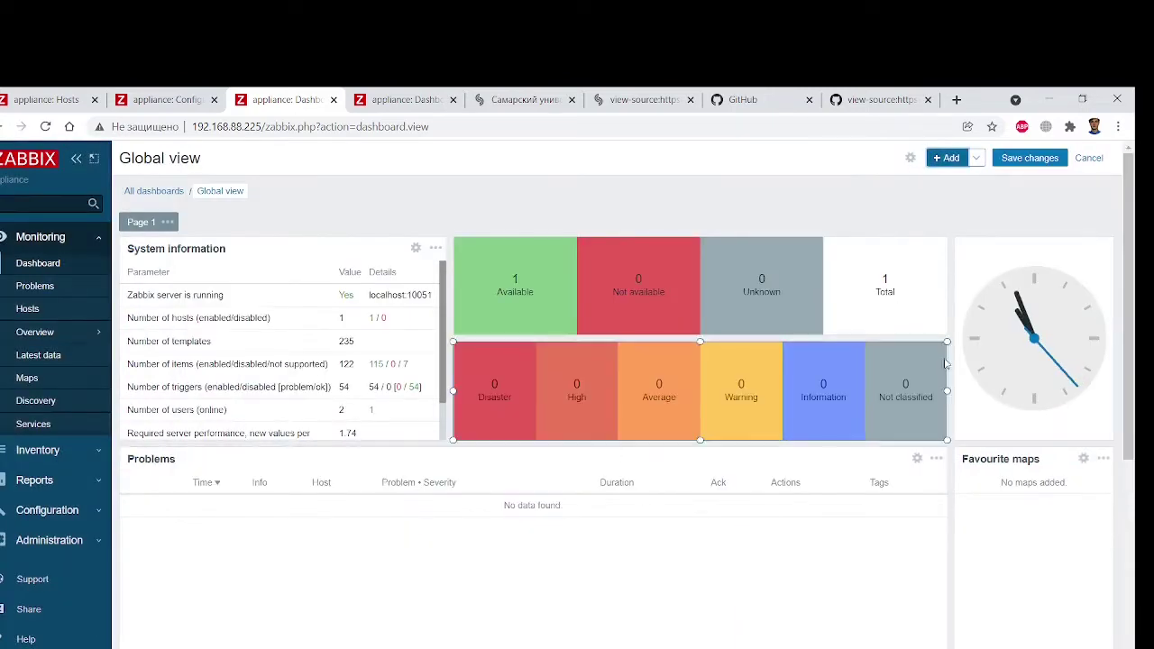
Restore the Chrome window beside the article and scroll to its site-unavailability alerts section
left_click(1082, 99)
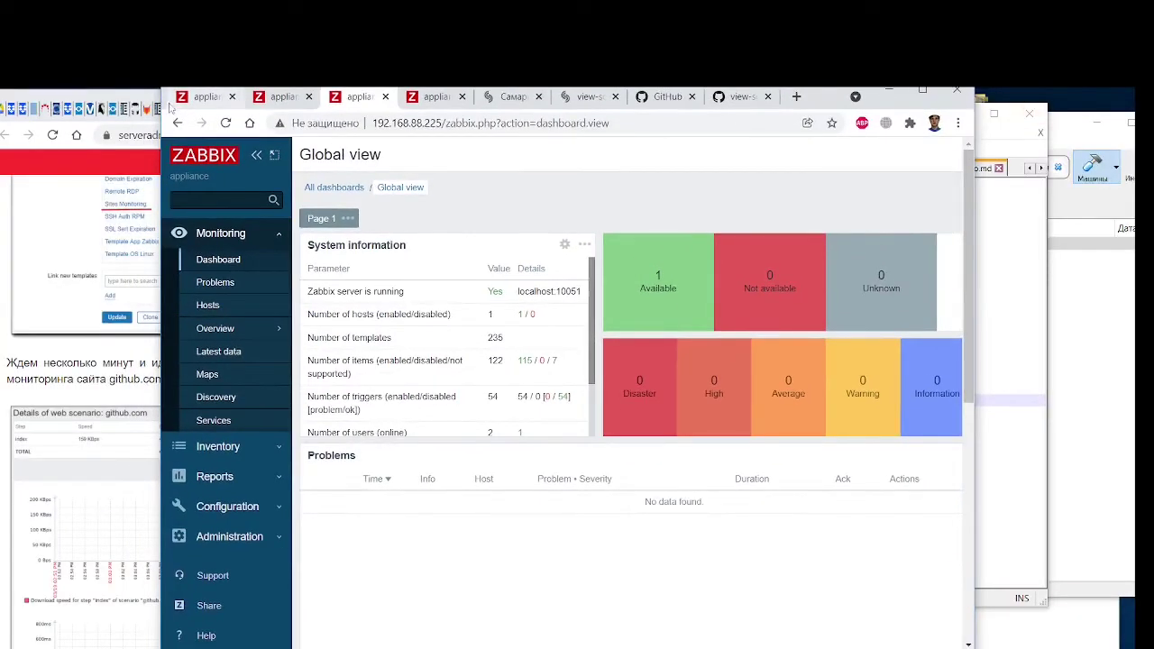
left_click_drag(165, 96, 492, 124)
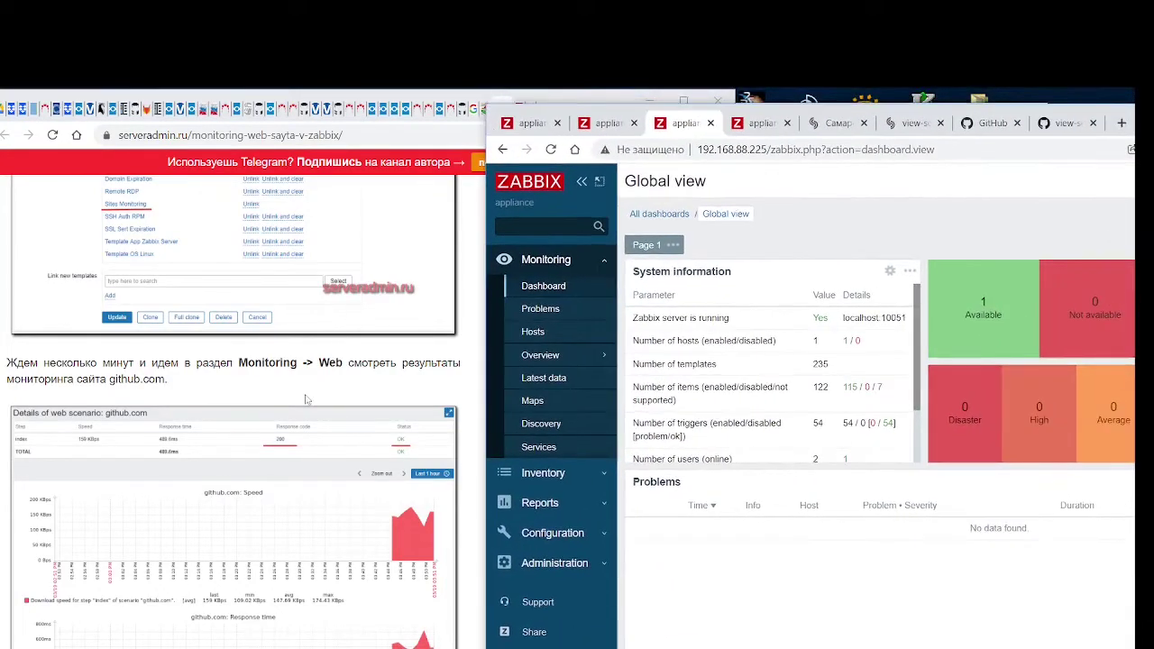
scroll(299, 441, "down", 3)
scroll(299, 441, "down", 8)
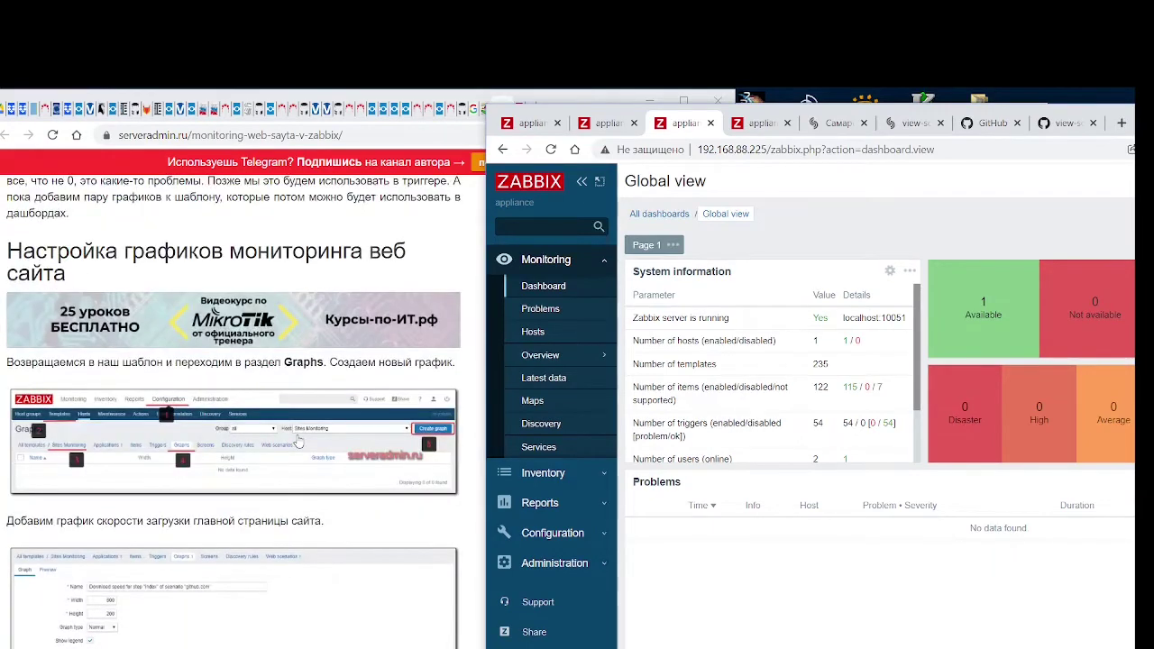
scroll(298, 441, "up", 2)
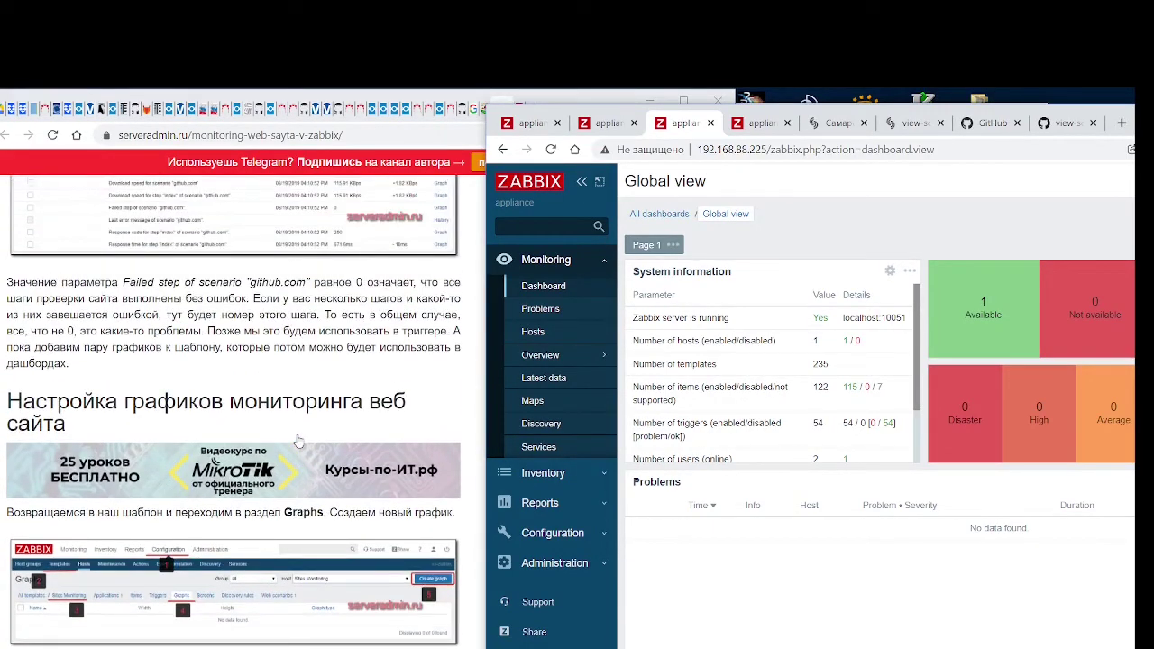
scroll(299, 441, "down", 3)
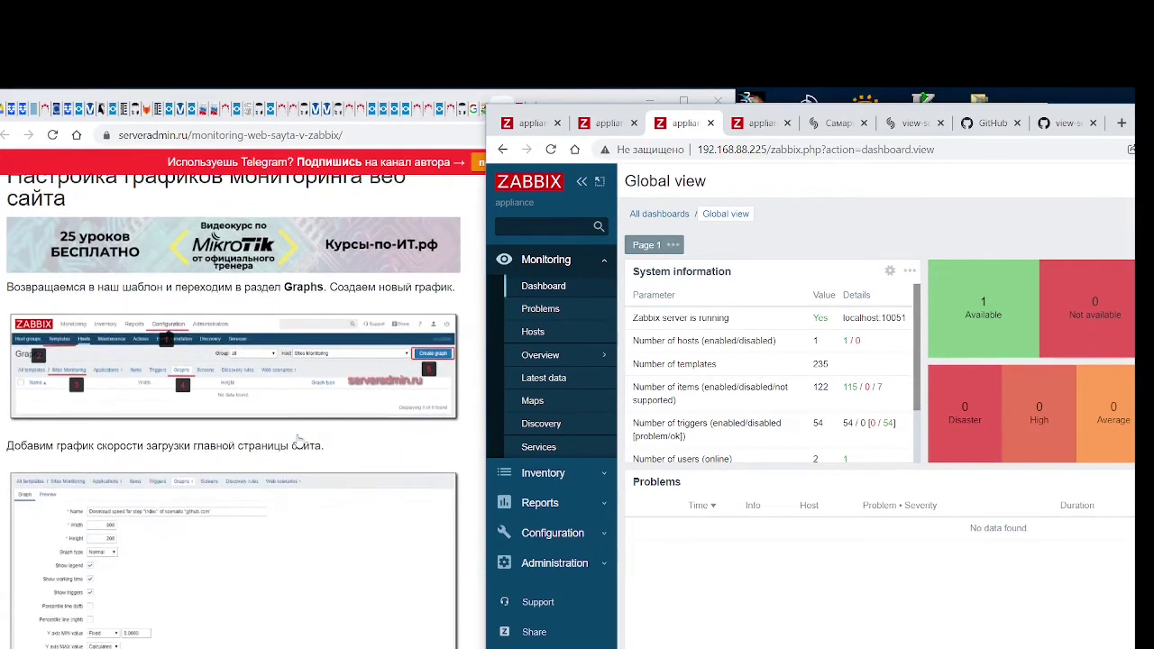
scroll(298, 441, "up", 2)
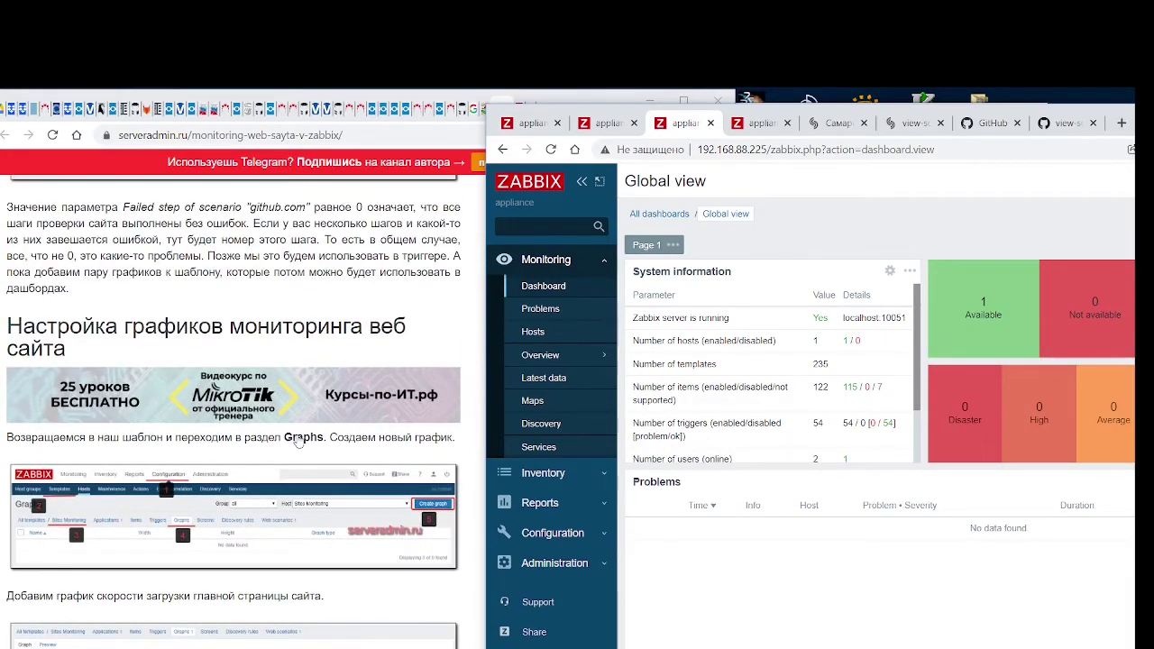
scroll(299, 441, "down", 10)
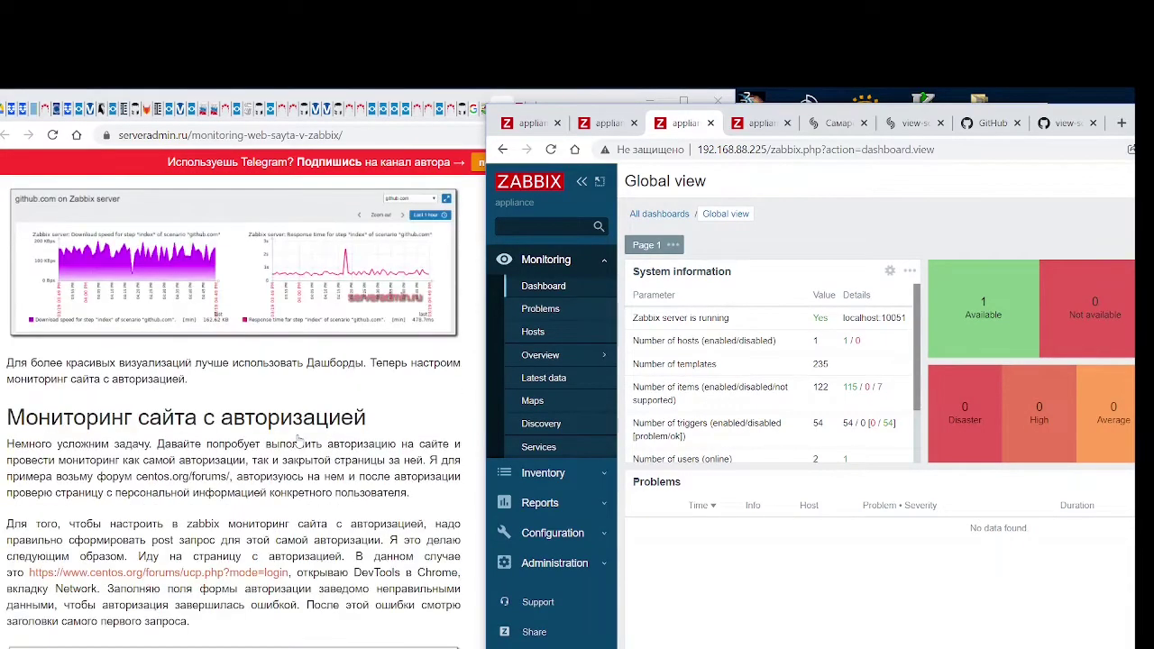
scroll(298, 441, "down", 15)
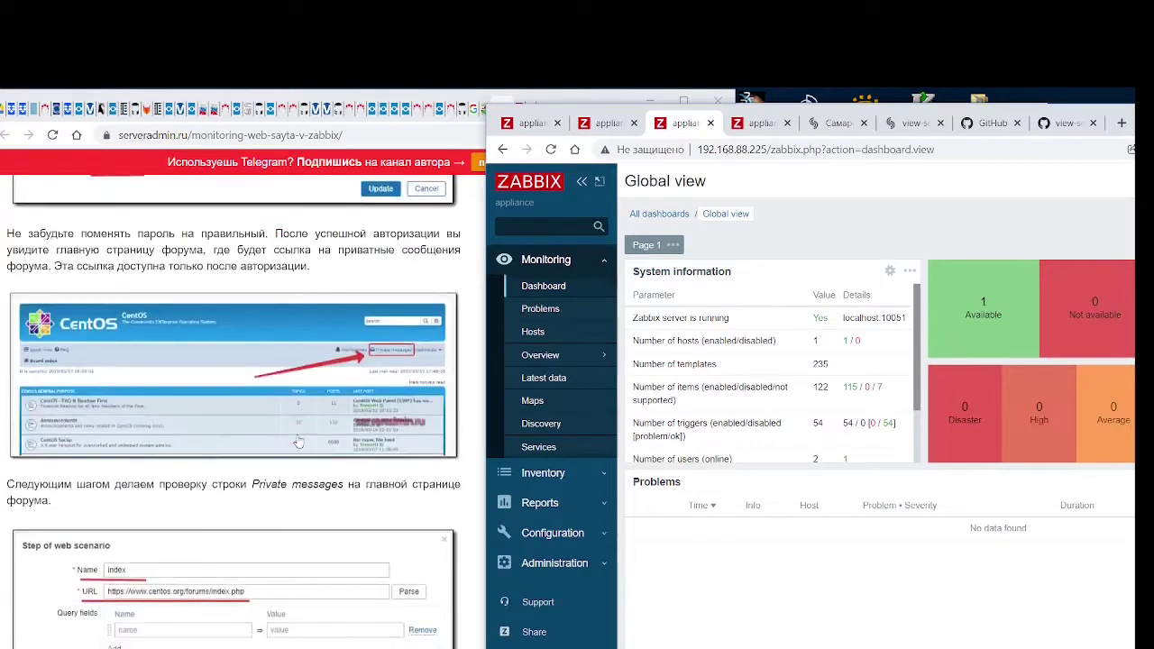
scroll(298, 441, "down", 15)
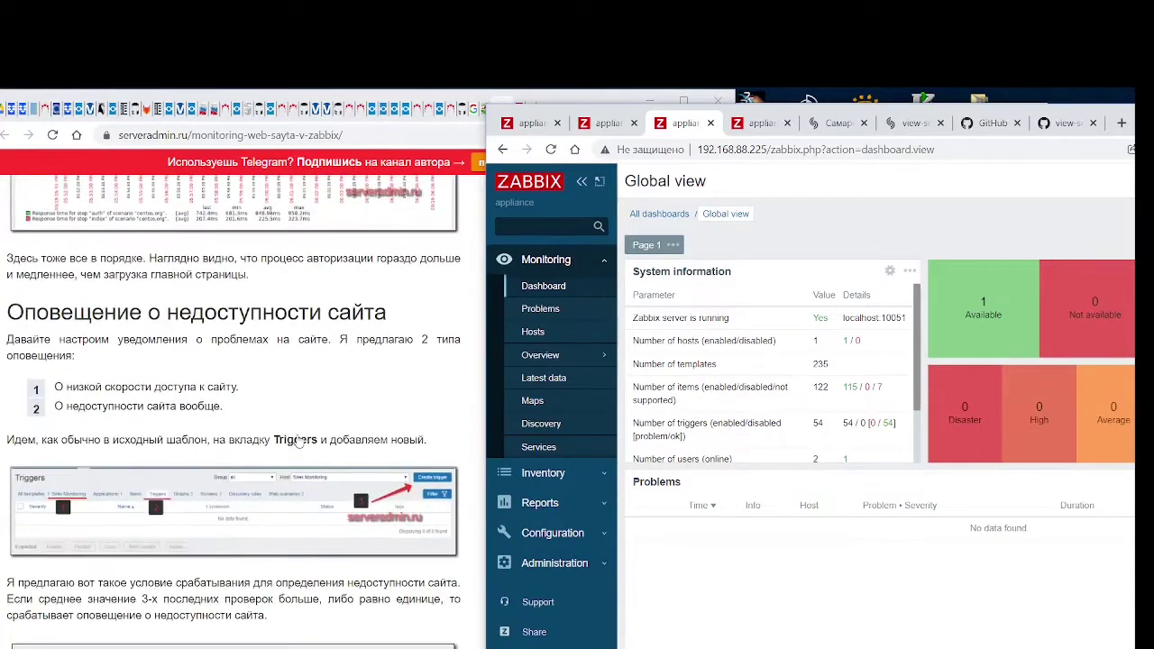
scroll(298, 441, "down", 1)
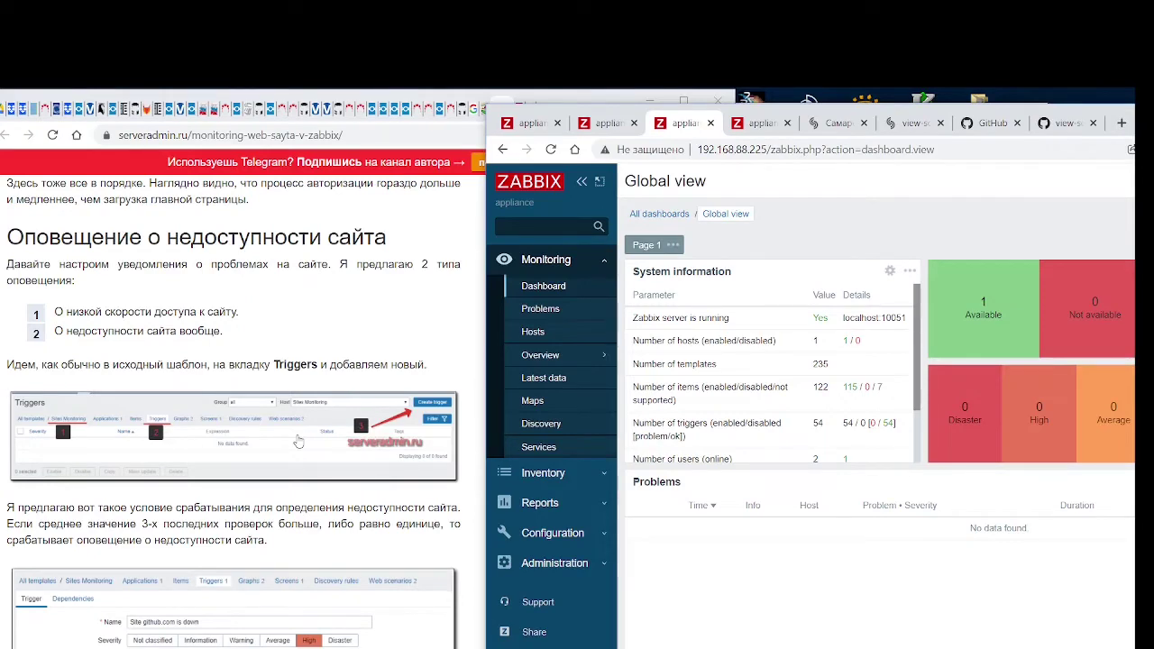
scroll(299, 441, "down", 2)
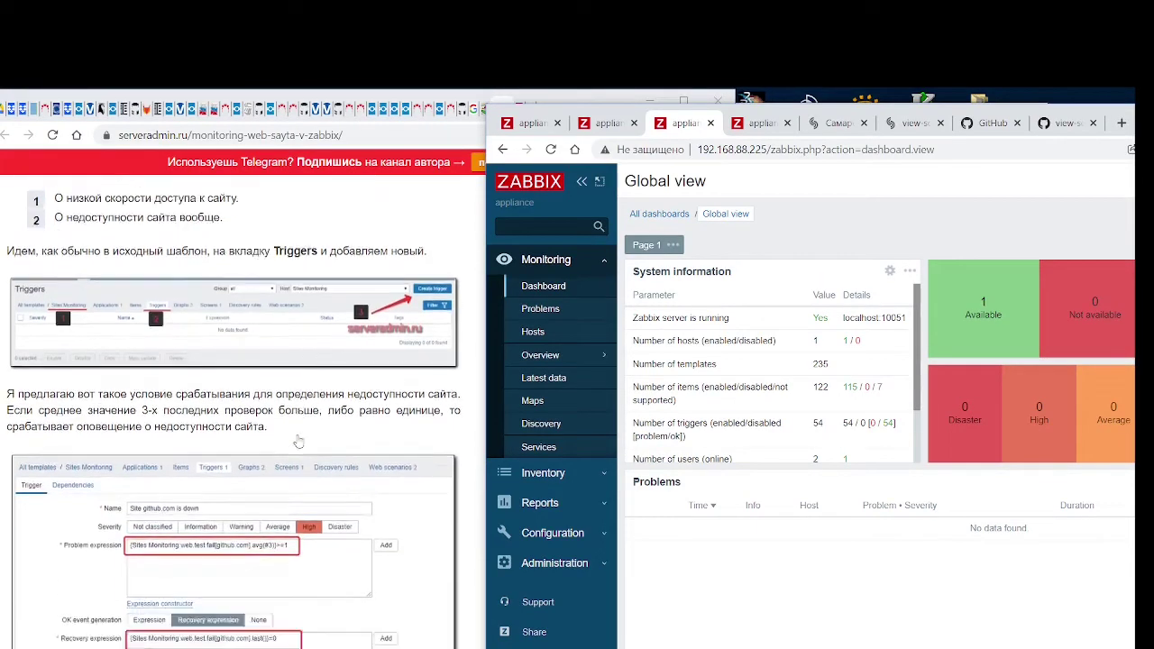
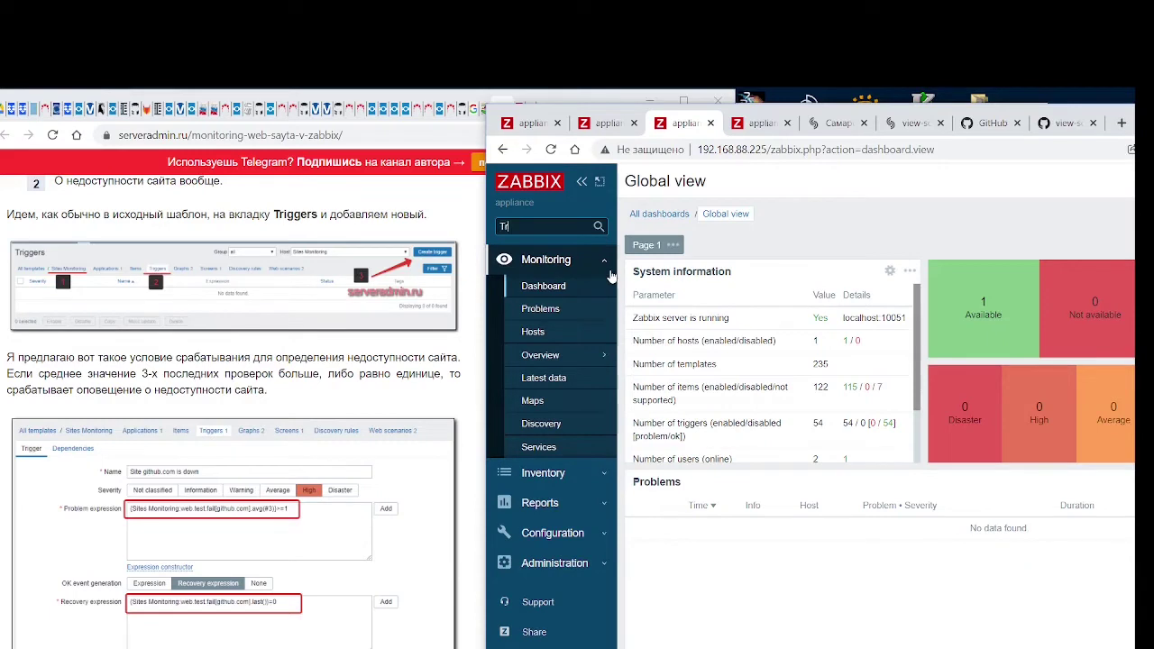
Search the frontend for 'Triggers', close the empty results, and move the window to the right half
type("s")
key("Return")
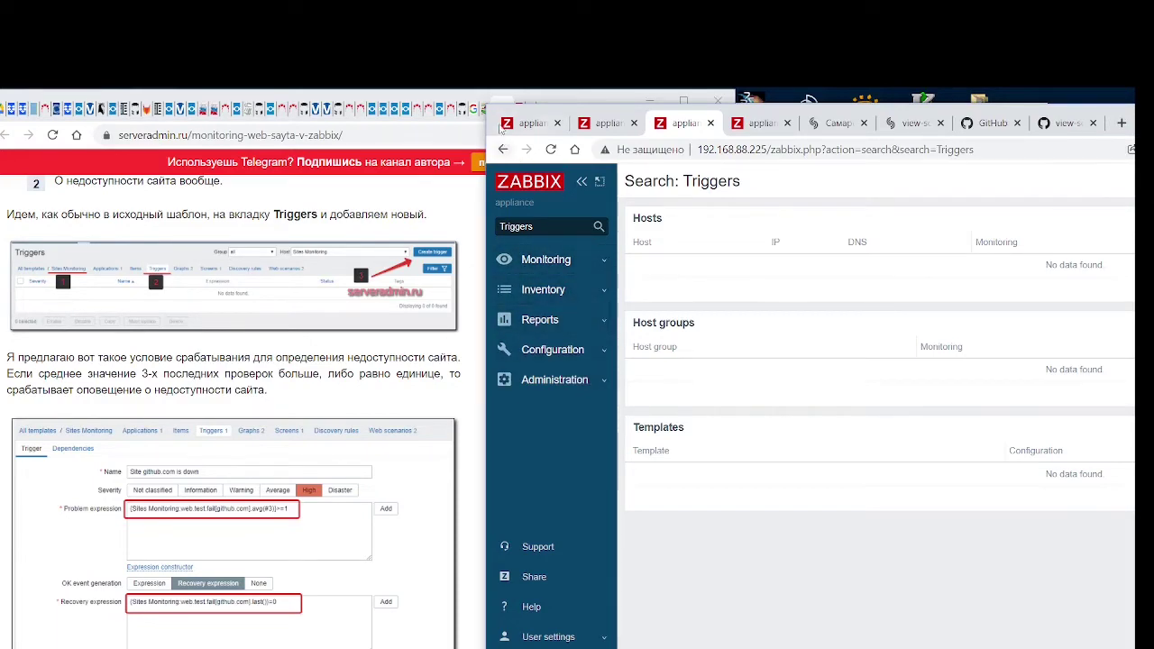
key("super+Down")
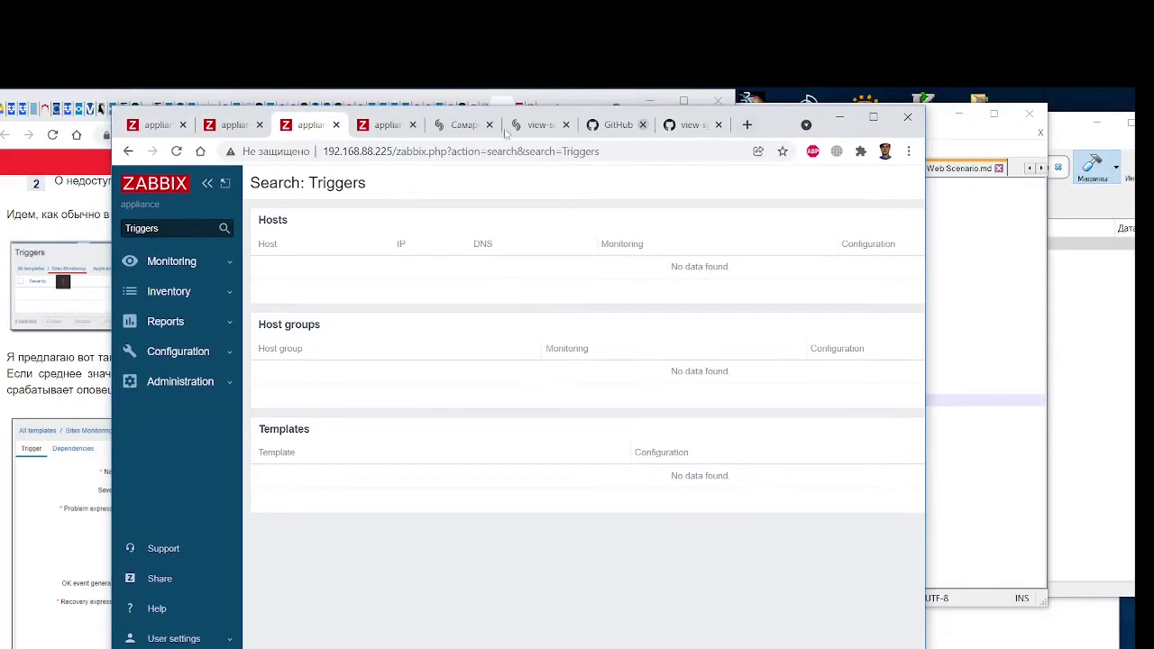
left_click(336, 125)
left_click_drag(123, 116, 495, 107)
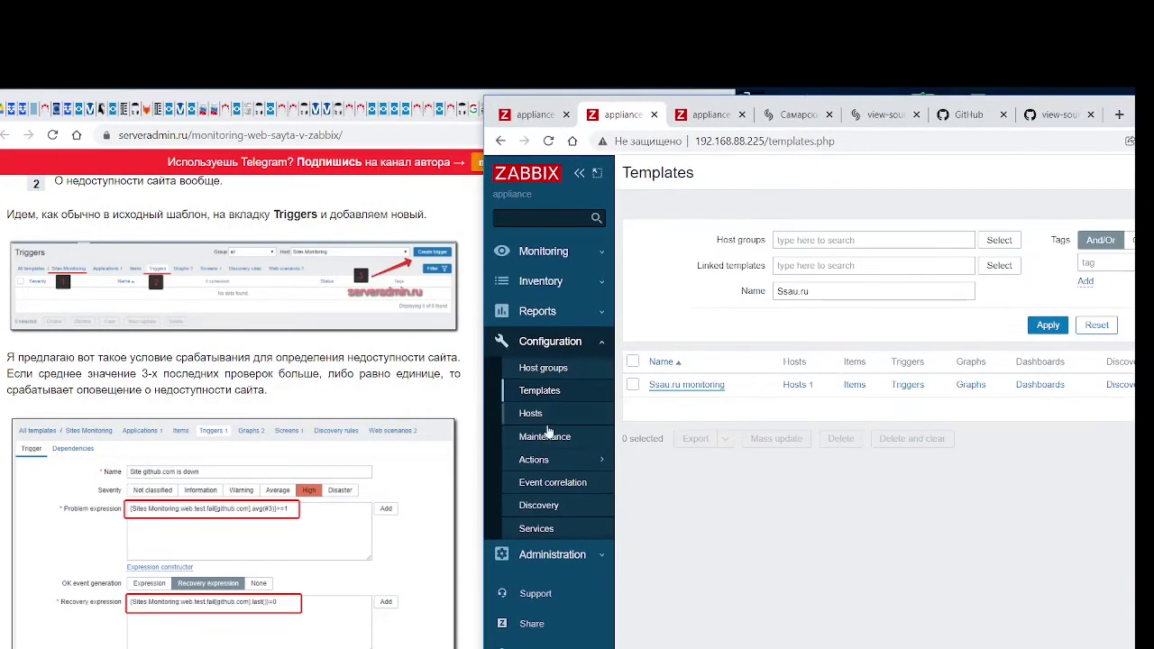
Expand and collapse the Administration, Configuration, Reports, Inventory and Monitoring sidebar sections
left_click(588, 553)
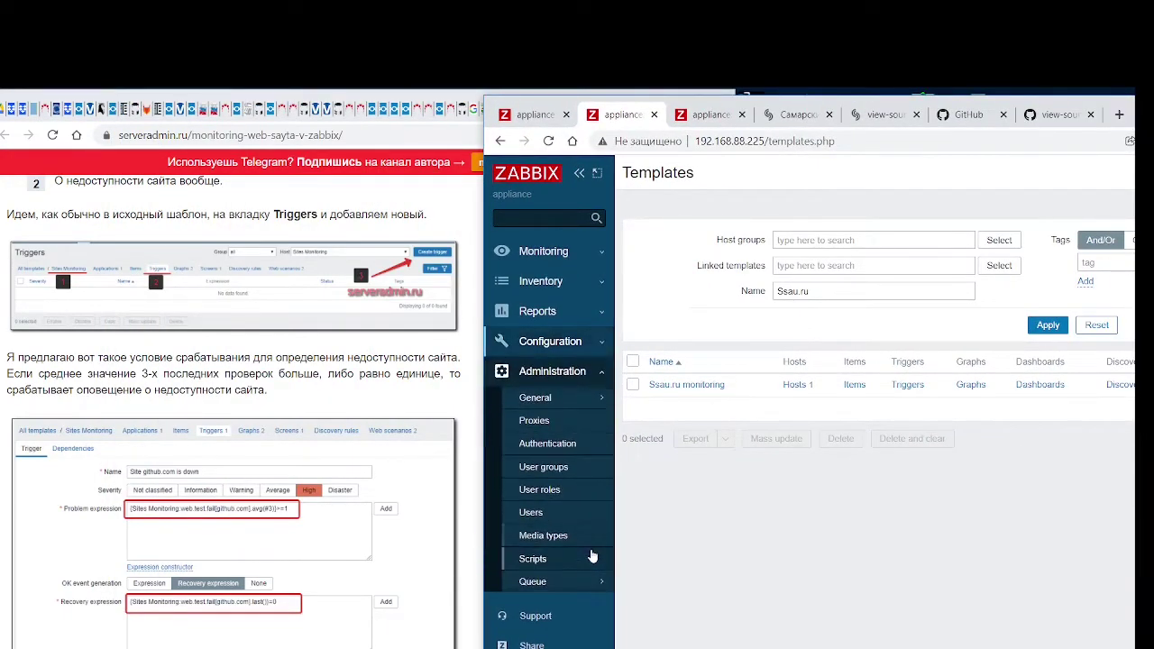
left_click(599, 371)
left_click(595, 343)
scroll(579, 433, "down", 2)
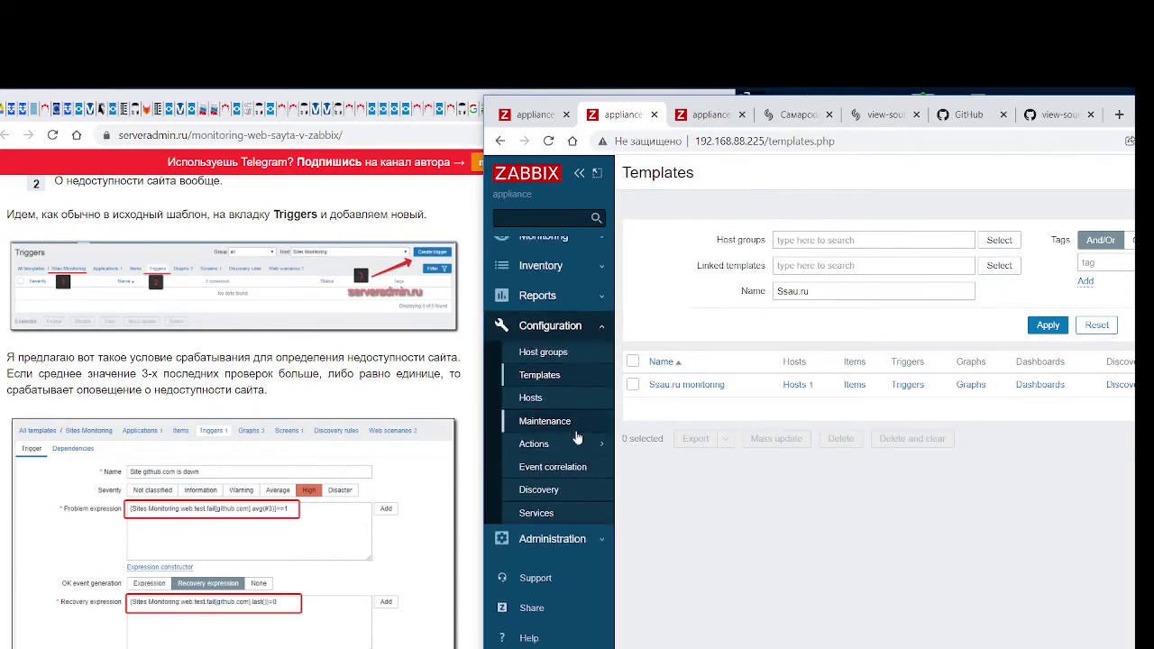
scroll(596, 397, "up", 2)
left_click(586, 342)
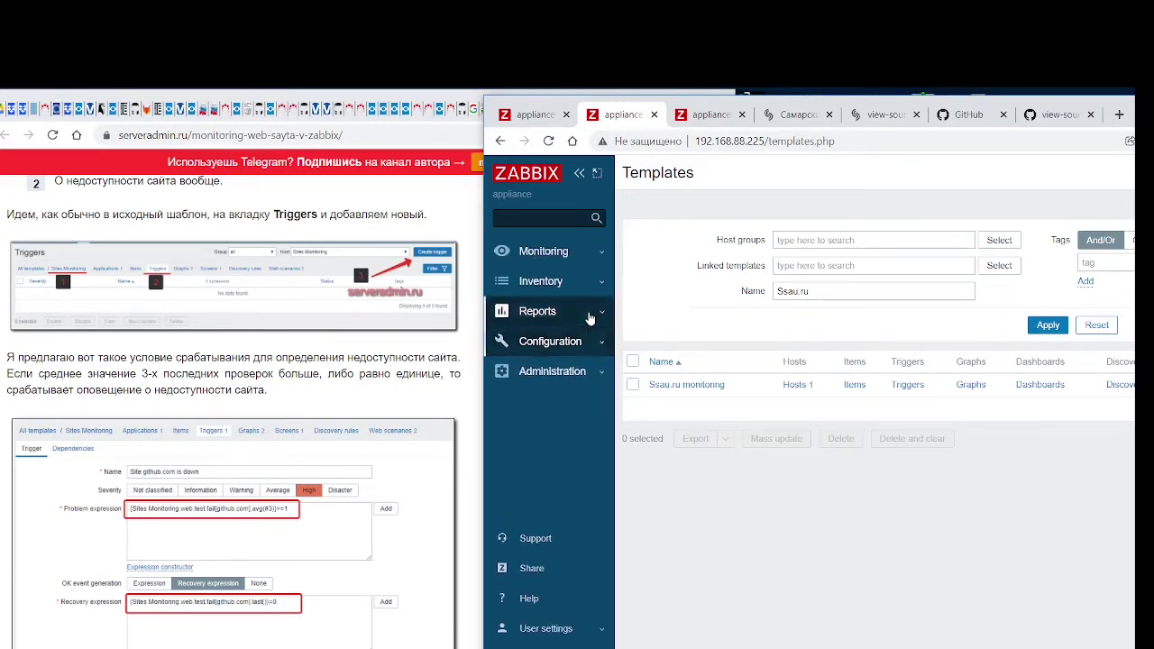
left_click(590, 316)
left_click(593, 283)
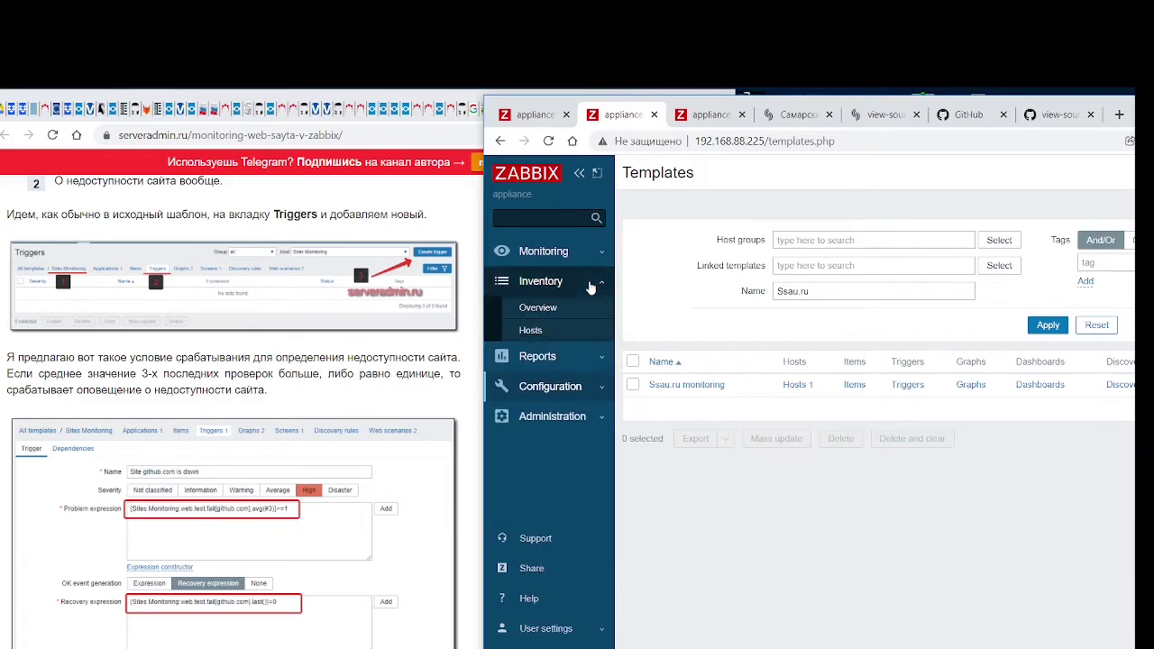
left_click(594, 252)
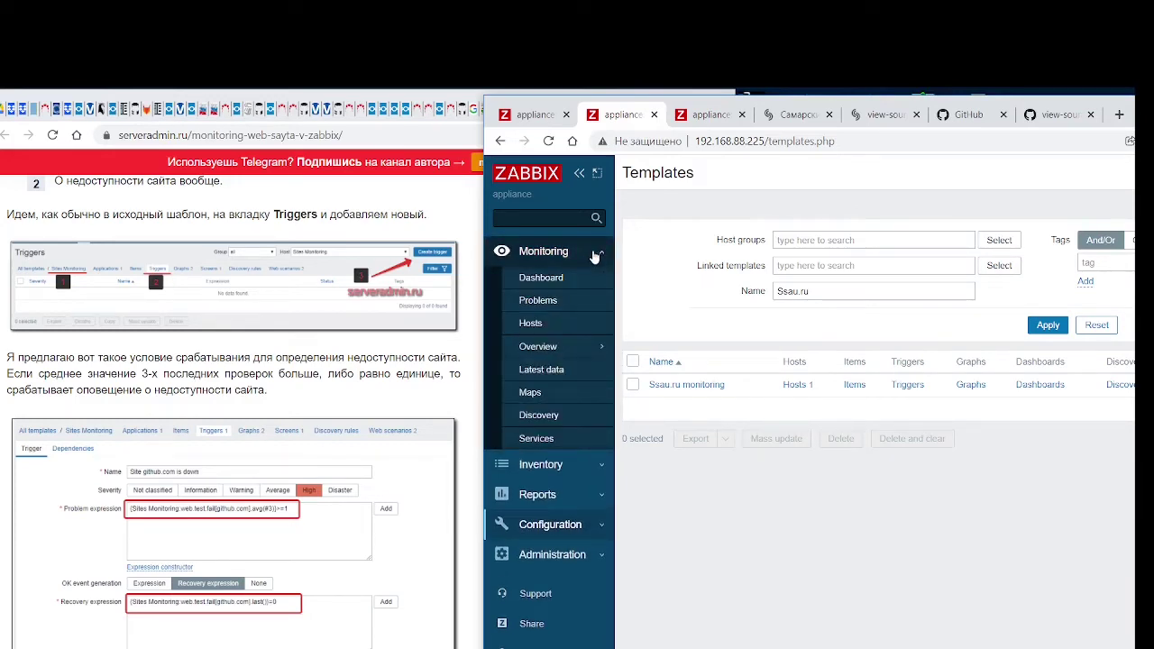
Open the Reports > Triggers top 100 report
left_click(596, 466)
left_click(586, 353)
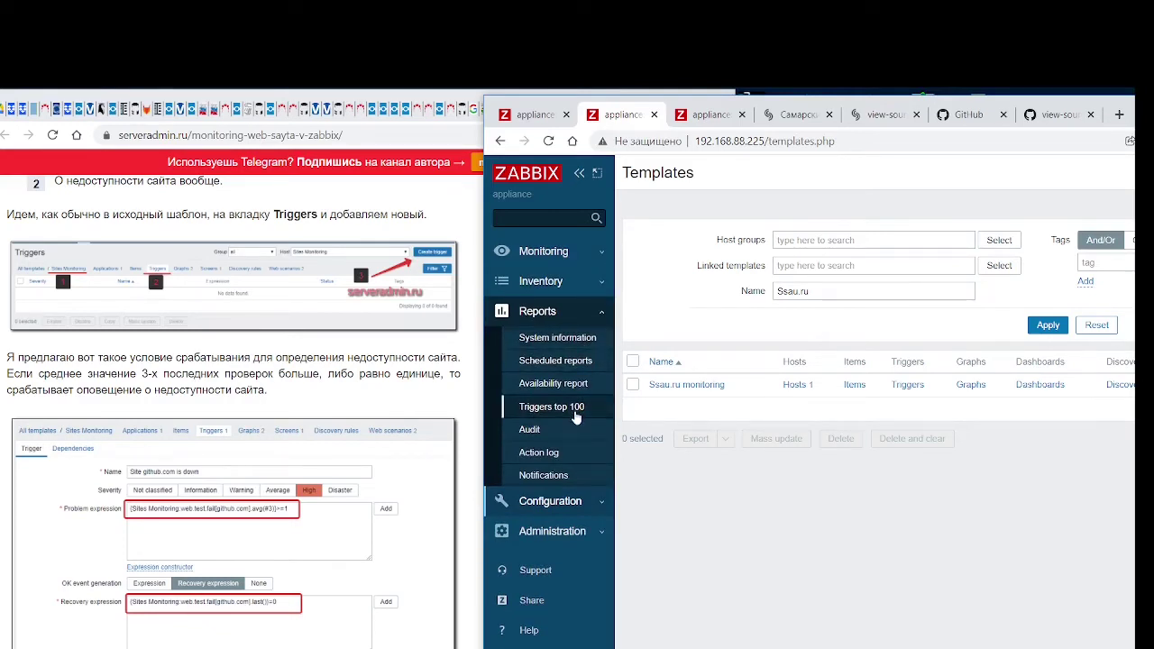
left_click(586, 500)
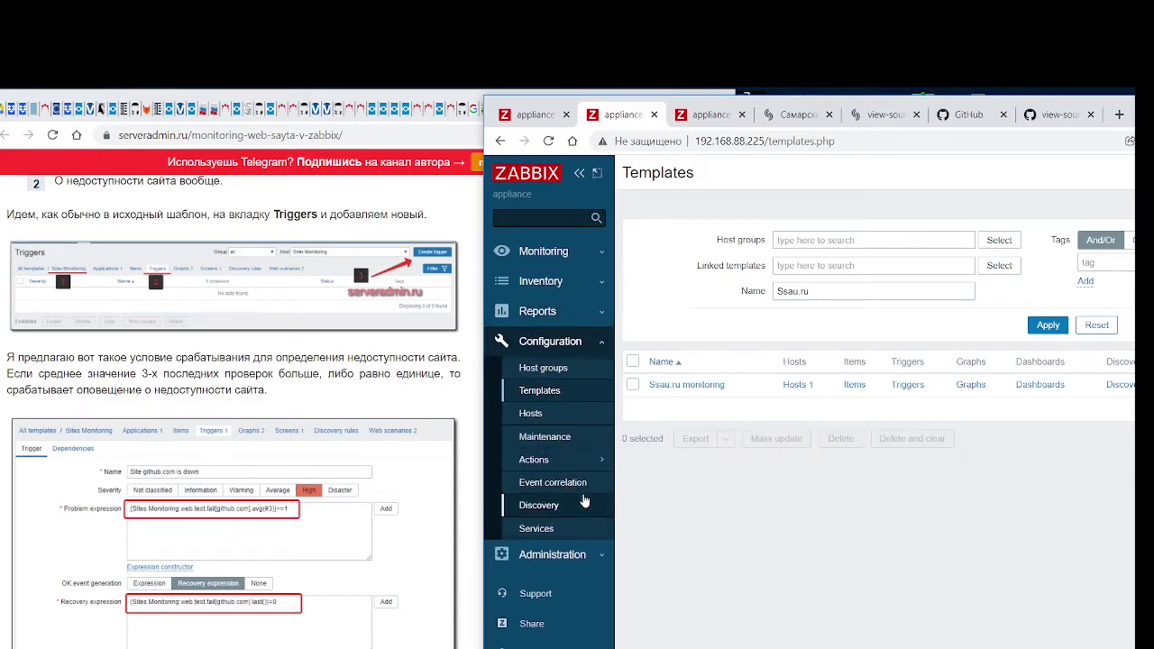
mouse_move(587, 462)
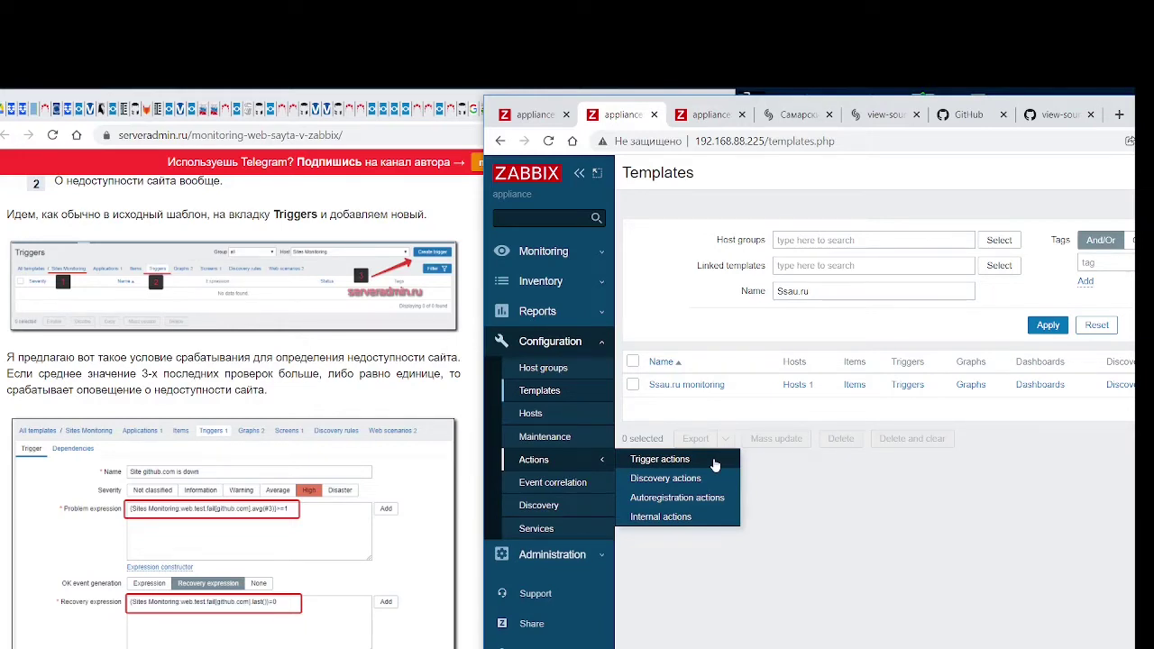
left_click(534, 461)
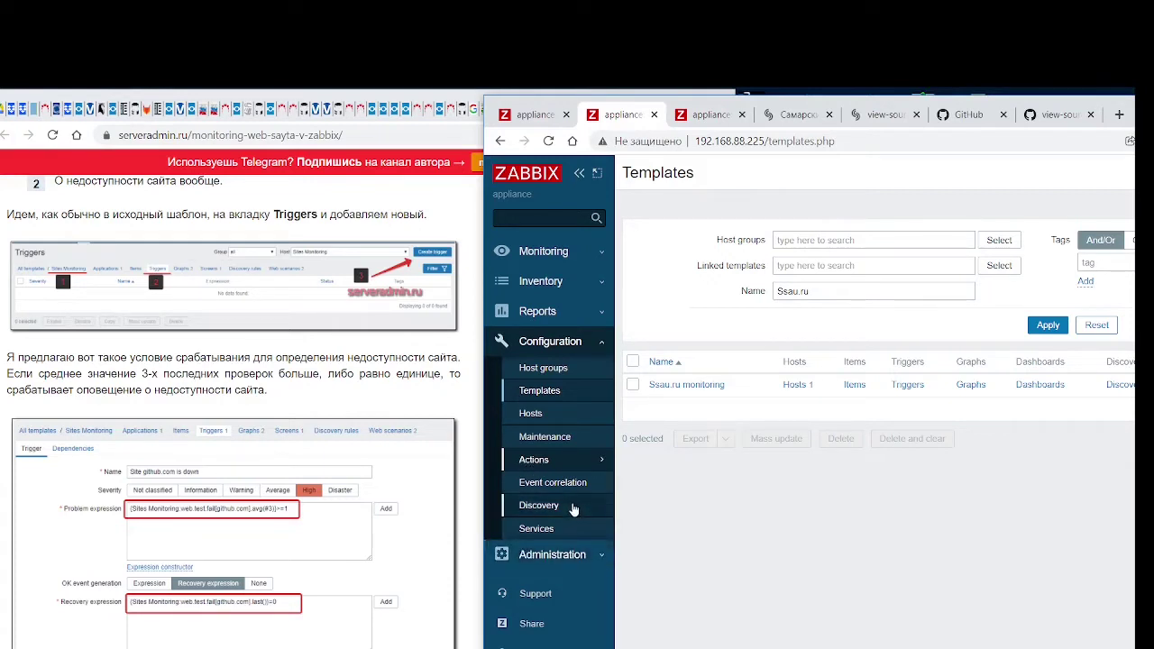
left_click(577, 312)
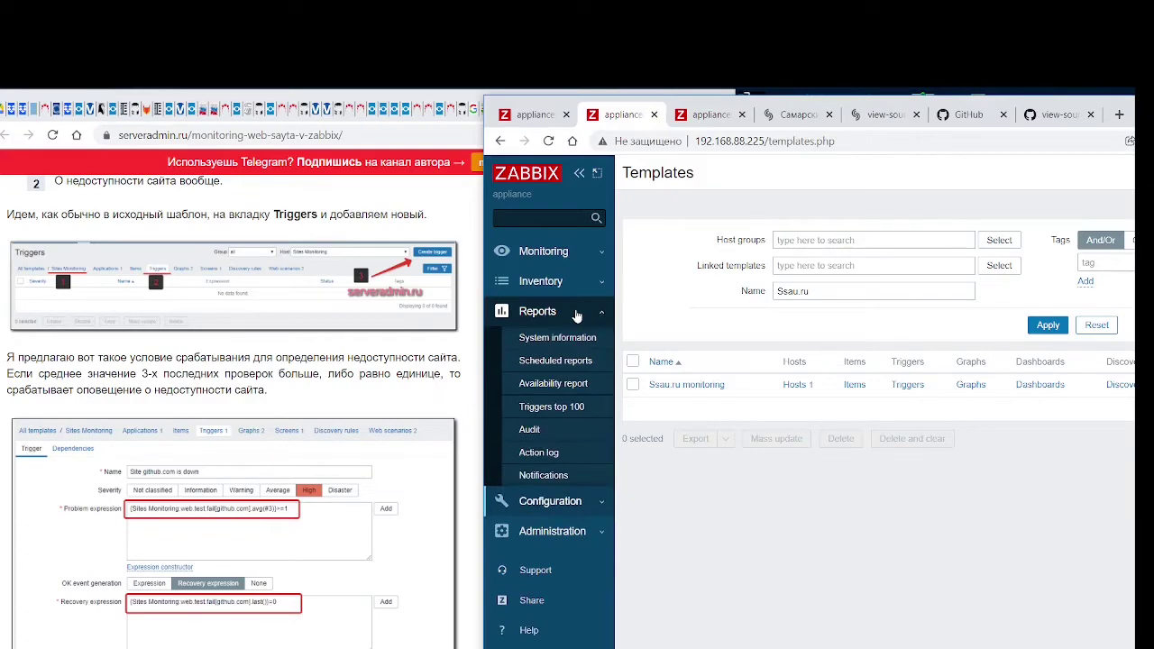
left_click(561, 408)
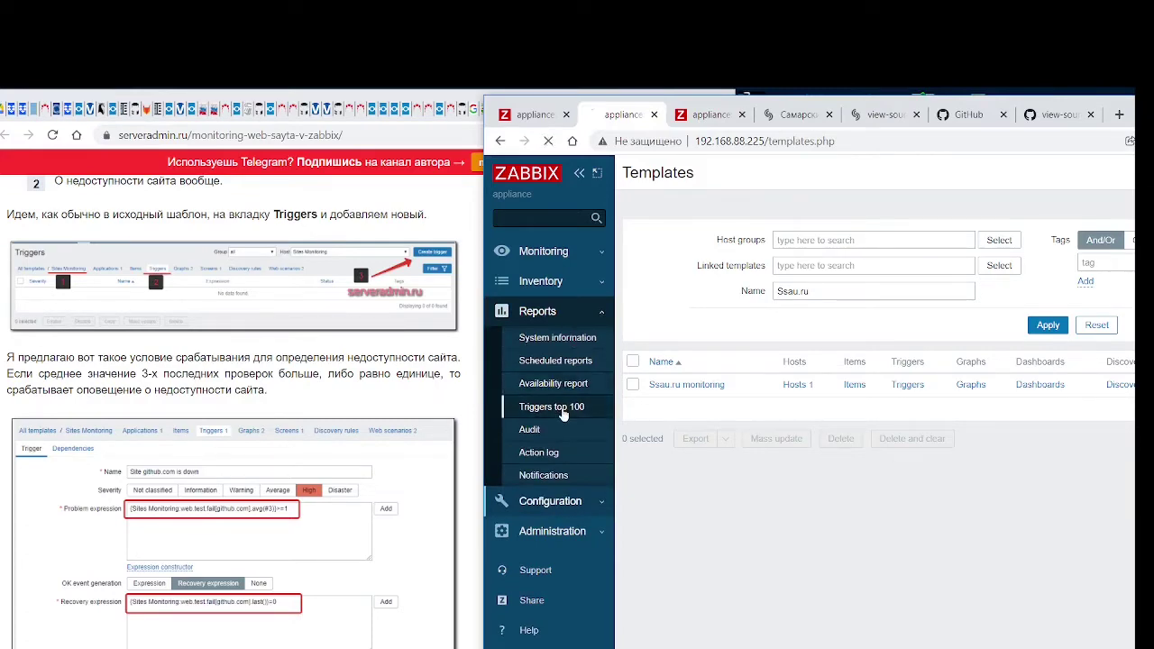
Move the window left and view the Monitoring > Services and Discovery pages
left_click_drag(493, 103, 54, 89)
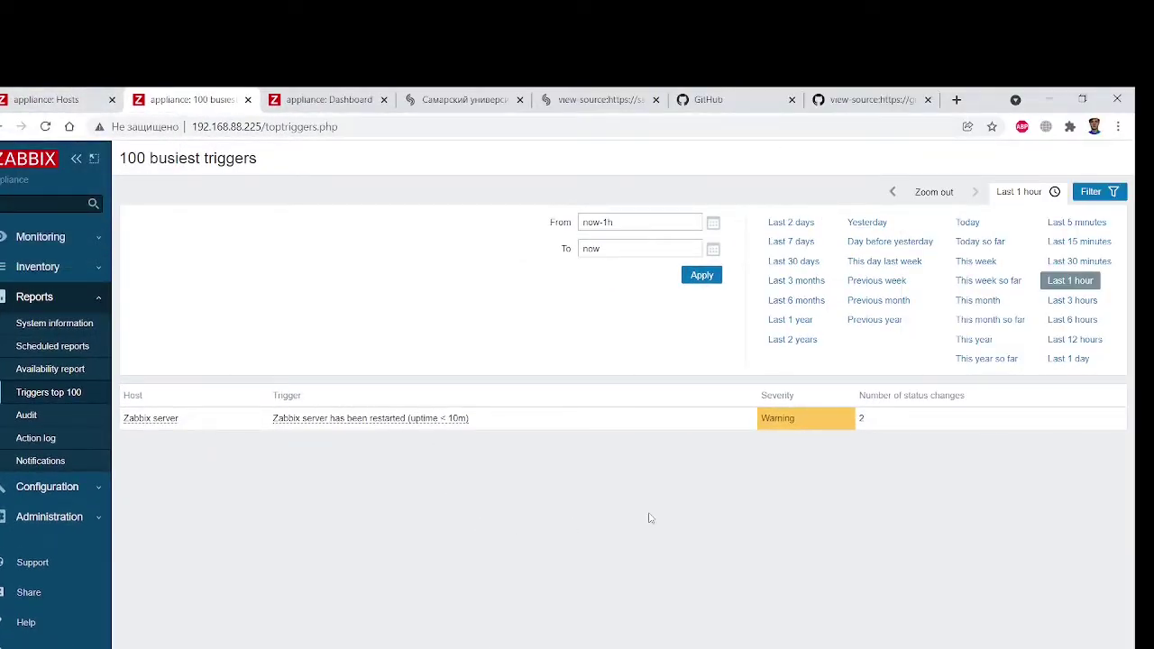
left_click(73, 267)
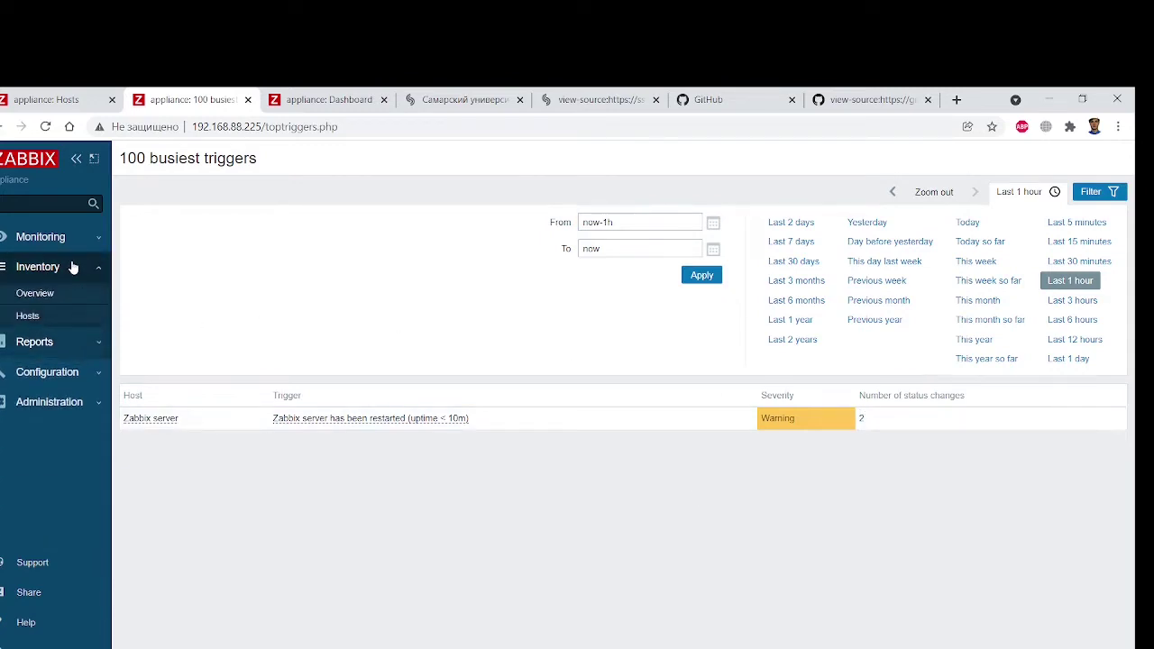
left_click(76, 238)
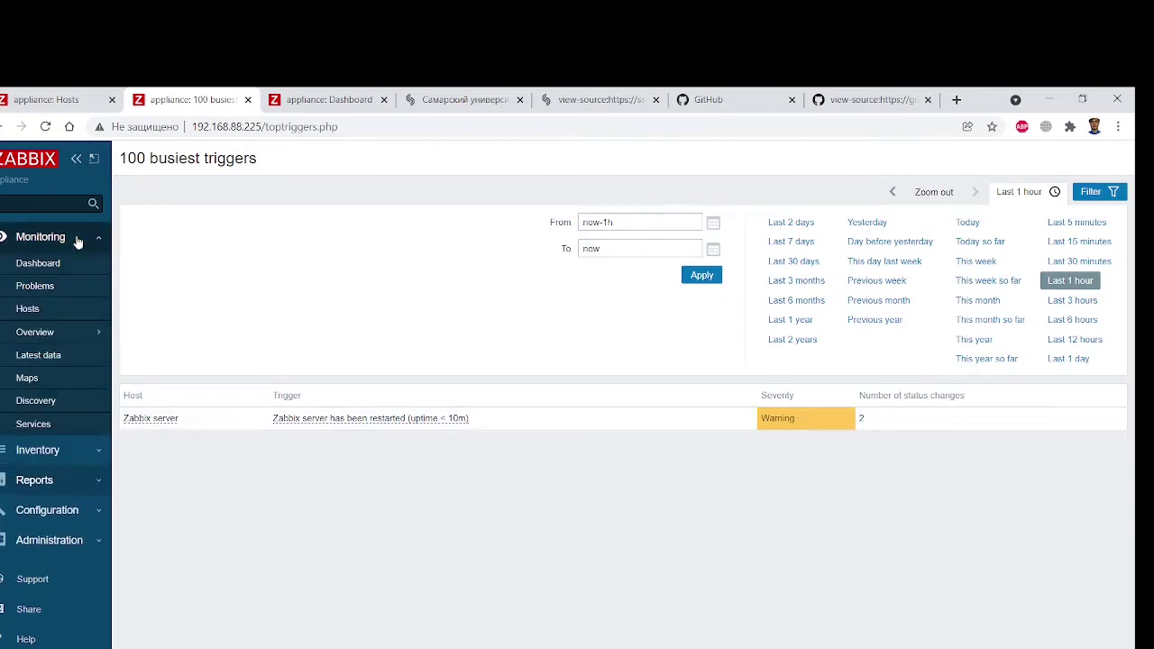
left_click(65, 427)
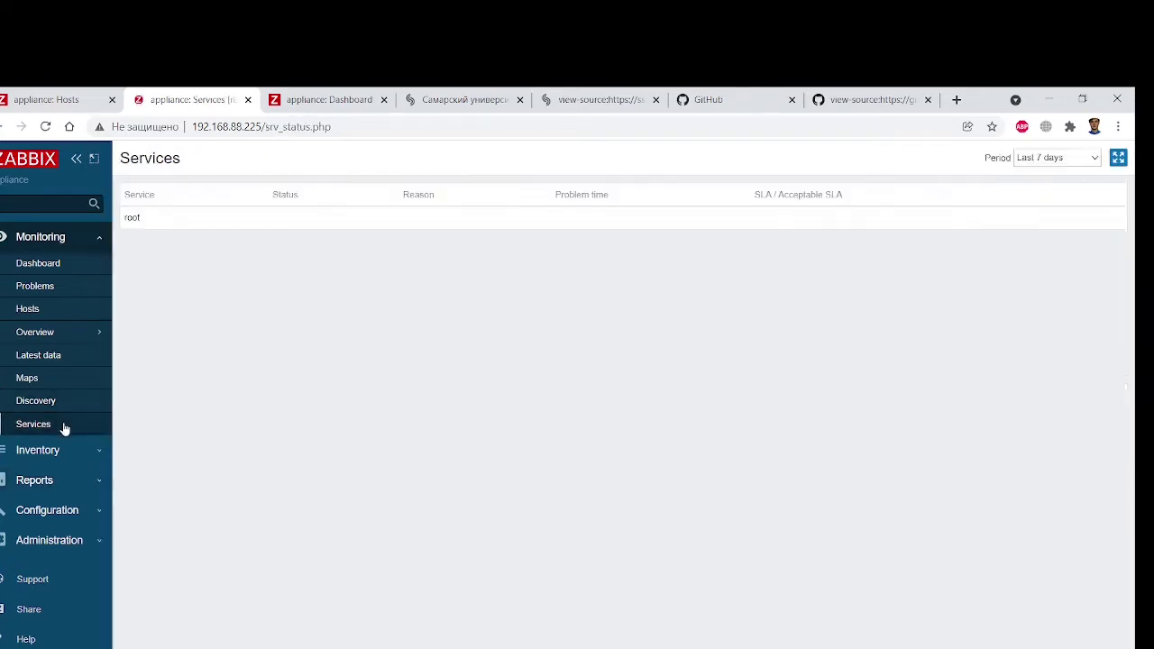
left_click(67, 403)
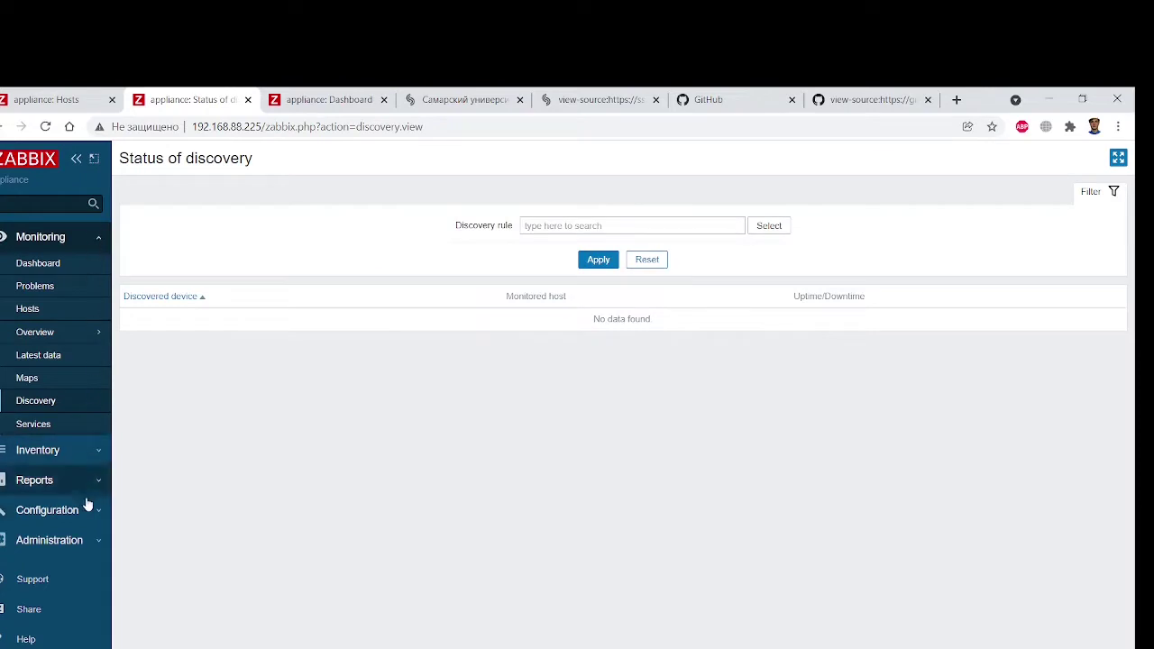
Open the Configuration > Trigger actions list
left_click(54, 509)
mouse_move(86, 445)
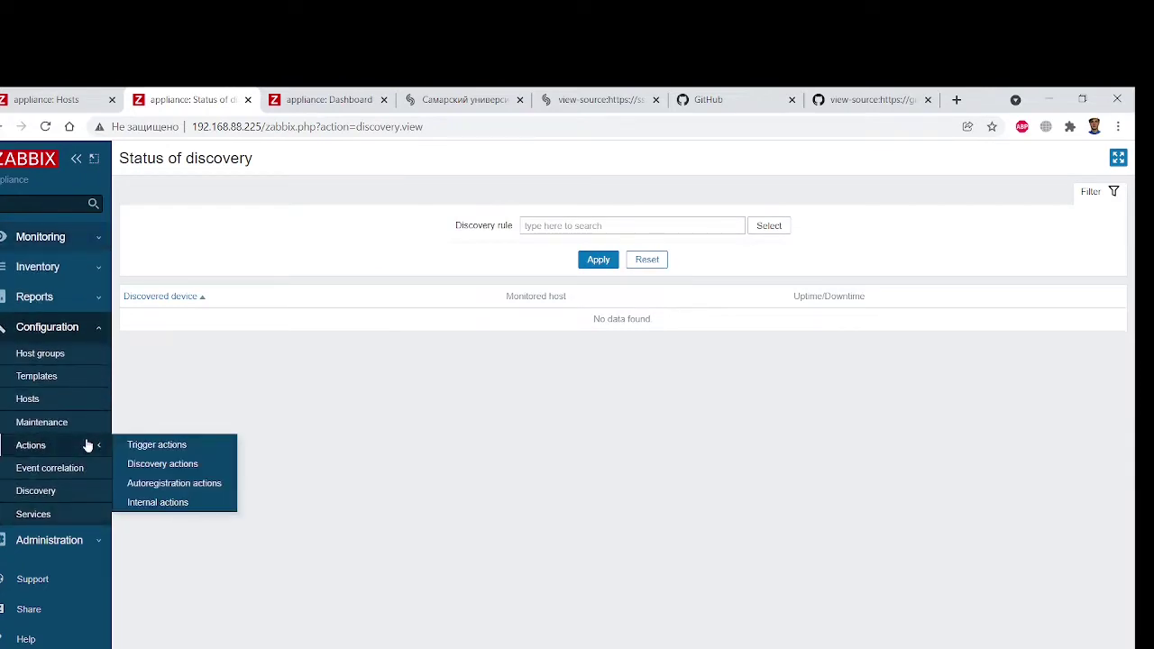
left_click(155, 444)
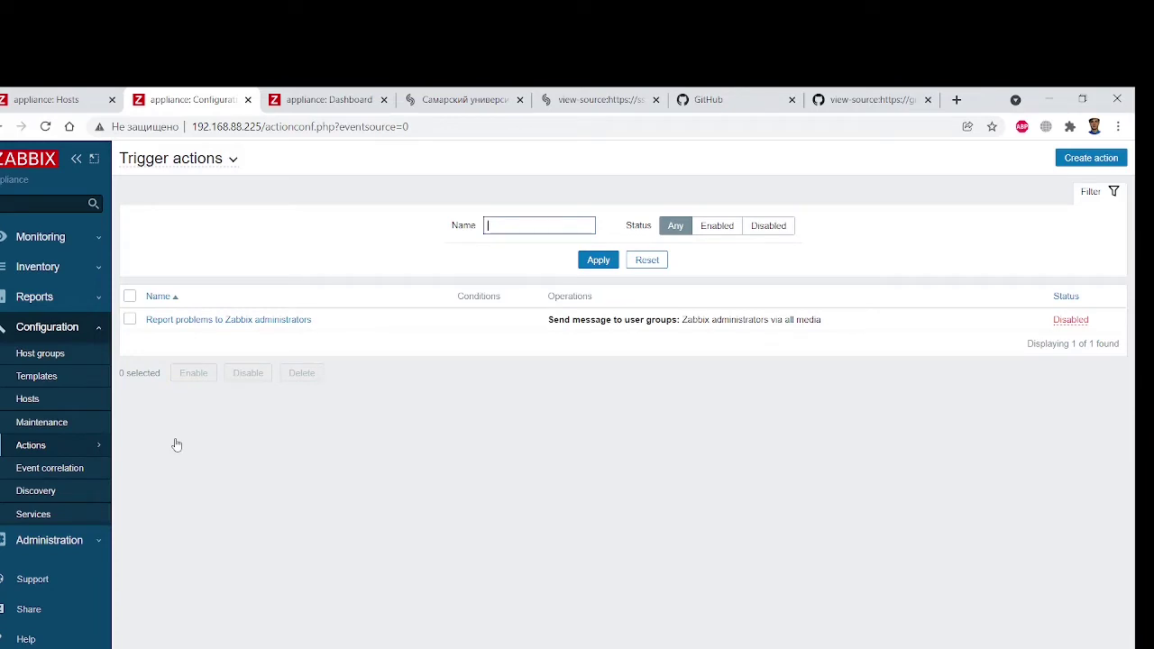
From Configuration > Actions, start a new trigger action with Create action
left_click(105, 540)
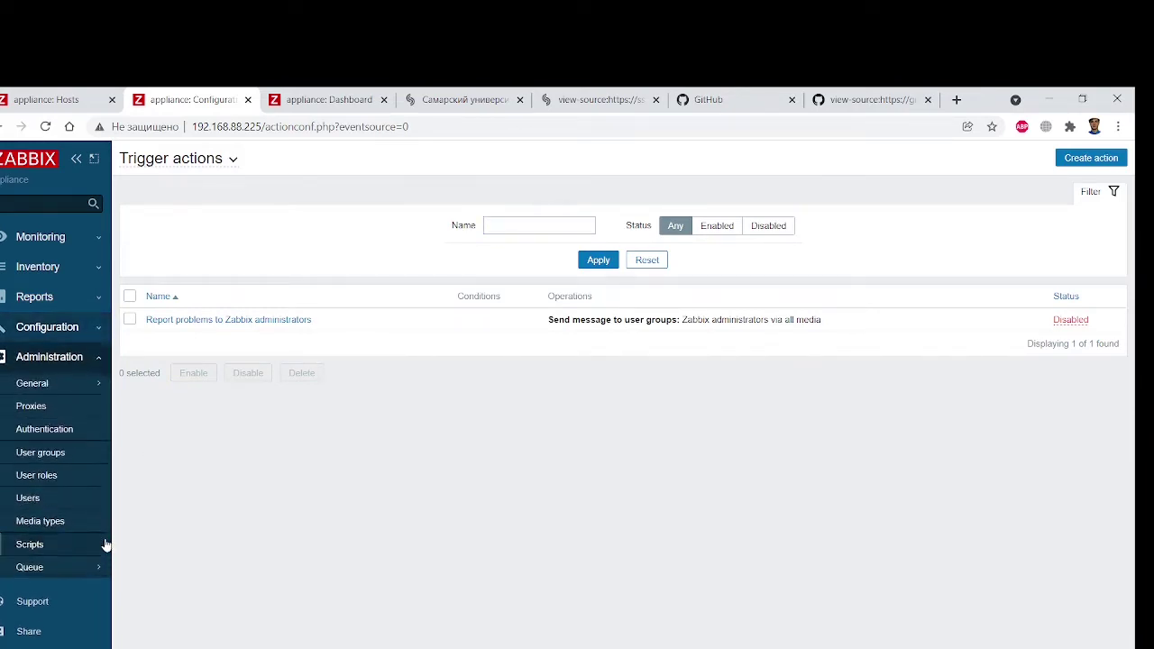
left_click(97, 358)
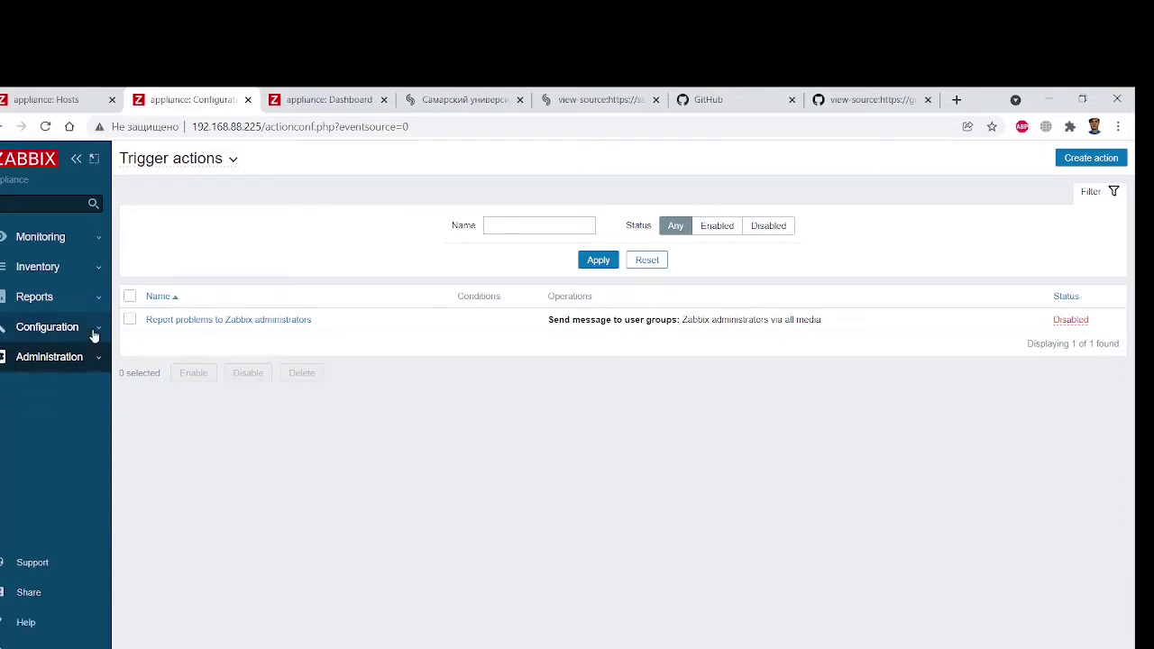
left_click(95, 332)
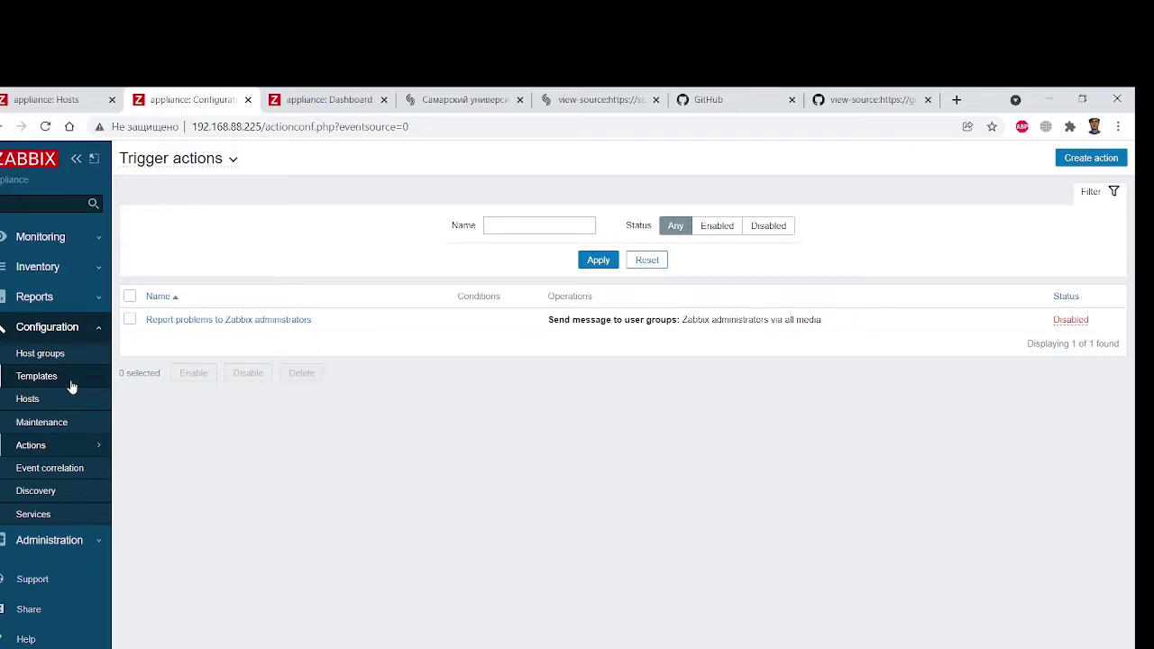
left_click(1089, 159)
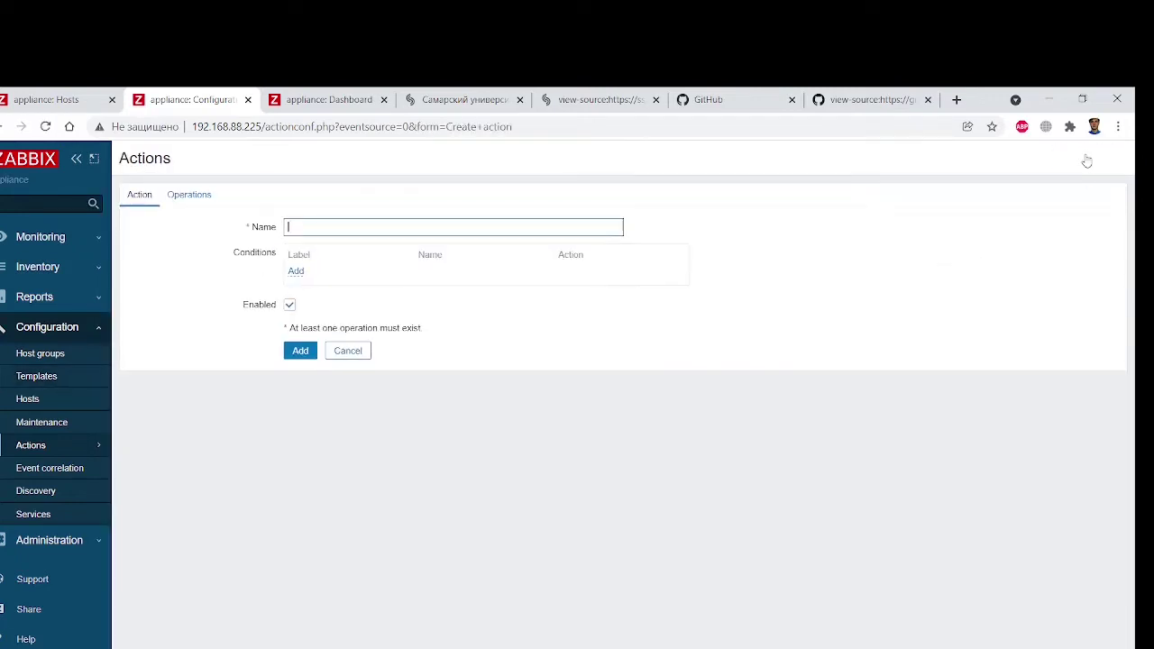
Reposition the Zabbix window beside the article and cancel the new action, returning to Trigger actions
double_click(982, 103)
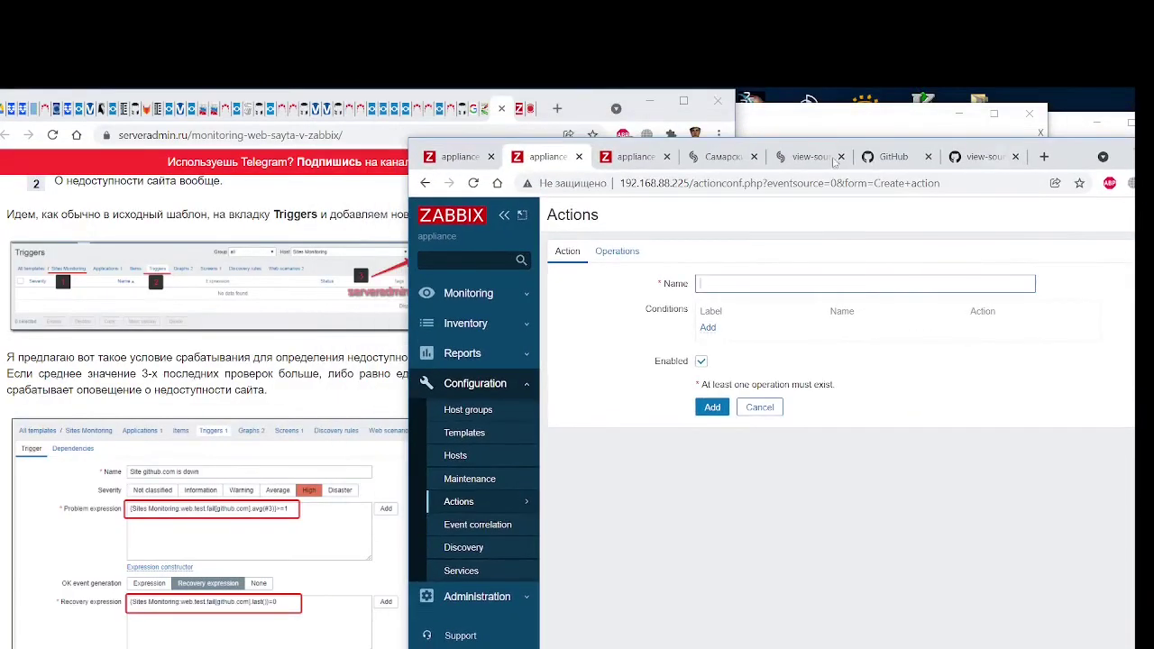
left_click_drag(417, 144, 534, 122)
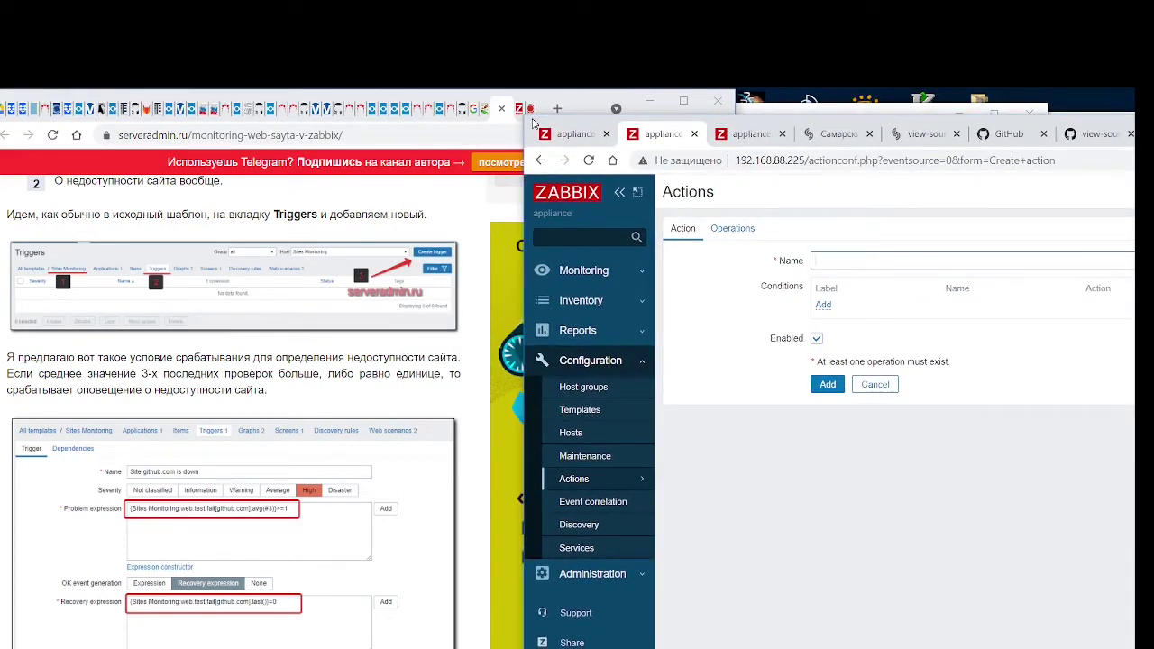
left_click_drag(534, 122, 516, 131)
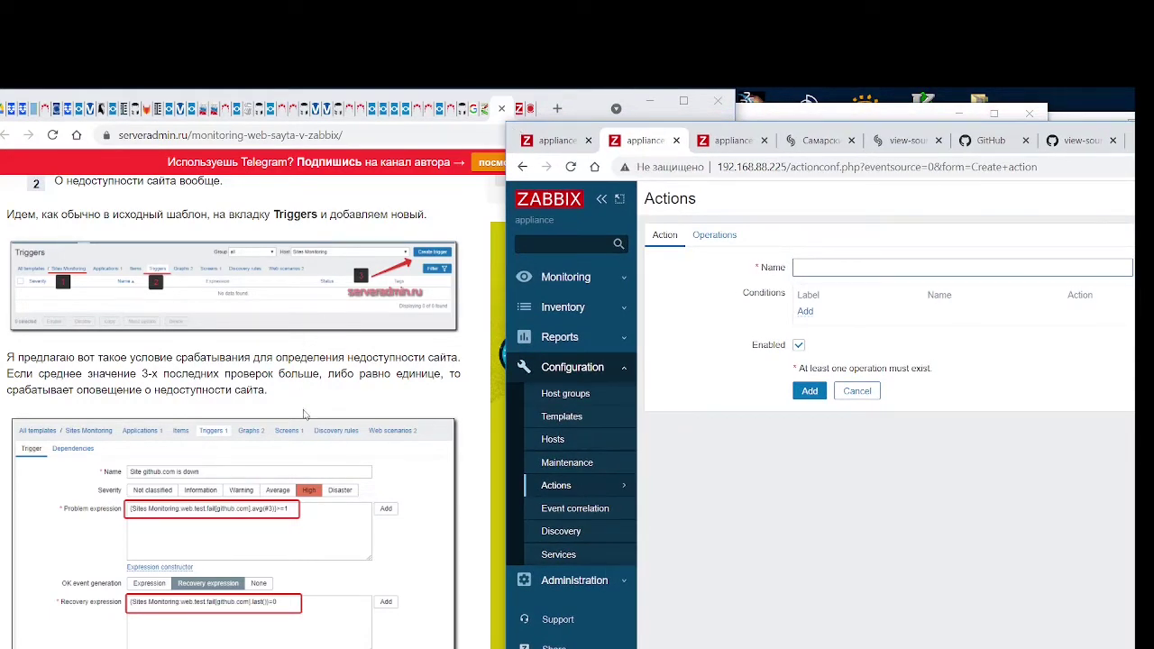
scroll(307, 424, "up", 1)
scroll(307, 427, "up", 1)
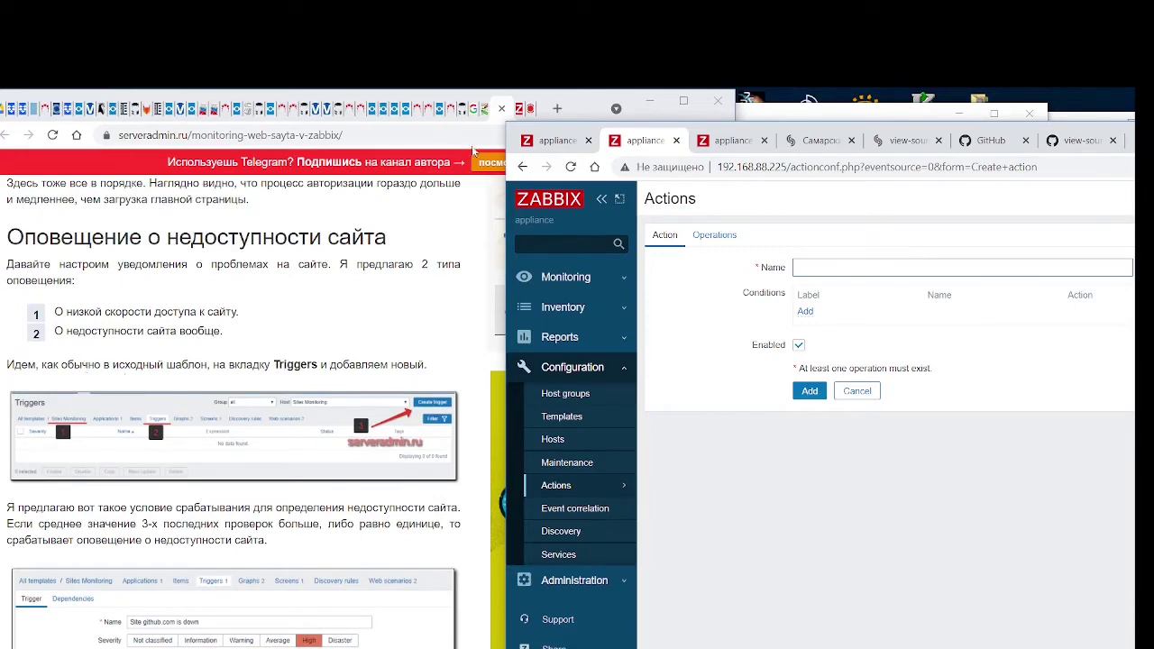
left_click_drag(513, 132, 182, 119)
left_click(526, 378)
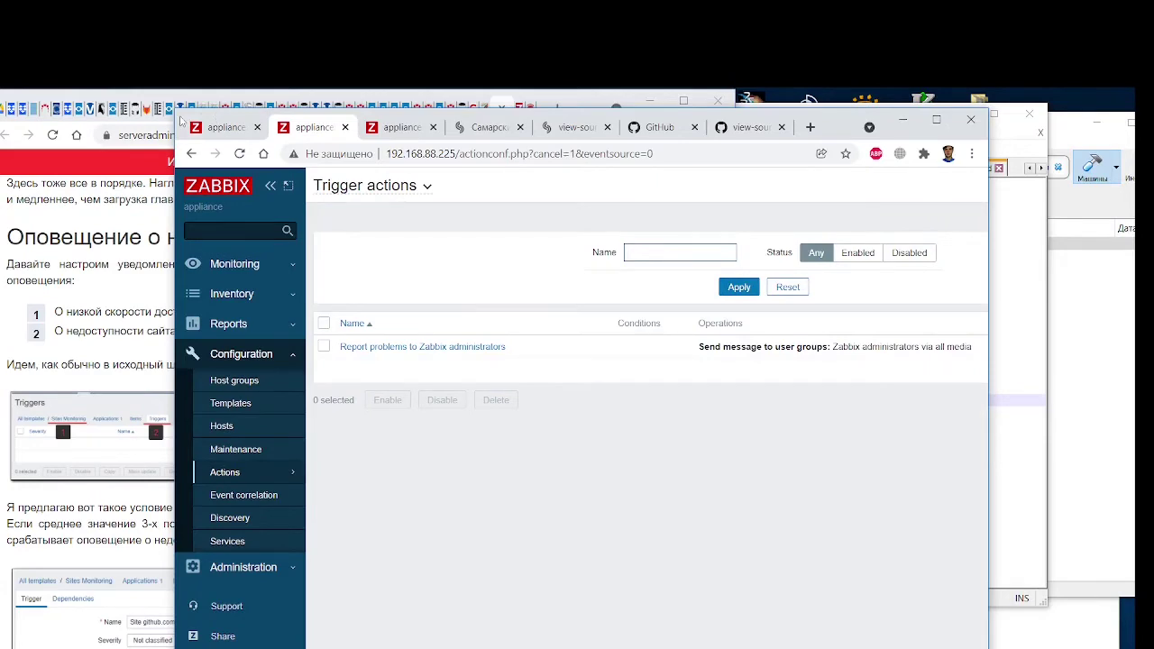
left_click_drag(186, 119, 404, 121)
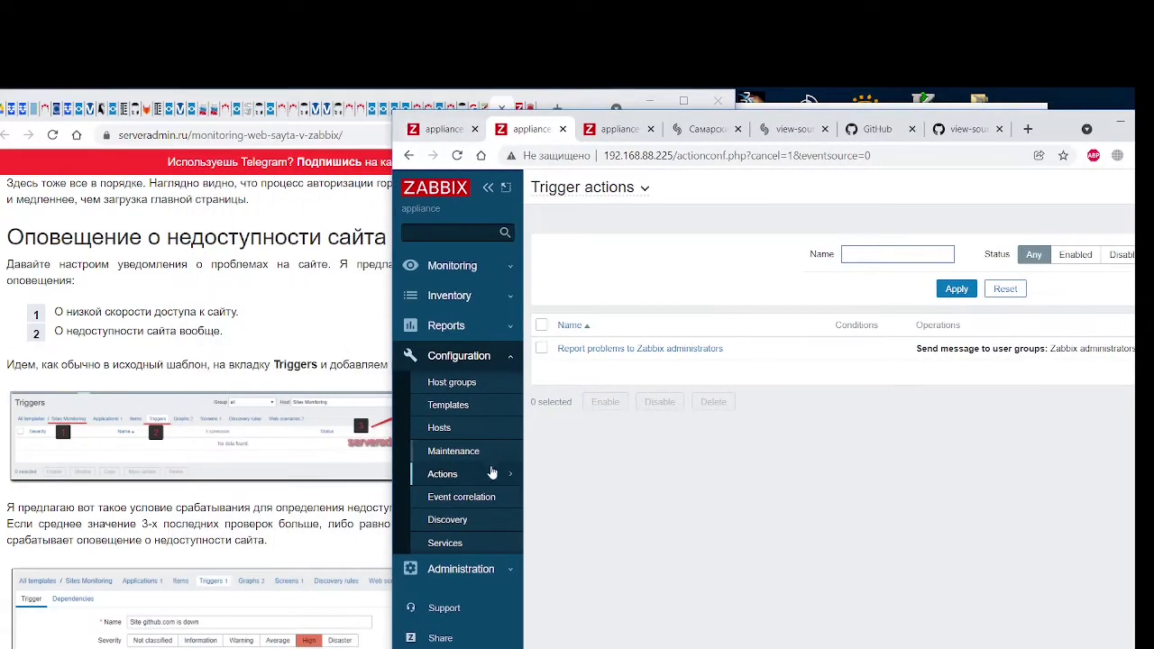
Open the Ssau.ru monitoring template from Templates and view its empty Triggers list
left_click(451, 405)
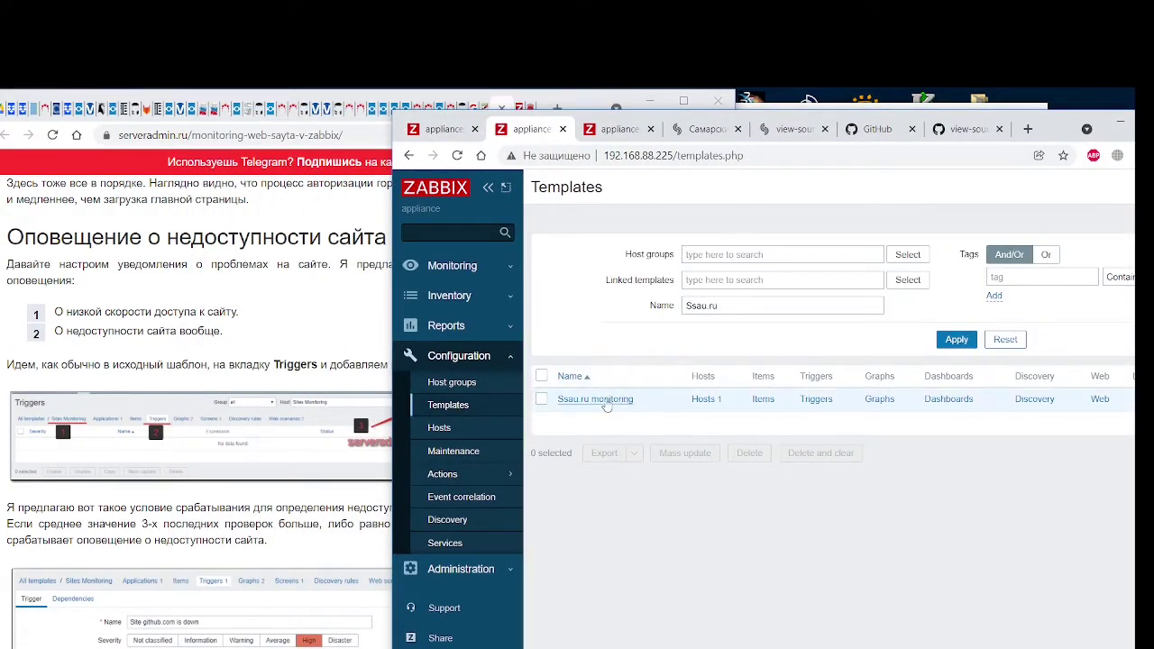
left_click(606, 403)
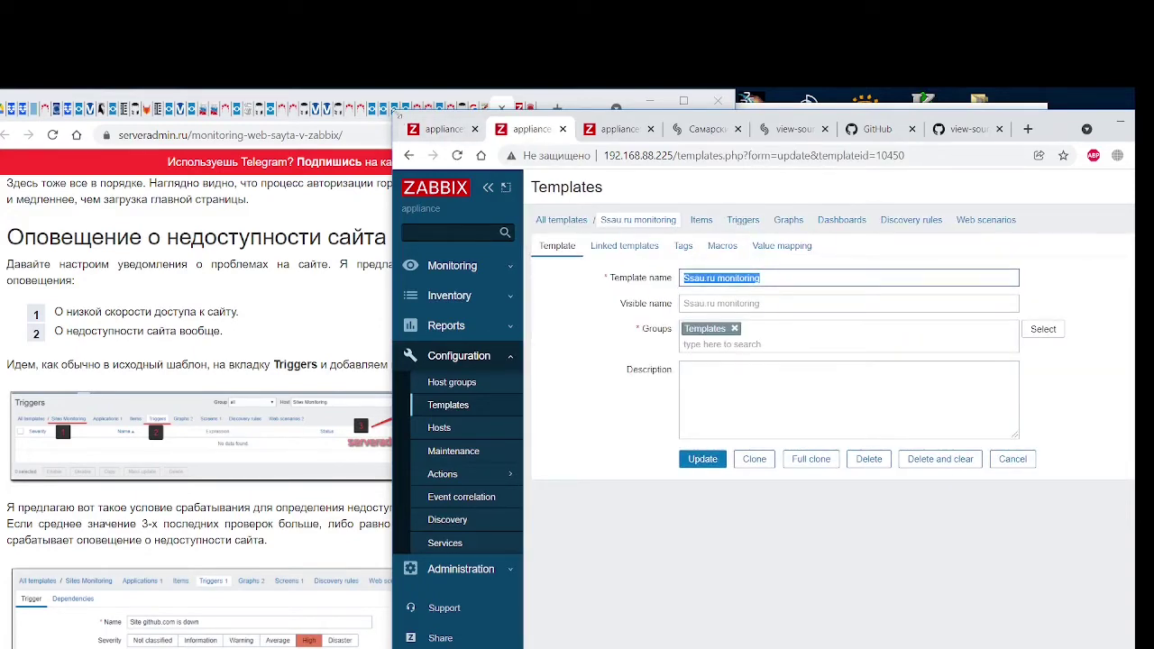
mouse_move(462, 128)
left_mouse_down()
mouse_move(494, 127)
mouse_move(442, 128)
left_mouse_up()
left_click(538, 130)
left_click(440, 132)
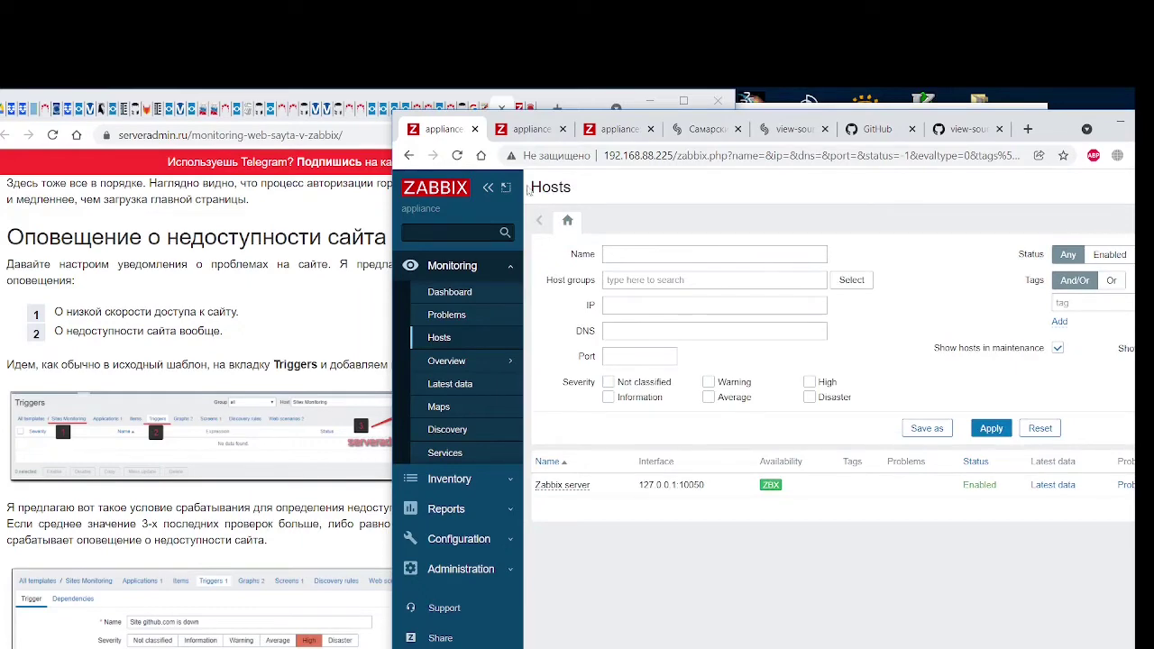
left_click(619, 130)
left_click(516, 131)
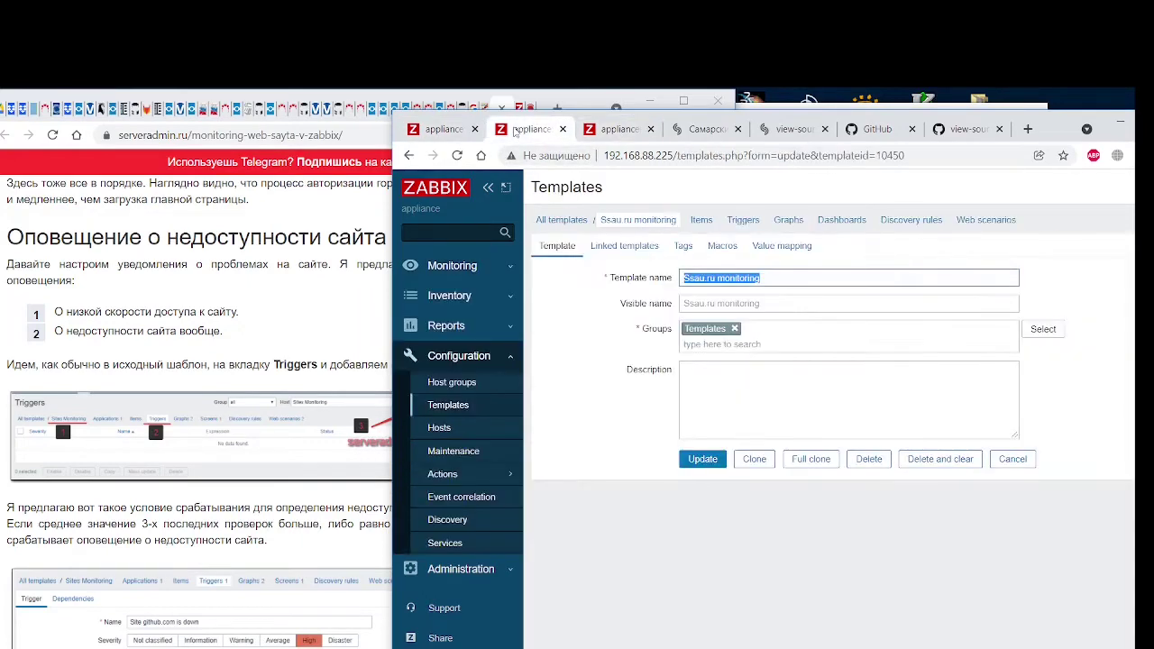
left_click(737, 224)
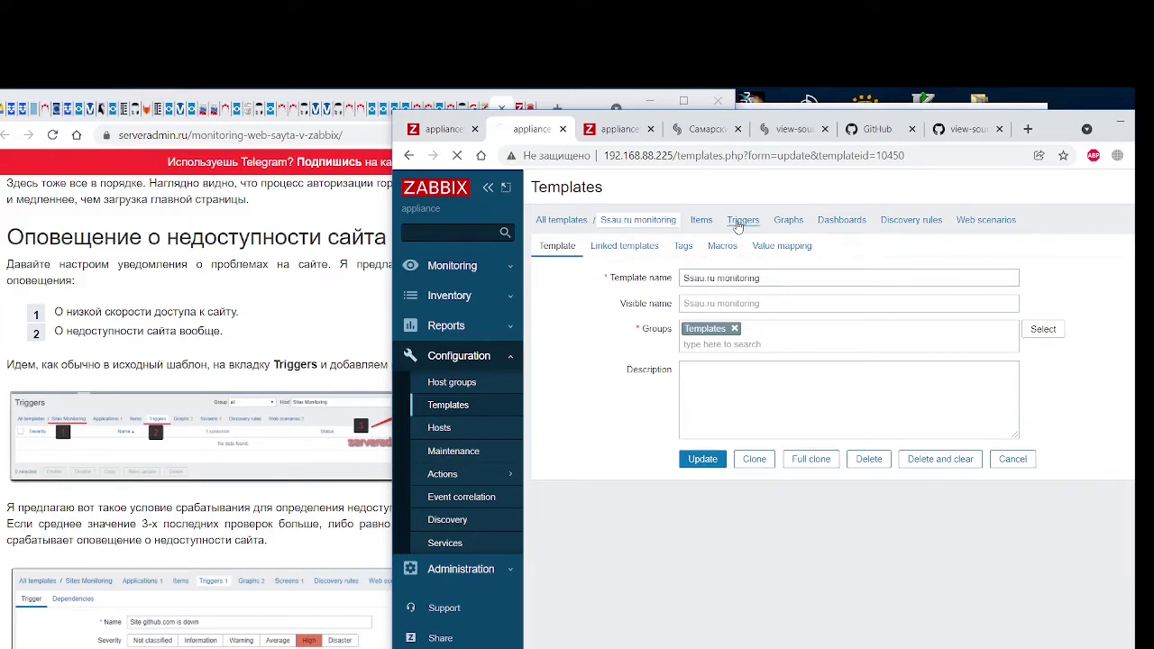
left_click_drag(401, 122, 133, 106)
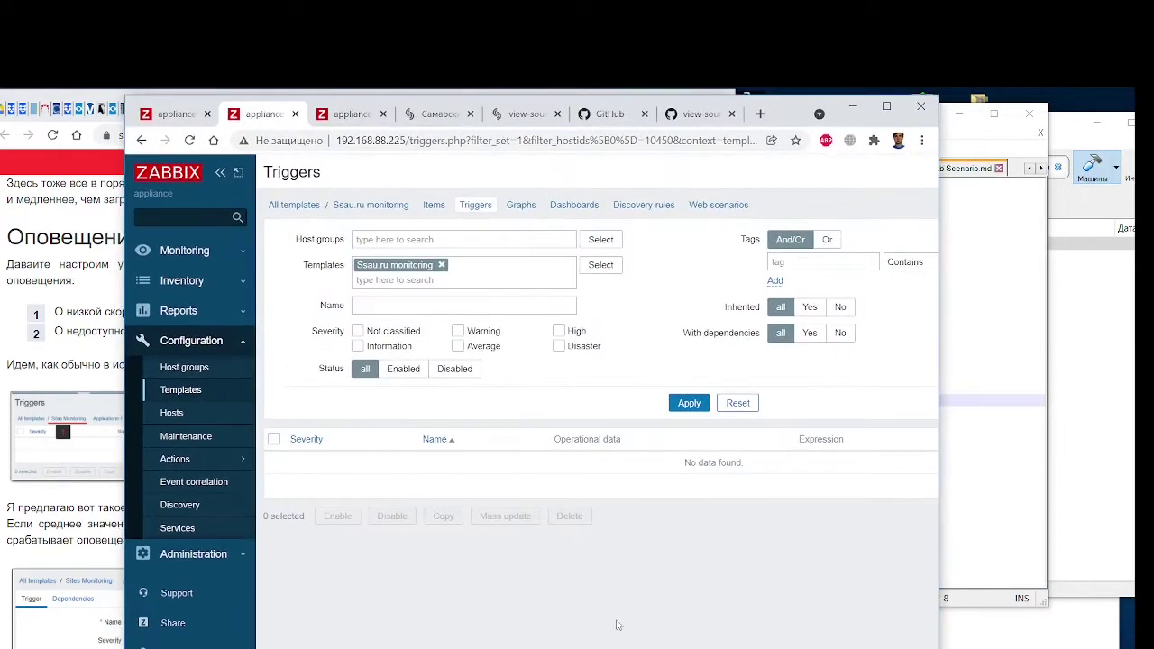
scroll(871, 332, "right", 3)
Create a new template trigger named 'Site ssau.ru is down'
left_click(883, 174)
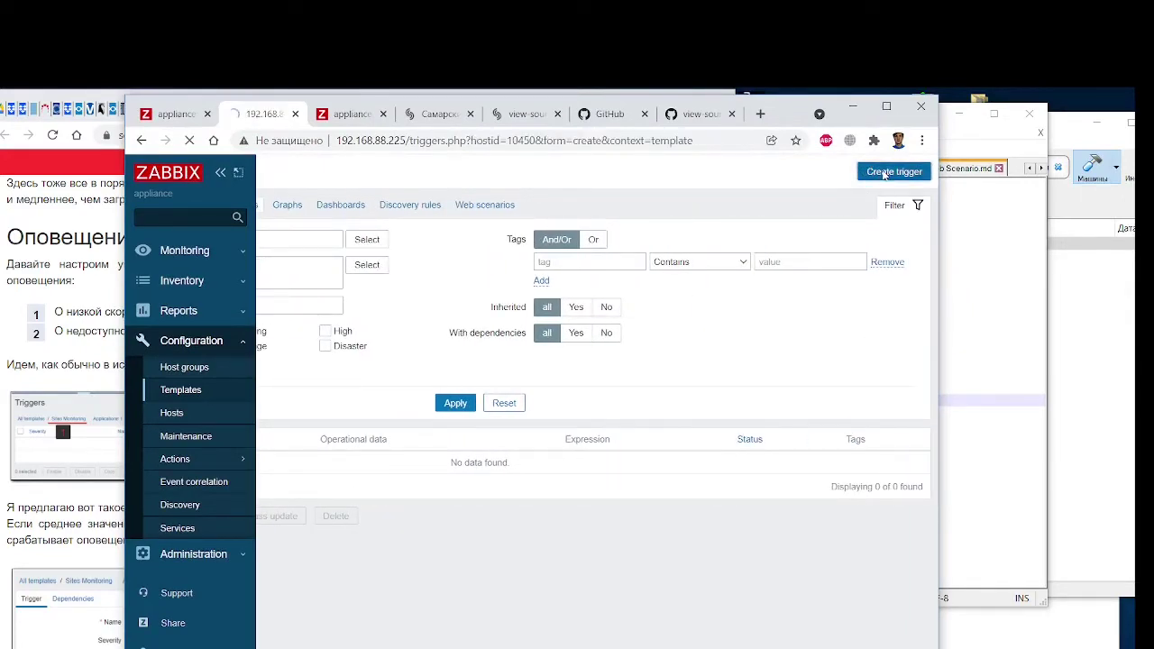
left_click_drag(131, 104, 487, 110)
scroll(280, 468, "down", 1)
scroll(280, 468, "down", 2)
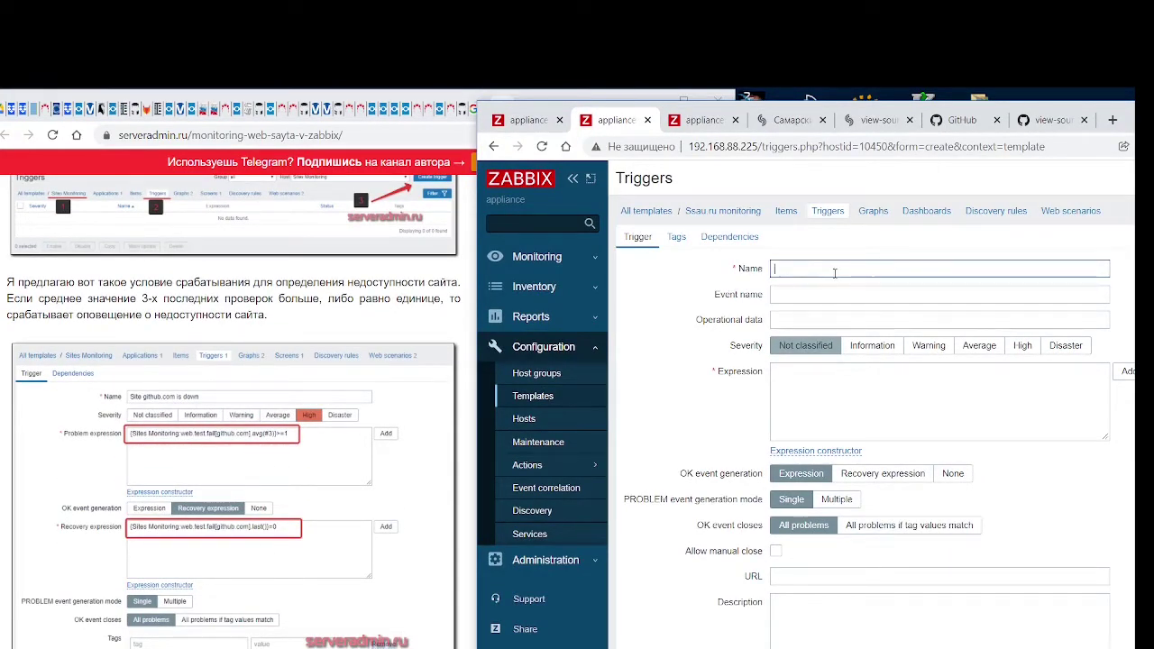
type("Site ssau")
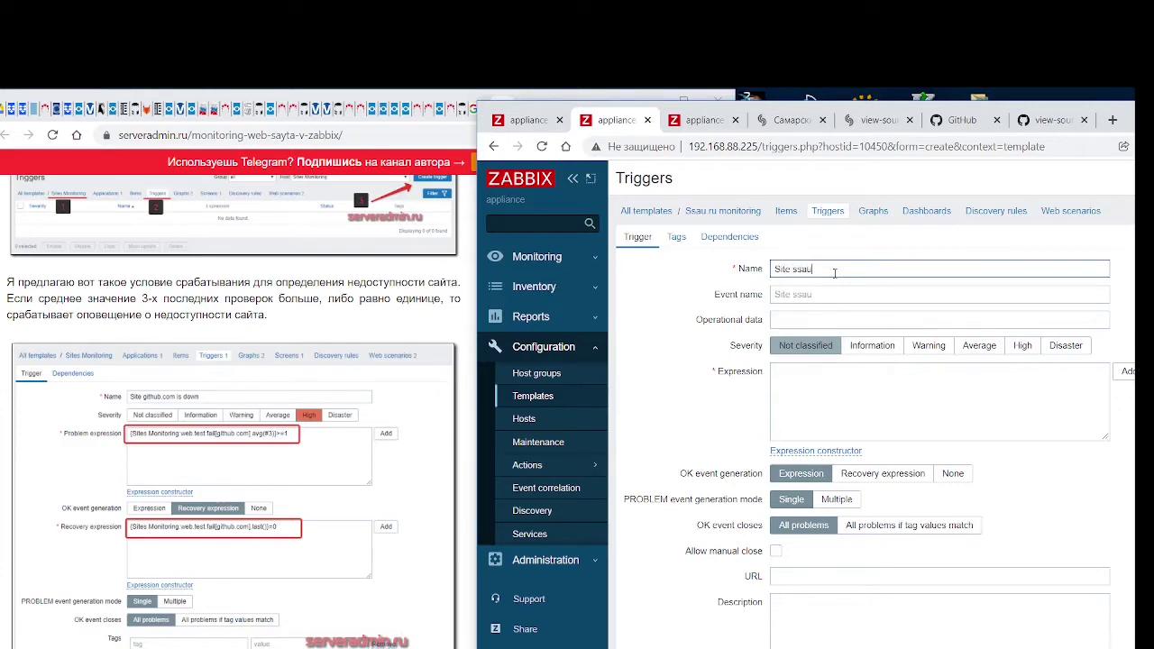
type(".ru is down")
Enter expression {Sites Monitoring:web.test.fail[ssau.ru].avg(#3)>=1} and submit; a syntax error is returned
scroll(288, 363, "up", 1)
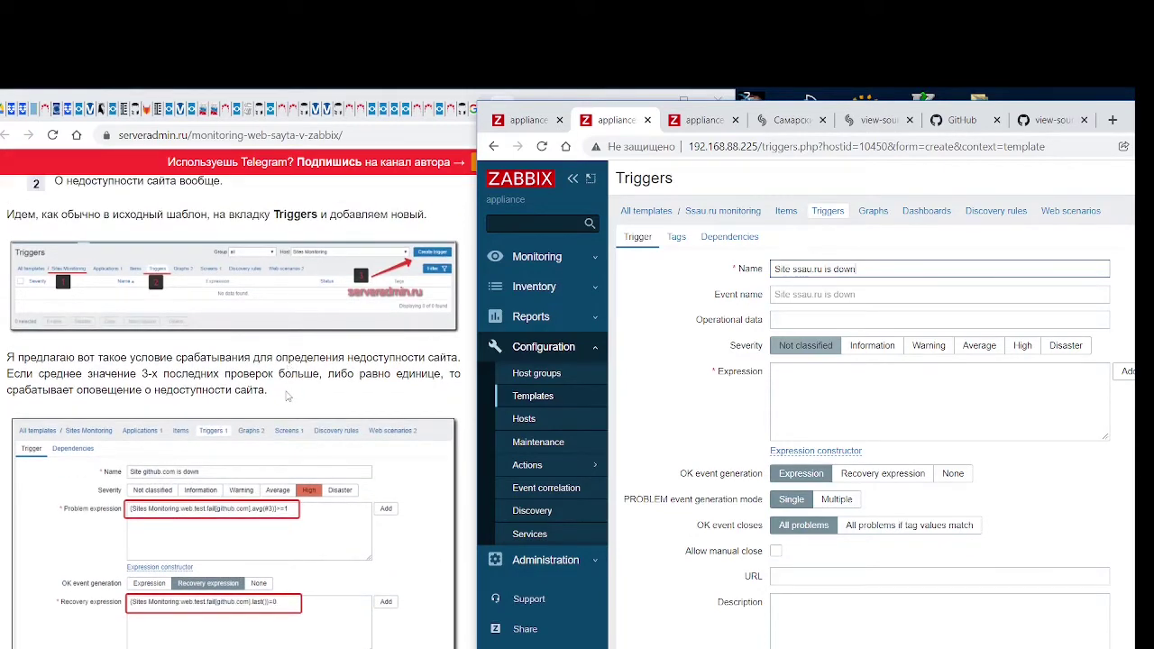
scroll(288, 397, "down", 1)
scroll(287, 397, "down", 2)
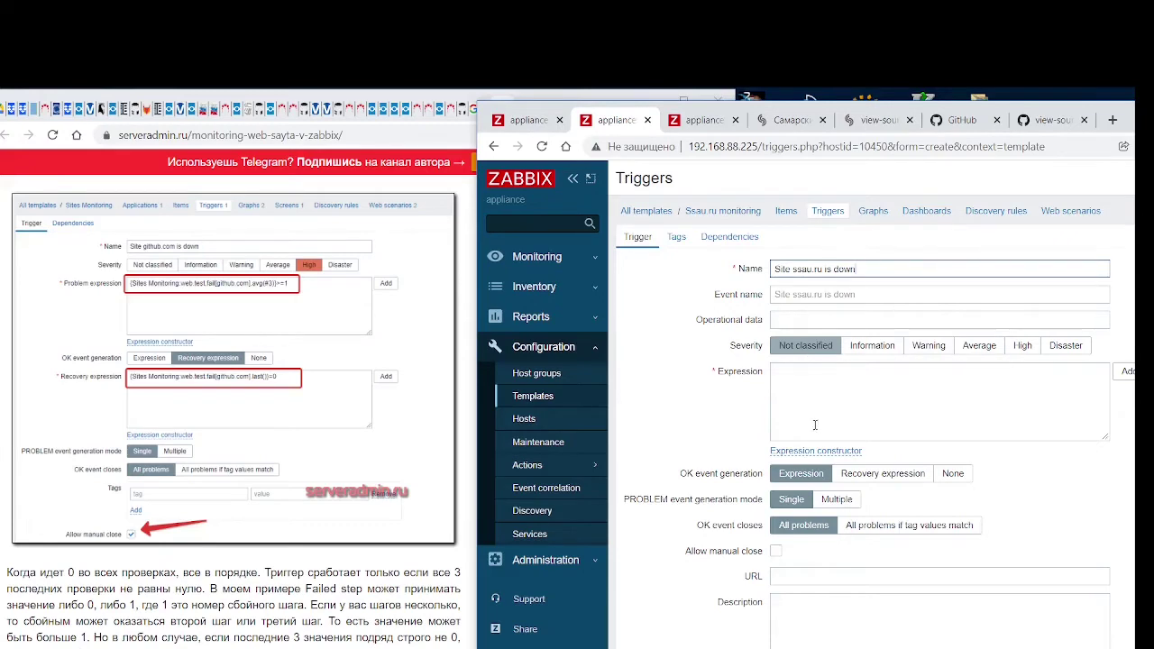
scroll(824, 390, "down", 3)
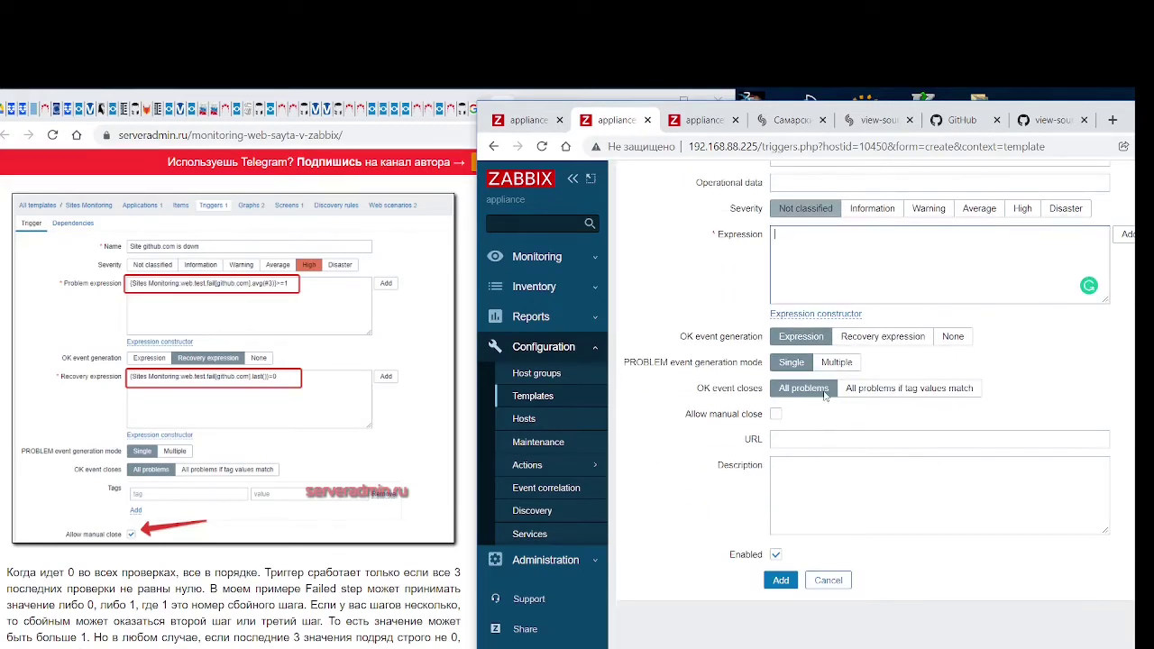
scroll(824, 394, "up", 3)
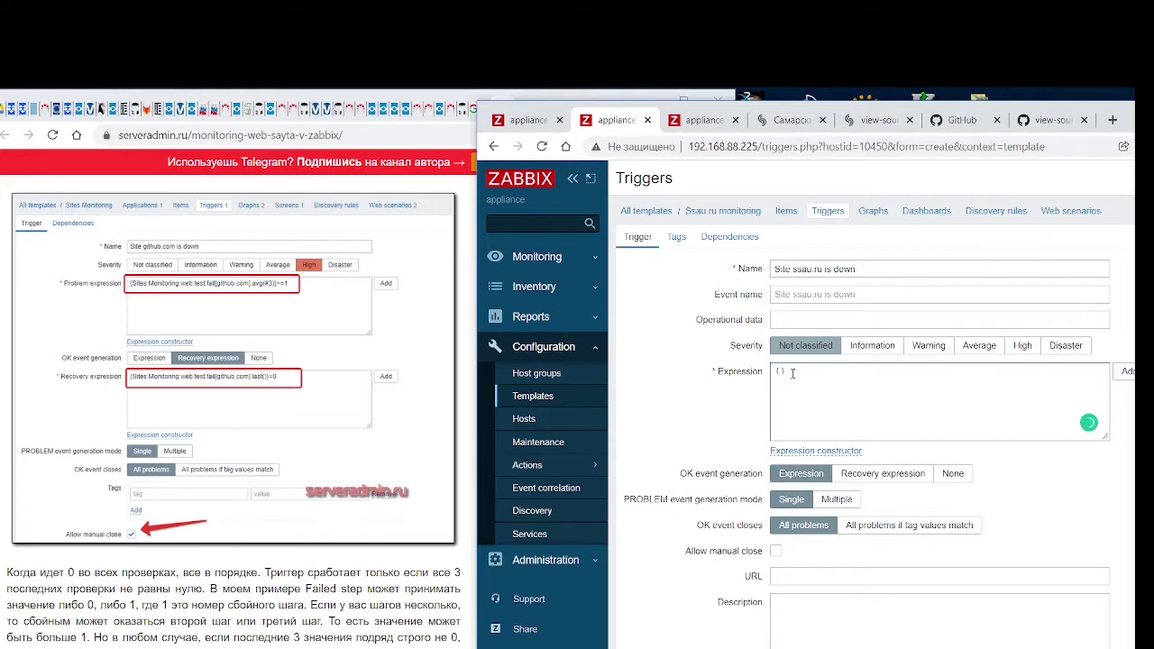
type("tes Monitoring:web.test.fail")
key("BackSpace")
type("ssau.ru]")
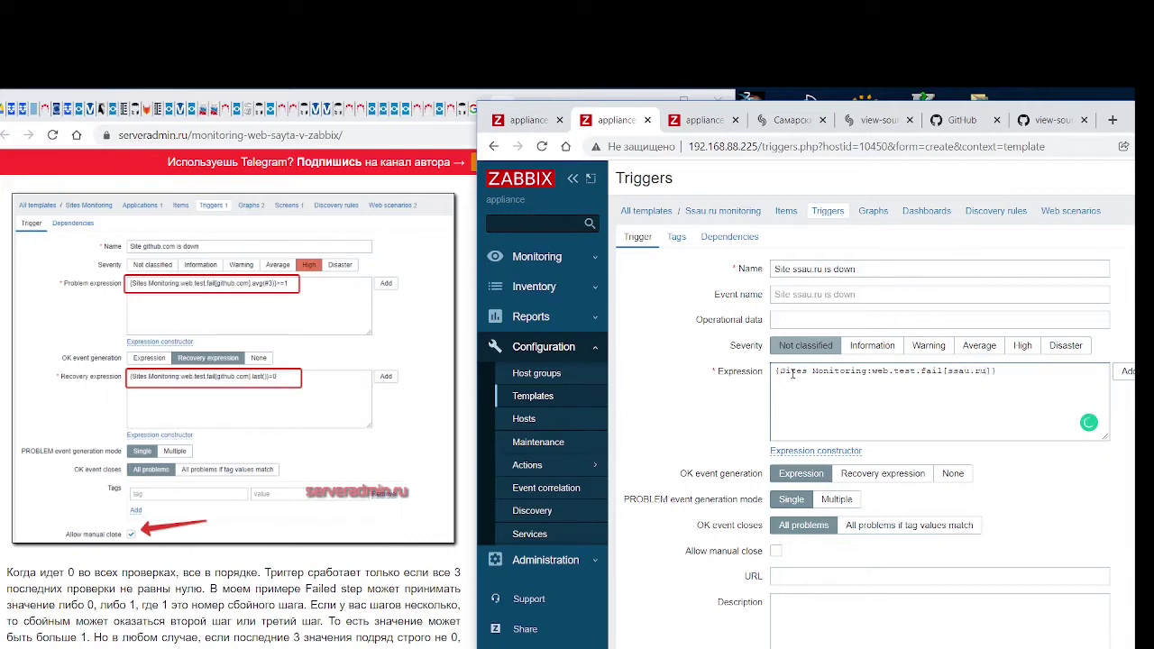
type(".avg(#3)>=1")
scroll(800, 572, "down", 3)
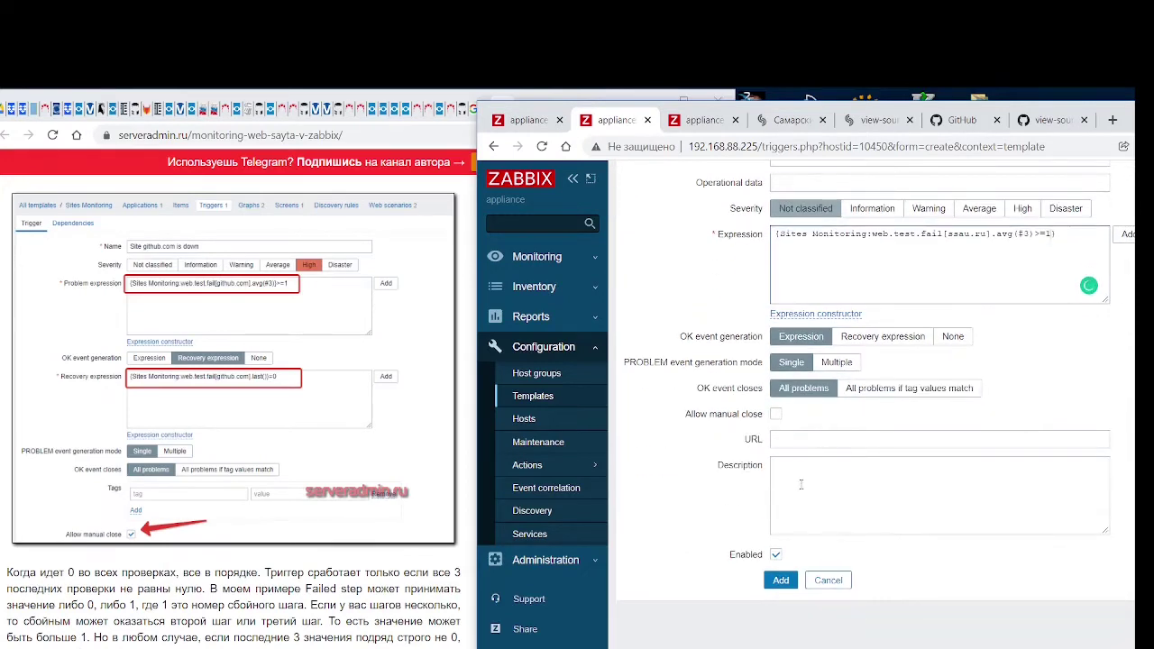
scroll(801, 485, "up", 2)
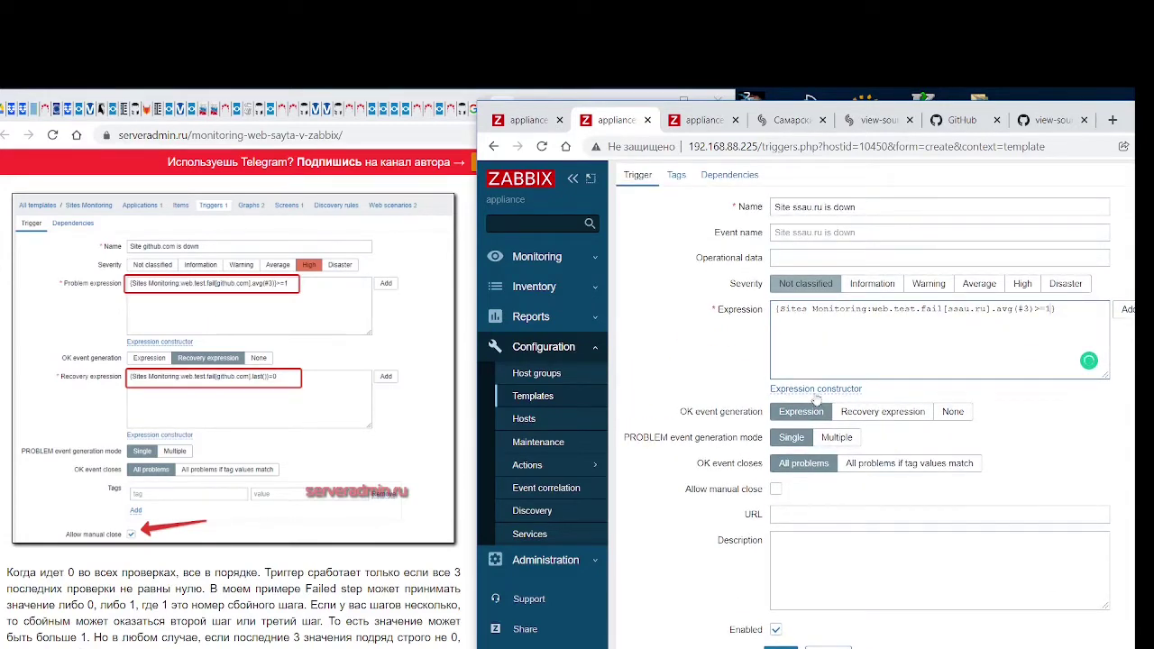
key("Return")
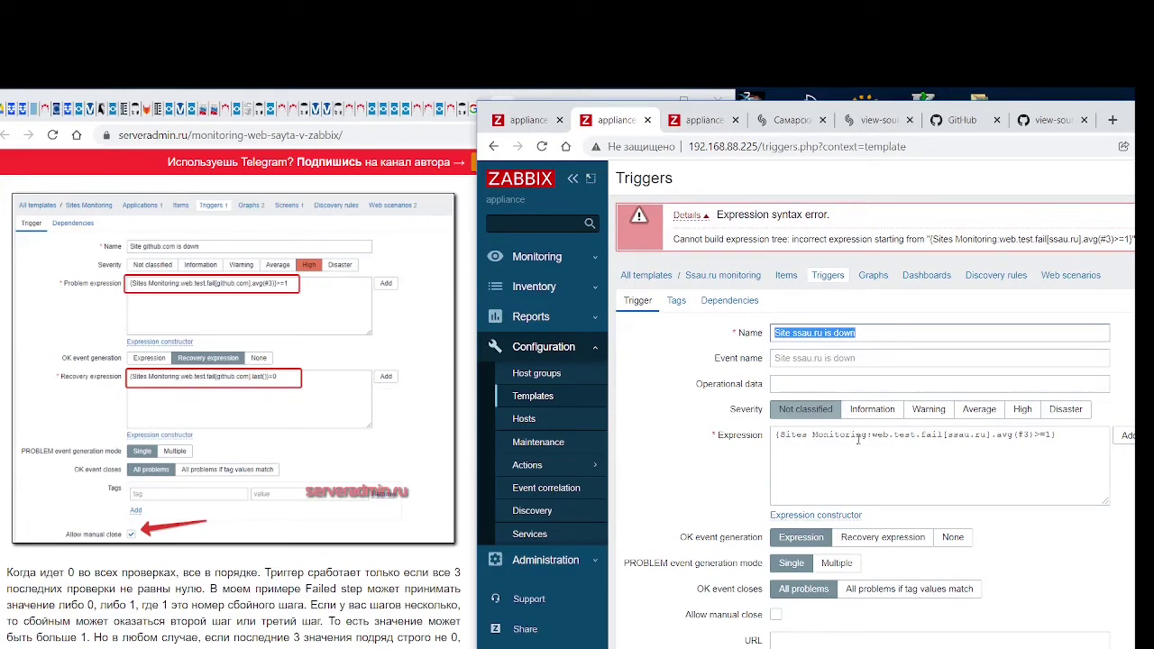
Set severity High and recovery expression {Sites Monitoring:web.test.fail[ssau.ru].last()}=0
scroll(859, 442, "down", 1)
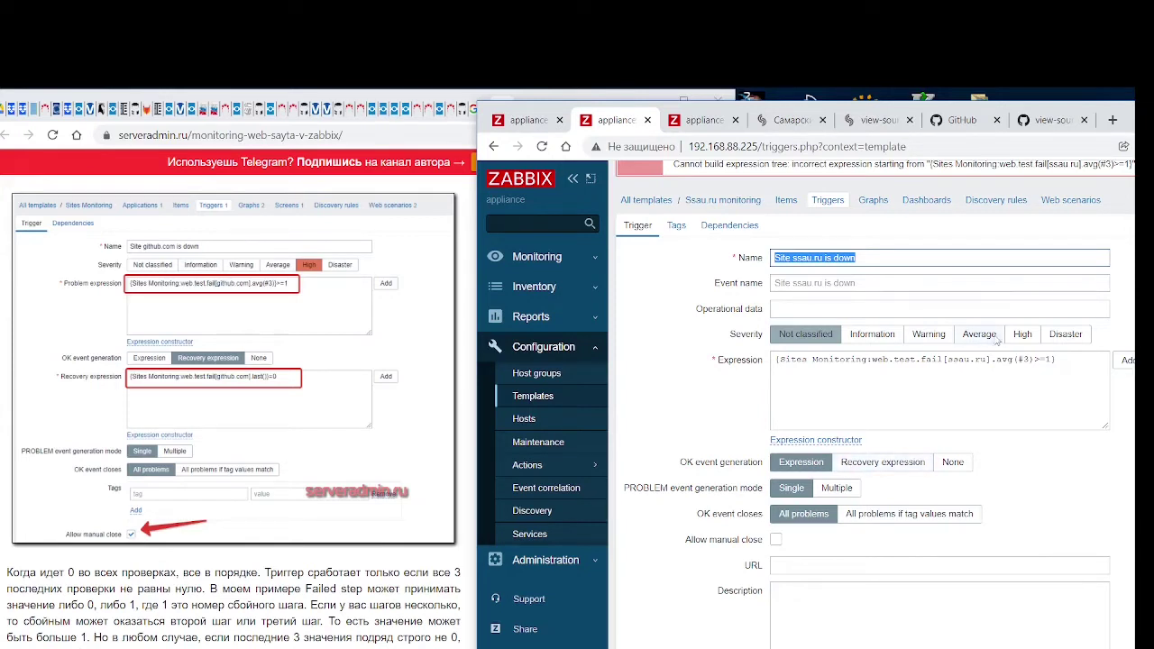
left_click(1024, 337)
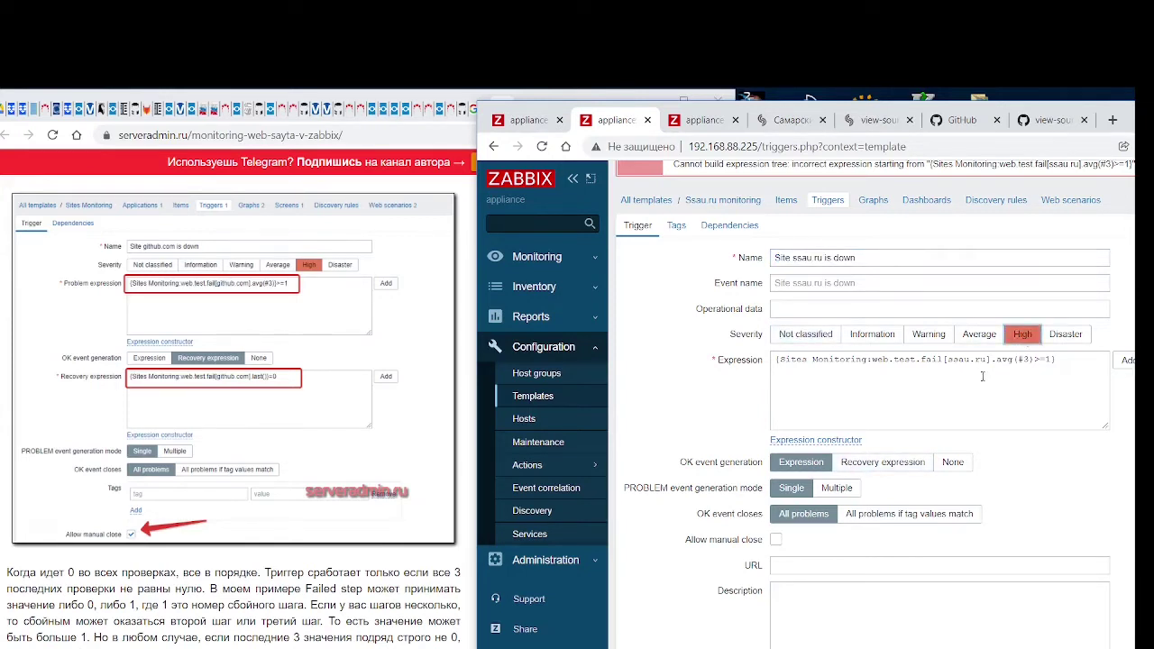
left_click(872, 465)
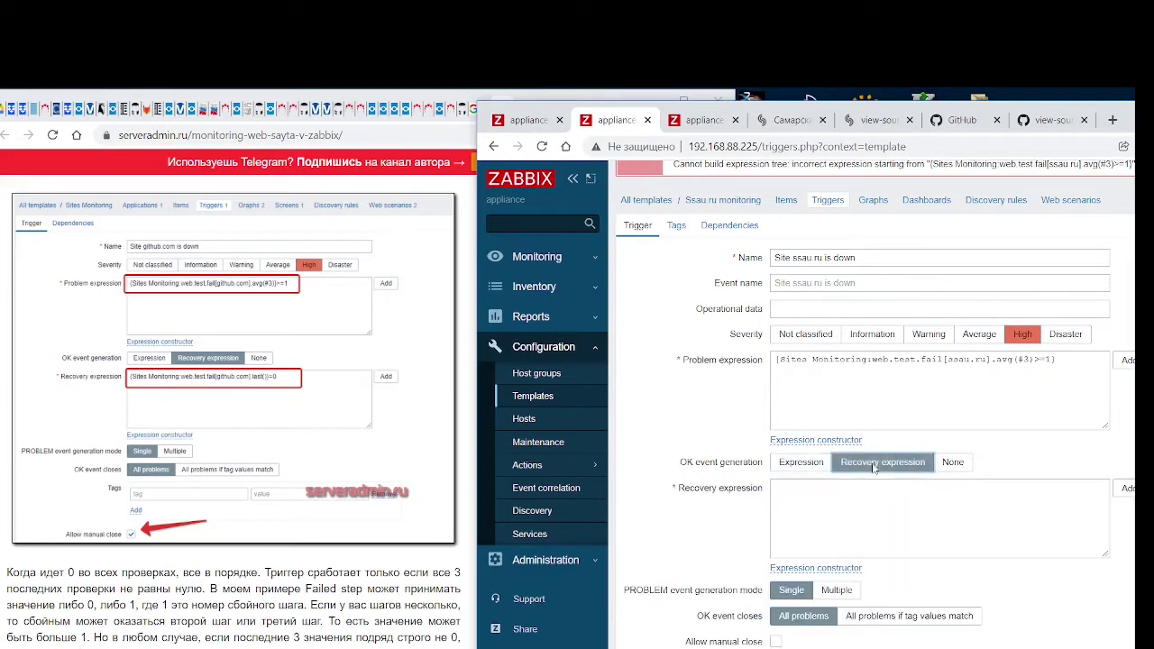
left_click(849, 497)
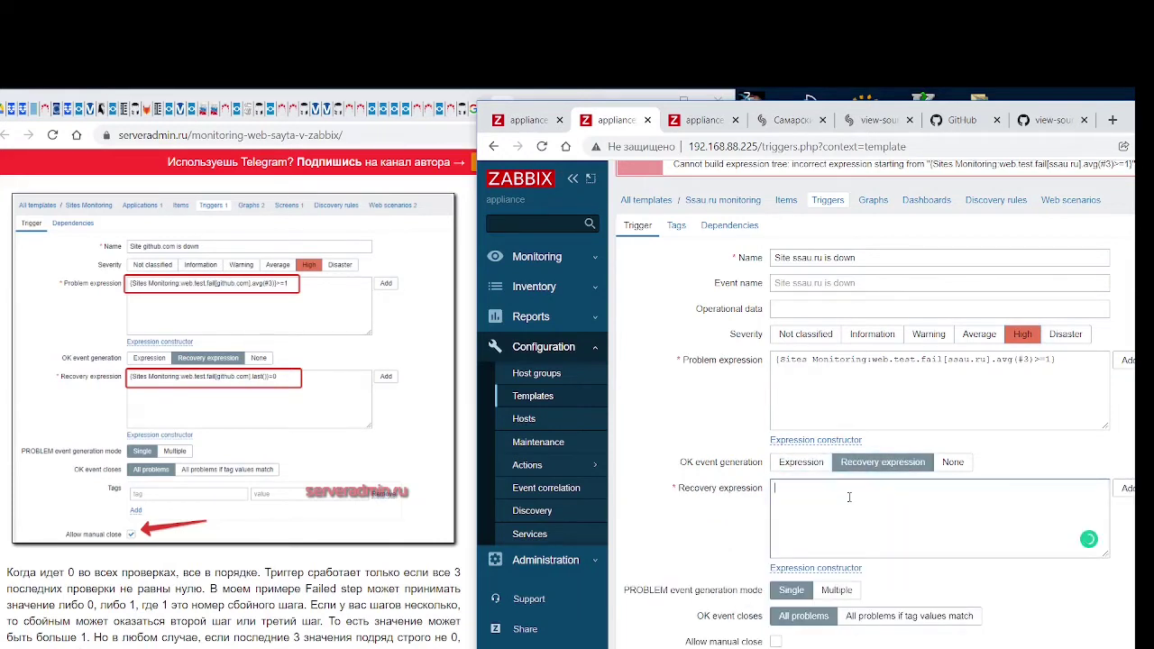
type("{}")
type("Sites")
type(" Monitoring")
type(":web.test")
type(".fail[")
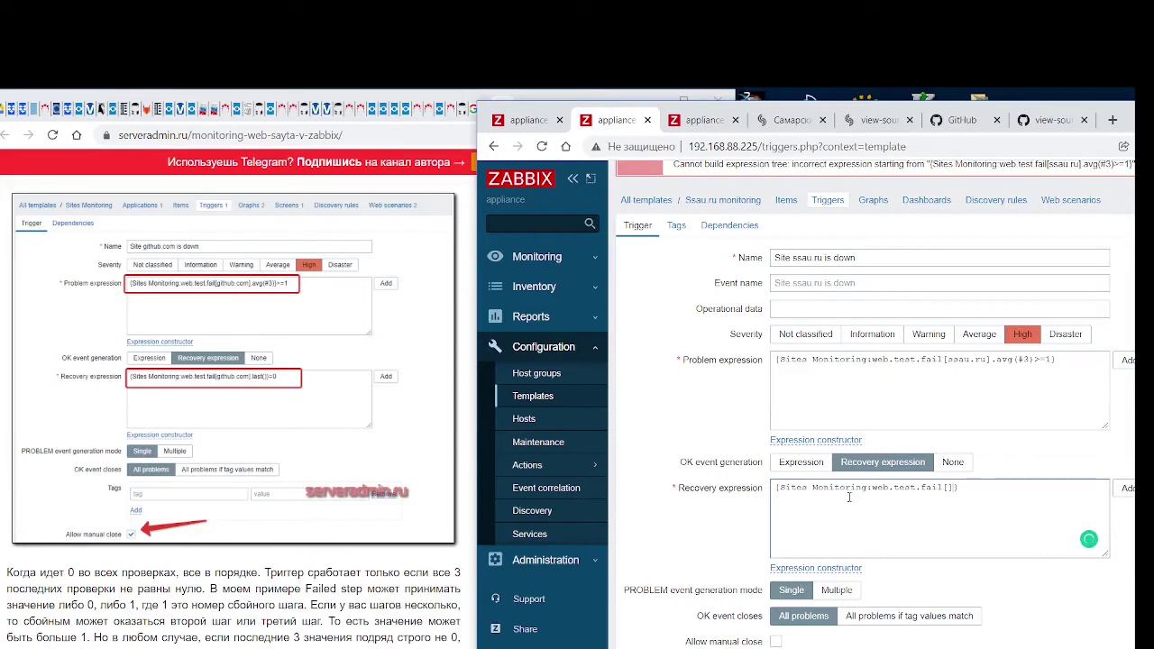
type("ssau.ru")
Allow manual close and add the trigger, which fails with an invalid-expression error
scroll(723, 532, "down", 2)
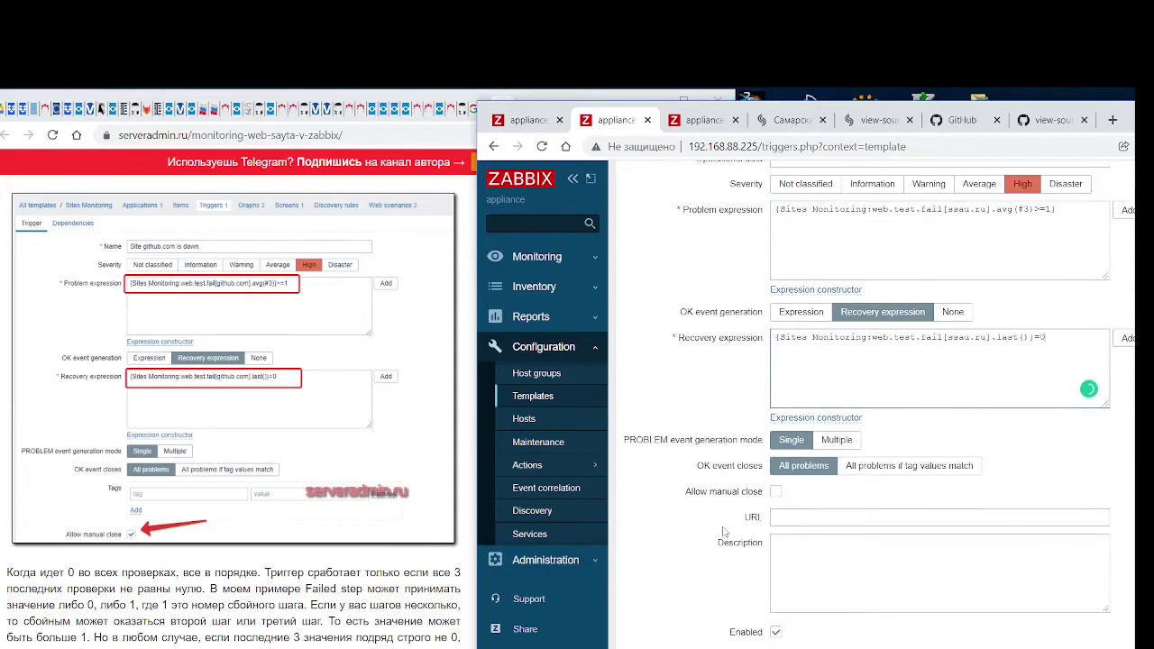
scroll(723, 532, "down", 1)
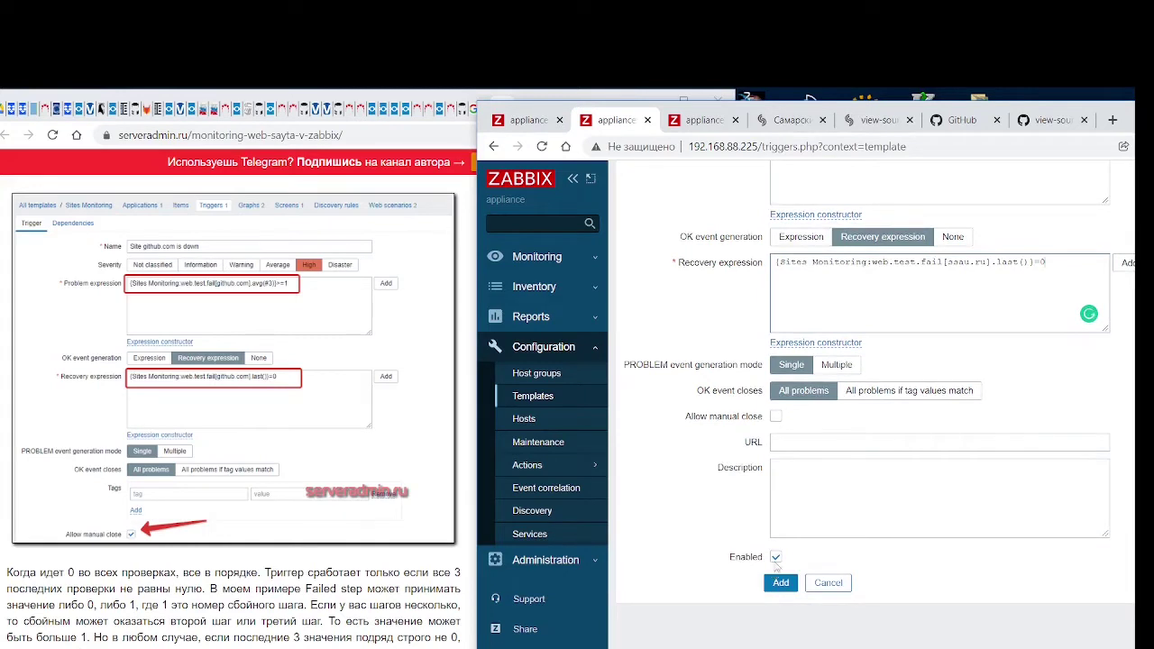
left_click(776, 416)
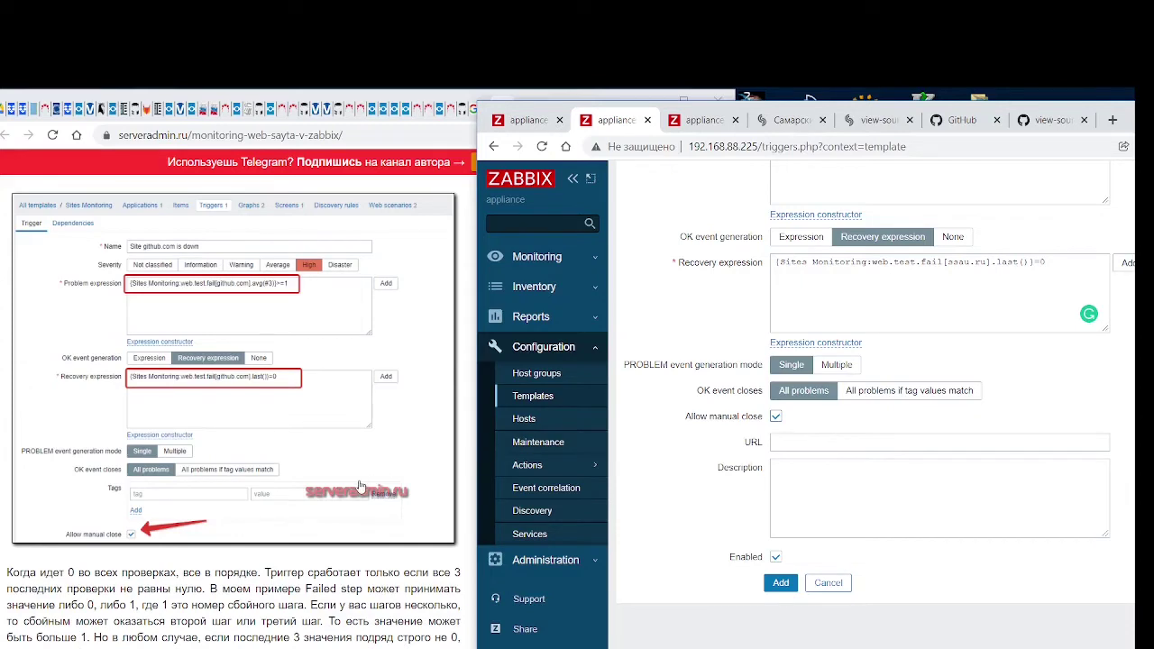
scroll(360, 487, "down", 2)
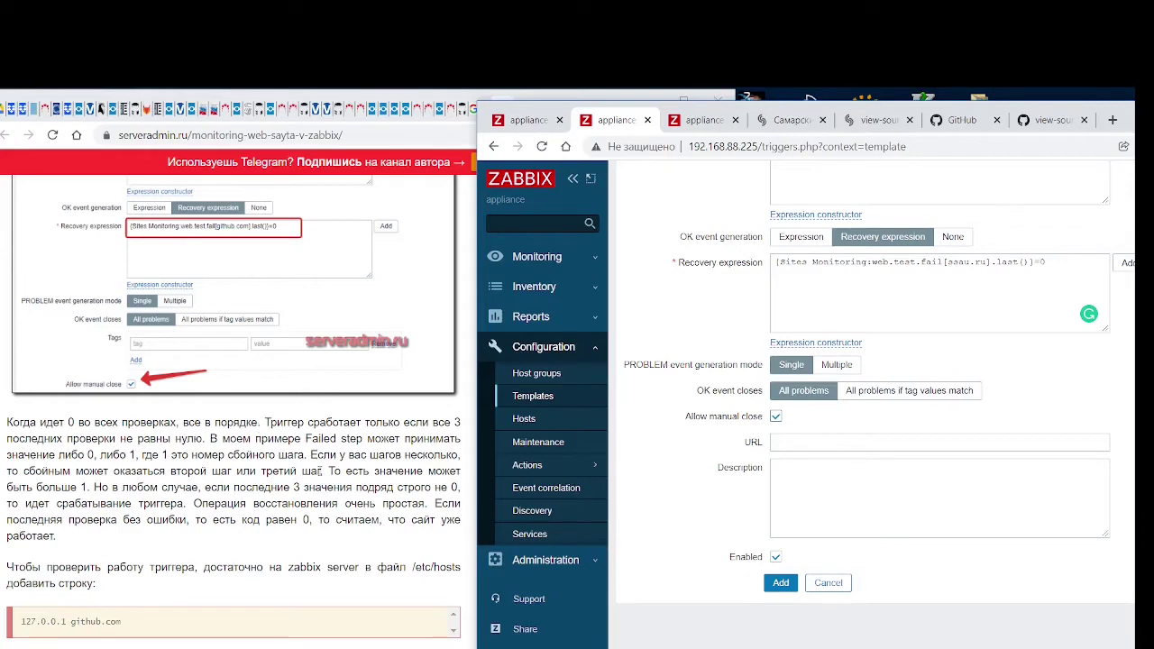
scroll(318, 473, "down", 1)
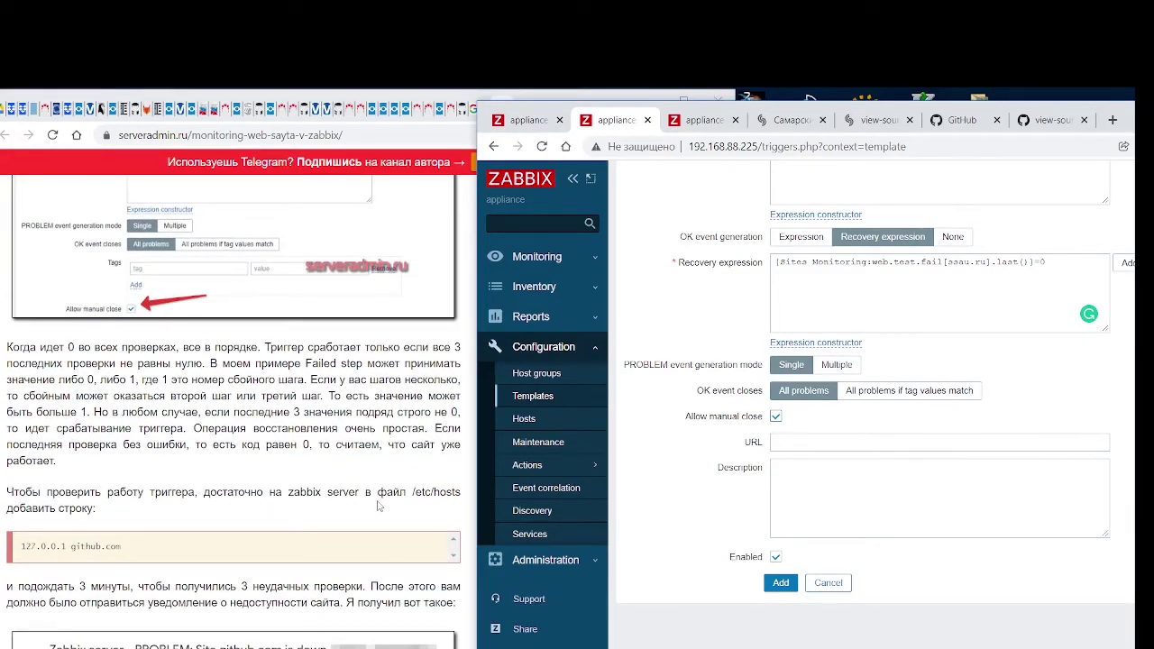
left_click(781, 584)
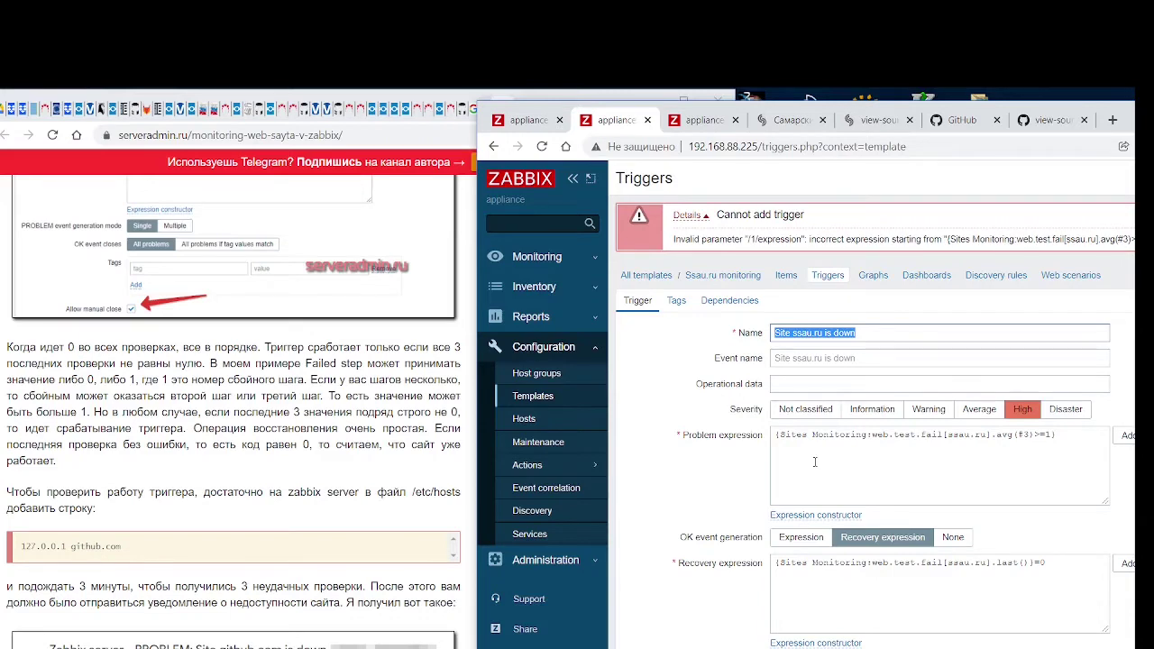
scroll(306, 445, "up", 3)
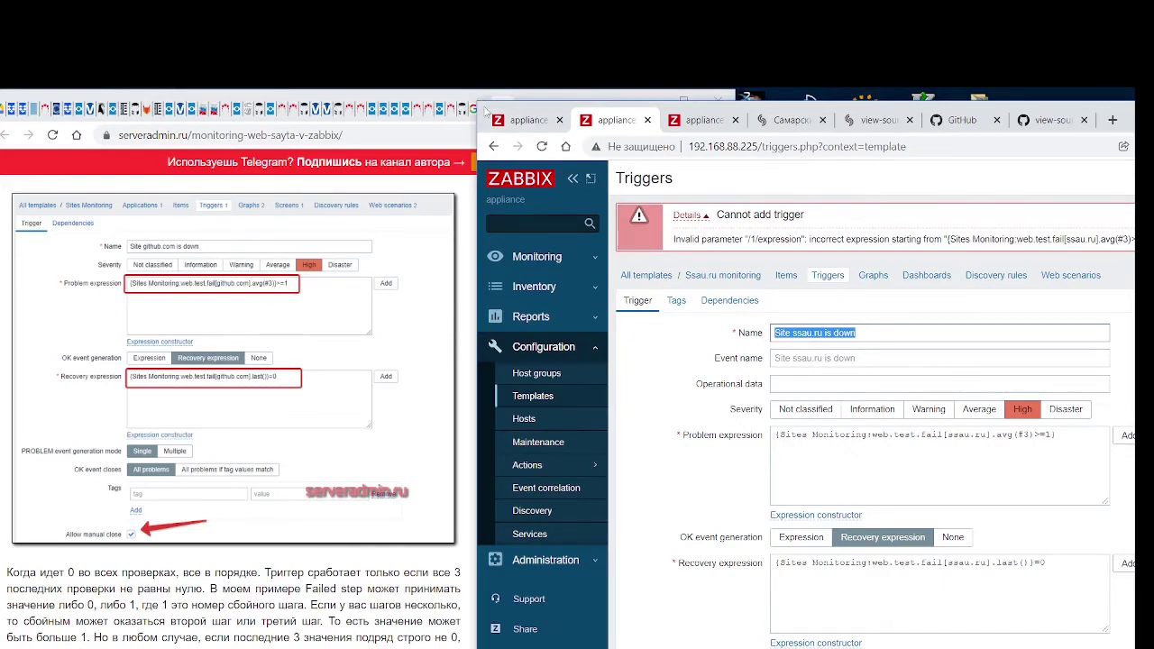
left_click_drag(485, 107, 206, 97)
scroll(300, 301, "down", 3)
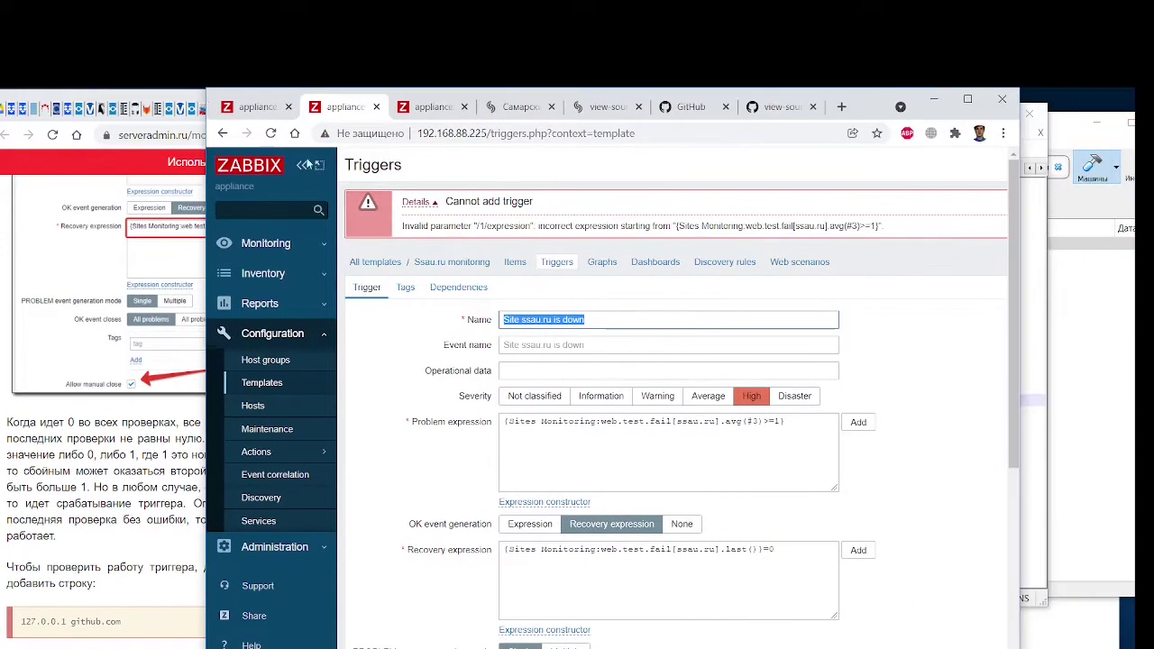
Open the Condition dialog for the problem expression, keeping the last() function
left_click(859, 423)
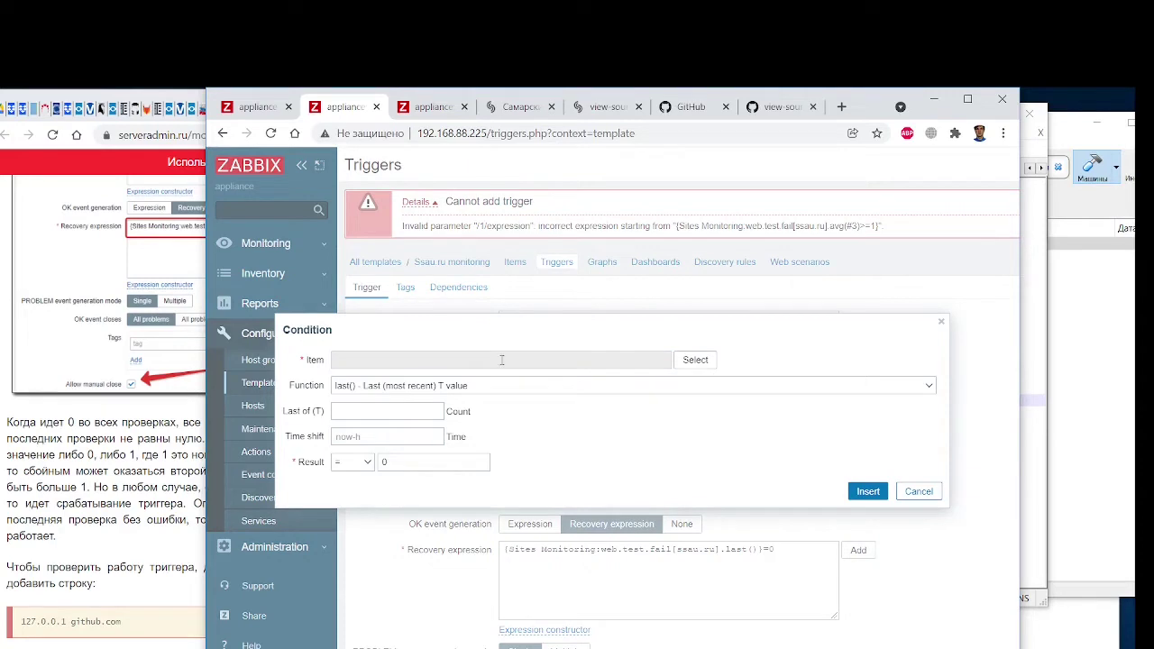
left_click(705, 385)
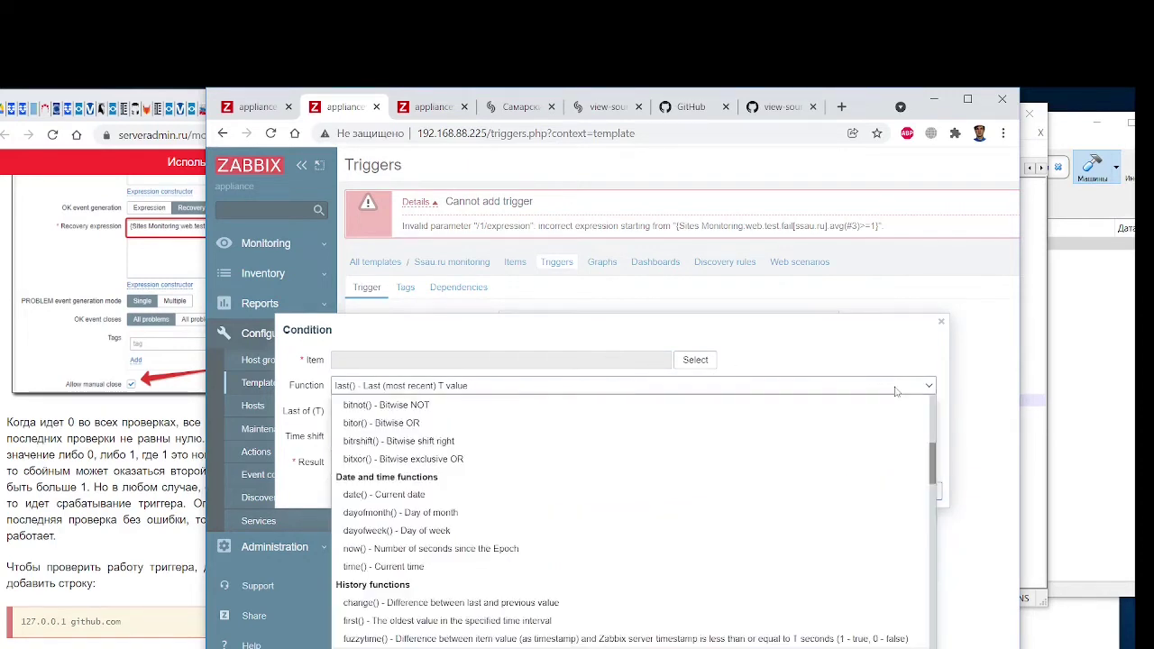
left_click(902, 388)
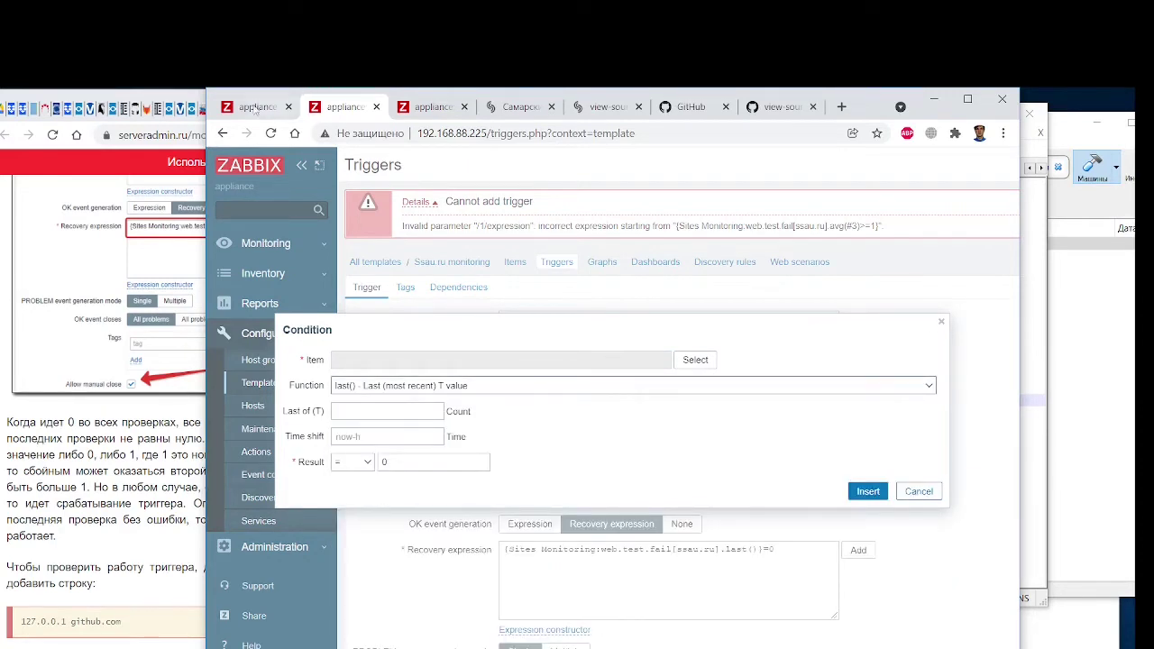
left_click_drag(215, 95, 388, 103)
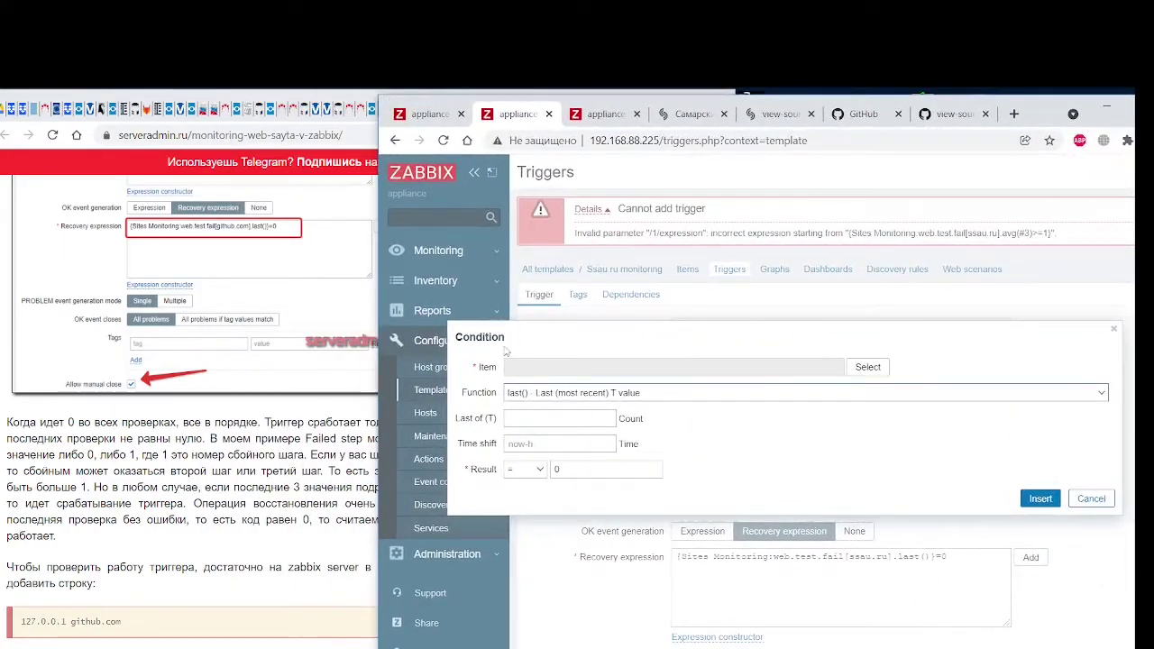
Scroll through the Function dropdown's trigger functions, leaving last() selected
left_click(546, 394)
scroll(624, 611, "down", 5)
scroll(624, 613, "down", 5)
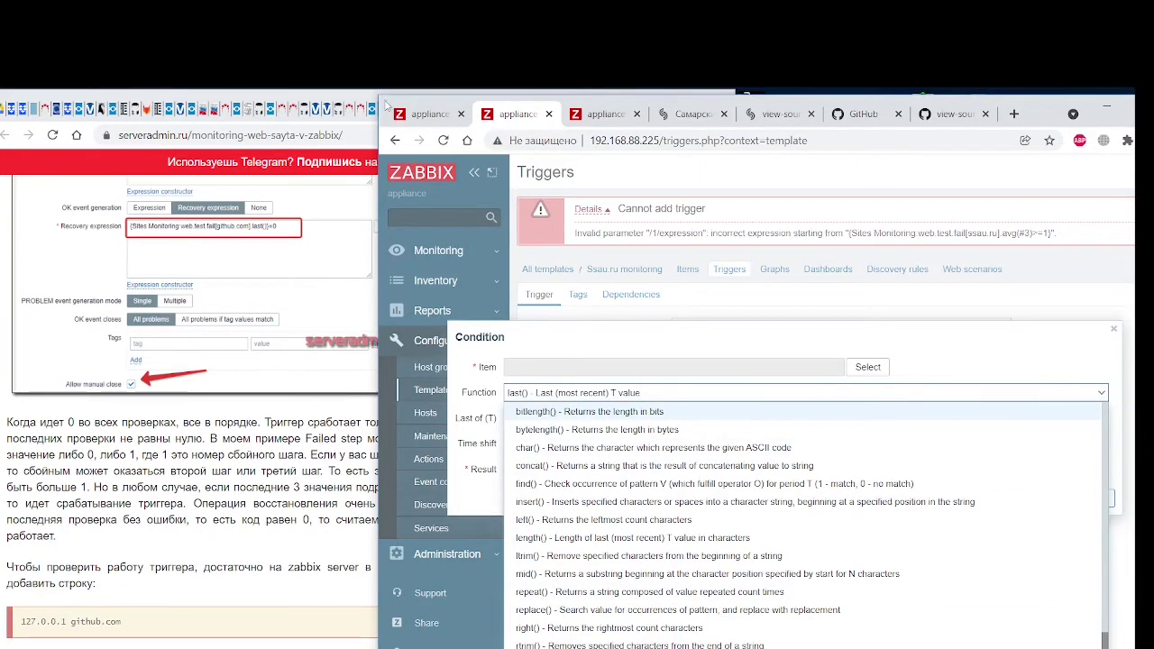
scroll(614, 566, "up", 8)
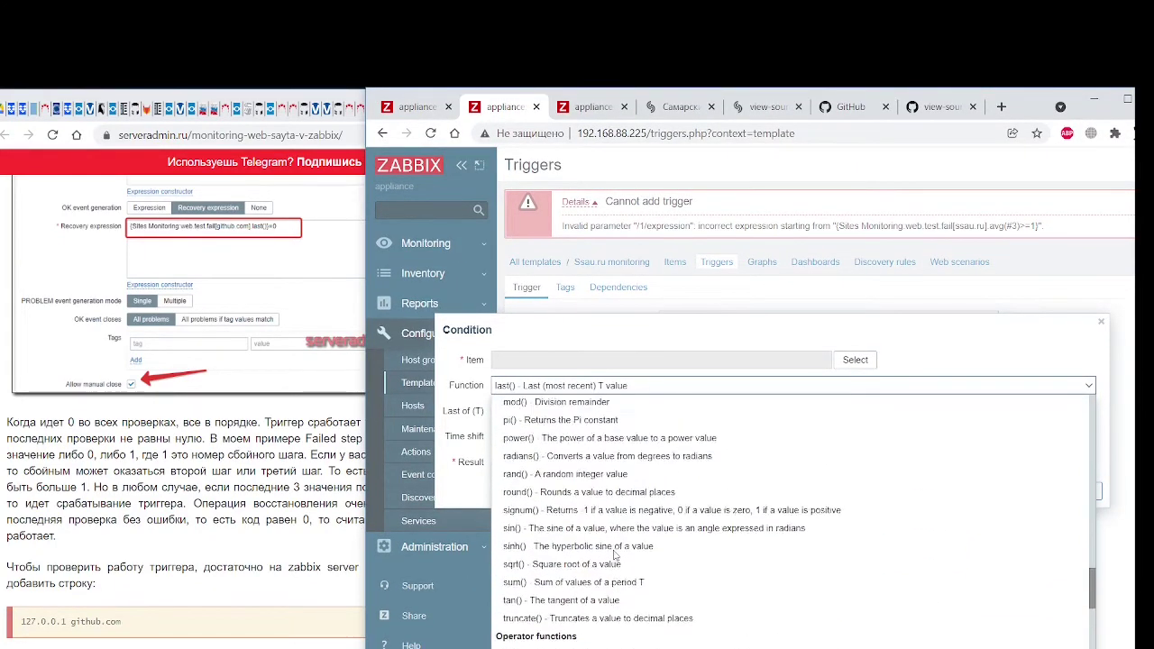
scroll(615, 556, "up", 6)
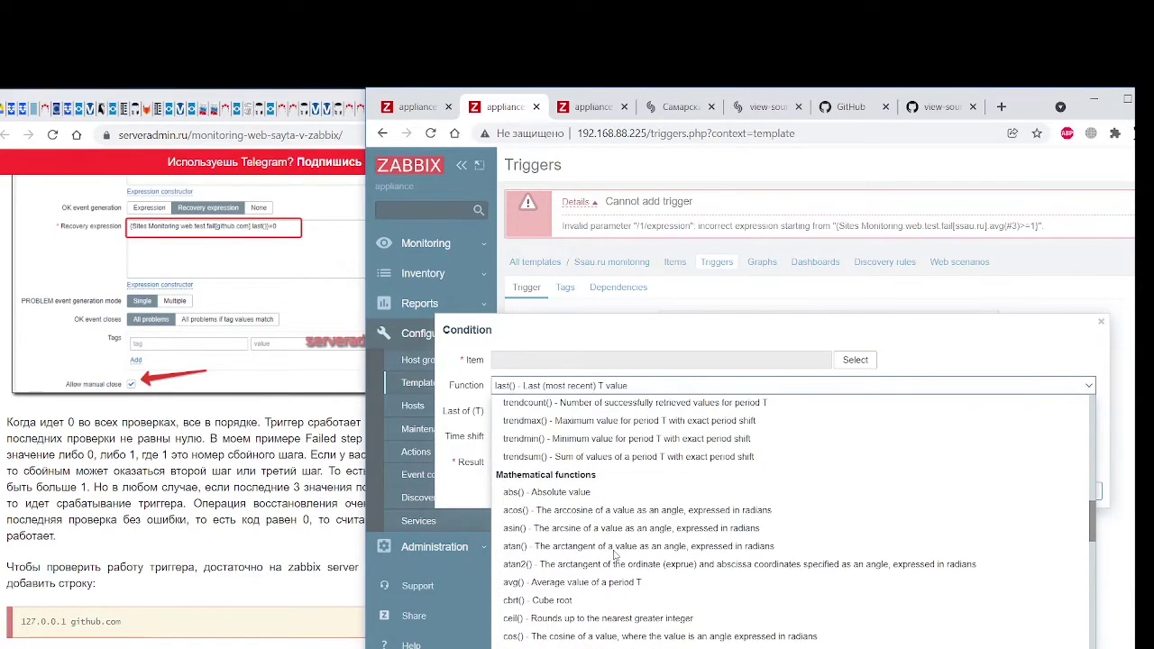
scroll(615, 557, "up", 6)
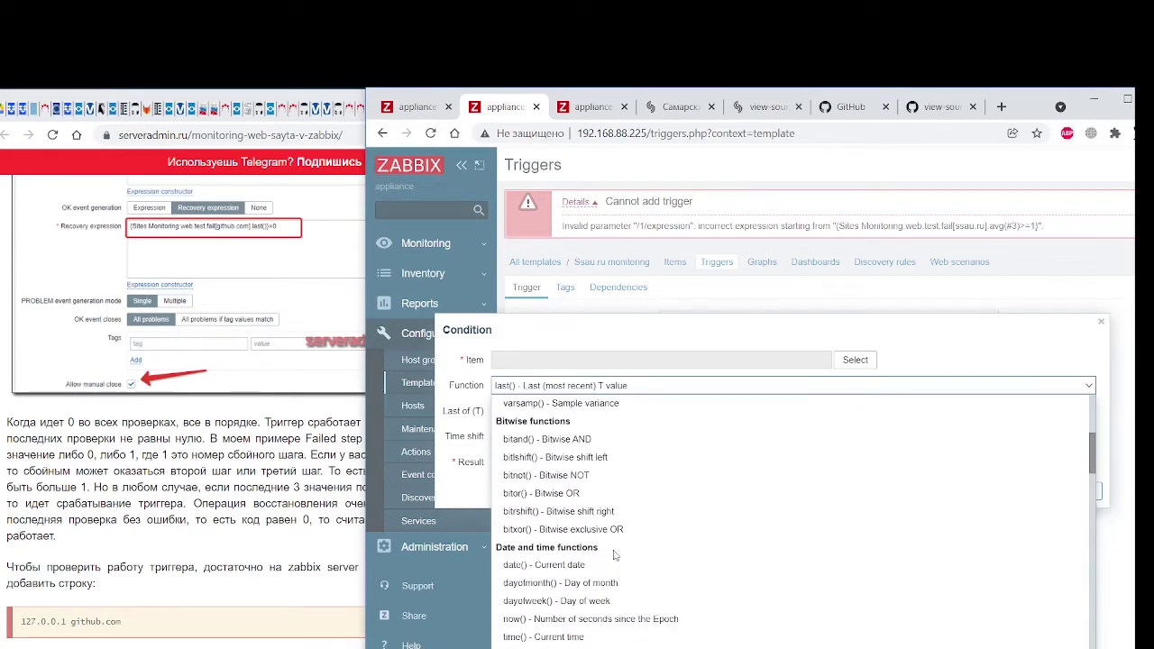
scroll(615, 555, "up", 6)
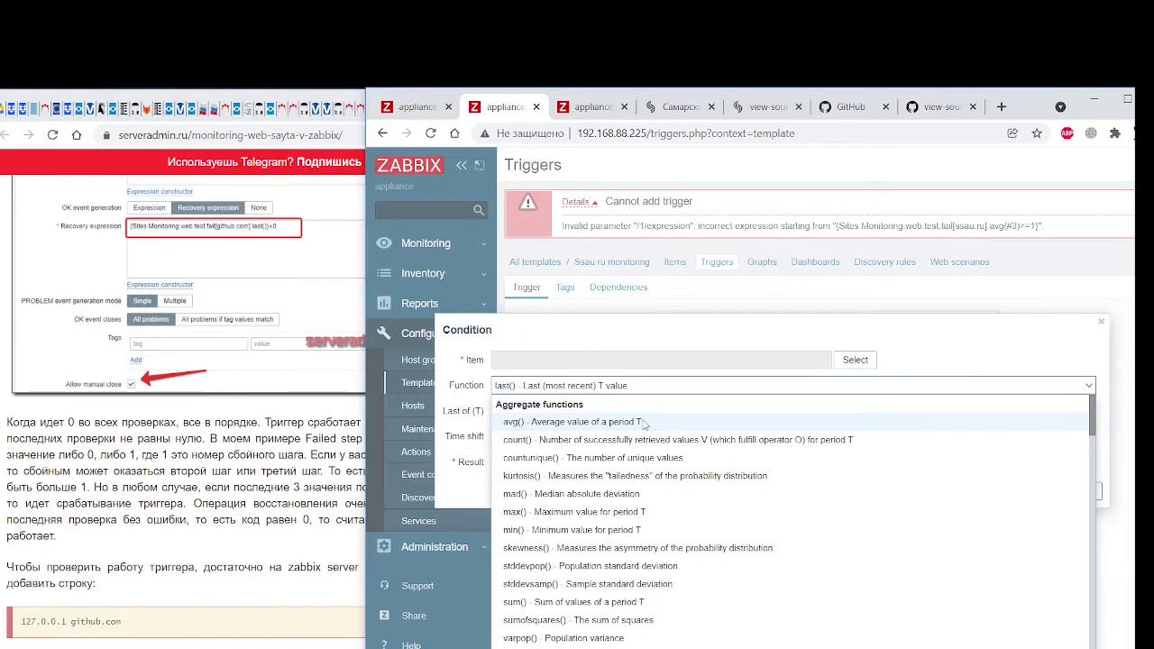
scroll(671, 506, "down", 5)
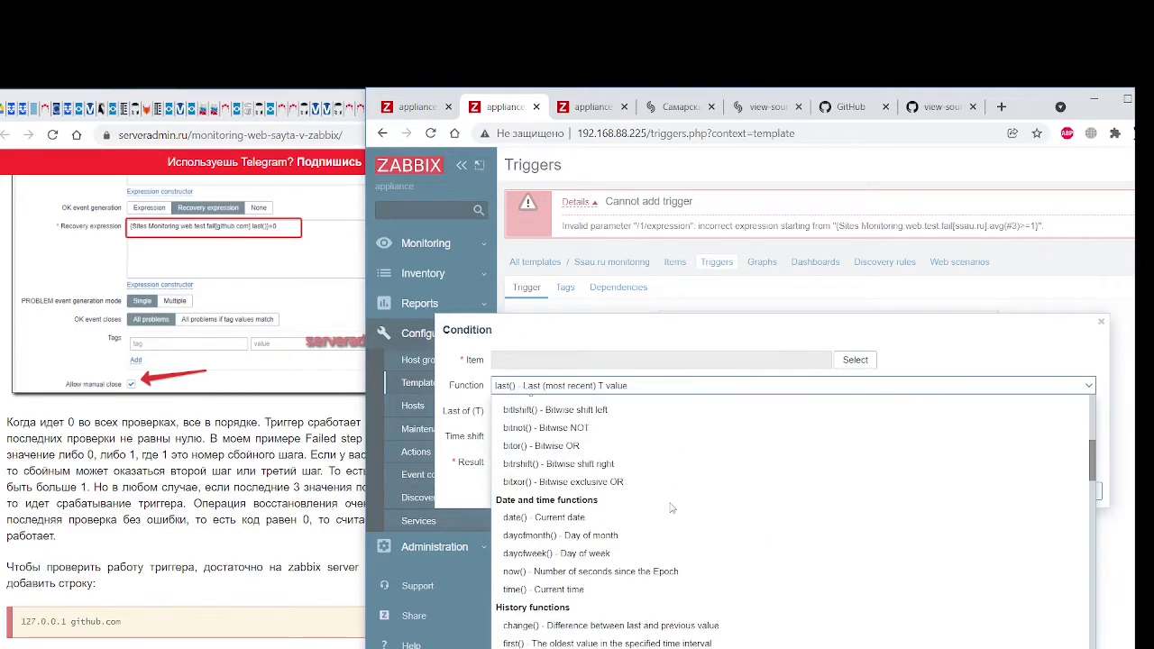
scroll(613, 411, "up", 1)
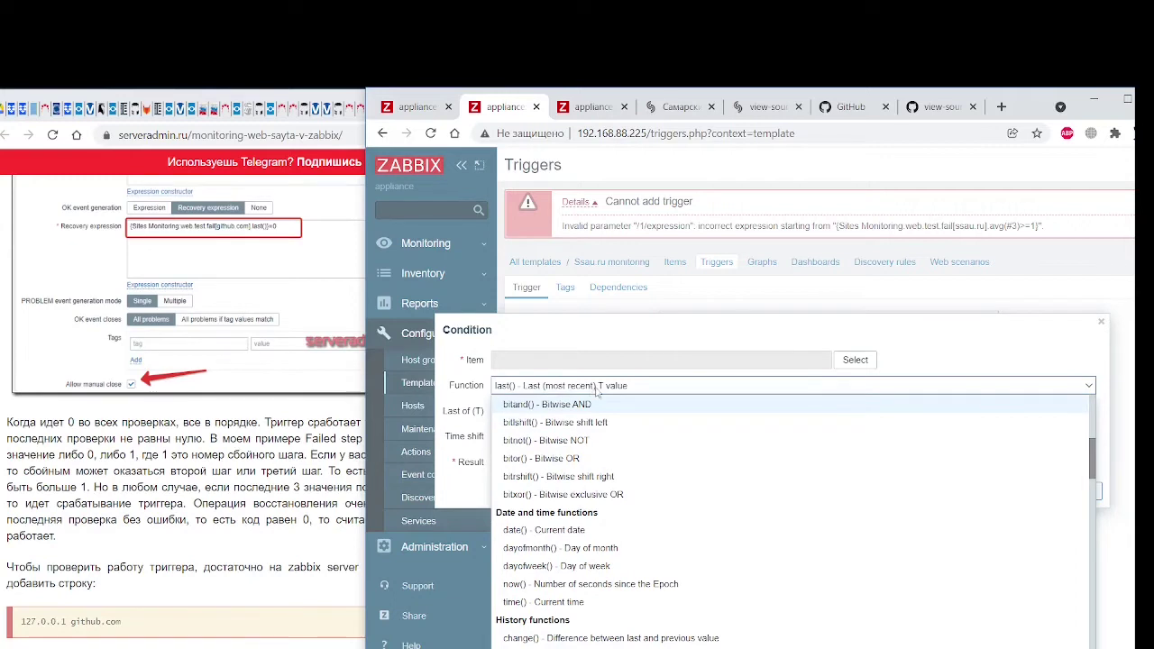
left_click(610, 389)
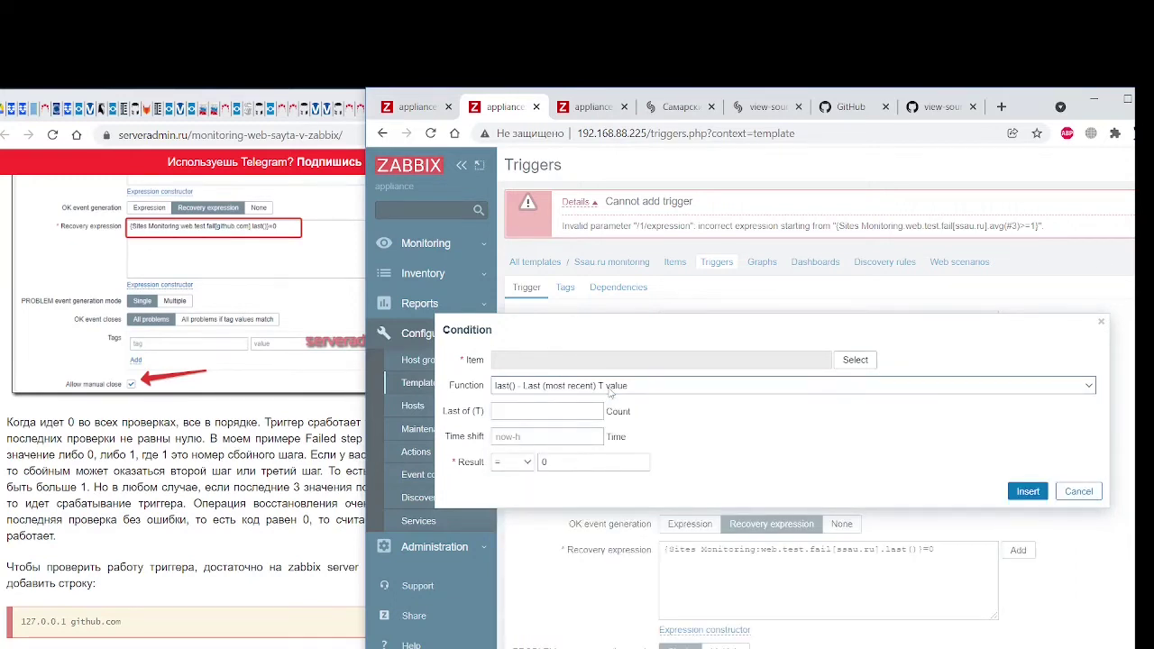
left_click(541, 436)
left_click(518, 467)
left_click(519, 466)
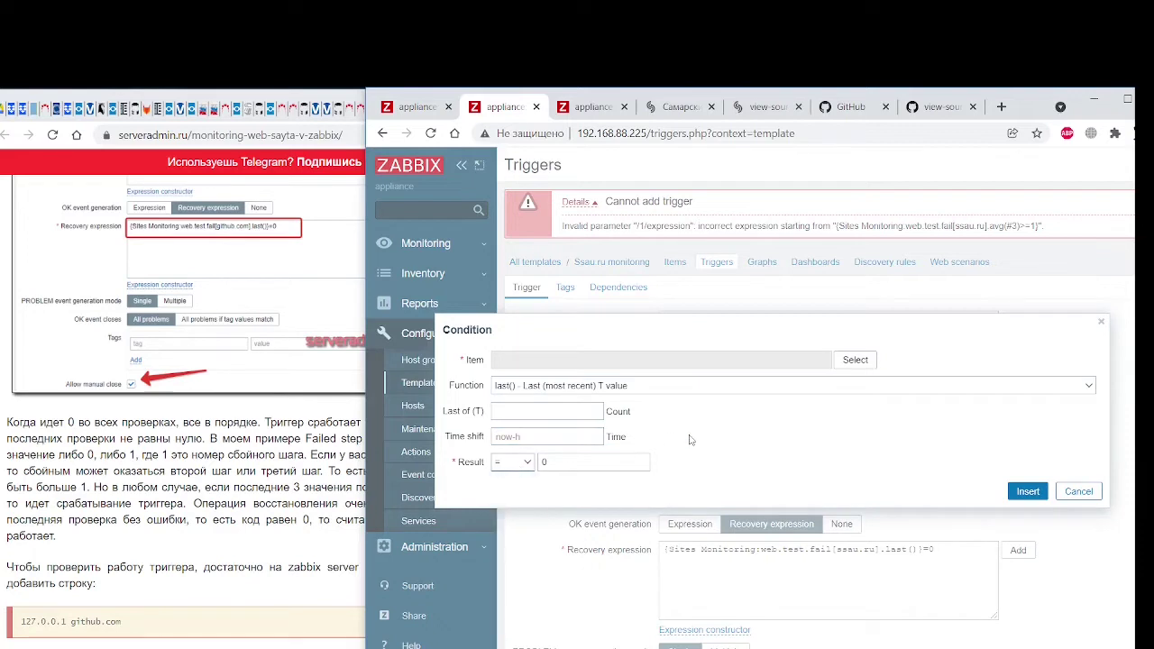
left_click(855, 360)
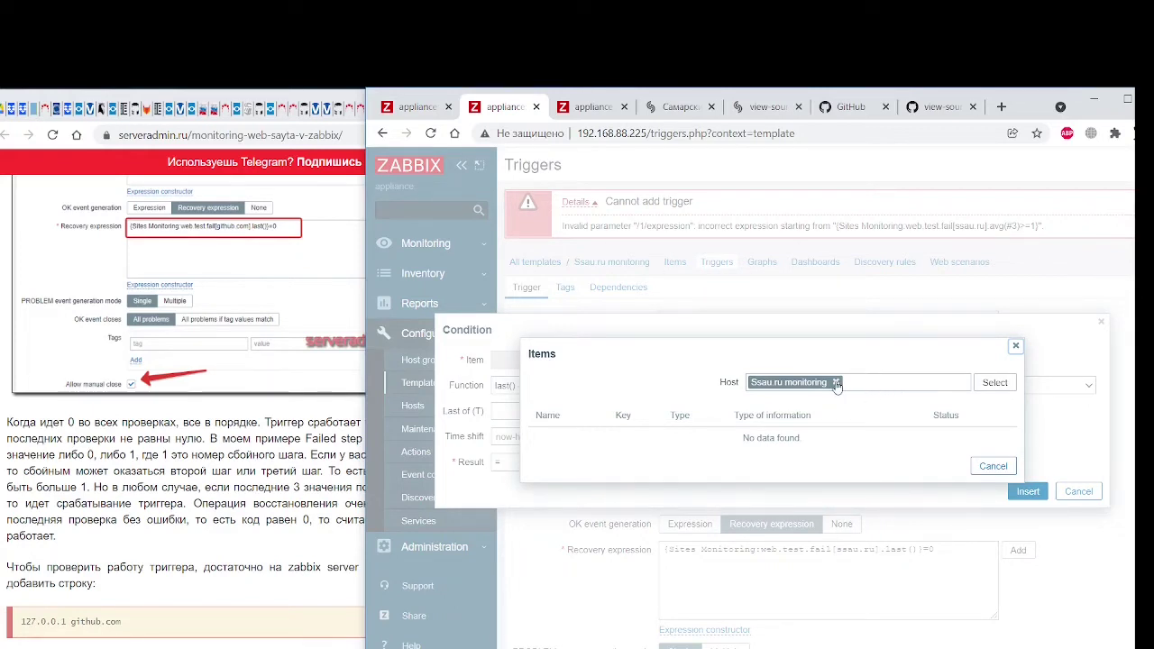
left_click(836, 384)
left_click(995, 383)
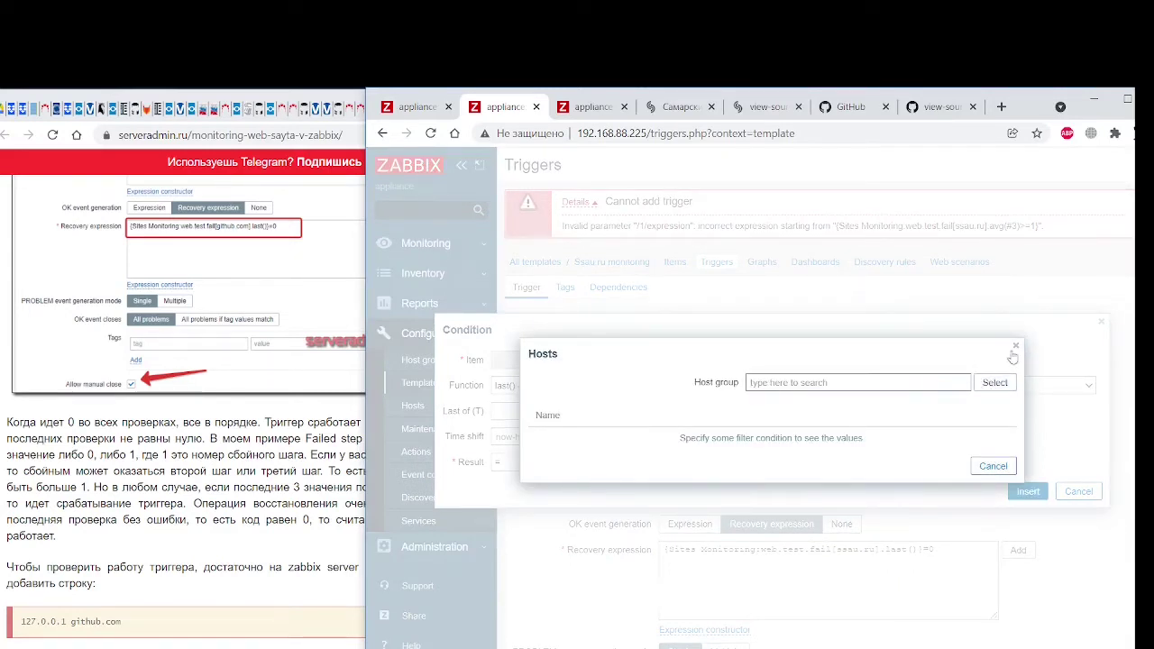
left_click(1016, 346)
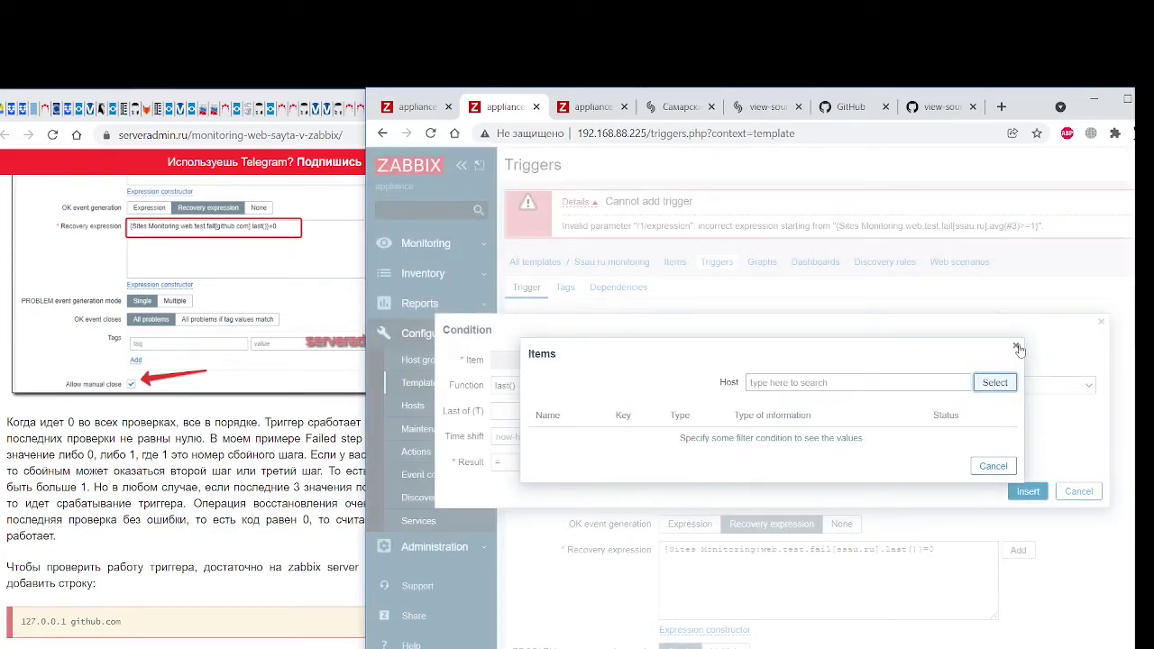
left_click(995, 383)
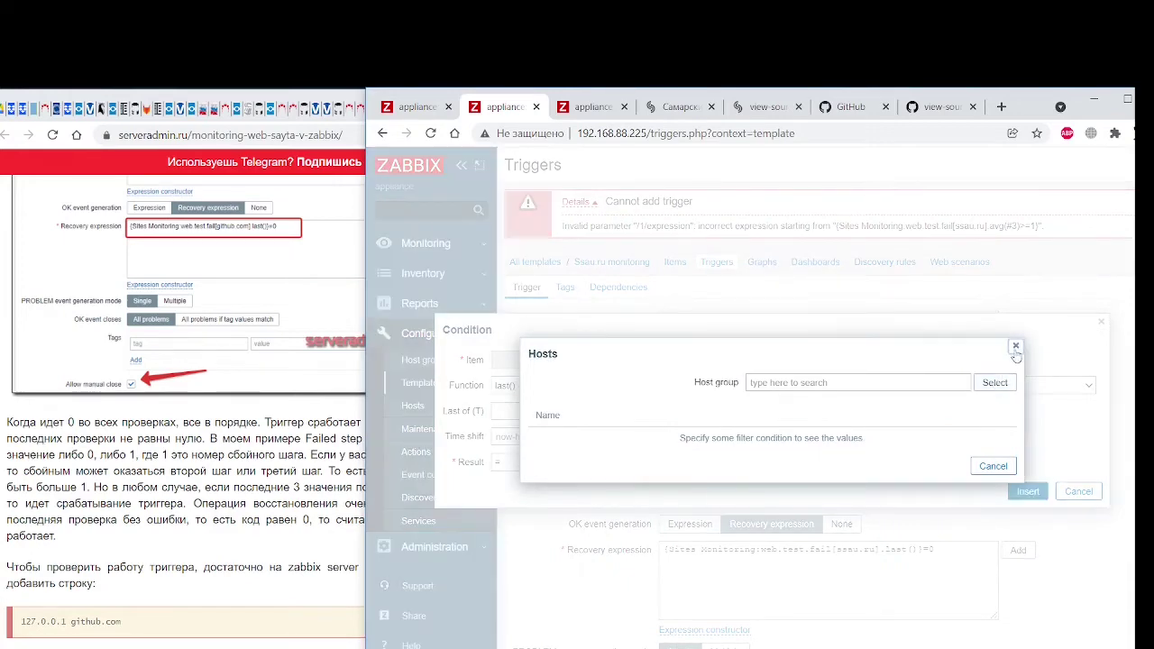
left_click(1016, 347)
left_click(1016, 346)
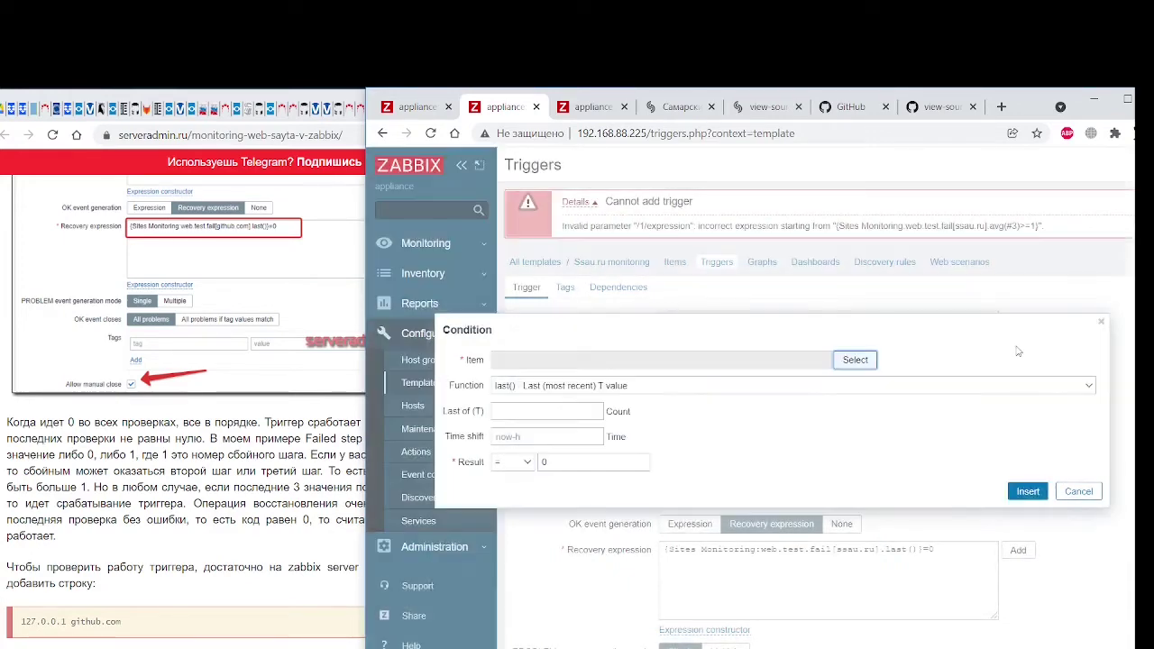
left_click(663, 360)
left_click(857, 361)
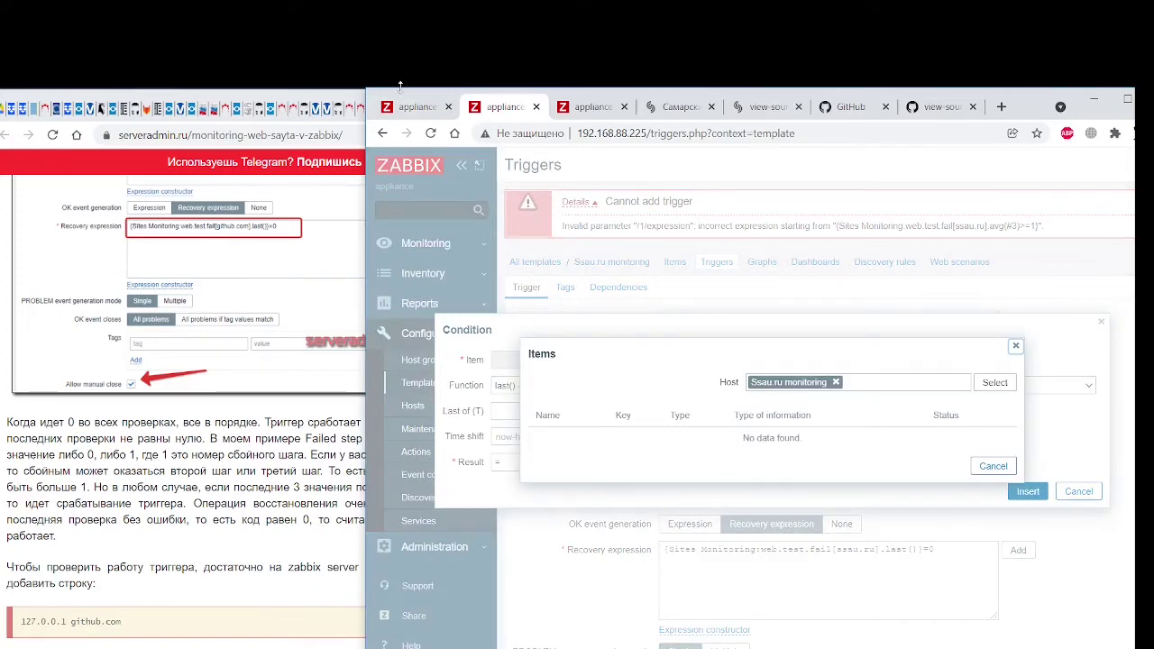
left_click_drag(374, 102, 404, 102)
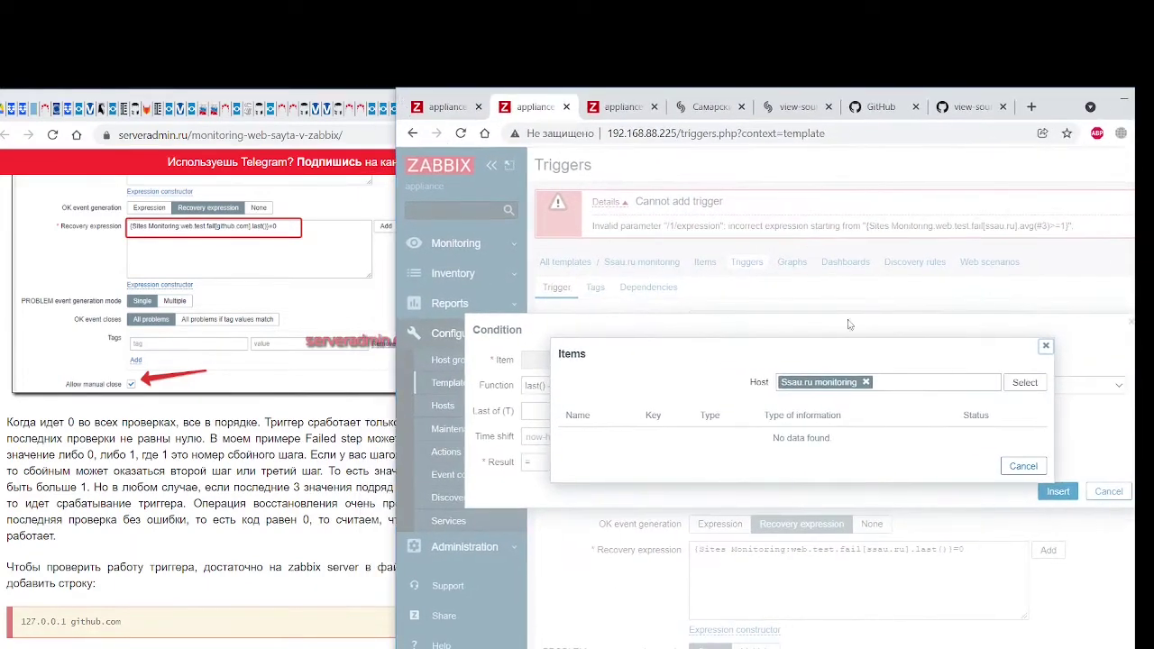
left_click(1046, 351)
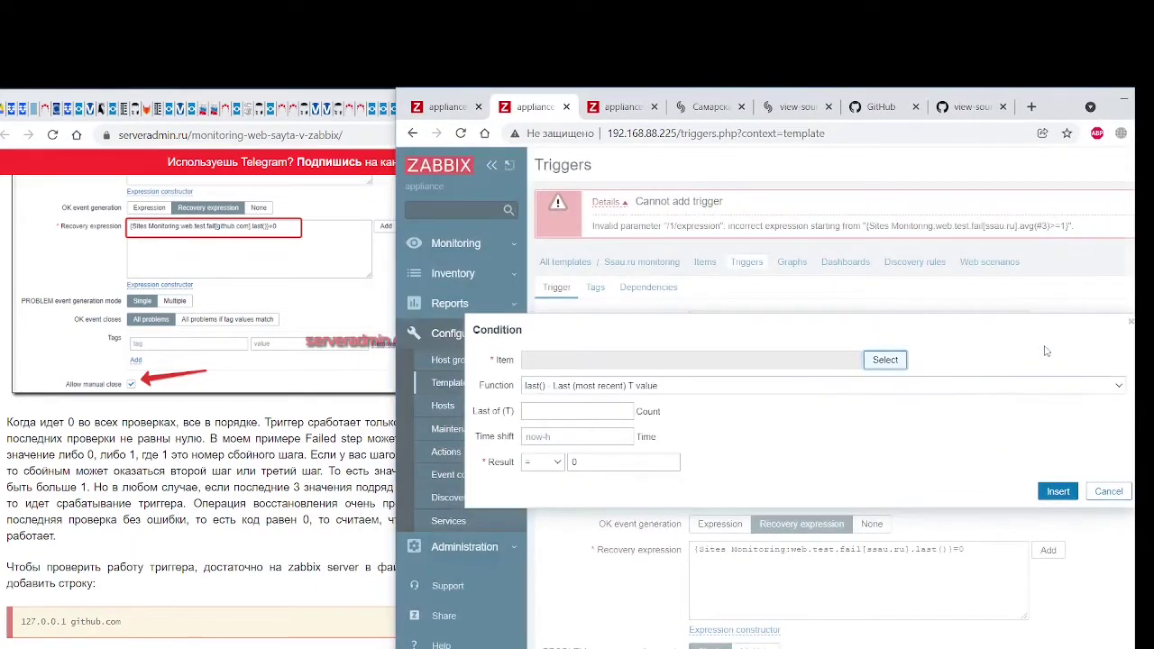
Browse the Condition dialog's Function list again without changing the selection
left_click(1012, 386)
scroll(848, 478, "up", 4)
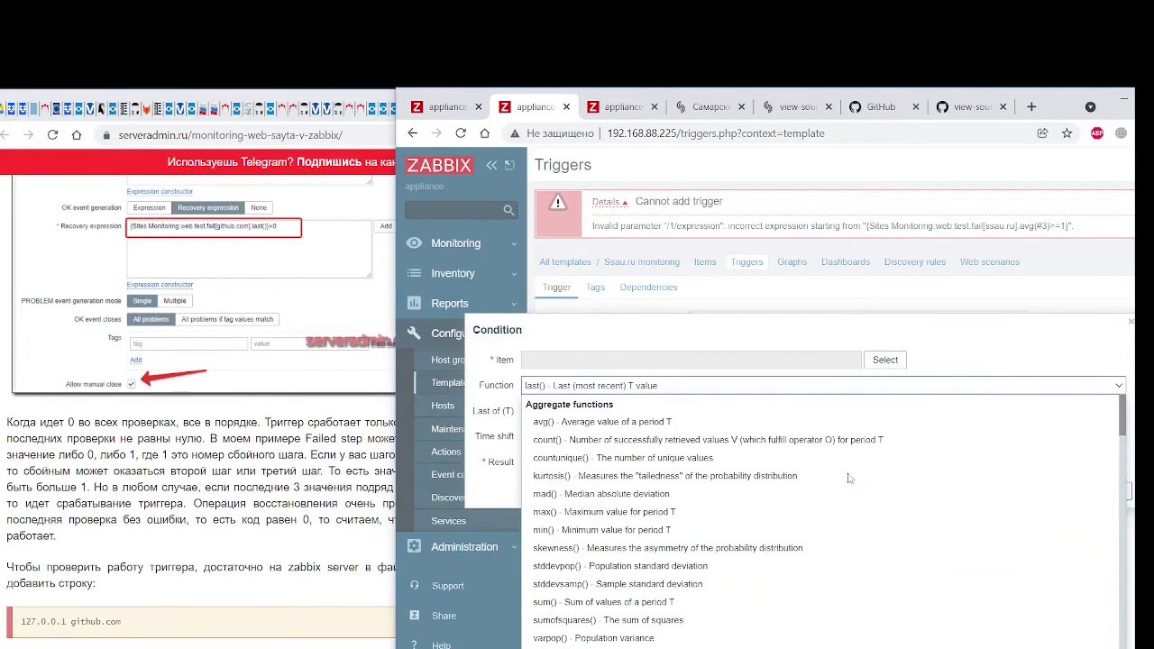
scroll(847, 478, "down", 4)
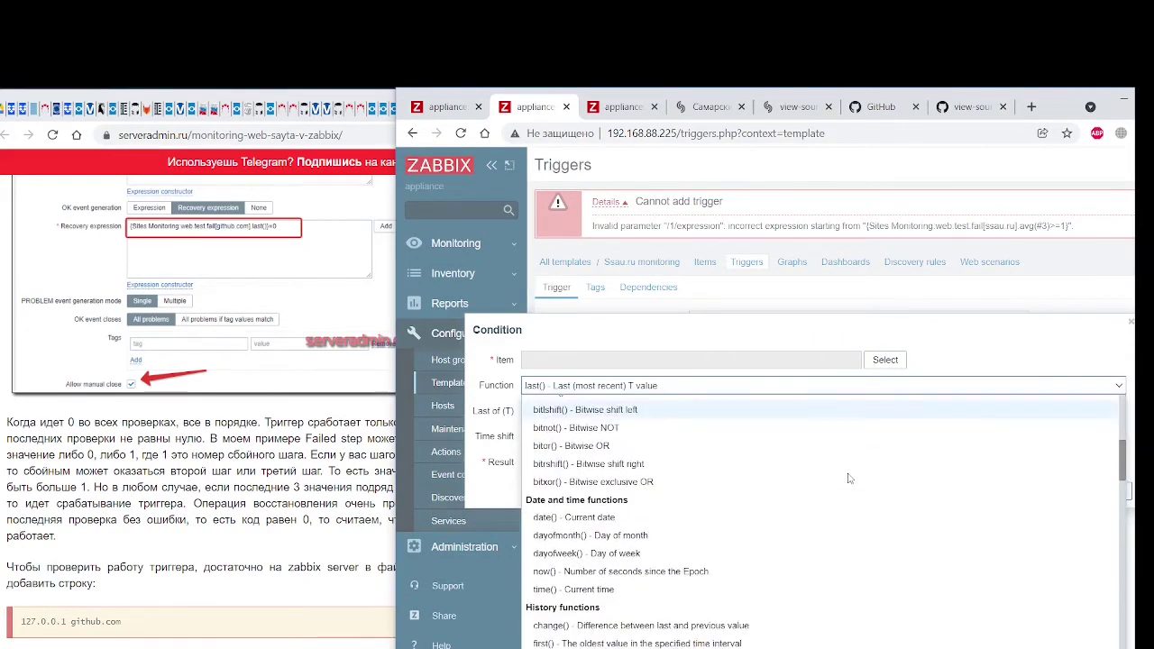
scroll(848, 478, "down", 10)
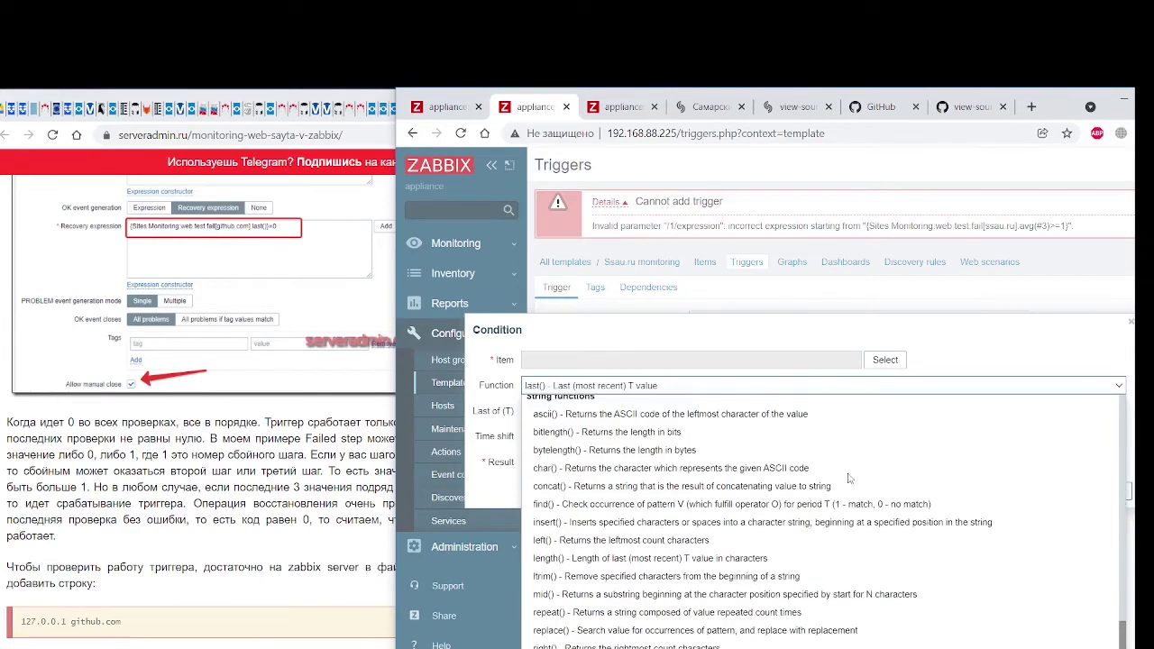
scroll(848, 478, "down", 1)
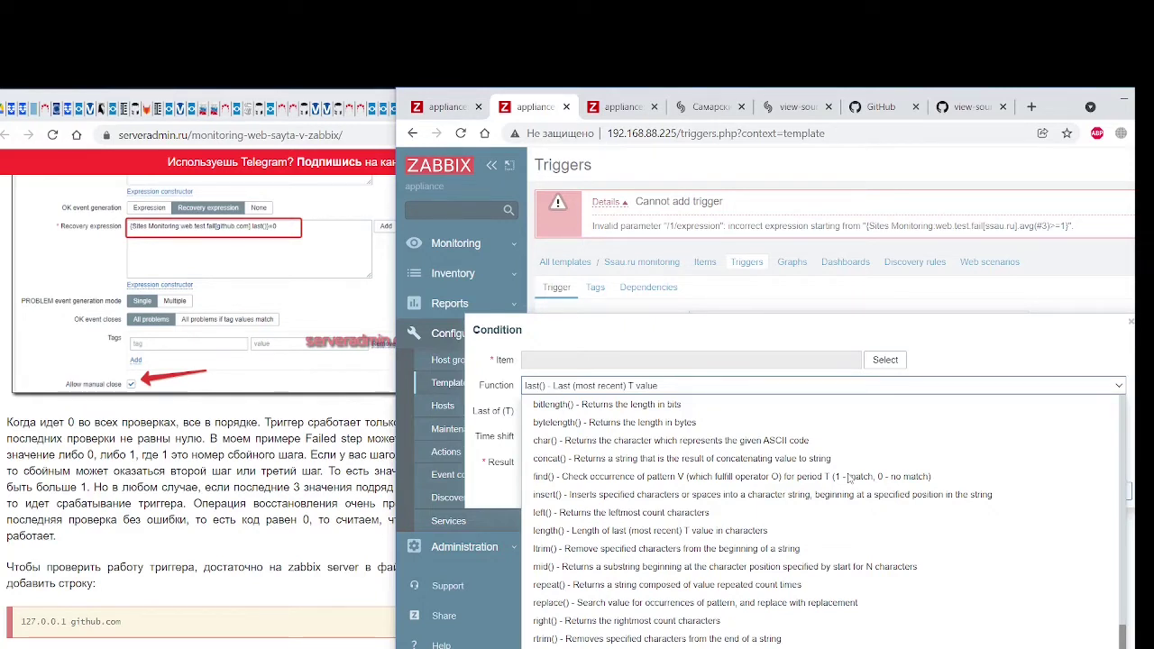
scroll(848, 478, "up", 10)
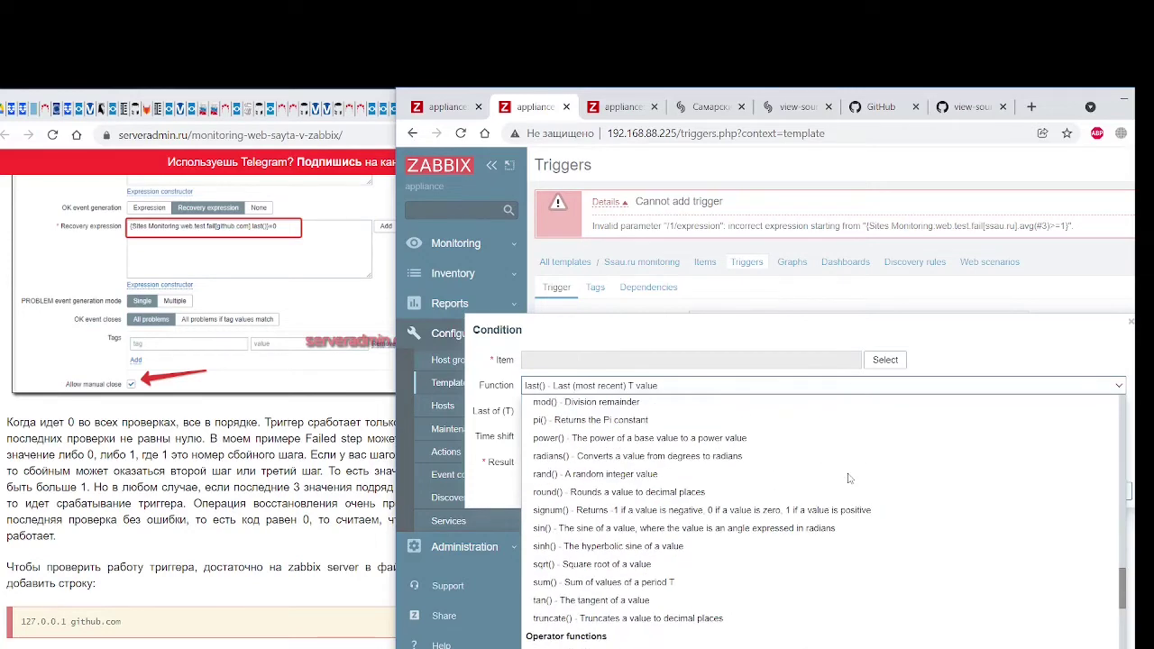
scroll(847, 478, "up", 3)
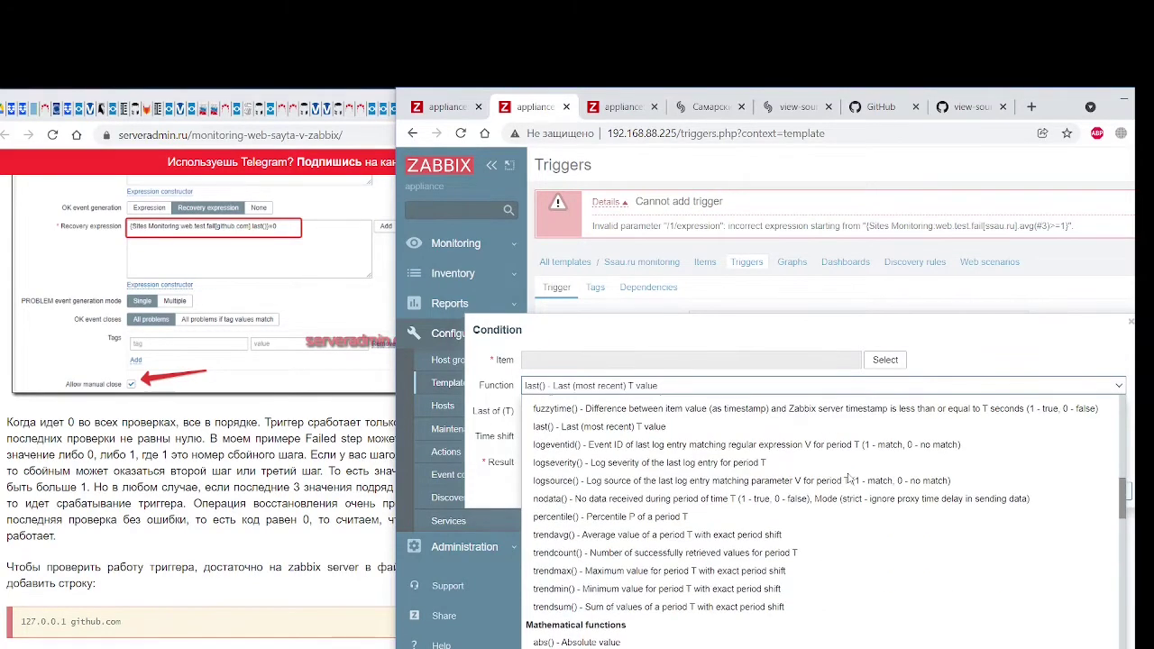
scroll(848, 478, "down", 10)
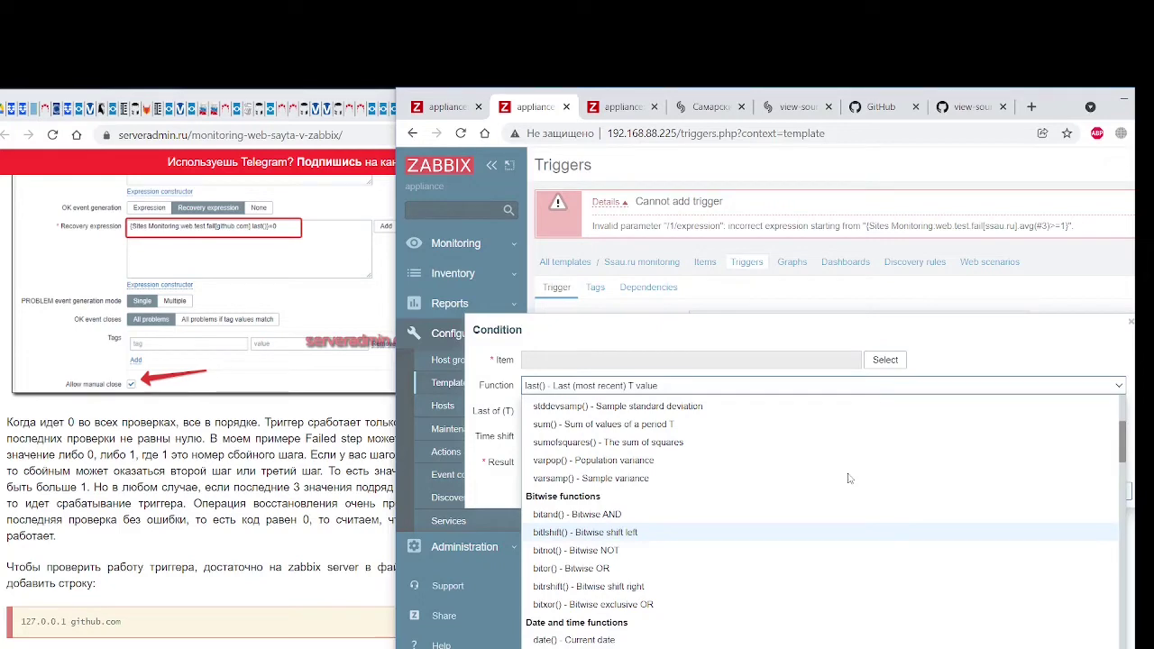
scroll(848, 478, "up", 3)
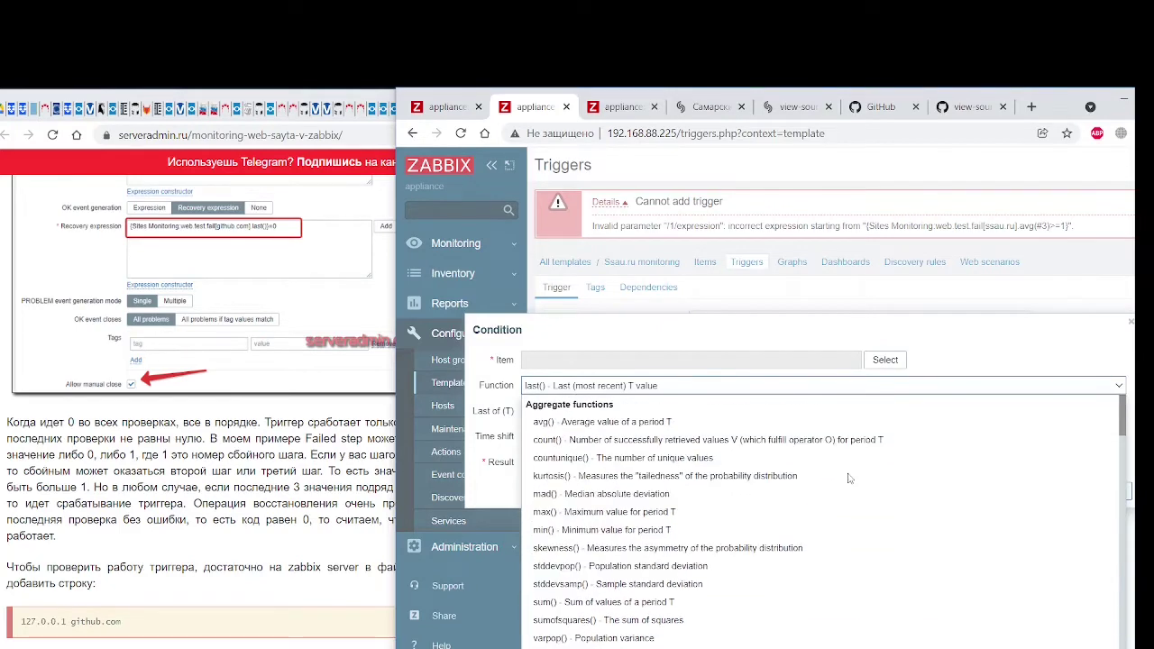
left_click(485, 368)
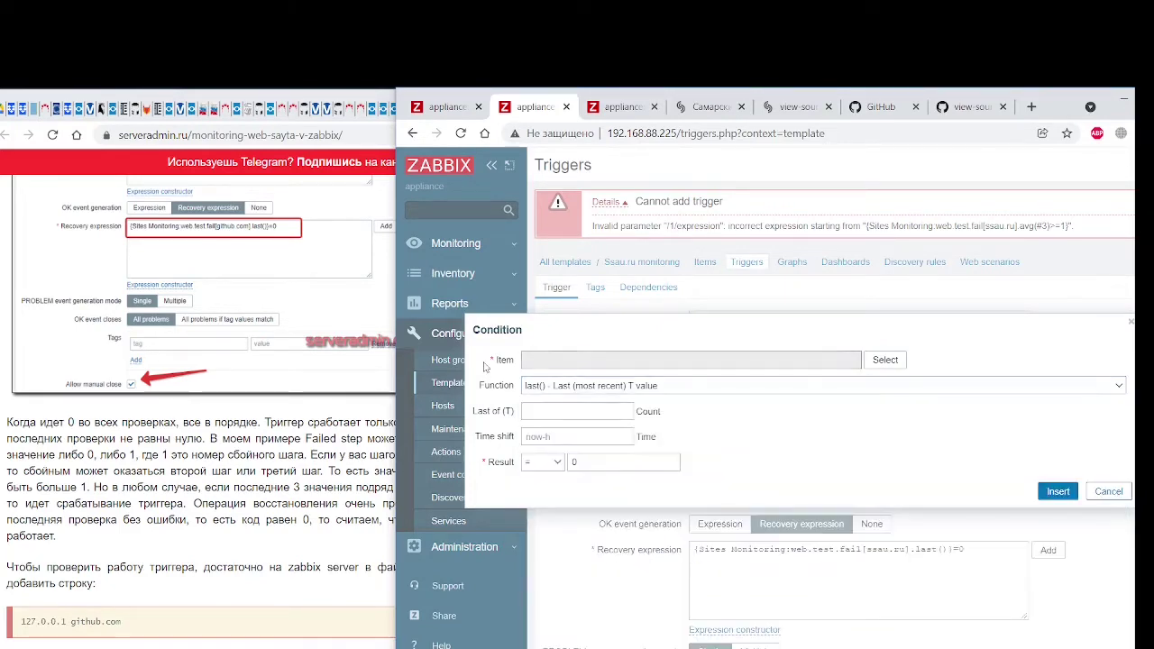
Pick dayofmonth(), then cancel the condition, keeping the avg(#3)>=1 problem expression
left_click(753, 390)
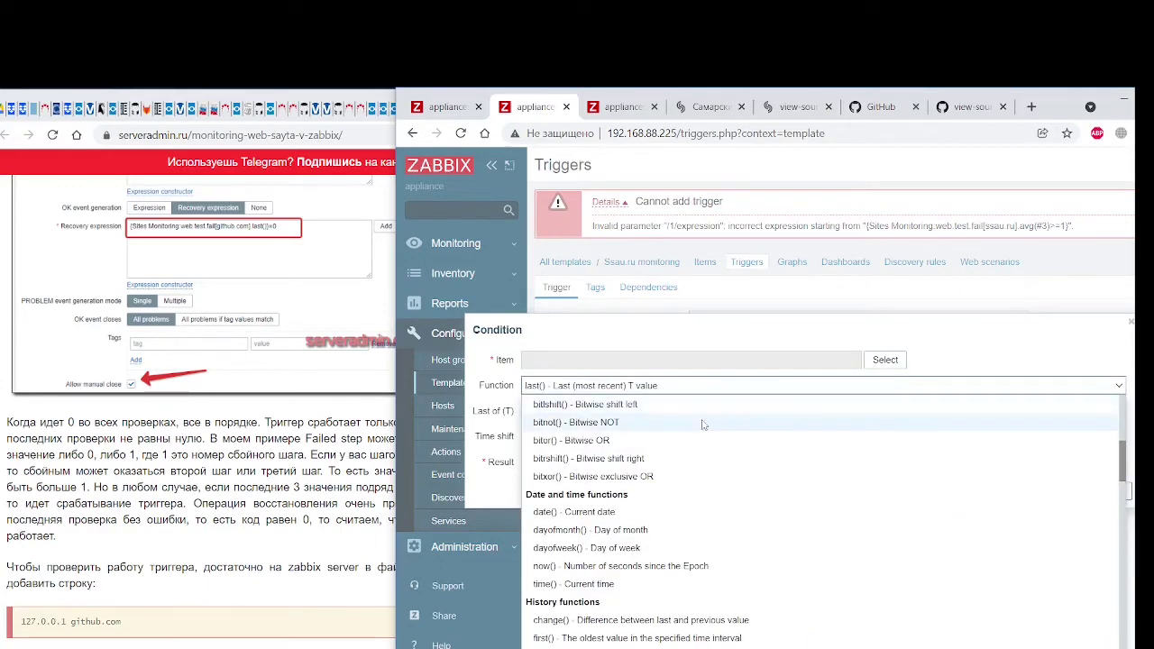
left_click(672, 514)
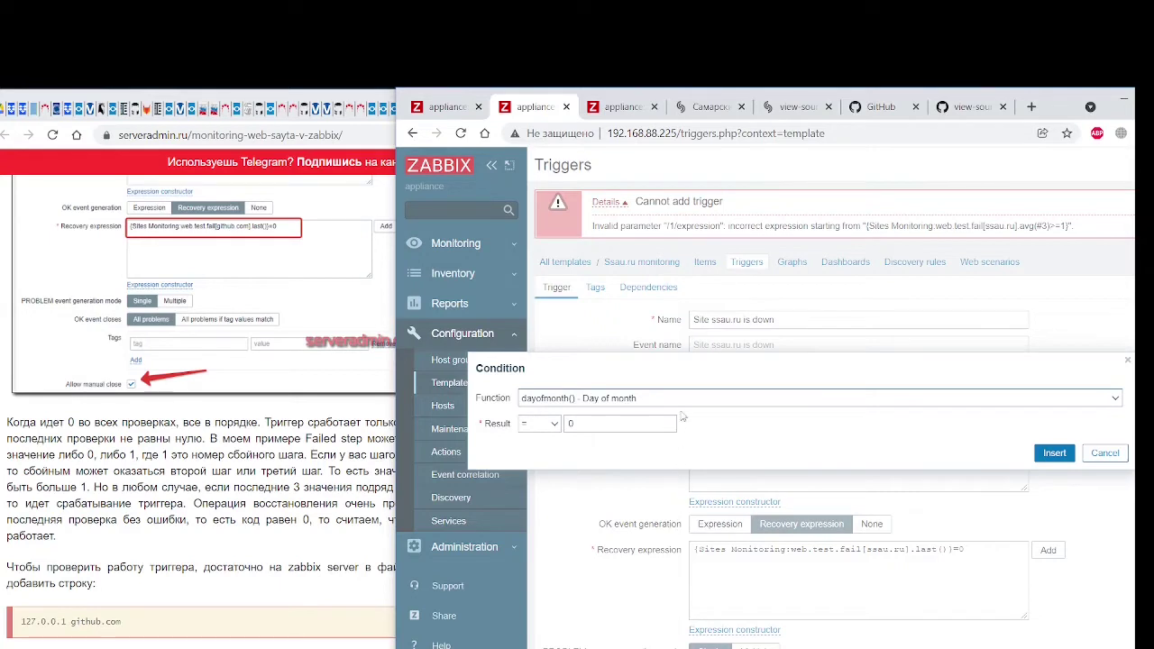
left_click(1106, 453)
left_click(992, 432)
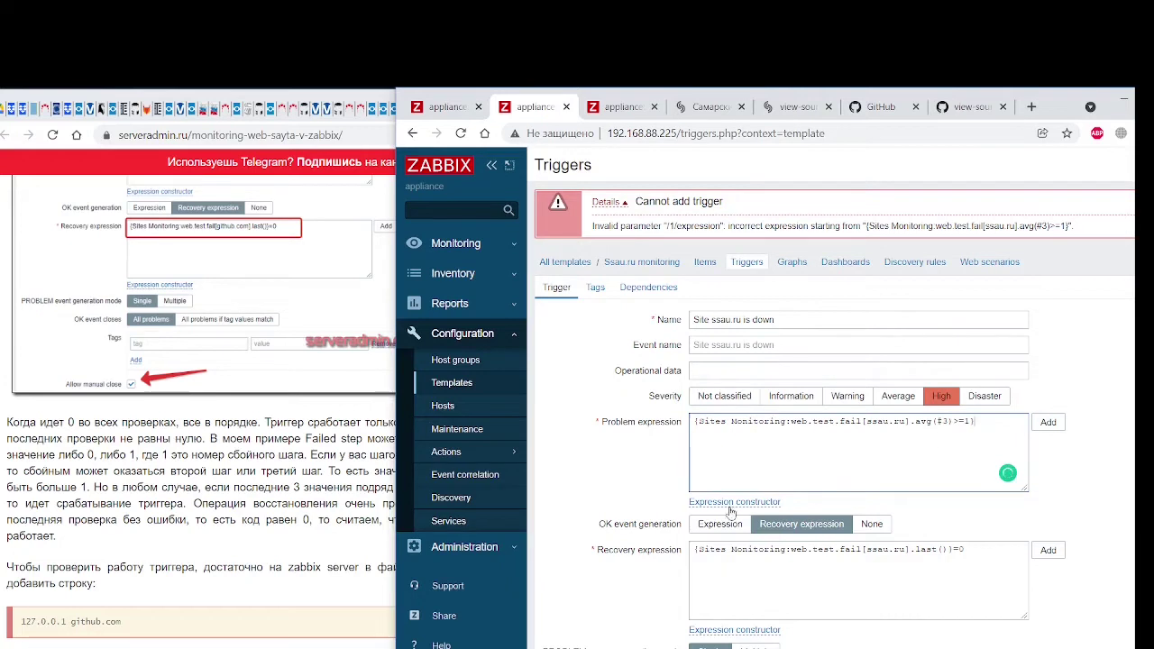
Select the whole problem expression and switch it to the expression constructor
key("shift+Left")
key("shift+Left")
key("shift+Left")
key("shift+Left")
key("shift+Left")
key("shift+Home")
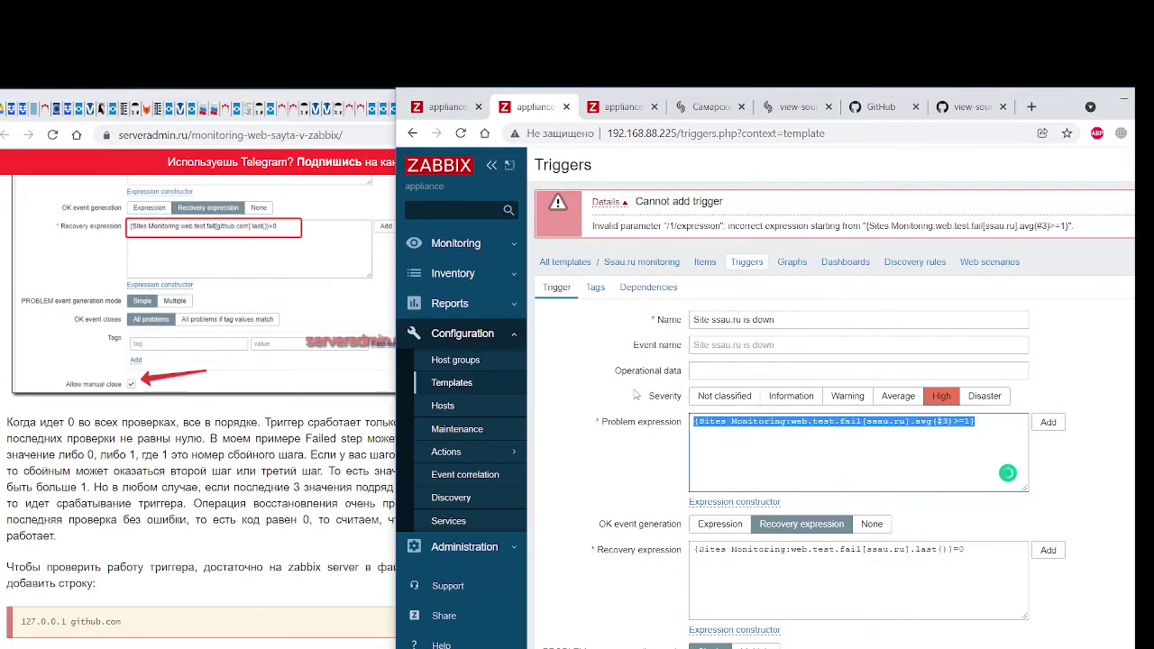
left_click(745, 503)
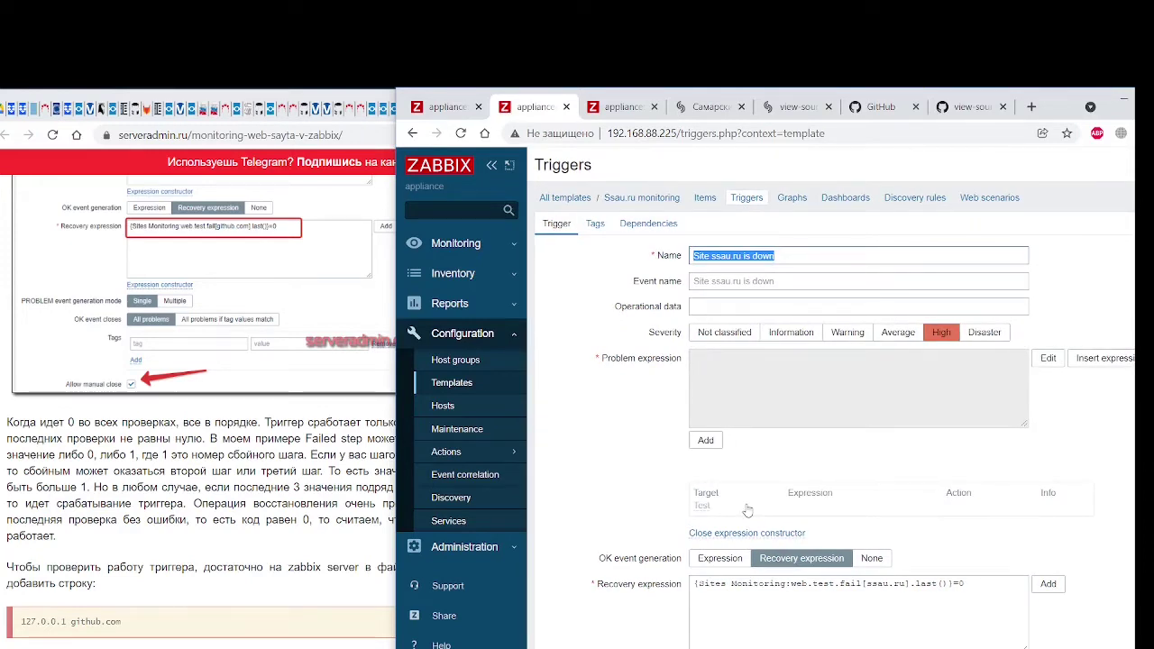
Explore the constructor's ready-made trigger-status expressions and a last() condition, discarding it
left_click(1089, 366)
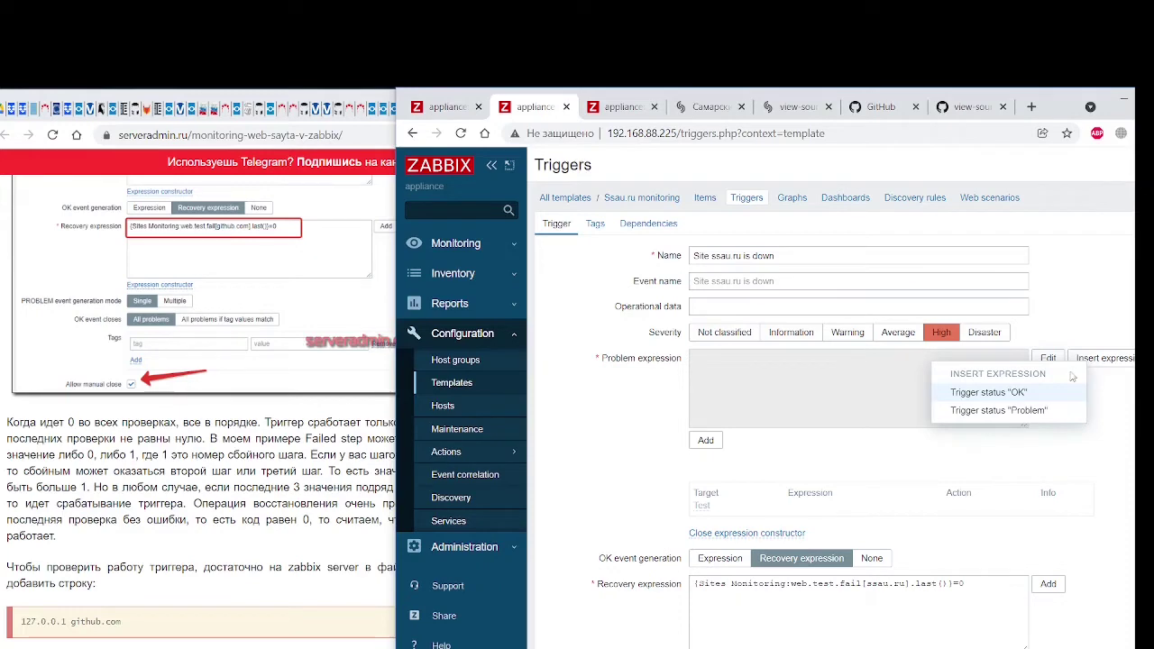
left_click_drag(763, 127, 779, 129)
left_click(784, 380)
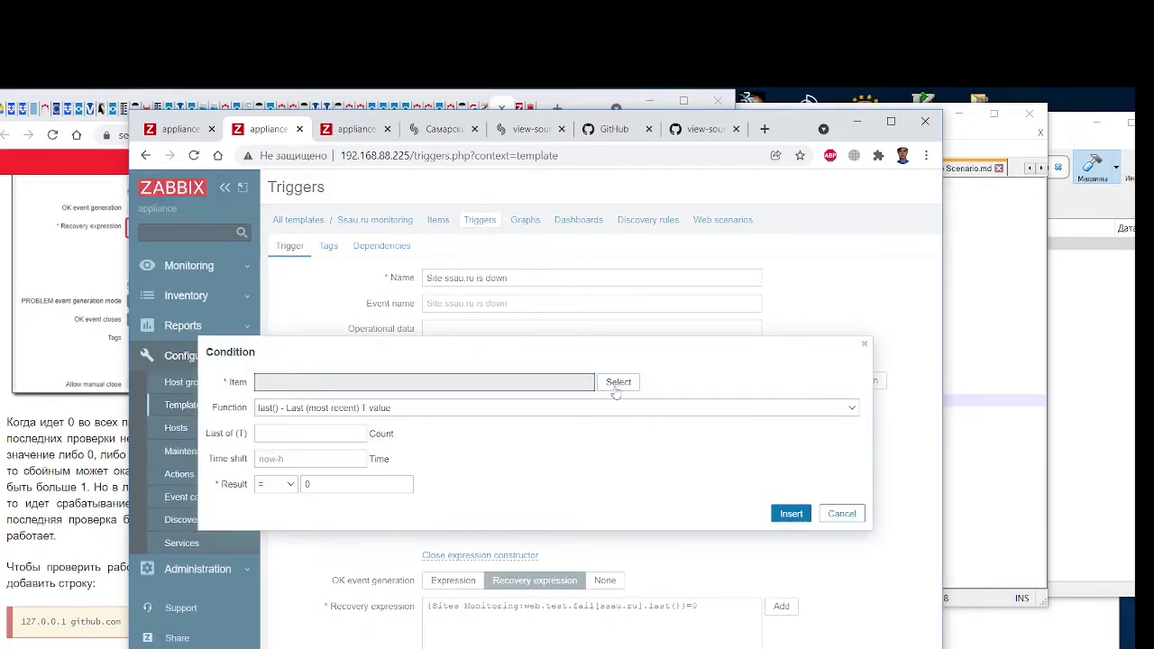
left_click(403, 410)
left_click(403, 411)
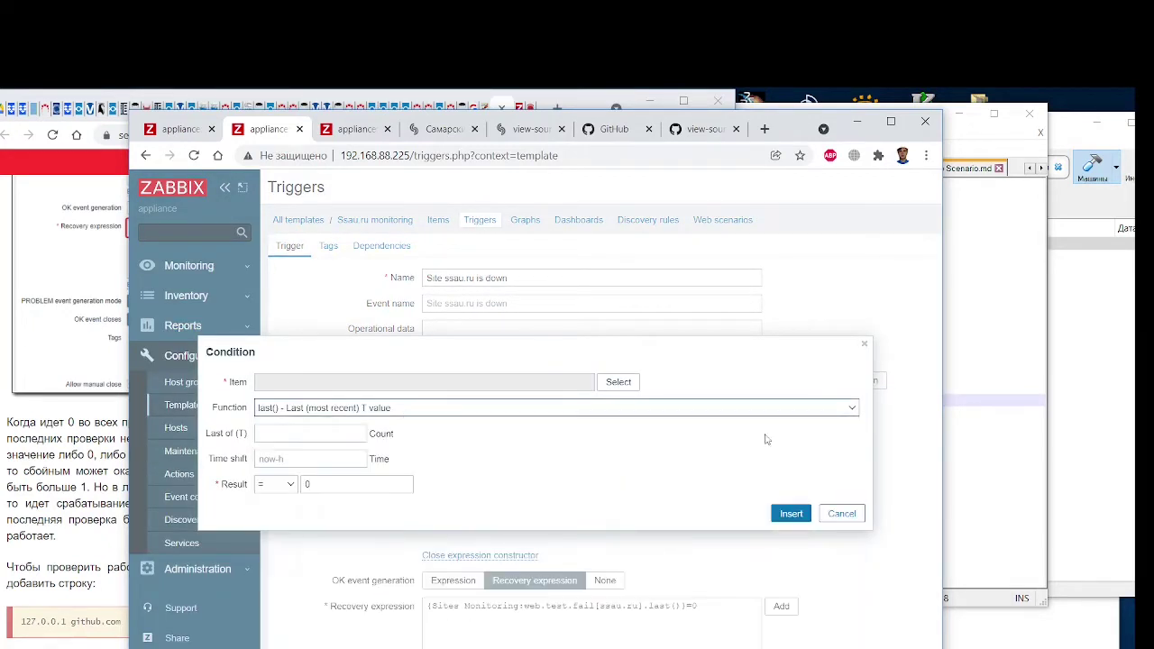
left_click(844, 514)
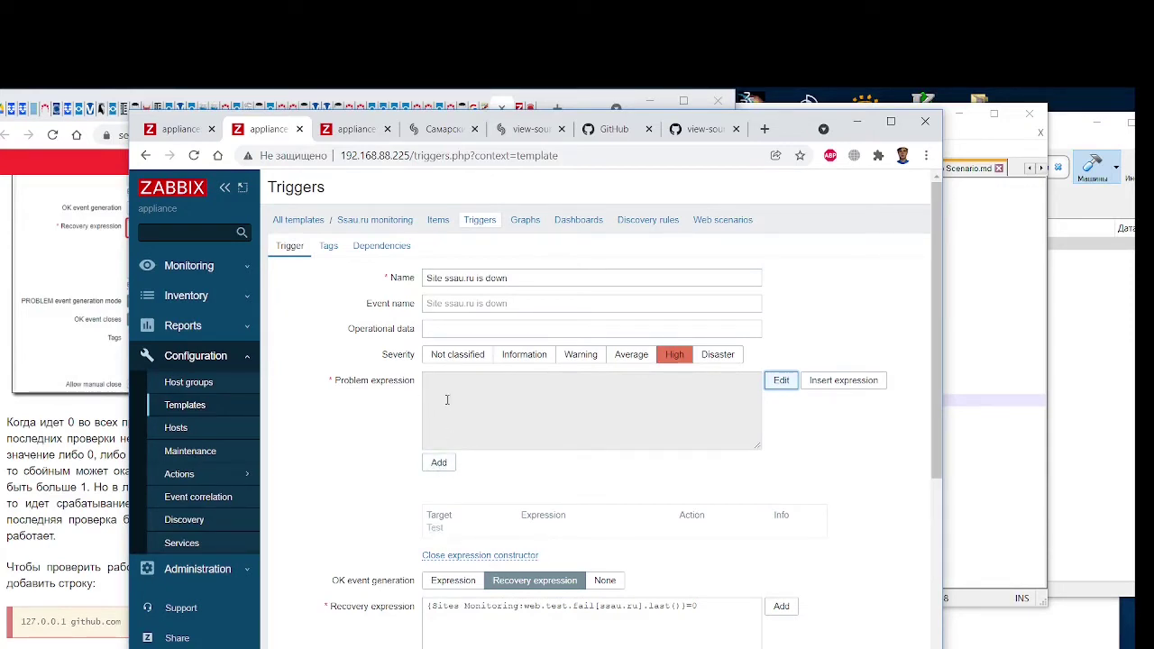
scroll(448, 398, "down", 2)
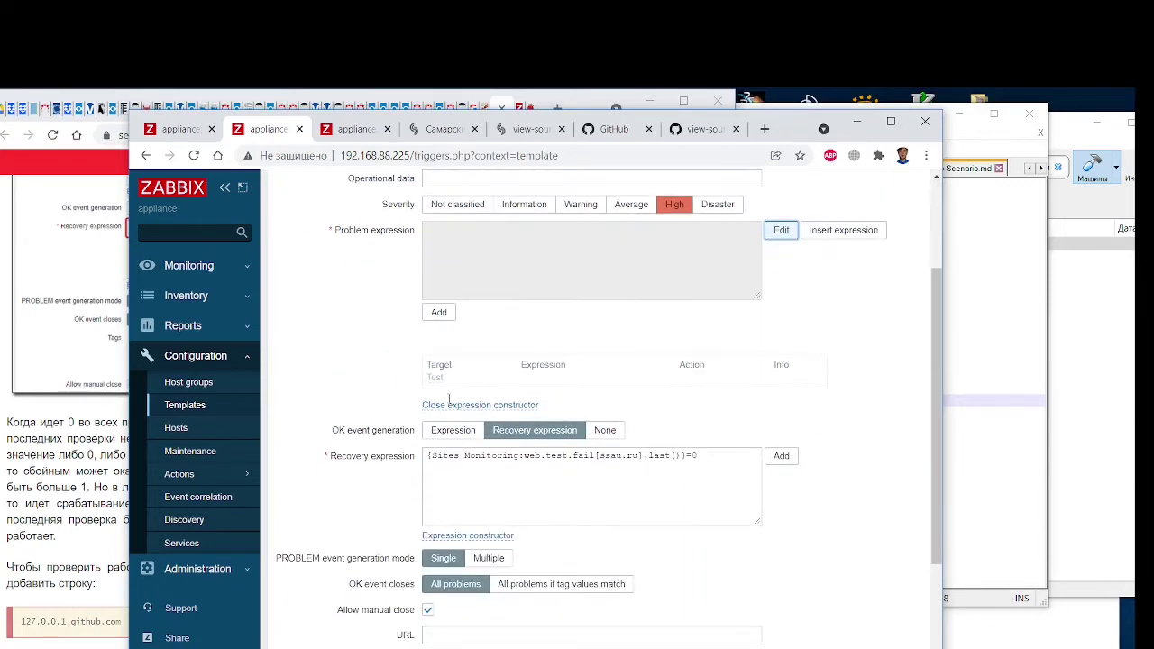
scroll(503, 406, "up", 2)
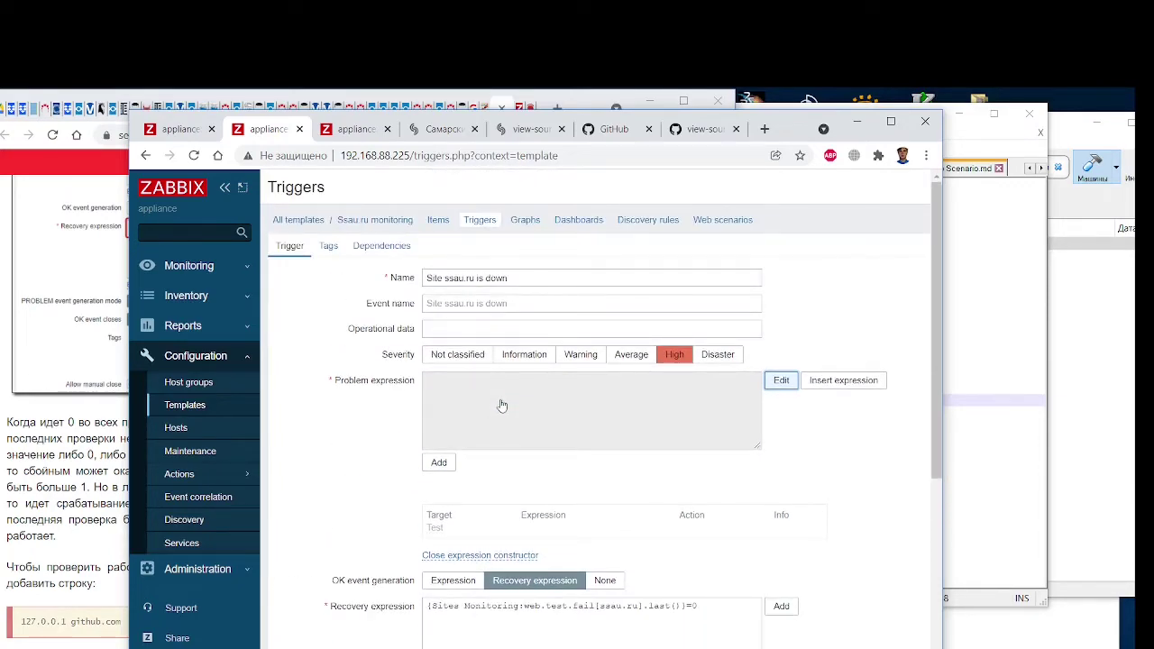
left_click(844, 383)
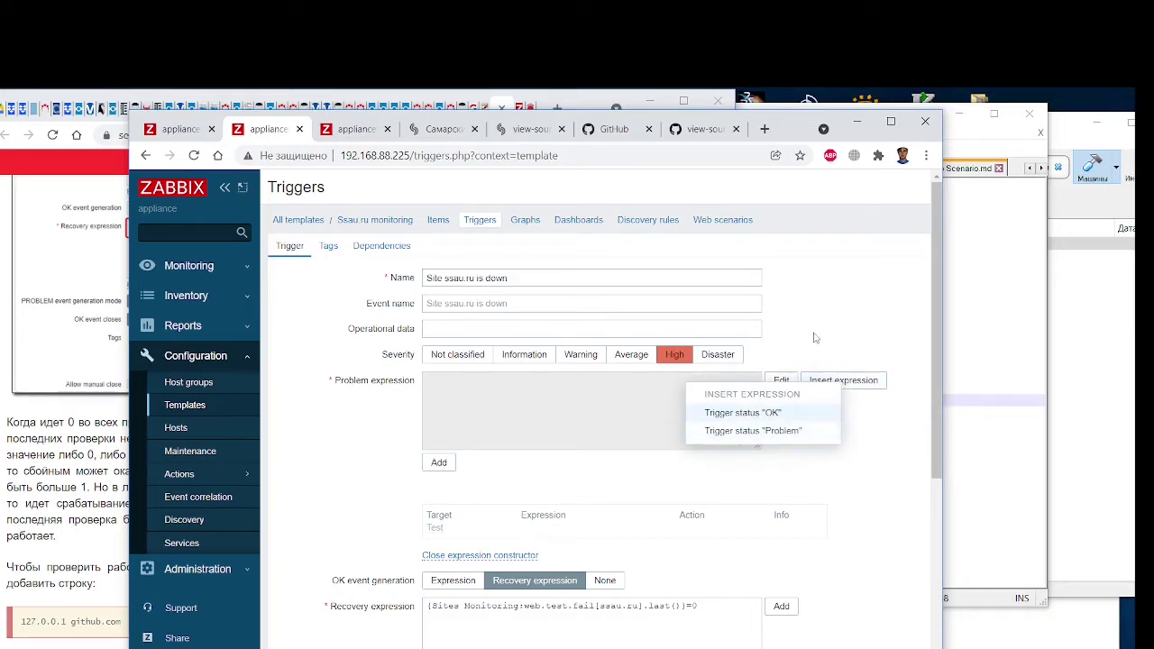
left_click_drag(134, 121, 352, 111)
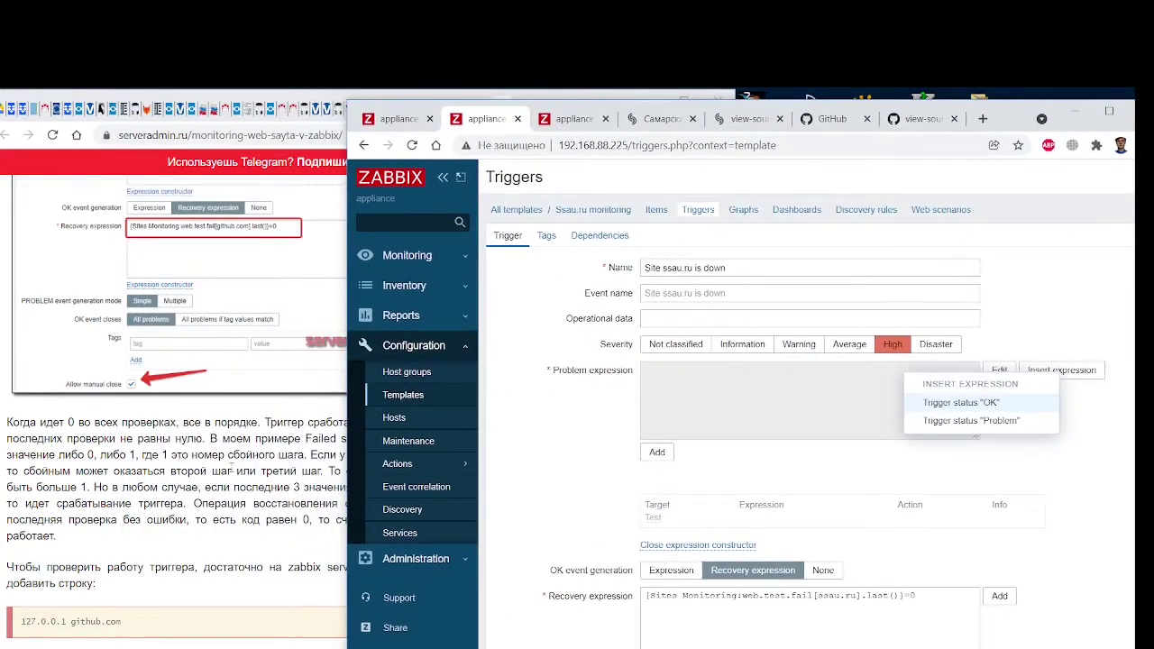
scroll(233, 469, "up", 3)
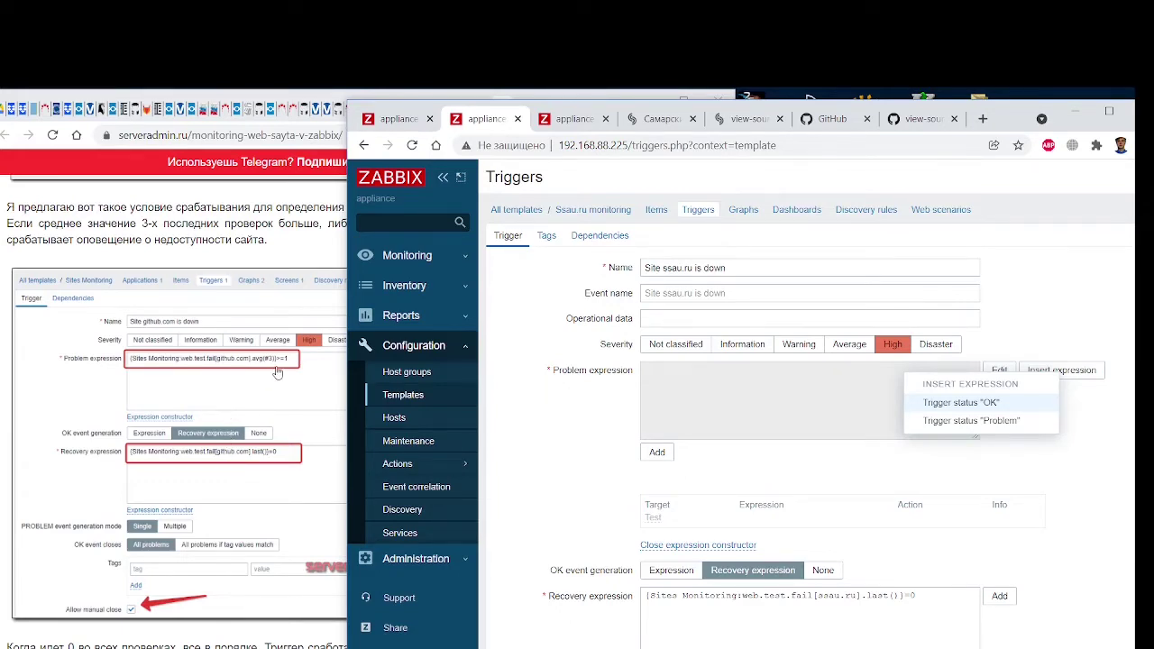
scroll(278, 372, "down", 1)
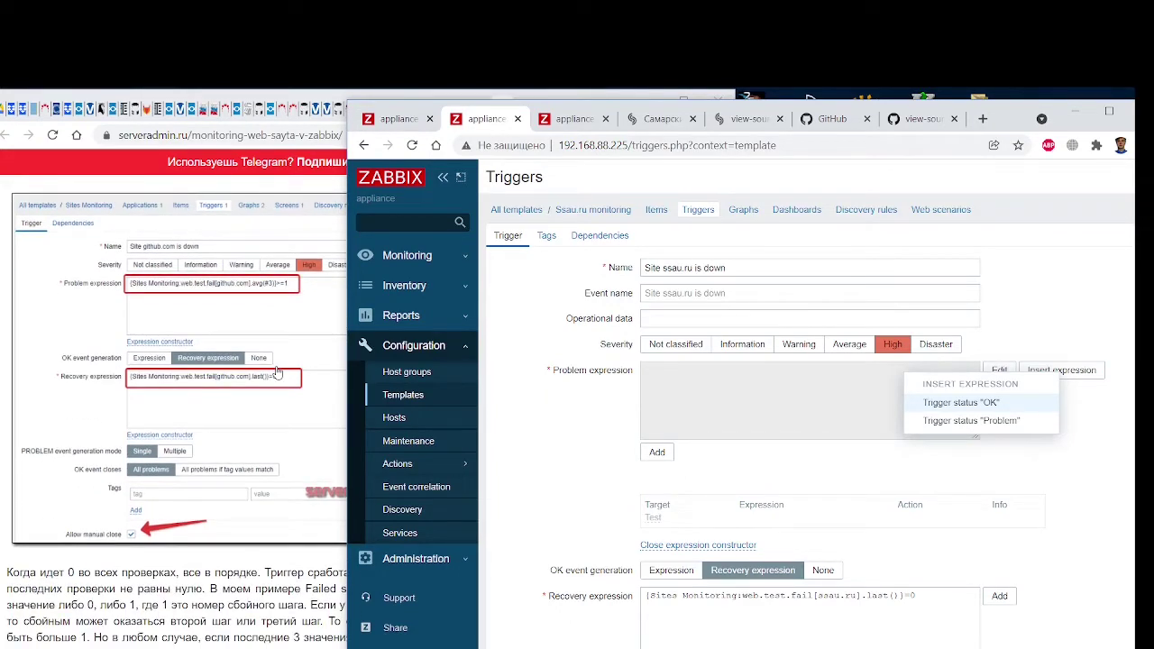
left_click(996, 405)
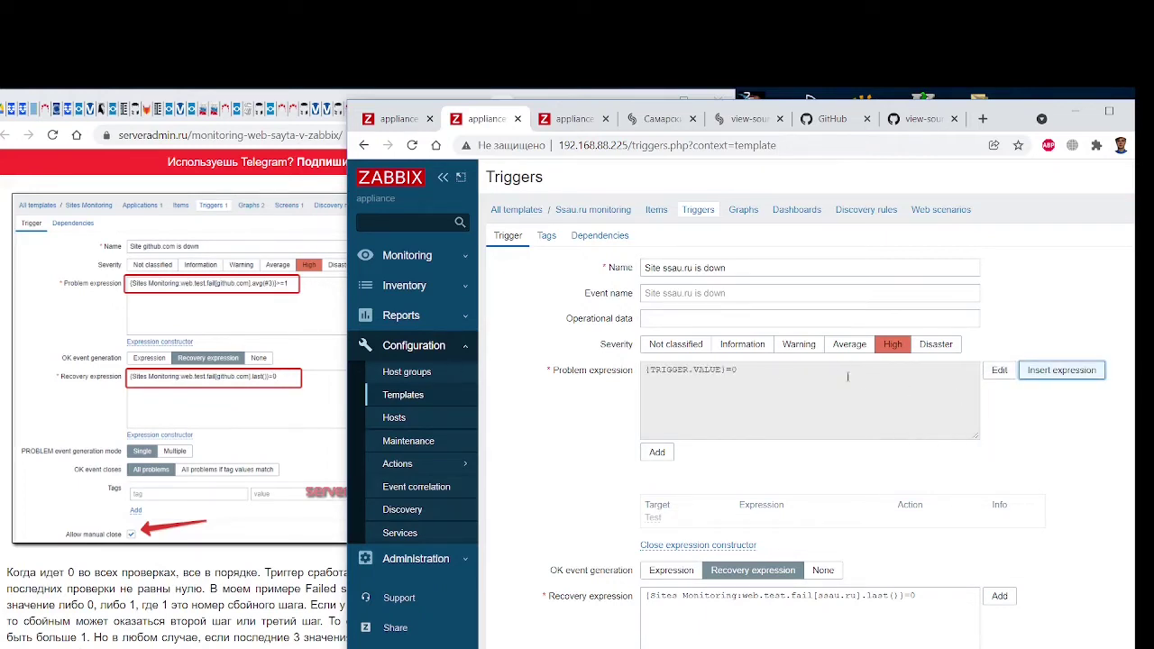
left_click_drag(848, 377, 616, 371)
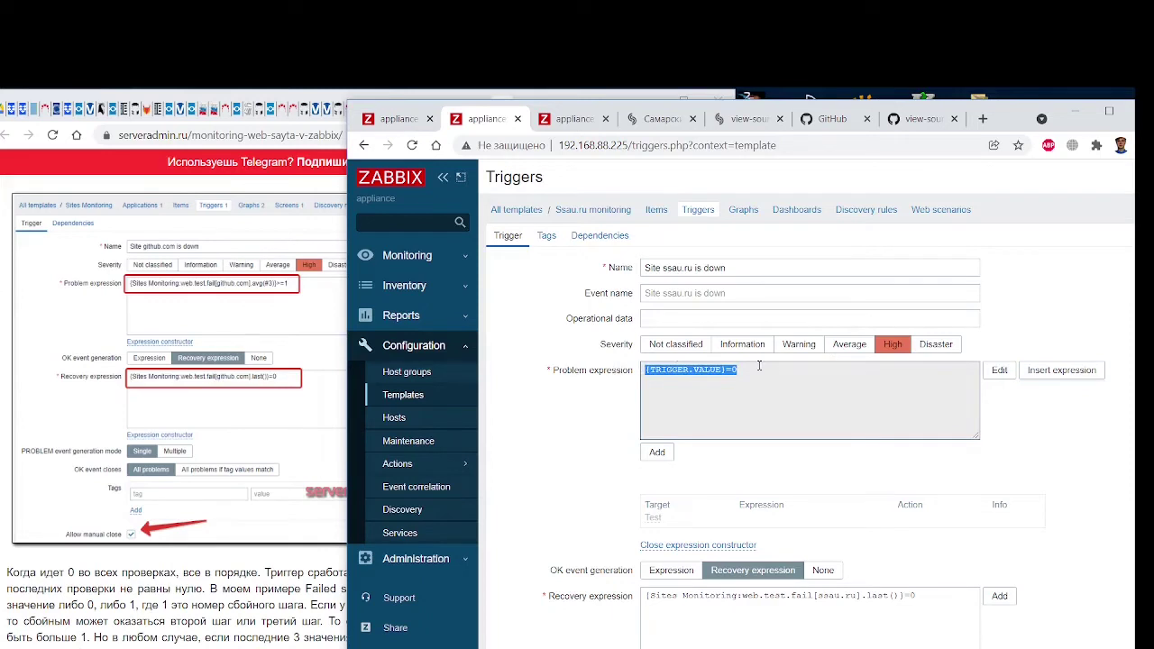
left_click(999, 370)
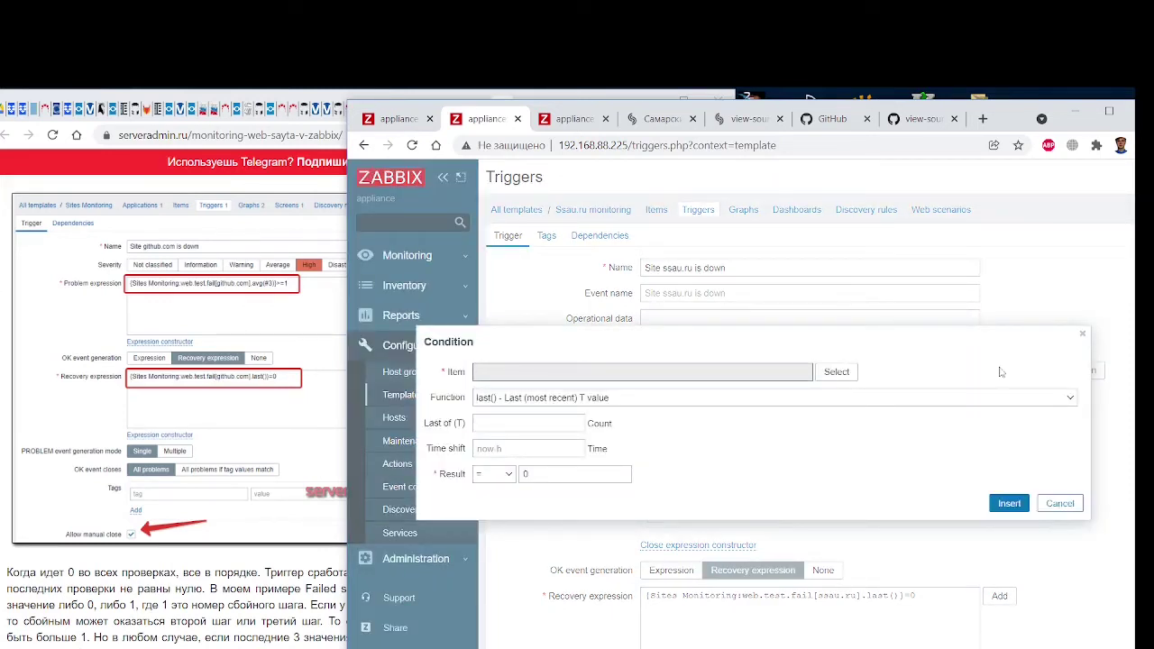
left_click(1083, 334)
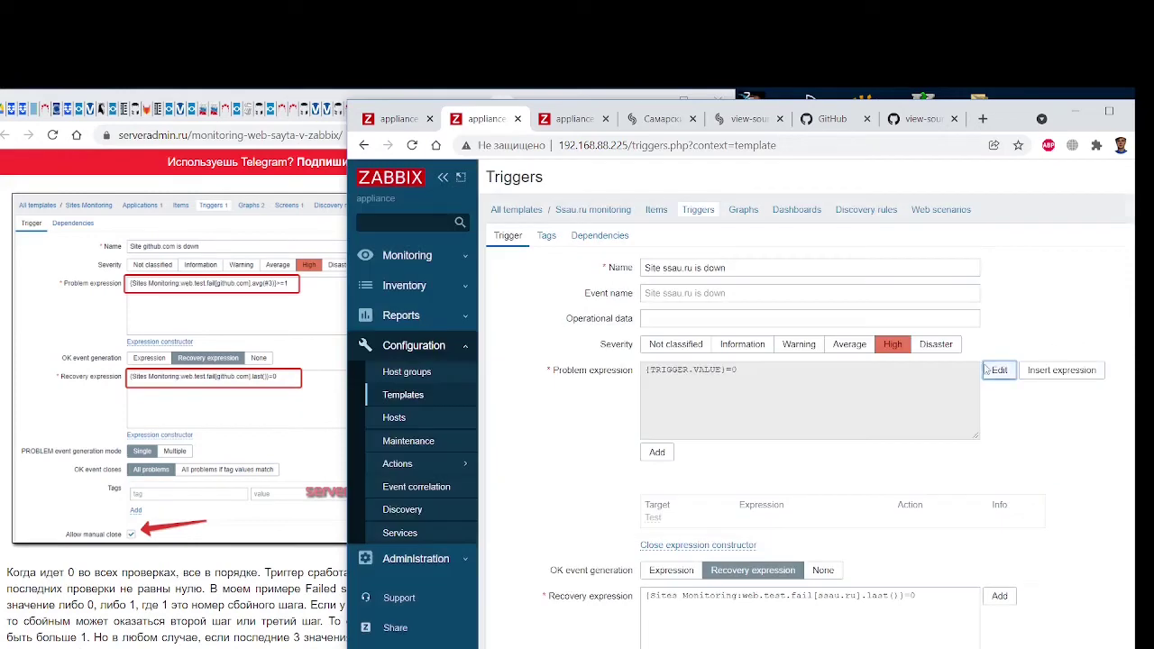
left_click(657, 453)
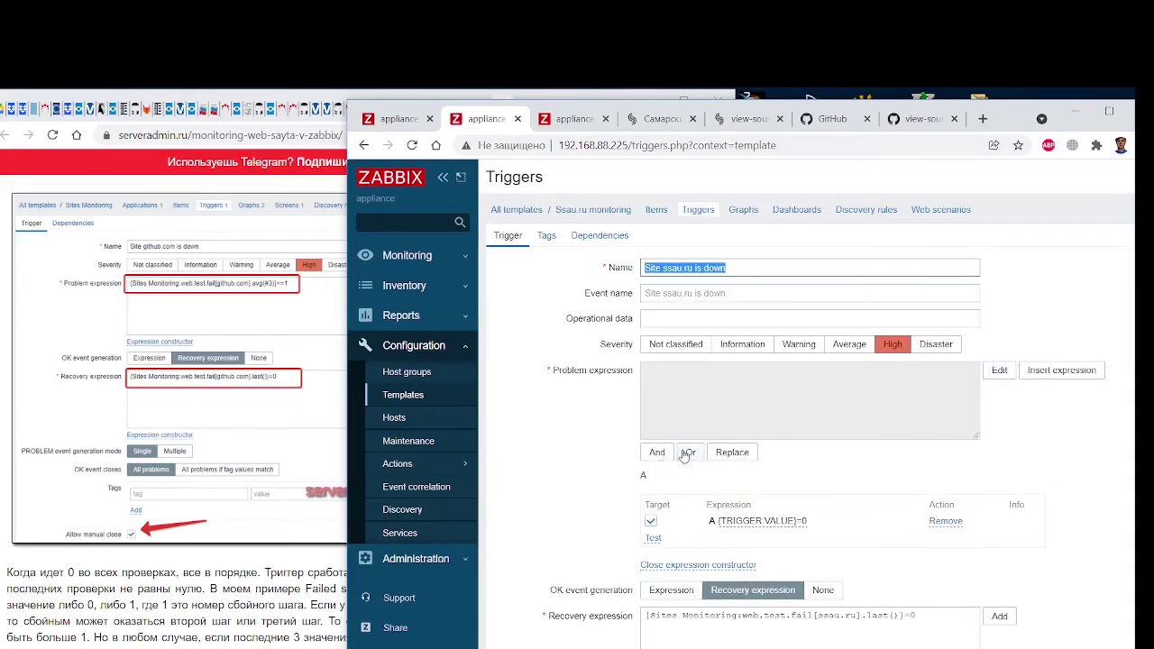
scroll(686, 456, "down", 4)
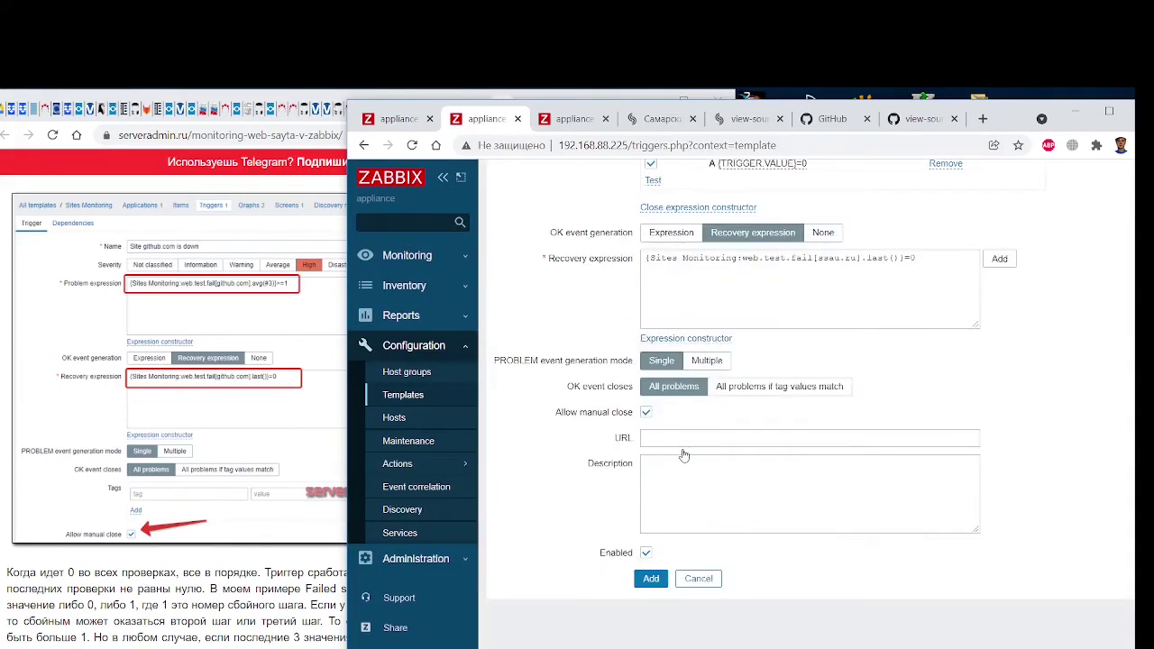
scroll(683, 455, "up", 3)
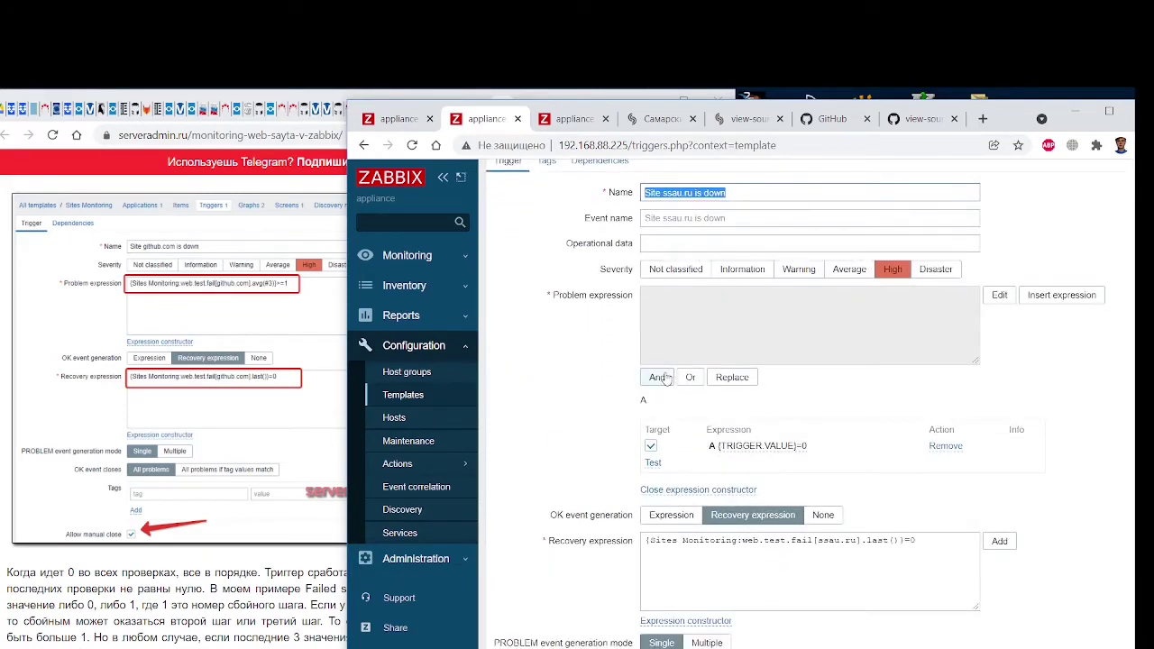
left_click(956, 451)
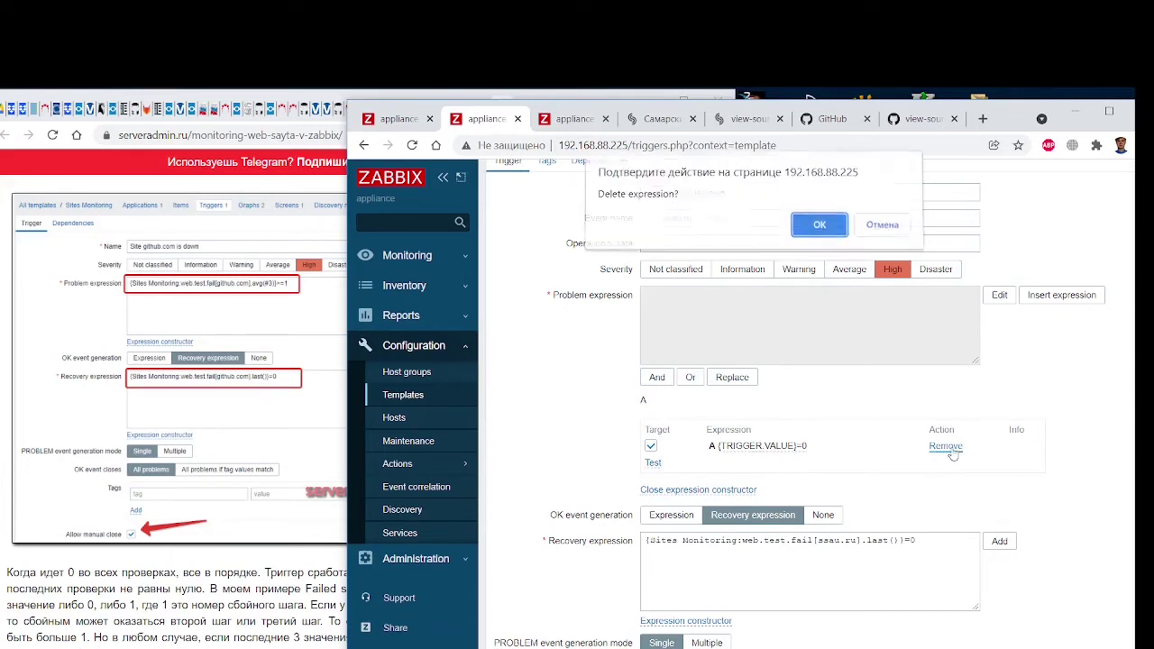
left_click(819, 231)
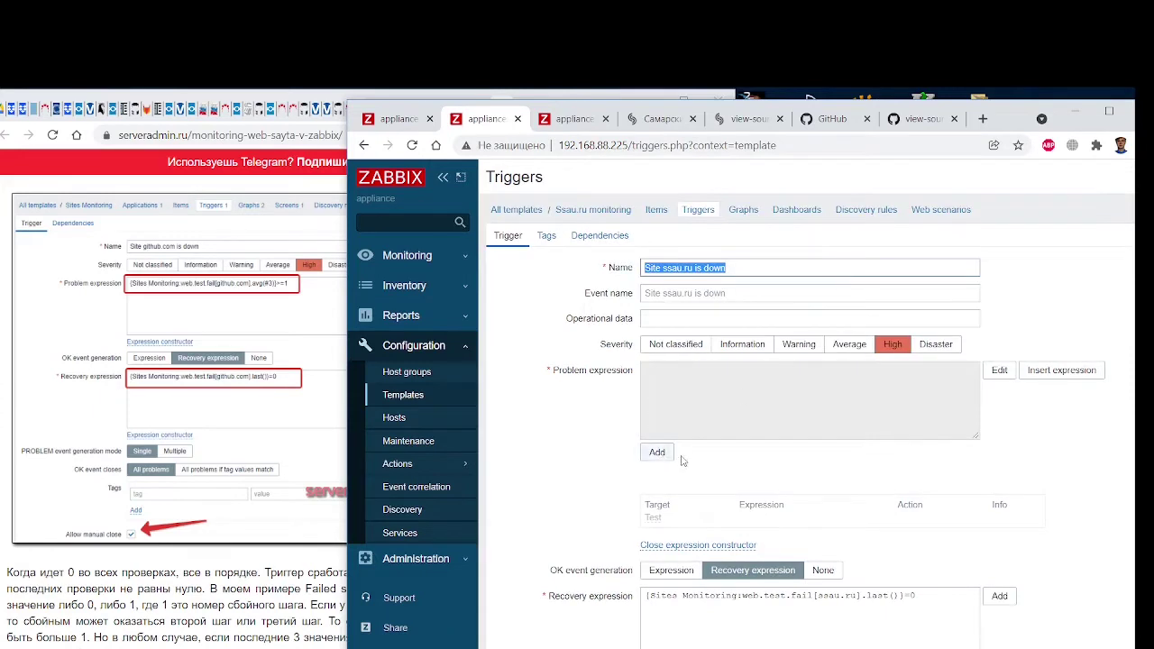
Insert the trigger status Problem condition {TRIGGER.VALUE}=1 into the expression constructor
left_click(1000, 372)
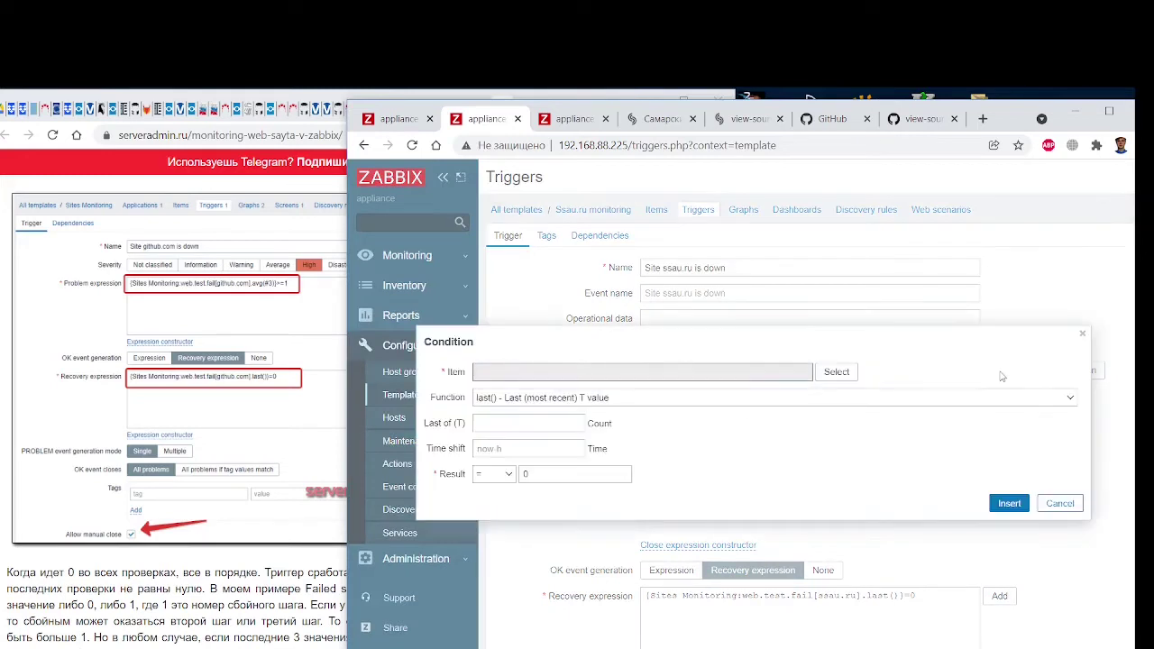
left_click(1069, 505)
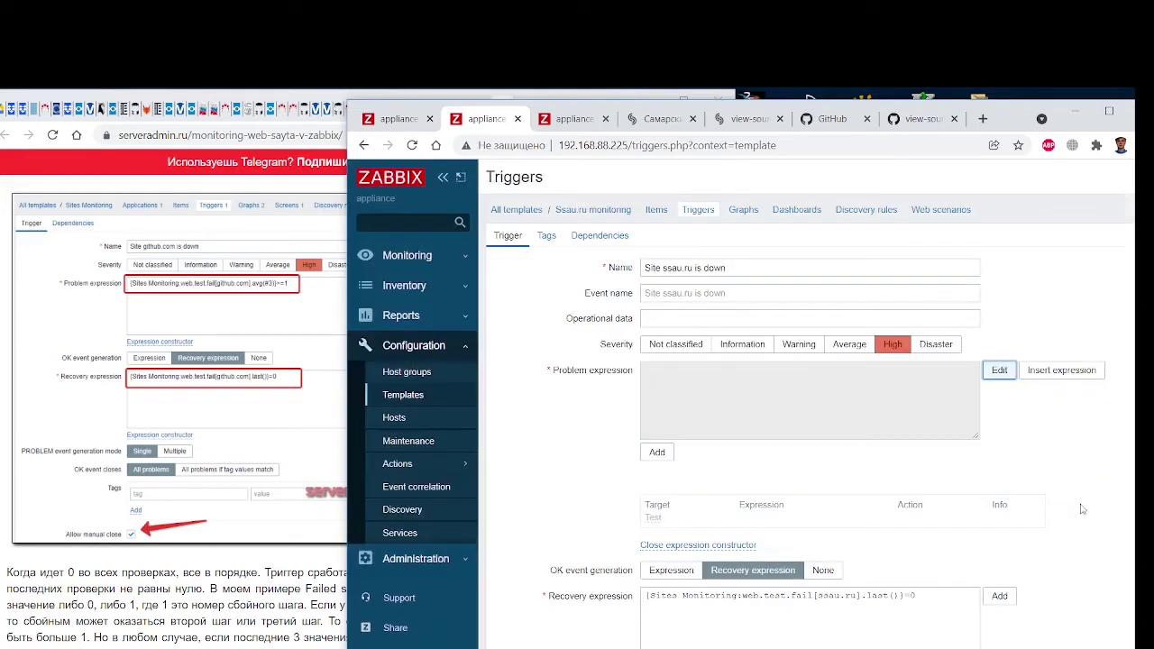
left_click(1060, 377)
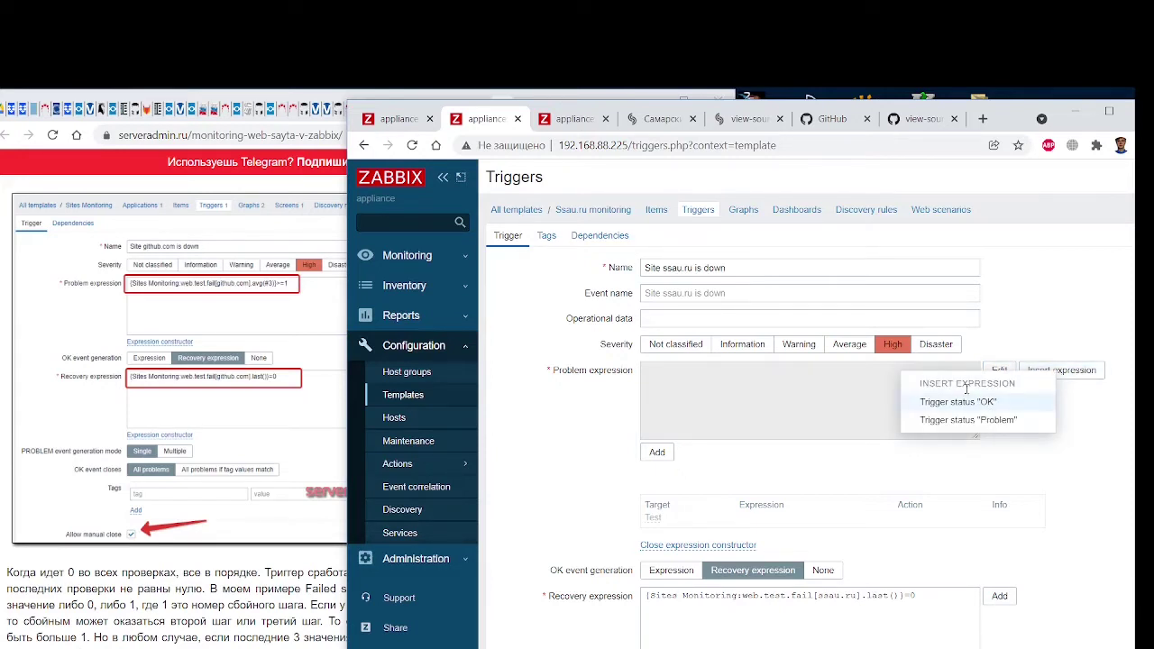
left_click(969, 421)
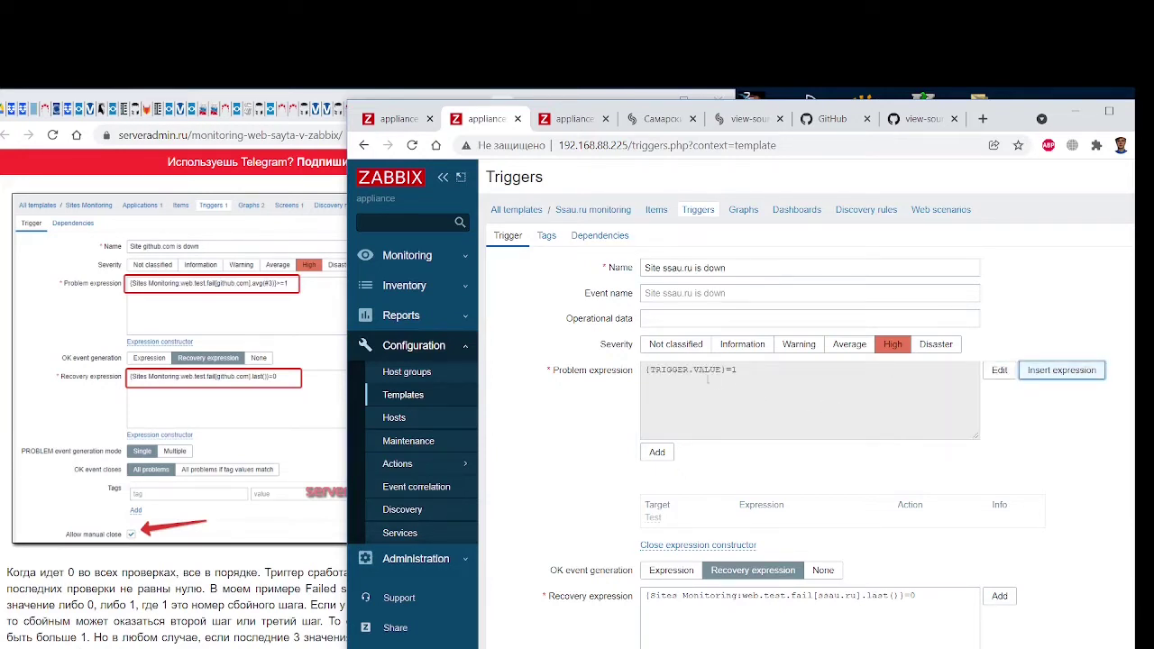
left_click_drag(745, 374, 636, 373)
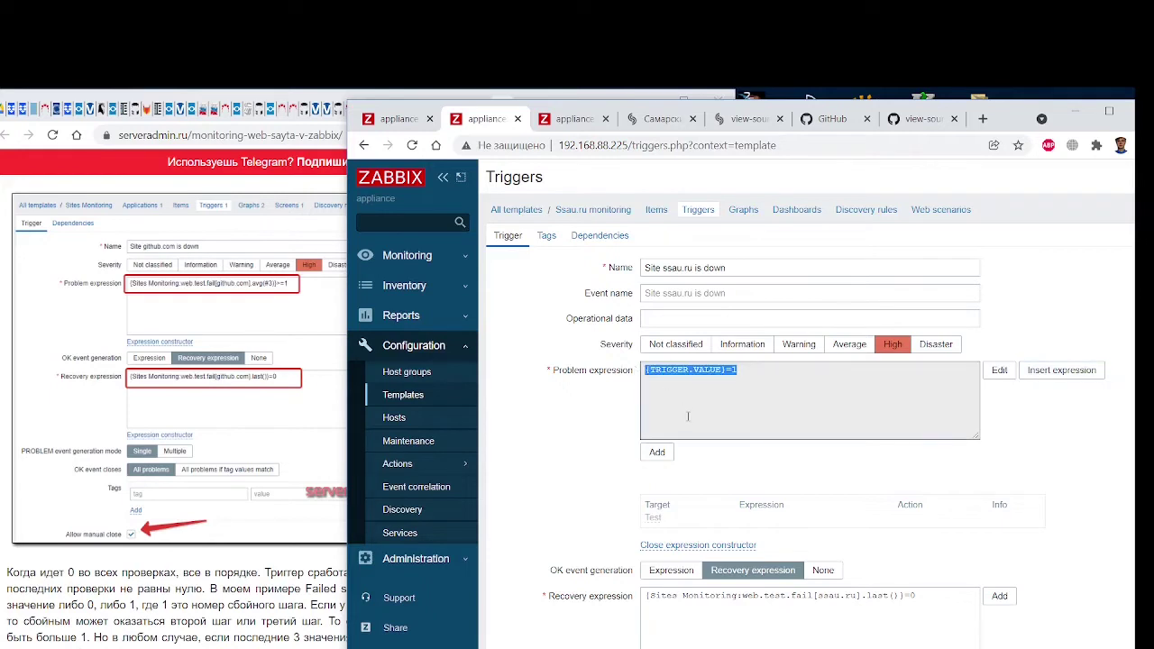
left_click(686, 402)
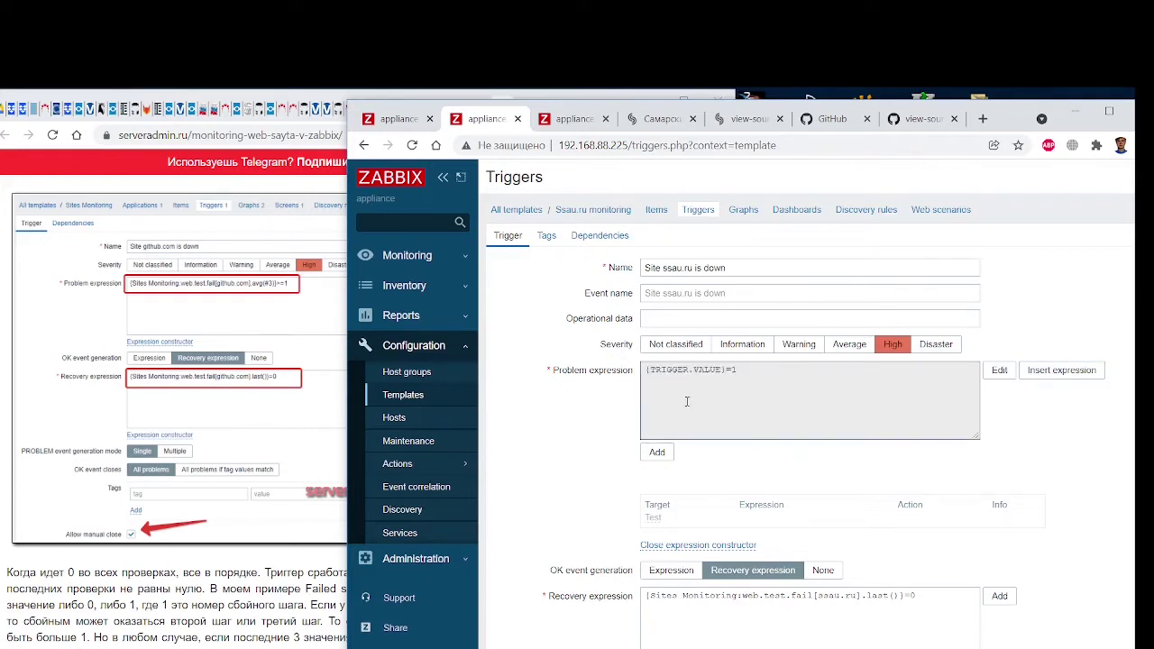
left_click(1061, 369)
left_click(980, 408)
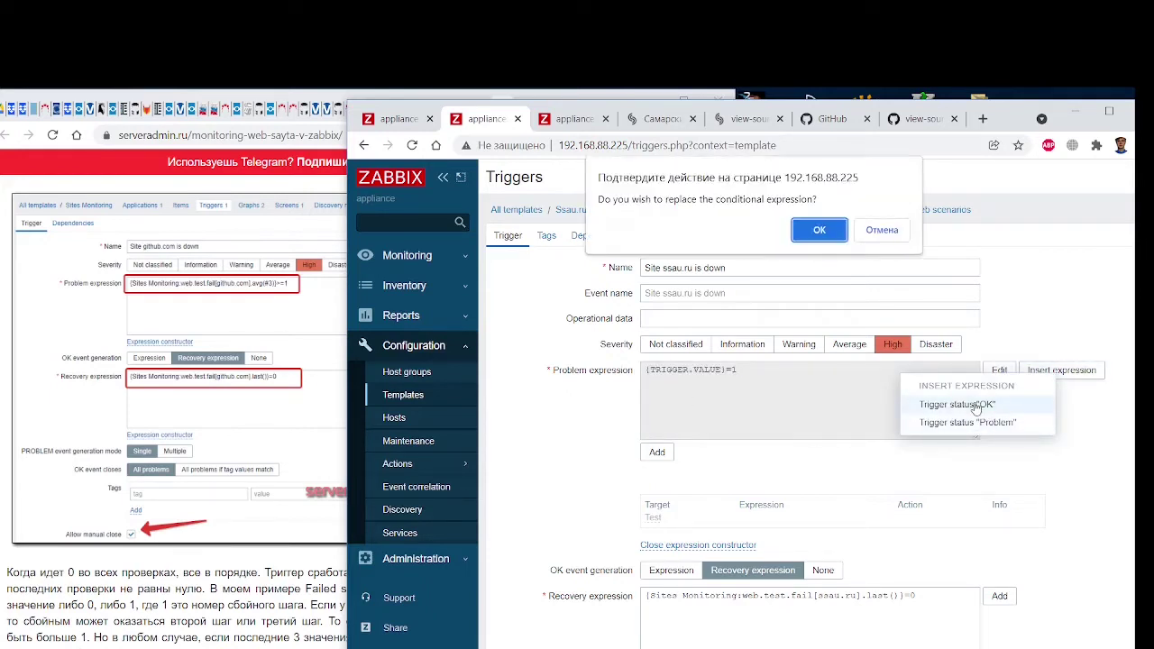
left_click(879, 232)
left_click(758, 460)
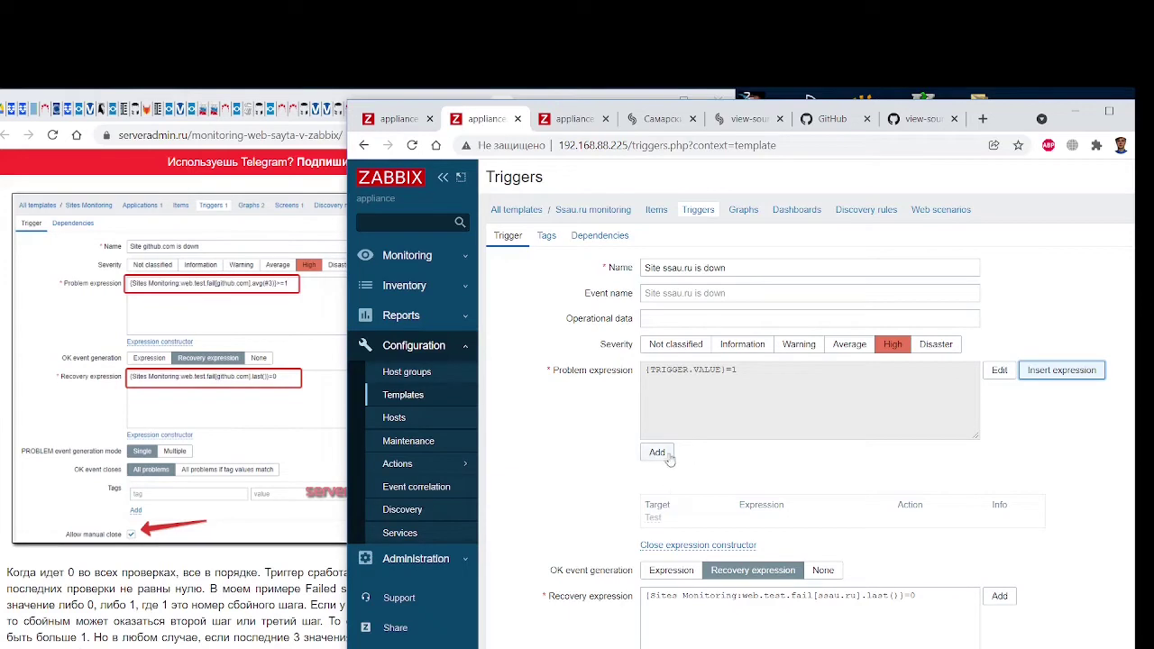
left_click(663, 454)
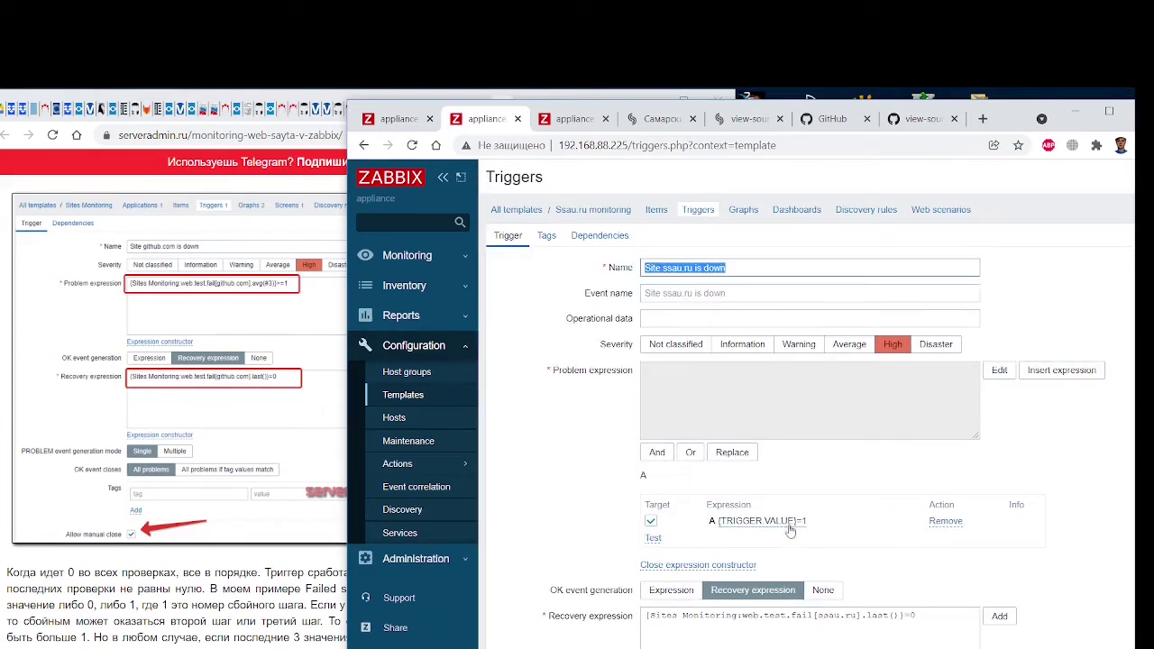
Delete the {TRIGGER.VALUE}=1 expression from the constructor, keeping severity at High
left_click(747, 523)
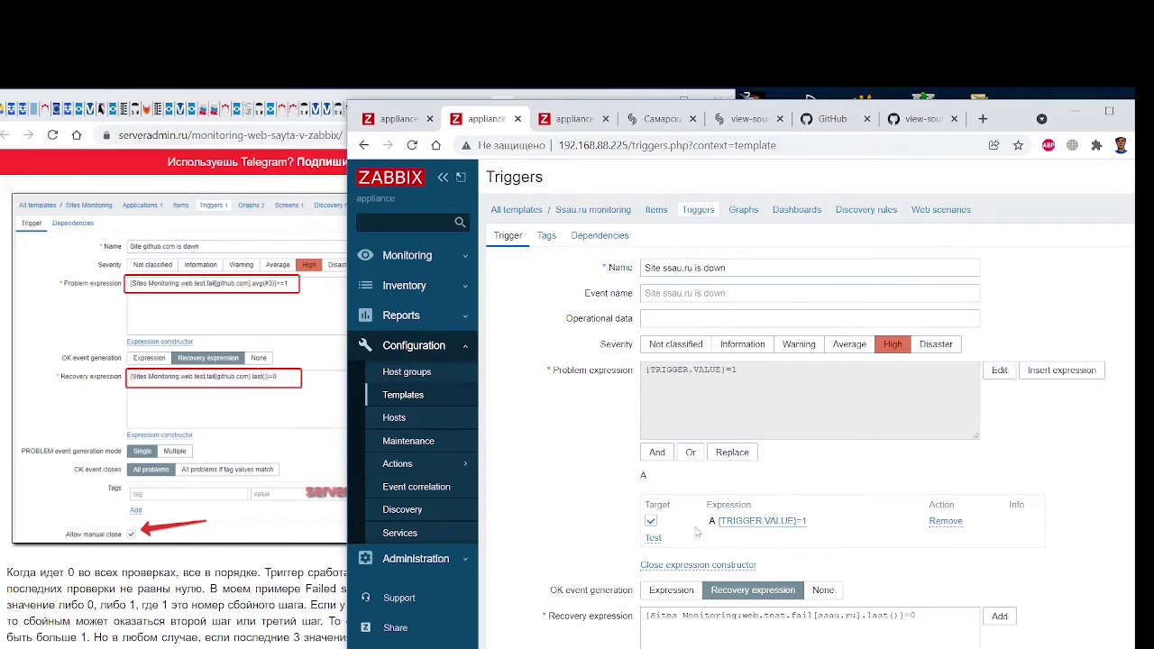
left_click(653, 538)
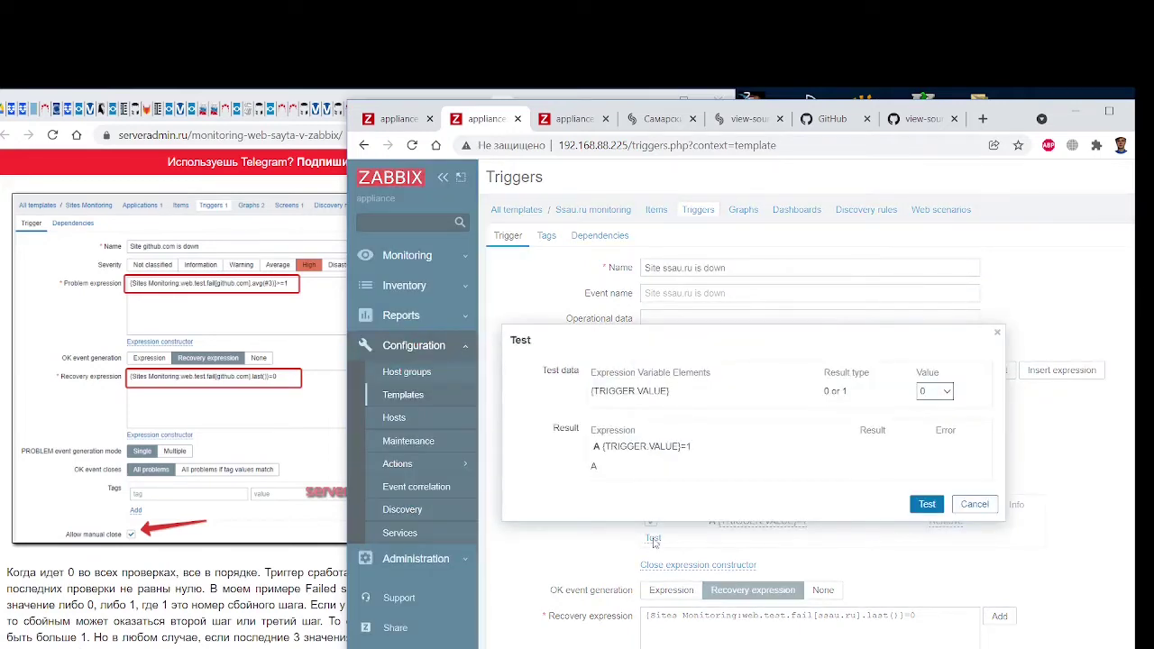
left_click(972, 505)
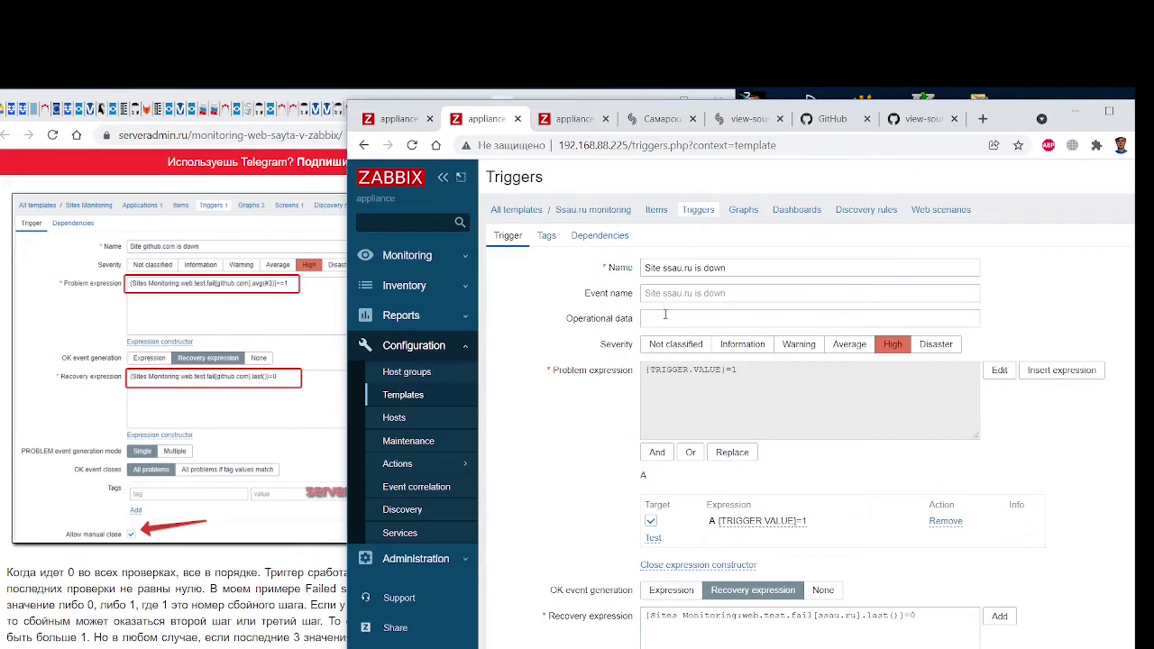
scroll(790, 450, "down", 4)
scroll(992, 415, "up", 4)
left_click(940, 521)
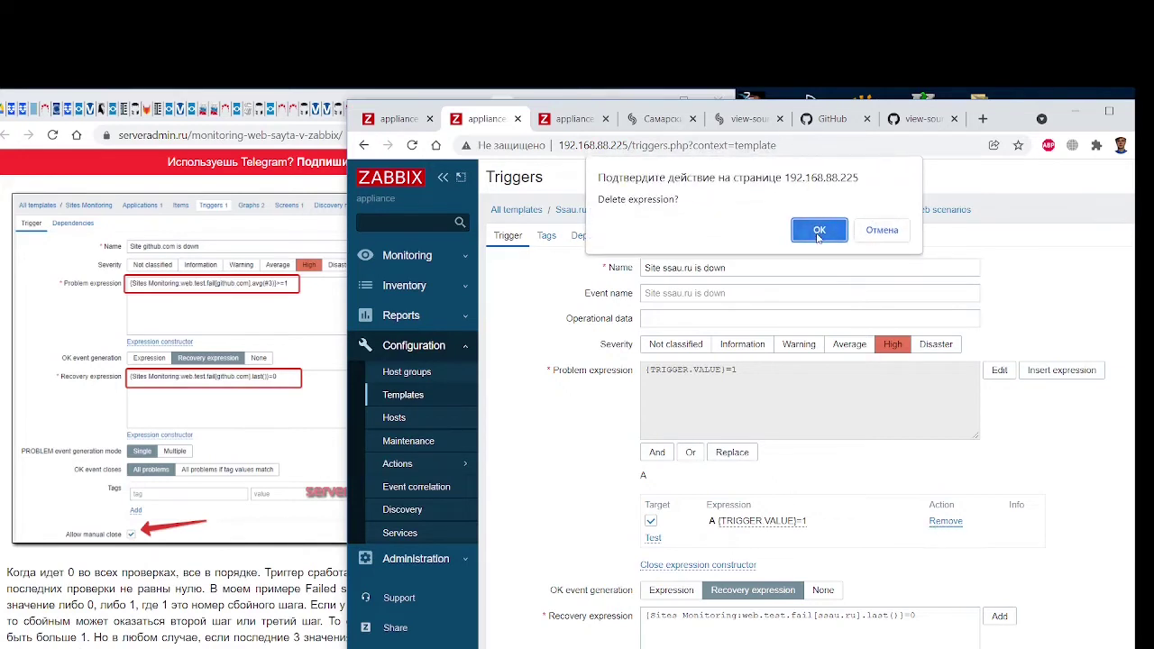
left_click(817, 231)
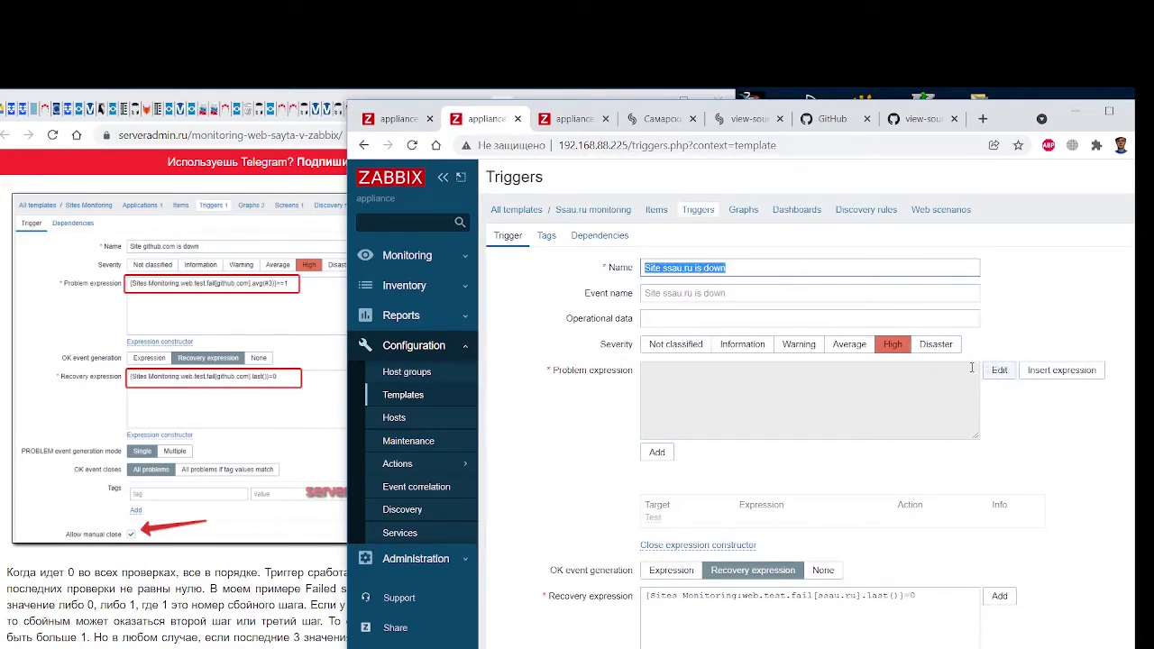
left_click(881, 349)
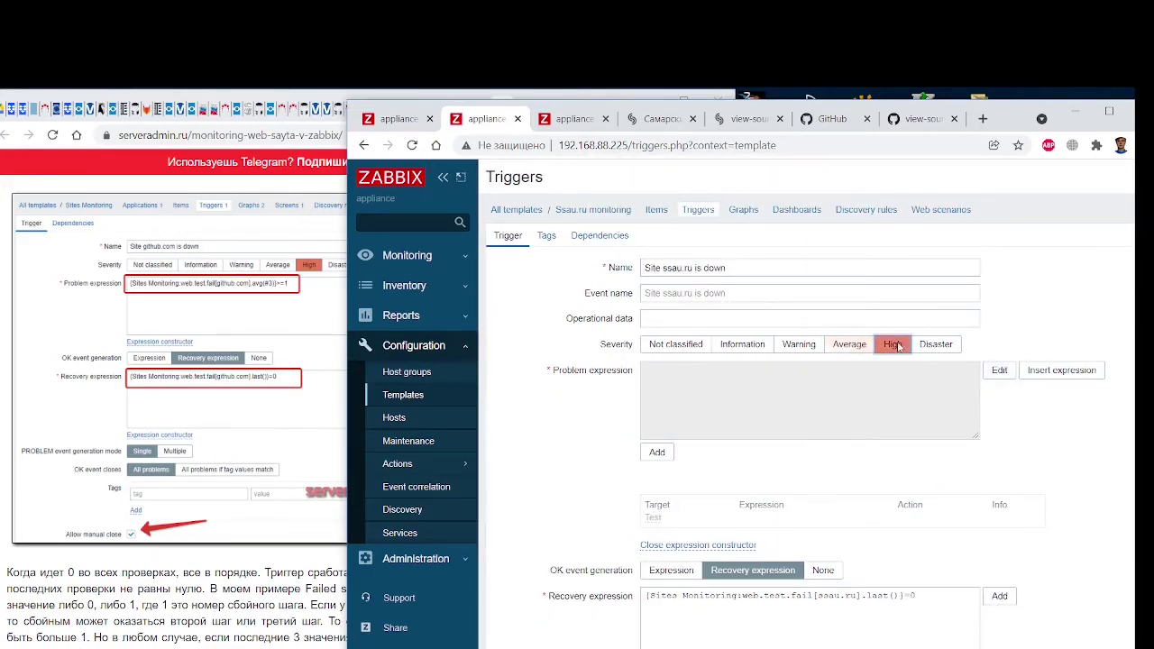
Close the constructor and paste {Sites Monitoring:web.test.fail[ssau.ru].avg(#3)>=1} as the problem expression
left_click(999, 373)
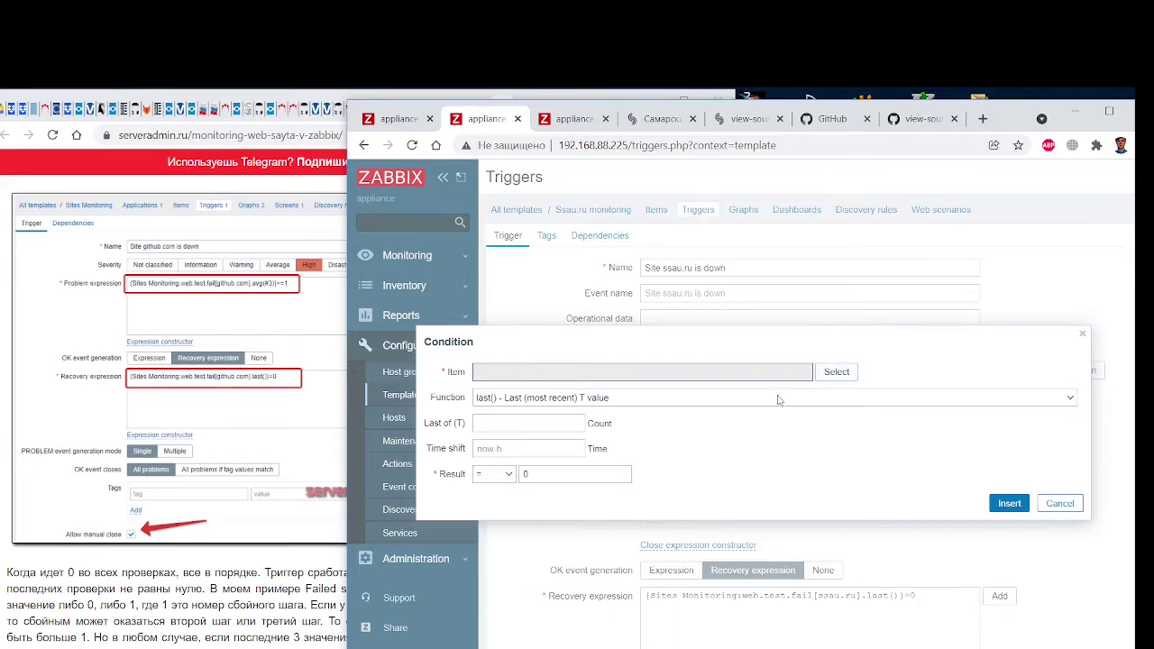
left_click(1068, 505)
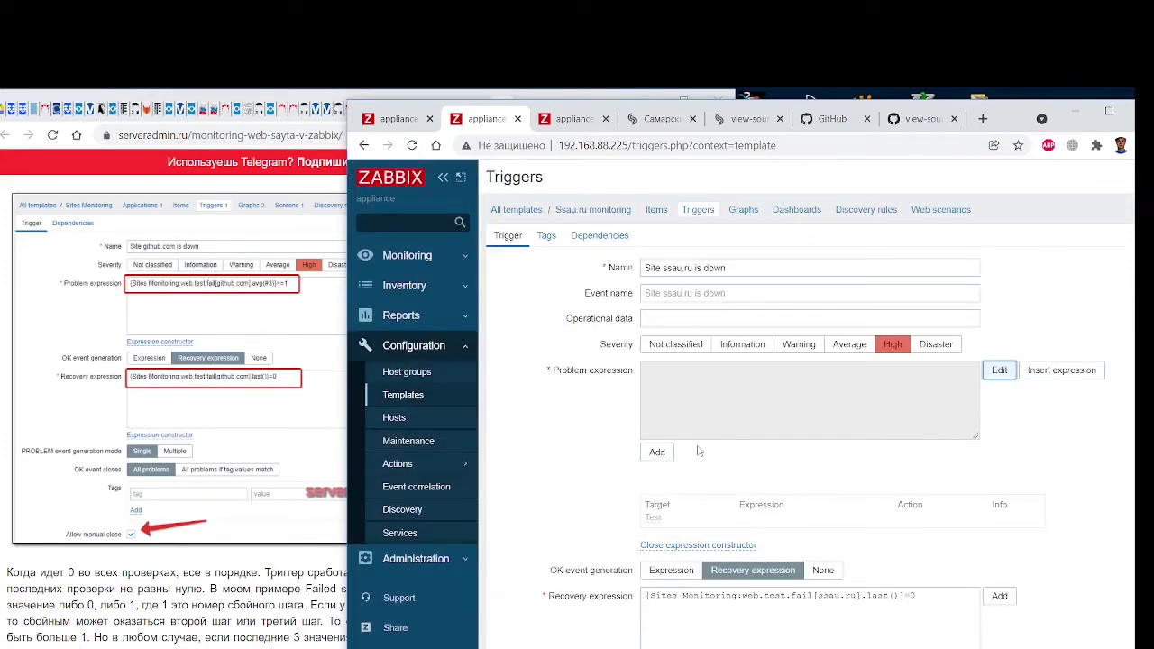
left_click(697, 395)
left_click(658, 371)
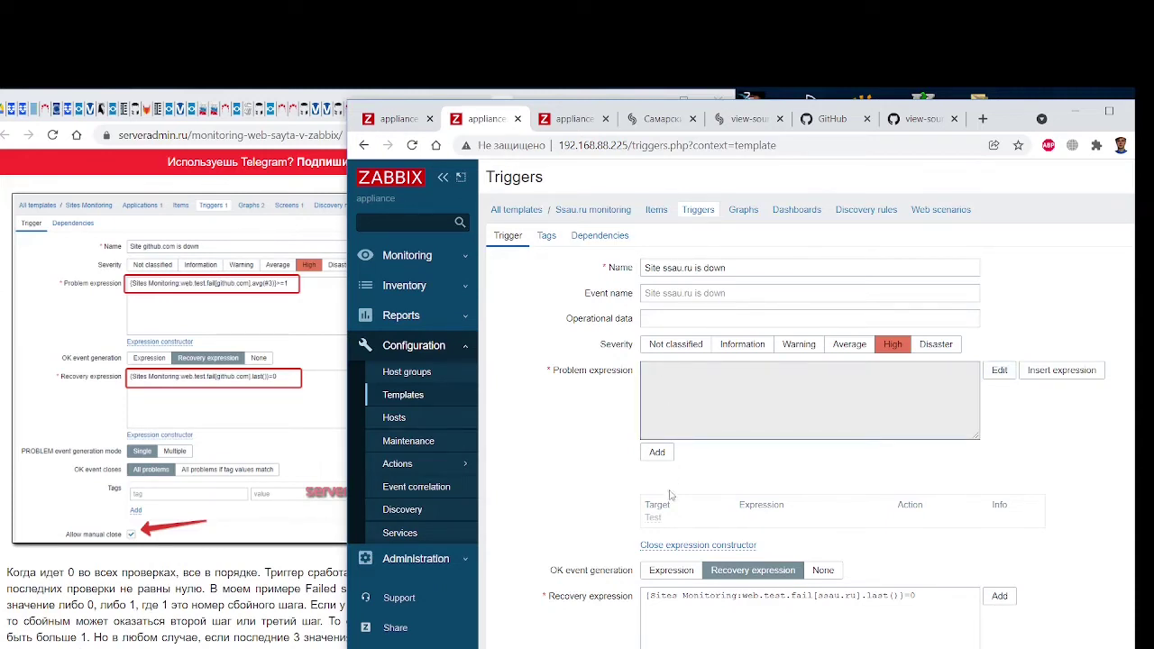
left_click(676, 547)
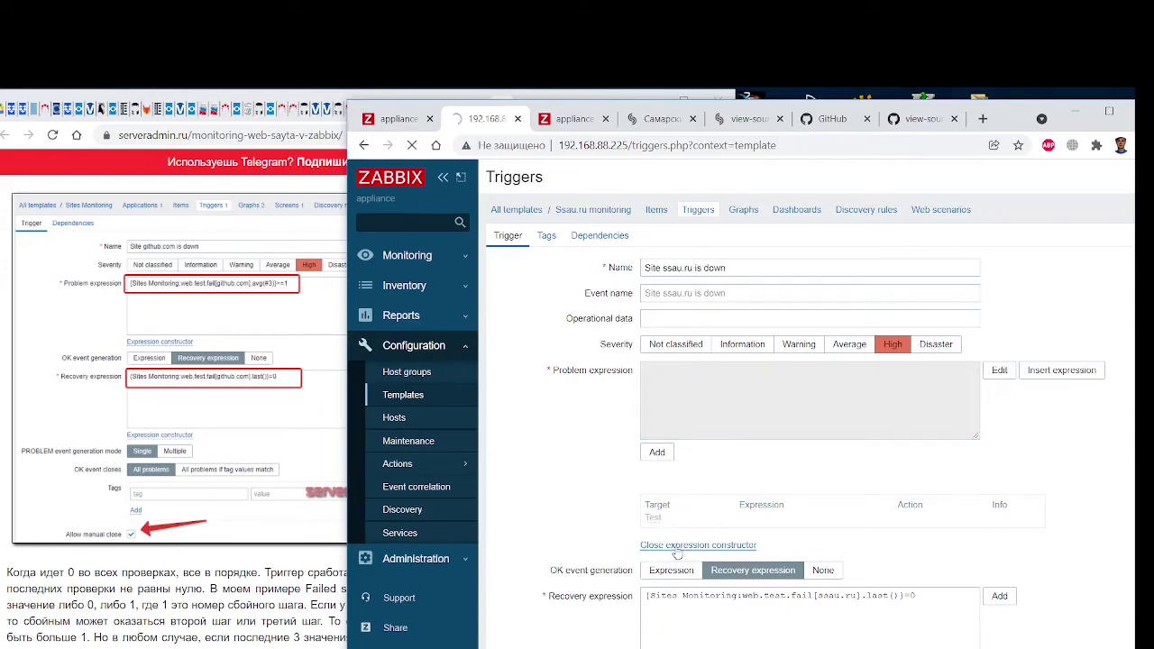
left_click(706, 378)
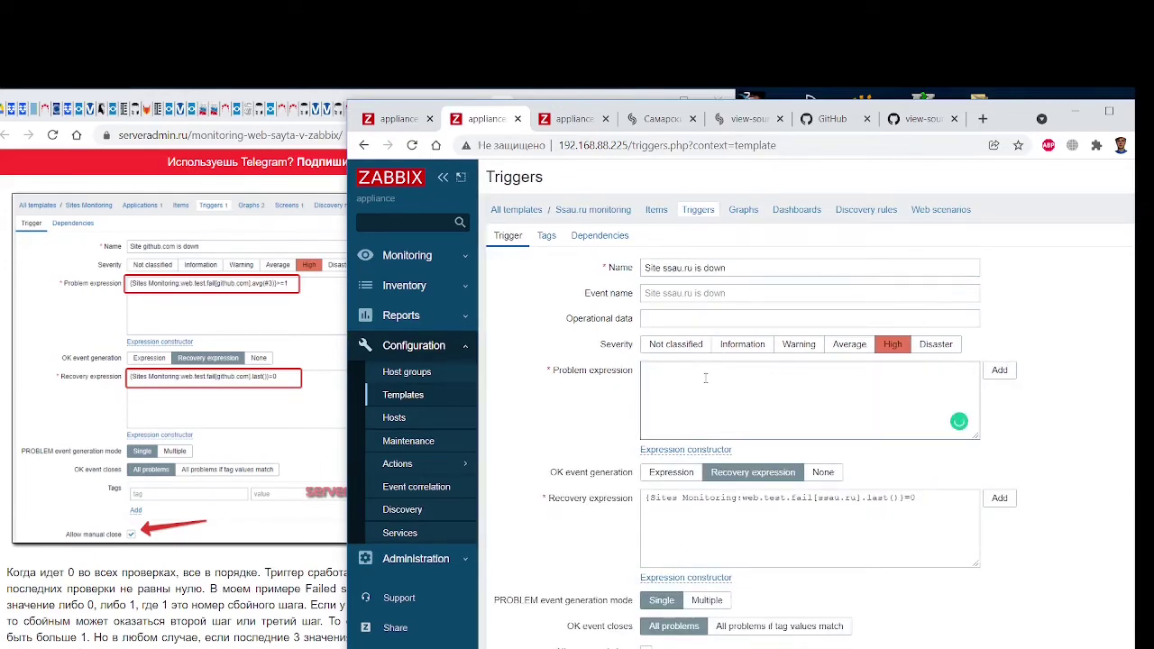
type("{Sites Monitoring:web.test.fail[ssau.ru].avg(#3)>=1}")
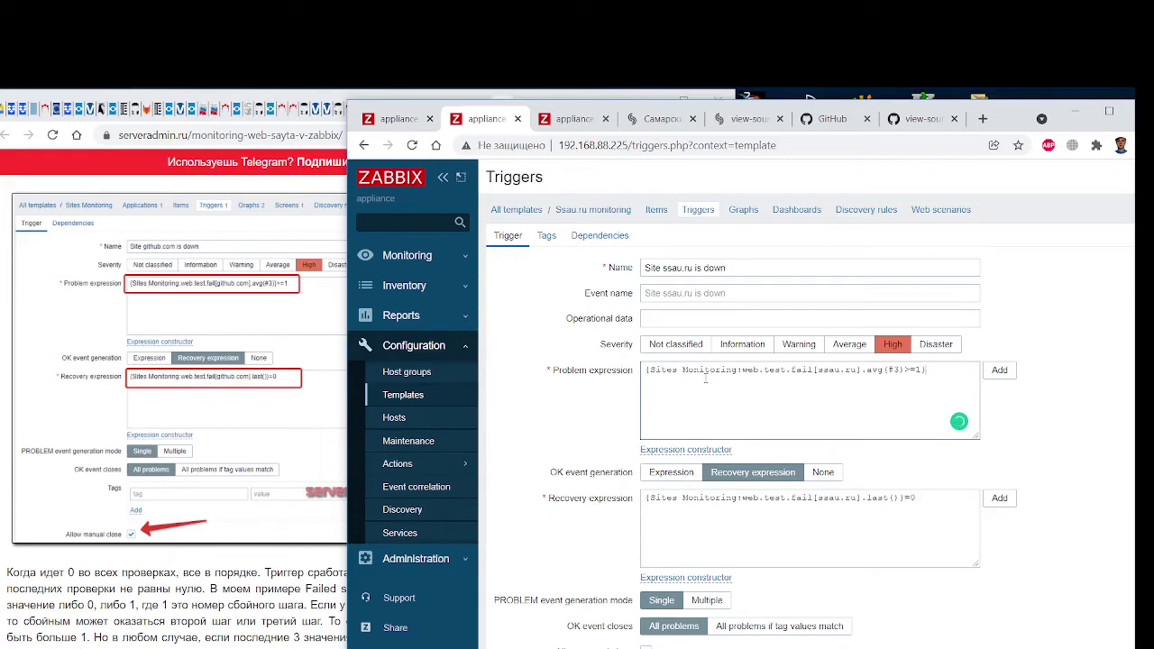
left_click(1000, 371)
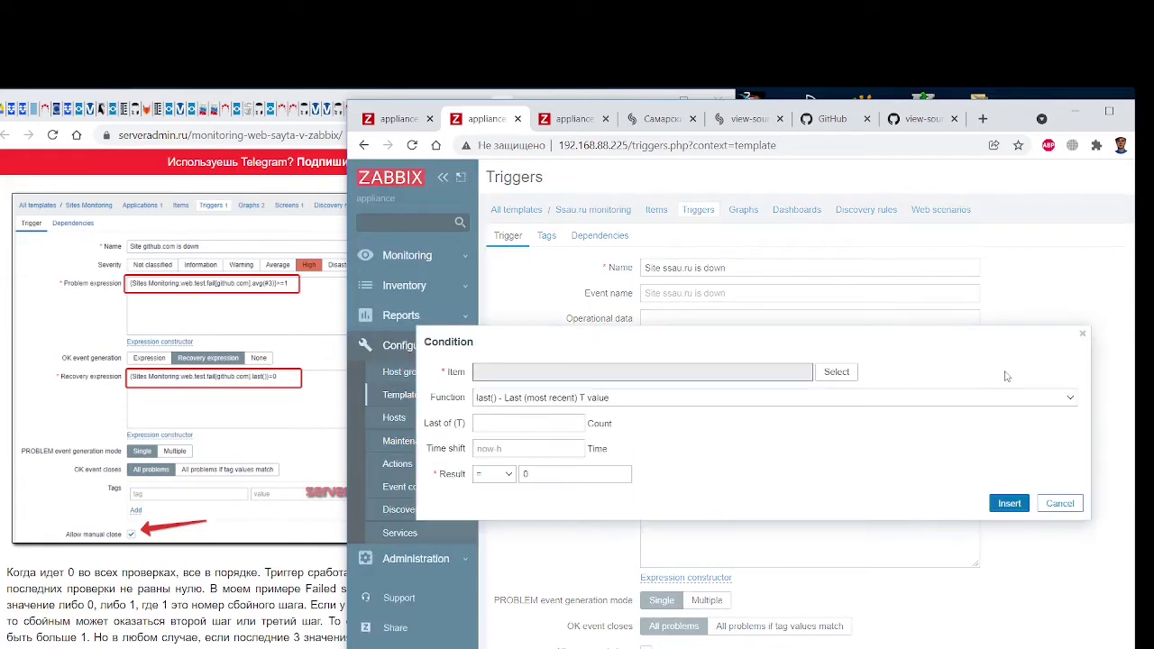
left_click(1011, 505)
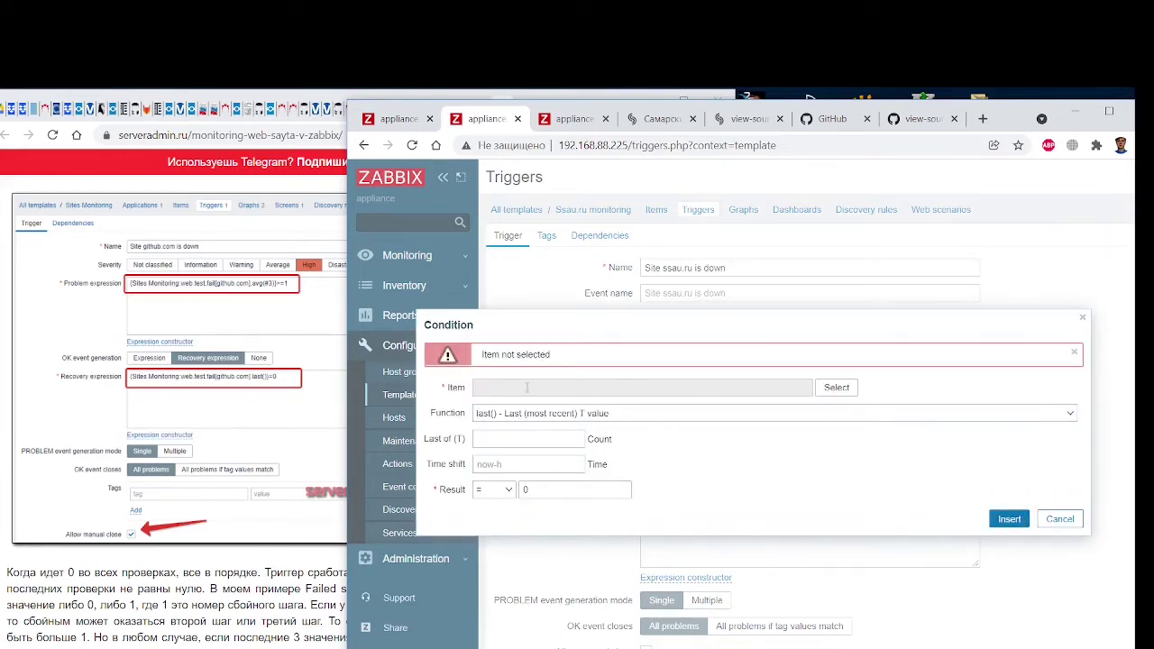
left_click_drag(548, 331, 579, 428)
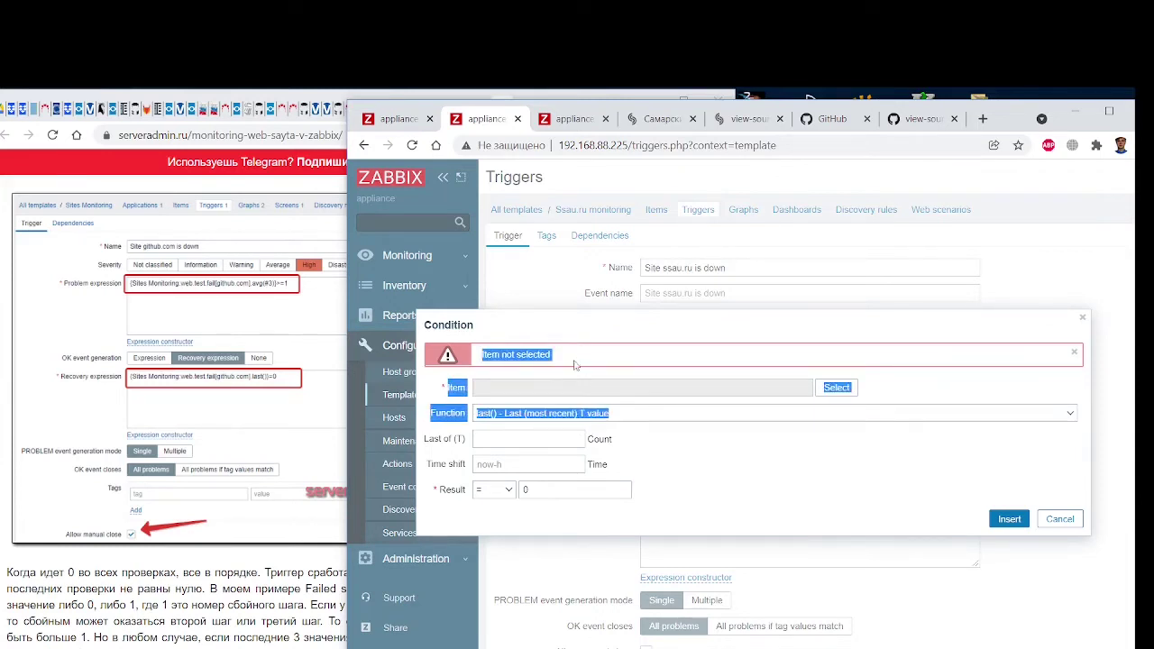
left_click(525, 436)
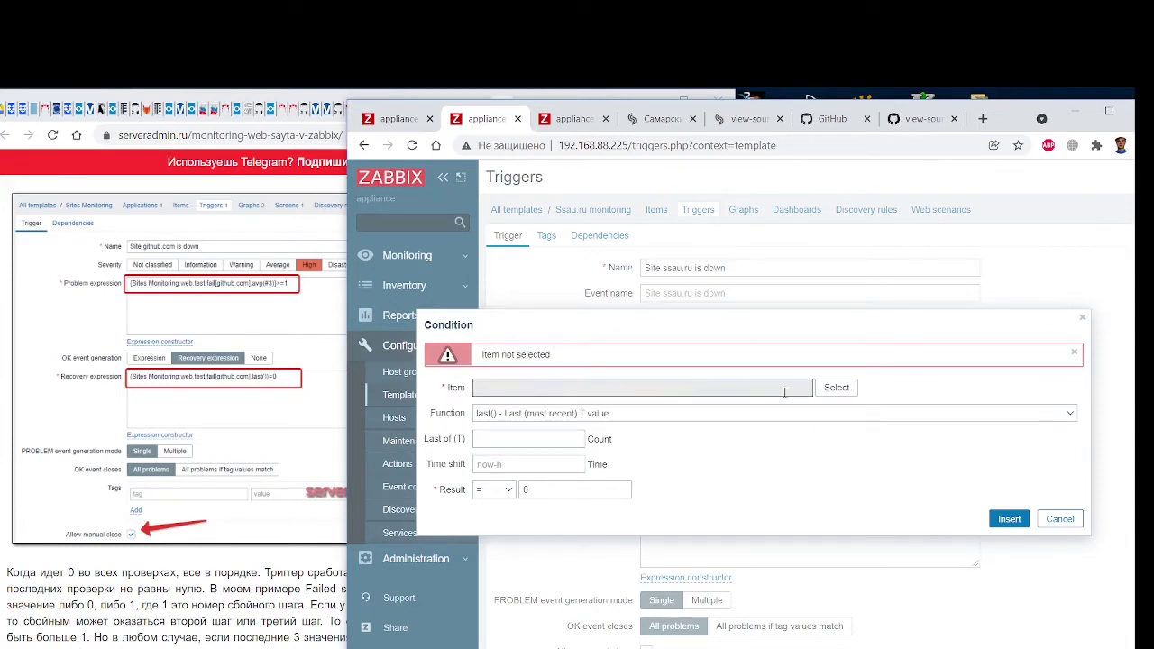
left_click(832, 394)
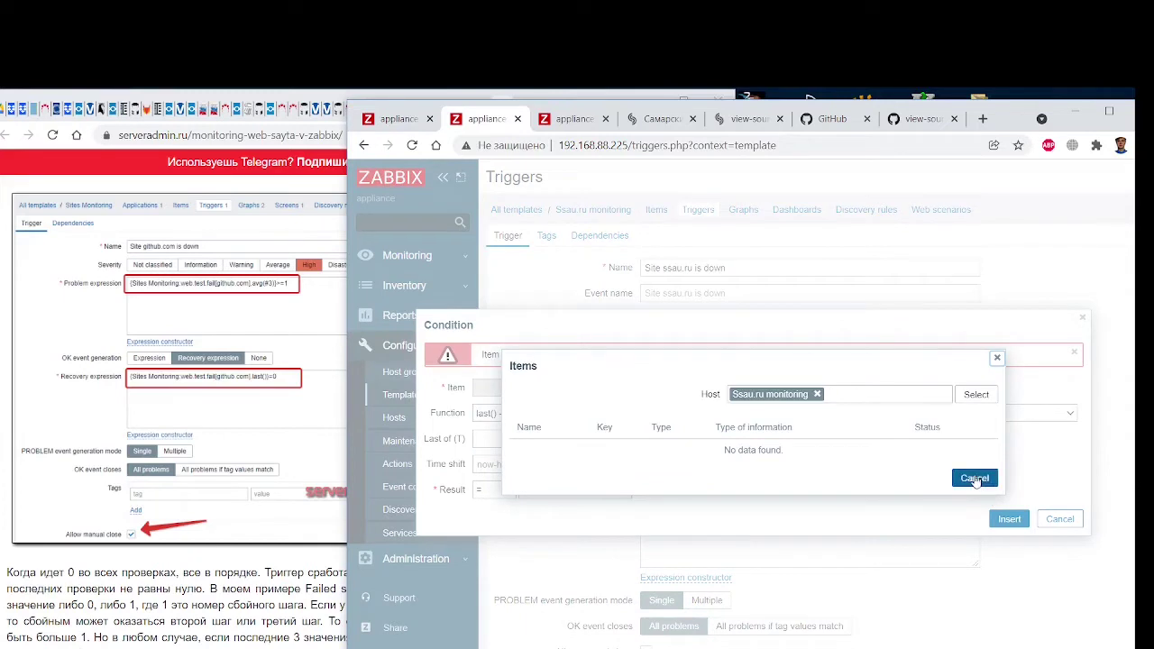
left_click(977, 397)
left_click(974, 478)
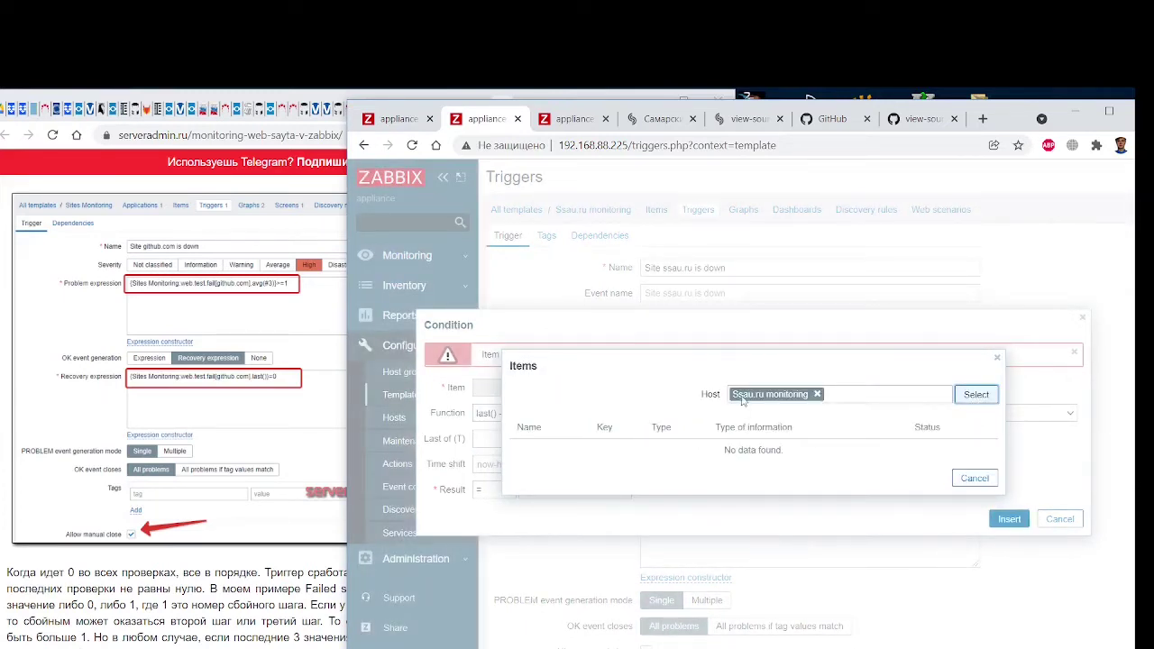
left_click(971, 482)
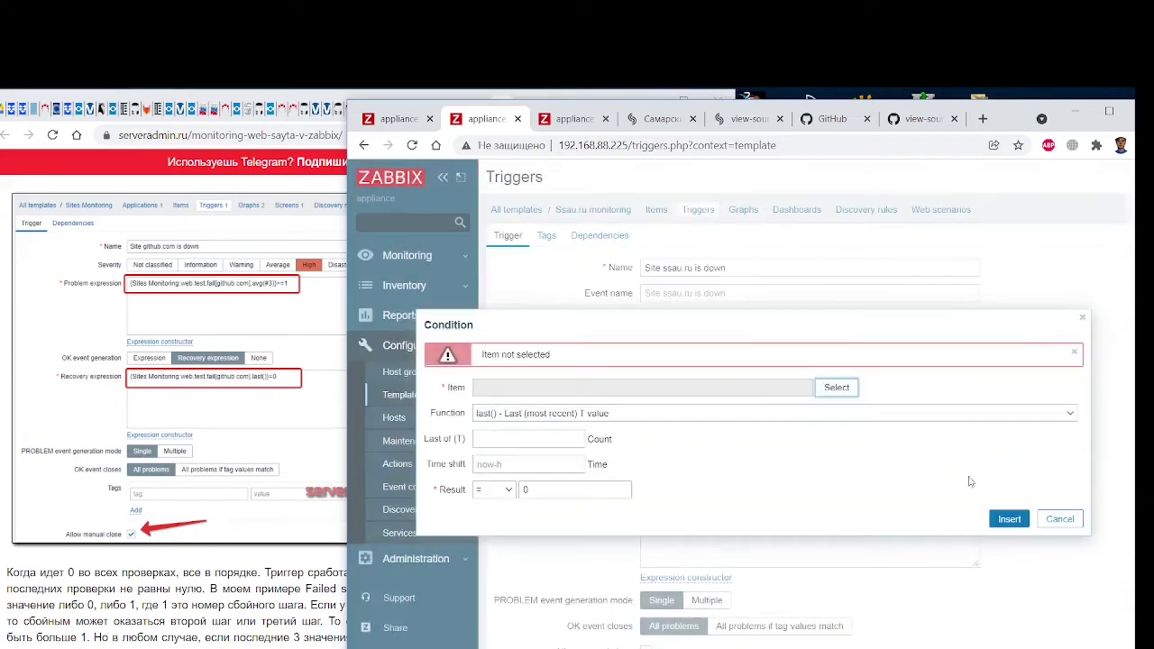
left_click(1061, 519)
left_click(899, 392)
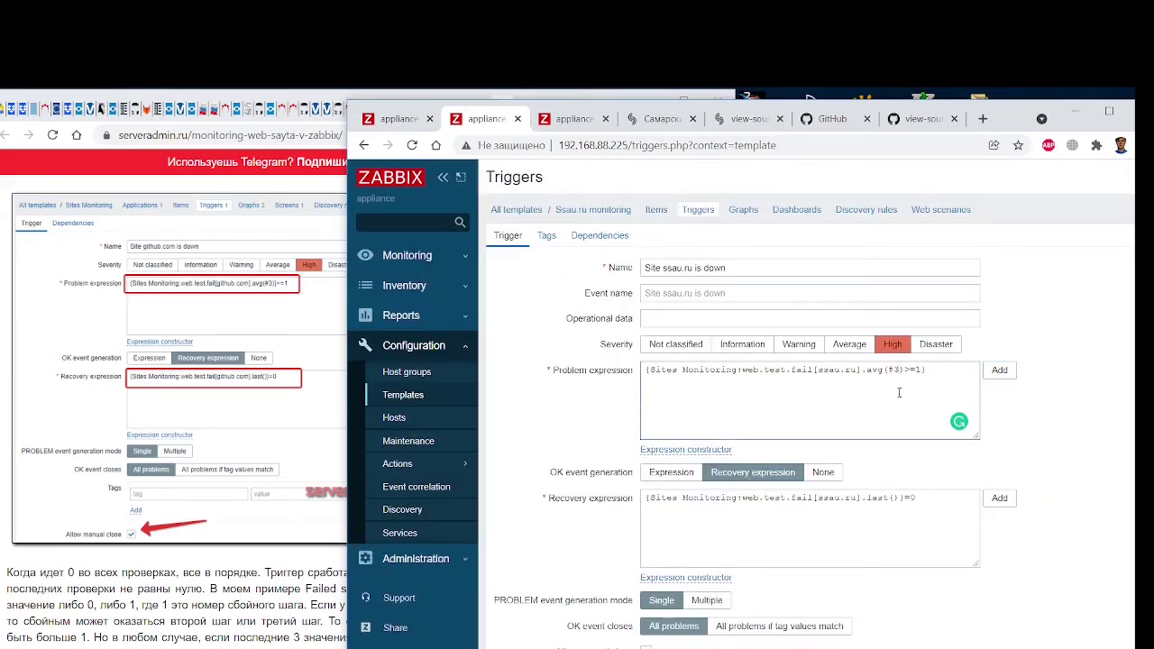
Submit the Site ssau.ru is down trigger, which fails with 'Cannot add trigger'
scroll(899, 393, "down", 5)
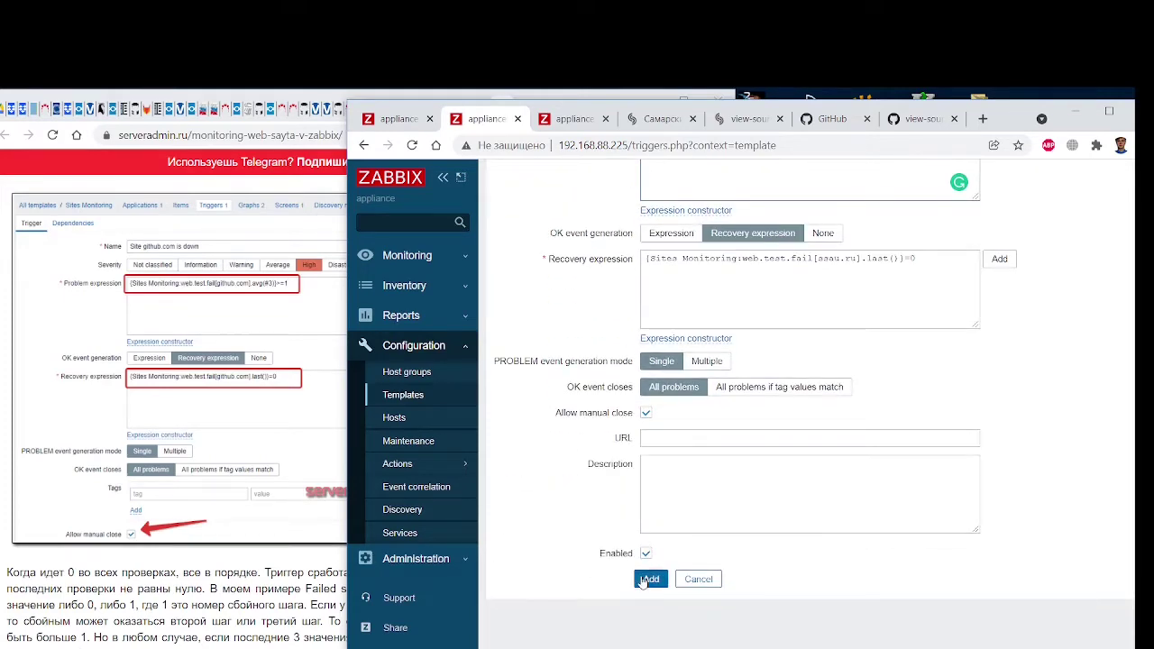
left_click(647, 580)
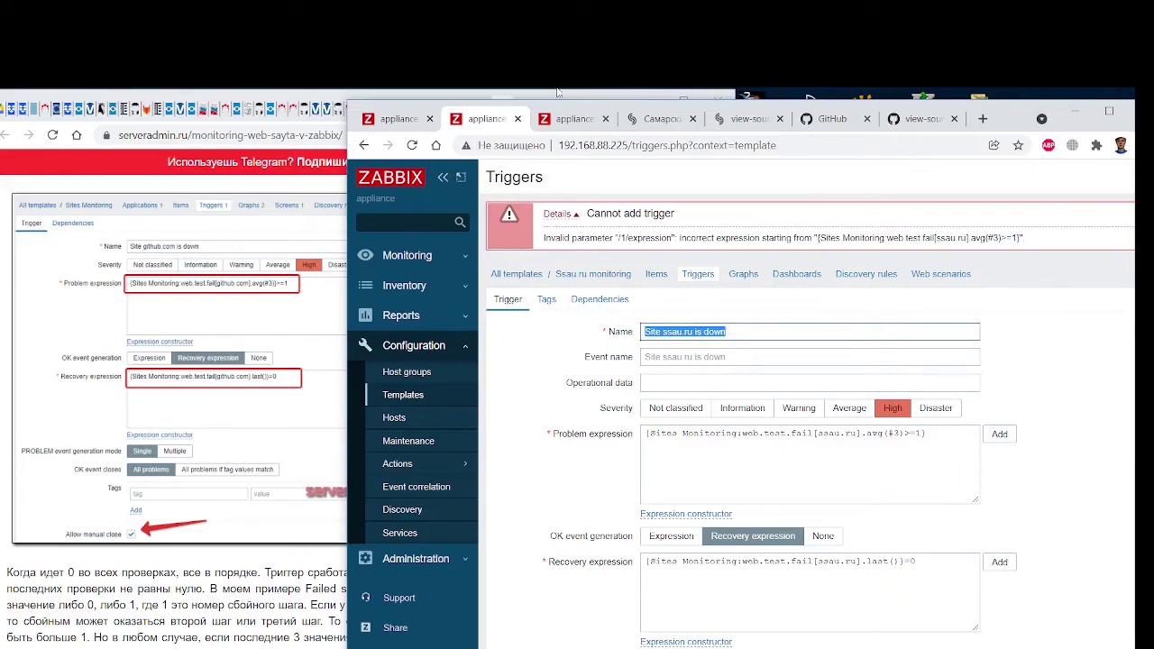
left_click_drag(358, 107, 487, 98)
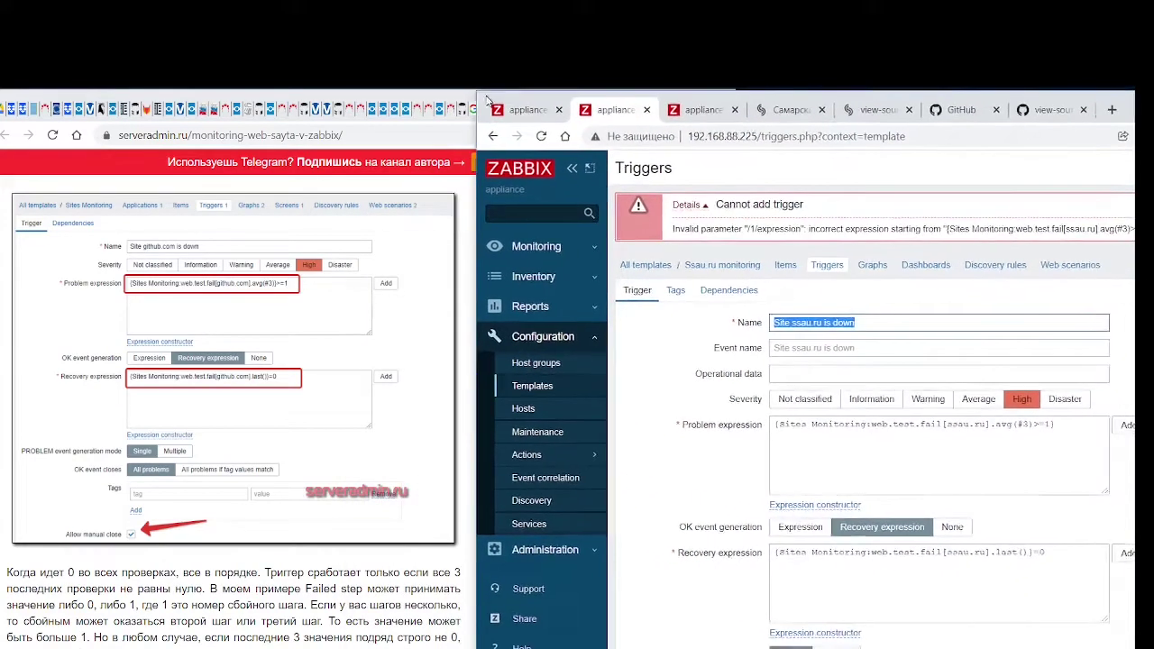
Scroll the serveradmin.ru website-monitoring article and bring its window in front of Zabbix
scroll(268, 434, "down", 4)
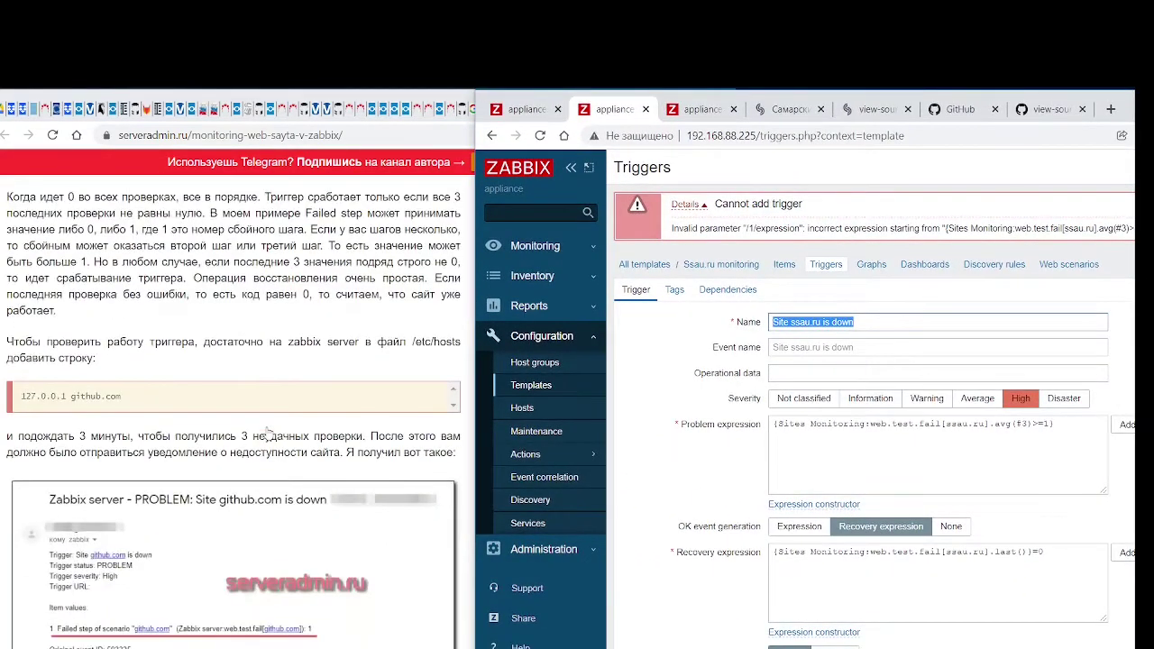
scroll(268, 434, "up", 4)
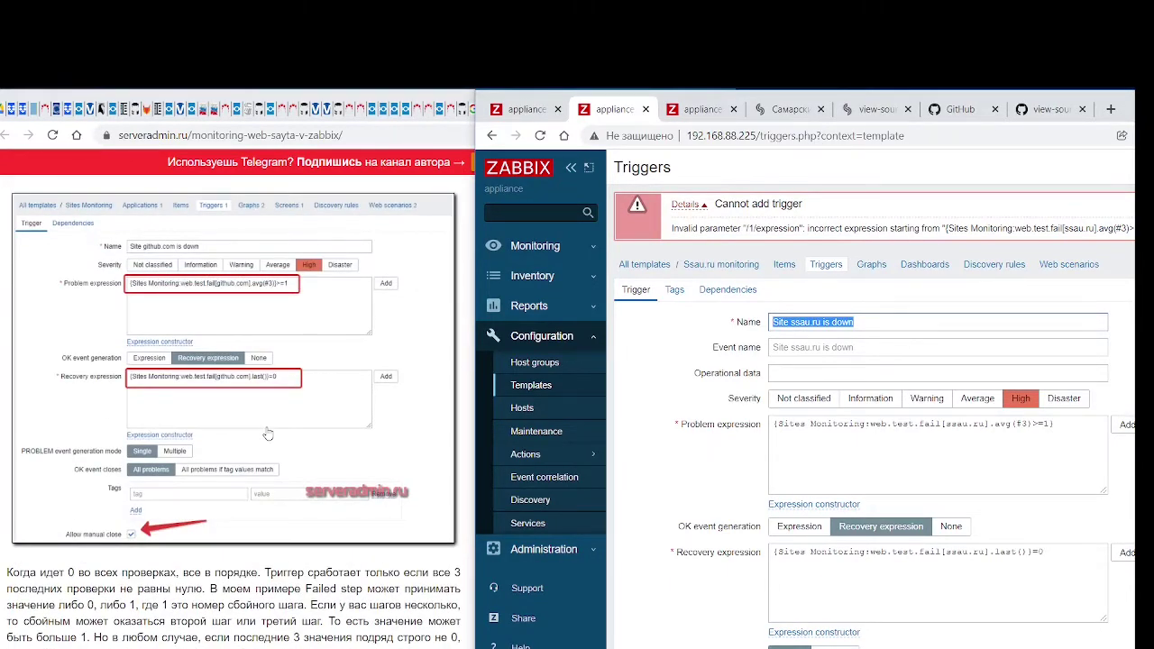
scroll(268, 433, "up", 2)
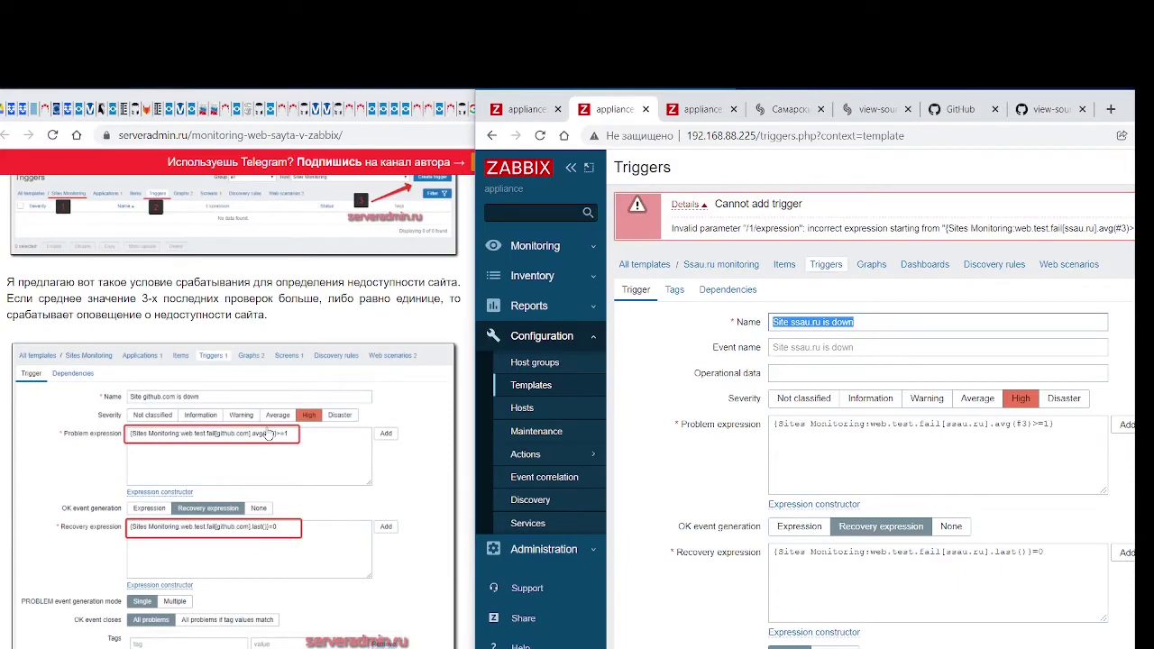
scroll(268, 434, "down", 2)
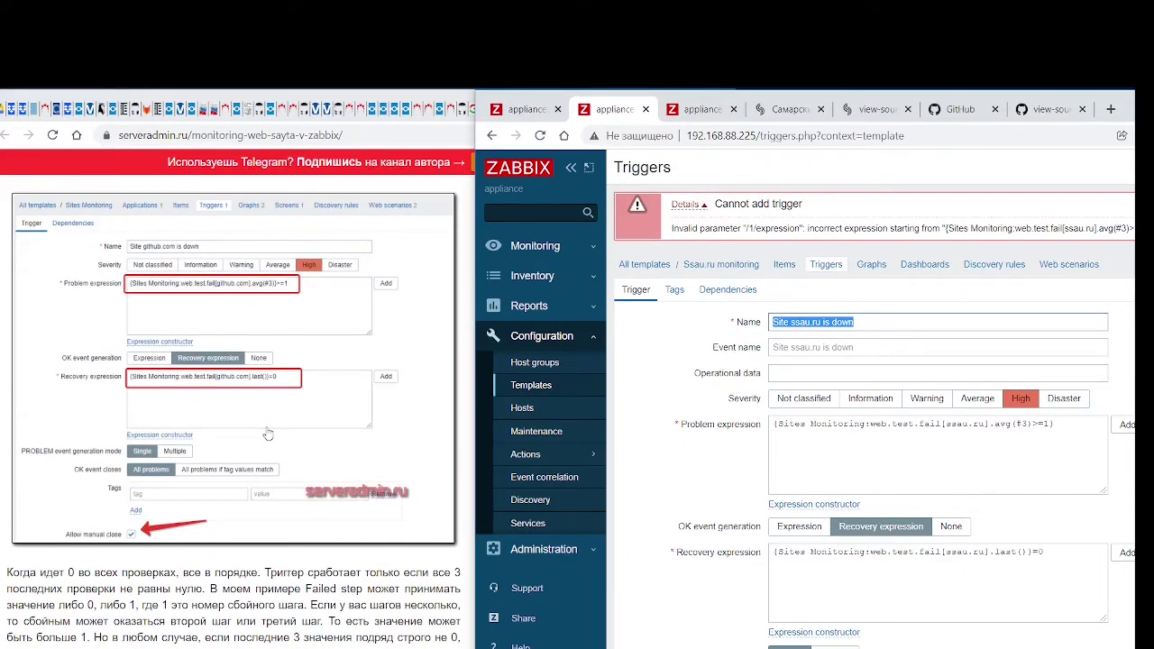
left_click(376, 623)
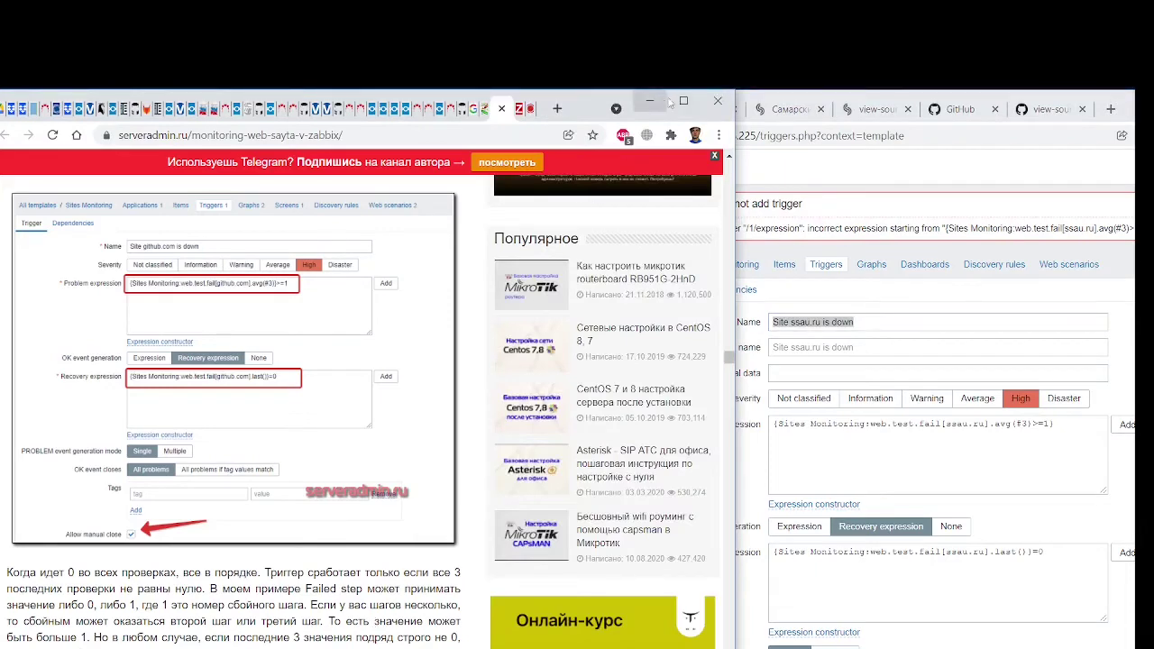
Search for 'zabbix site monitoring trigger' in a new, maximized browser tab
left_click(558, 108)
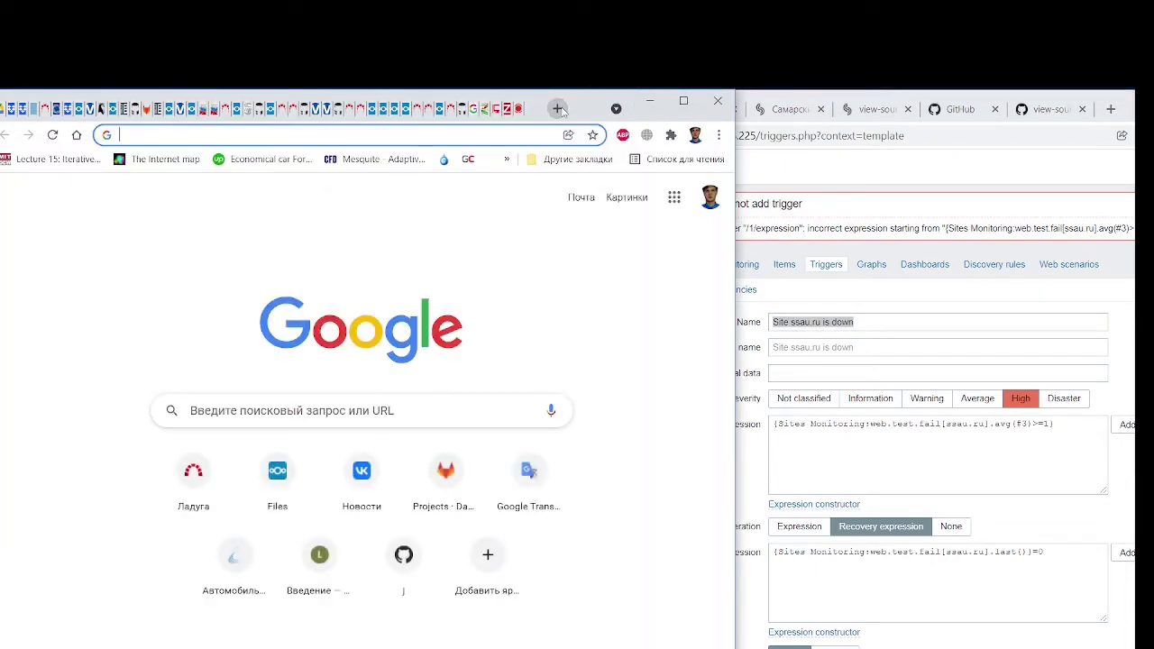
left_click(684, 100)
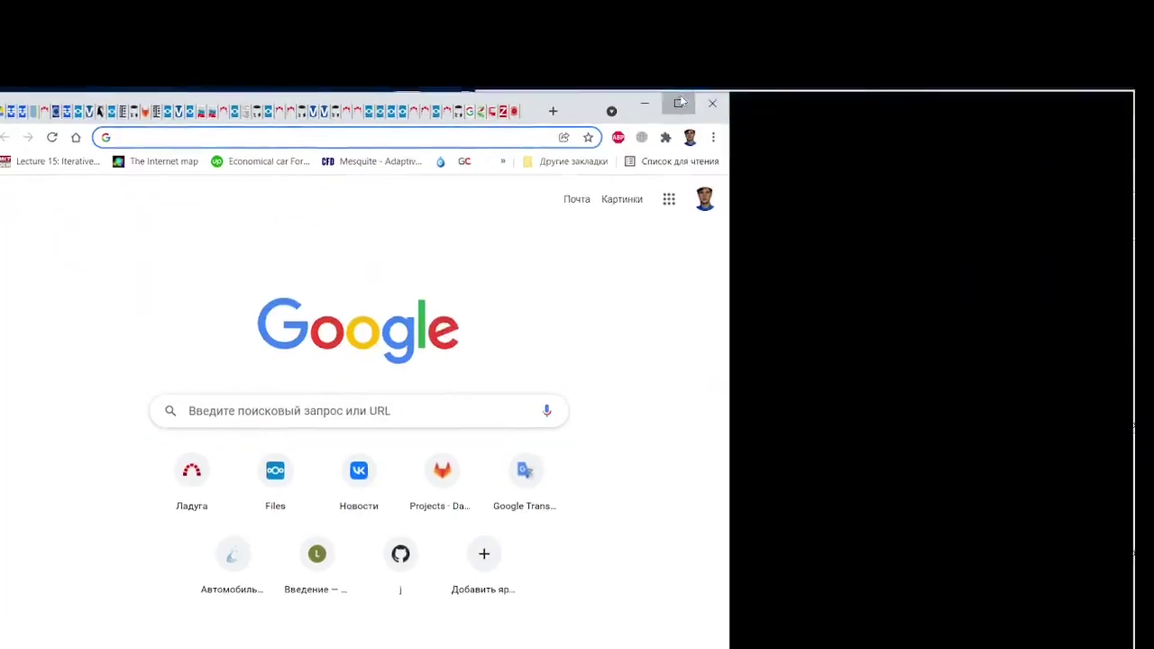
left_click(558, 133)
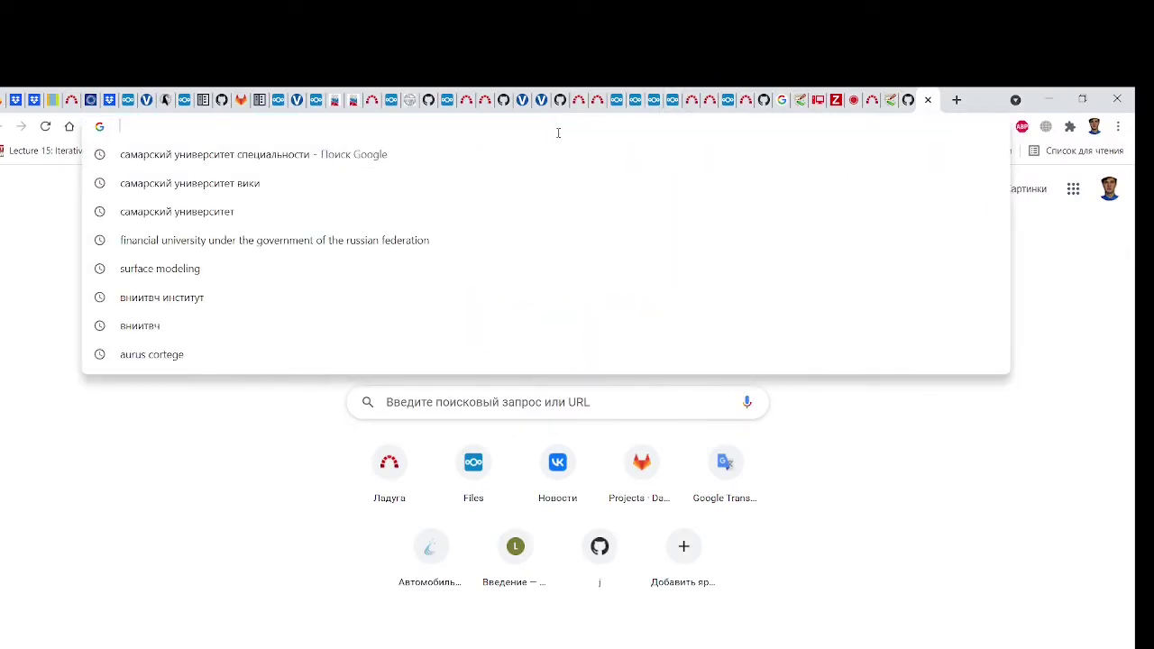
type("zabbix")
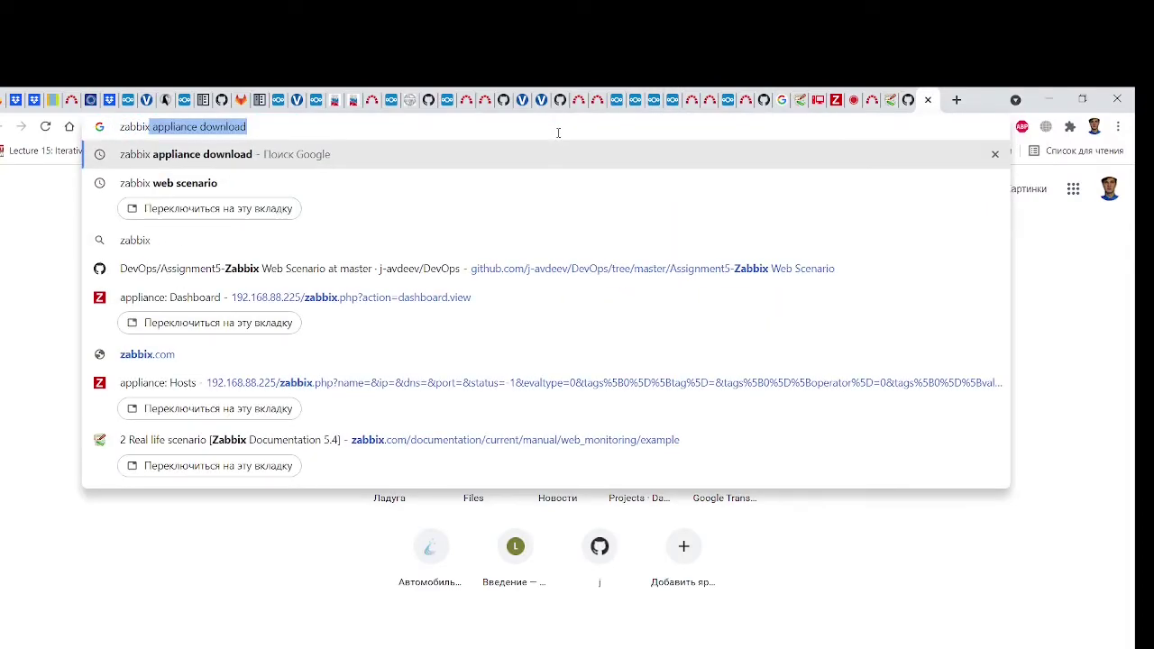
type(" site")
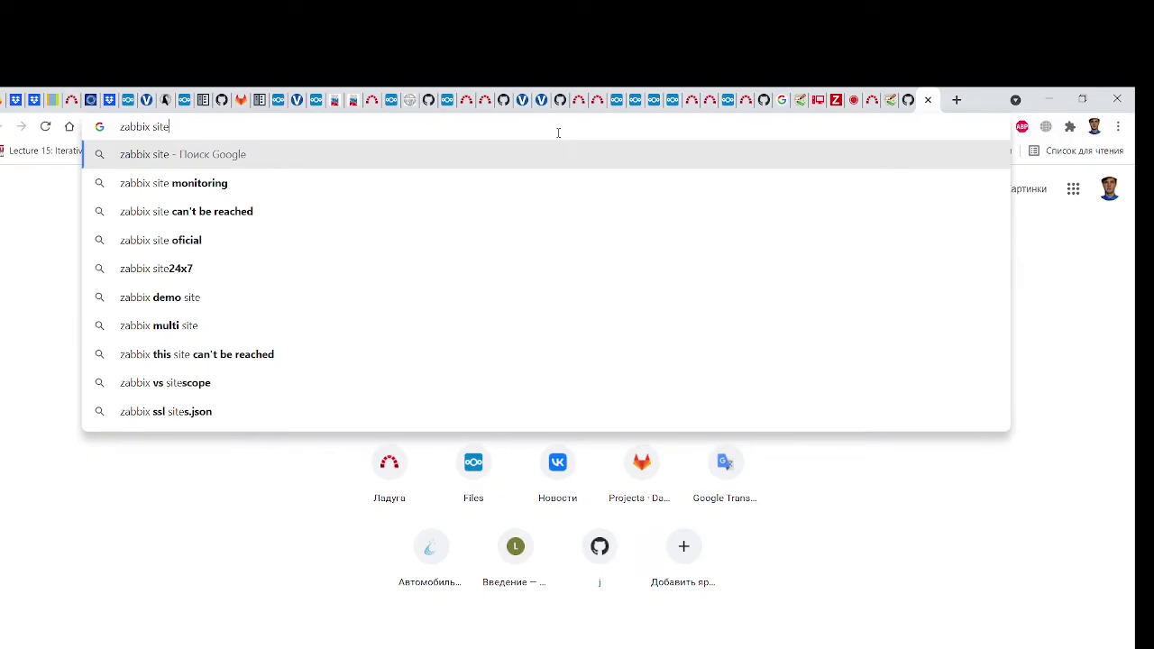
type("monito")
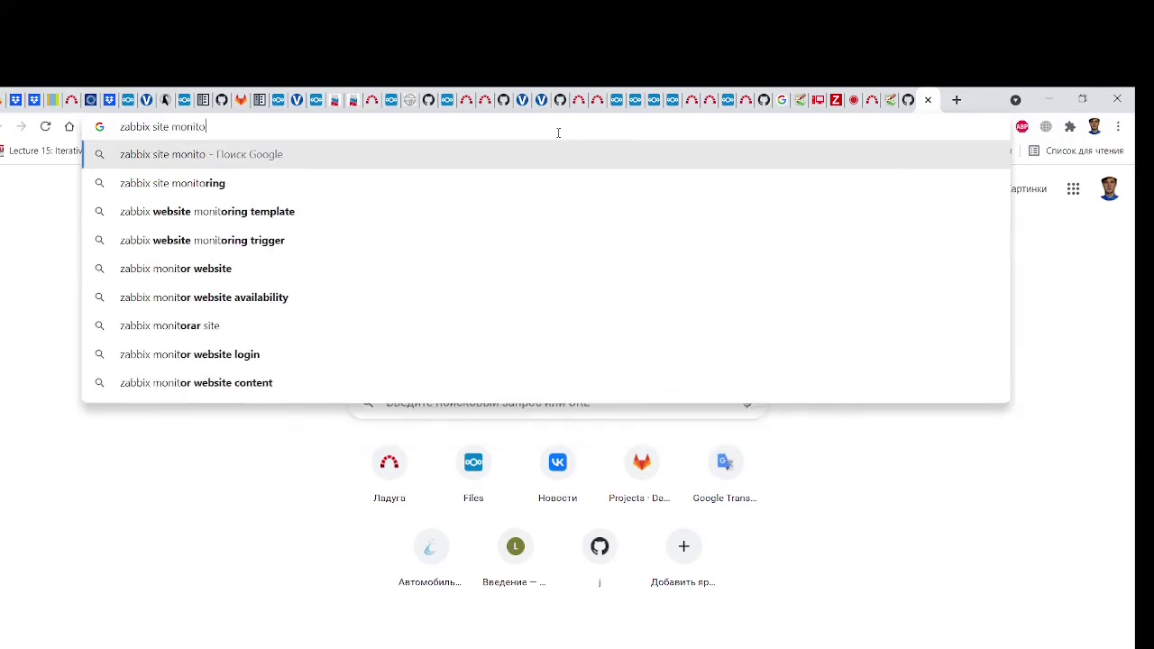
type("ring tri")
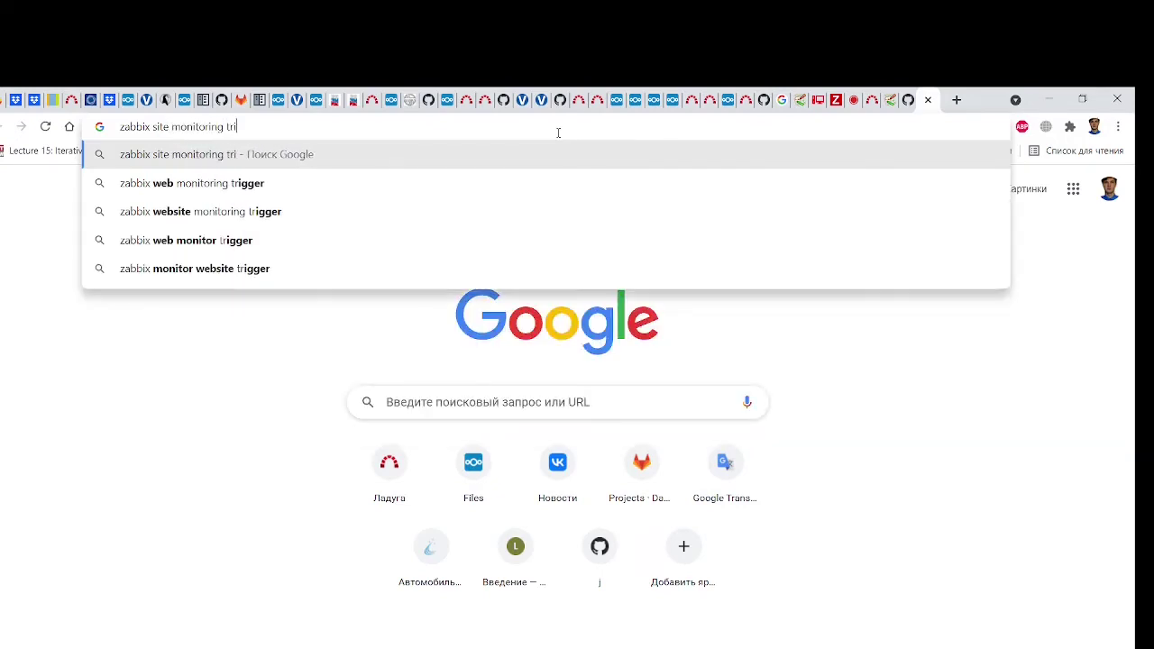
type("gger")
key("Return")
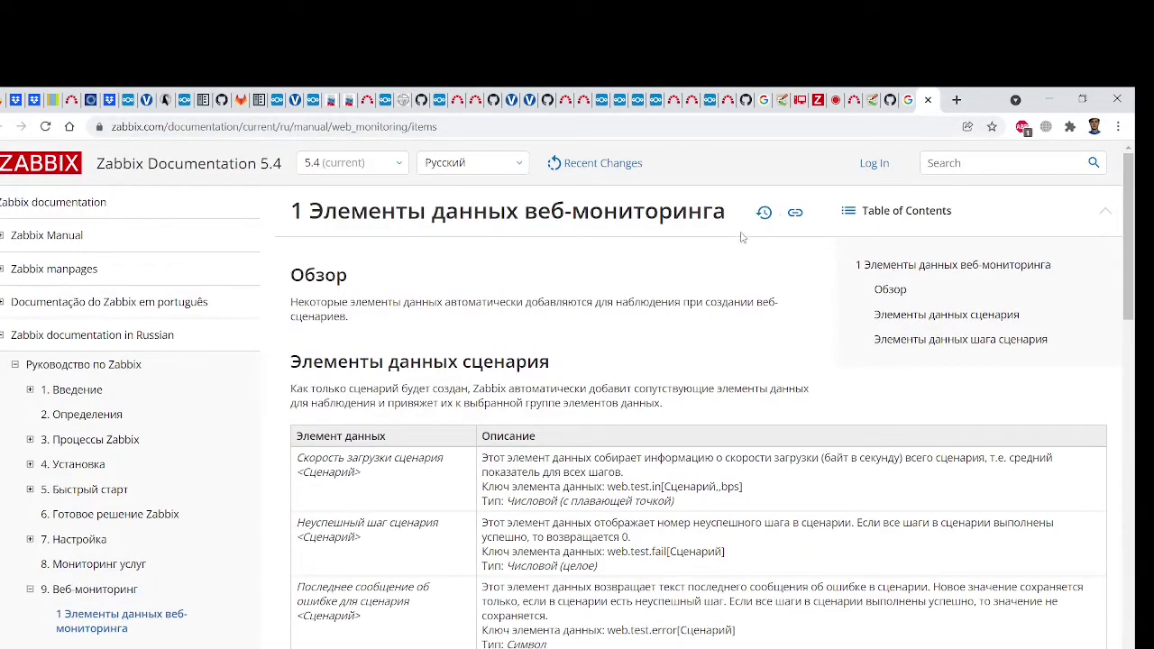
Restore the docs window size and read through the Пример 1–3 web-monitoring trigger examples
double_click(987, 101)
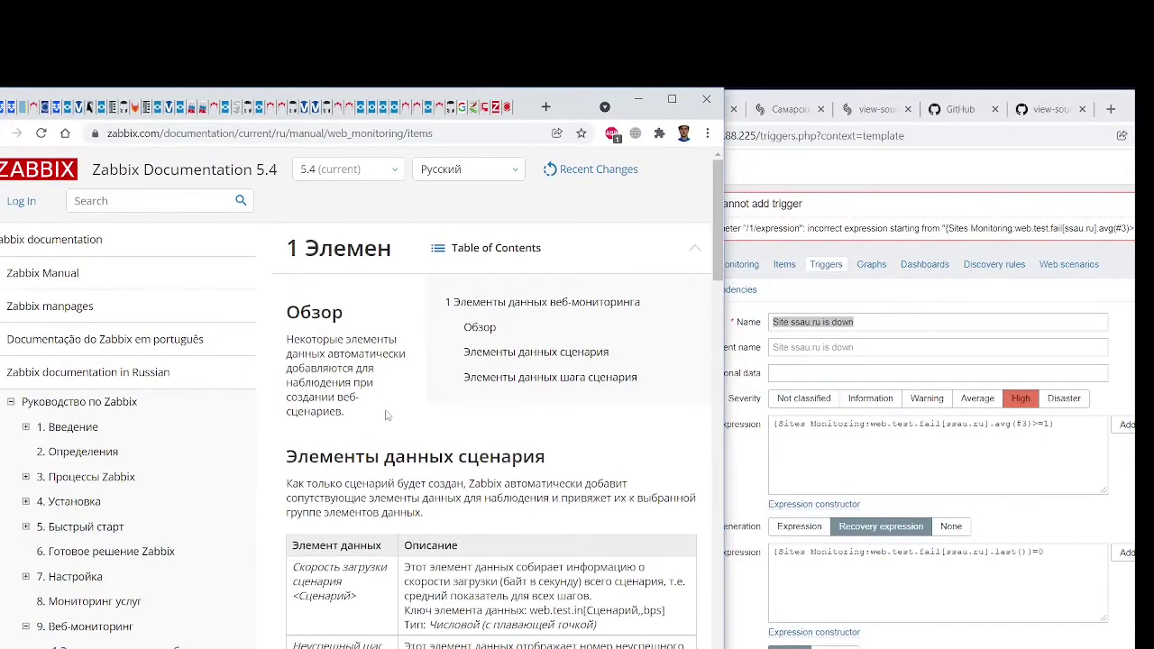
scroll(386, 415, "down", 8)
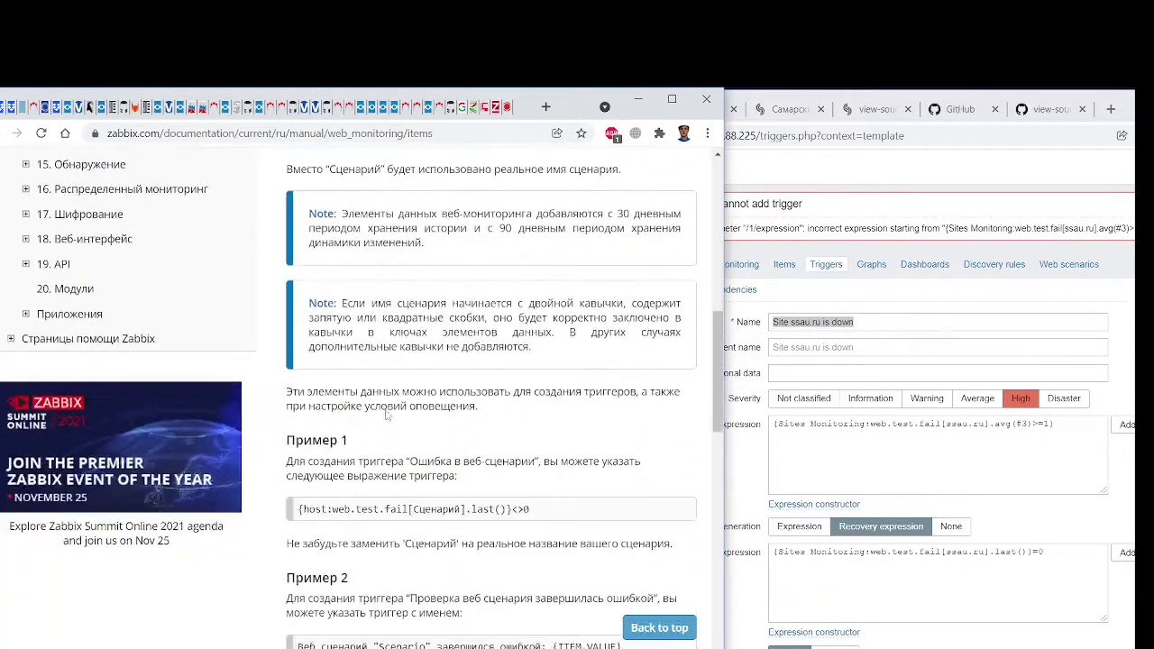
scroll(386, 413, "down", 1)
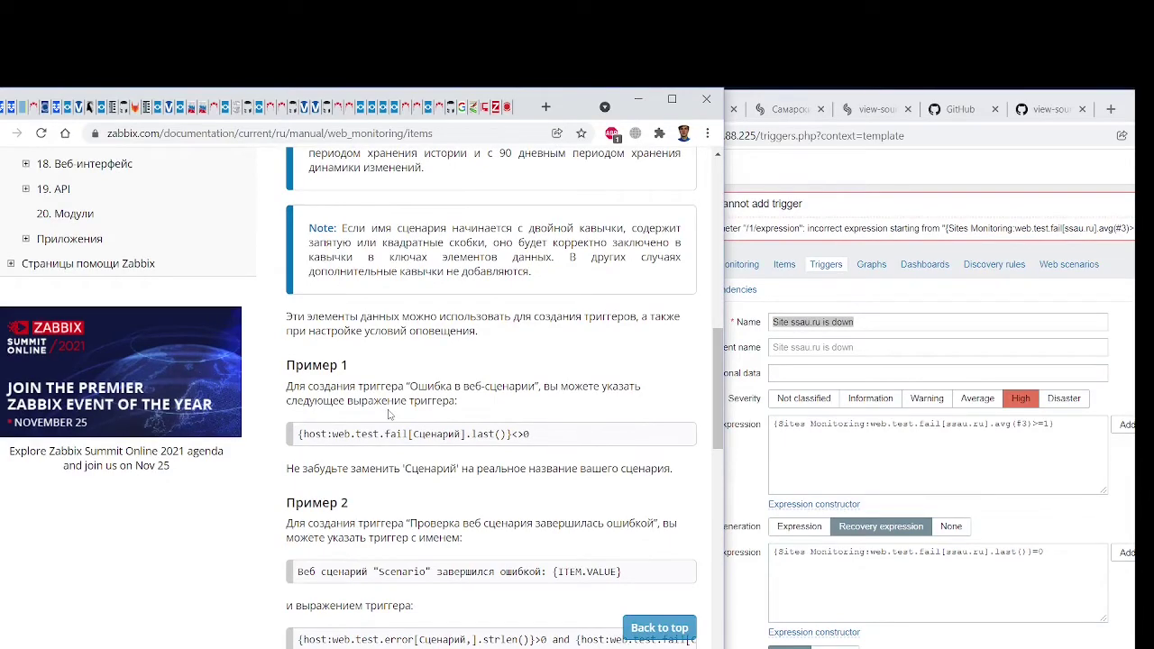
scroll(389, 414, "down", 3)
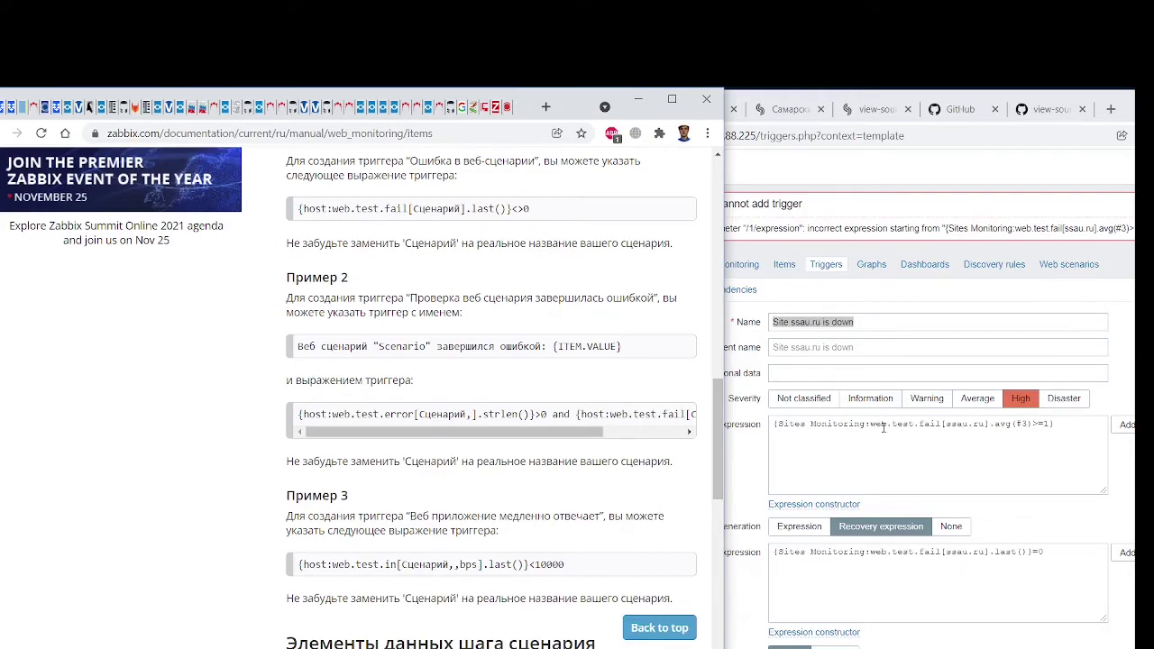
scroll(466, 463, "down", 3)
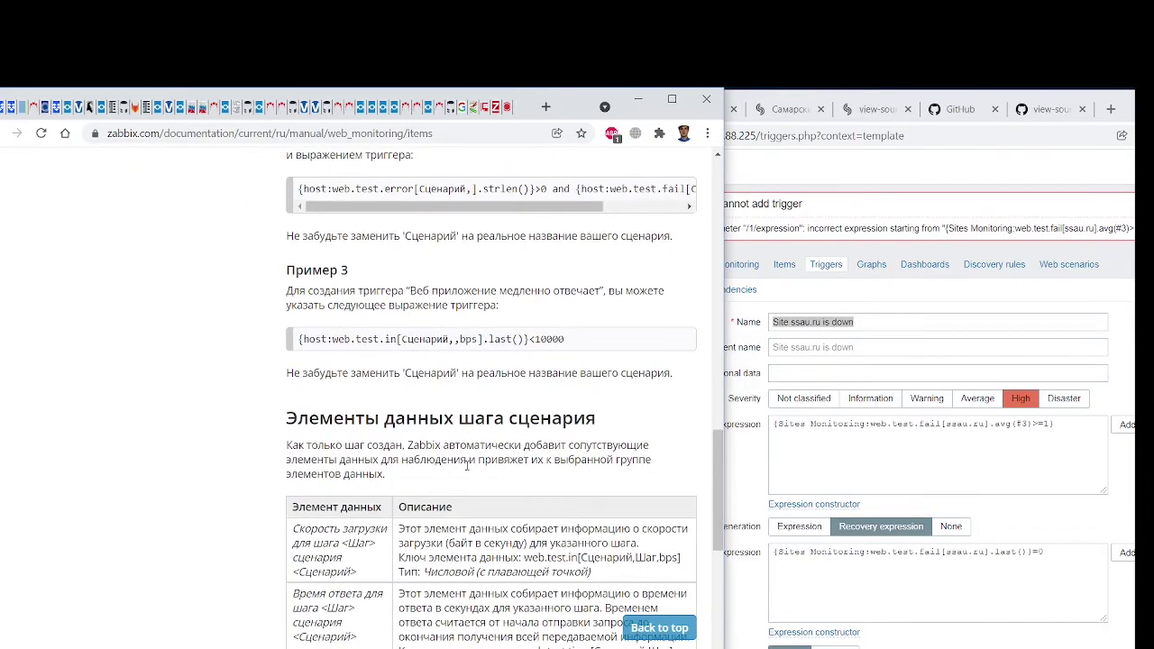
scroll(467, 465, "down", 6)
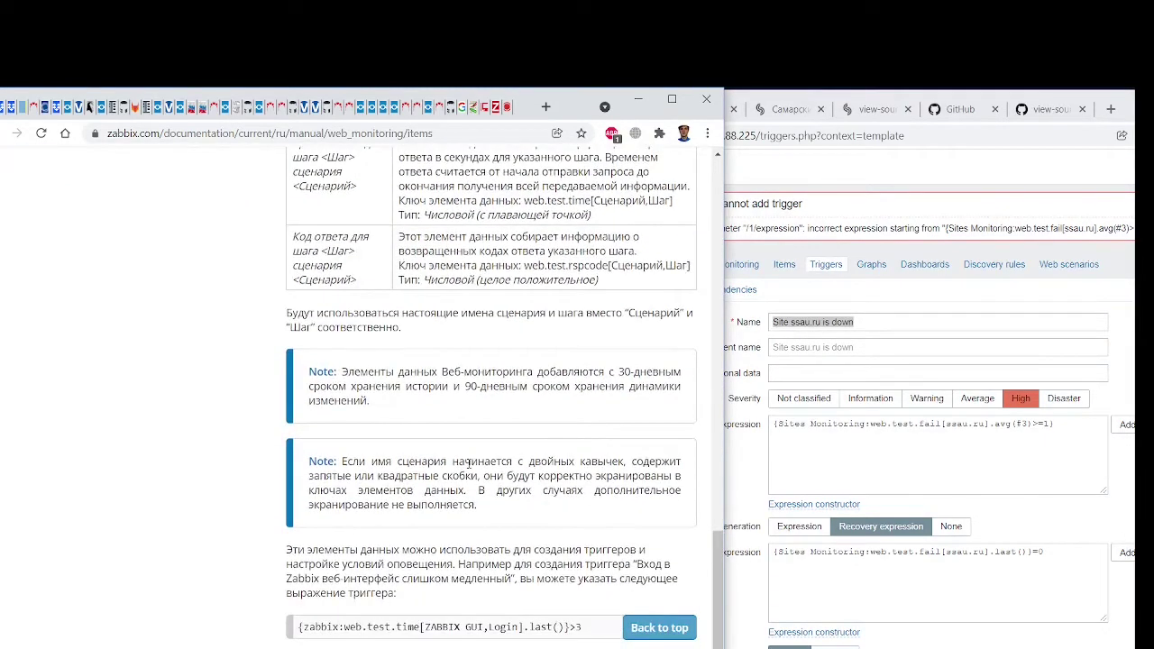
scroll(469, 462, "down", 2)
scroll(469, 463, "up", 3)
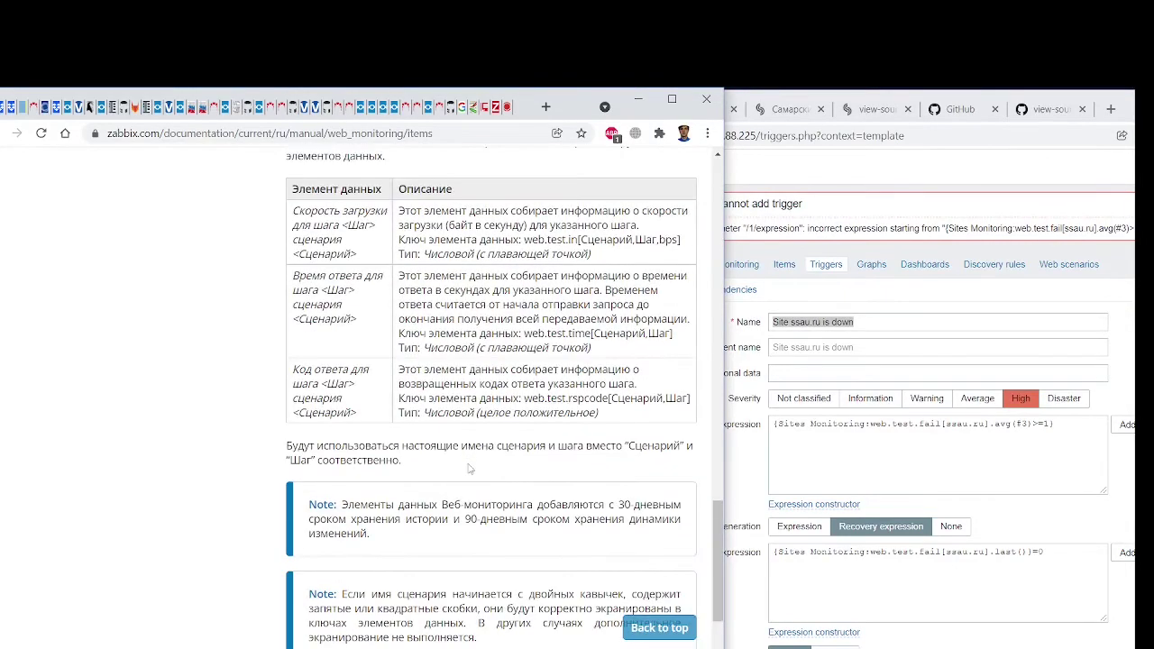
scroll(468, 466, "up", 15)
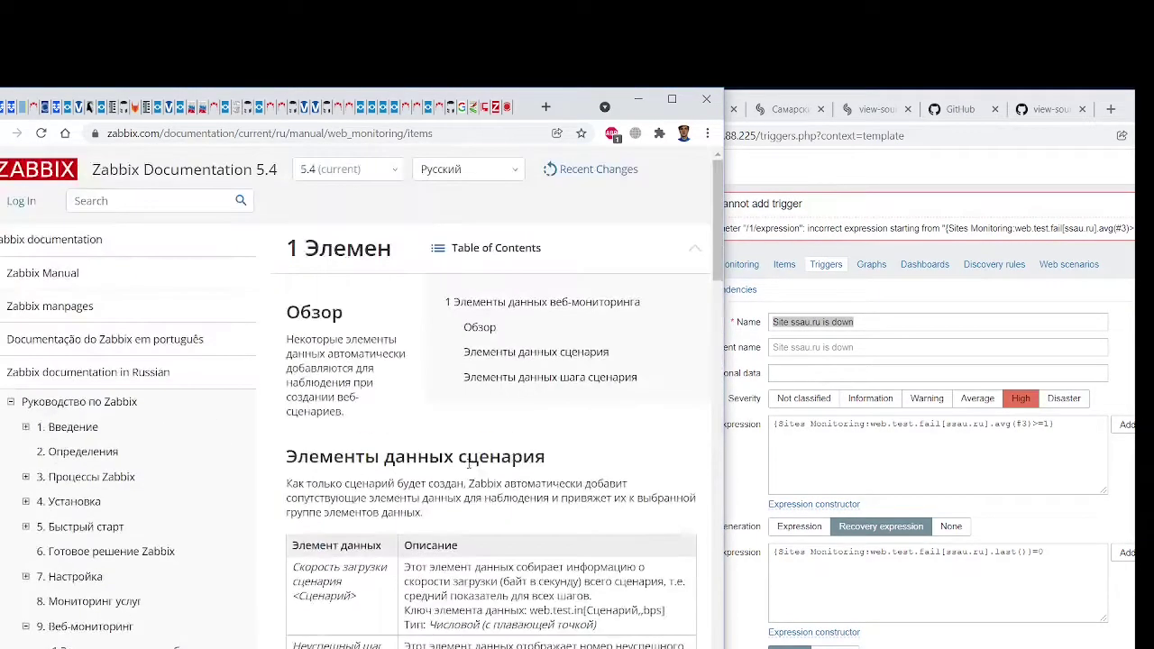
Review the serveradmin.ru article's web scenario steps and count(#7,1.5,"ge")>4 trigger examples
left_click(488, 109)
left_click(483, 122)
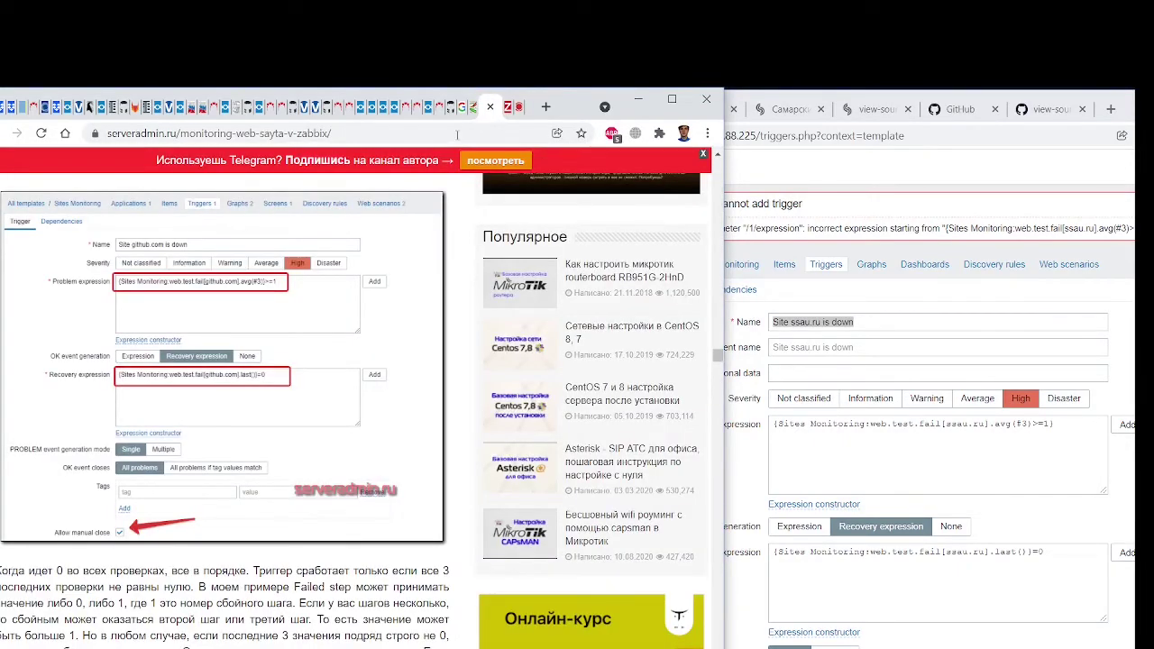
scroll(292, 416, "up", 15)
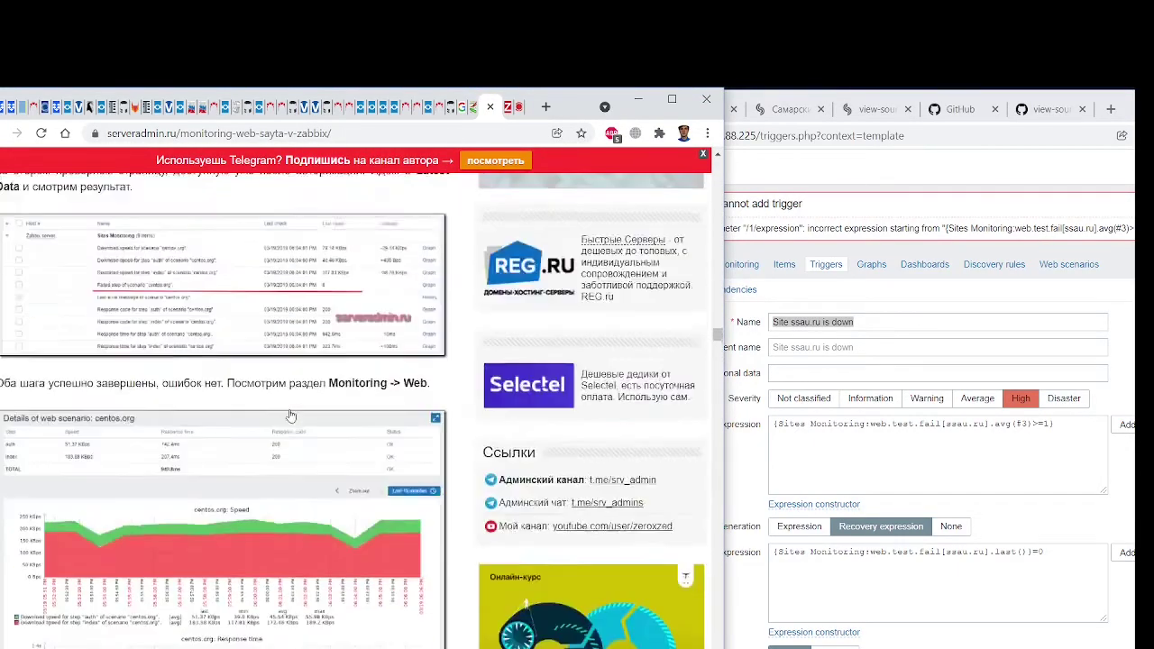
scroll(291, 415, "up", 2)
scroll(291, 416, "up", 5)
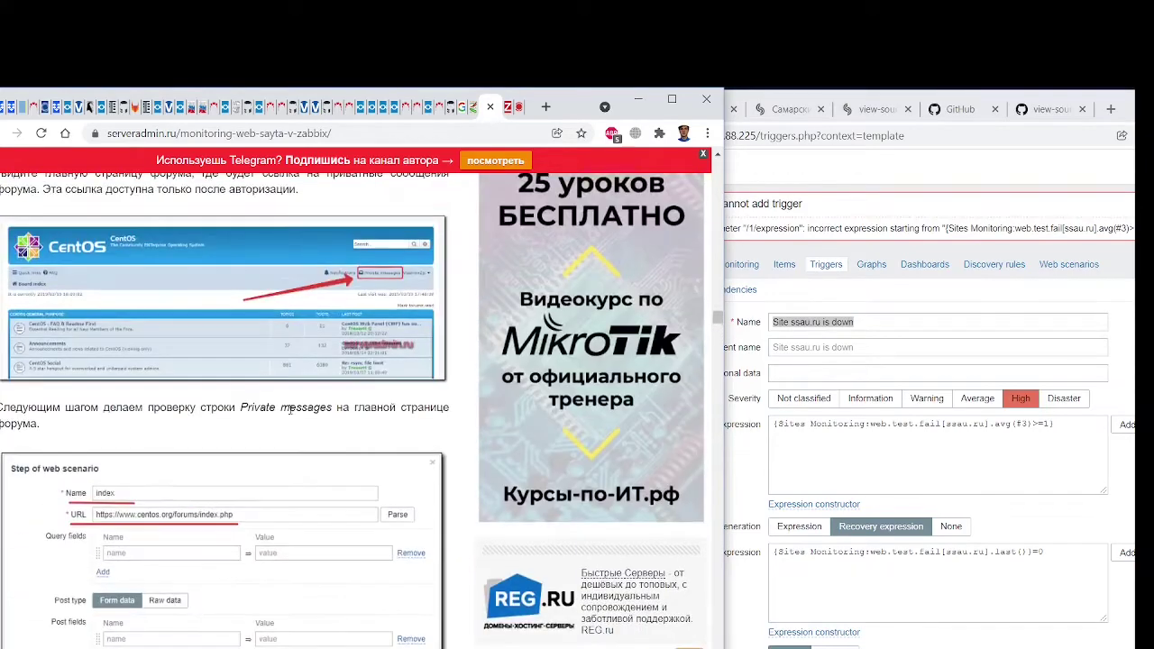
scroll(293, 419, "down", 4)
scroll(293, 419, "up", 10)
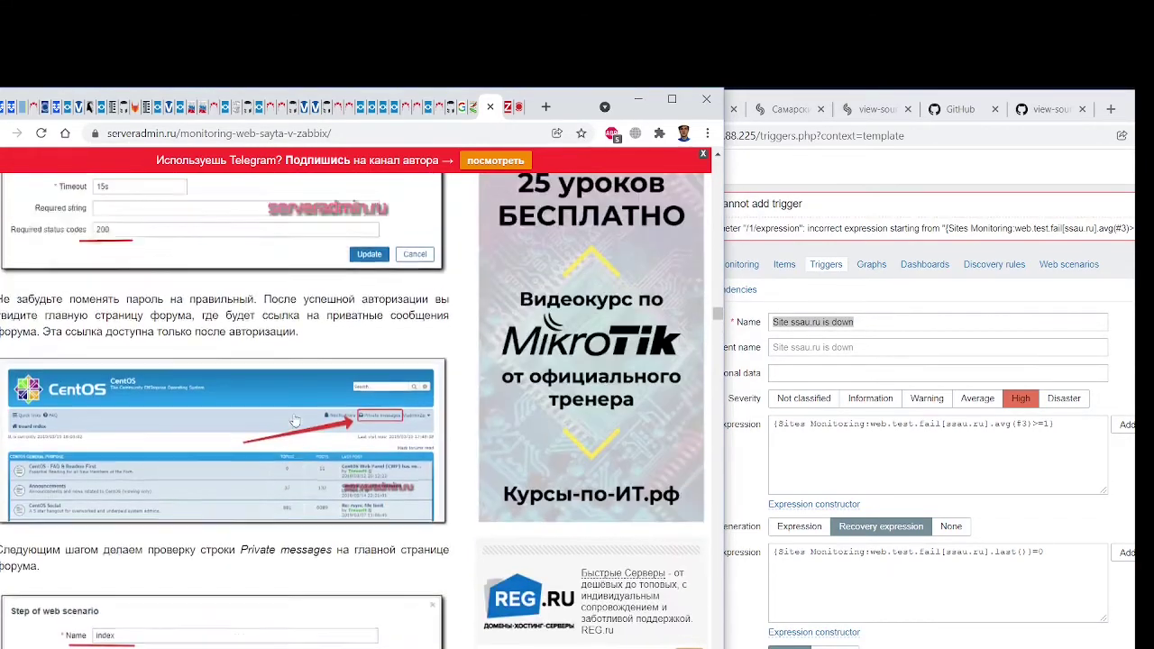
scroll(295, 421, "up", 5)
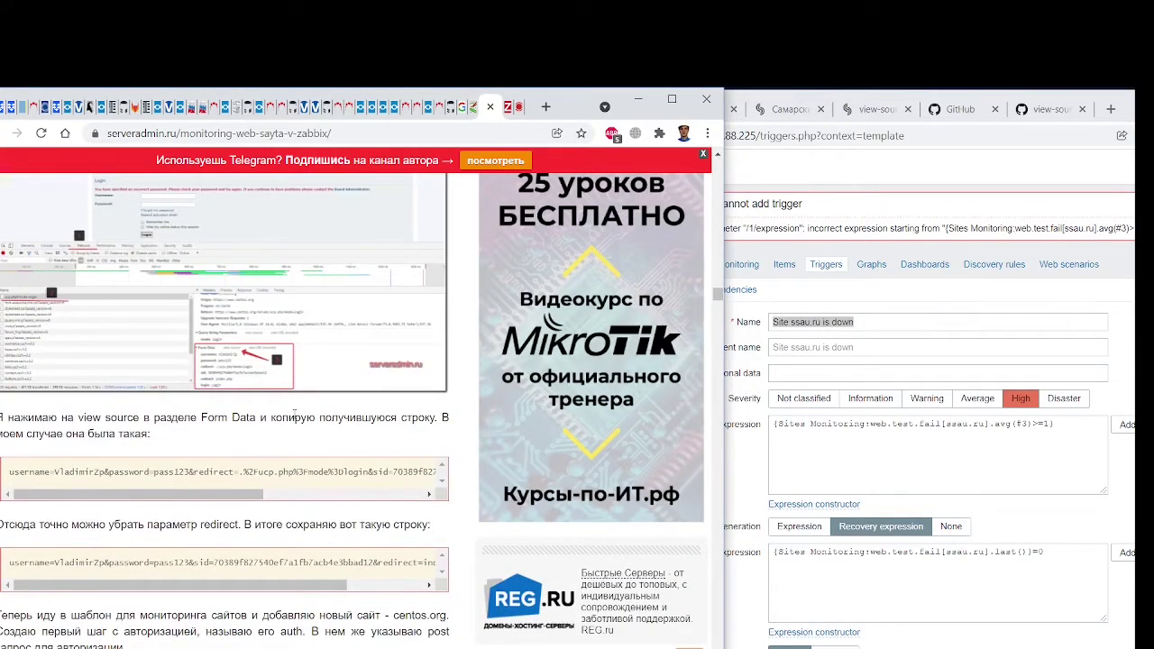
scroll(293, 415, "up", 15)
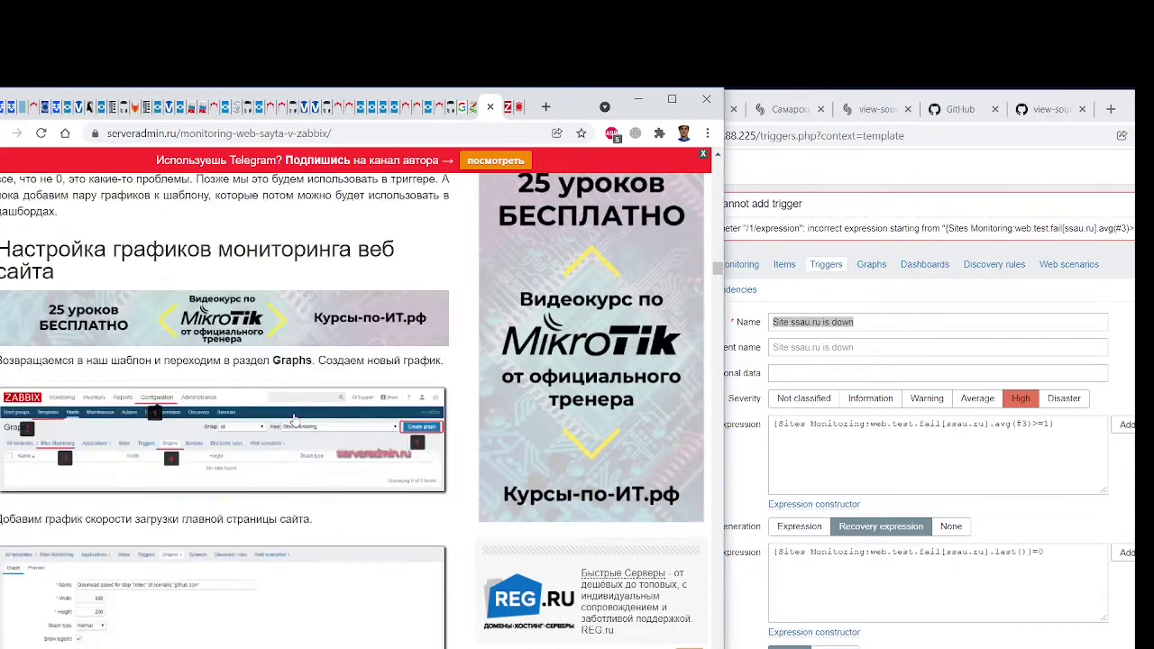
scroll(293, 419, "up", 20)
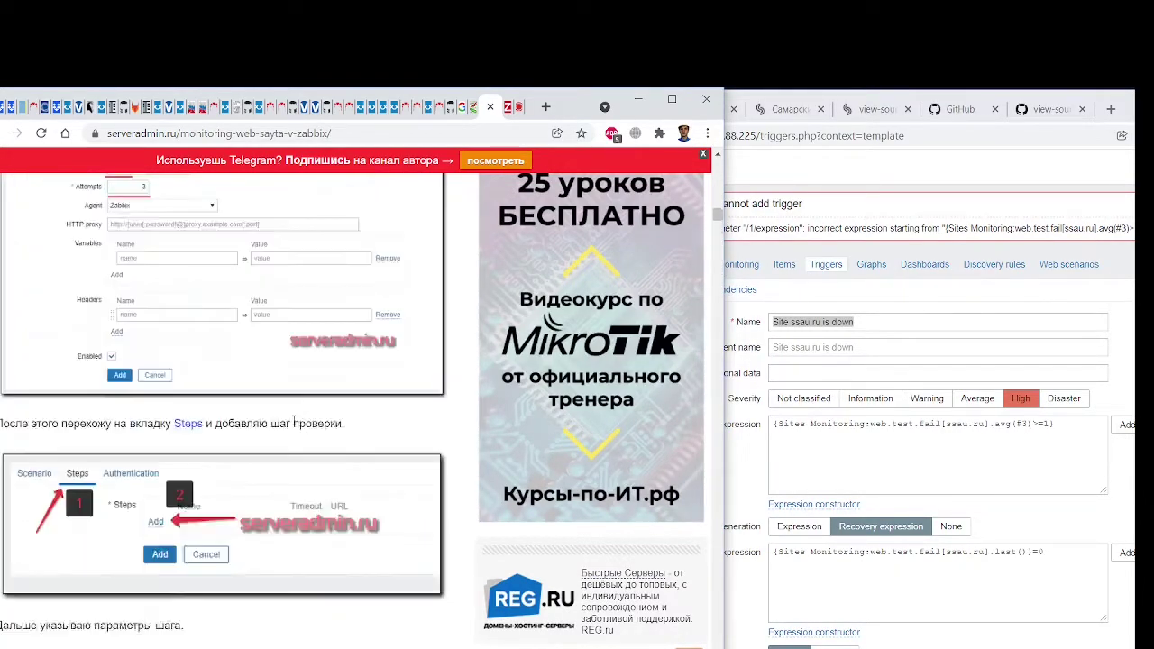
scroll(293, 422, "up", 4)
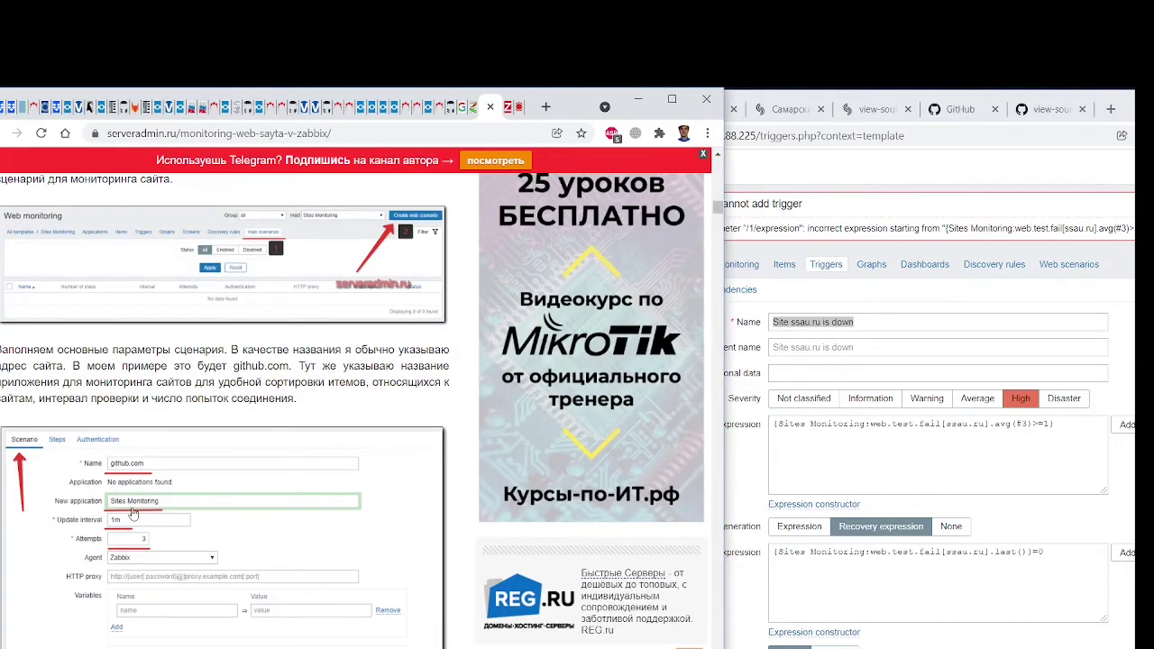
left_click_drag(720, 205, 719, 315)
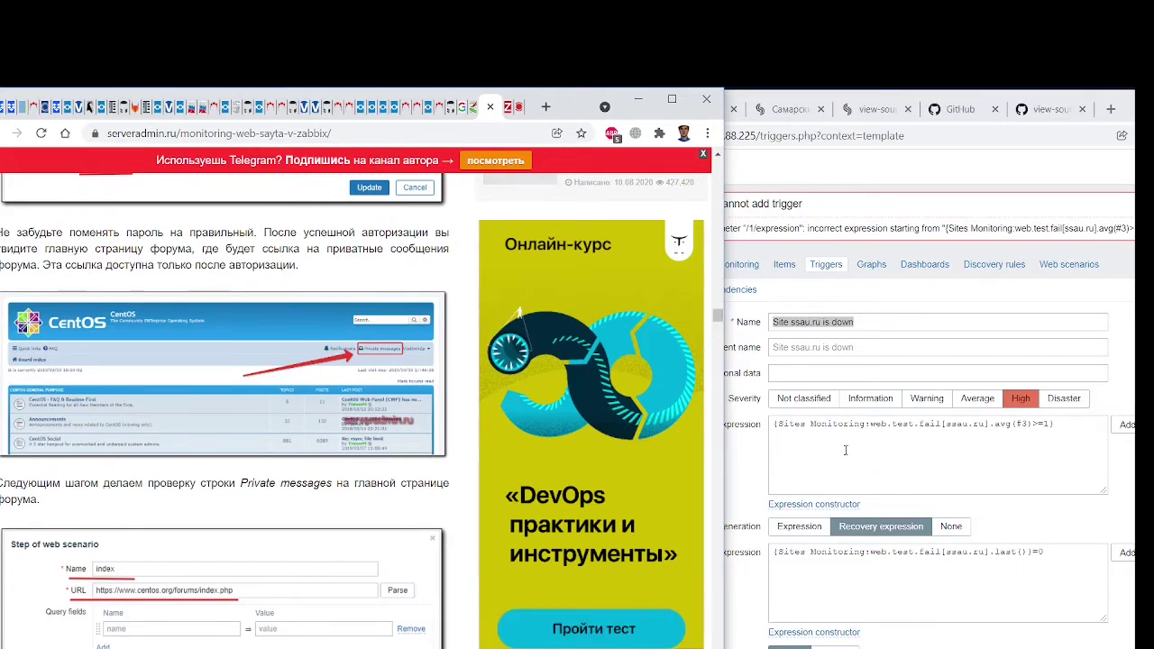
scroll(338, 412, "down", 5)
scroll(338, 412, "down", 15)
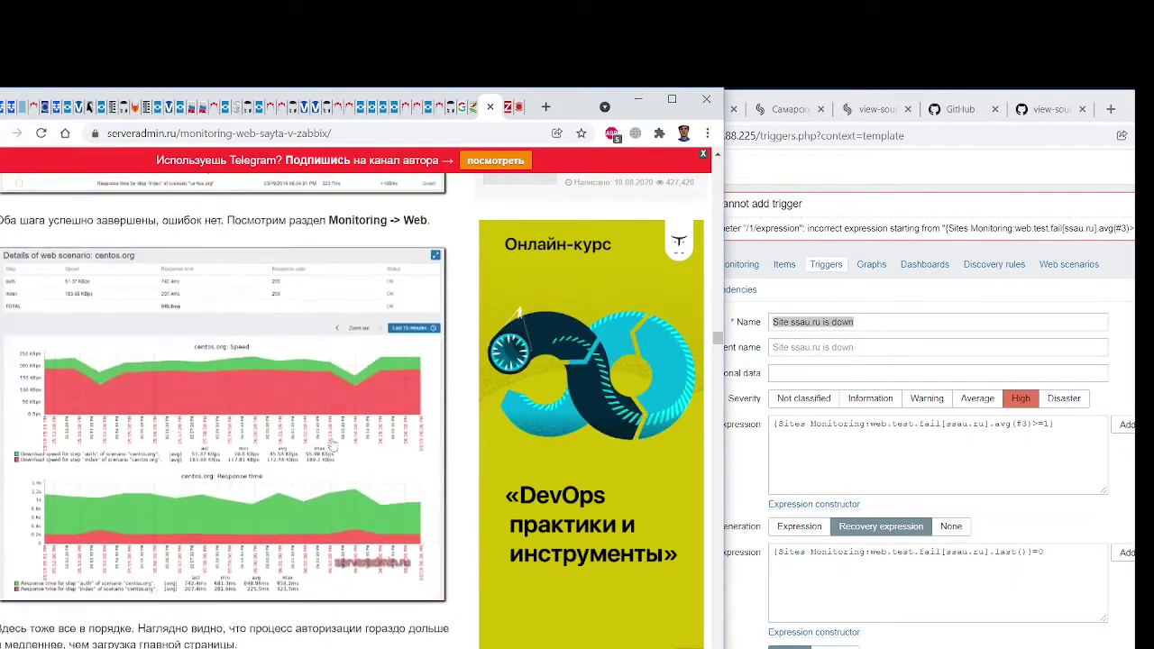
scroll(332, 445, "down", 12)
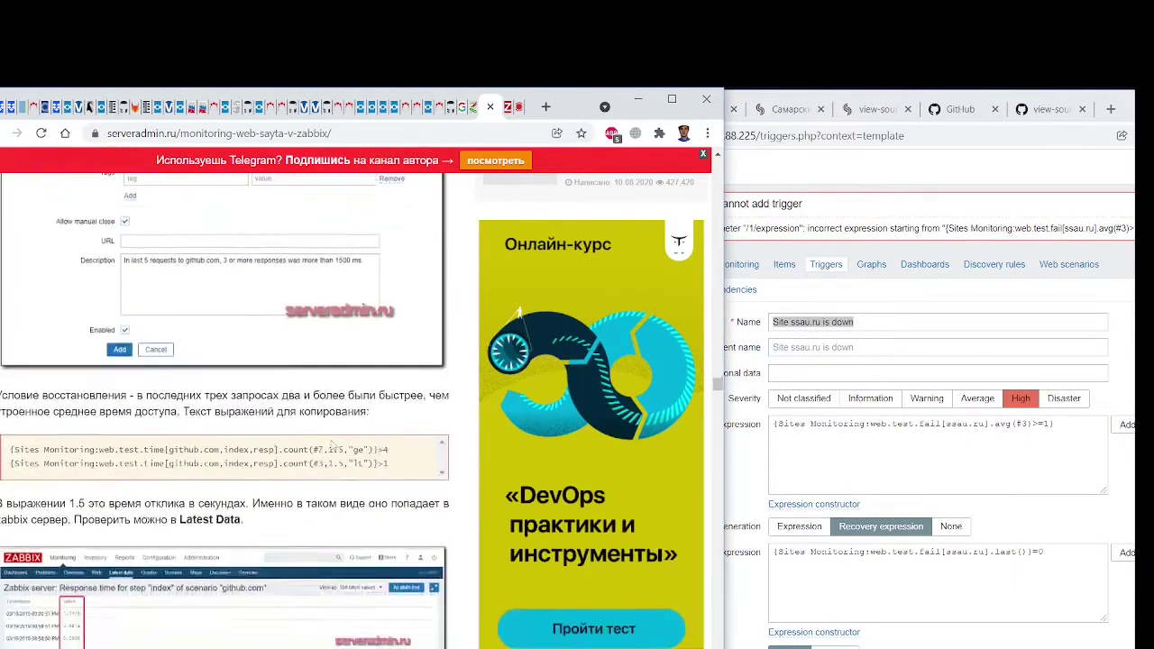
Change the problem expression's host from 'Sites Monitoring' to 'ssau.ru monitoring'
left_click(787, 431)
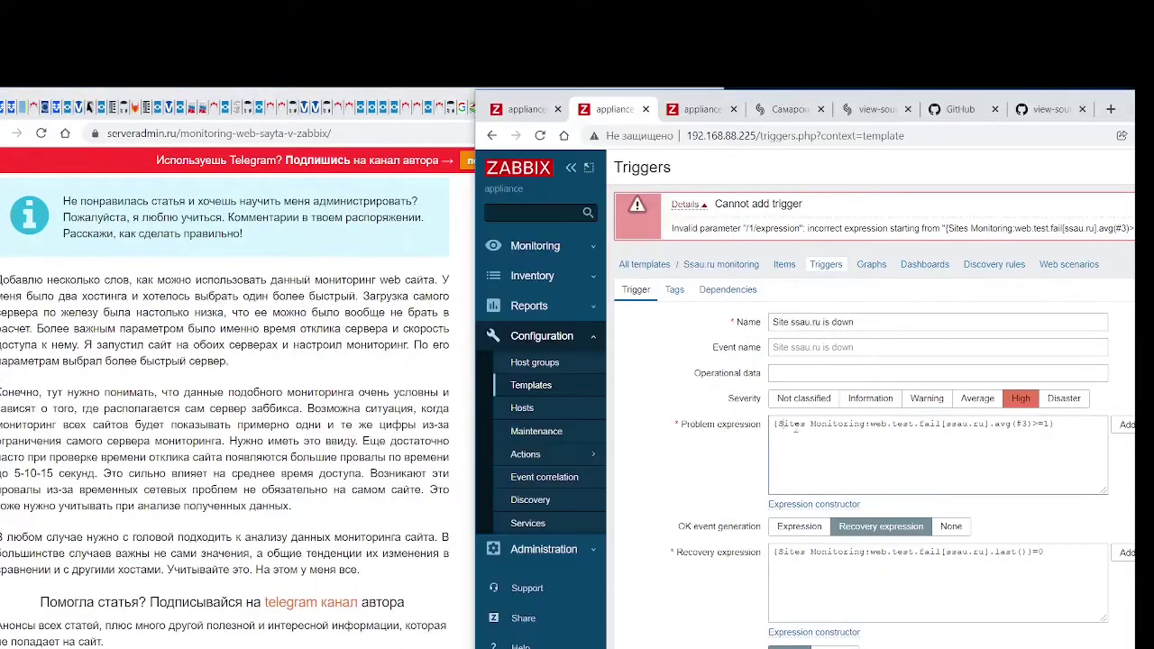
left_click_drag(806, 424, 786, 423)
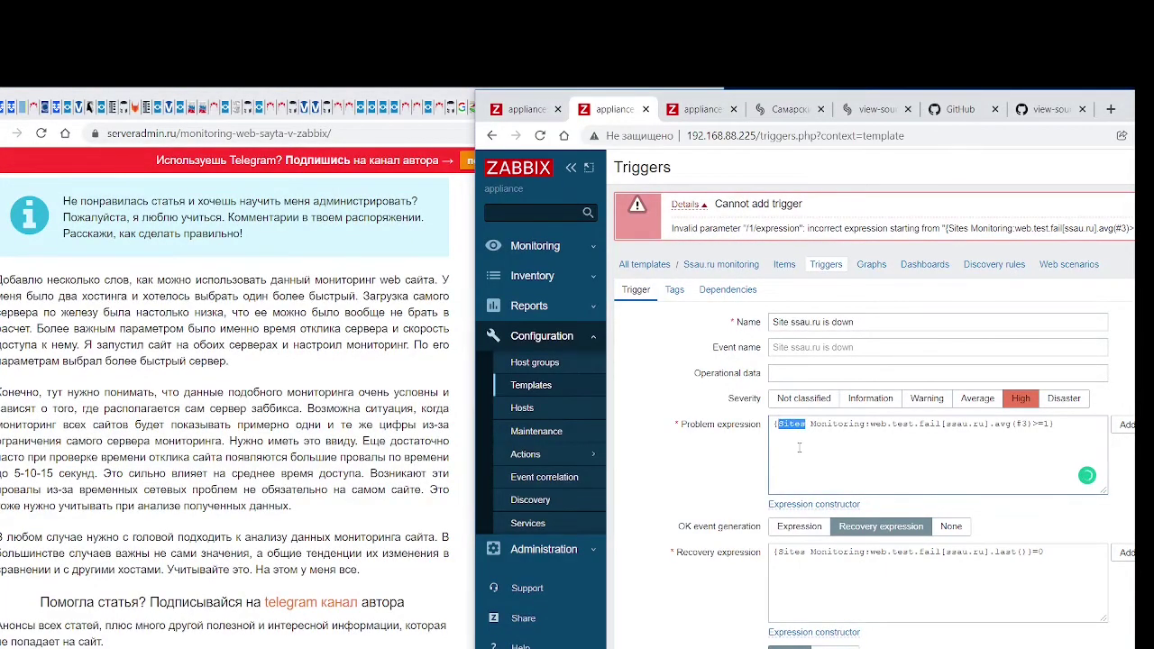
type("ssau.ru")
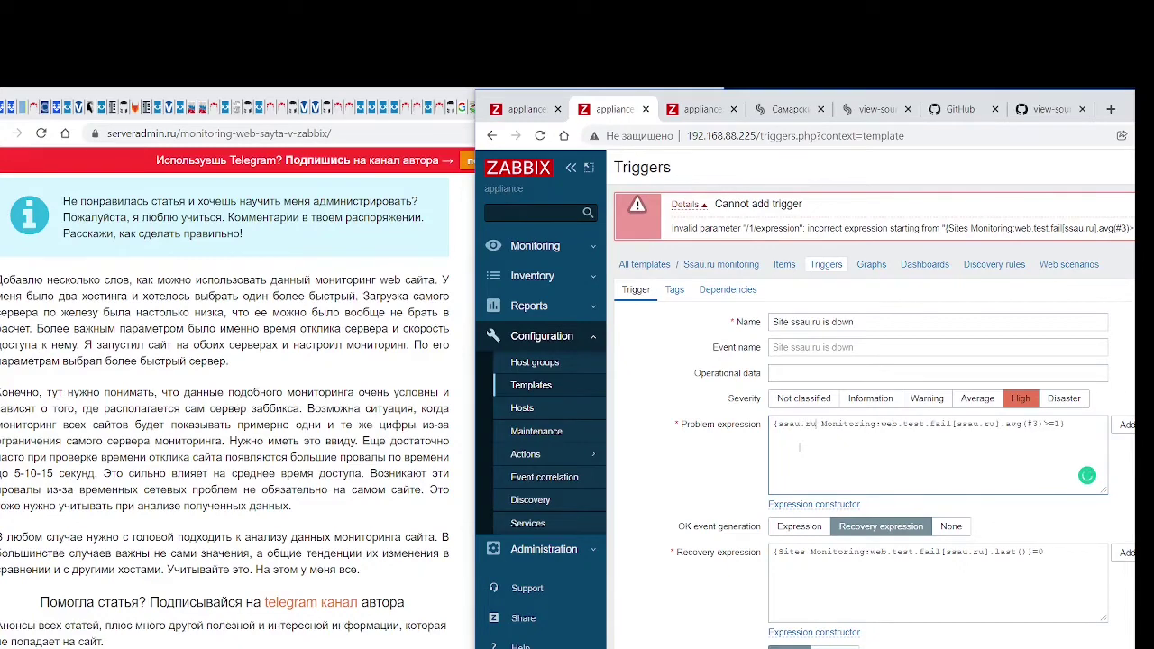
key("Delete")
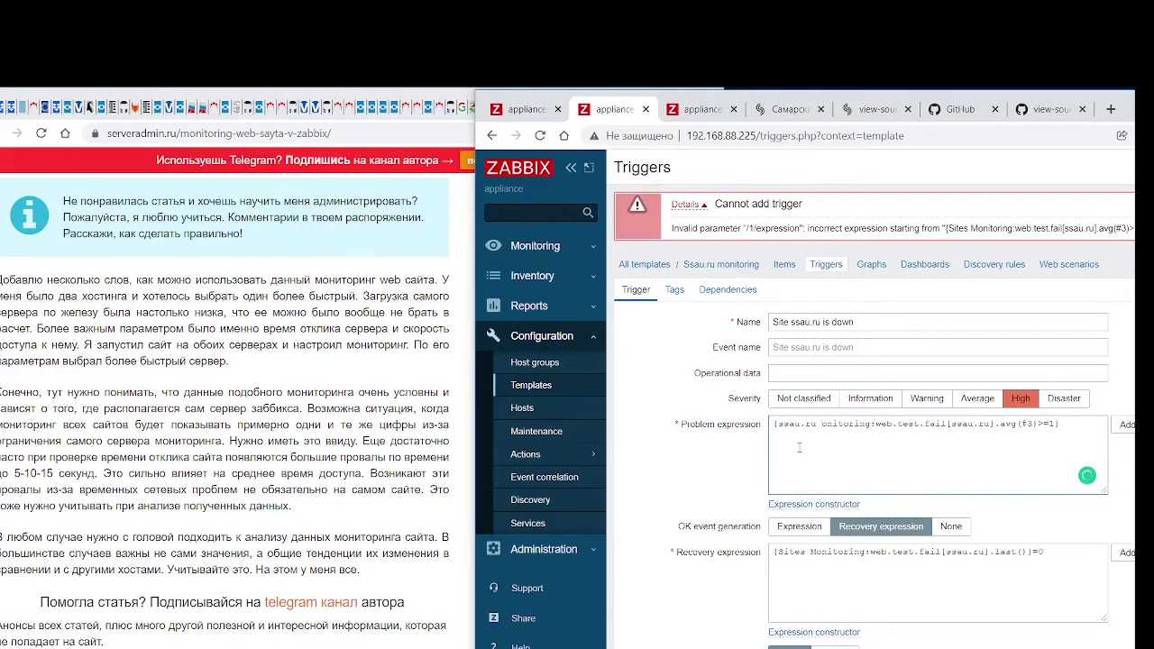
type("m")
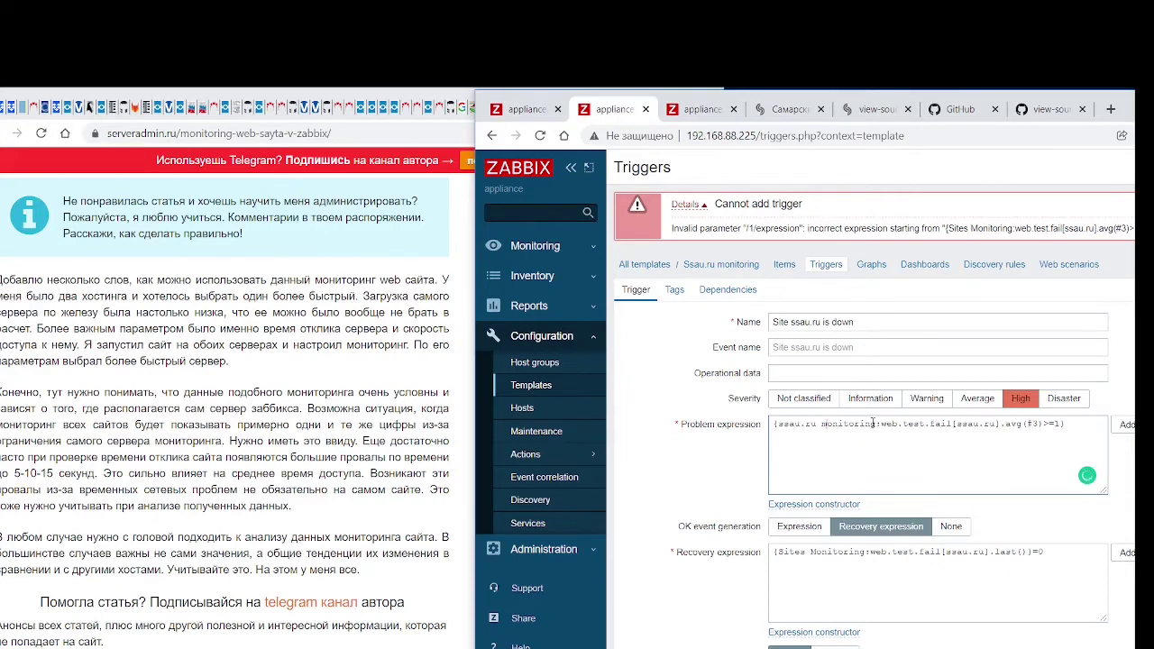
Put 'ssau.ru monitoring' in the recovery expression too and resubmit the trigger
left_click_drag(875, 424, 778, 424)
key("ctrl+c")
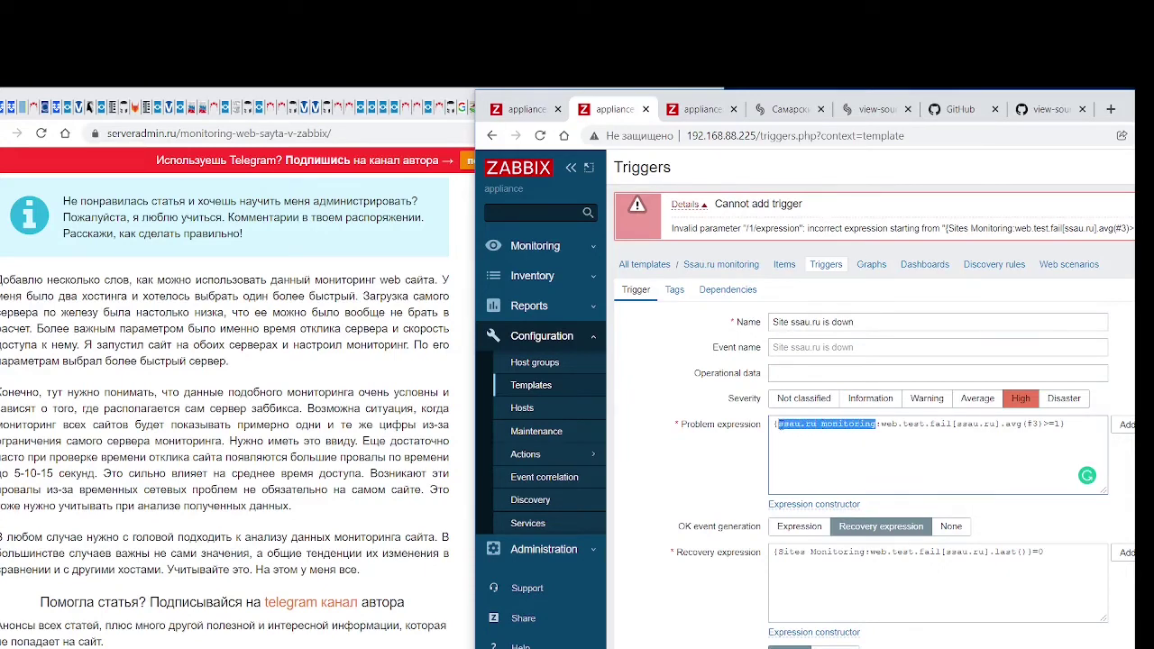
left_click_drag(868, 551, 778, 552)
key("ctrl+v")
scroll(848, 478, "down", 3)
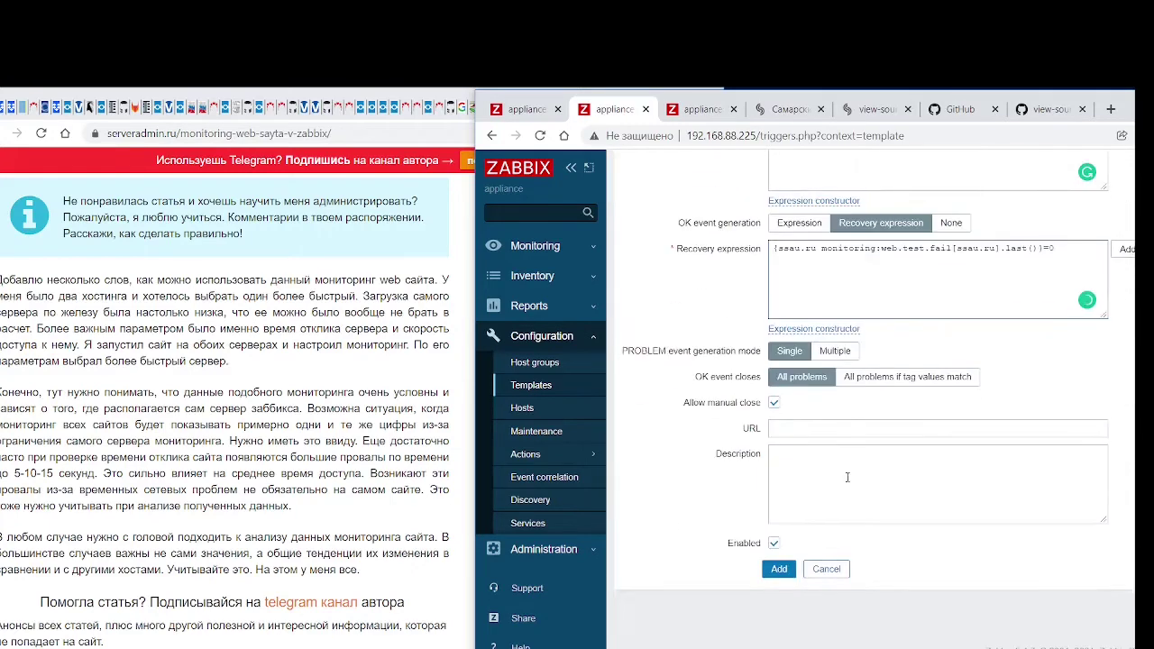
left_click(788, 569)
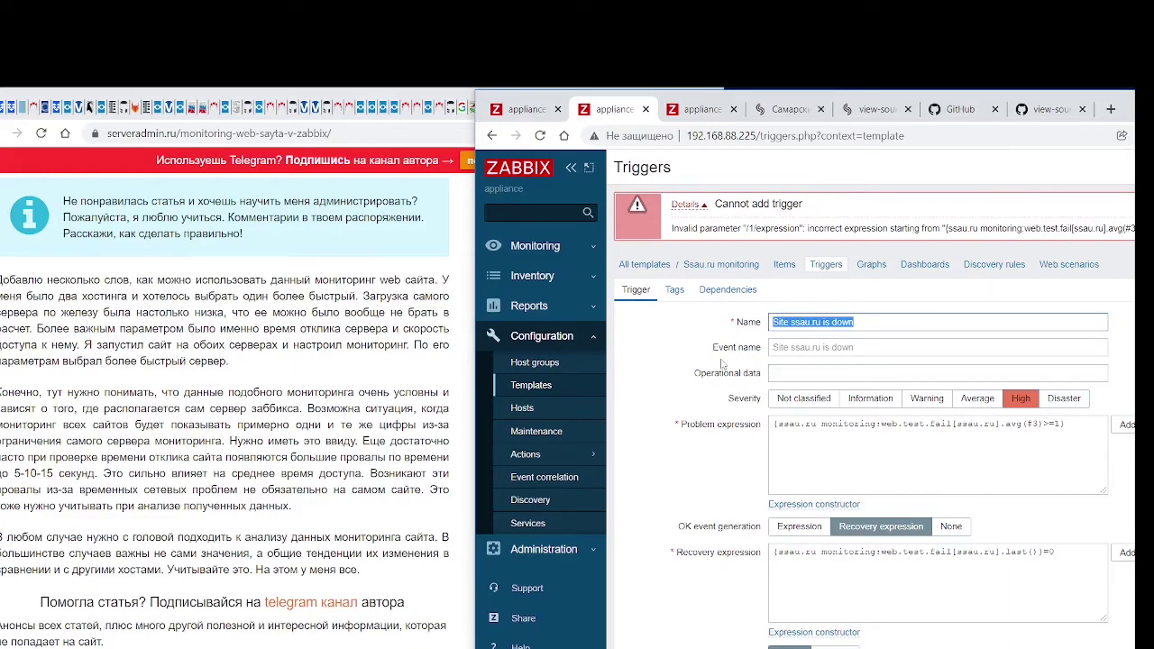
scroll(267, 488, "down", 5)
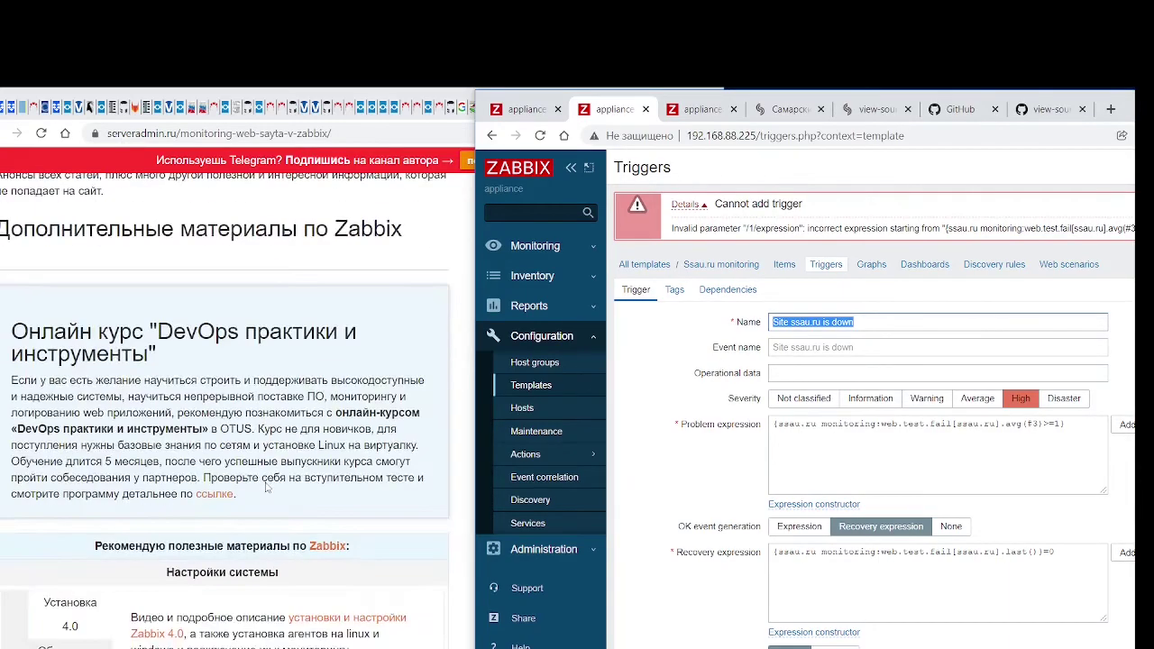
scroll(267, 488, "up", 15)
scroll(267, 488, "up", 8)
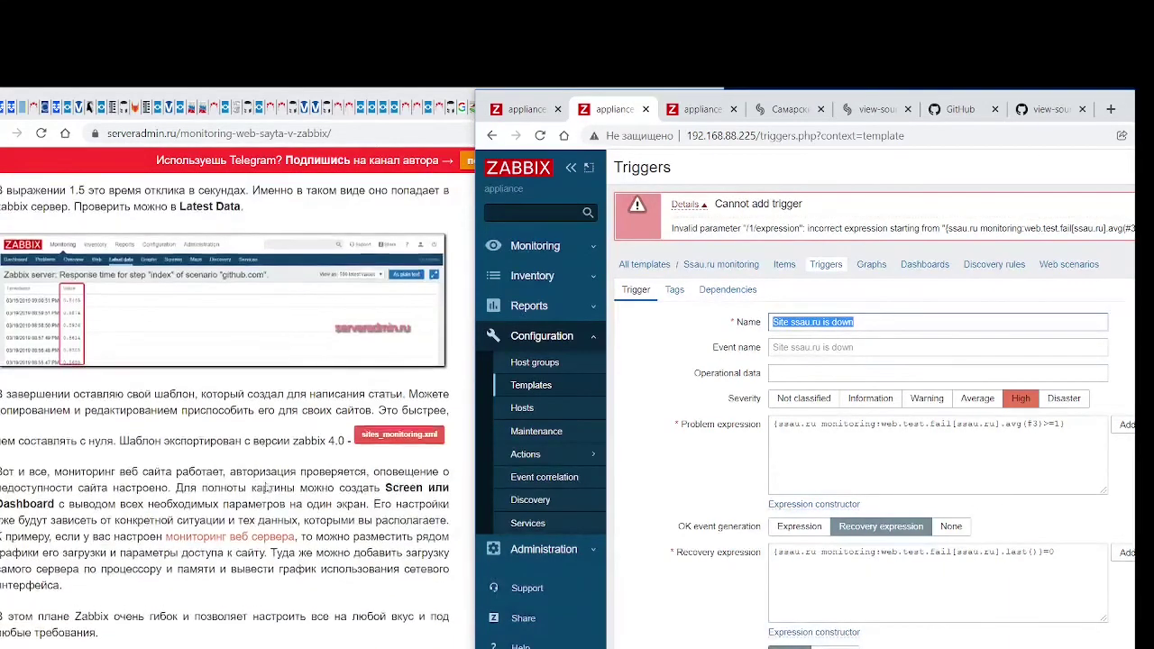
scroll(267, 488, "up", 3)
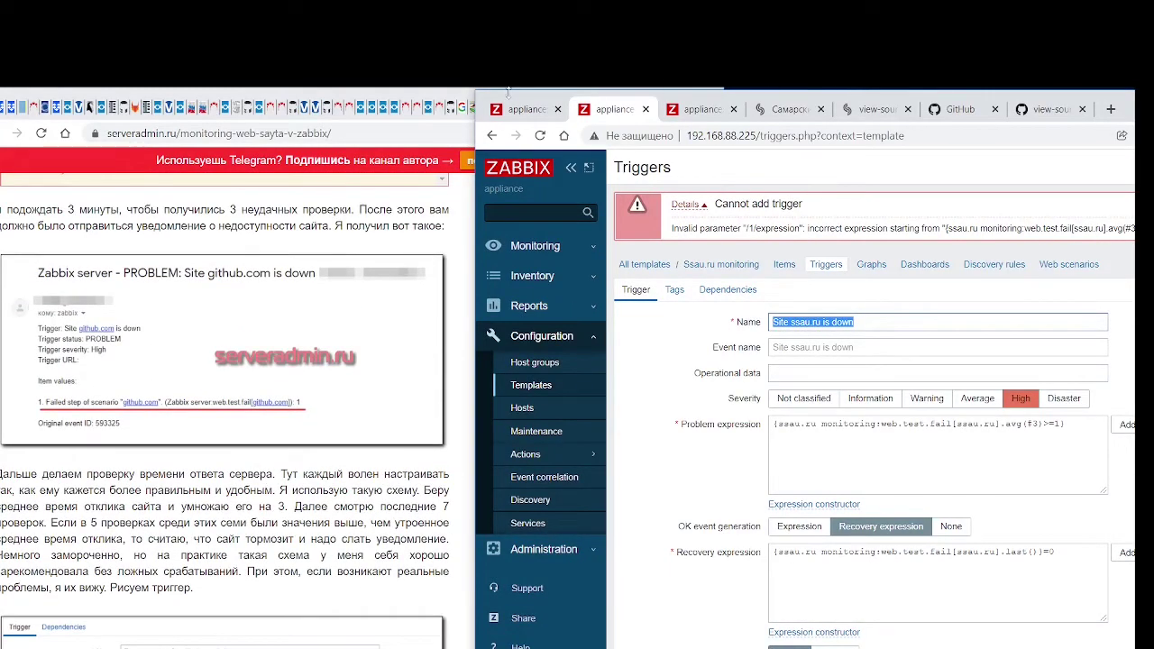
left_click_drag(478, 101, 171, 100)
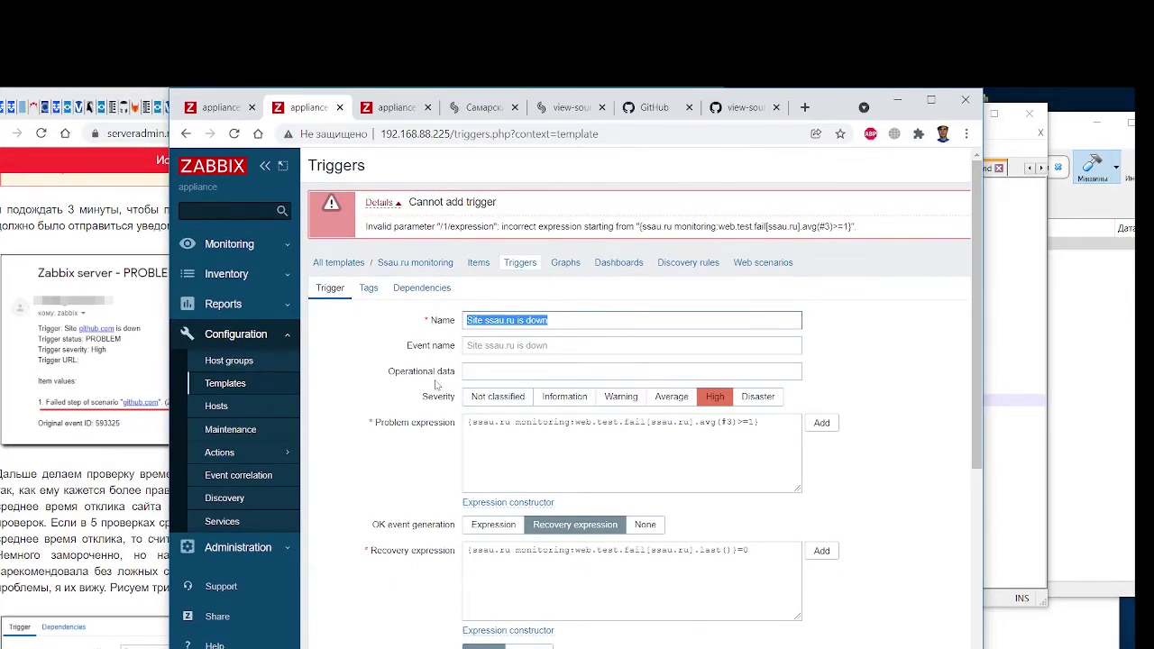
left_click_drag(175, 98, 478, 106)
scroll(236, 494, "down", 6)
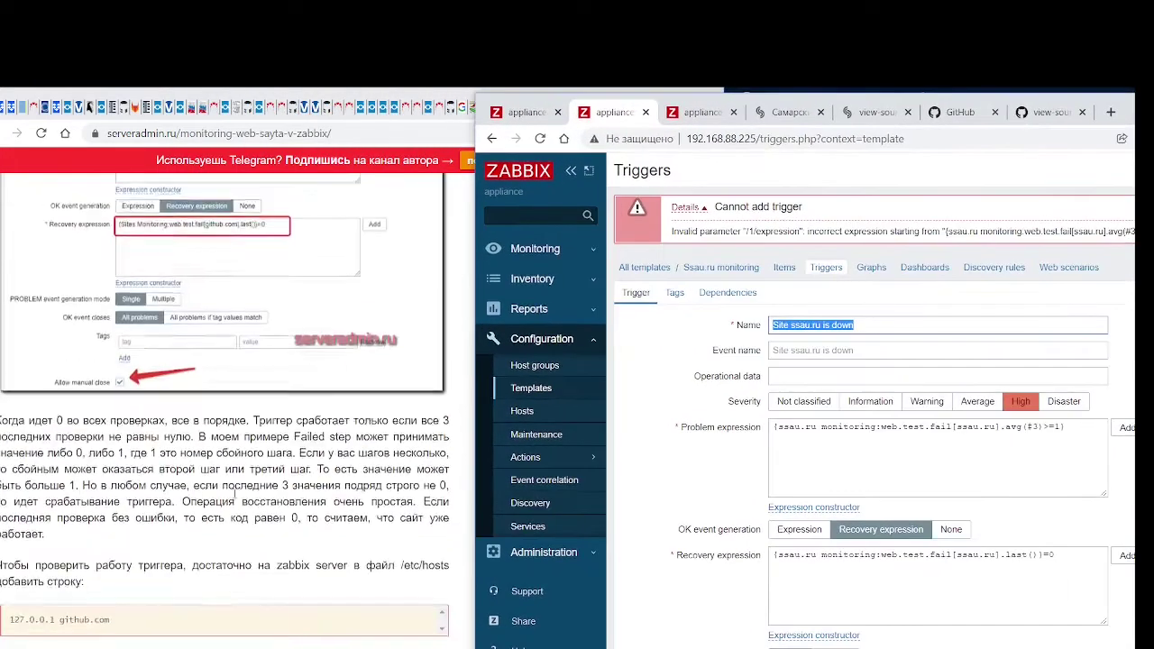
scroll(235, 494, "up", 15)
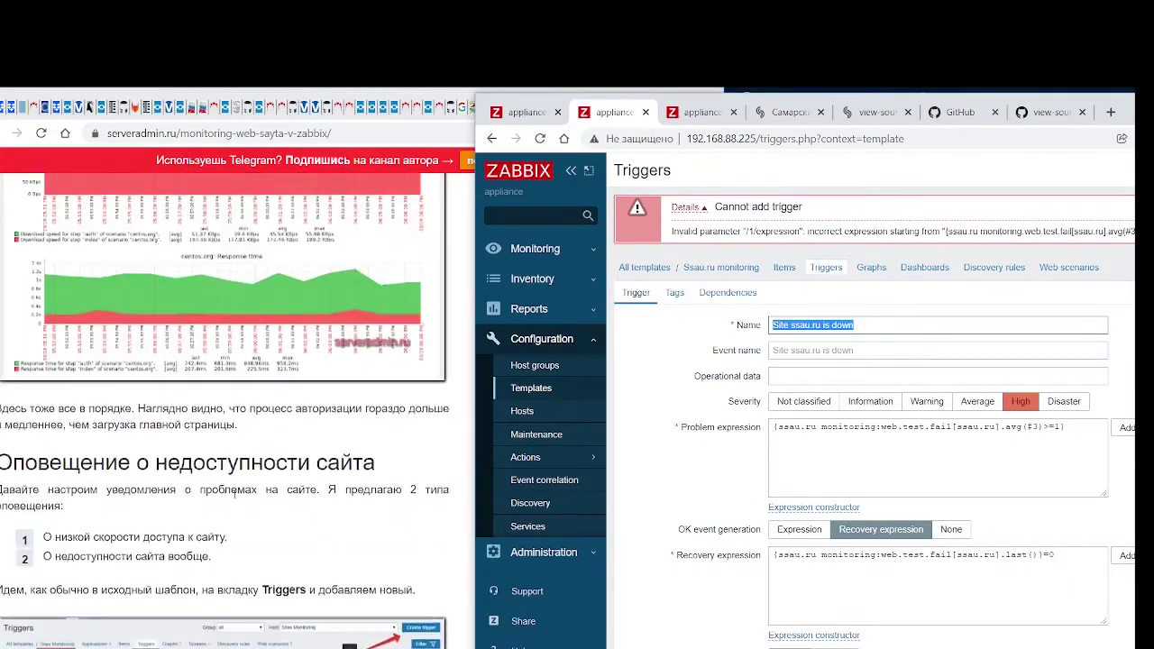
scroll(234, 494, "up", 10)
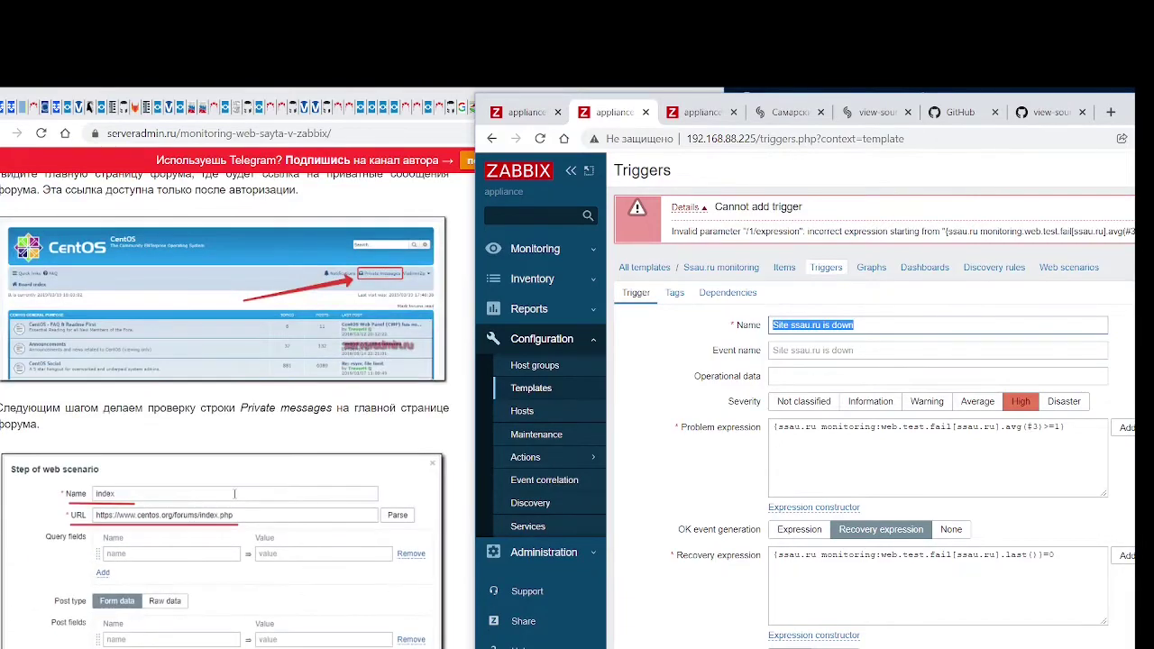
scroll(234, 495, "up", 10)
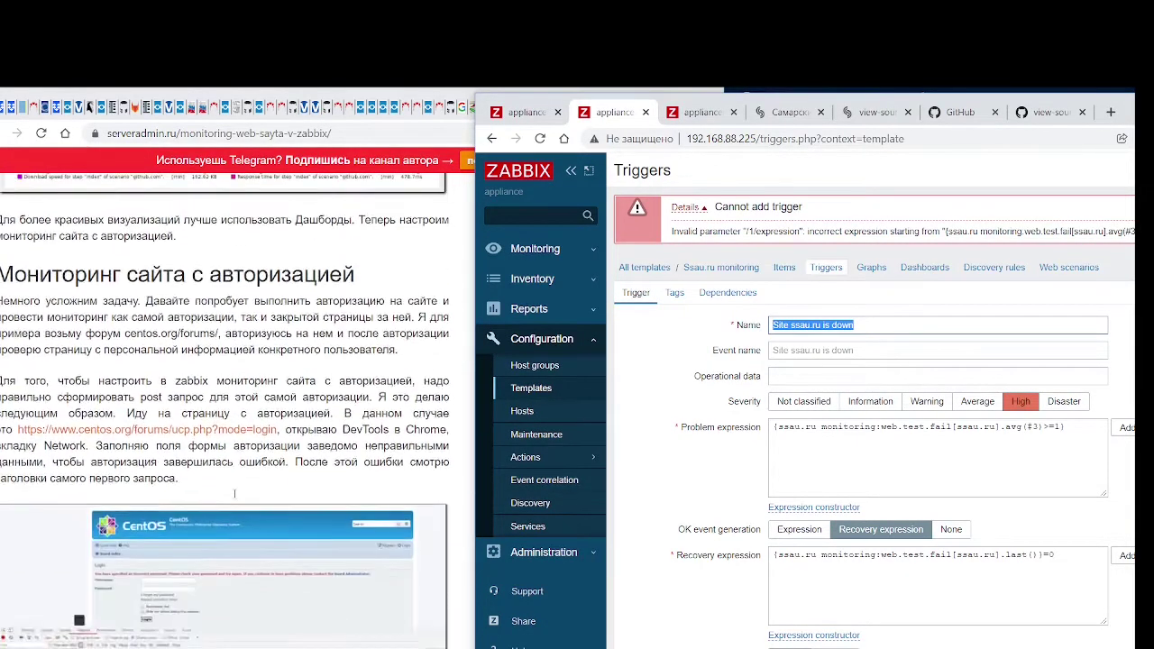
scroll(234, 494, "down", 20)
scroll(234, 494, "up", 4)
scroll(234, 494, "up", 10)
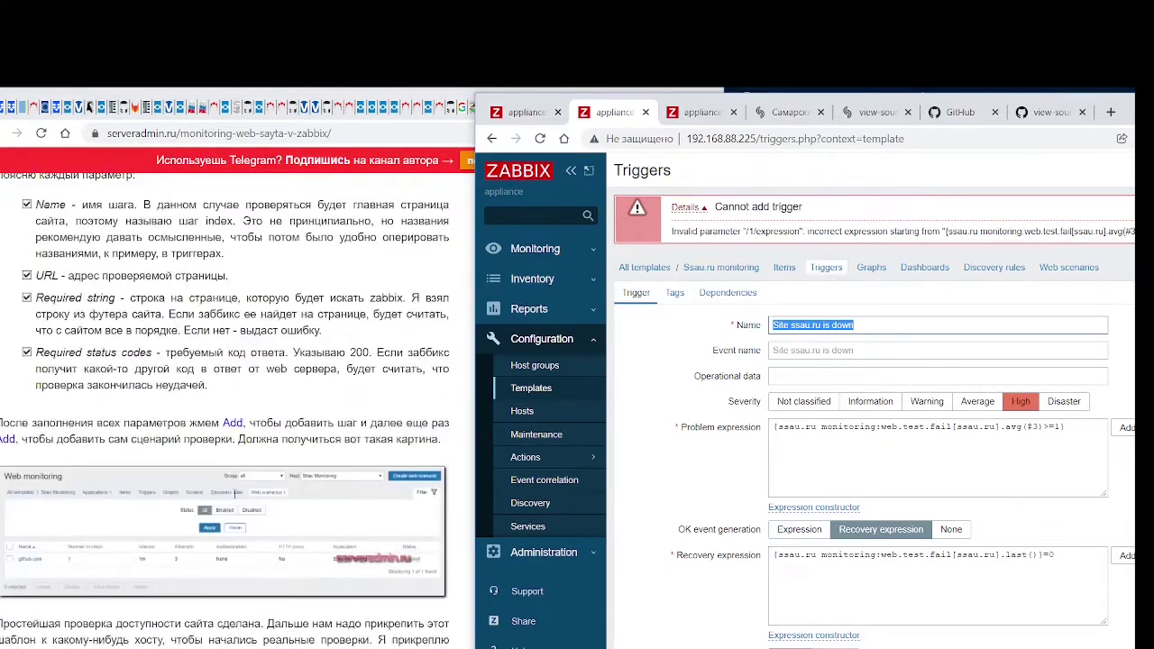
scroll(235, 494, "up", 8)
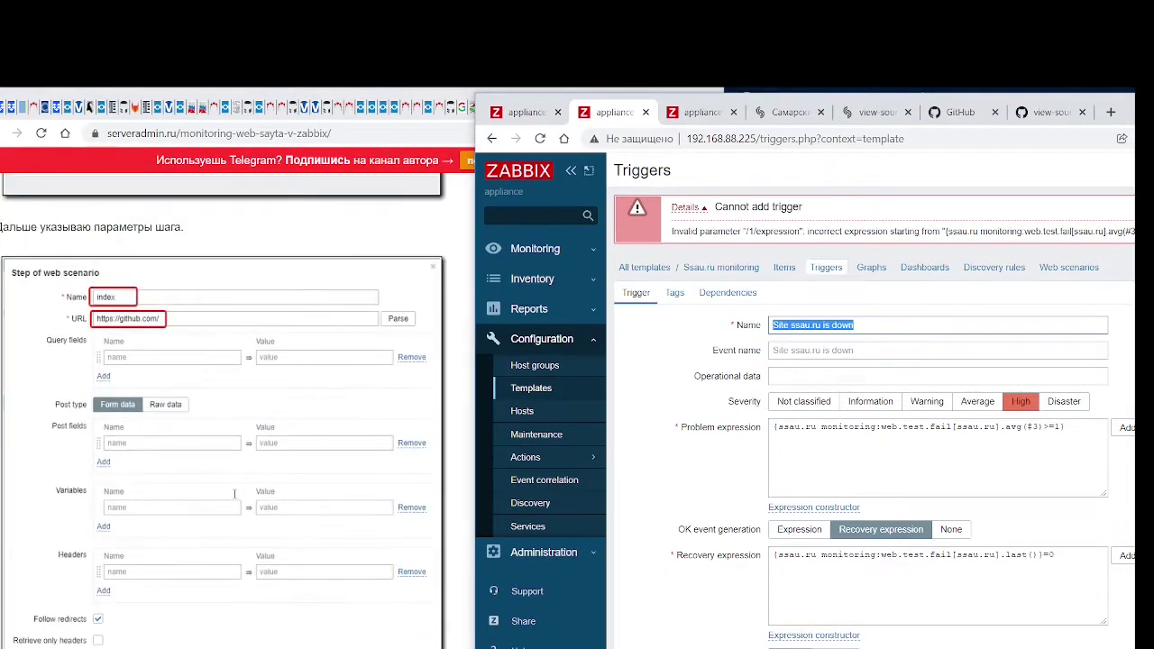
scroll(234, 494, "up", 8)
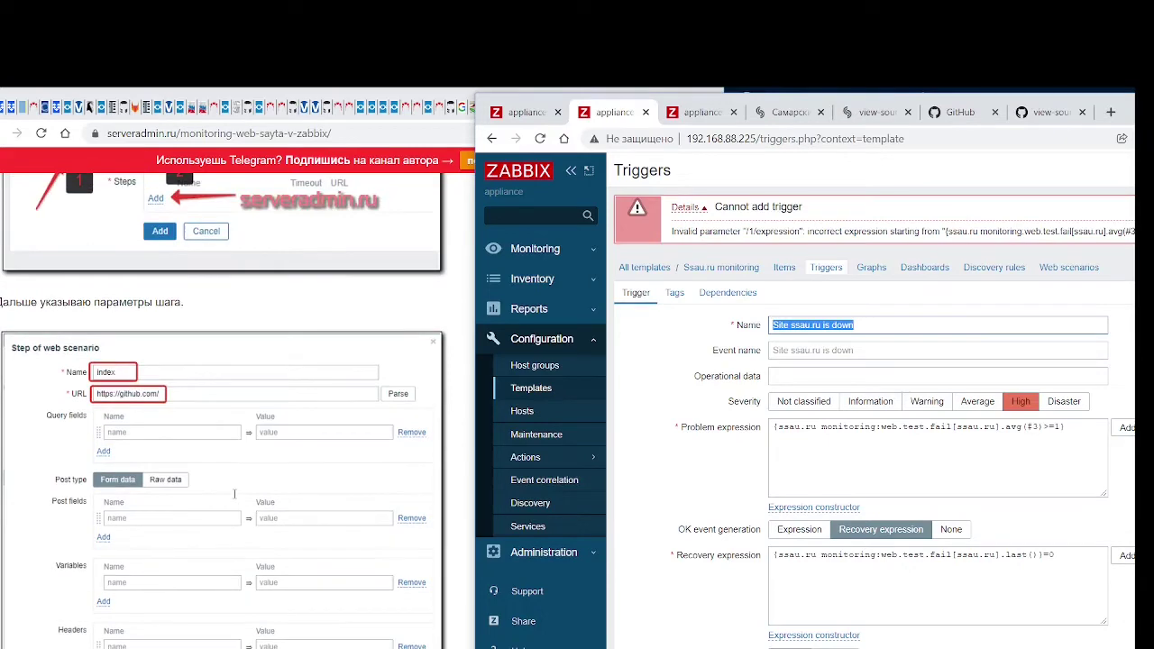
scroll(235, 494, "up", 1)
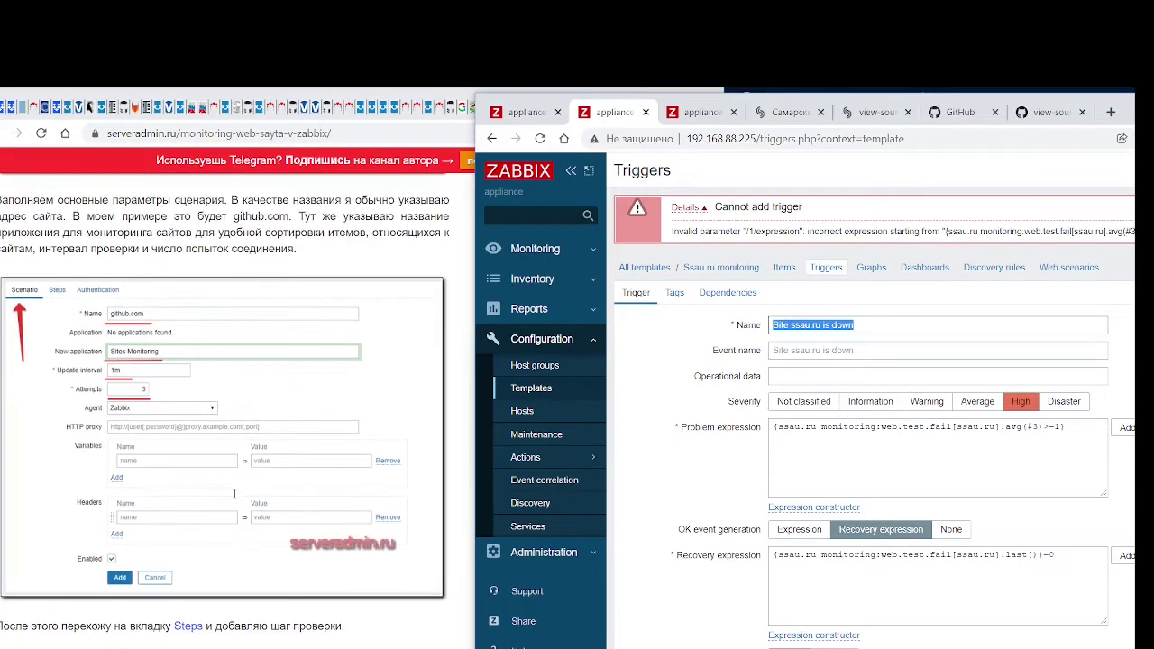
scroll(234, 494, "up", 4)
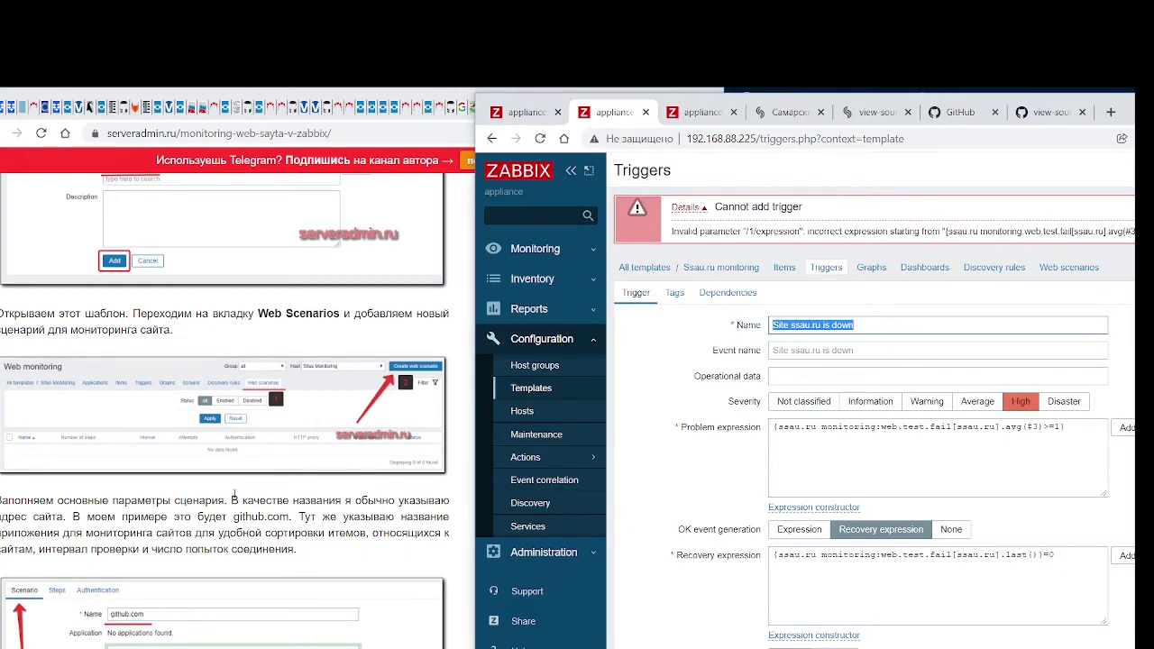
scroll(235, 495, "up", 8)
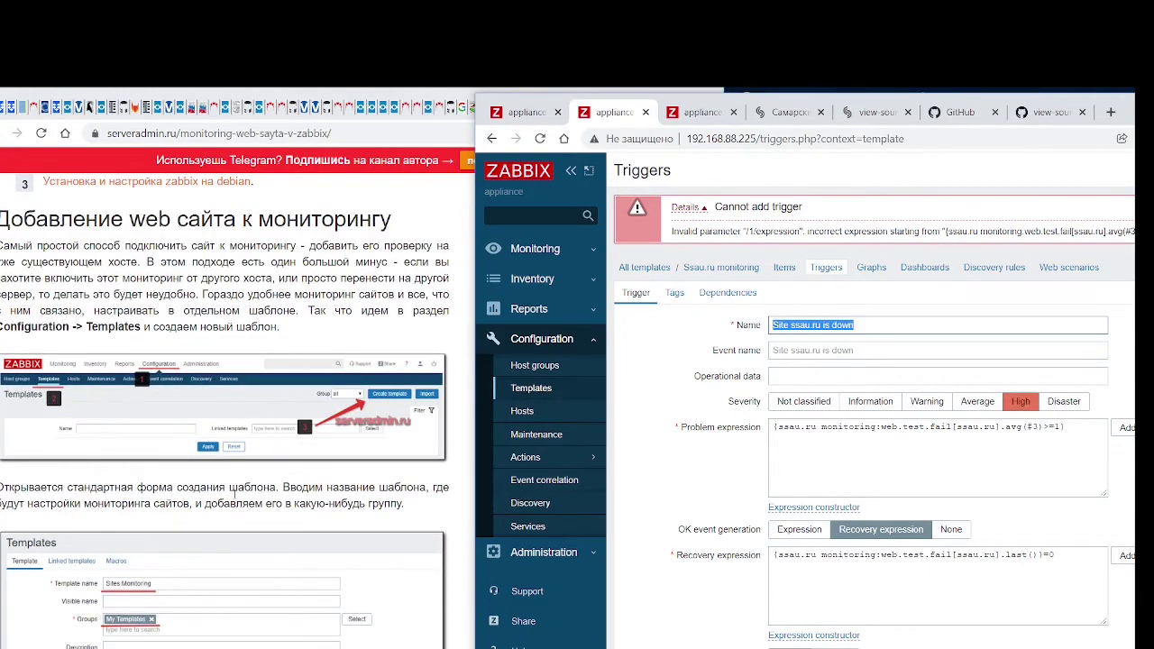
scroll(235, 494, "down", 3)
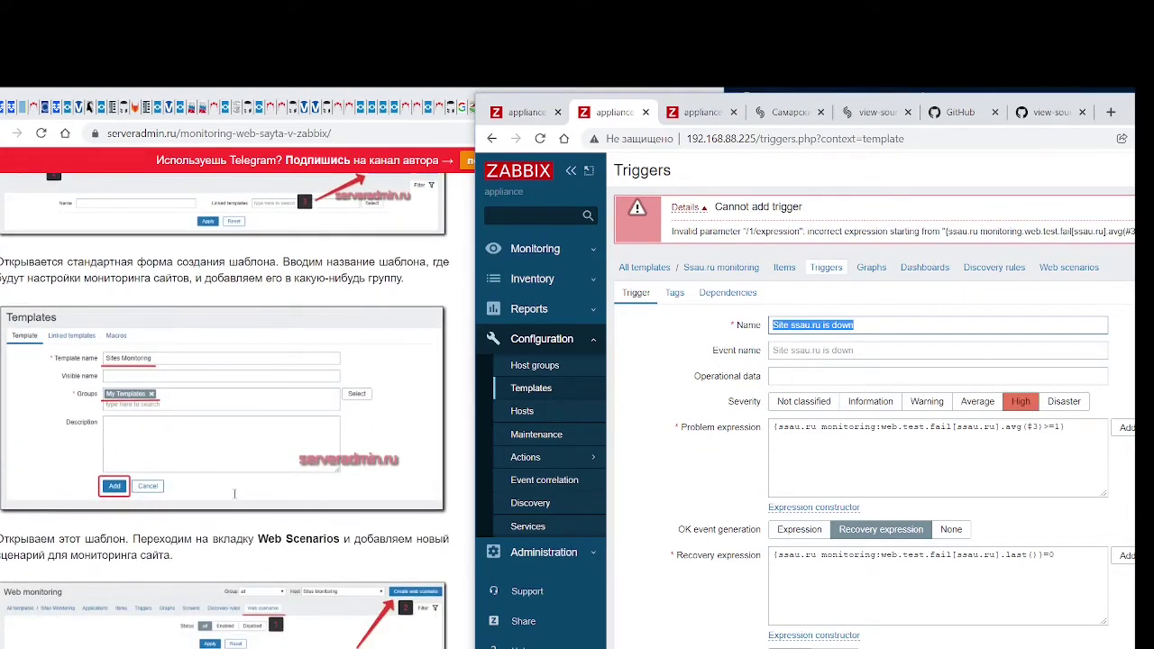
scroll(235, 494, "up", 4)
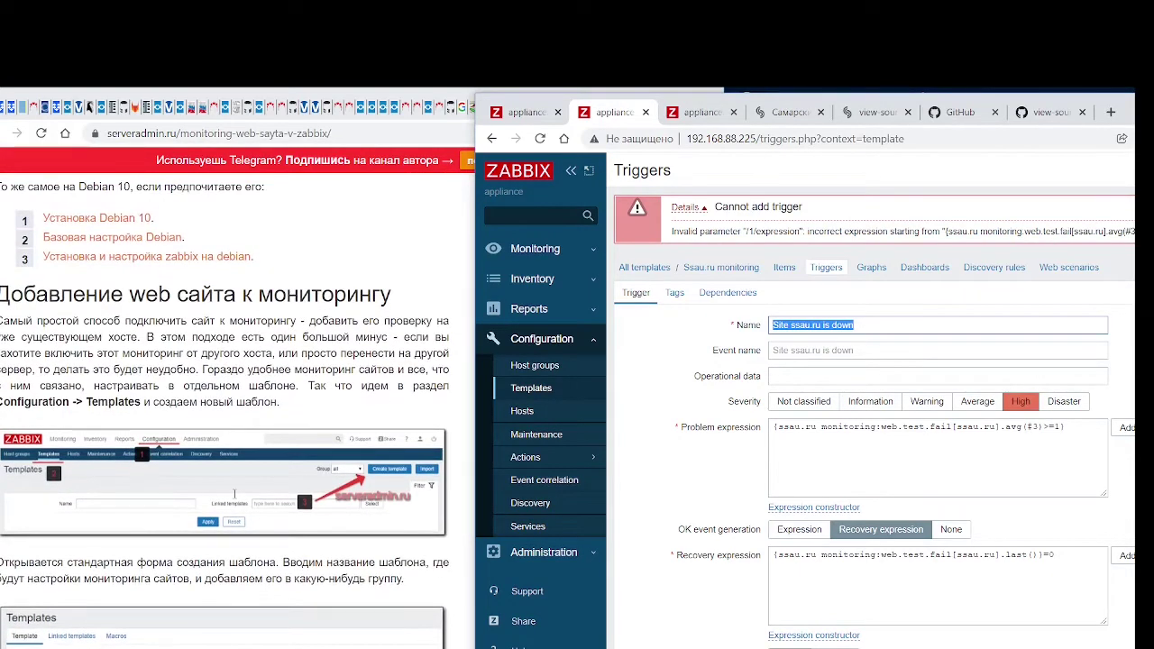
scroll(235, 494, "down", 5)
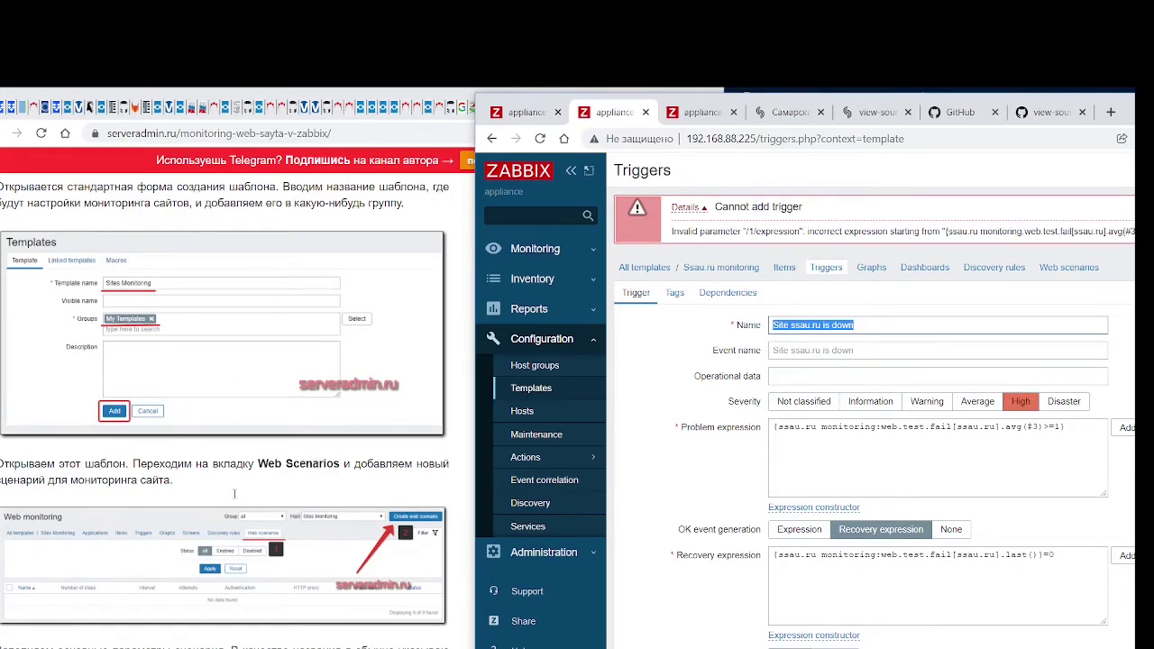
scroll(234, 495, "down", 2)
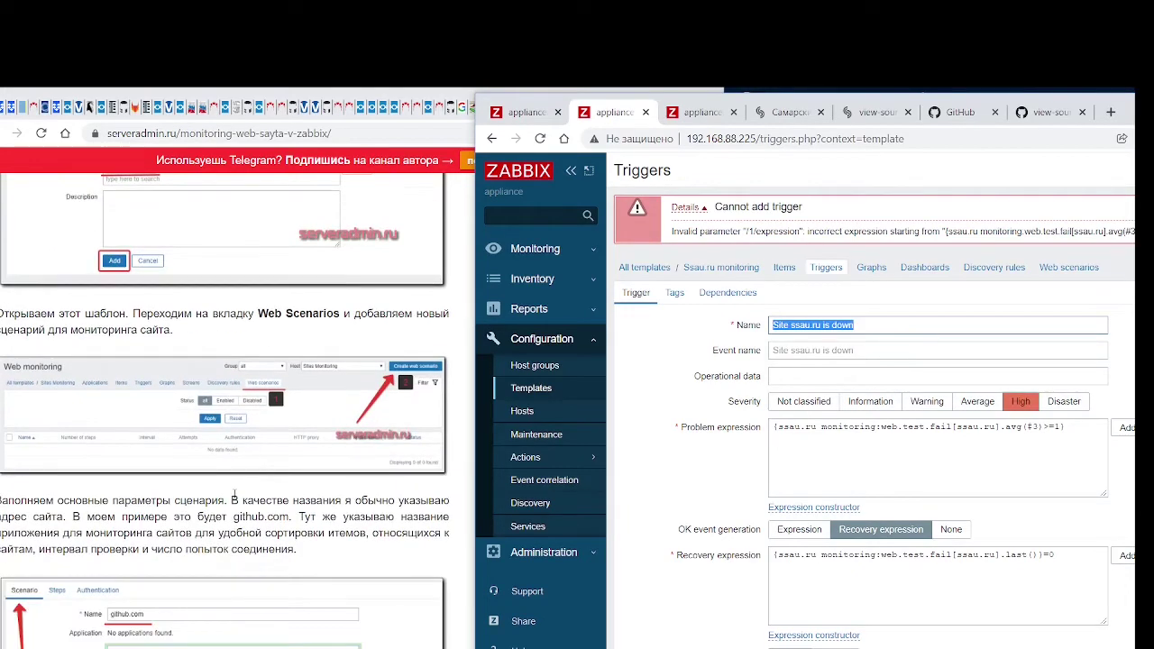
scroll(235, 495, "down", 1)
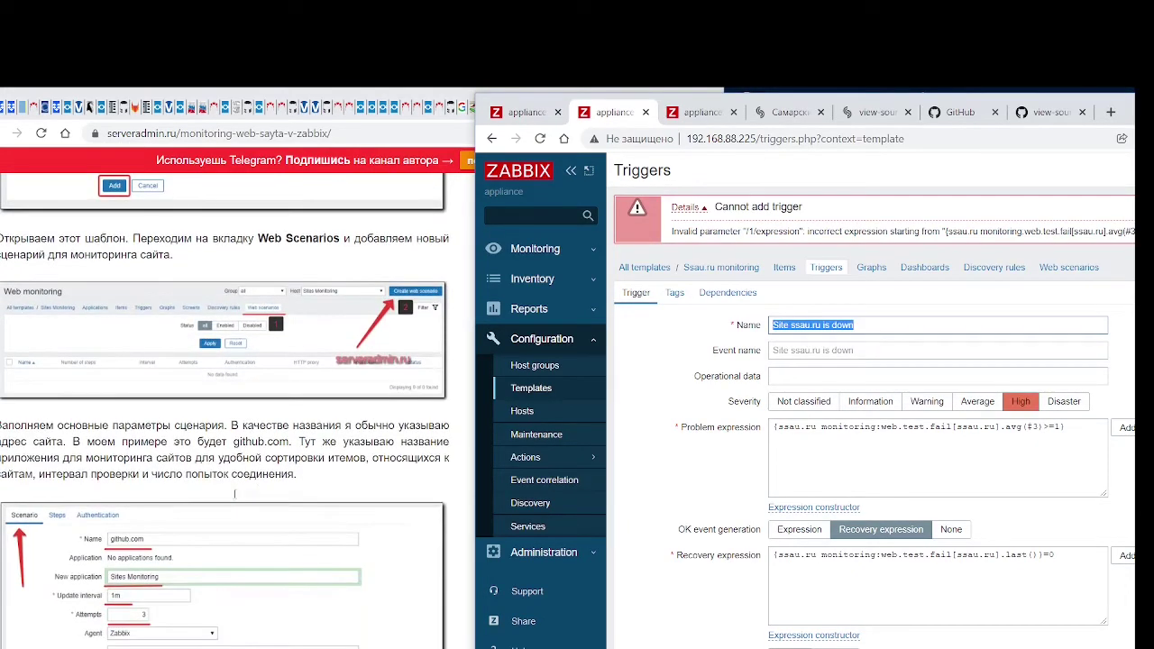
Open the Ssau.ru monitoring template in a new tab and copy its exact name
middle_click(520, 394)
left_click(668, 112)
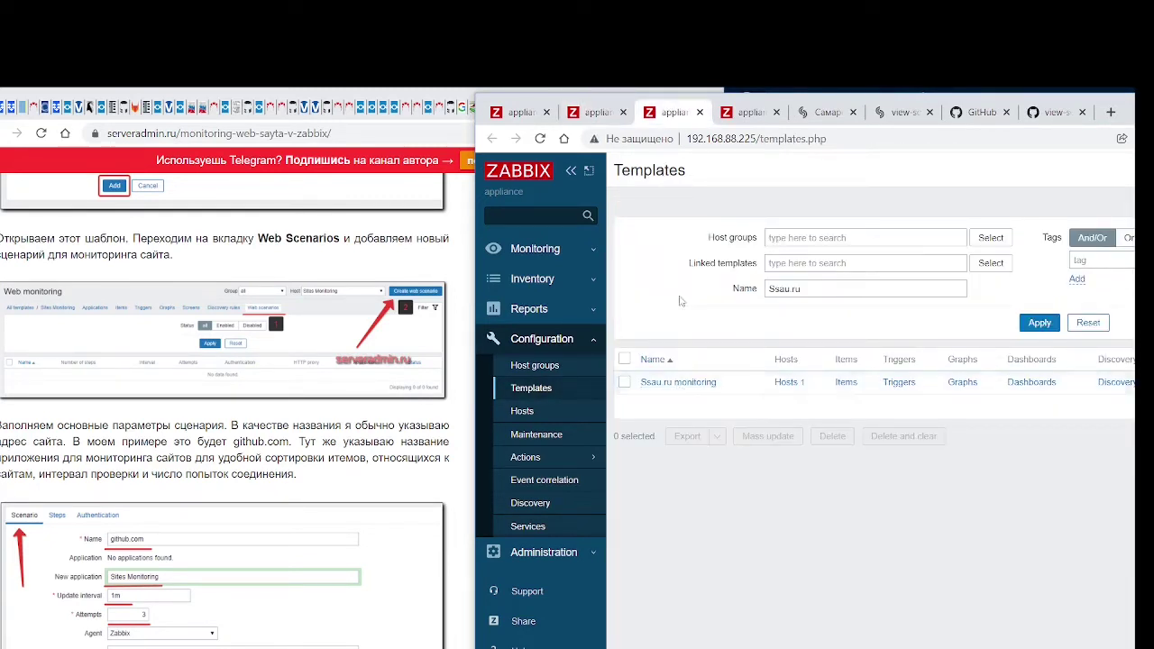
left_click(687, 387)
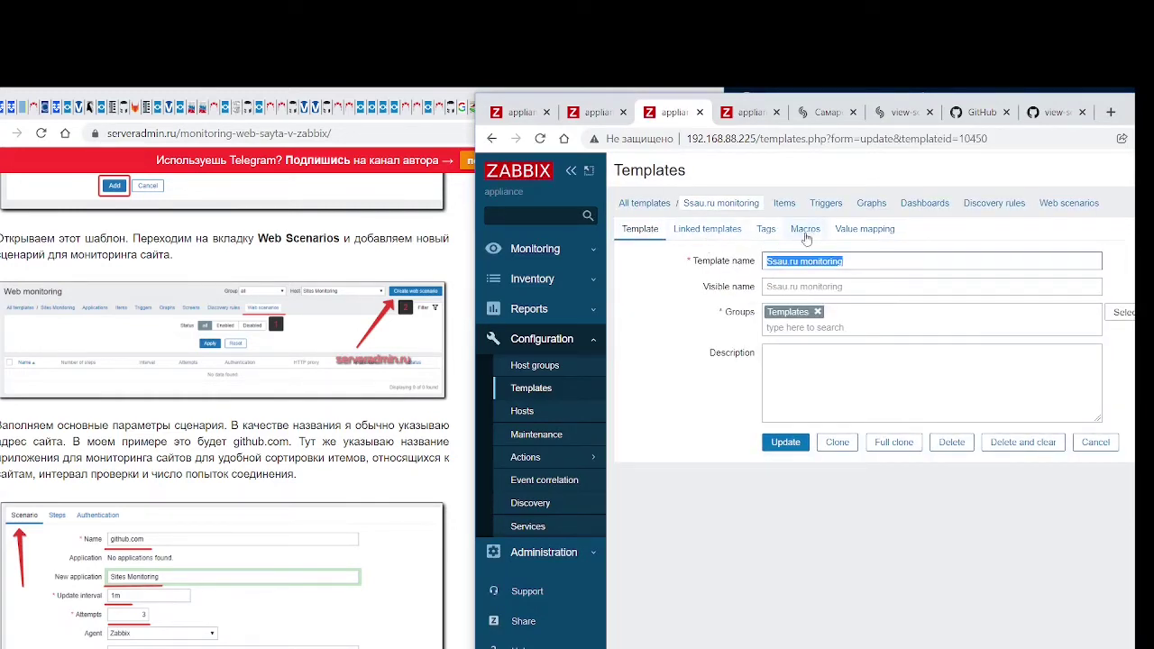
left_click(863, 261)
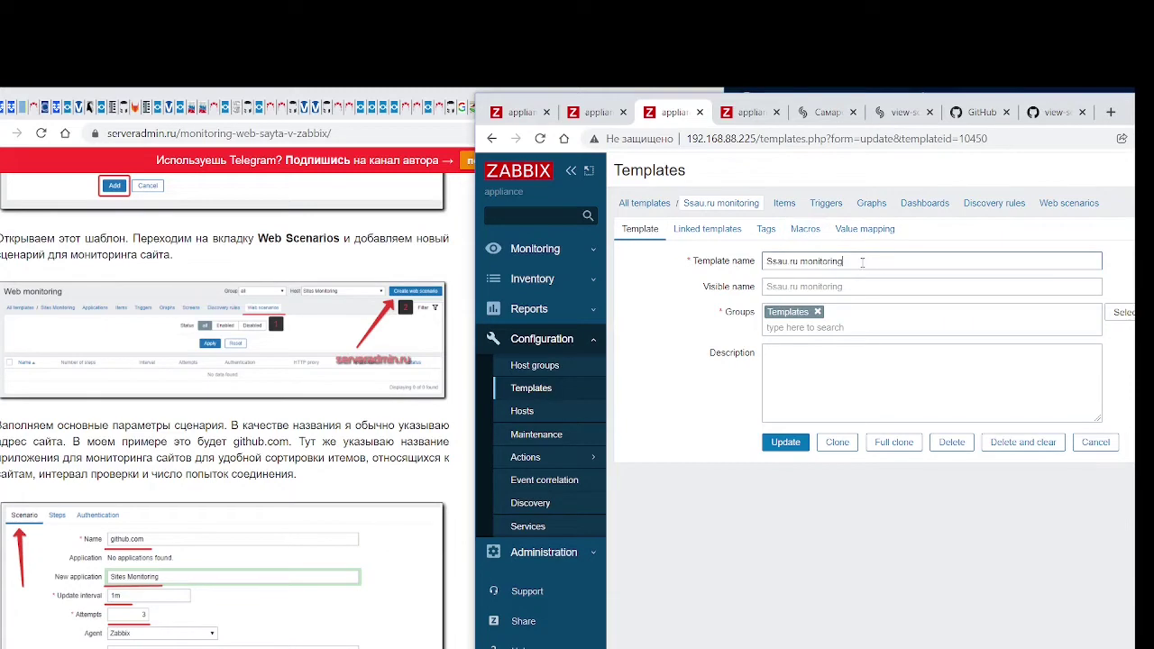
left_click_drag(863, 262, 748, 254)
key("ctrl+c")
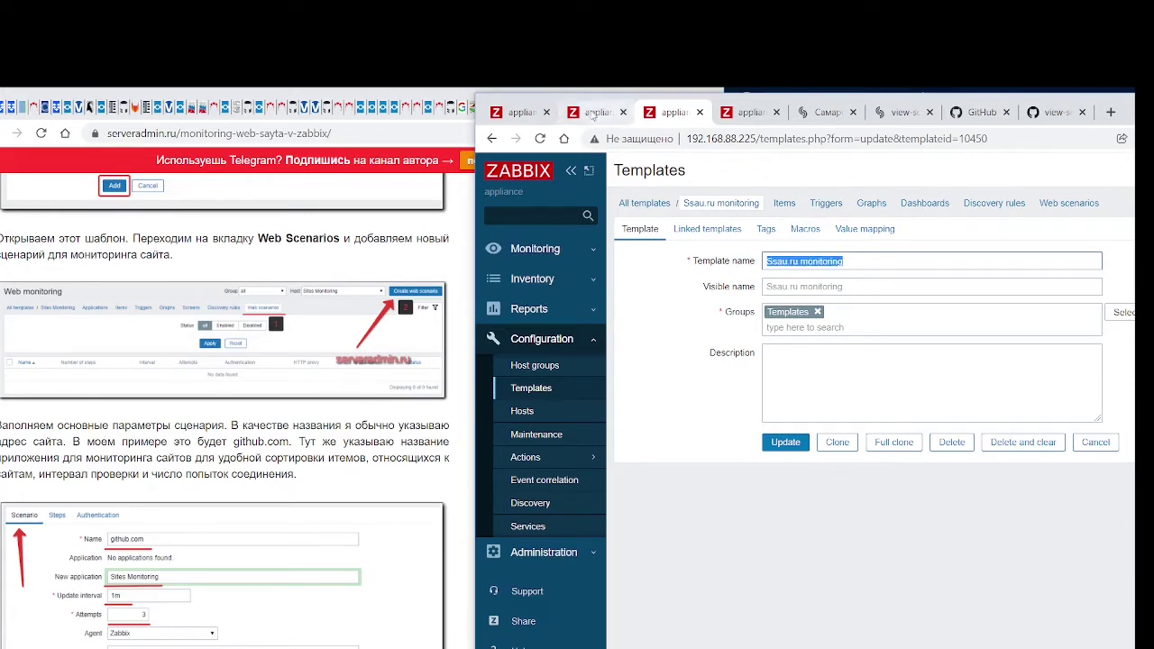
Set the host to 'Ssau.ru monitoring' in the trigger expressions and resubmit it
left_click(596, 112)
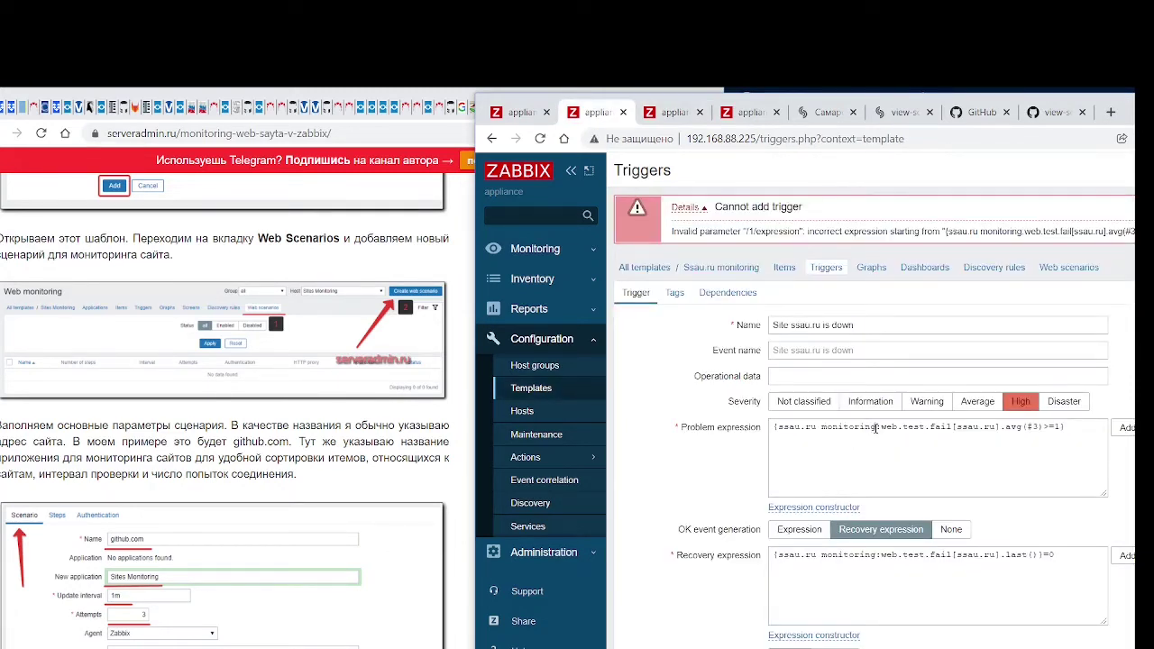
left_click_drag(875, 429, 773, 428)
left_click(808, 462)
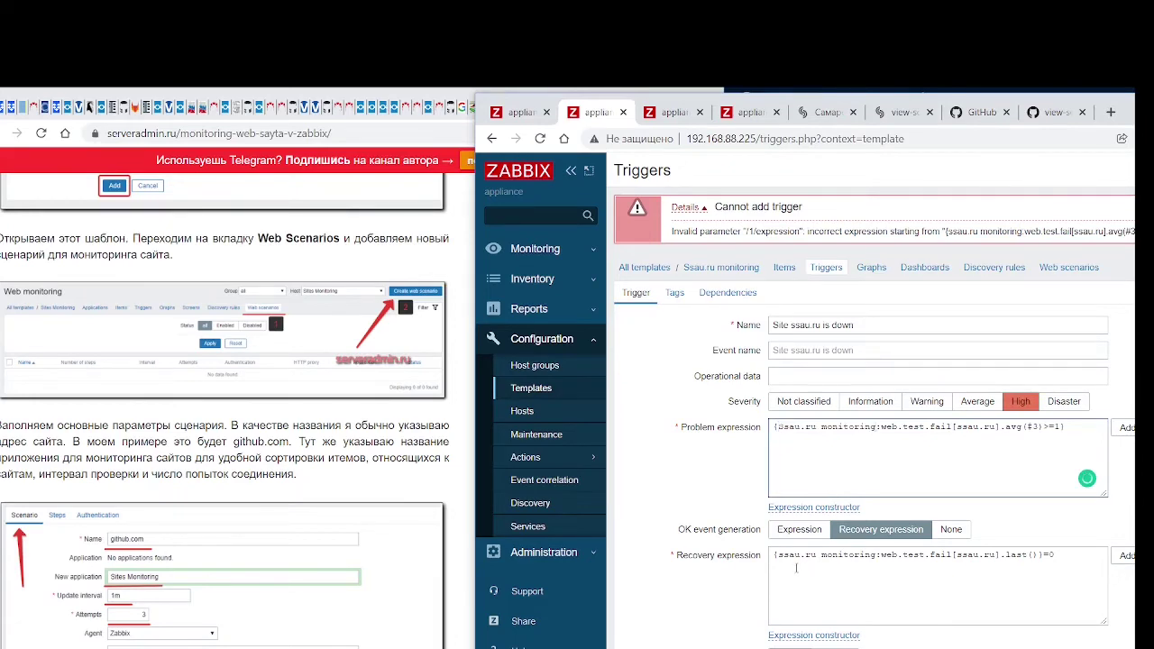
left_click_drag(777, 556, 868, 556)
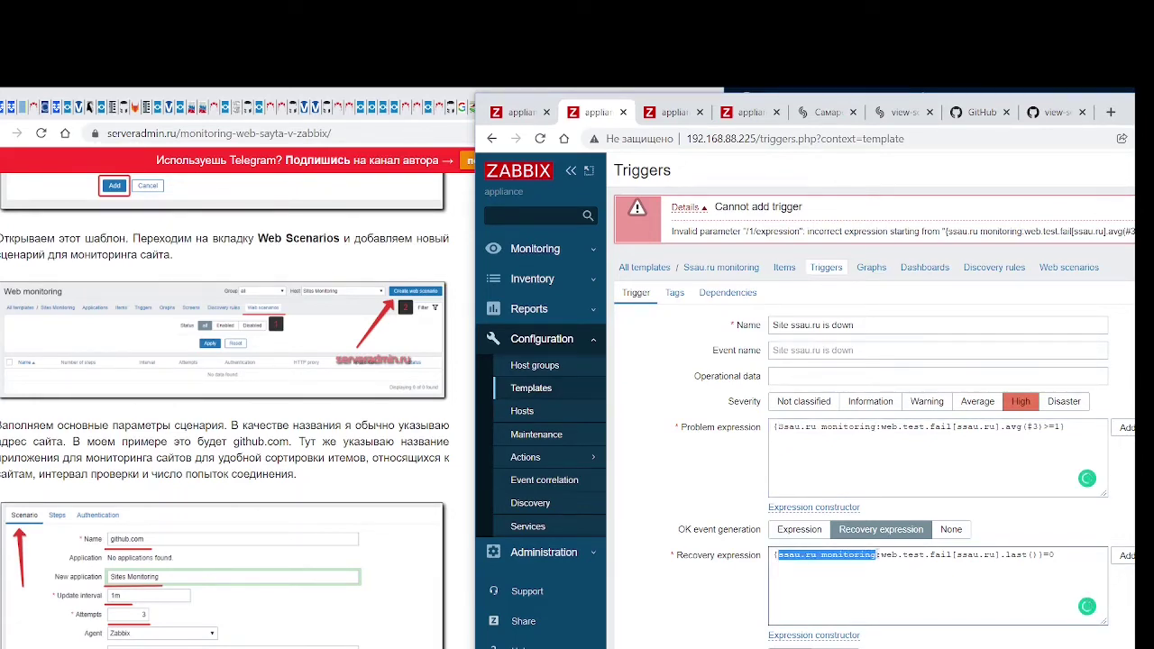
key("ctrl+v")
scroll(902, 406, "down", 4)
left_click(766, 578)
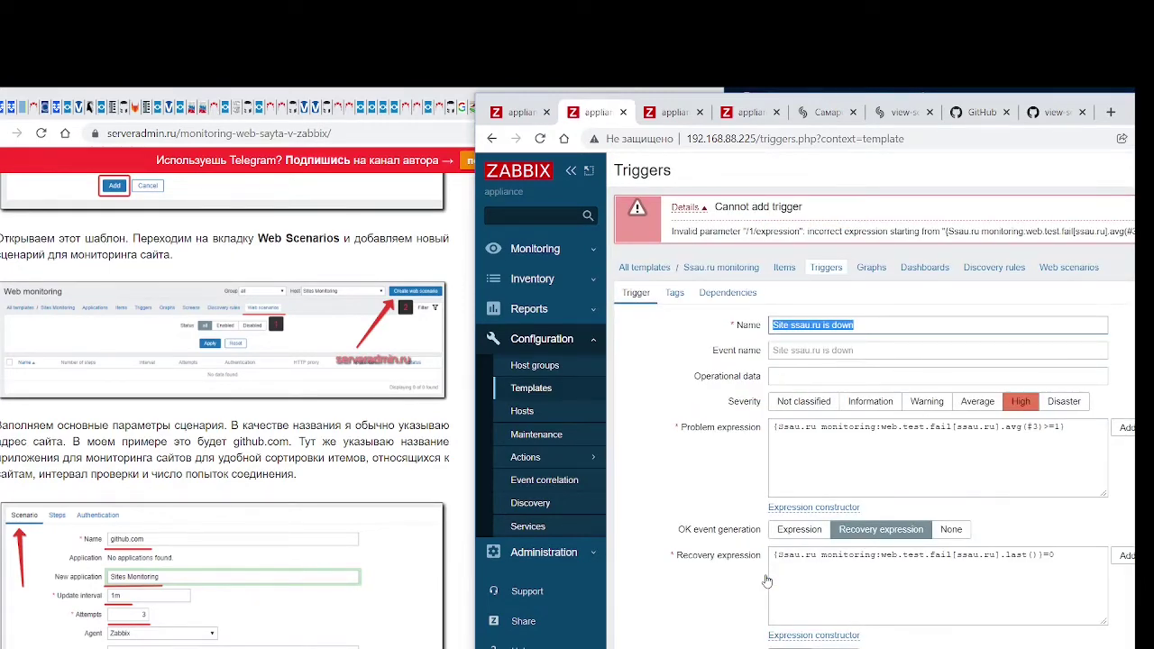
left_click(673, 113)
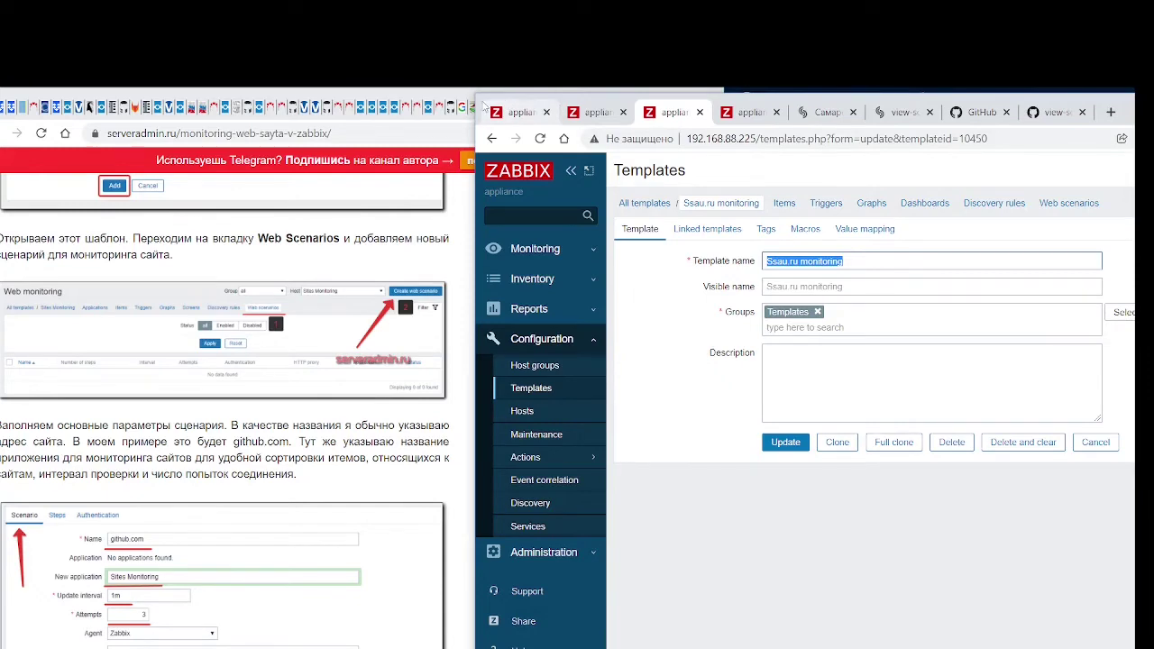
left_click_drag(482, 106, 313, 106)
left_click(537, 229)
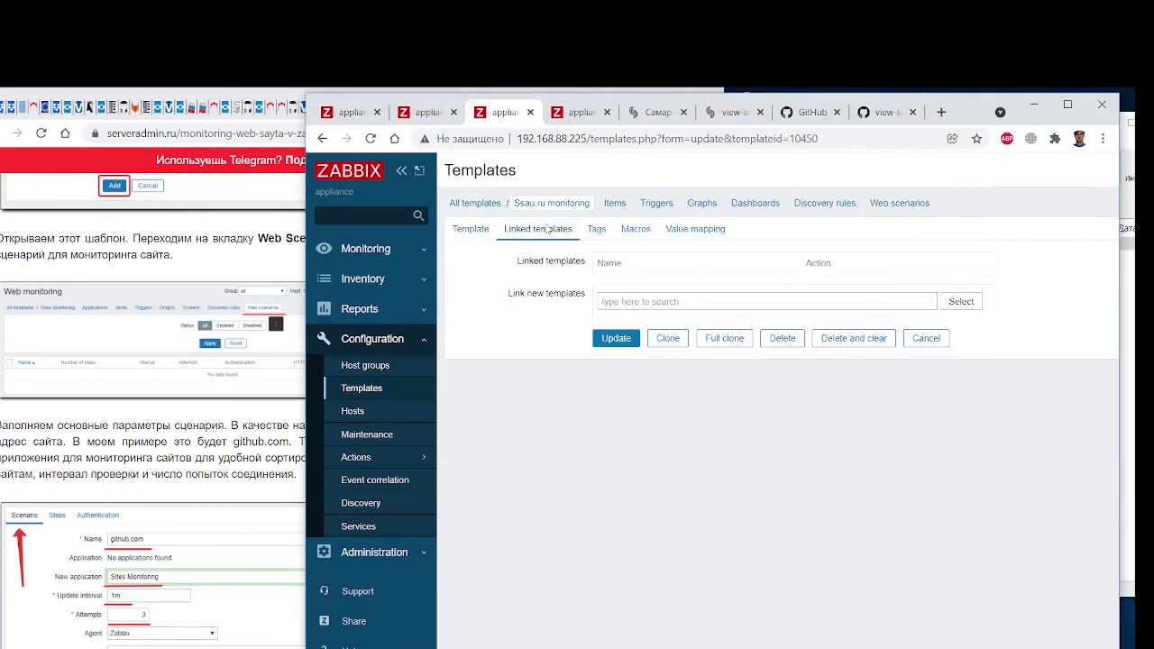
left_click(597, 229)
left_click(636, 229)
left_click(696, 229)
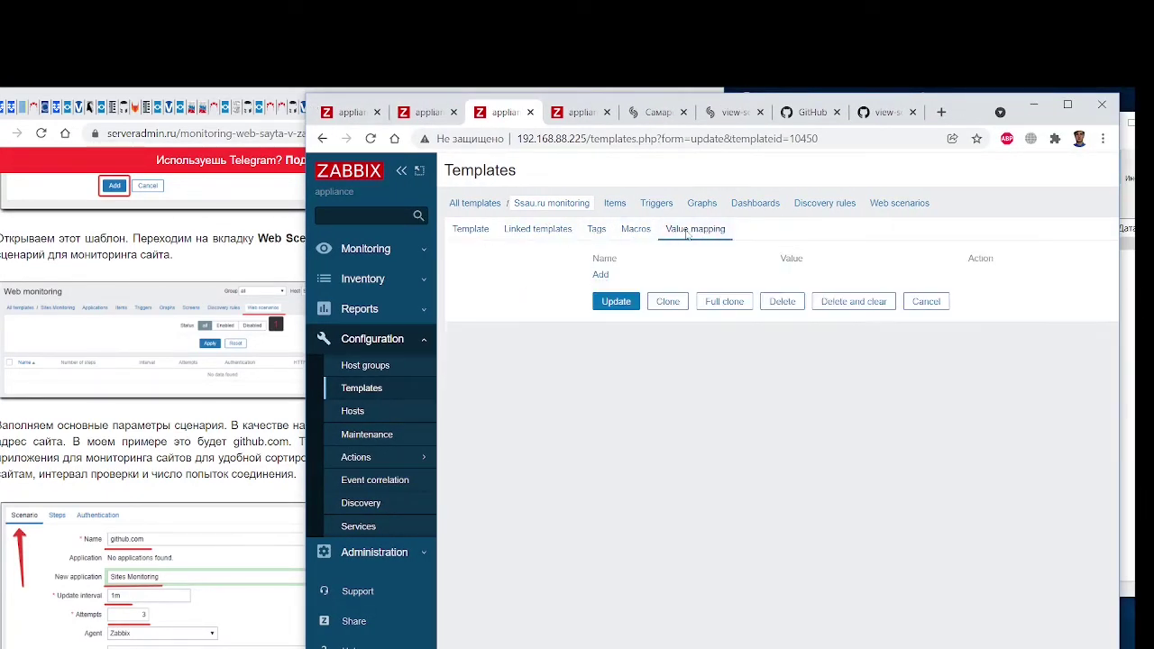
left_click(471, 229)
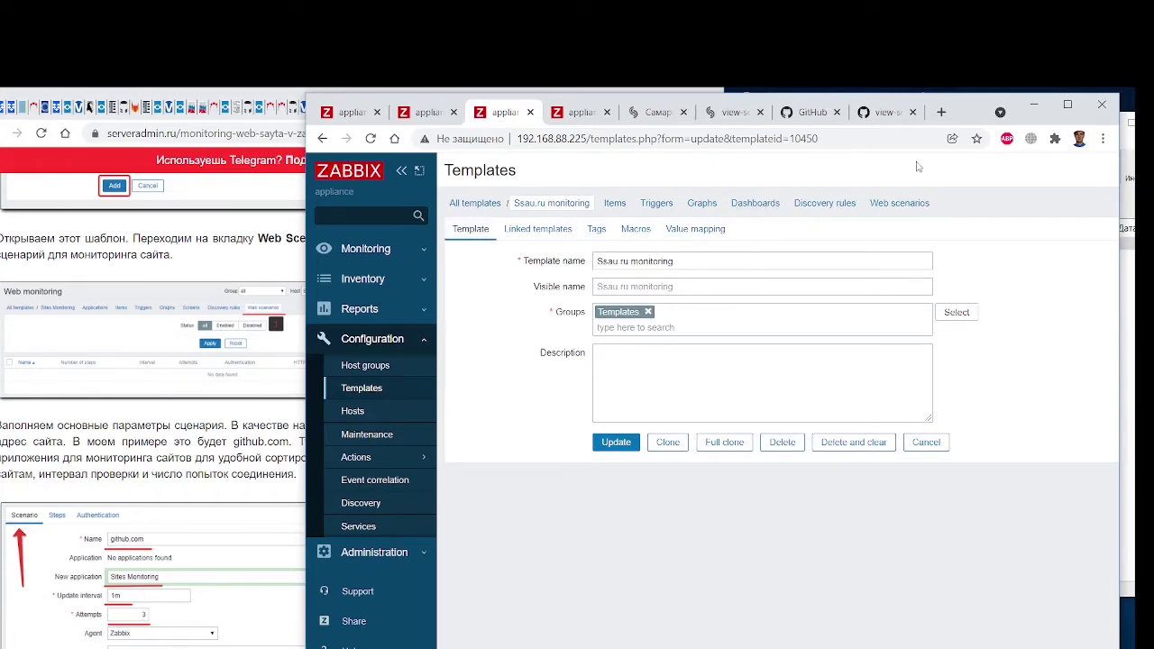
double_click(962, 113)
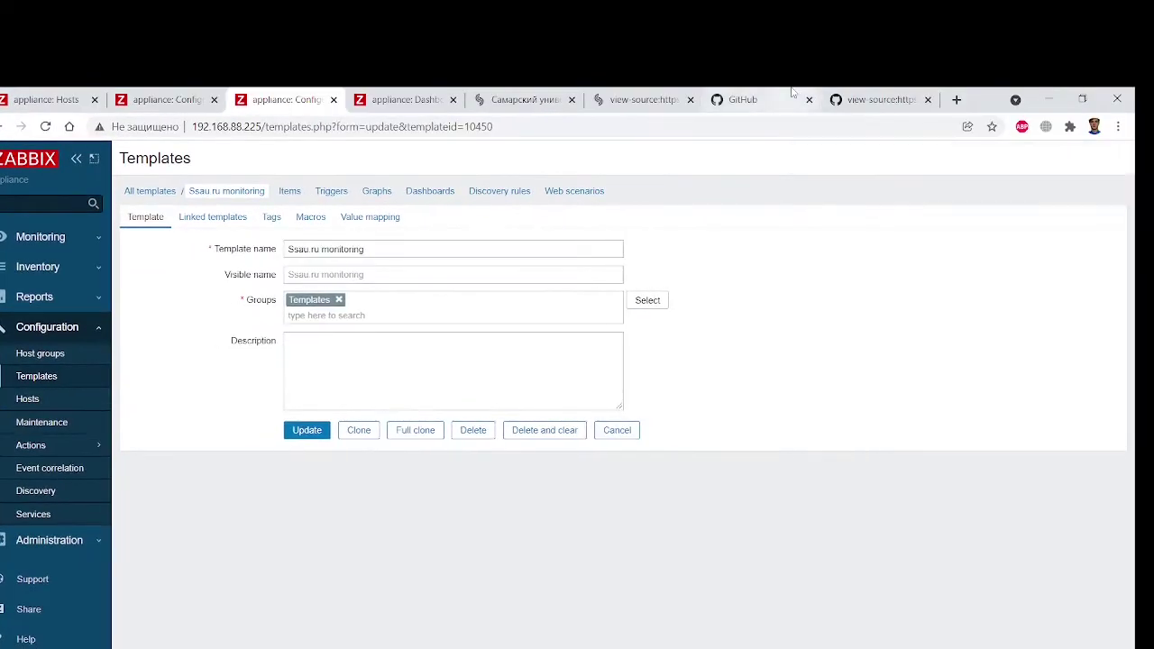
left_click(230, 200)
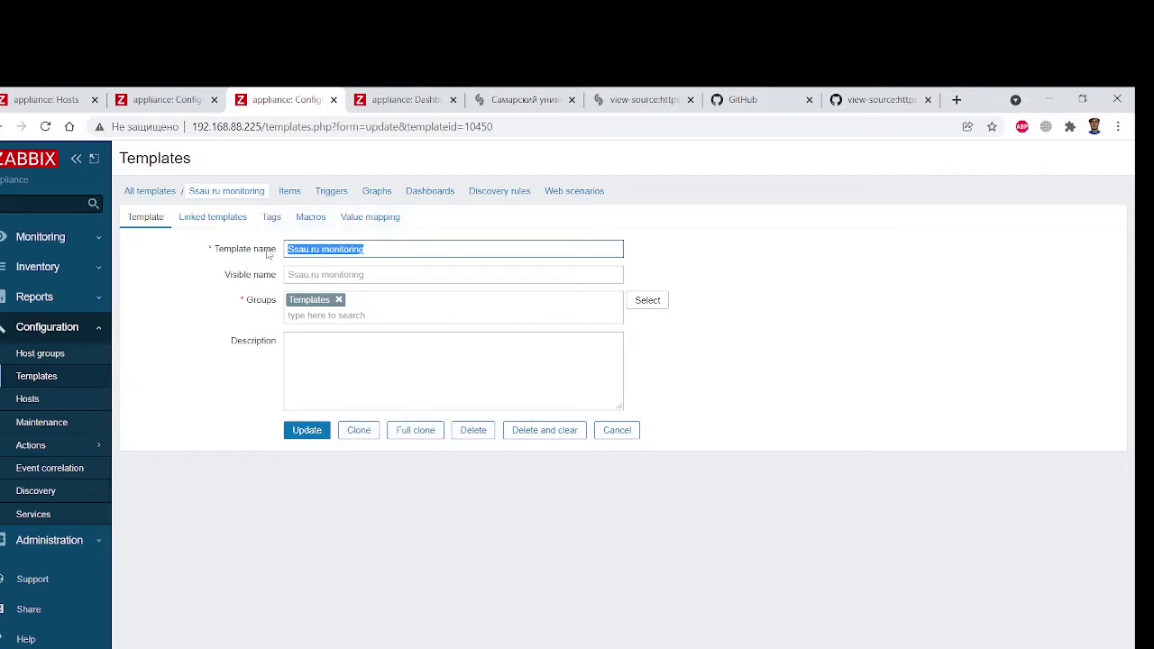
left_click(222, 219)
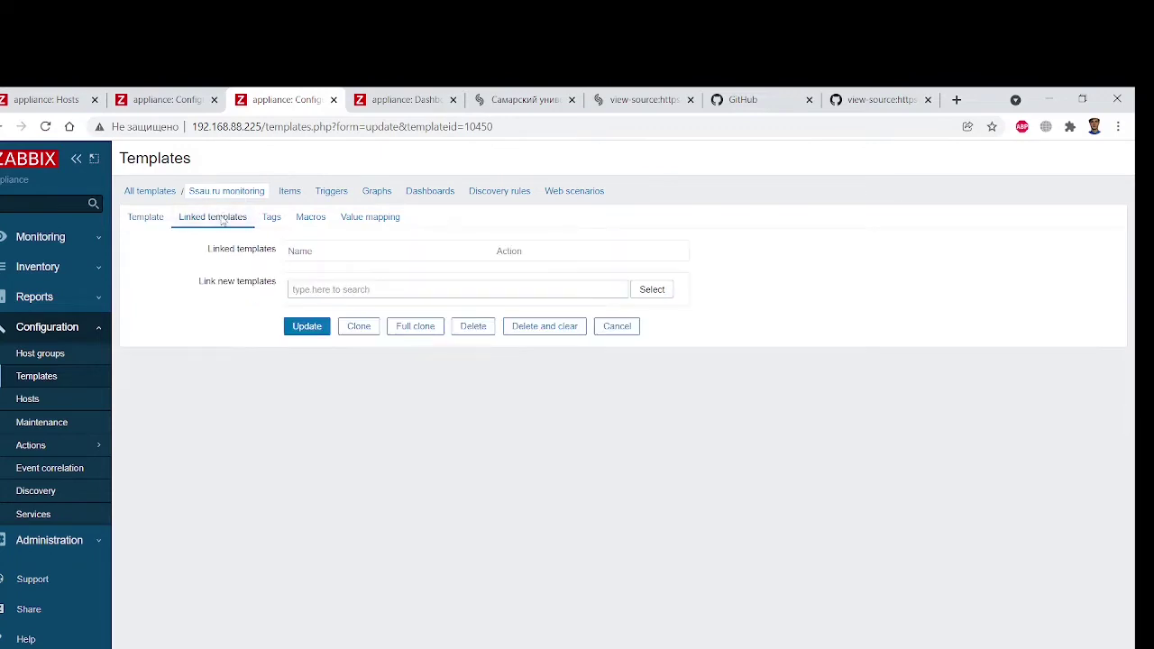
left_click(271, 219)
left_click(370, 218)
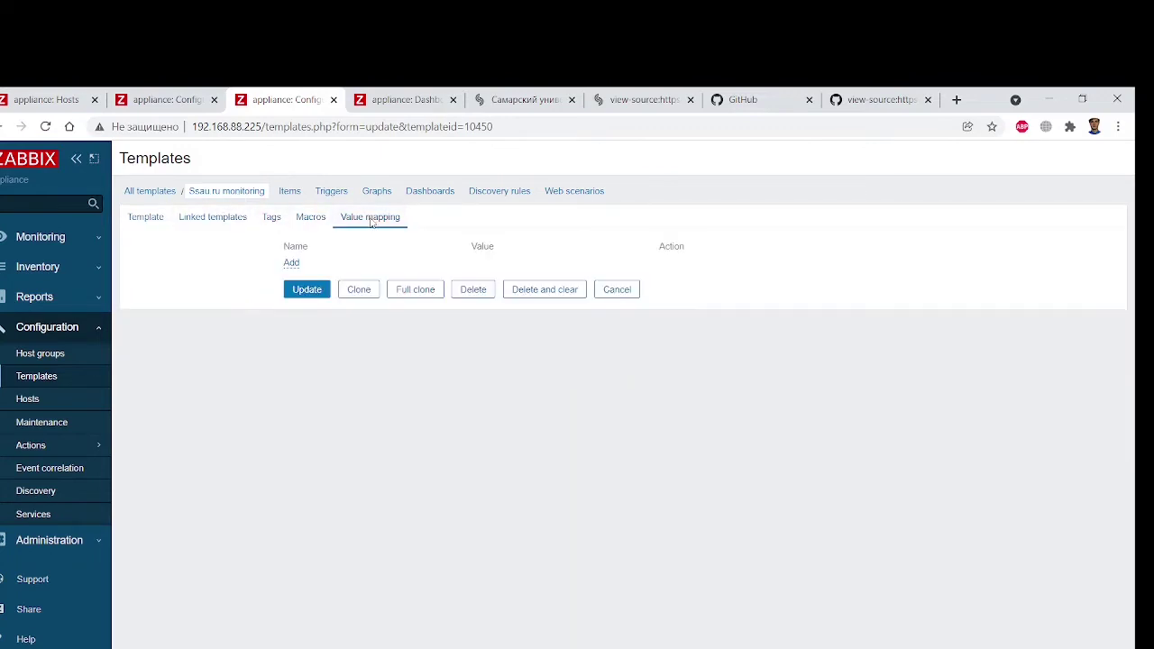
left_click(152, 217)
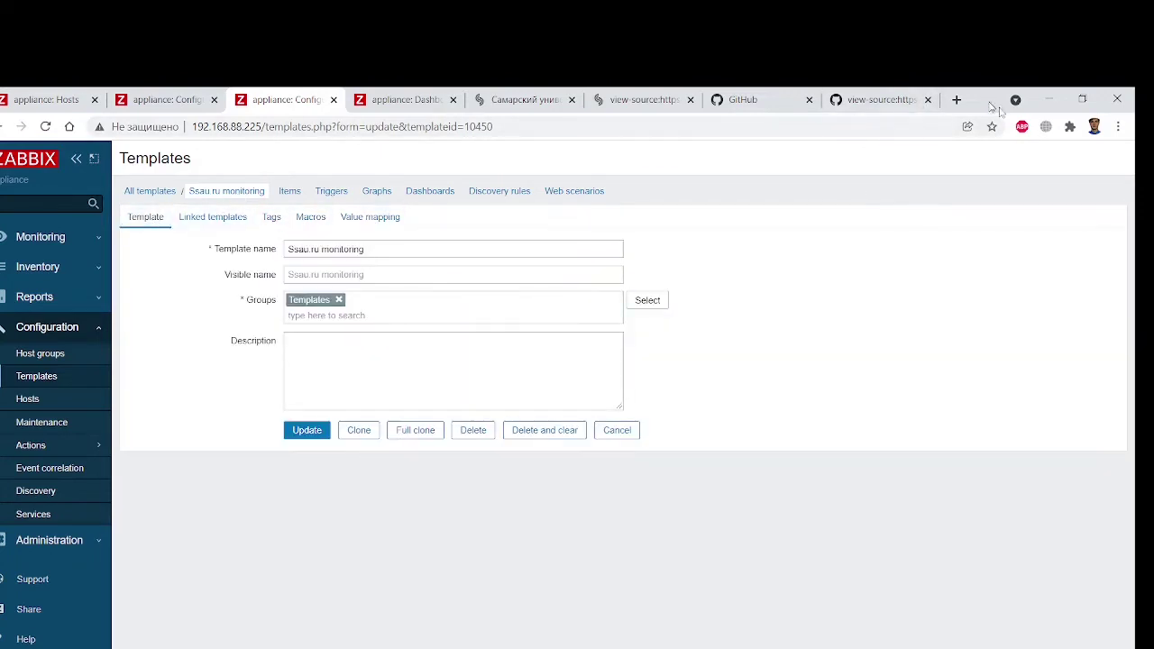
Place the Zabbix window beside the article and open the Templates list filtered to Ssau.ru
left_click_drag(990, 102, 1124, 114)
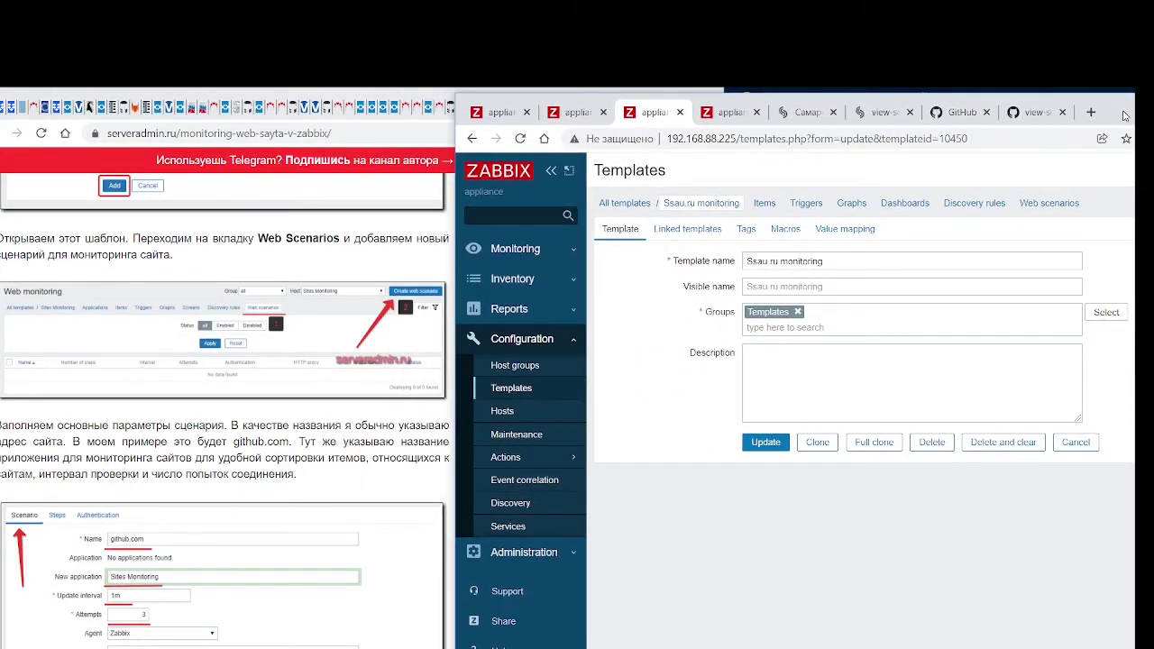
scroll(300, 415, "up", 3)
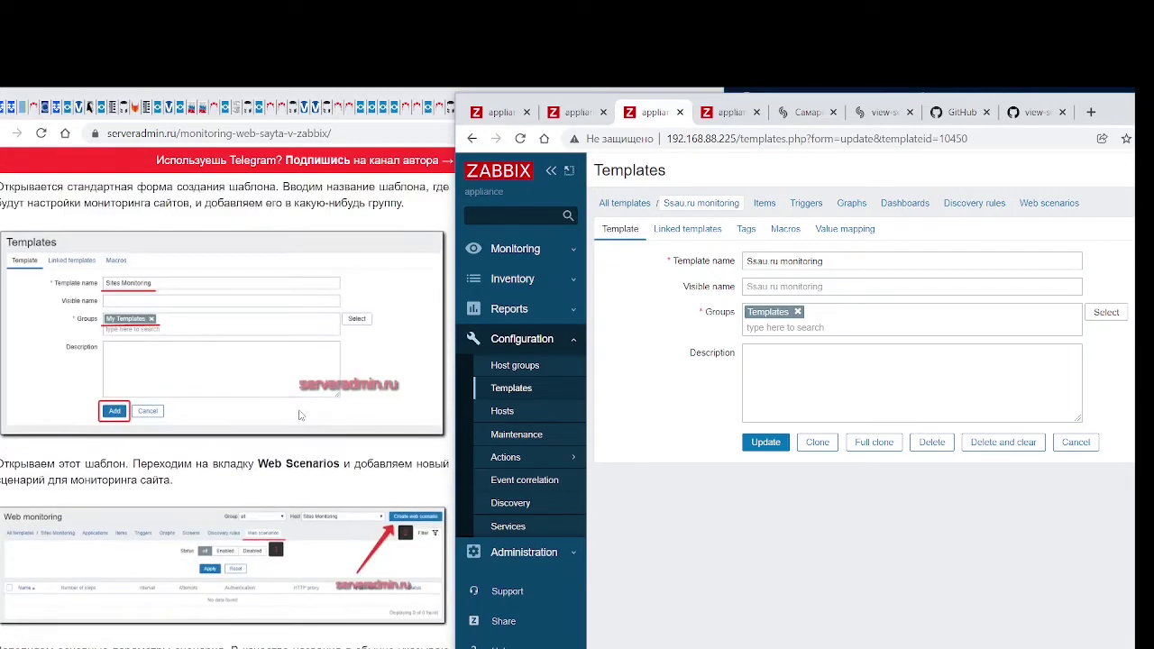
scroll(300, 415, "up", 1)
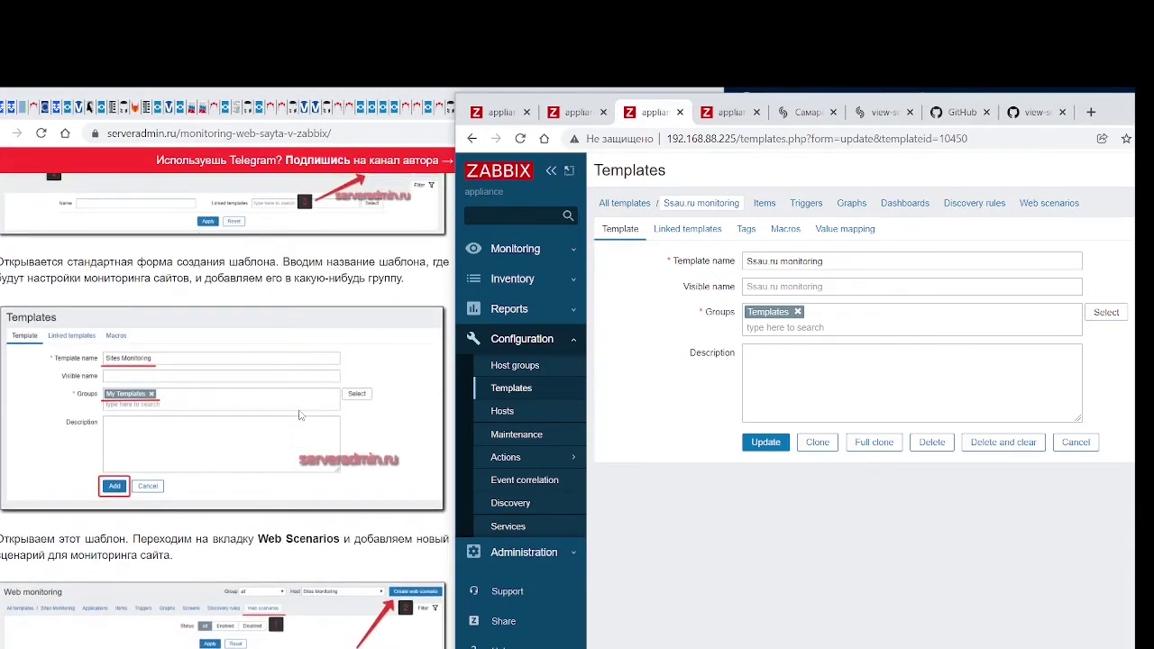
scroll(300, 415, "up", 2)
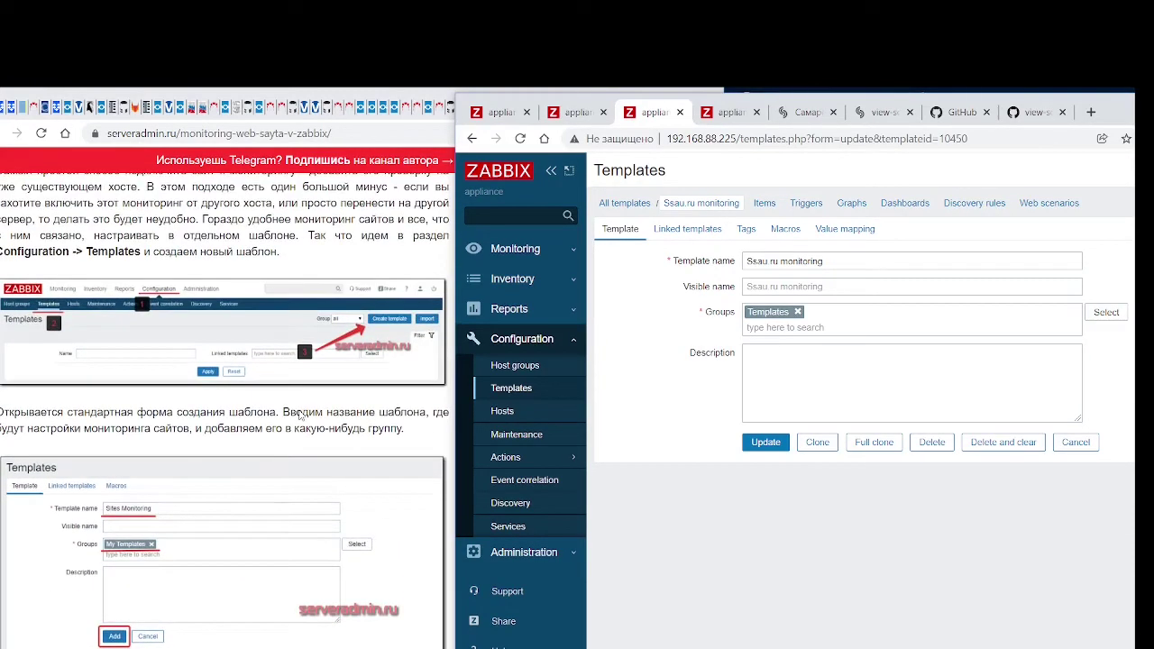
scroll(301, 415, "down", 2)
scroll(300, 415, "down", 2)
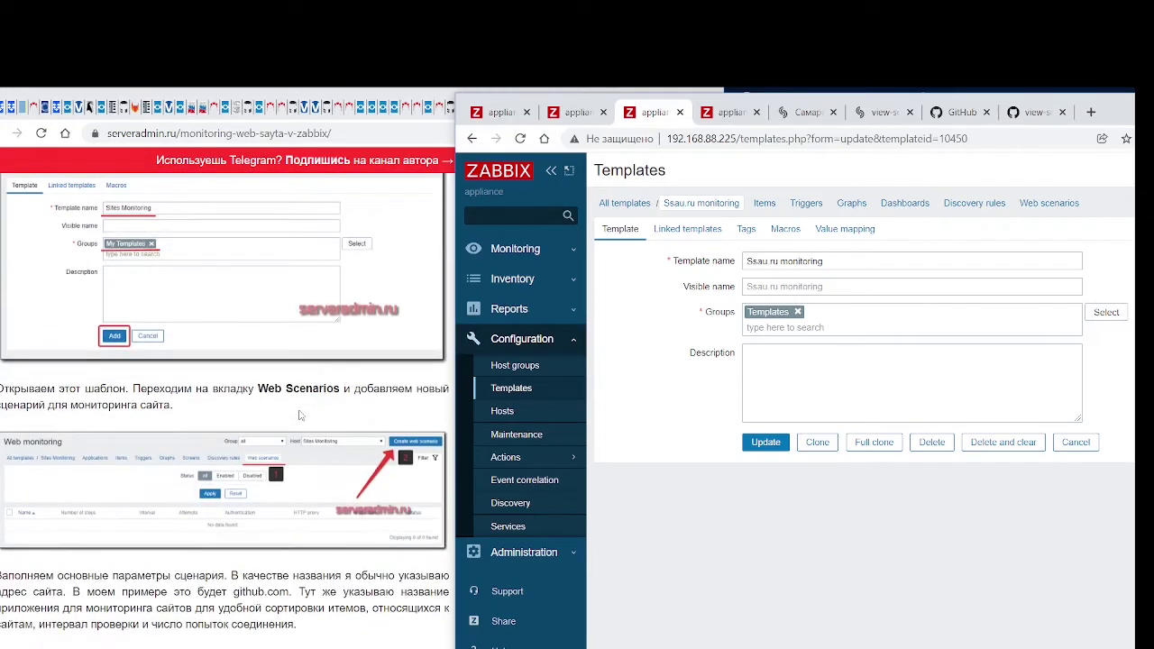
left_click(510, 390)
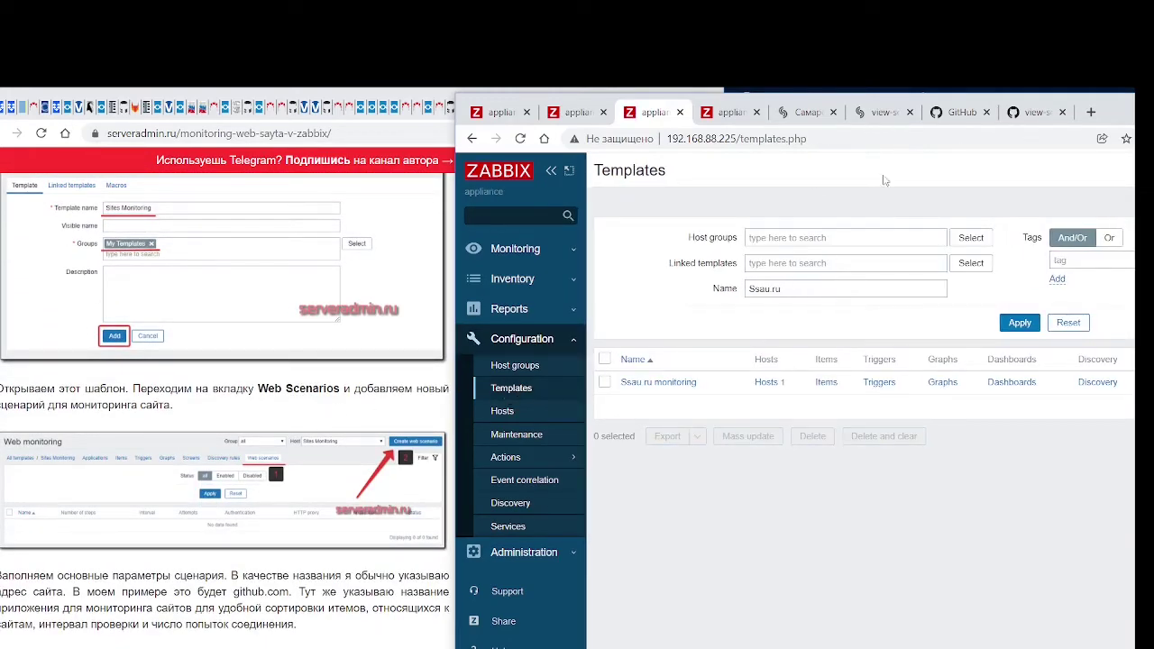
left_click_drag(1116, 114, 999, 88)
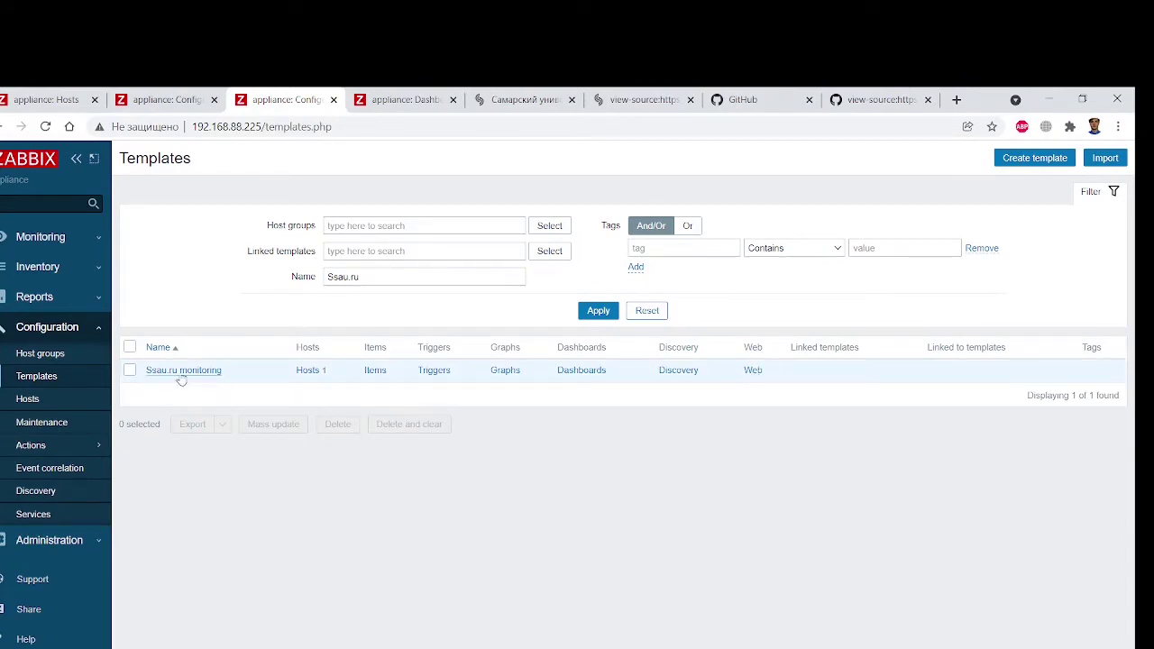
Open the Ssau.ru monitoring template and confirm its Web scenarios tab is empty
left_click(130, 370)
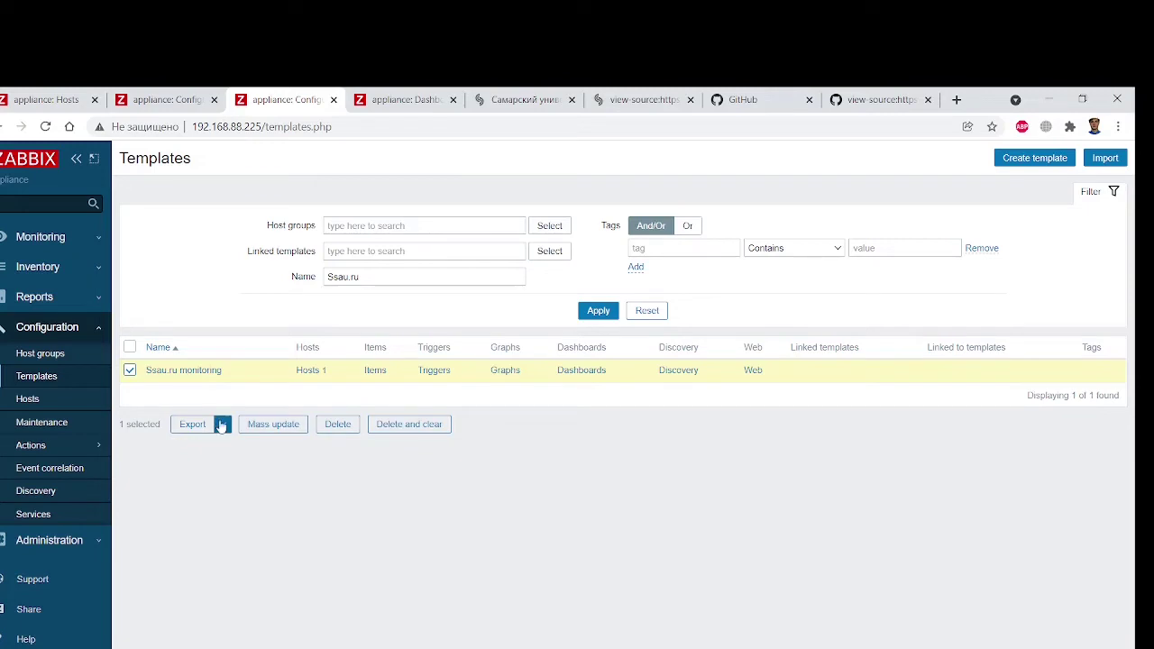
left_click(176, 373)
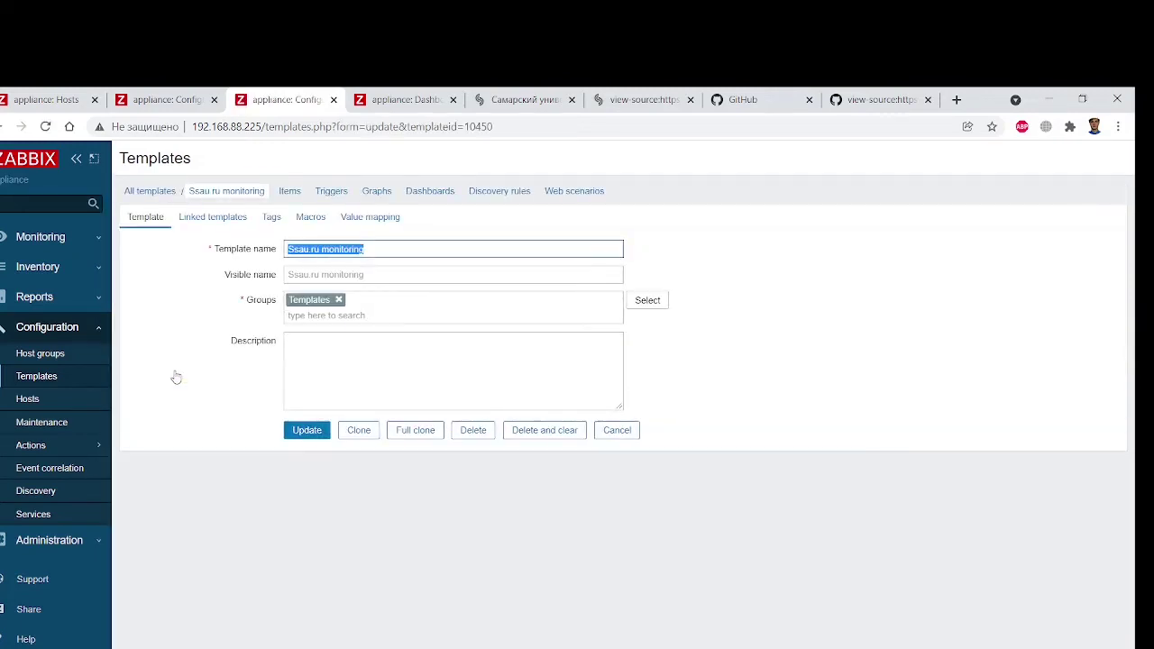
left_click(571, 192)
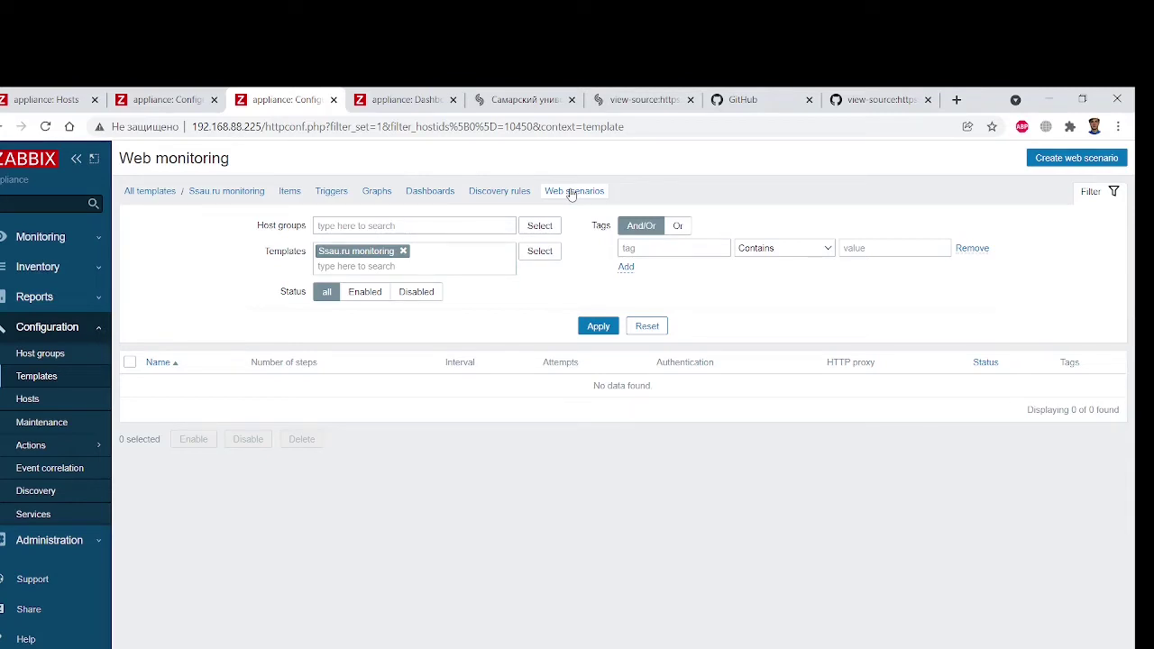
left_click(207, 192)
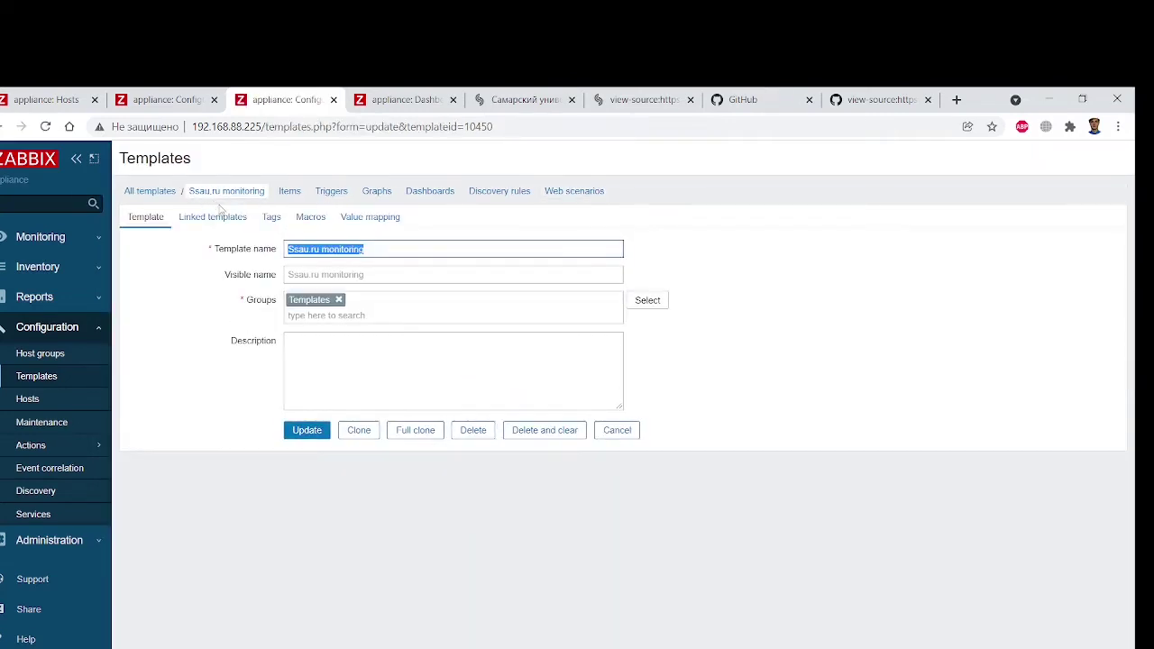
Check the template's single linked host, then reopen Ssau.ru monitoring for editing
left_click(149, 192)
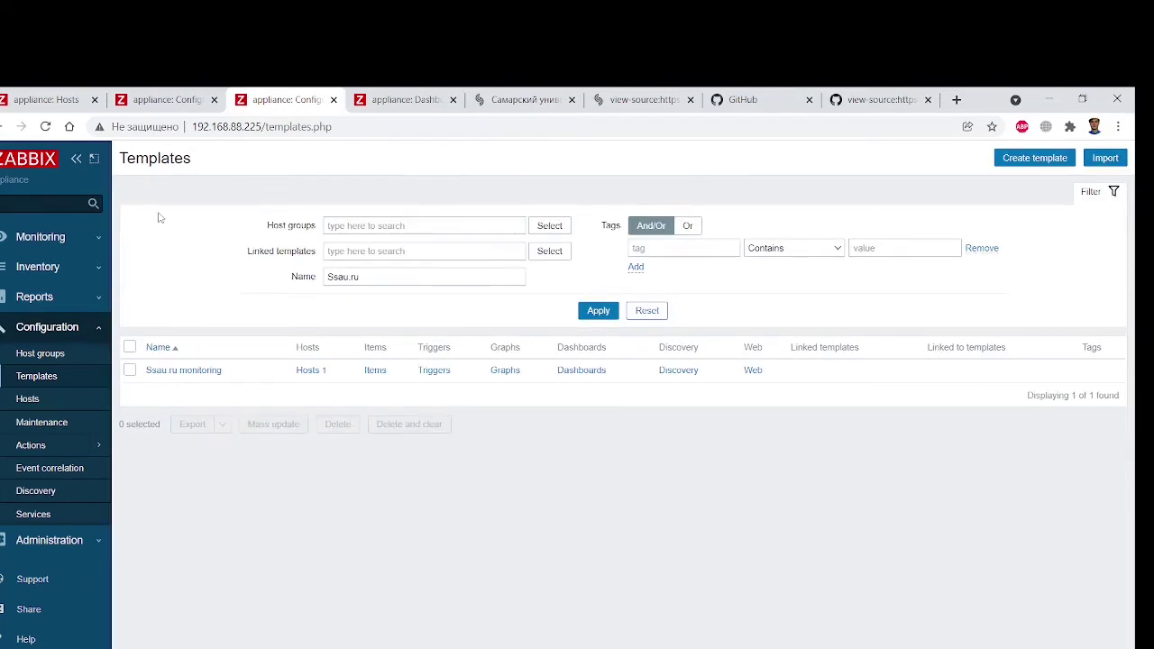
left_click(129, 370)
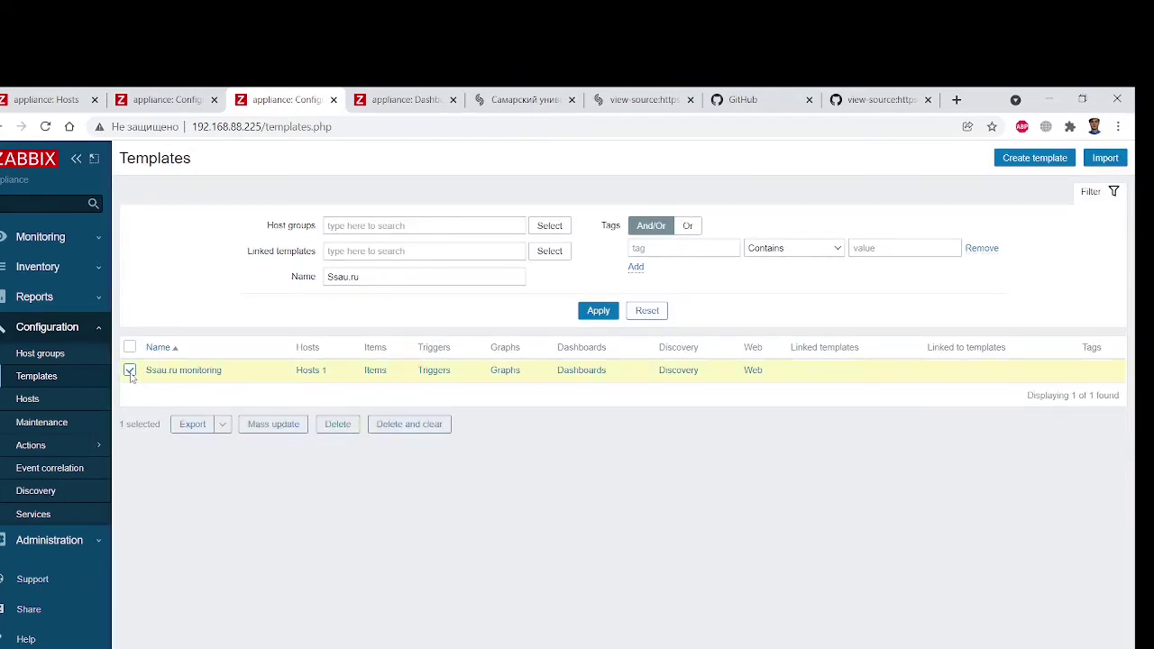
left_click(130, 372)
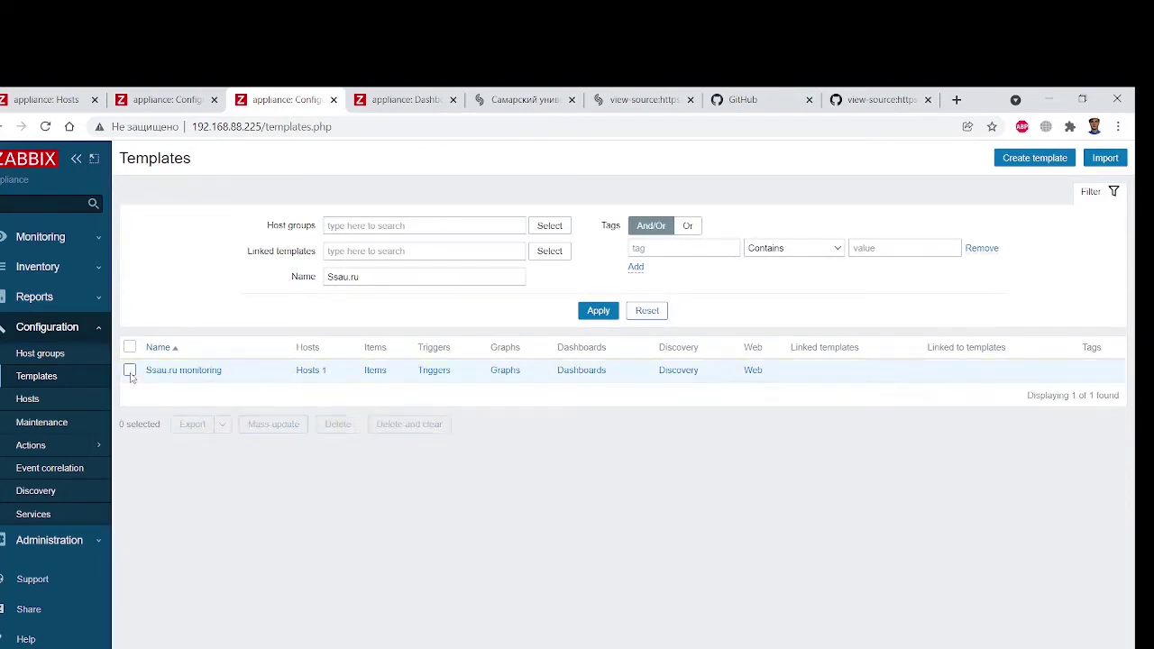
left_click(307, 371)
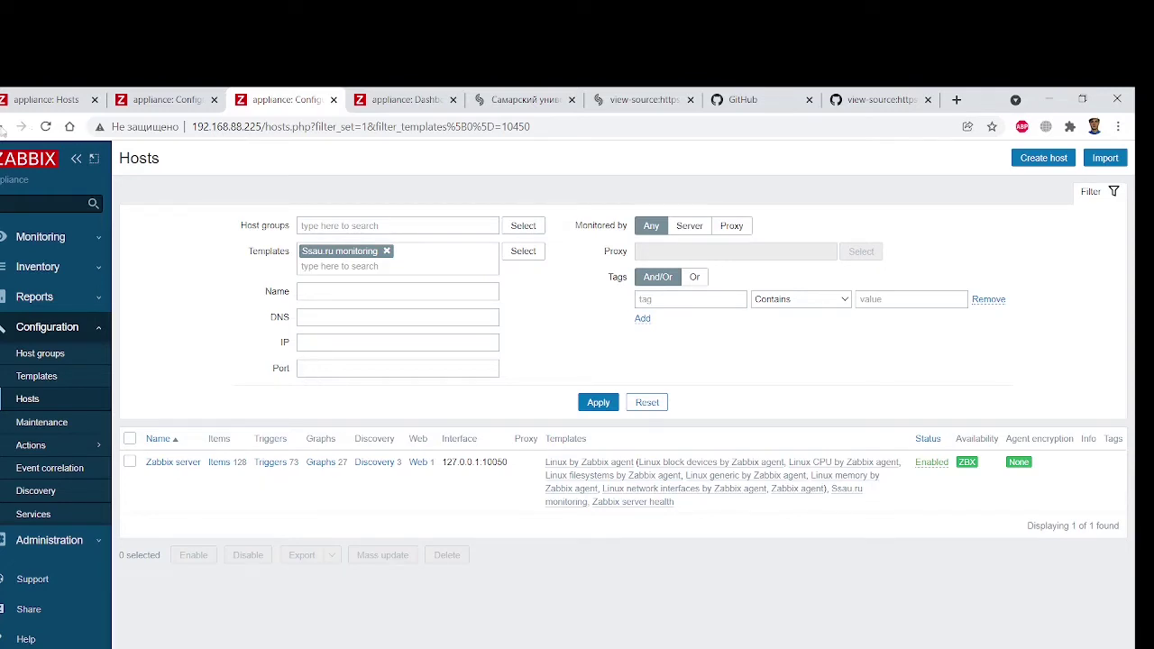
left_click(4, 127)
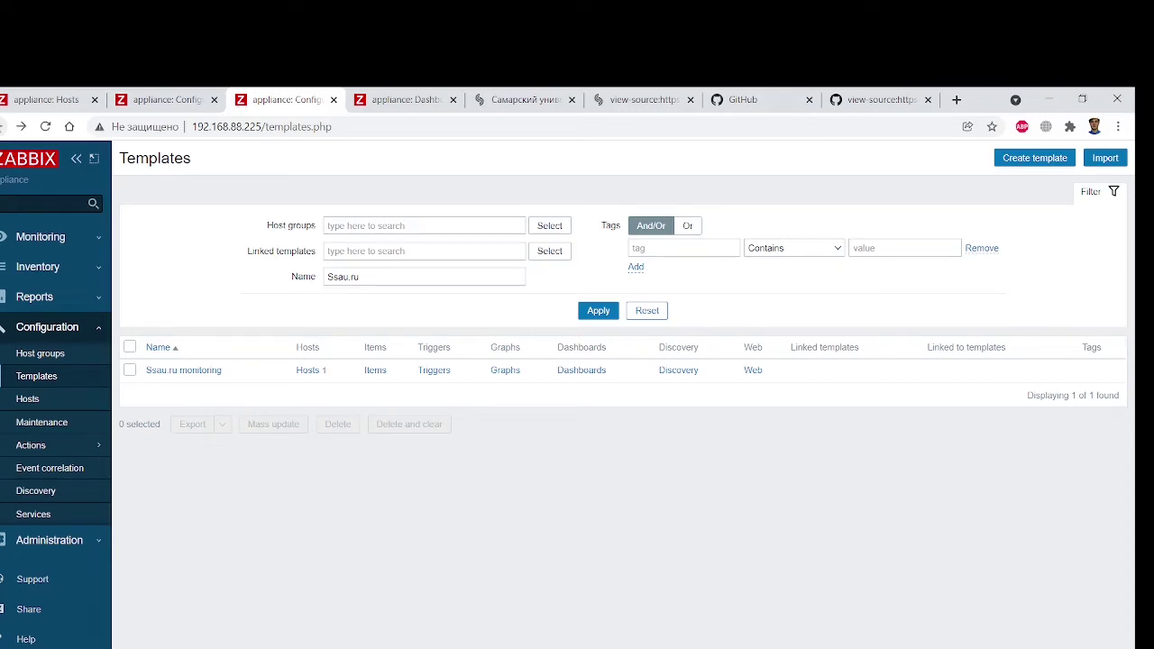
left_click(185, 370)
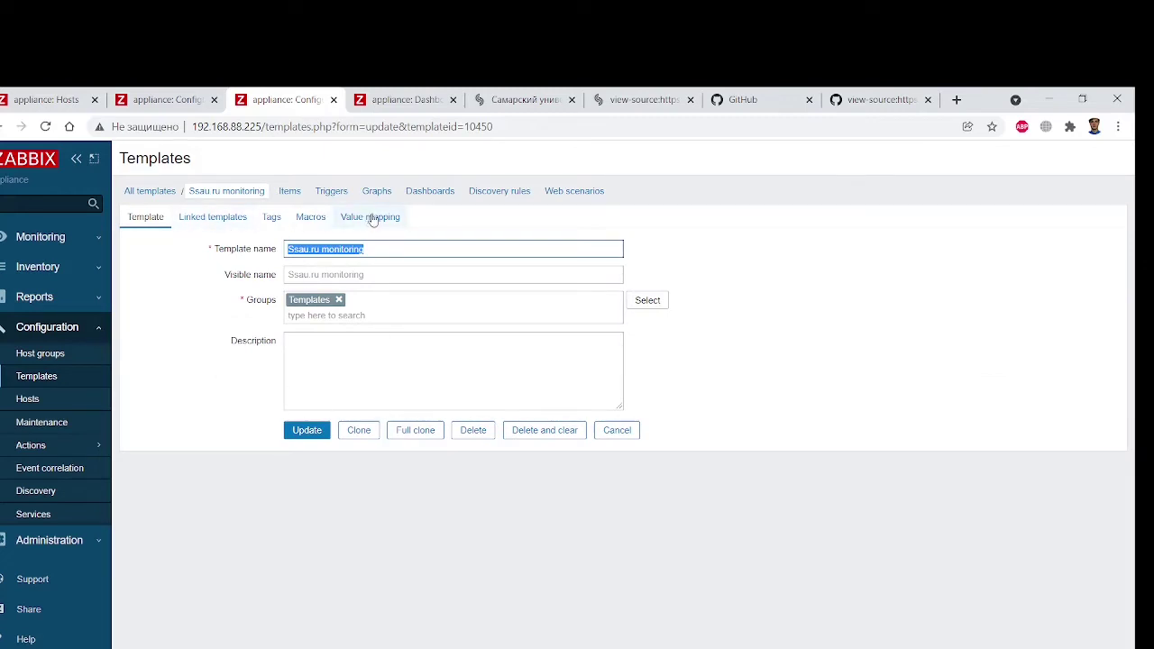
Go through the template's items and triggers to its web scenarios and start a new web scenario
left_click(293, 194)
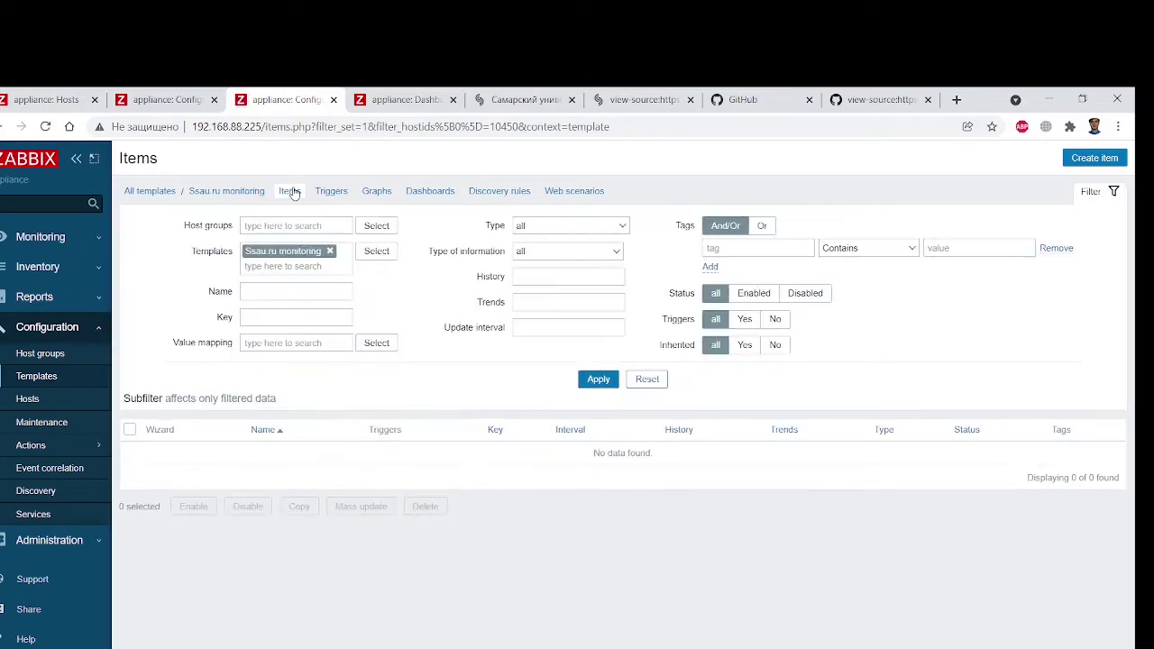
left_click(335, 193)
left_click(556, 193)
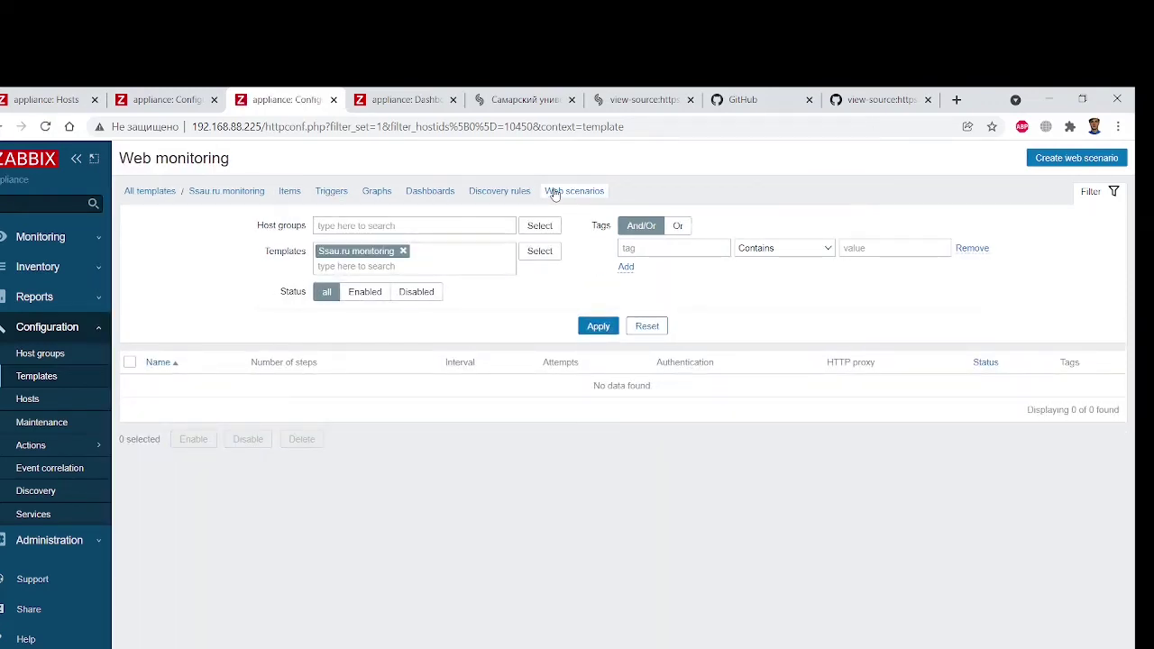
left_click(1054, 159)
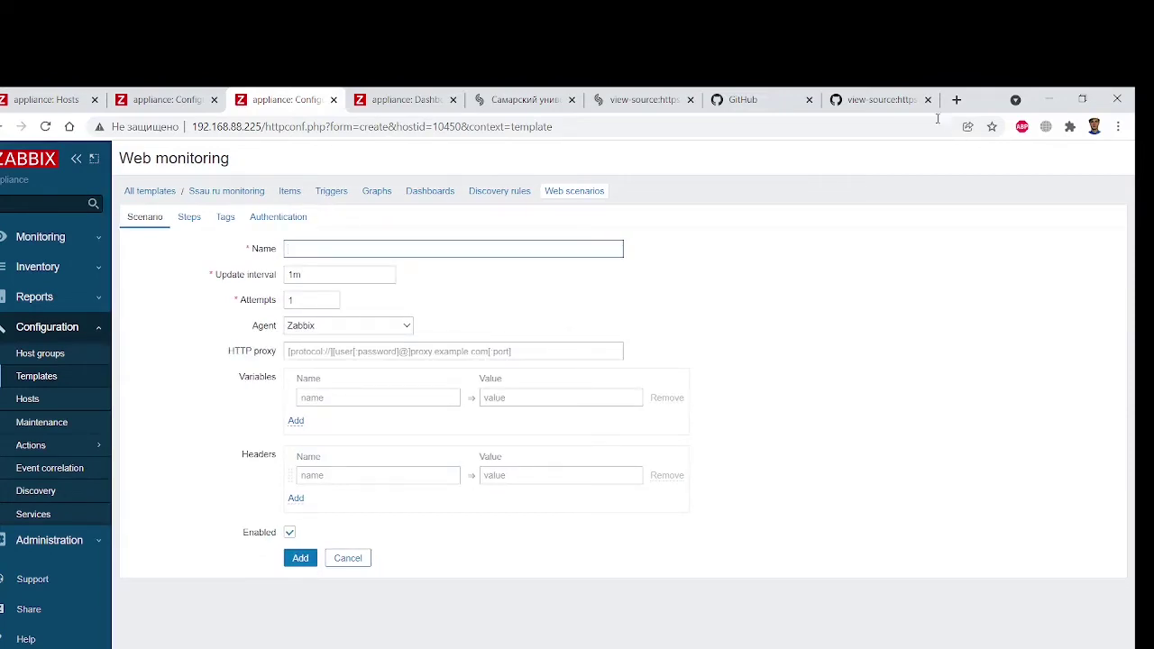
Restore the browser window and shift it so the reference article shows beside it
double_click(978, 101)
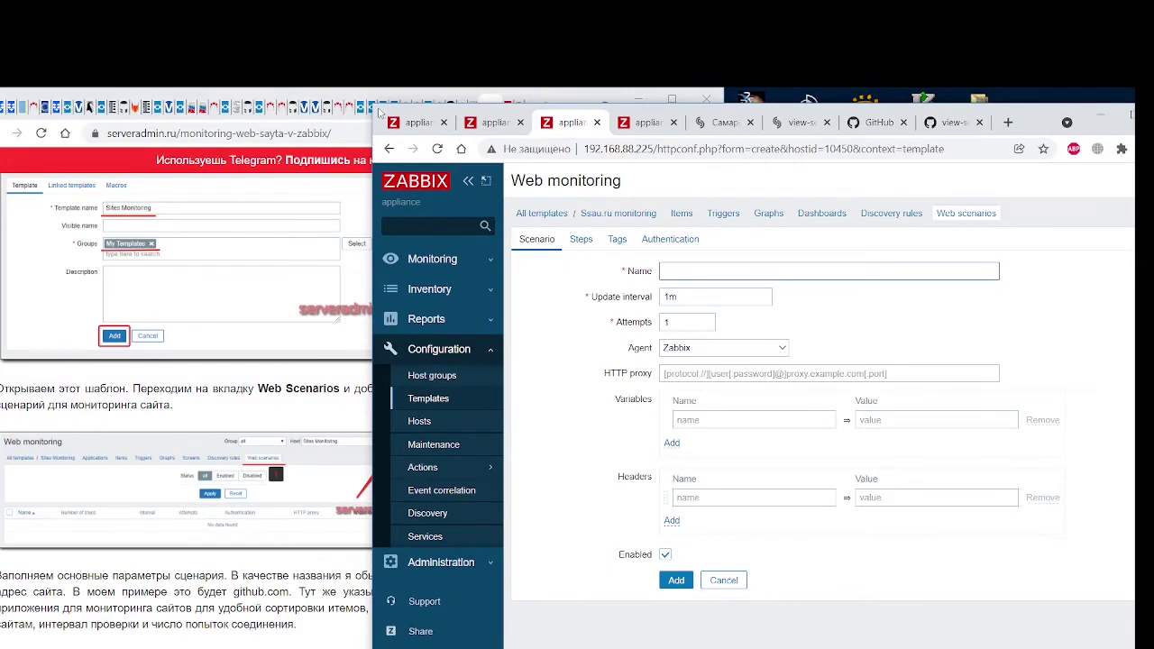
left_click_drag(380, 114, 344, 108)
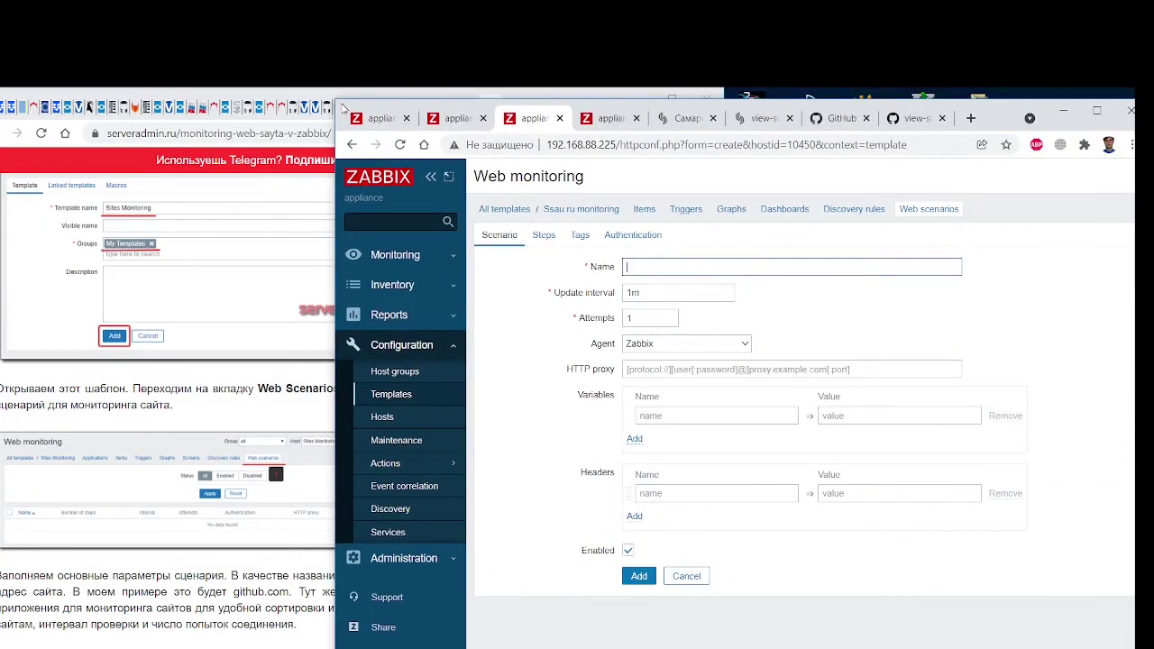
left_click_drag(344, 108, 156, 106)
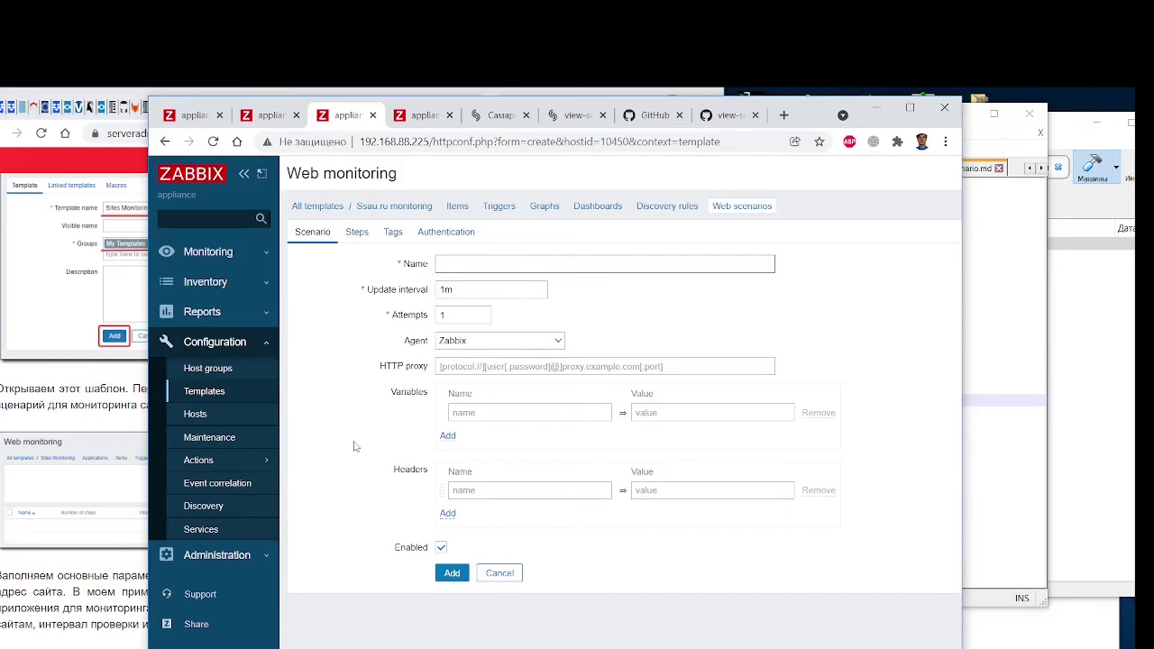
left_click(394, 209)
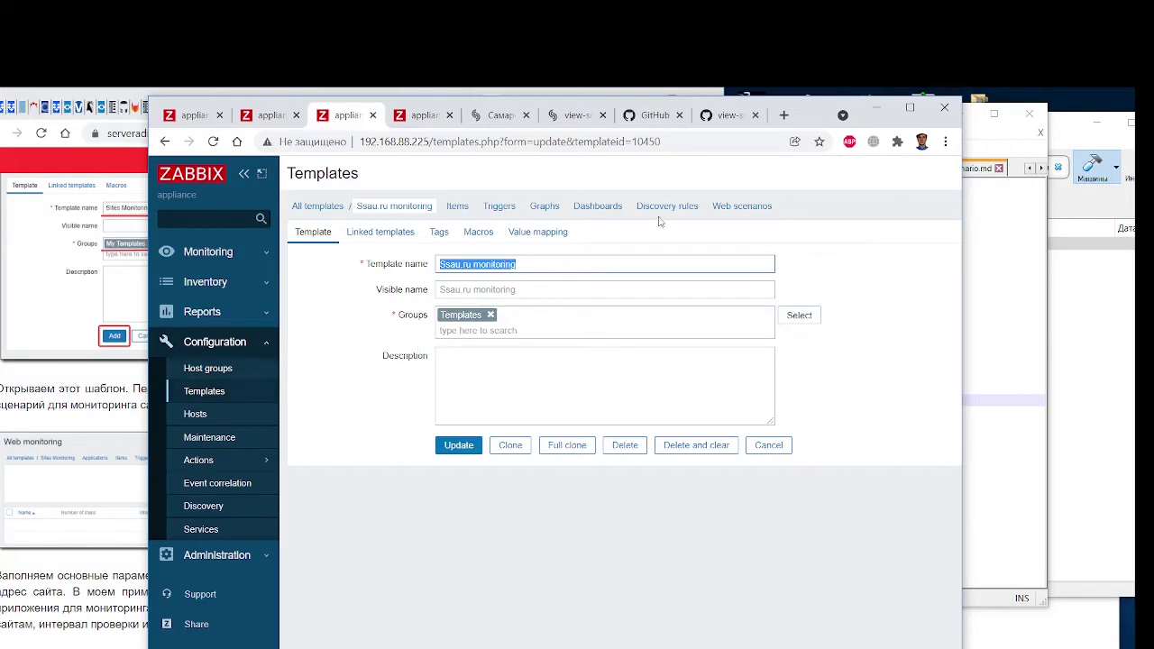
left_click(745, 211)
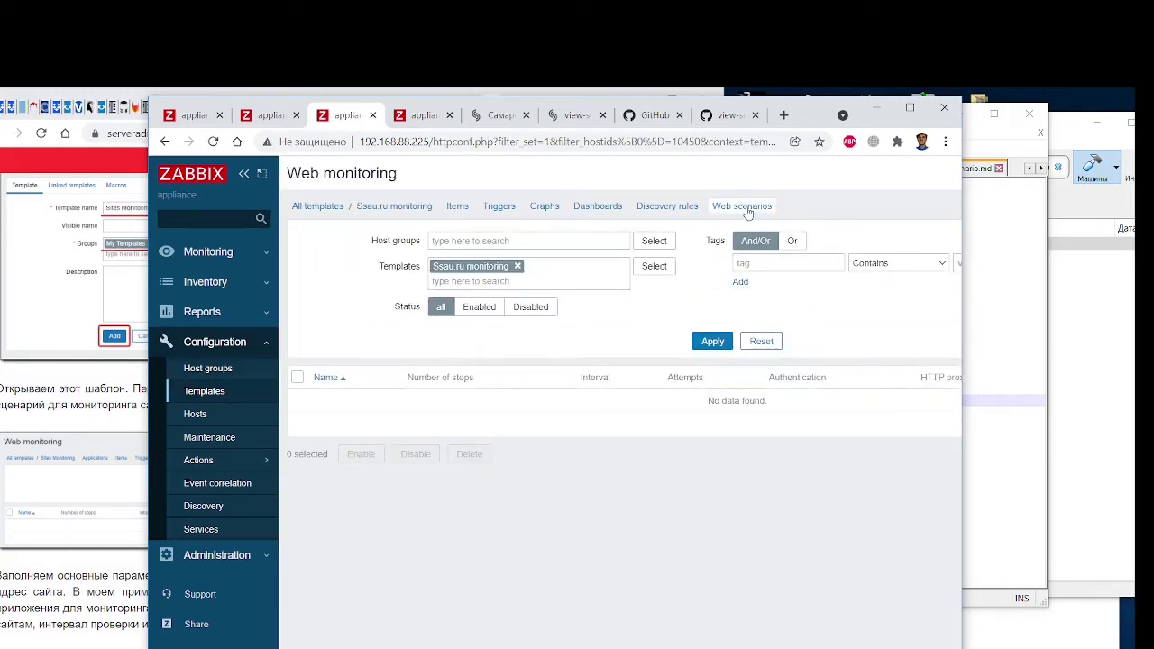
left_click(517, 266)
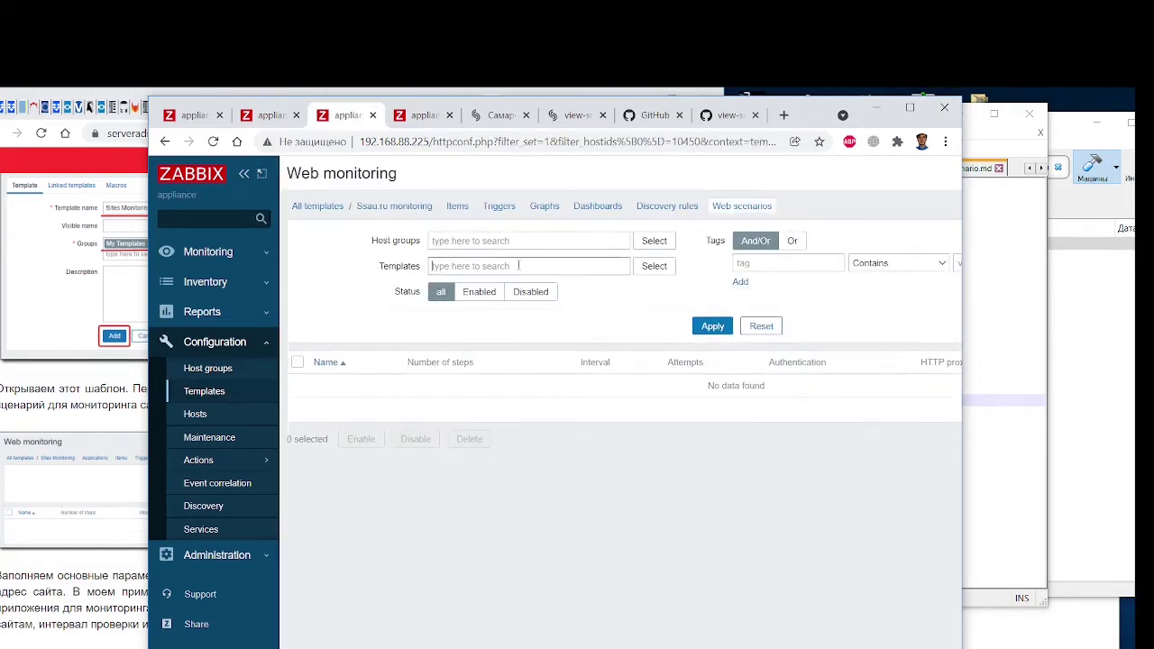
left_click(713, 328)
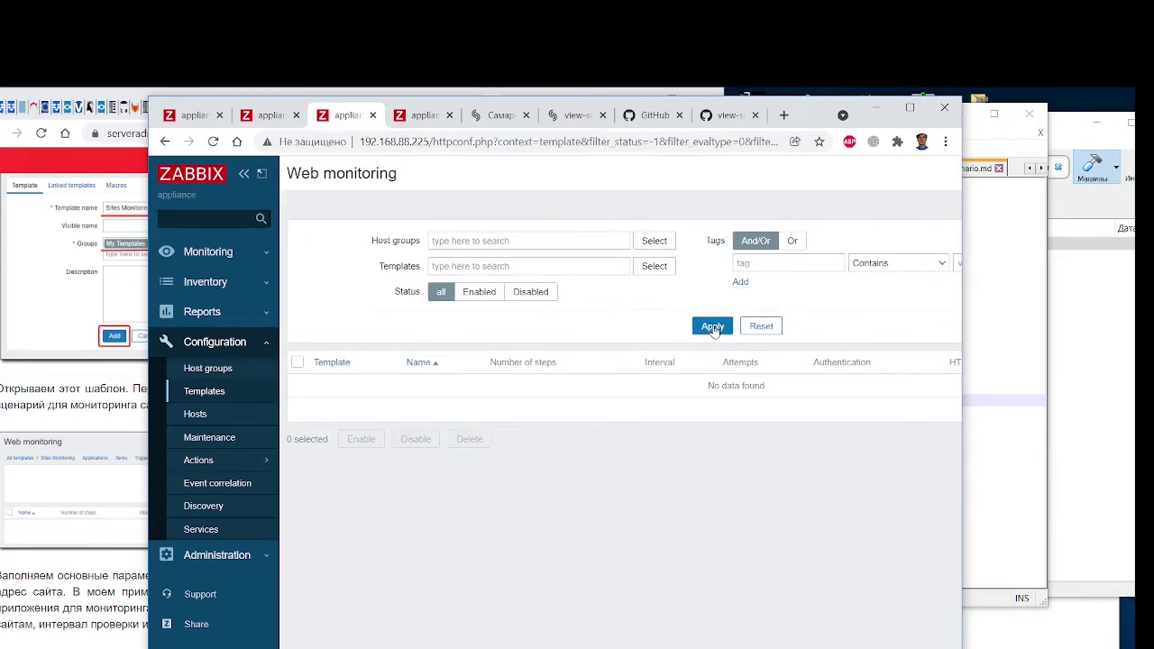
left_click(910, 107)
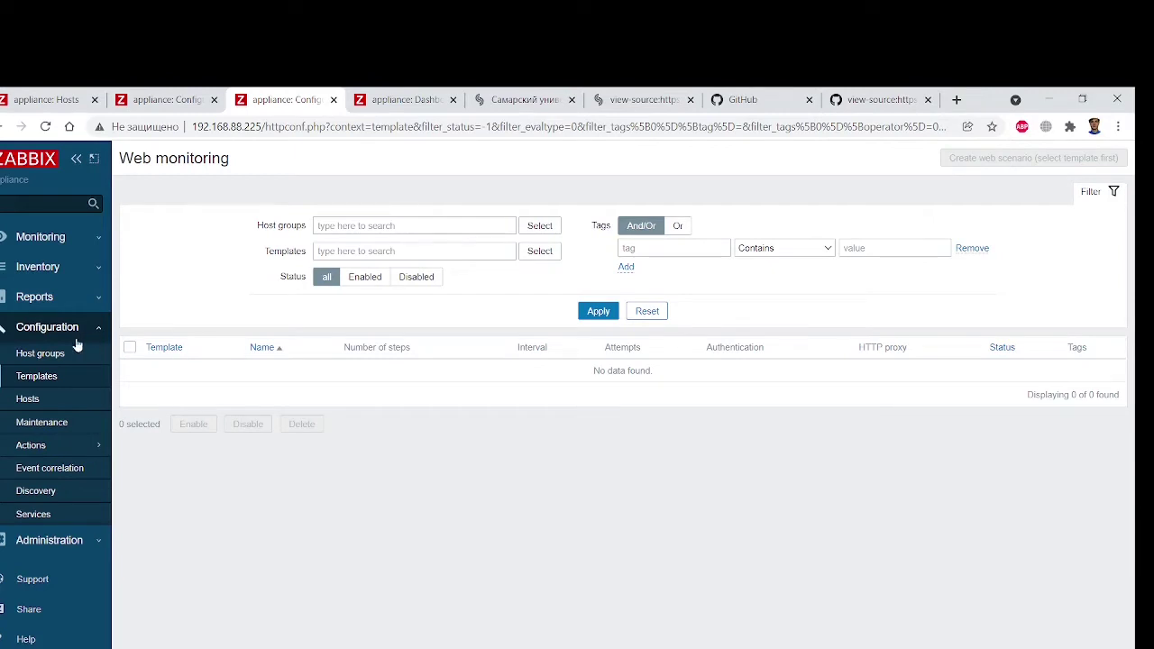
left_click(36, 378)
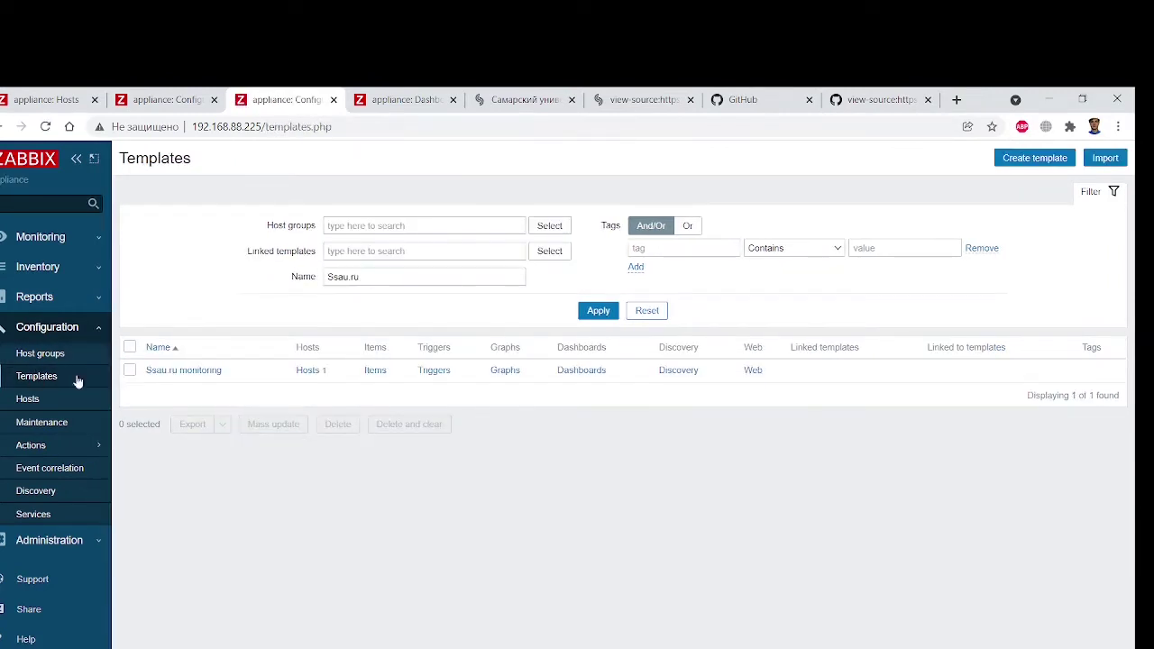
left_click(190, 377)
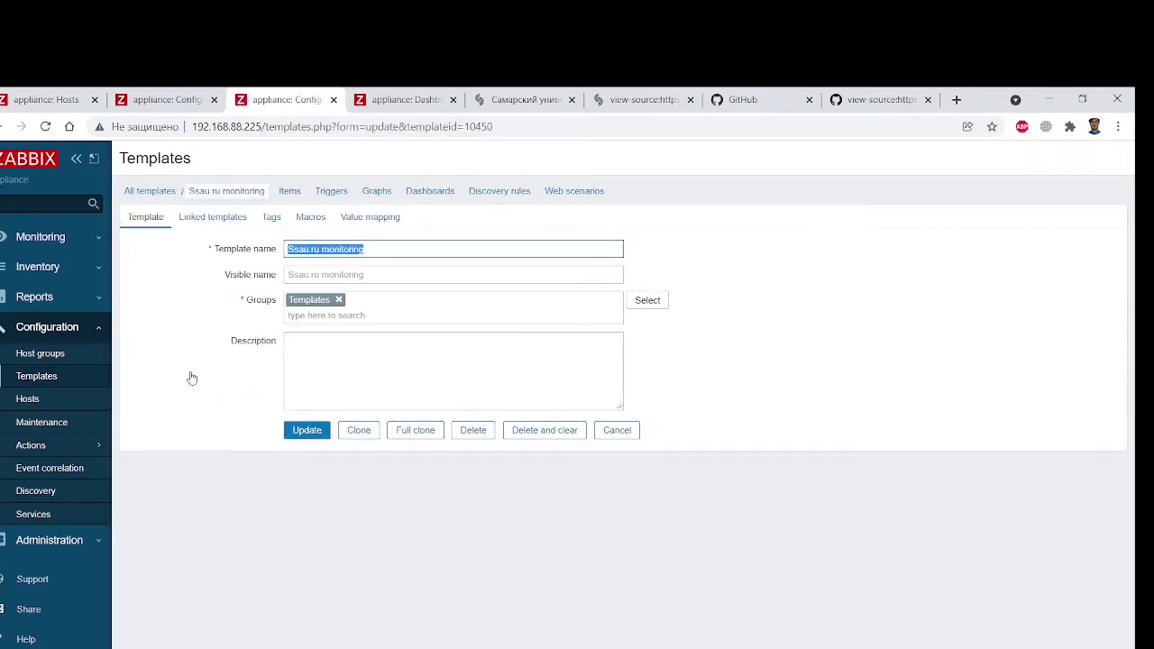
left_click(572, 191)
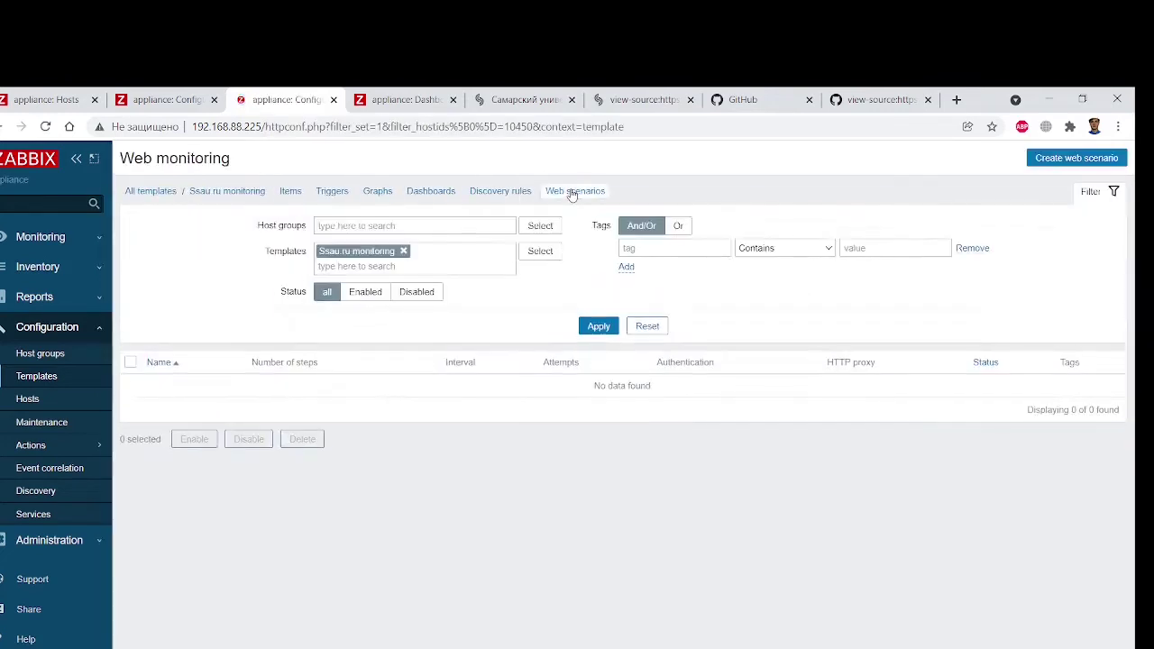
left_click(1052, 160)
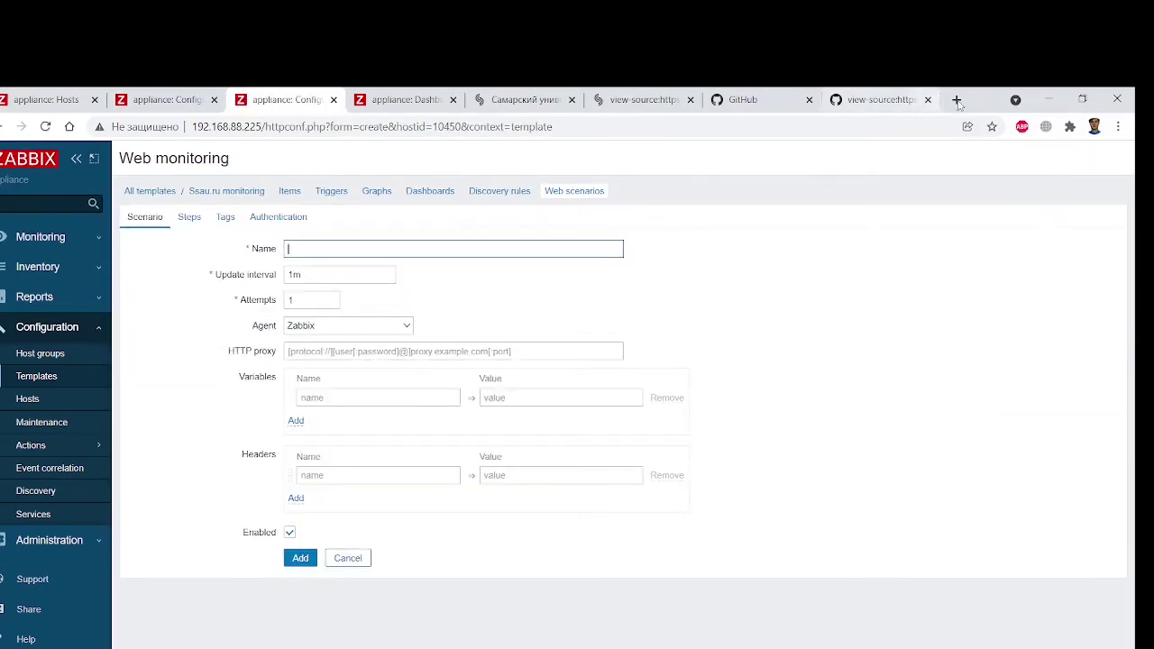
With the browser narrowed beside the setup article, name the web scenario ssau.ru
double_click(987, 97)
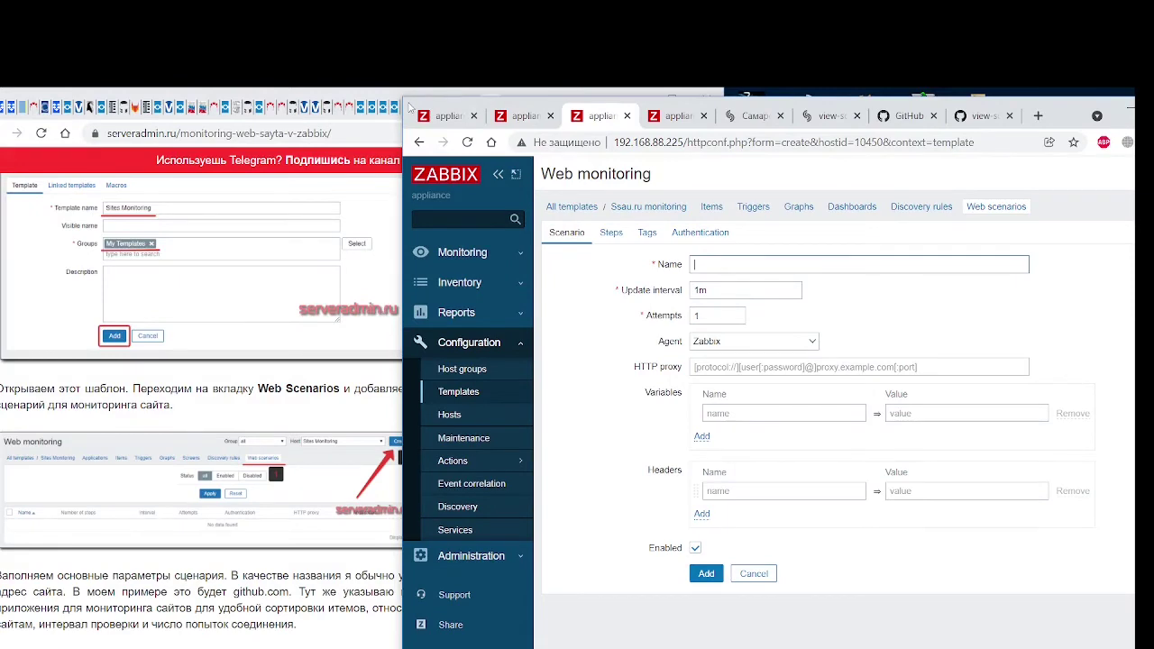
left_click_drag(408, 94, 487, 97)
scroll(237, 451, "up", 3)
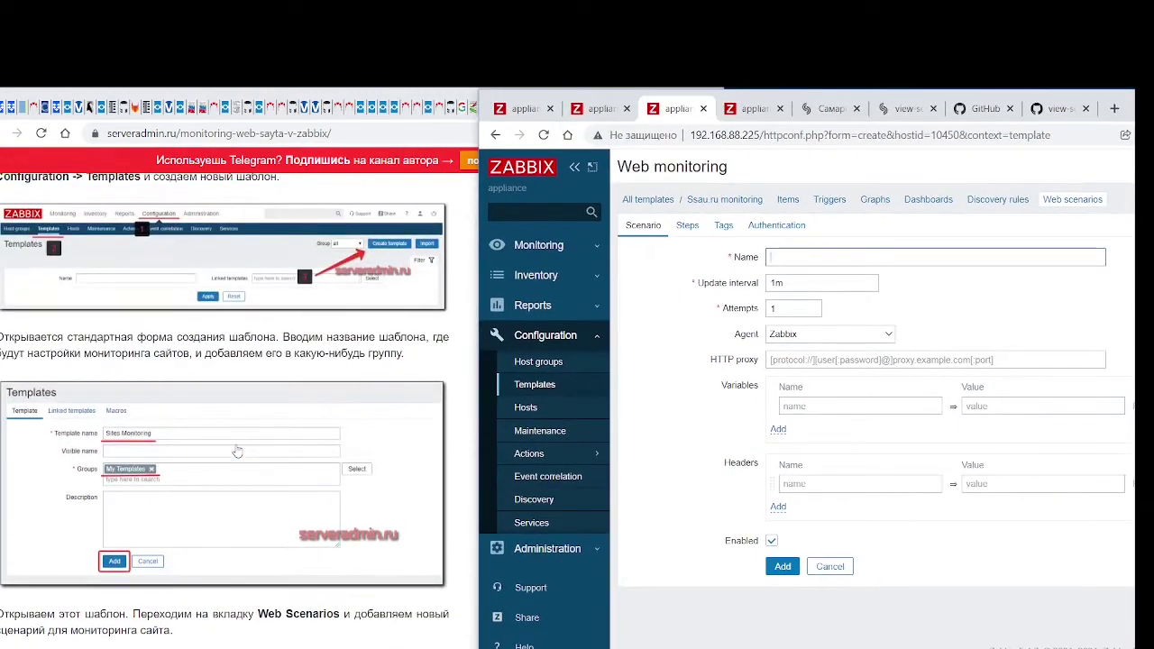
scroll(237, 451, "down", 3)
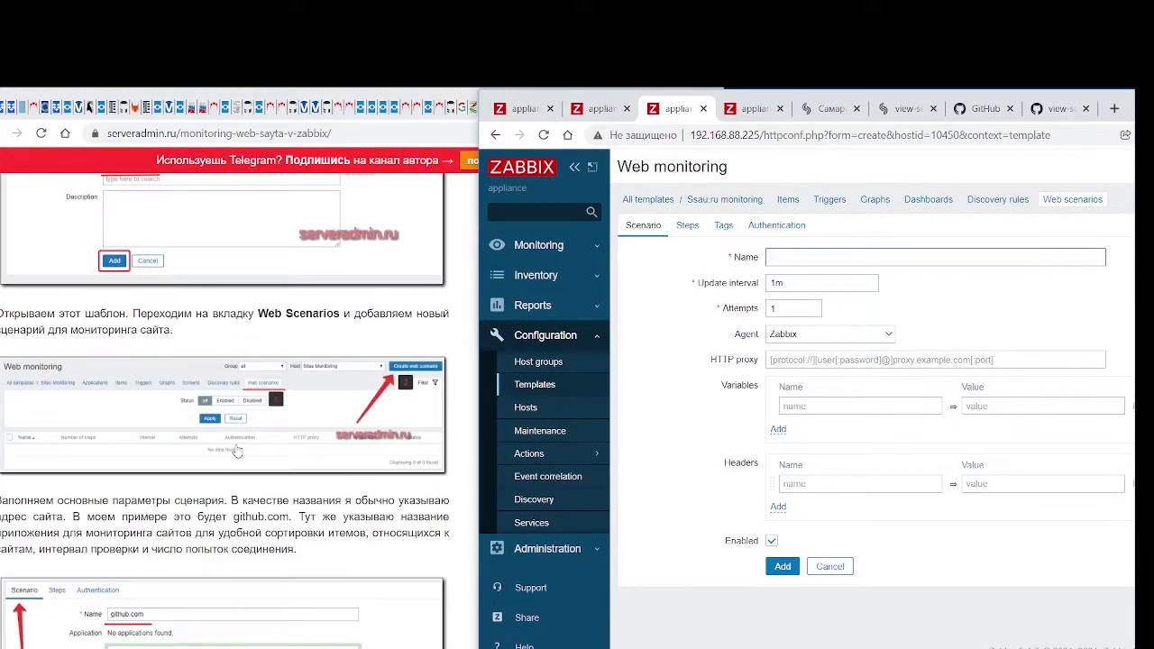
scroll(238, 451, "down", 2)
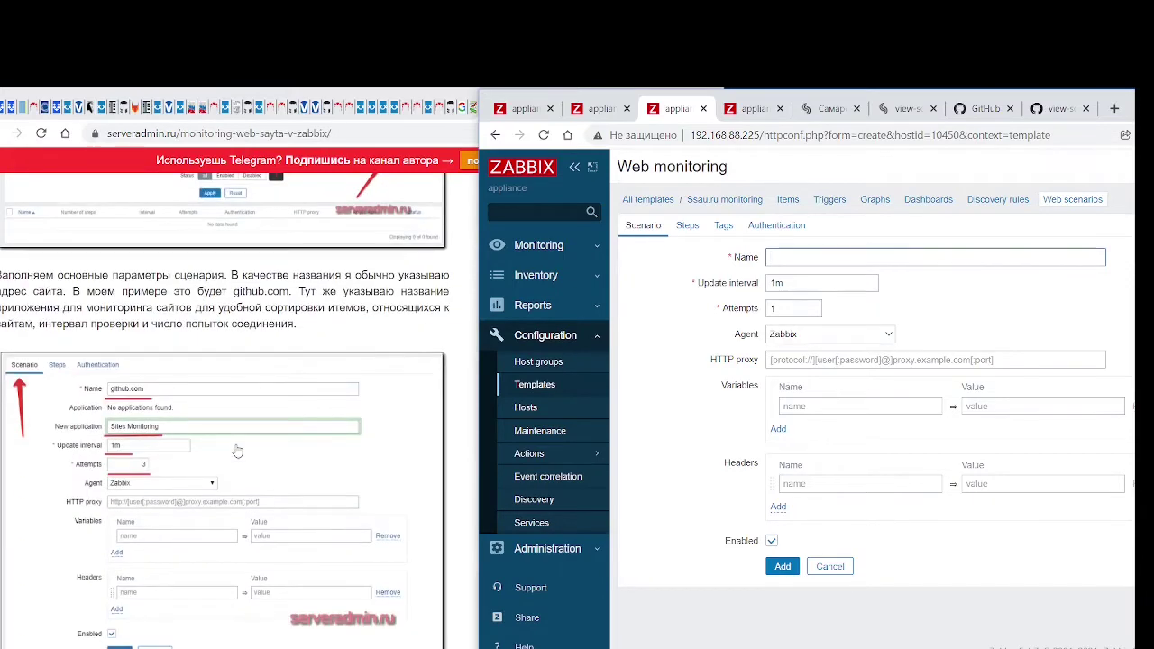
type("ssau.ru")
left_click(798, 286)
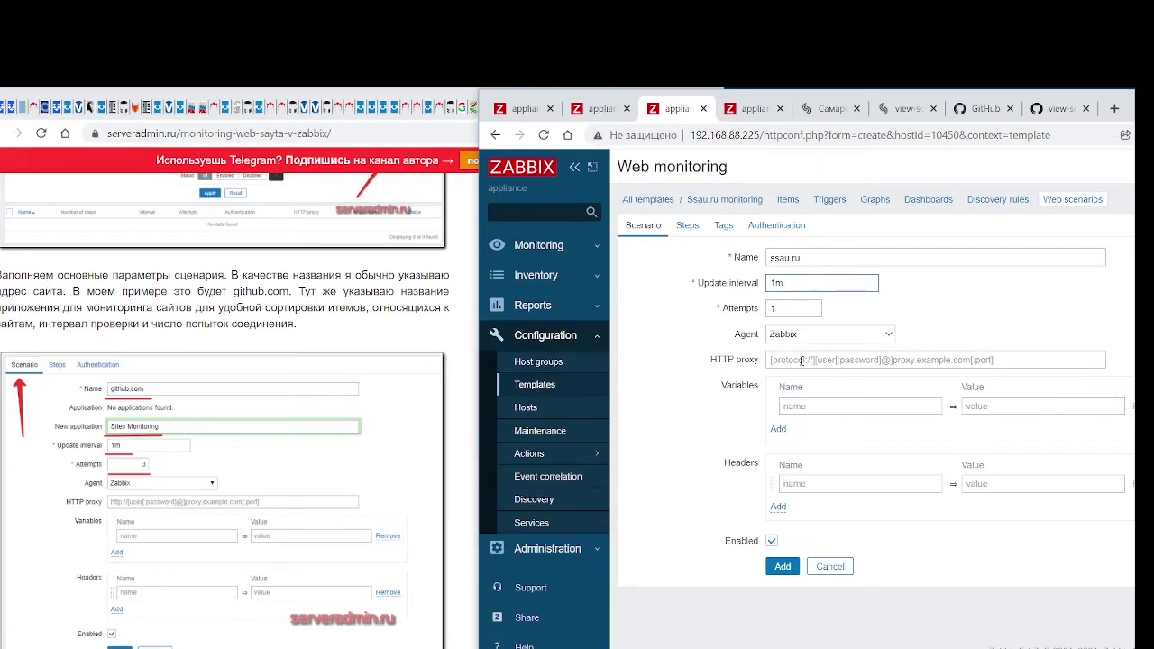
Set the ssau.ru web scenario's attempts to 3
key("Tab")
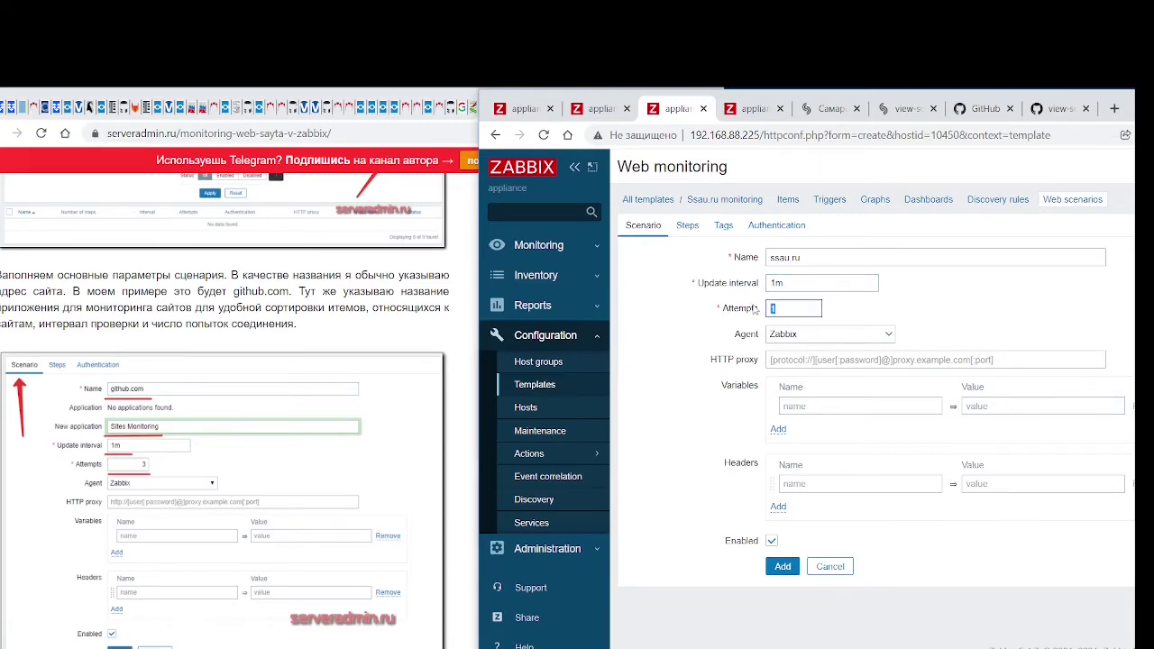
type("3")
left_click(930, 295)
Start a new blank step in the scenario's Steps list
scroll(329, 471, "down", 3)
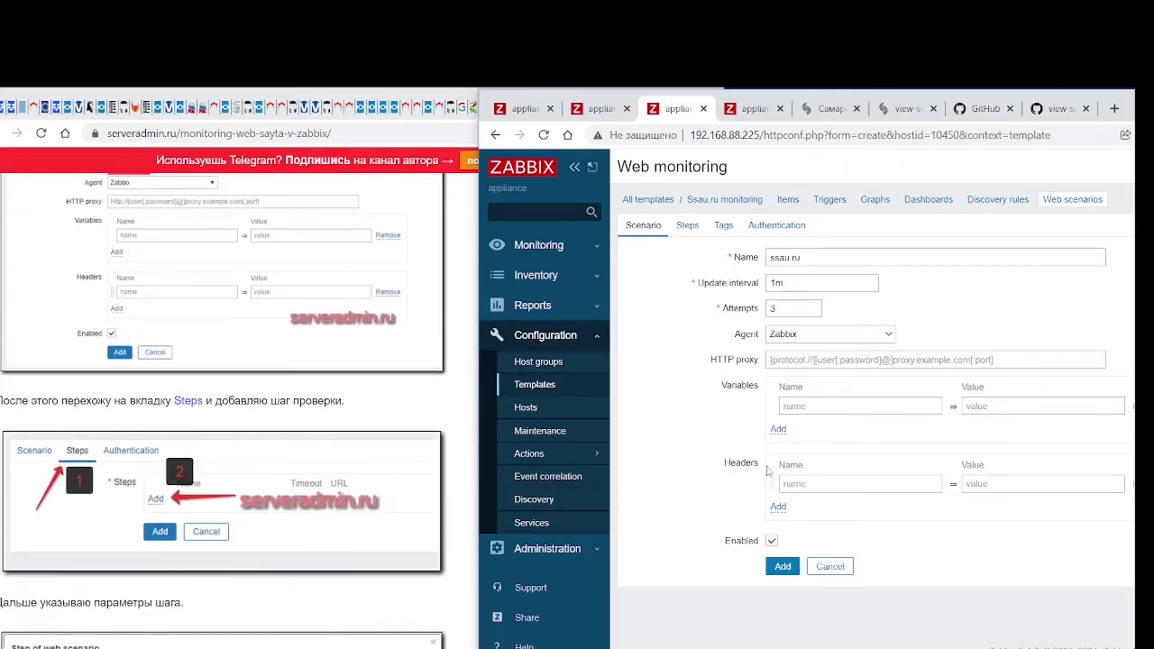
left_click(690, 227)
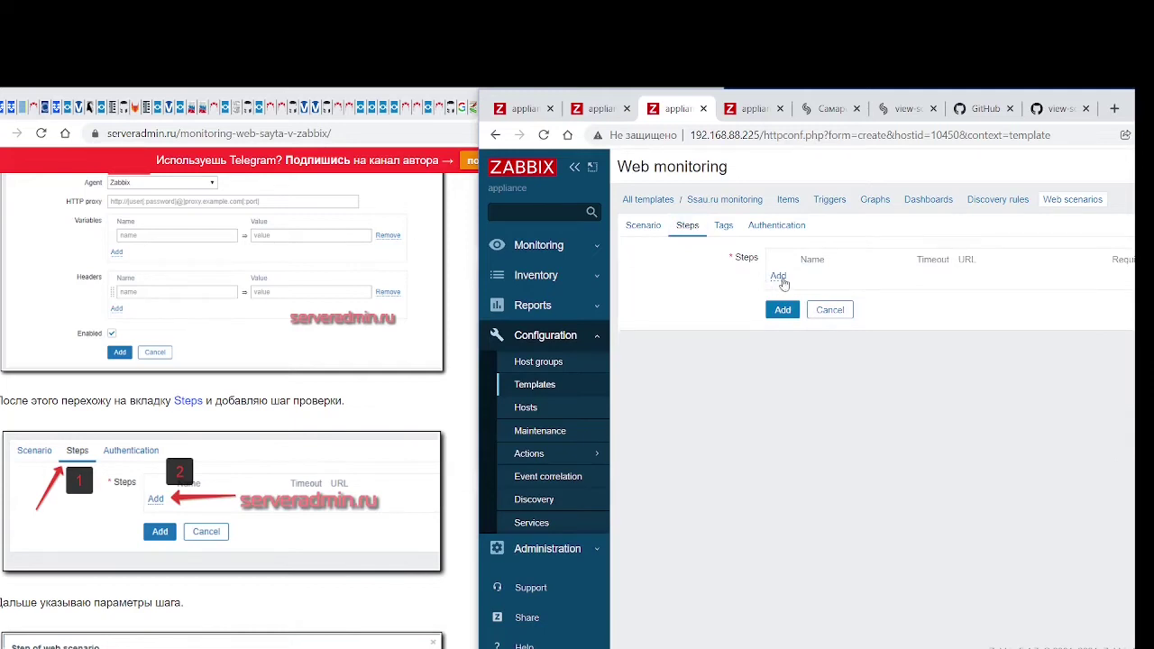
left_click(780, 277)
scroll(338, 490, "down", 3)
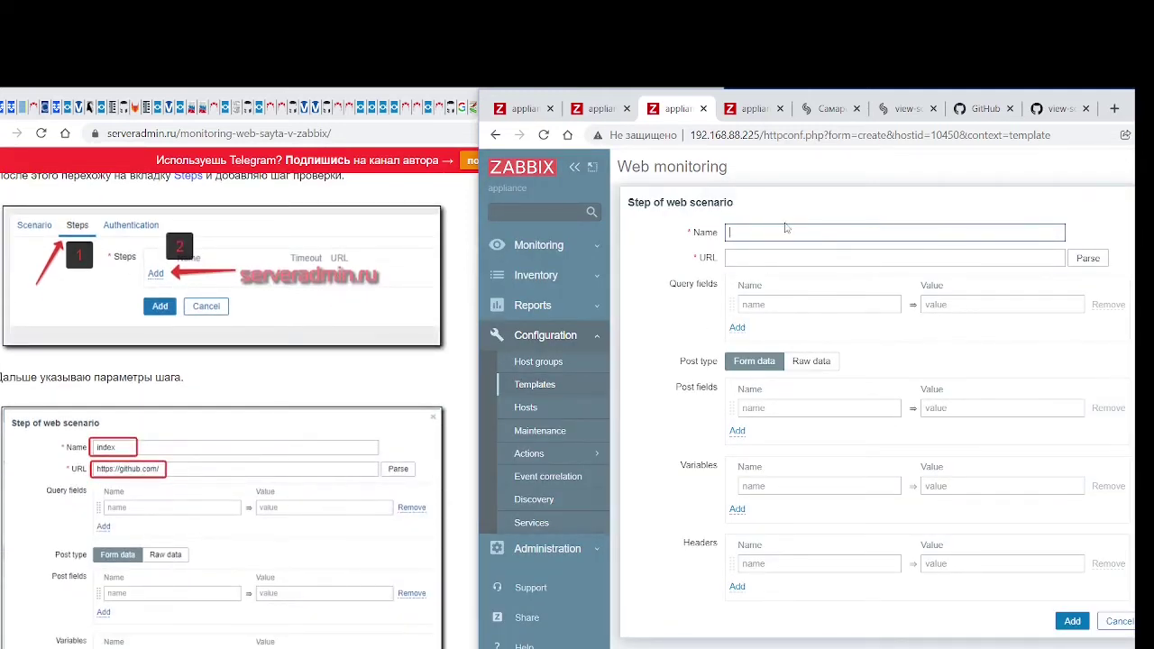
type("inde")
type("h")
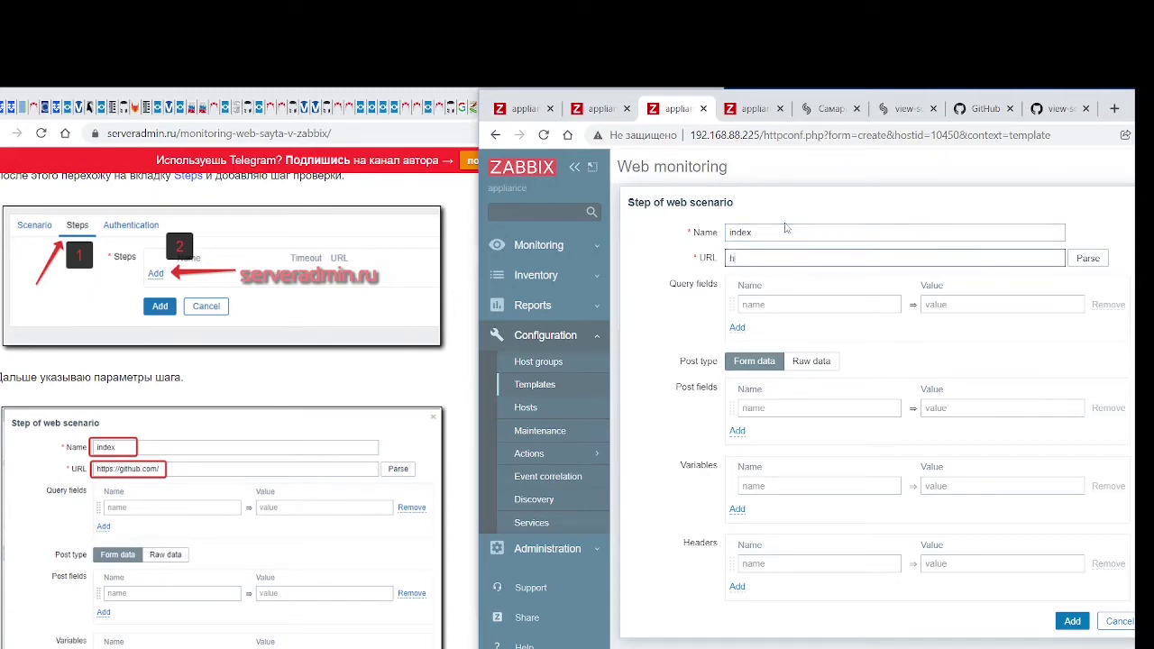
type("ttps://ssau.ru")
scroll(332, 395, "down", 5)
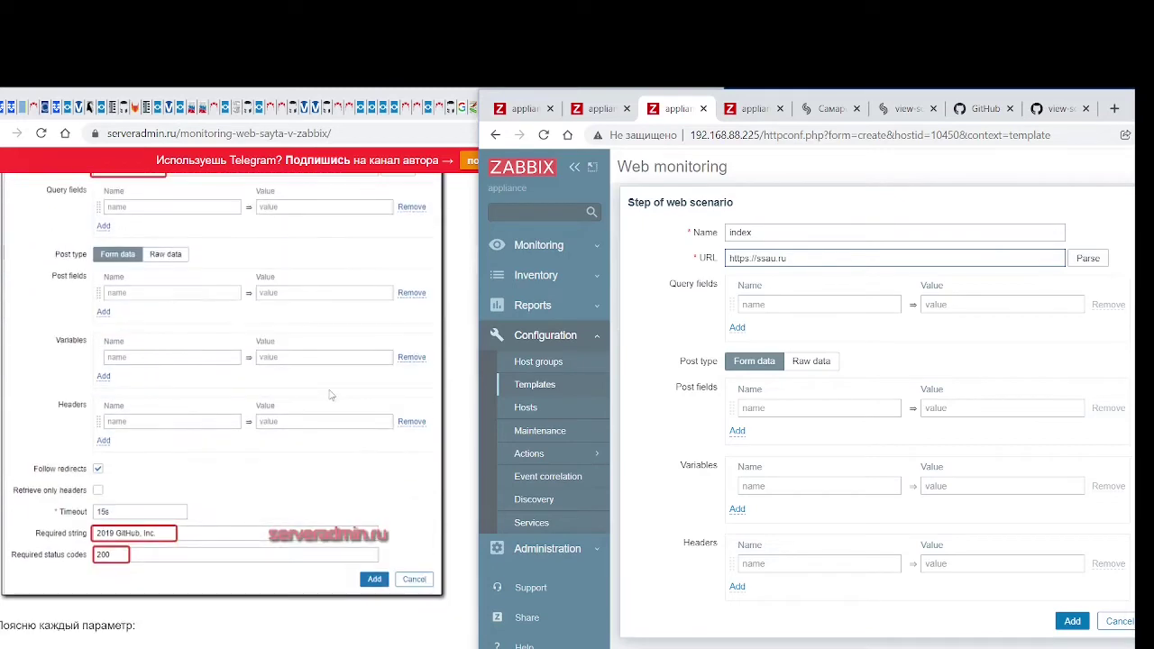
scroll(770, 441, "down", 3)
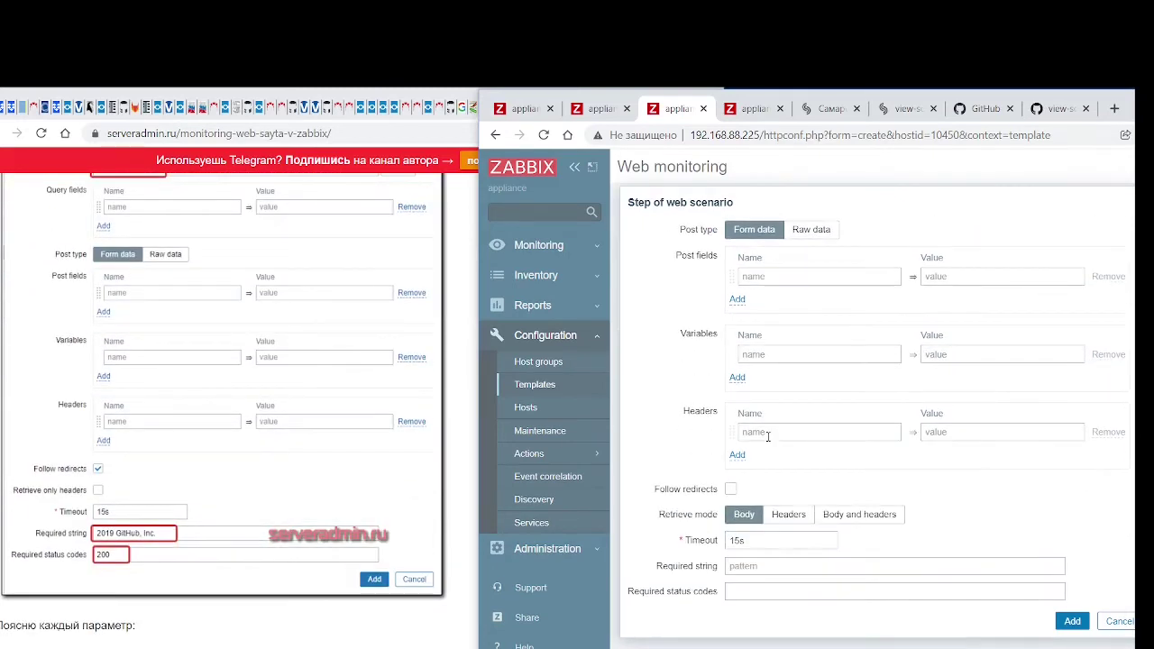
left_click(730, 490)
left_click(750, 568)
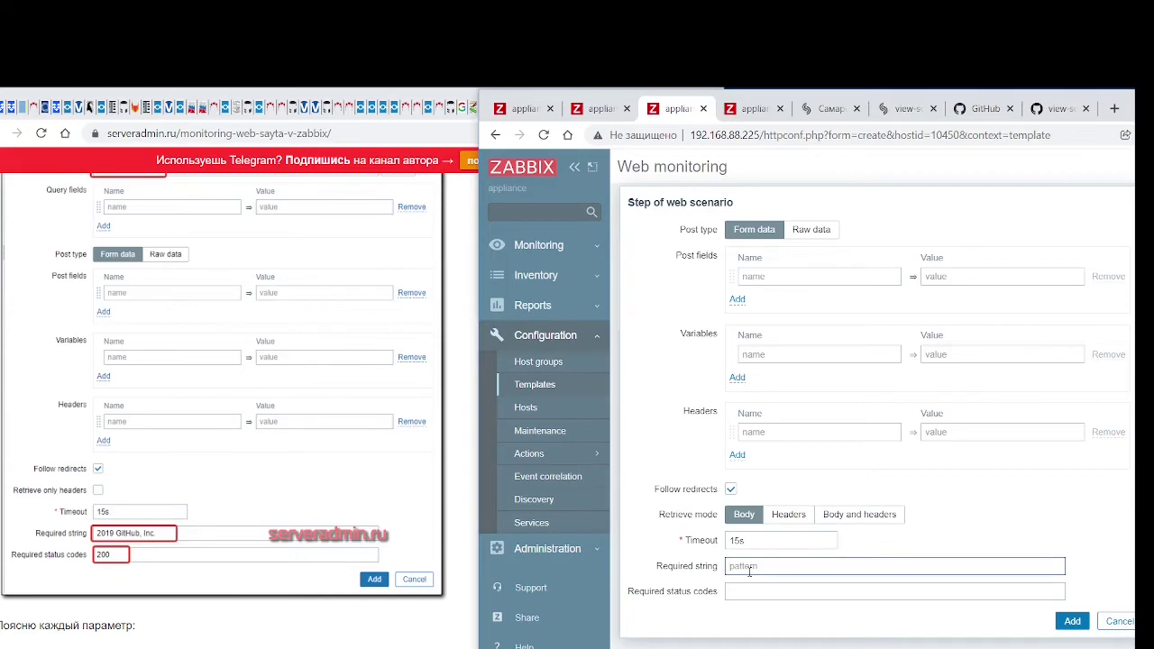
type("Самарский университет")
key("Tab")
type("2")
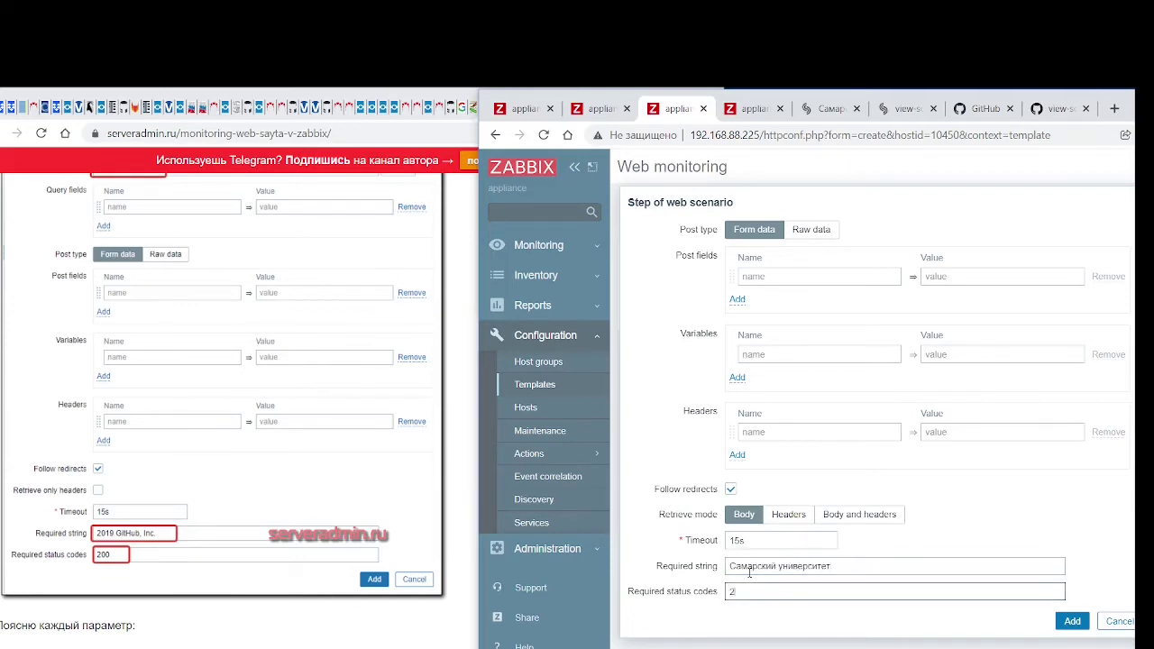
scroll(291, 505, "down", 5)
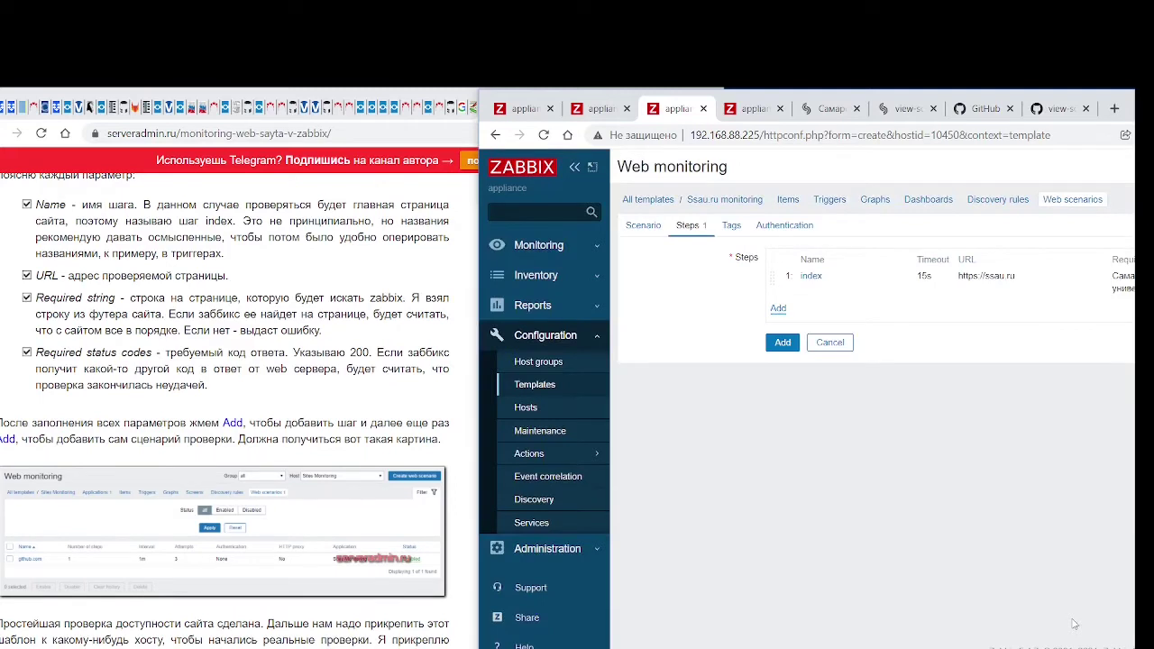
left_click(783, 346)
Save the ssau.ru scenario and check it under the Ssau.ru monitoring template's web scenarios
left_click(783, 345)
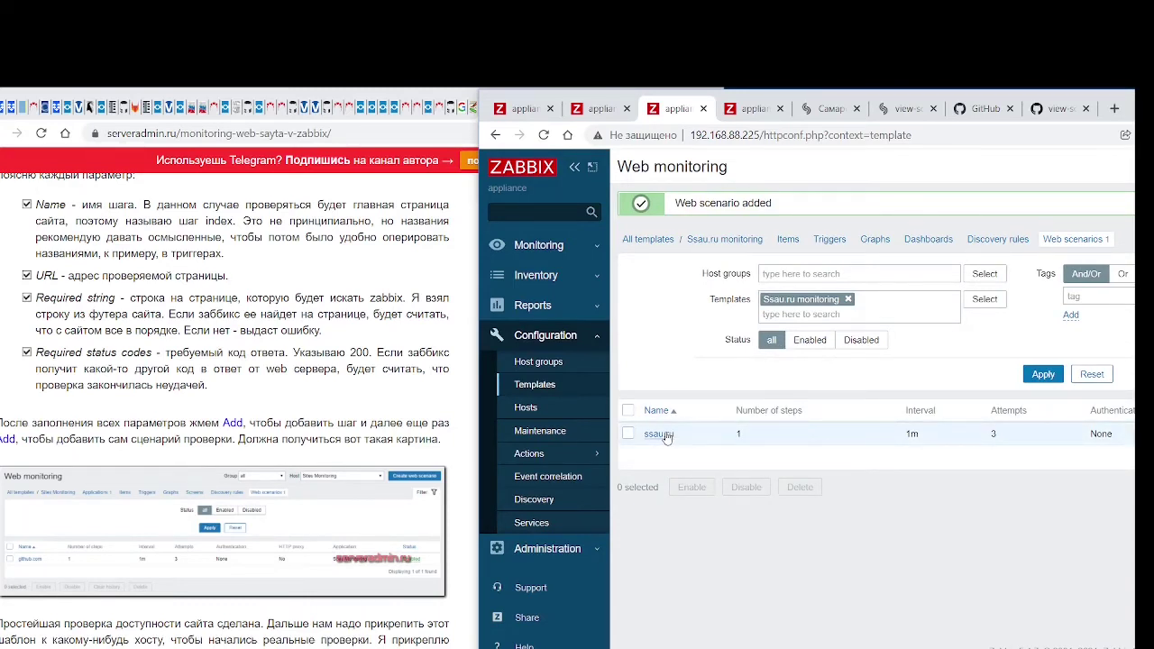
left_click(541, 387)
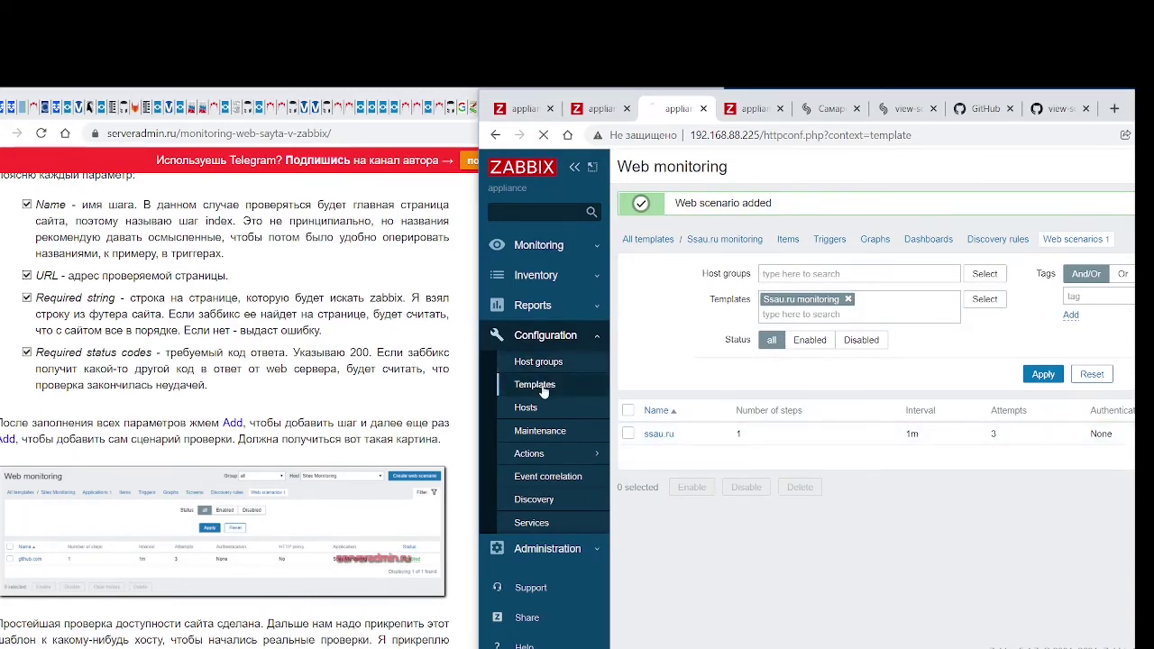
left_click(677, 383)
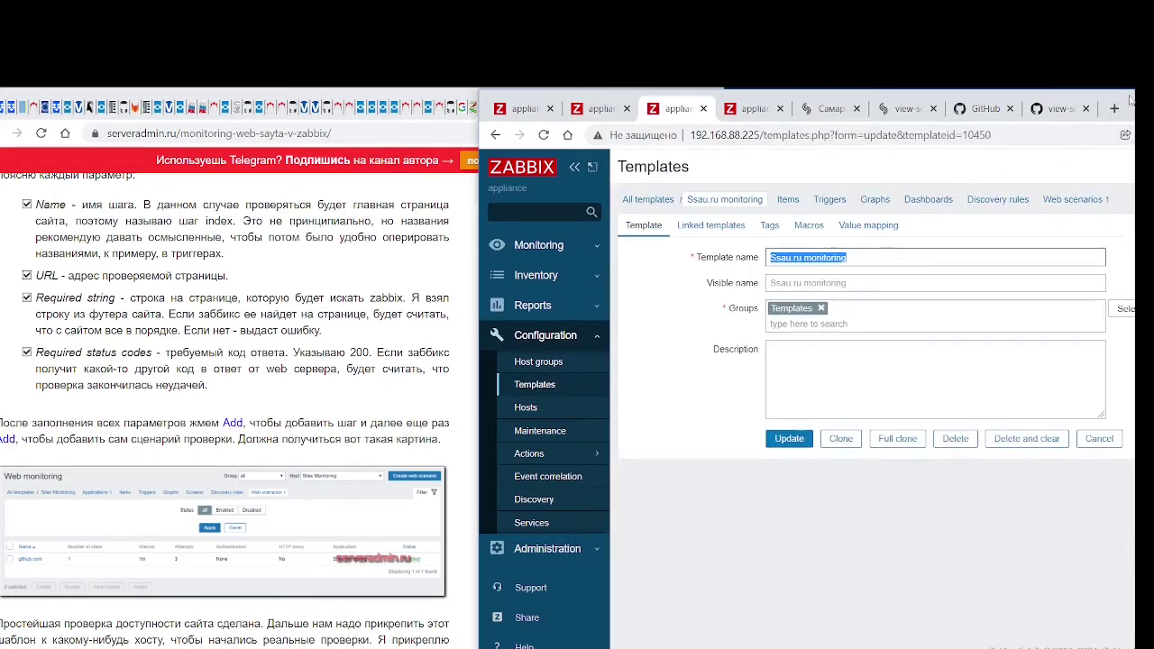
left_click_drag(1126, 101, 798, 130)
left_click(760, 231)
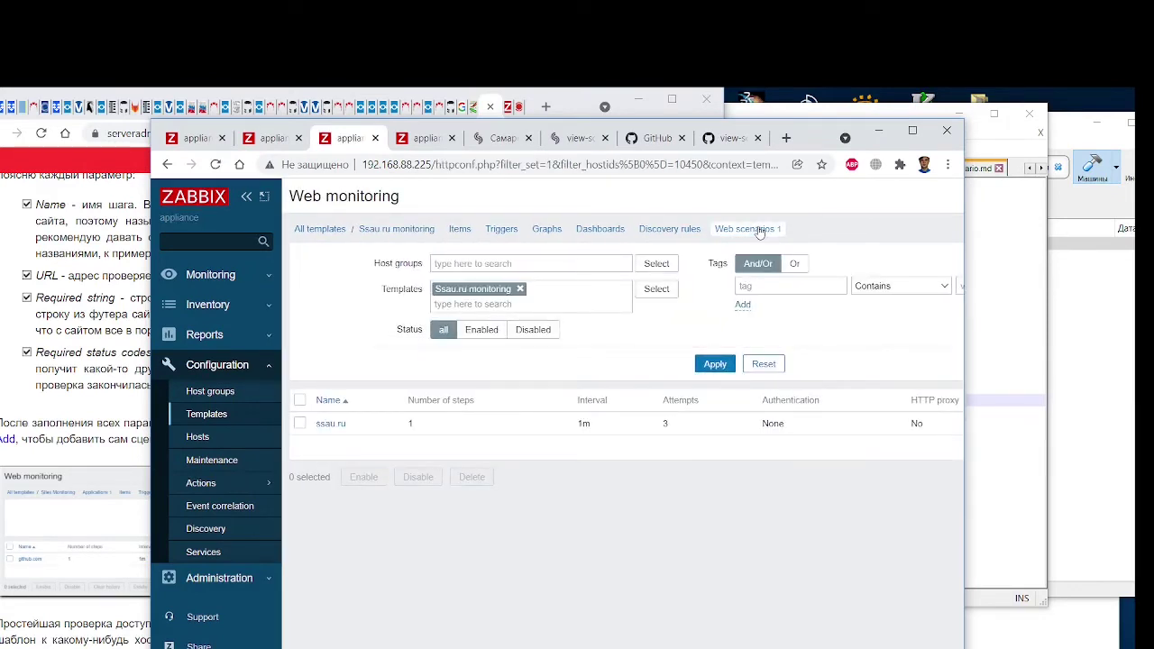
left_click(225, 416)
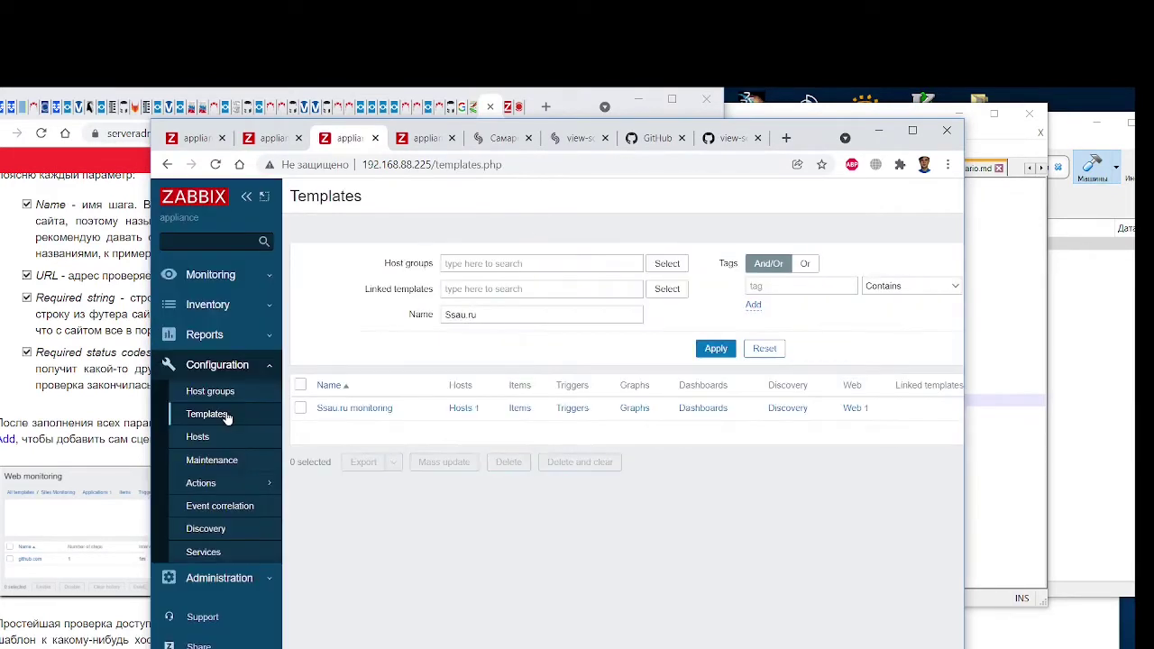
Replace the host name with ssau.ru in both Problem and Recovery expressions and resubmit
left_click(271, 139)
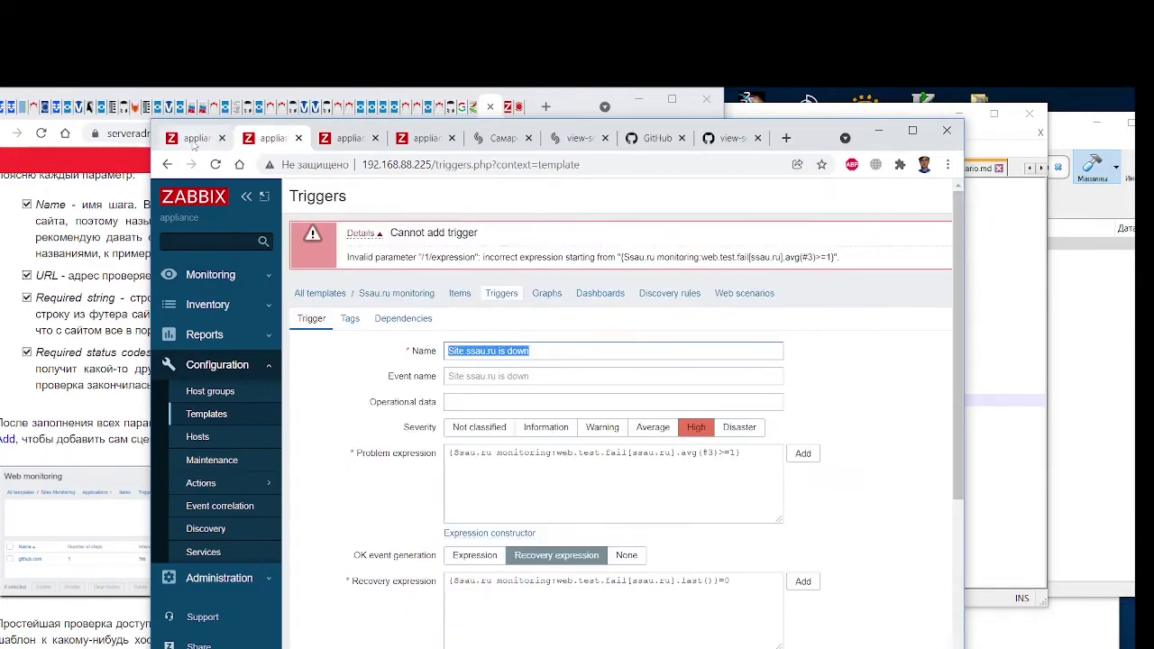
left_click_drag(454, 453, 553, 453)
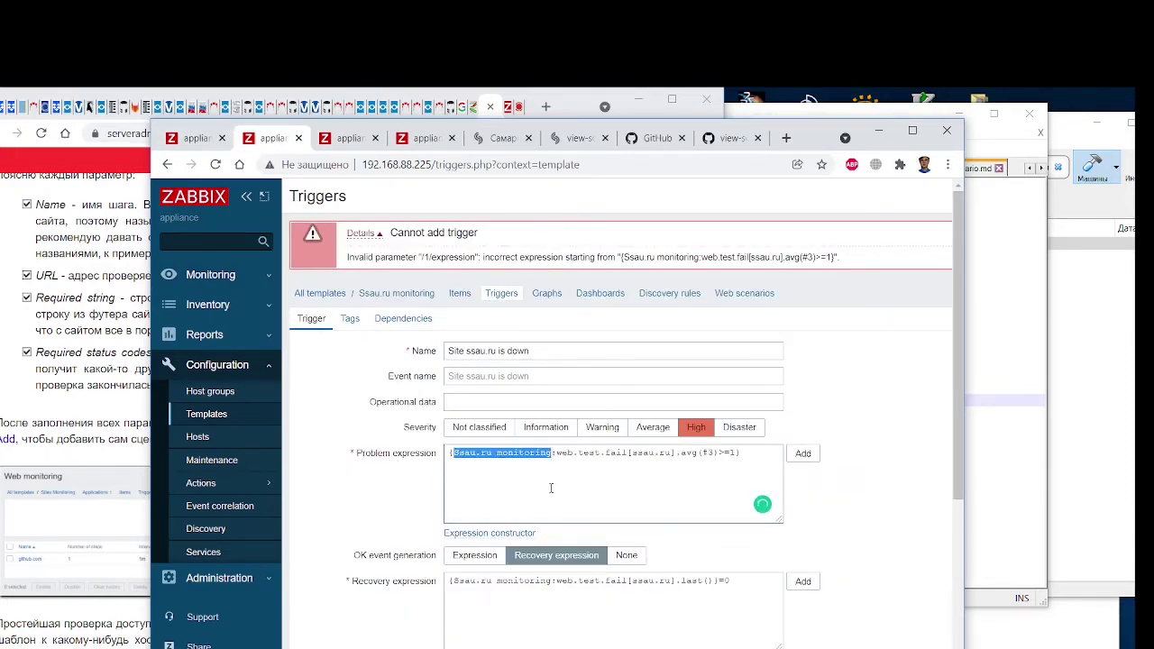
type("ss")
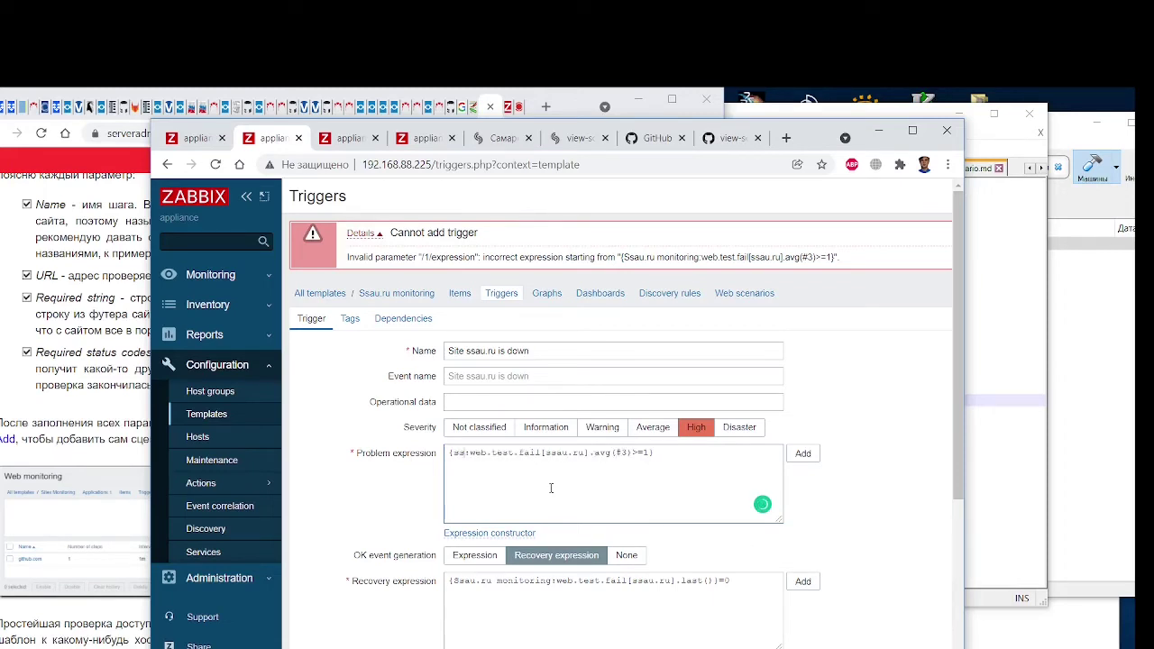
type("au.ru")
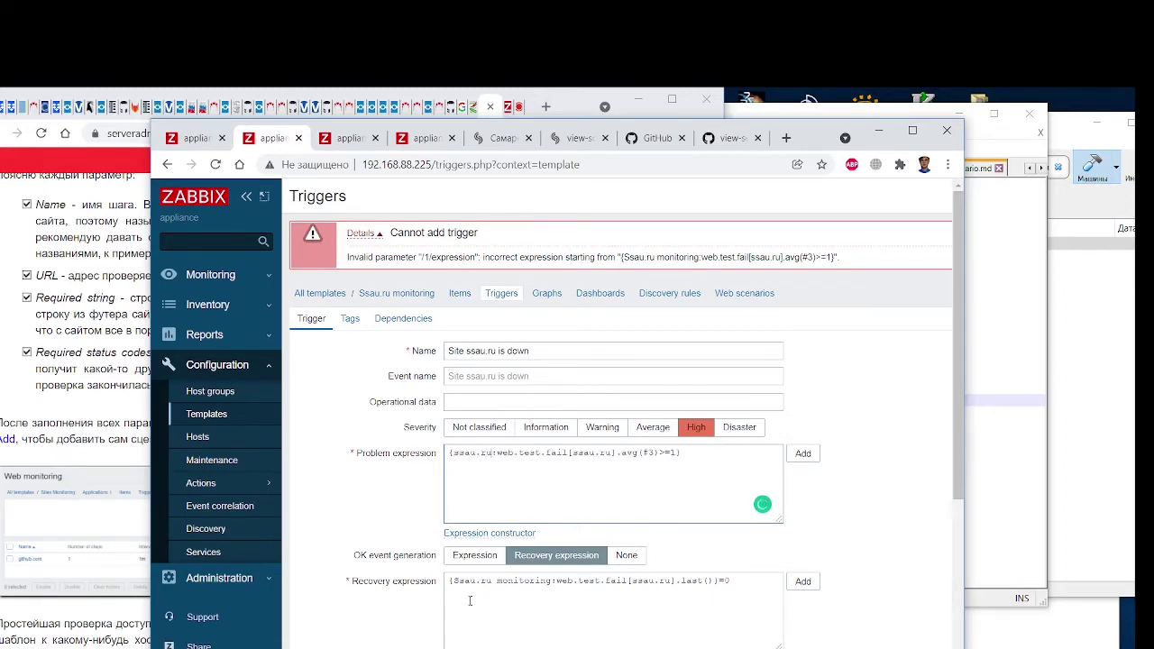
left_click_drag(452, 581, 552, 582)
type("ssau.ru")
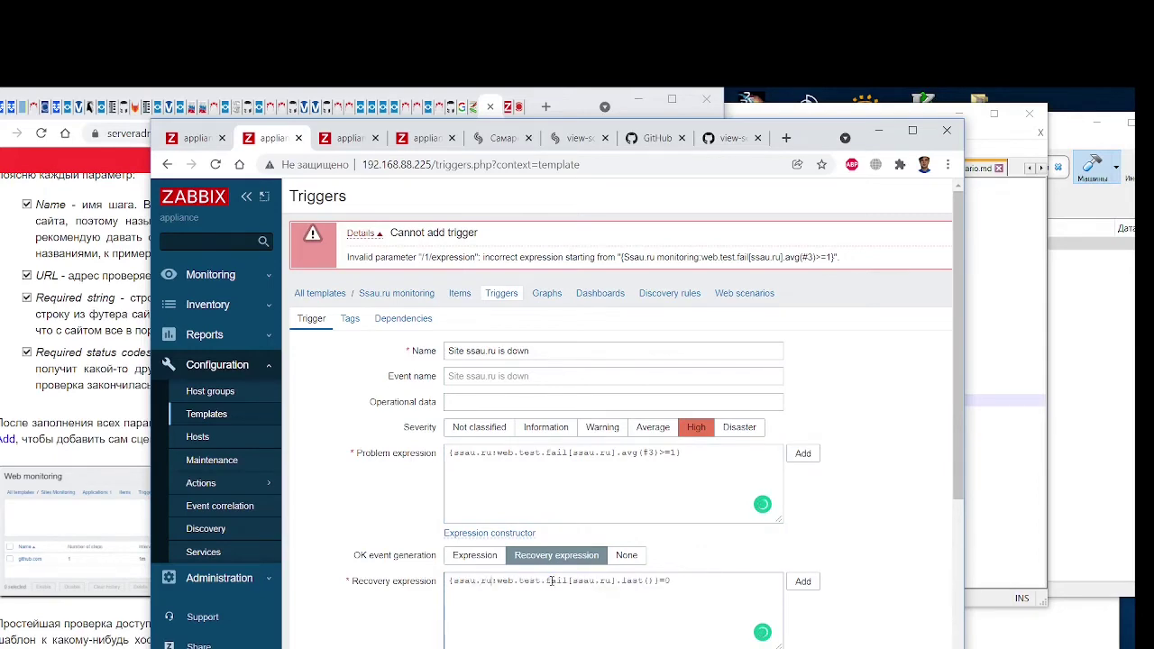
left_click_drag(823, 139, 962, 111)
scroll(999, 364, "down", 3)
left_click(596, 569)
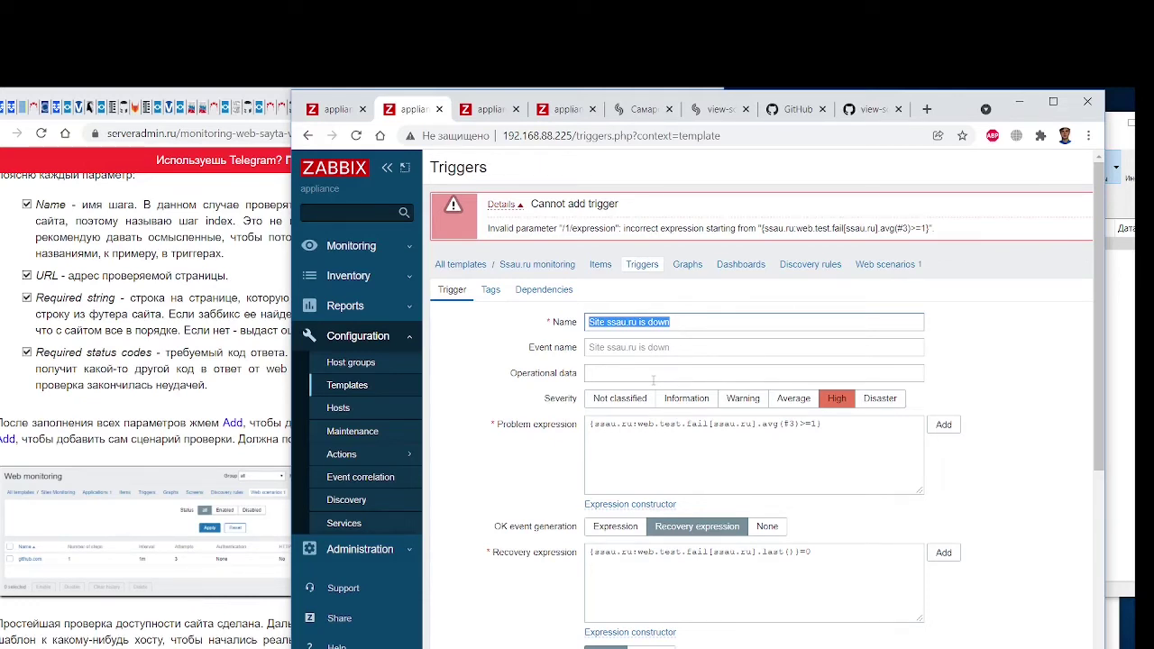
Build a condition on the Failed step of scenario "ssau.ru" item with last() and result 0
left_click(944, 424)
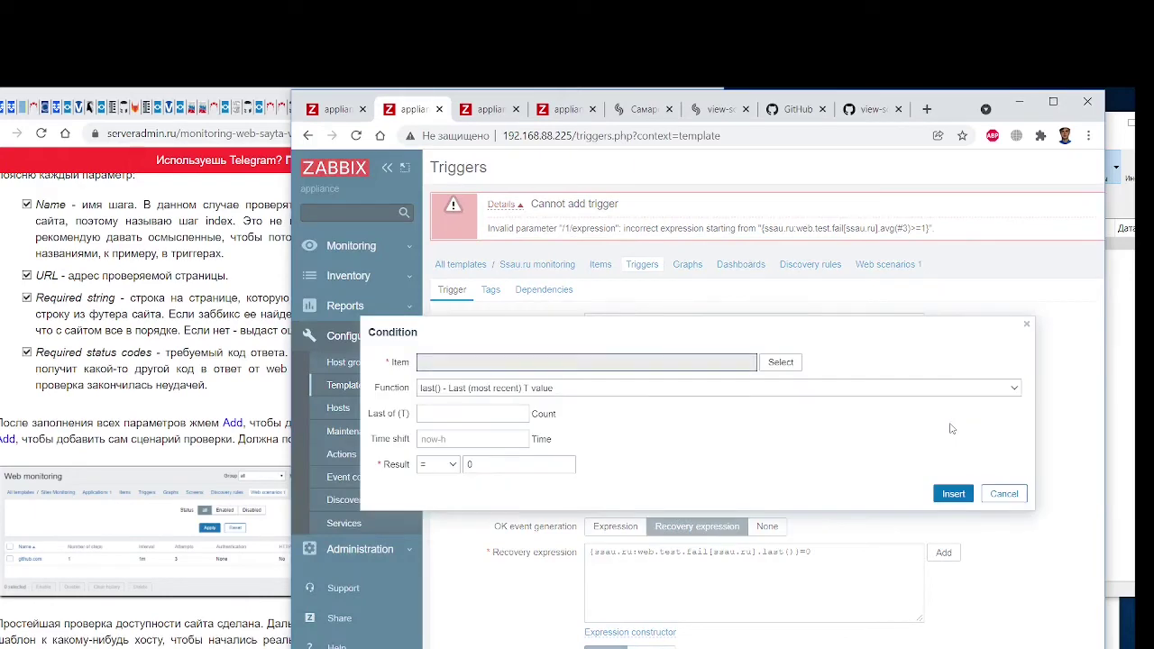
left_click(780, 363)
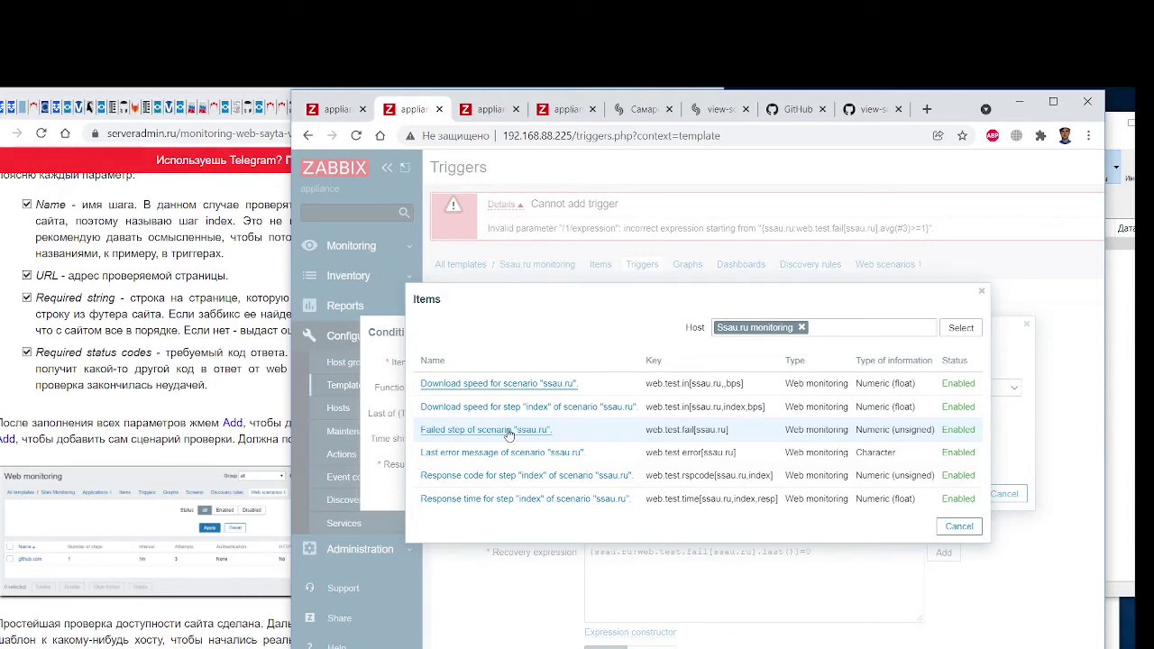
left_click(505, 430)
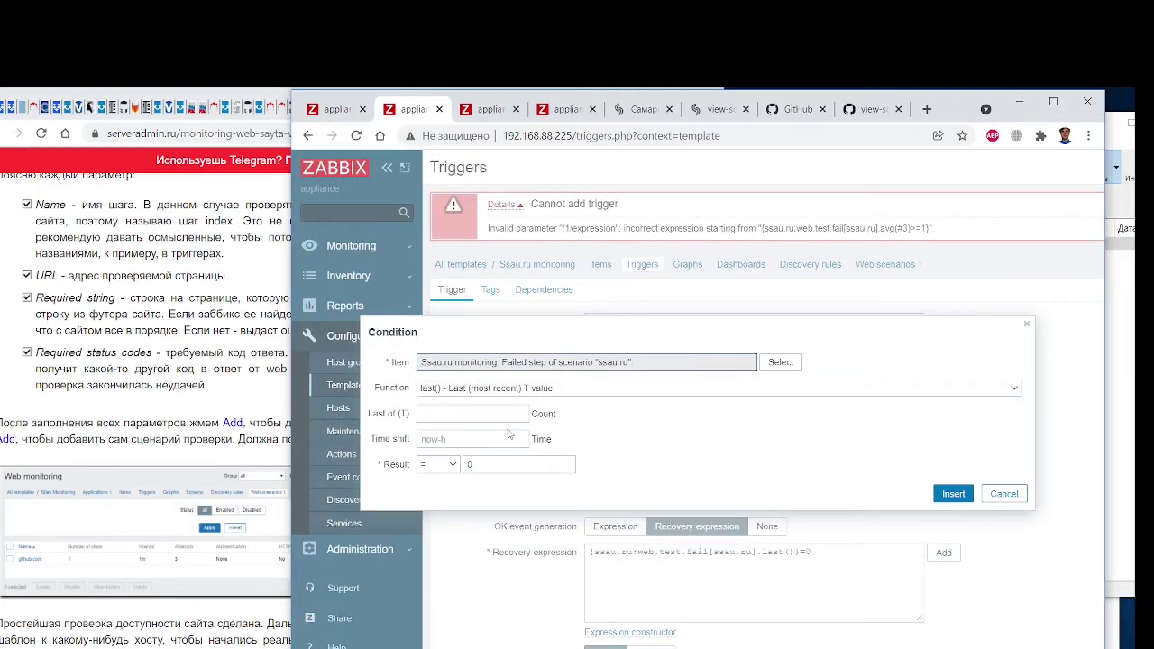
left_click(531, 389)
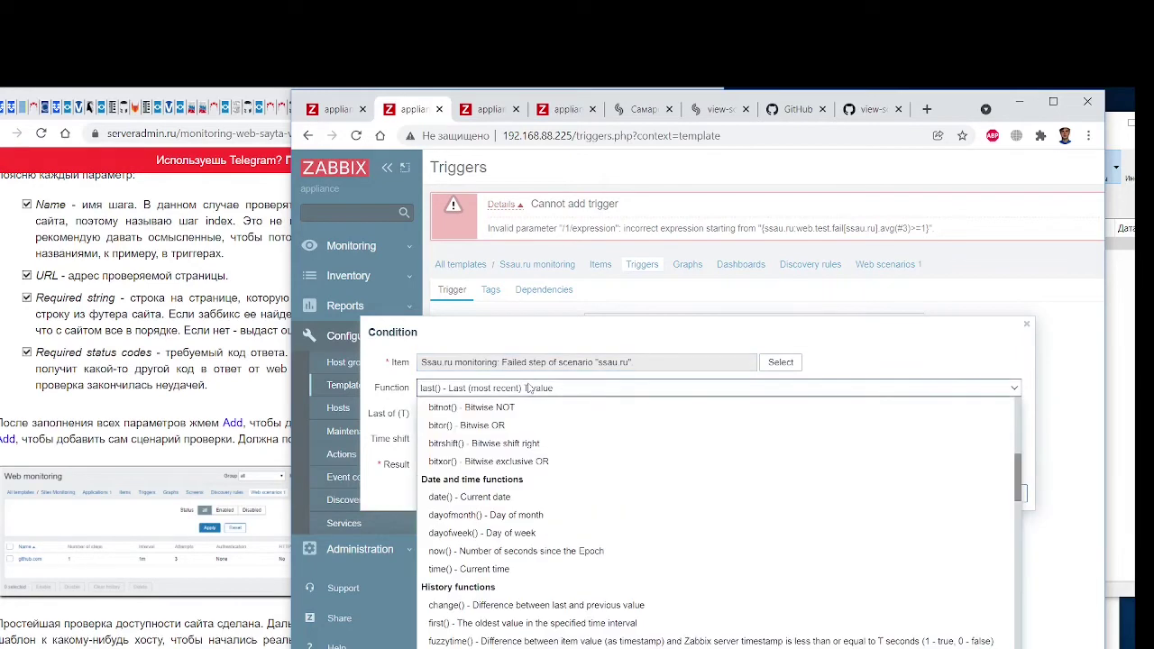
left_click(530, 388)
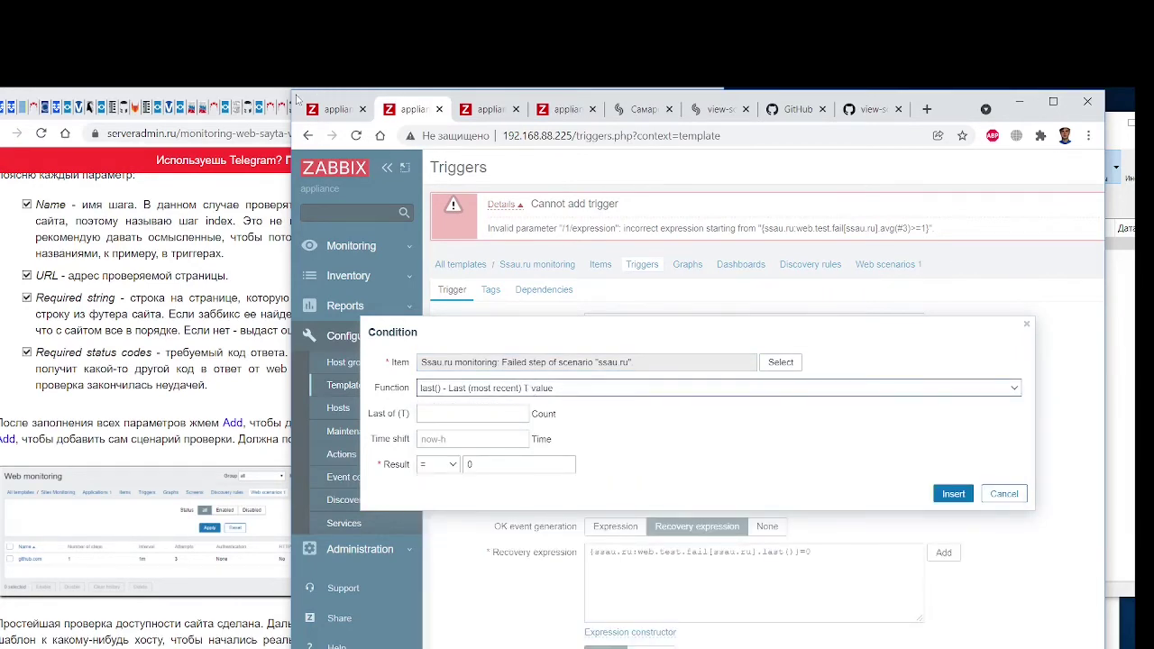
left_click_drag(298, 99, 424, 103)
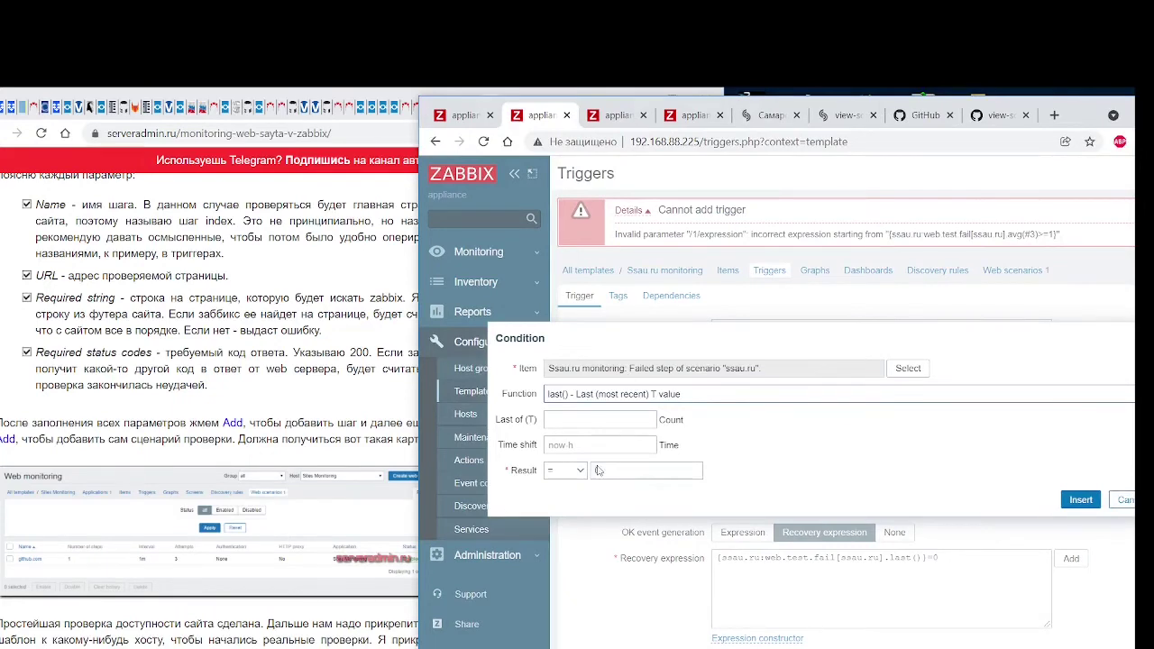
Switch the condition's function to avg() for the failed-step item
scroll(276, 424, "down", 9)
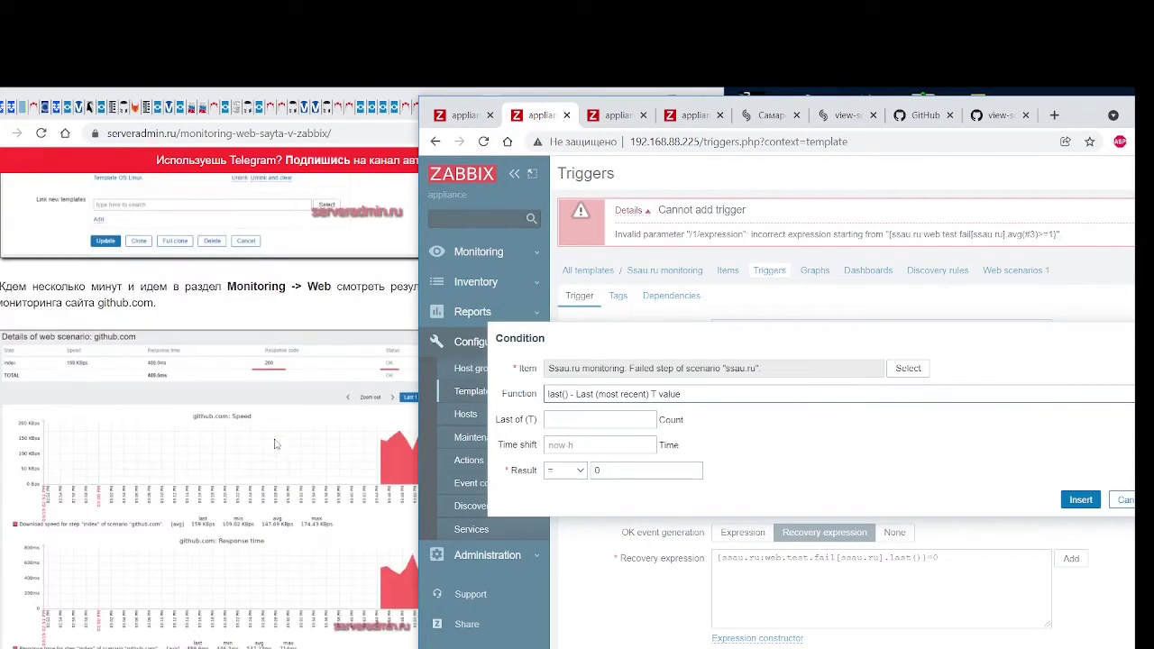
scroll(276, 441, "up", 5)
scroll(275, 440, "up", 10)
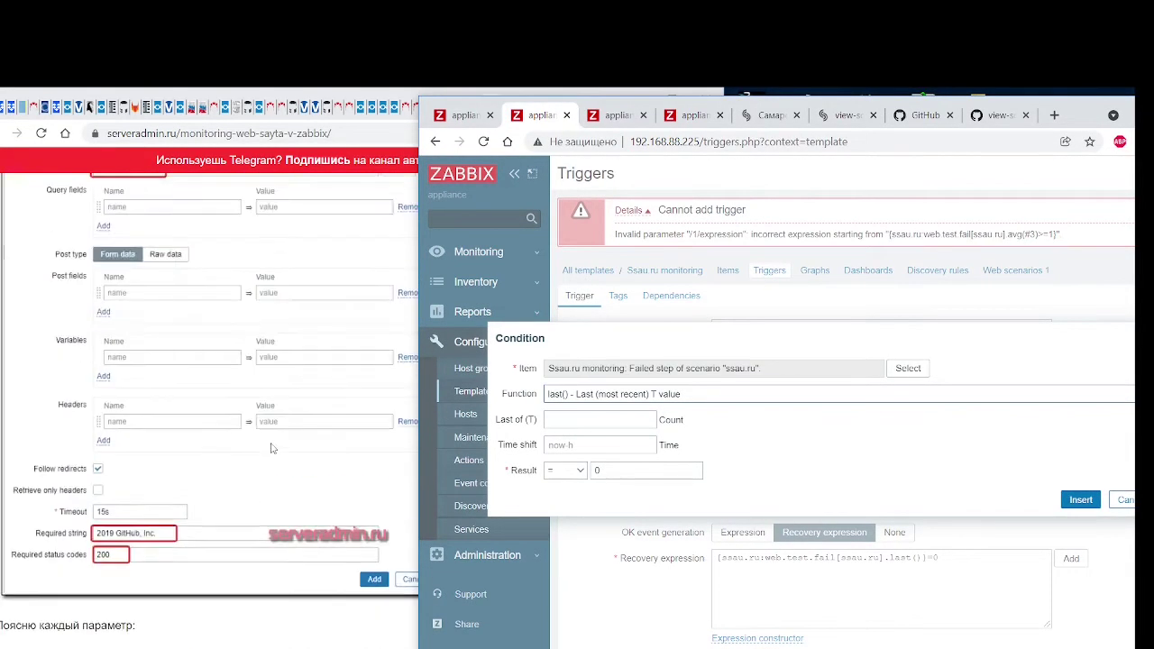
scroll(271, 449, "down", 15)
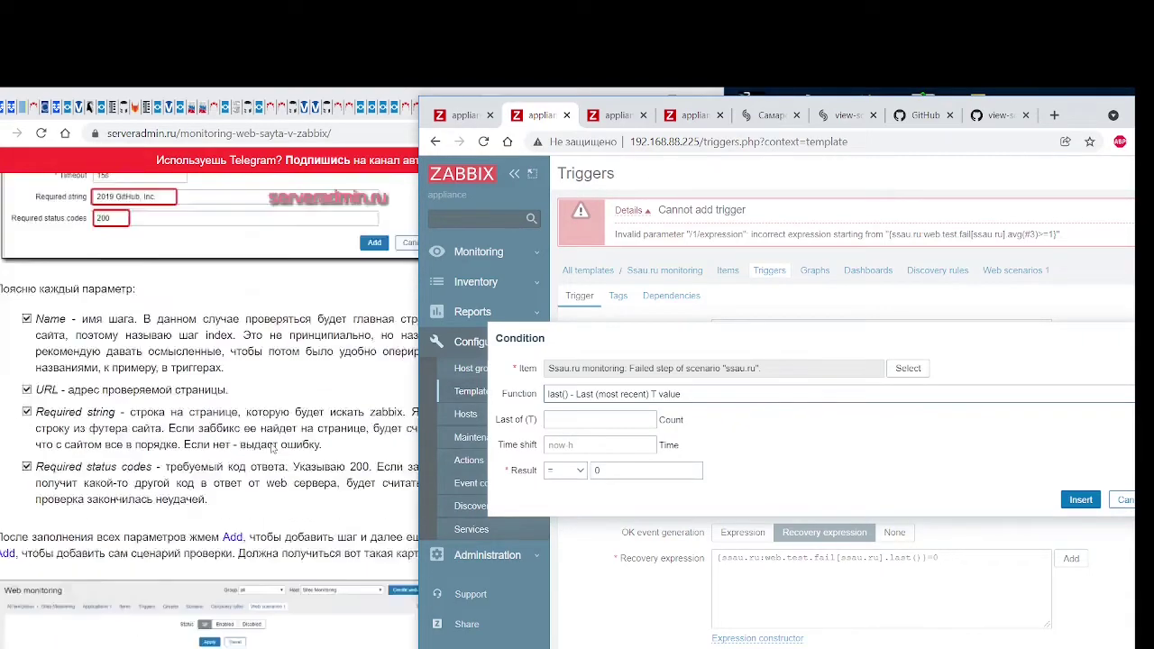
scroll(271, 448, "down", 10)
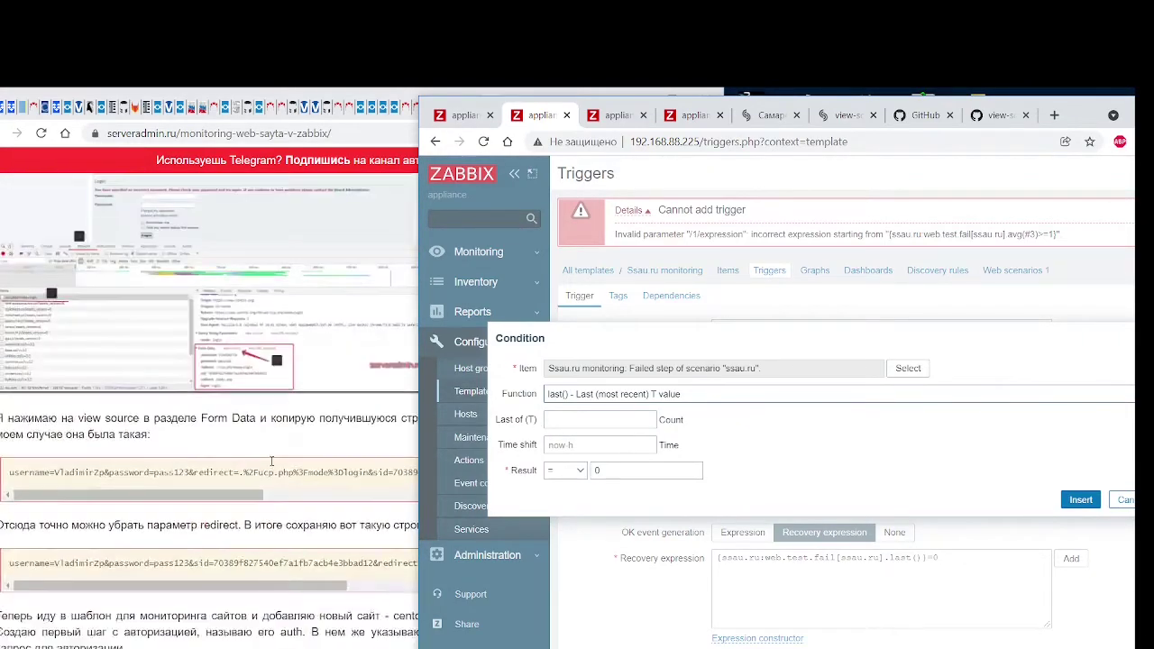
scroll(271, 461, "down", 10)
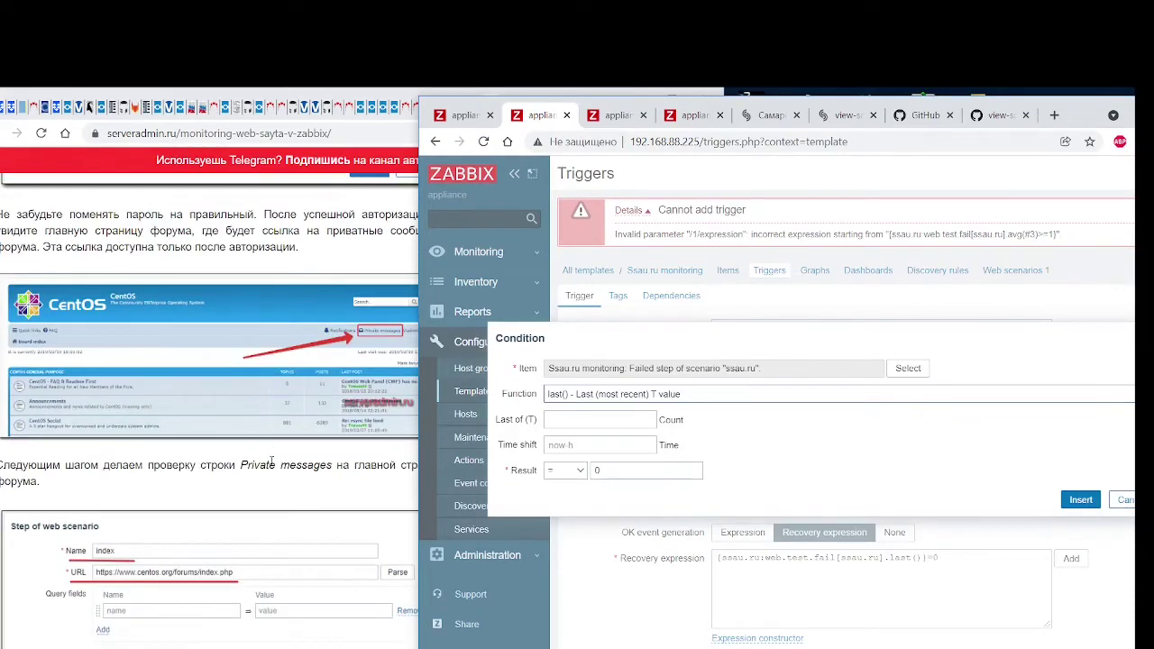
scroll(272, 461, "up", 4)
scroll(272, 461, "up", 2)
scroll(272, 461, "down", 10)
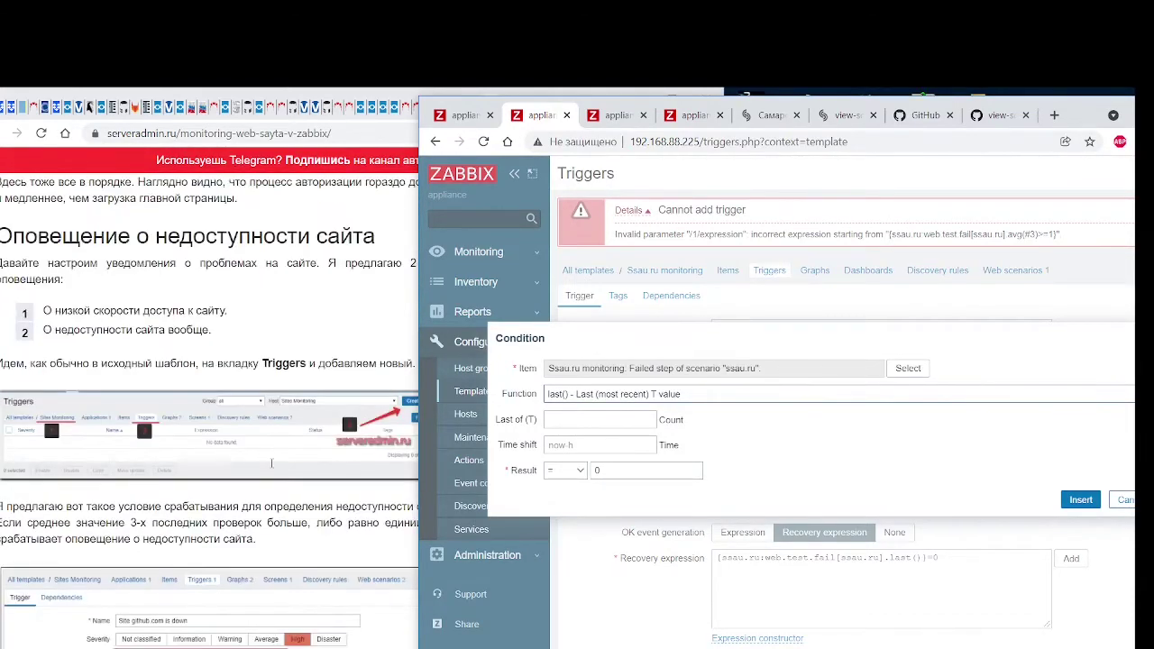
scroll(272, 461, "down", 3)
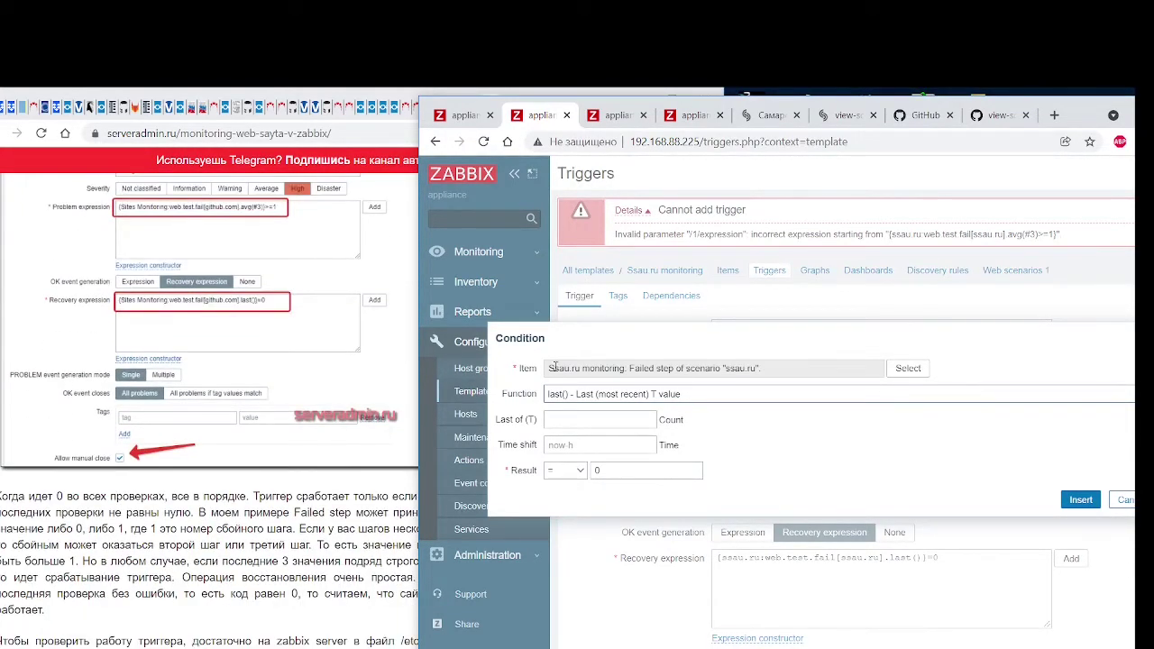
left_click(604, 395)
scroll(603, 401, "up", 5)
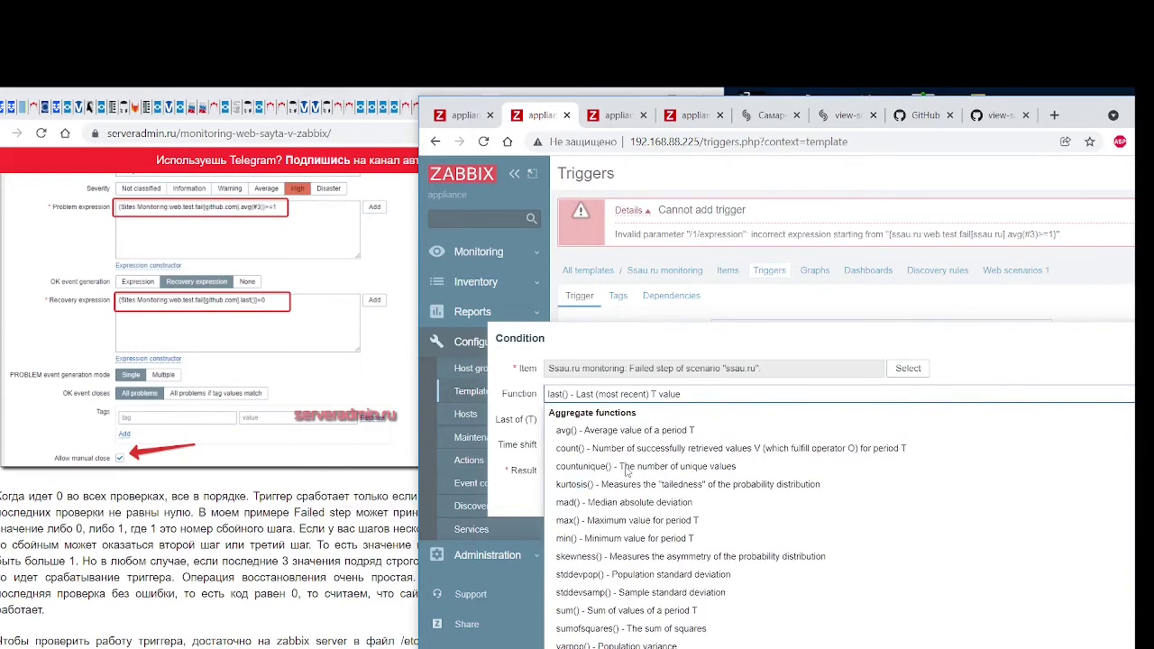
left_click(614, 433)
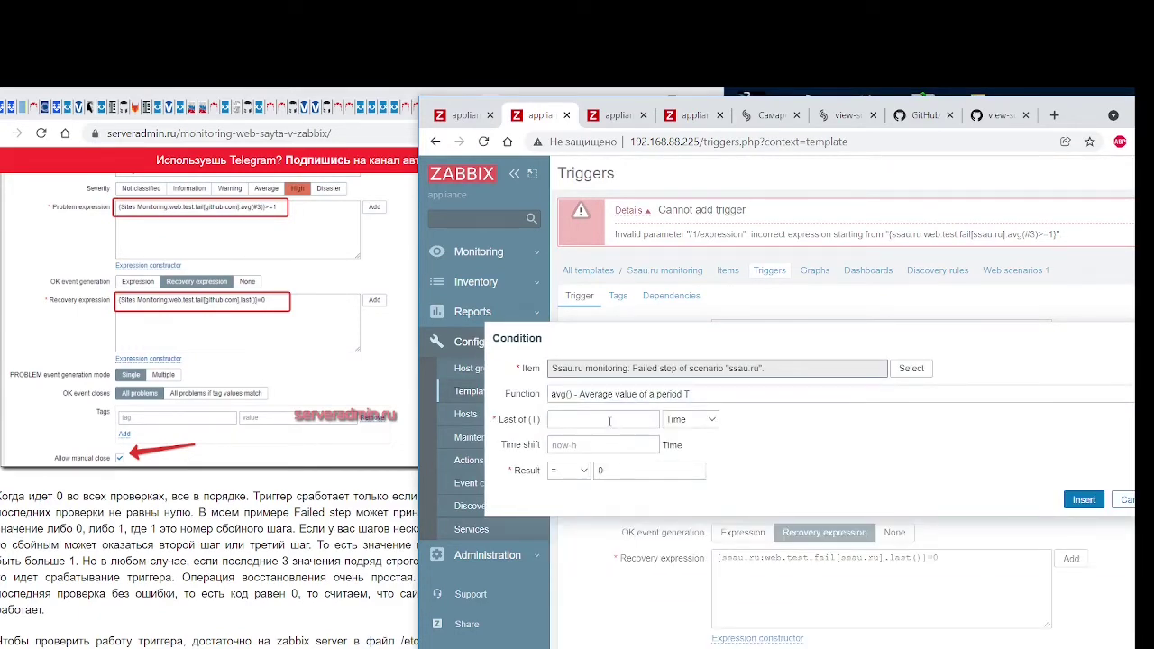
Set Last of (T) to 3 and result >= 1, then insert it into the problem expression
left_click(610, 421)
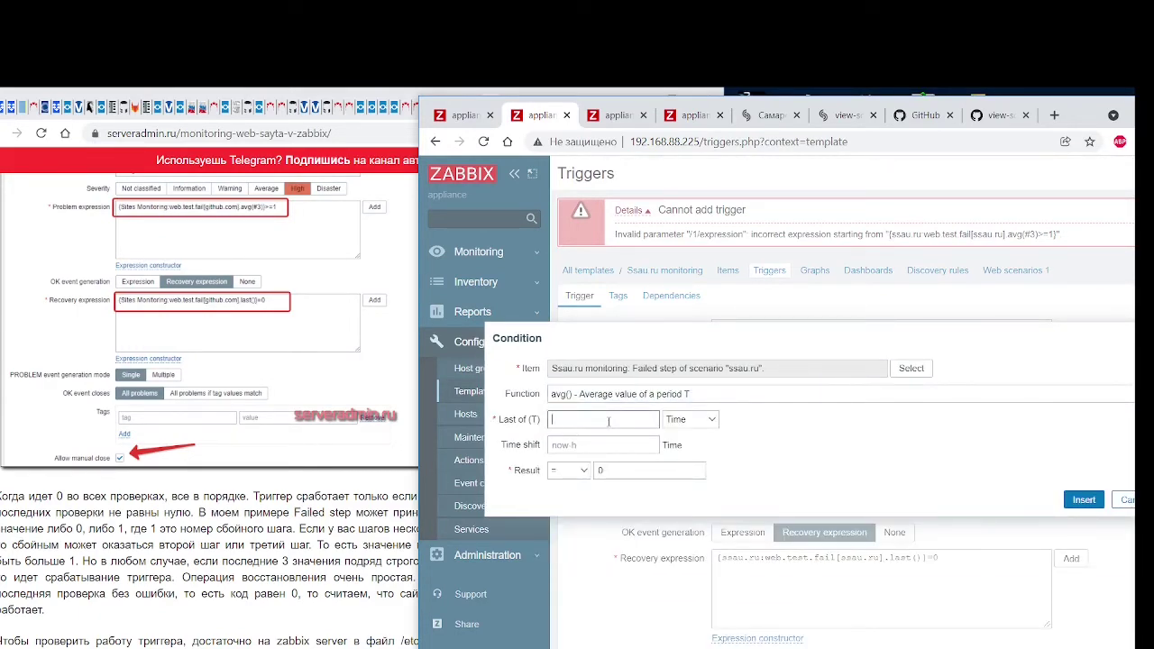
left_click(623, 471)
left_click(584, 471)
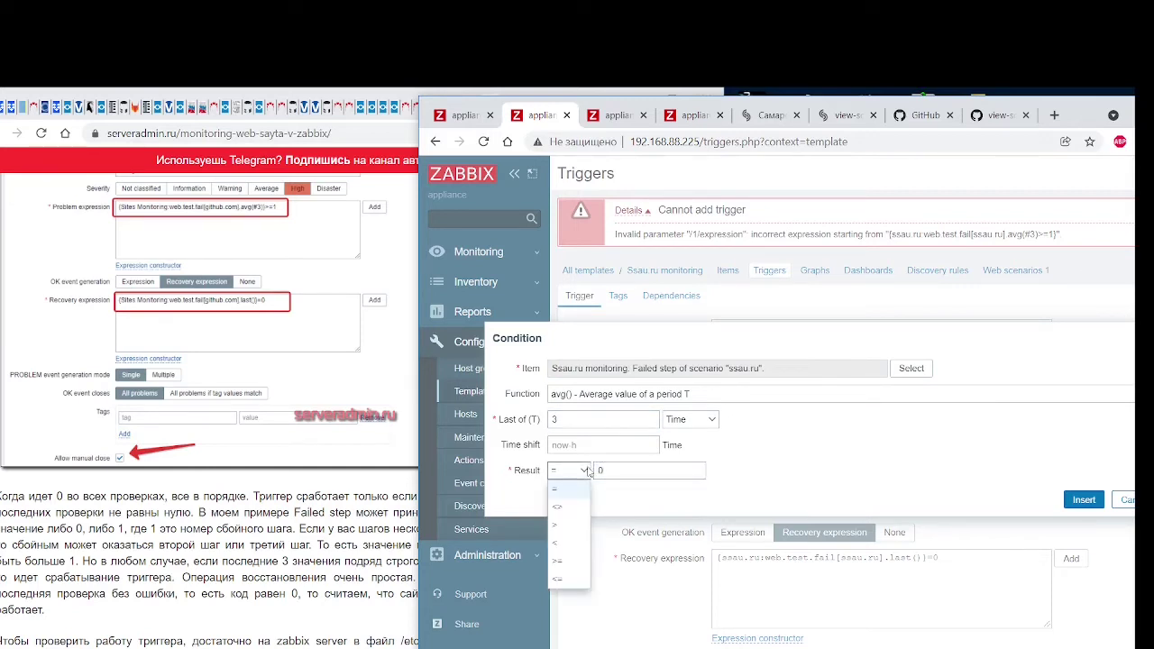
left_click(557, 560)
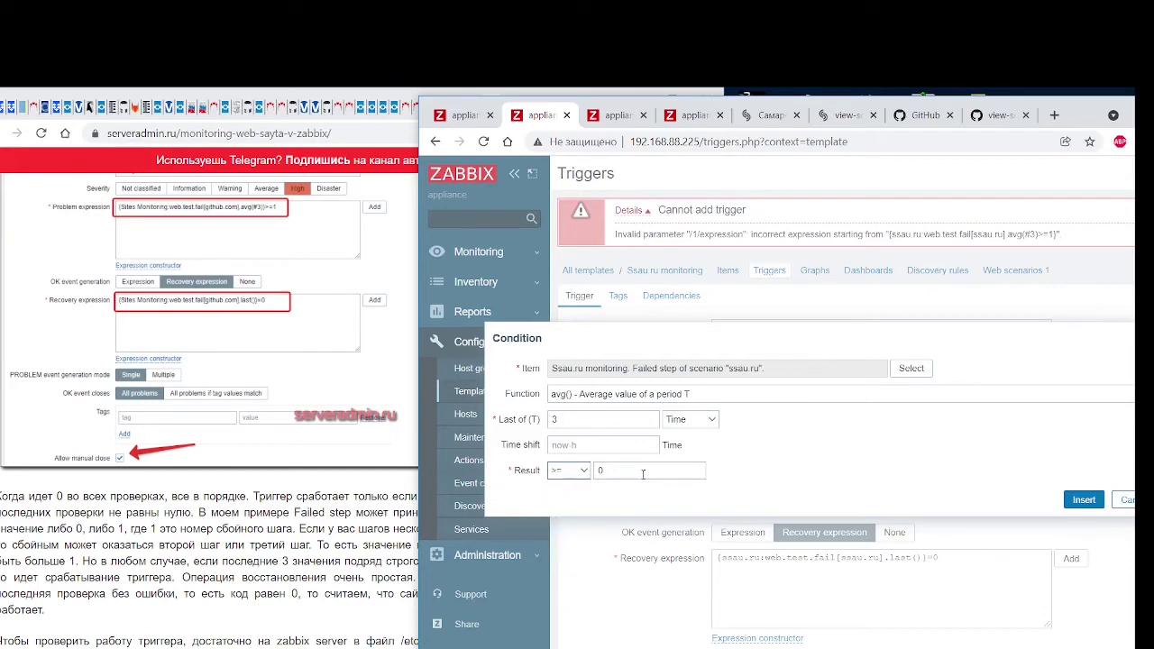
double_click(644, 471)
type("1")
left_click(772, 445)
left_click(1084, 500)
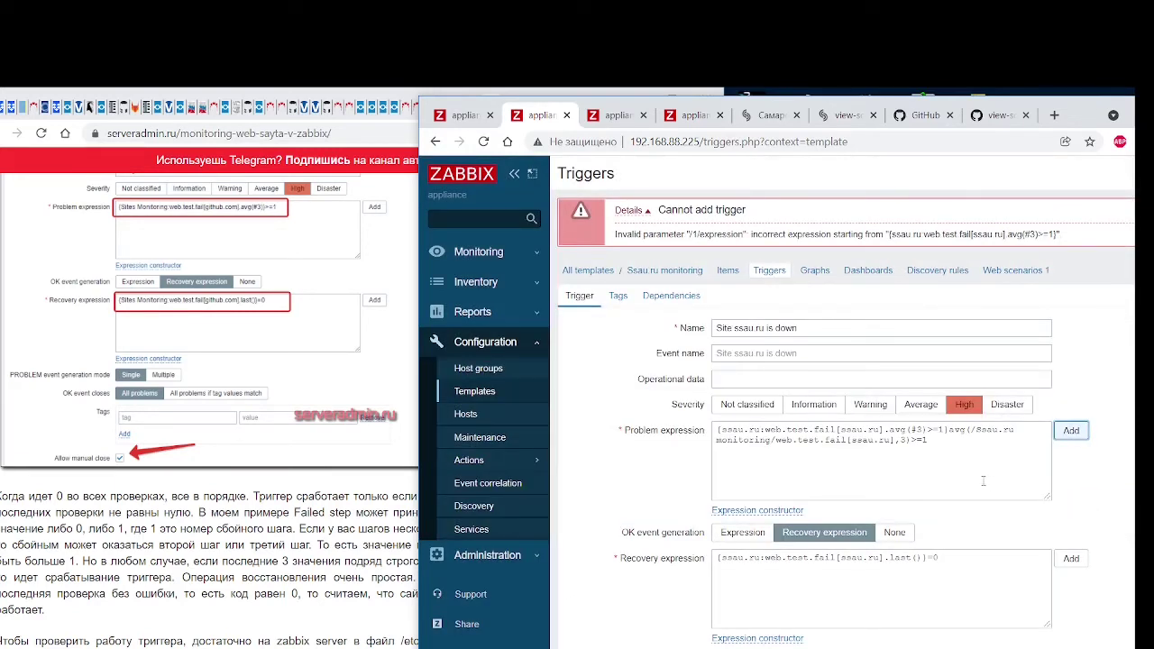
left_click(948, 432)
Delete the old-style {ssau.ru:…avg(#3)>=1} text from the problem expression
key("shift+Left")
key("shift+Left")
key("shift+Left")
key("shift+Left")
key("shift+Left")
key("shift+Left")
key("shift+Left")
key("shift+Left")
key("shift+Left")
key("shift+Left")
key("shift+Left")
key("shift+Left")
key("shift+Left")
key("shift+Left")
key("shift+Left")
key("shift+Left")
key("shift+Left")
key("shift+Left")
key("shift+Left")
key("shift+Left")
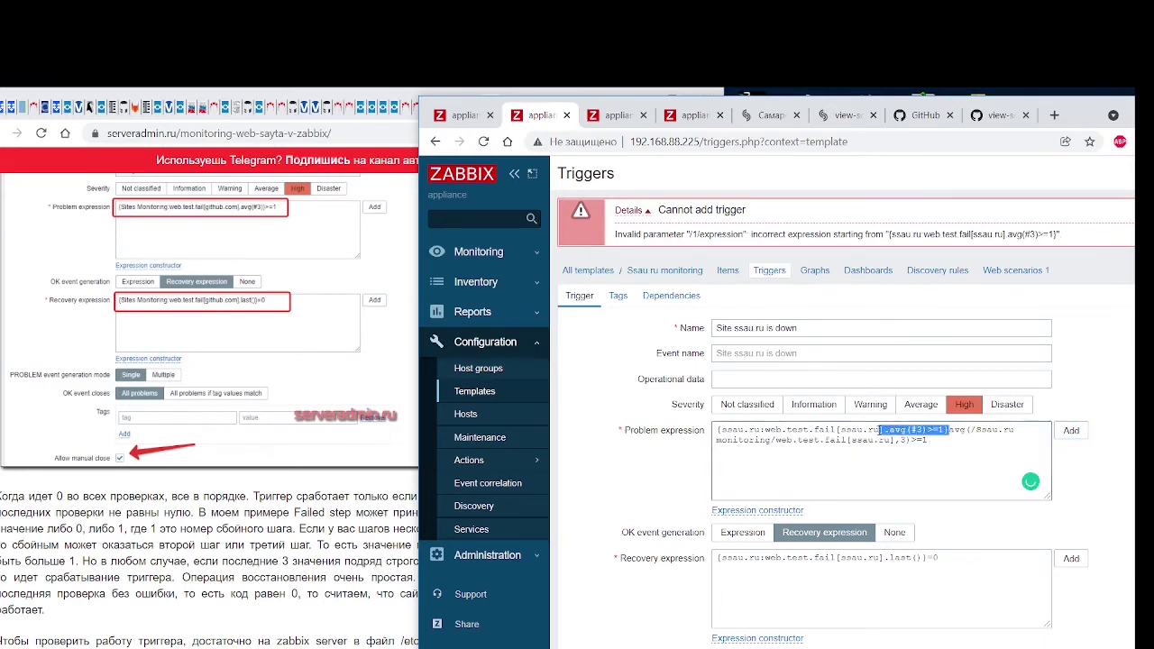
key("shift+Left")
key("shift+Left")
key("shift+Left")
key("shift+Left")
key("shift+Left")
key("shift+Left")
key("shift+Left")
key("shift+Left")
key("shift+Left")
key("shift+Left")
key("shift+Left")
key("shift+Left")
key("shift+Left")
key("shift+Left")
key("shift+Left")
key("shift+Left")
key("shift+Left")
key("shift+Left")
key("shift+Left")
key("shift+Left")
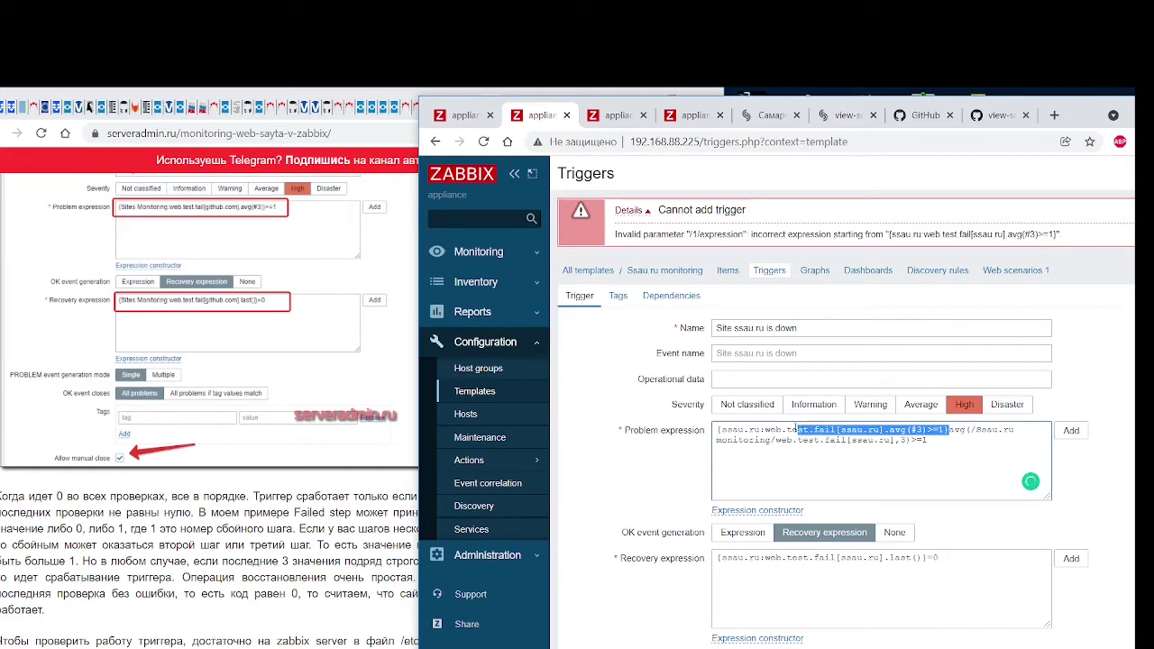
key("shift+Left")
key("shift+Left")
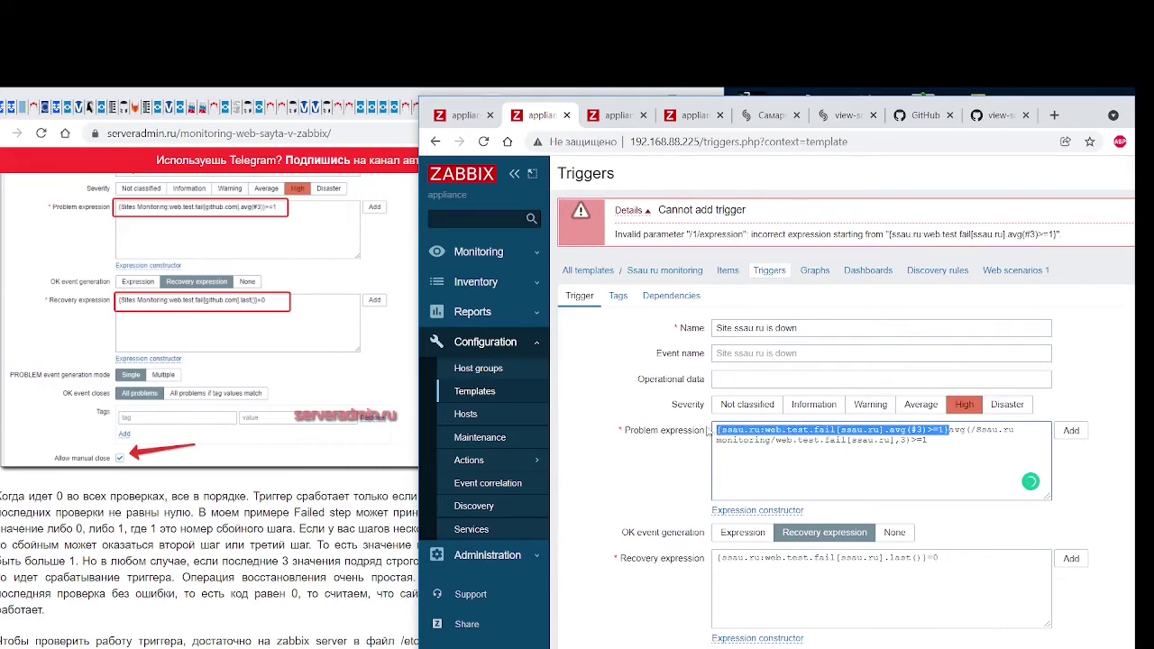
key("BackSpace")
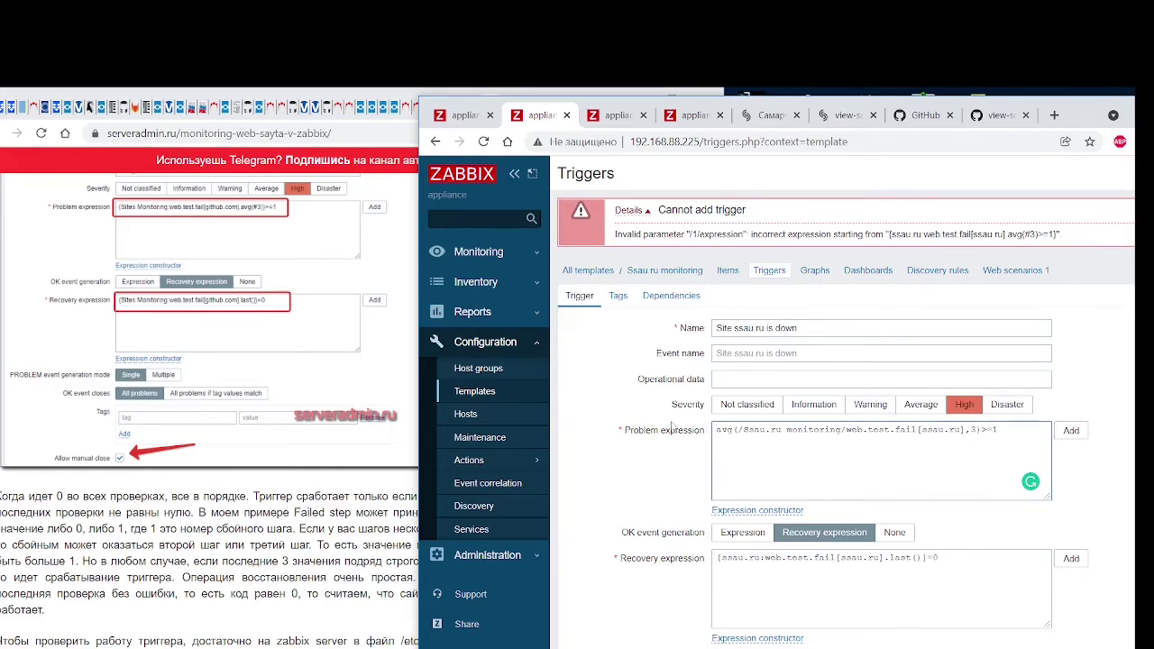
scroll(379, 382, "up", 1)
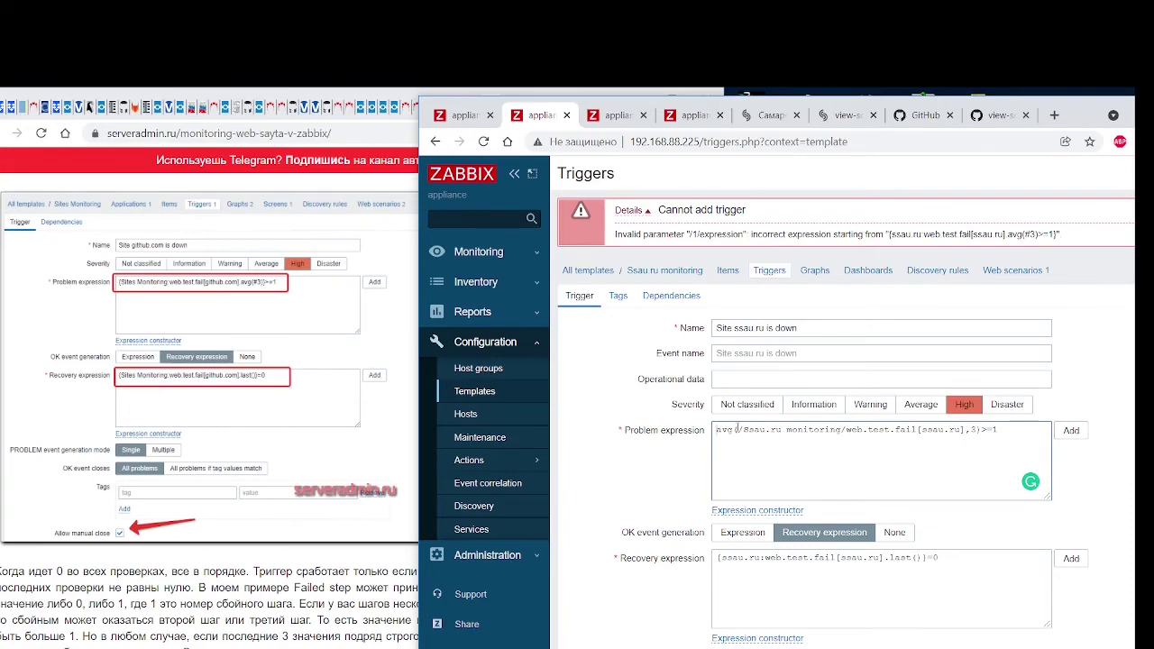
key("alt+Tab")
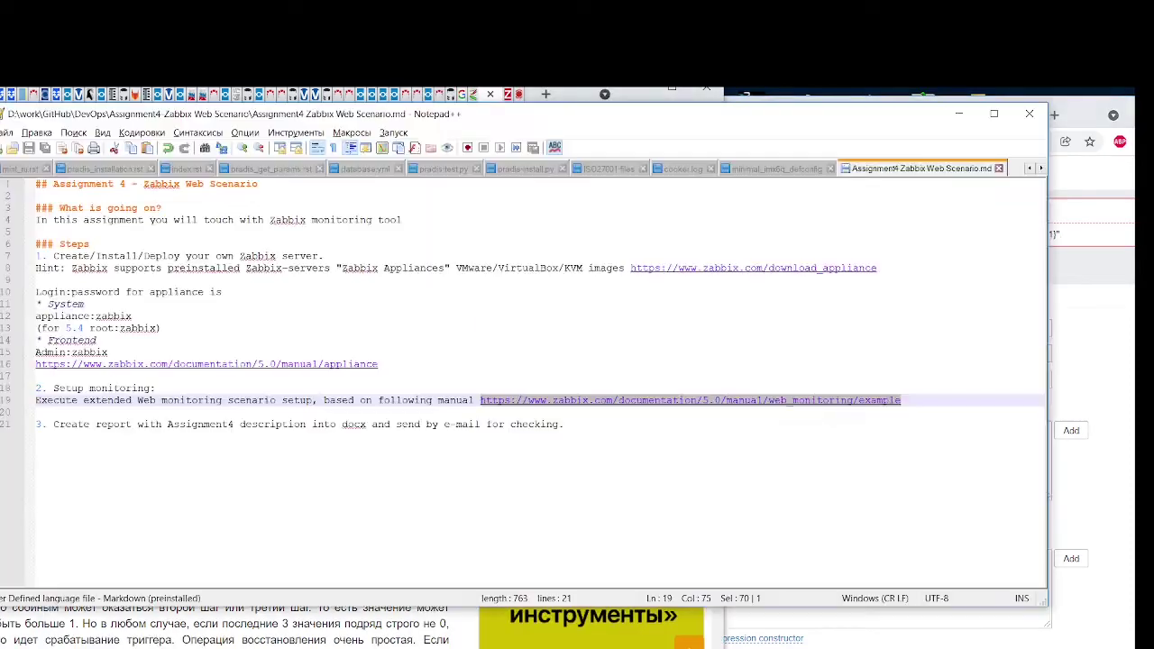
Paste avg(/Ssau.ru monitoring/web.test.fail[ssau.ru],3)>=1 into a new Notepad++ document as a backup
key("ctrl+a")
key("Delete")
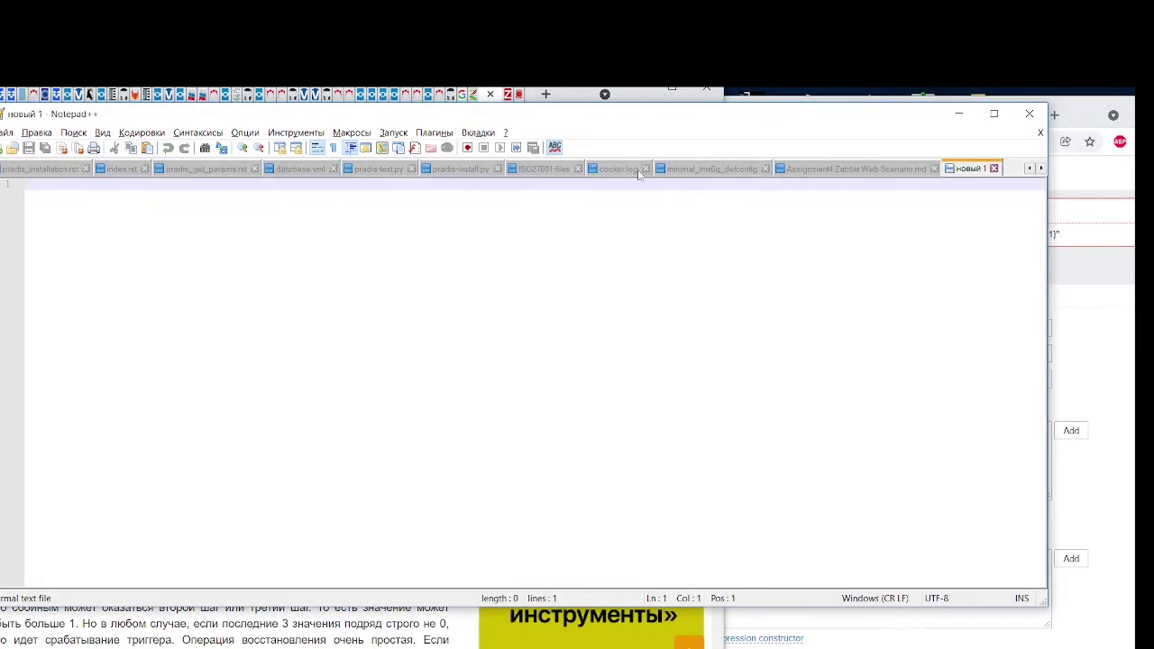
left_click_drag(637, 110, 637, 623)
left_click(990, 456)
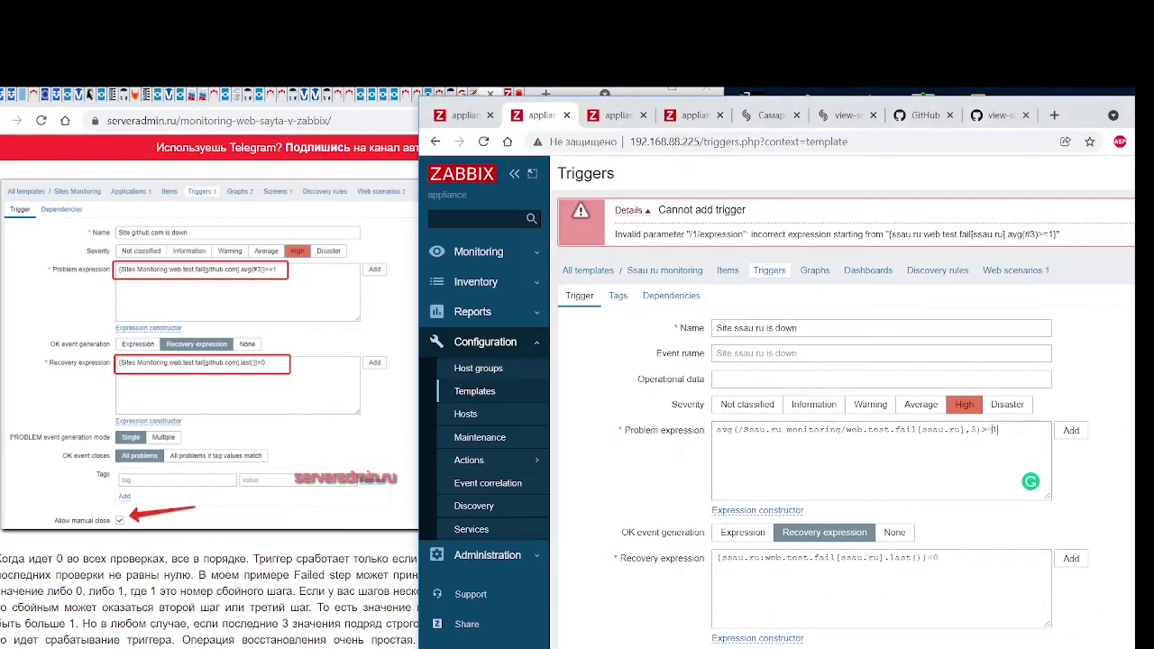
key("ctrl+a")
key("ctrl+c")
key("alt+Tab")
key("alt+Tab")
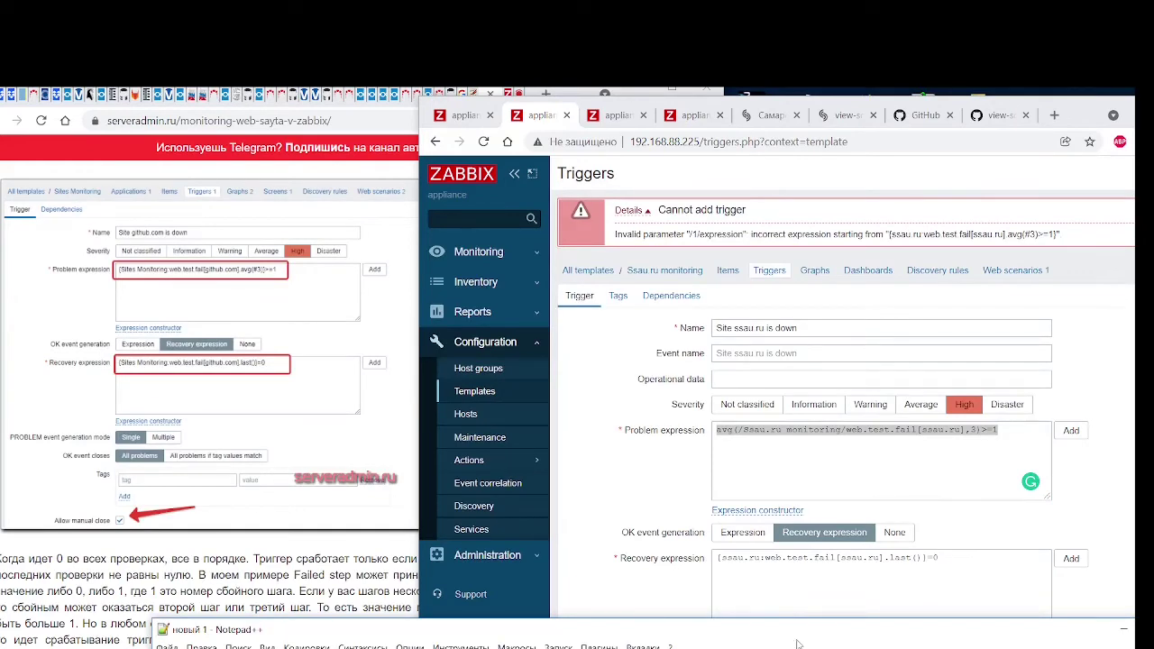
left_click_drag(794, 629, 733, 336)
key("ctrl+v")
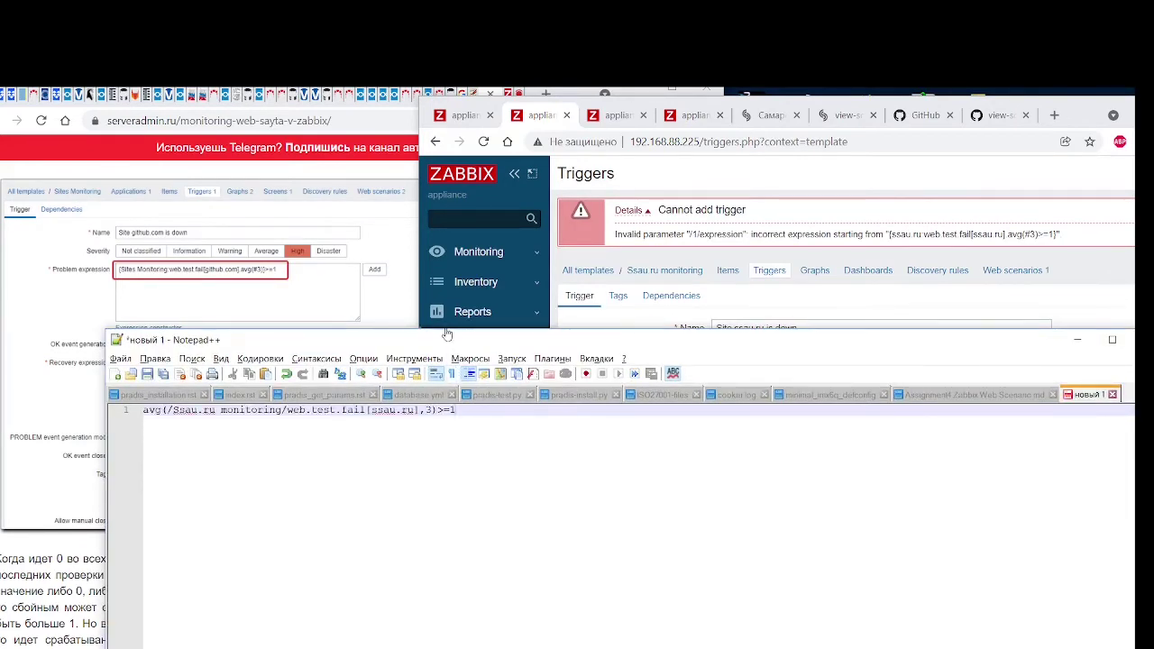
left_click_drag(451, 341, 451, 464)
left_click_drag(652, 466, 731, 521)
left_click(735, 430)
left_click_drag(733, 430, 711, 432)
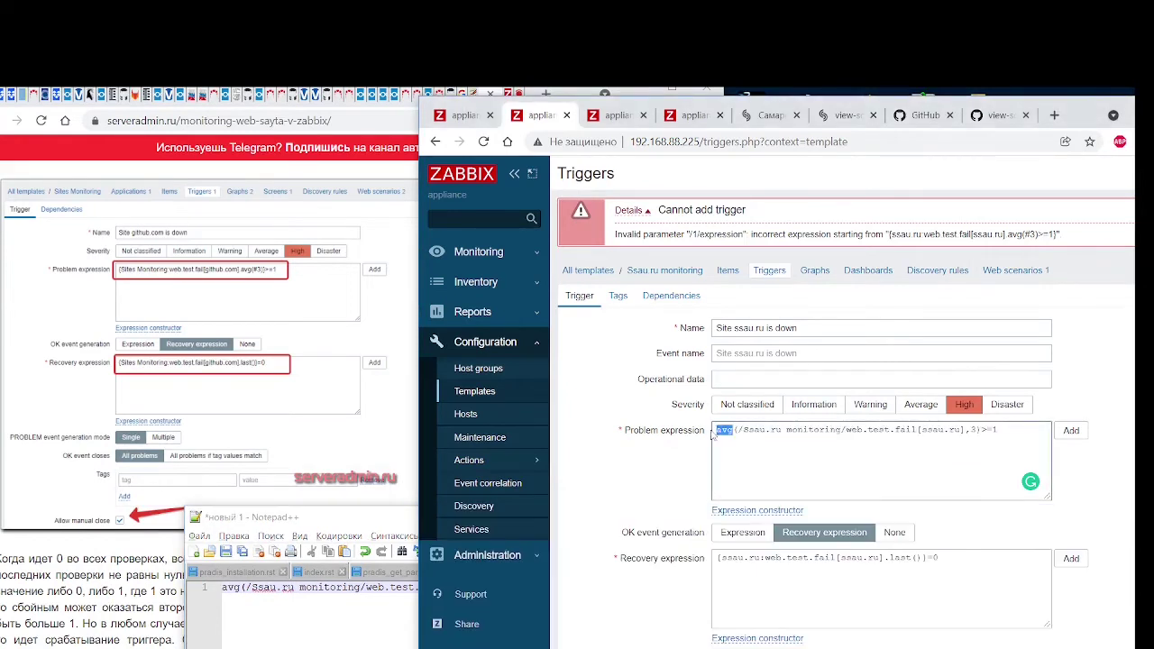
Rewrite the problem expression using .avg(#3) syntax and try saving the trigger
key("BackSpace")
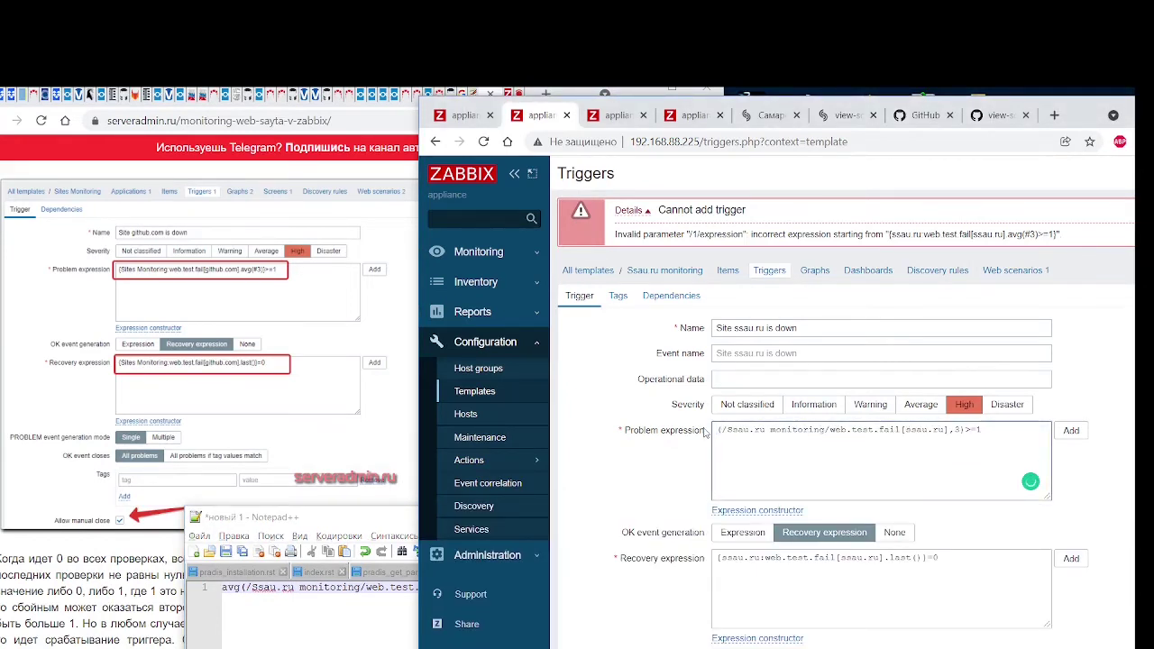
key("Right")
key("Right")
key("Right")
key("Right")
key("Right")
key("Right")
key("Right")
key("Right")
key("Right")
key("Right")
key("Right")
key("Right")
key("Right")
key("Right")
type(".avg()#3")
key("Delete")
key("Delete")
key("Delete")
scroll(714, 408, "down", 3)
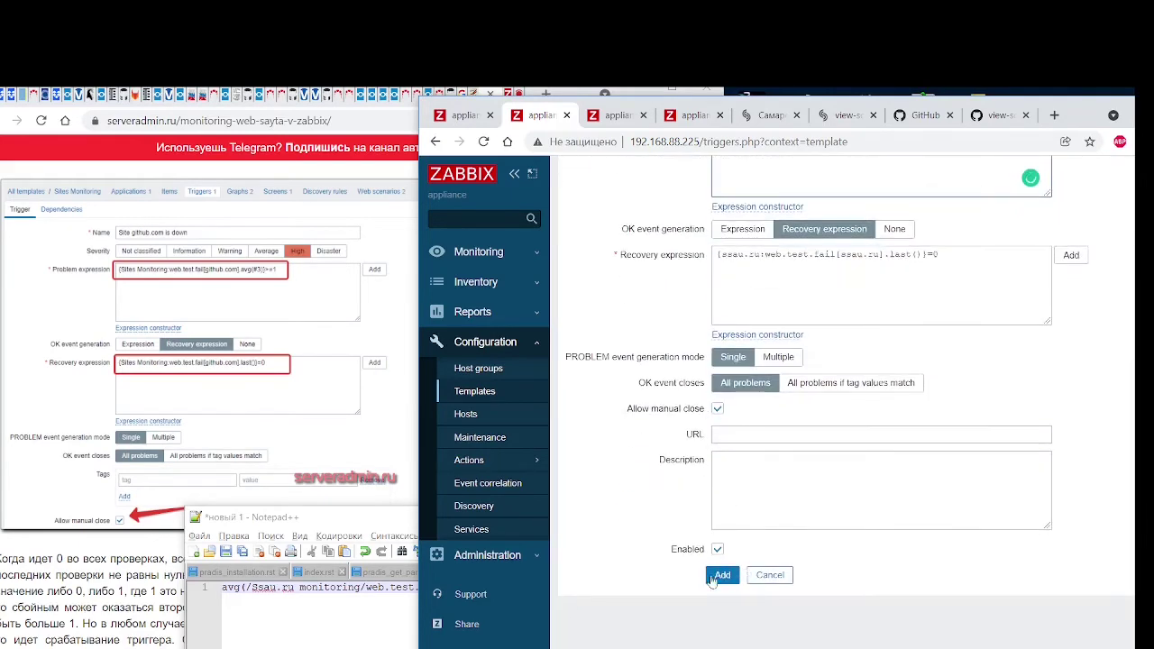
left_click(723, 575)
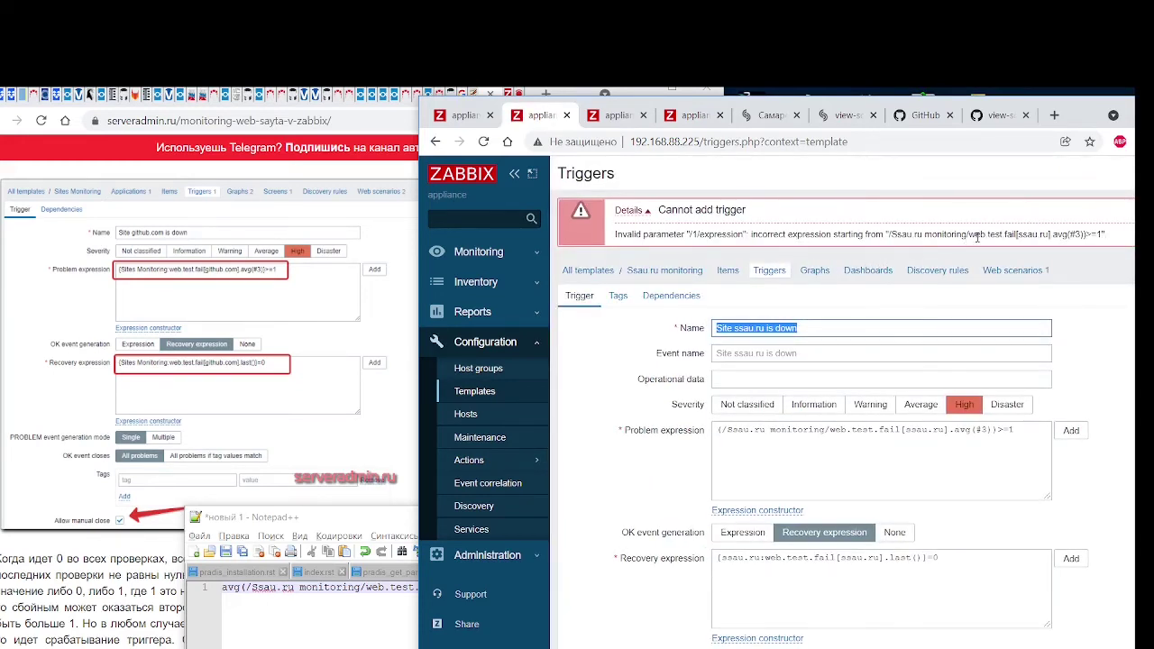
Restore the saved avg(…,3)>=1 expression from Notepad++ and retry saving the trigger
left_click(376, 518)
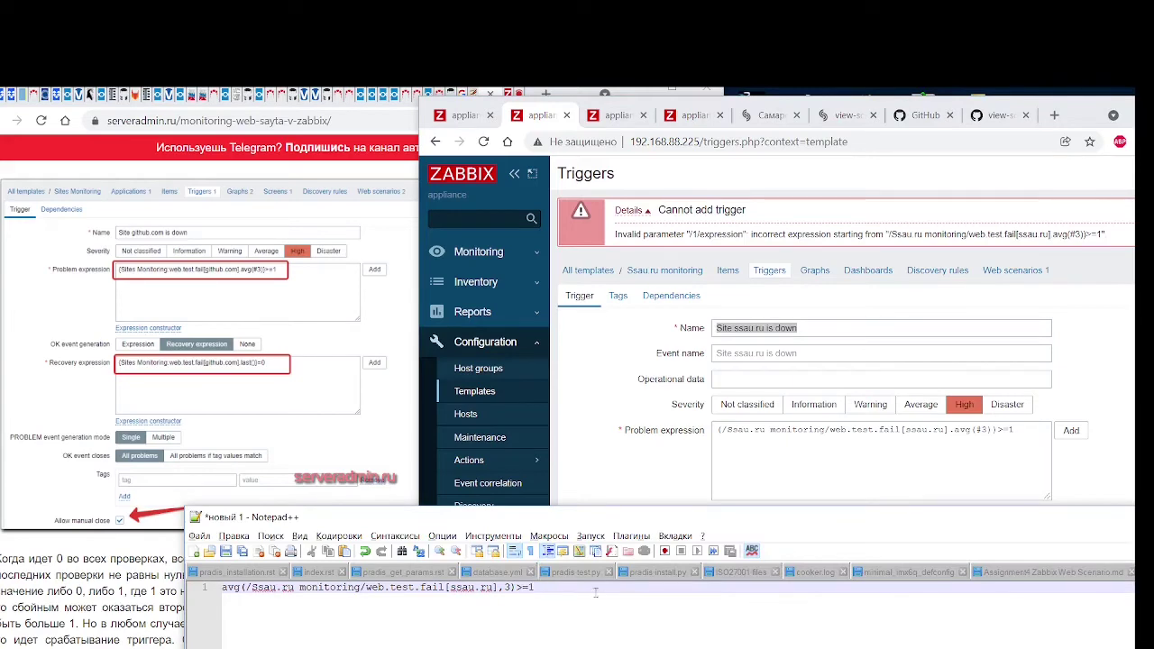
left_click_drag(596, 591, 167, 588)
key("ctrl+c")
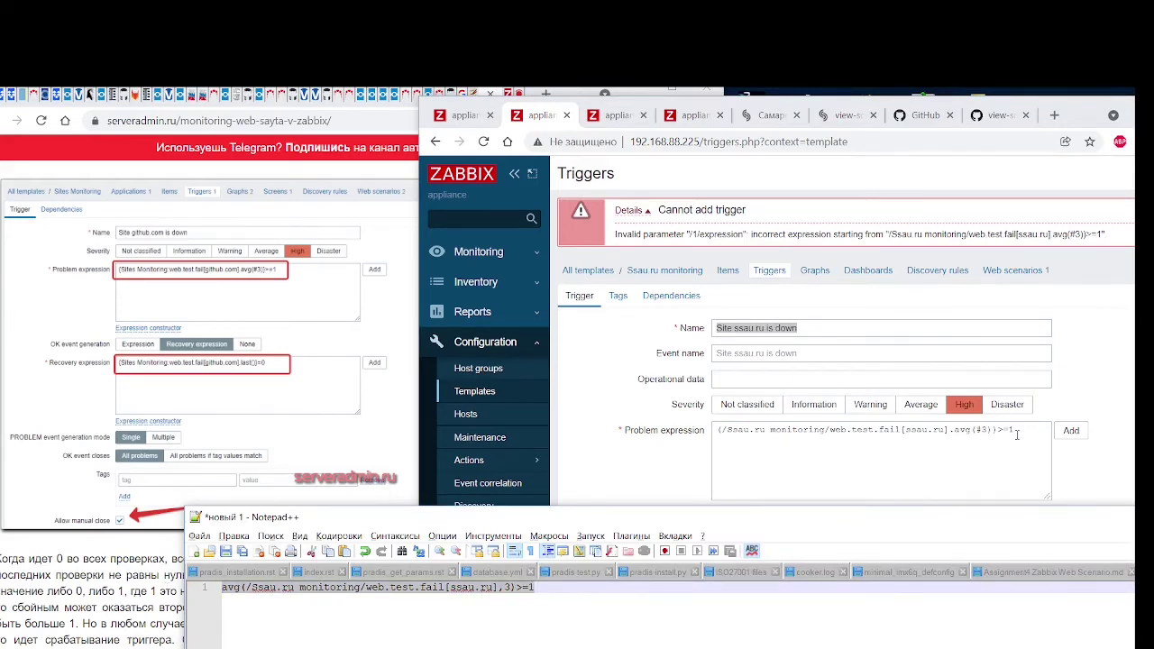
left_click(866, 460)
key("ctrl+a")
key("ctrl+v")
scroll(667, 505, "down", 3)
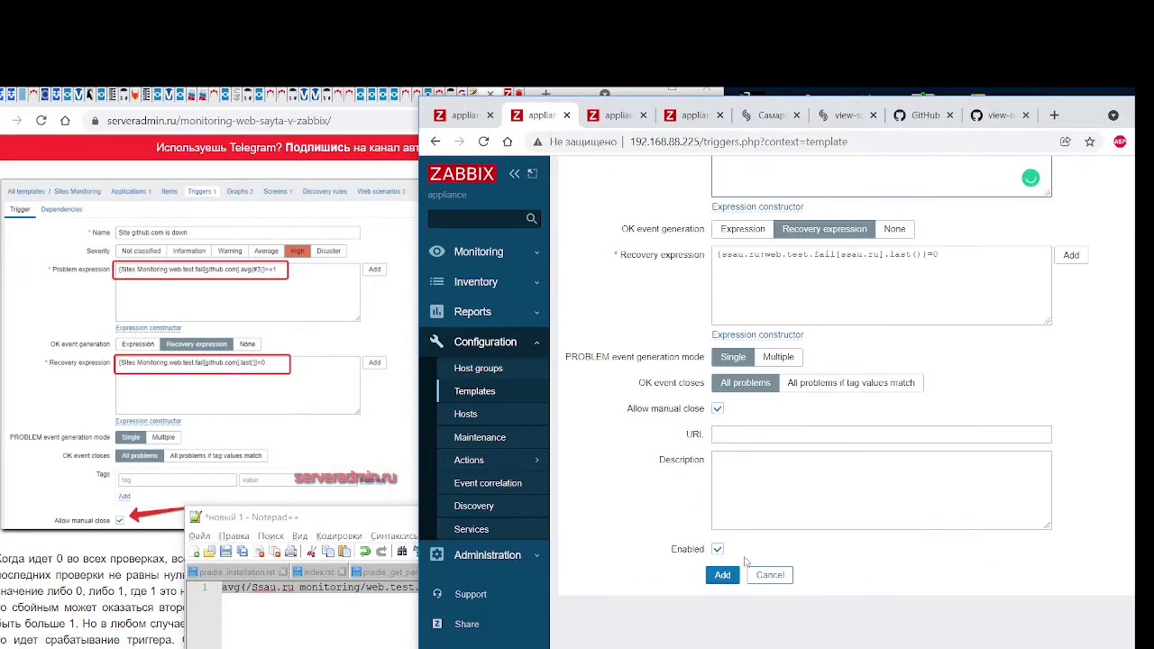
left_click(727, 584)
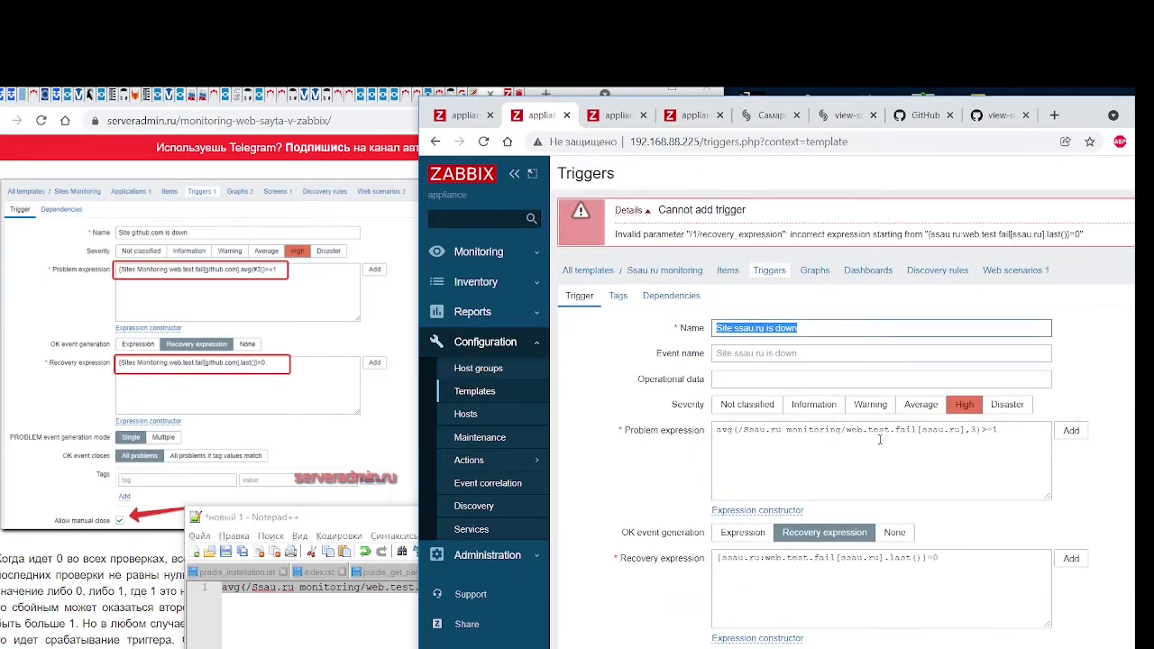
scroll(880, 439, "down", 2)
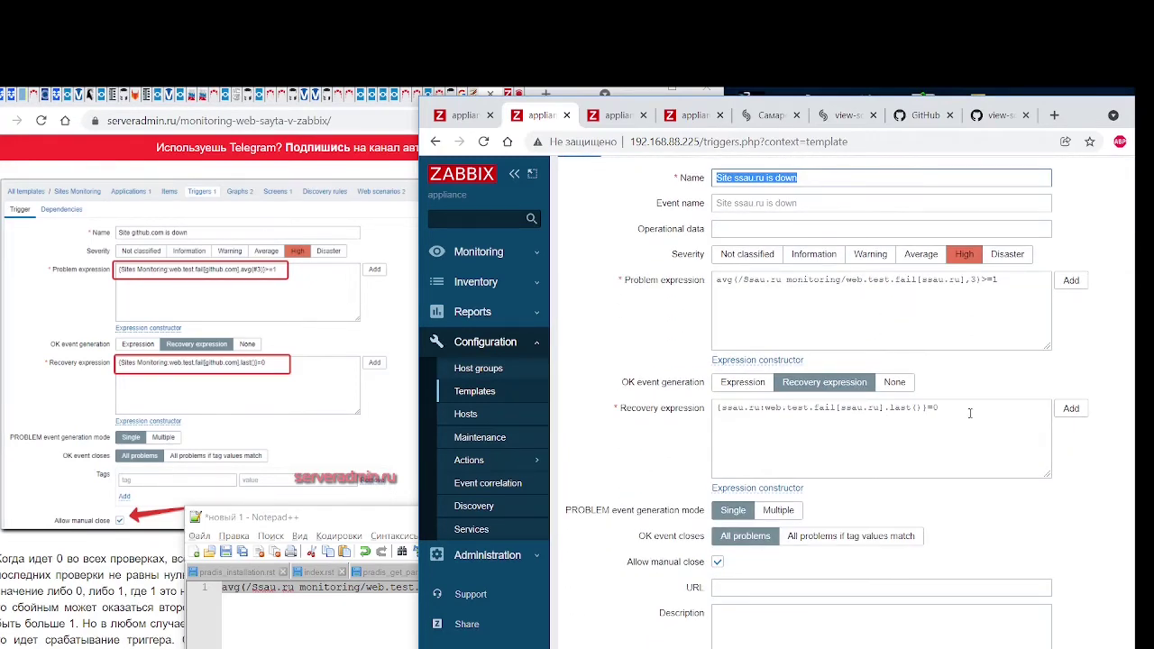
Insert a last() = 0 condition on the Failed step of scenario "ssau.ru" item into the recovery expression
left_click(1072, 408)
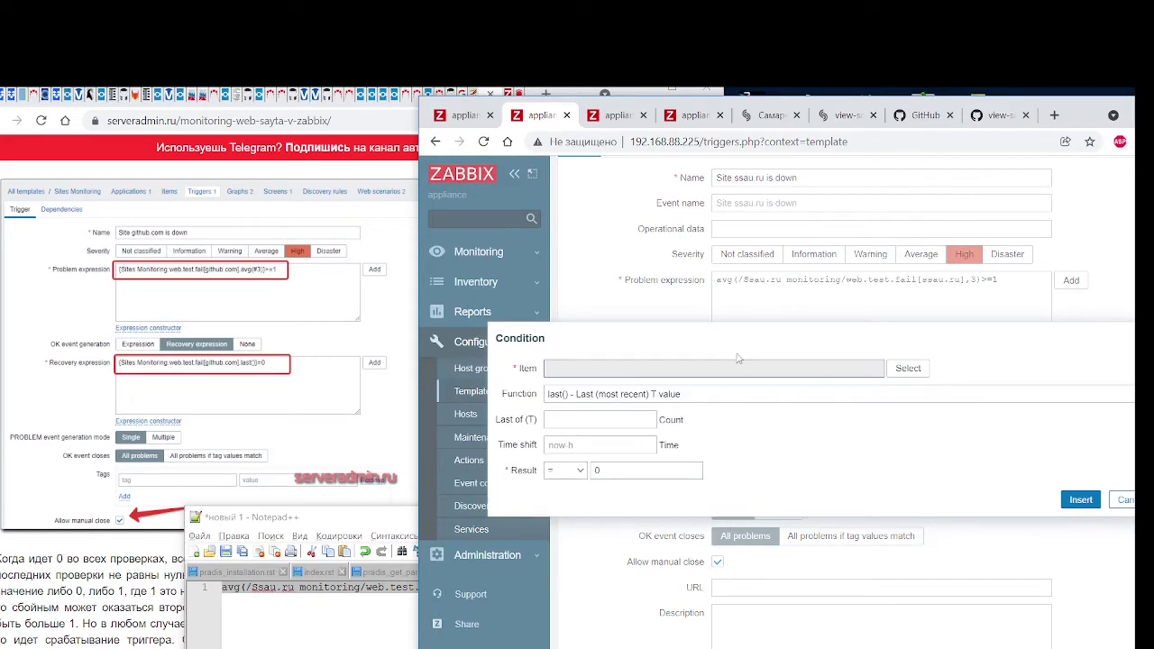
left_click_drag(709, 335, 711, 402)
left_click(711, 361)
left_click(906, 369)
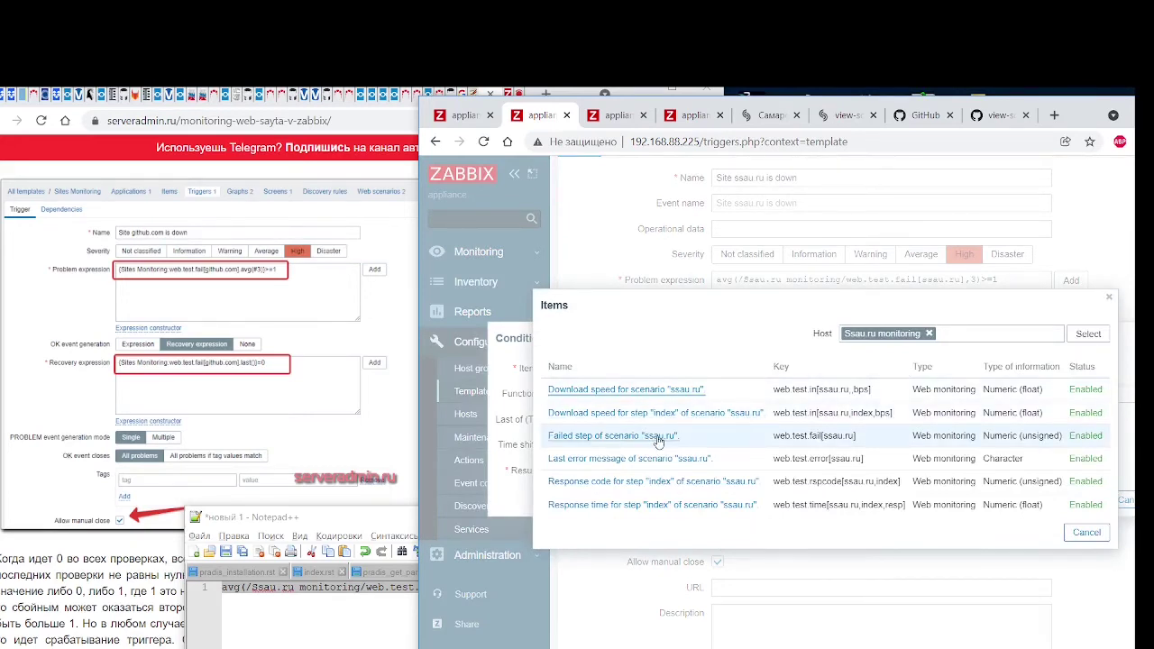
left_click(614, 436)
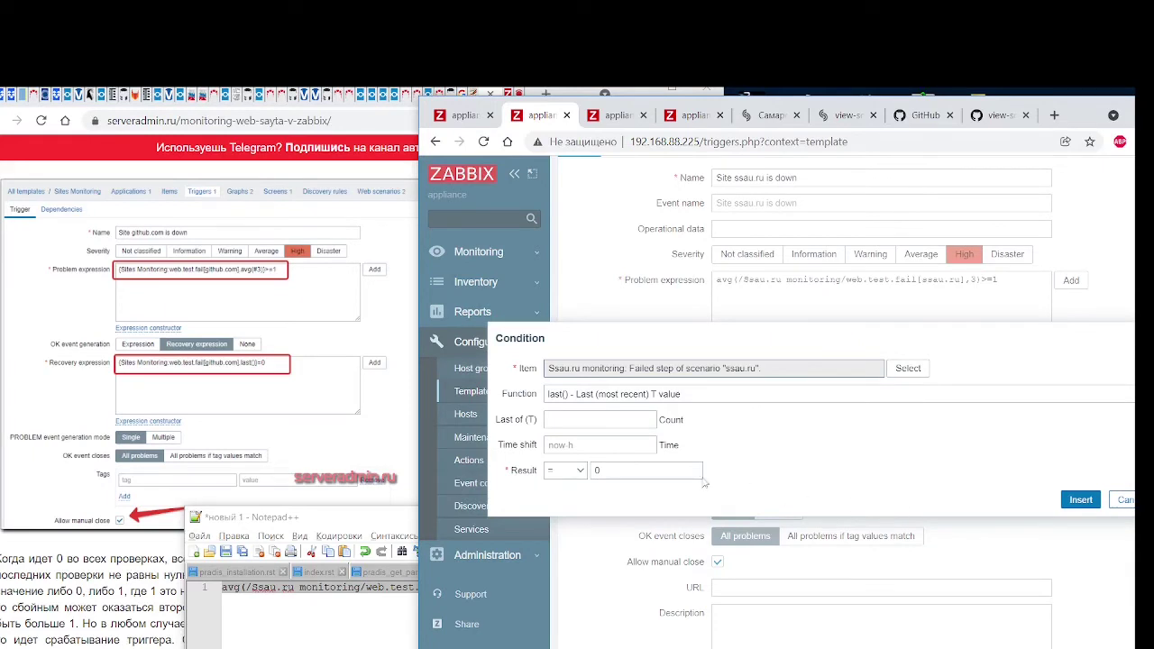
left_click(1081, 499)
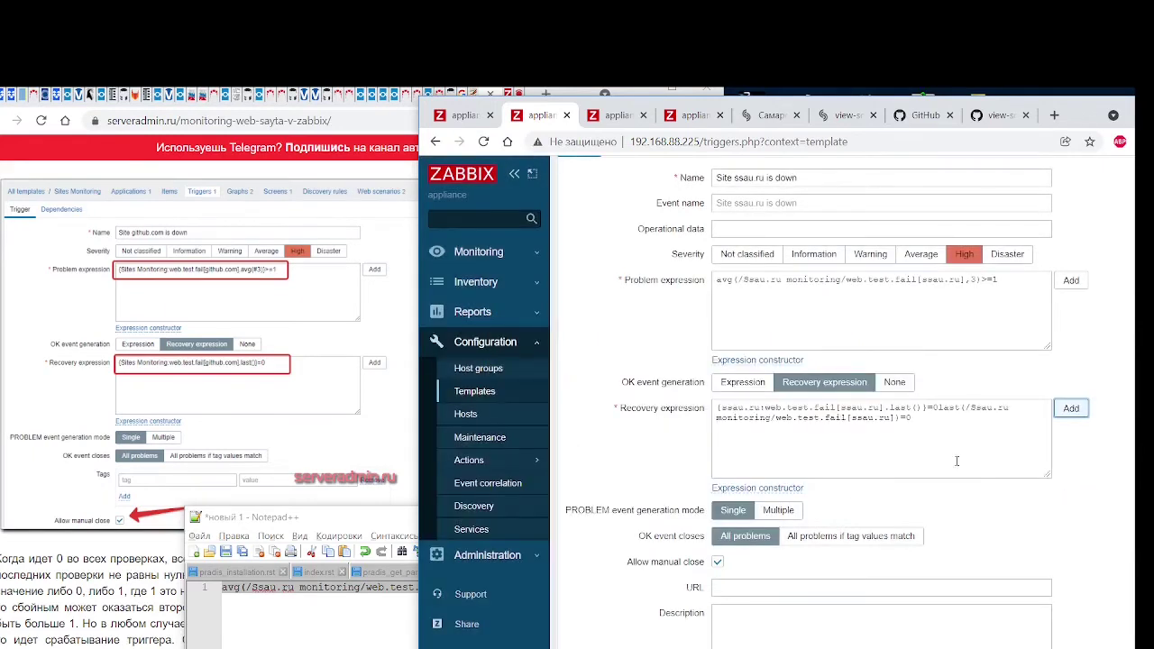
Delete the old-style recovery expression text and save the Site ssau.ru is down trigger
left_click(1031, 460)
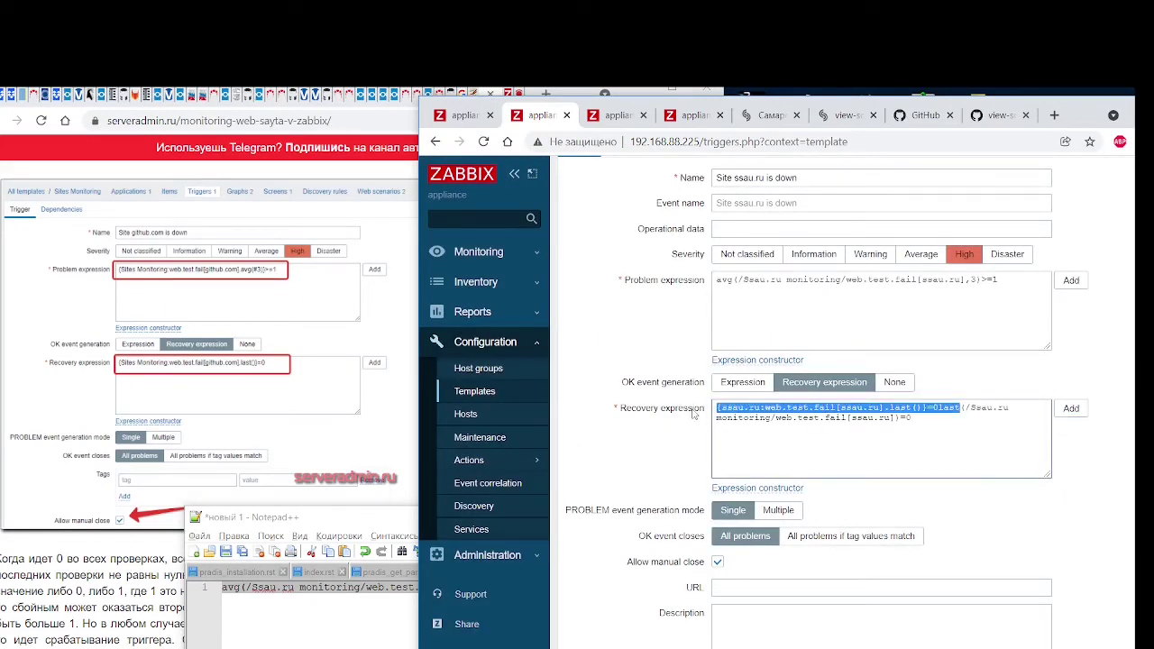
left_click_drag(939, 408, 597, 413)
key("Delete")
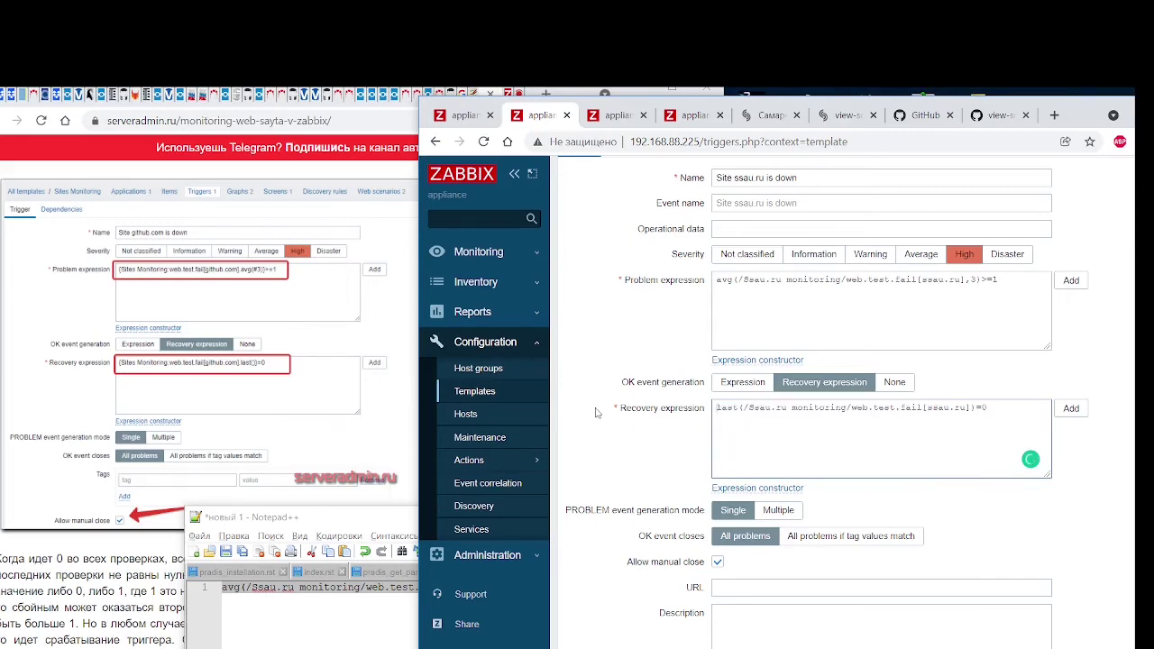
scroll(596, 413, "down", 3)
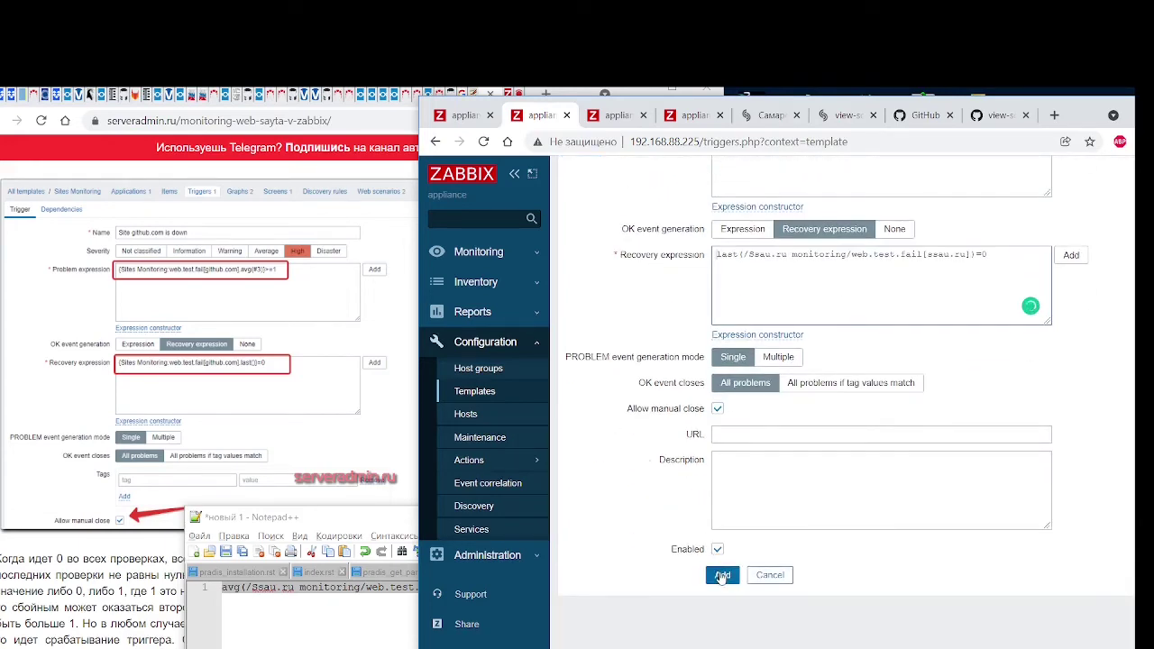
left_click(722, 575)
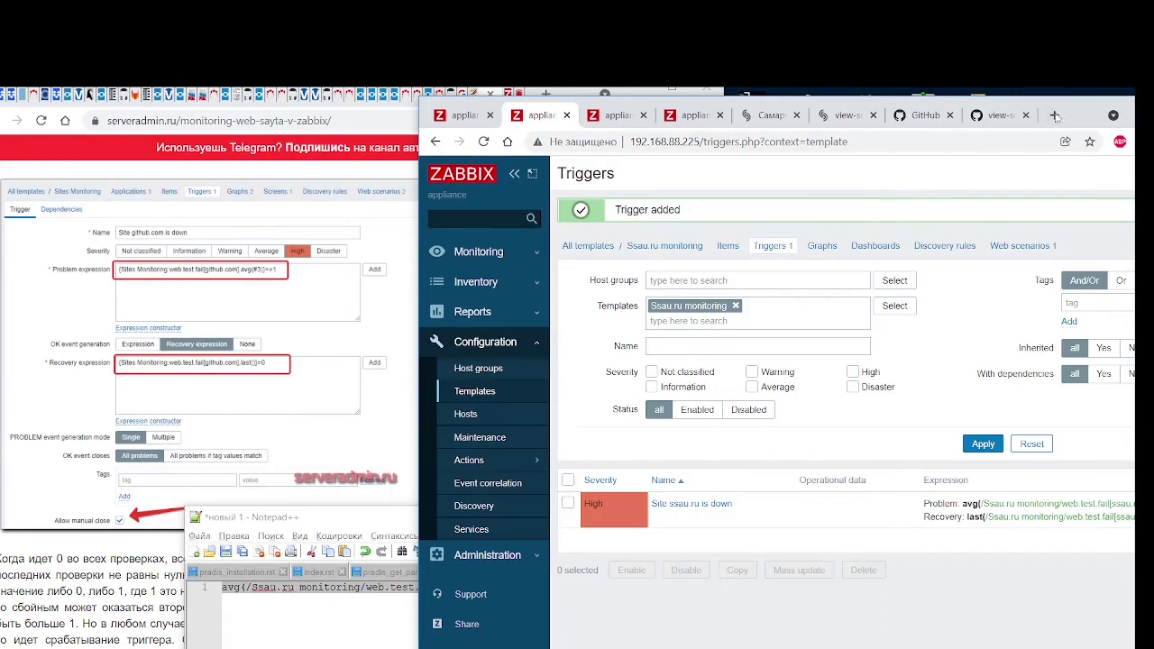
left_click_drag(1074, 114, 850, 116)
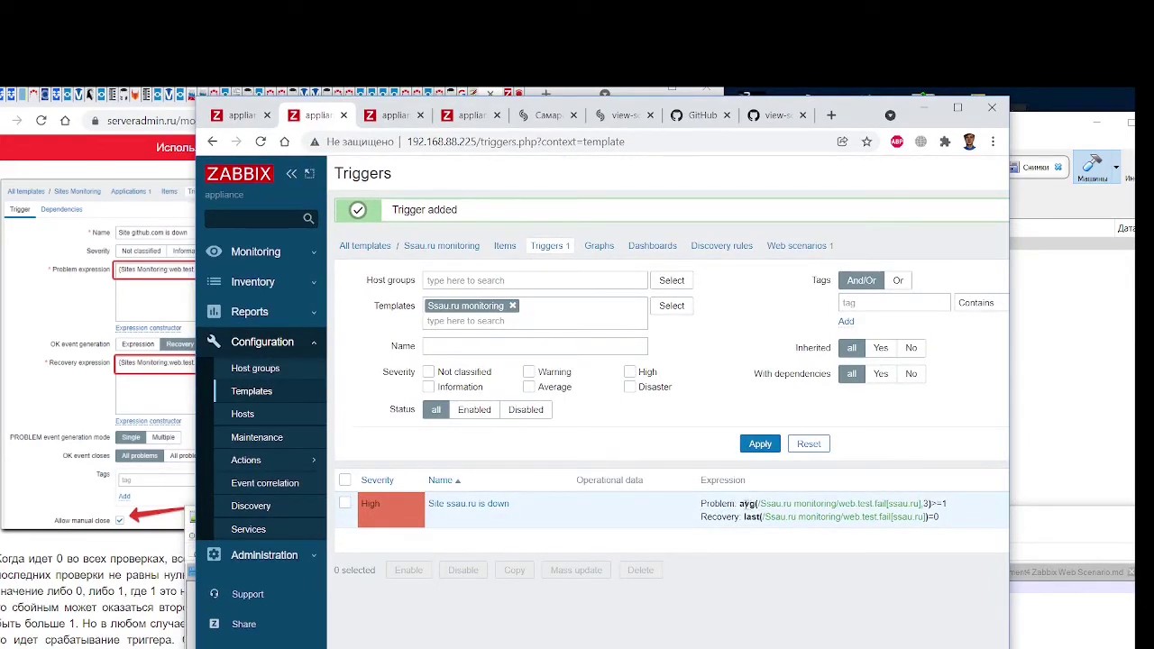
left_click_drag(744, 503, 745, 534)
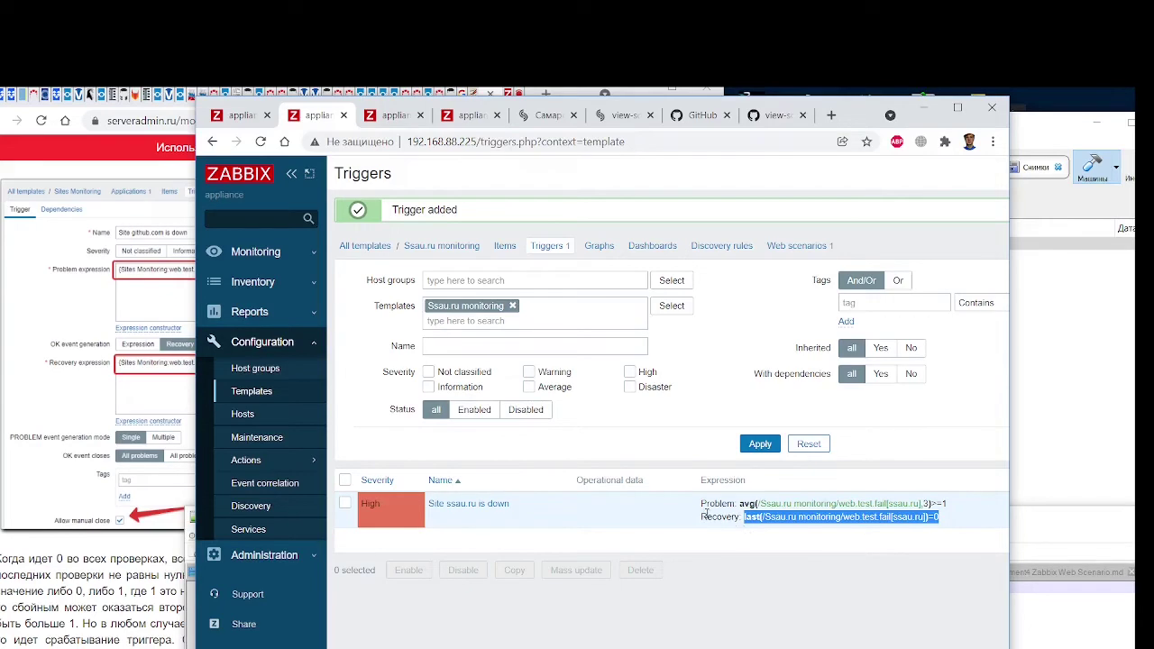
left_click_drag(205, 106, 457, 118)
scroll(45, 430, "down", 4)
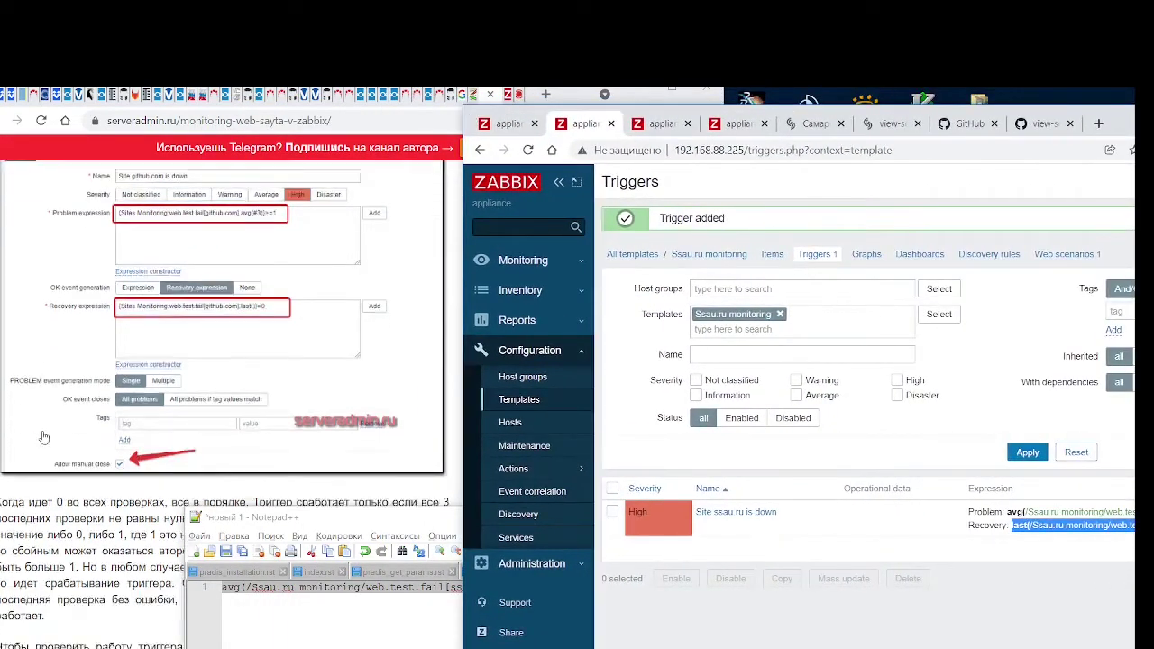
scroll(44, 437, "down", 1)
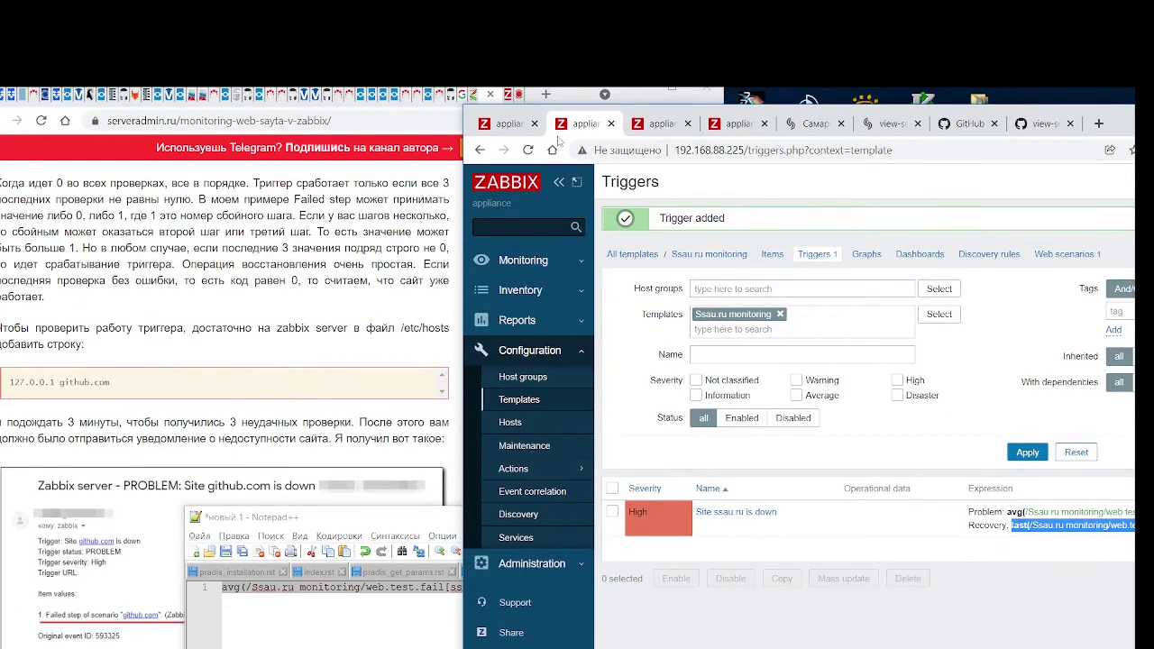
left_click_drag(550, 135, 352, 133)
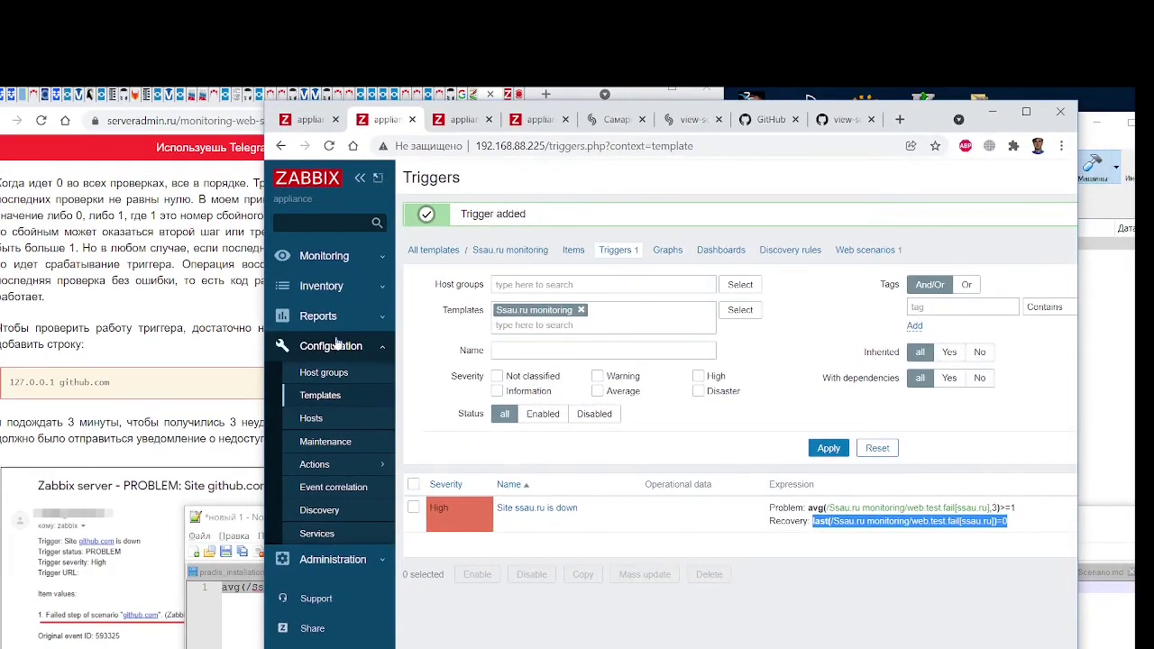
left_click(334, 262)
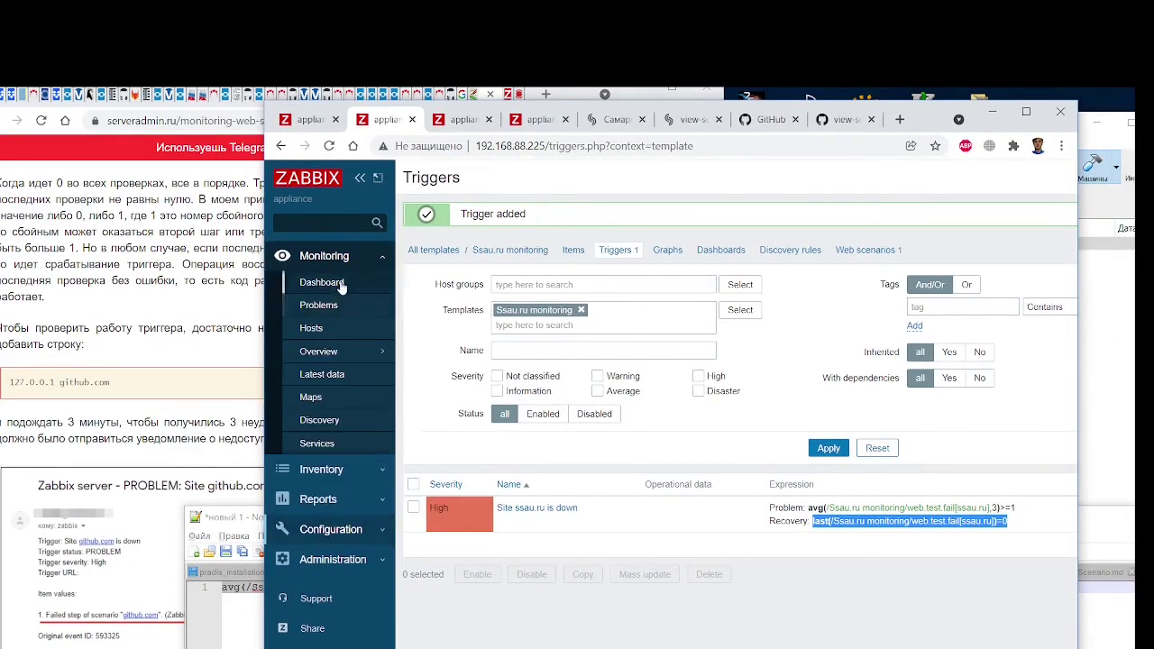
Open the Global view dashboard and check it shows 1 host, triggers all OK, no problems
left_click(337, 283)
scroll(680, 538, "down", 3)
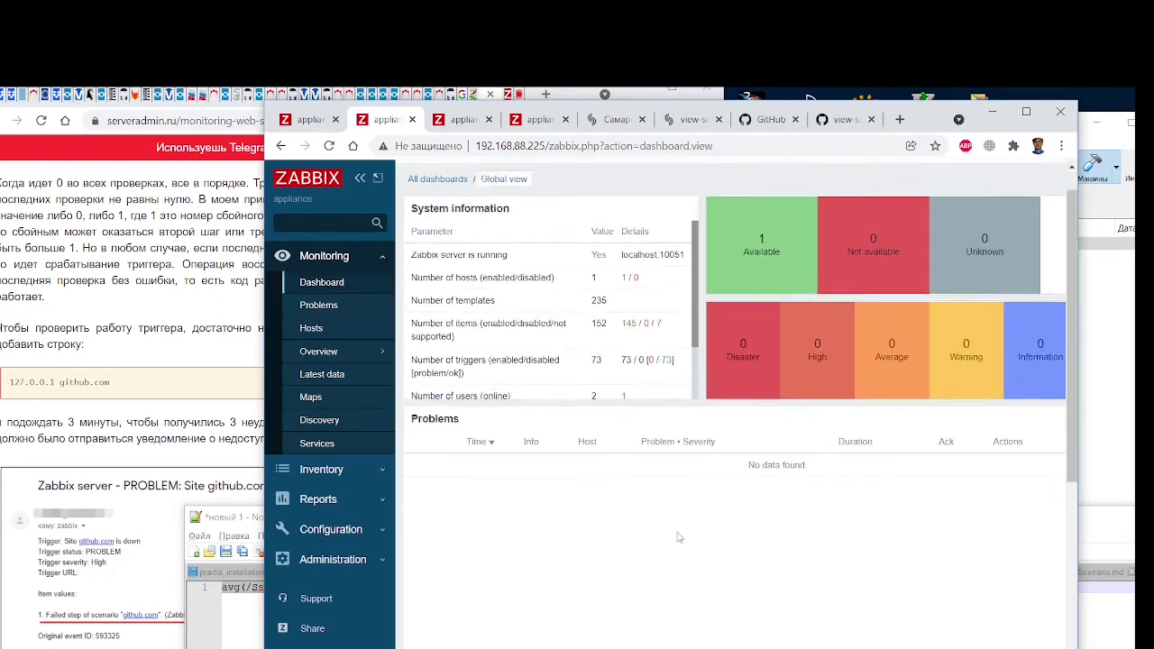
scroll(679, 538, "up", 3)
scroll(605, 388, "down", 1)
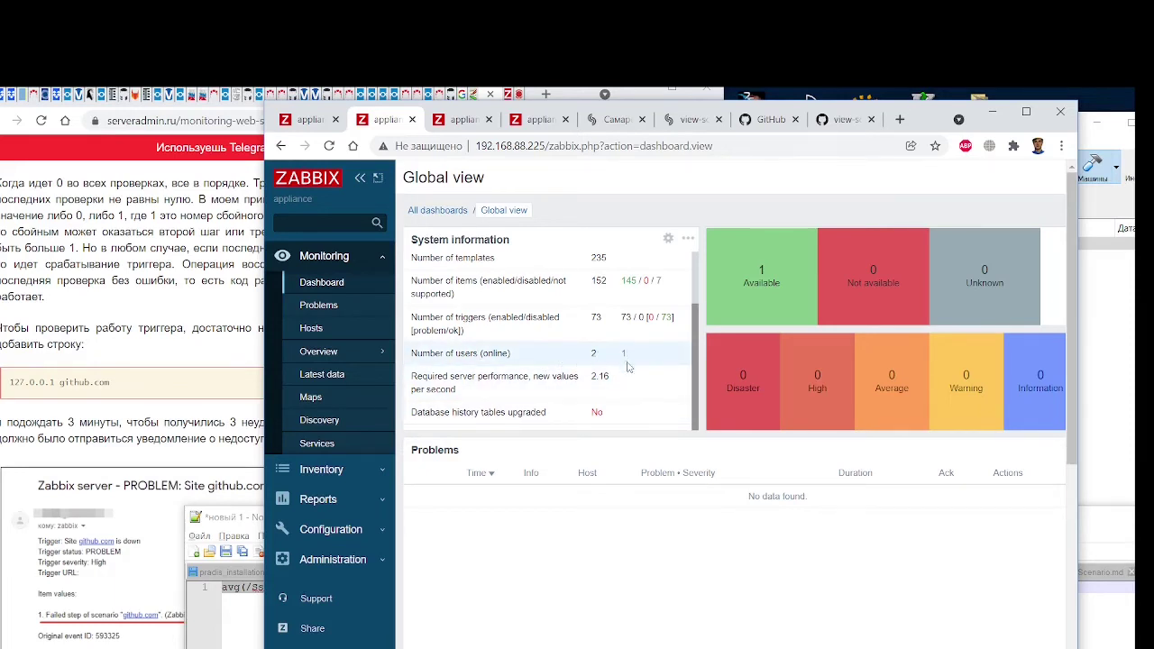
scroll(622, 386, "up", 2)
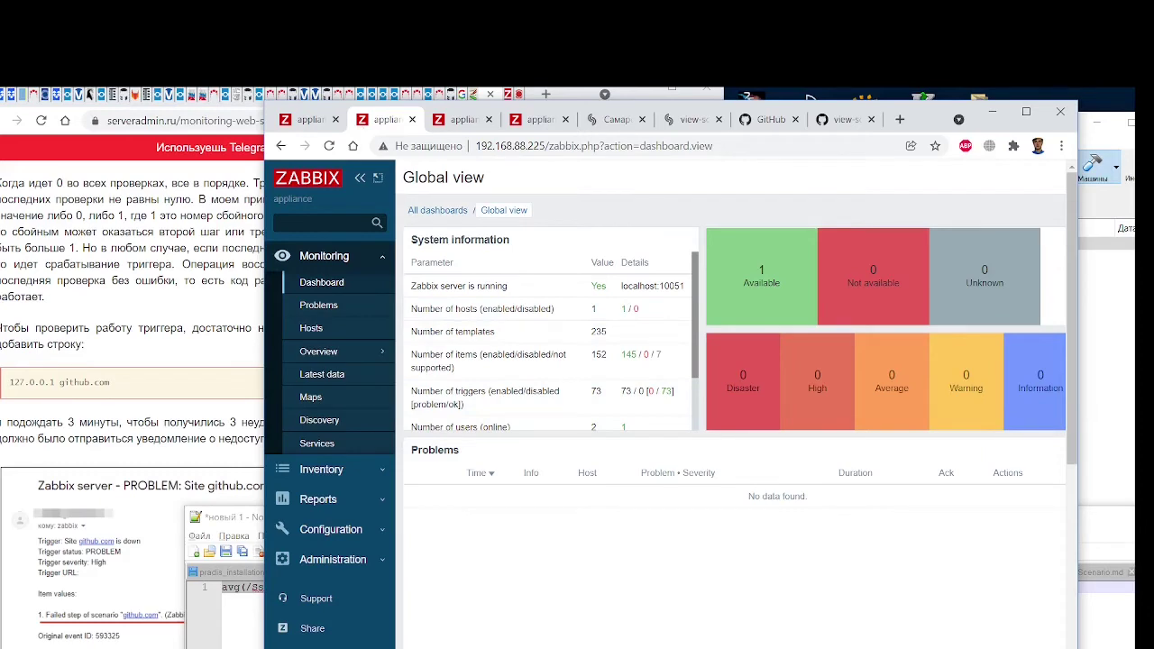
Switch to the VirtualBox zabbix_appliance console
key("super")
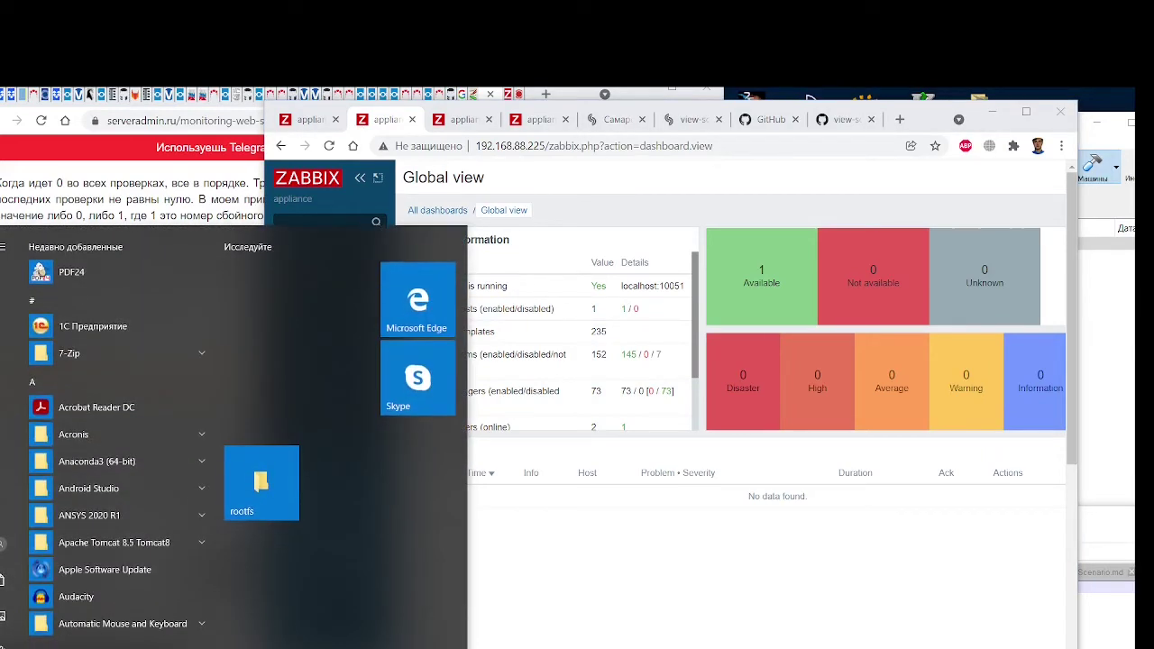
key("Escape")
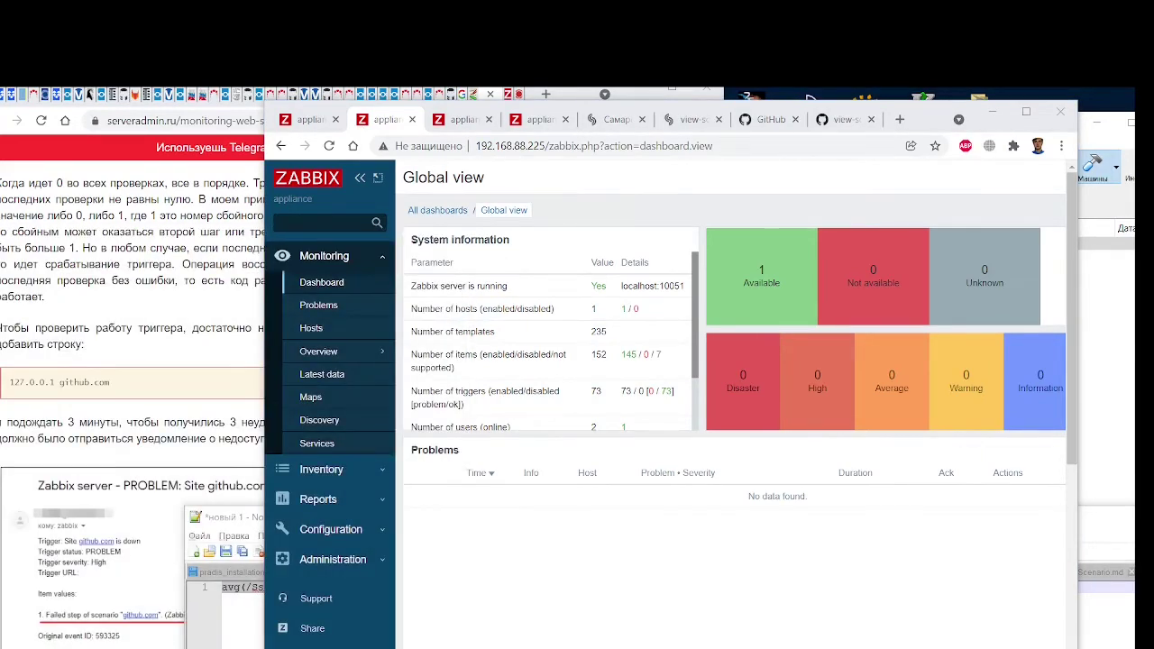
key("alt+Tab")
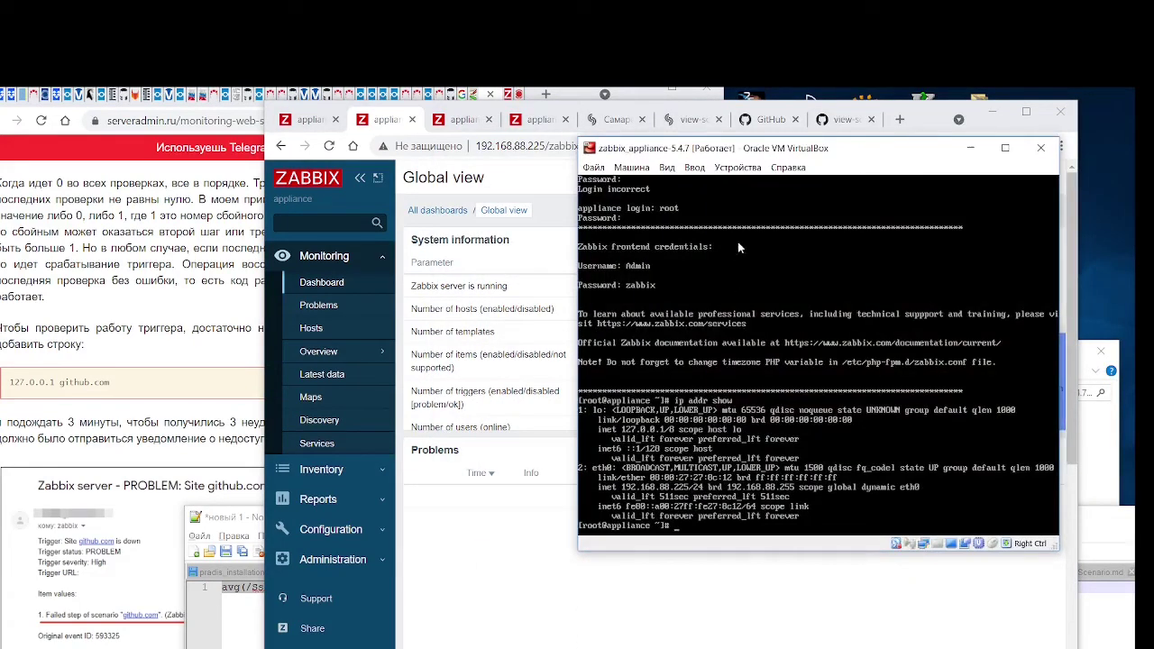
Try to edit /etc/host with nano, which is not installed, then type vim /etc/host
left_click_drag(704, 150, 556, 146)
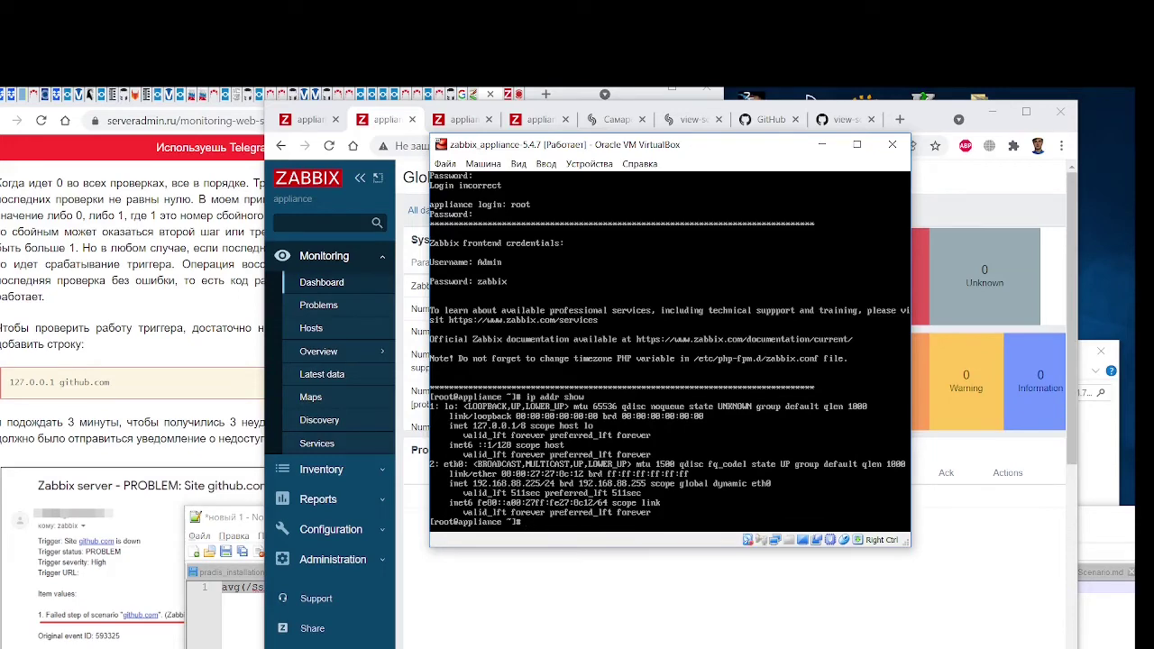
type("nano /etc/host")
key("Return")
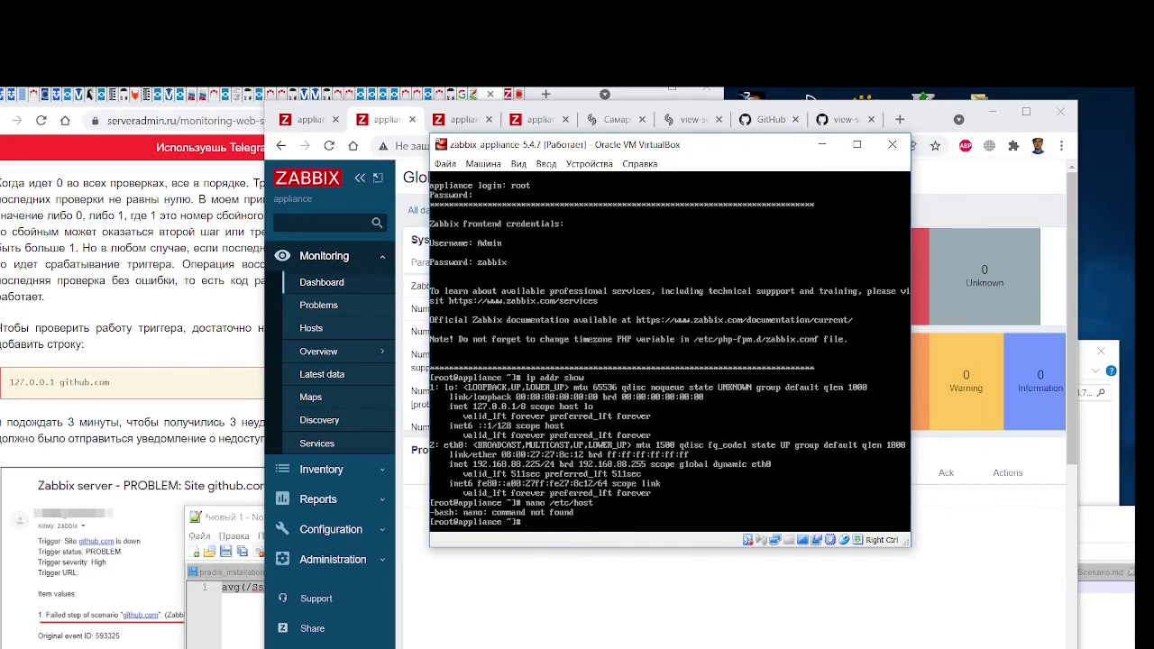
type("vim /etc/host")
Run vim /etc/host, then search 'centos install nano' in a new Chrome tab
key("Return")
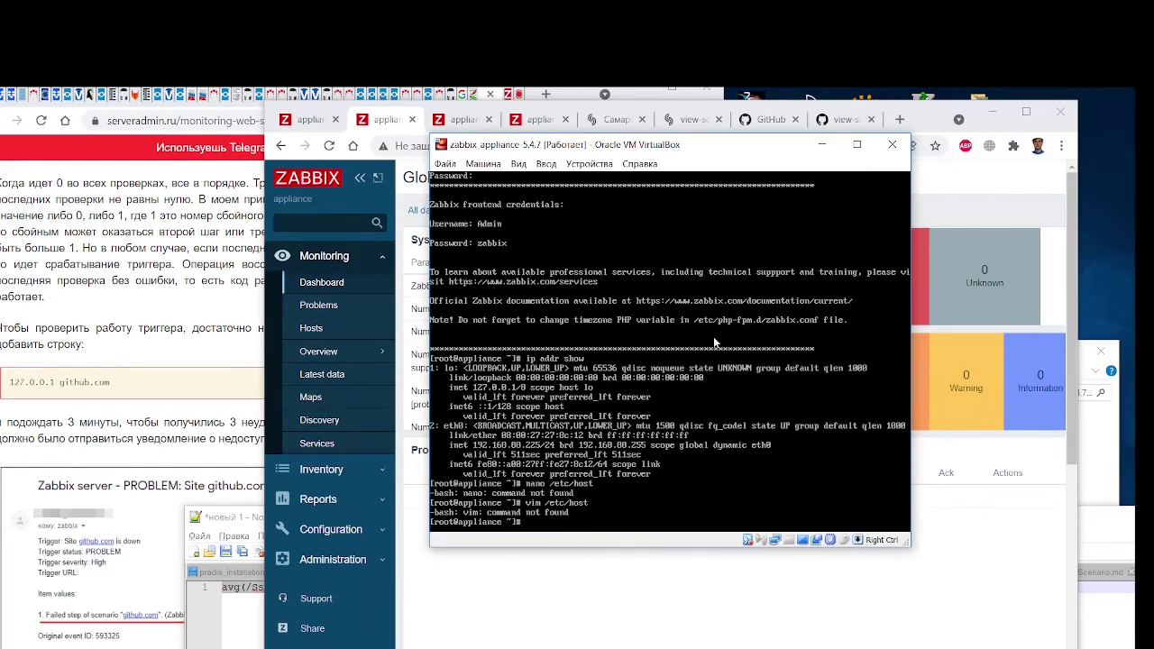
left_click(199, 344)
left_click(546, 94)
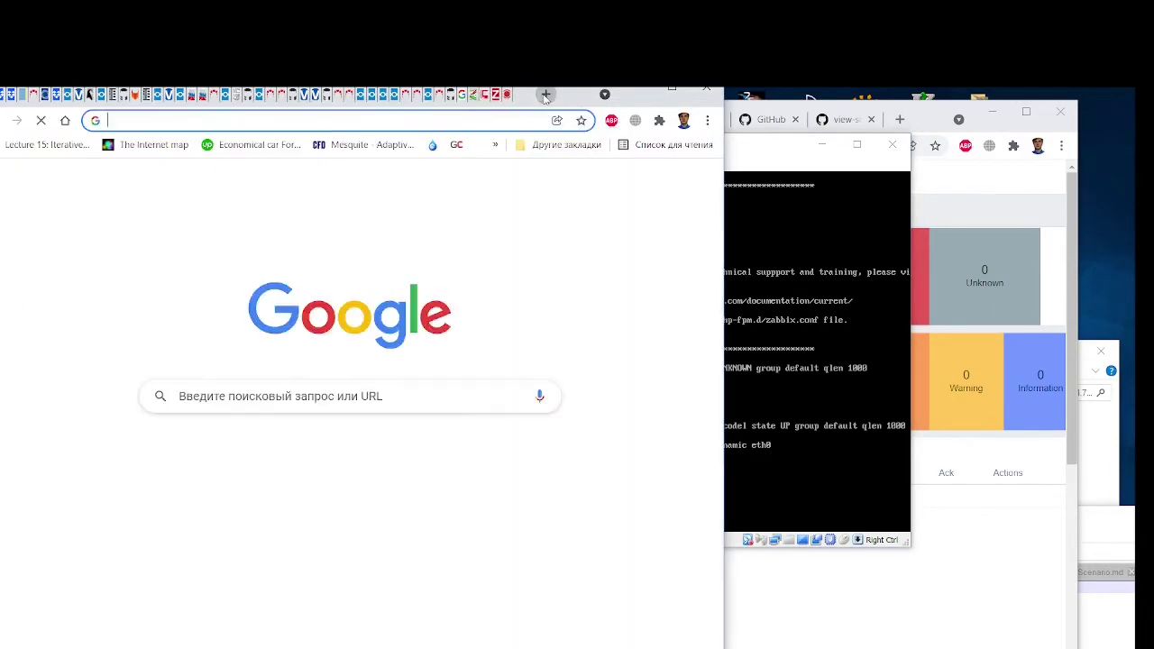
type("cent")
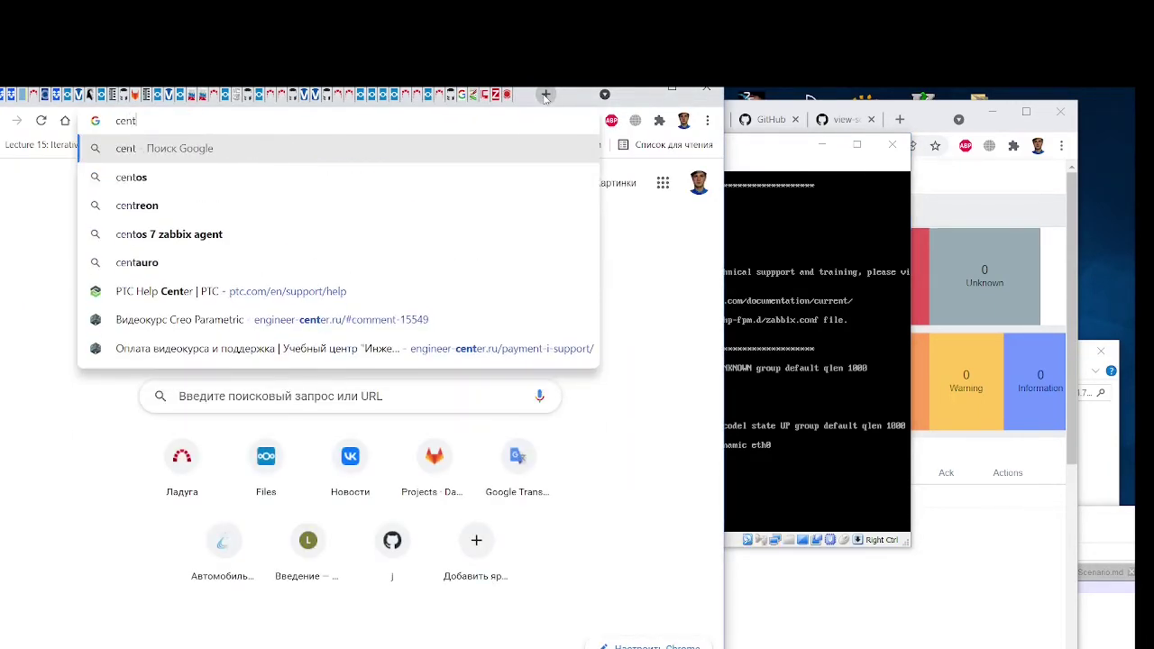
type("os install ")
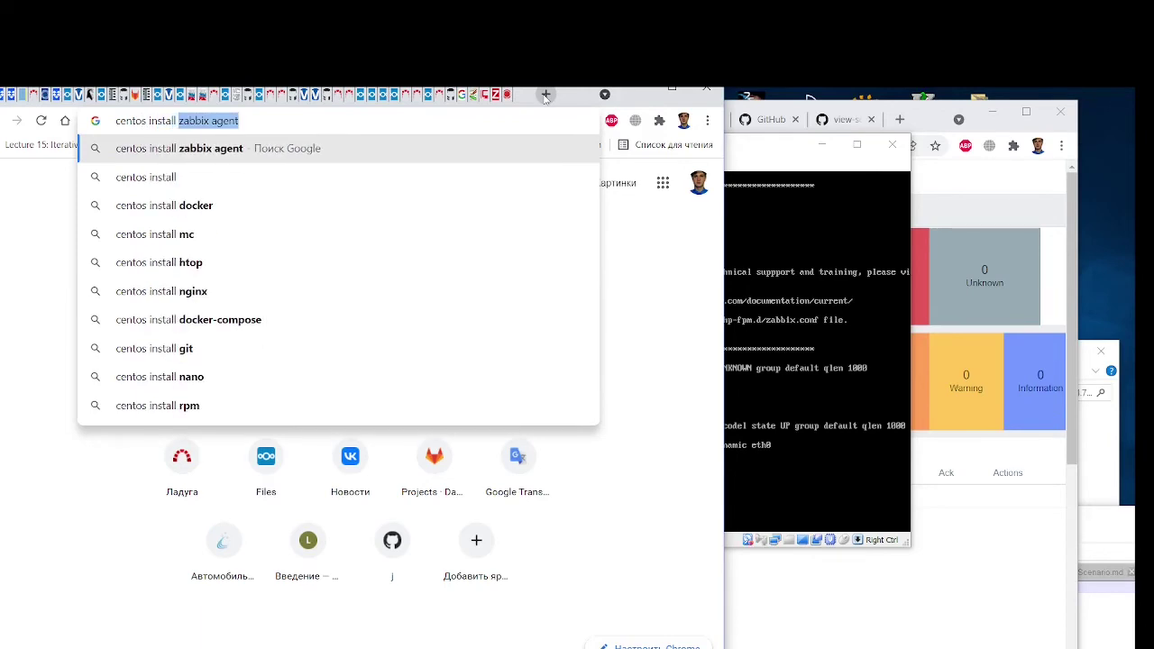
type("nano&rlz=1C1GCEA_enRU808RU808&oq=centos+in...")
key("Return")
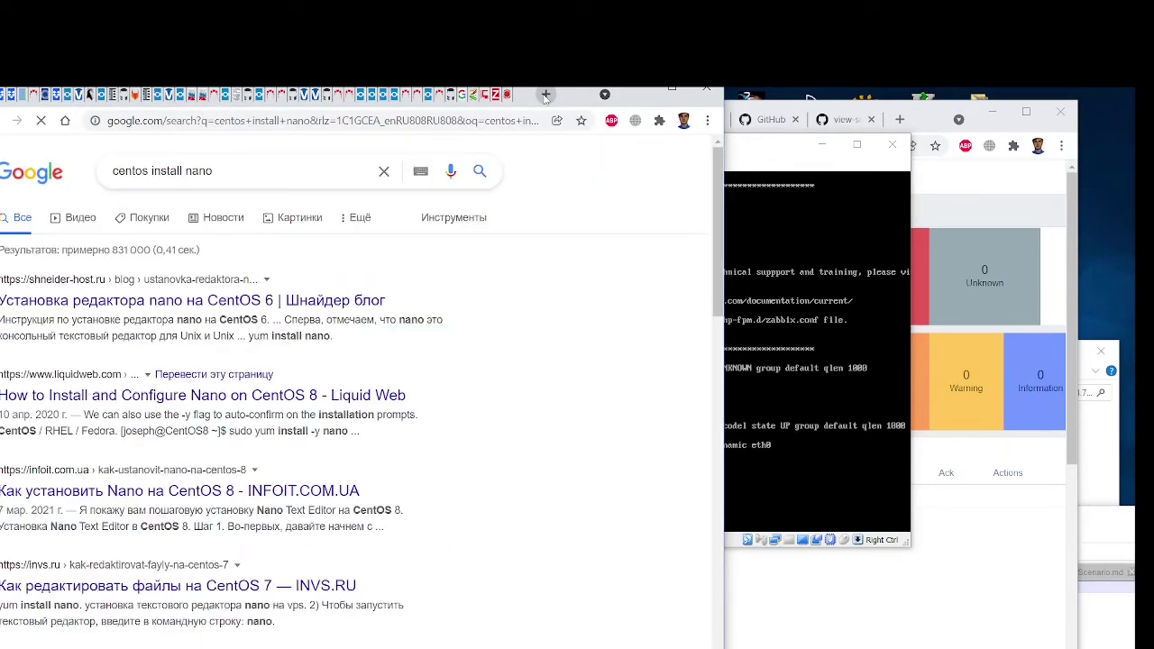
Read the shneider-host.ru article giving 'yum install nano', then return to the VM console
left_click(157, 301)
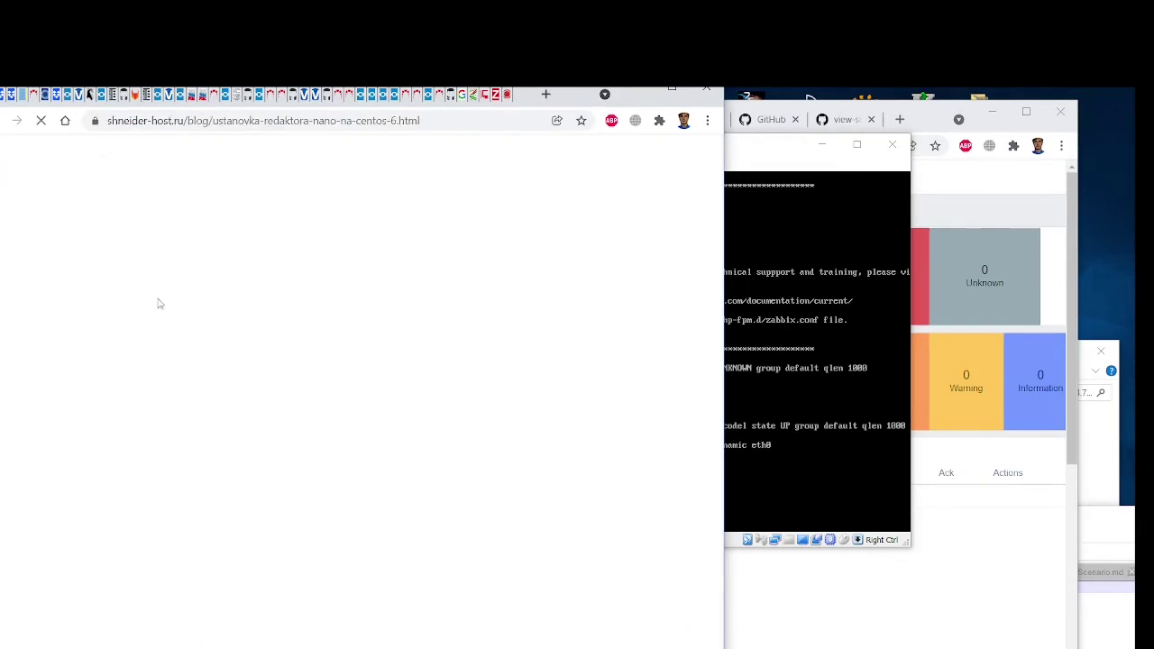
scroll(209, 412, "down", 3)
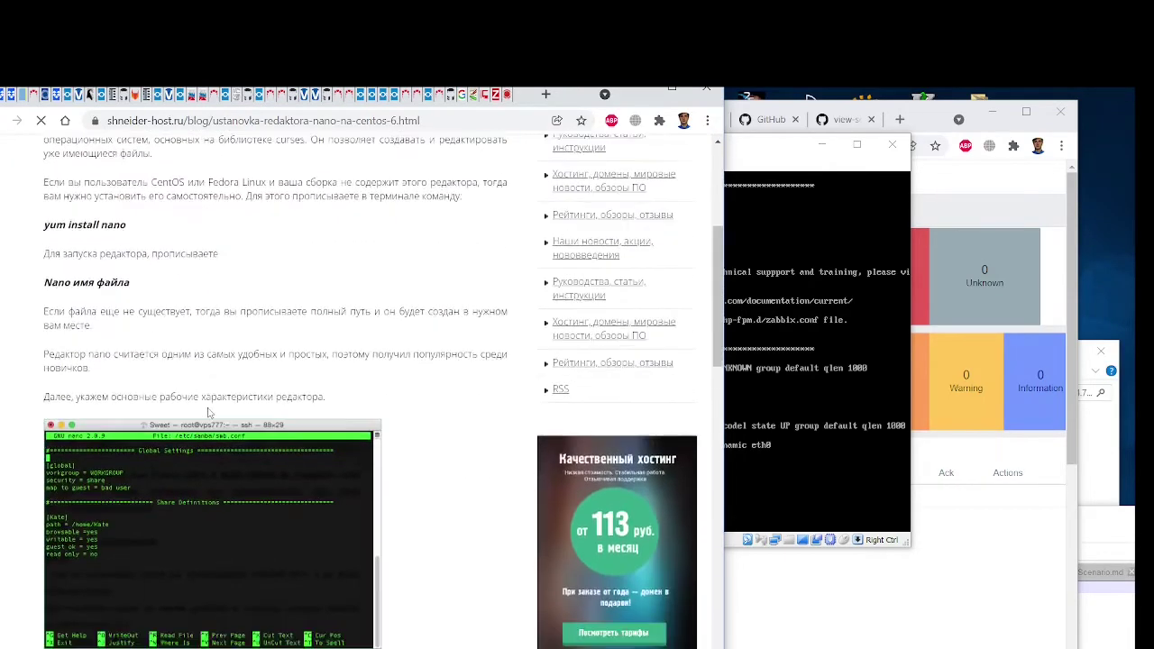
scroll(208, 412, "down", 5)
scroll(209, 411, "up", 7)
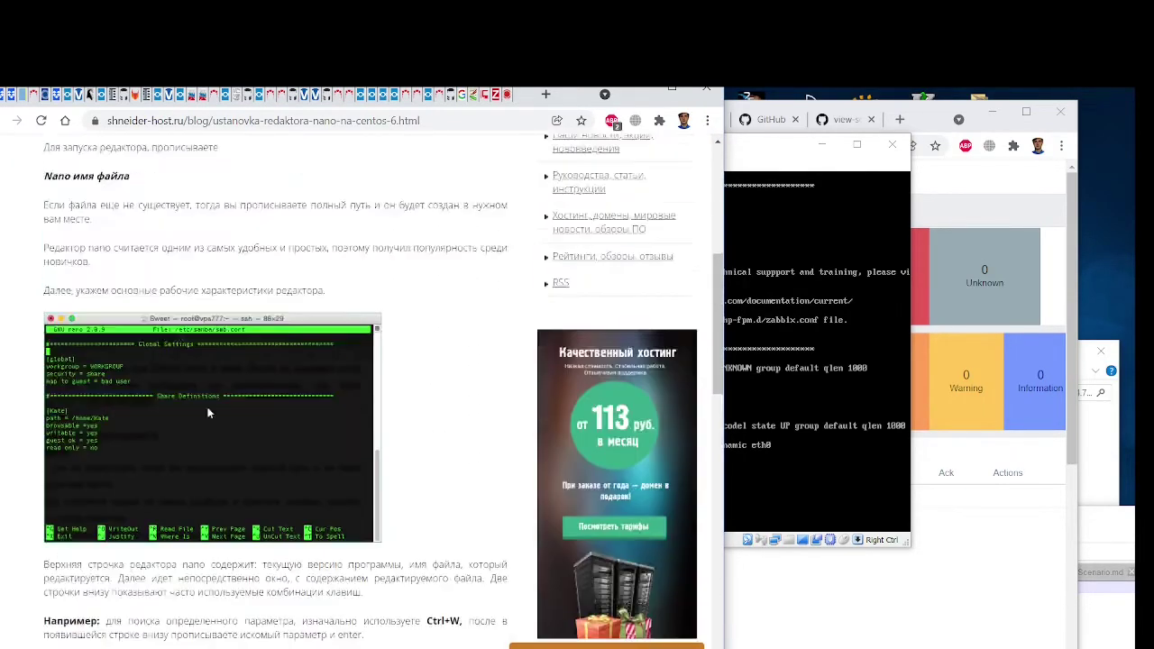
left_click(819, 321)
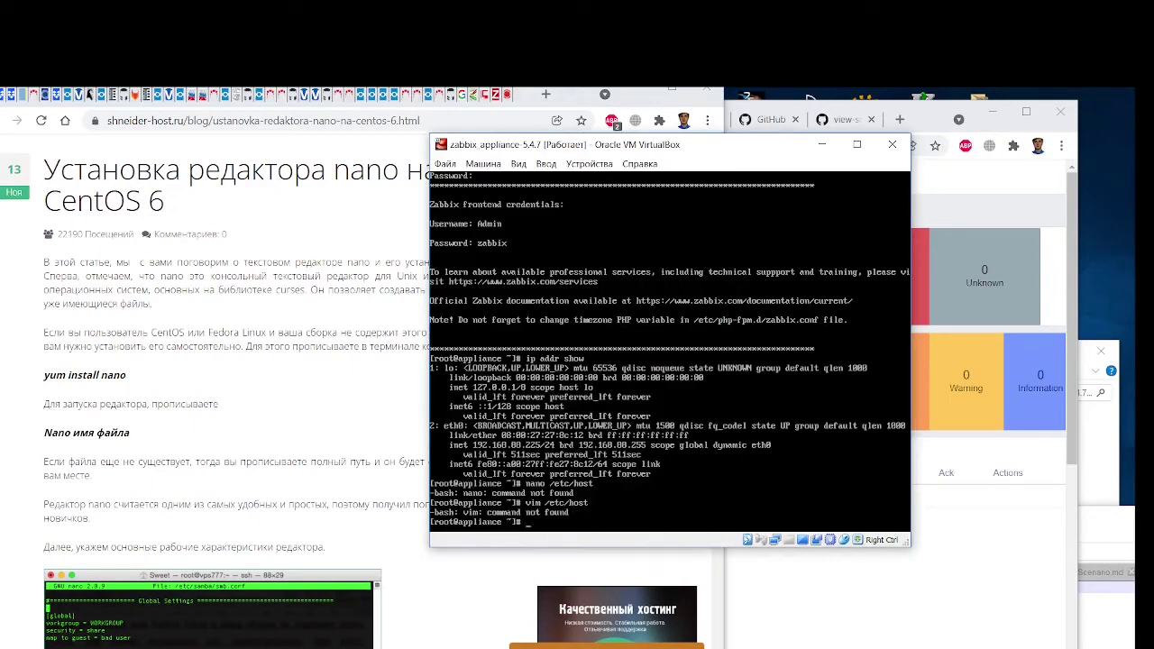
Install nano on the appliance with 'yum install nano', answering y to both prompts
type("yum install nano")
key("Return")
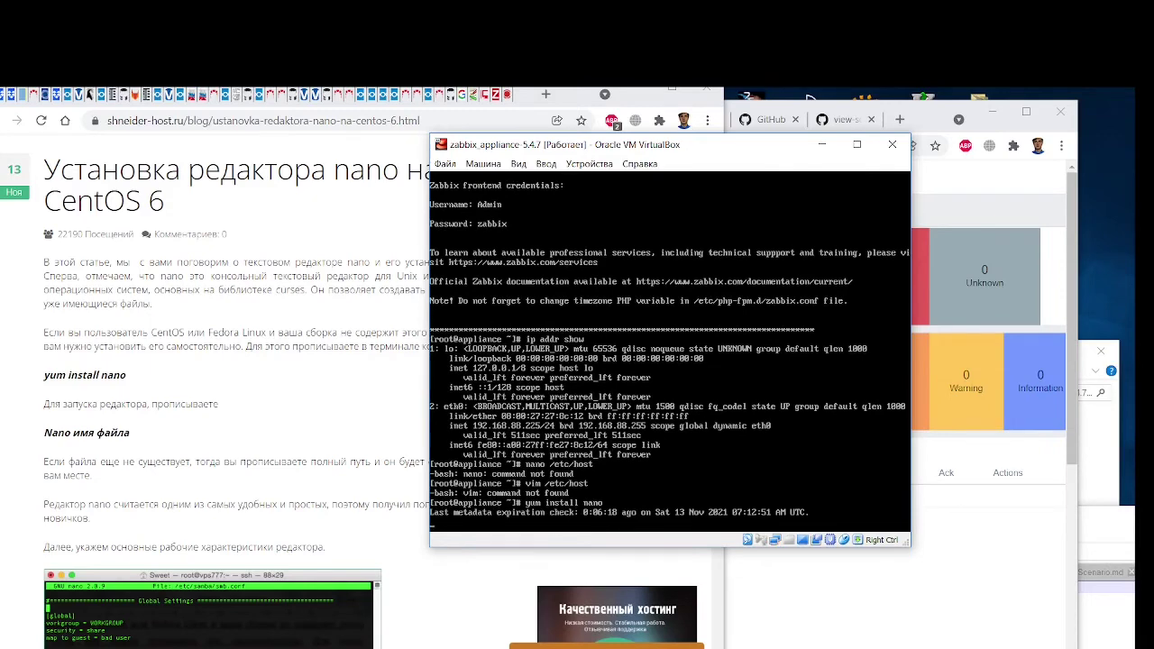
type("y")
key("Return")
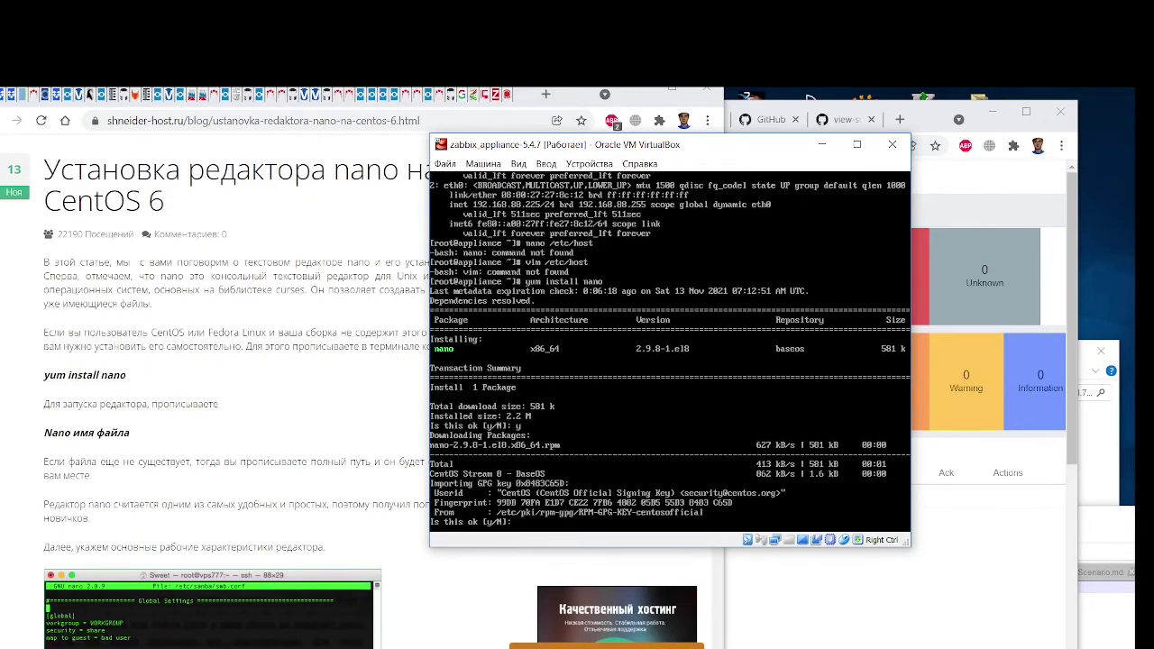
type("y")
key("Return")
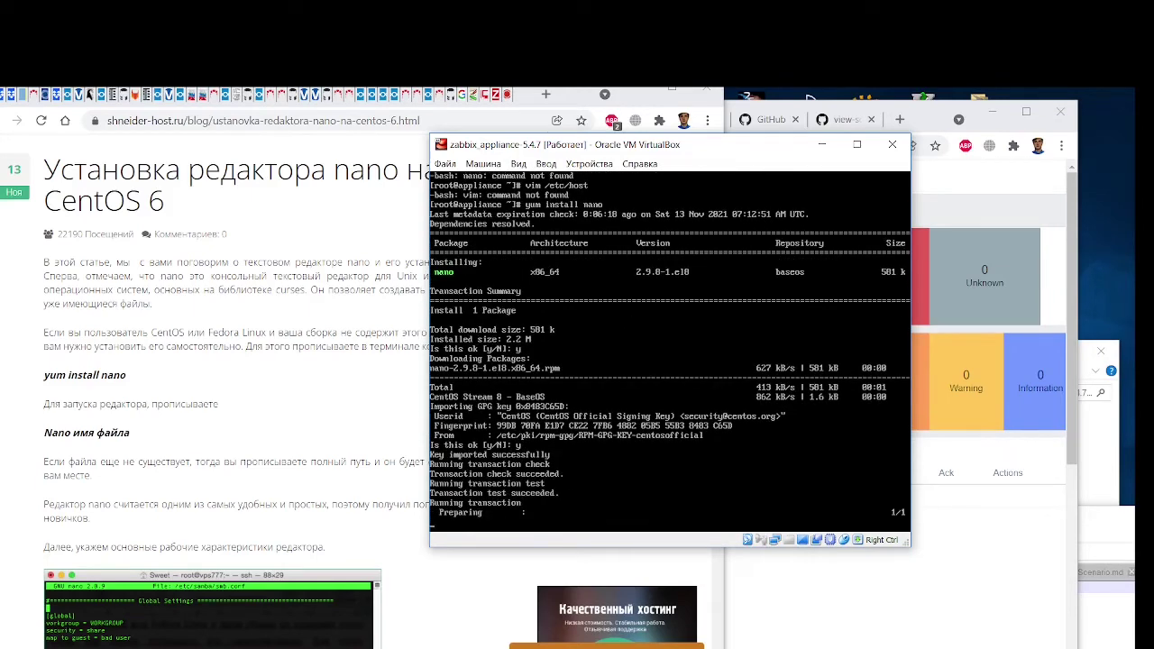
Add a '127.0.0.1 ssau.ru' entry to /etc/hosts in nano and save it
type("n")
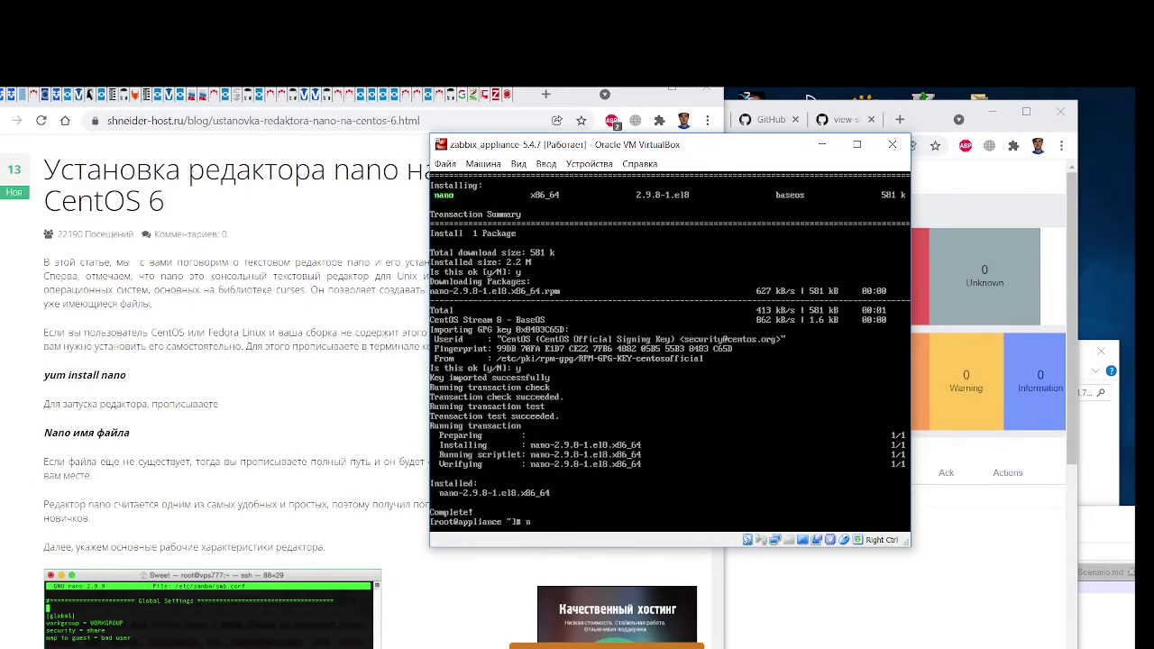
type("ano /etc/host")
key("Tab")
key("Tab")
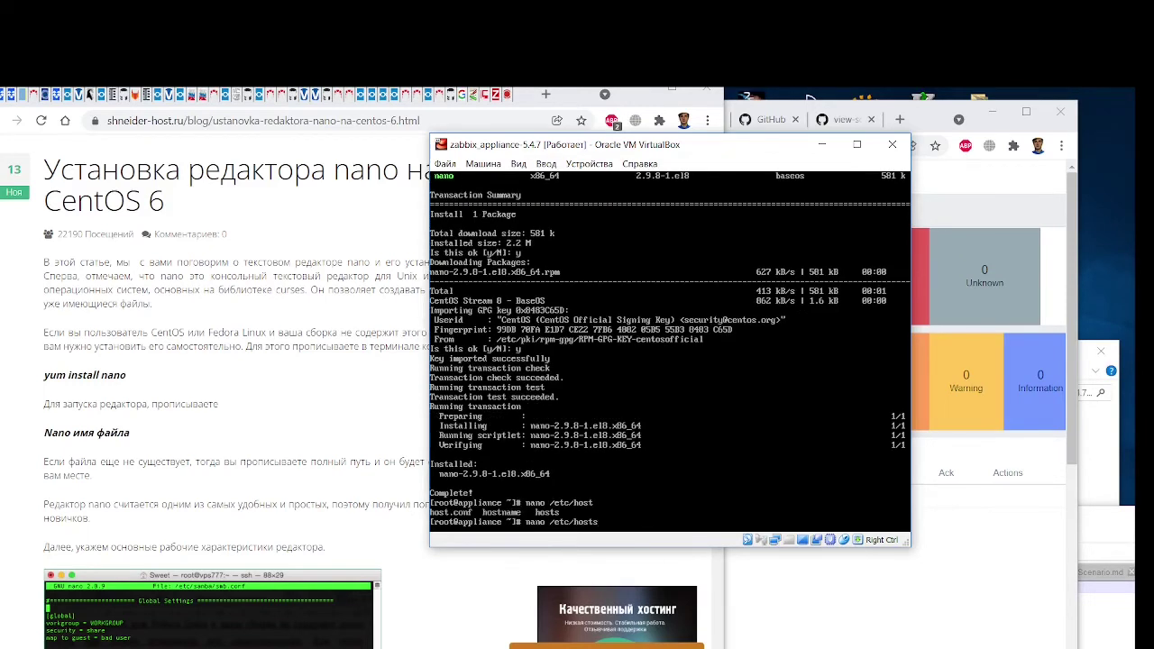
type("s")
key("Return")
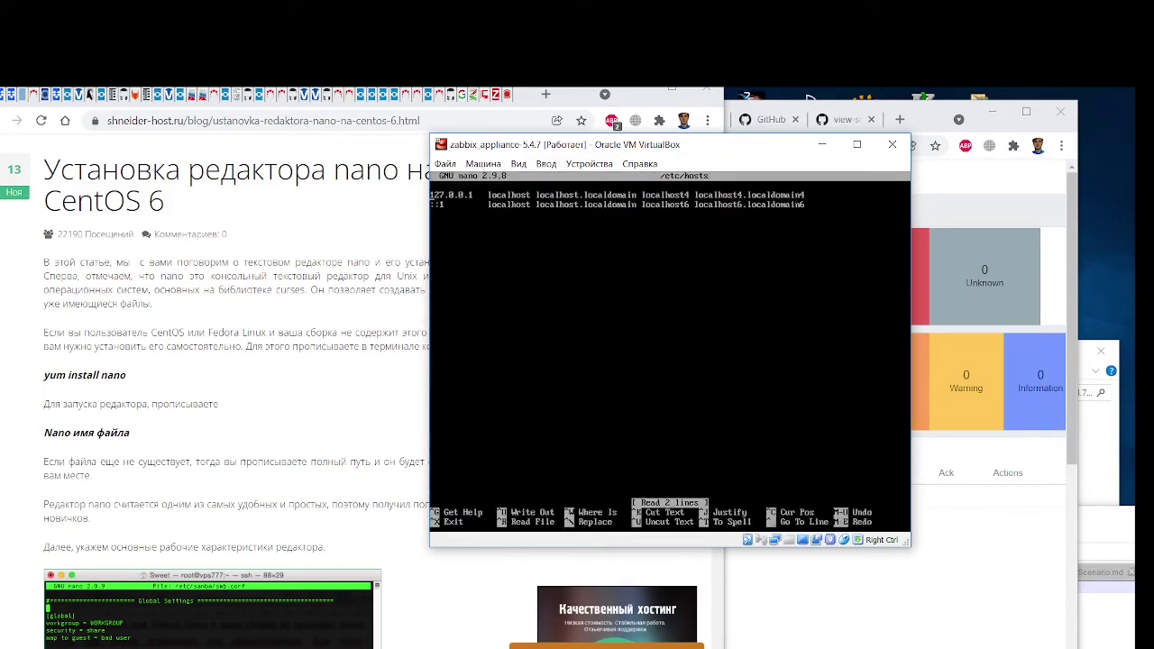
type("127.0.0.1   ssau.ru")
key("ctrl+o")
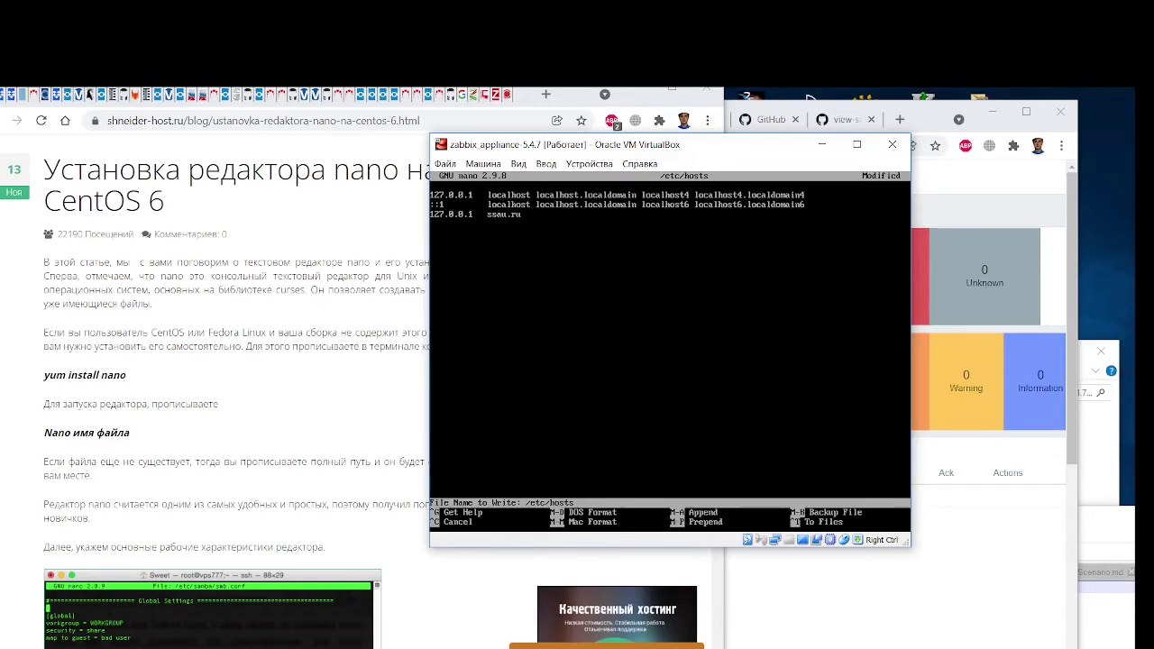
key("Return")
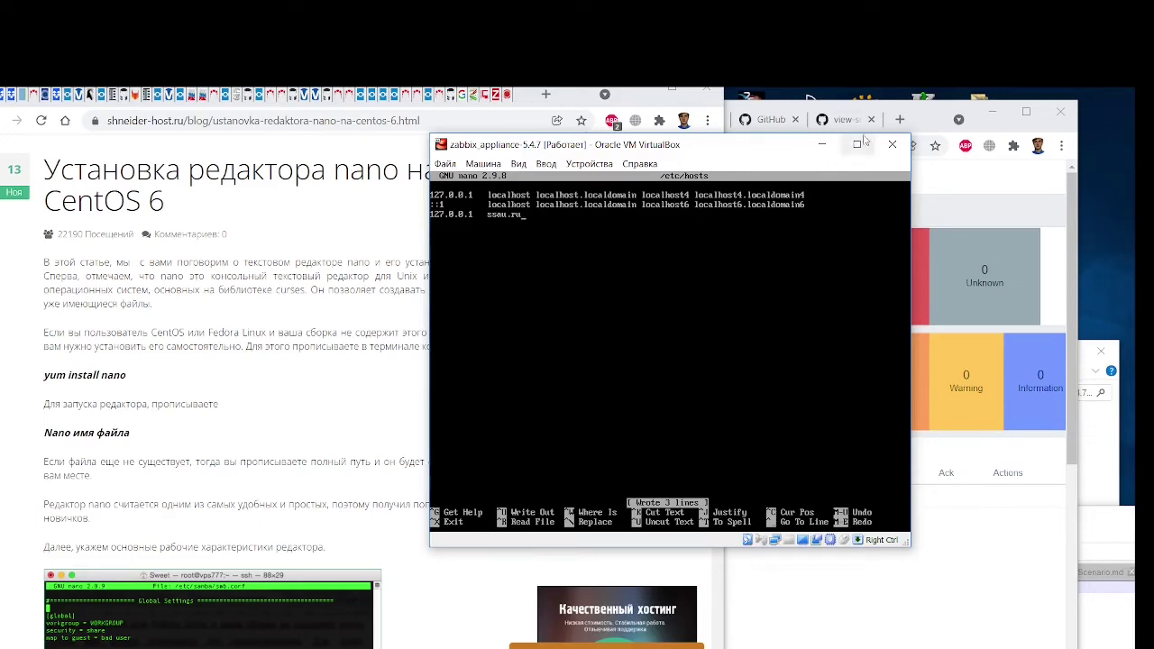
left_click(822, 145)
Open Reports > Triggers top 100, showing Site ssau.ru is down as High with one change
left_click_drag(925, 123, 957, 109)
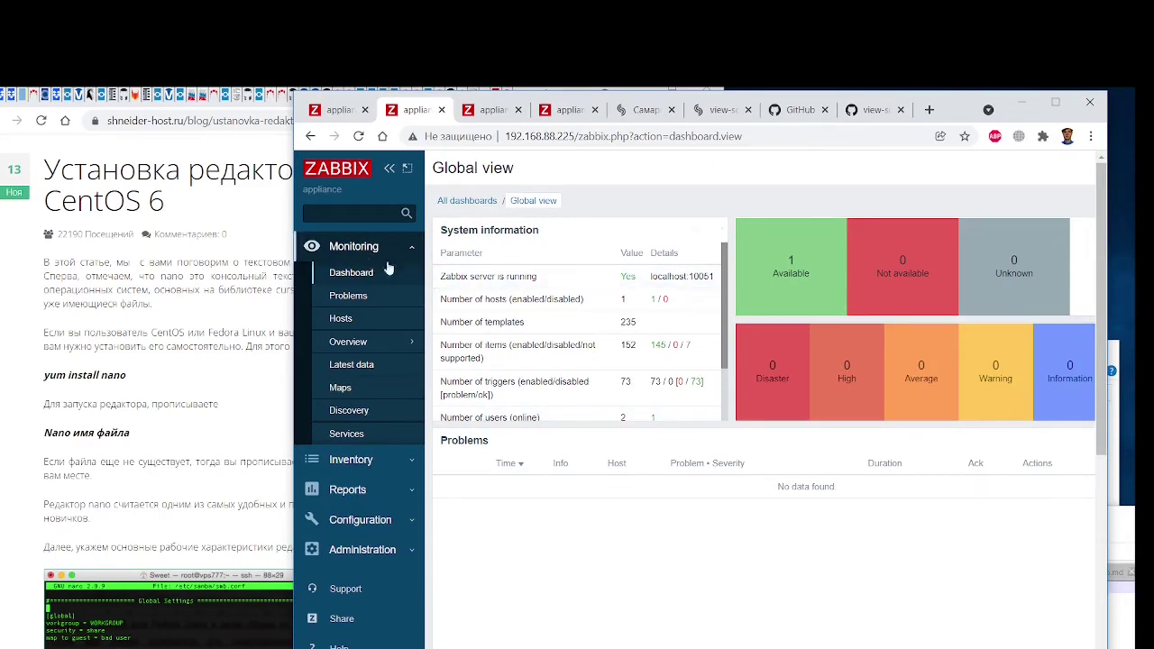
left_click_drag(961, 110, 976, 111)
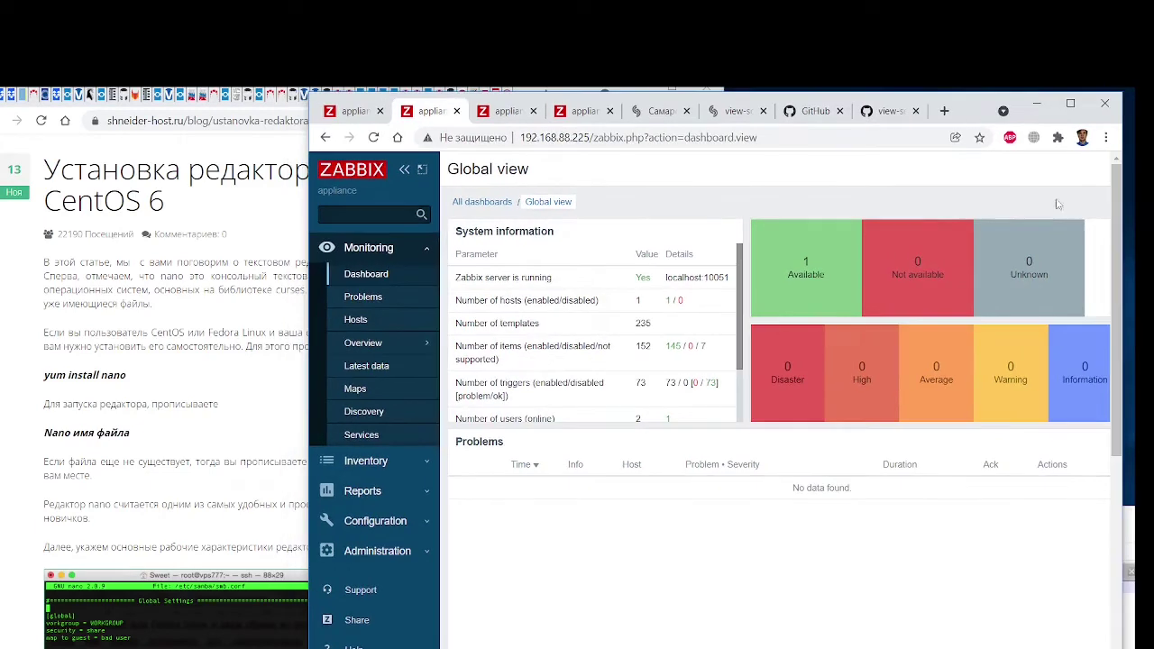
scroll(1120, 297, "down", 1)
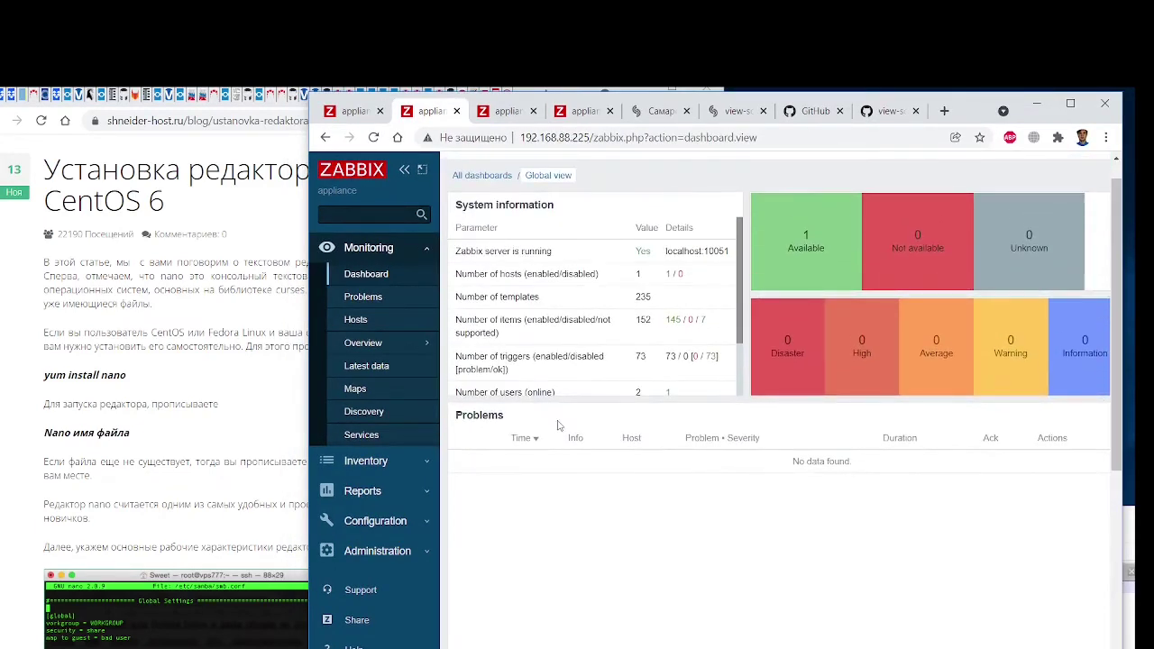
scroll(555, 358, "down", 2)
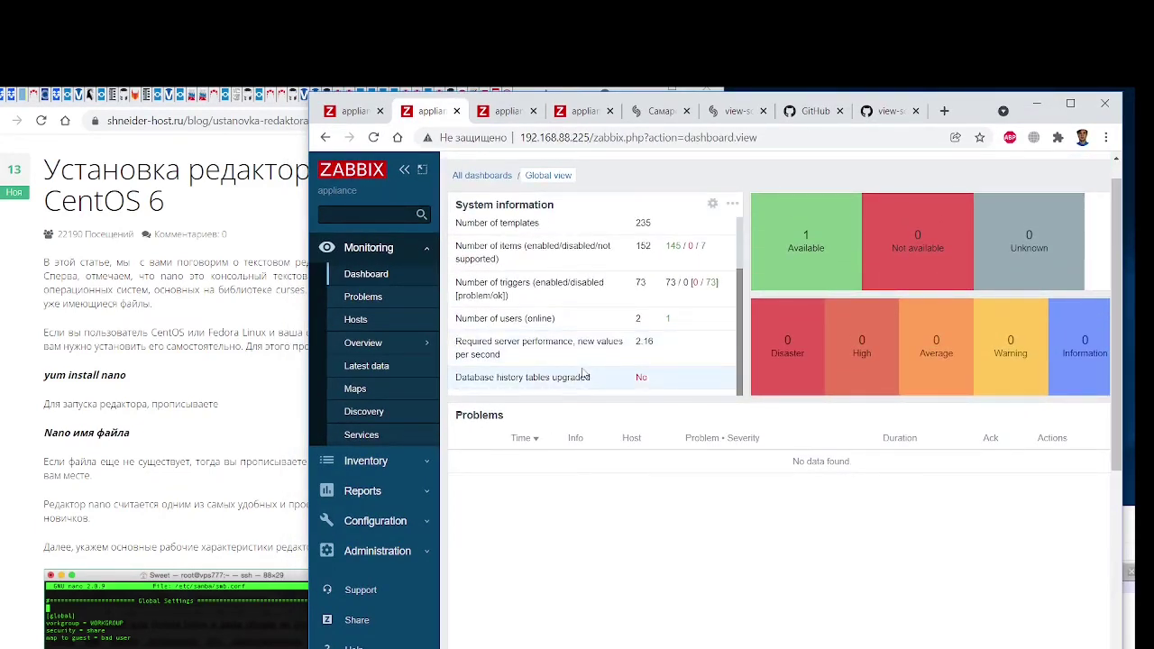
left_click(382, 461)
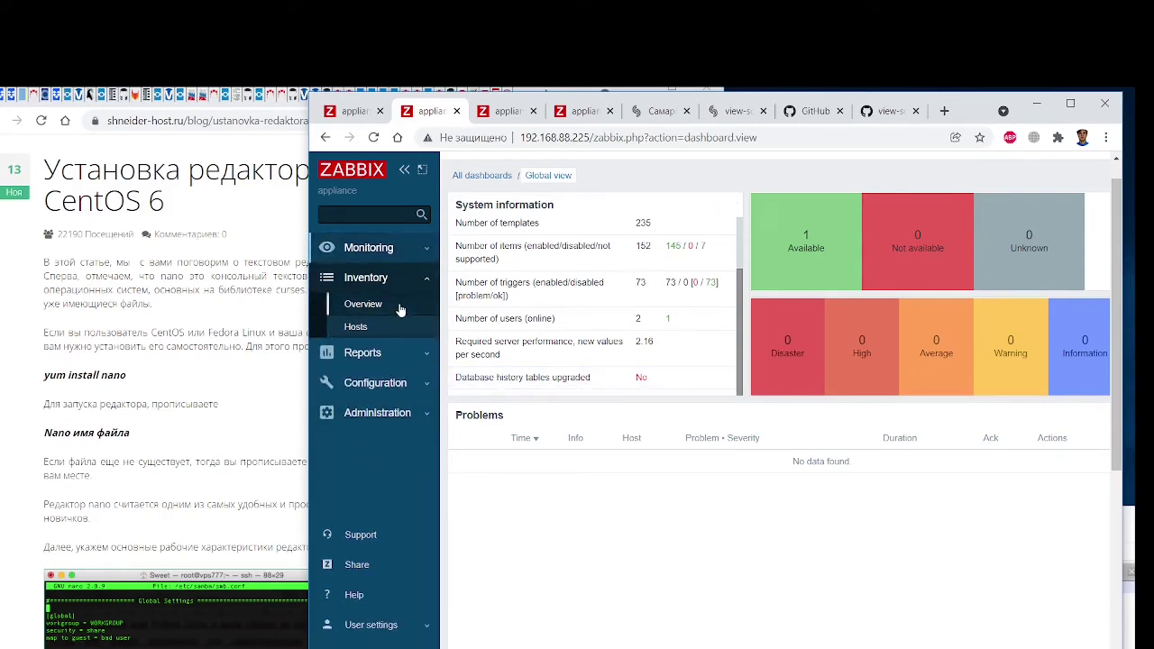
left_click(394, 351)
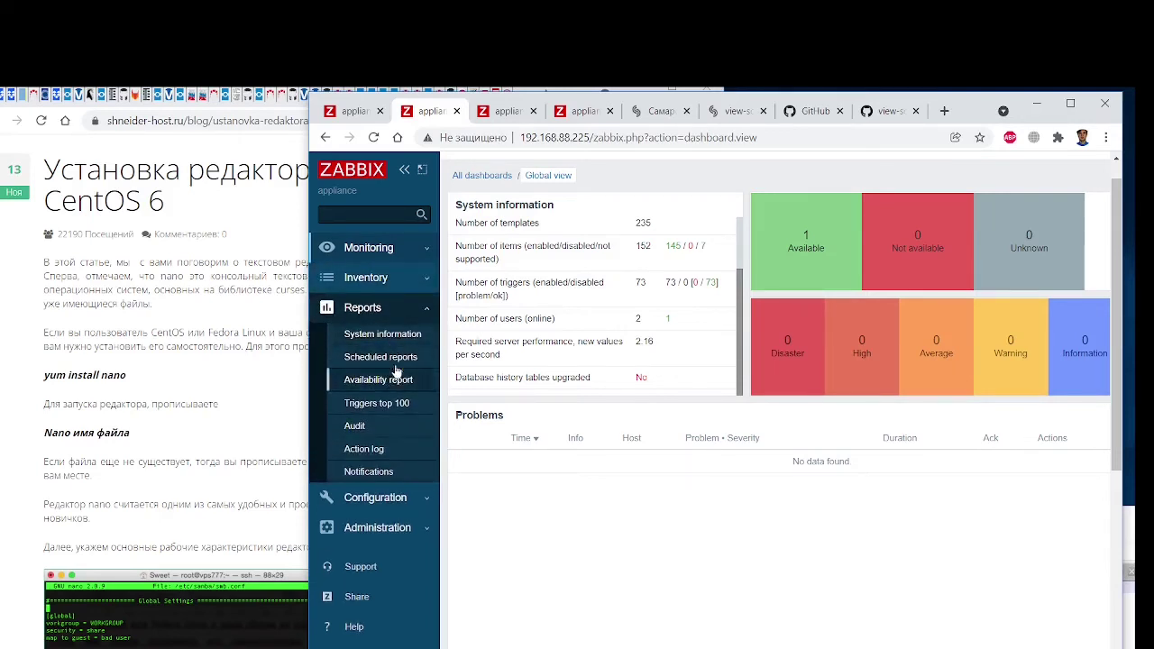
left_click(385, 404)
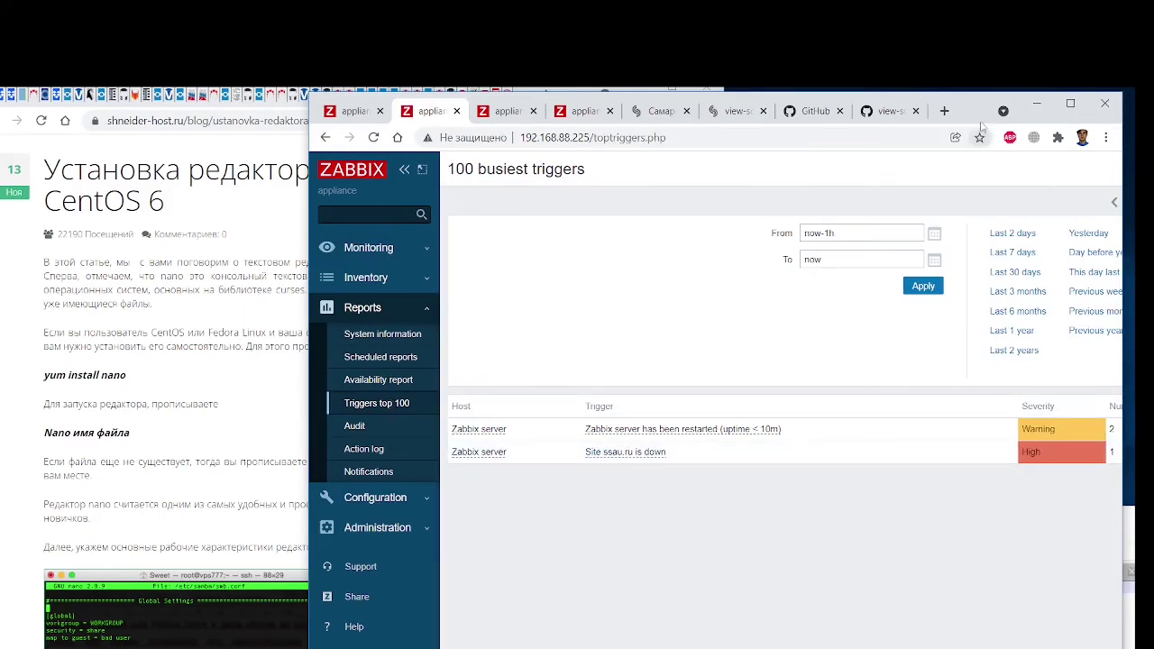
left_click_drag(976, 112, 615, 121)
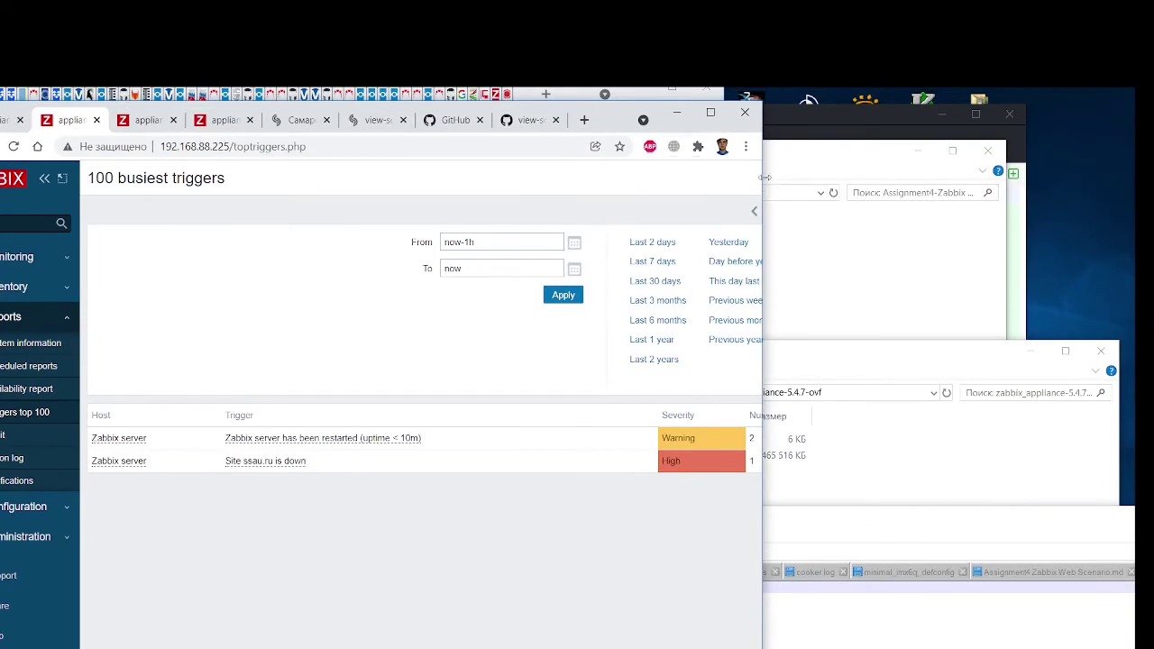
left_click_drag(763, 178, 929, 178)
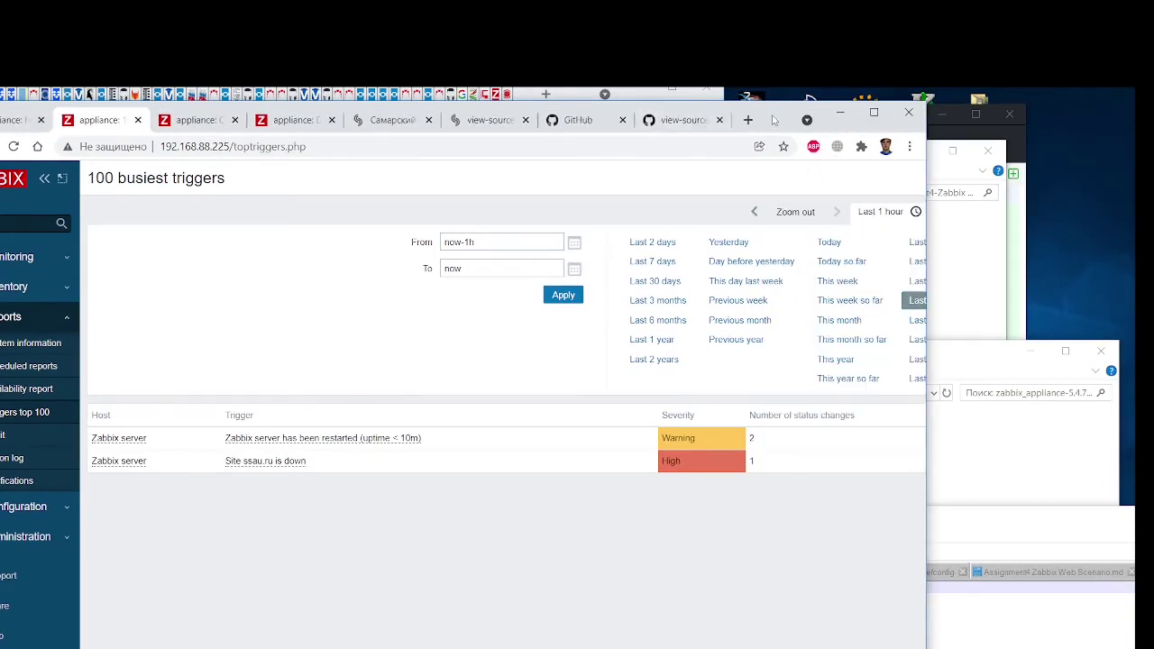
left_click_drag(773, 121, 1001, 107)
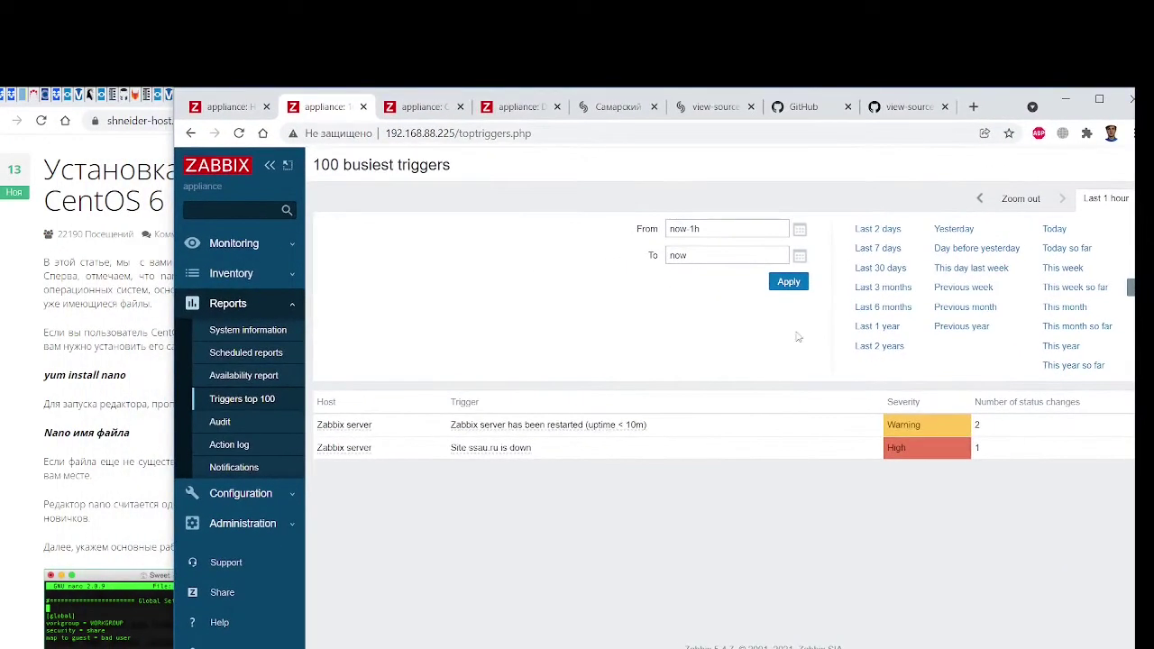
Delete the ssau.ru entry from /etc/hosts and save the file
key("alt+Tab")
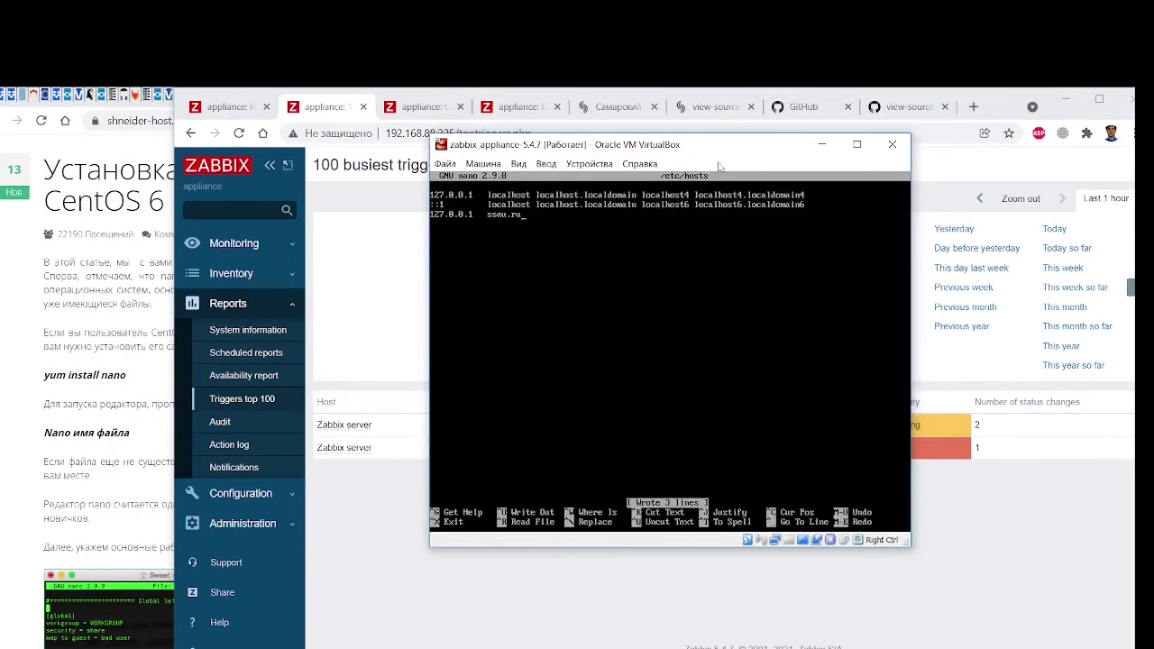
left_click_drag(710, 147, 283, 198)
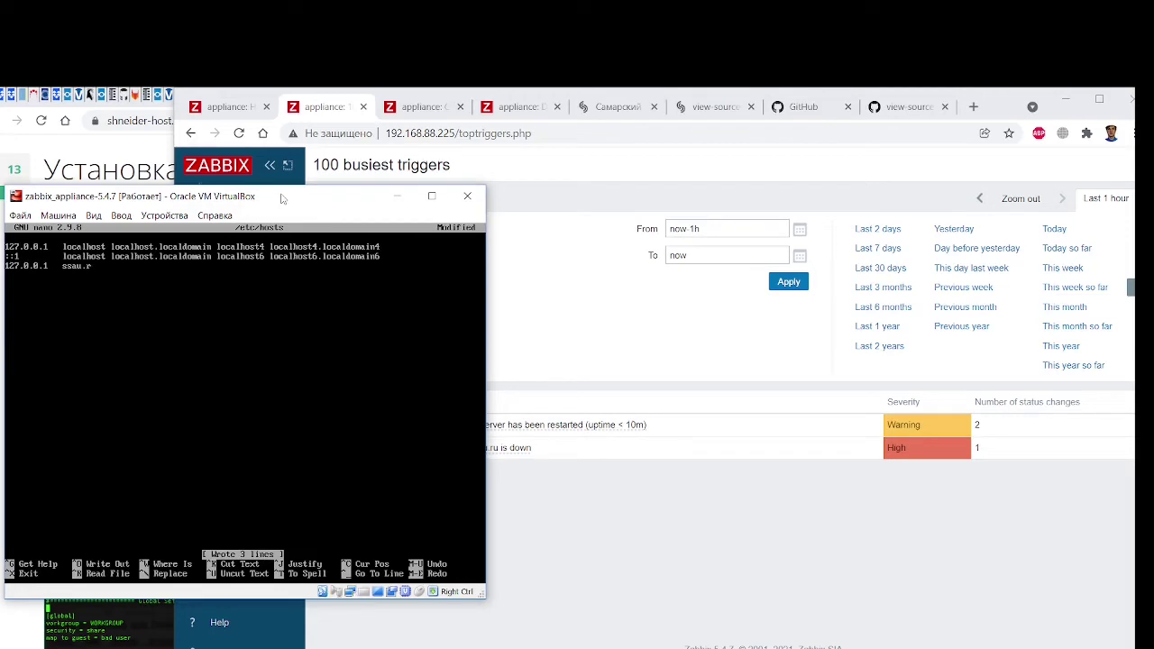
key("BackSpace")
key("BackSpace")
key("BackSpace")
key("BackSpace")
key("BackSpace")
key("BackSpace")
key("BackSpace")
key("BackSpace")
key("BackSpace")
key("BackSpace")
key("ctrl+o")
key("Return")
Inspect the Site ssau.ru is down trigger's action menu in the Zabbix report
left_click(570, 536)
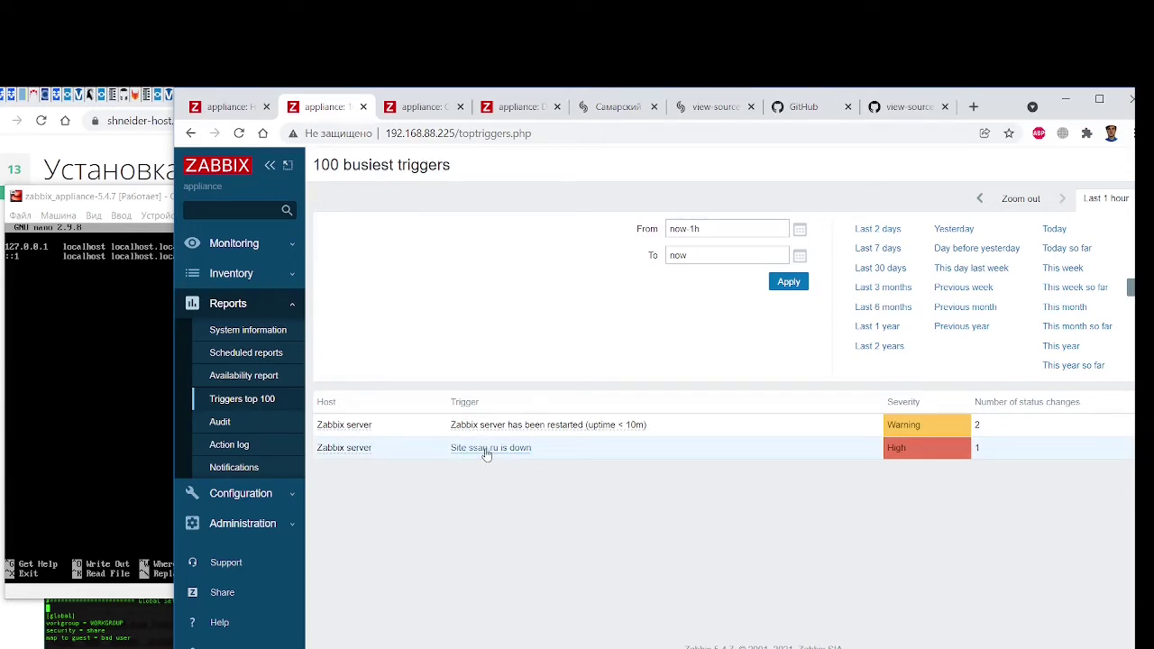
scroll(701, 619, "right", 3)
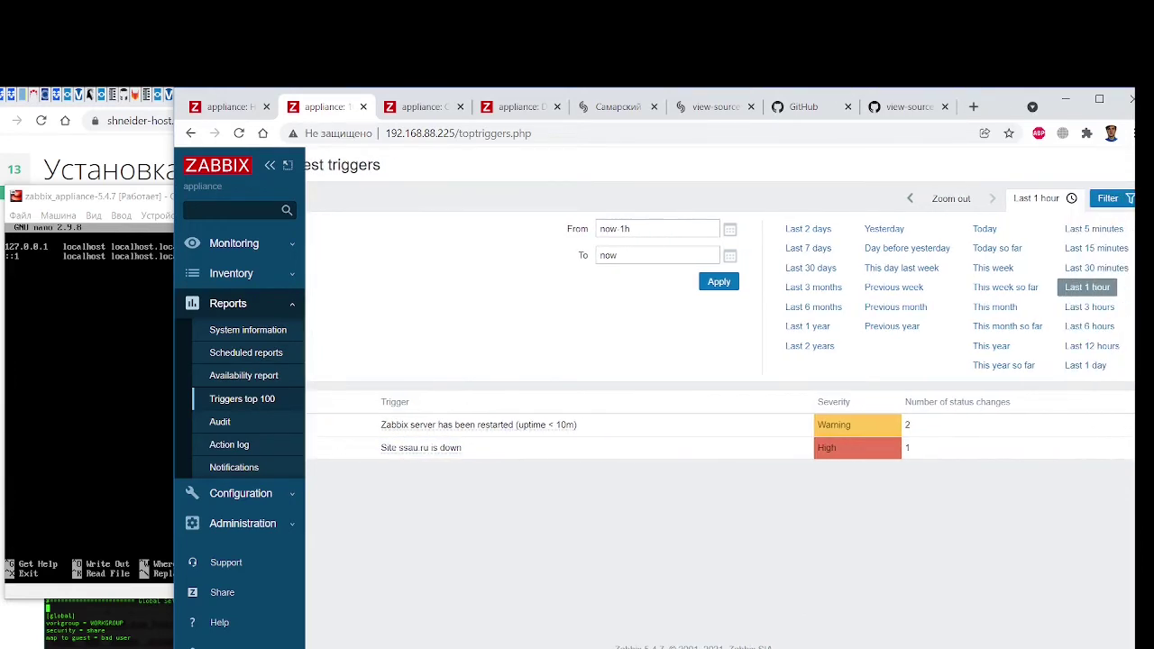
scroll(701, 620, "left", 3)
left_click(509, 453)
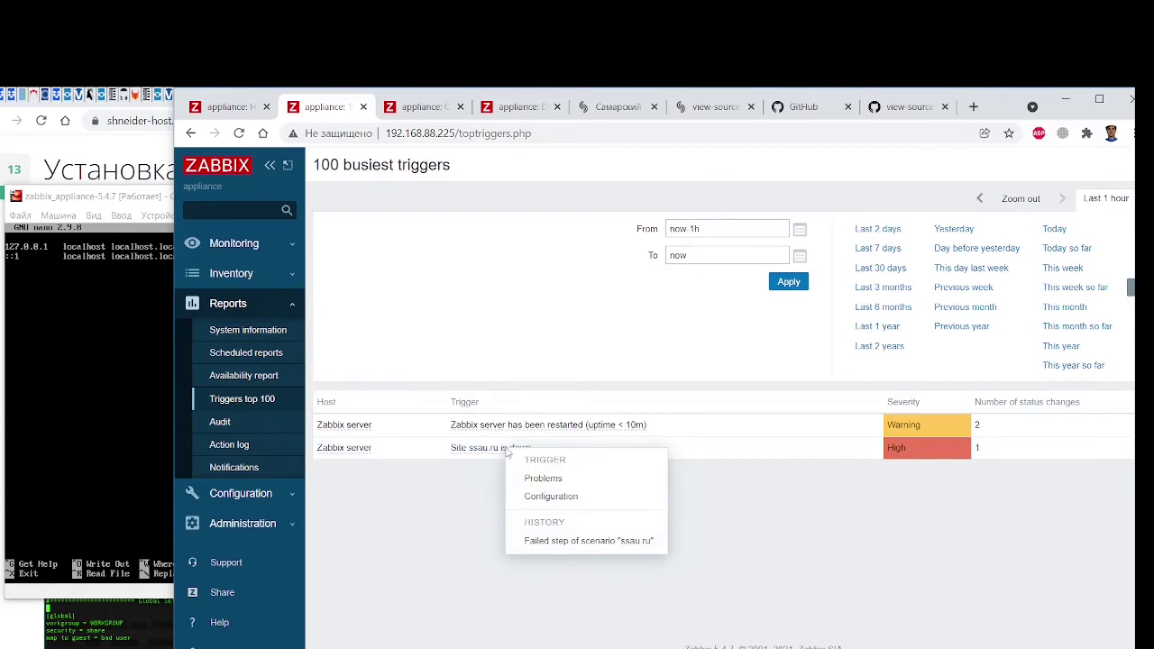
left_click(483, 483)
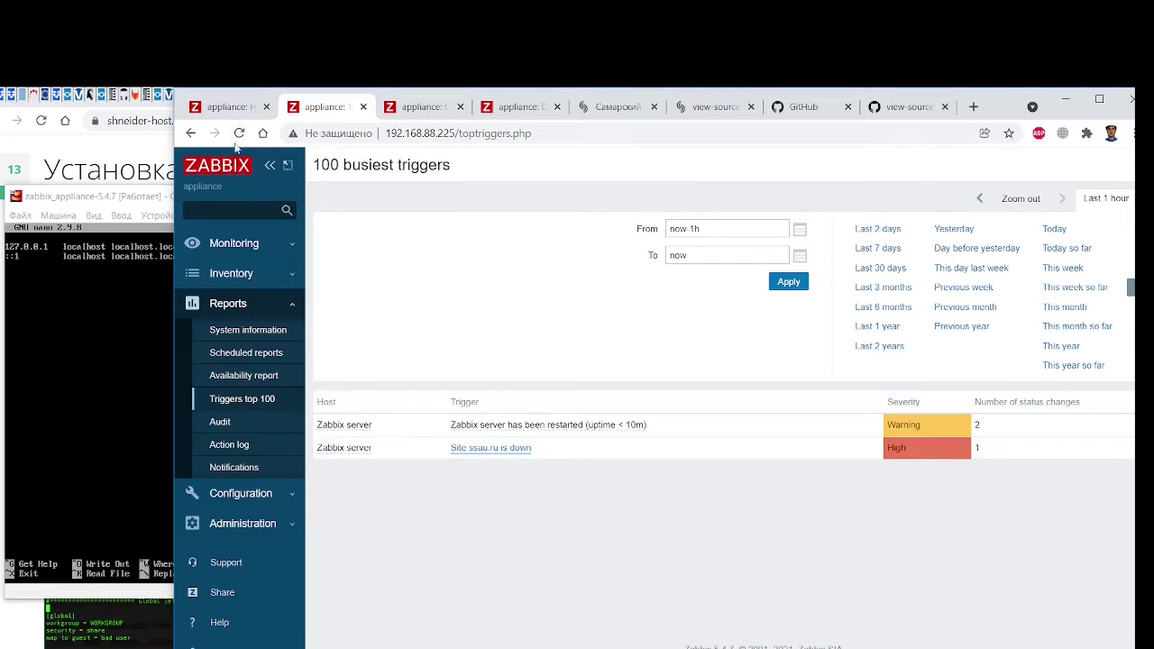
Exit nano and ping ssau.ru, which shows 100% packet loss
left_click(93, 360)
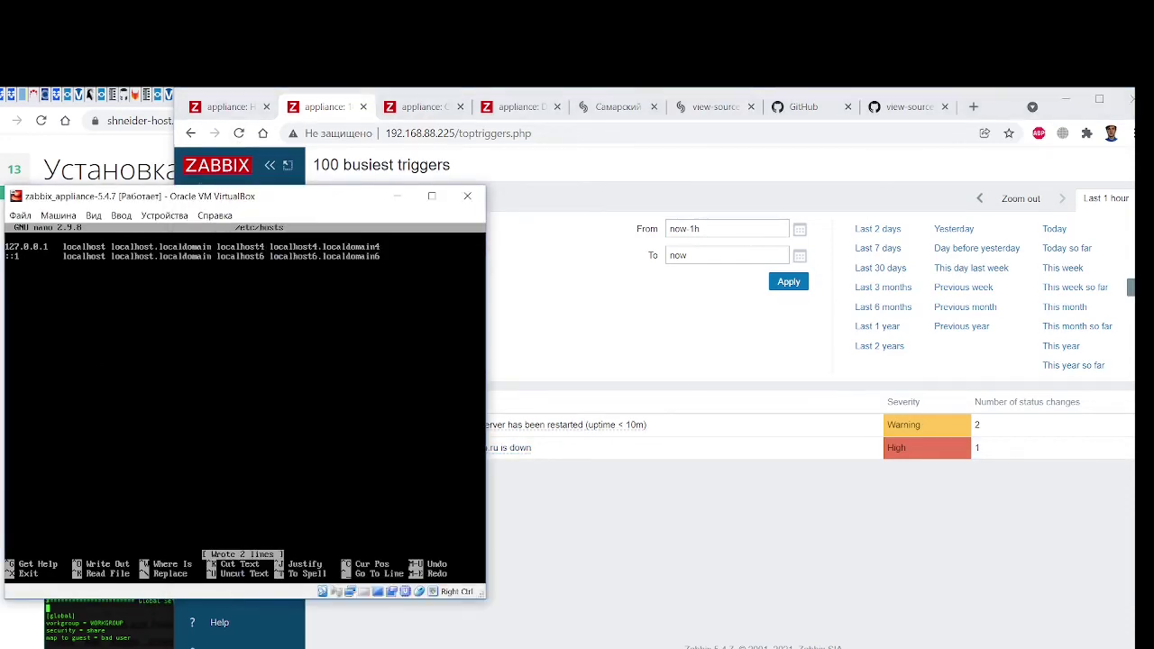
key("ctrl+x")
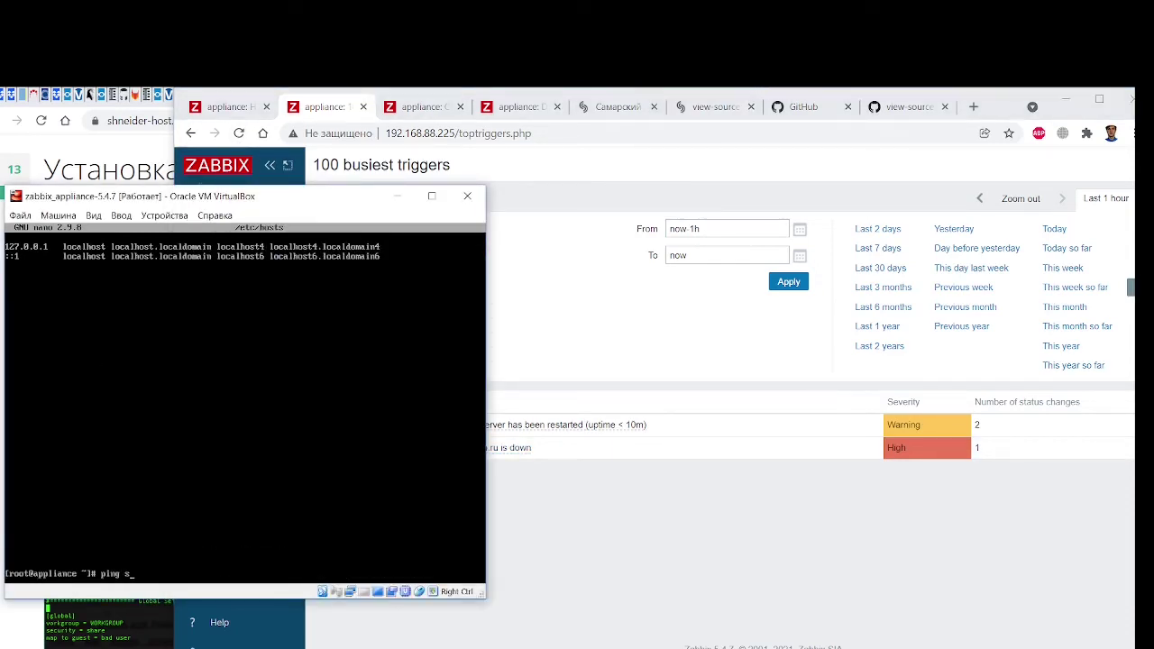
type("ping ssau.ru")
key("Return")
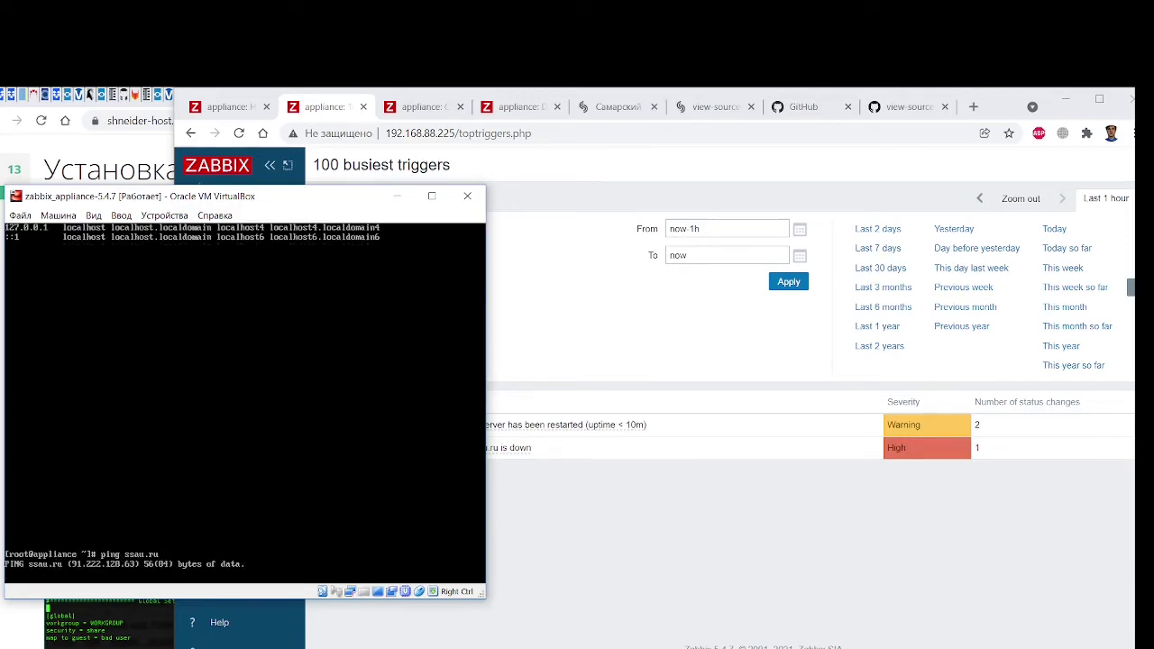
key("ctrl+c")
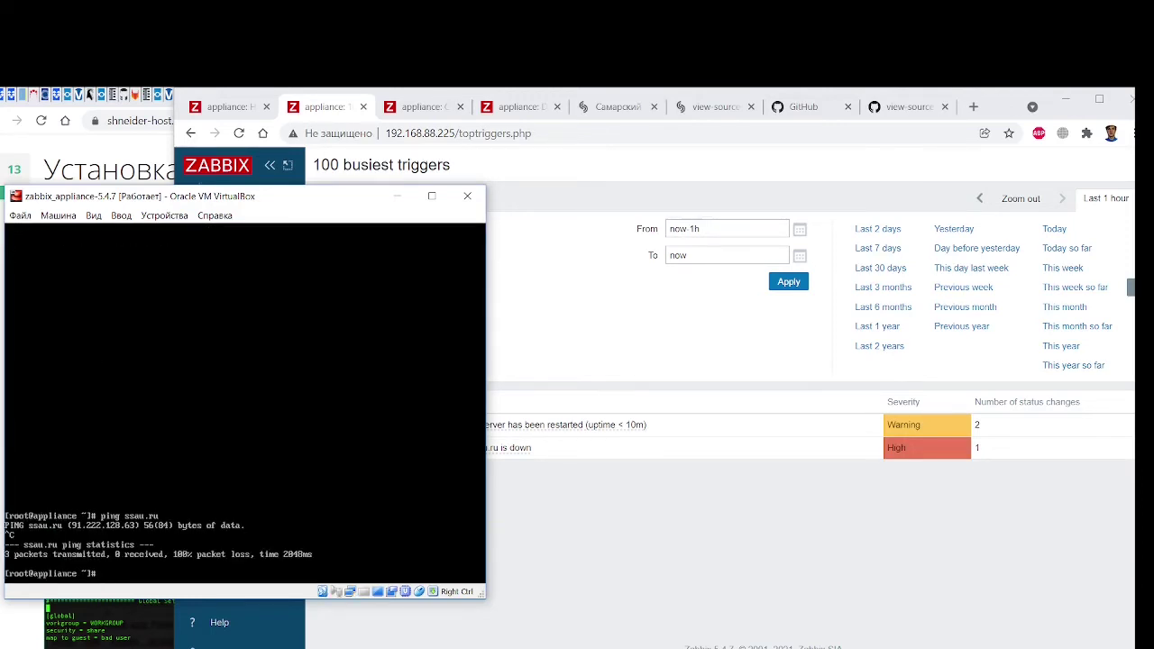
Reload Triggers top 100 and list the problems for Site ssau.ru is down, resolved after 1m 1s
left_click(711, 625)
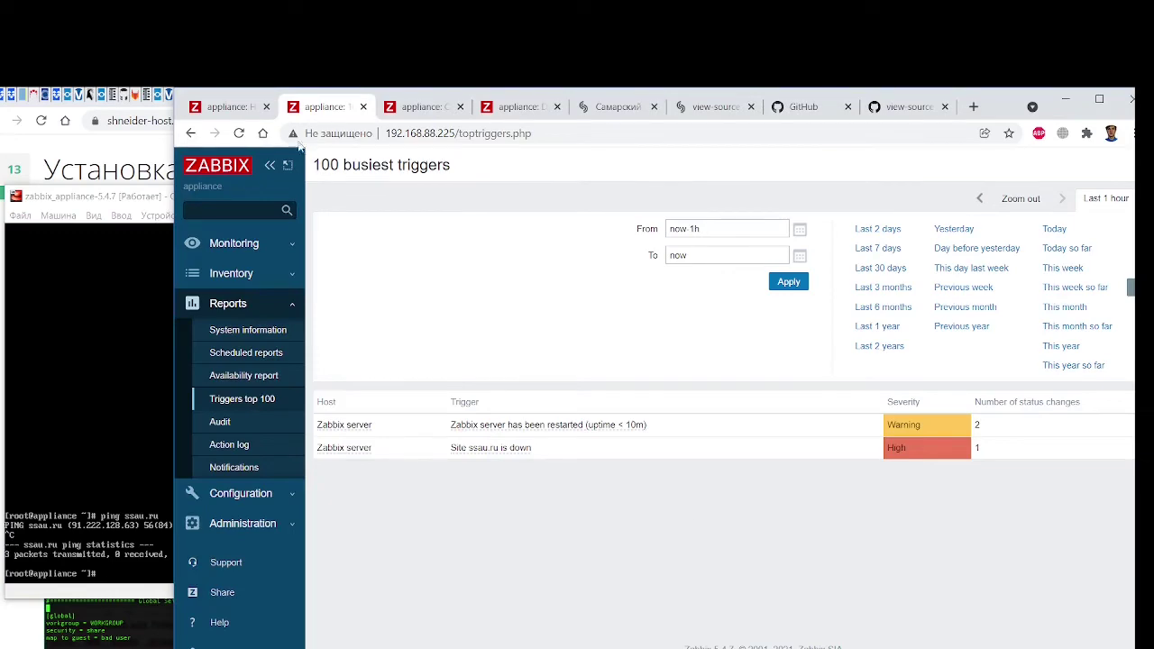
left_click(239, 133)
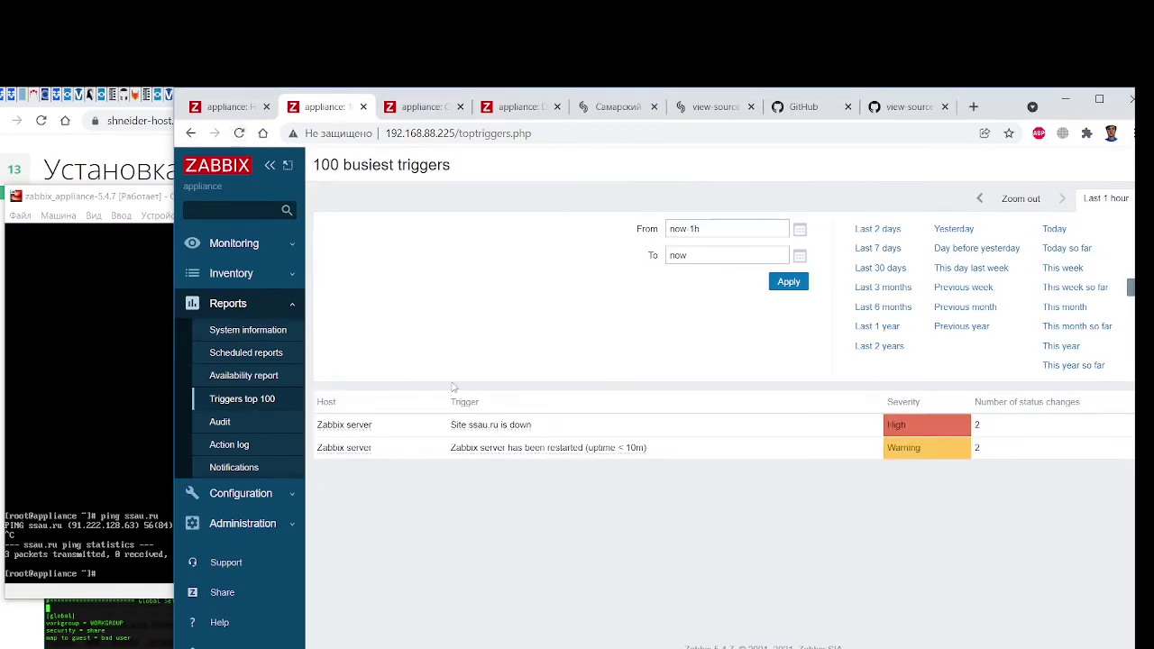
left_click_drag(991, 106, 816, 87)
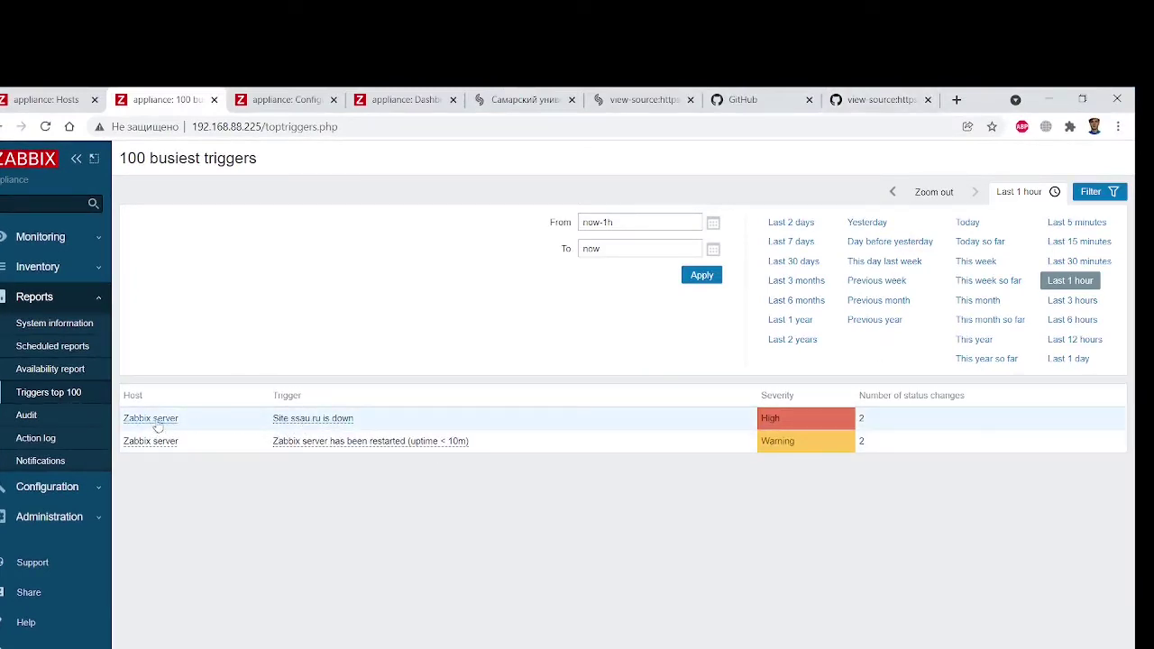
left_click(322, 419)
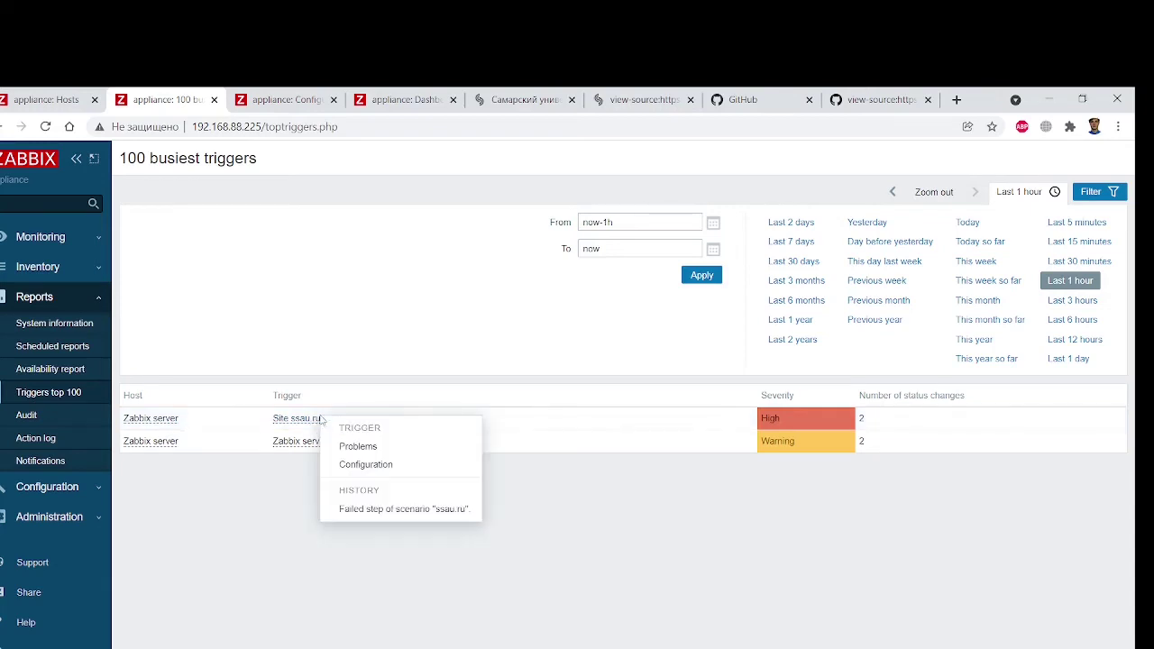
left_click(357, 447)
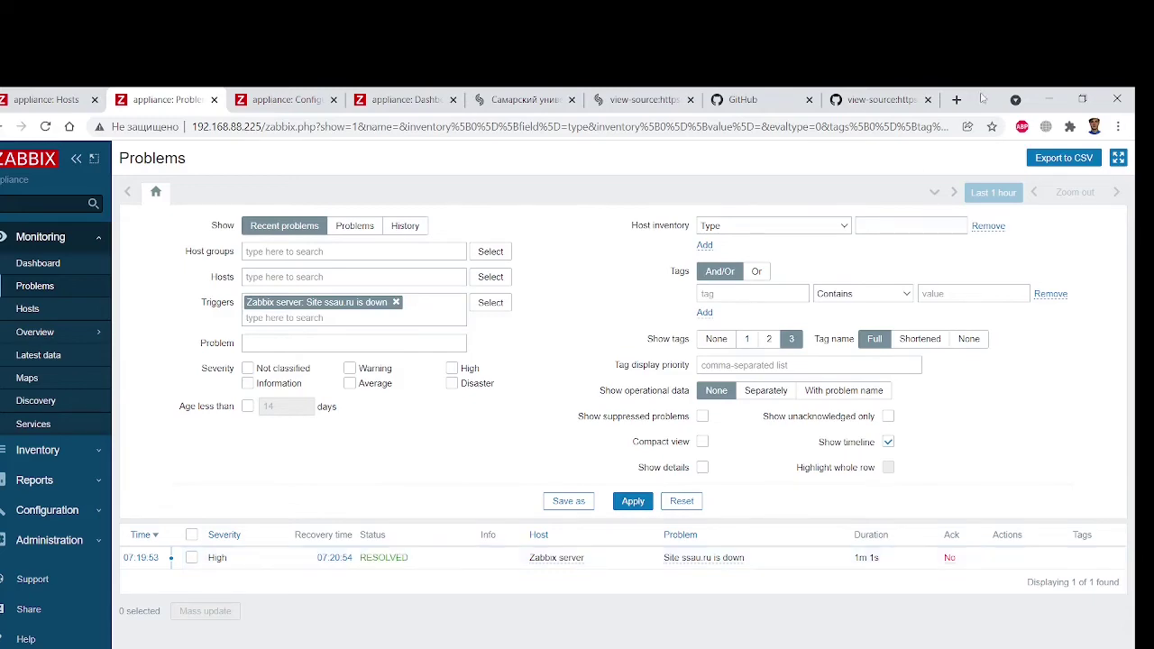
Re-add '127.0.0.1 ssau.ru' to /etc/hosts, save it, and reload the Zabbix Problems page
left_click_drag(983, 96, 1132, 101)
left_click(175, 328)
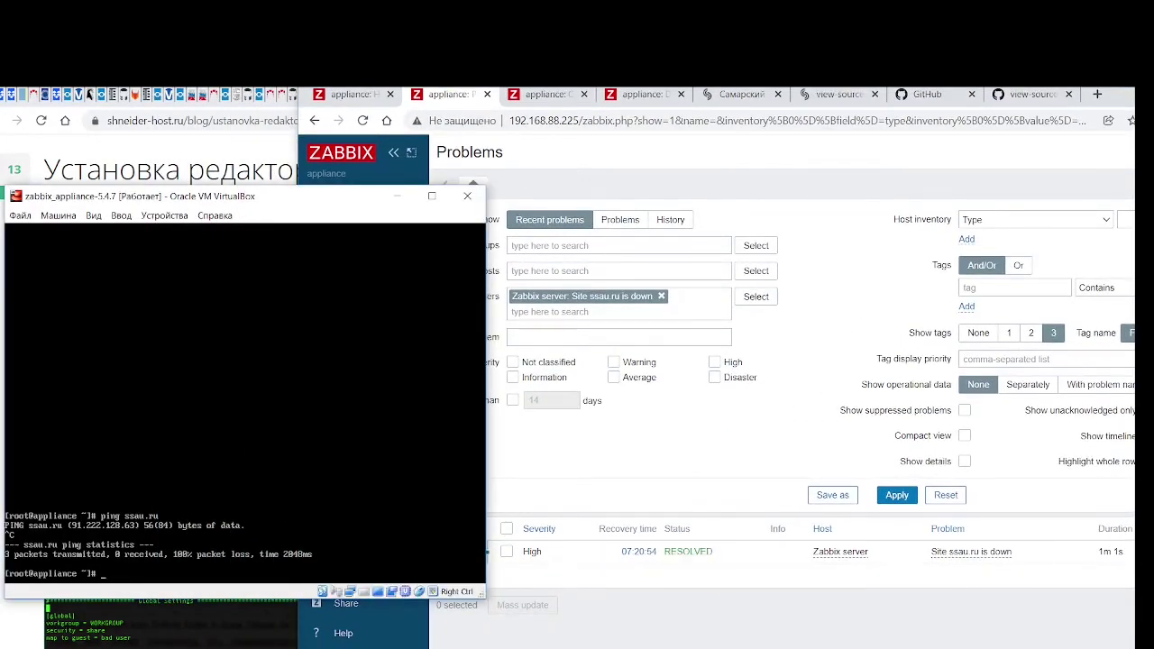
key("Up")
key("Up")
key("Return")
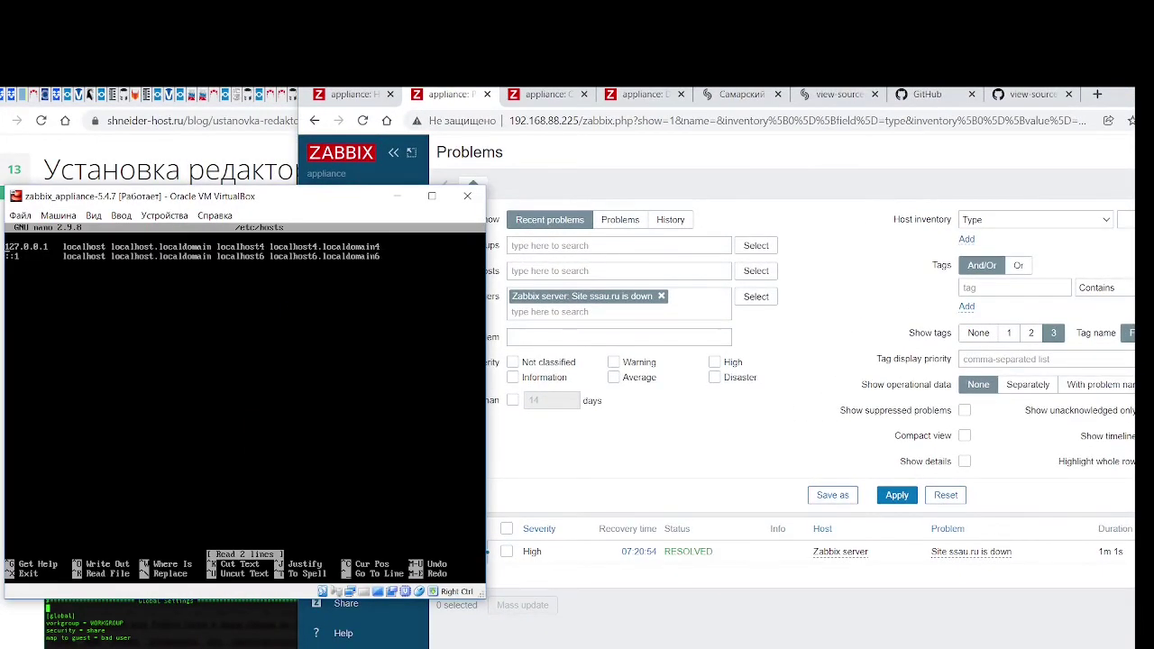
type("12")
type("6")
type(".0.0")
key("BackSpace")
key("BackSpace")
type(".0.1")
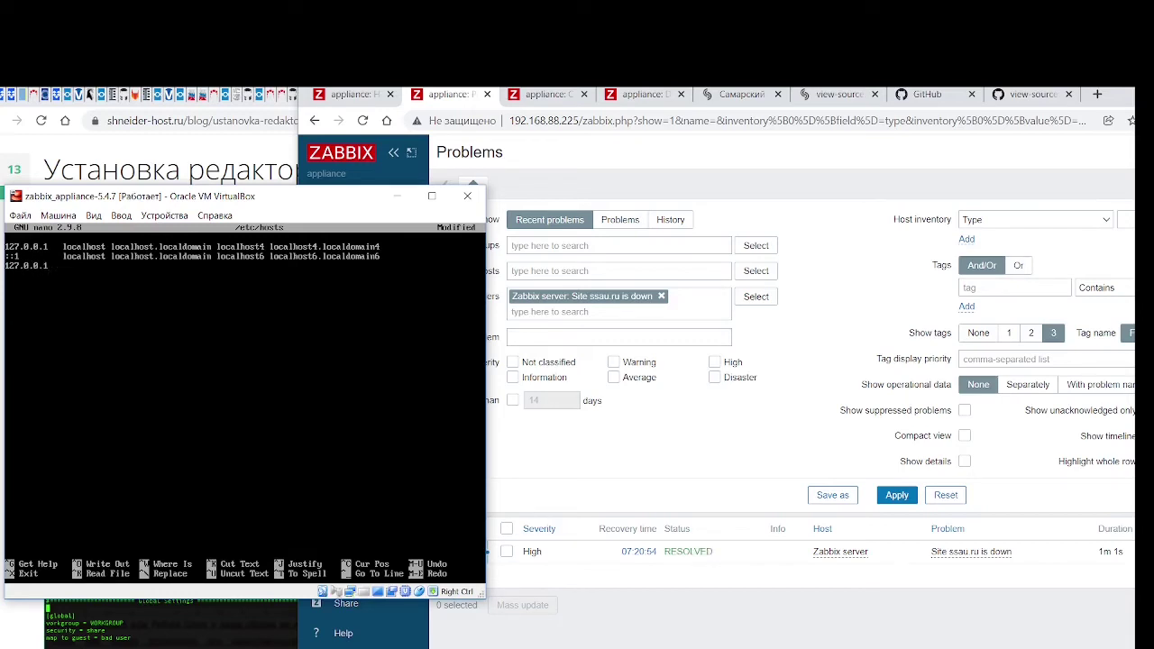
type("   ssau.ru")
key("ctrl+o")
key("Return")
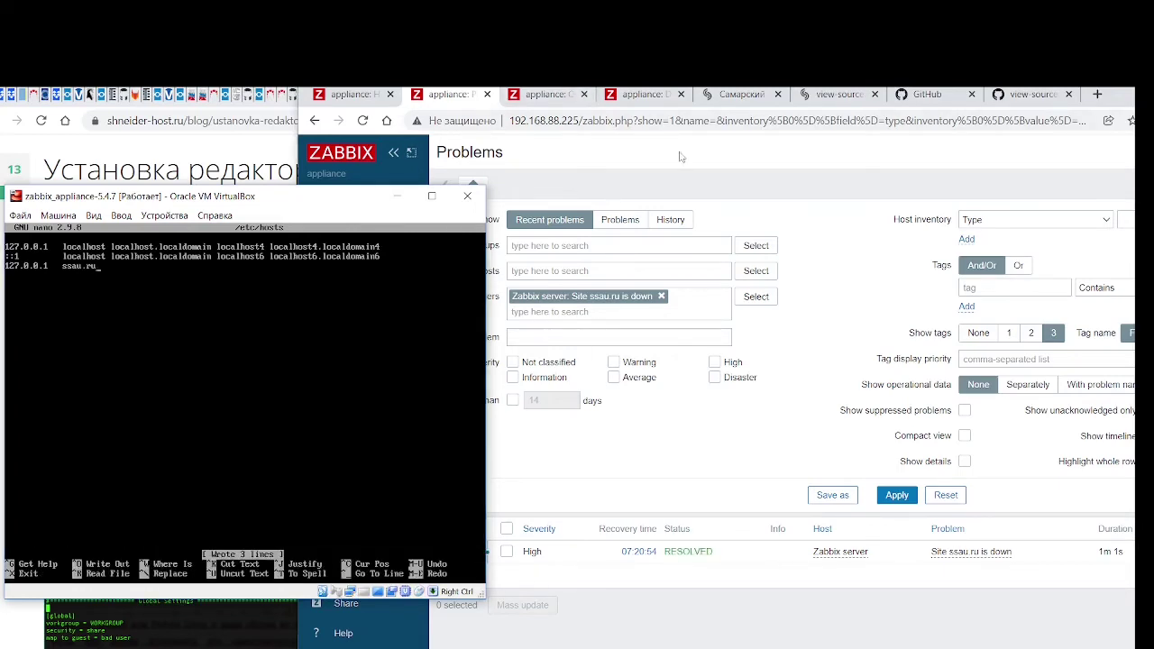
left_click(443, 110)
left_click(364, 120)
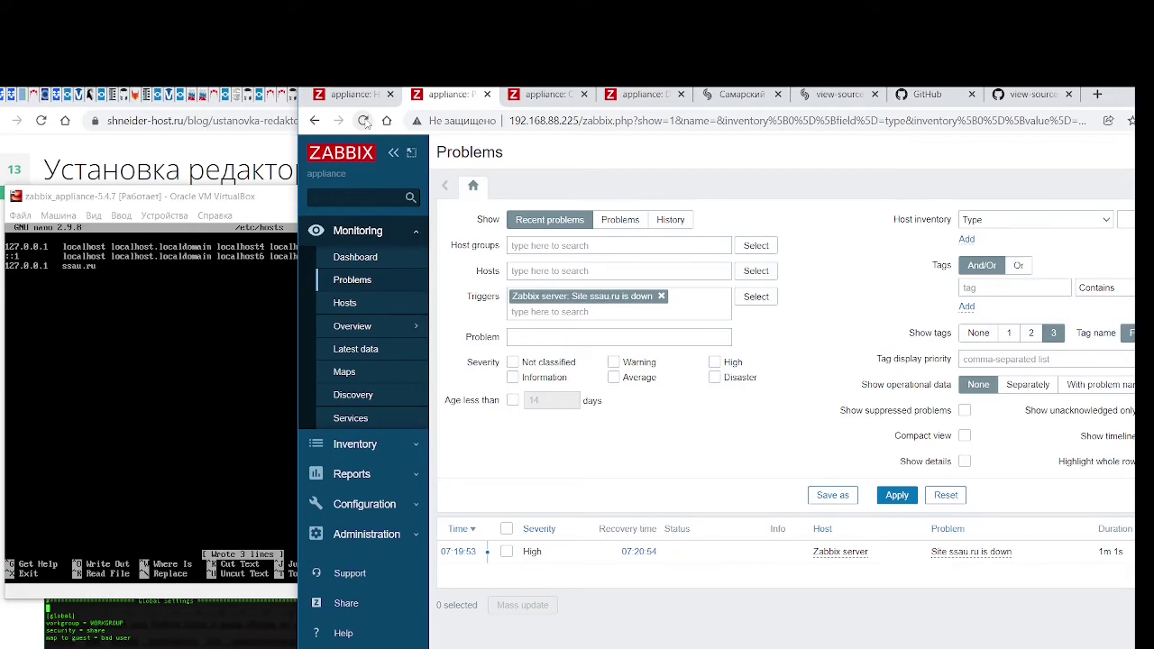
Show the unfiltered Problems list, then ping ssau.ru, getting 0% loss from 127.0.0.1
left_click_drag(1110, 98, 888, 113)
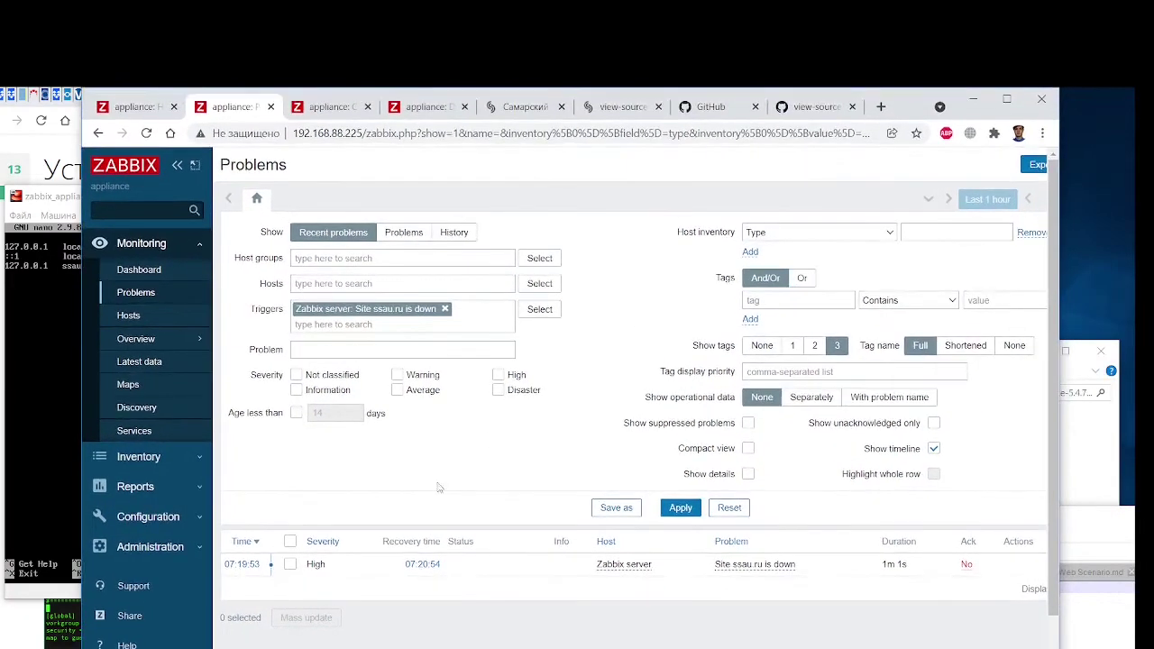
left_click(149, 299)
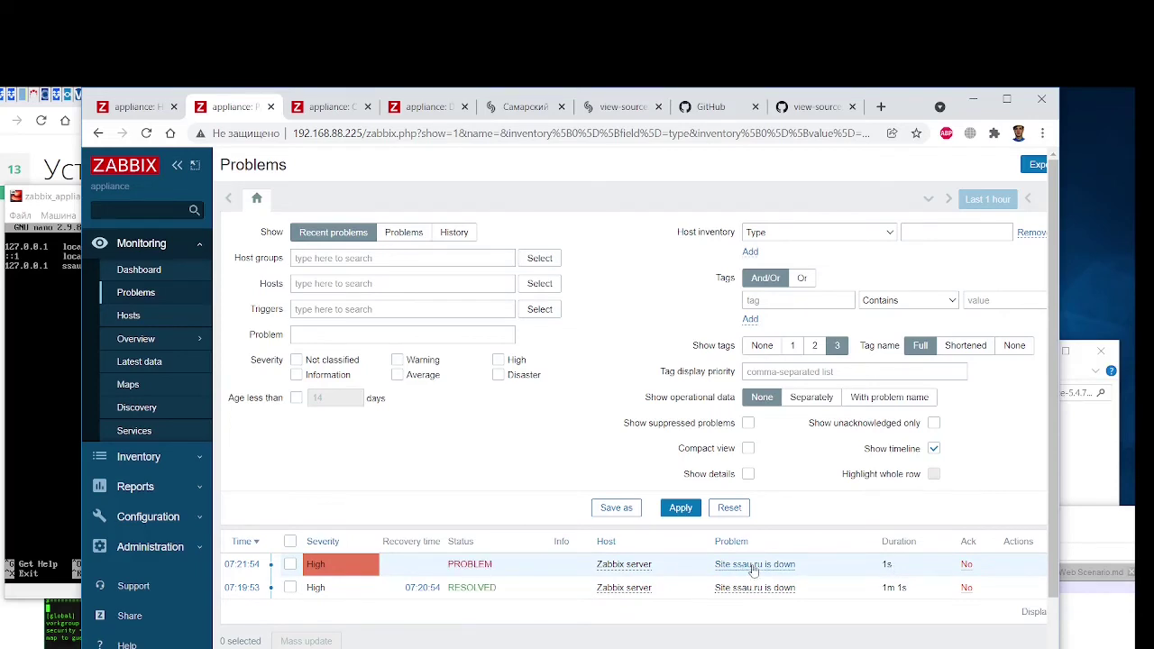
left_click(61, 344)
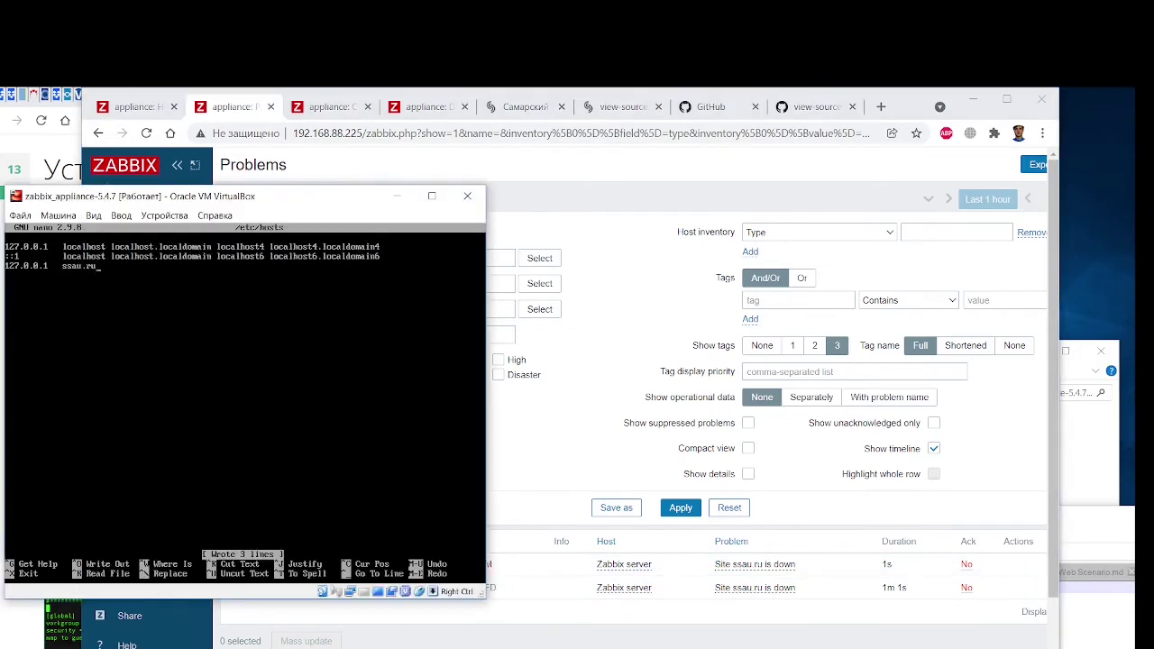
key("ctrl+x")
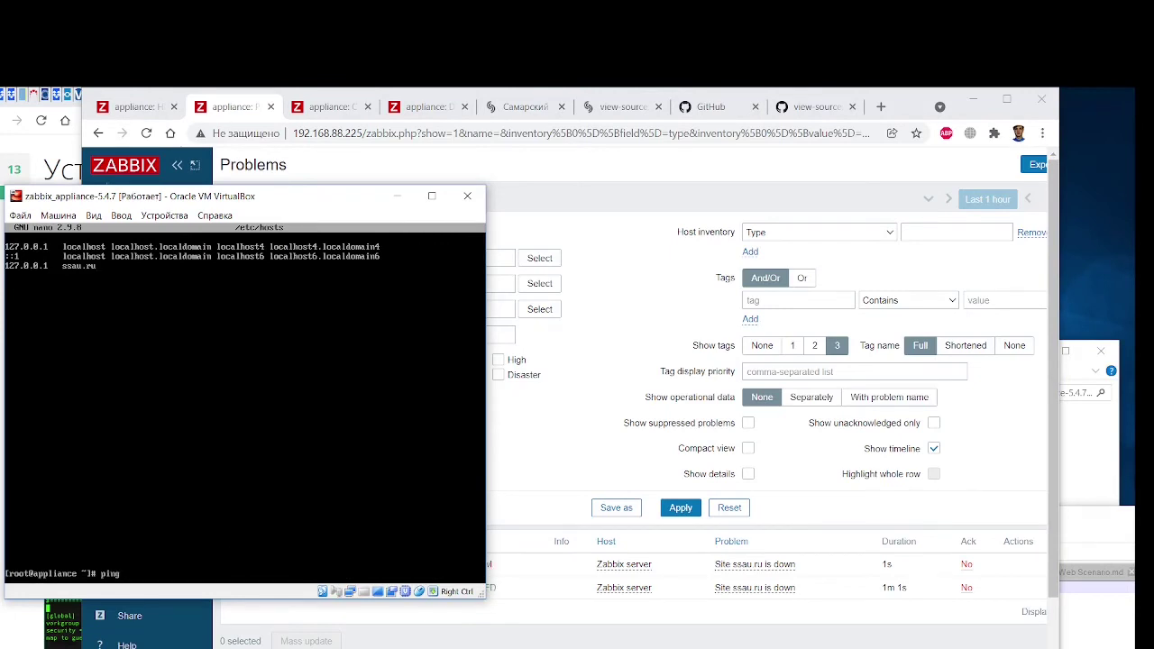
type("ping ssau.ru")
key("Return")
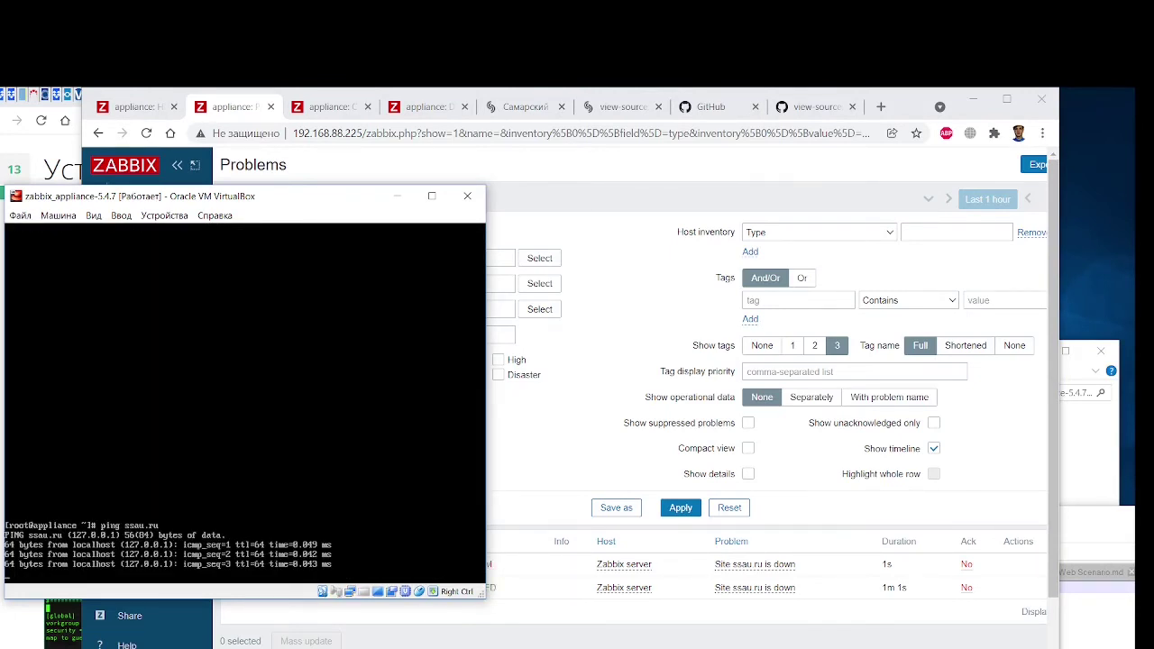
key("ctrl+c")
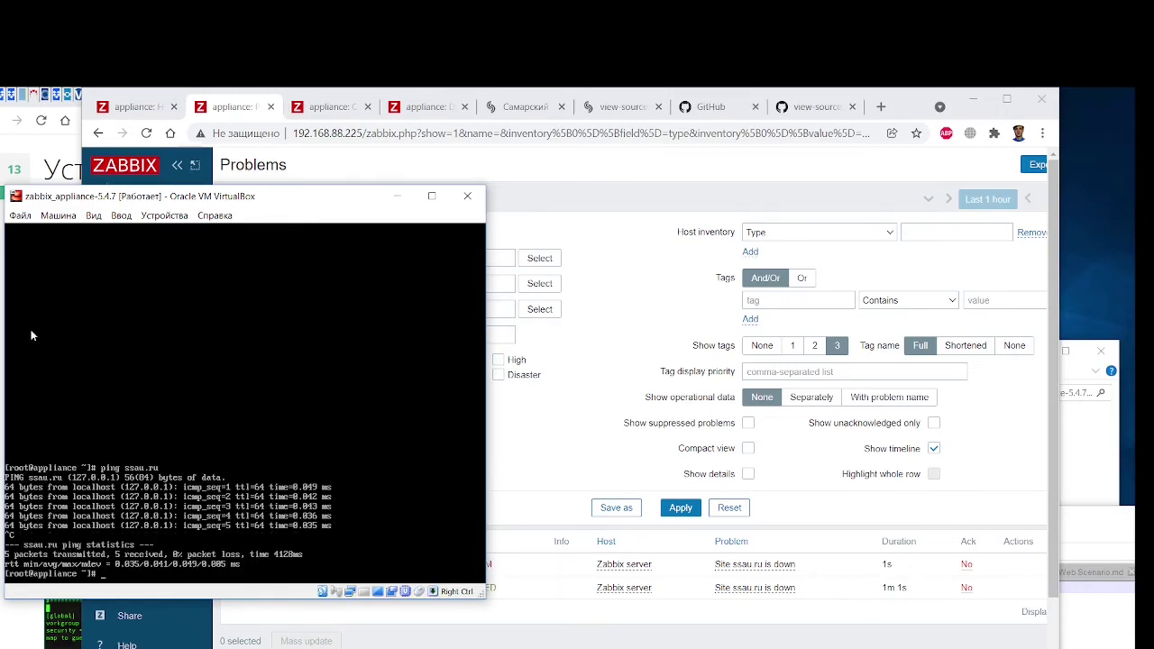
Reload the Problems page to see the new High Site ssau.ru is down problem
left_click(606, 642)
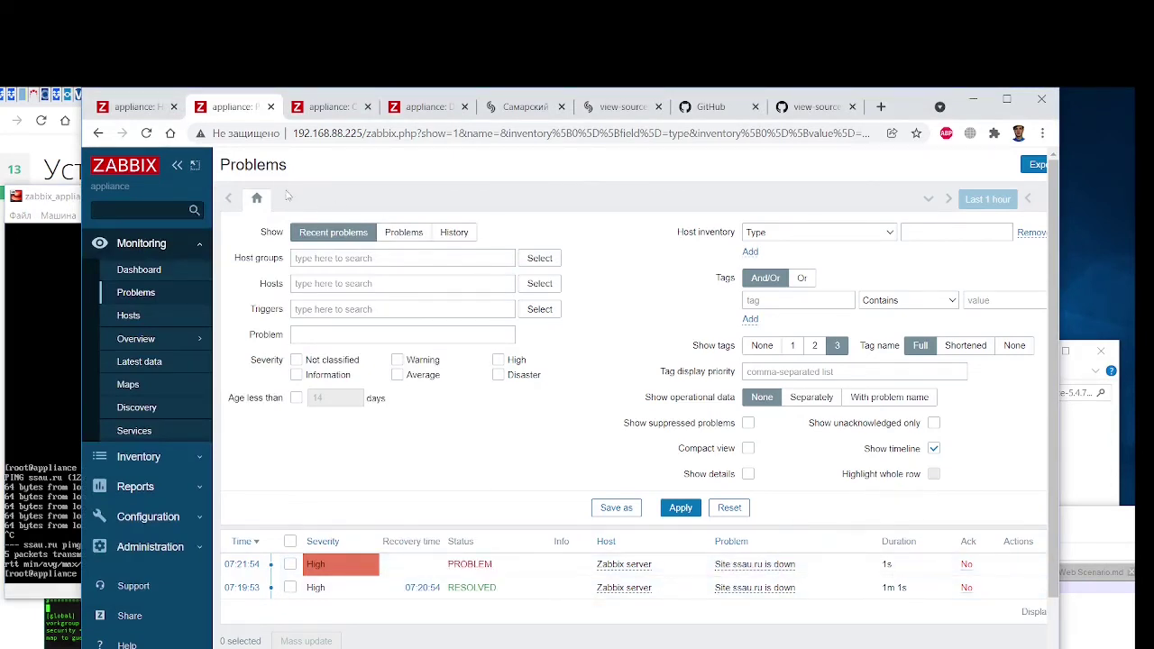
left_click(148, 134)
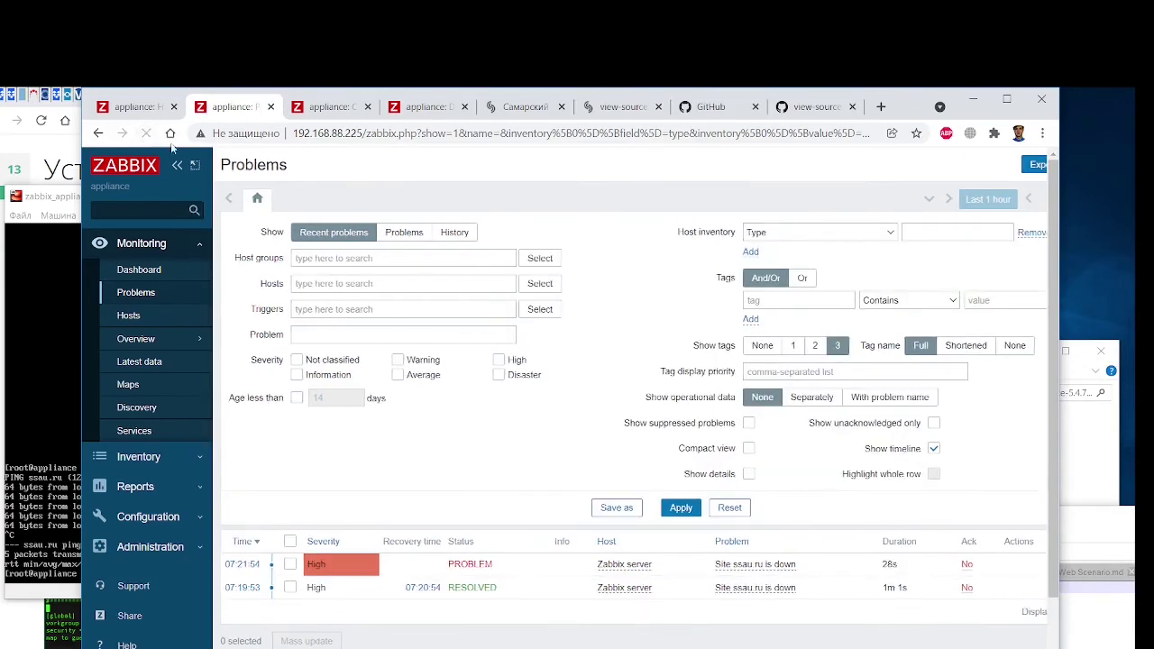
double_click(887, 563)
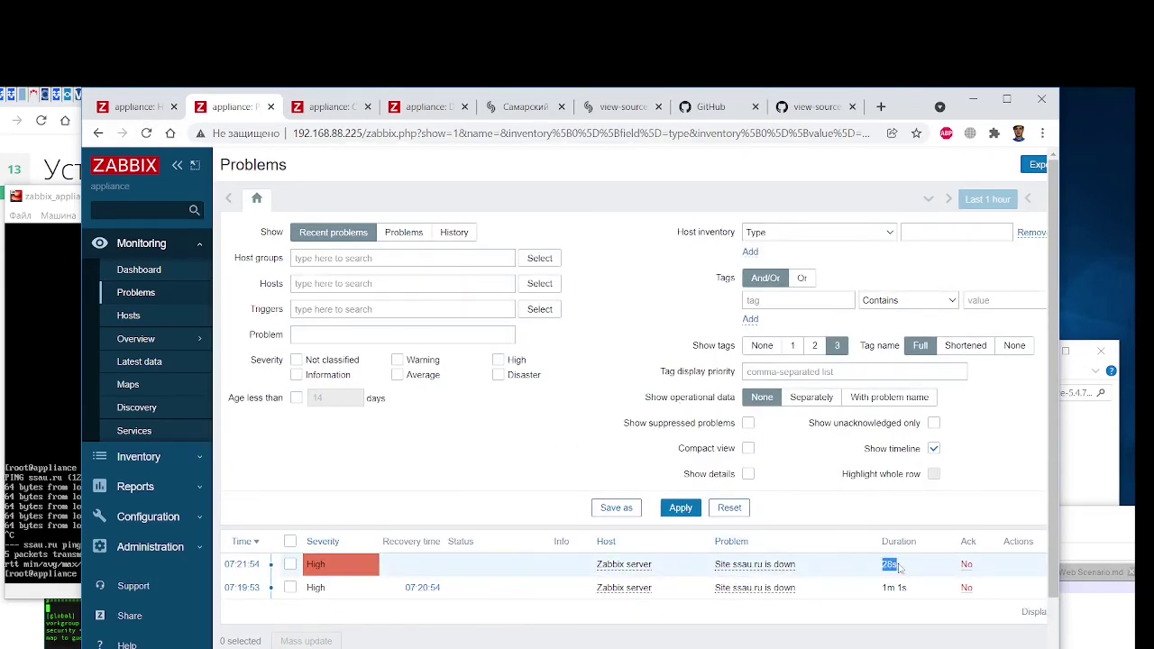
left_click(45, 206)
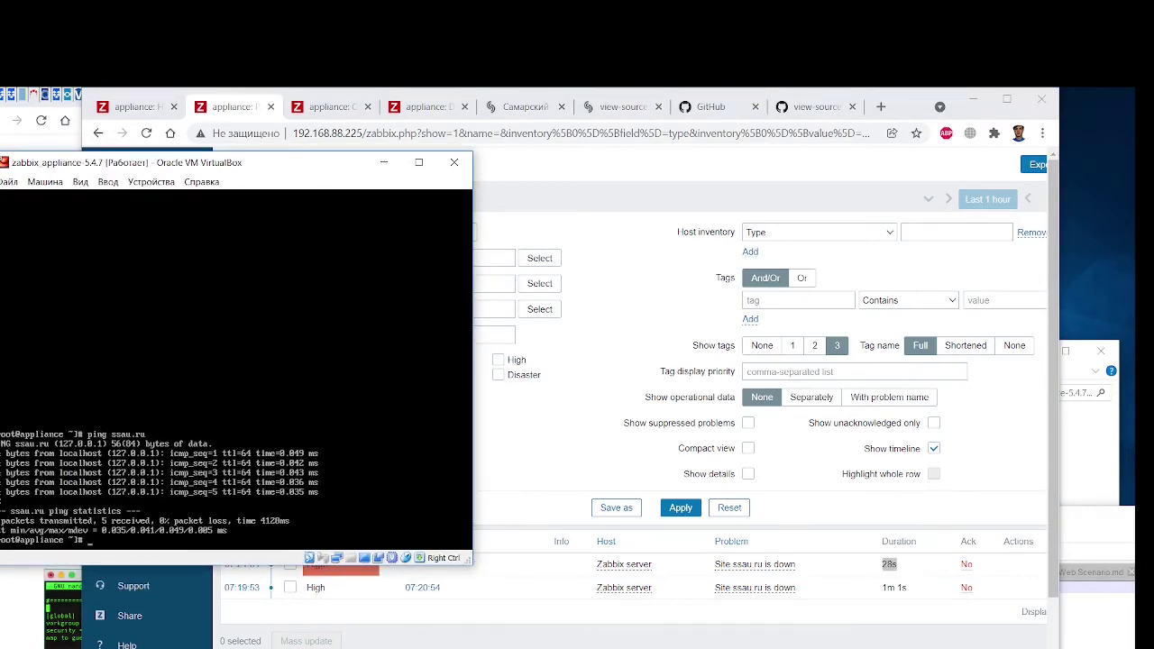
Comment out the ssau.ru line in /etc/hosts with # and save the file
type("nano /etc/hosts")
key("Return")
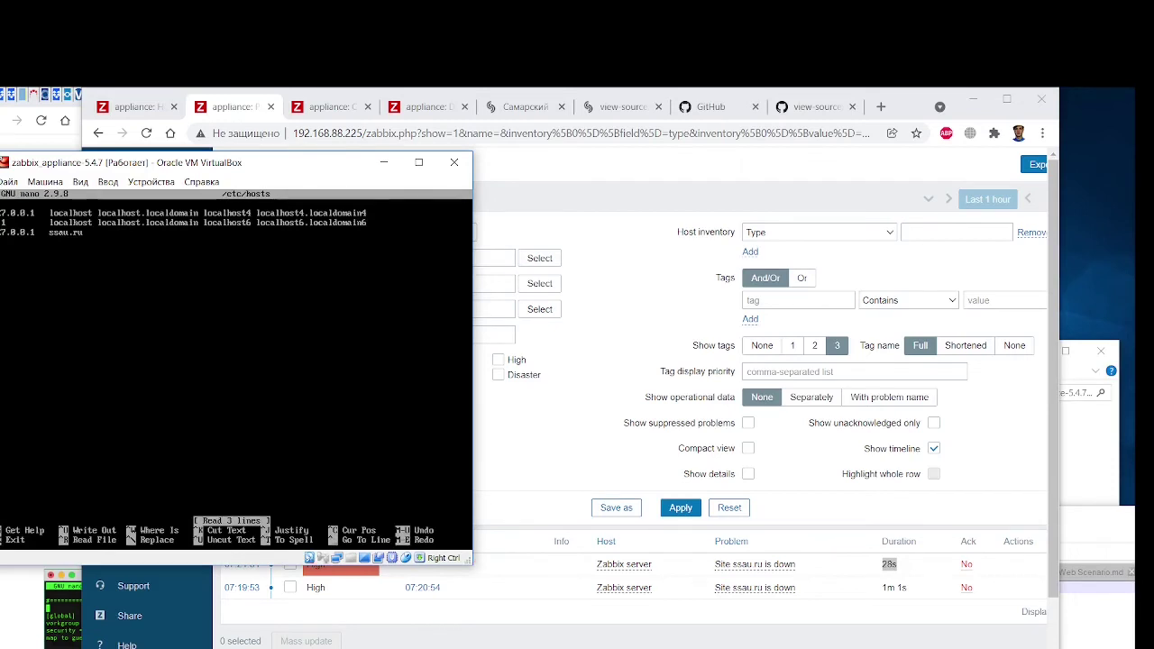
key("Down")
key("Down")
type("#")
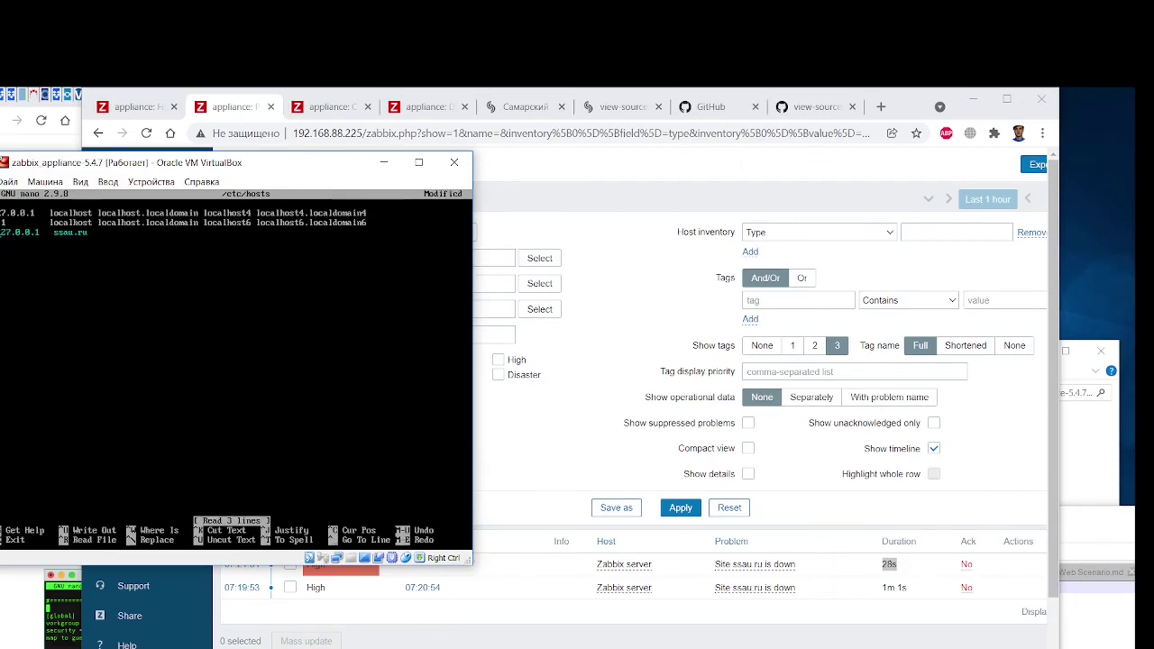
key("ctrl+x")
key("y")
key("Return")
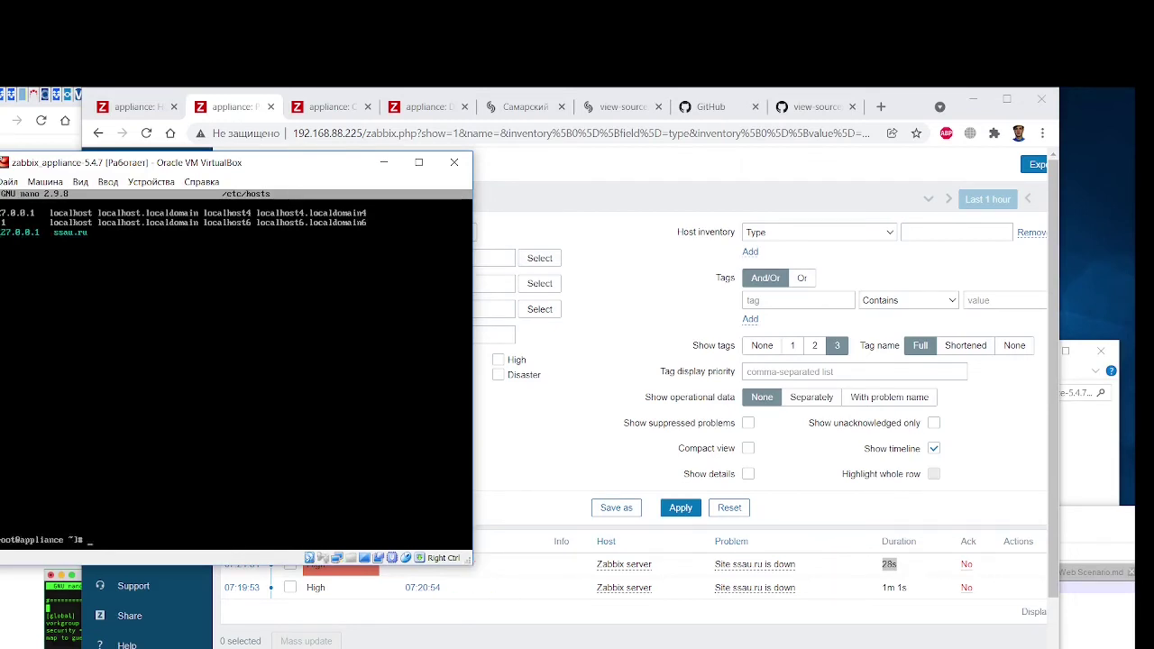
left_click(505, 181)
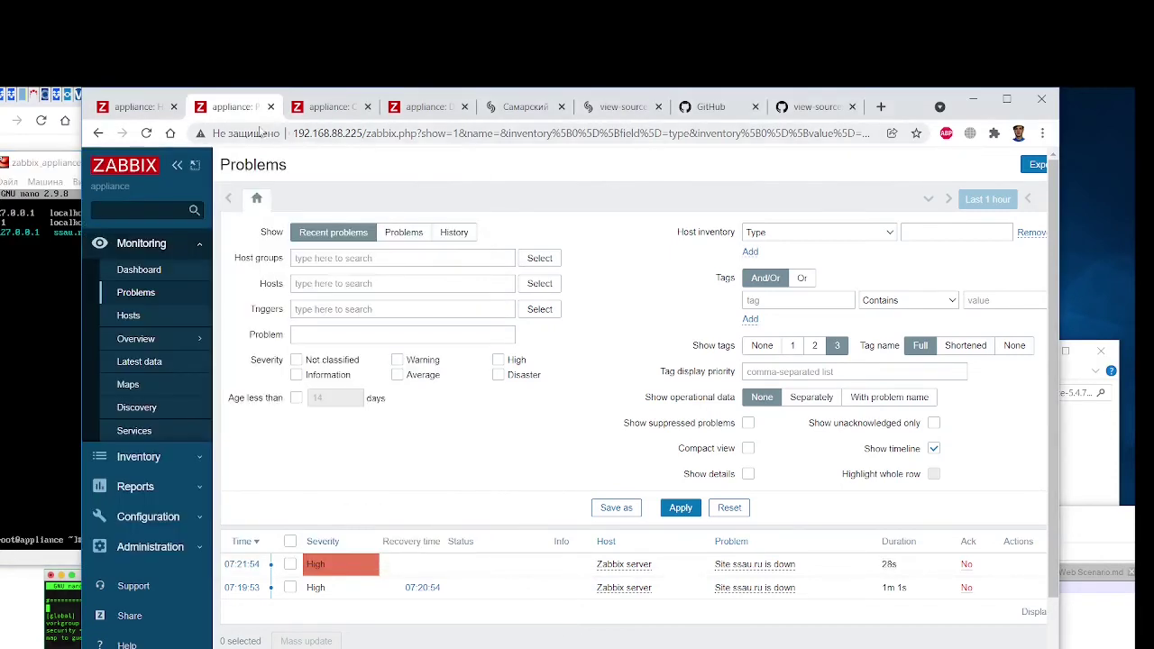
Verify the 07:21:54 'Site ssau.ru is down' problem shows a 07:22:55 recovery in the trigger's Problems list
left_click(146, 132)
left_click(147, 134)
left_click(165, 273)
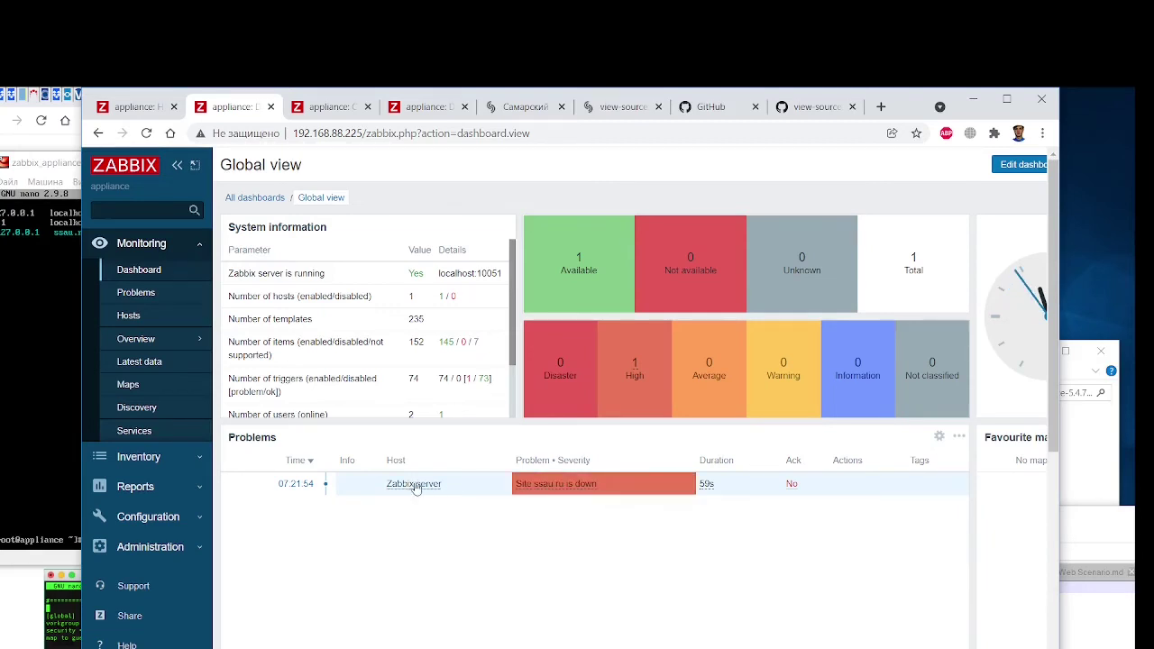
left_click(559, 486)
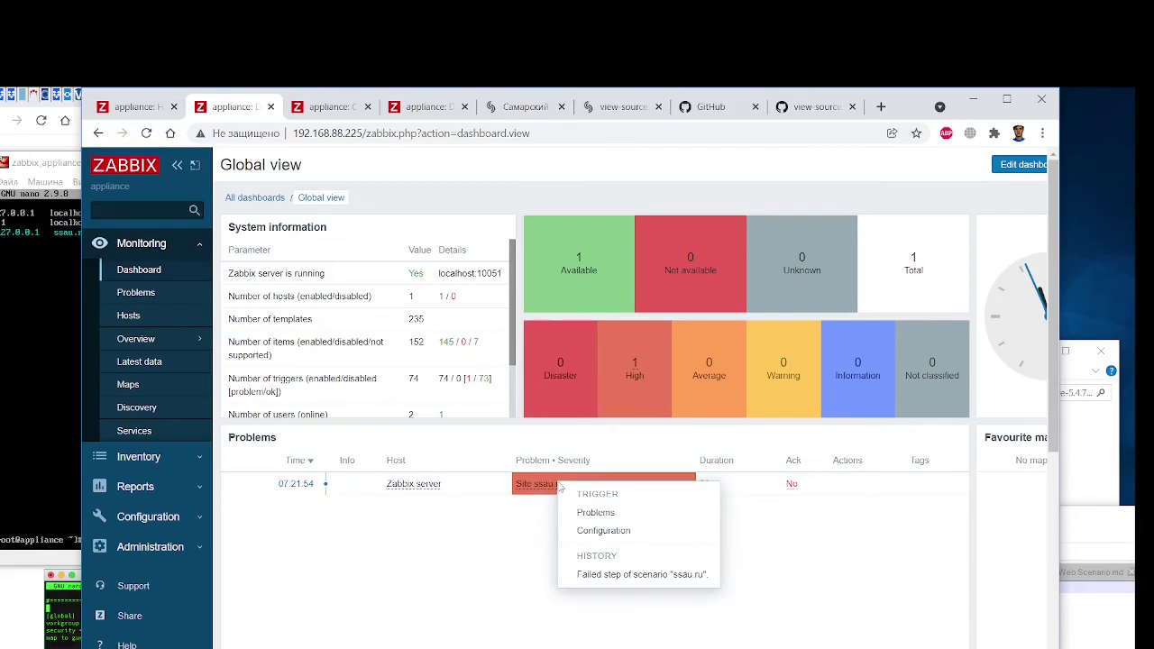
left_click(593, 513)
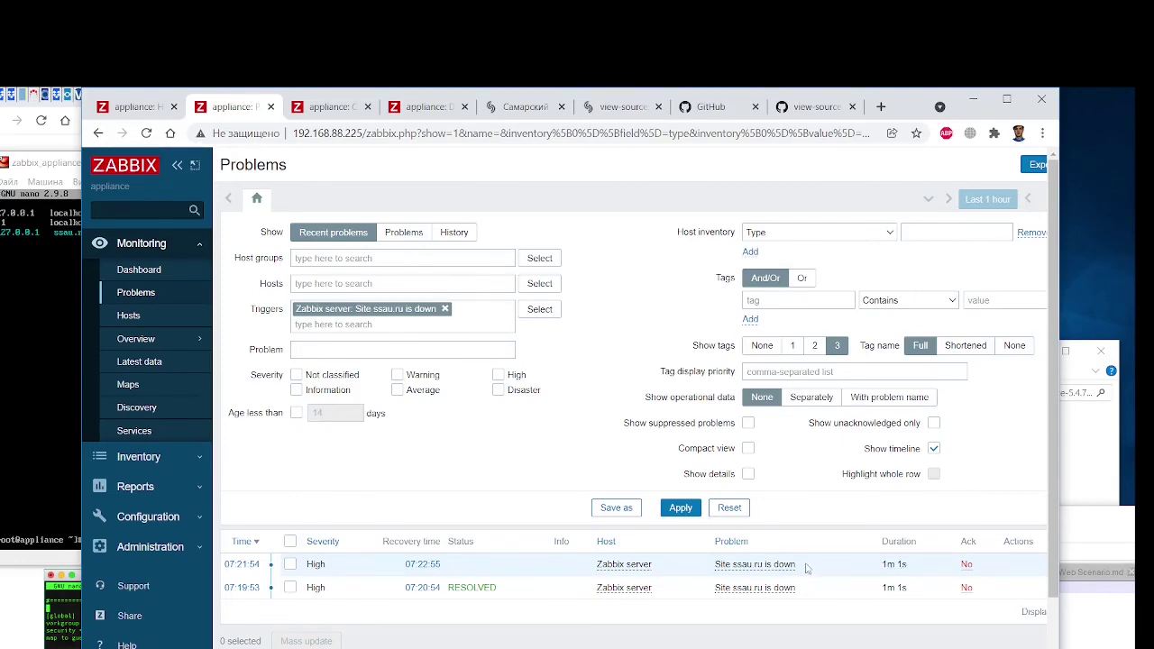
left_click_drag(90, 101, 521, 101)
left_click(384, 162)
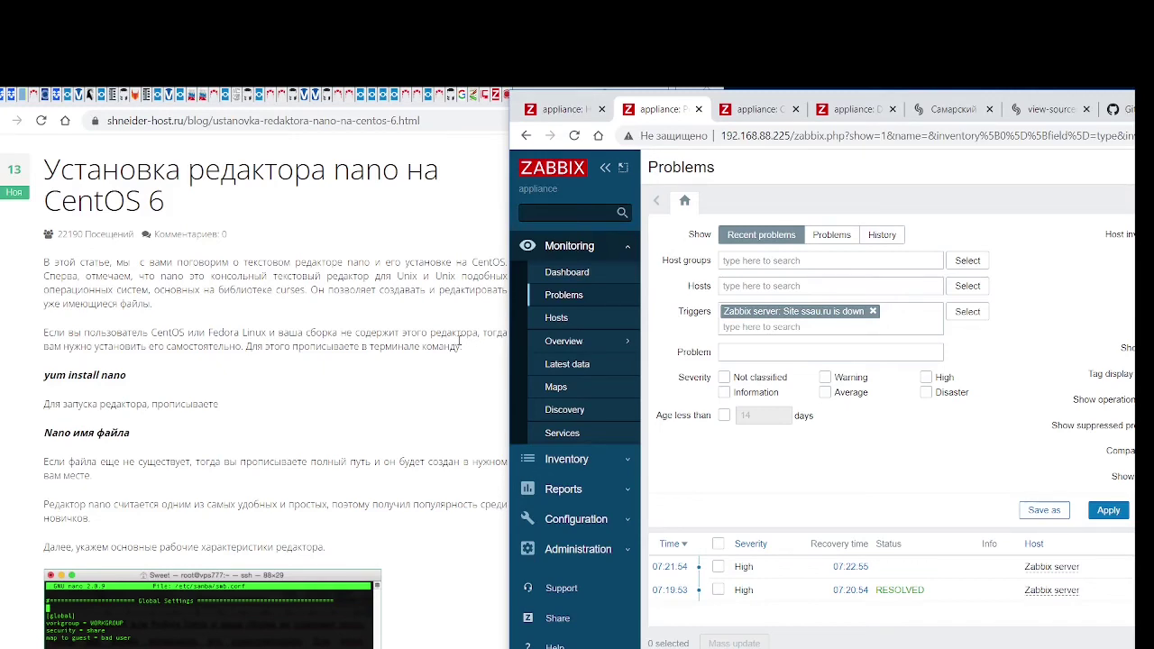
Bring Notepad++ forward, maximise it and open Assignment4 Zabbix Web Scenario.md
left_click(292, 373)
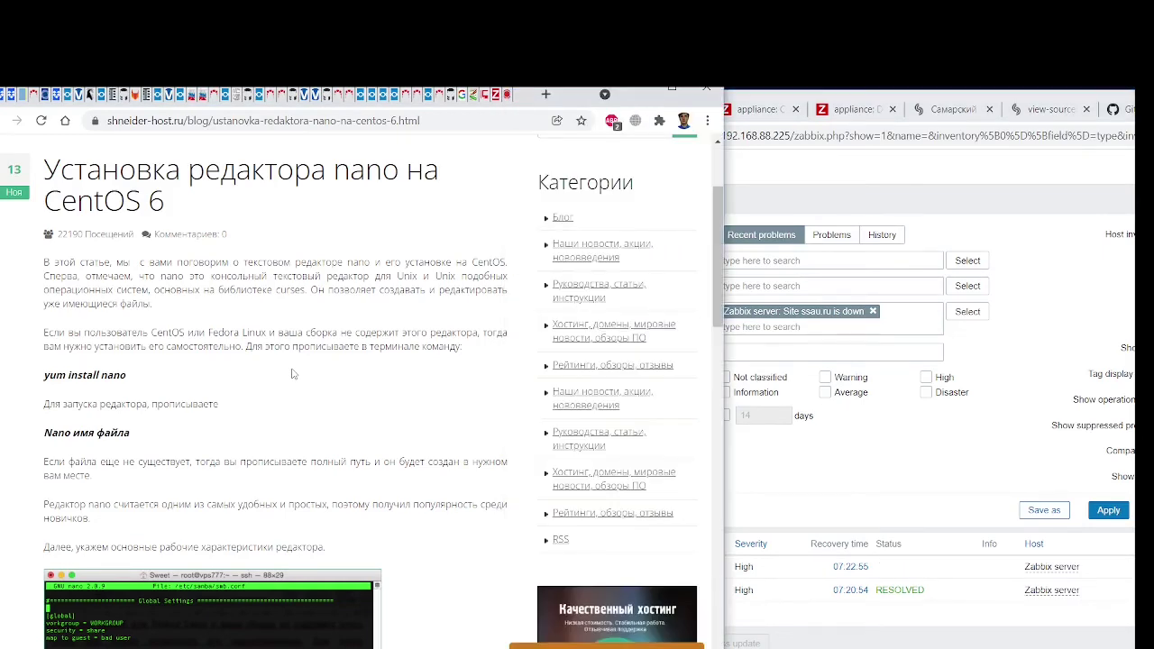
key("alt+Tab")
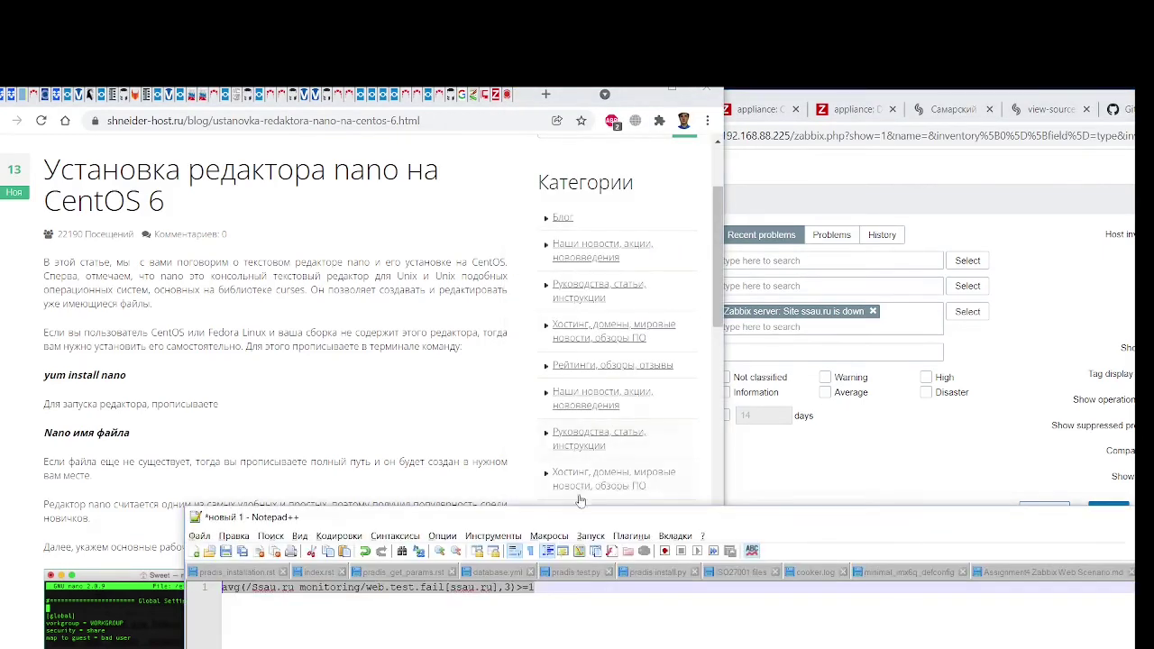
double_click(580, 517)
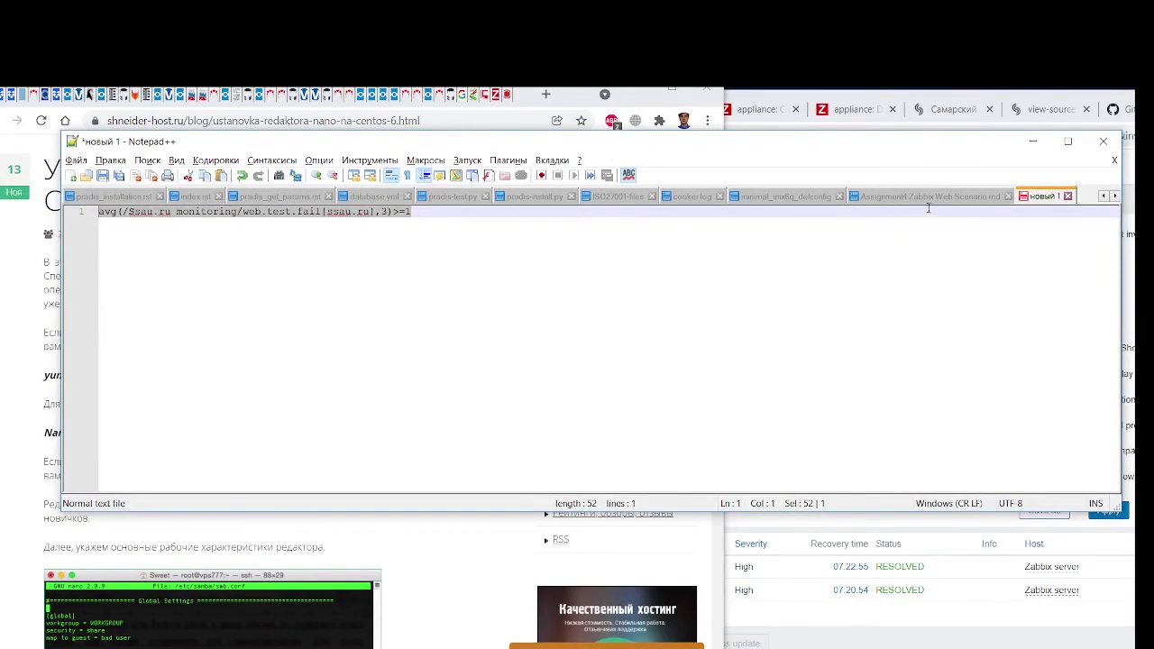
left_click(929, 198)
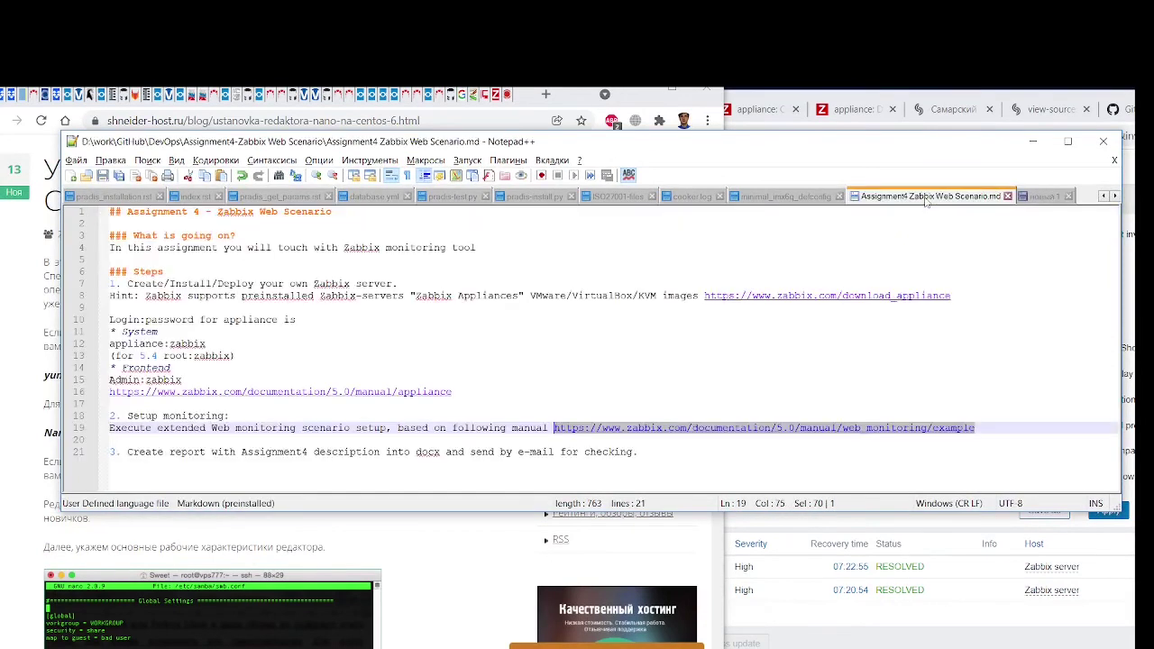
left_click(441, 357)
left_click(184, 333)
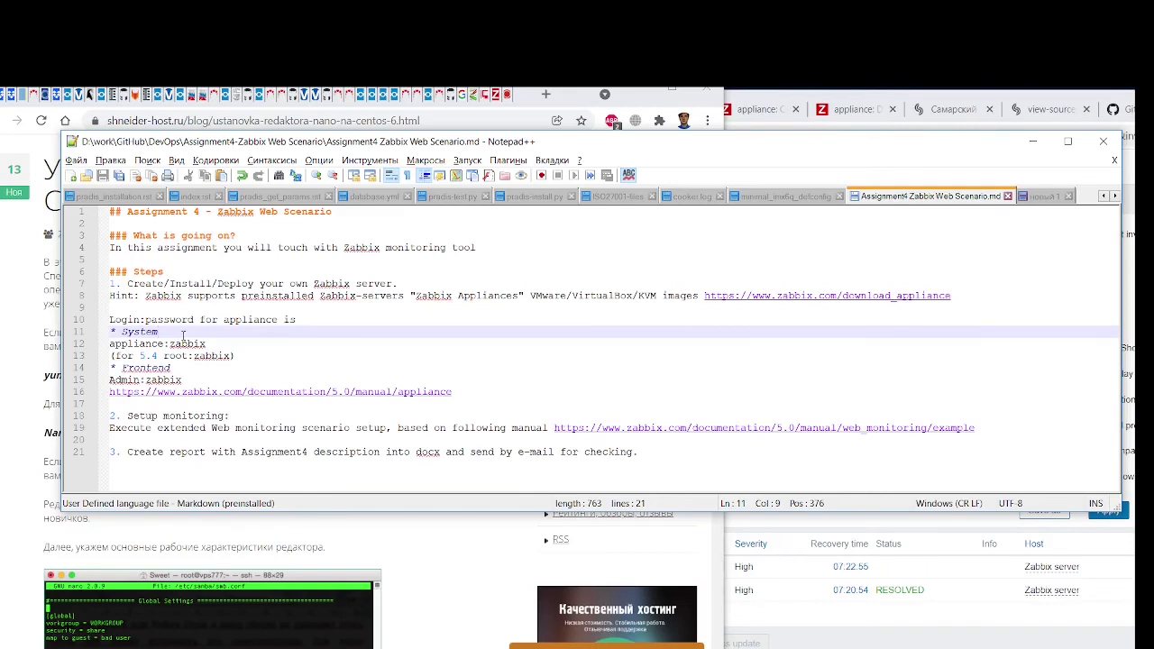
Insert a new '3.' line in the assignment notes, then show the BigBlueButton meeting in Chrome
left_click_drag(126, 416, 226, 416)
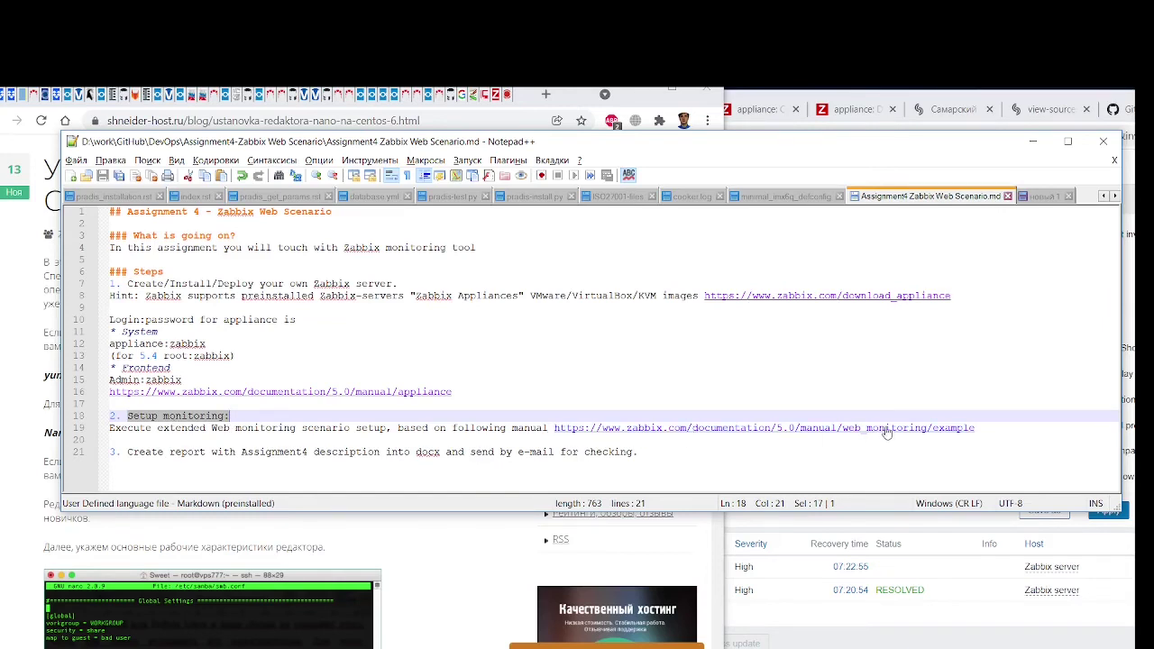
left_click(163, 439)
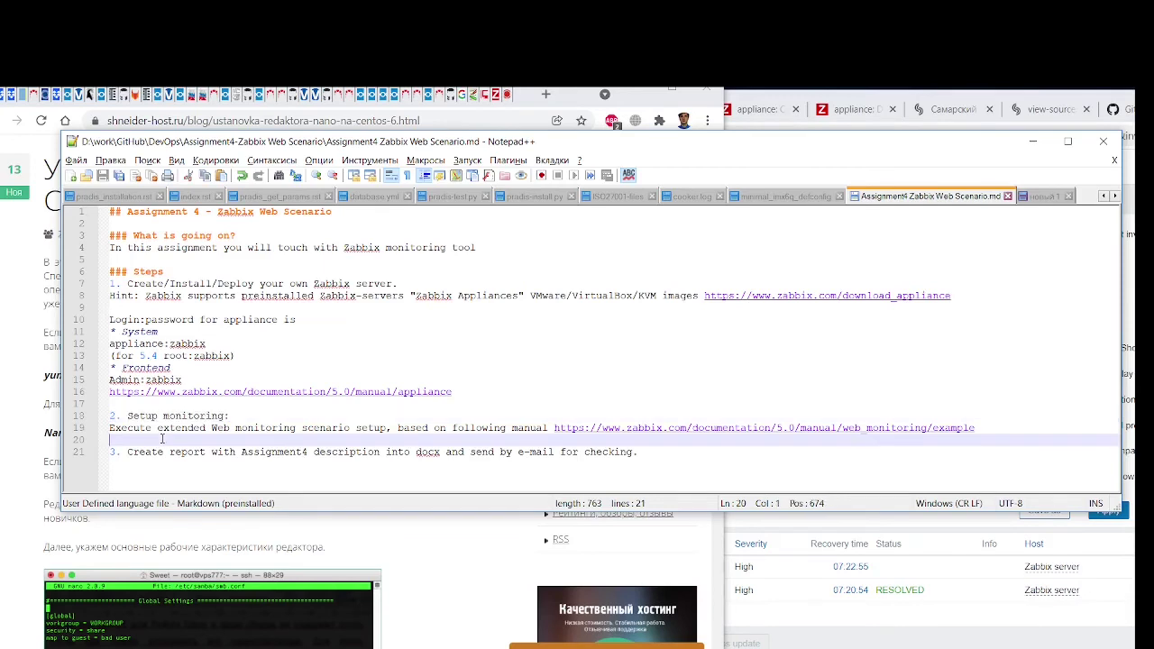
key("Return")
key("Return")
key("Up")
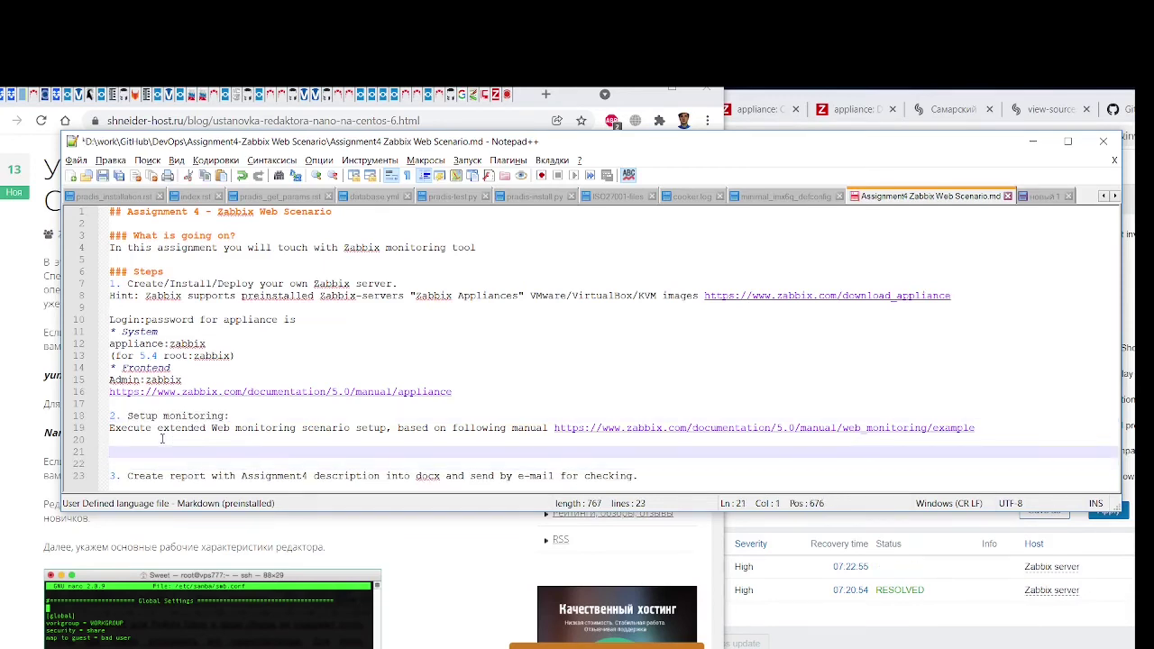
type("3.")
left_click(364, 528)
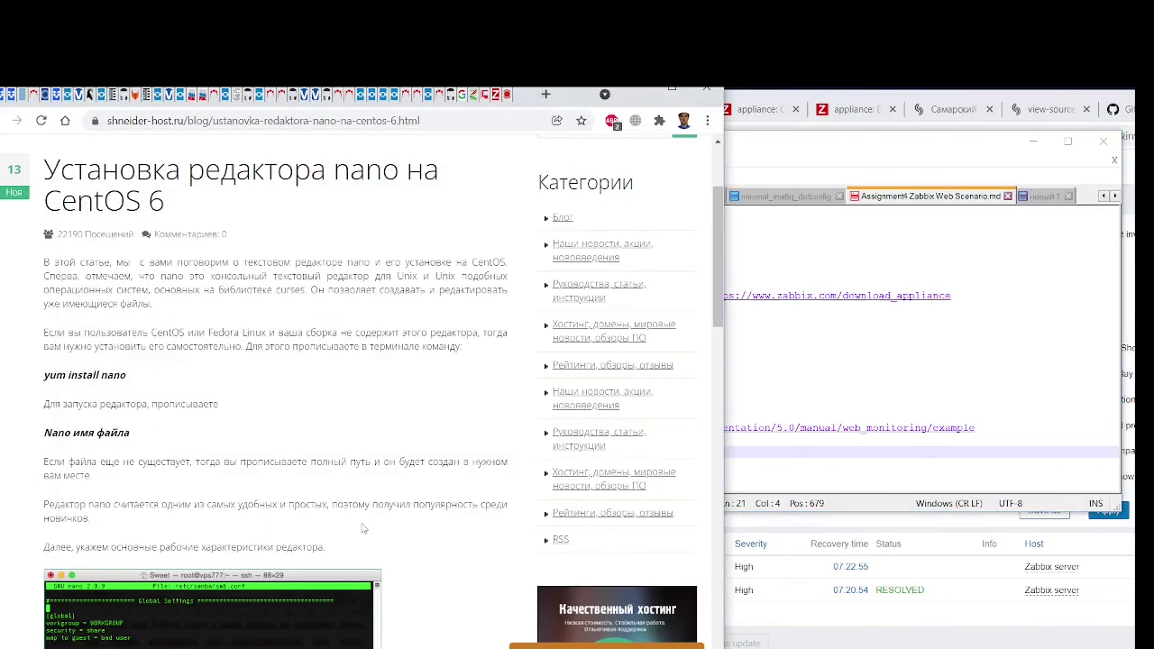
left_click(507, 95)
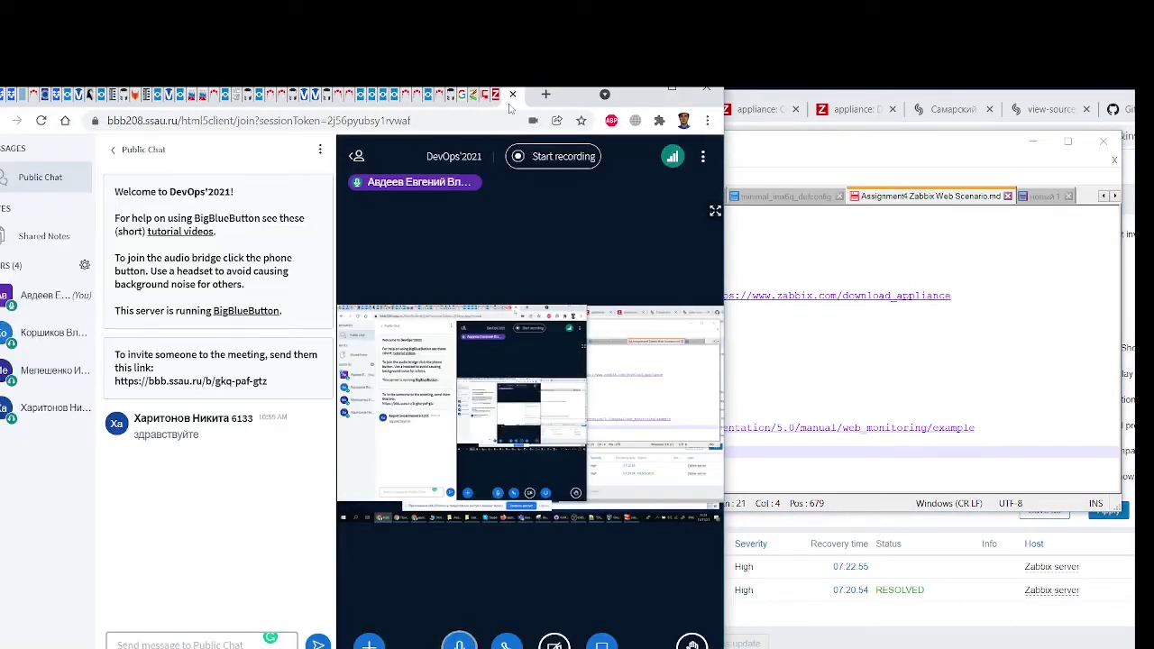
Copy the serveradmin.ru Zabbix web-monitoring article's URL and minimise Chrome
left_click(495, 99)
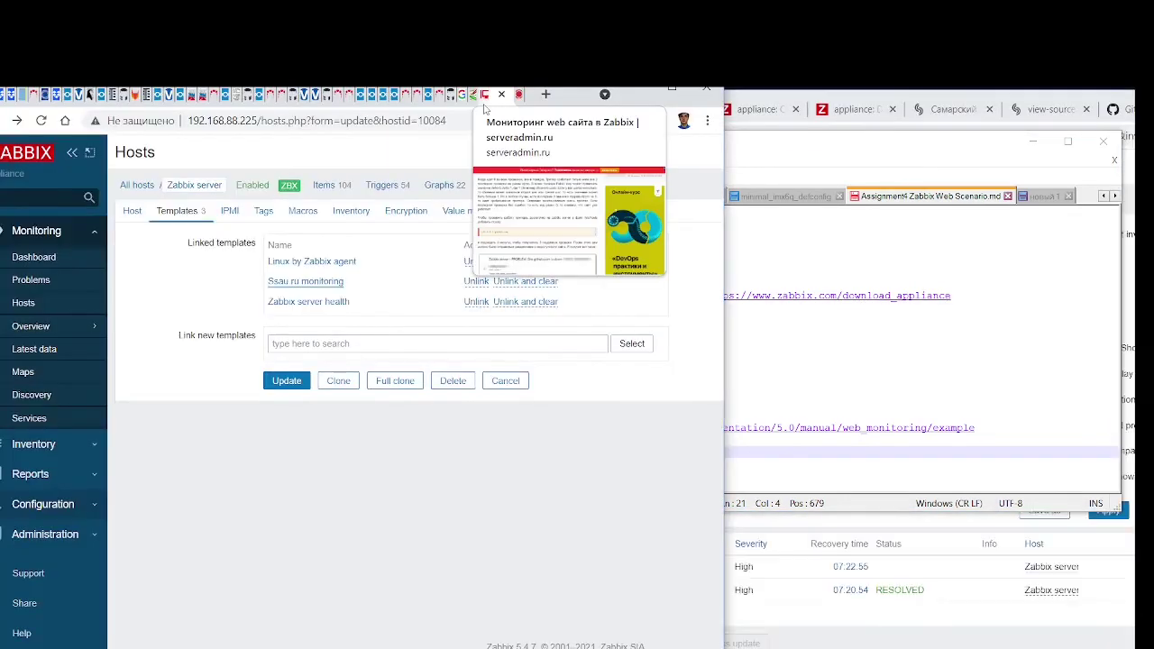
left_click(484, 99)
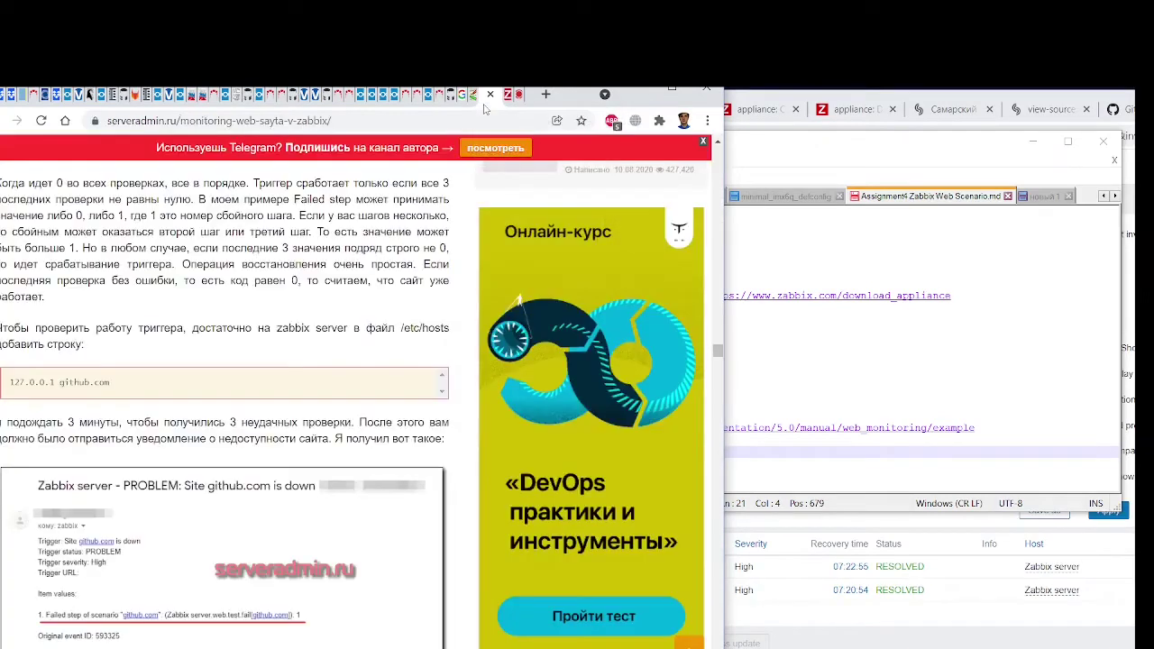
left_click(357, 116)
key("ctrl+c")
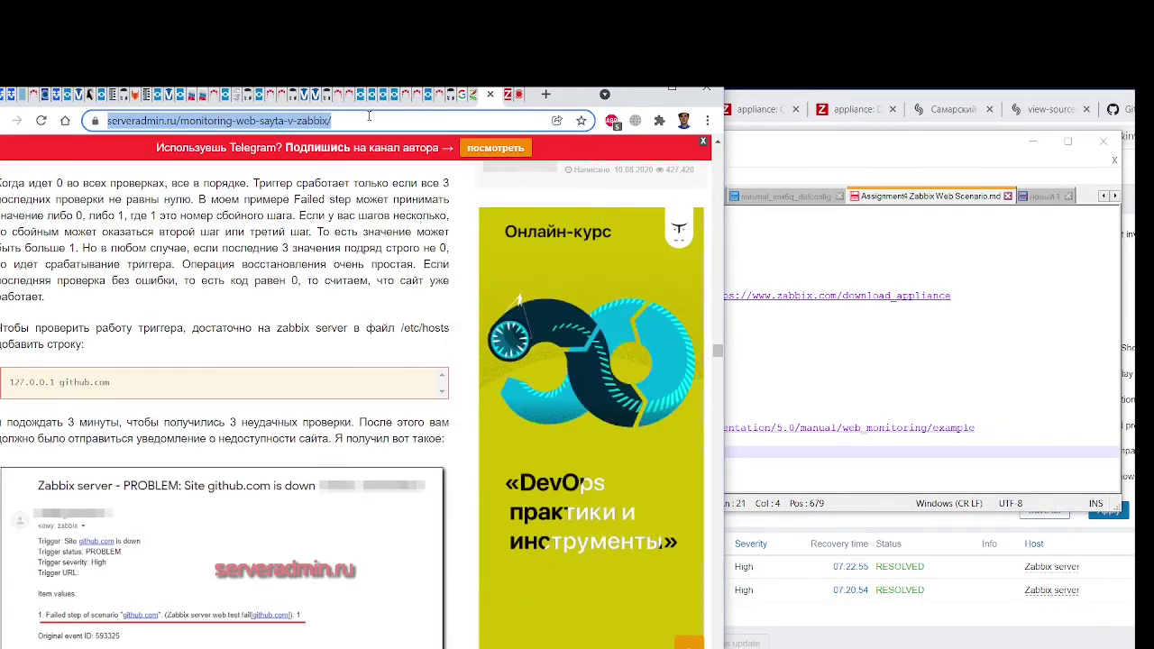
left_click_drag(643, 95, 645, 110)
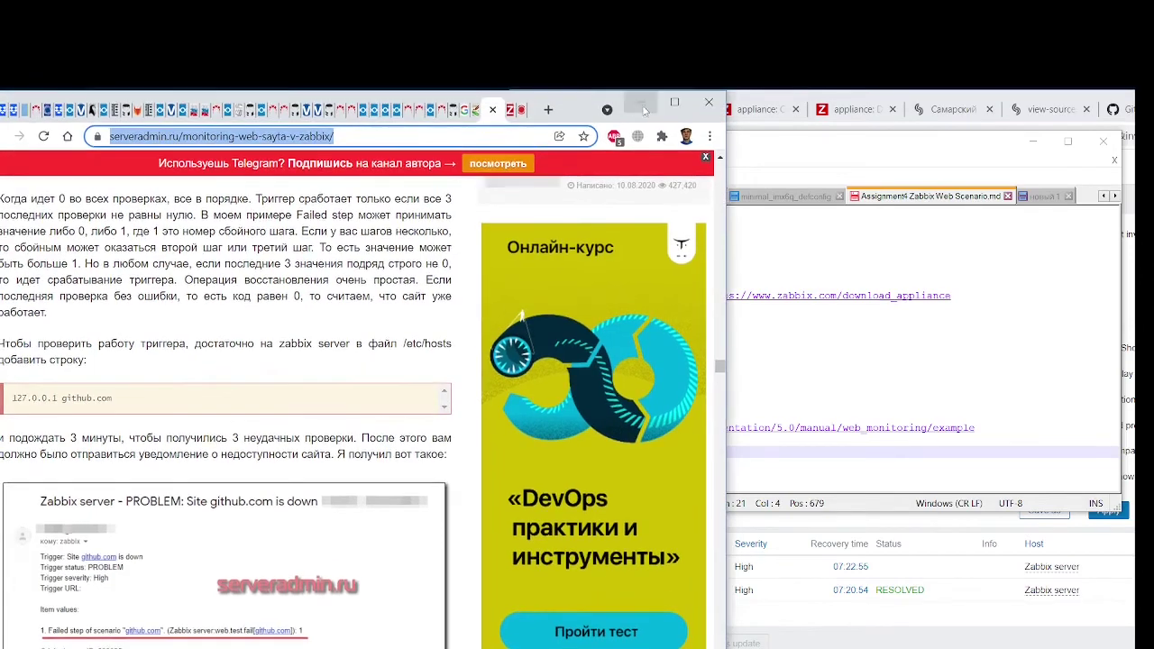
left_click(645, 110)
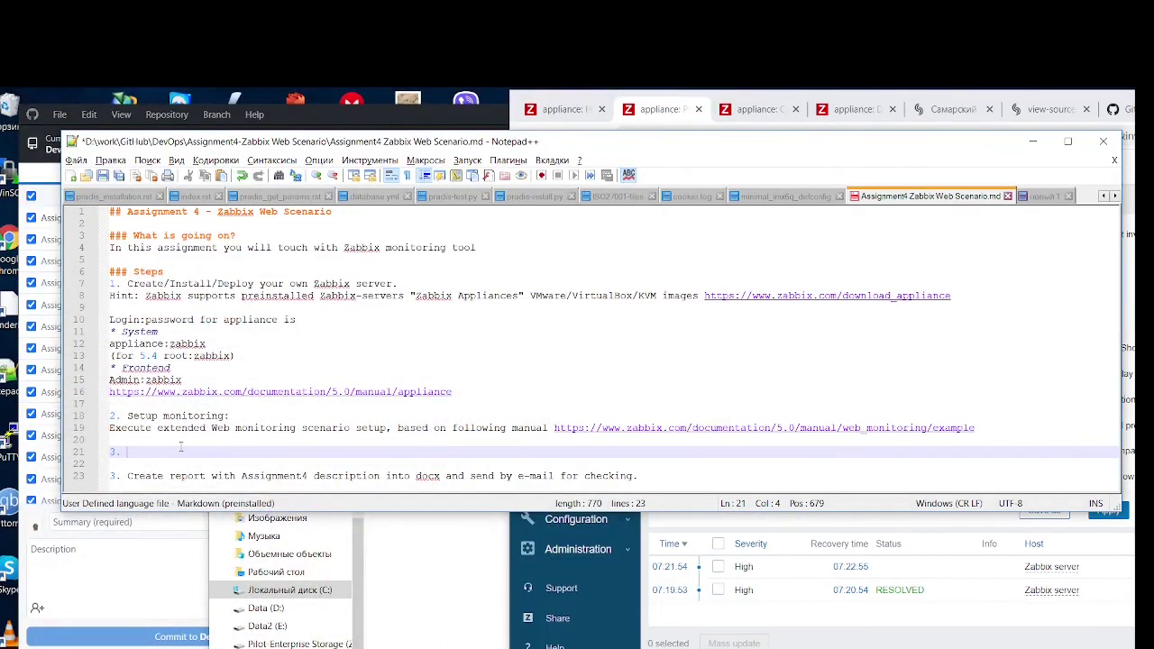
Paste the article link after '3.' and append 'for zabbix server' to step 2
key("ctrl+v")
left_click(127, 451)
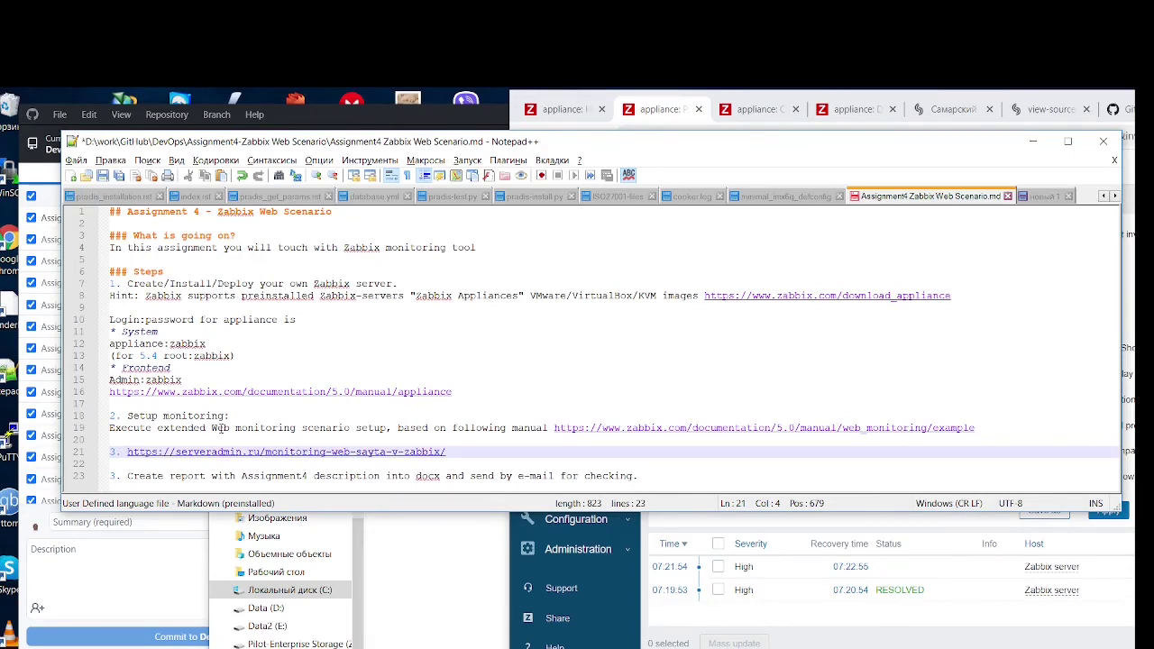
left_click(224, 415)
type("f")
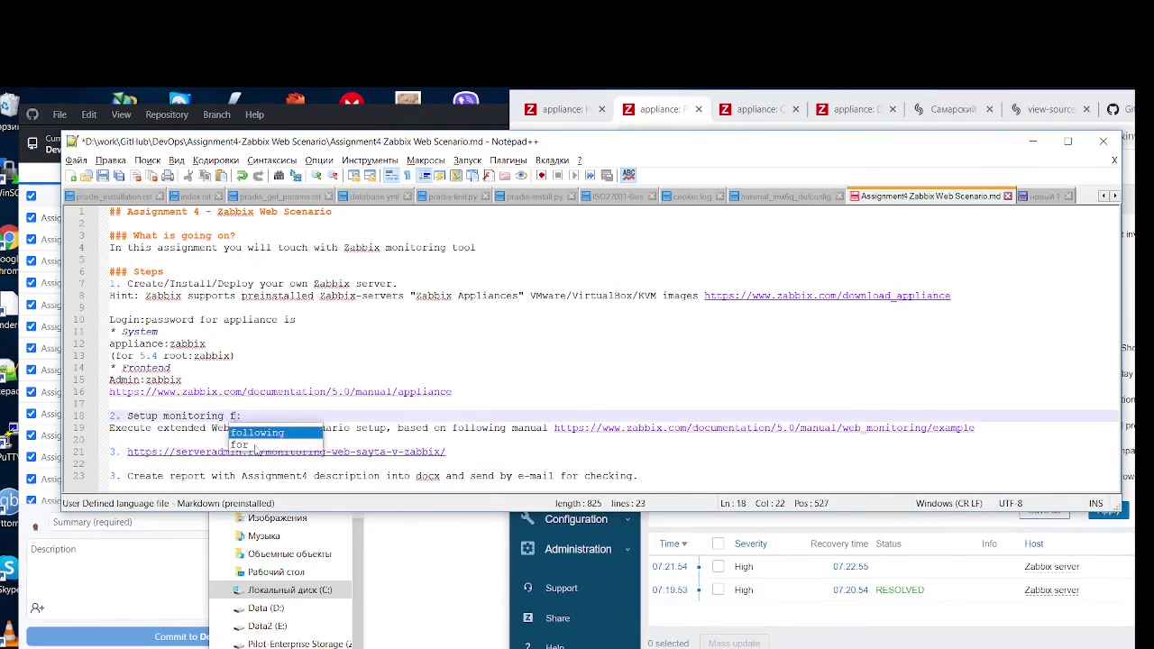
type("or za")
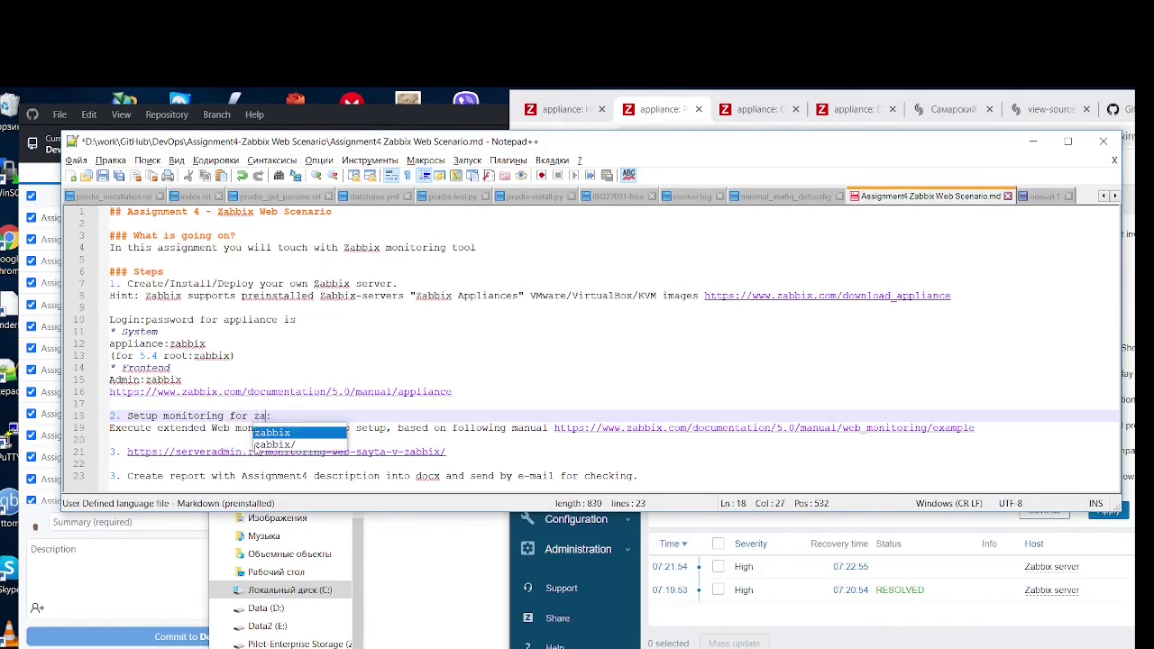
type("bbix server")
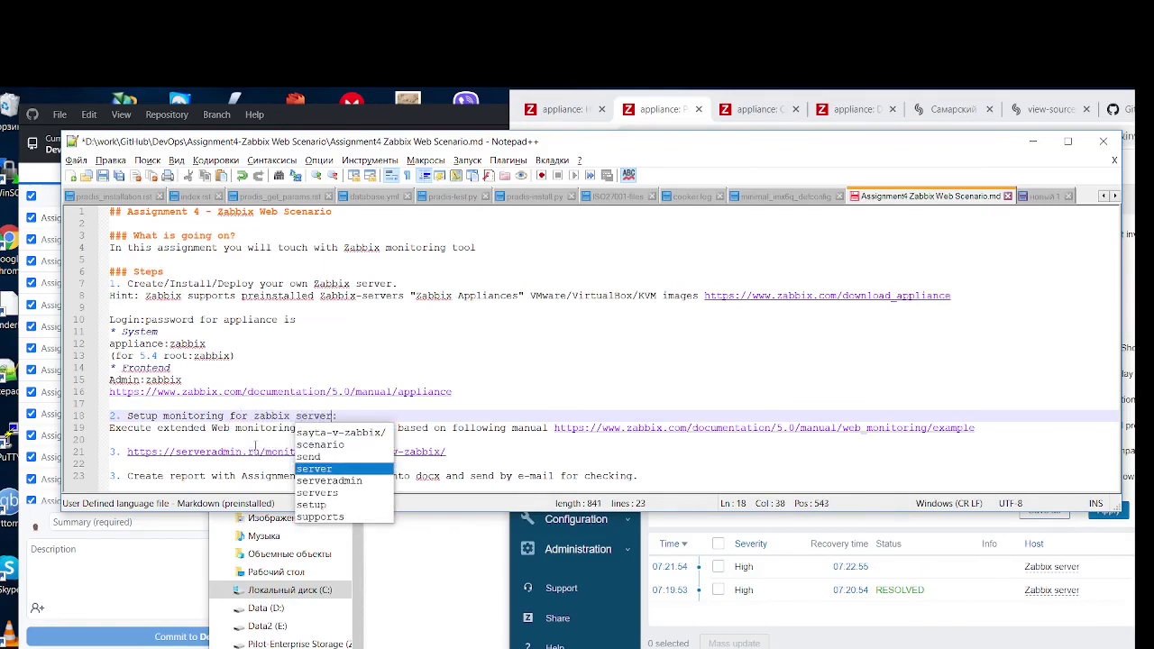
Add 'Setup monitorin for external web-site:' as step 3, with the link on its own line
left_click(128, 452)
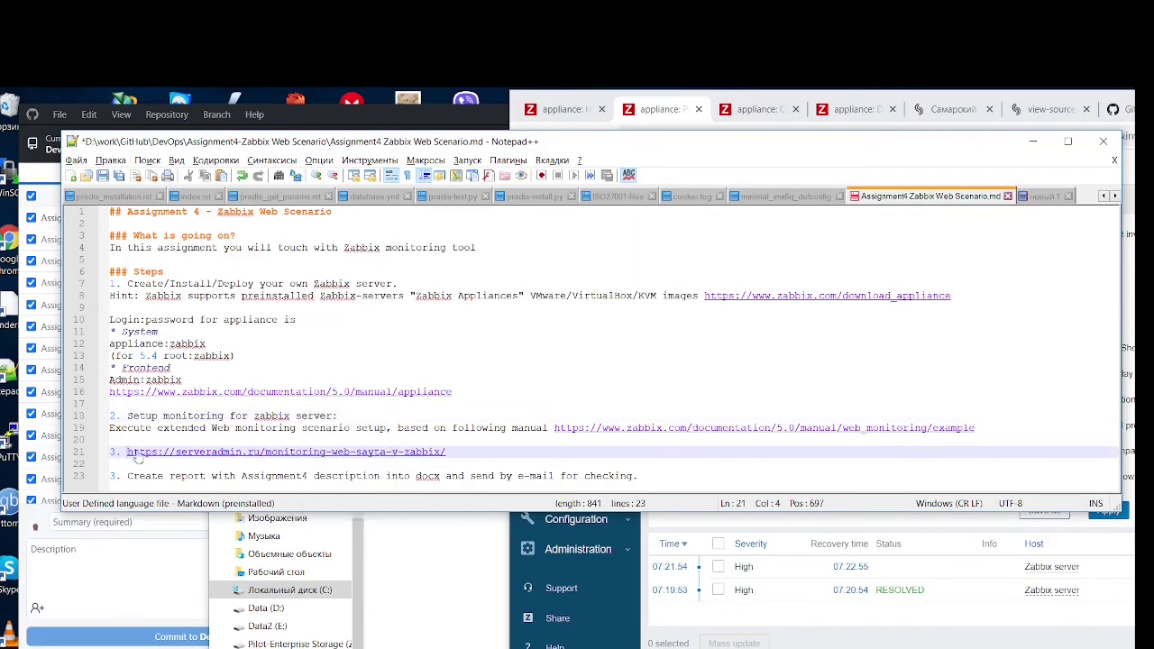
type("Setup monitorin ")
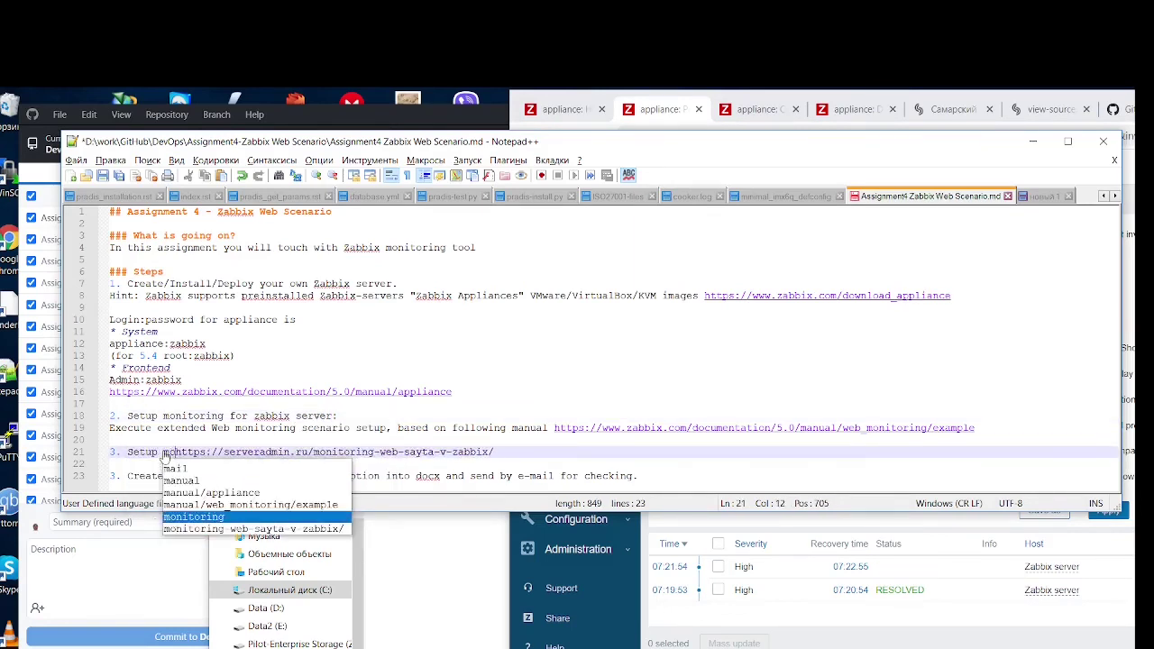
type("for exter")
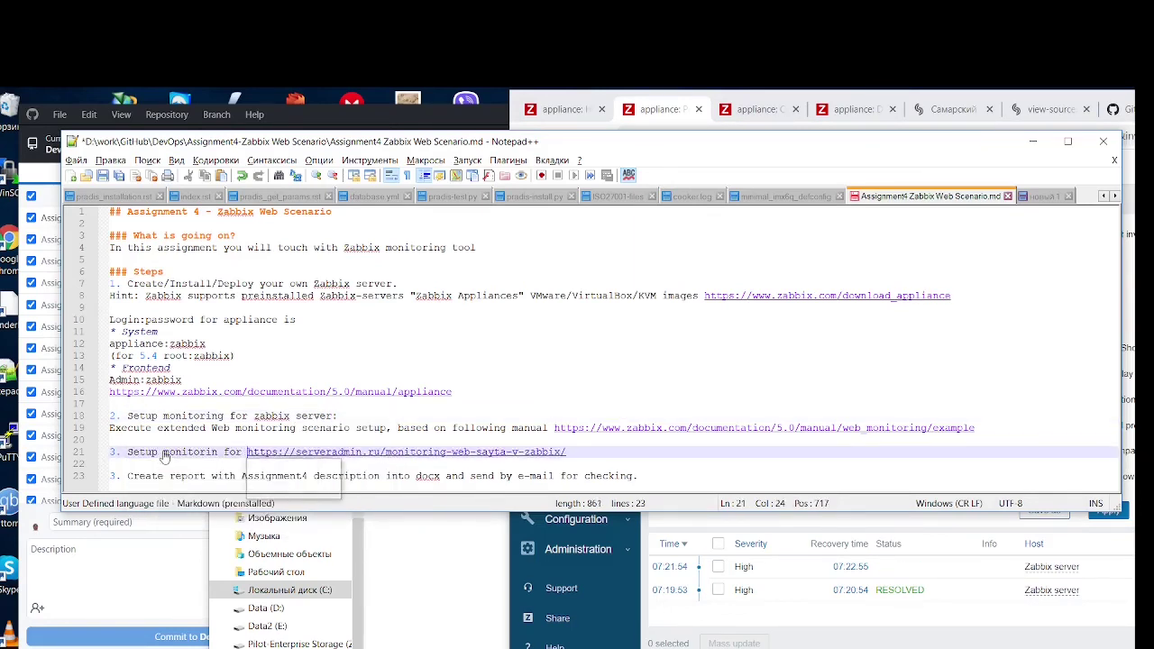
type("nal ")
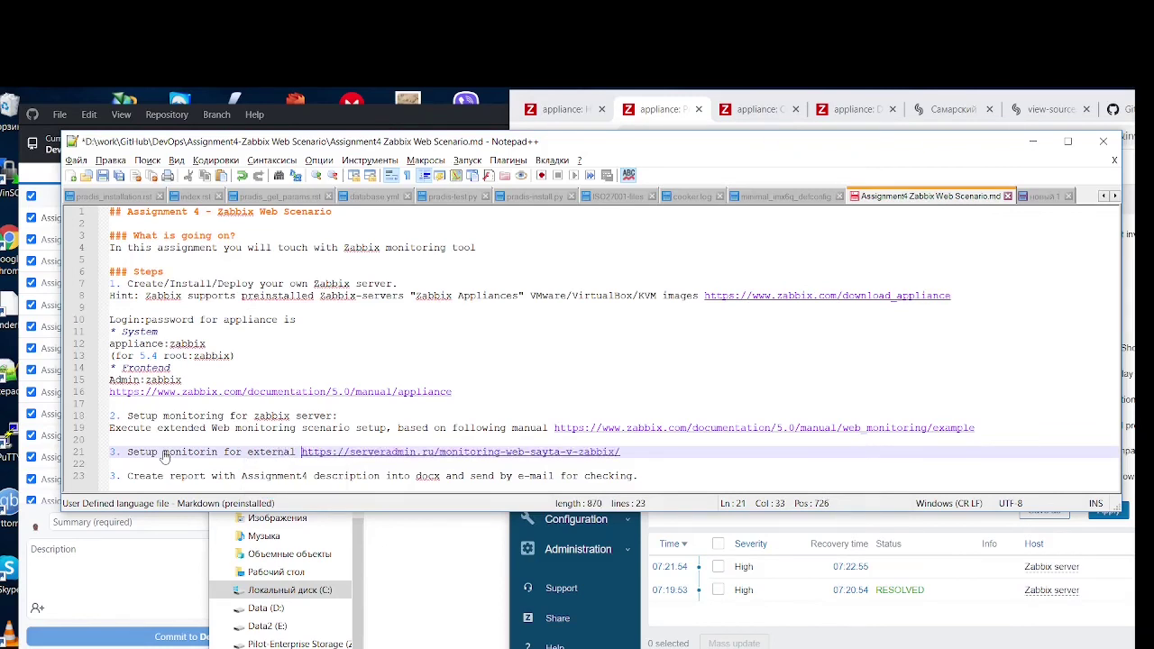
type("web")
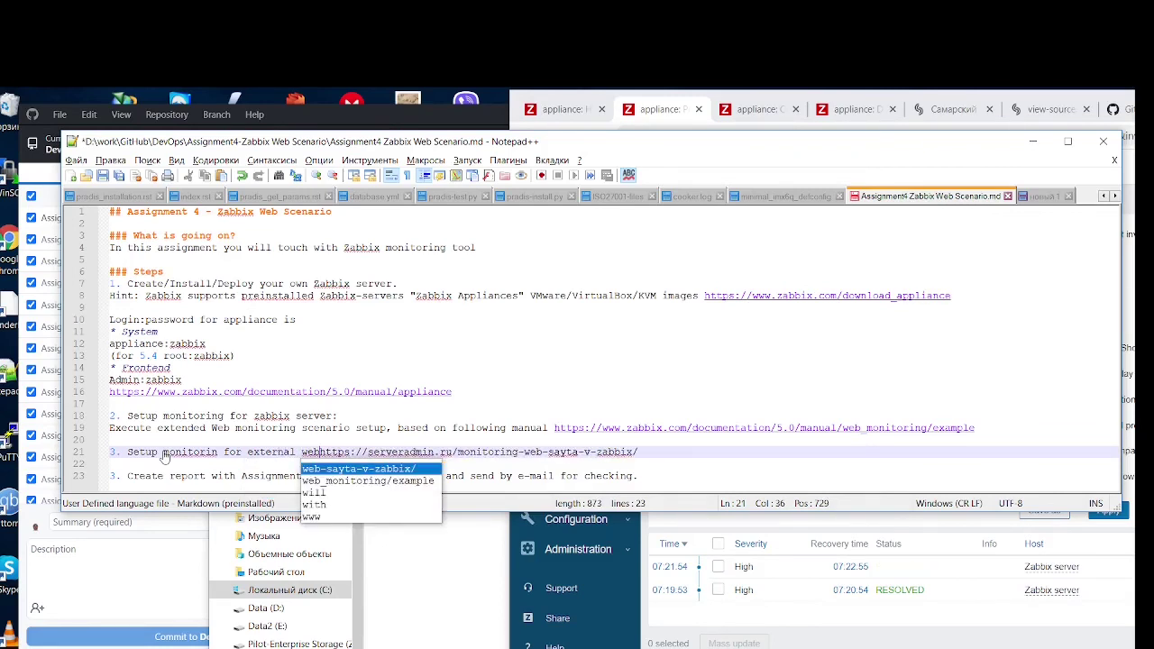
type("-")
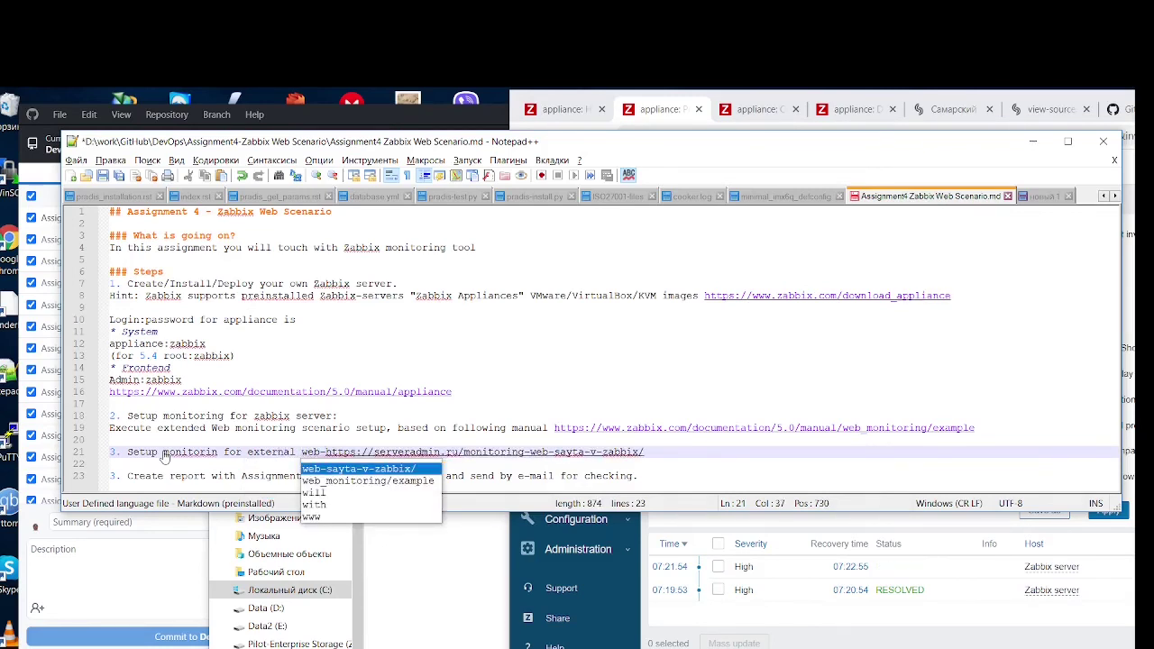
key("Escape")
type("site:")
key("Return")
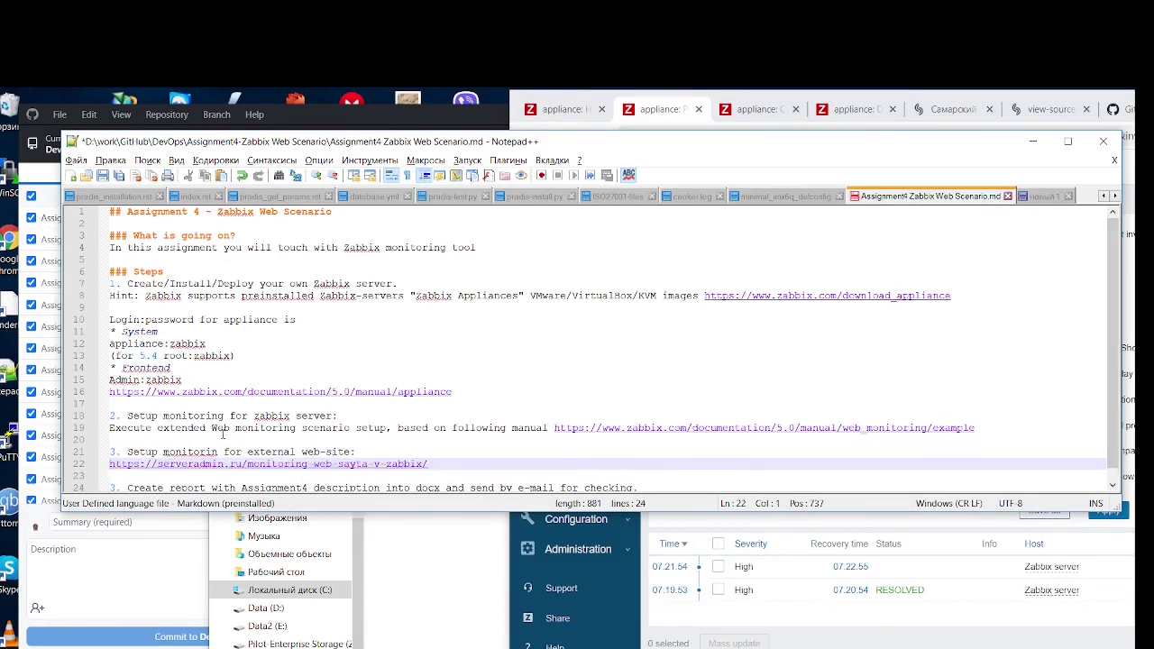
Write 'Setup Web monitoring and trigger form web-site status checking.' under step 3
type("Execute")
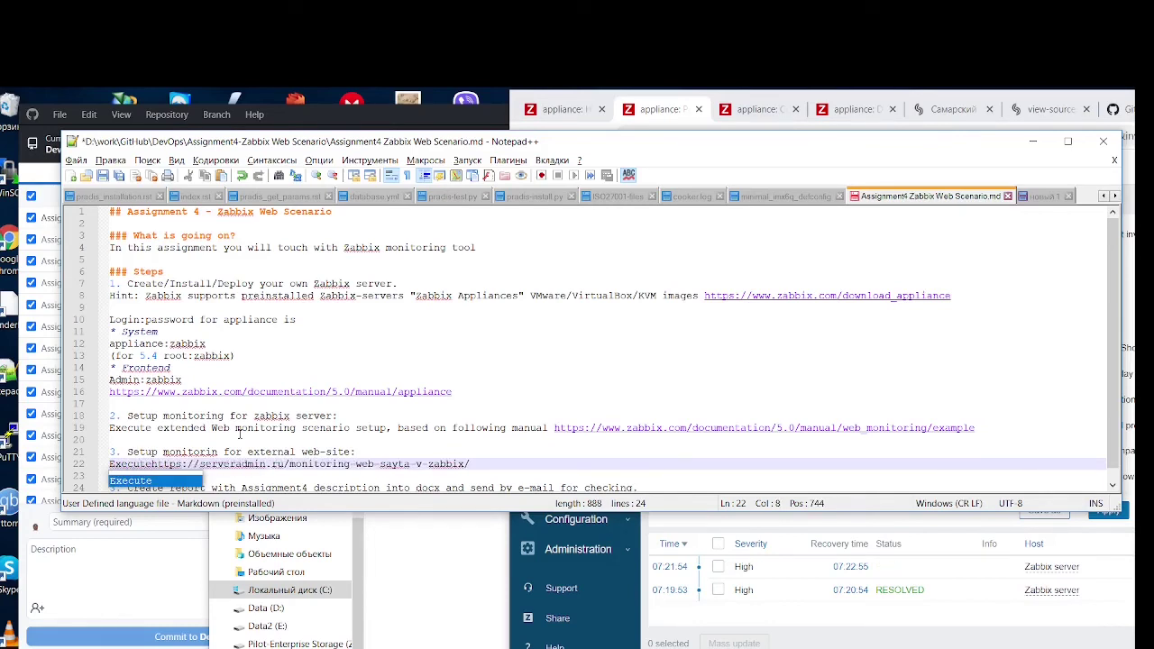
key("BackSpace")
key("BackSpace")
key("BackSpace")
key("BackSpace")
key("BackSpace")
key("BackSpace")
key("BackSpace")
type("S")
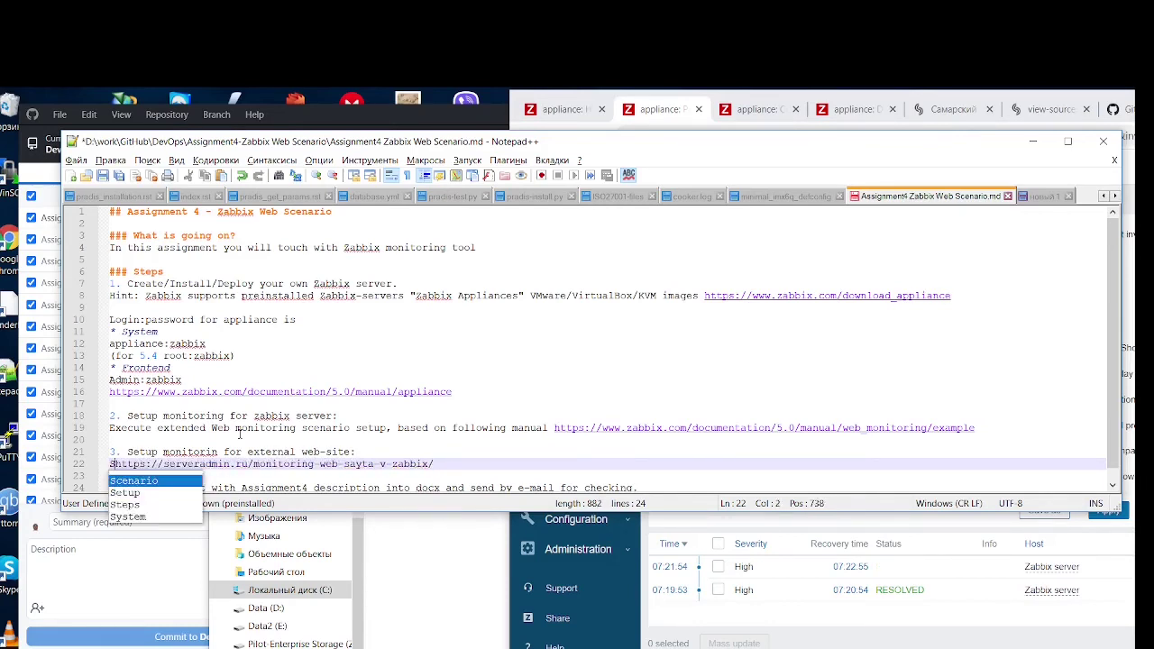
key("BackSpace")
type("S")
key("Down")
key("Return")
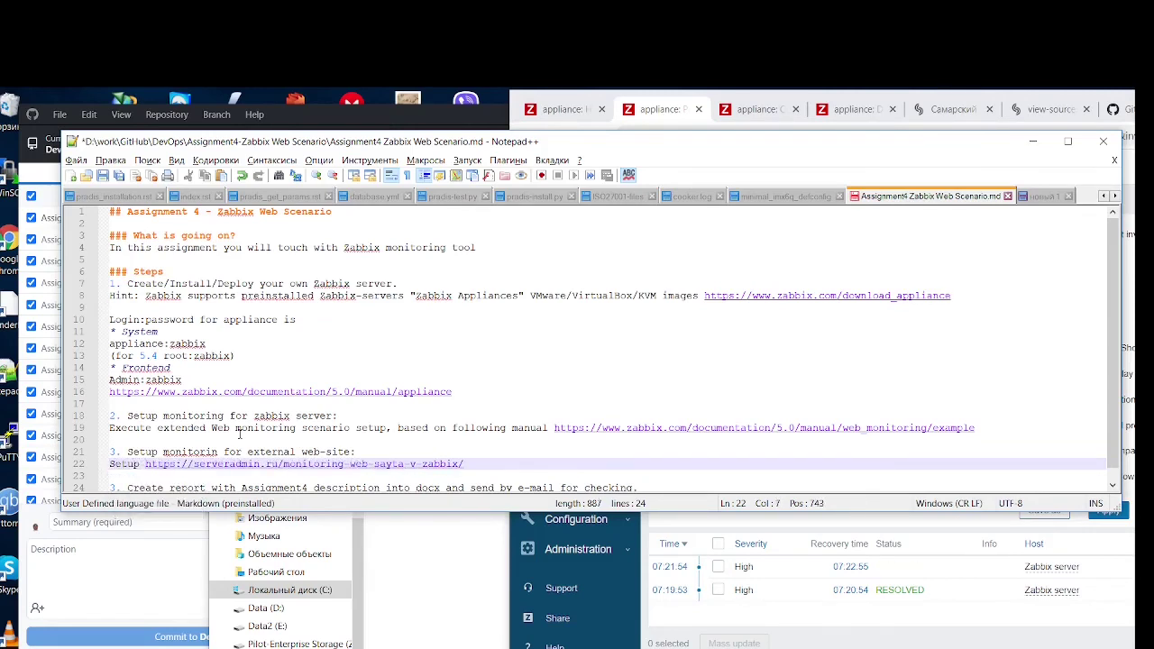
type("Web mo")
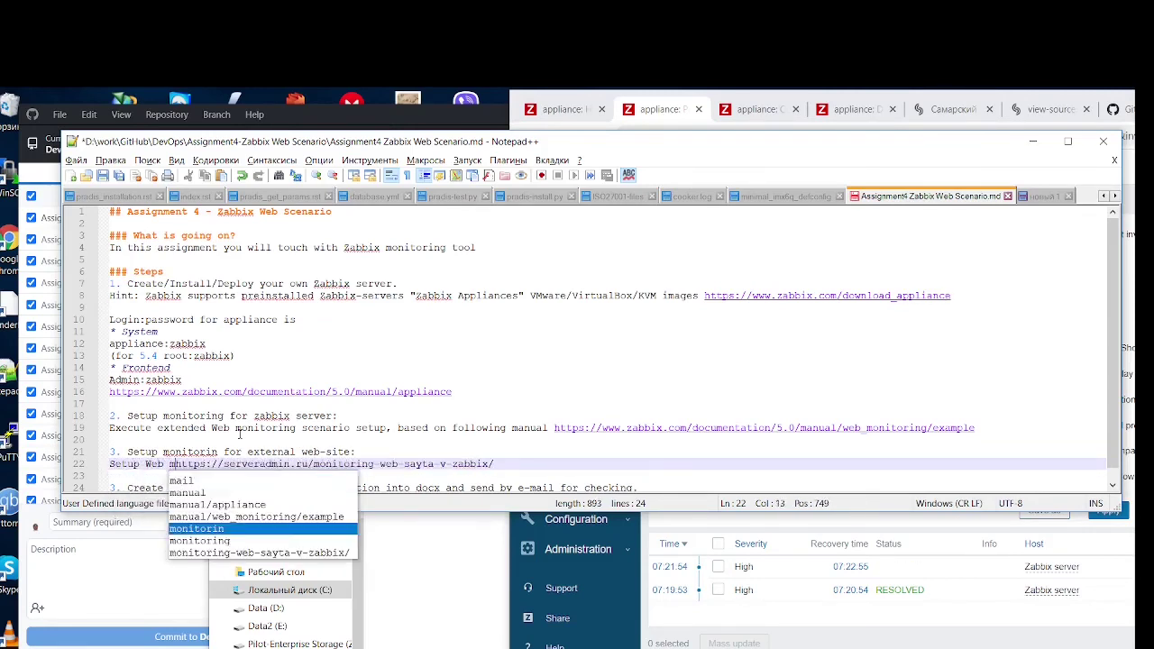
type("nitoring an")
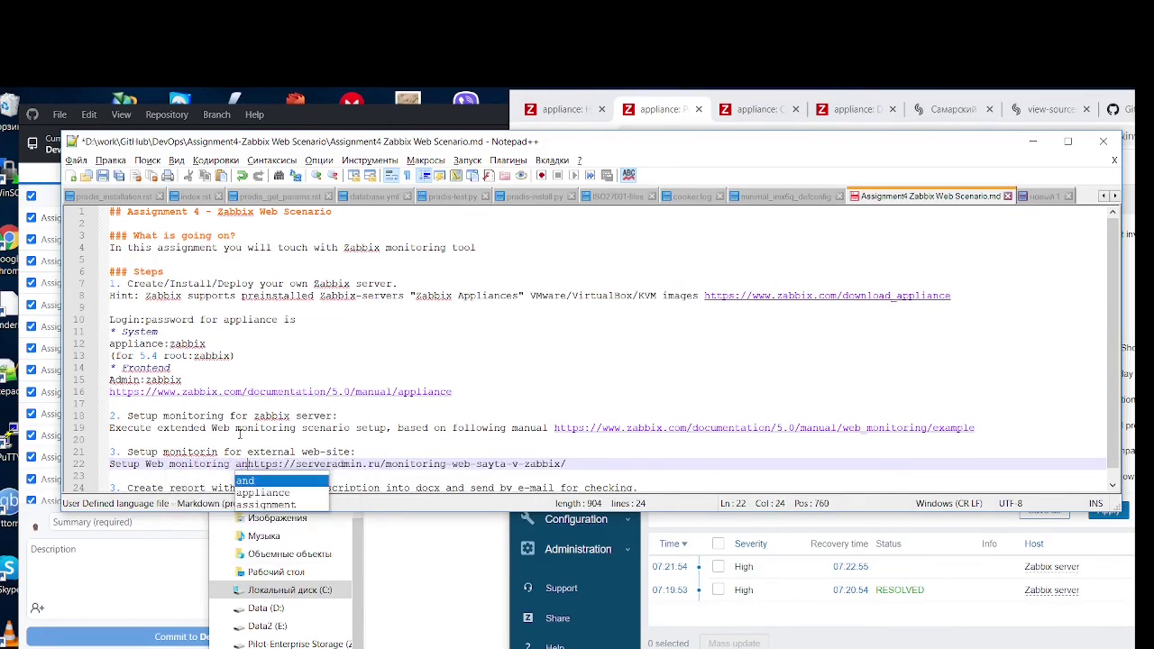
type("d ")
type("trigger ")
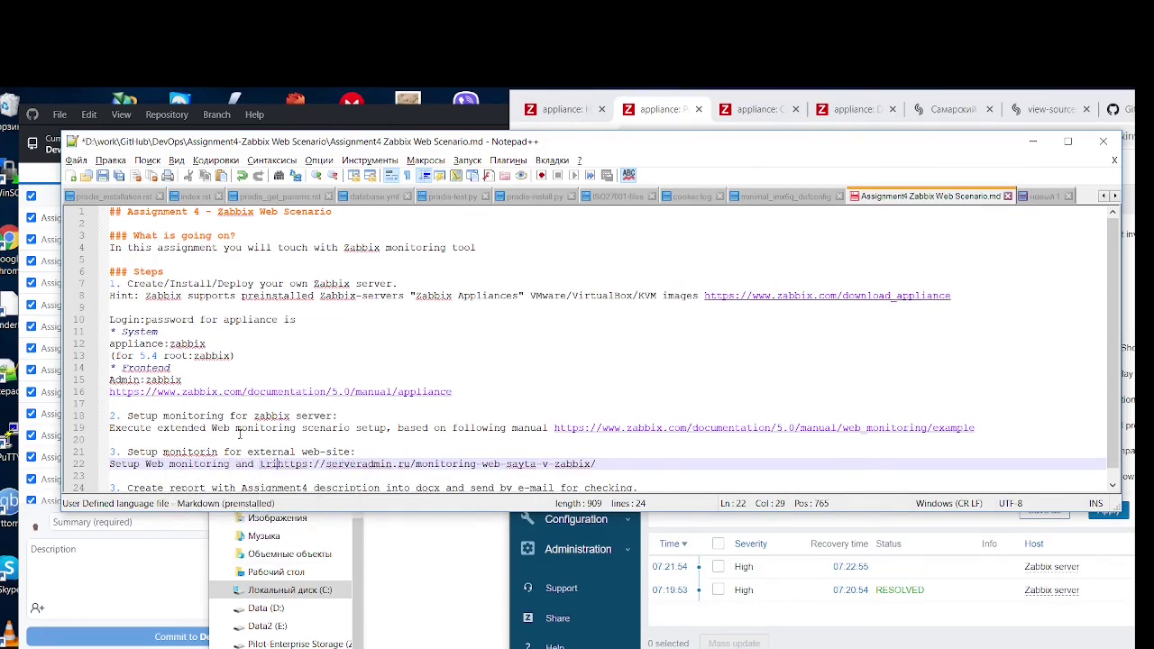
type("fo")
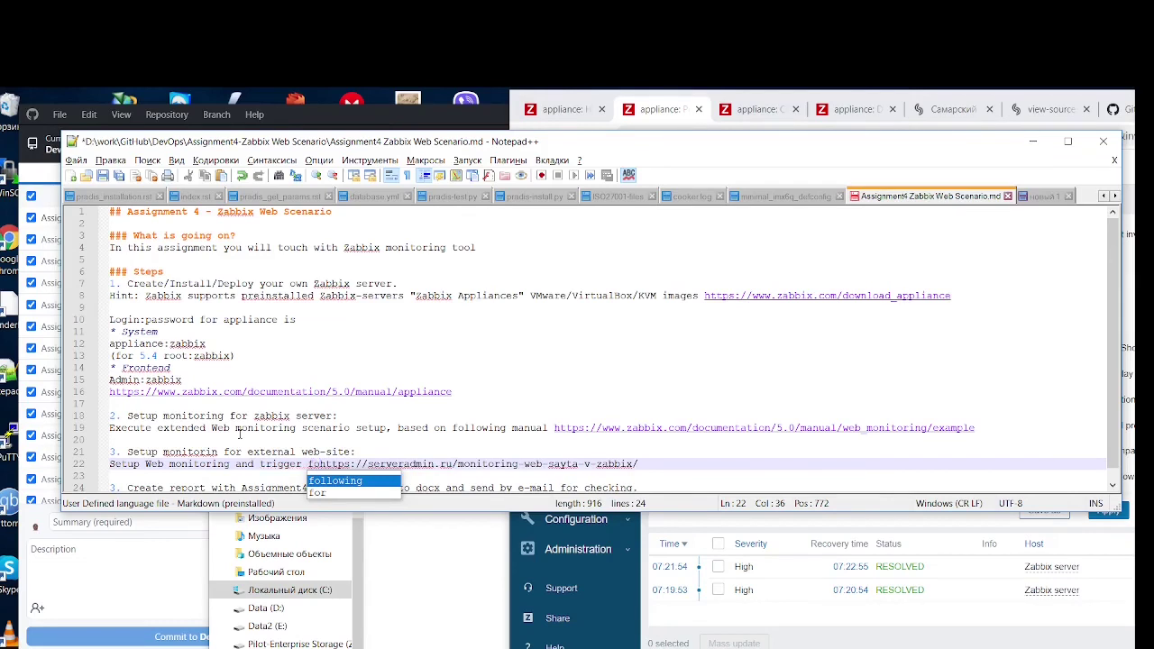
type("rm ")
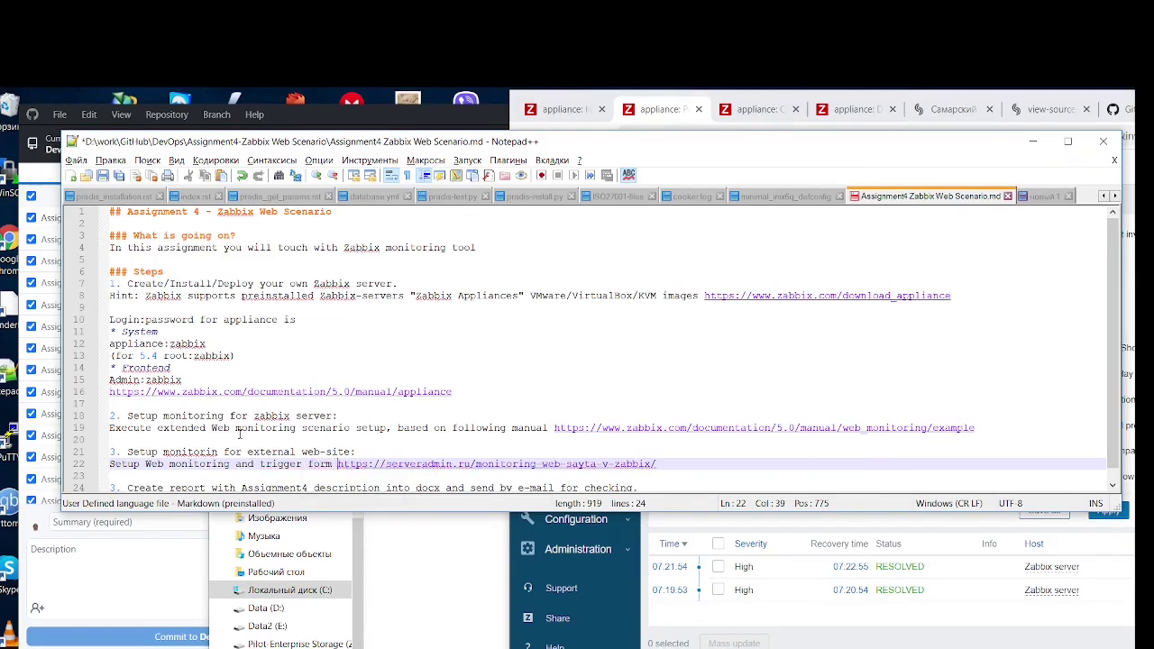
type("web-")
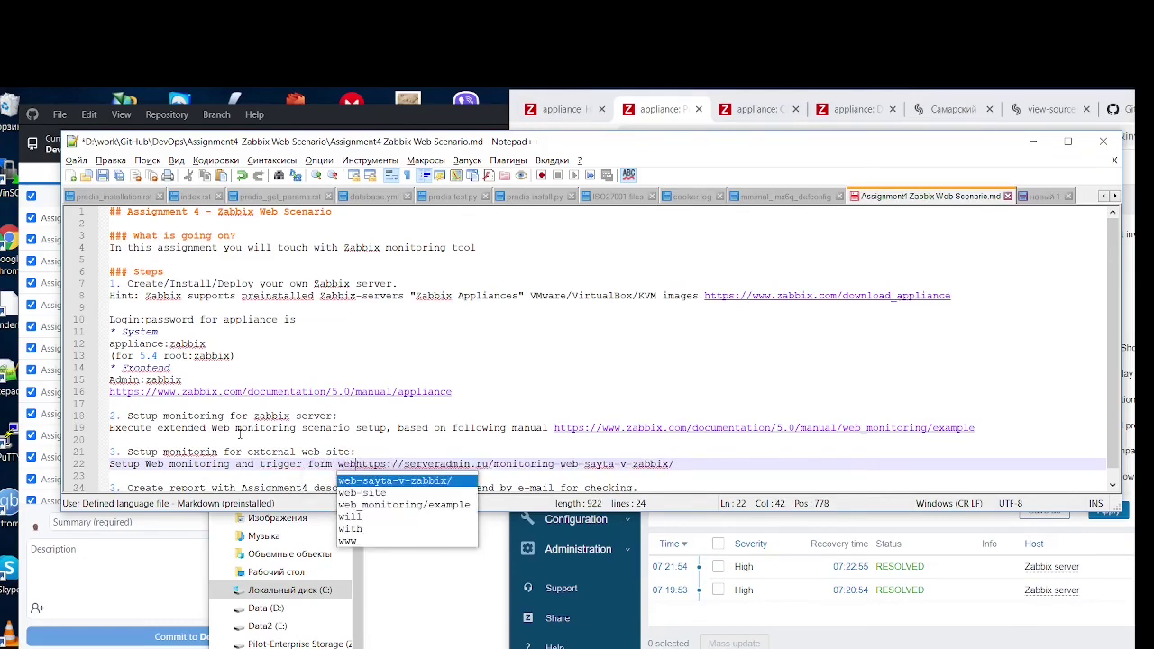
type("site stat")
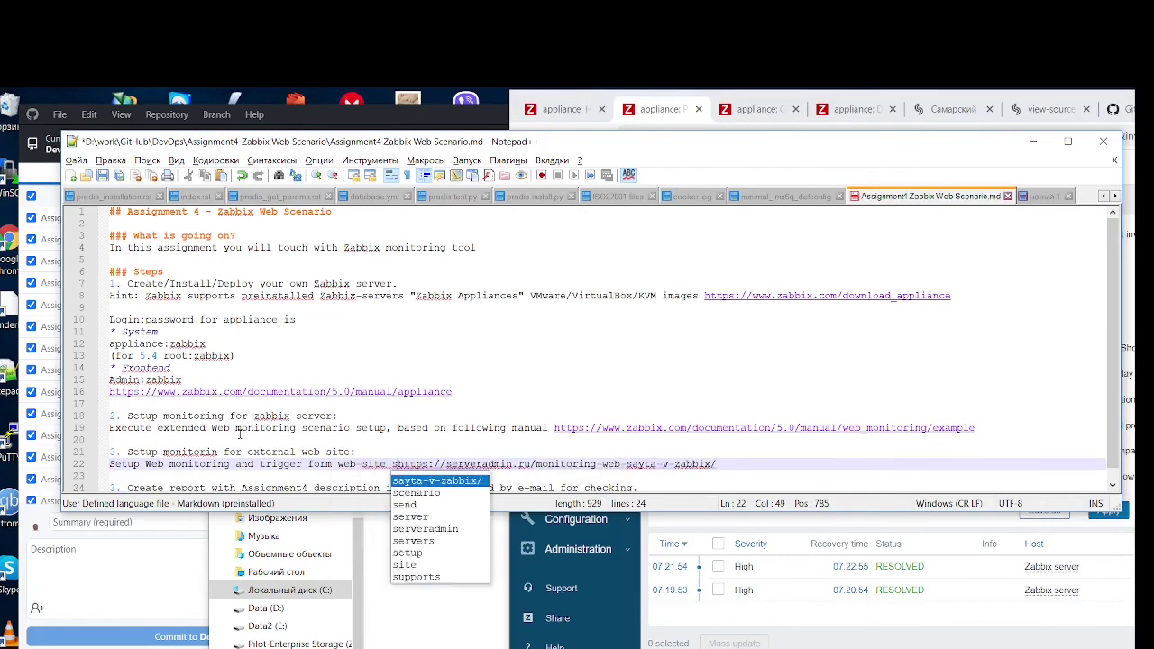
type("uck checki")
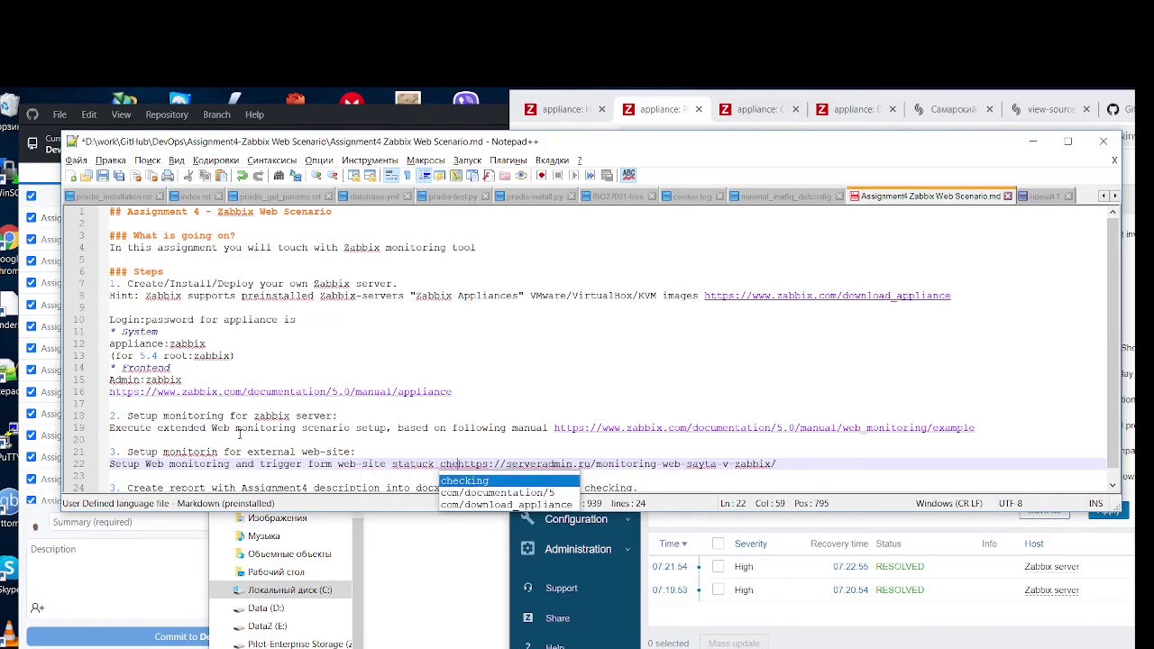
type("ng")
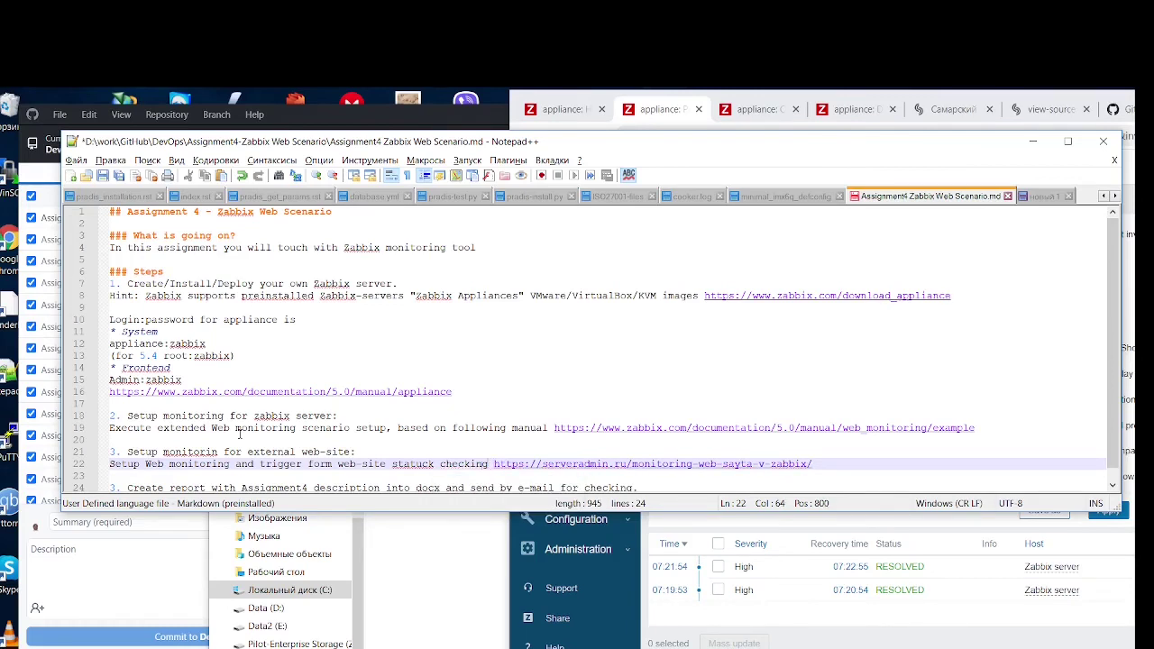
key("BackSpace")
key("BackSpace")
type("s")
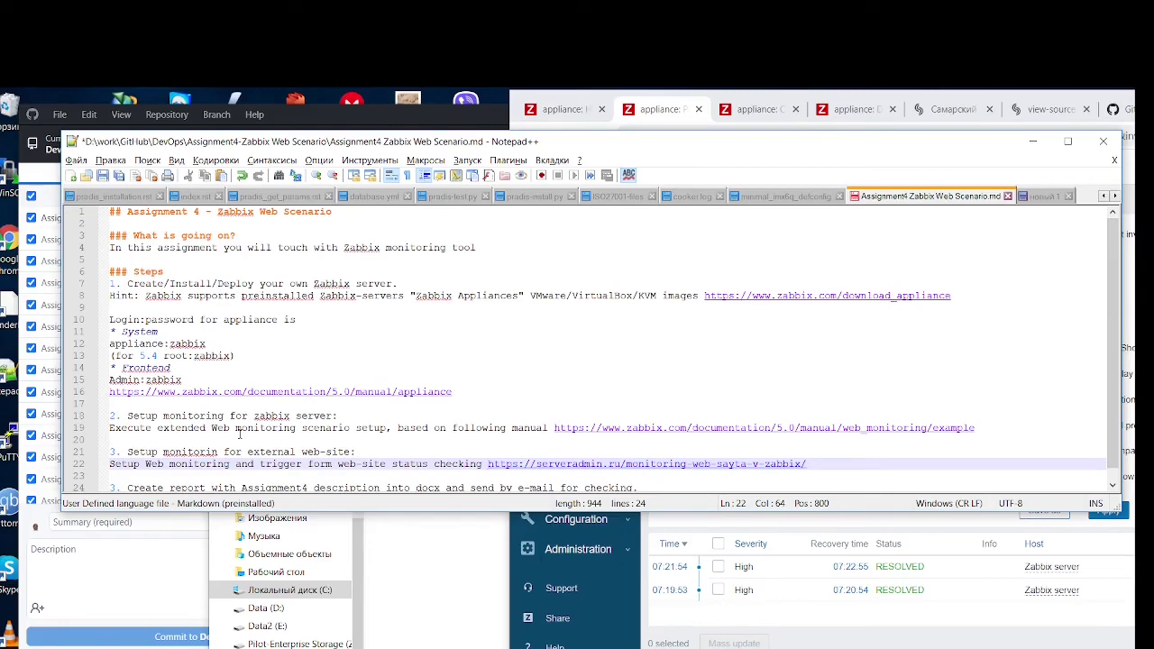
type(".")
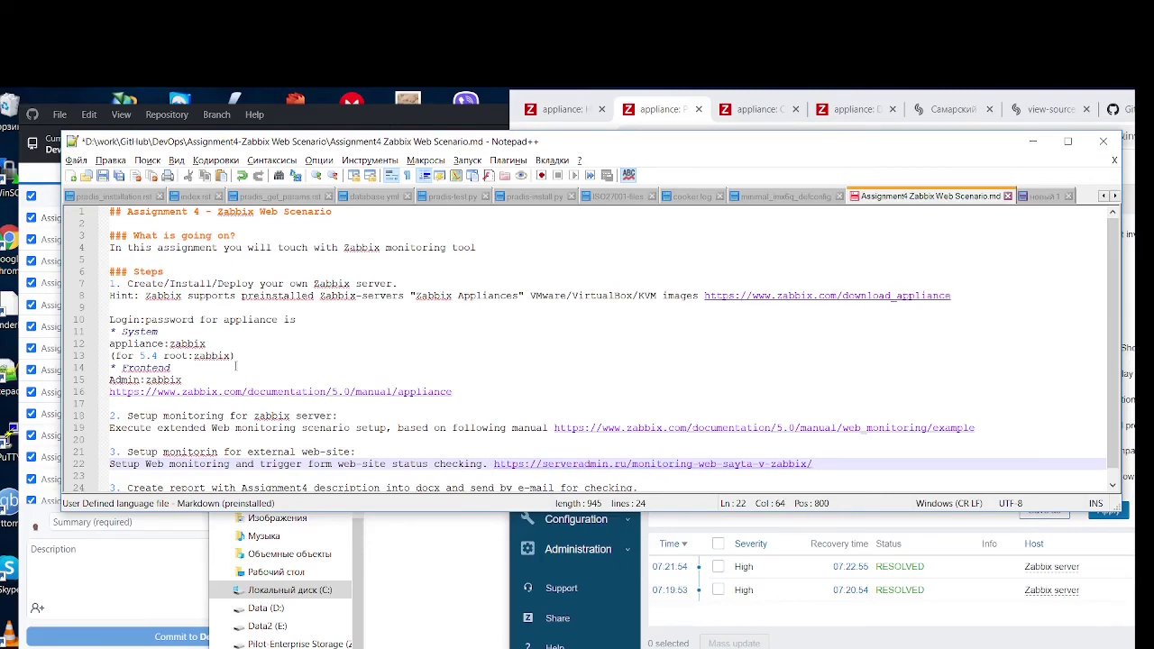
Append 'Check how it works.' and save the assignment file
scroll(273, 390, "down", 1)
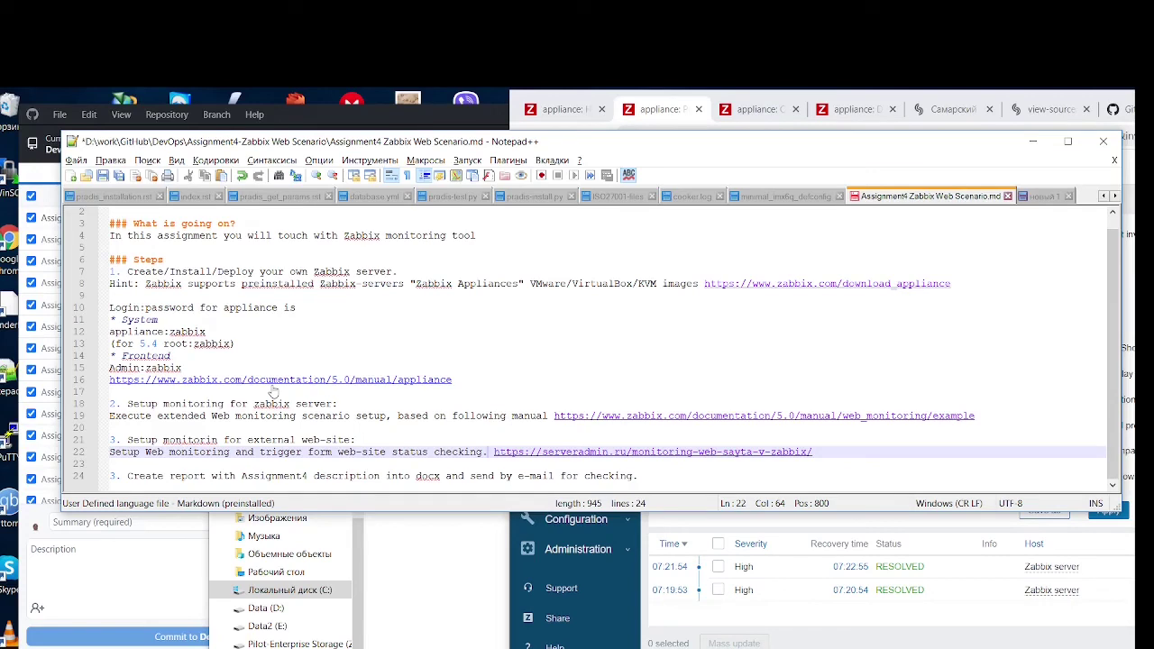
type("Check how it")
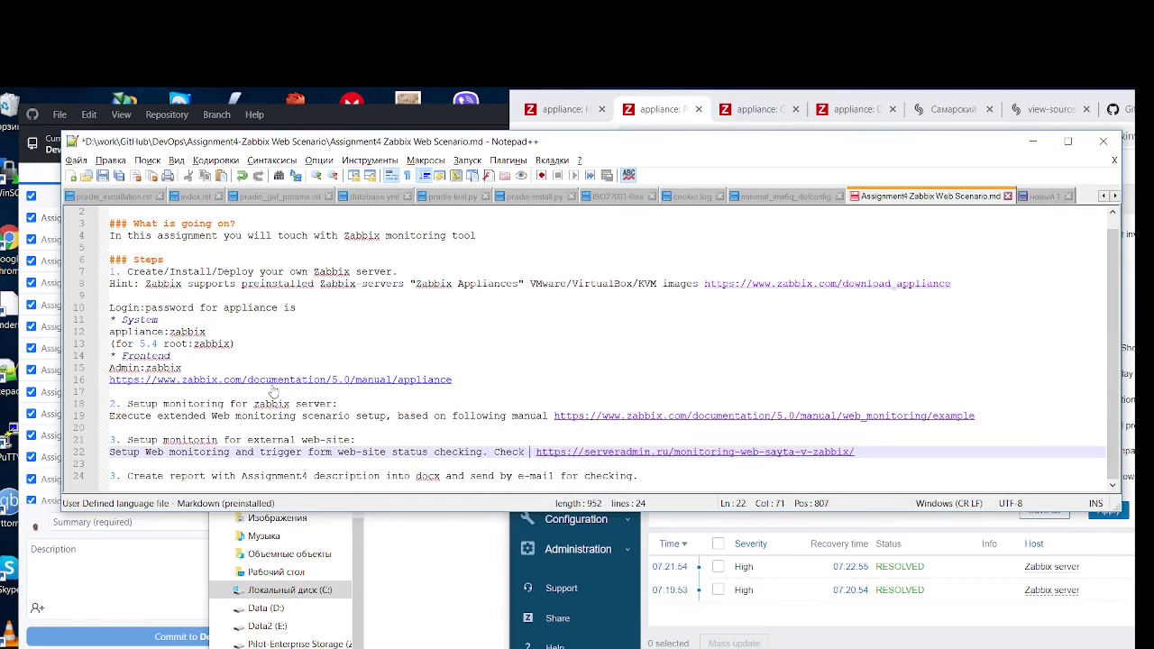
type(" works.")
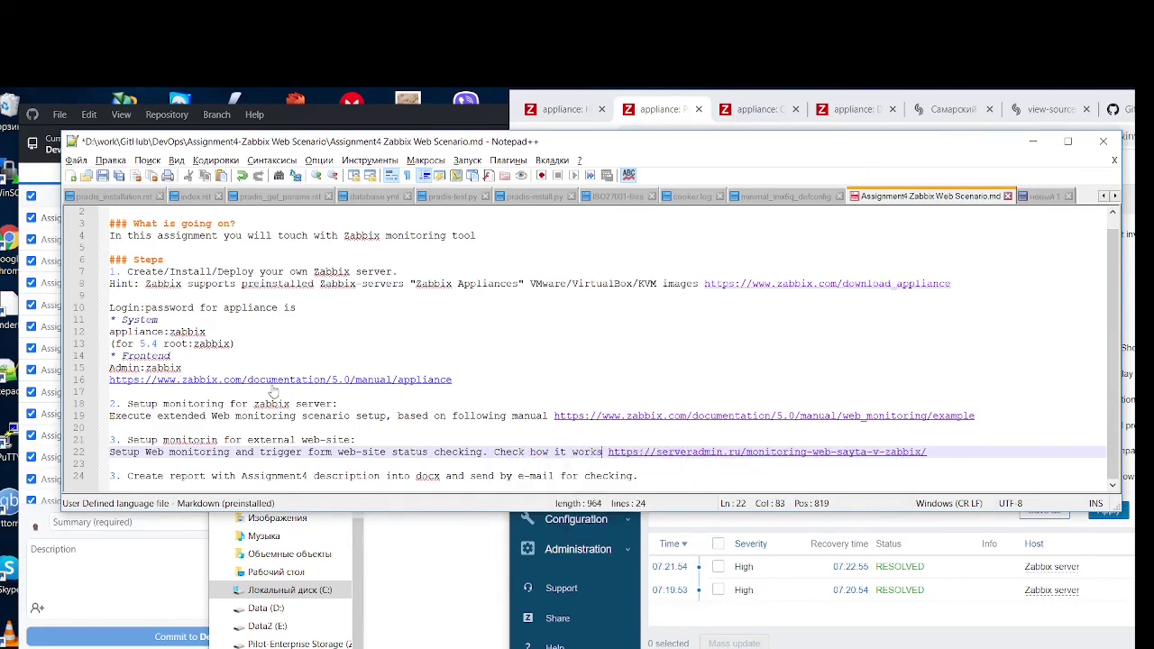
key("ctrl+s")
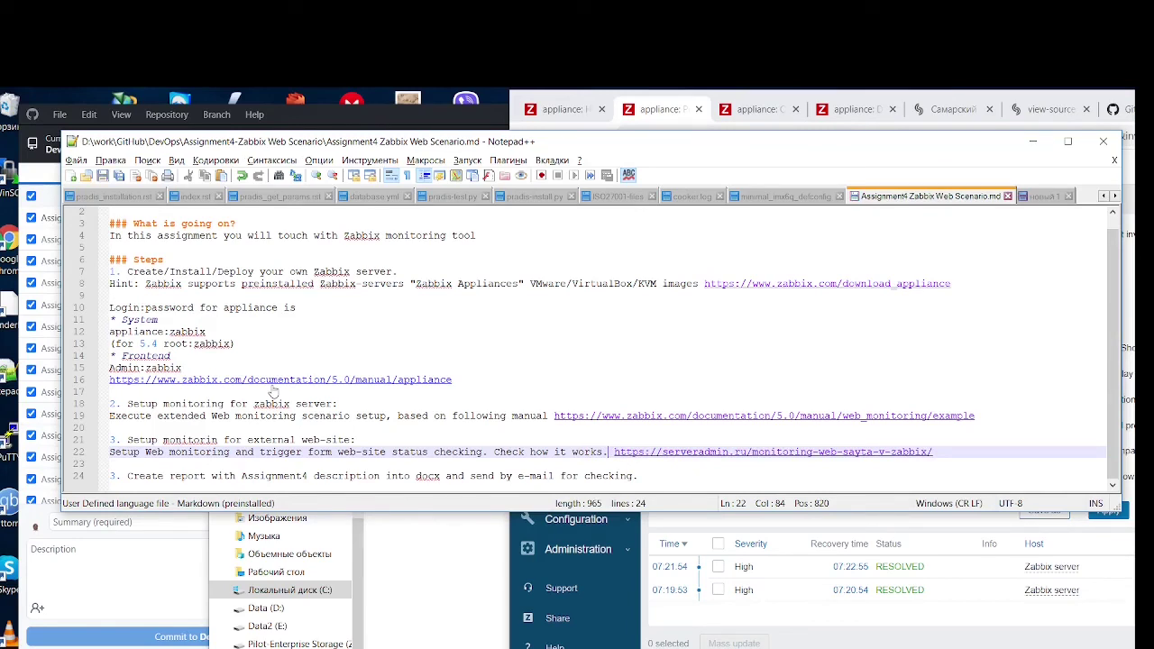
Bring Chrome with the serveradmin.ru article forward and switch to the BigBlueButton DevOps'2021 tab
left_click_drag(586, 150, 576, 119)
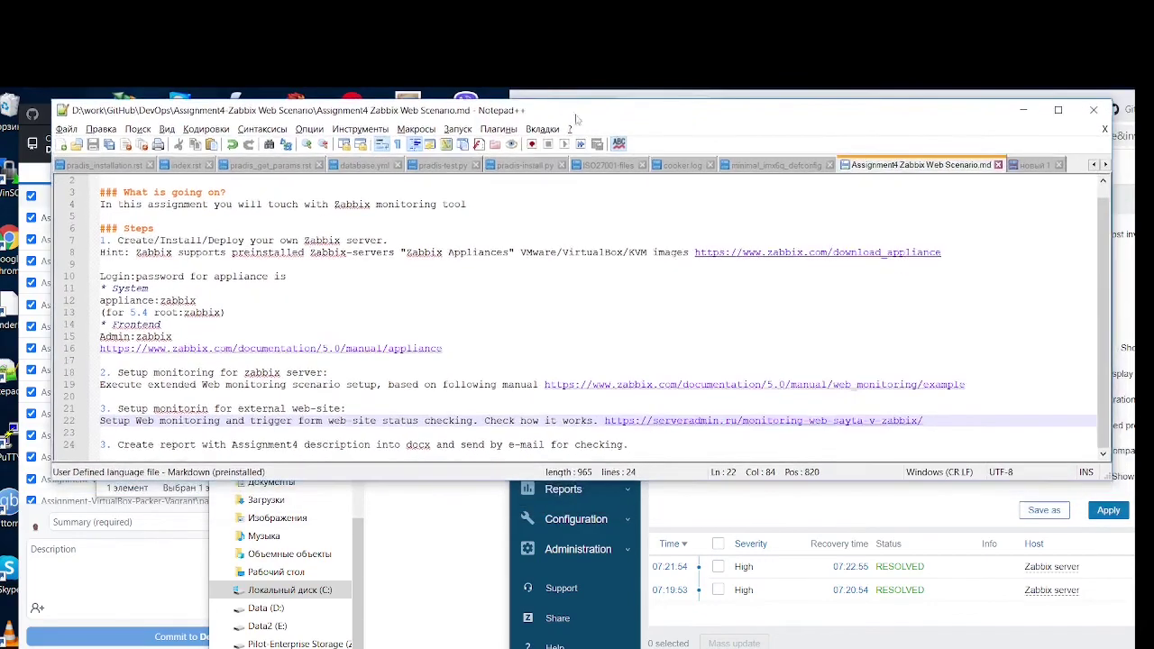
mouse_move(41, 636)
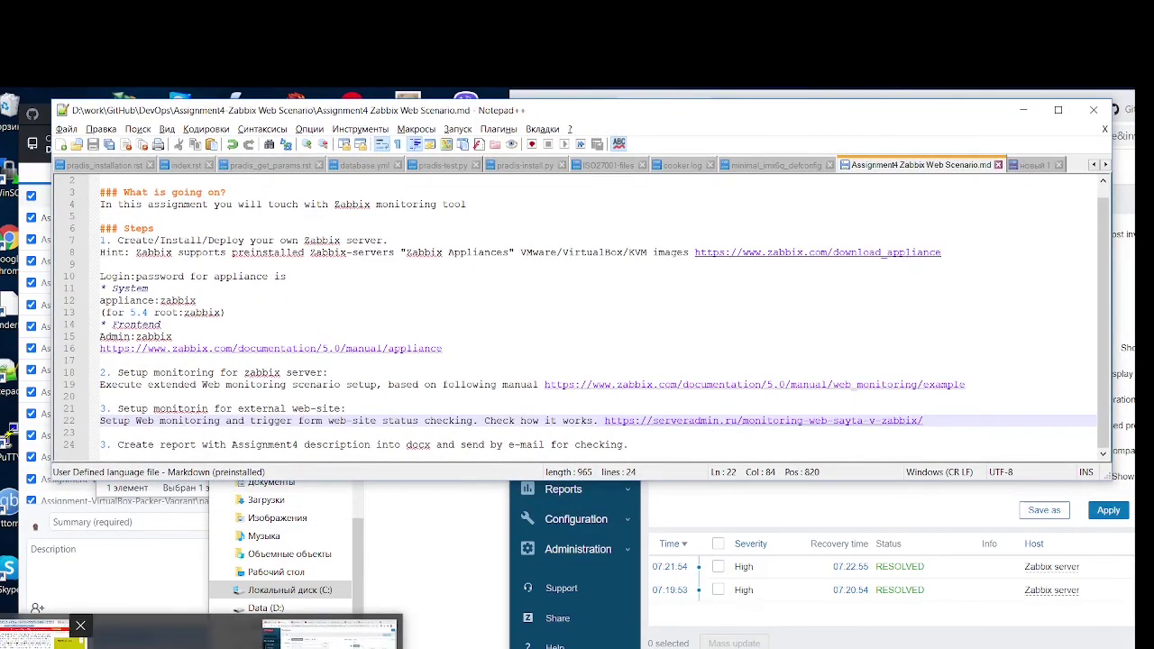
left_click(40, 636)
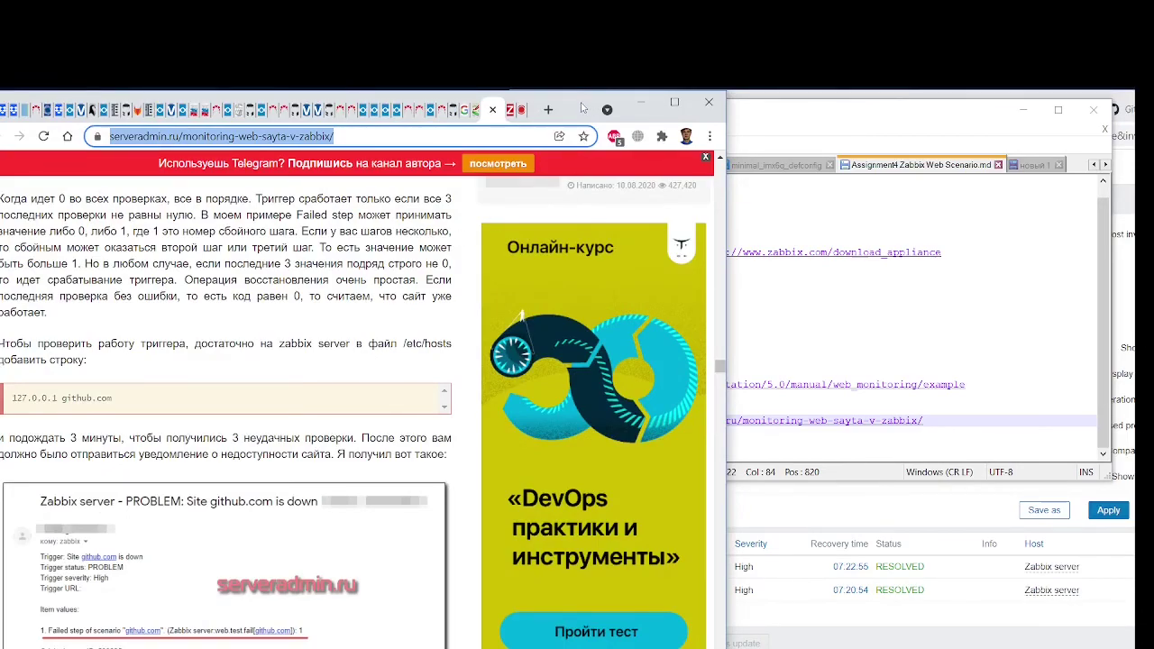
left_click_drag(583, 108, 586, 89)
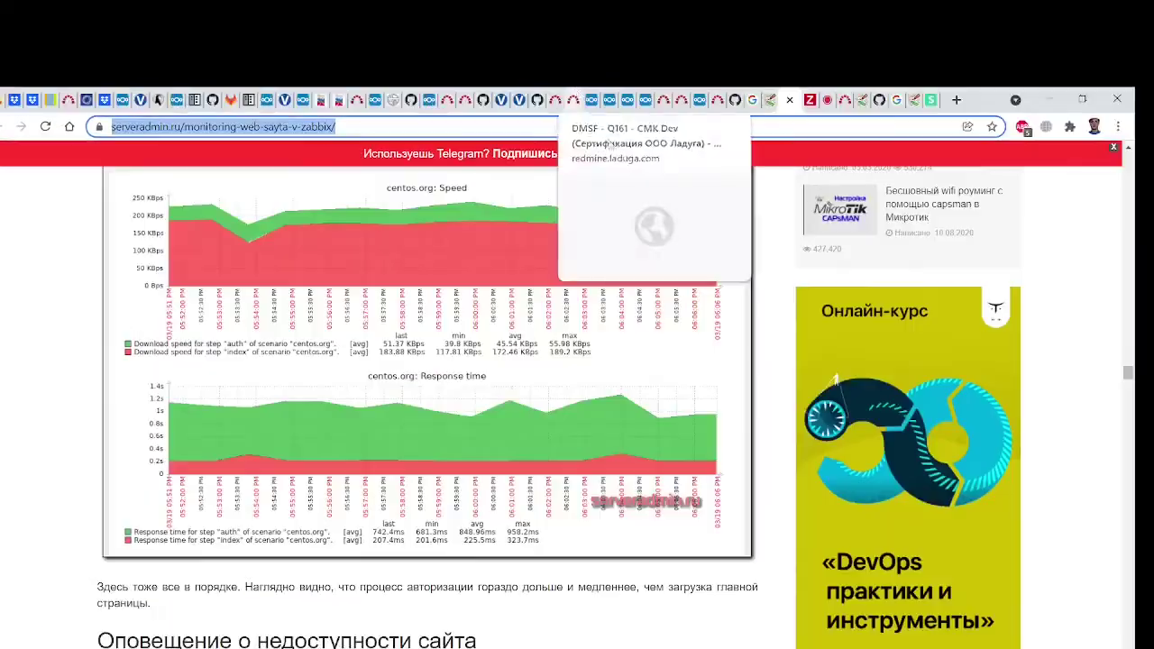
scroll(969, 166, "up", 5)
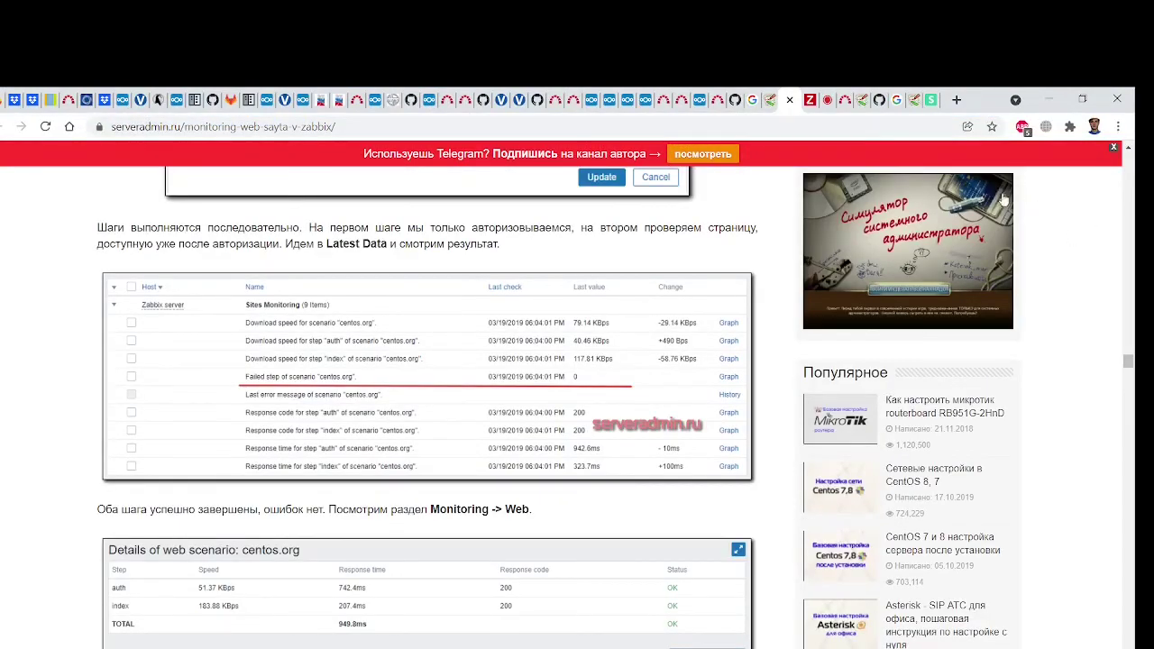
left_click(826, 108)
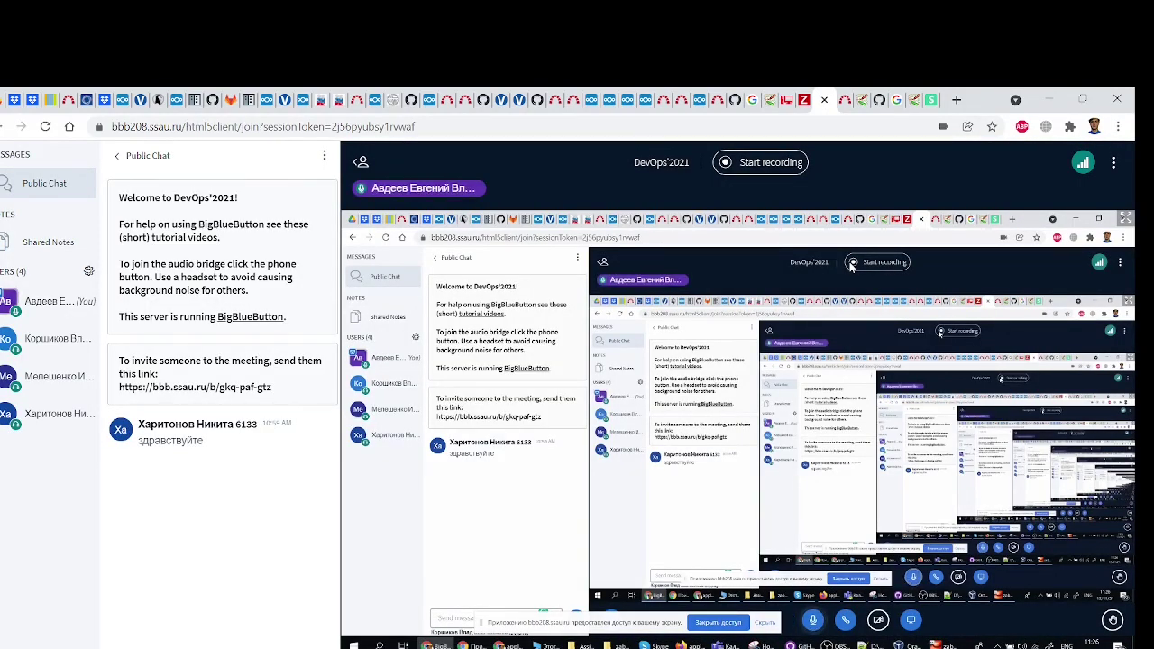
Move the screen-sharing notice aside and post a phone number reply in Public Chat
left_click_drag(595, 624, 712, 626)
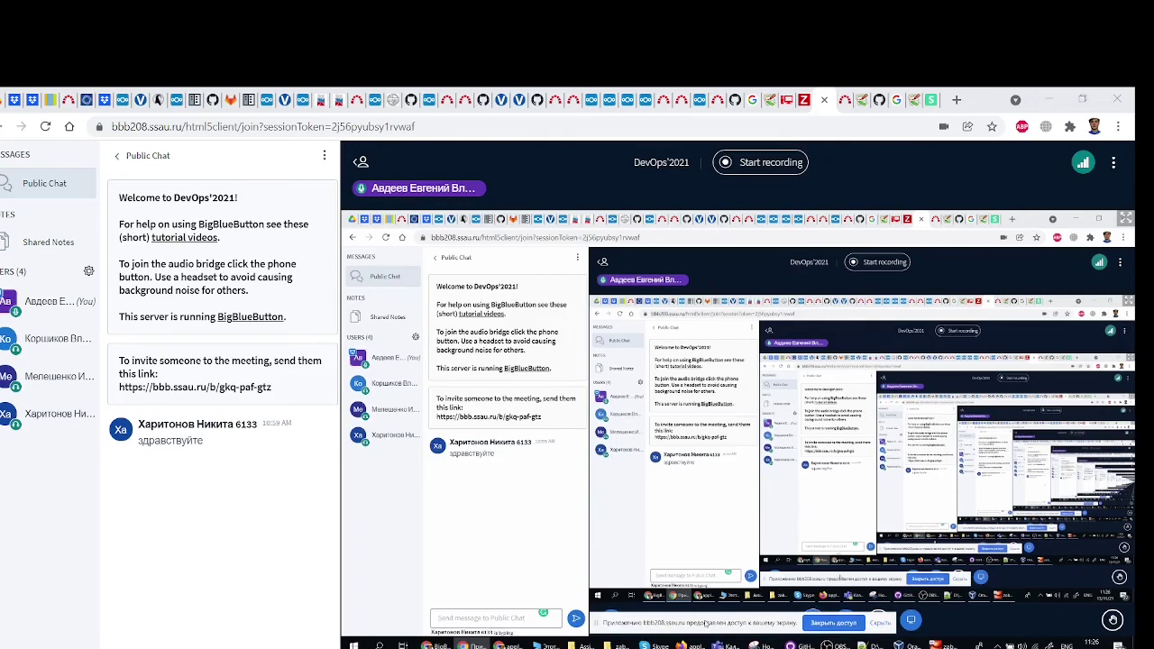
left_click_drag(710, 623, 719, 625)
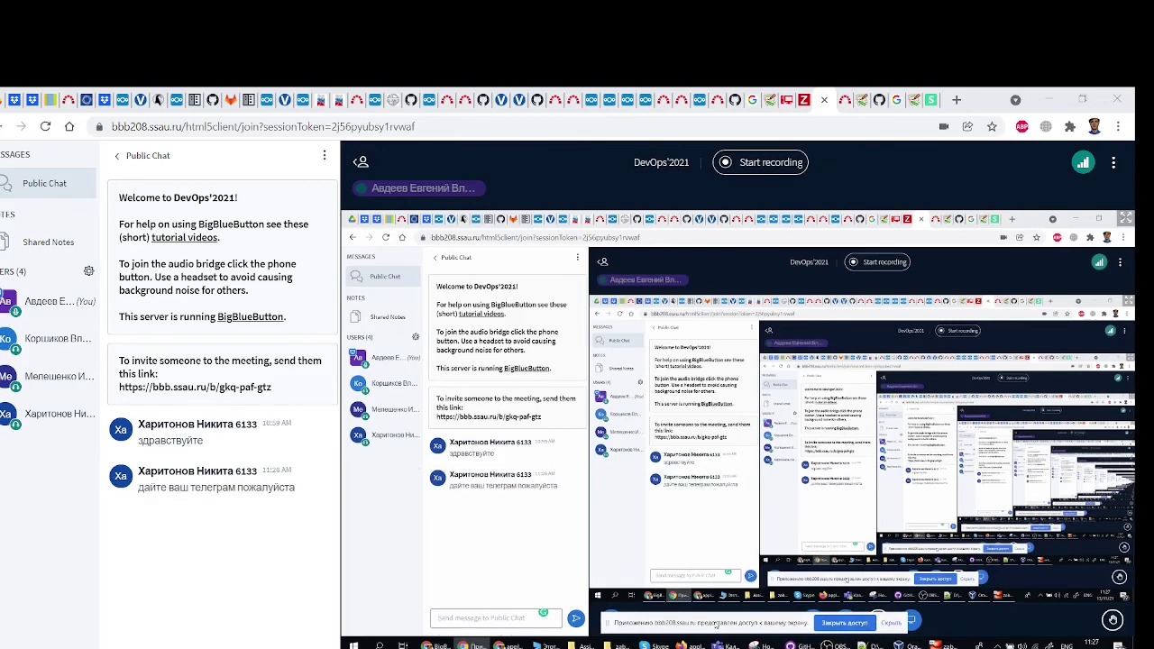
left_click(488, 619)
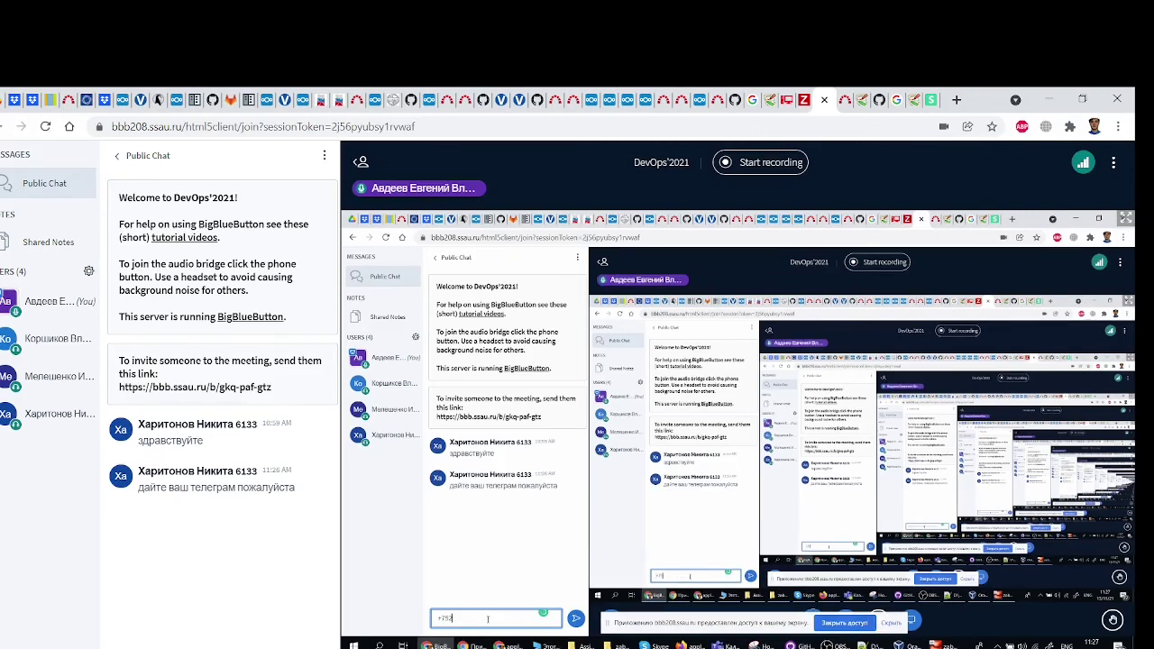
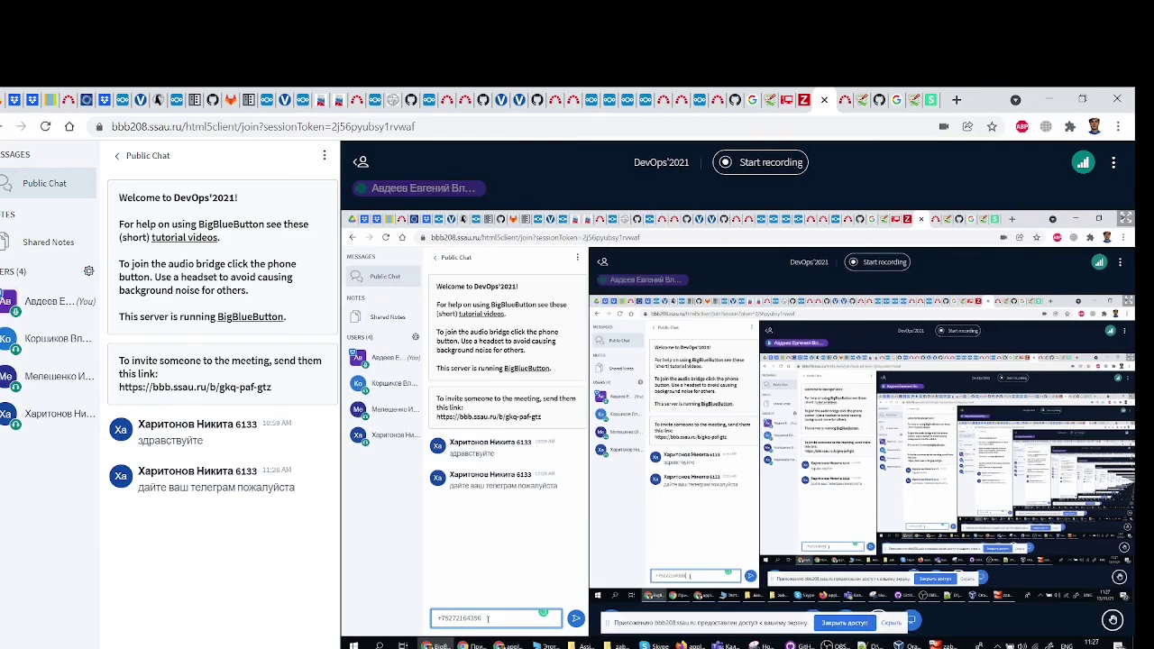
key("Return")
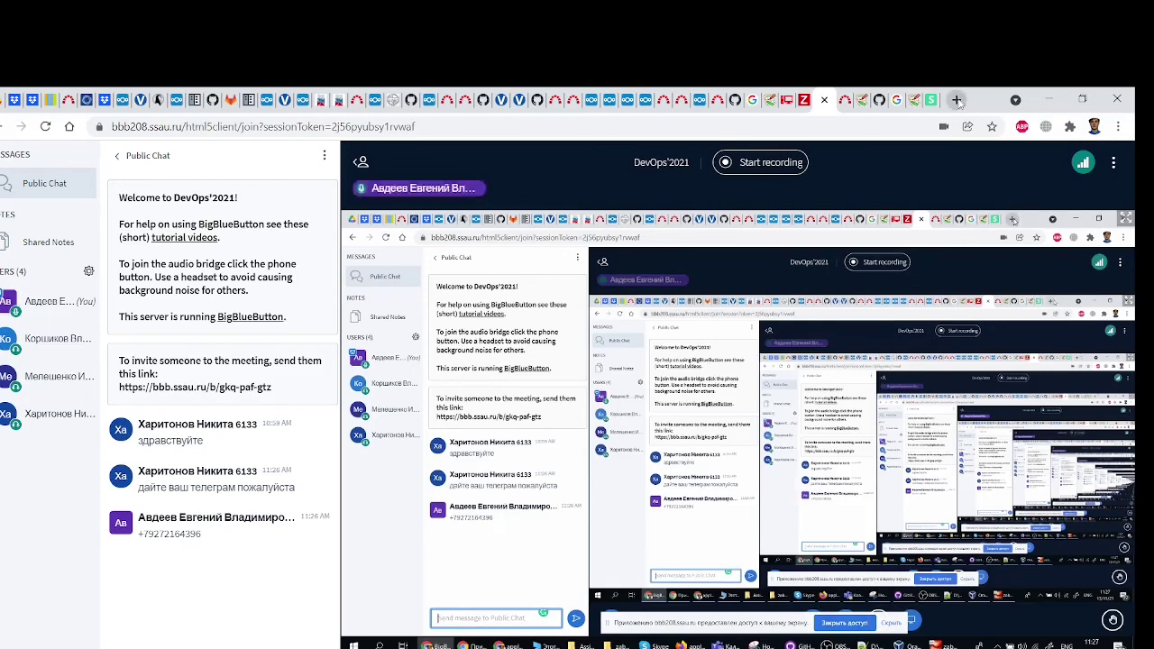
In a new tab, search the ssau.ru site for a staff member's name
left_click(957, 100)
type("ssau.ru")
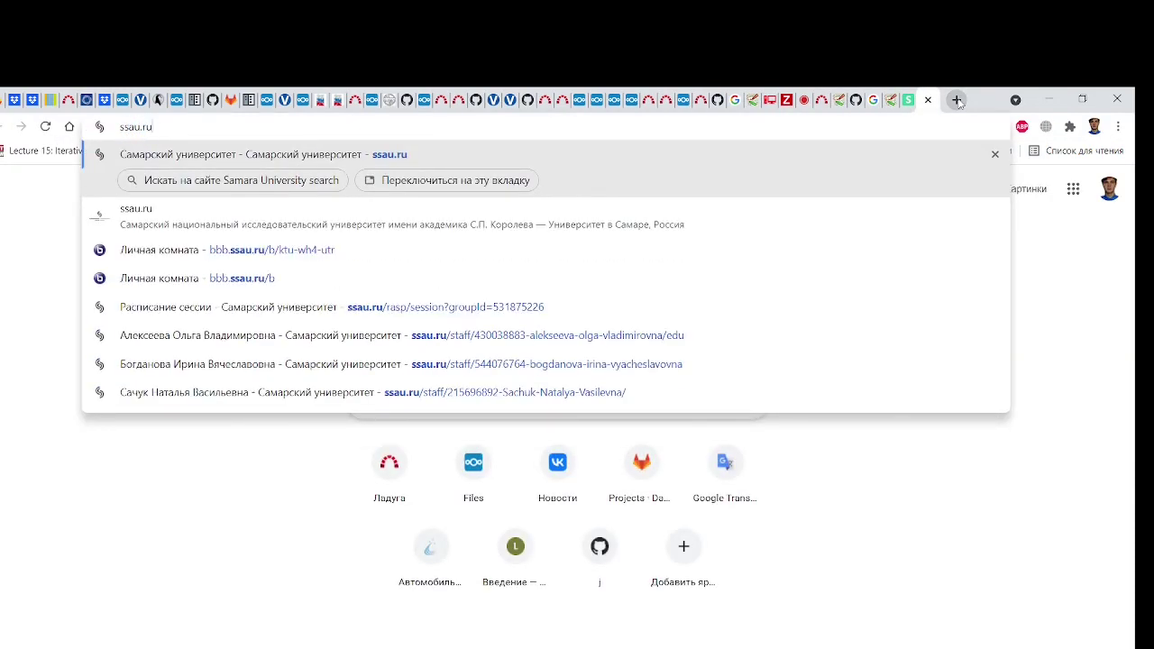
key("Tab")
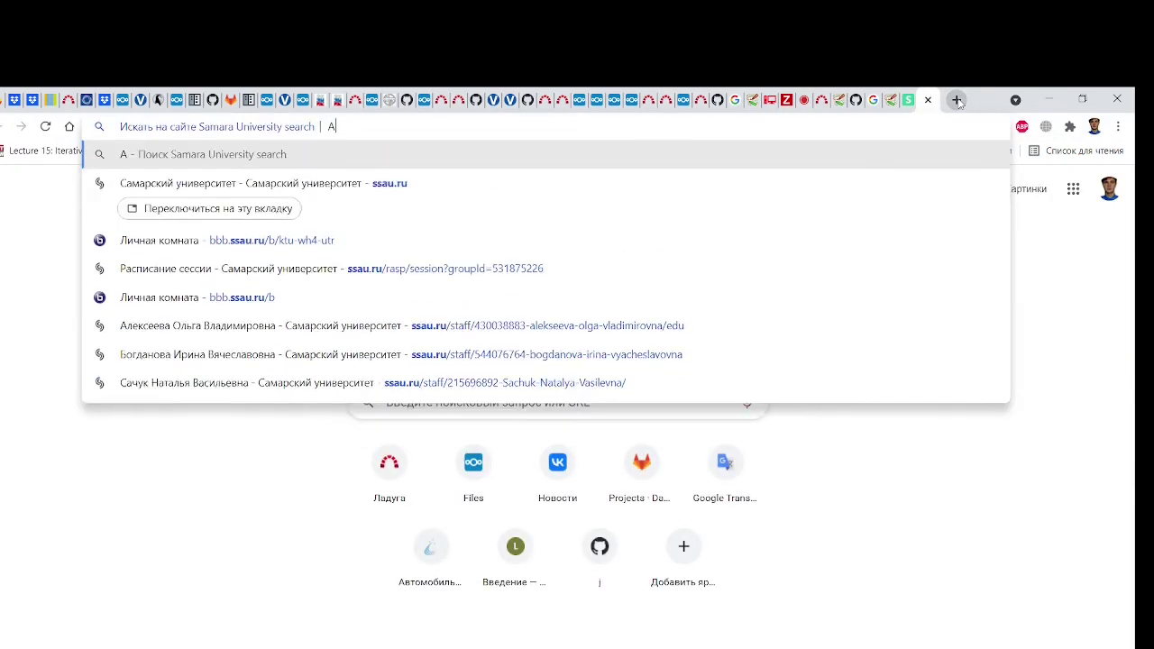
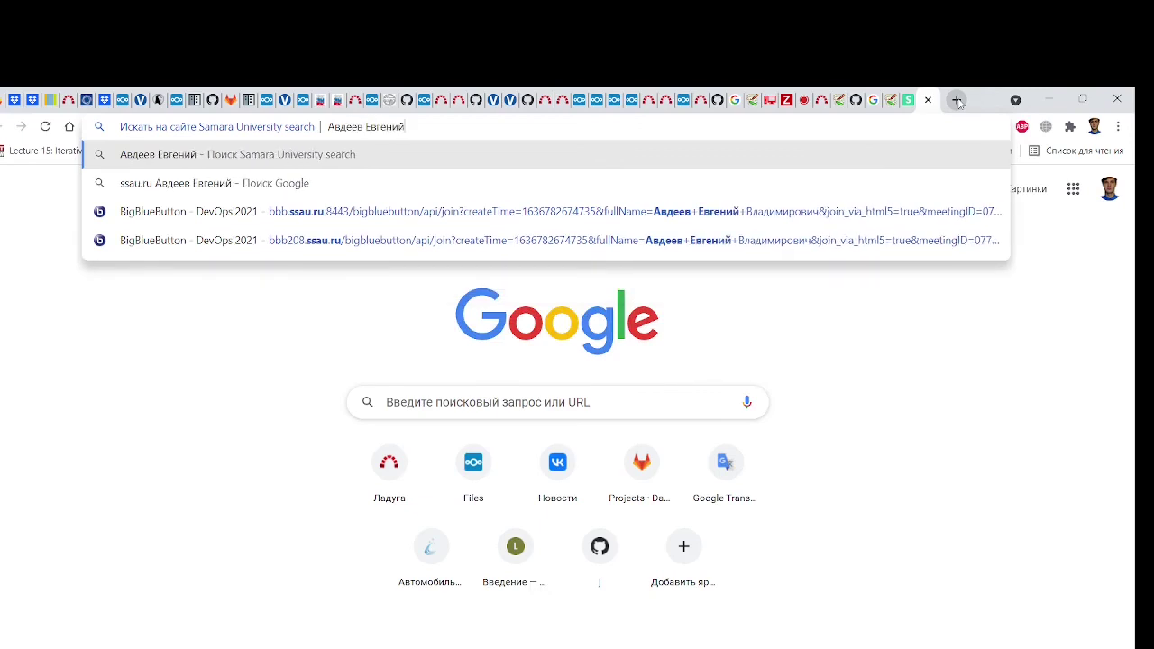
key("Return")
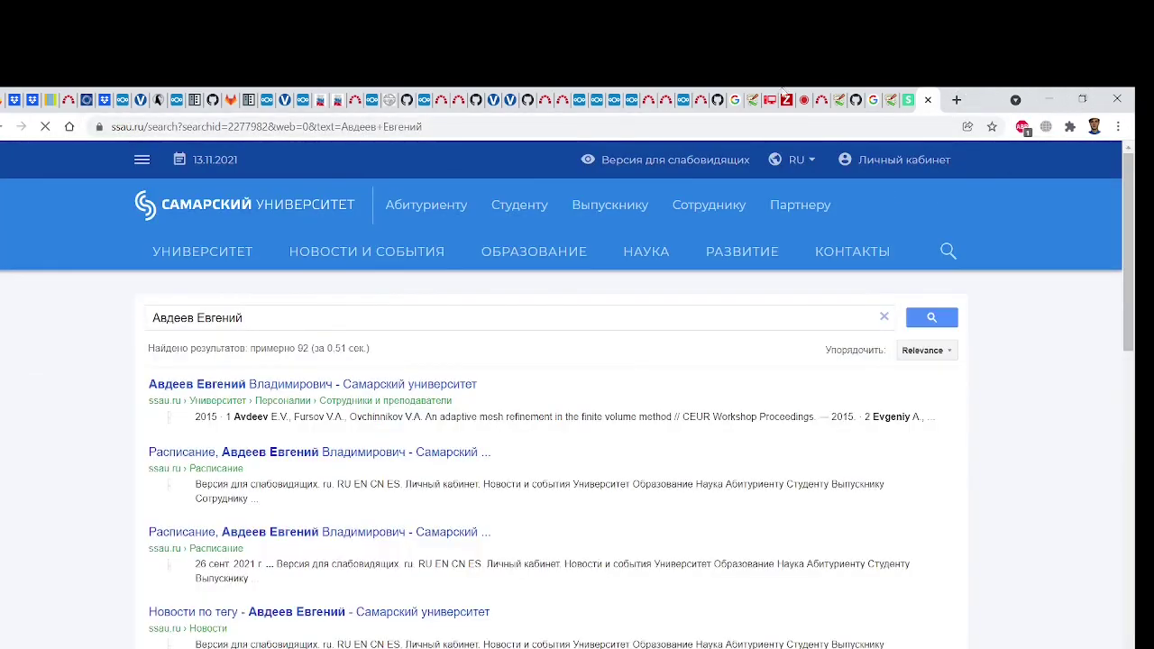
Open the staff member's ssau.ru profile from the results, skim it, then close it
left_click(326, 383)
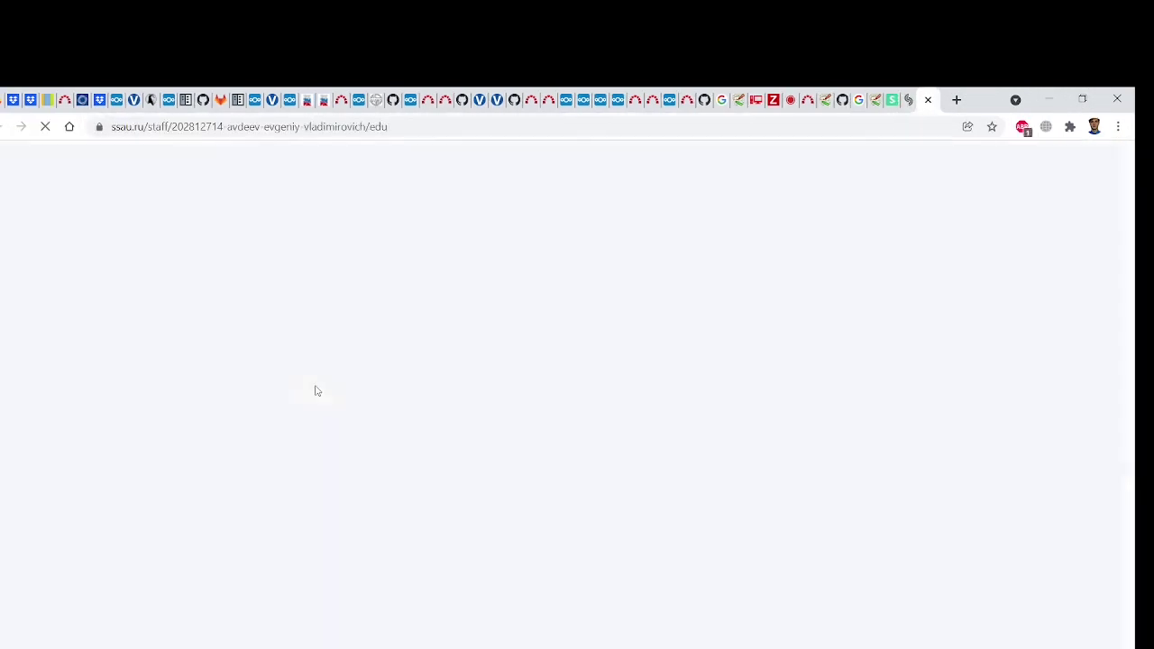
scroll(553, 386, "down", 3)
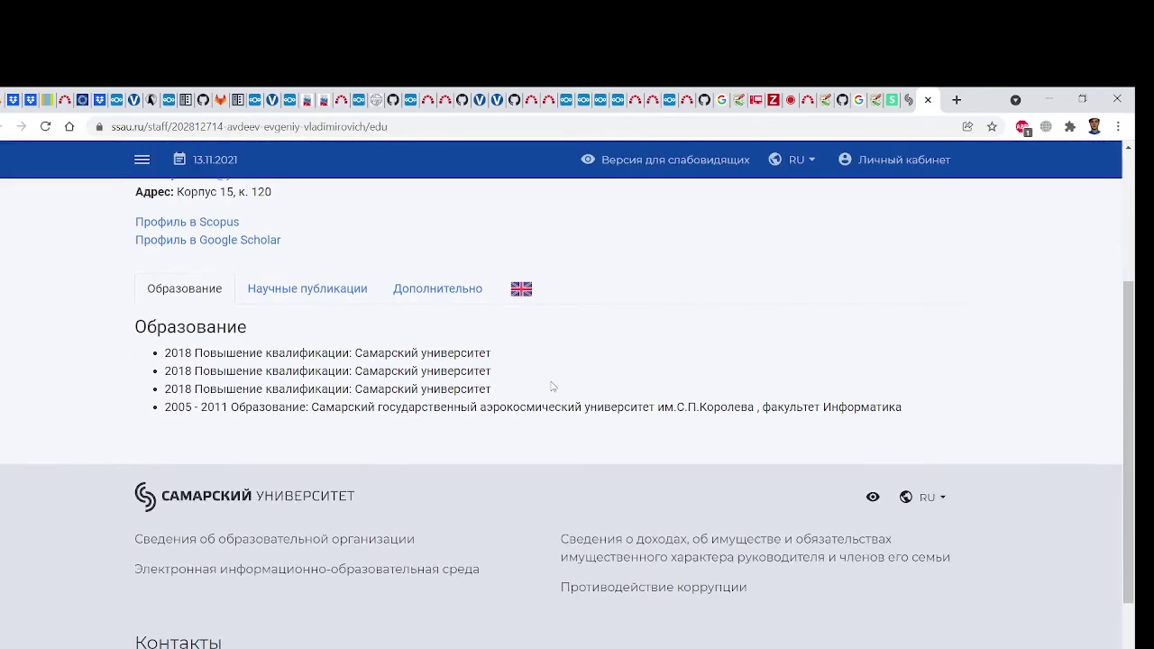
scroll(552, 386, "up", 3)
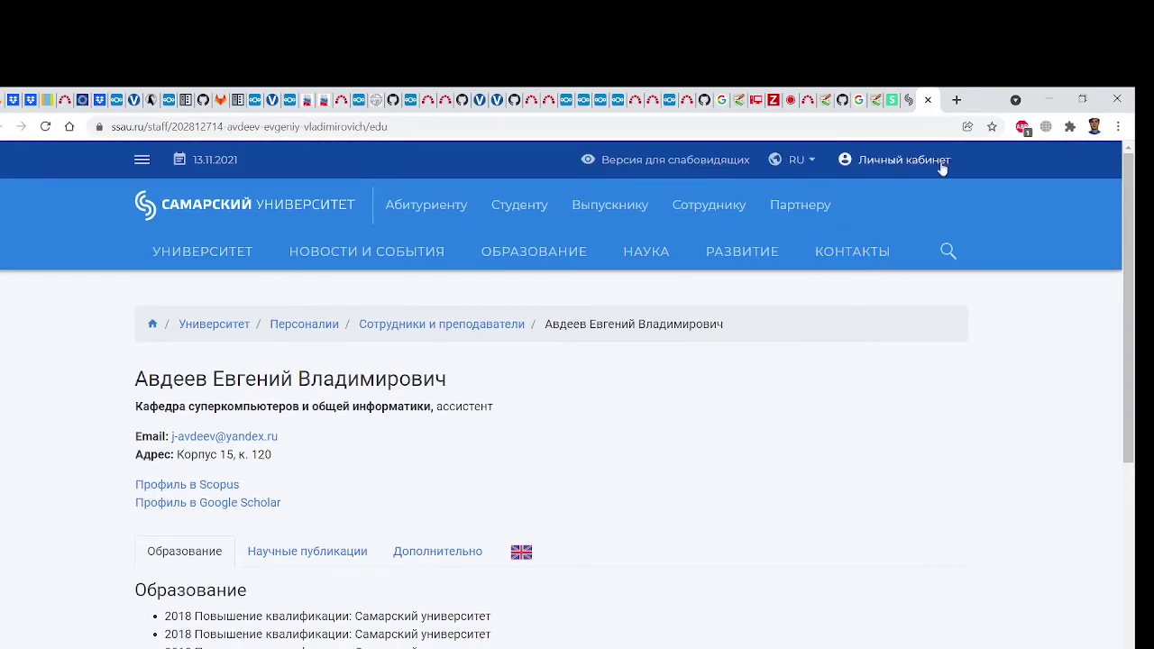
left_click(928, 100)
left_click(1049, 99)
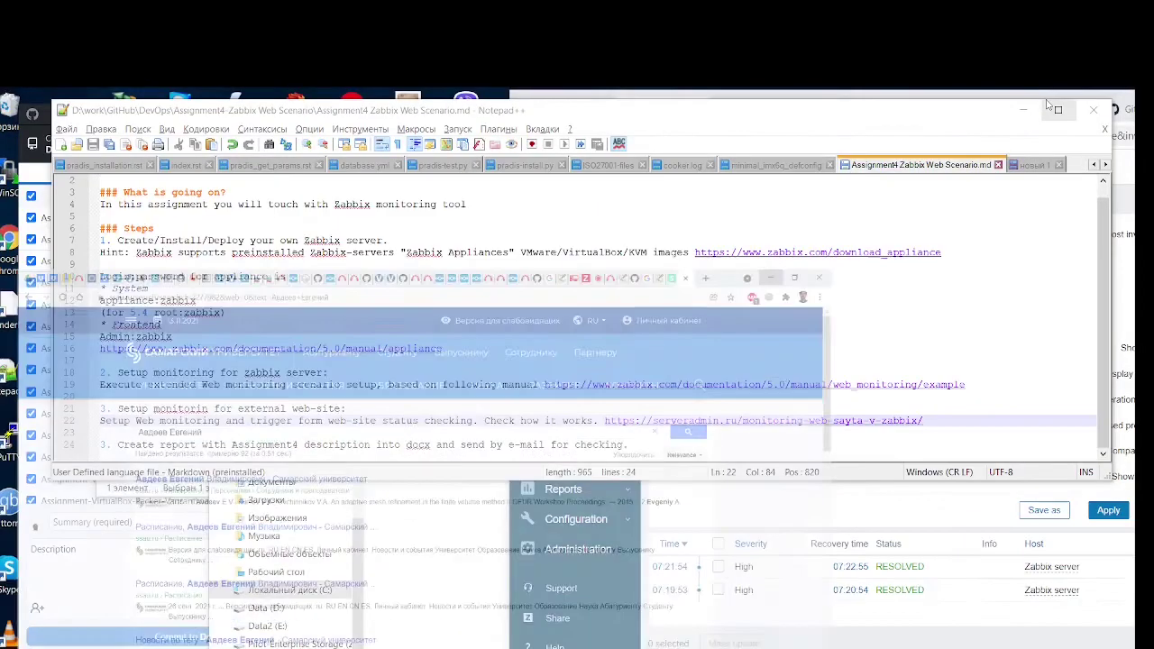
key("alt+Tab")
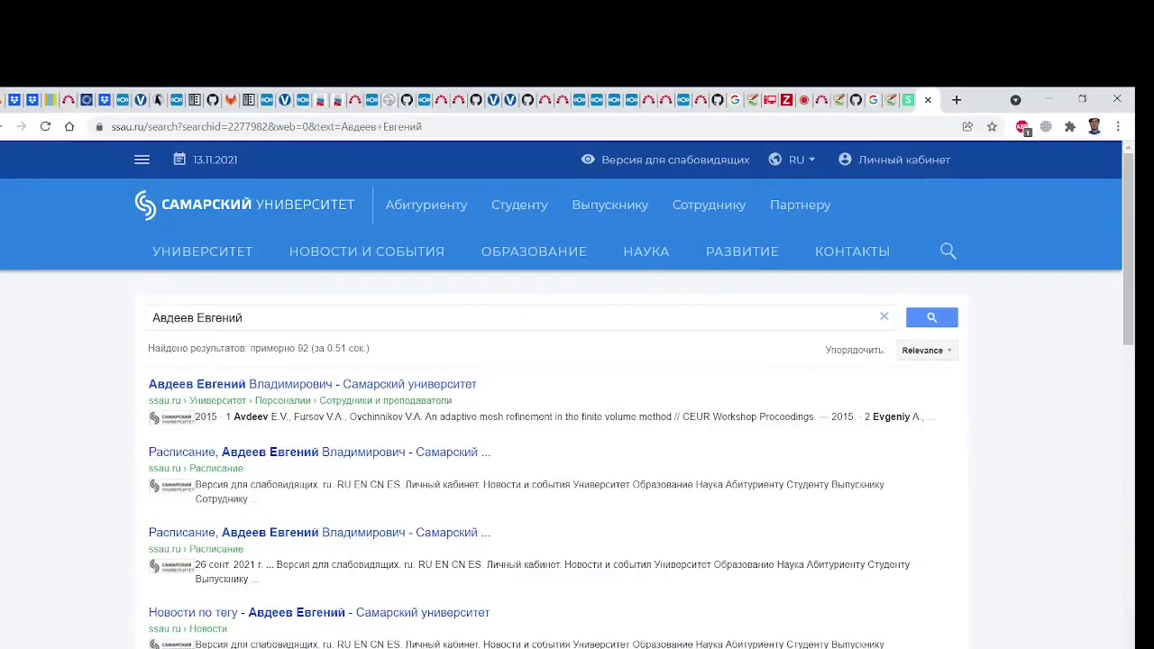
Close the nano editor article, an extra Zabbix documentation page and the Google search tab
left_click(802, 109)
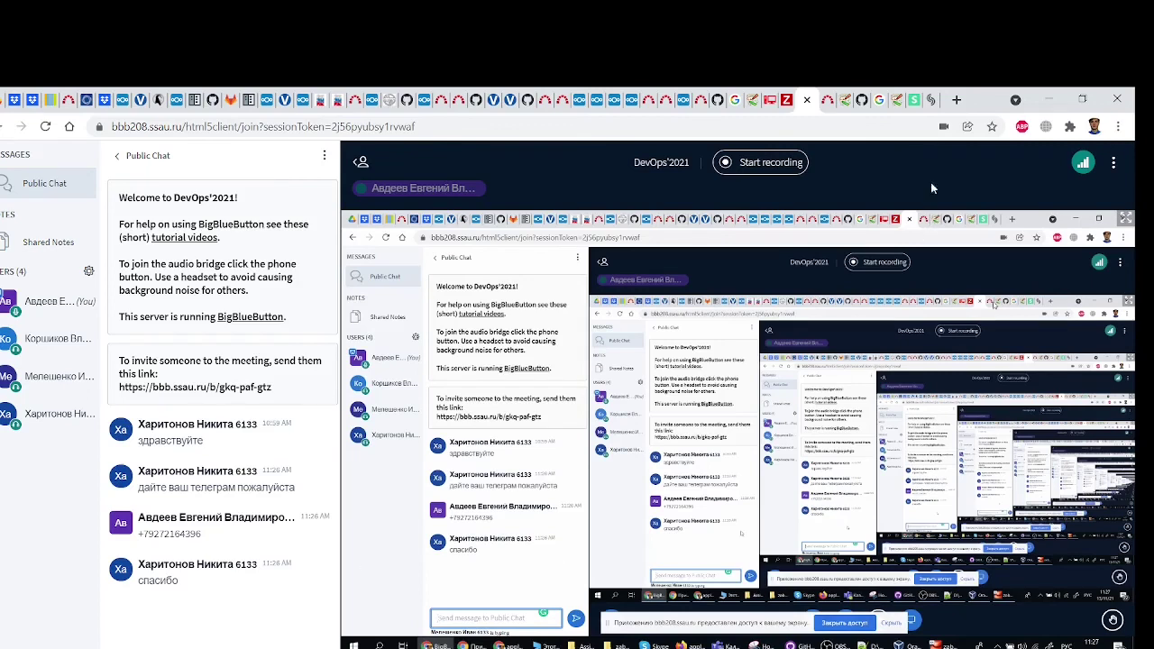
left_click(914, 100)
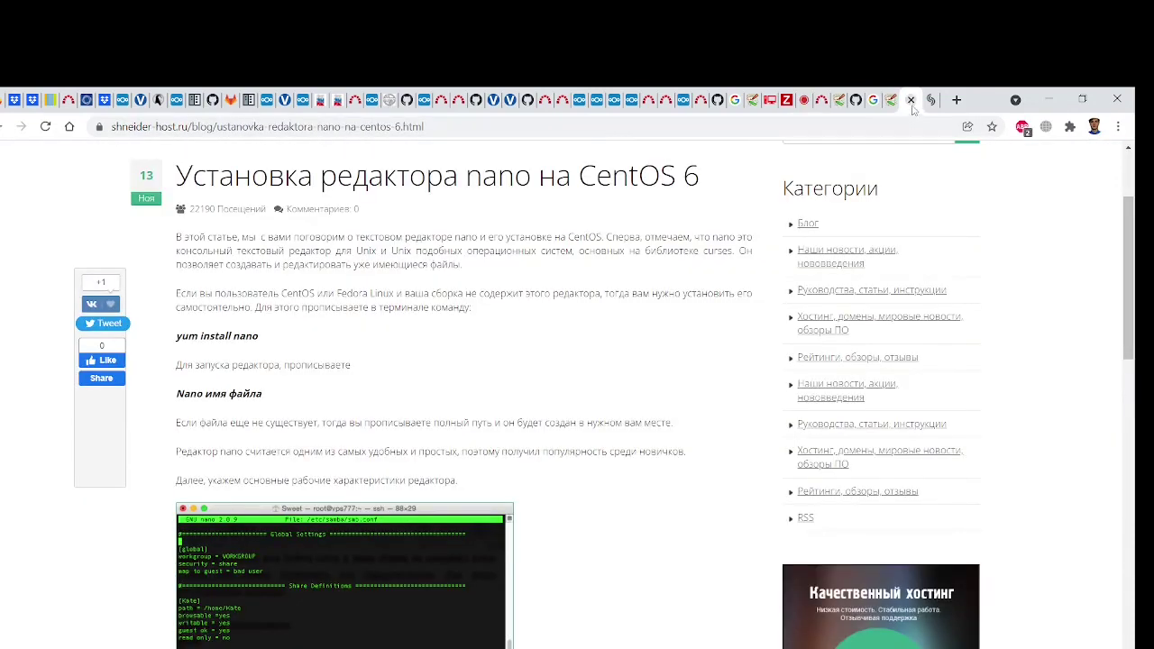
left_click(910, 100)
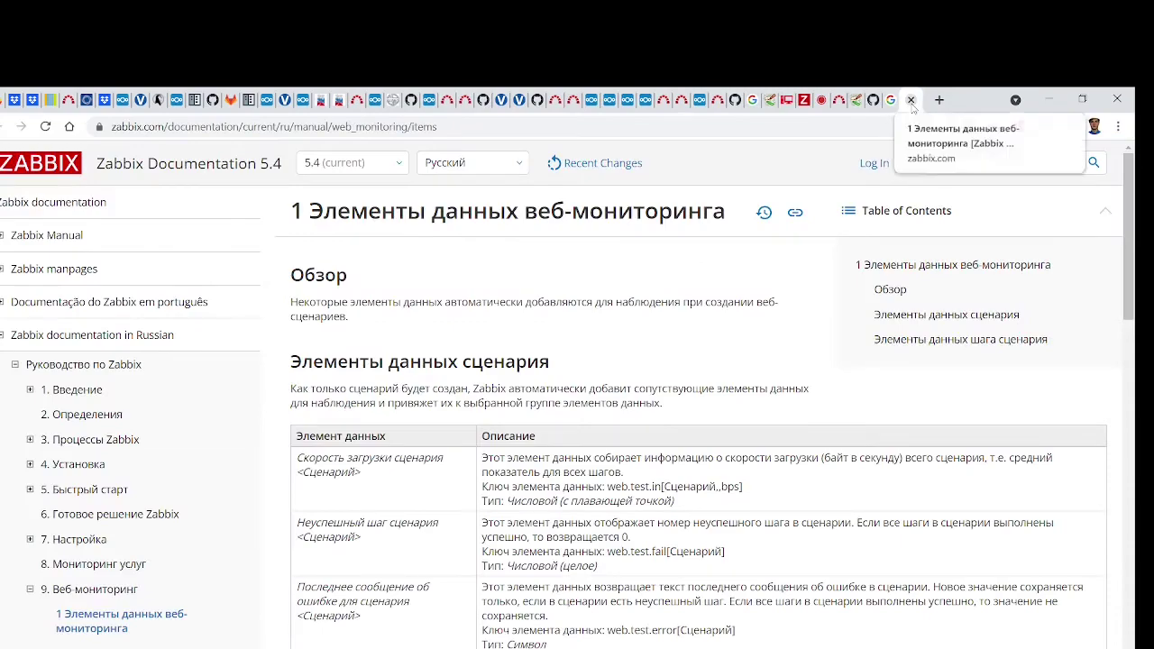
scroll(787, 433, "down", 3)
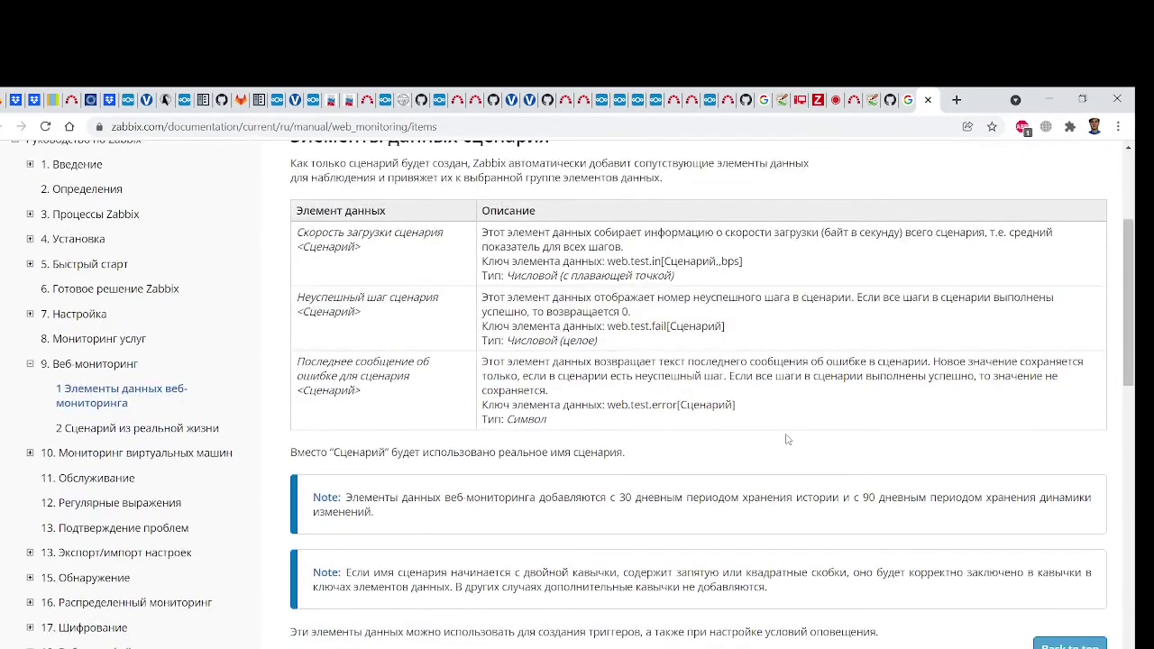
scroll(787, 439, "up", 3)
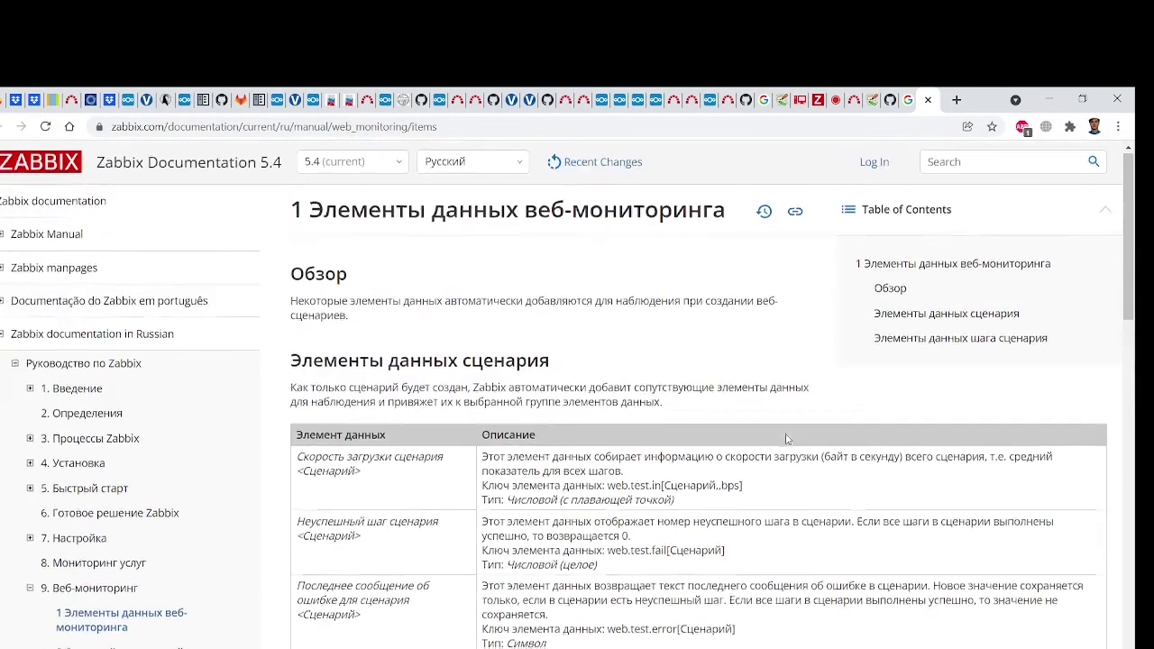
left_click(930, 101)
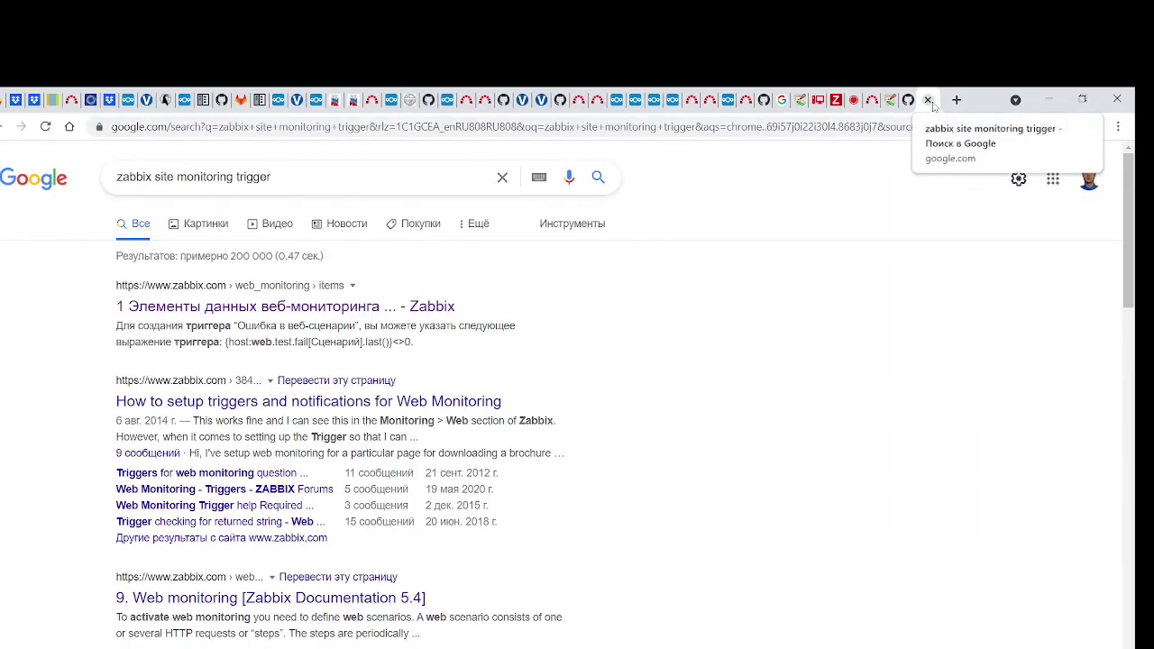
left_click(929, 100)
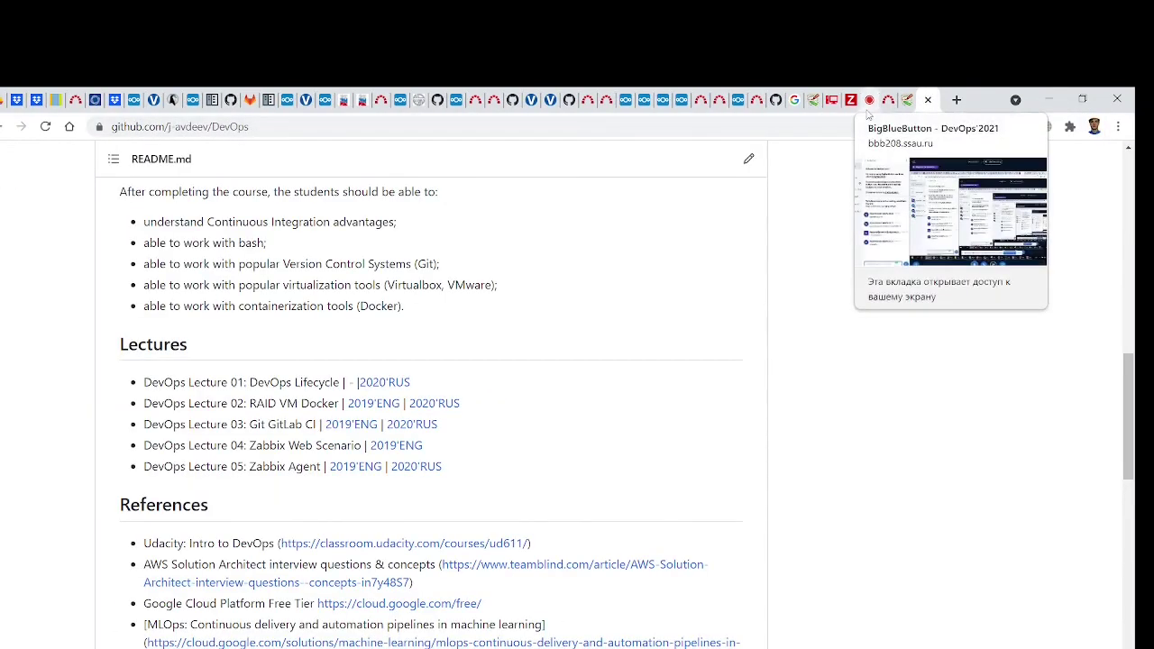
Switch via the BigBlueButton and Zabbix hosts tabs to the Zabbix 'Real life scenario' documentation
left_click(868, 110)
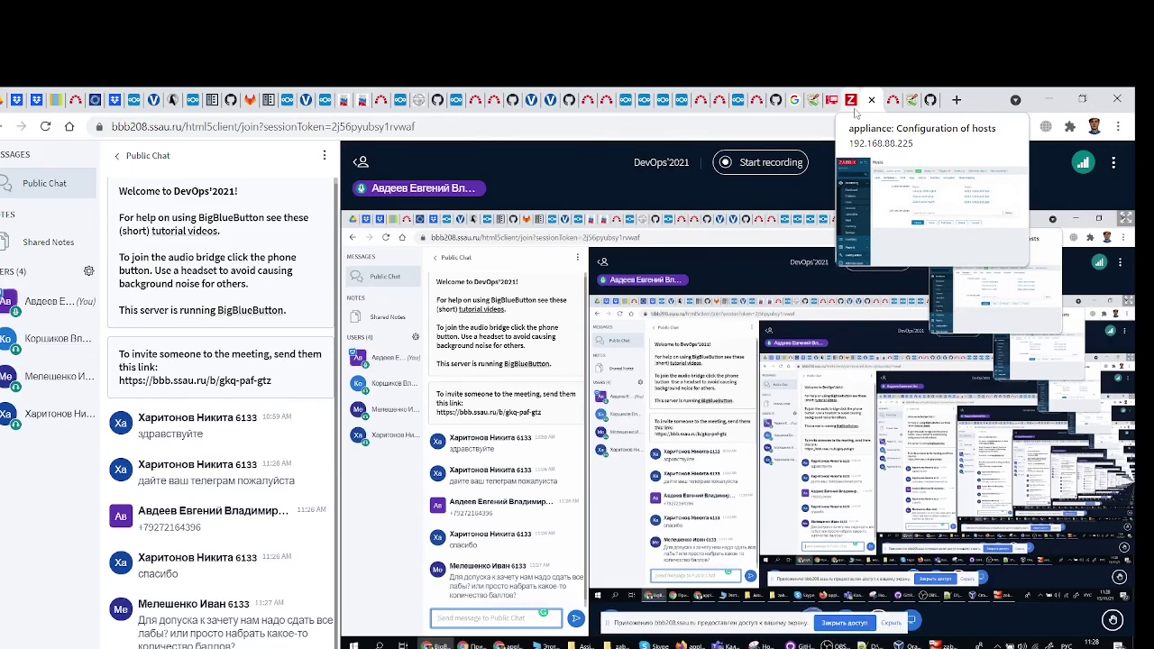
left_click(848, 110)
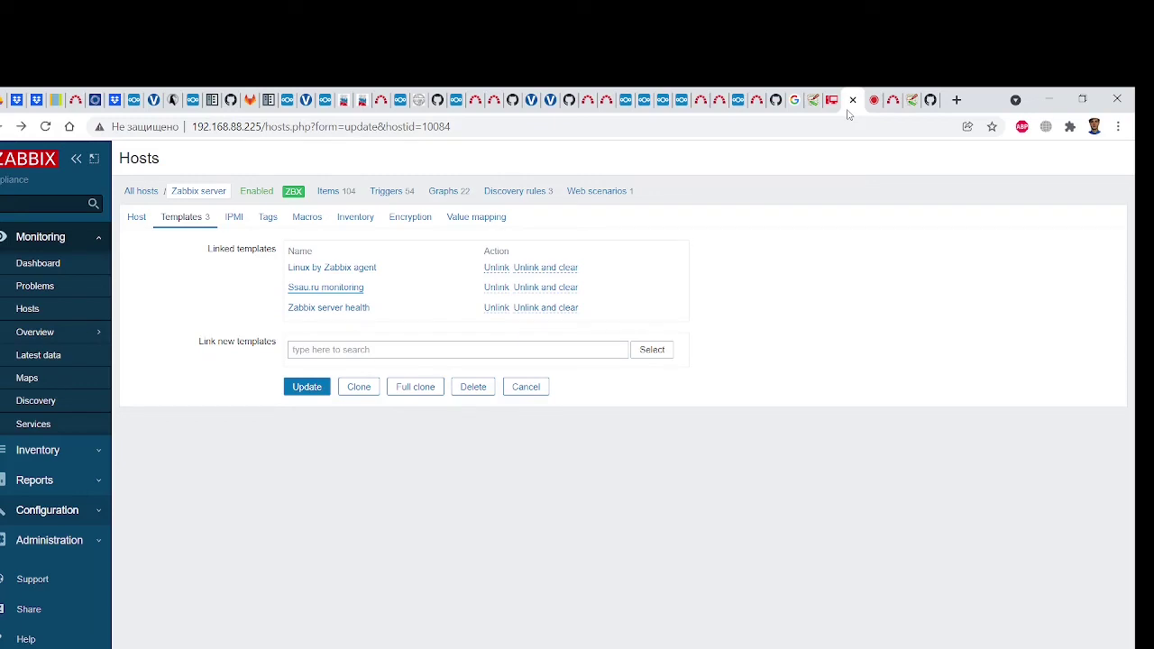
left_click(811, 110)
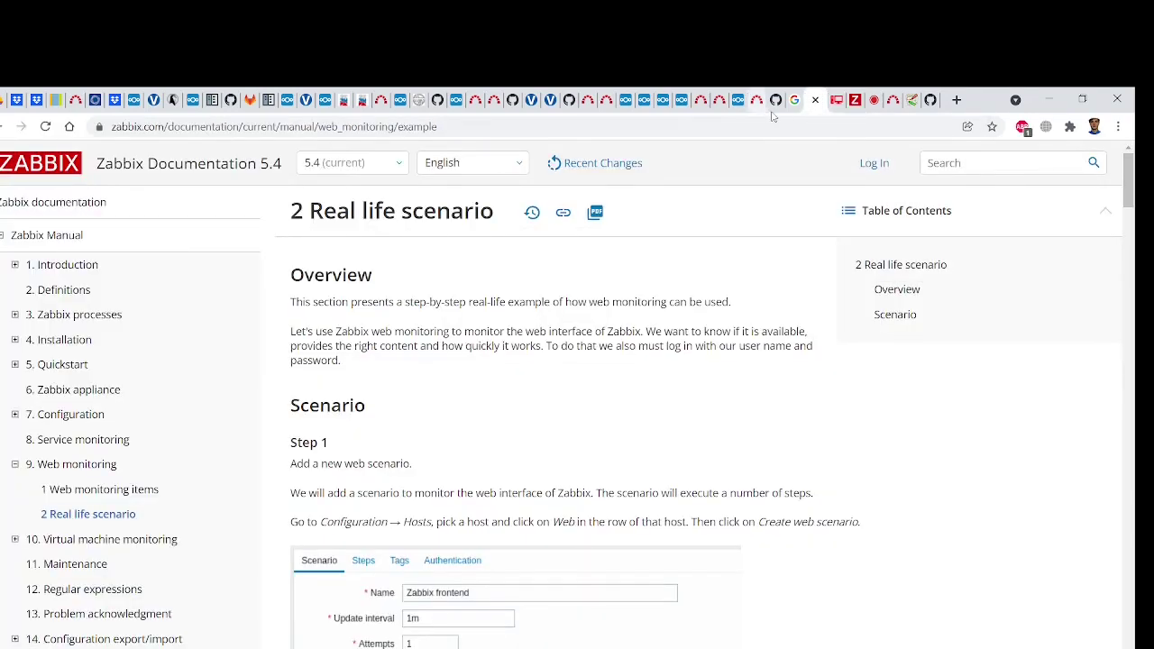
Go over the README deadlines table, highlighting Git CI and RAID soft- and hard-deadline points
left_click(768, 112)
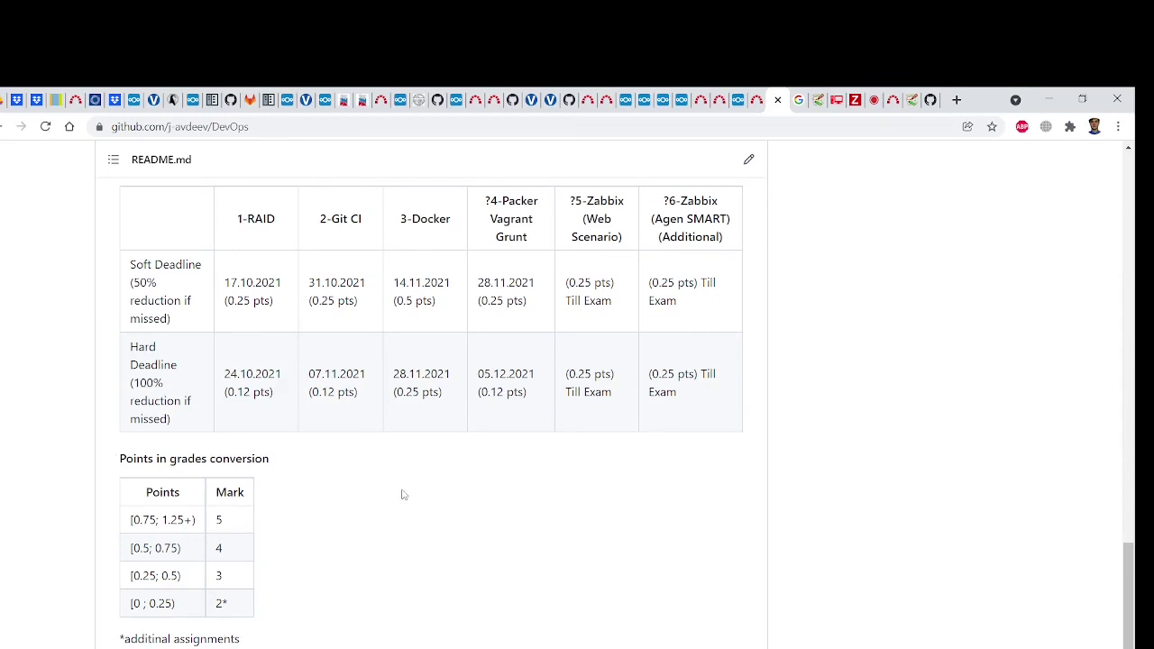
scroll(243, 541, "down", 1)
left_click_drag(227, 505, 217, 500)
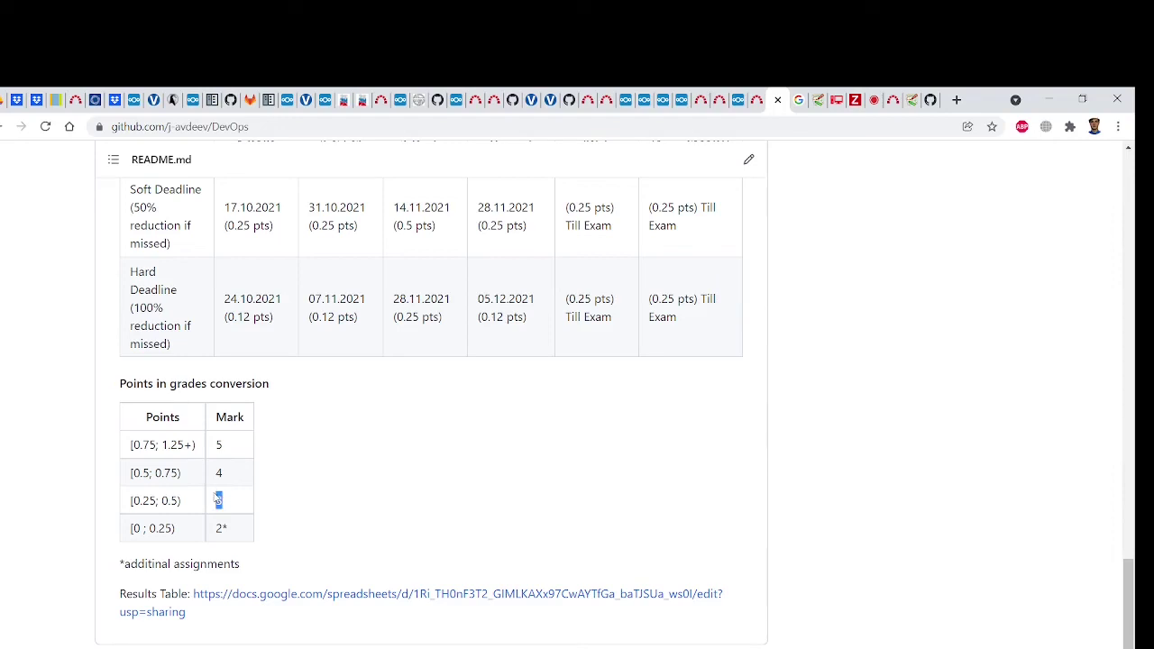
scroll(218, 500, "up", 2)
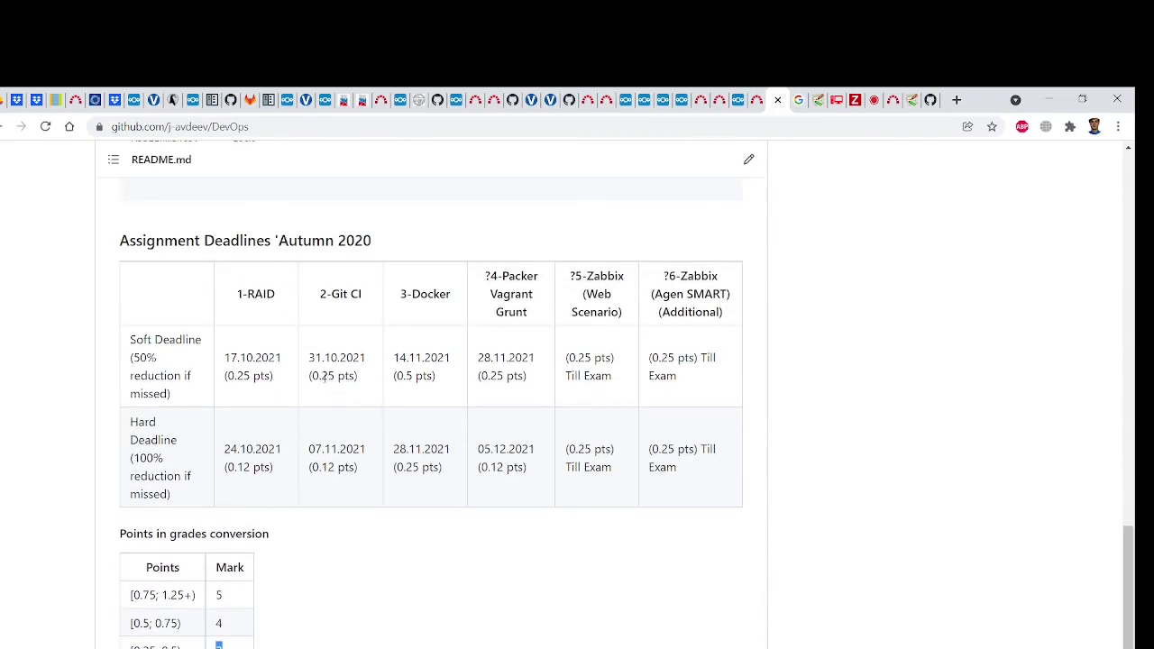
left_click_drag(319, 376, 436, 379)
left_click_drag(313, 467, 367, 470)
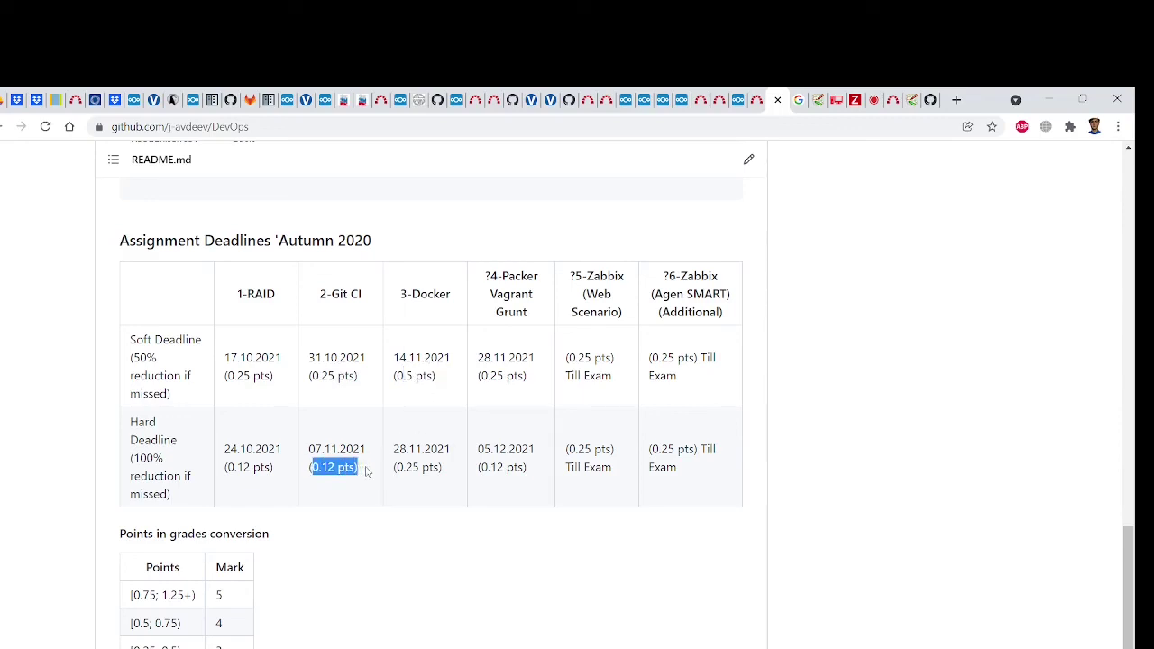
left_click_drag(224, 467, 366, 474)
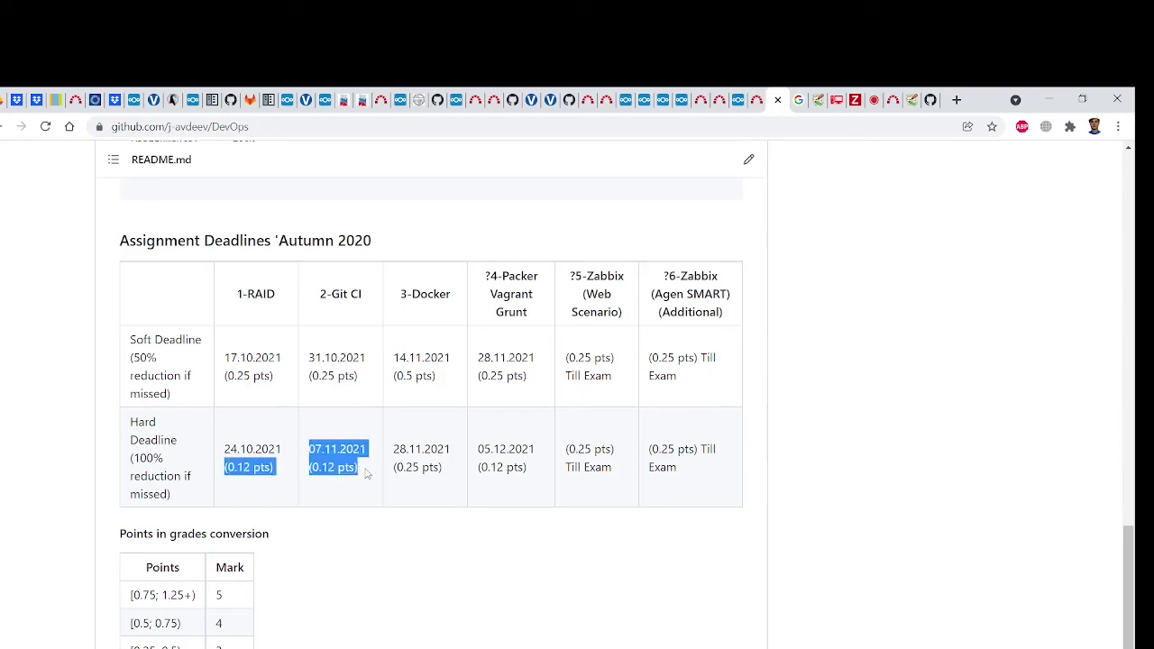
left_click(368, 474)
Point out marks 3 and 4 in the points-to-grade conversion table
scroll(390, 467, "down", 2)
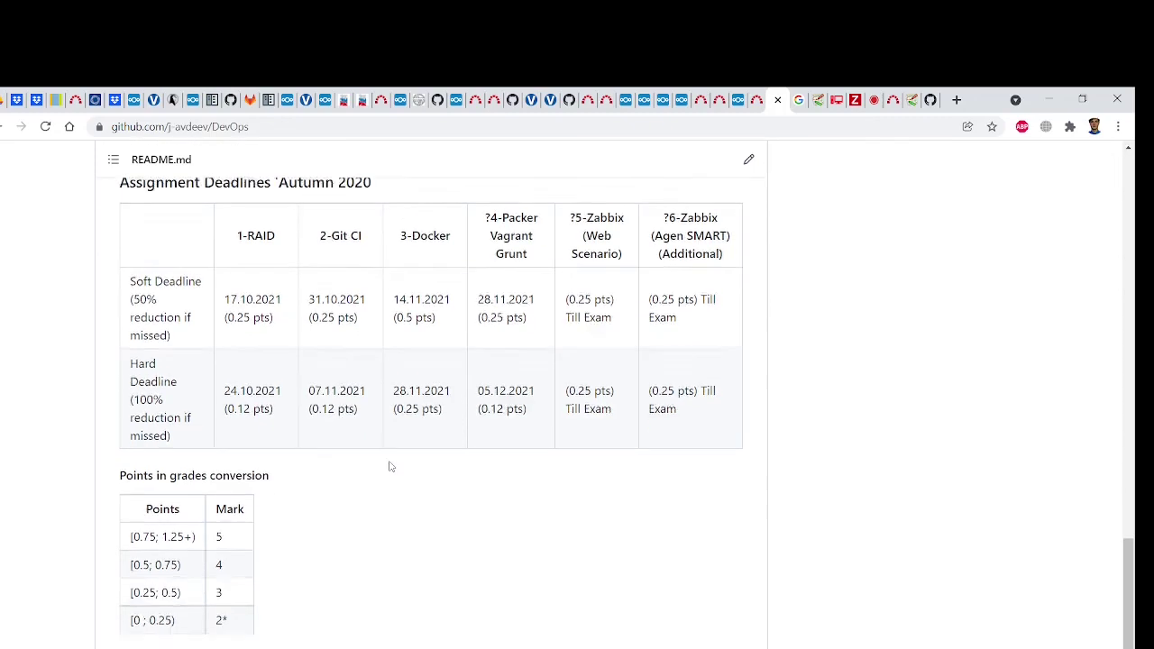
left_click_drag(222, 502, 215, 502)
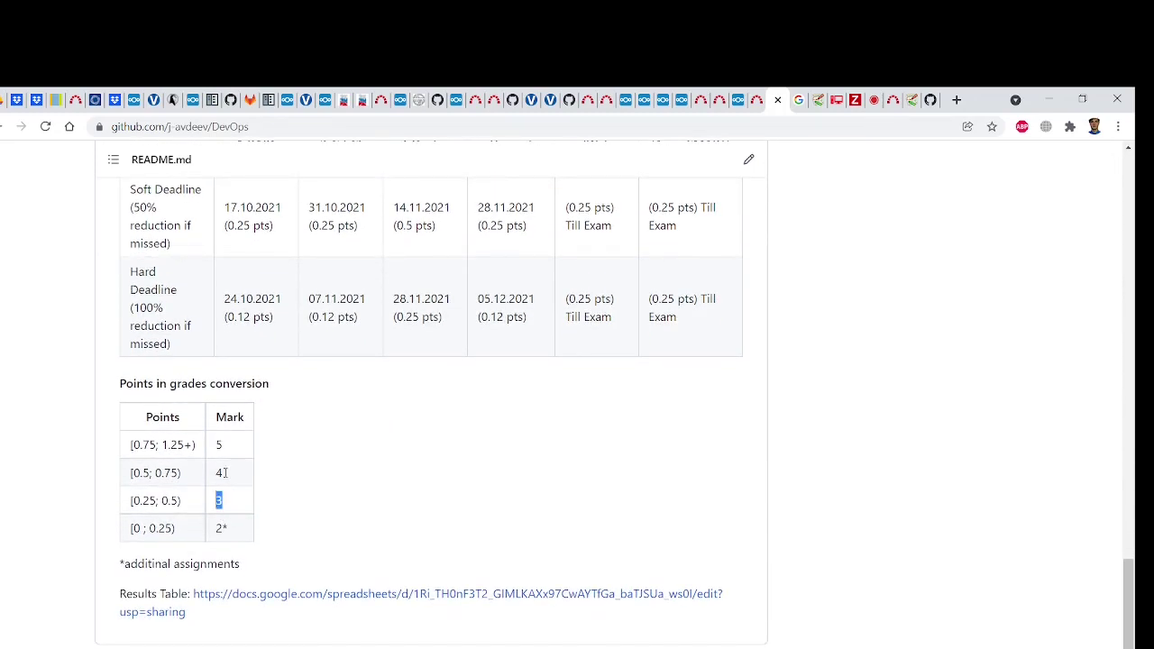
left_click(225, 472)
scroll(227, 473, "up", 1)
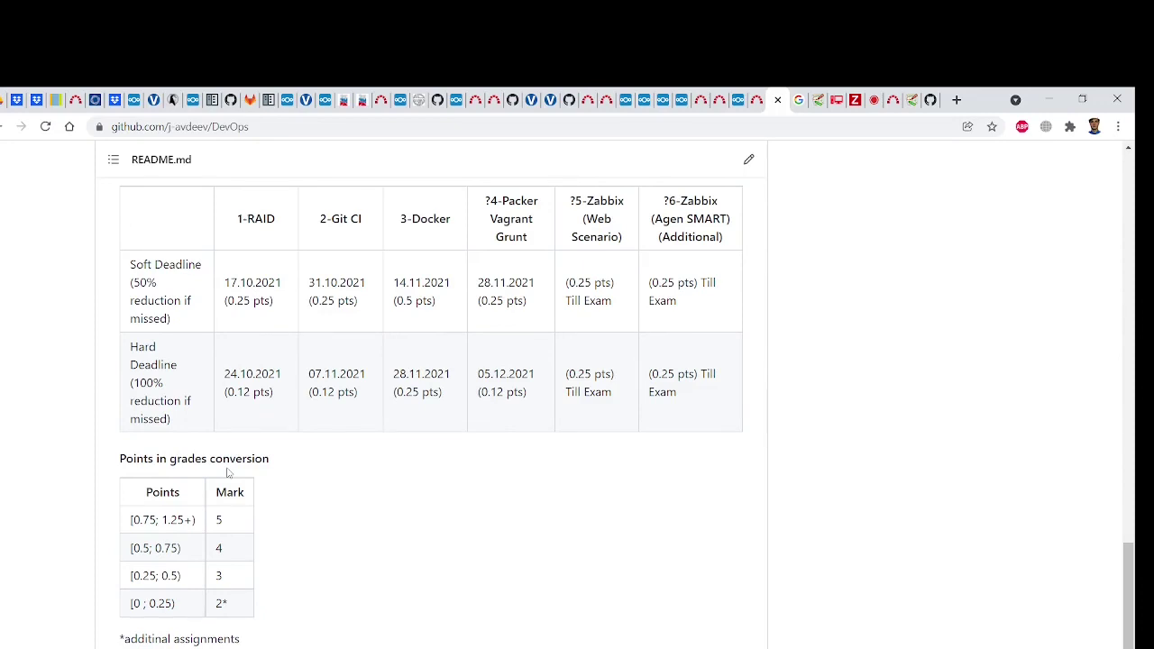
left_click_drag(229, 551, 215, 547)
left_click(224, 534)
Revisit the [0.25; 0.5) mark 3 row and Docker hard-deadline points, then return to BigBlueButton
left_click(872, 114)
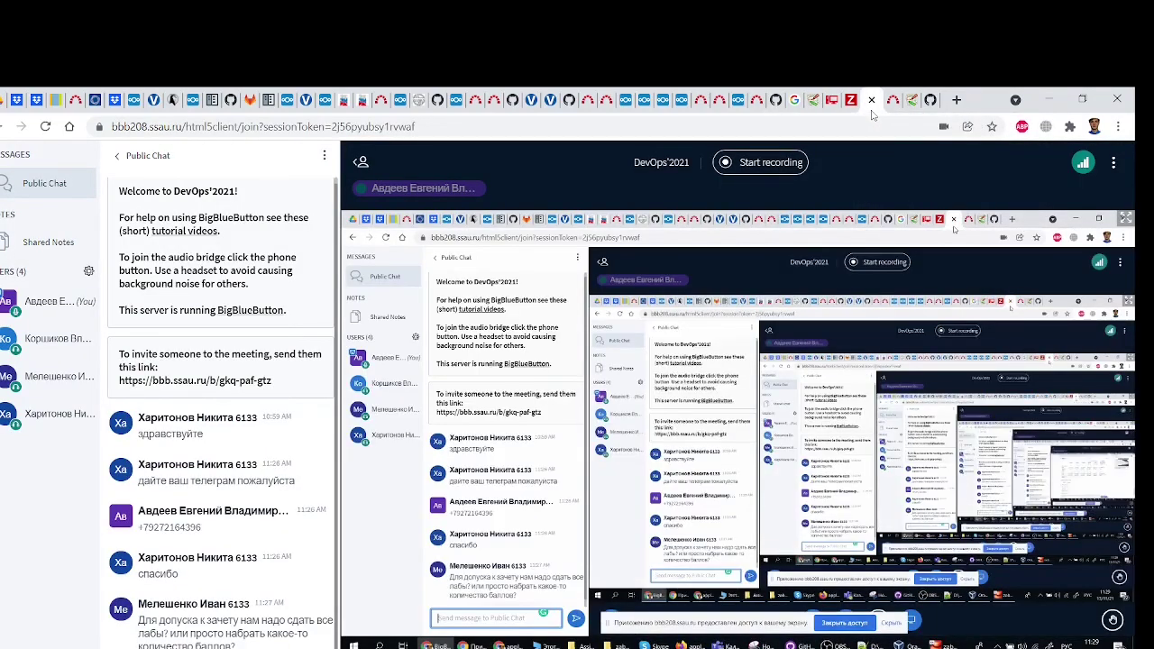
left_click(774, 101)
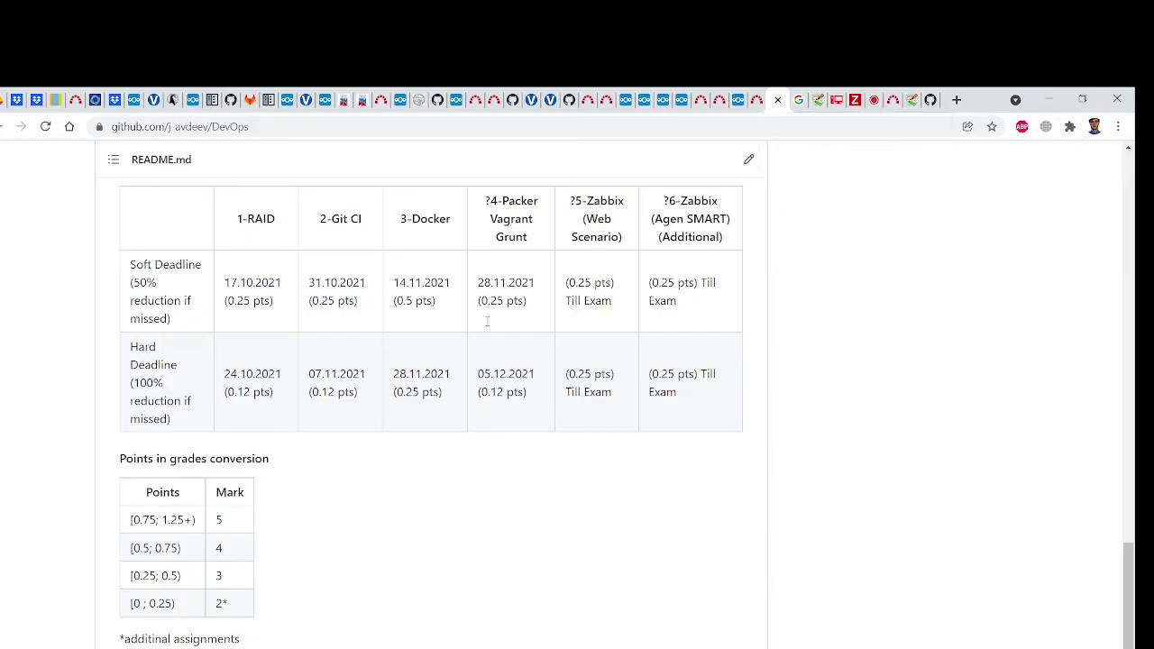
left_click_drag(225, 577, 130, 580)
left_click(232, 550)
left_click_drag(226, 579, 120, 566)
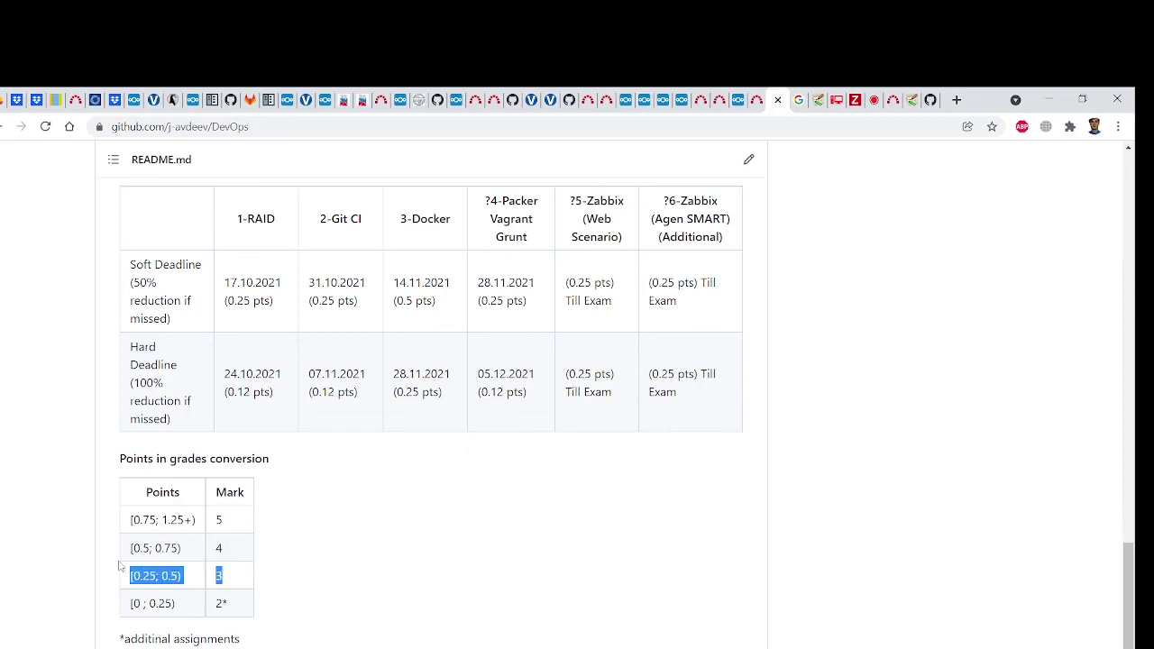
left_click(310, 539)
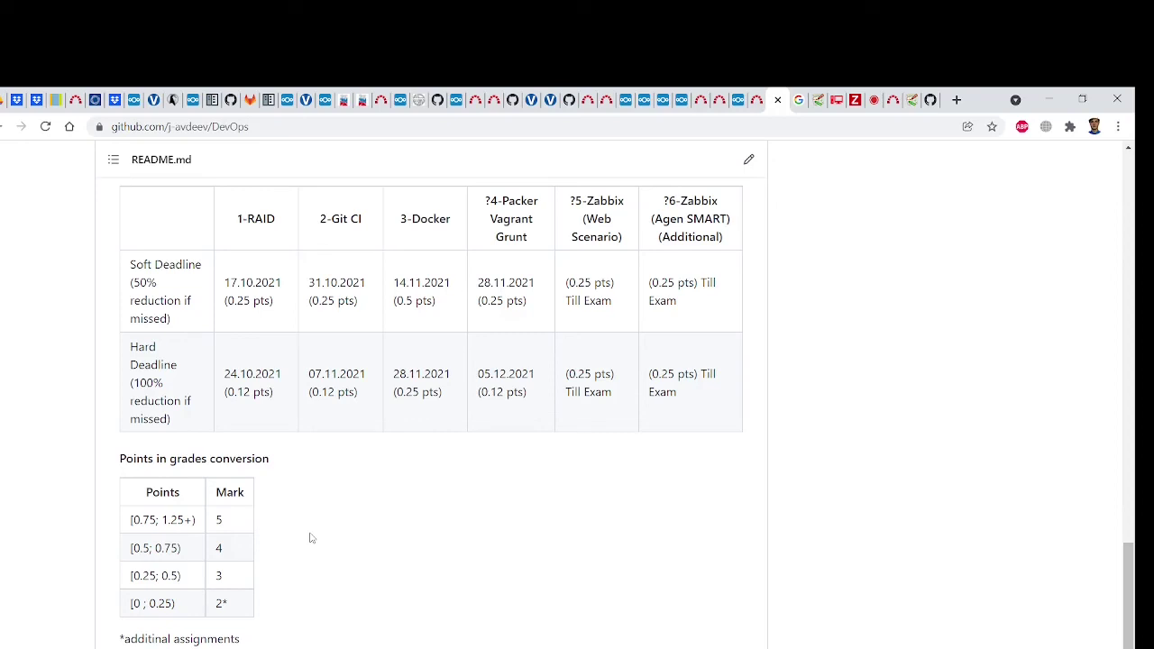
left_click_drag(130, 576, 185, 580)
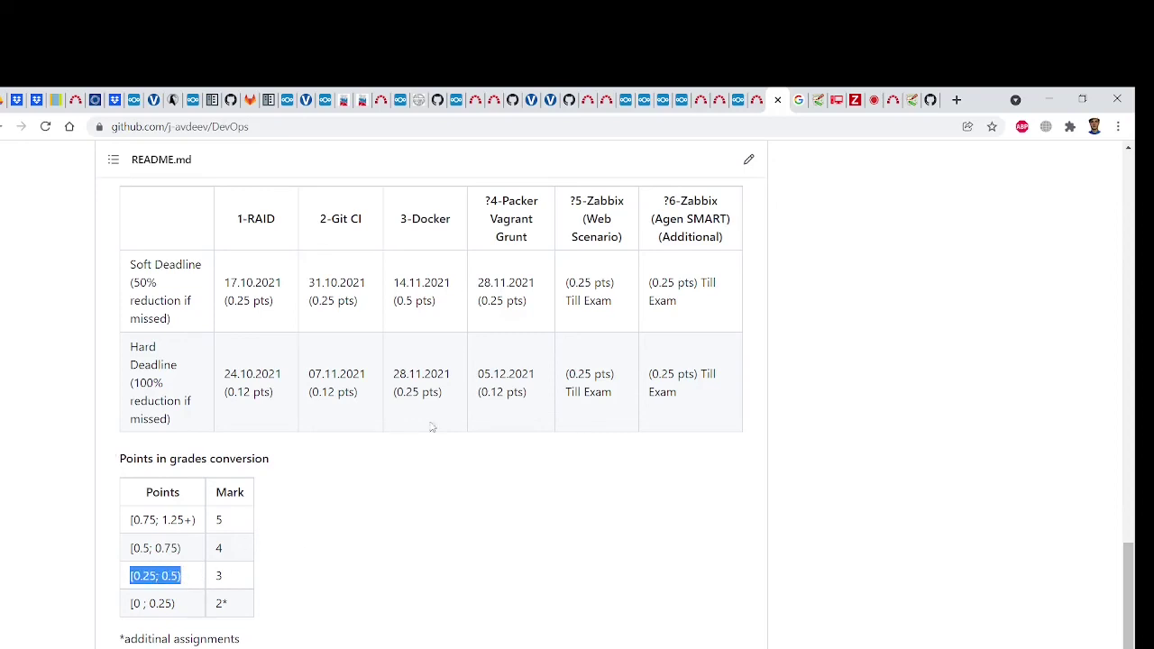
left_click_drag(394, 392, 441, 391)
left_click(498, 387)
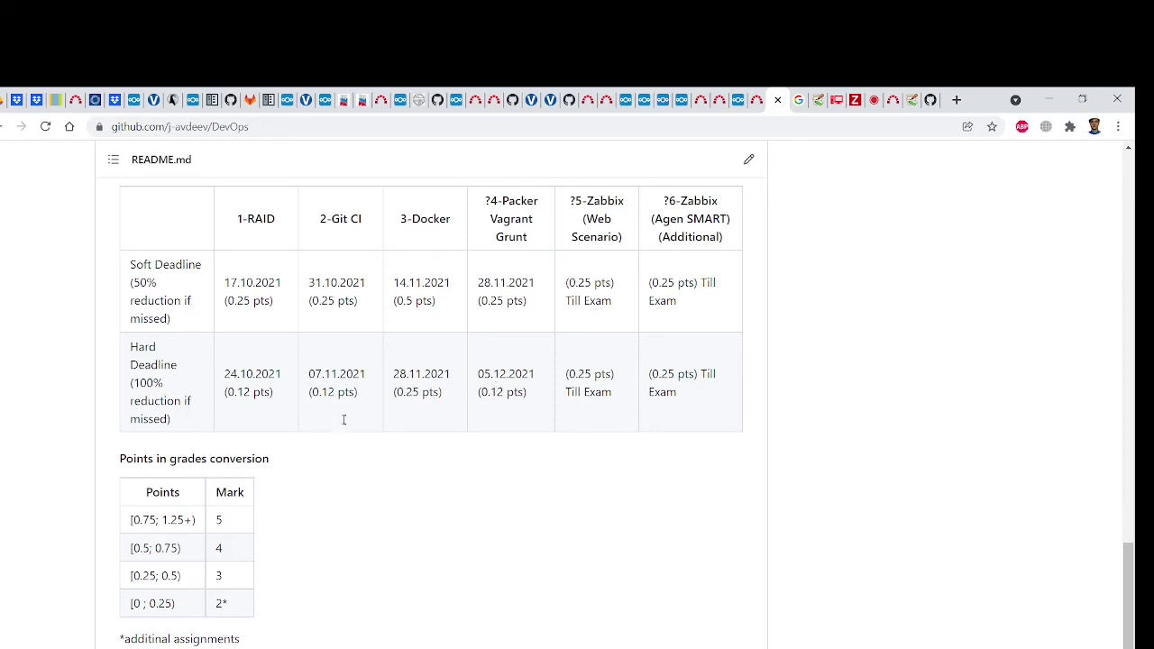
left_click_drag(132, 575, 181, 577)
left_click(428, 514)
left_click(877, 101)
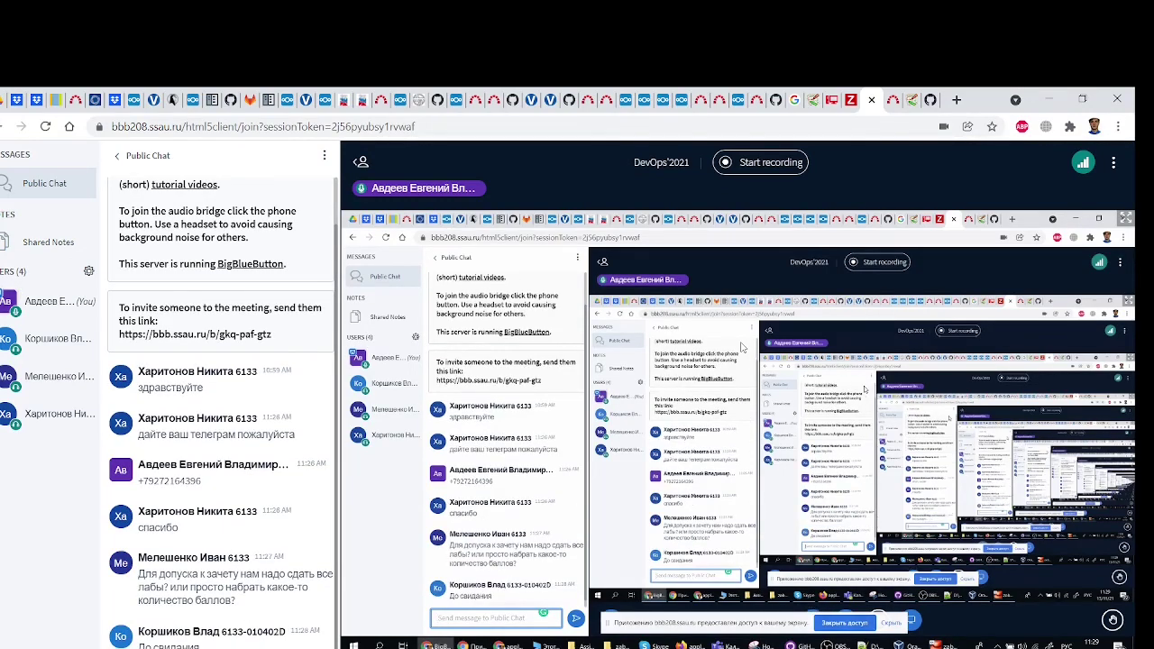
Stop screen sharing, end the DevOps'2021 meeting for all users, and switch to OBS Studio
left_click(891, 624)
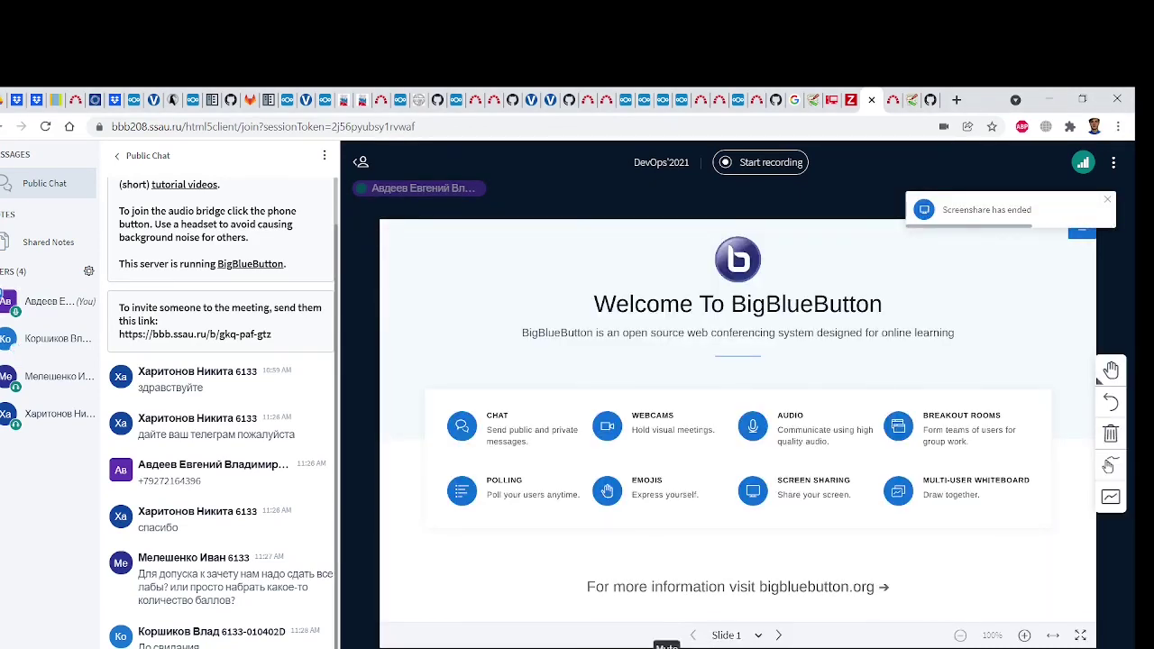
left_click(1114, 162)
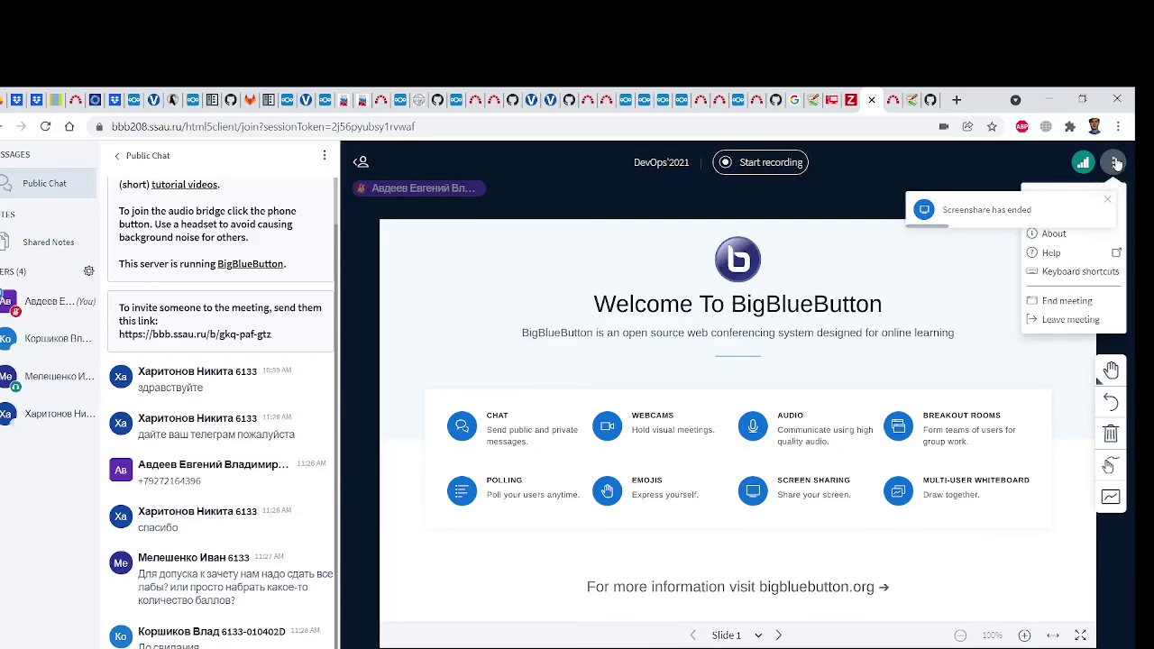
left_click(1069, 301)
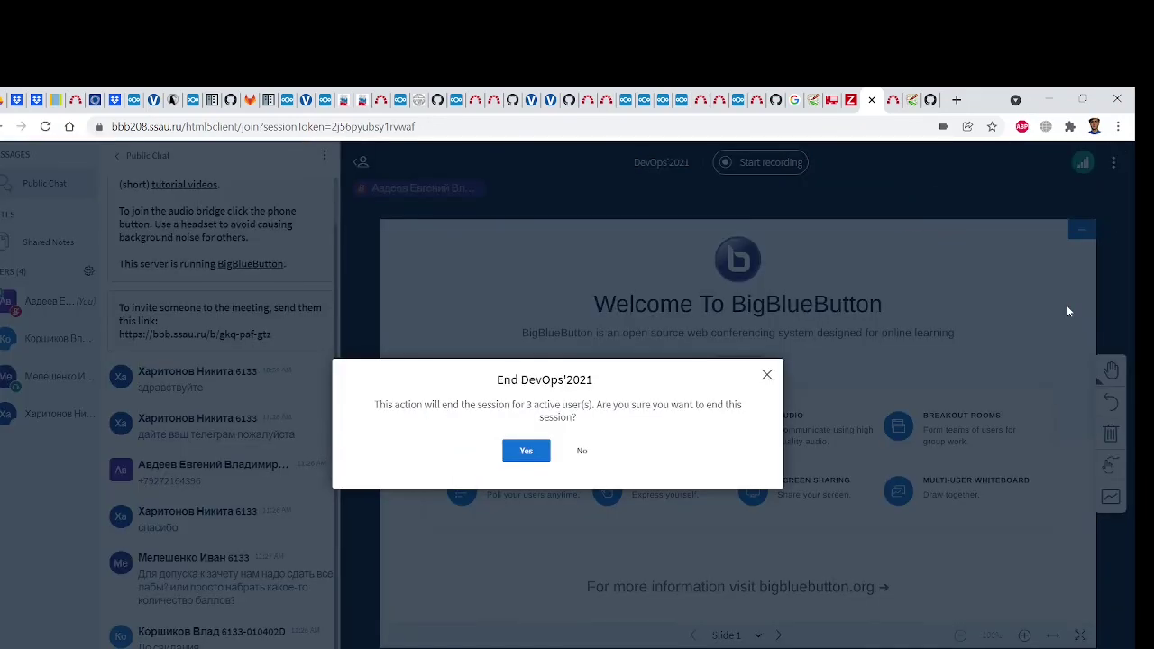
left_click(520, 449)
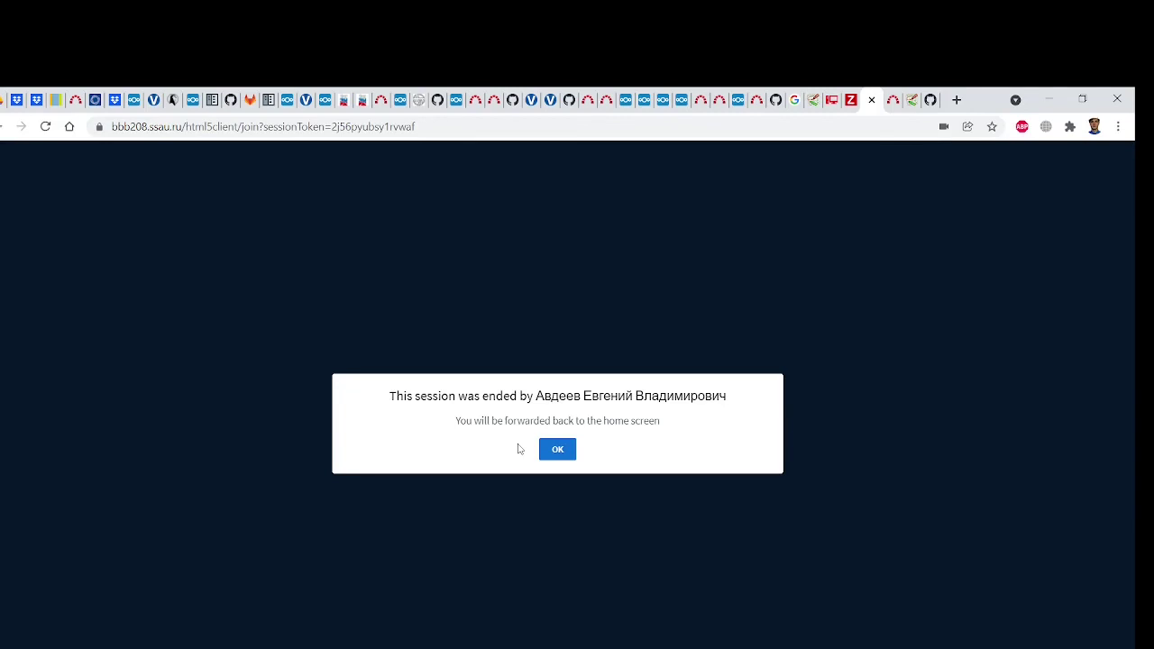
left_click(556, 449)
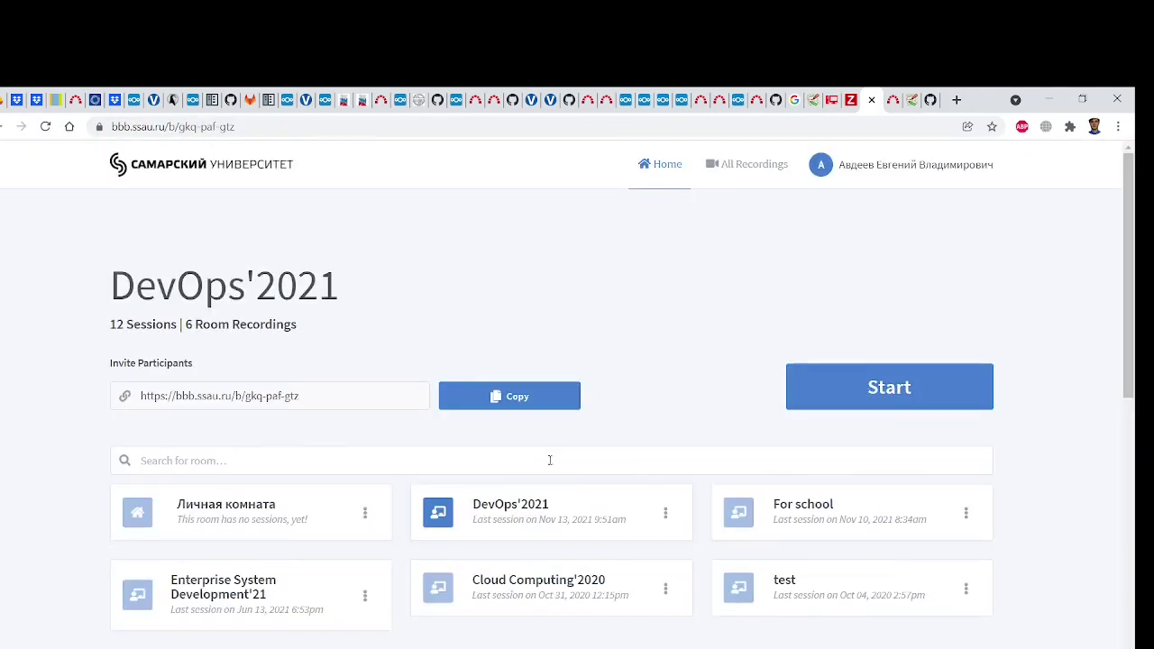
key("alt+Tab")
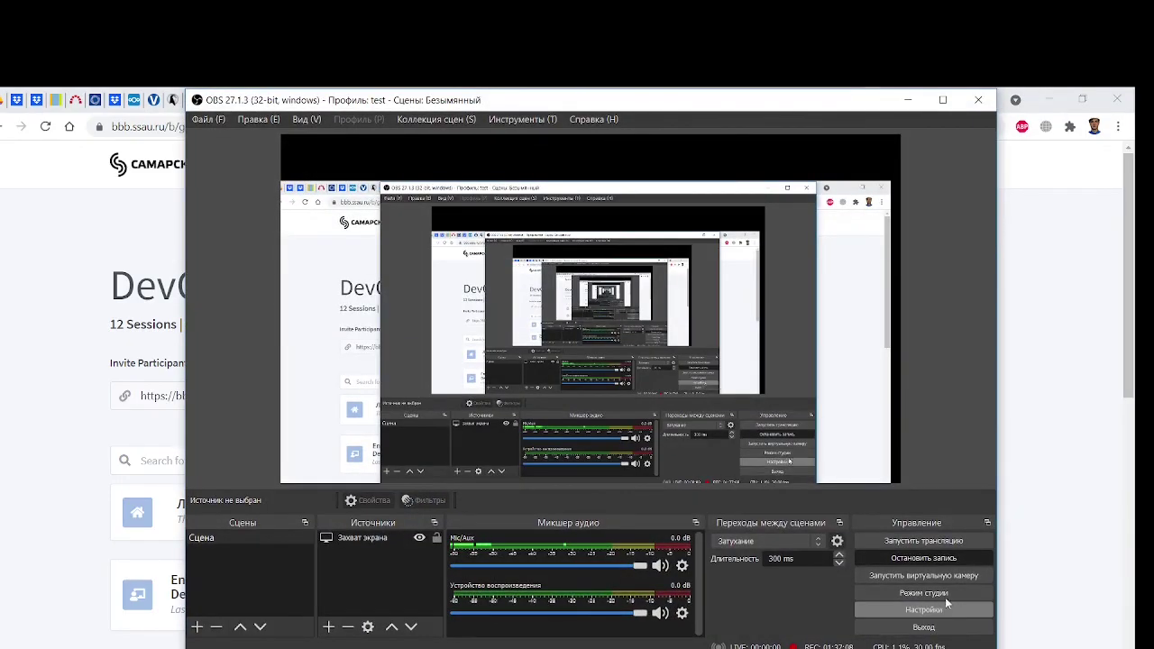